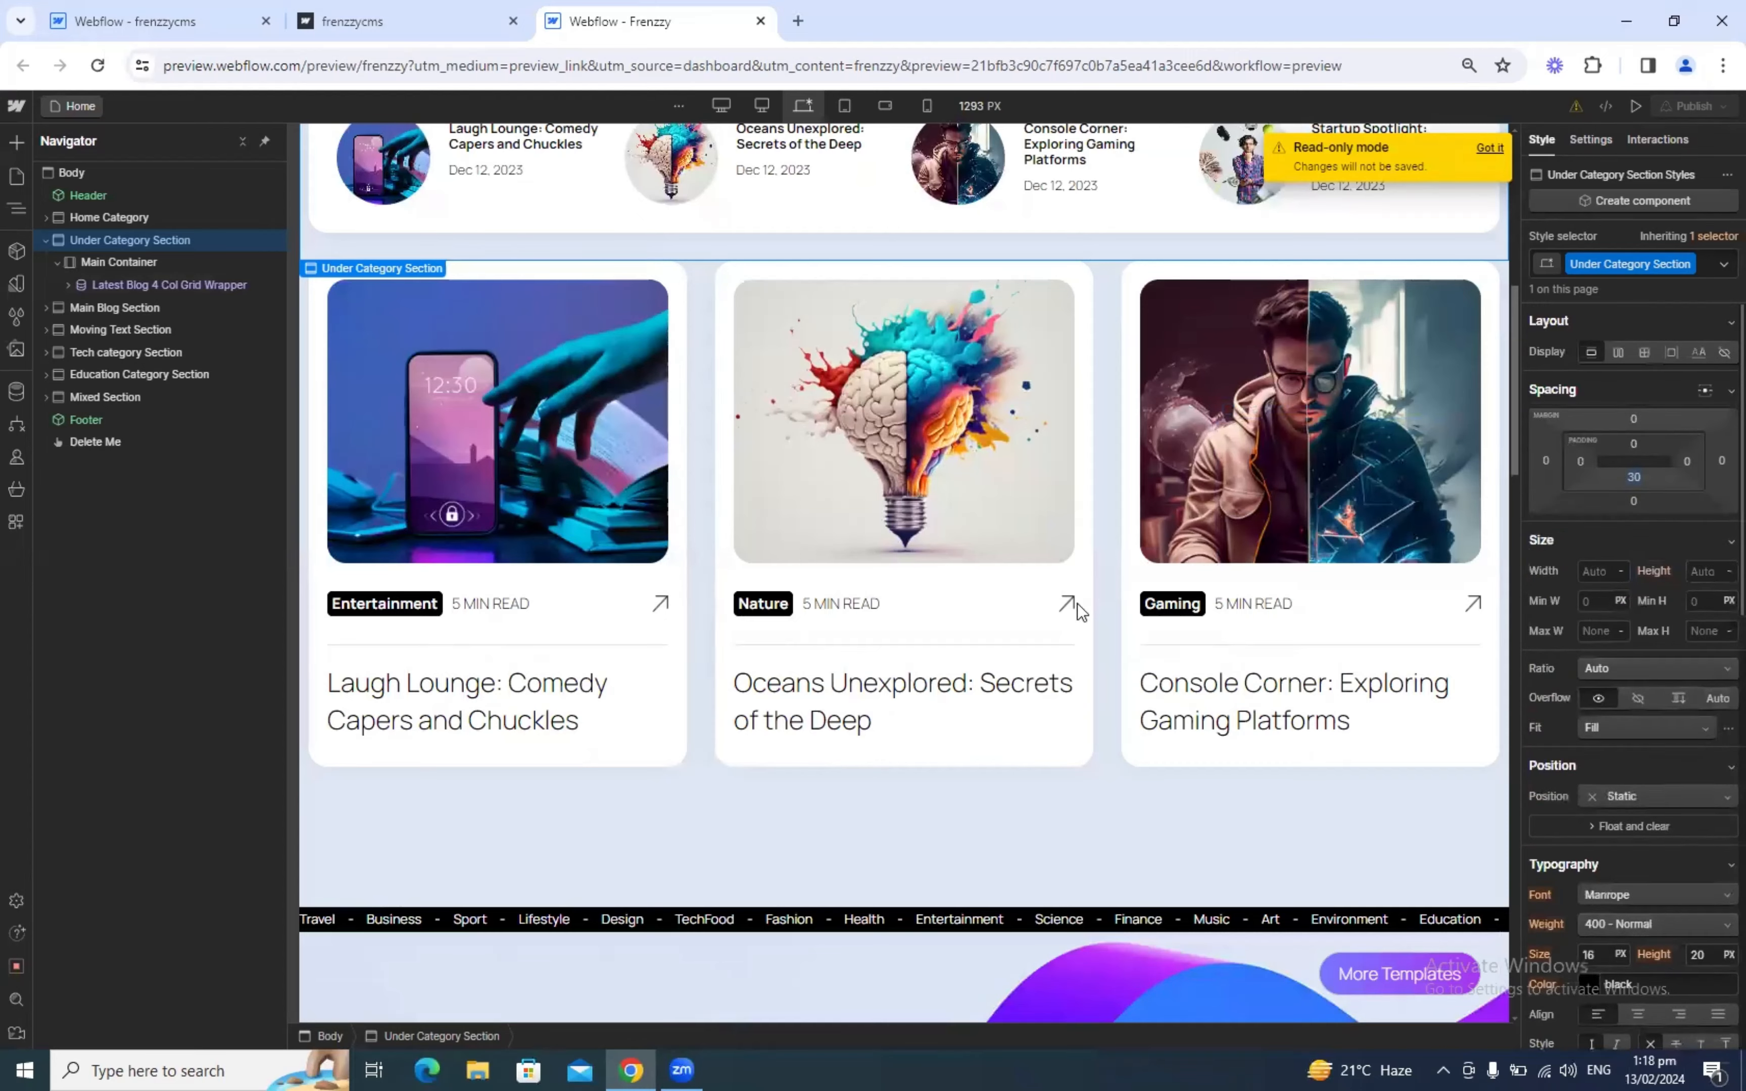
Step: In the frenzzycms project, set the bottom padding of the Under Category Section to 30 px
scroll(823, 569, "up", 5)
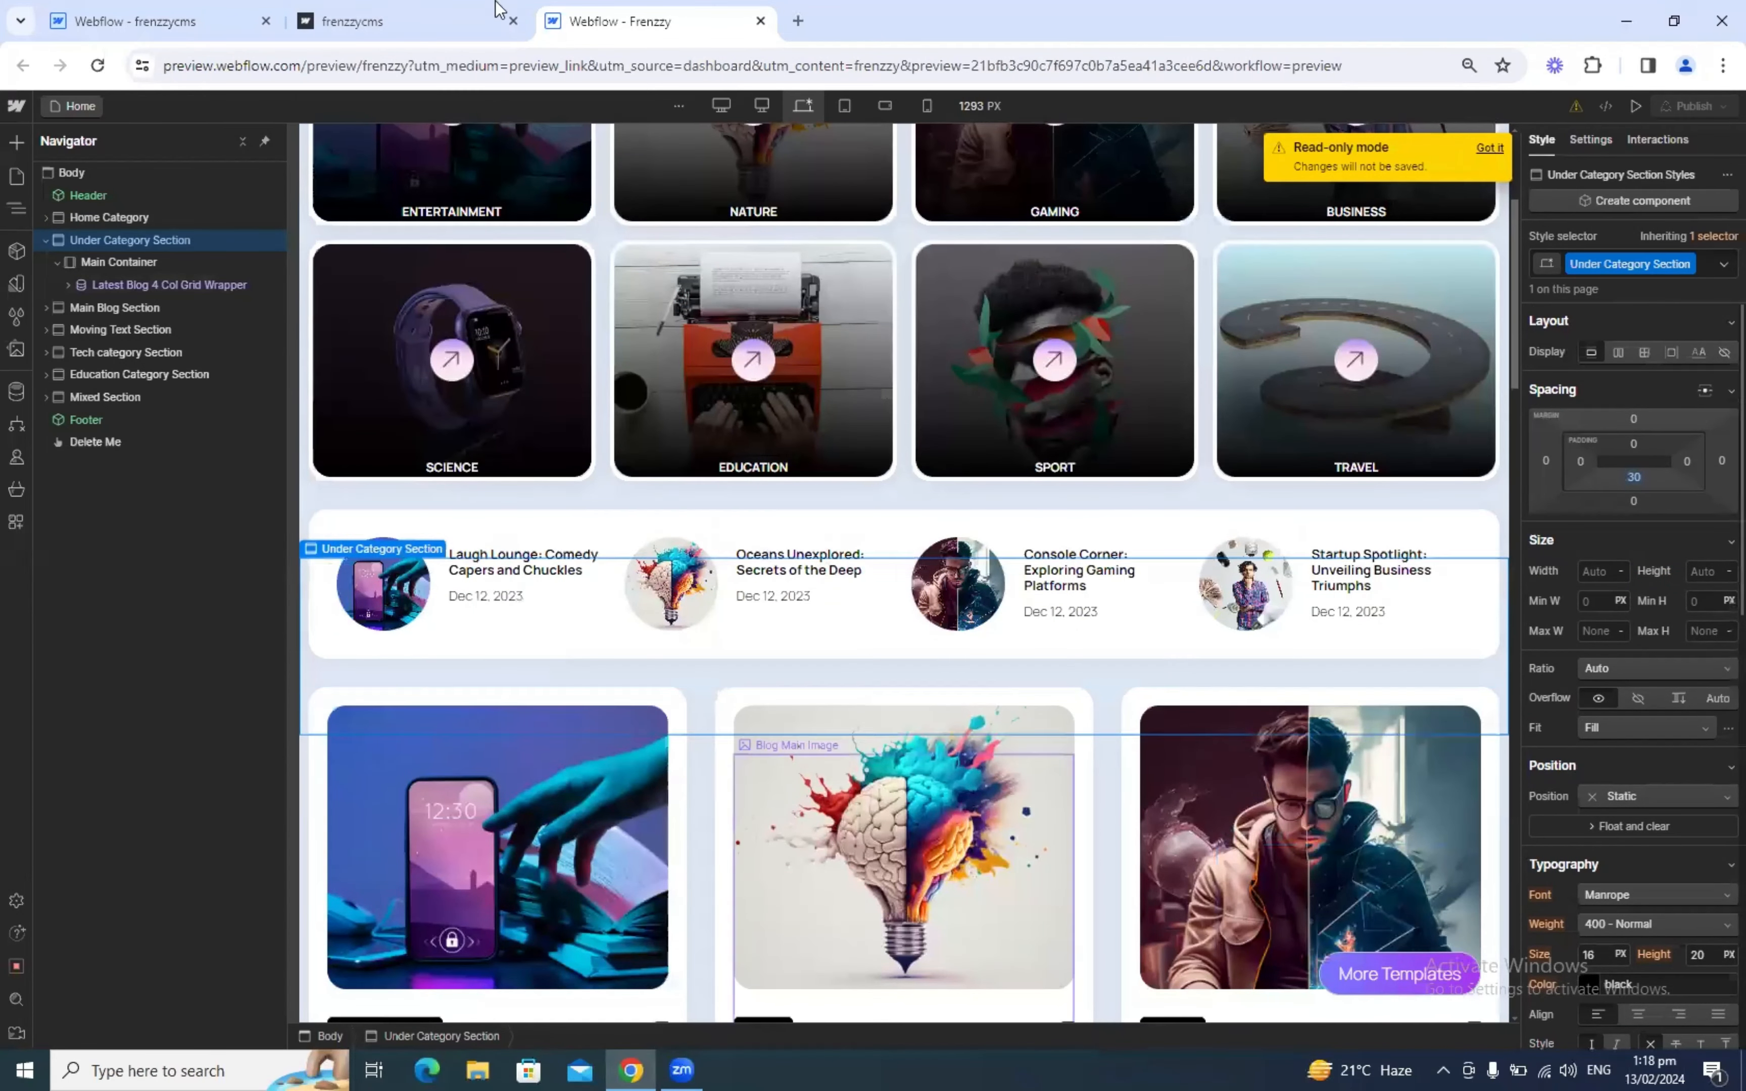
left_click(340, 20)
left_click(216, 20)
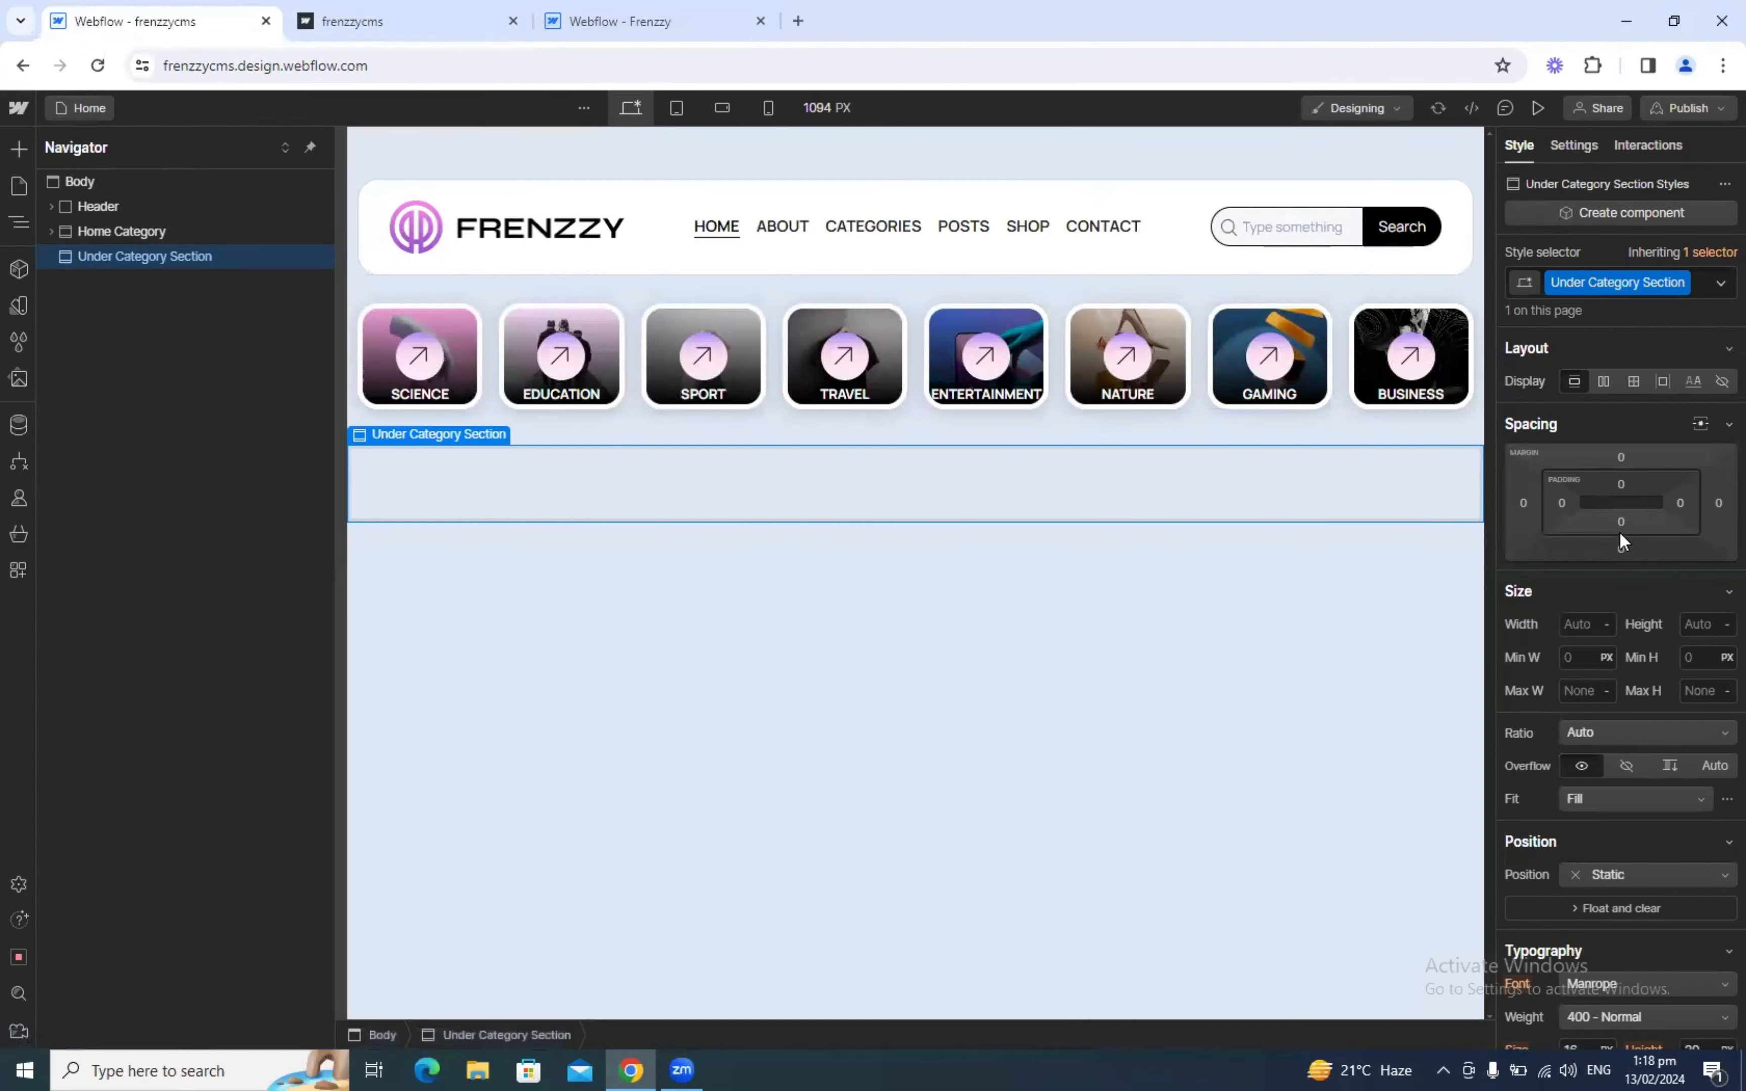
left_click(1619, 530)
type("2")
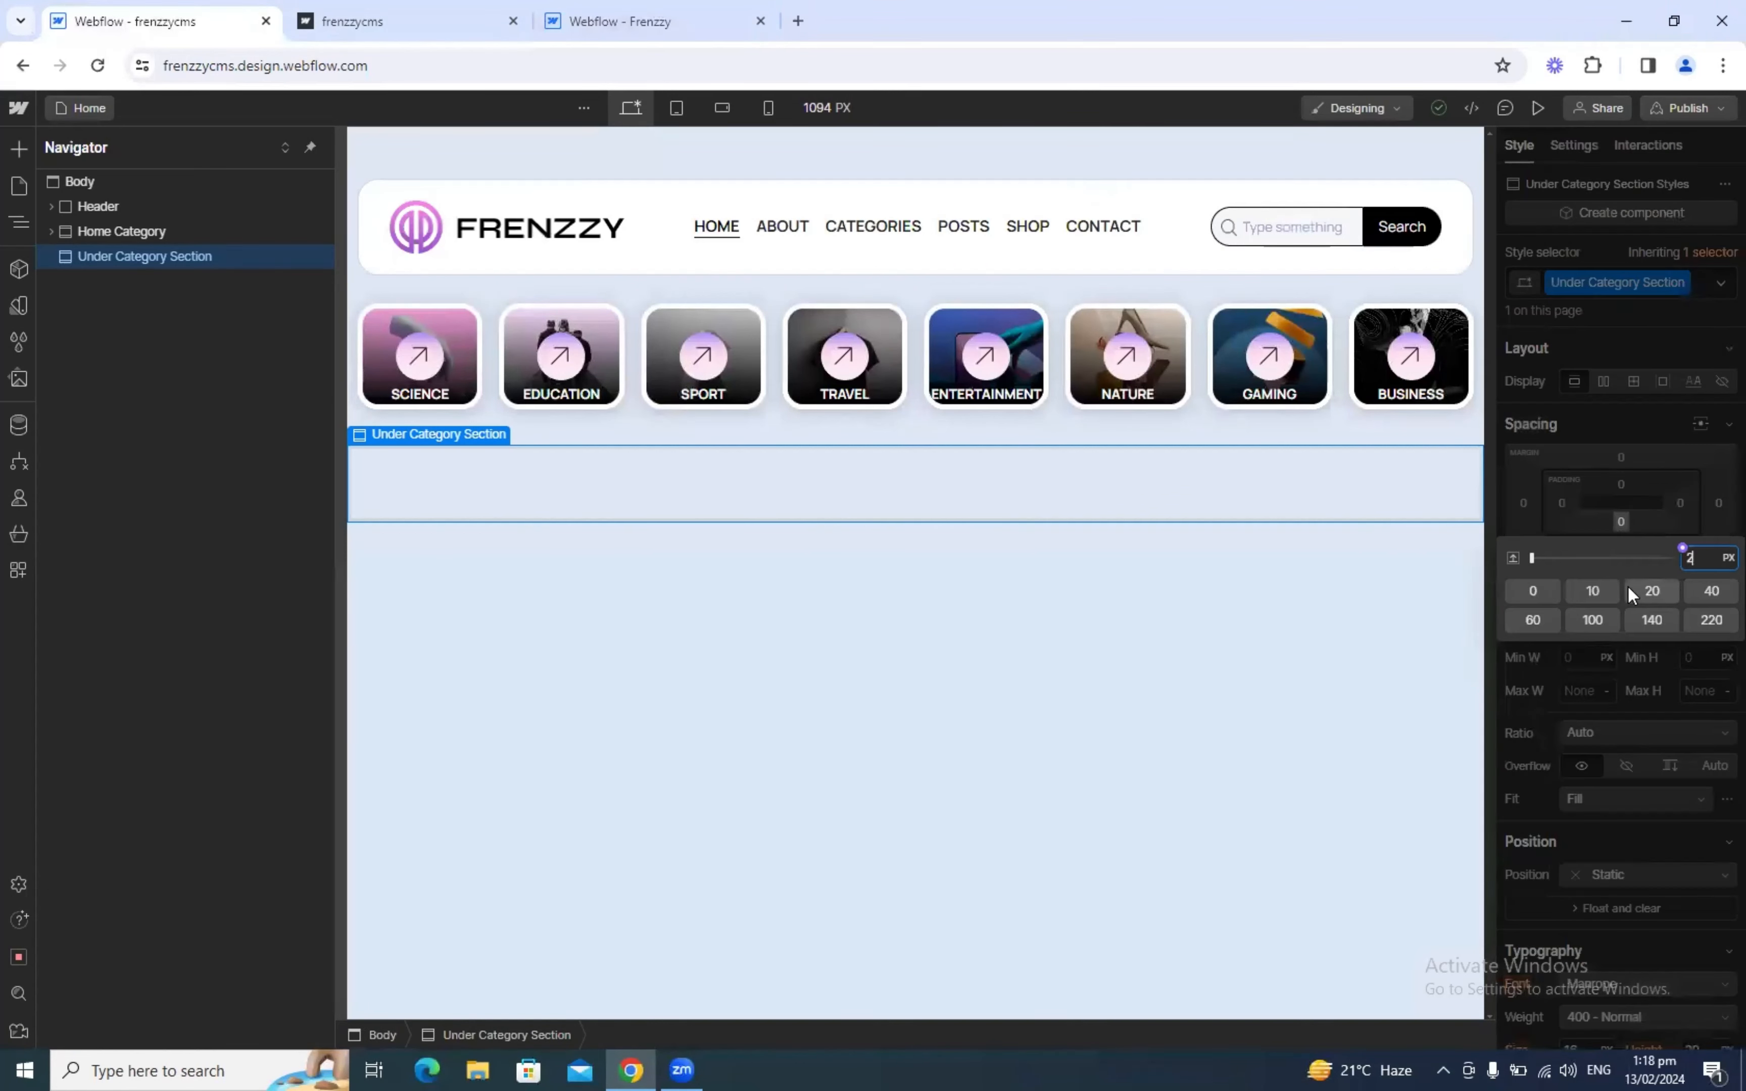
key("BackSpace")
type("30")
key("Return")
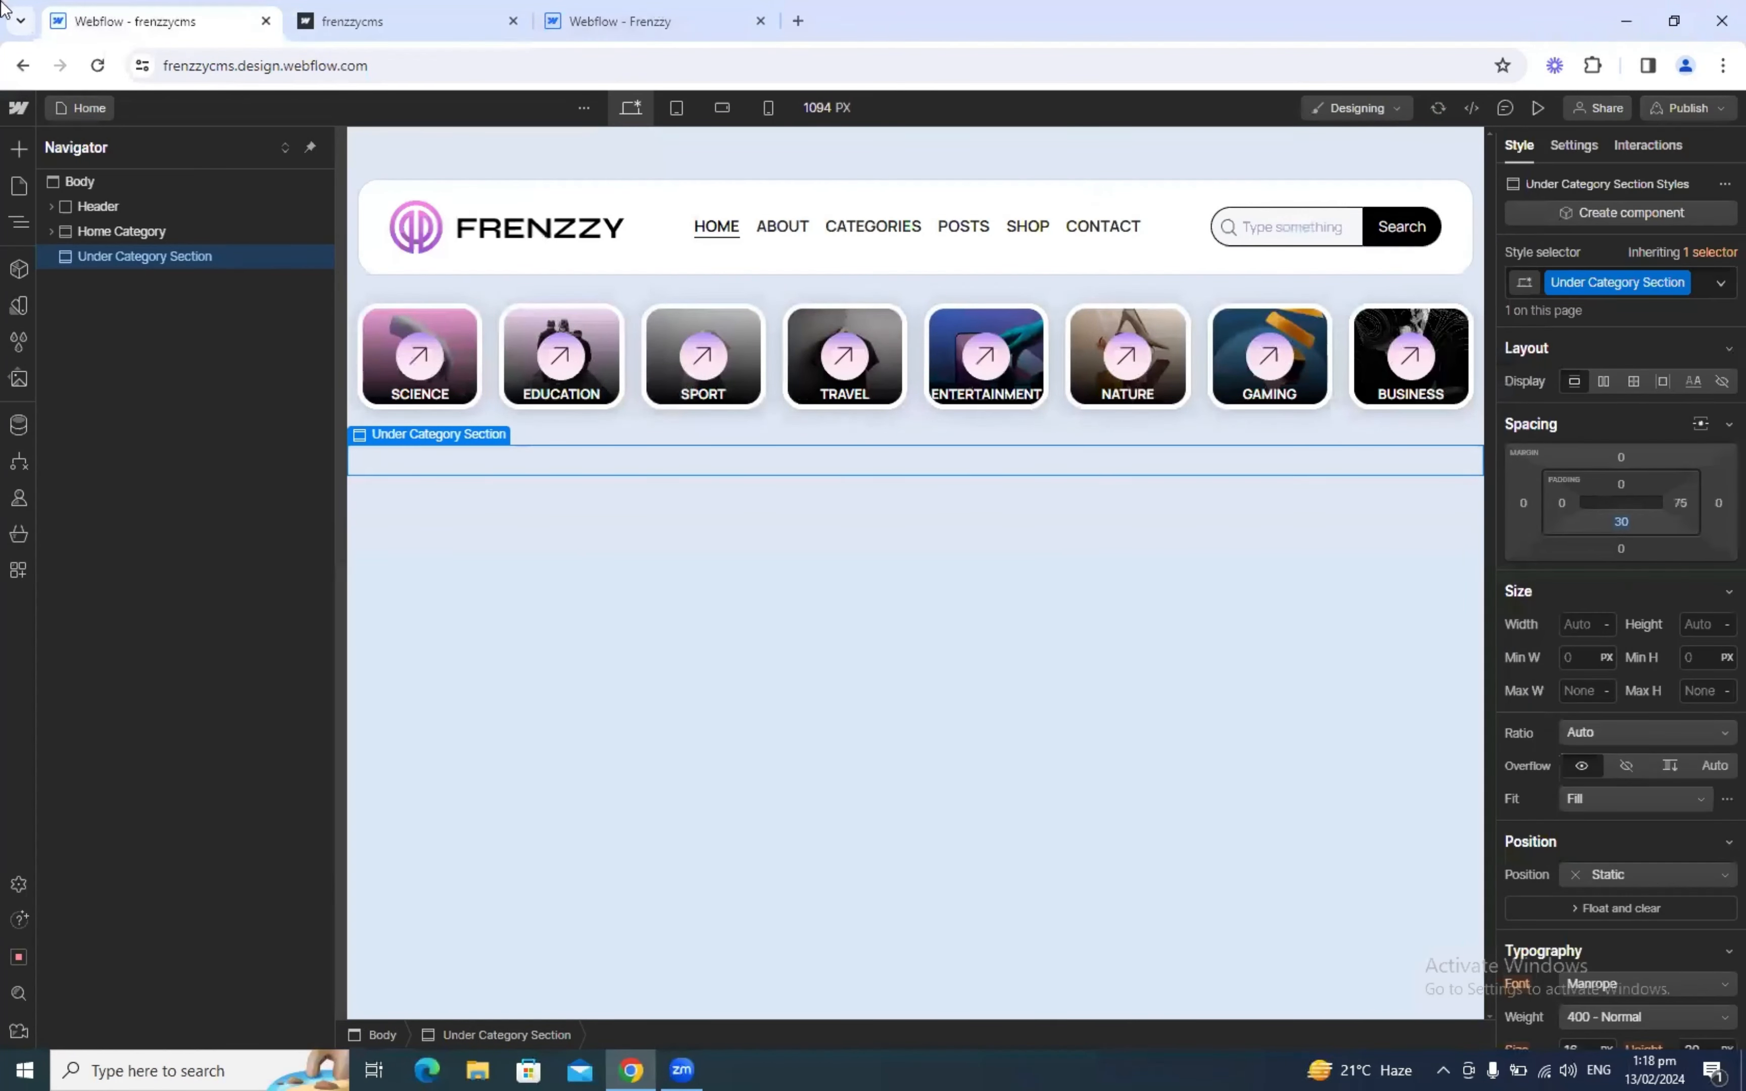
Step: Copy the Main Container class name from the Under Category Section in the Frenzzy reference project
left_click(455, 11)
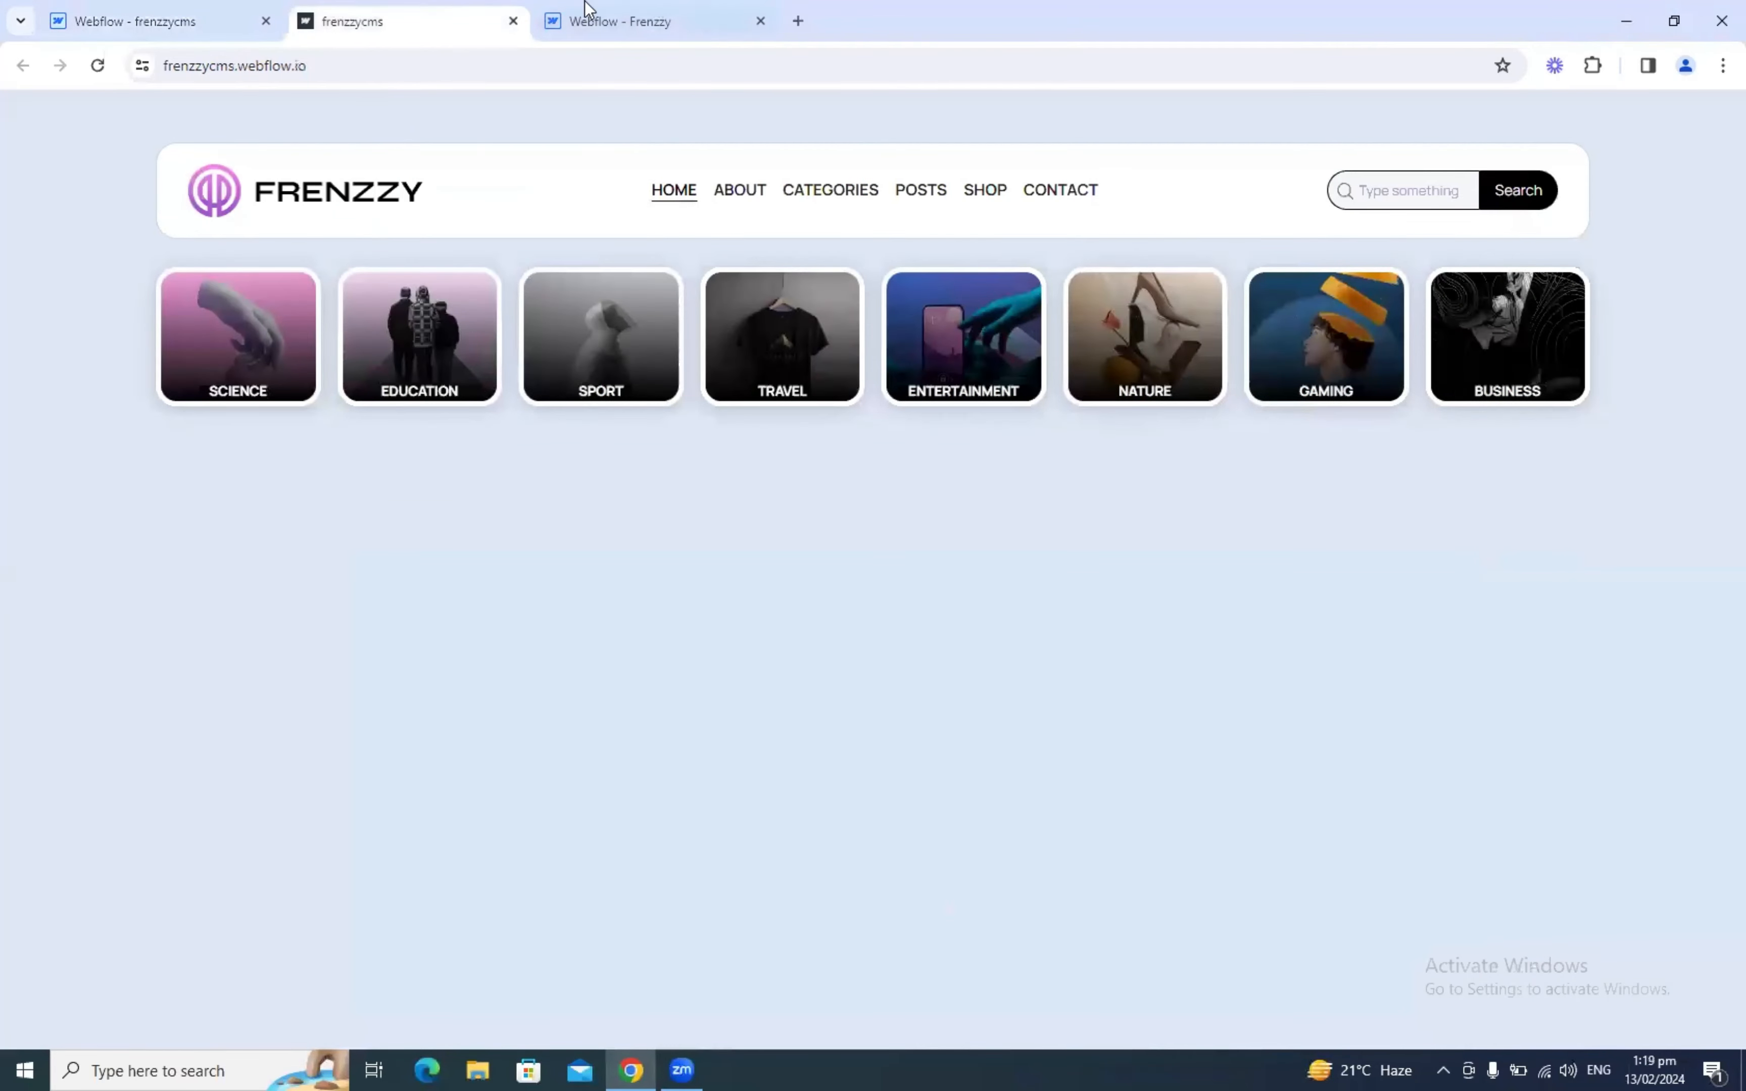
left_click(586, 8)
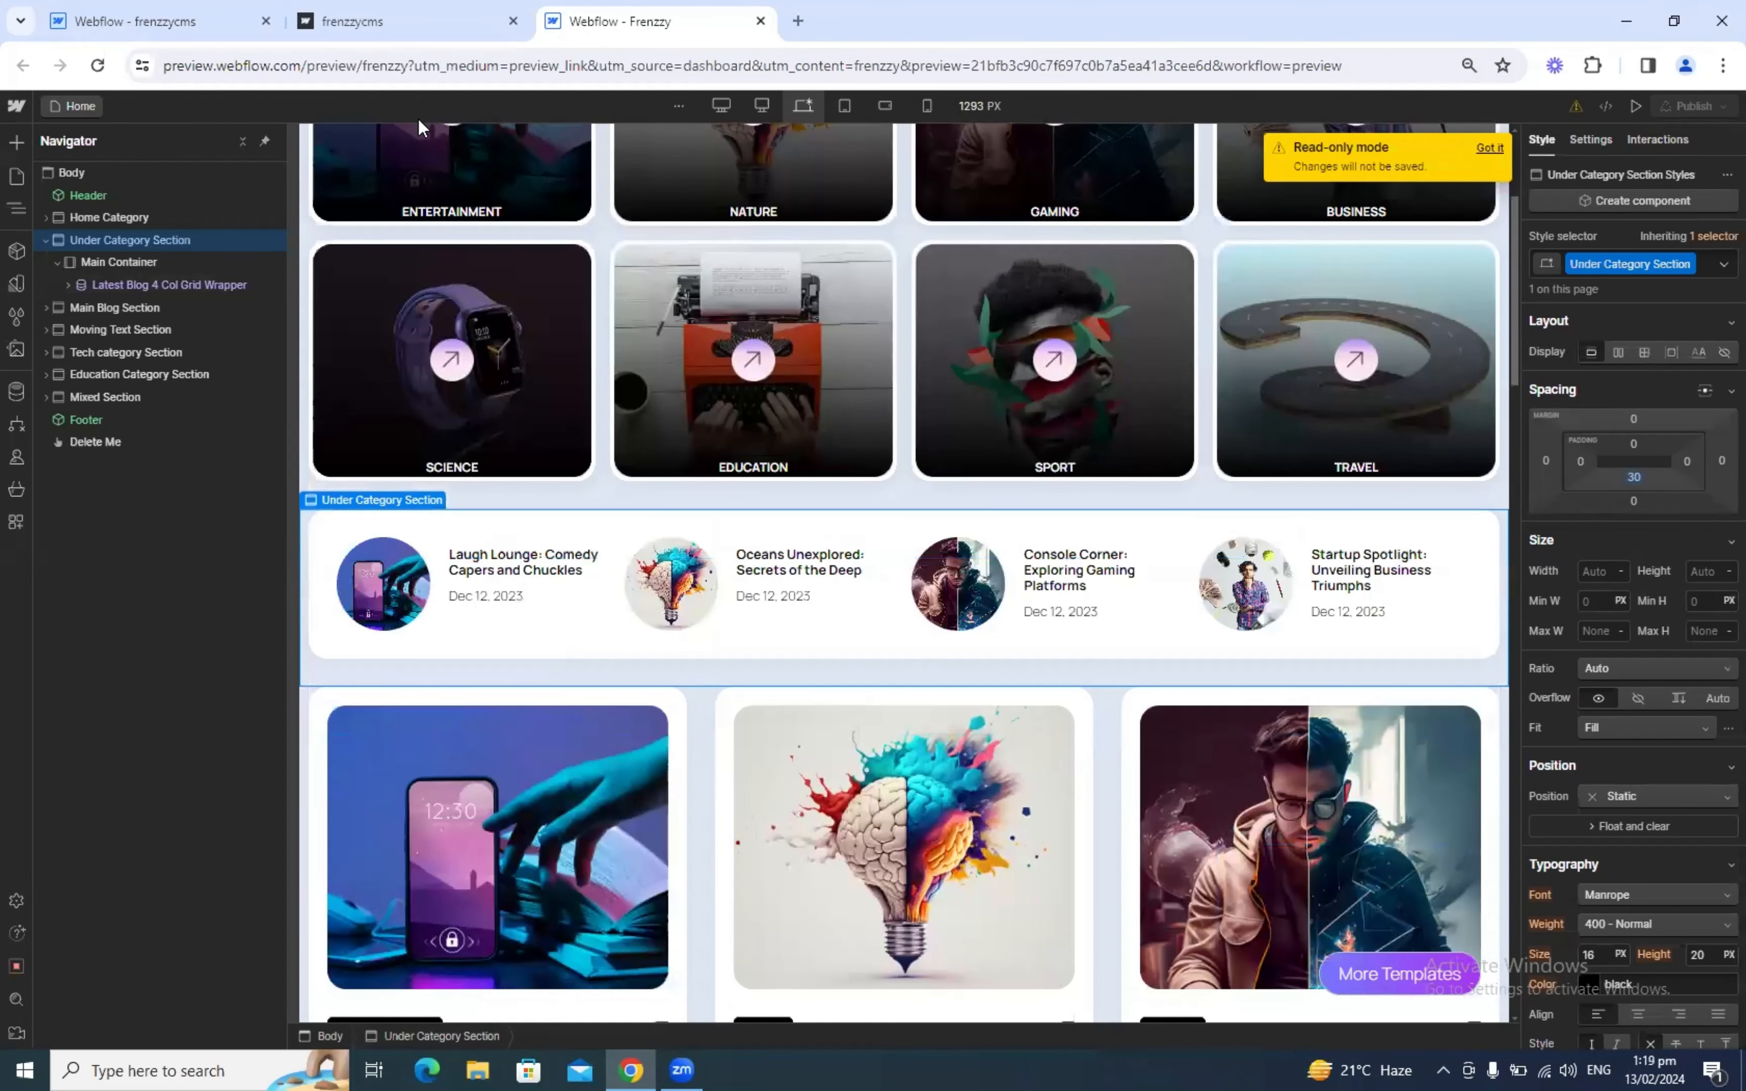
left_click(119, 263)
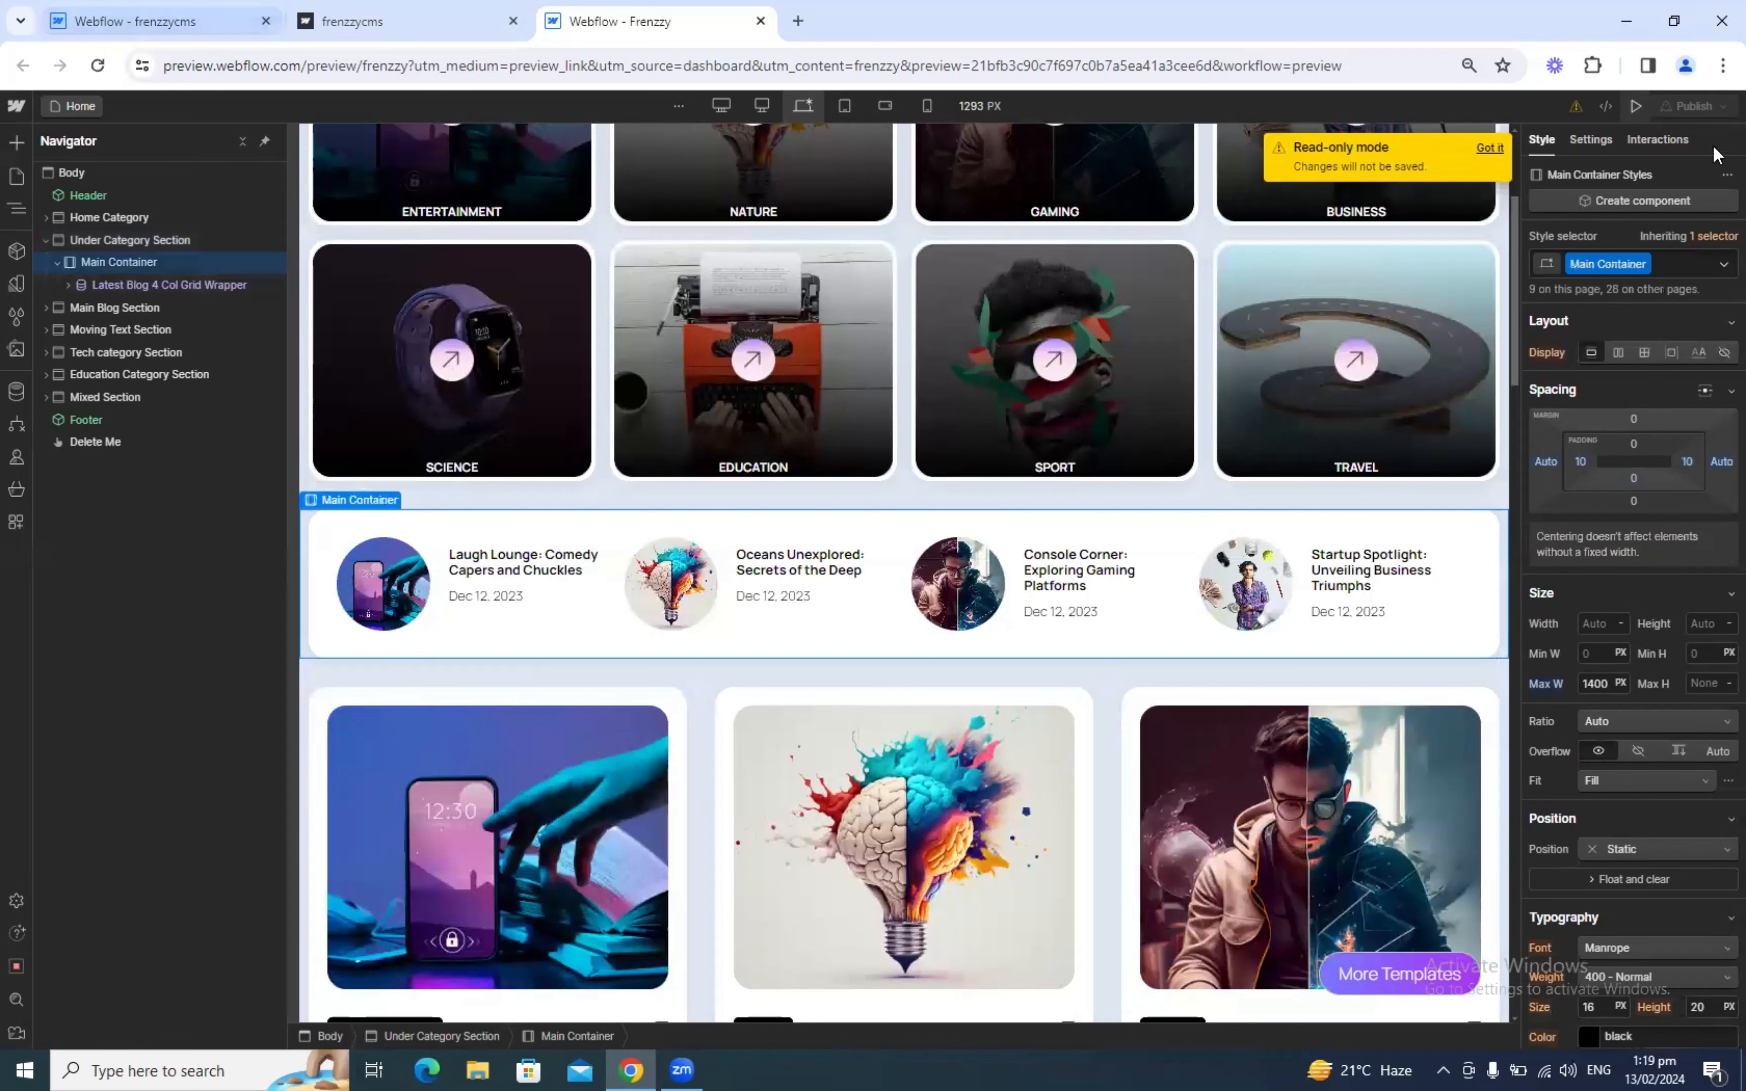
double_click(1594, 266)
key("ctrl+c")
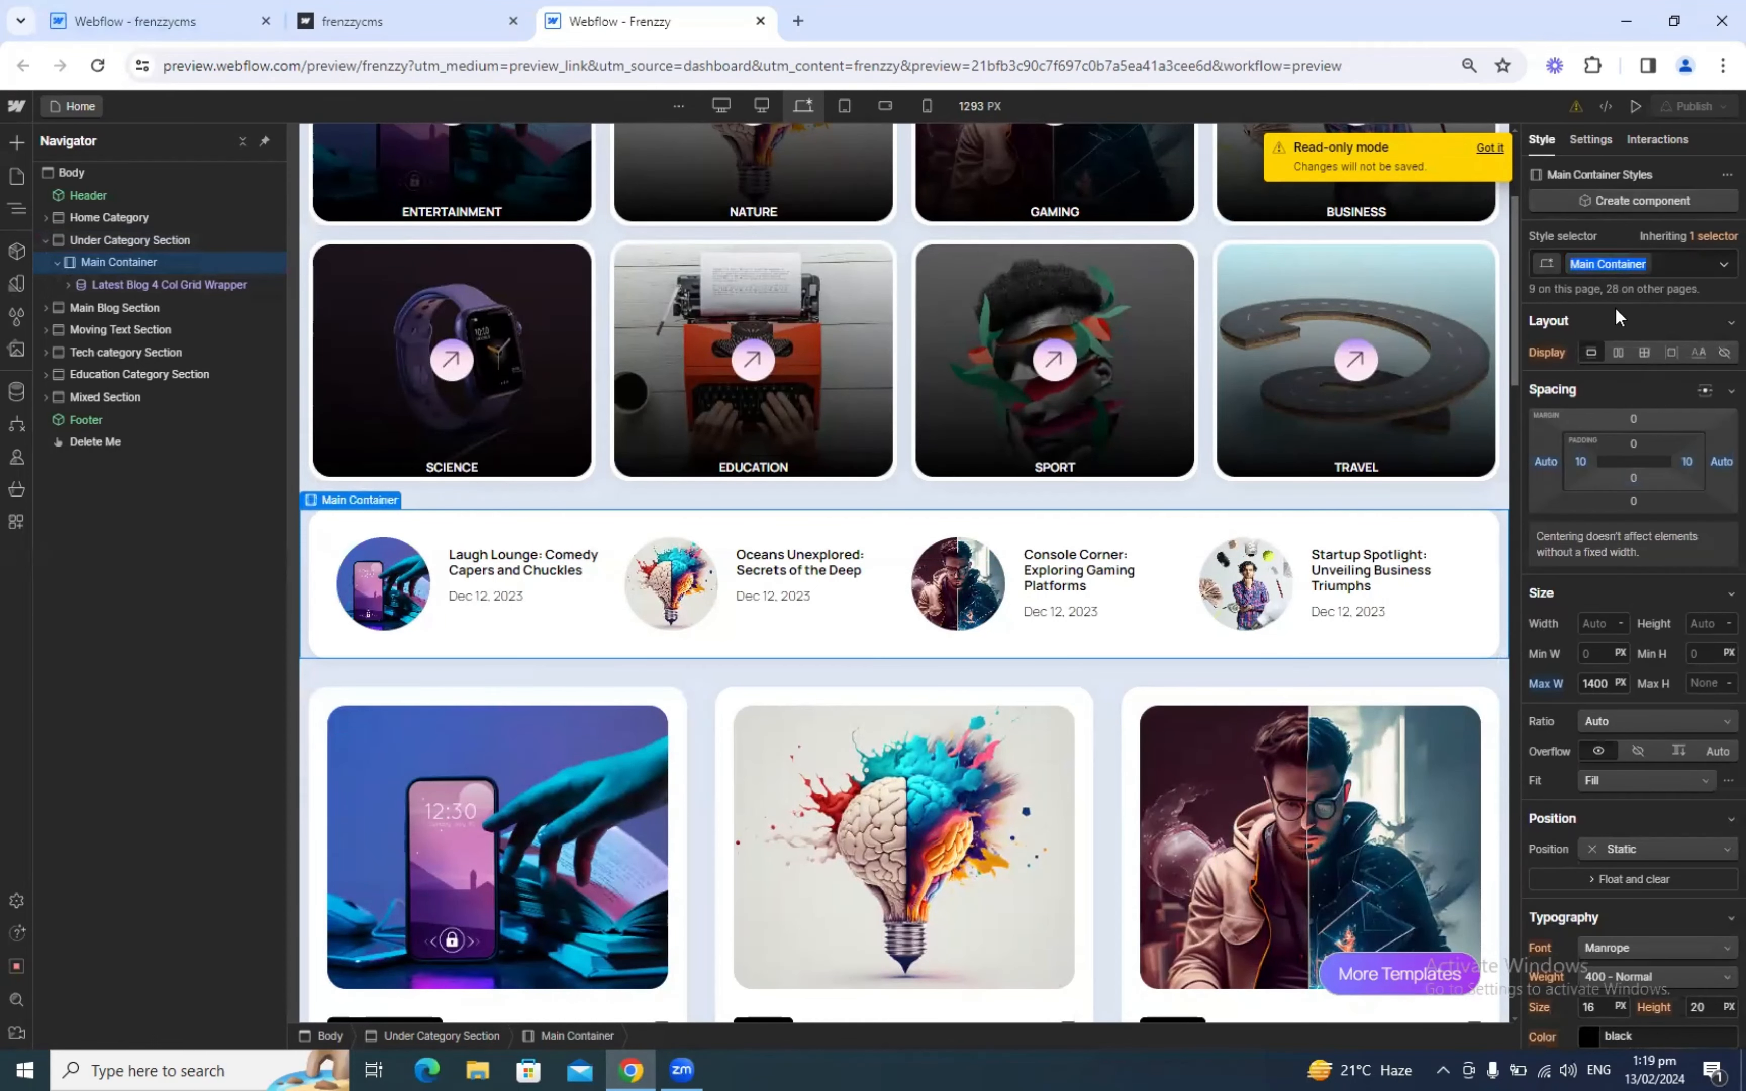
Step: In the frenzzycms project, add a container inside the Under Category Section and assign it the existing class Main Container
left_click(83, 10)
key("ctrl+k")
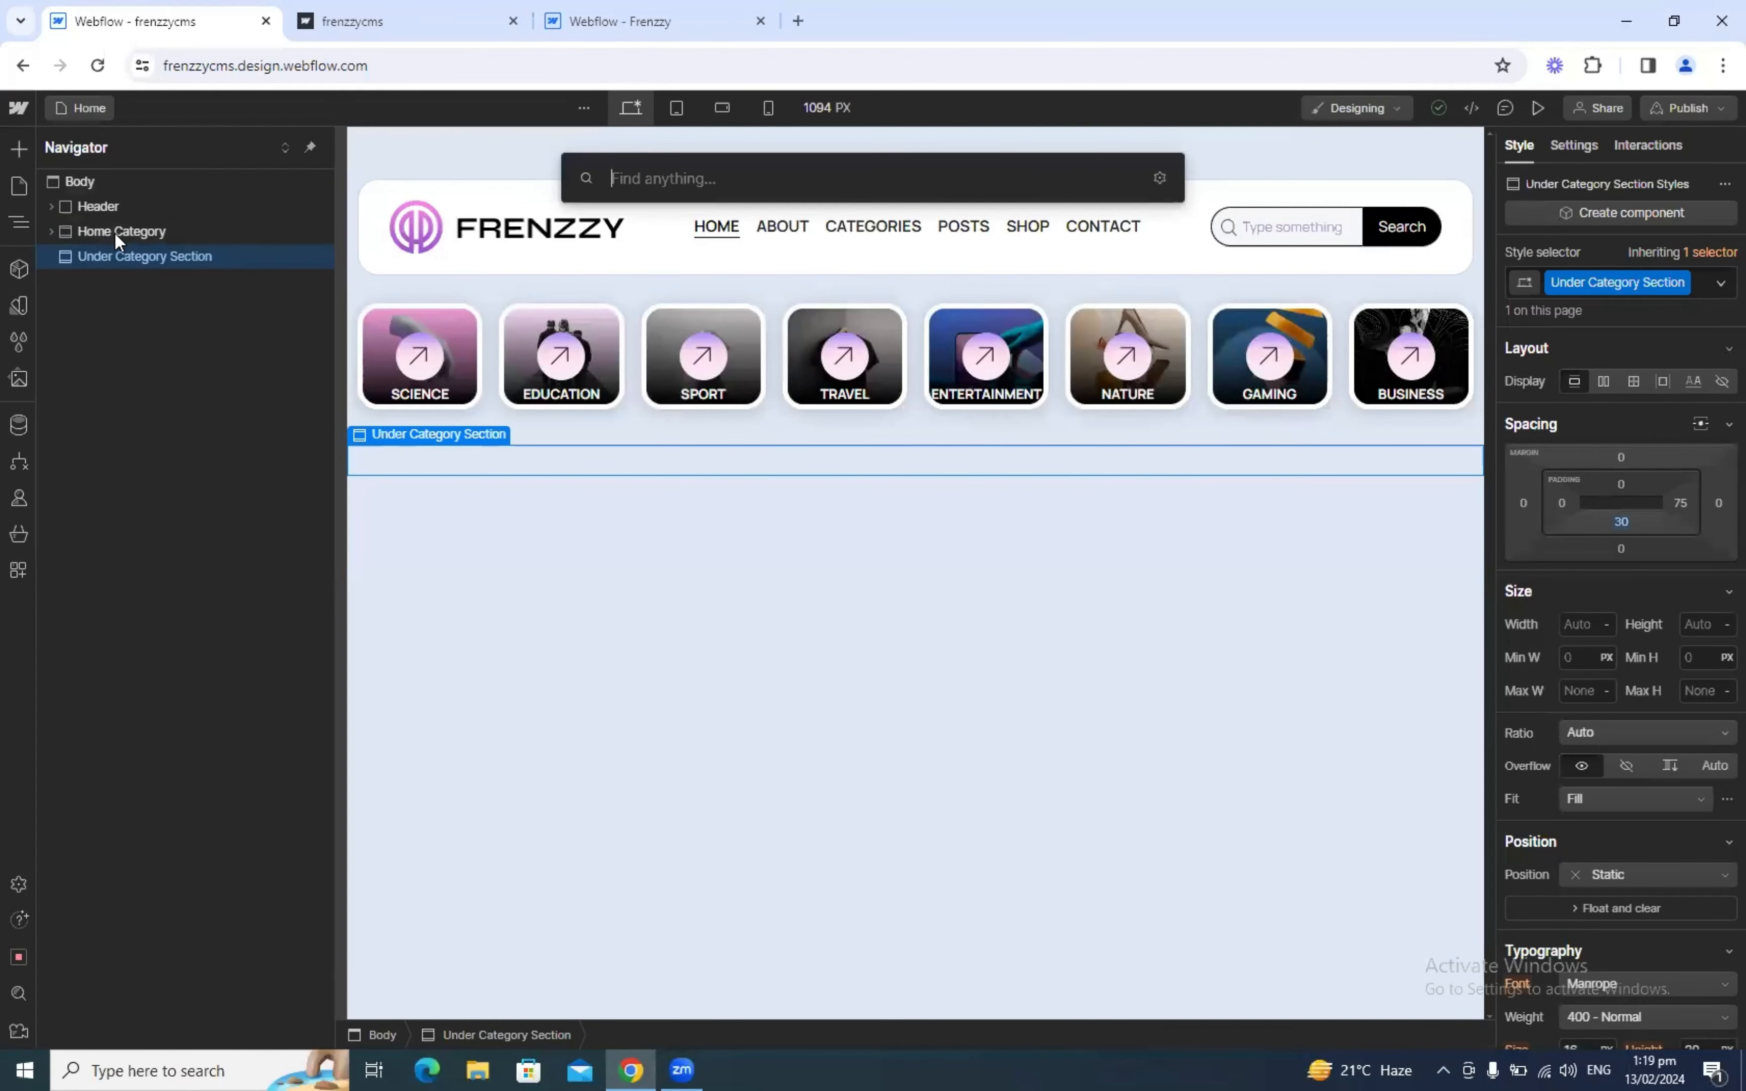
type("contain")
key("Return")
key("ctrl+Return")
key("ctrl+v")
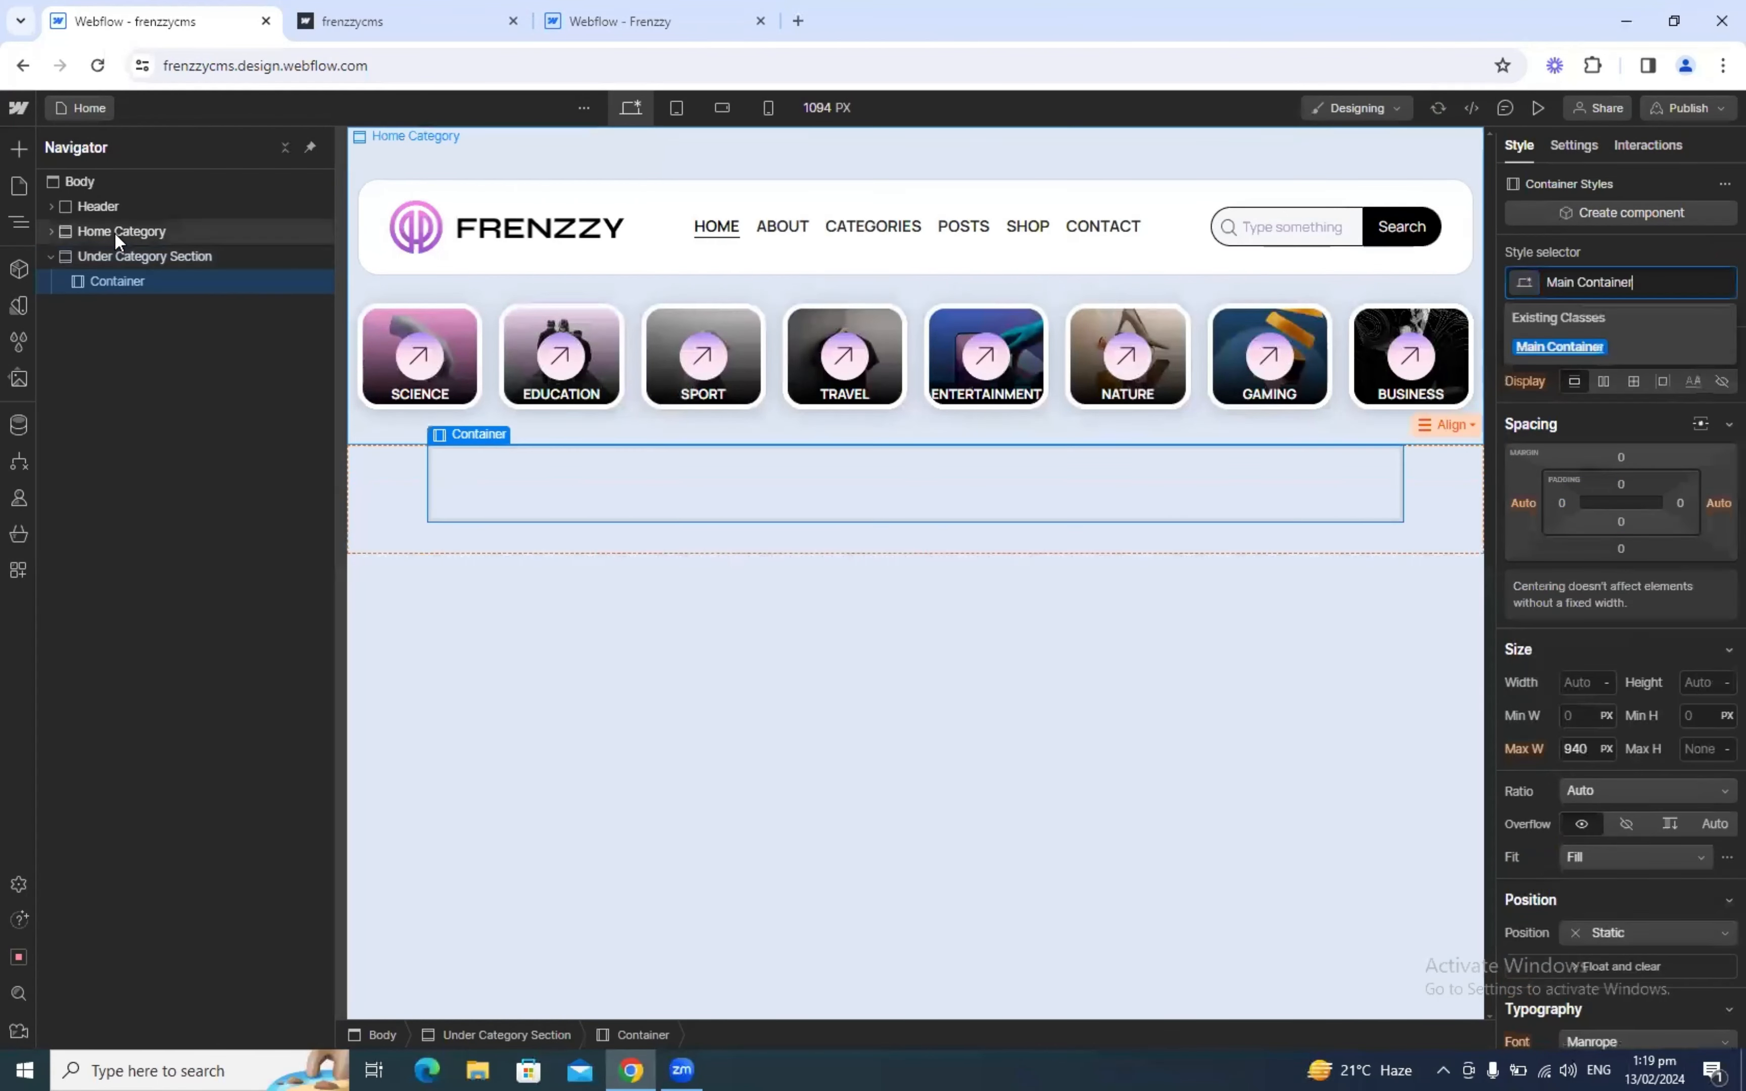
key("Return")
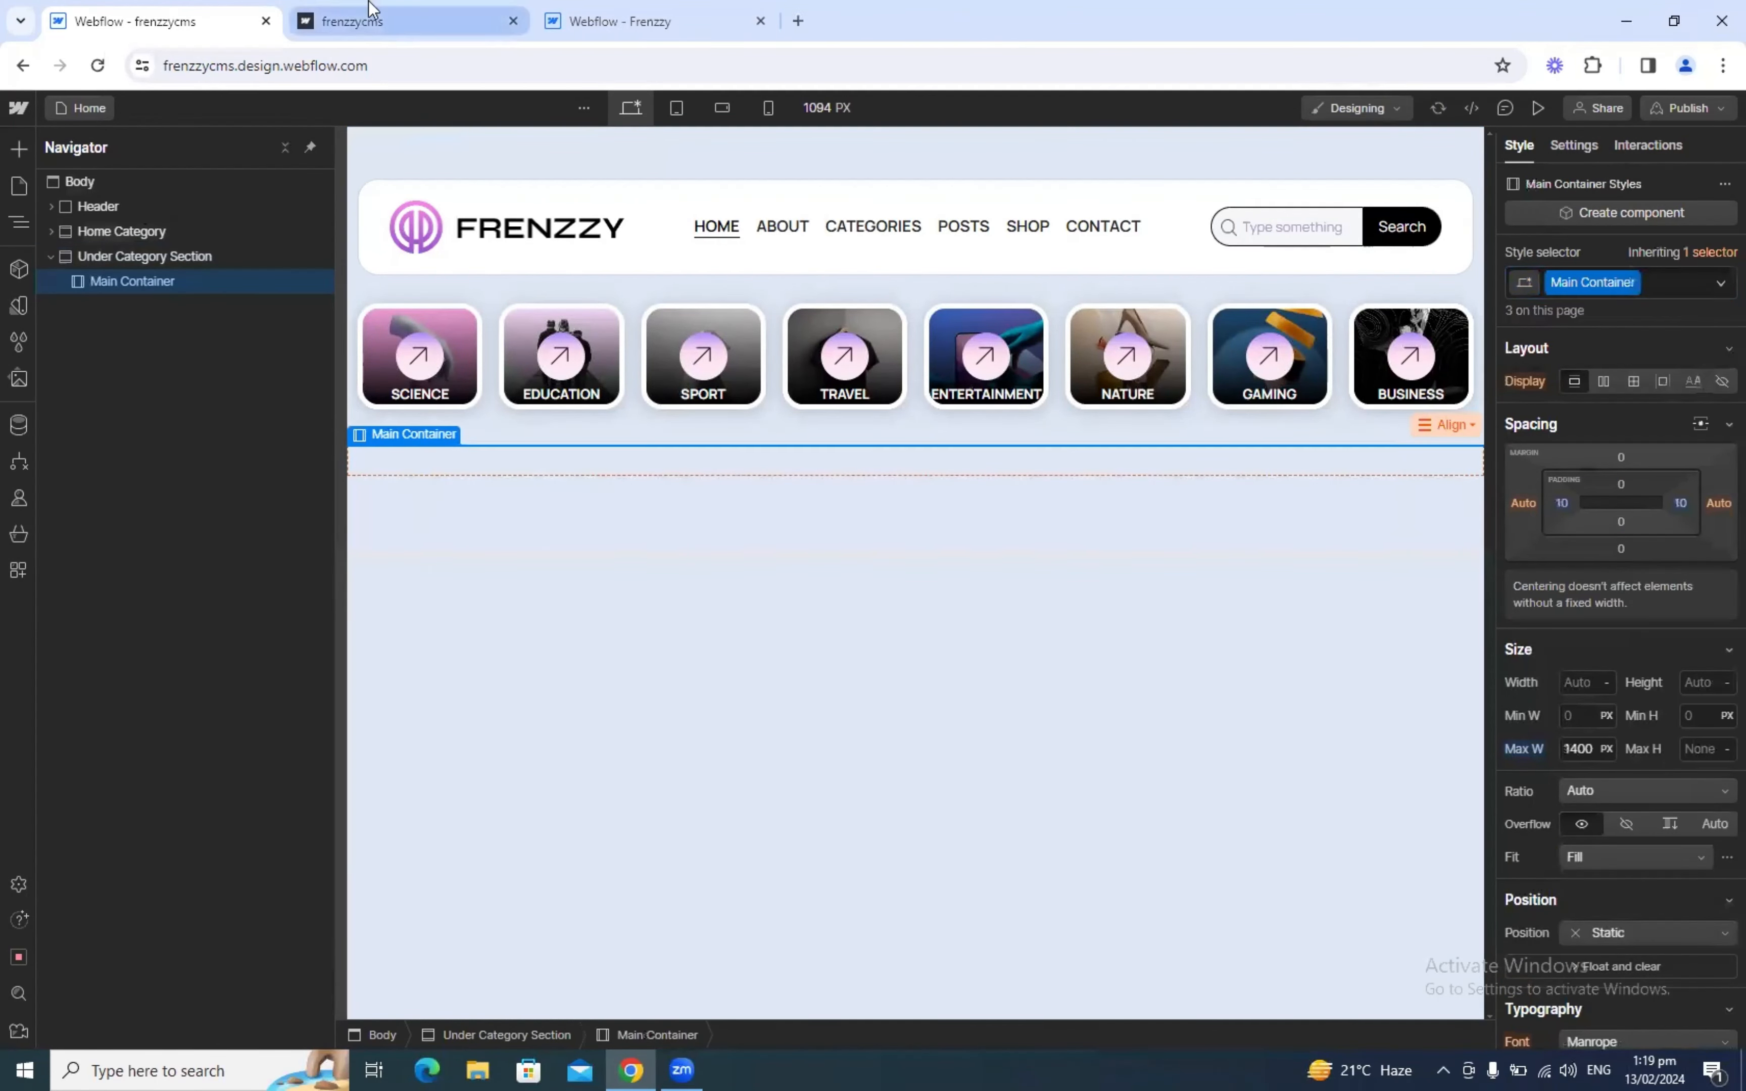
Step: Take the collection wrapper's class name from the reference, then add a Collection List inside Main Container with the class Latest Blog 4 Col Grid Wrapper
left_click(599, 20)
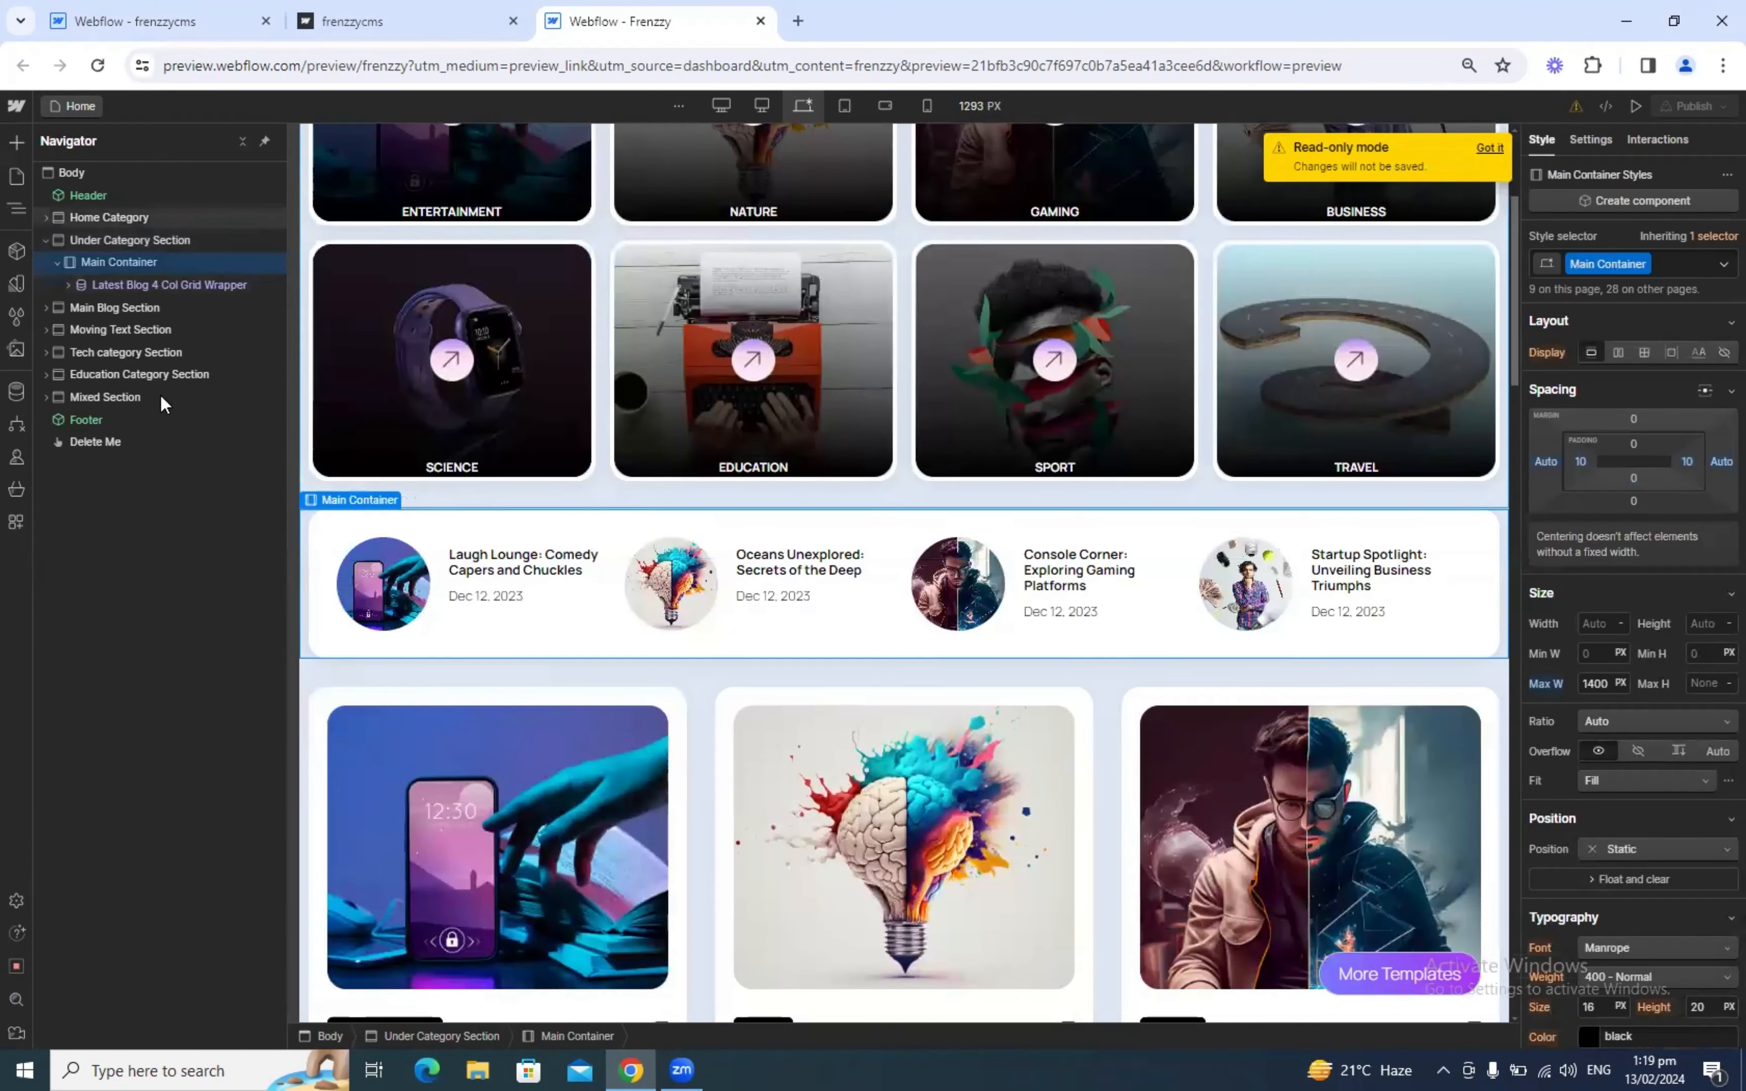
left_click(169, 285)
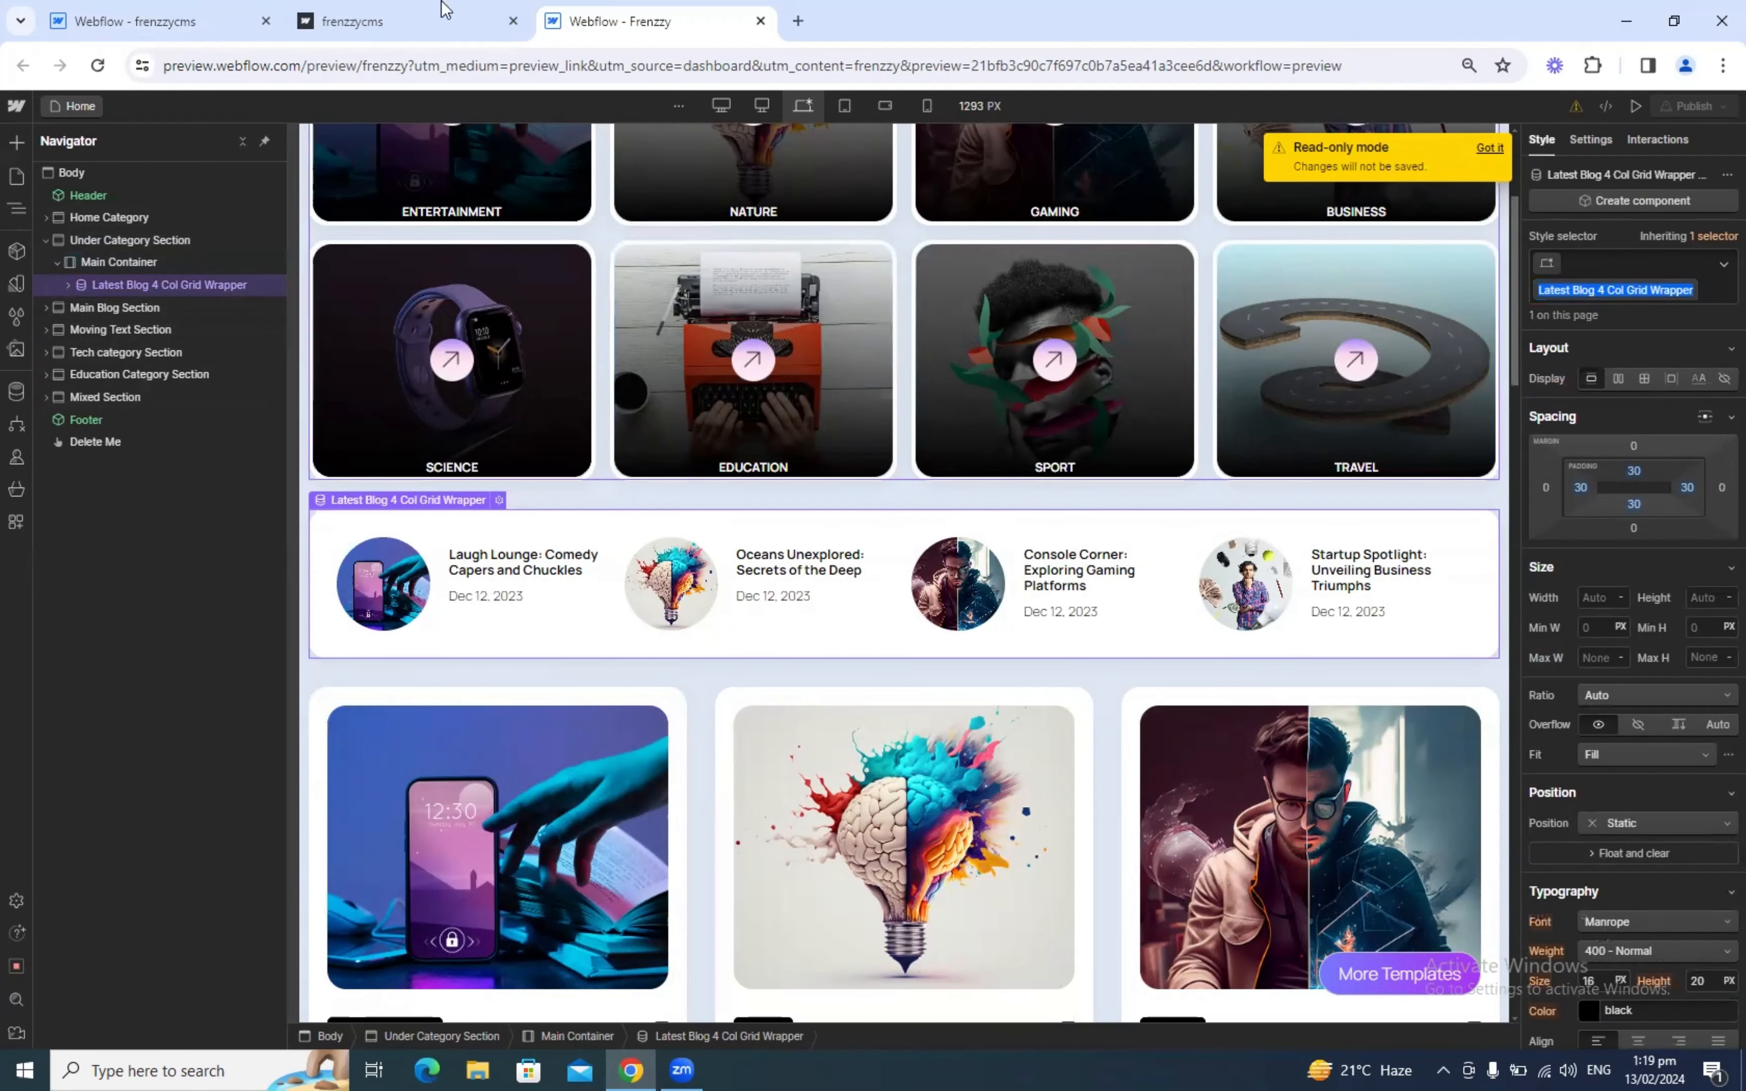
left_click(390, 21)
left_click(209, 21)
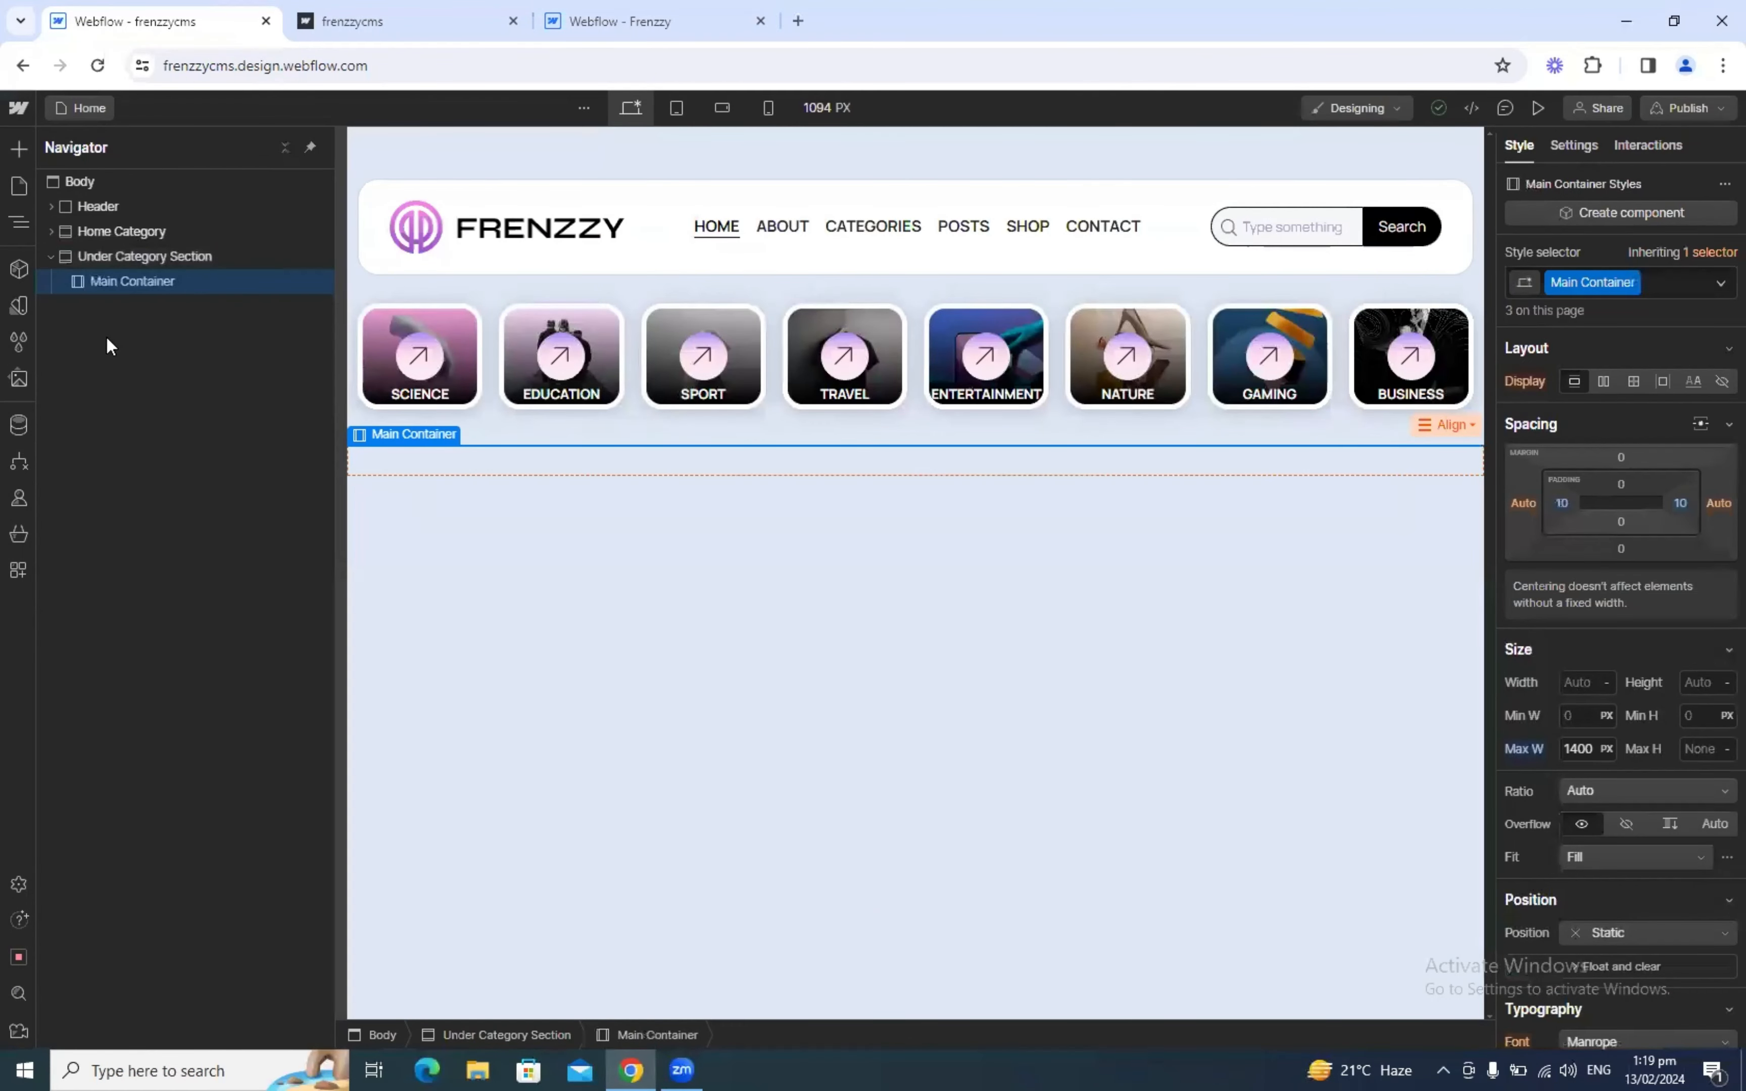
key("ctrl+e")
type("coll")
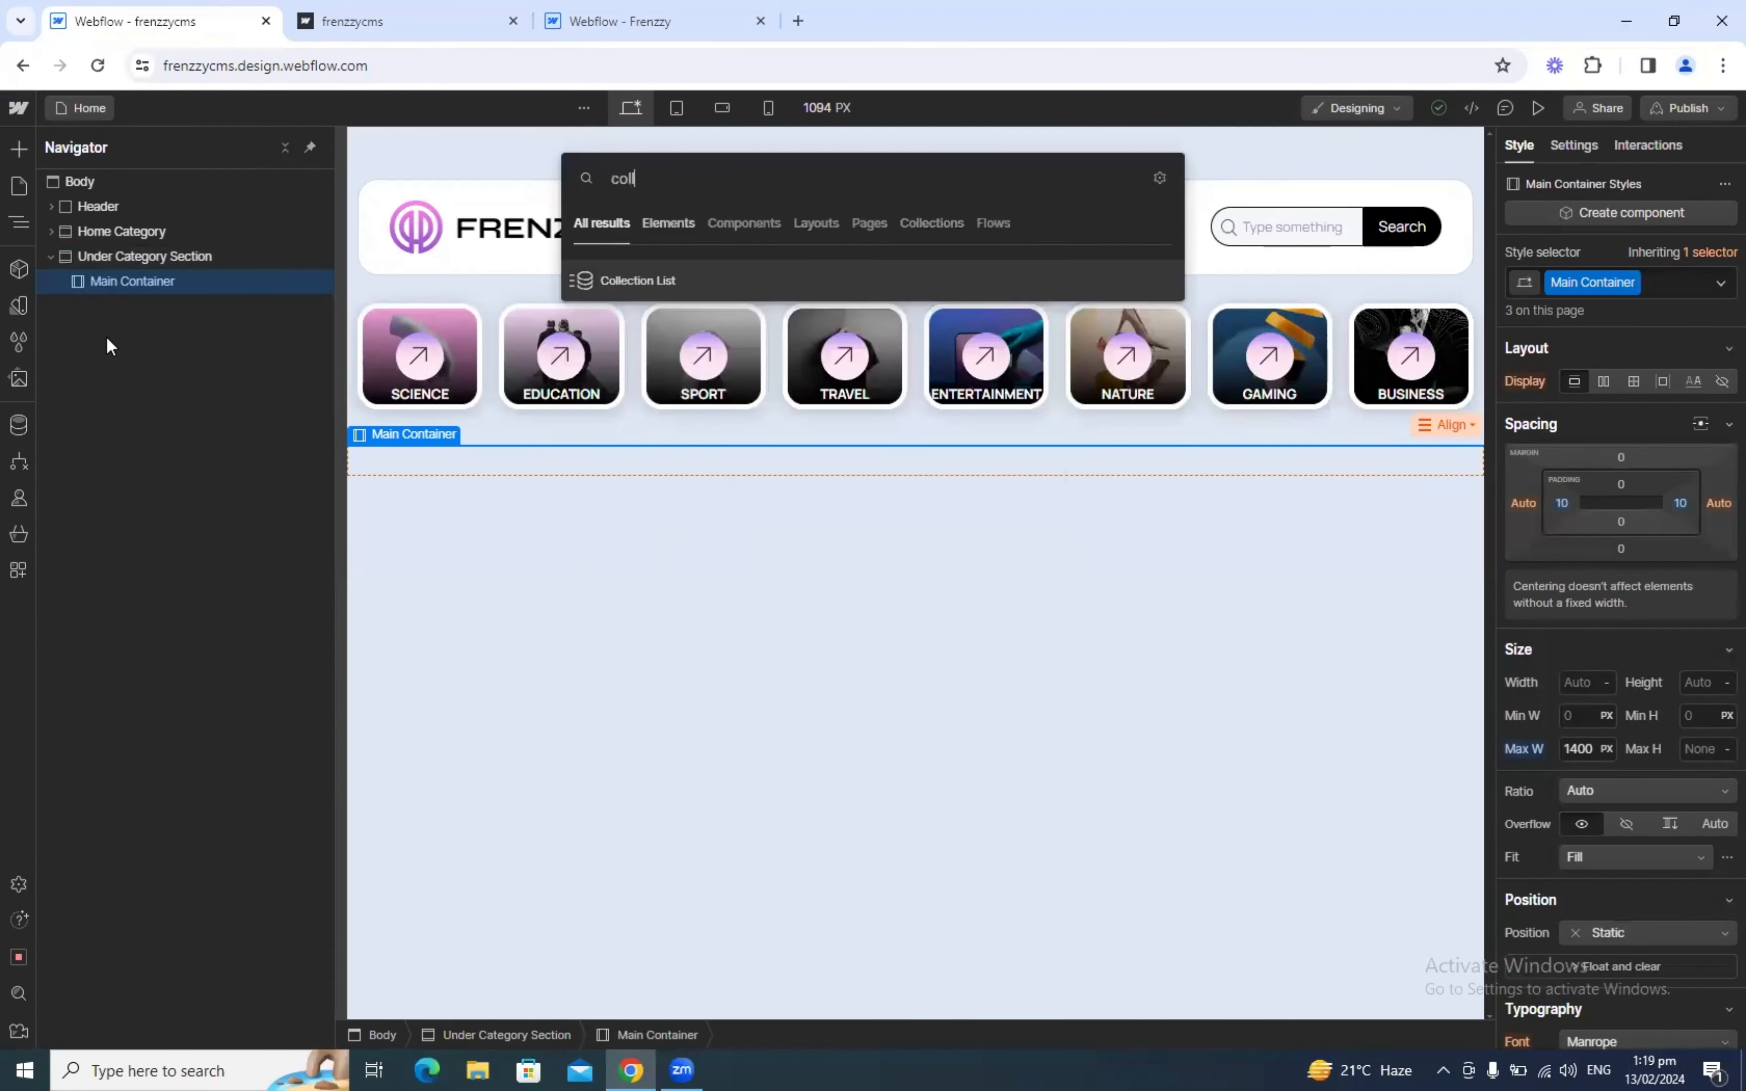
key("Return")
key("ctrl+Return")
type("Latest Blog 4 Col Grid Wrapper")
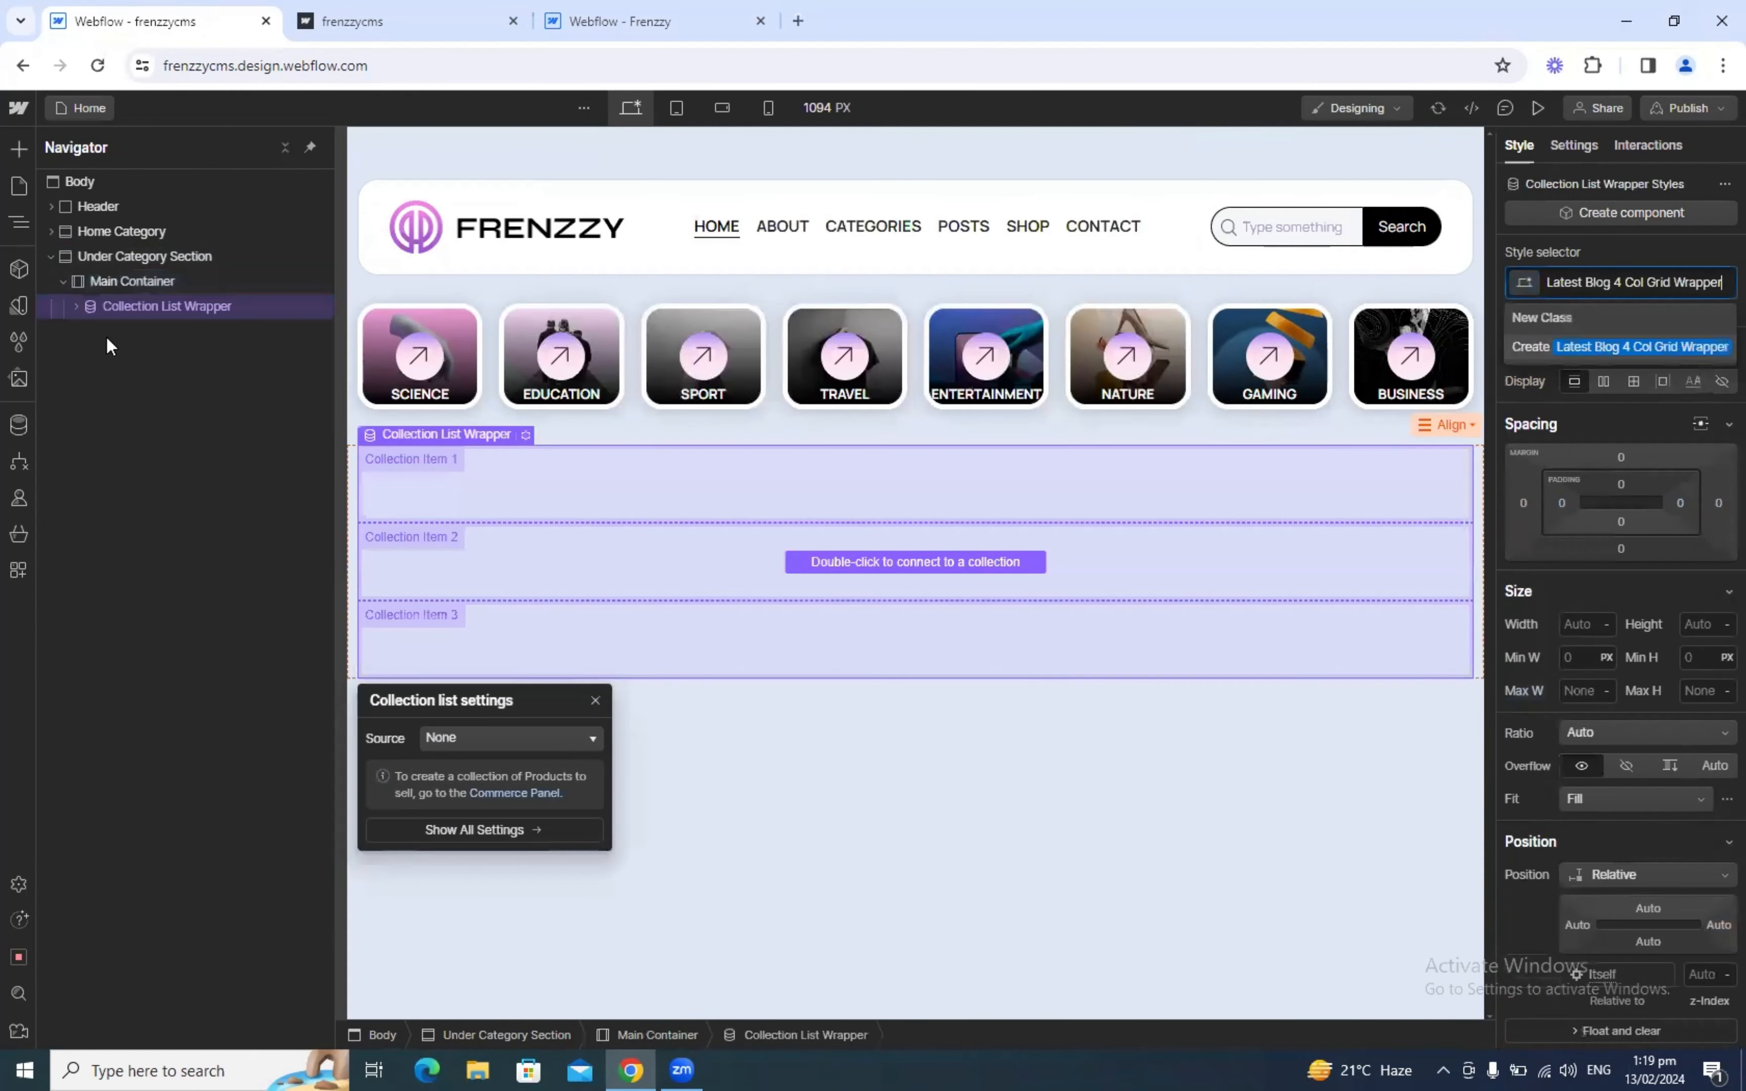
key("Return")
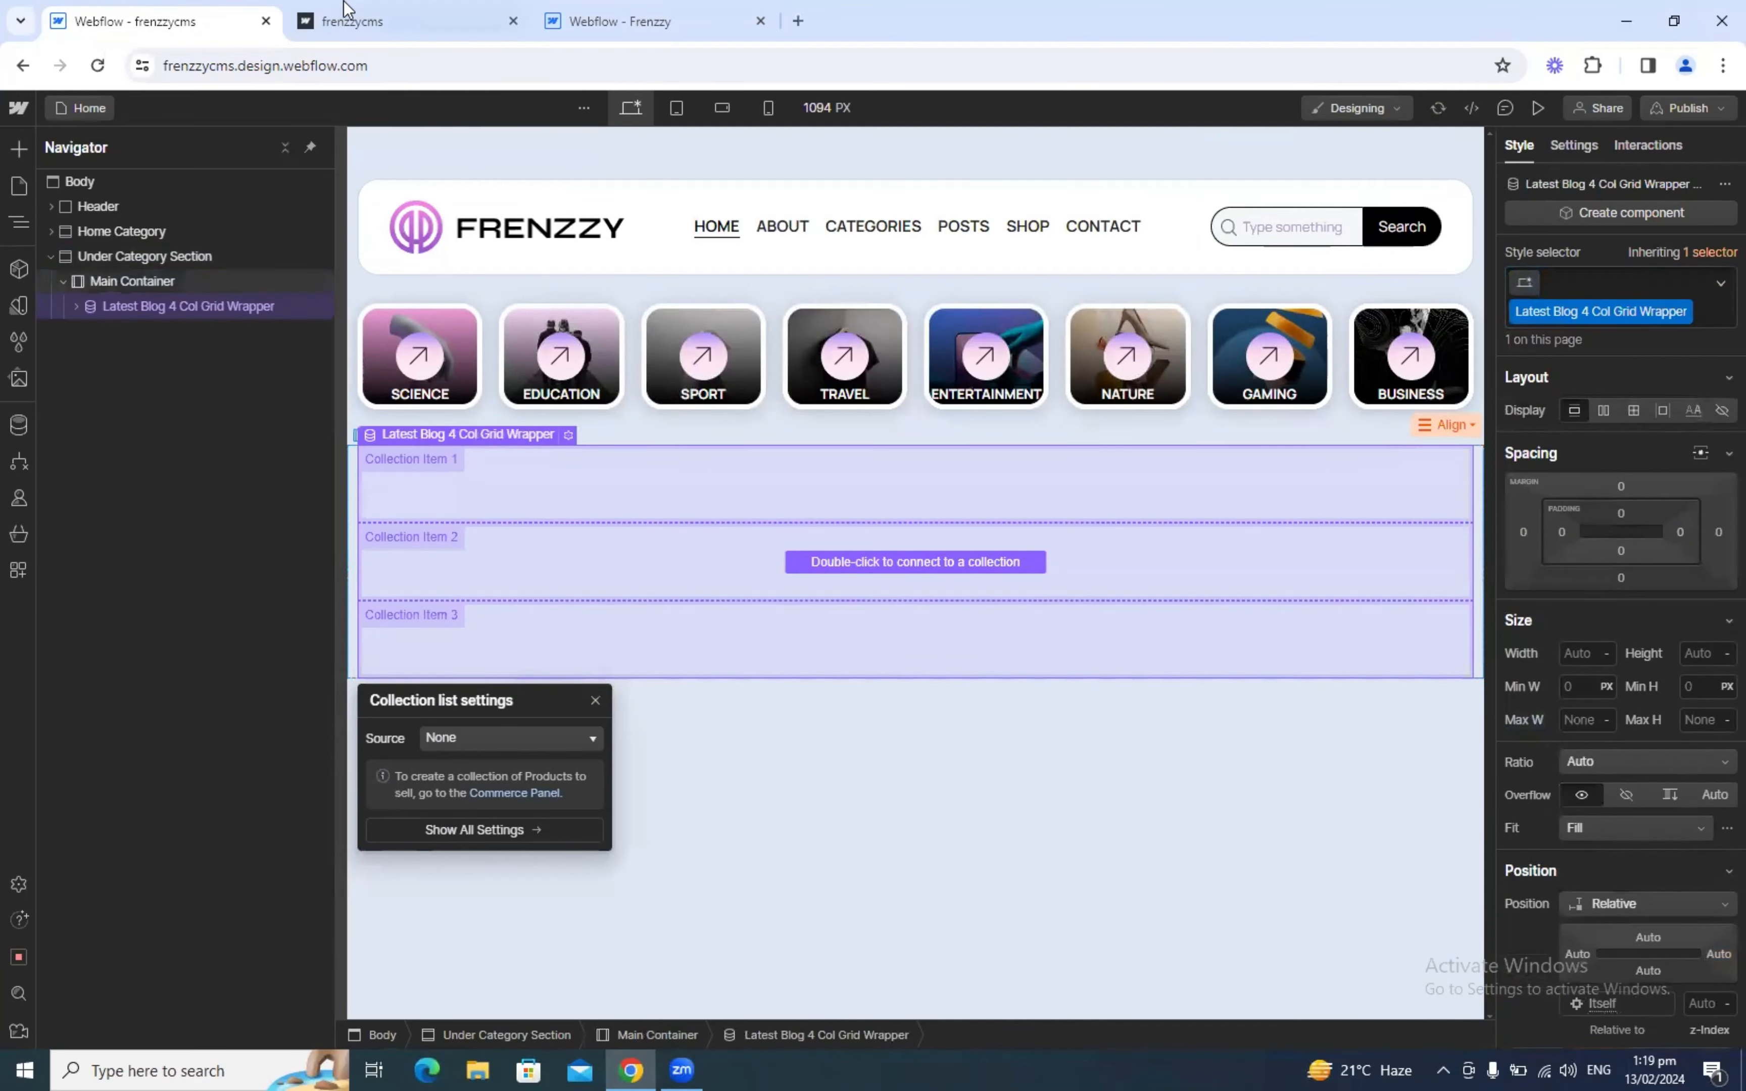
Step: Set the padding of the Latest Blog 4 Col Grid Wrapper to 30 px on all four sides, as in the reference
left_click(482, 10)
left_click(620, 21)
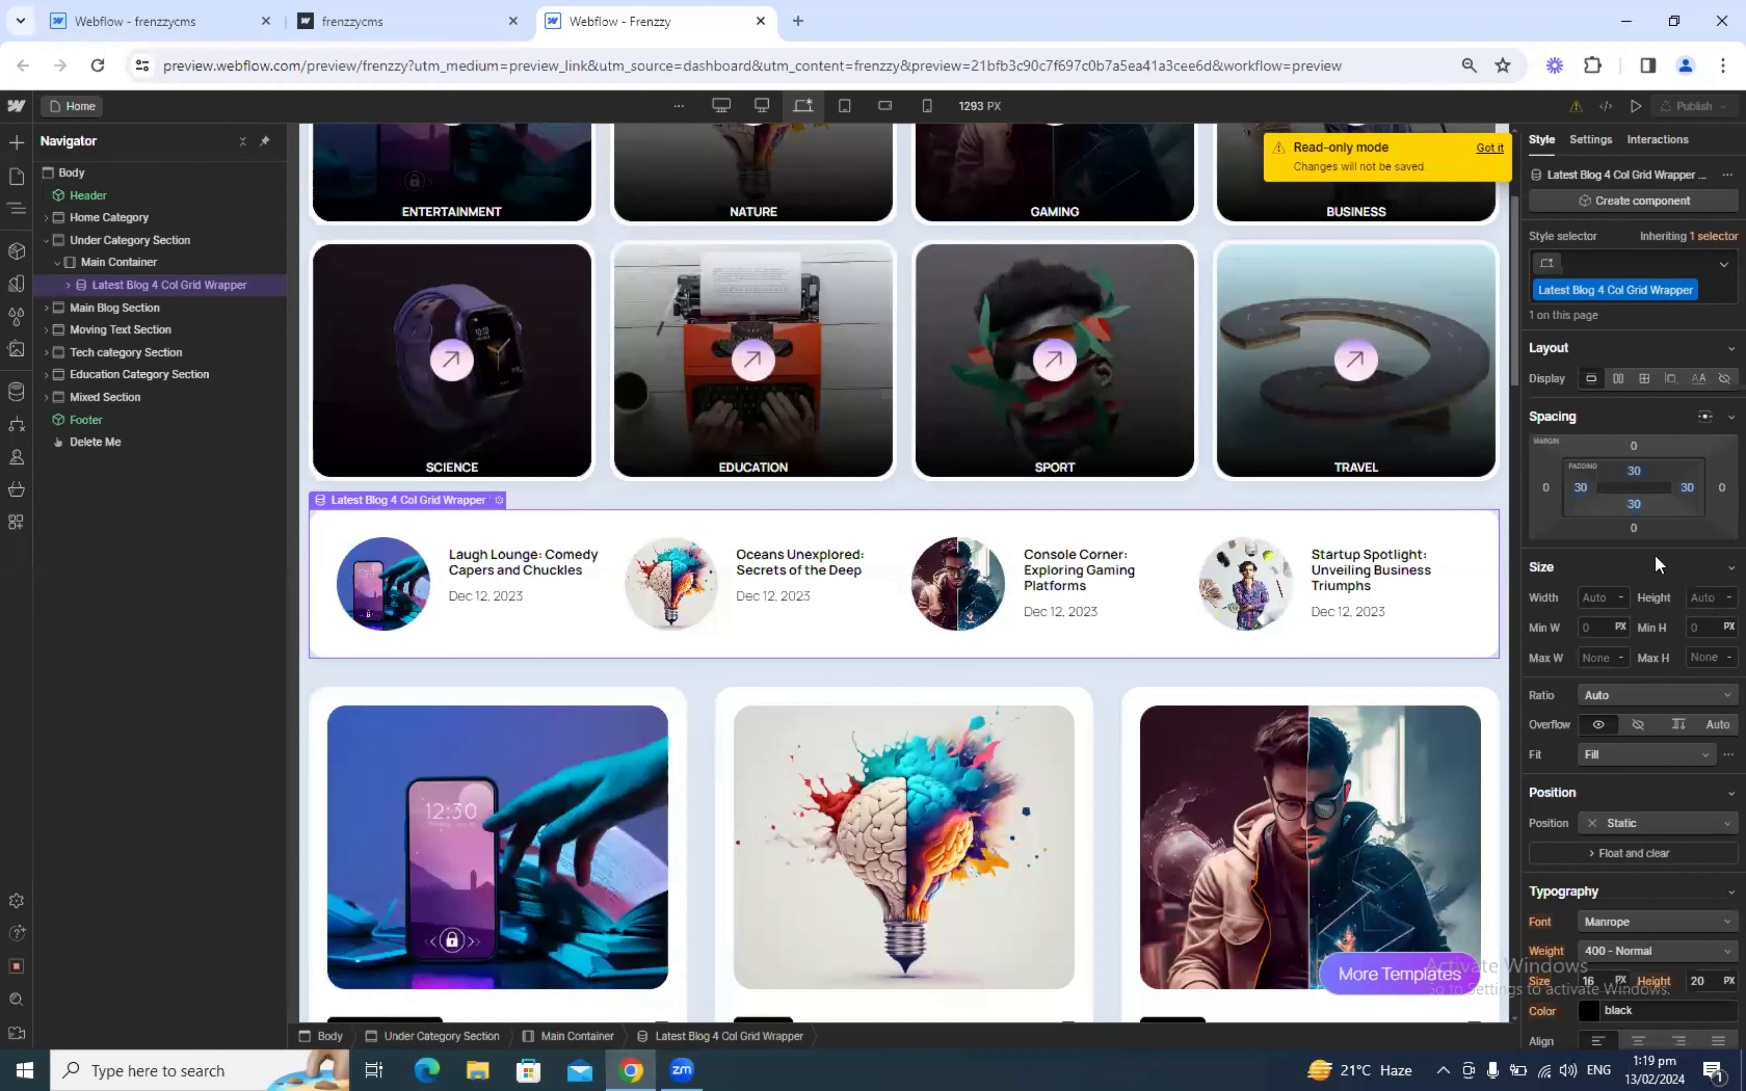
left_click(104, 18)
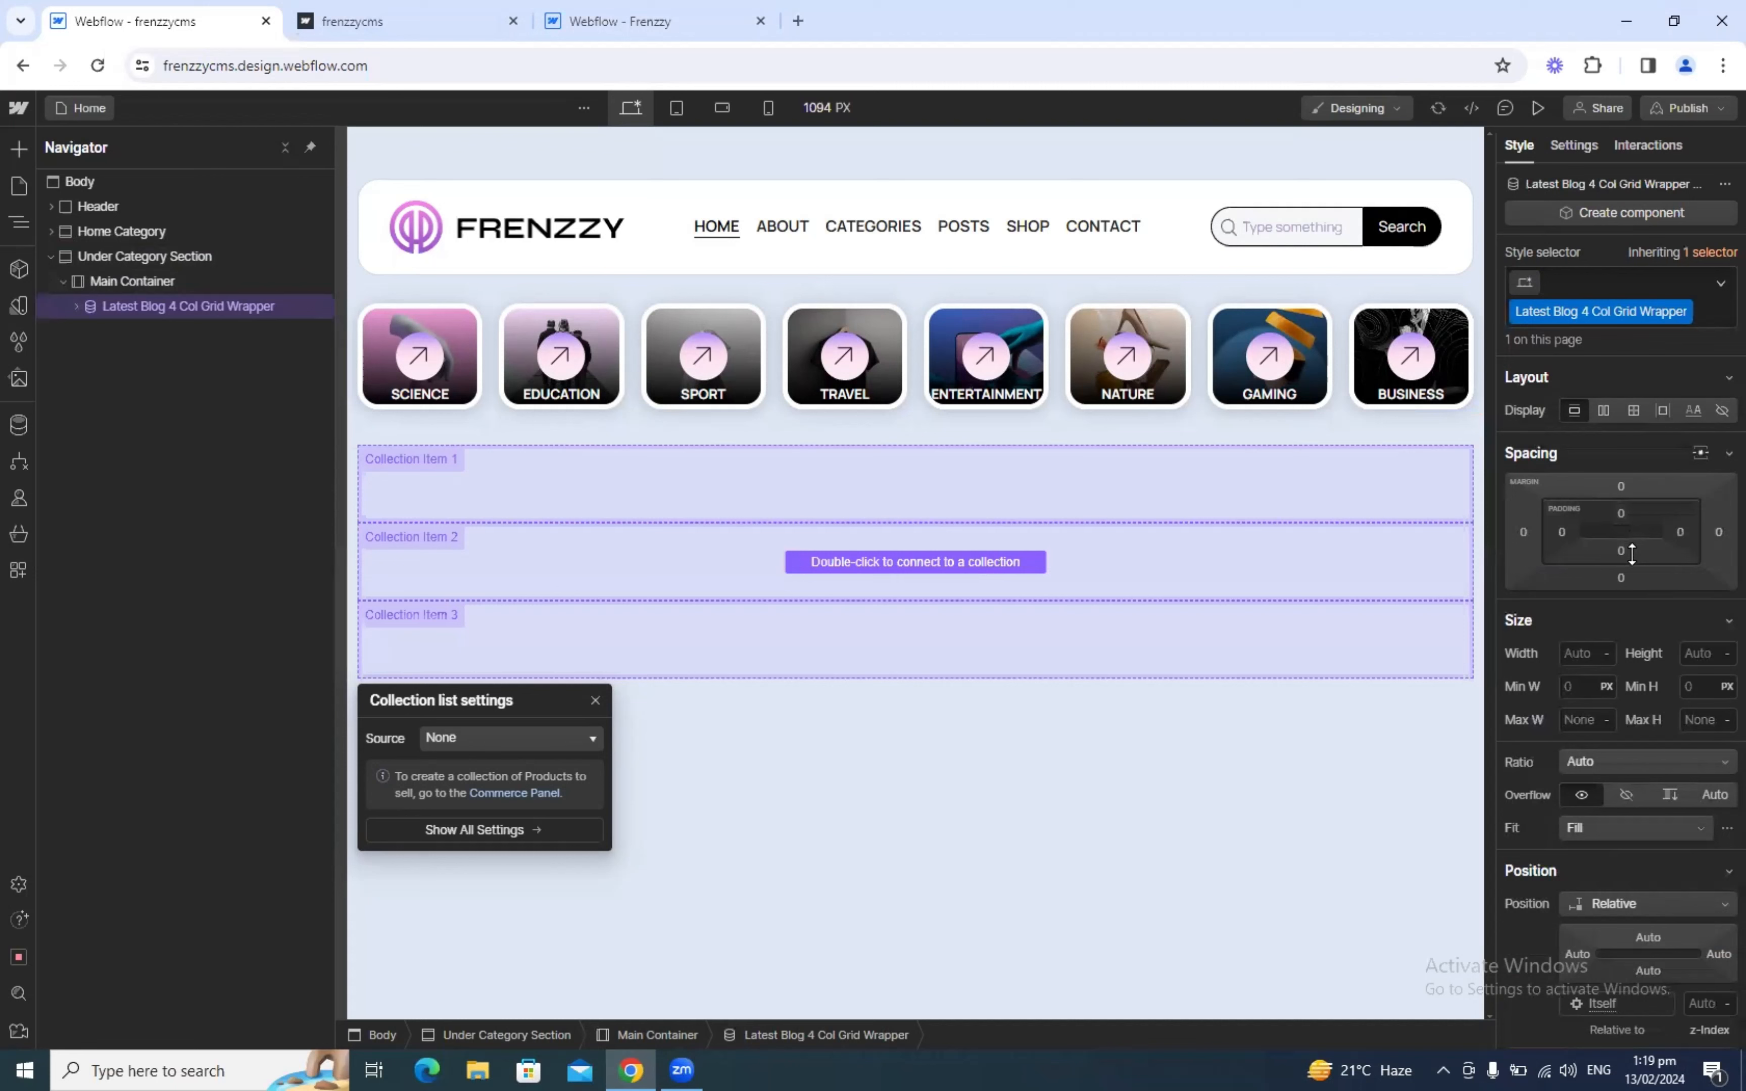
left_click_drag(1621, 477, 1625, 519)
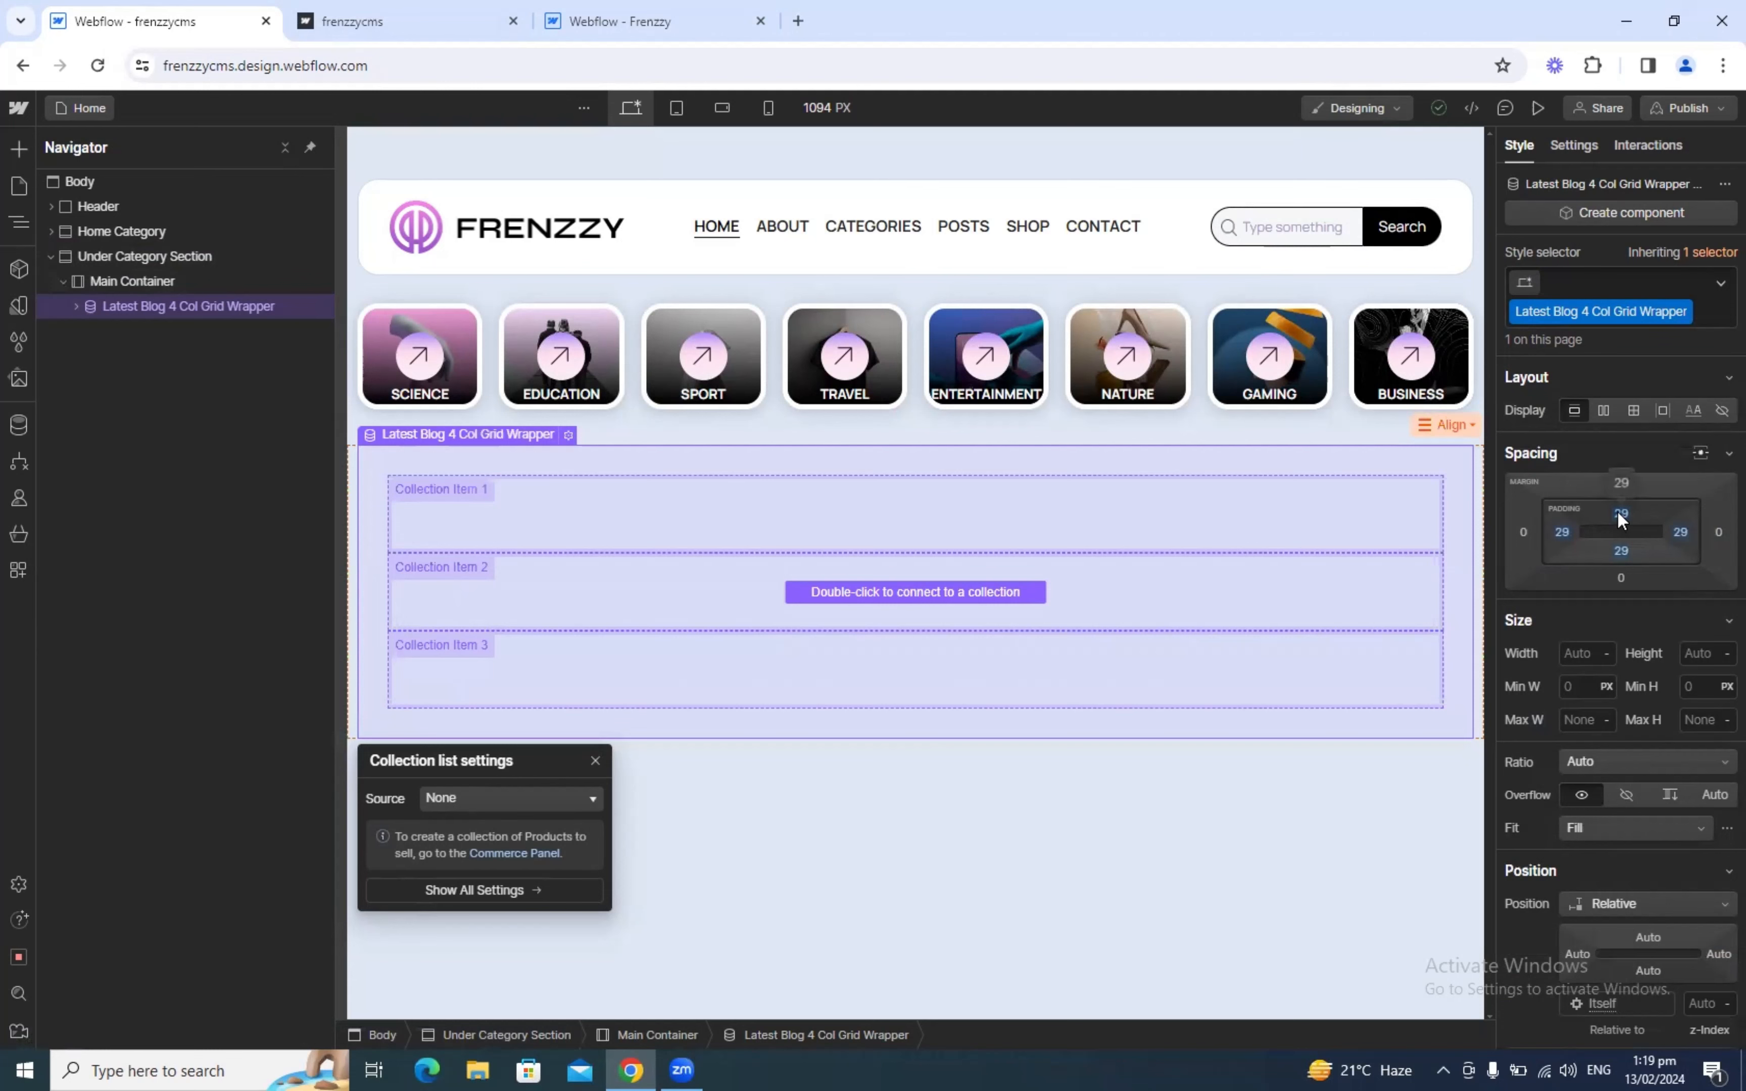
left_click(1621, 513)
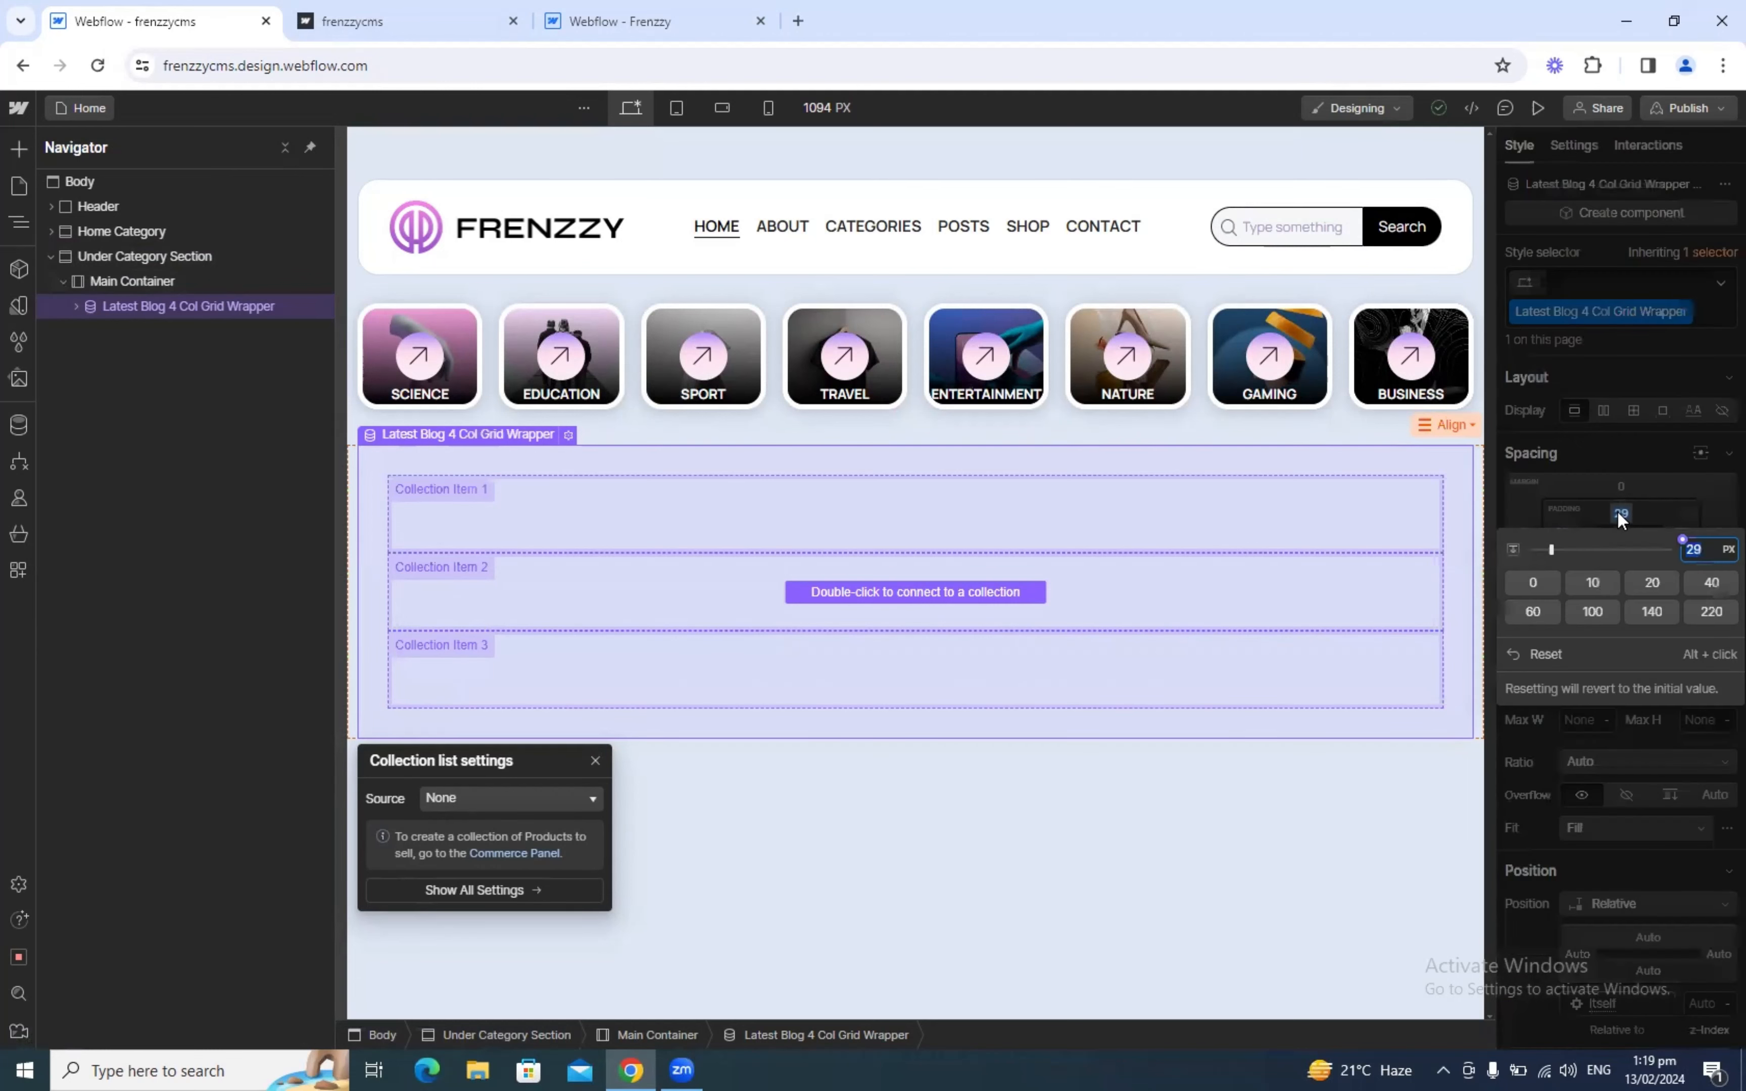
key("Return")
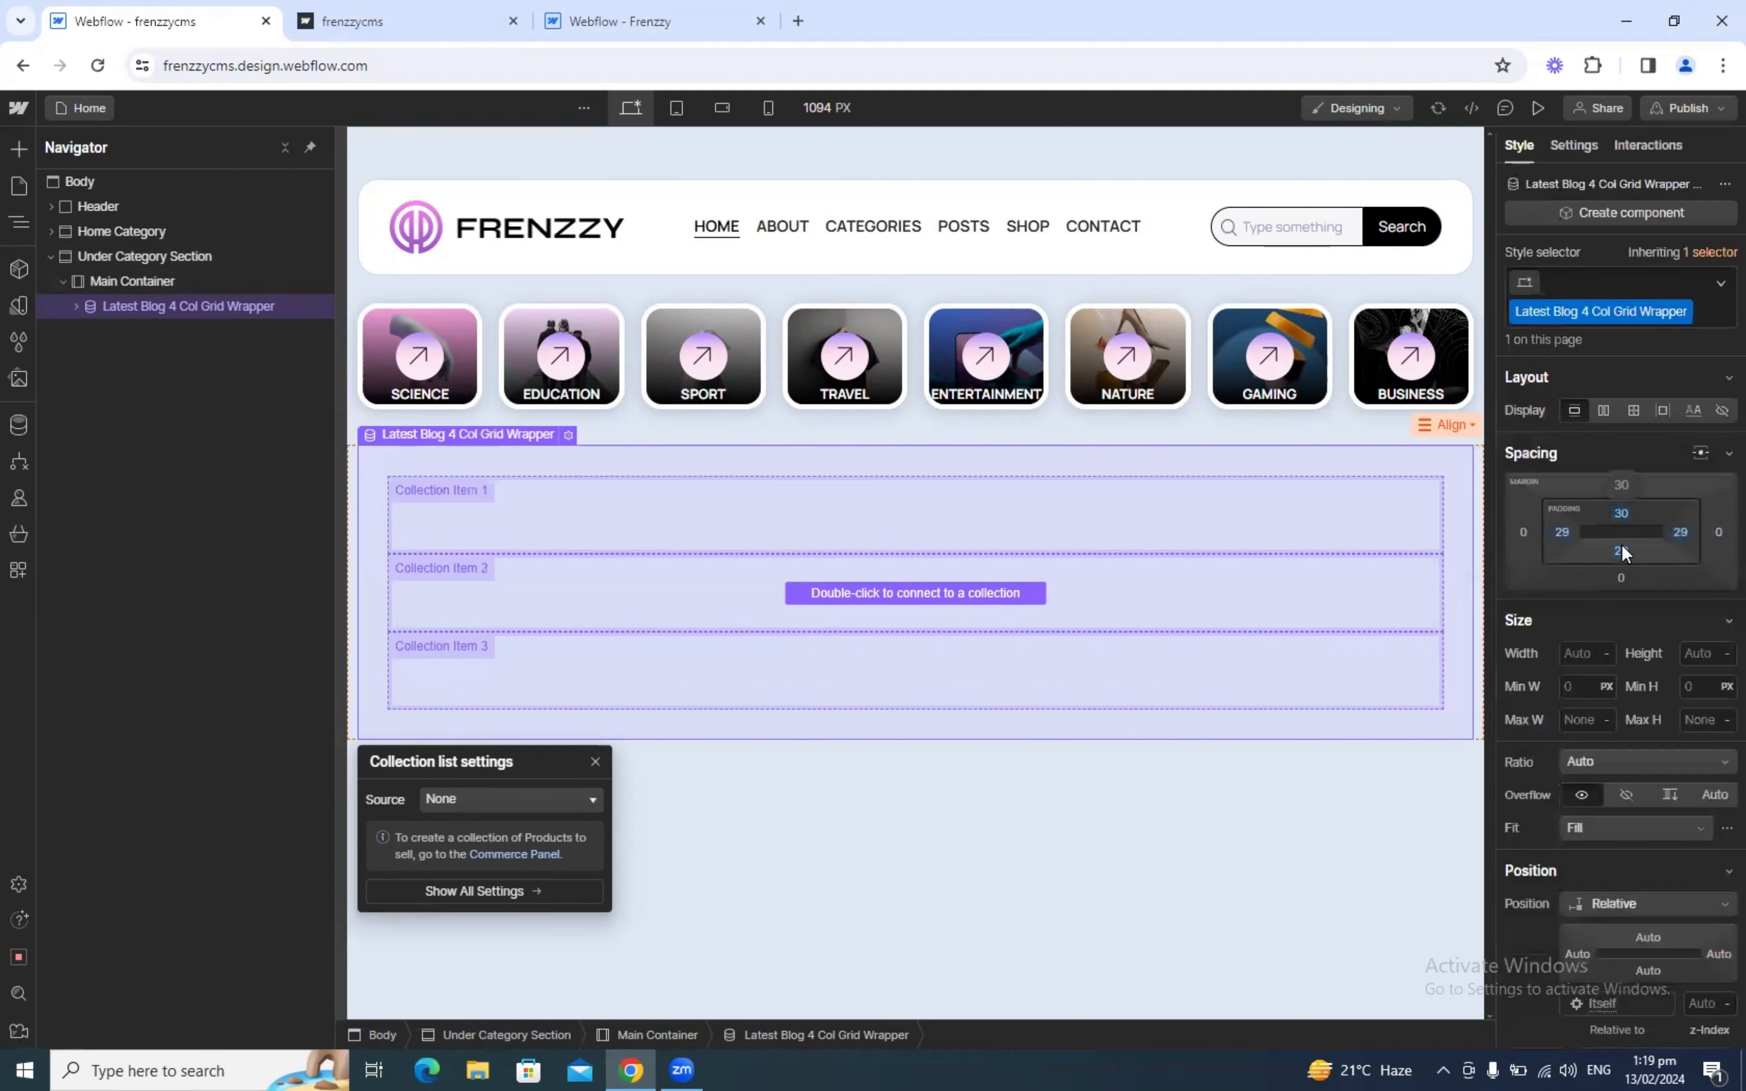
left_click(1621, 551)
type("30")
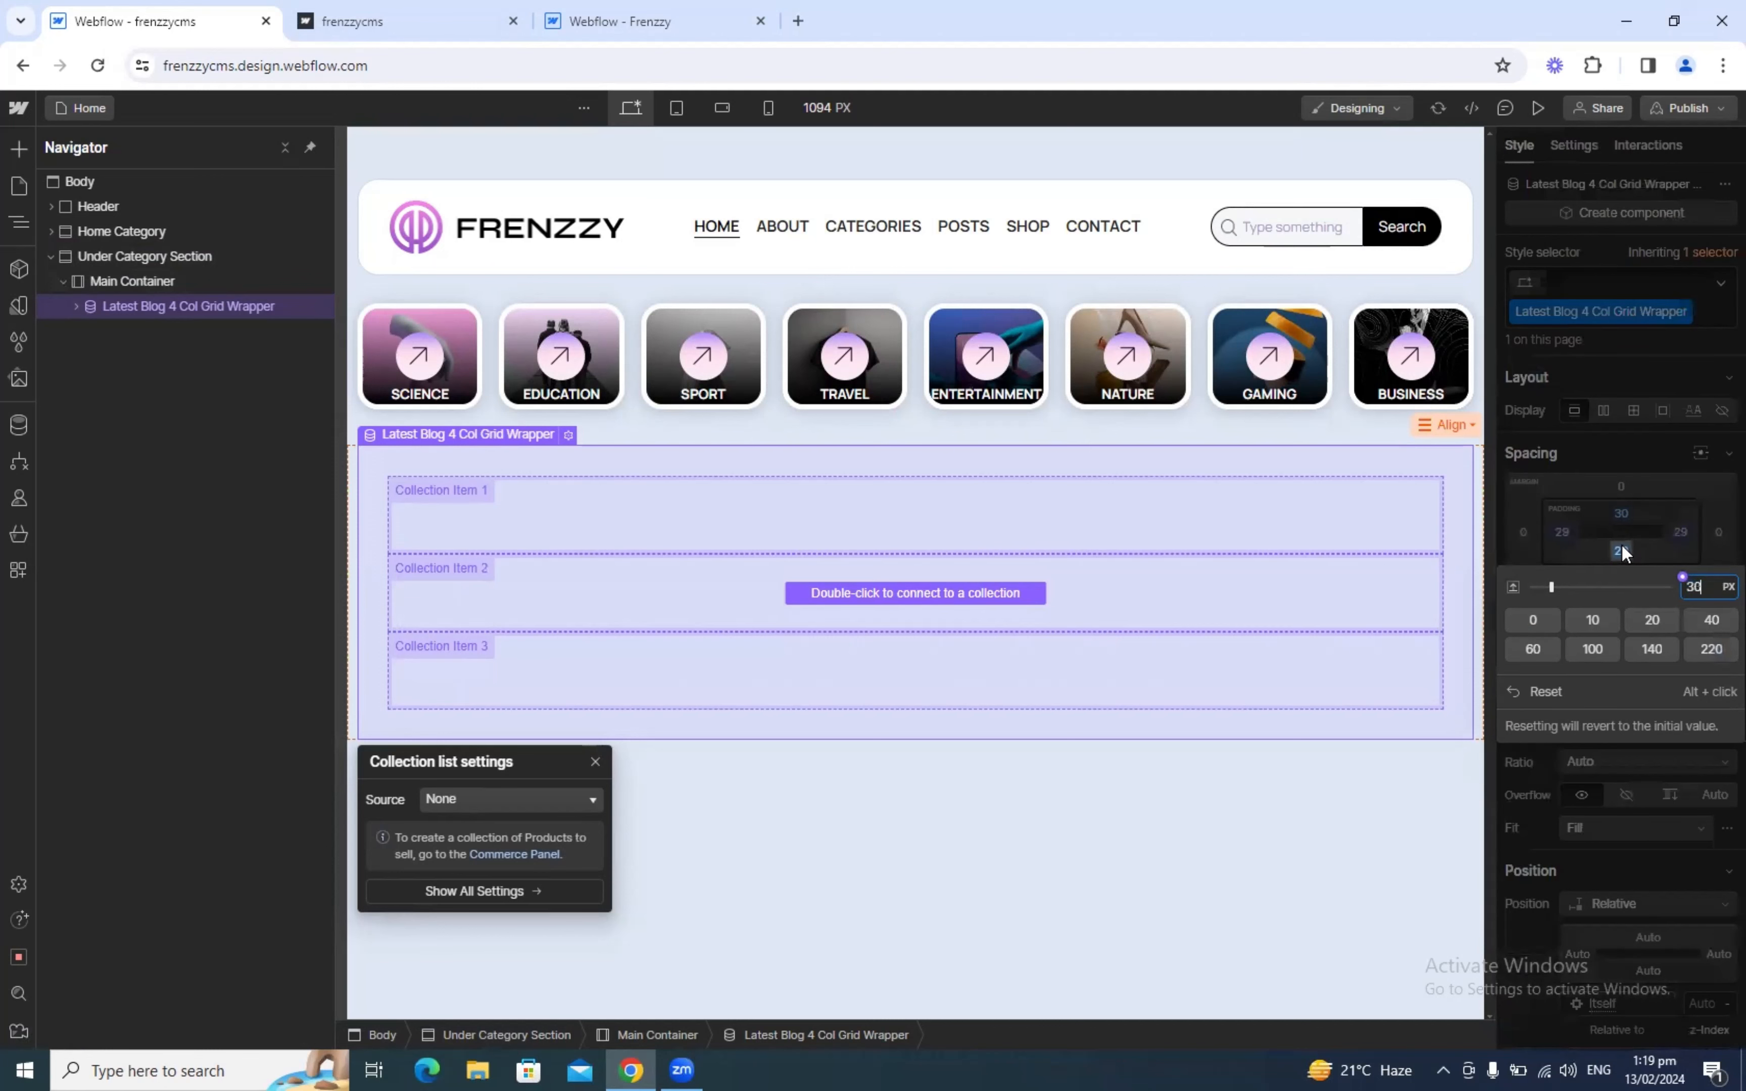
key("shift+Return")
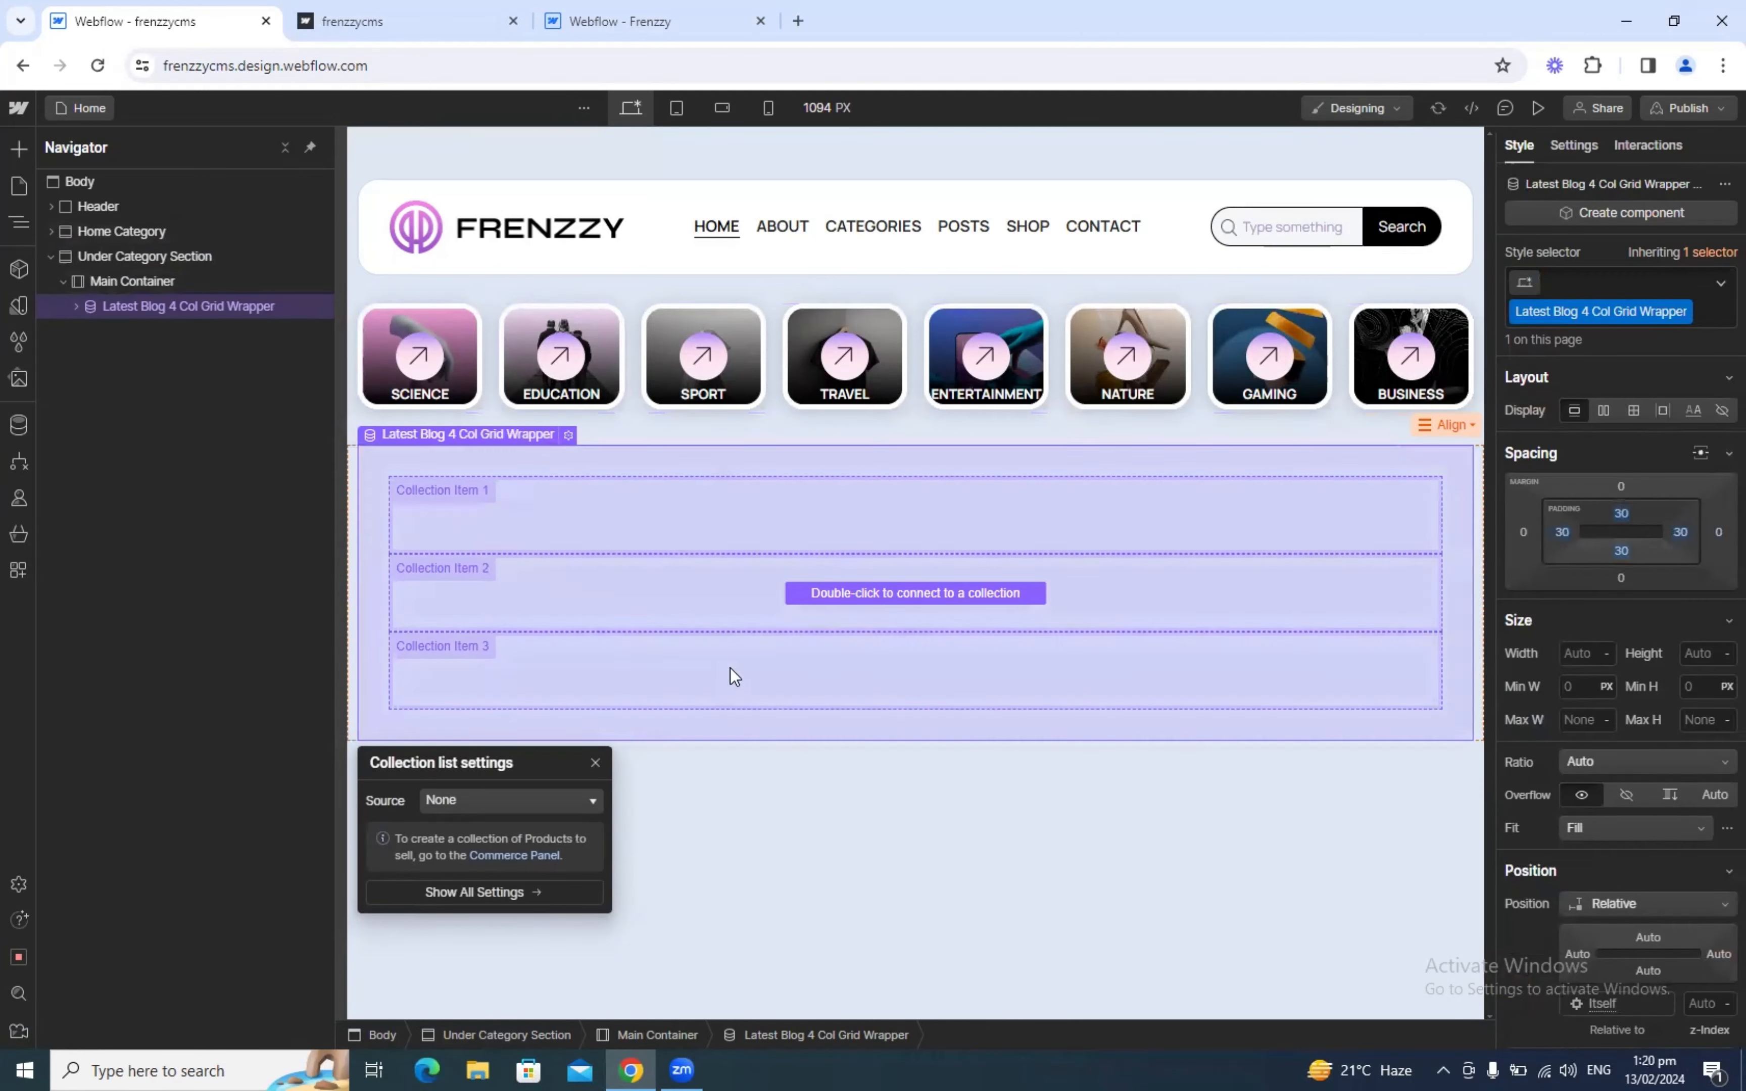
Step: Set the Latest Blog 4 Col Grid Wrapper's background color to white as in the reference, and open its border radius for editing
left_click(476, 20)
left_click(642, 20)
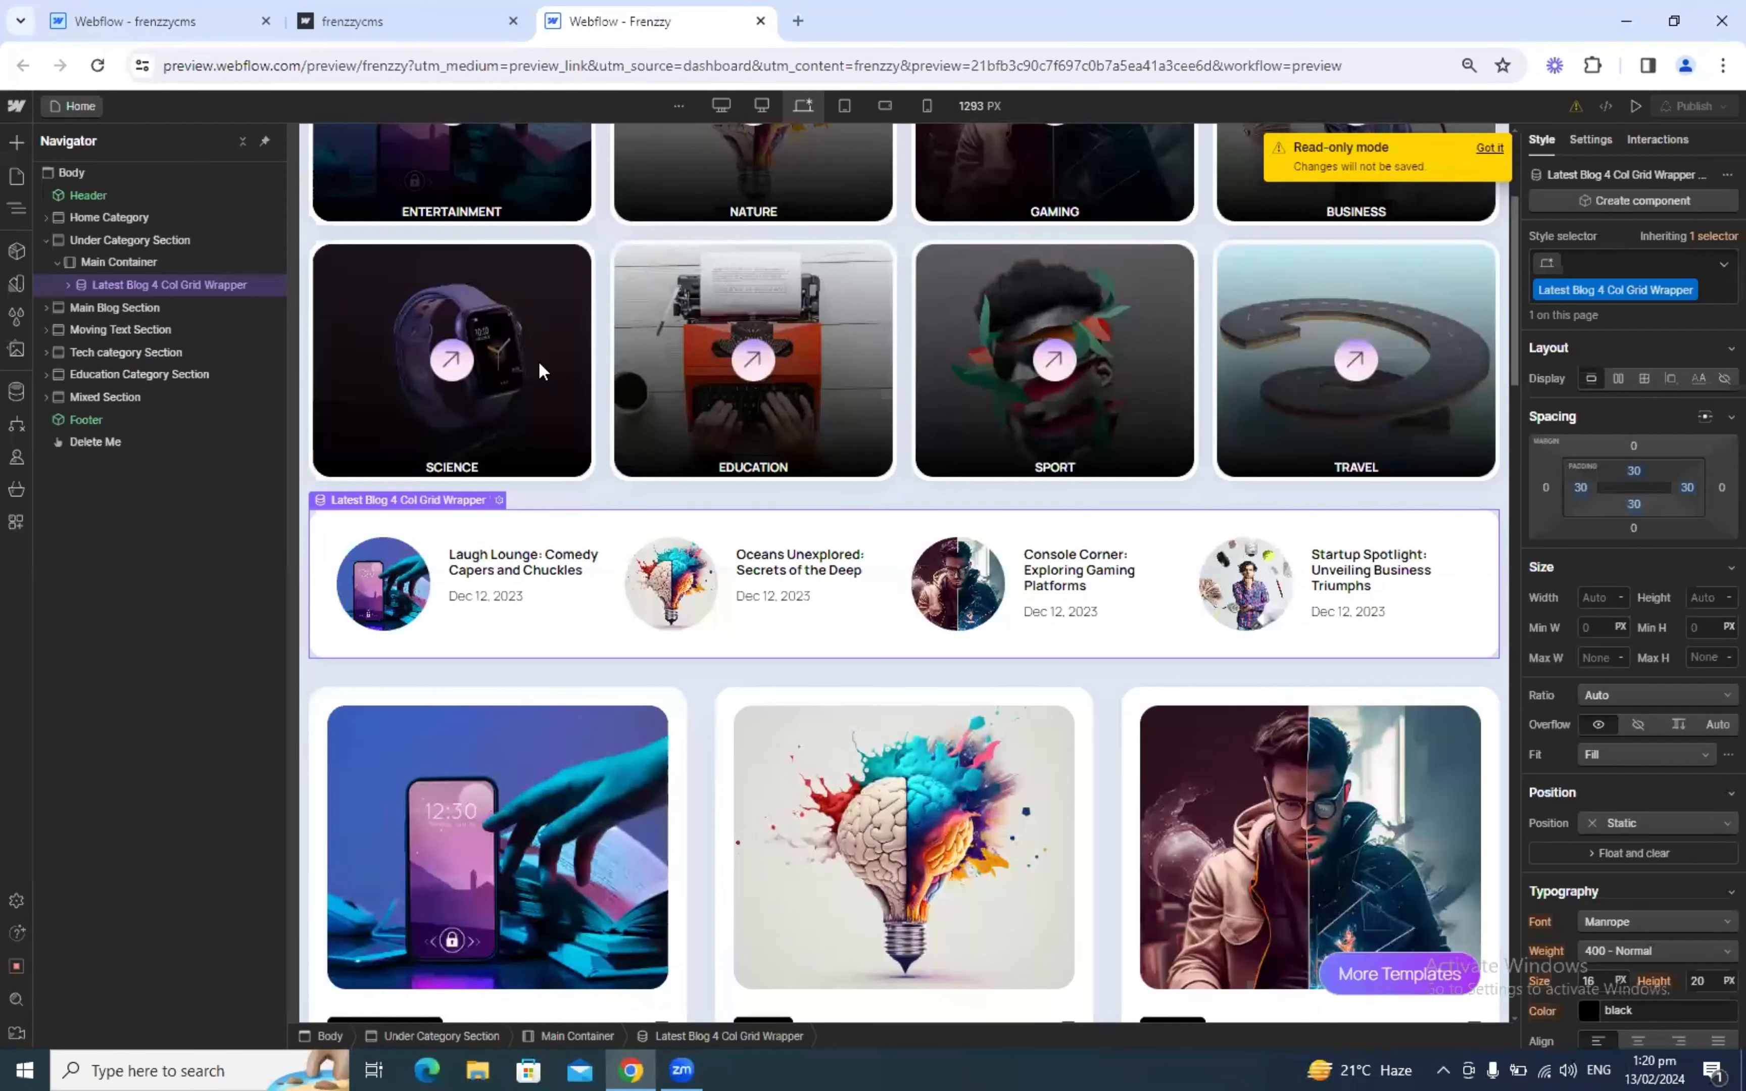
scroll(1673, 678, "down", 6)
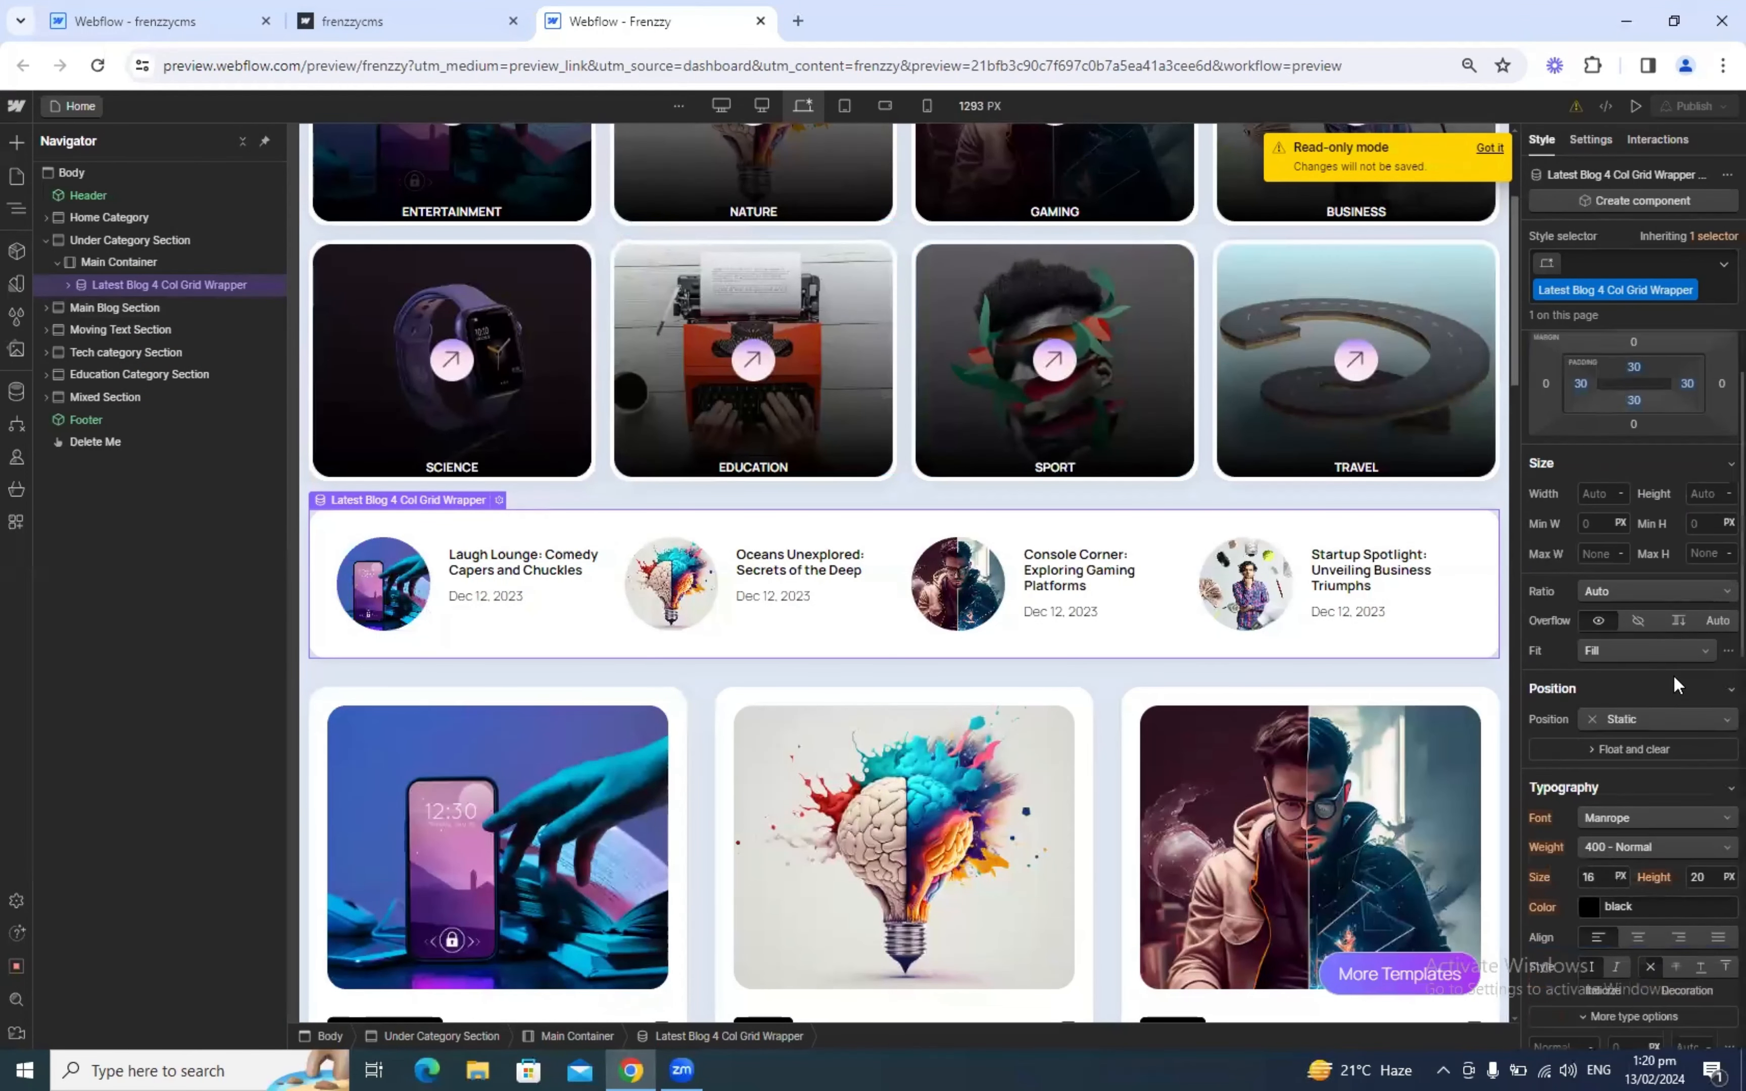
scroll(1669, 681, "down", 4)
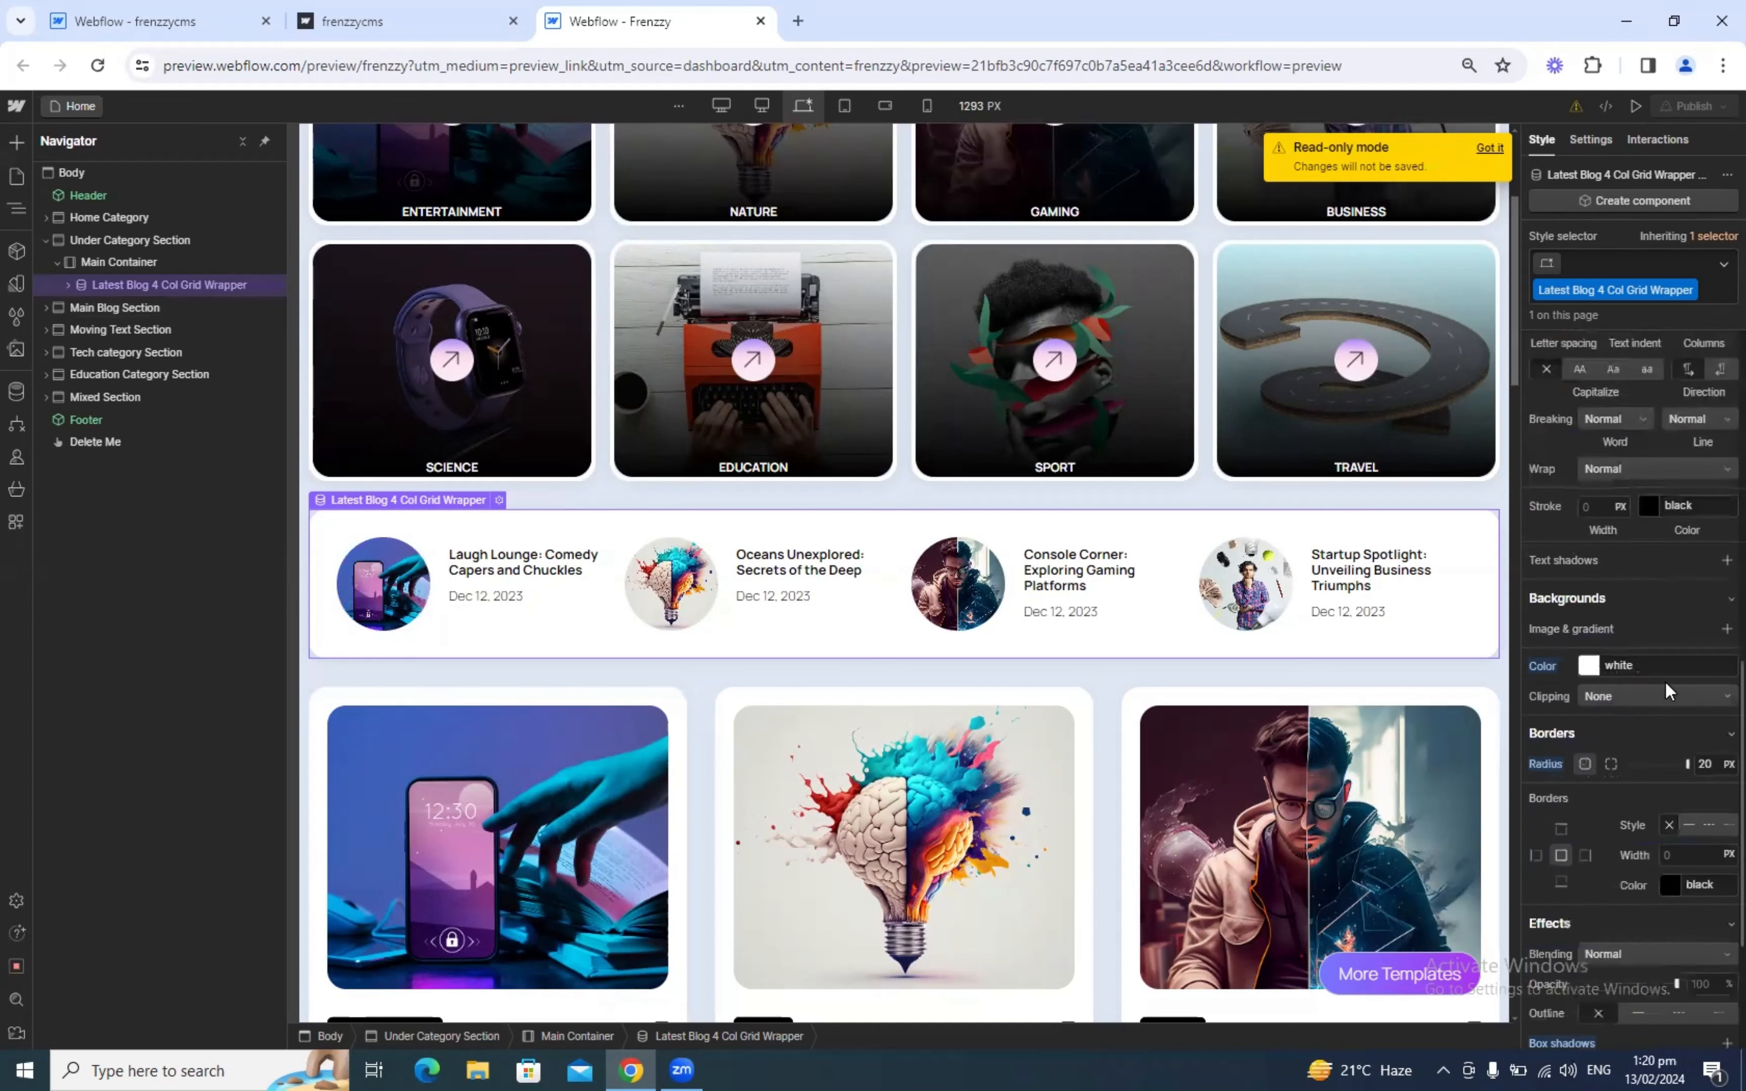
scroll(1620, 662, "down", 2)
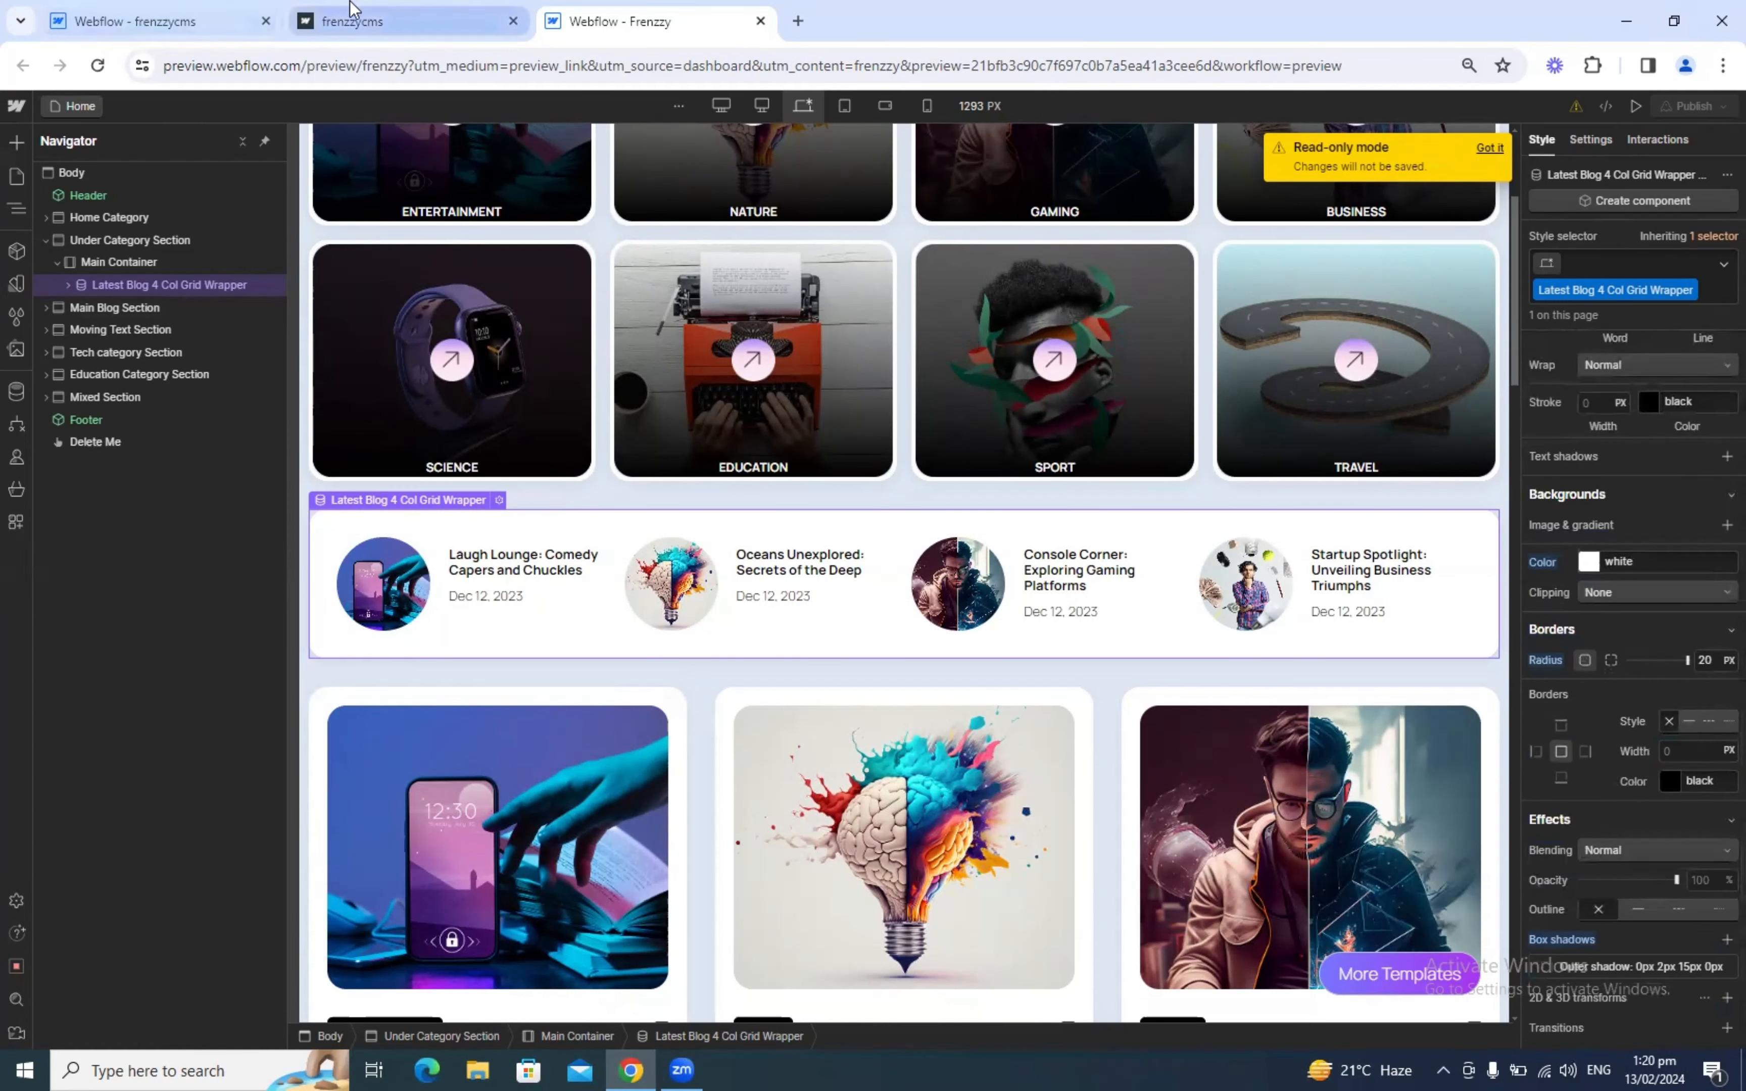
left_click(411, 9)
left_click(145, 21)
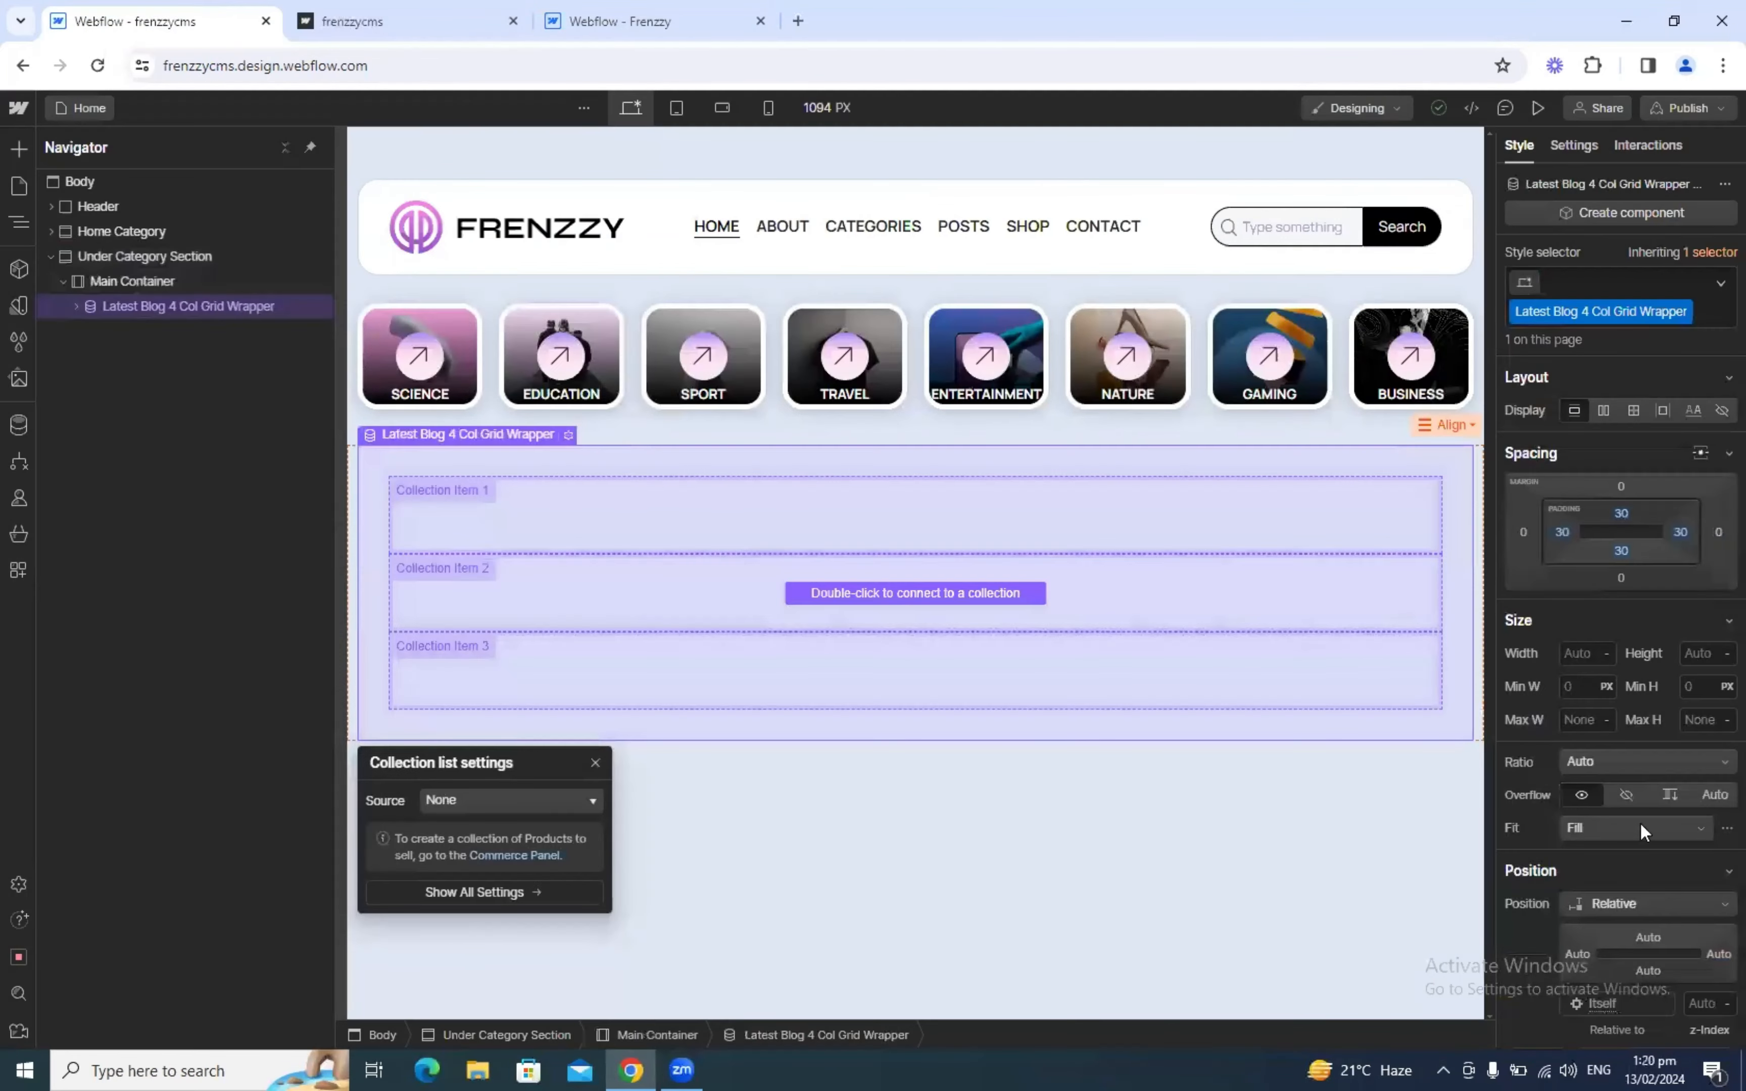
scroll(1716, 794, "down", 10)
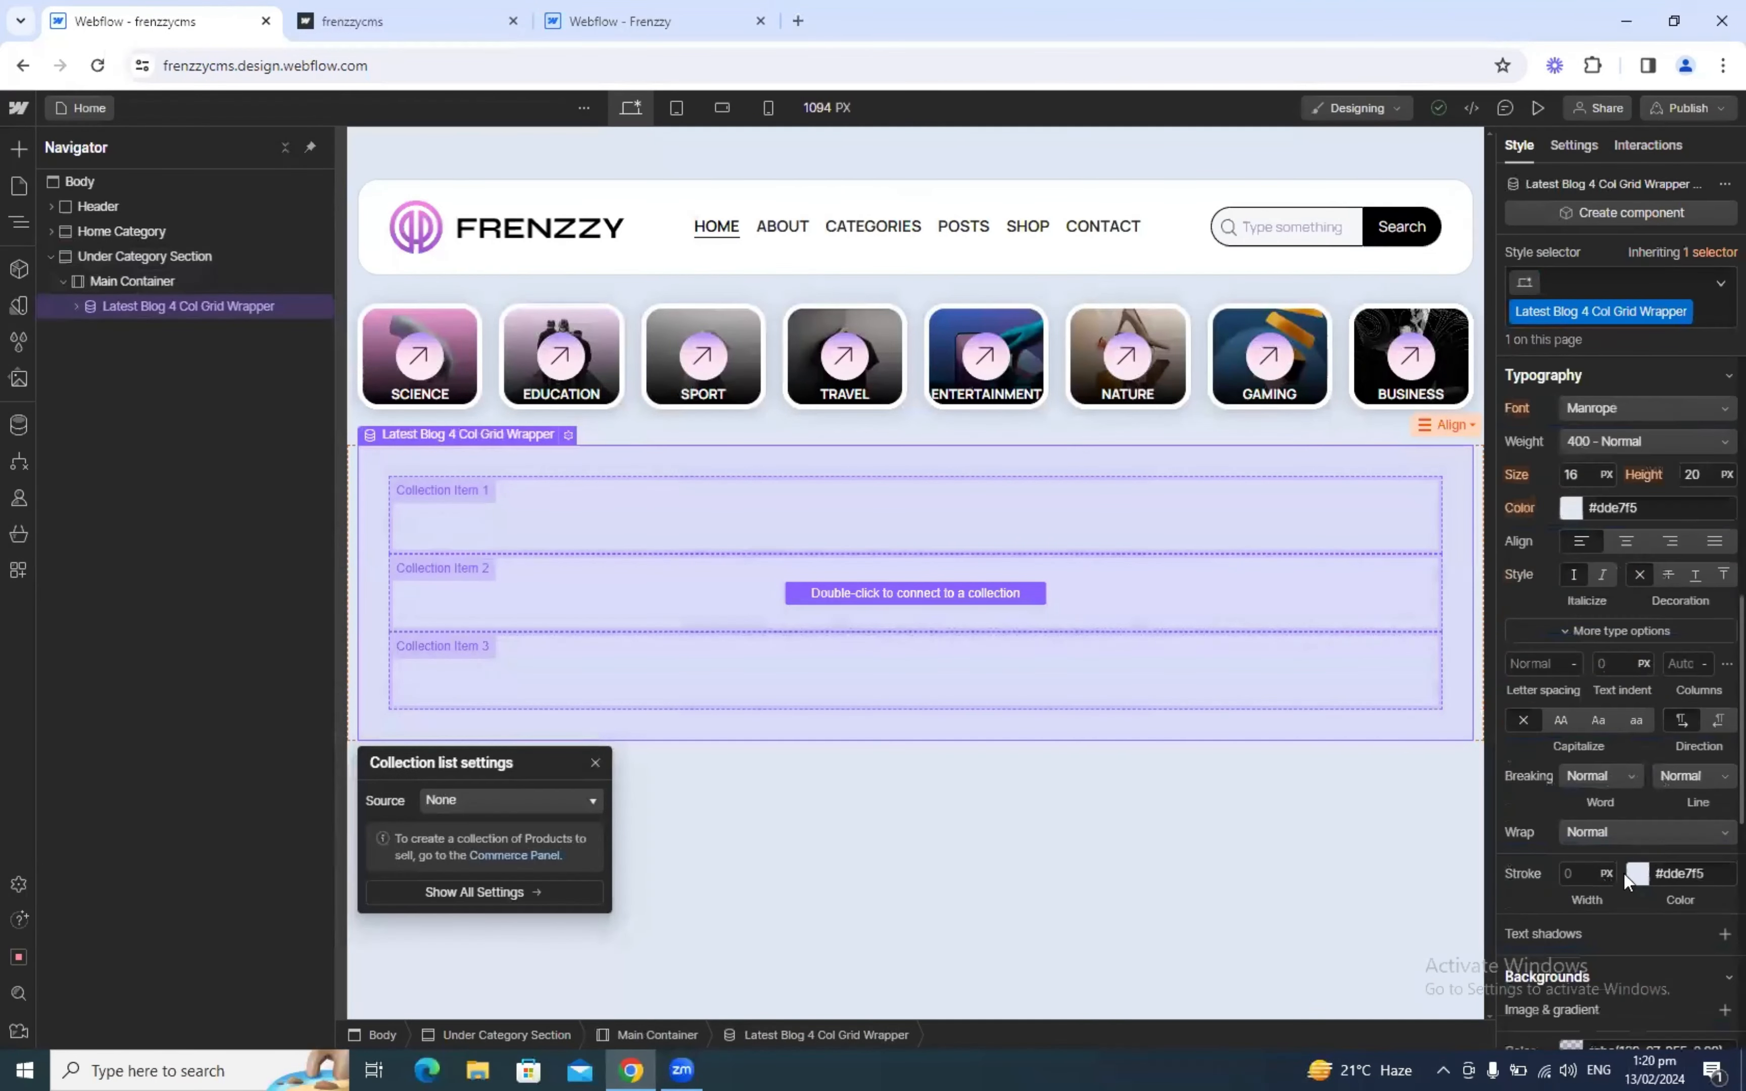
left_click(1626, 733)
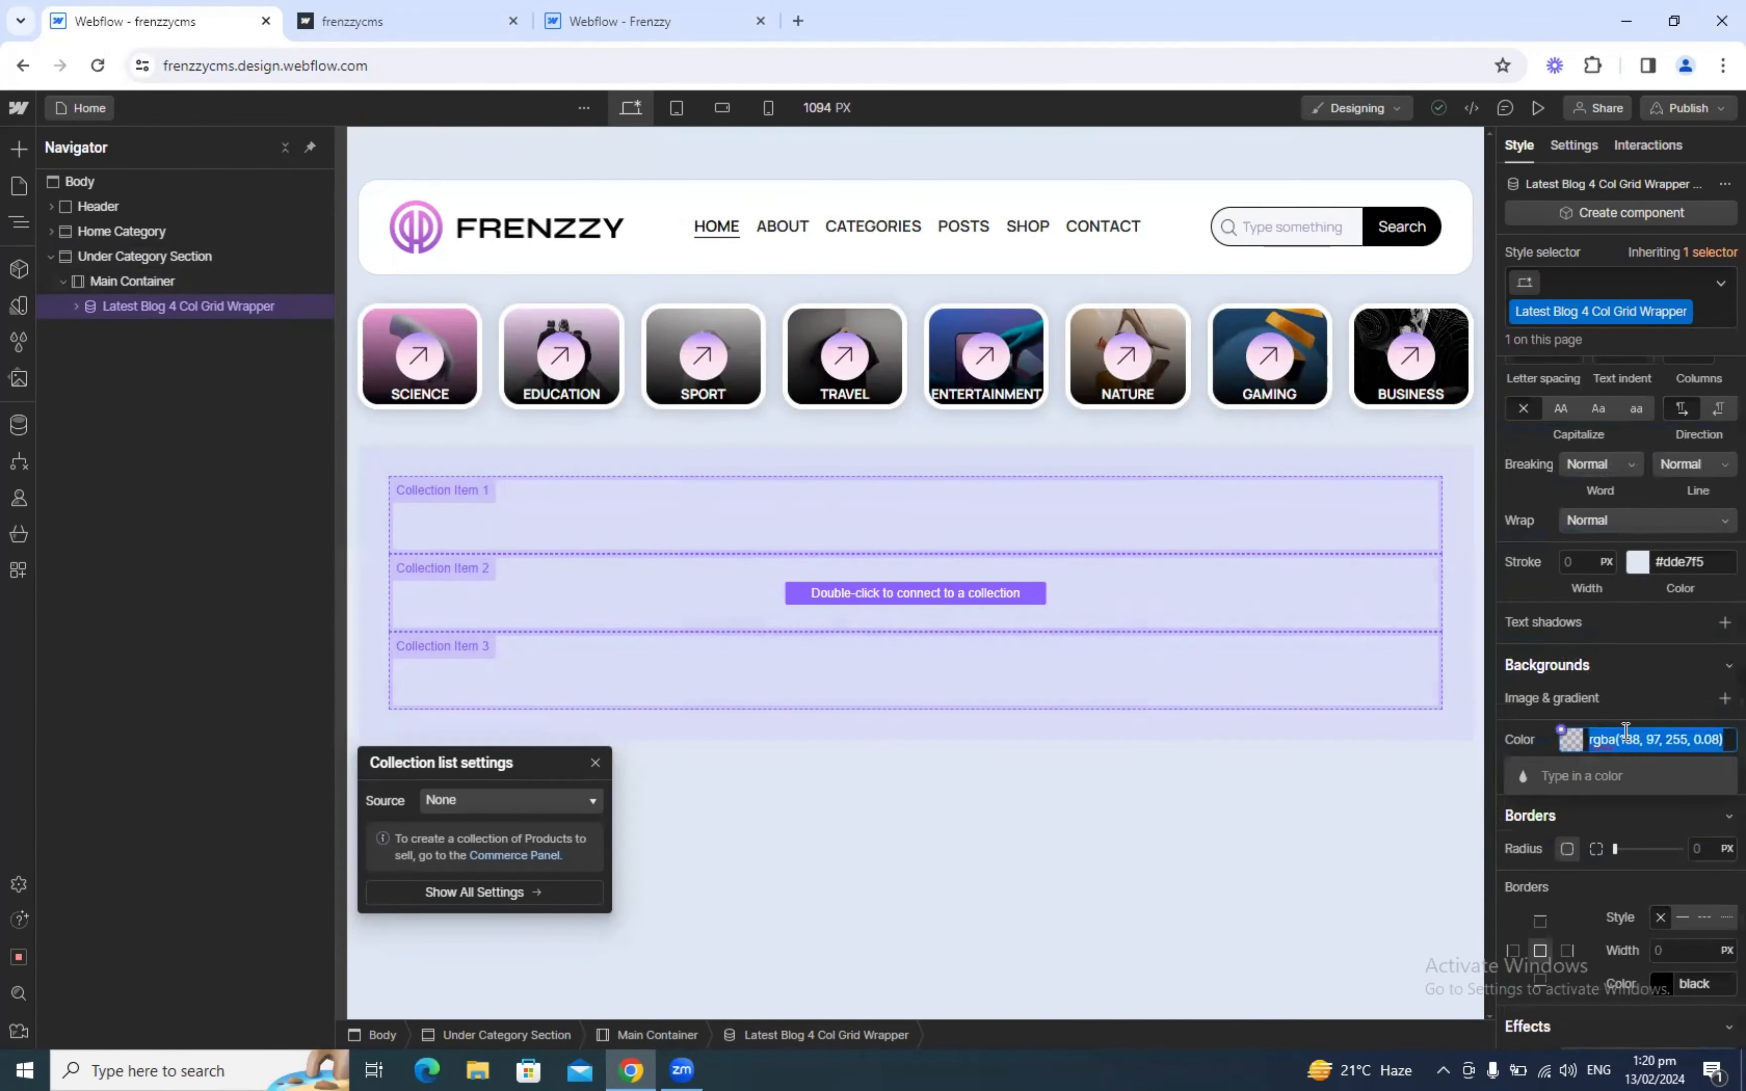
type("white")
key("Return")
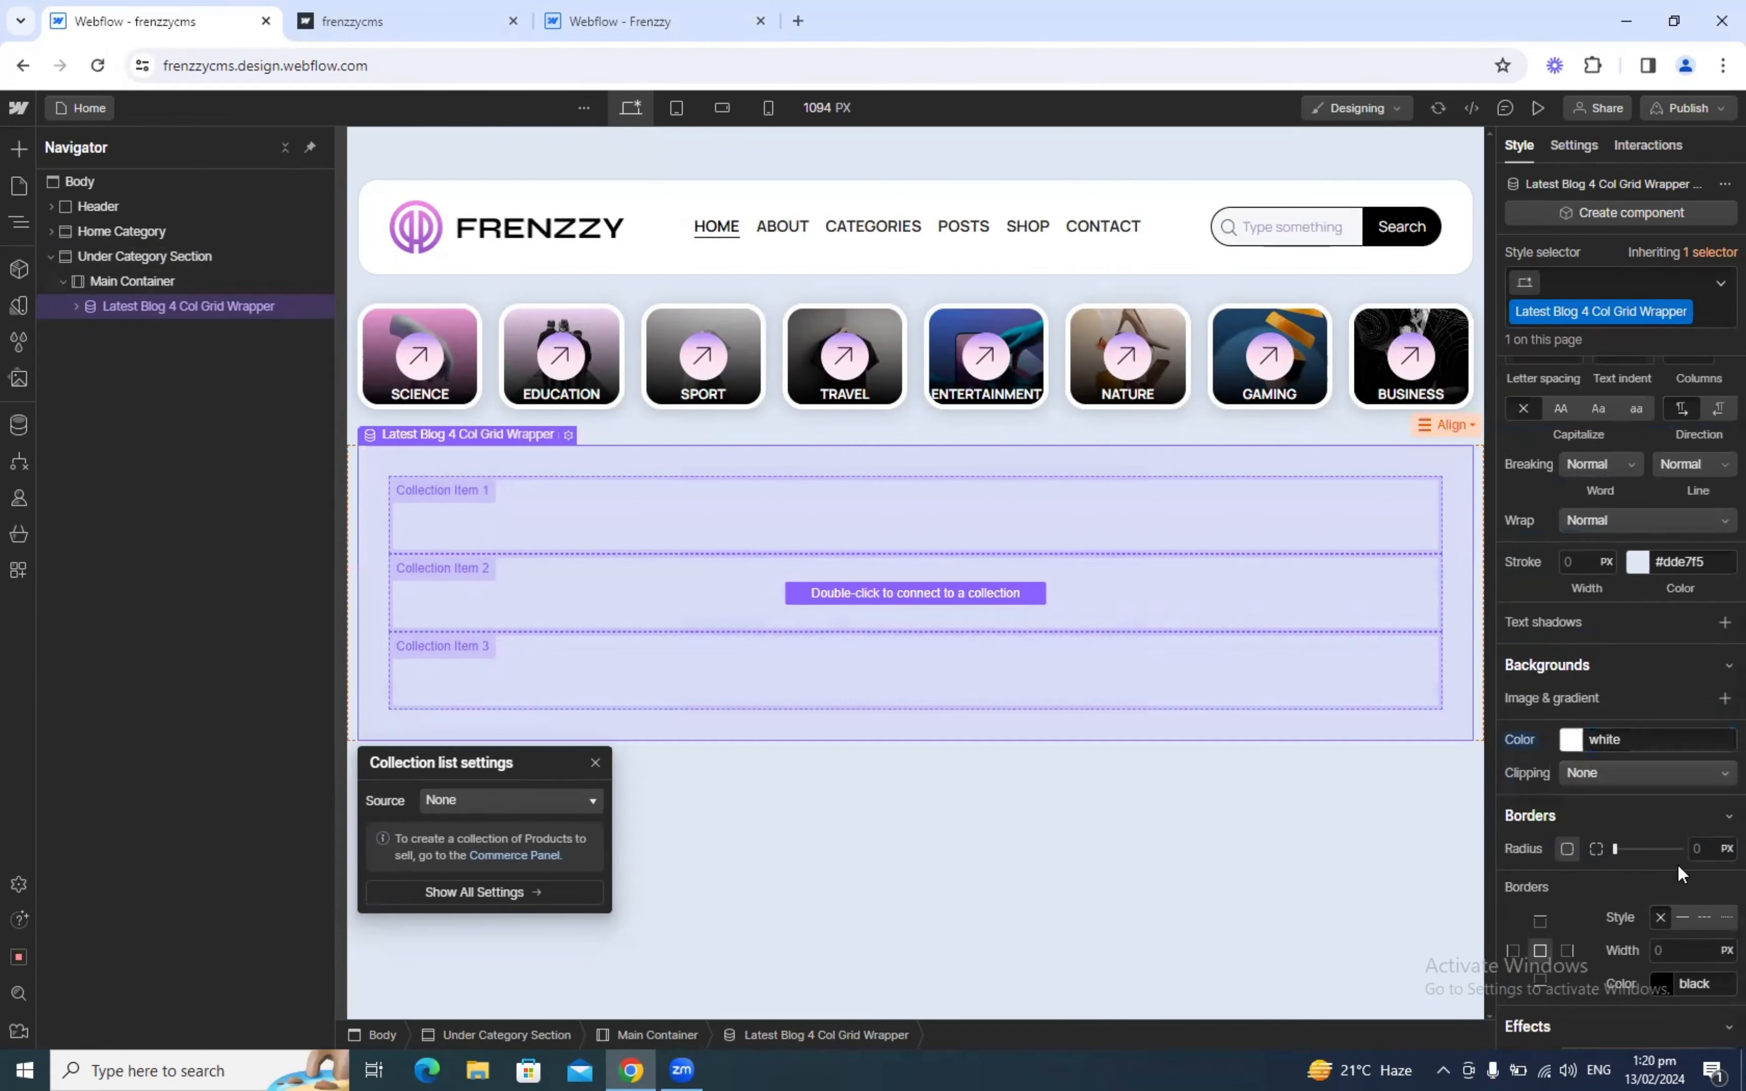
left_click(1713, 854)
Step: In the Frenzzy reference project, copy the grid wrapper's outer box shadow color, rgba(0, 0, 0, 0.07)
left_click(598, 18)
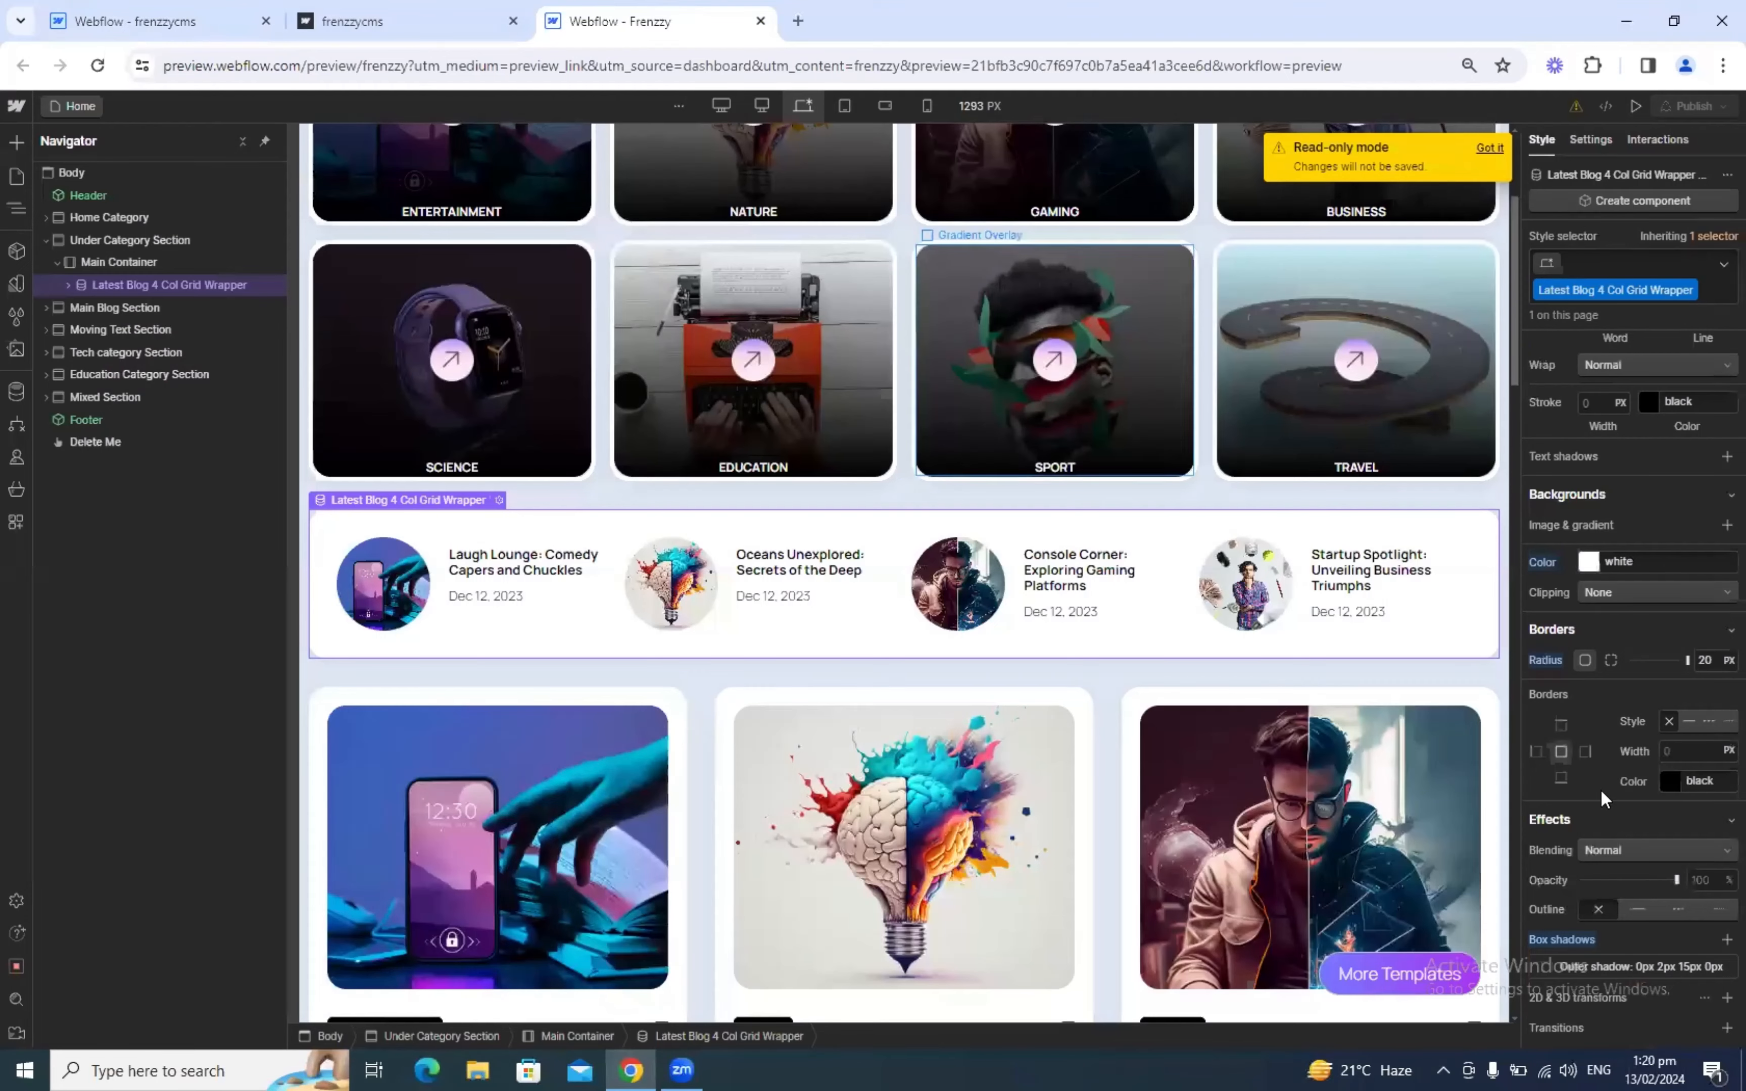
scroll(1603, 788, "down", 2)
left_click(1601, 817)
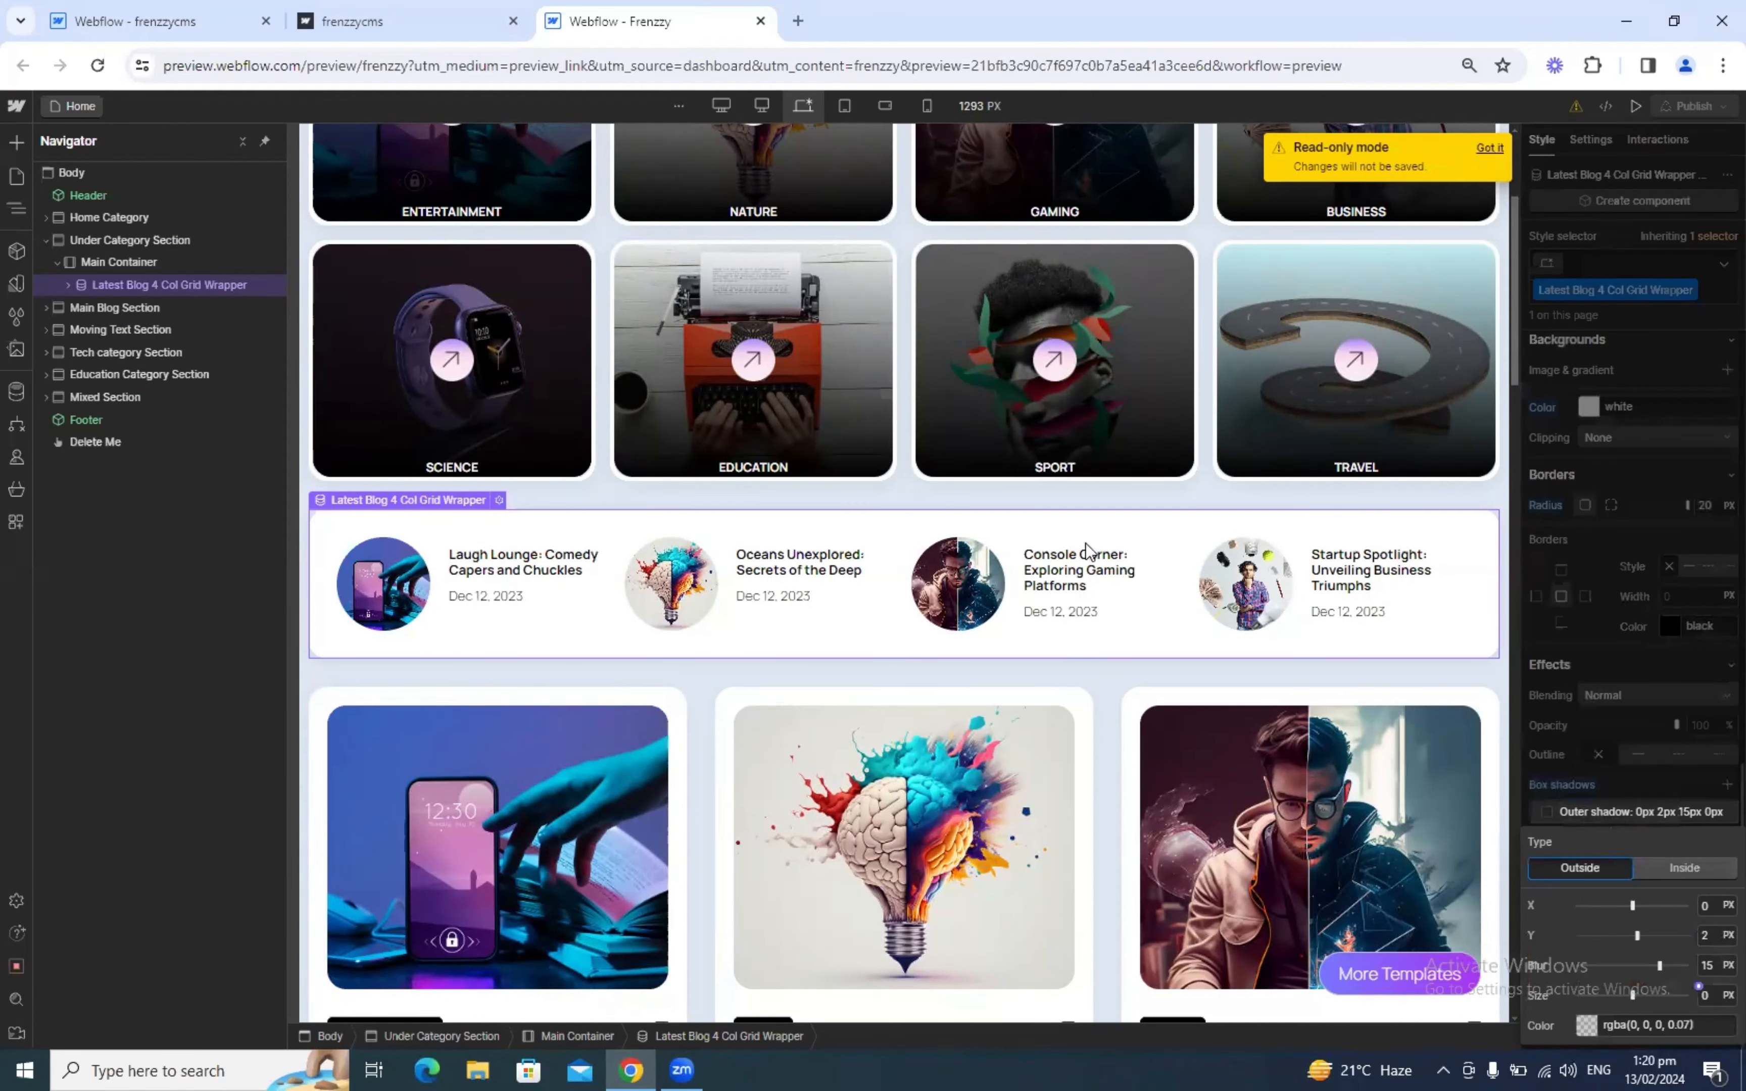
left_click(1651, 1024)
key("ctrl+c")
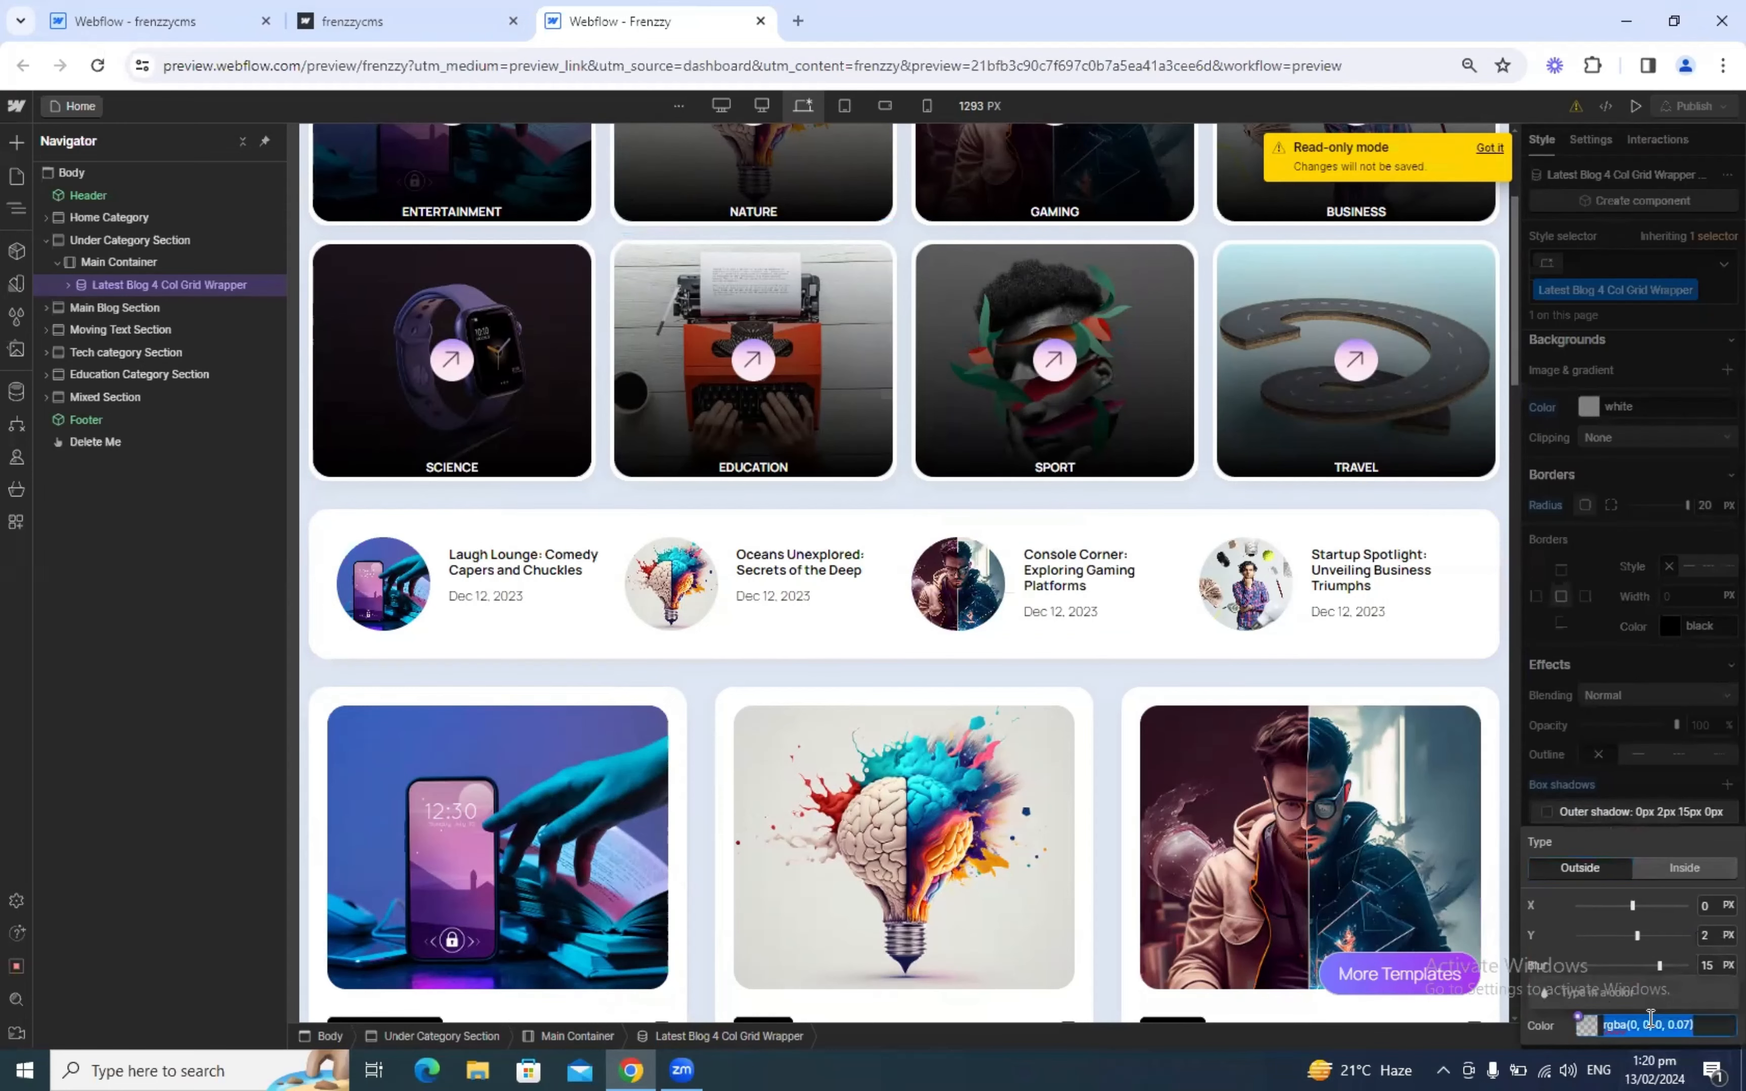
Step: Switch to the frenzzycms project and give the Latest Blog 4 Col Grid Wrapper an outer box shadow with 15 px blur and color rgba(0, 0, 0, 0.07)
left_click(129, 21)
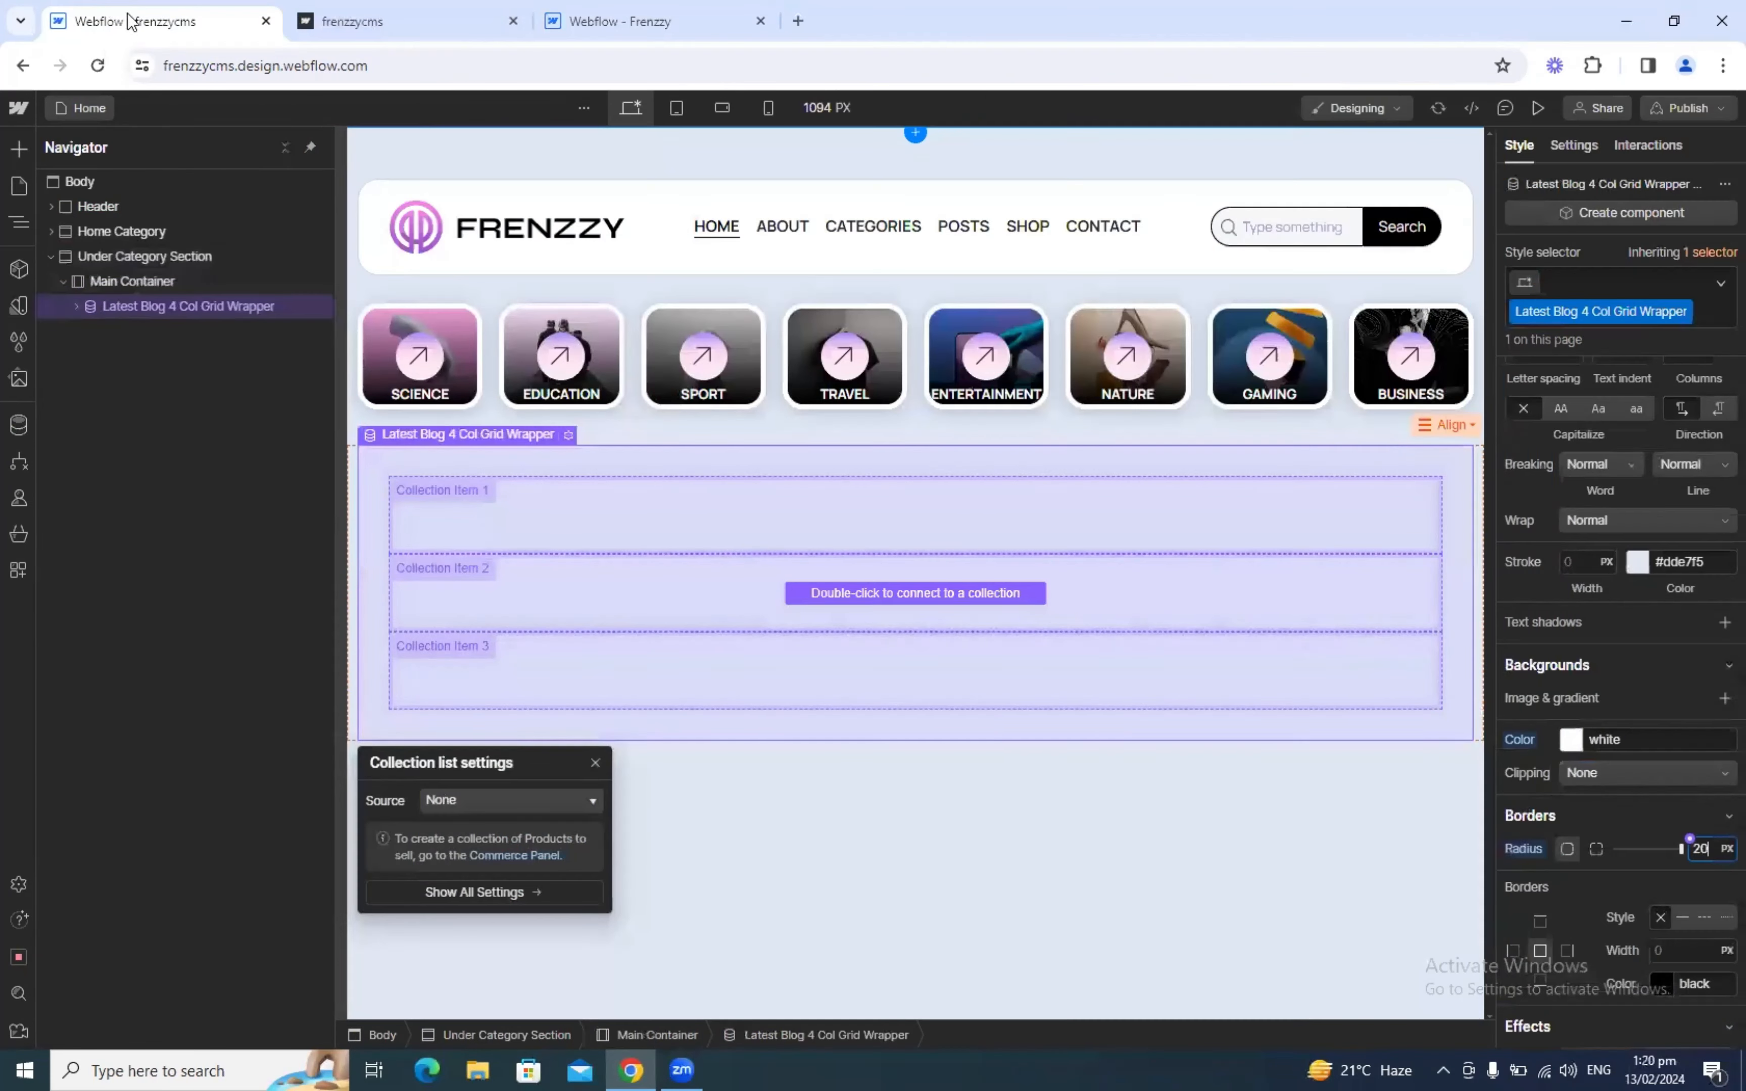
scroll(1611, 960, "down", 5)
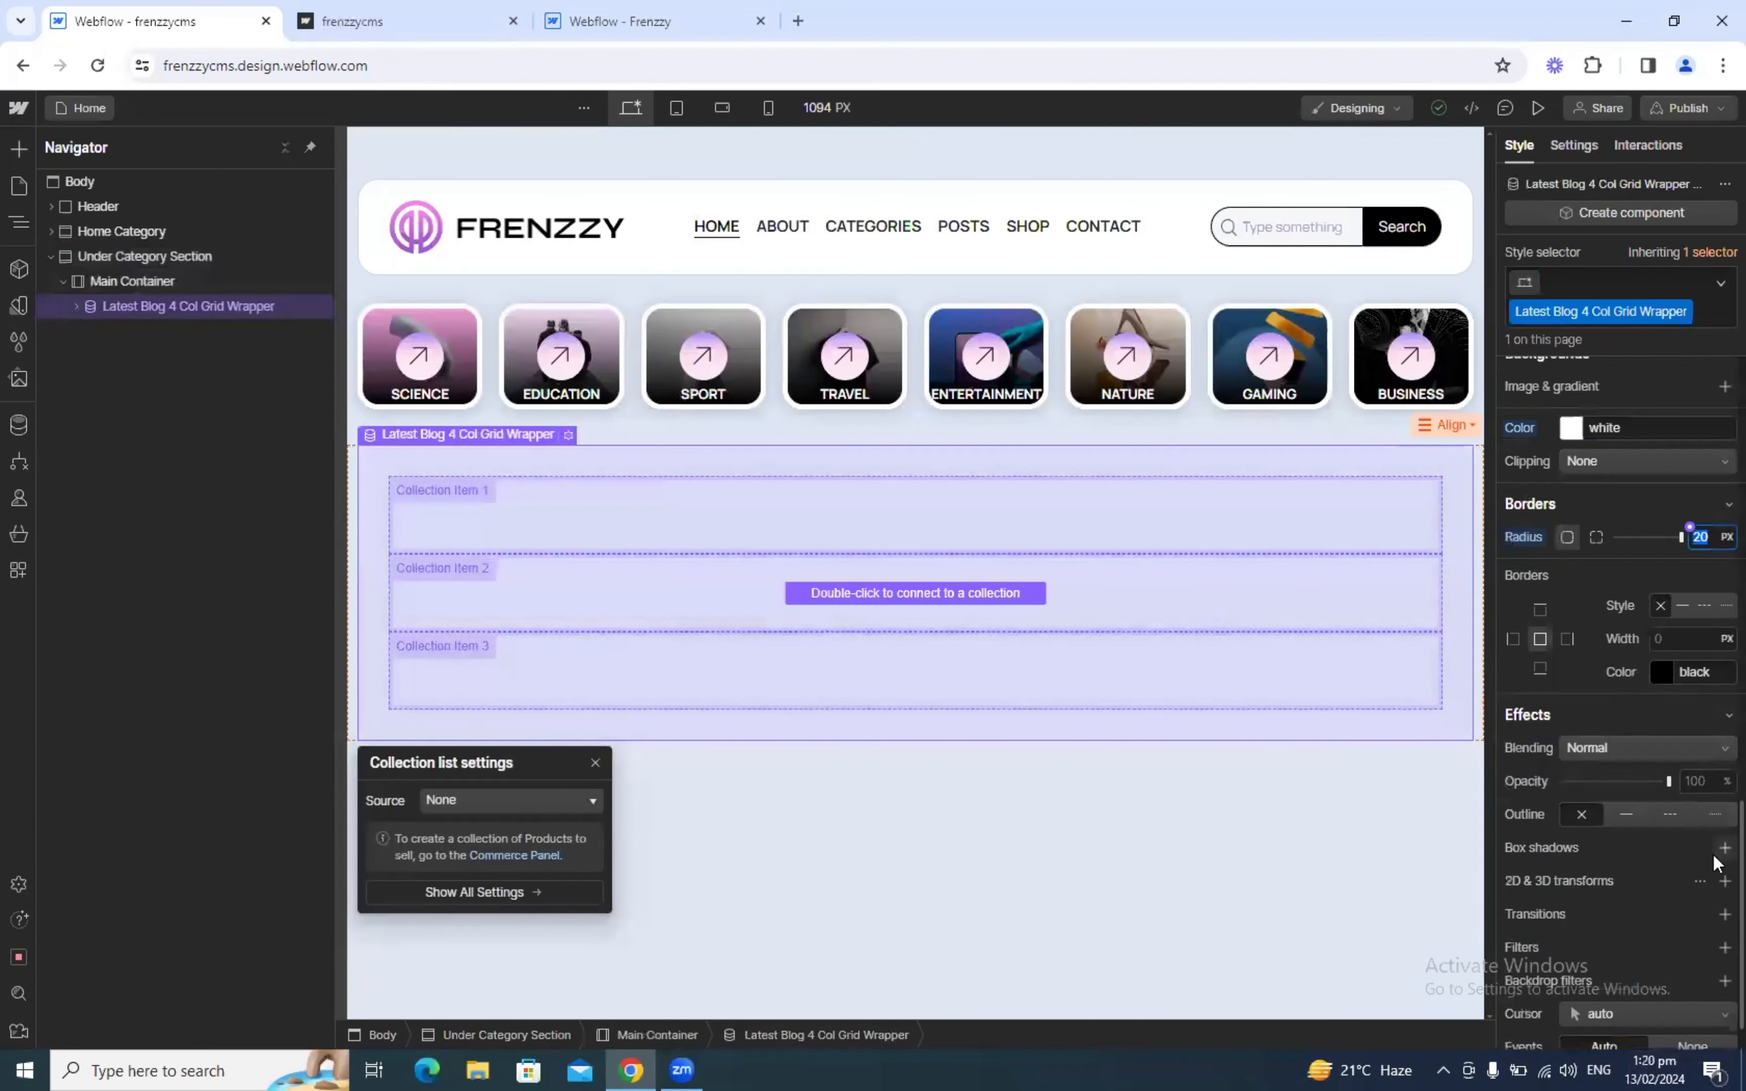
left_click(1716, 854)
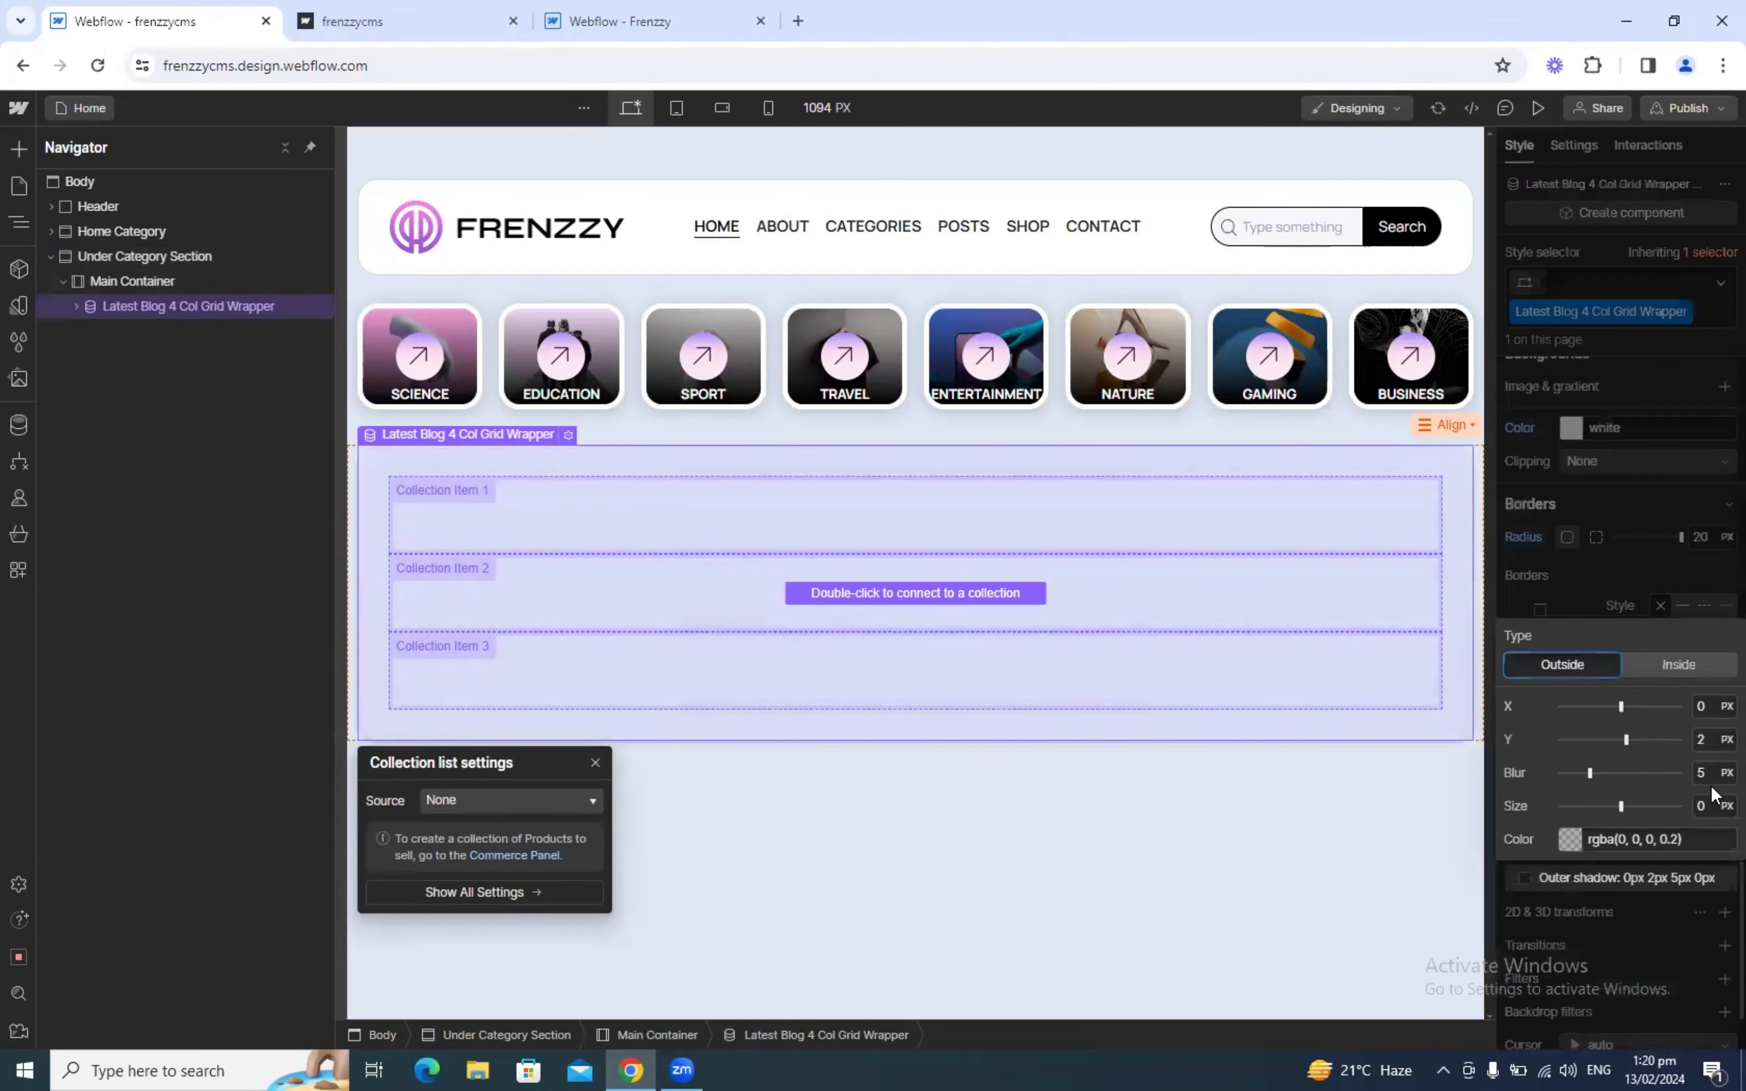
left_click(1708, 775)
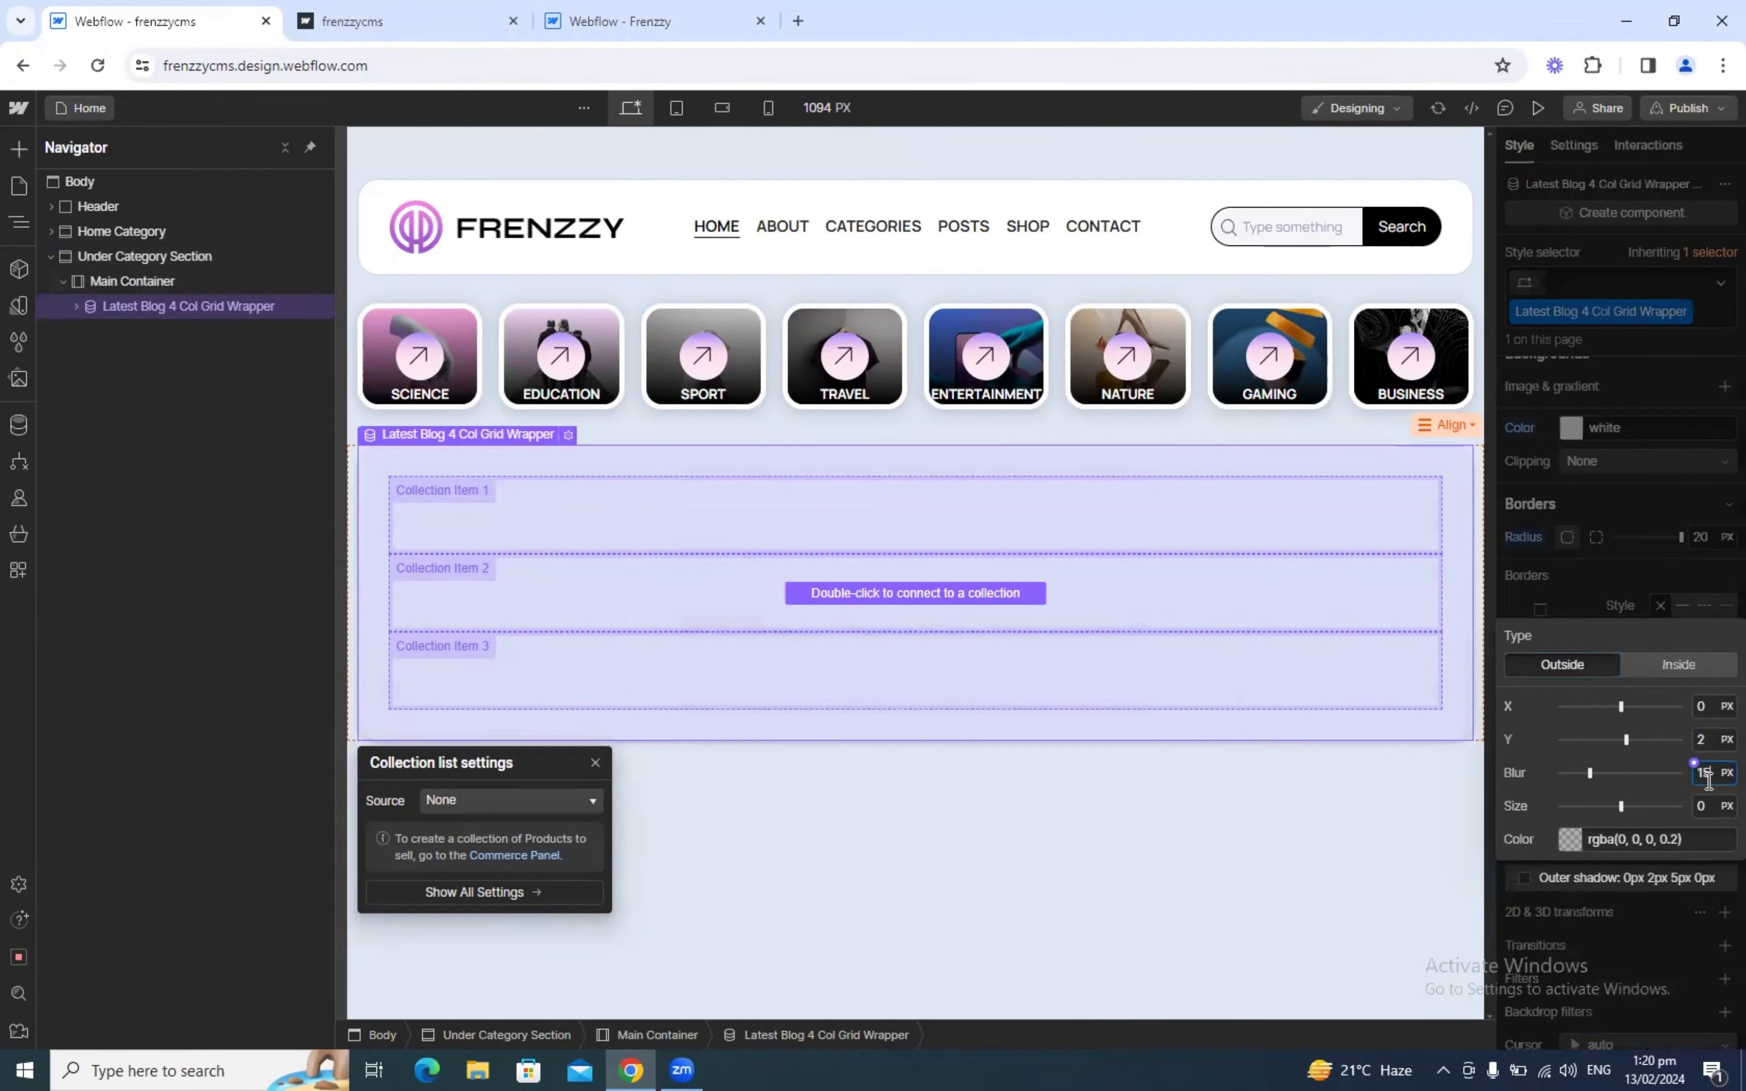
type("15")
left_click(1661, 836)
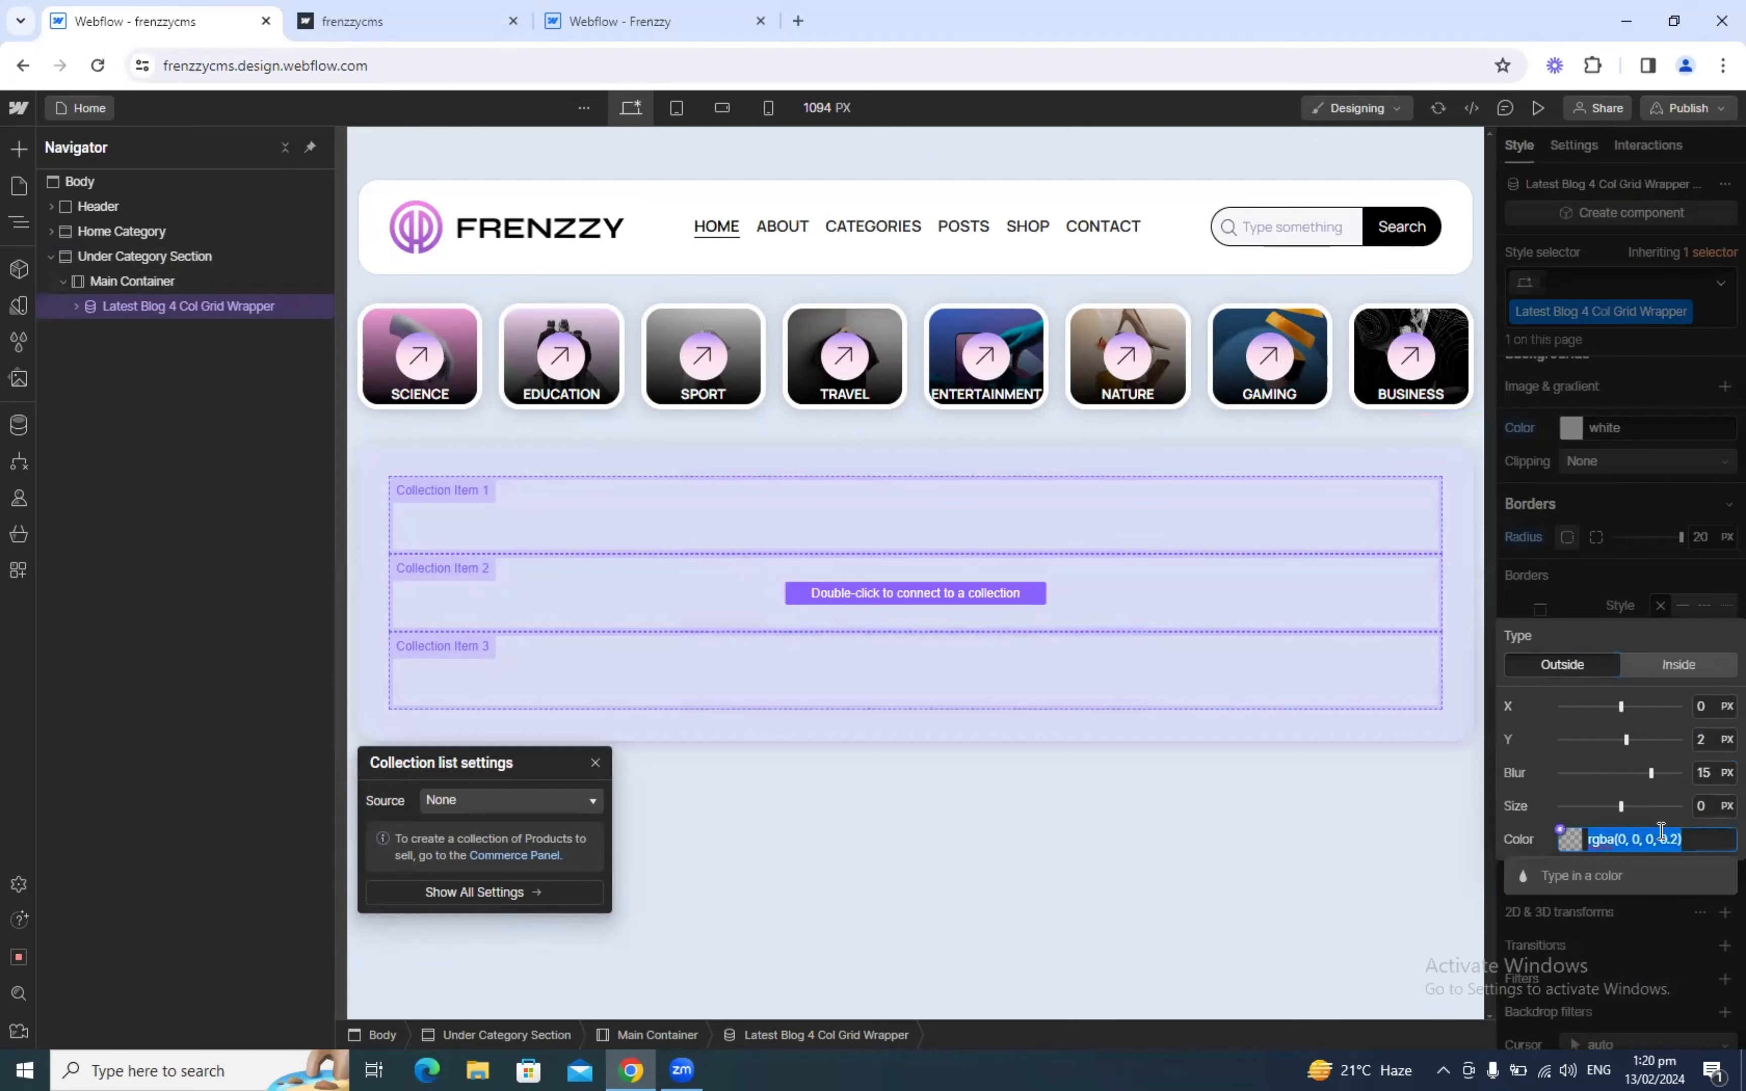
key("ctrl+v")
key("Return")
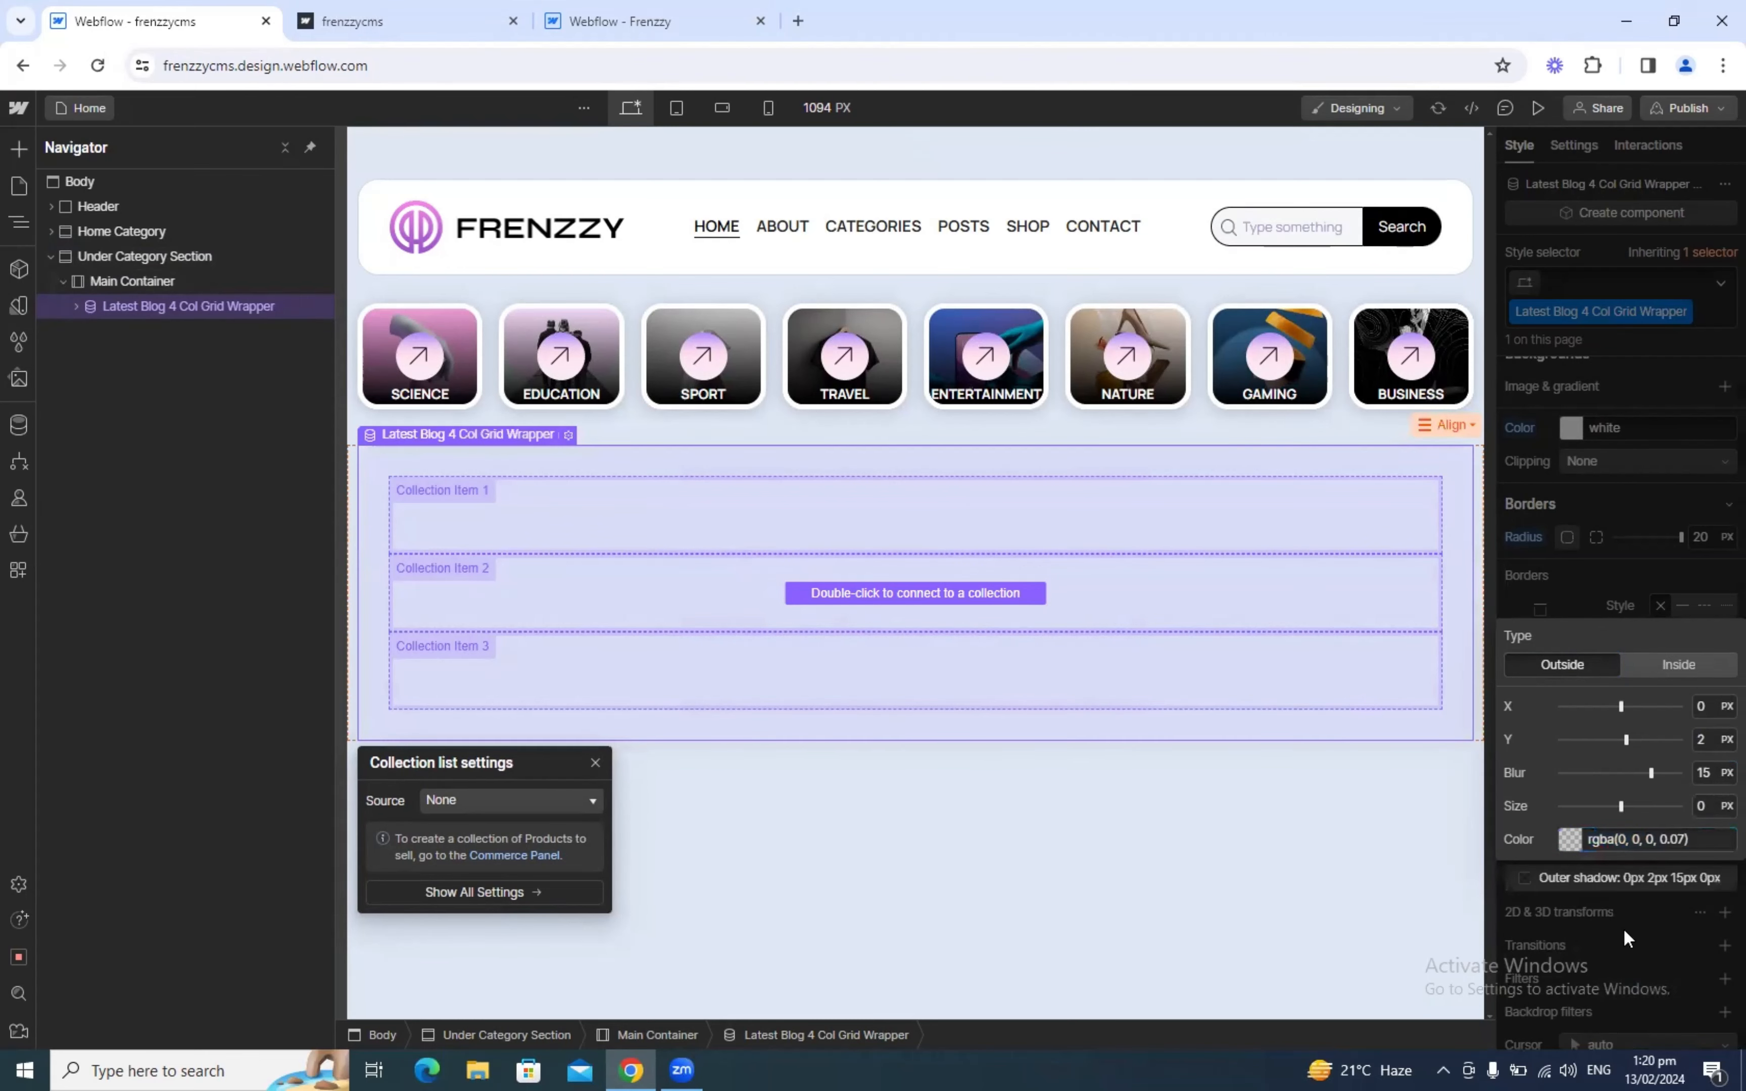
left_click(1623, 928)
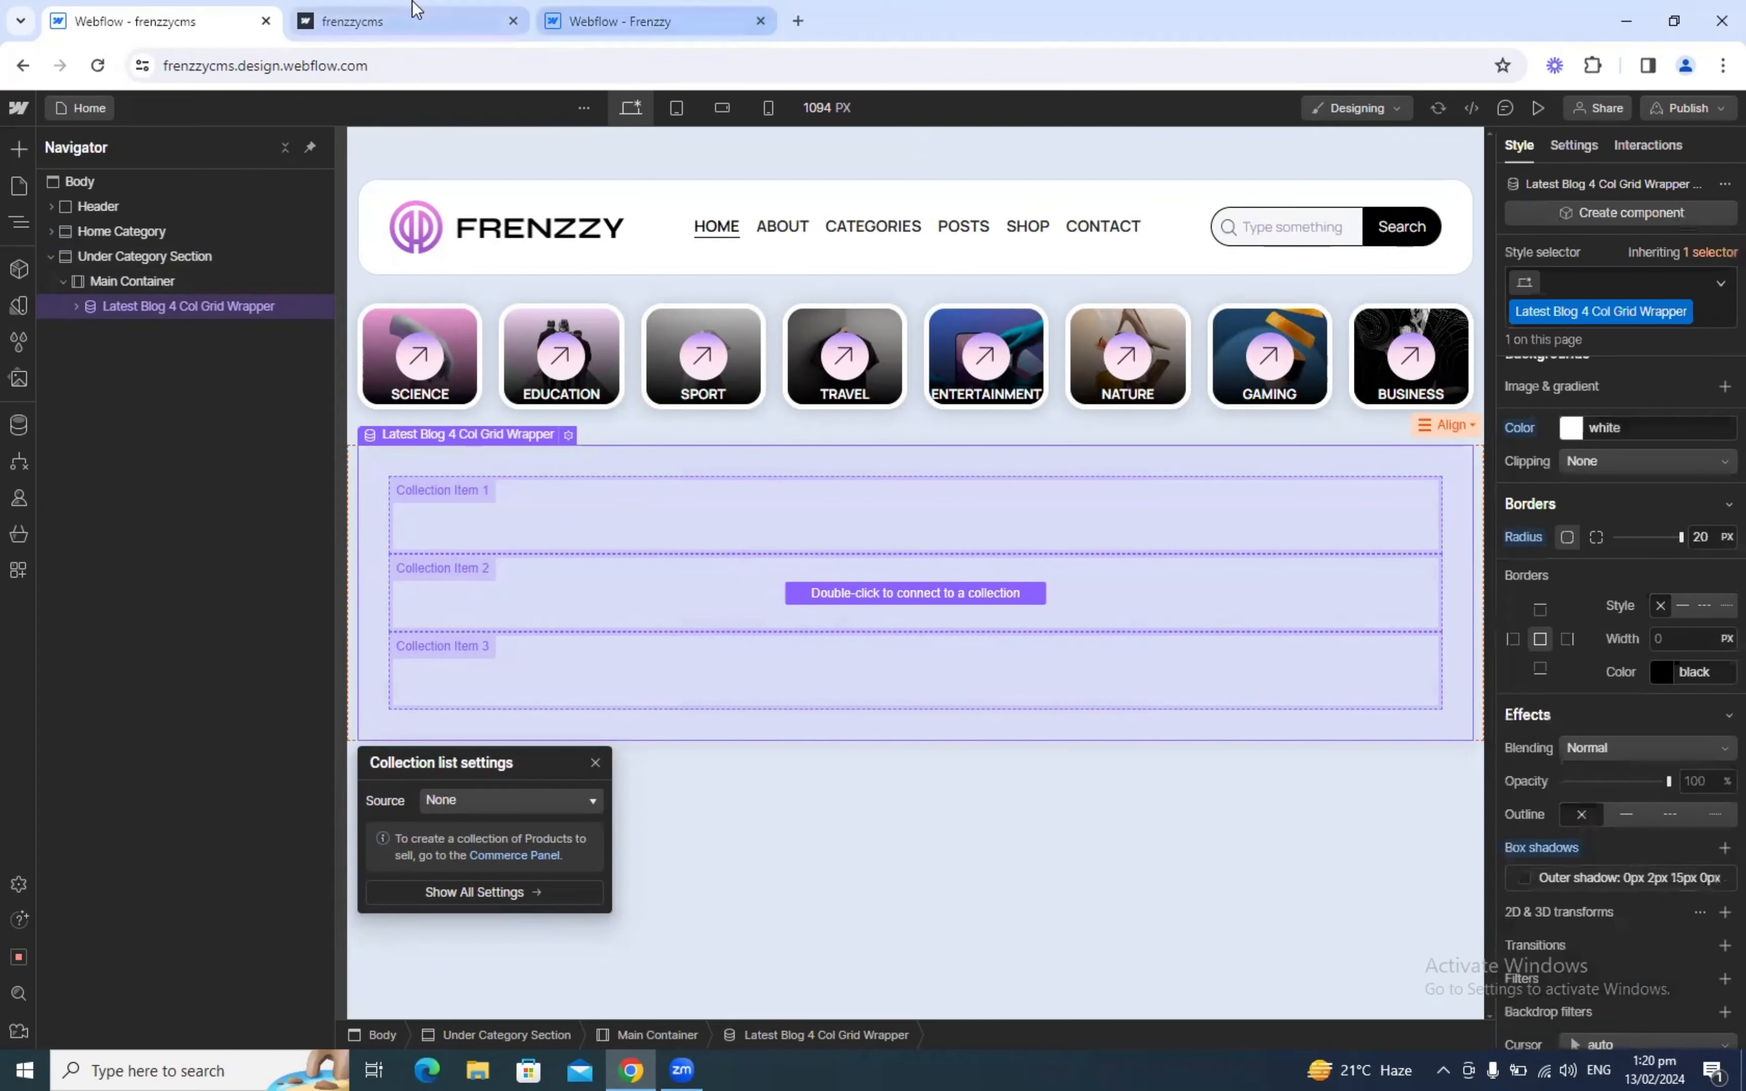
Step: Examine the Body's typography color in the Frenzzy reference project and compare it with the Body's typography in the frenzzycms project
left_click(412, 18)
left_click(599, 18)
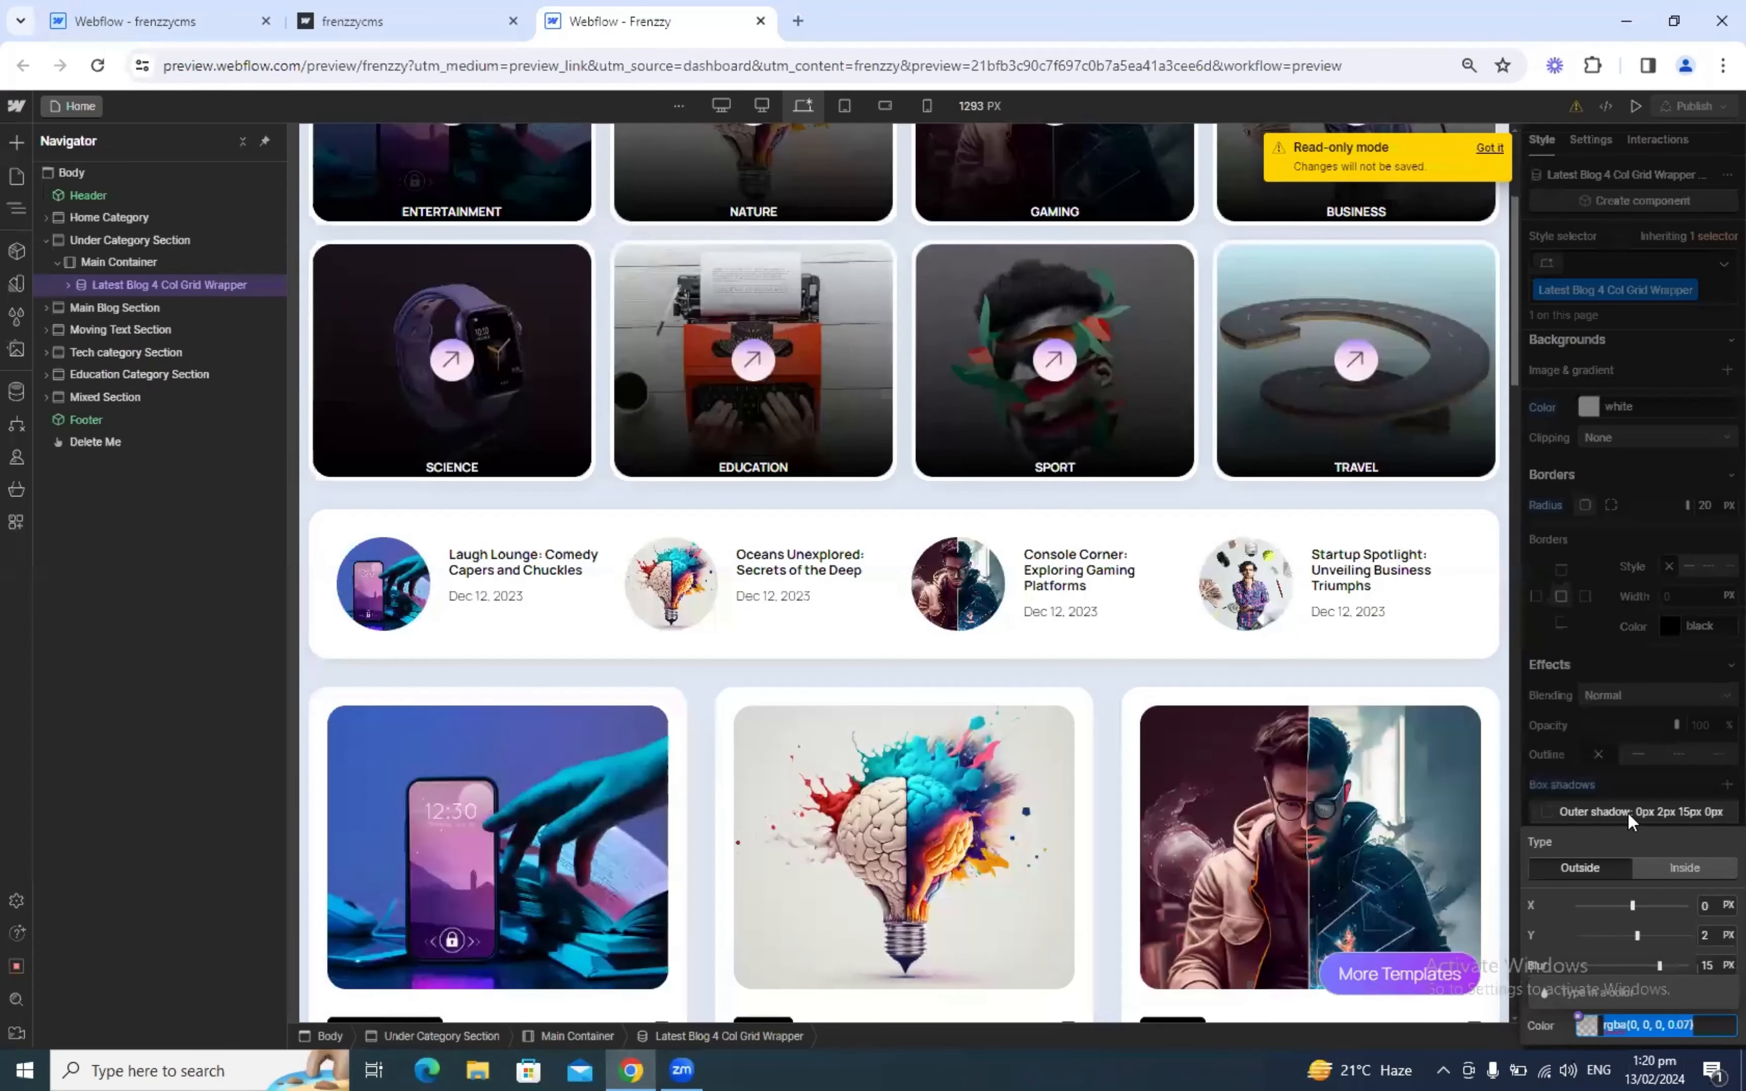
left_click(1628, 812)
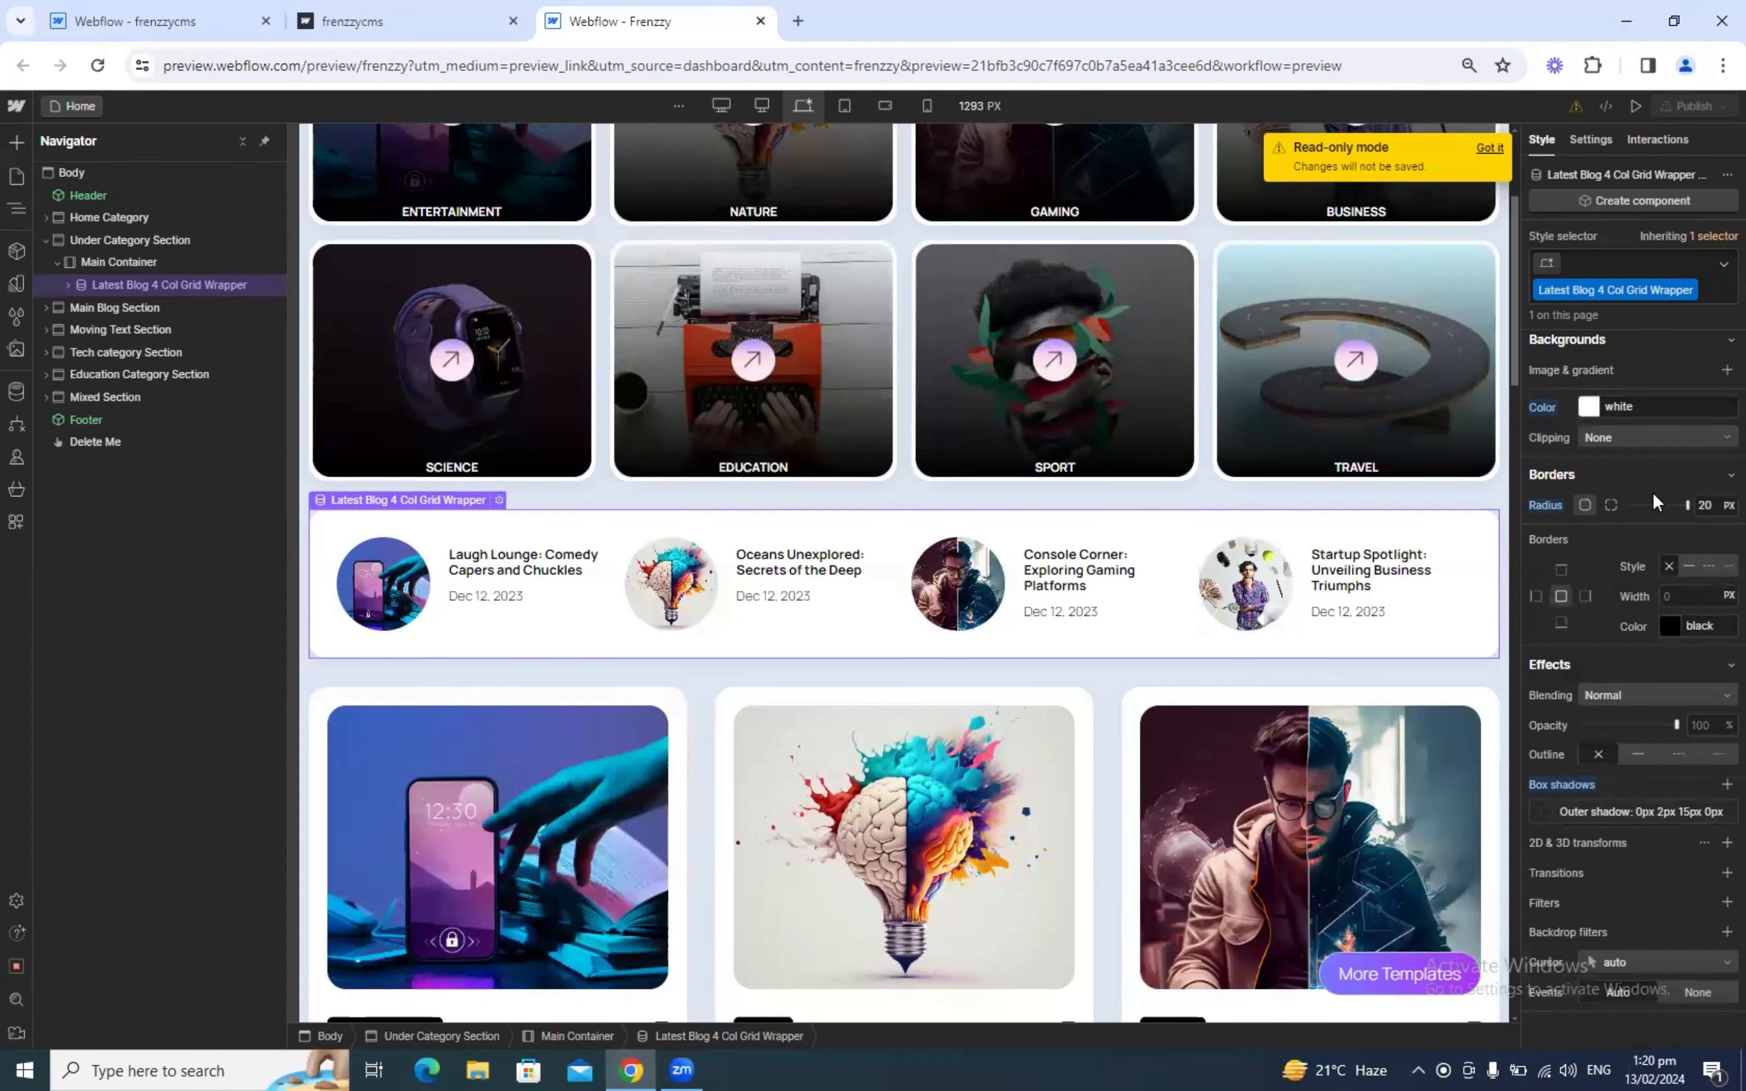
scroll(1652, 491, "up", 6)
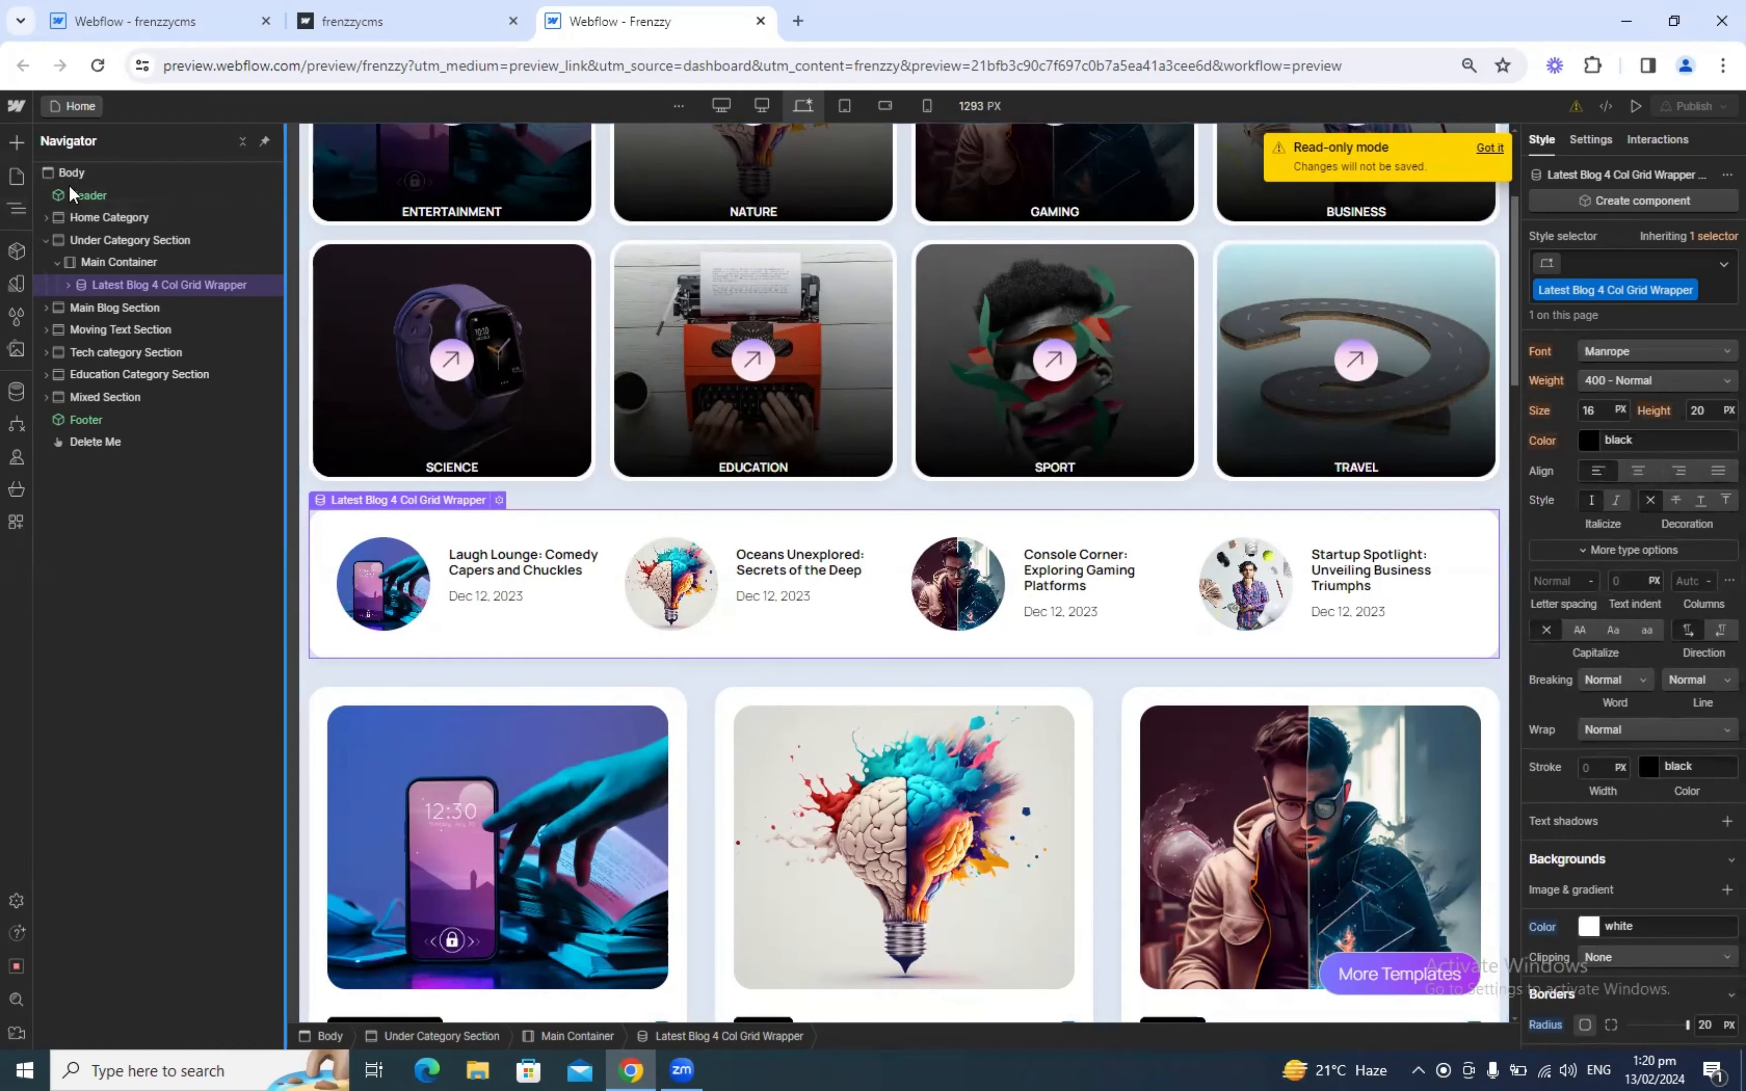
scroll(1663, 571, "up", 1)
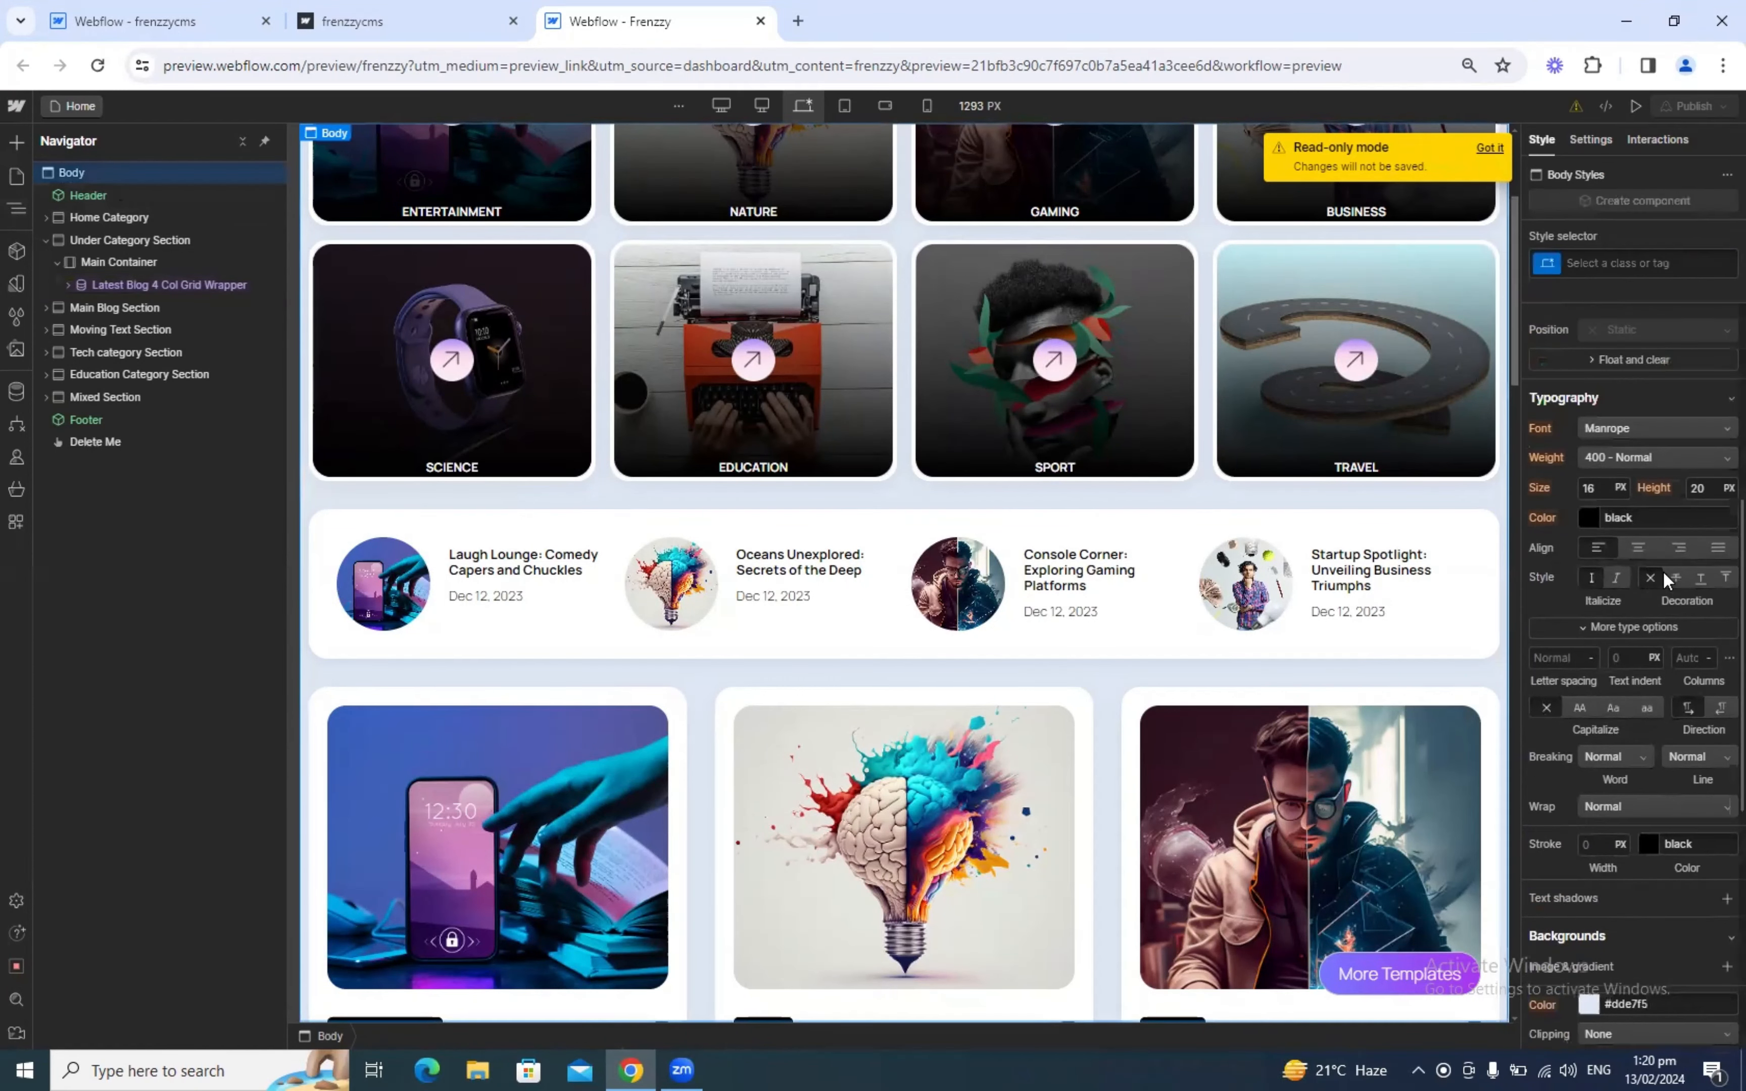
left_click(137, 20)
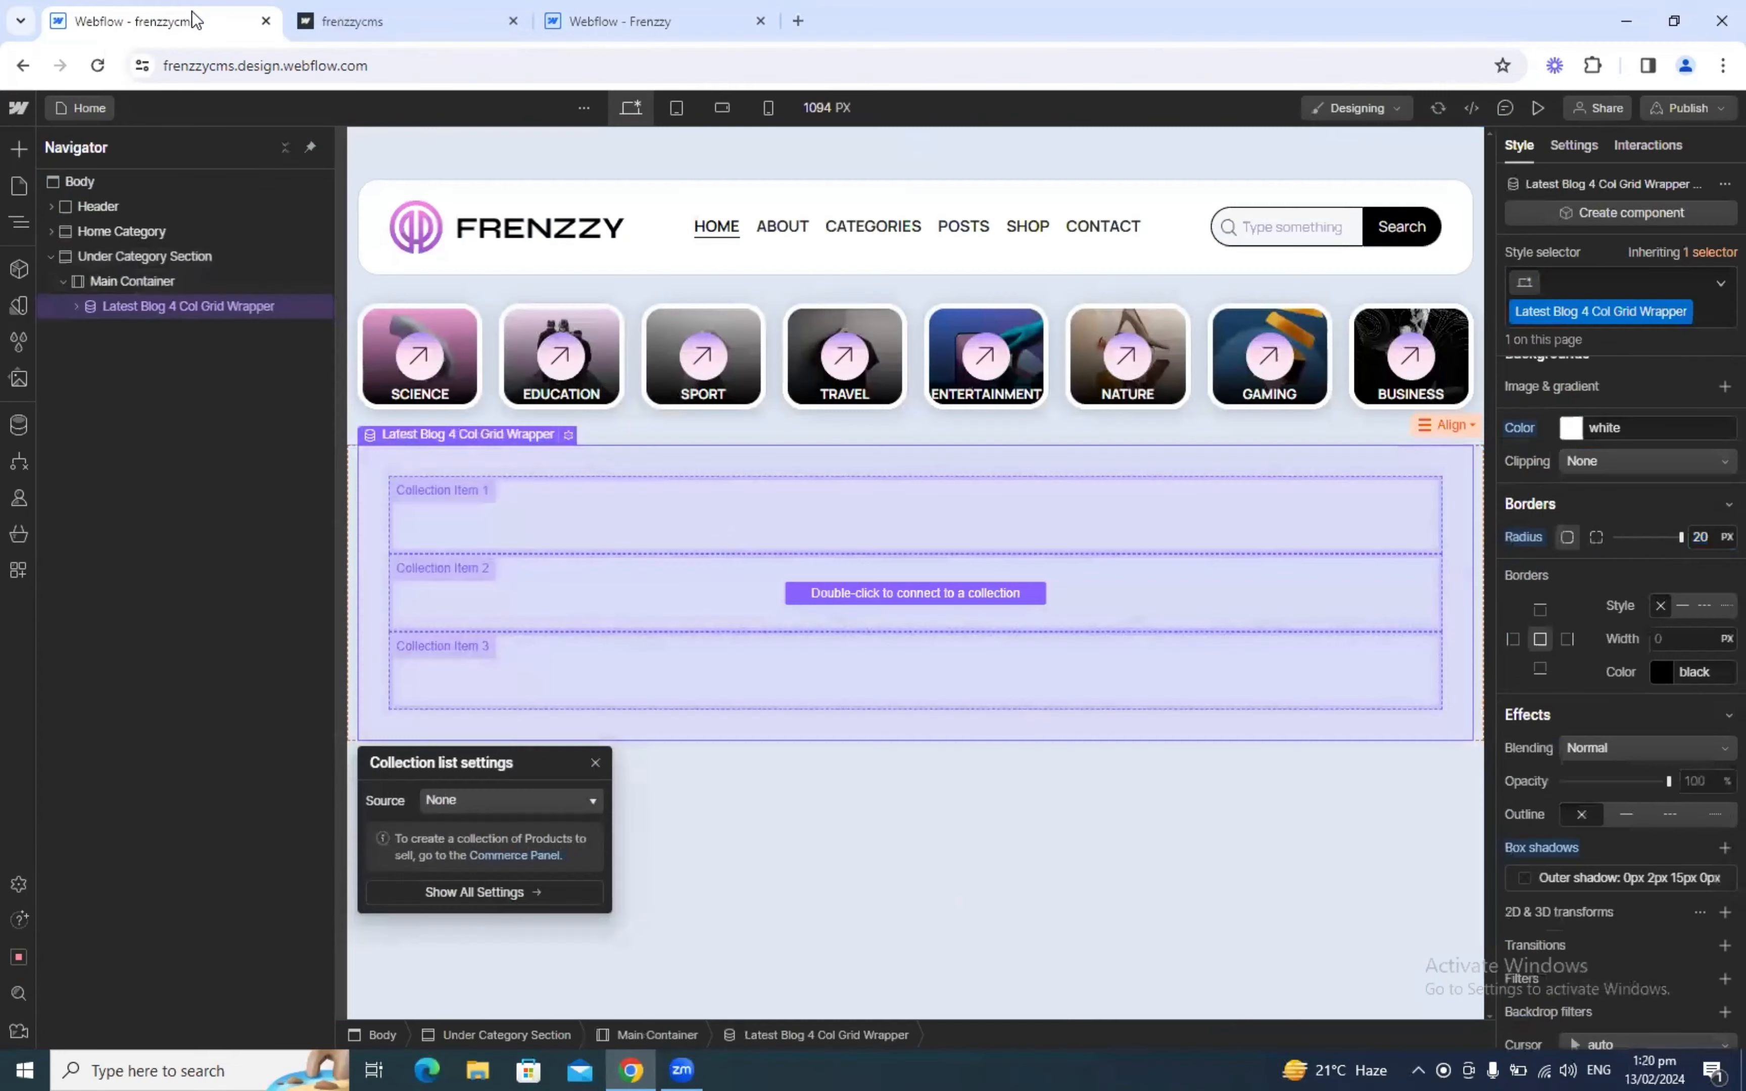
scroll(1716, 584, "down", 1)
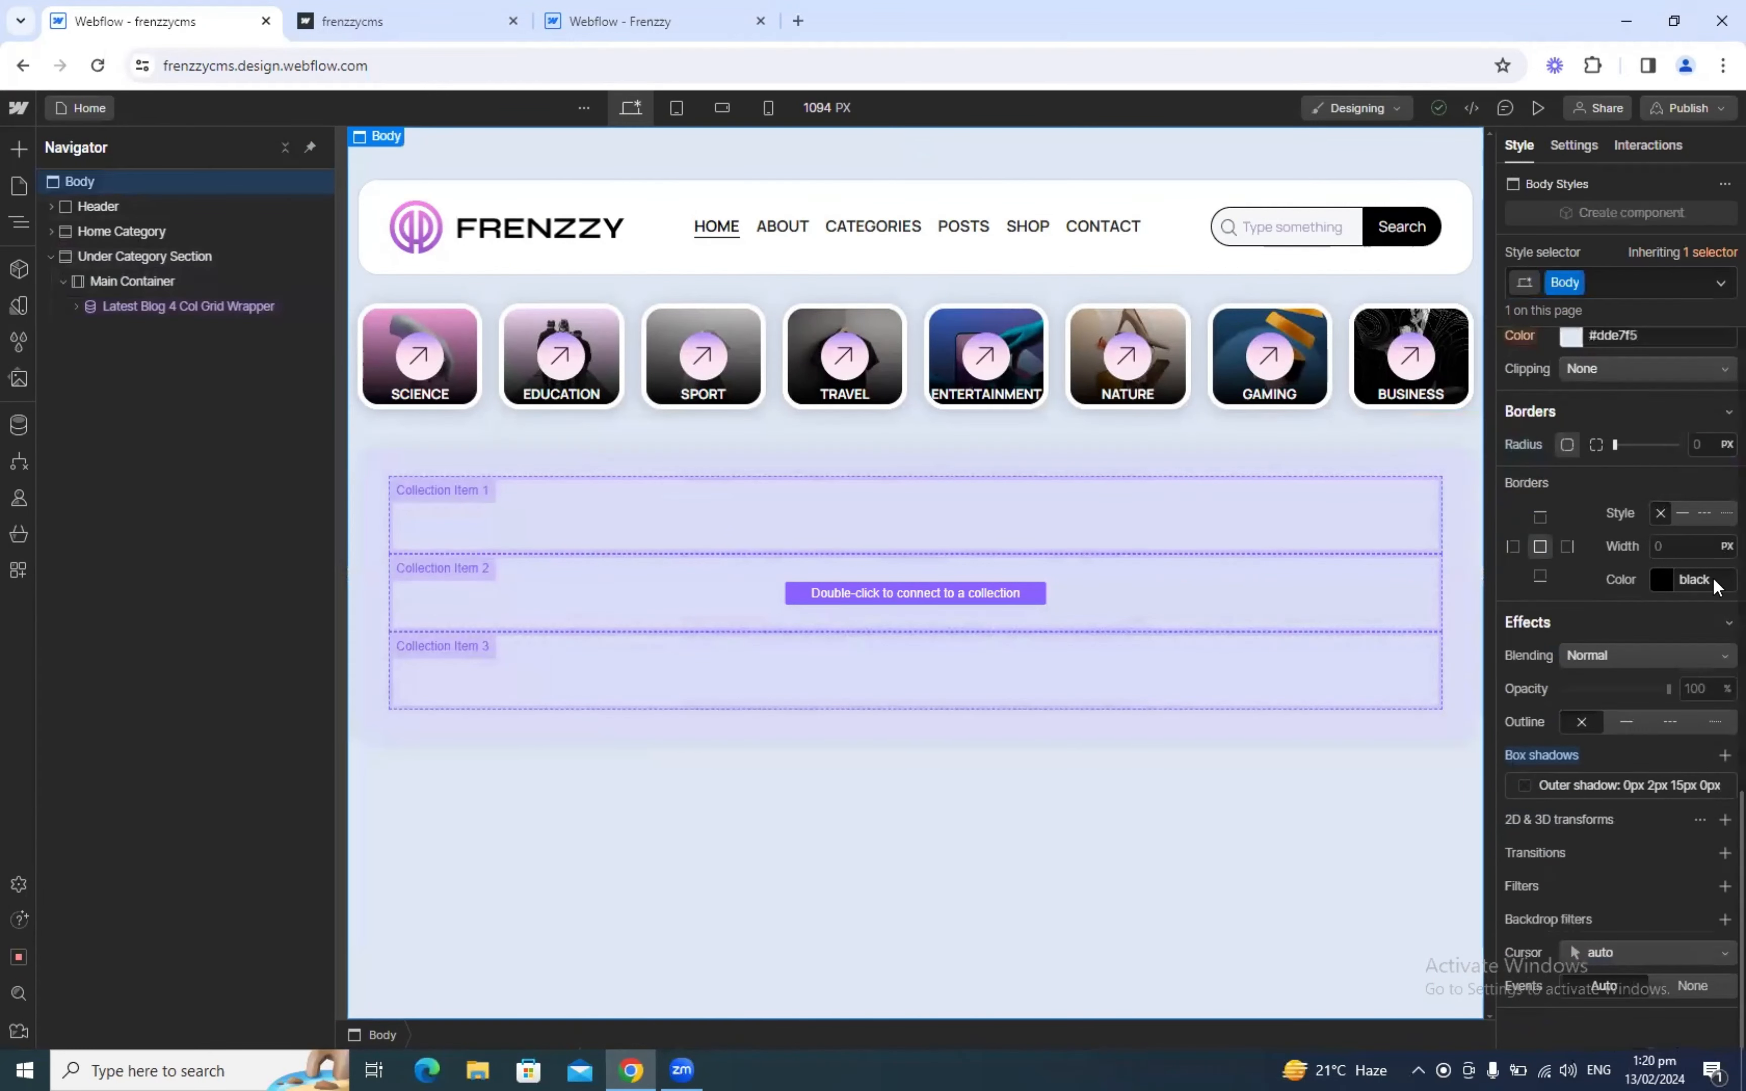
scroll(1691, 668, "up", 2)
scroll(1573, 485, "up", 5)
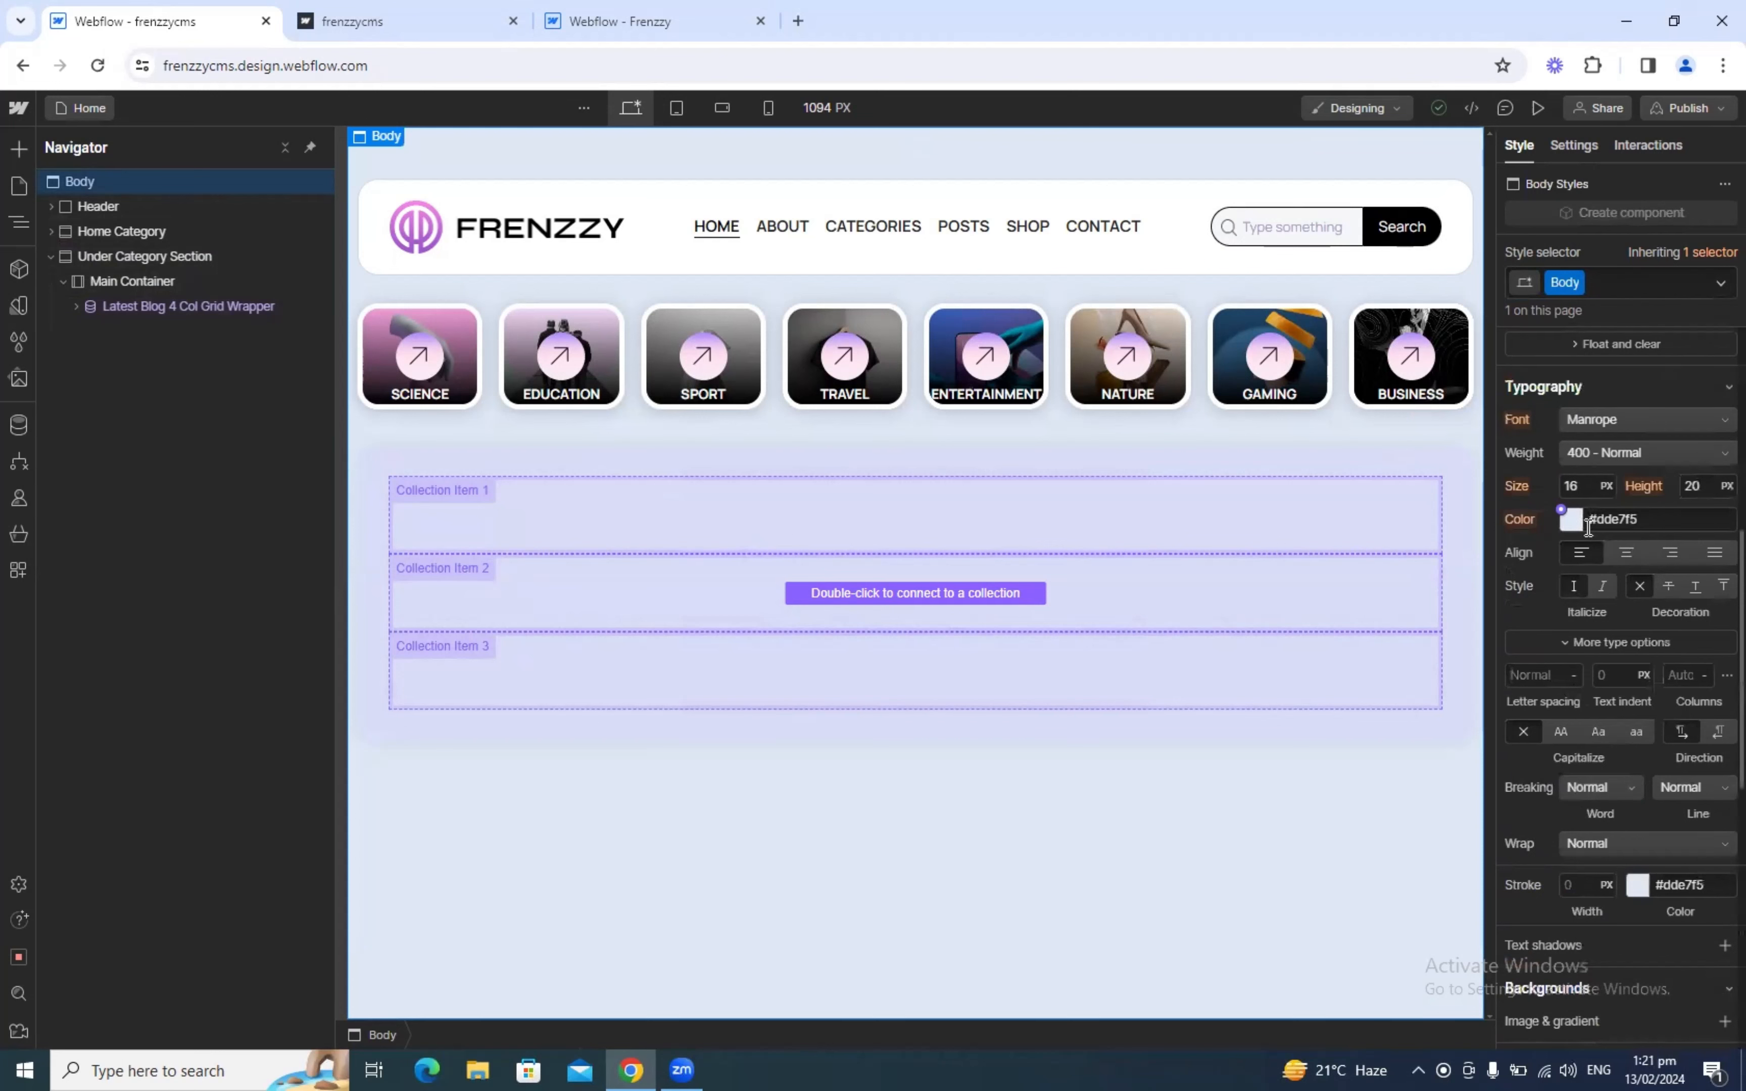
Step: Replace the Body element's class with the Body (All Pages) tag, set its text color to black, and reselect the grid wrapper
left_click(1648, 288)
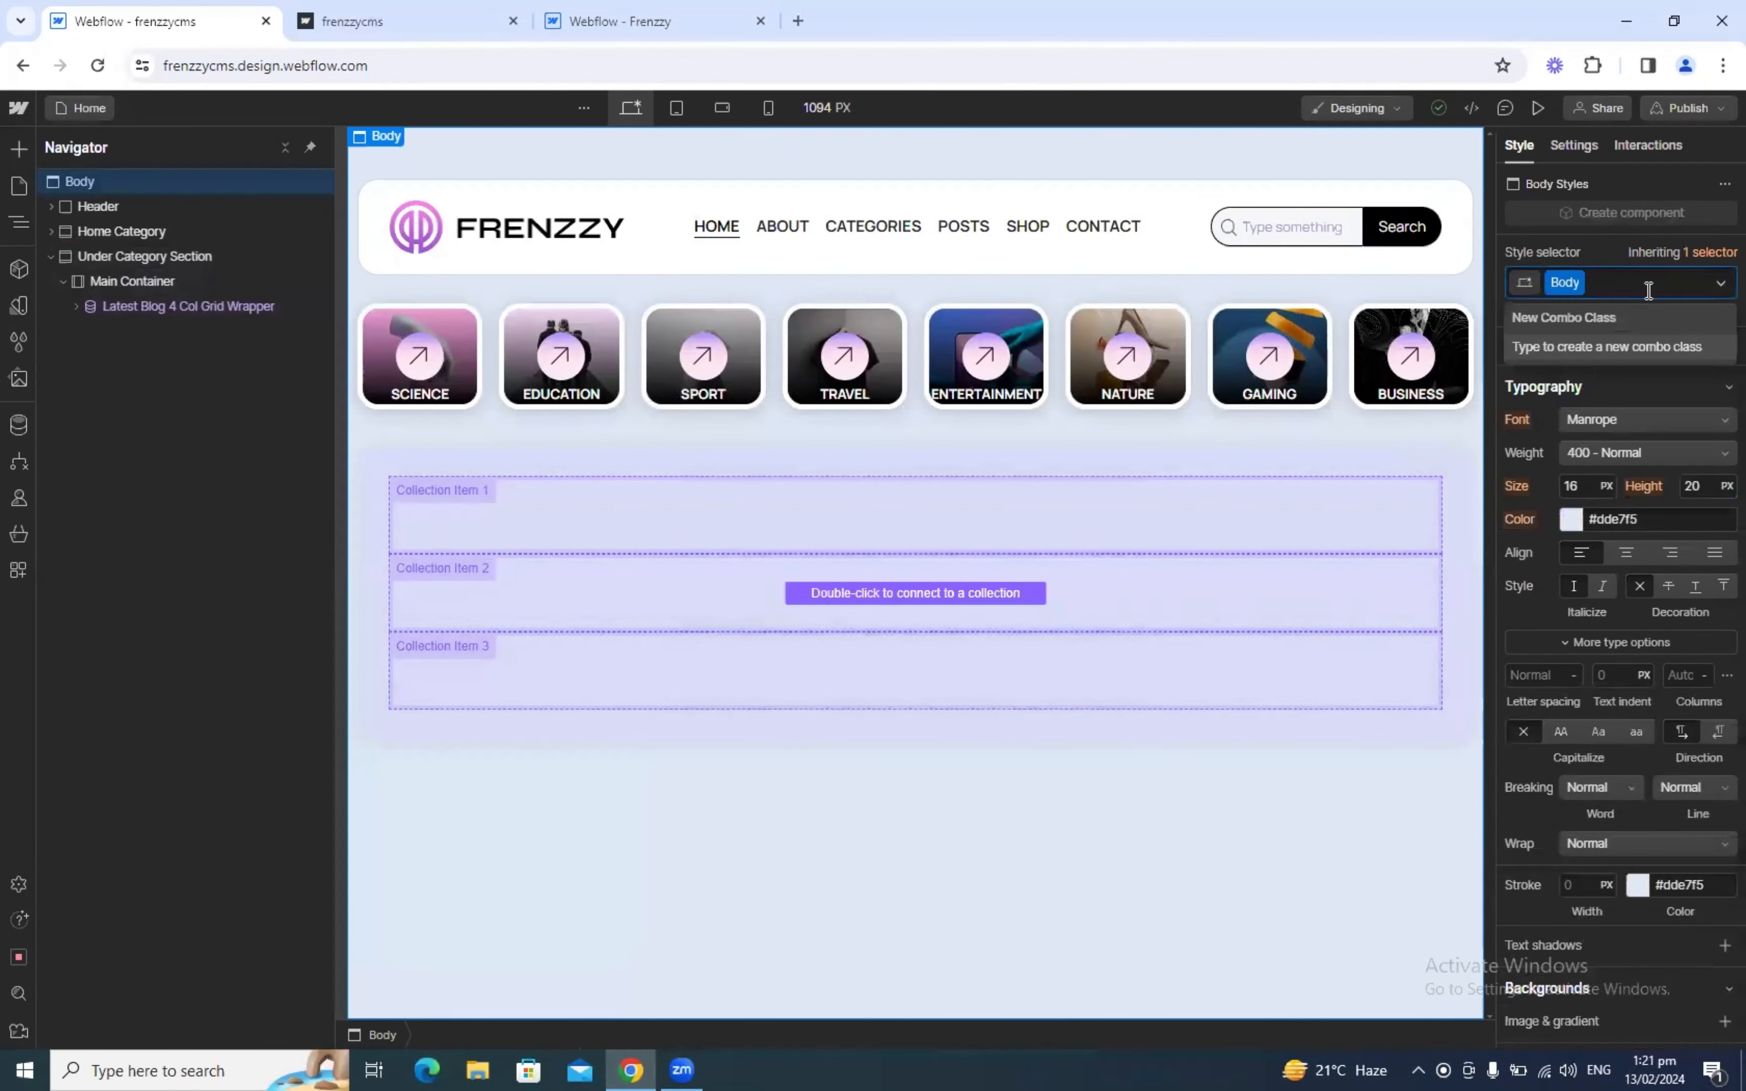
key("BackSpace")
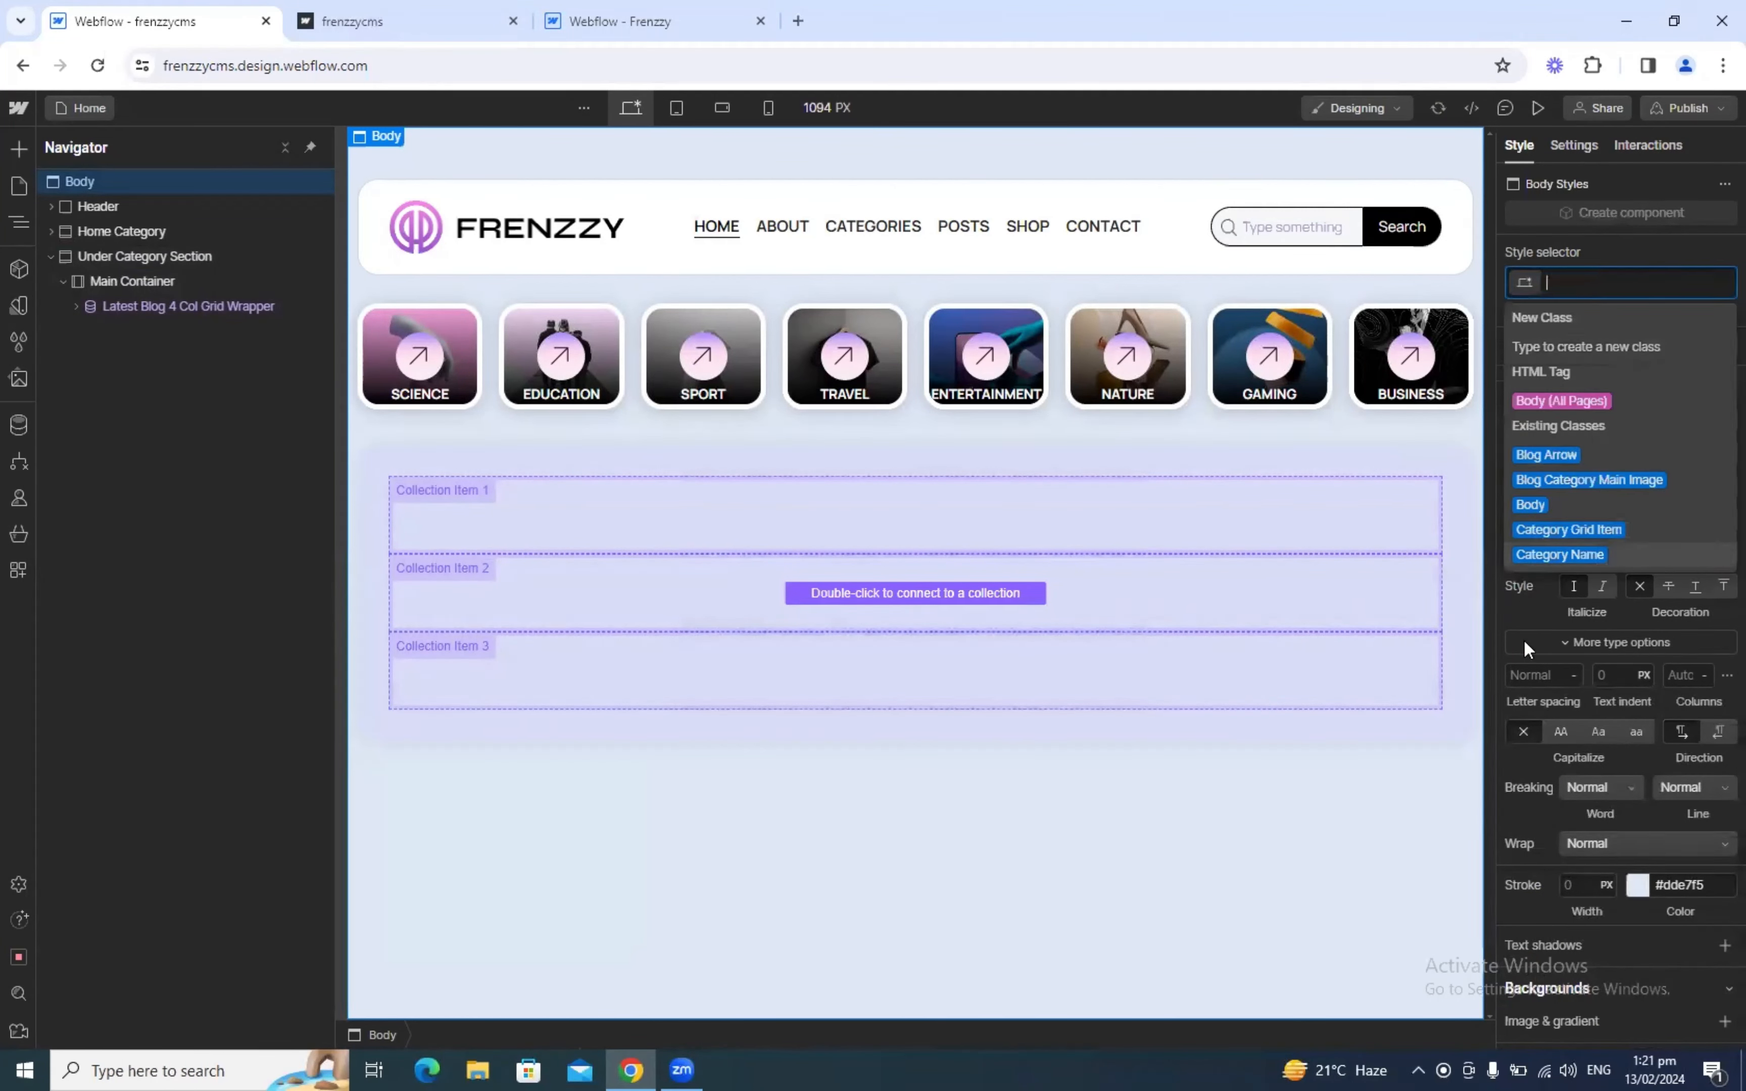
left_click(1553, 399)
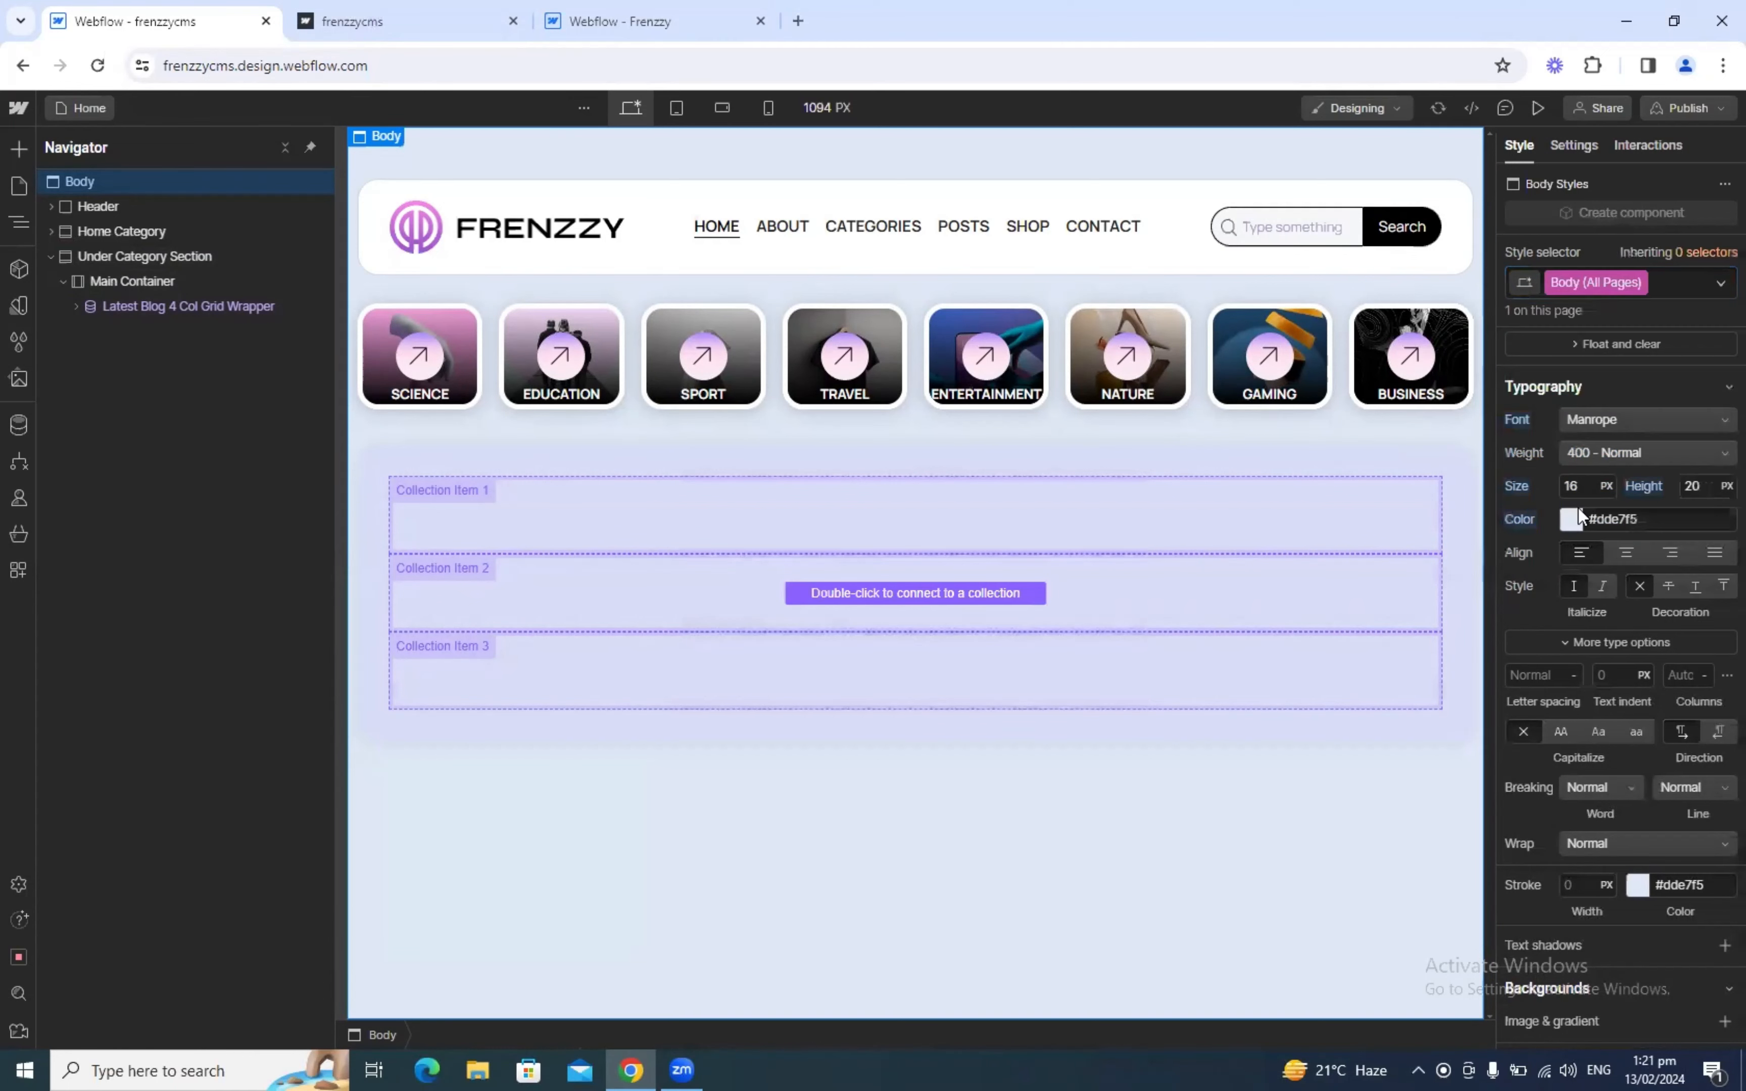
left_click(1604, 527)
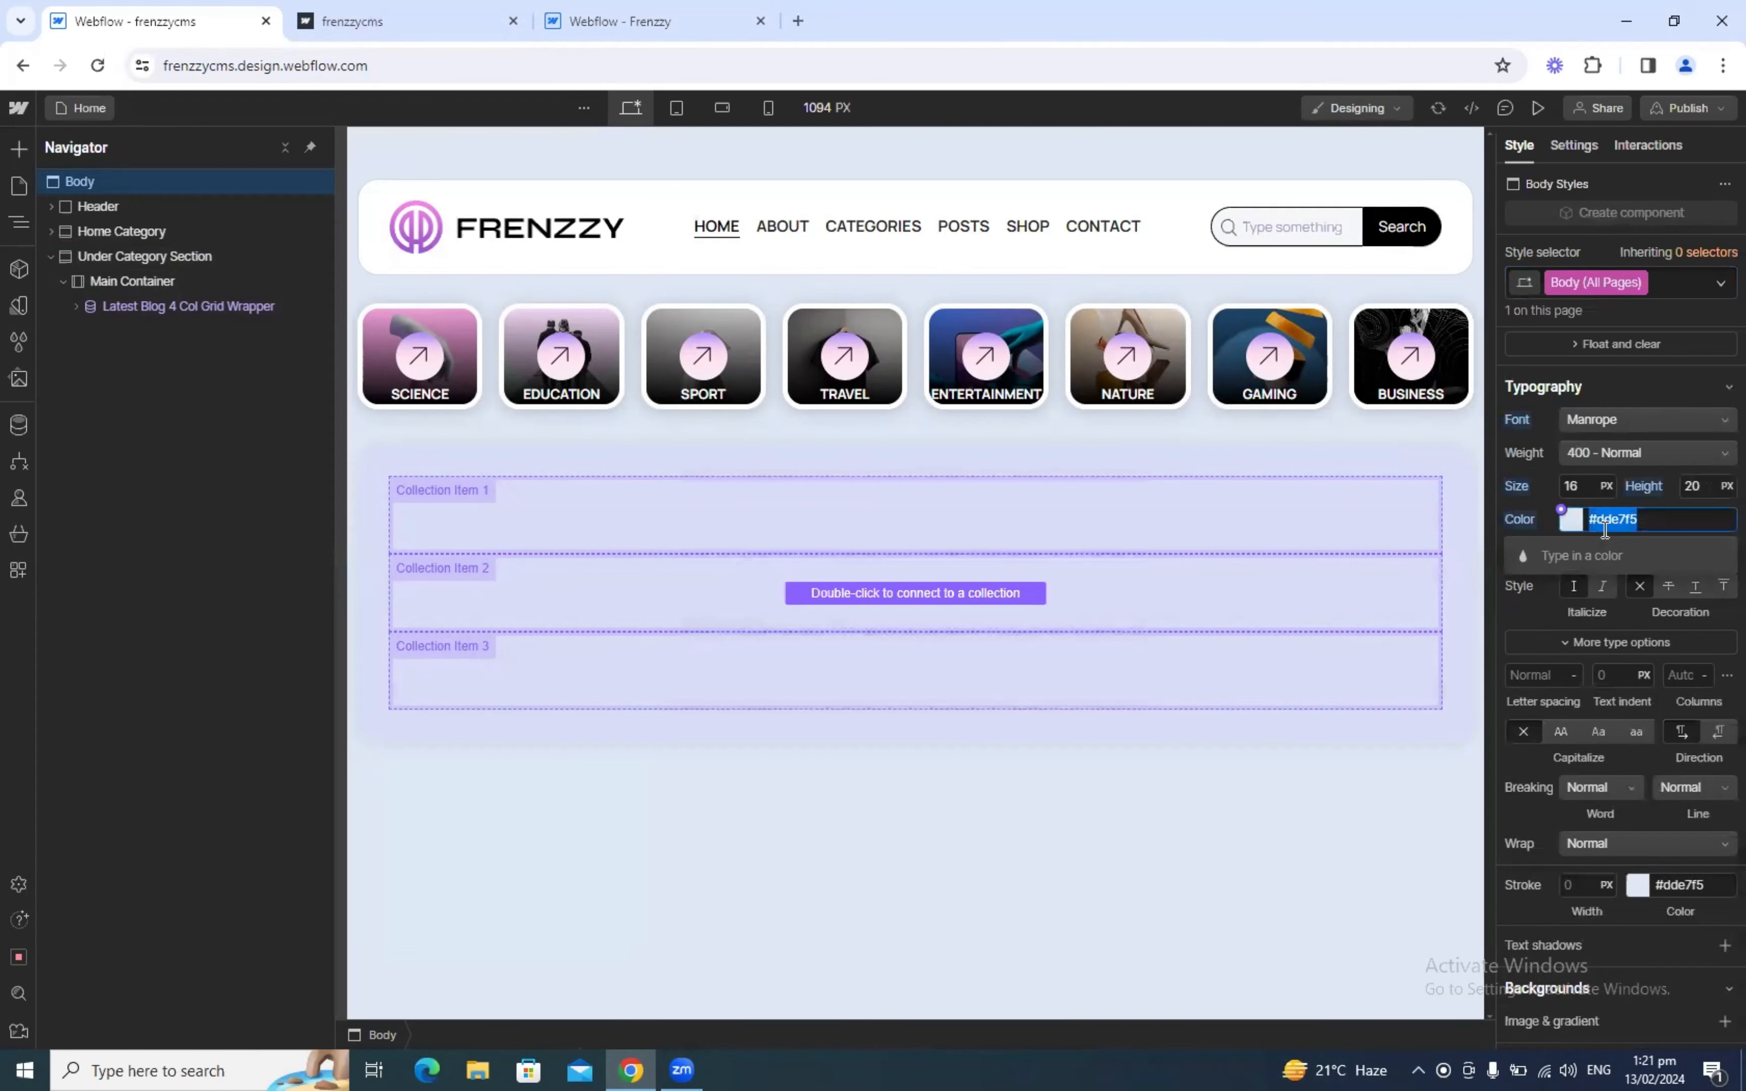
type("black")
key("Return")
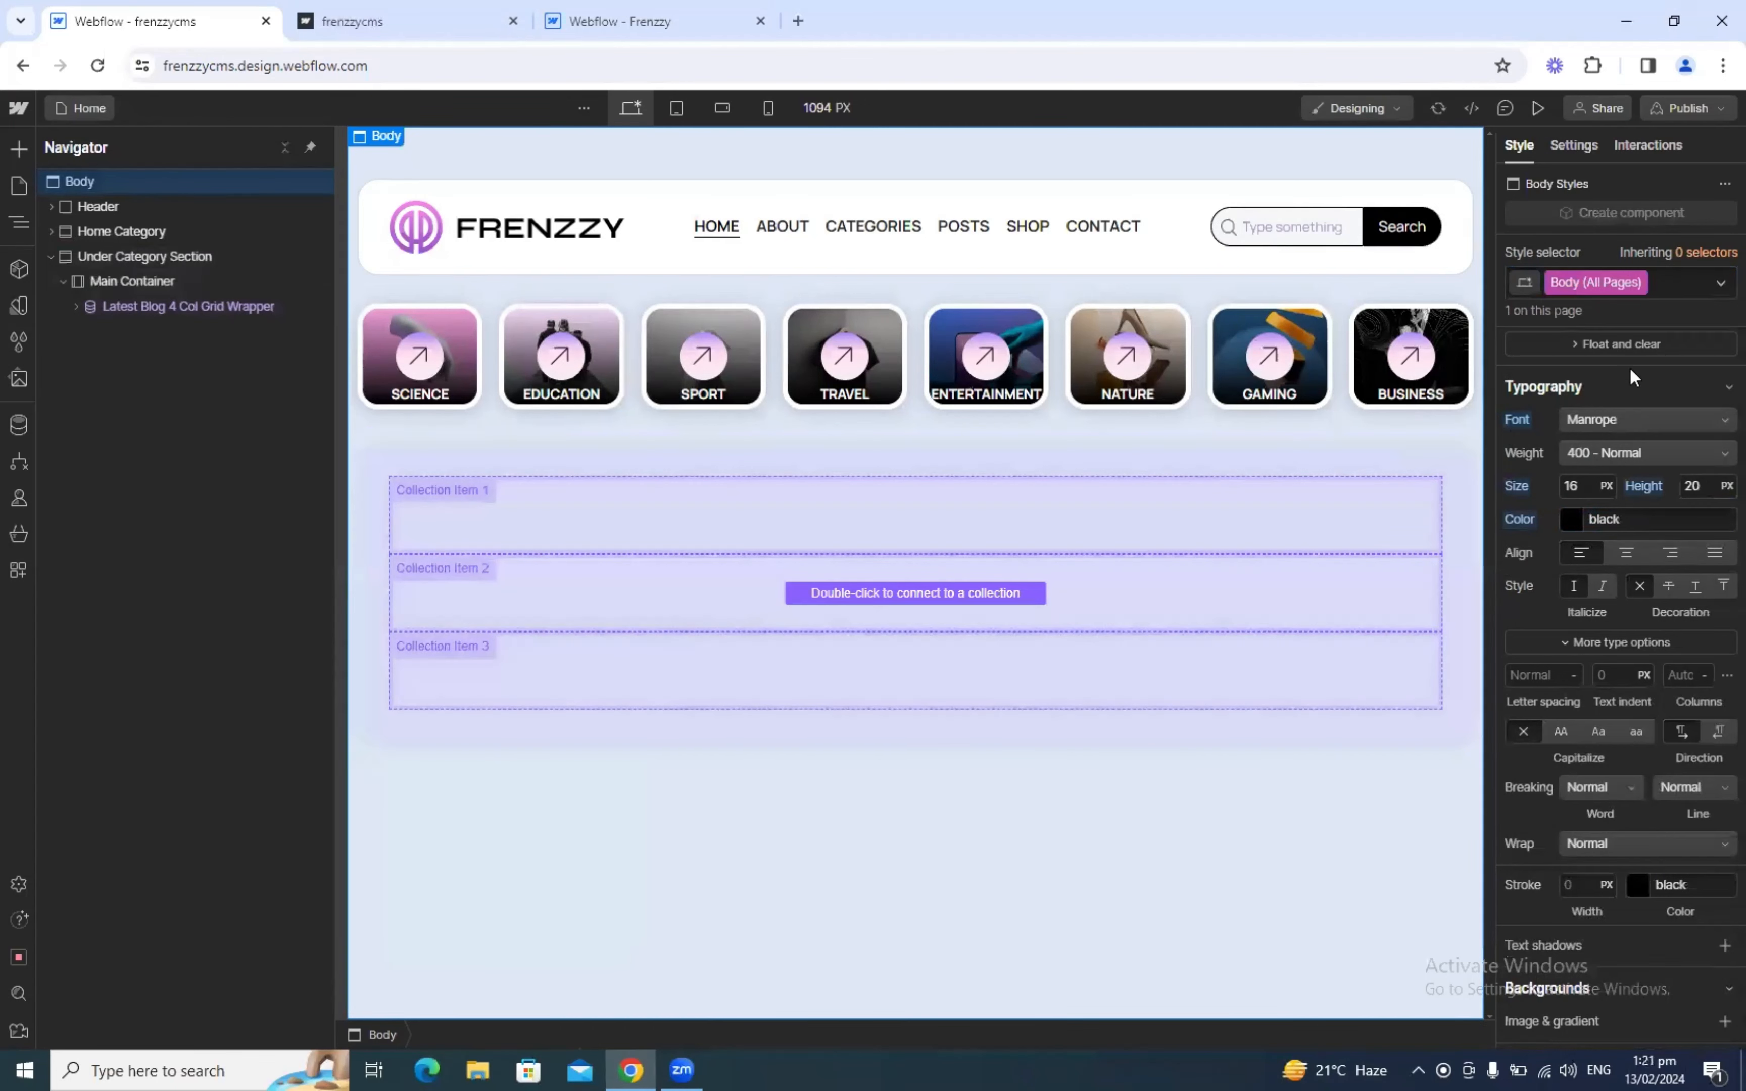
left_click(888, 718)
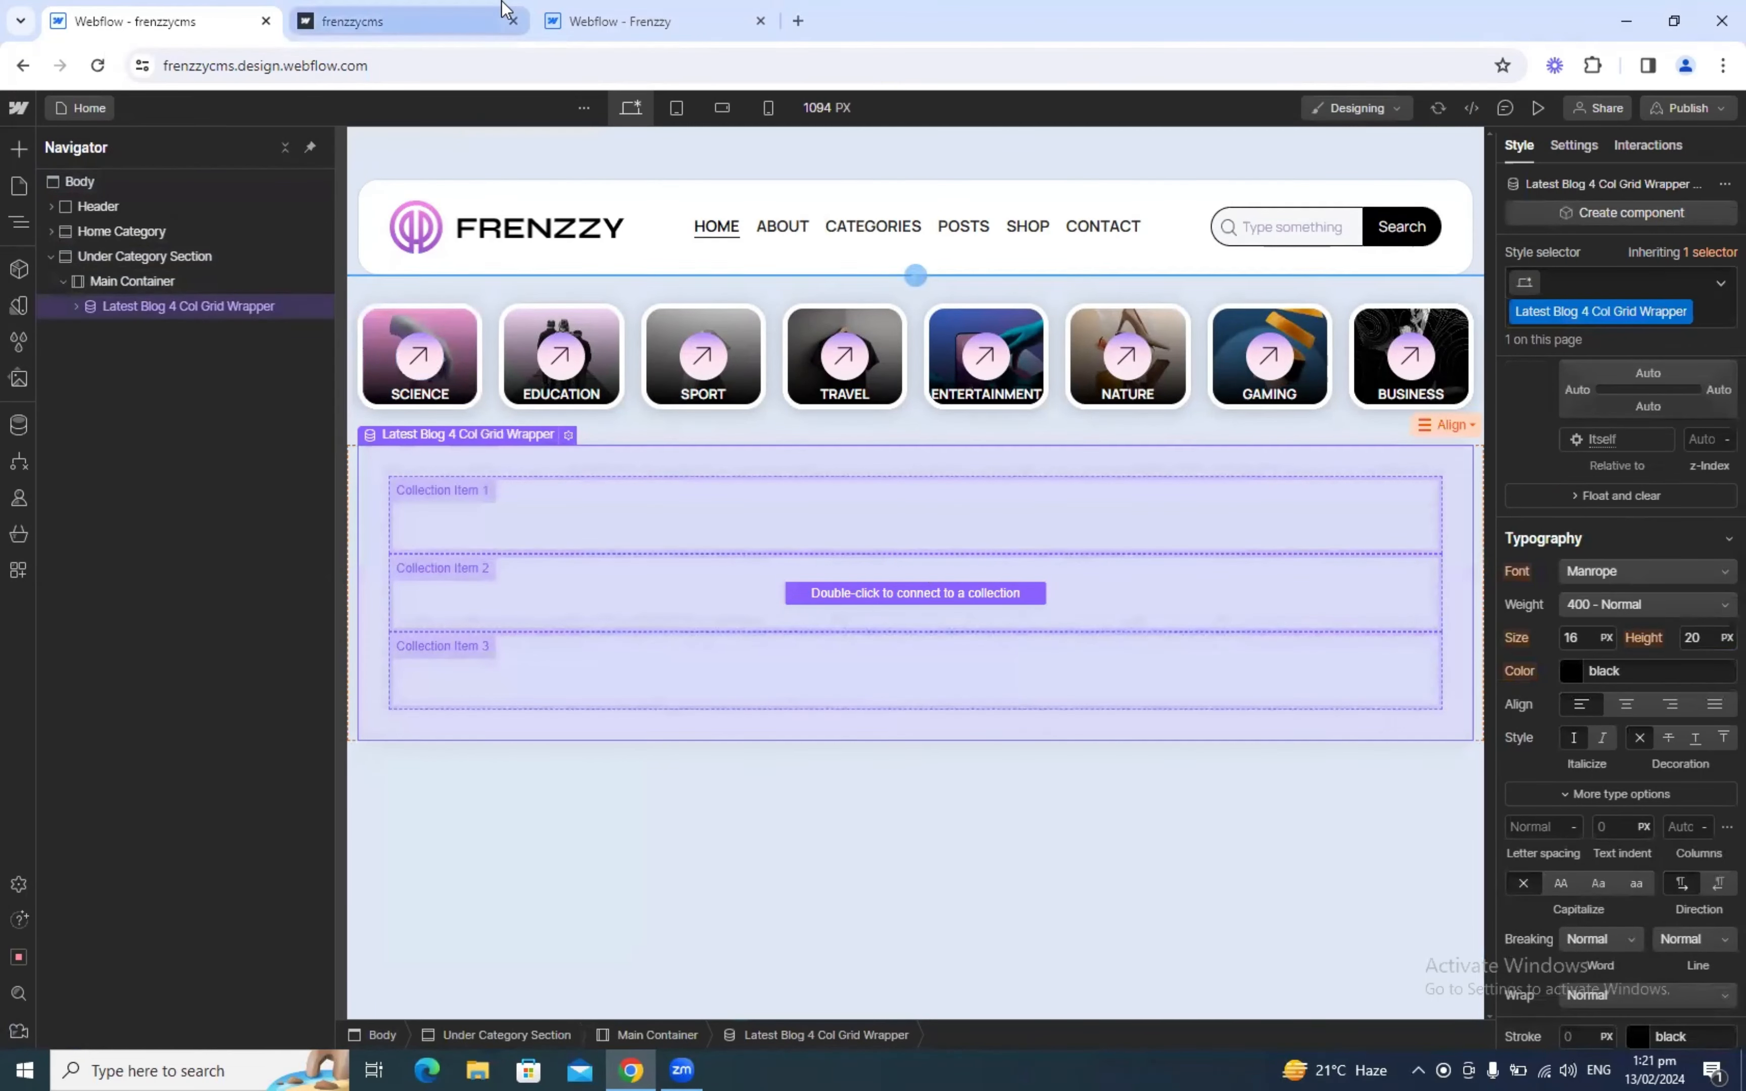
Step: In the Frenzzy reference project, copy the class name of the collection list inside the grid wrapper and check its layout settings
left_click(620, 21)
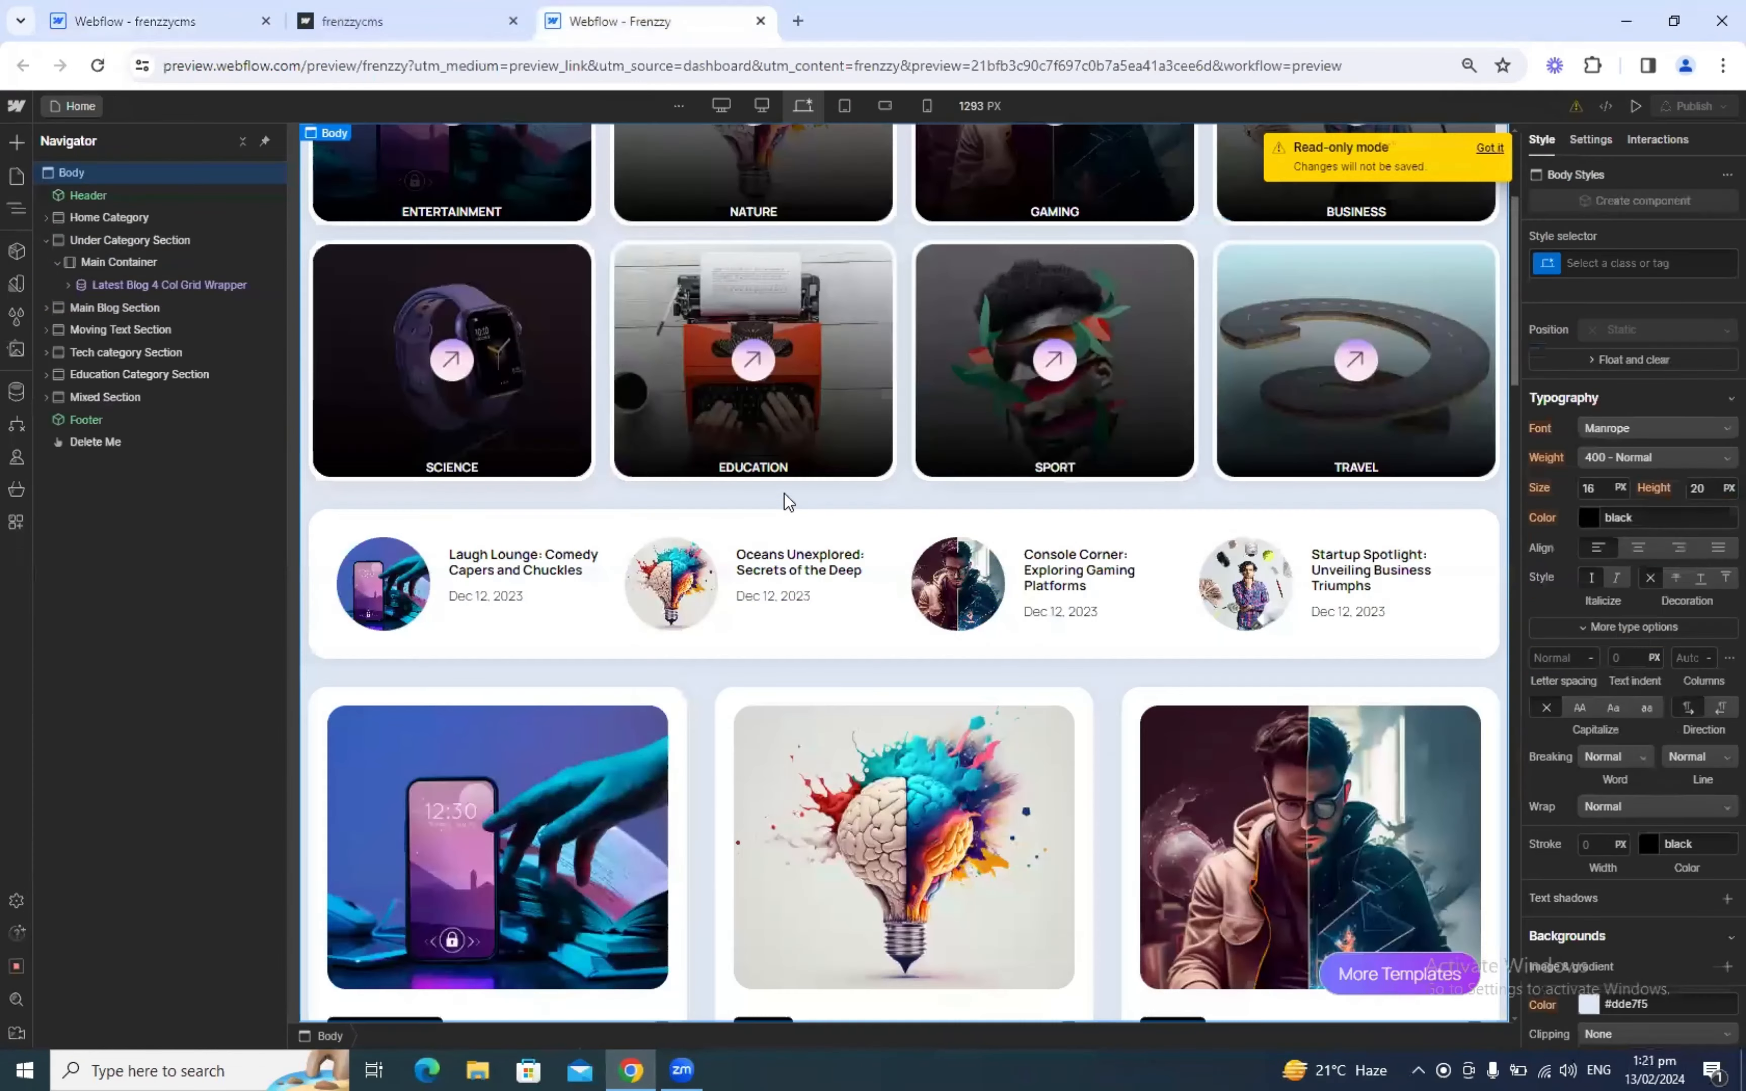
left_click(69, 285)
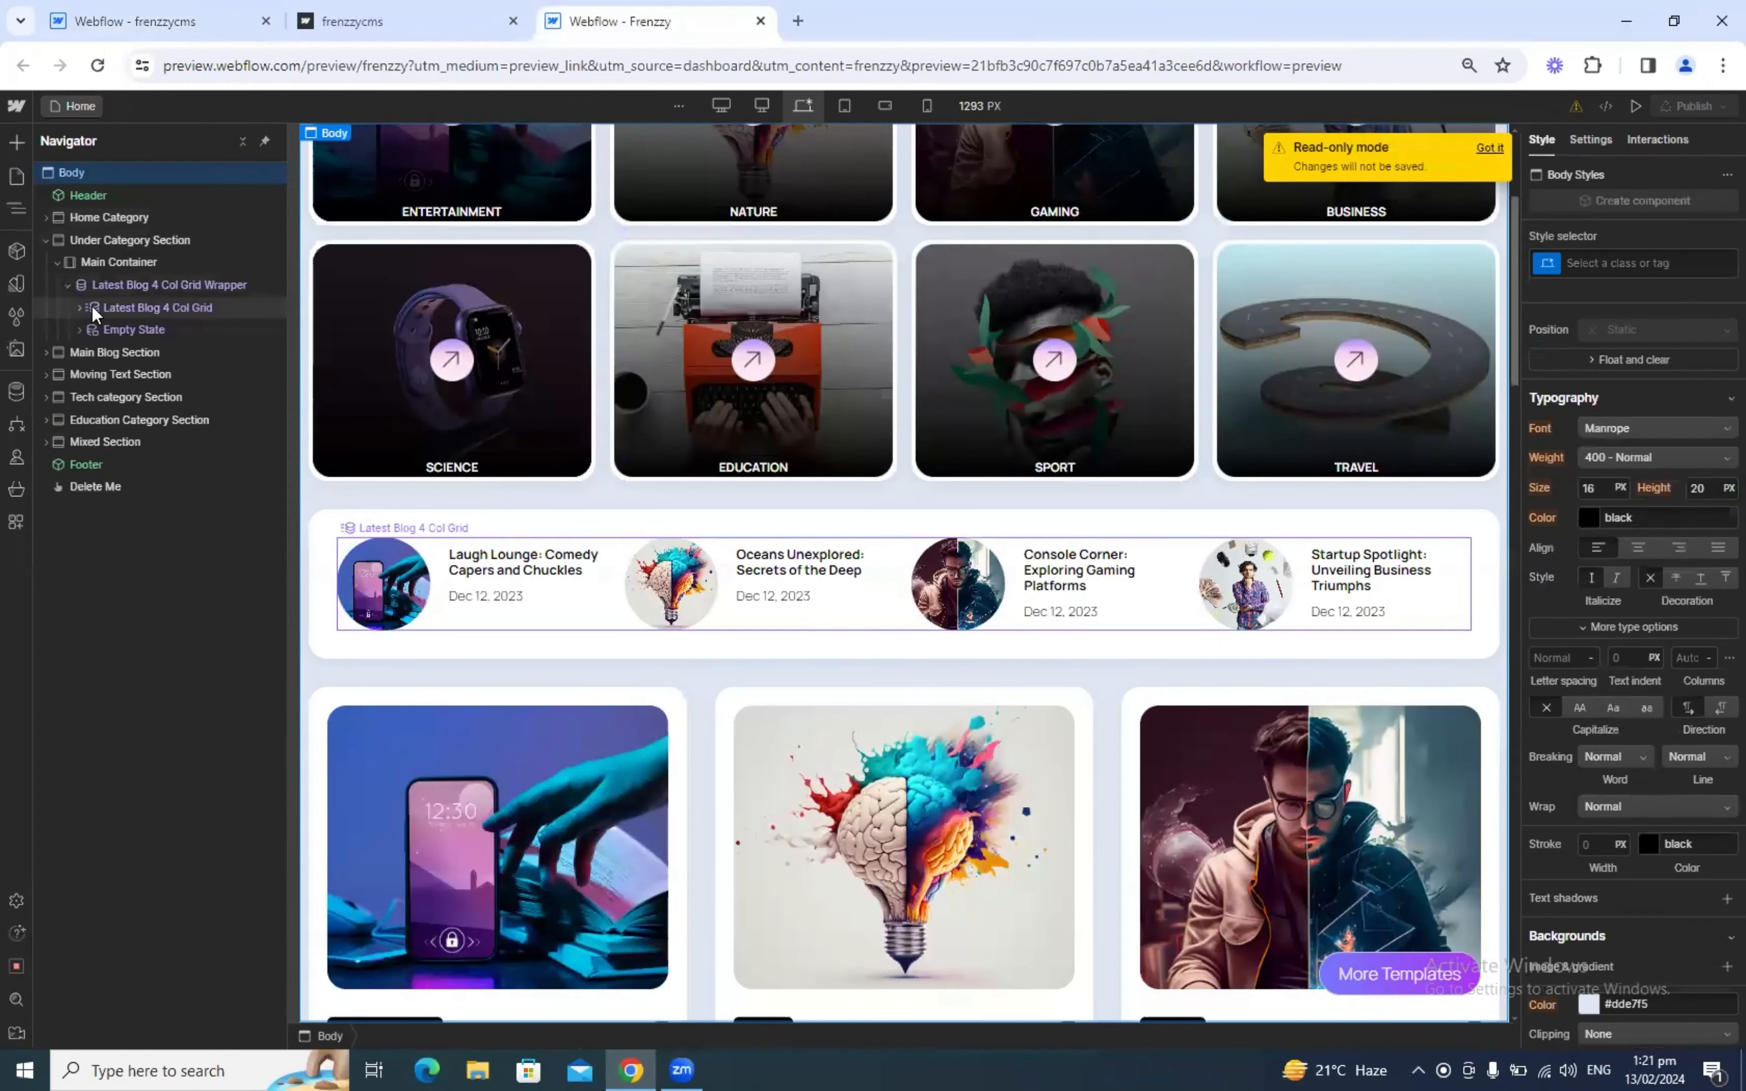
left_click(94, 307)
double_click(1638, 264)
key("ctrl+c")
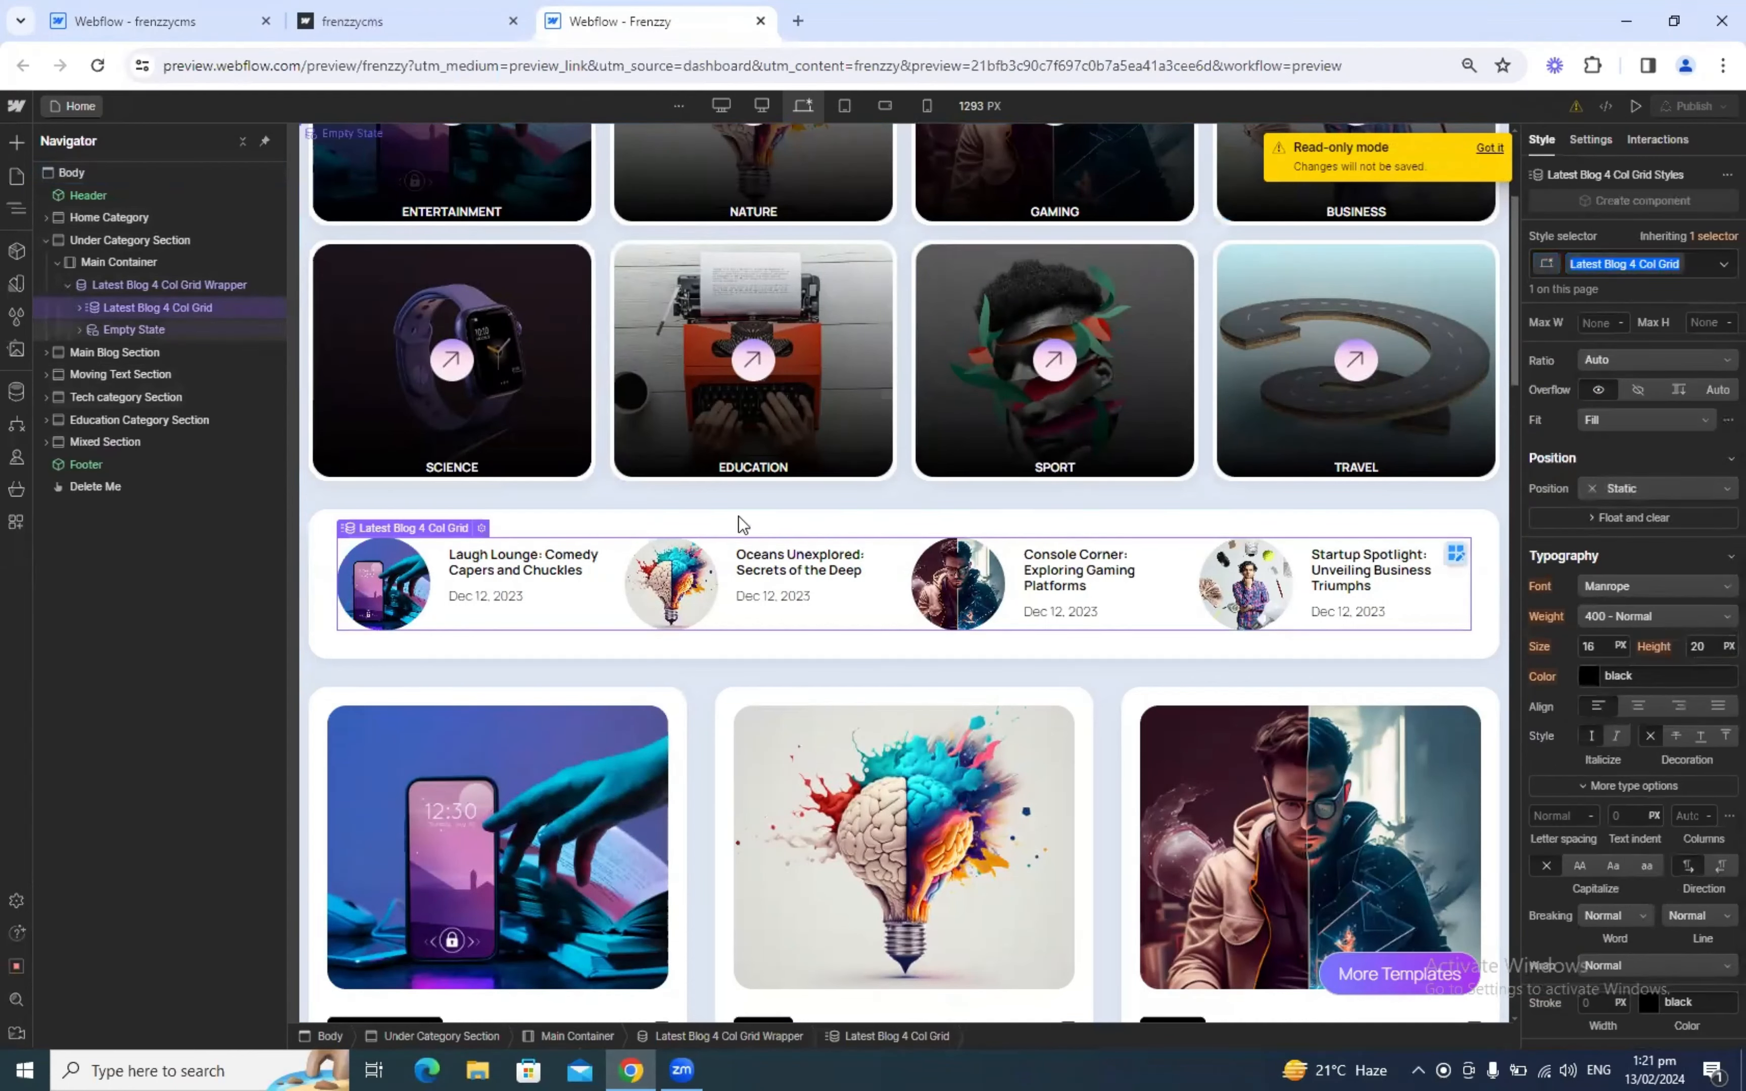
scroll(1676, 657, "up", 5)
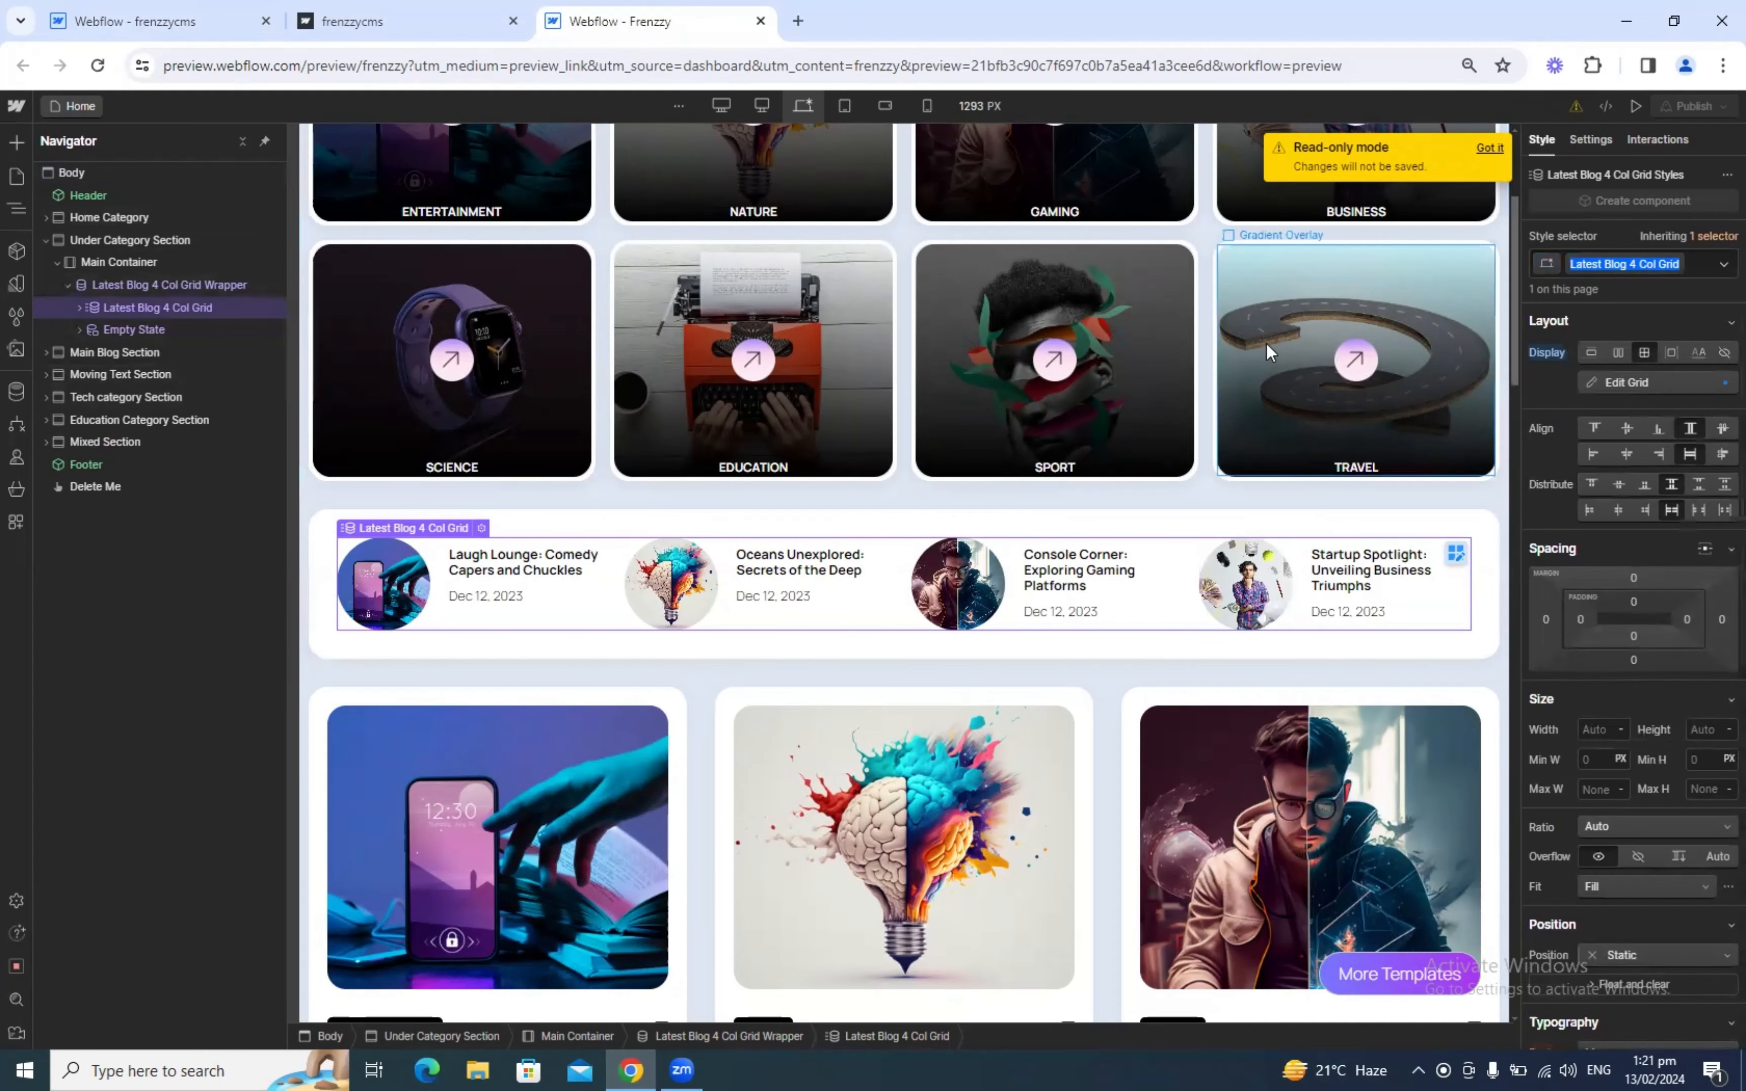
Step: Switch to the frenzzycms project and give the Collection List inside the wrapper the new class Latest Blog 4 Col Grid
left_click(166, 20)
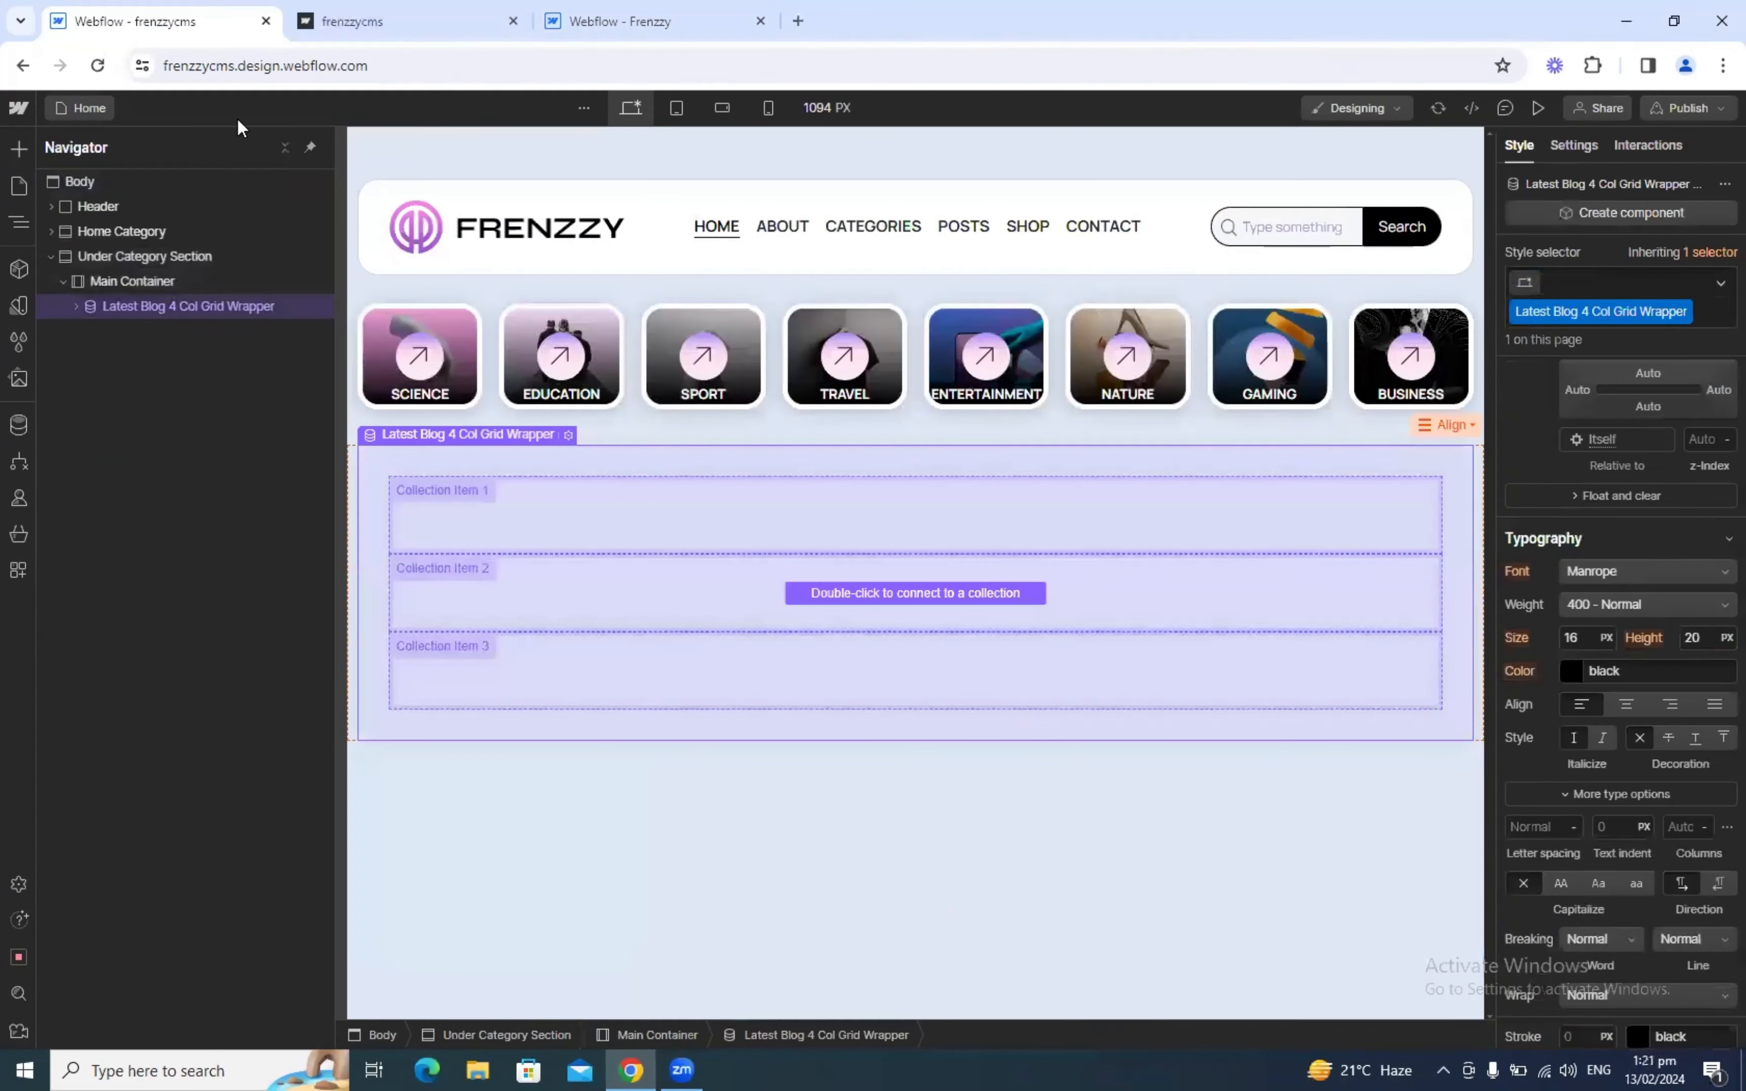
left_click(77, 307)
left_click(128, 329)
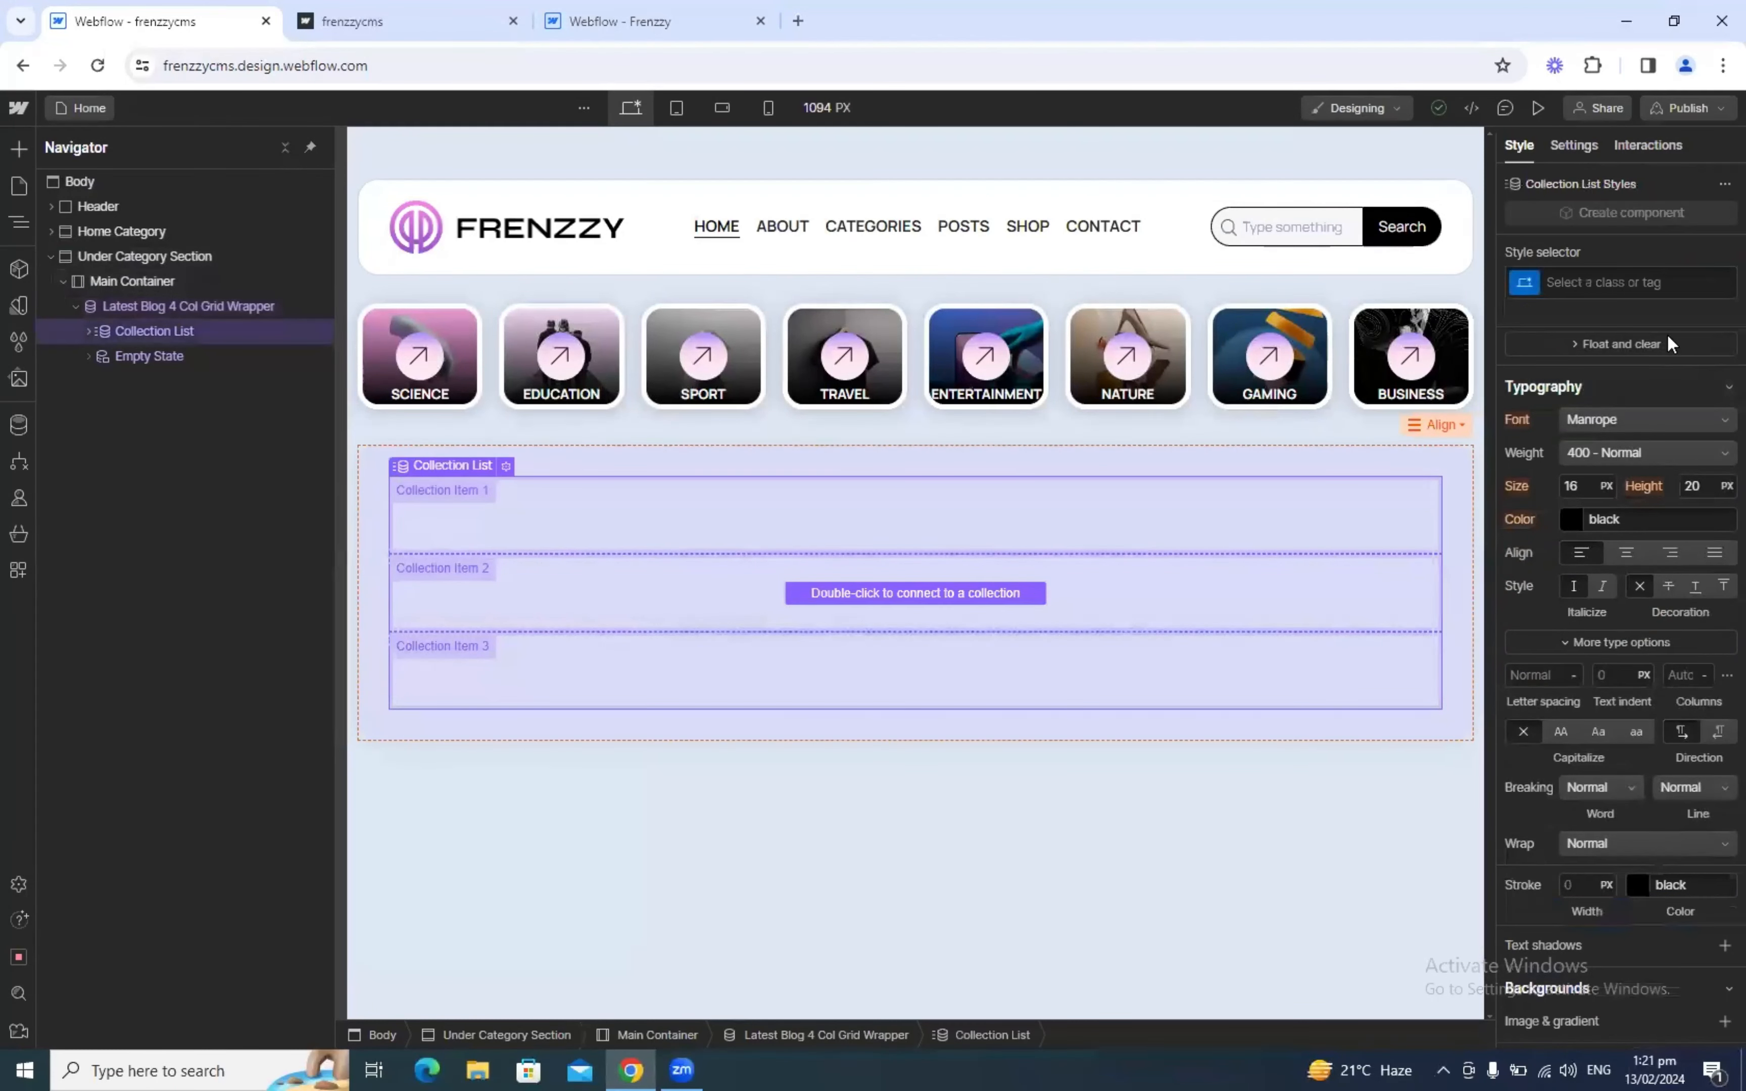
left_click(1645, 285)
key("ctrl+v")
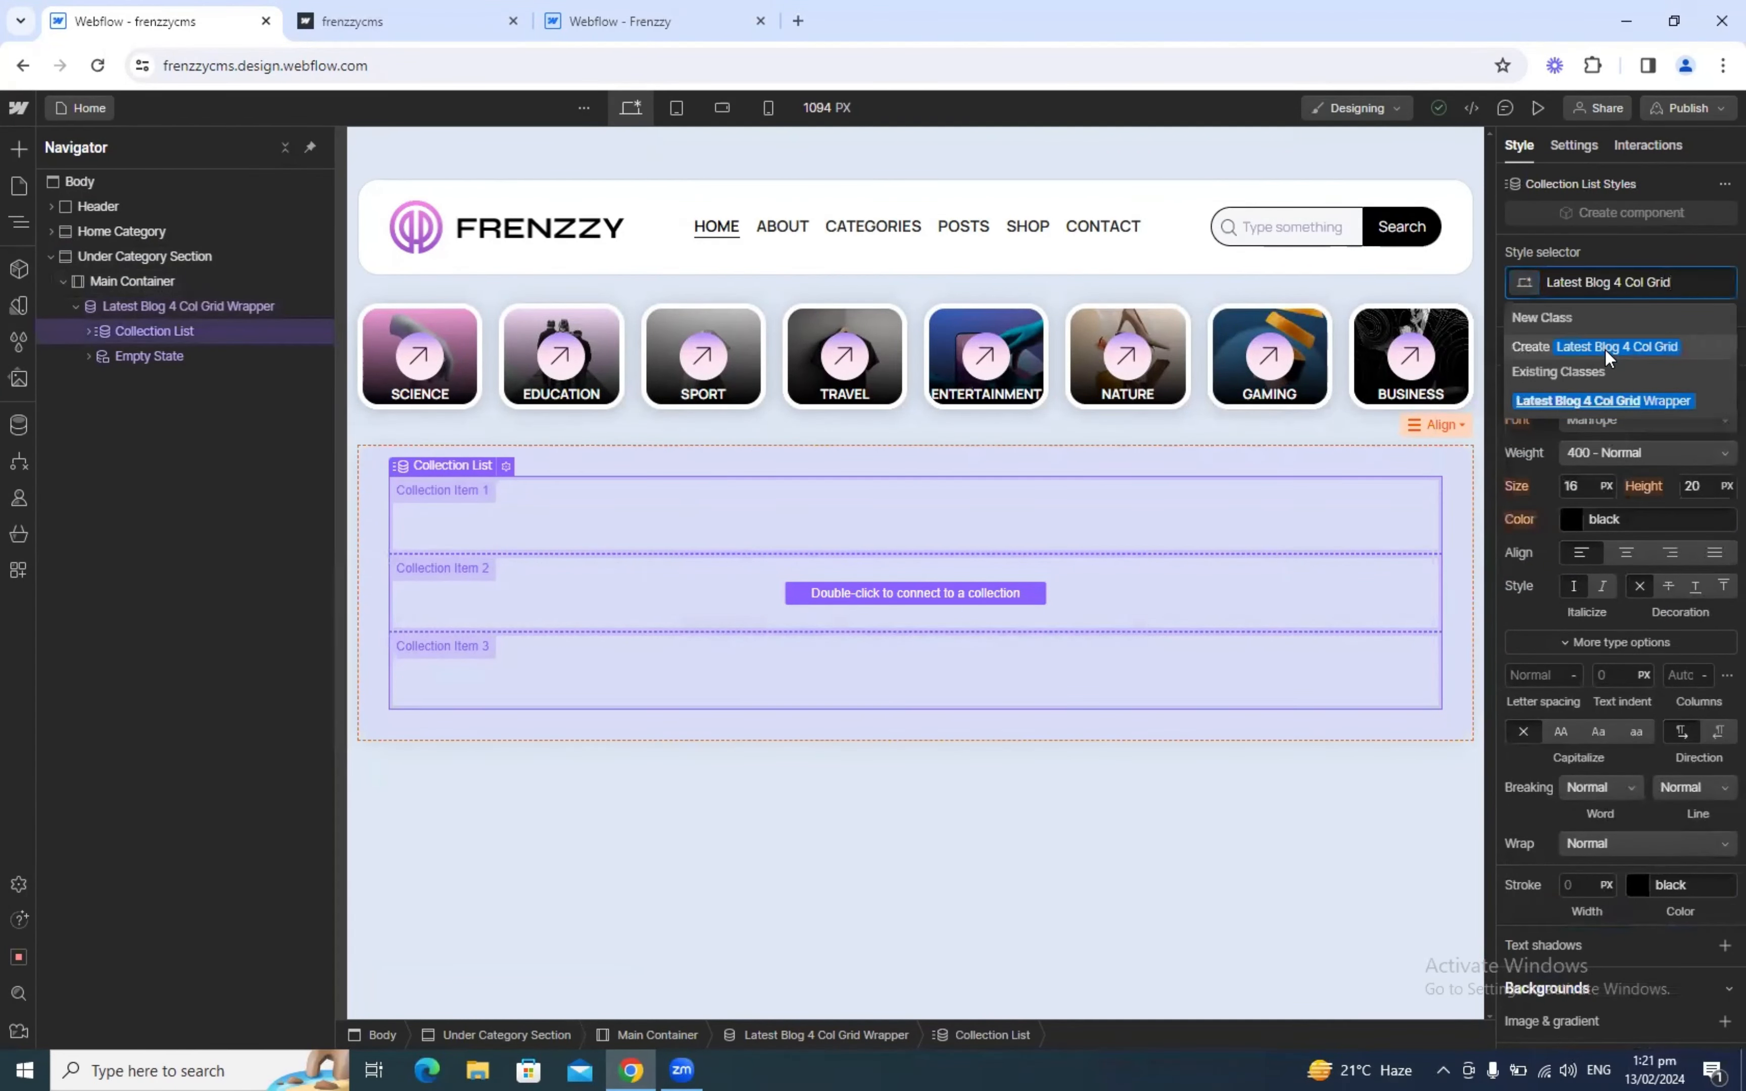
key("Return")
Step: Make the Latest Blog 4 Col Grid display as a grid with four 1fr columns and a single auto row
scroll(1627, 433, "up", 2)
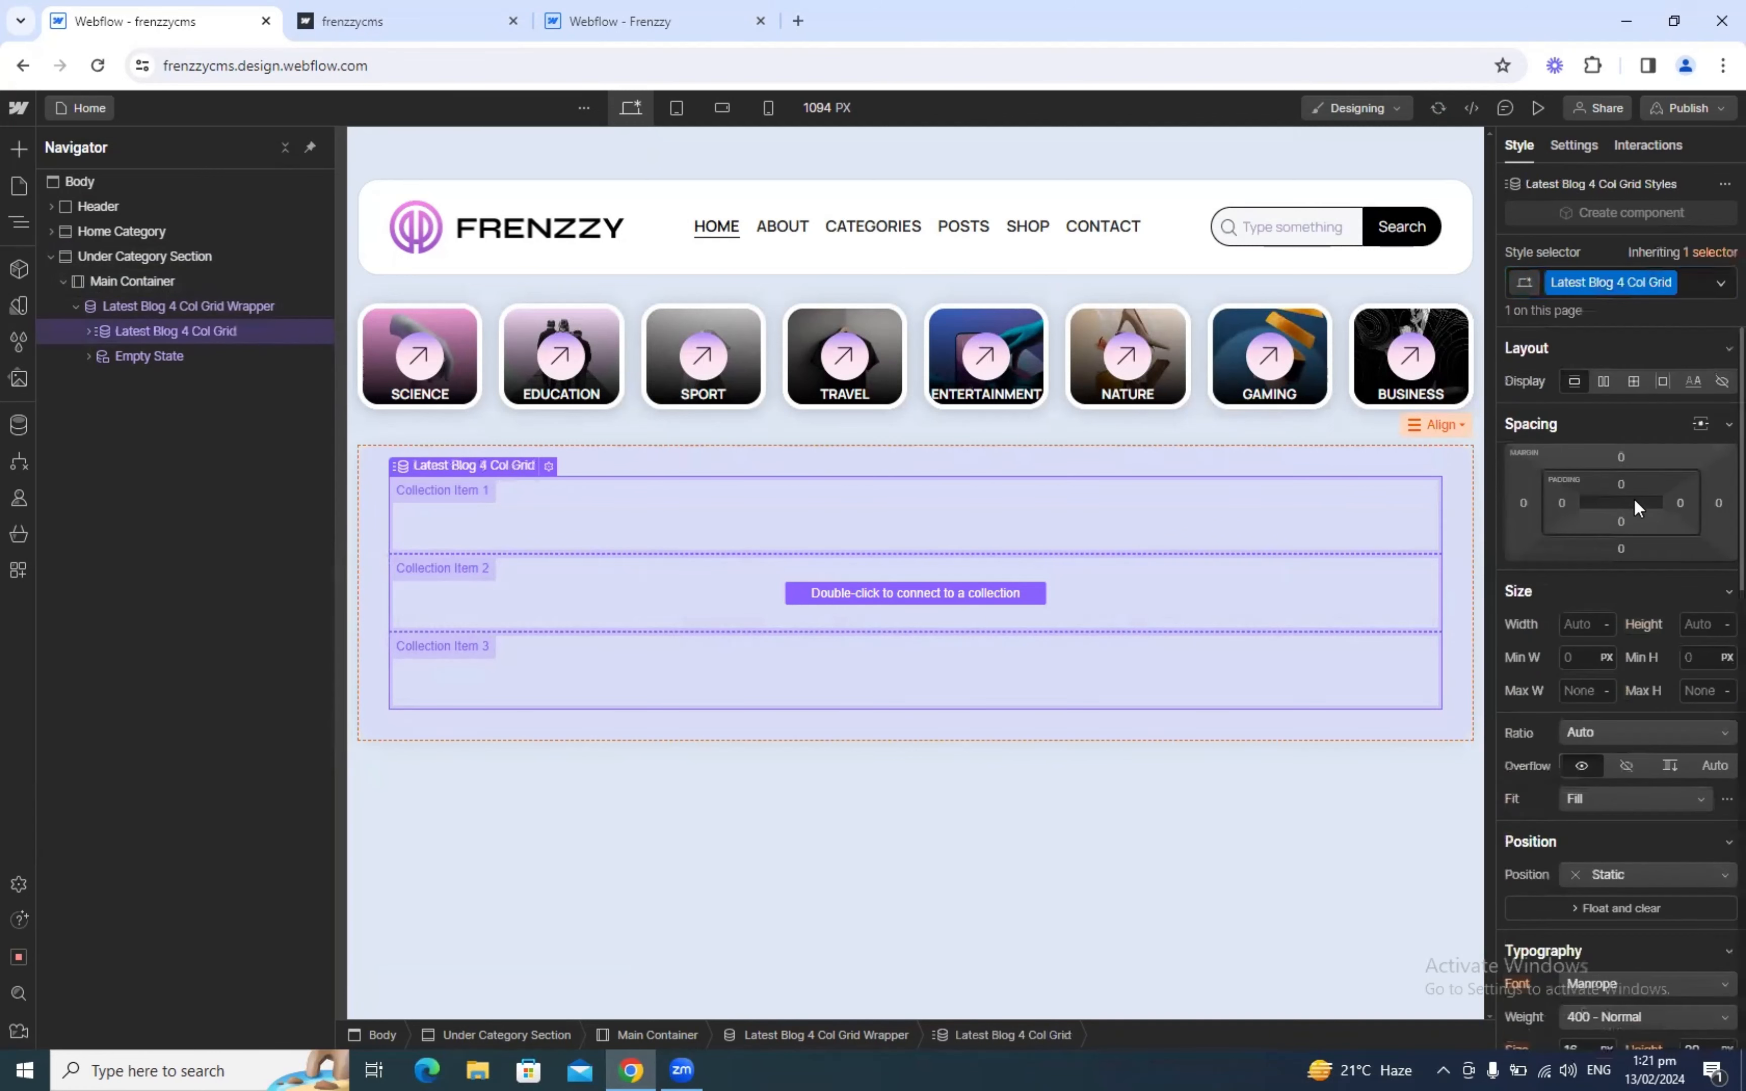
left_click(1626, 383)
left_click(1455, 459)
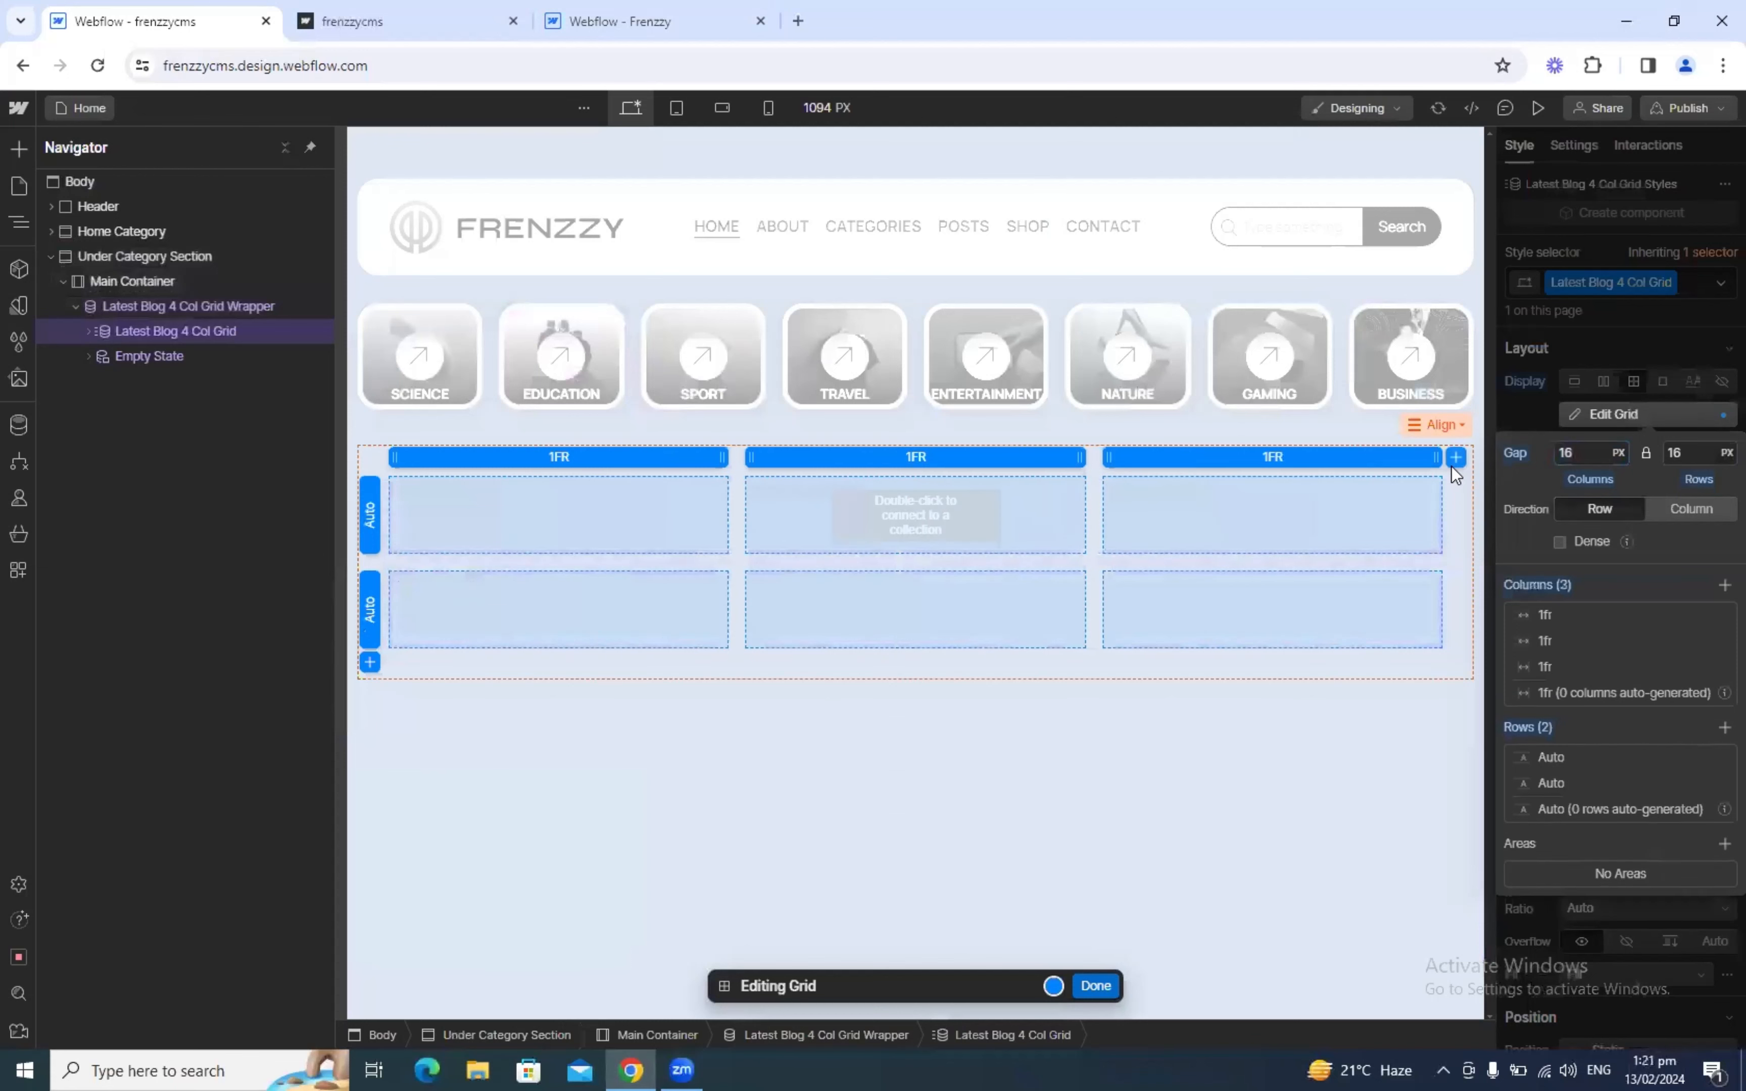
left_click(1455, 462)
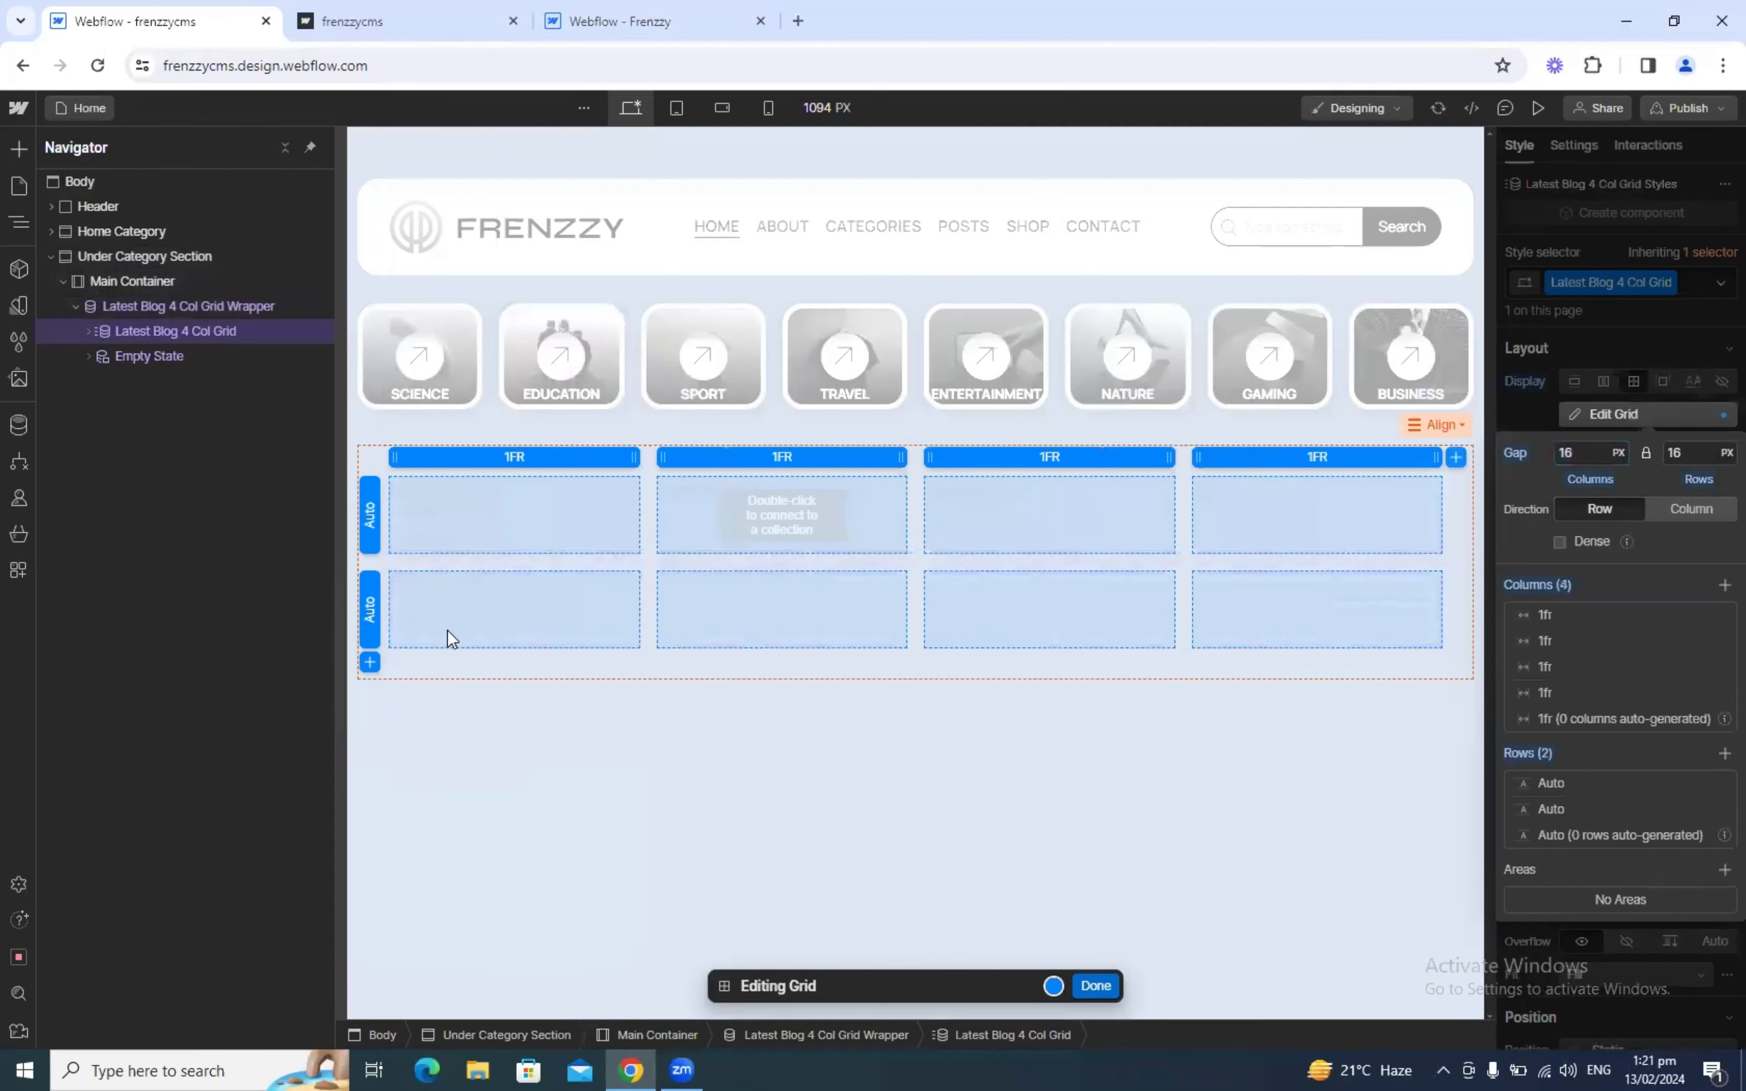
left_click(369, 622)
left_click(433, 694)
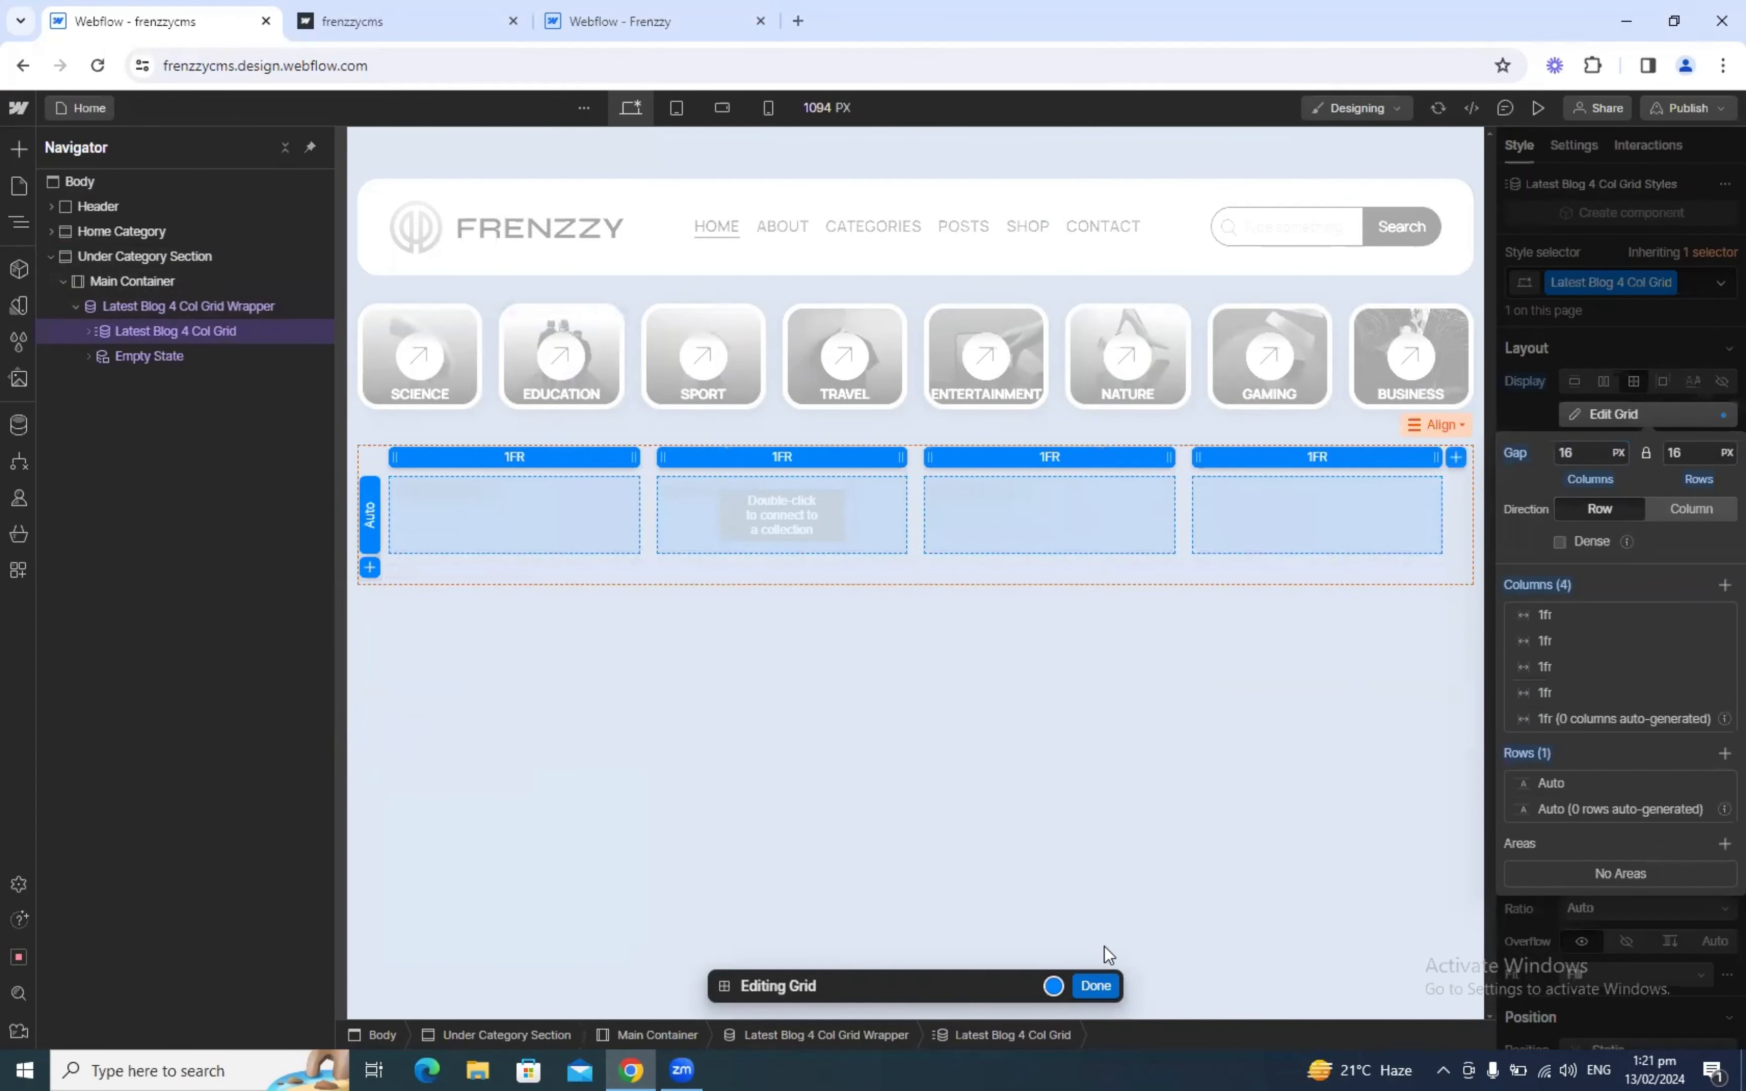
left_click(1096, 986)
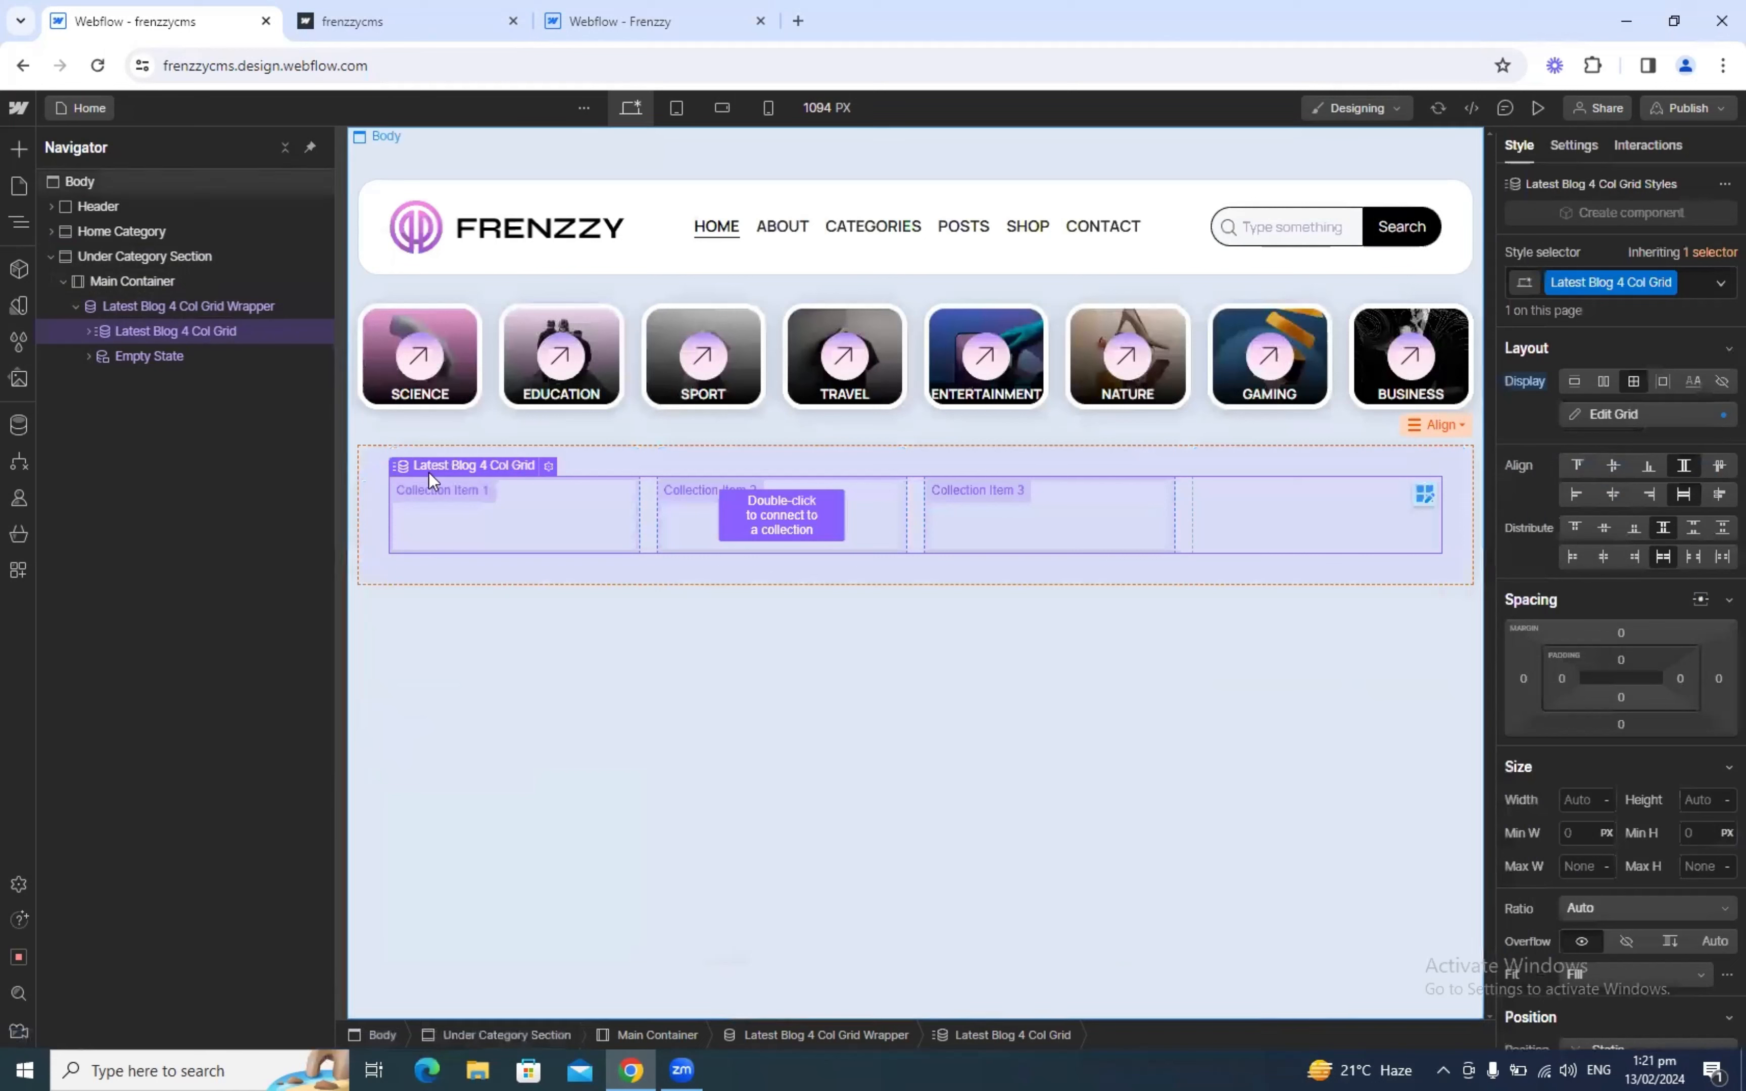
Step: Connect the Latest Blog 4 Col Grid collection list to the Blog Posts collection and close its settings
left_click(548, 465)
left_click(521, 612)
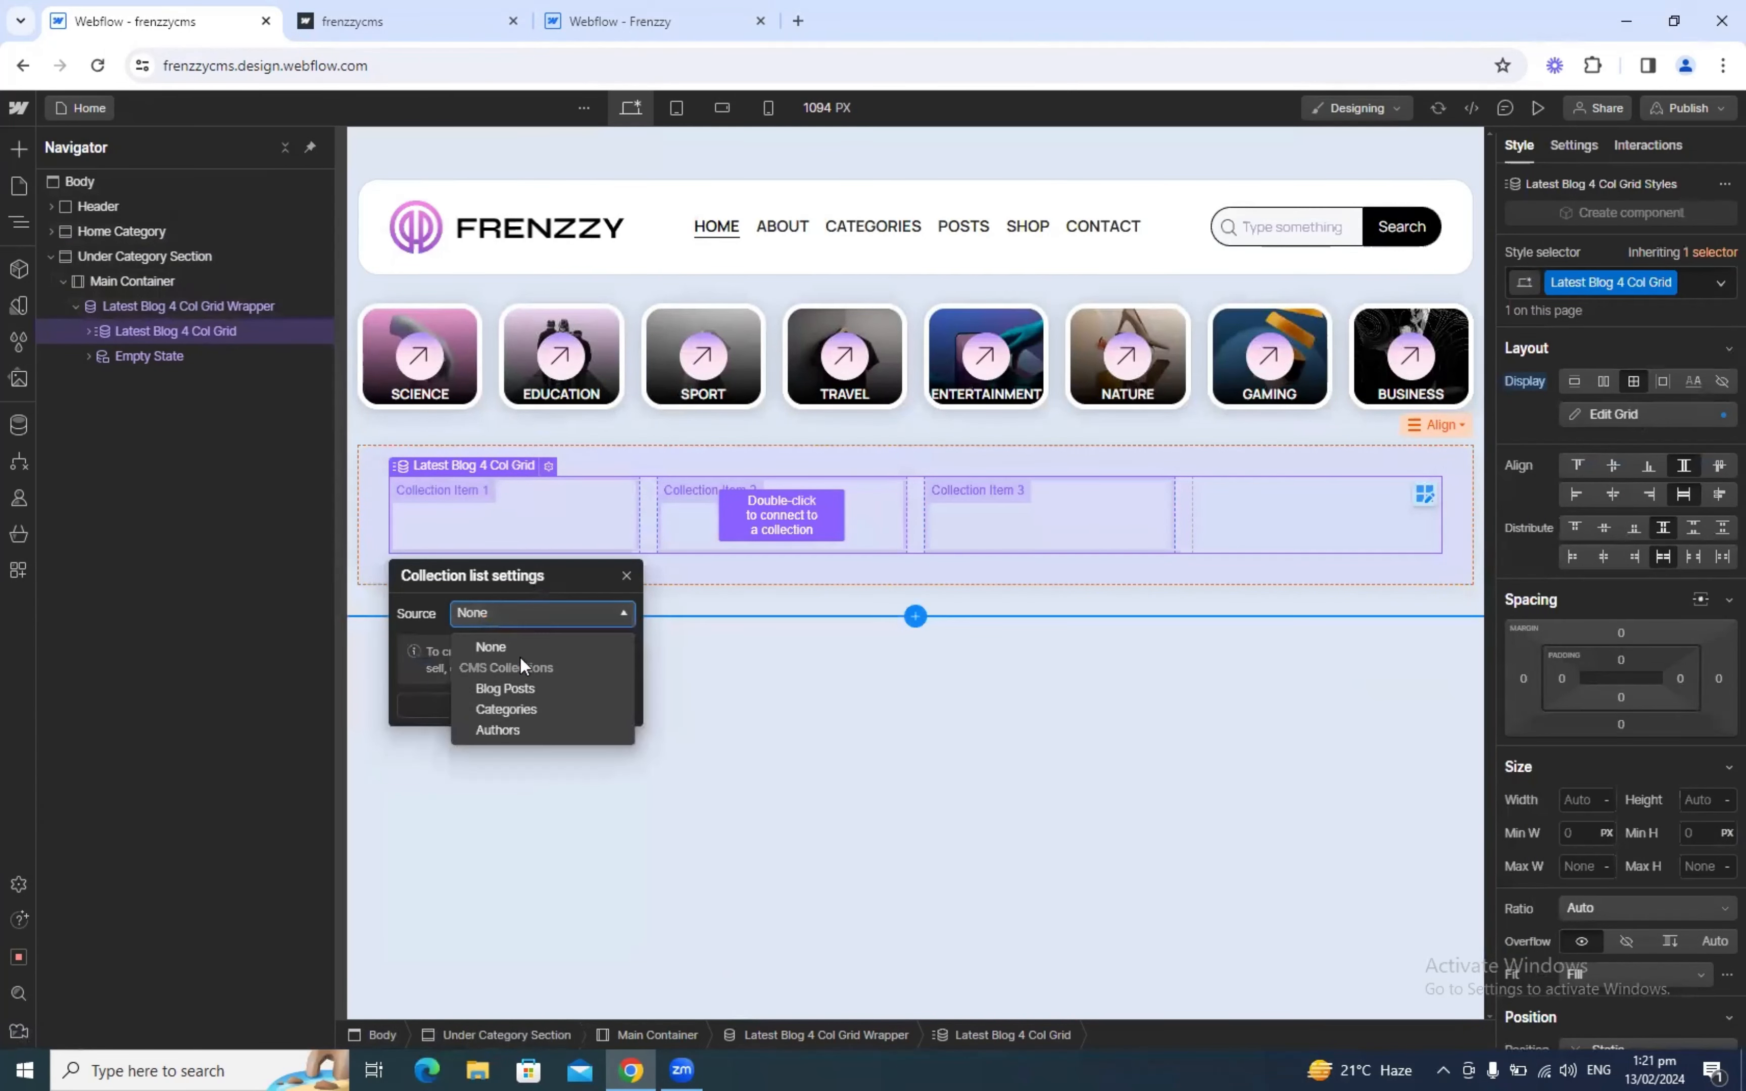
left_click(536, 688)
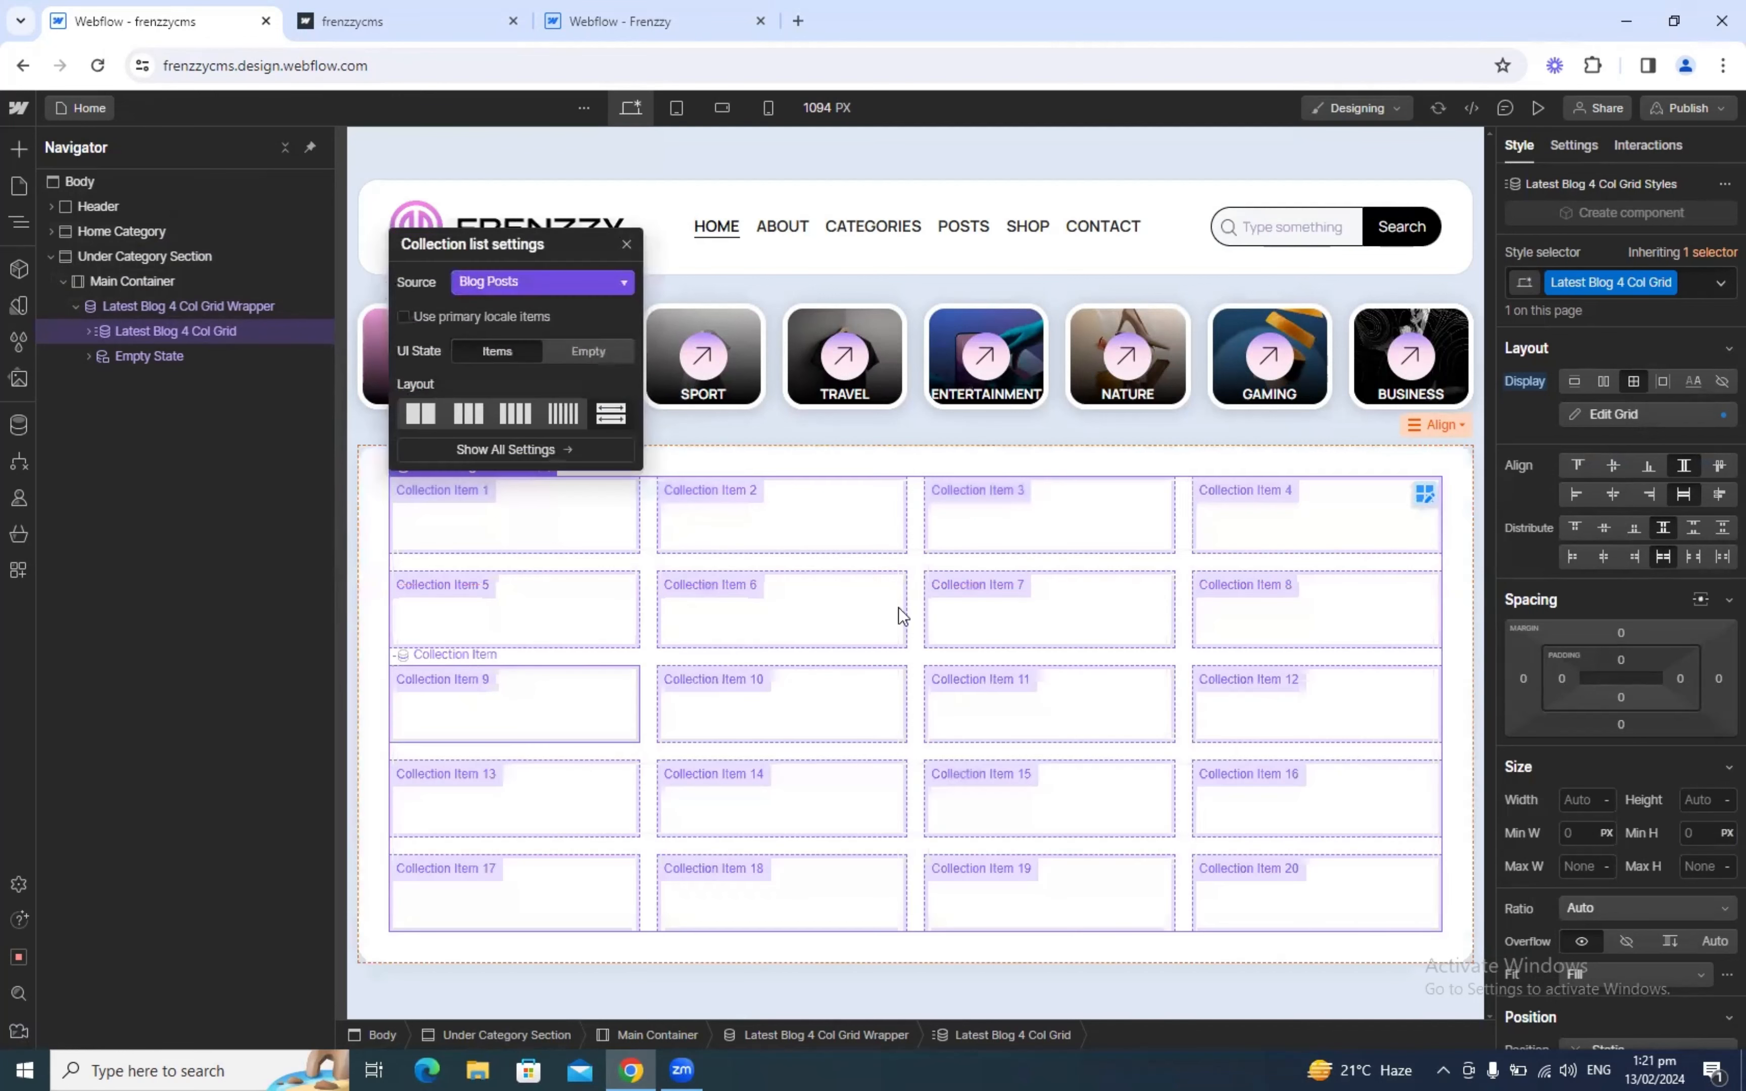
left_click(954, 653)
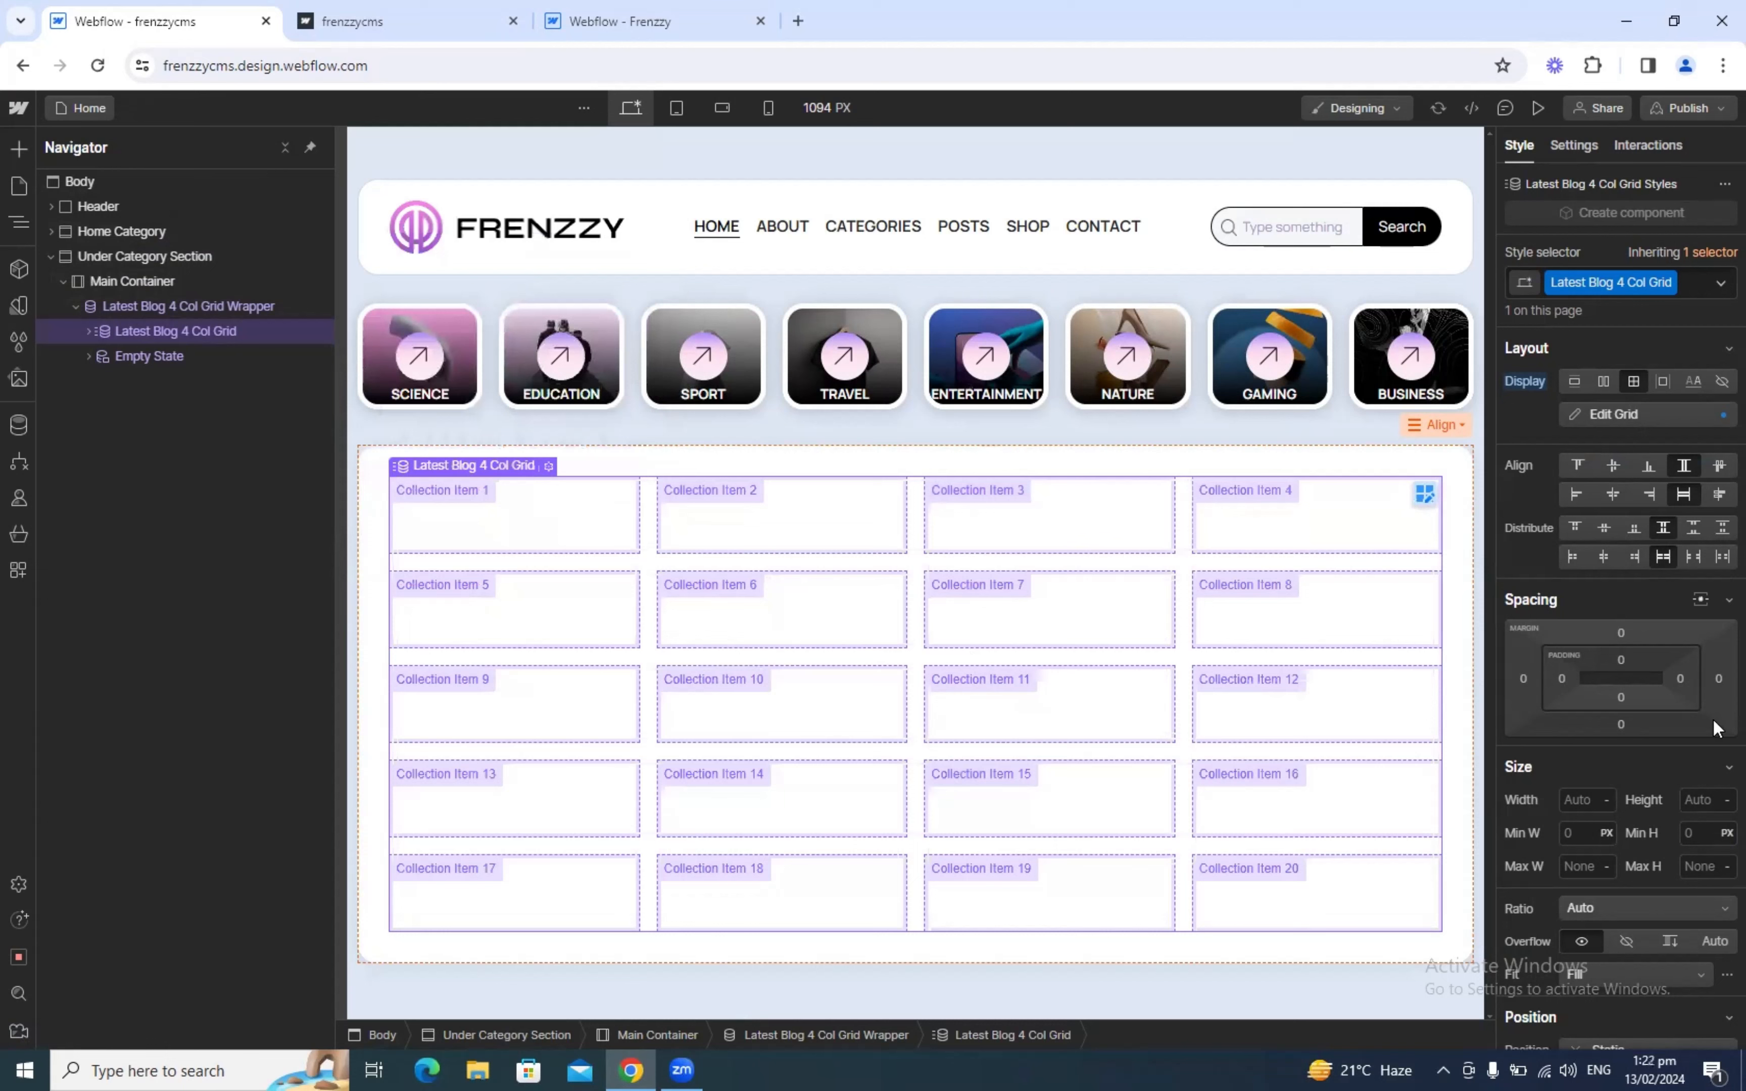
Step: Limit the Latest Blog 4 Col Grid collection list to show 4 items
scroll(1628, 725, "down", 7)
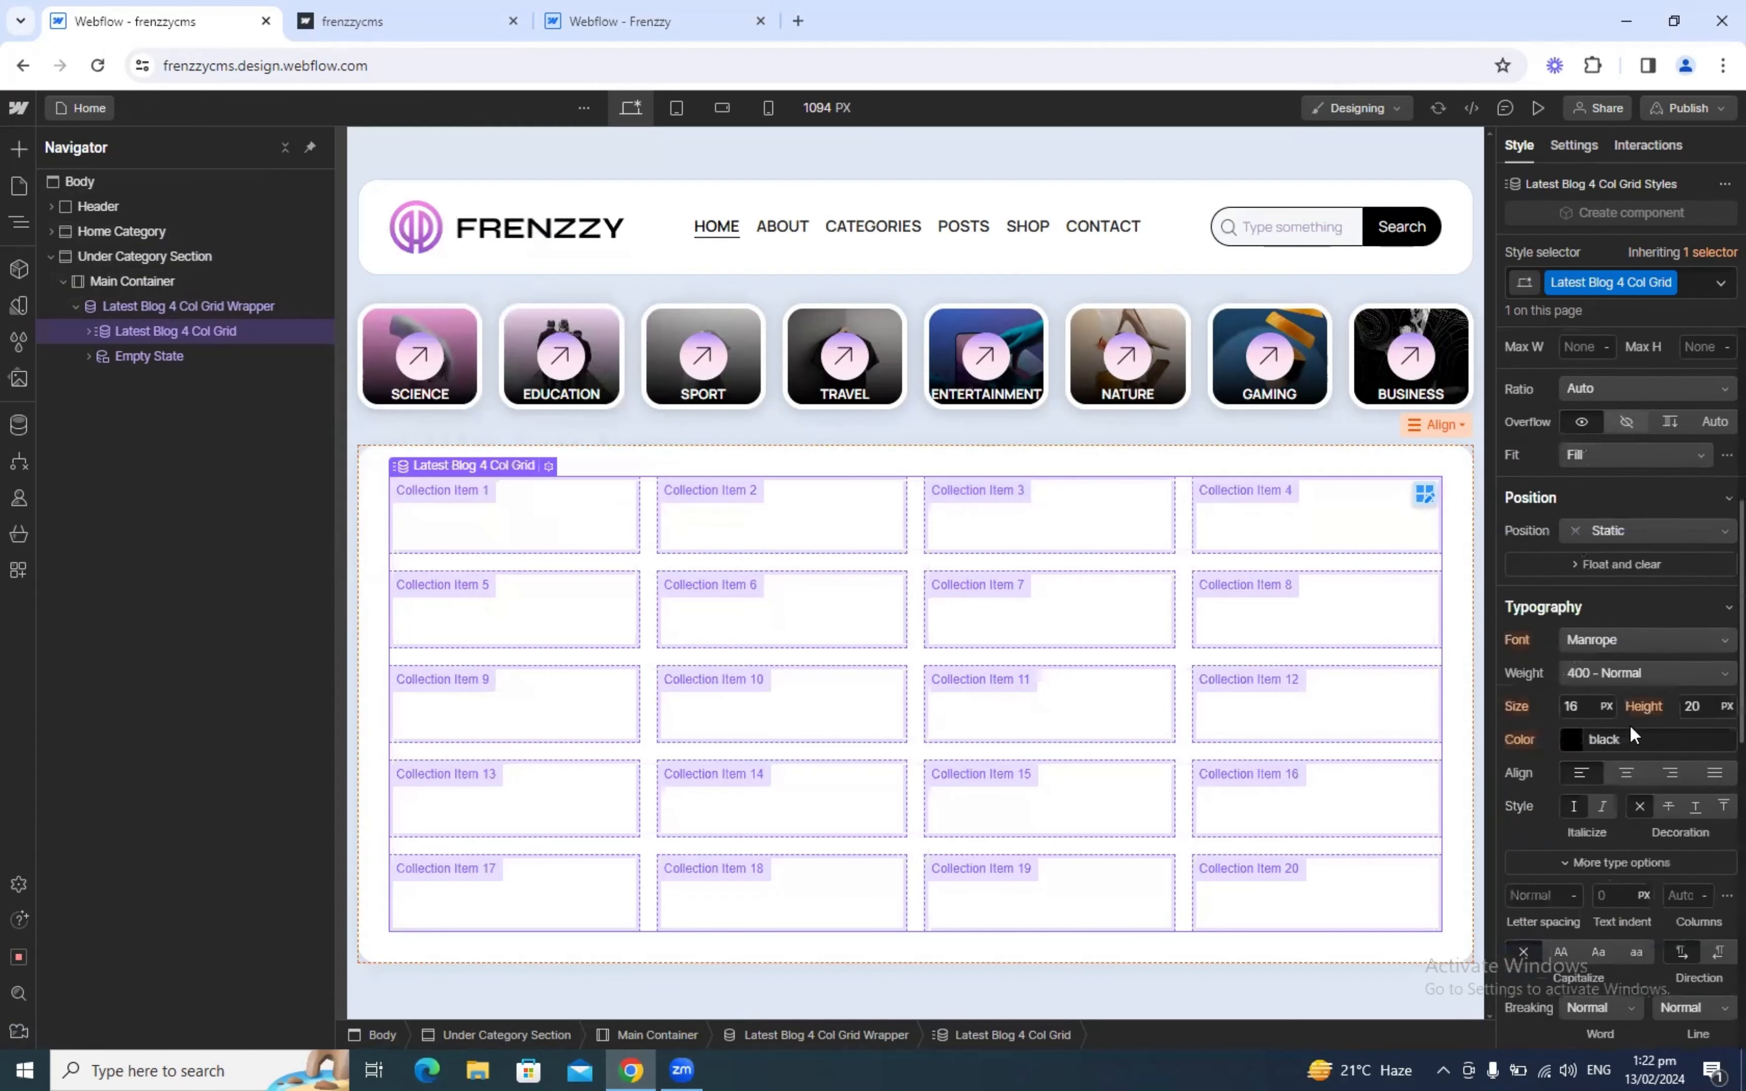
scroll(1628, 725, "down", 3)
scroll(1613, 554, "up", 10)
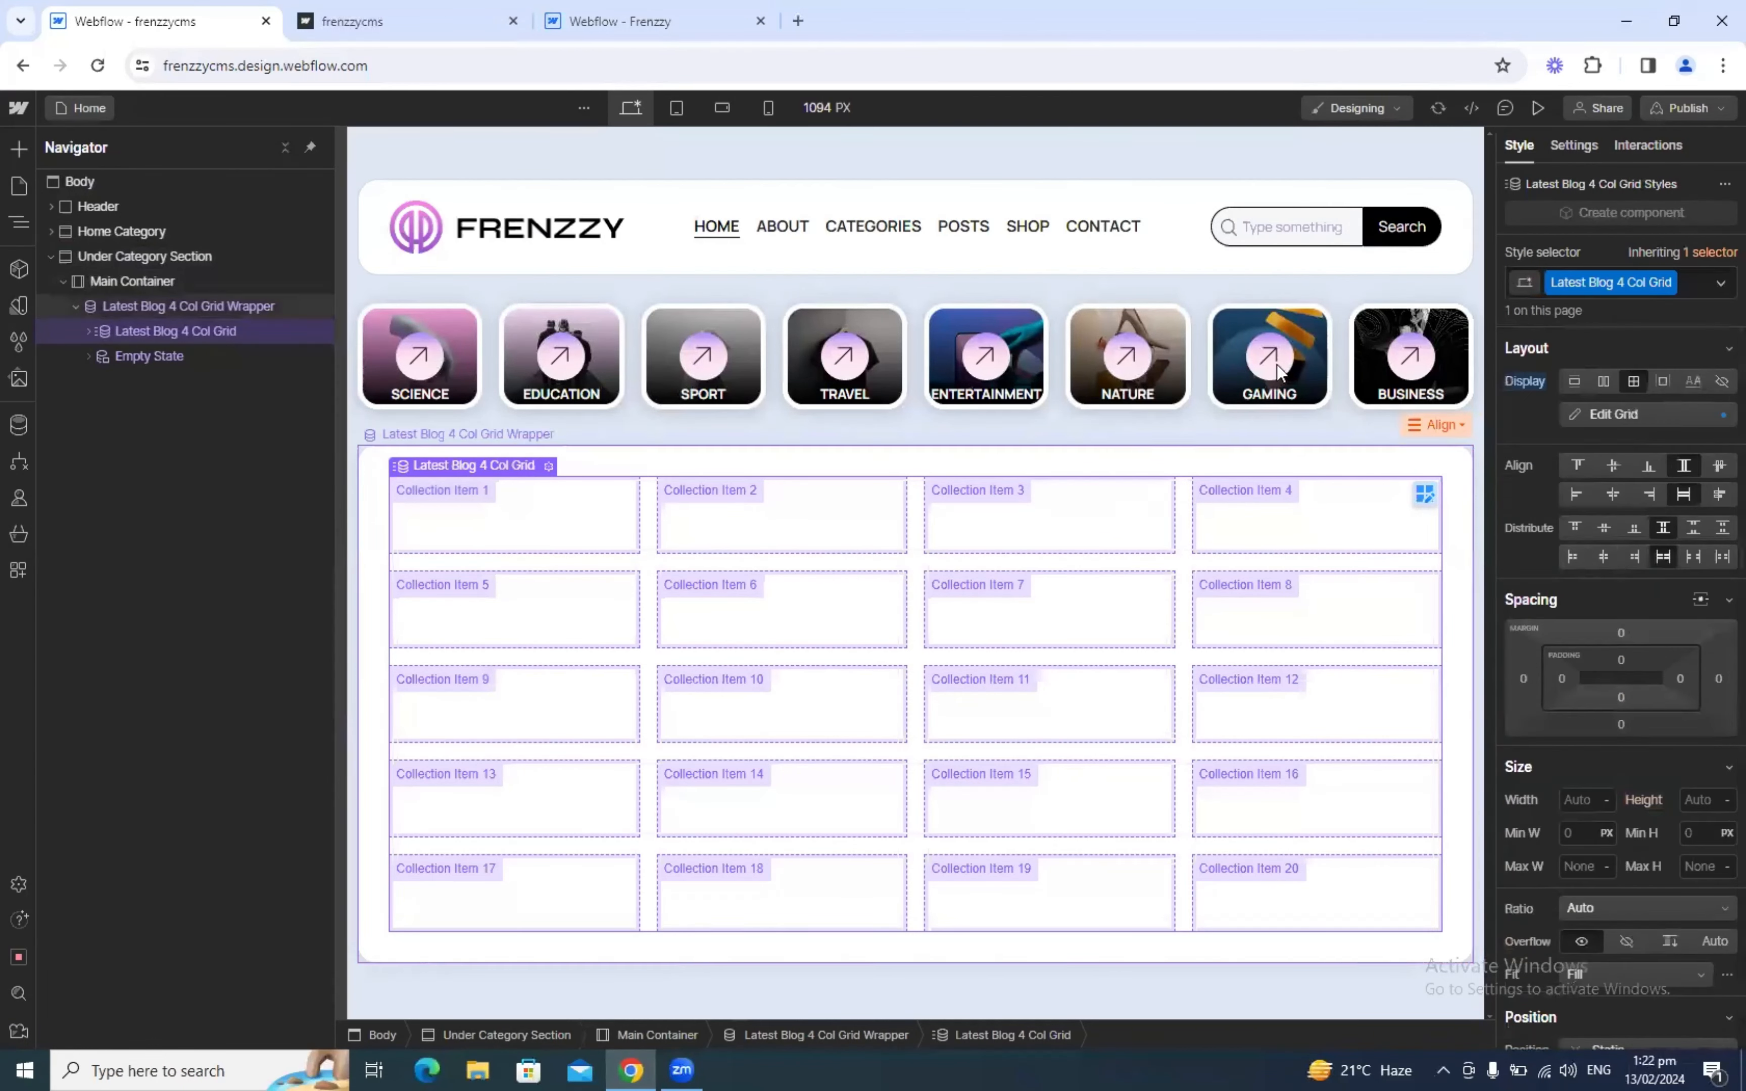
left_click(1561, 142)
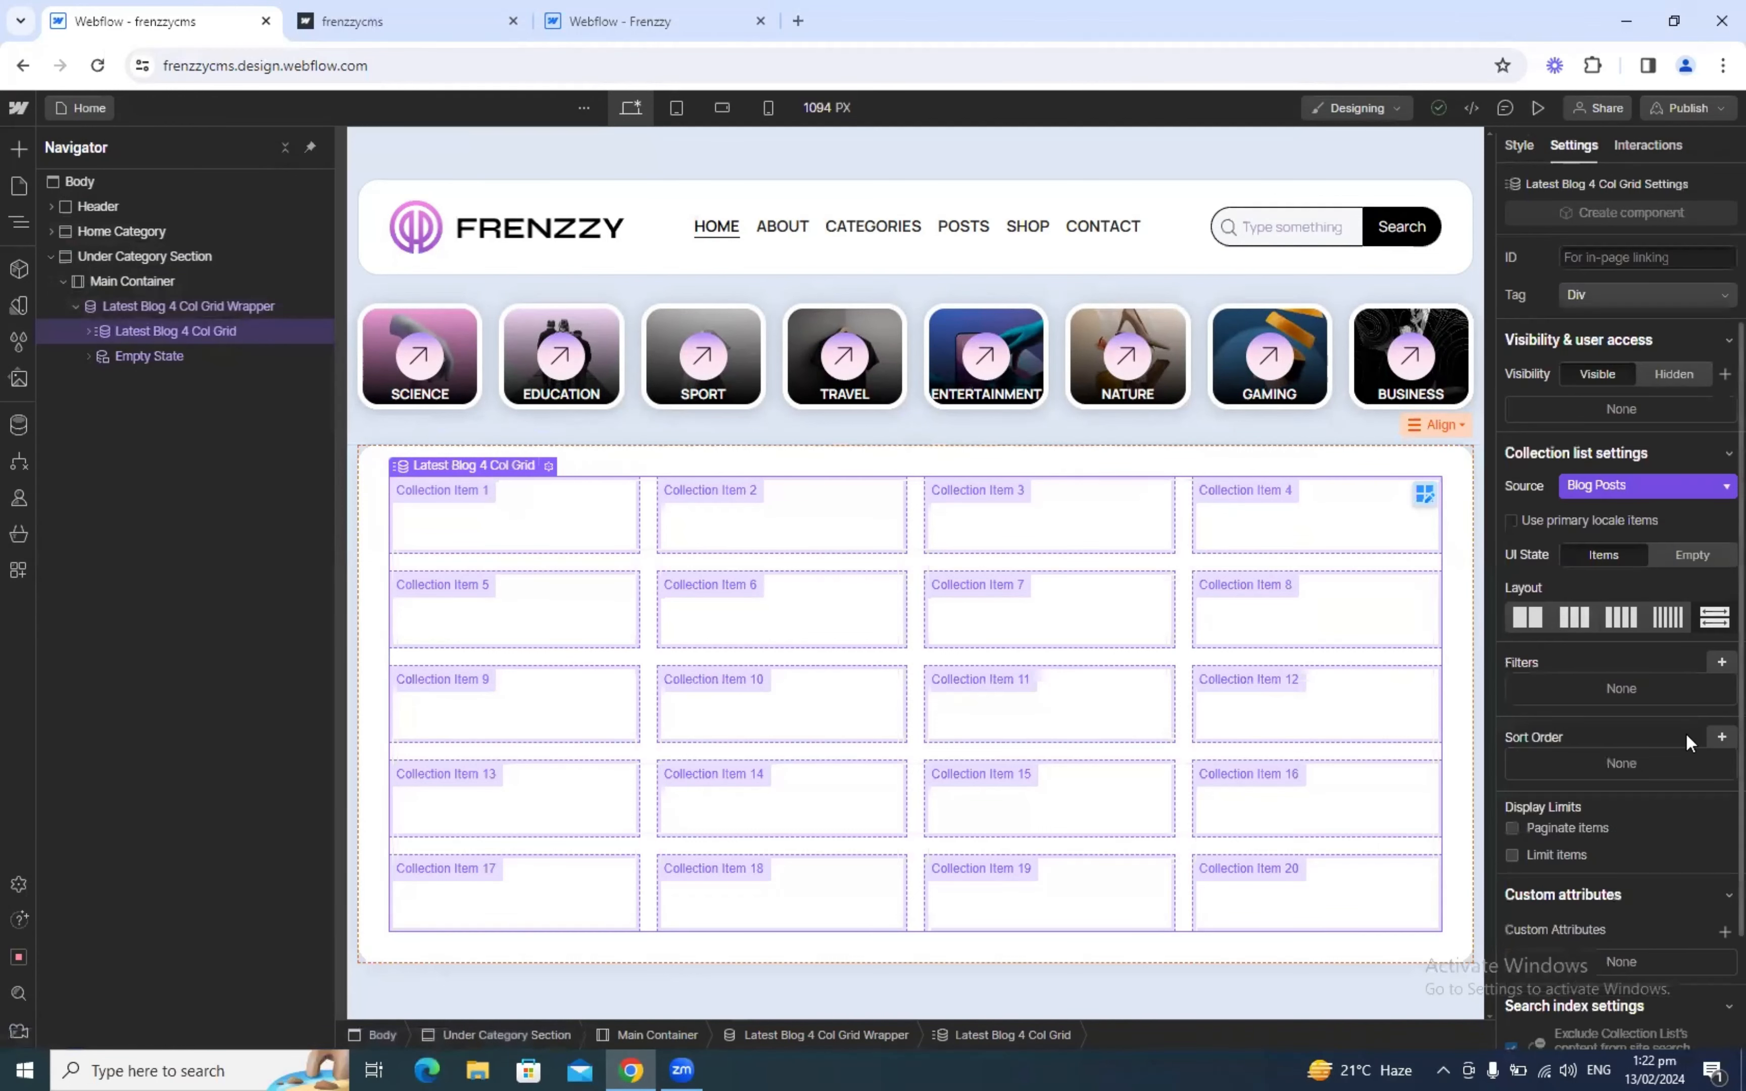
scroll(1580, 777, "down", 2)
left_click(1512, 742)
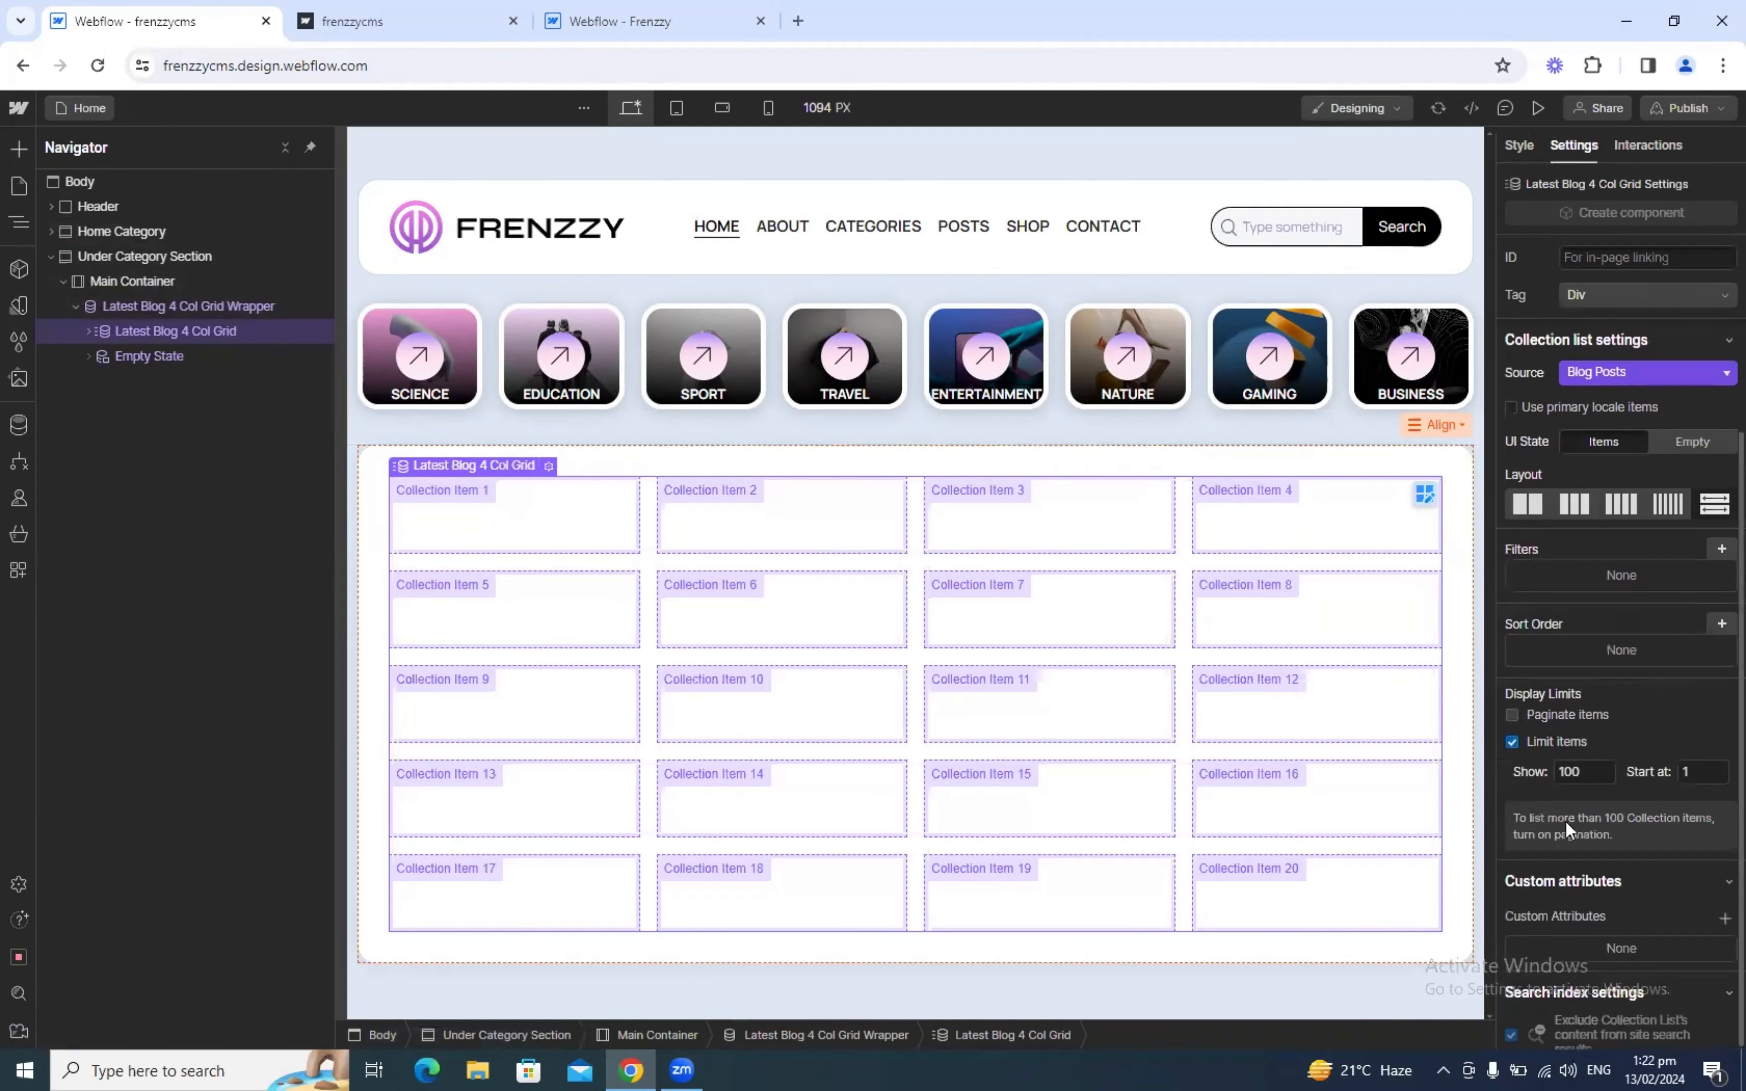
double_click(1603, 771)
key("Return")
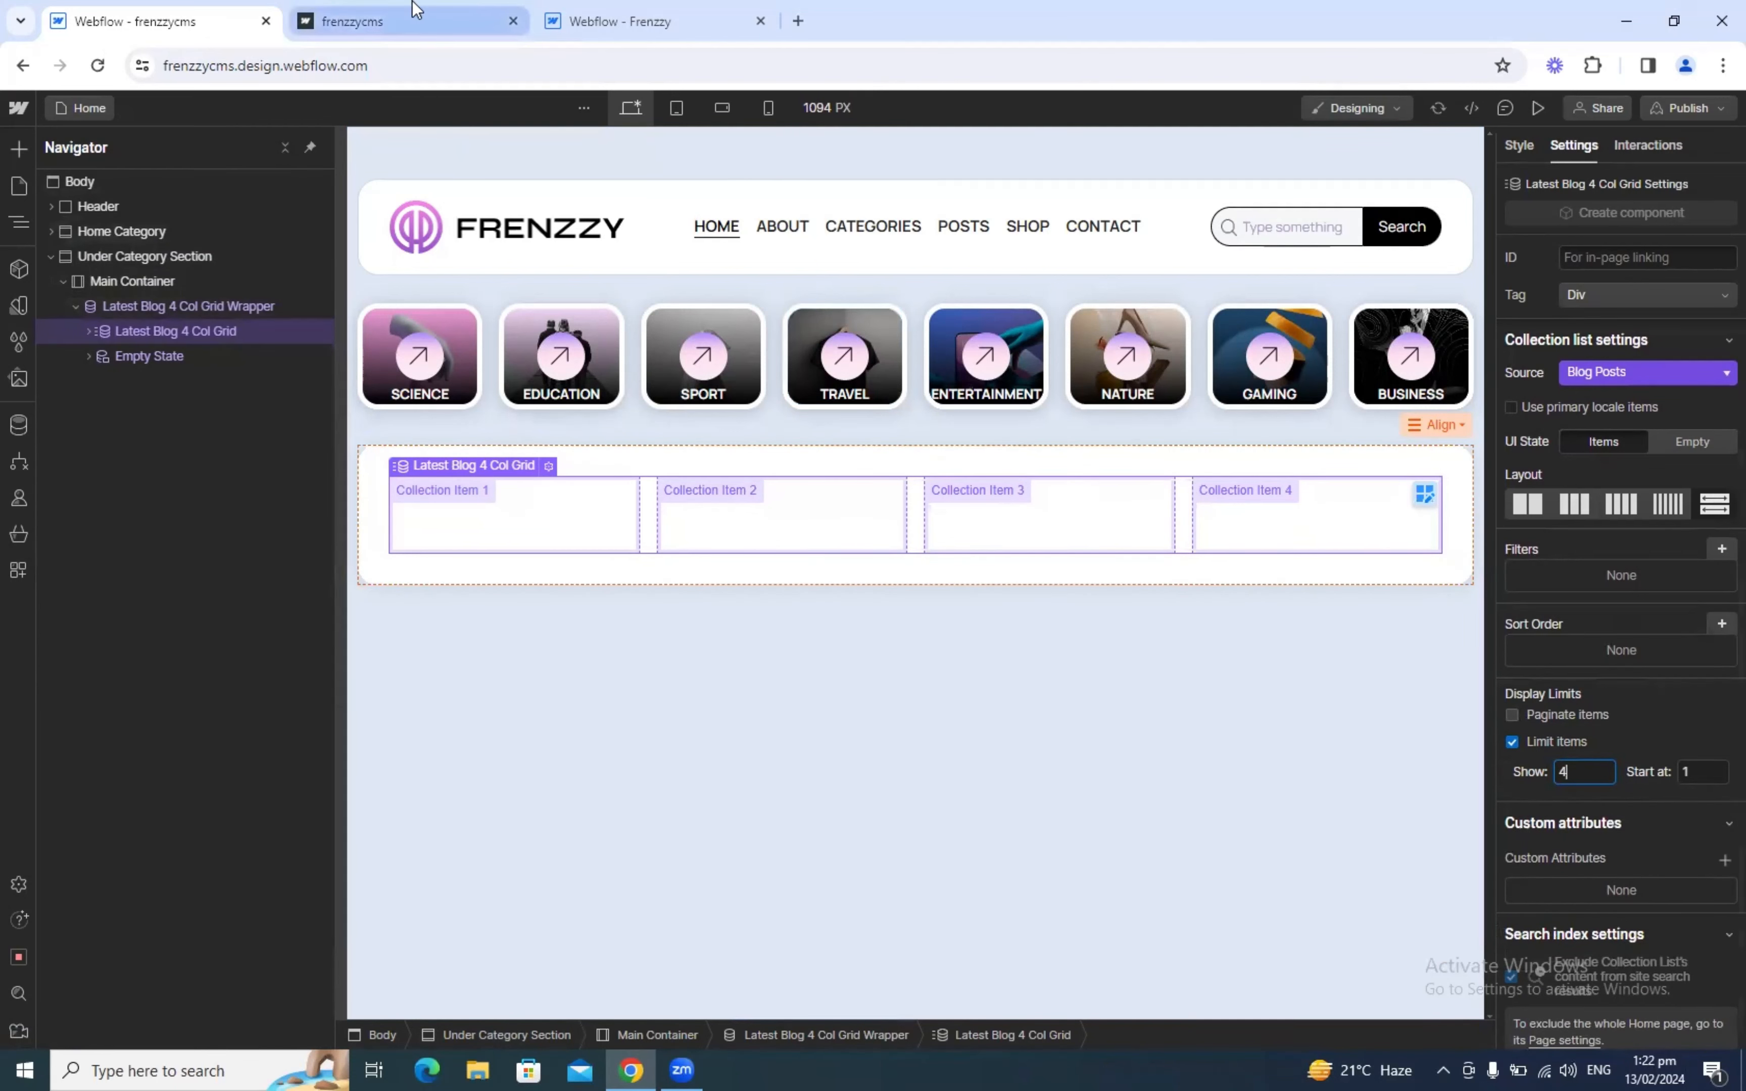
Step: In the Frenzzy reference project, check the grid's Collection Item styles and copy the class name of the link block inside it
left_click(88, 331)
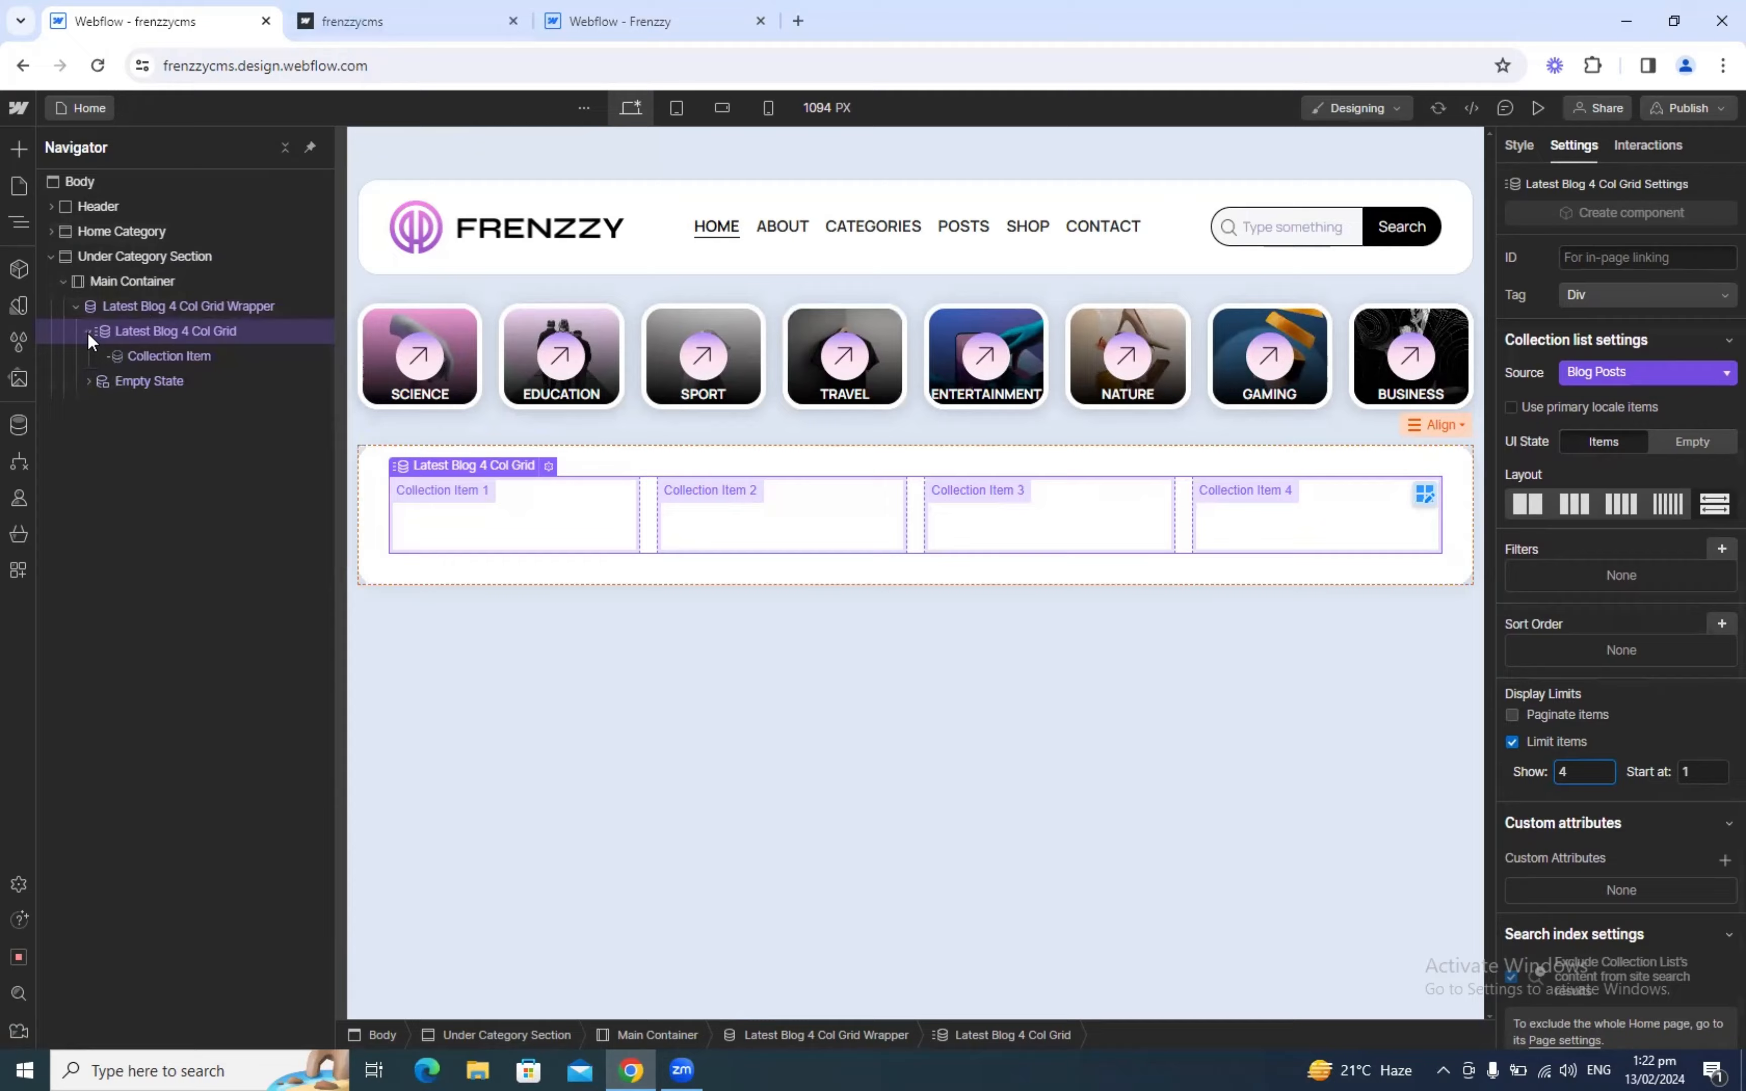
left_click(491, 13)
left_click(639, 10)
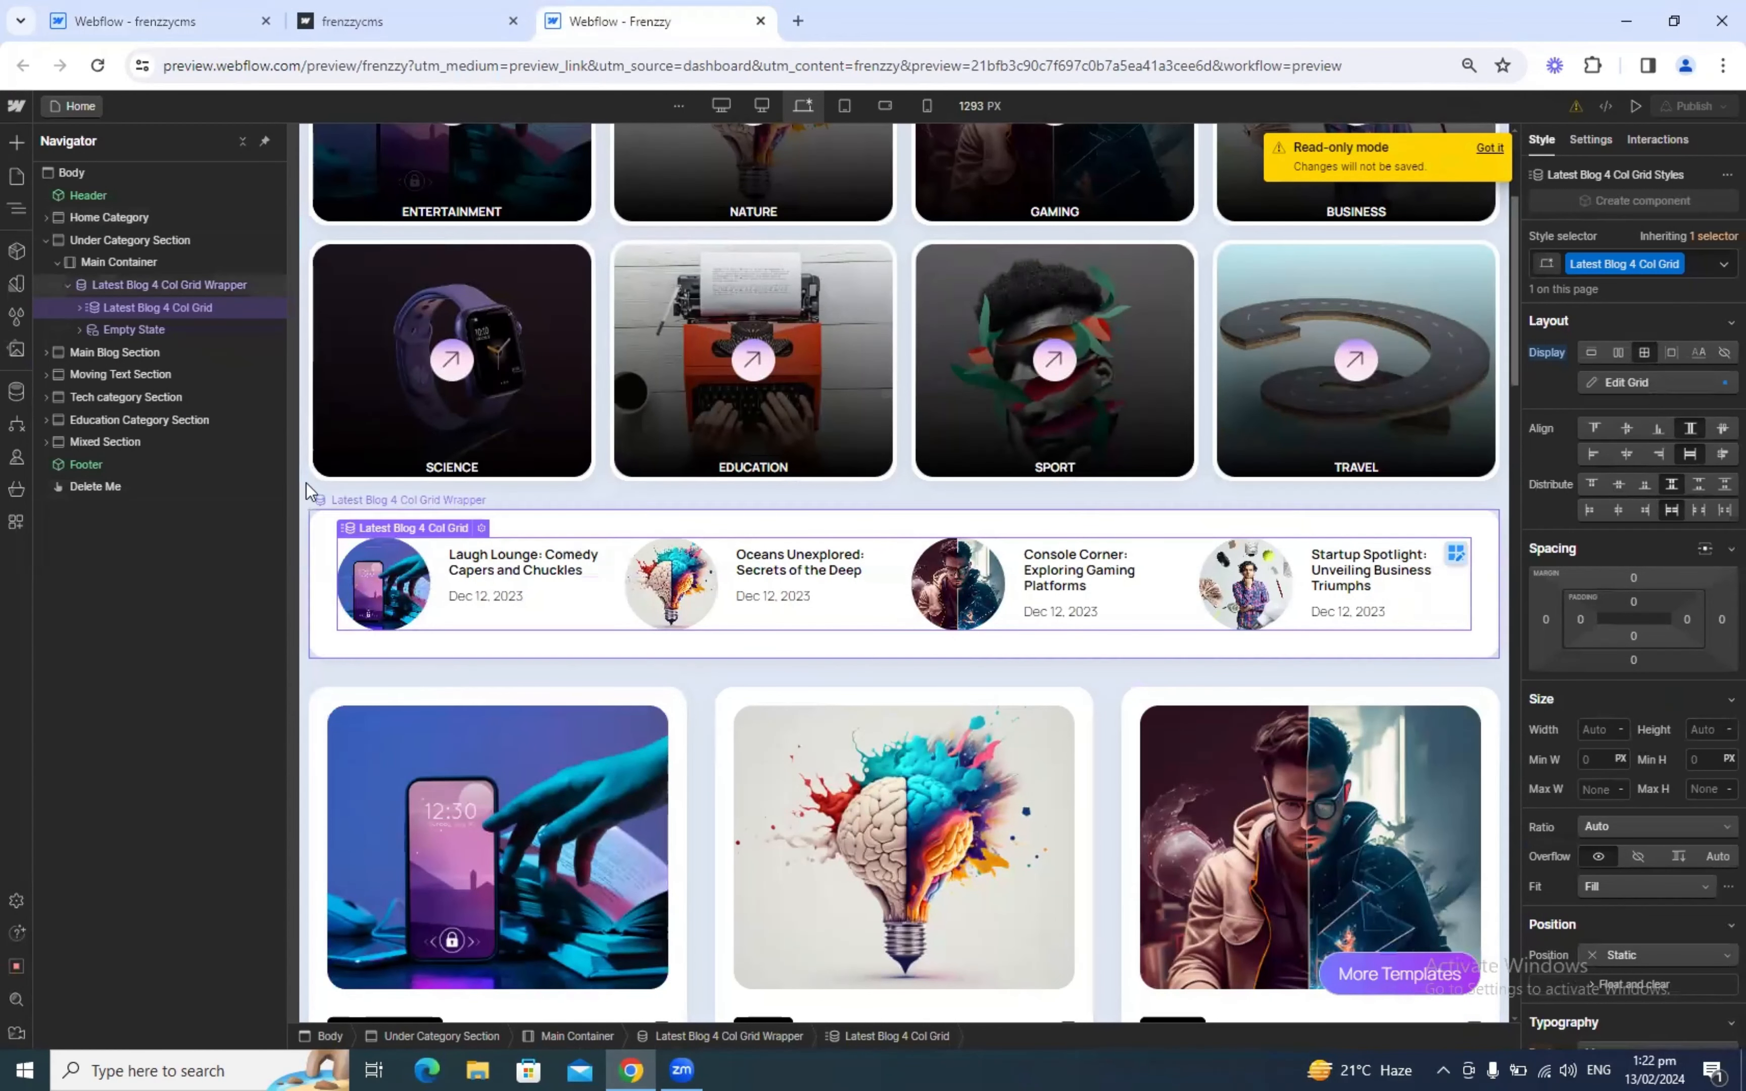
left_click(80, 308)
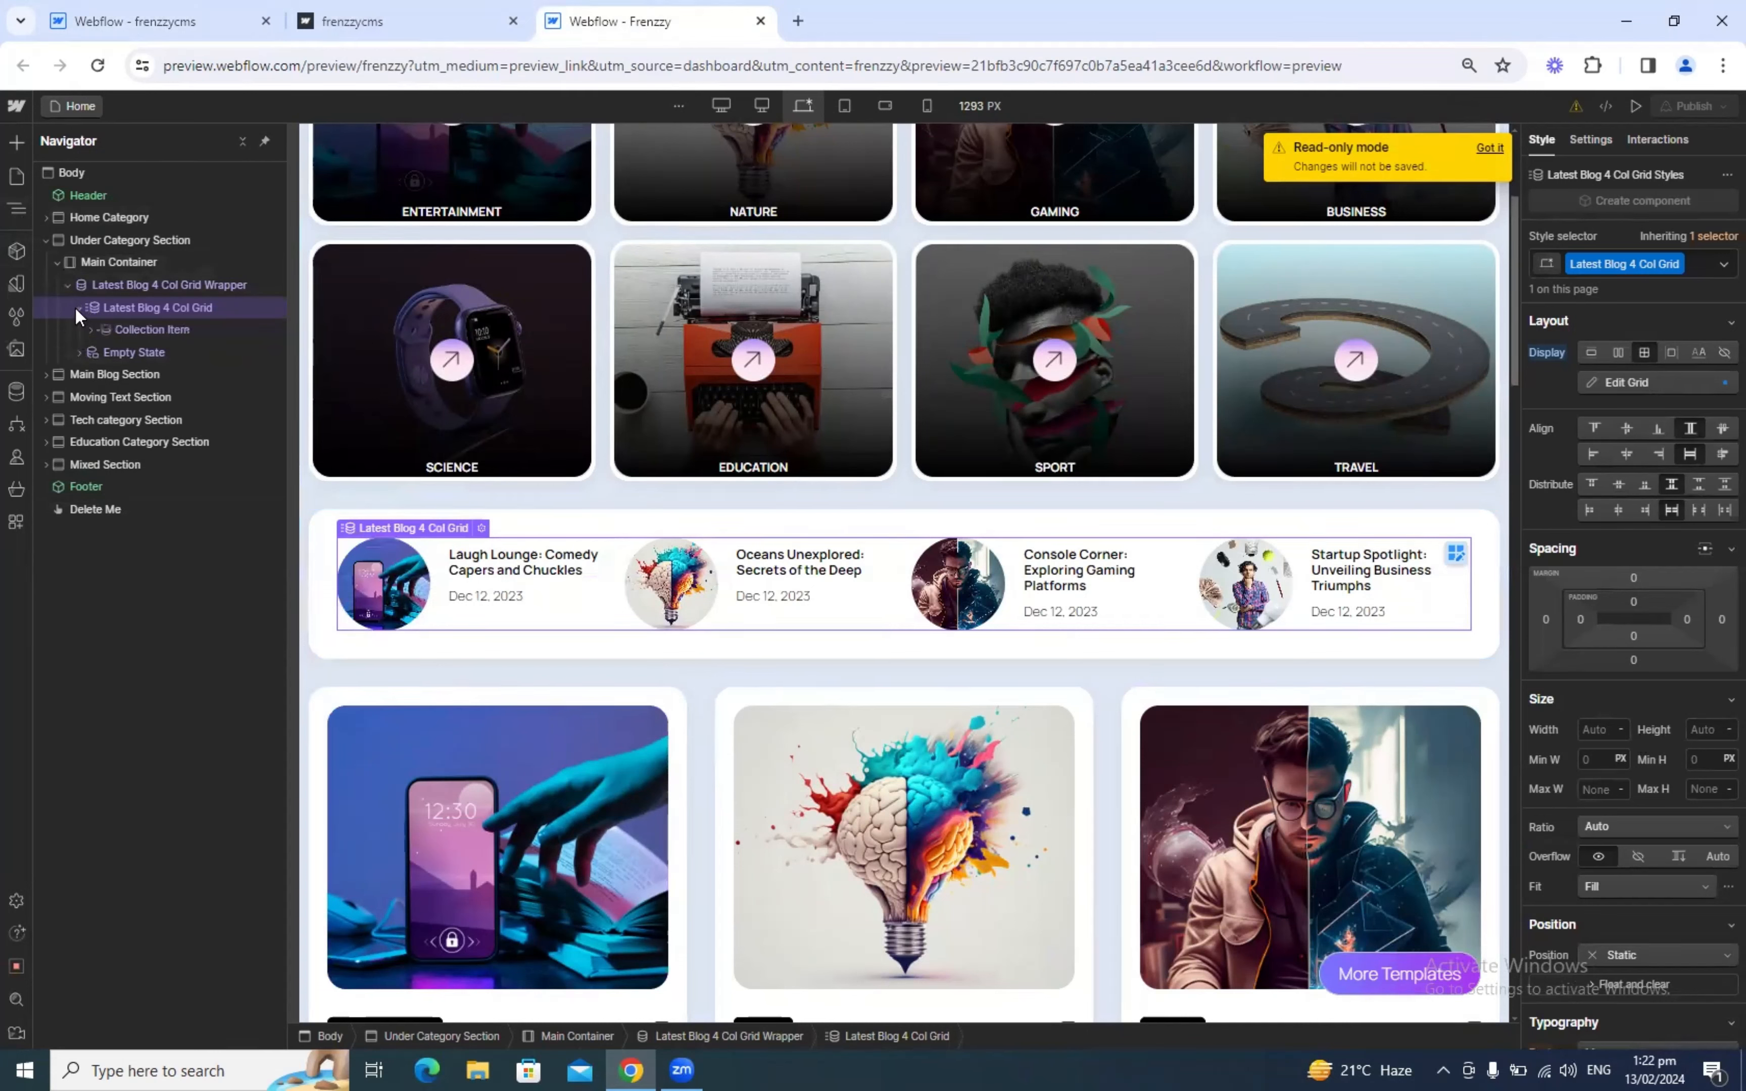
left_click(128, 328)
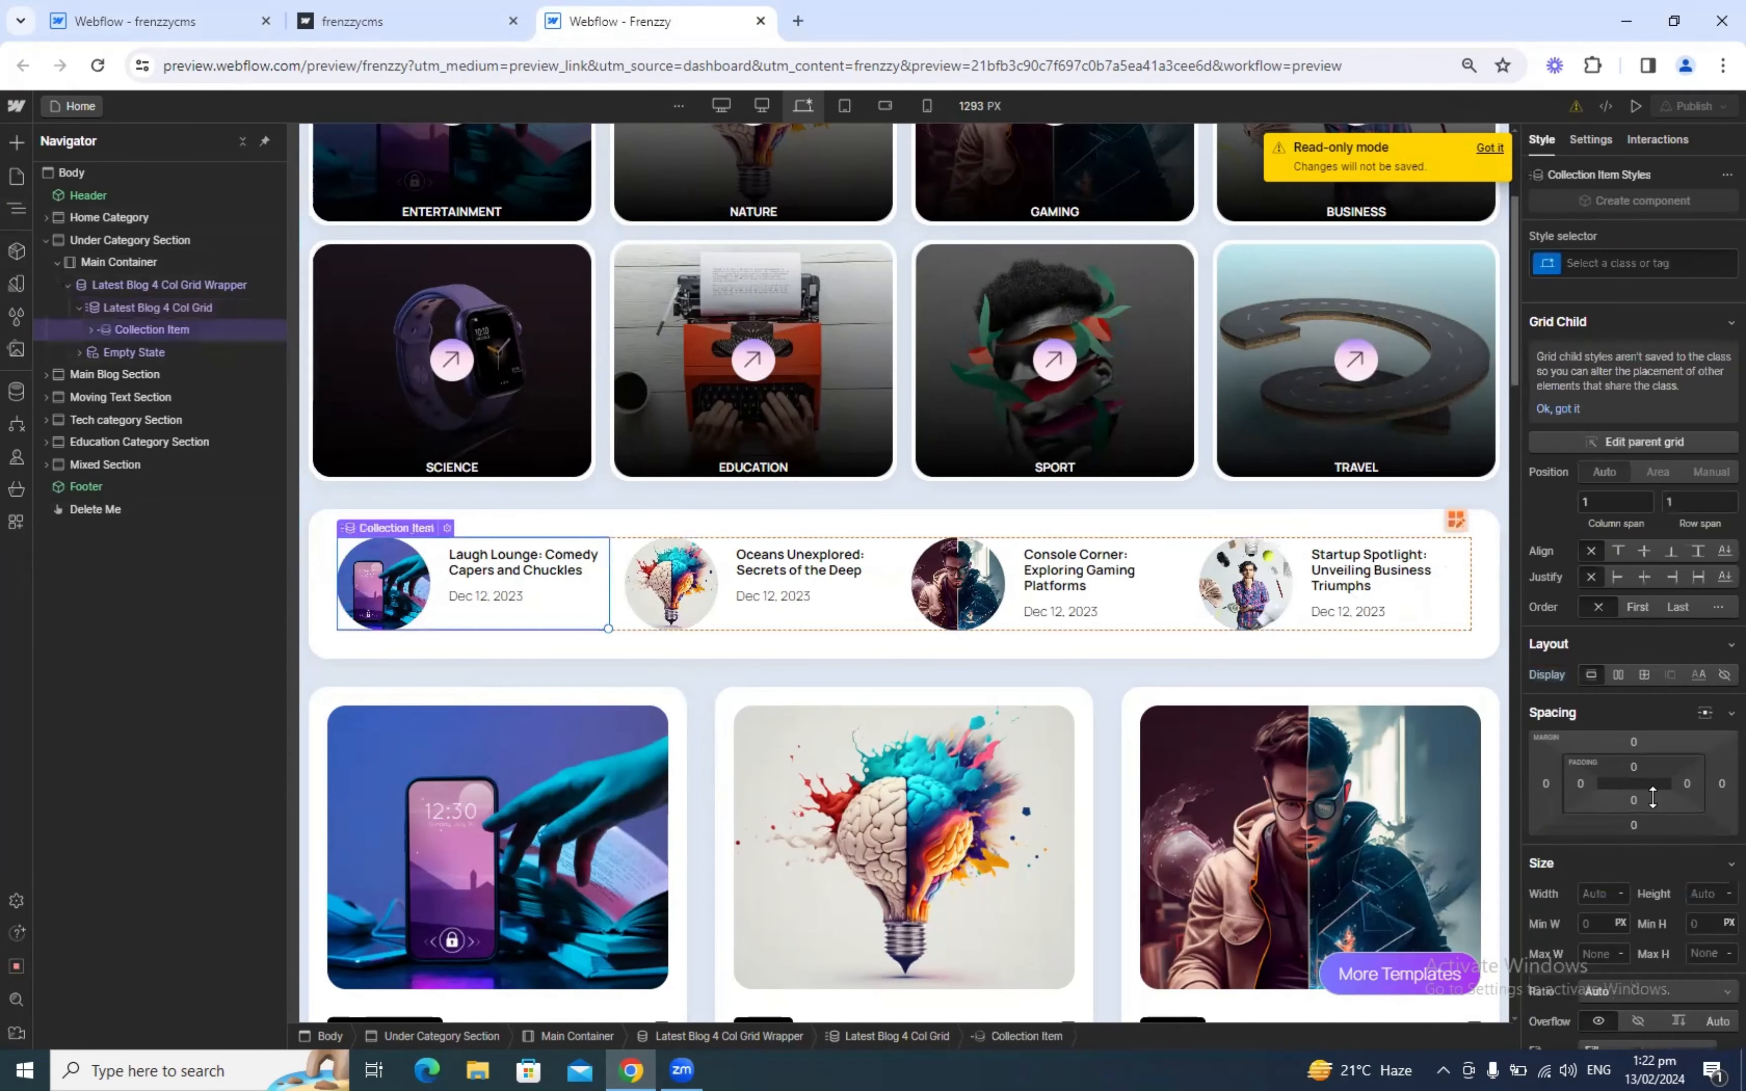
scroll(1686, 852, "down", 10)
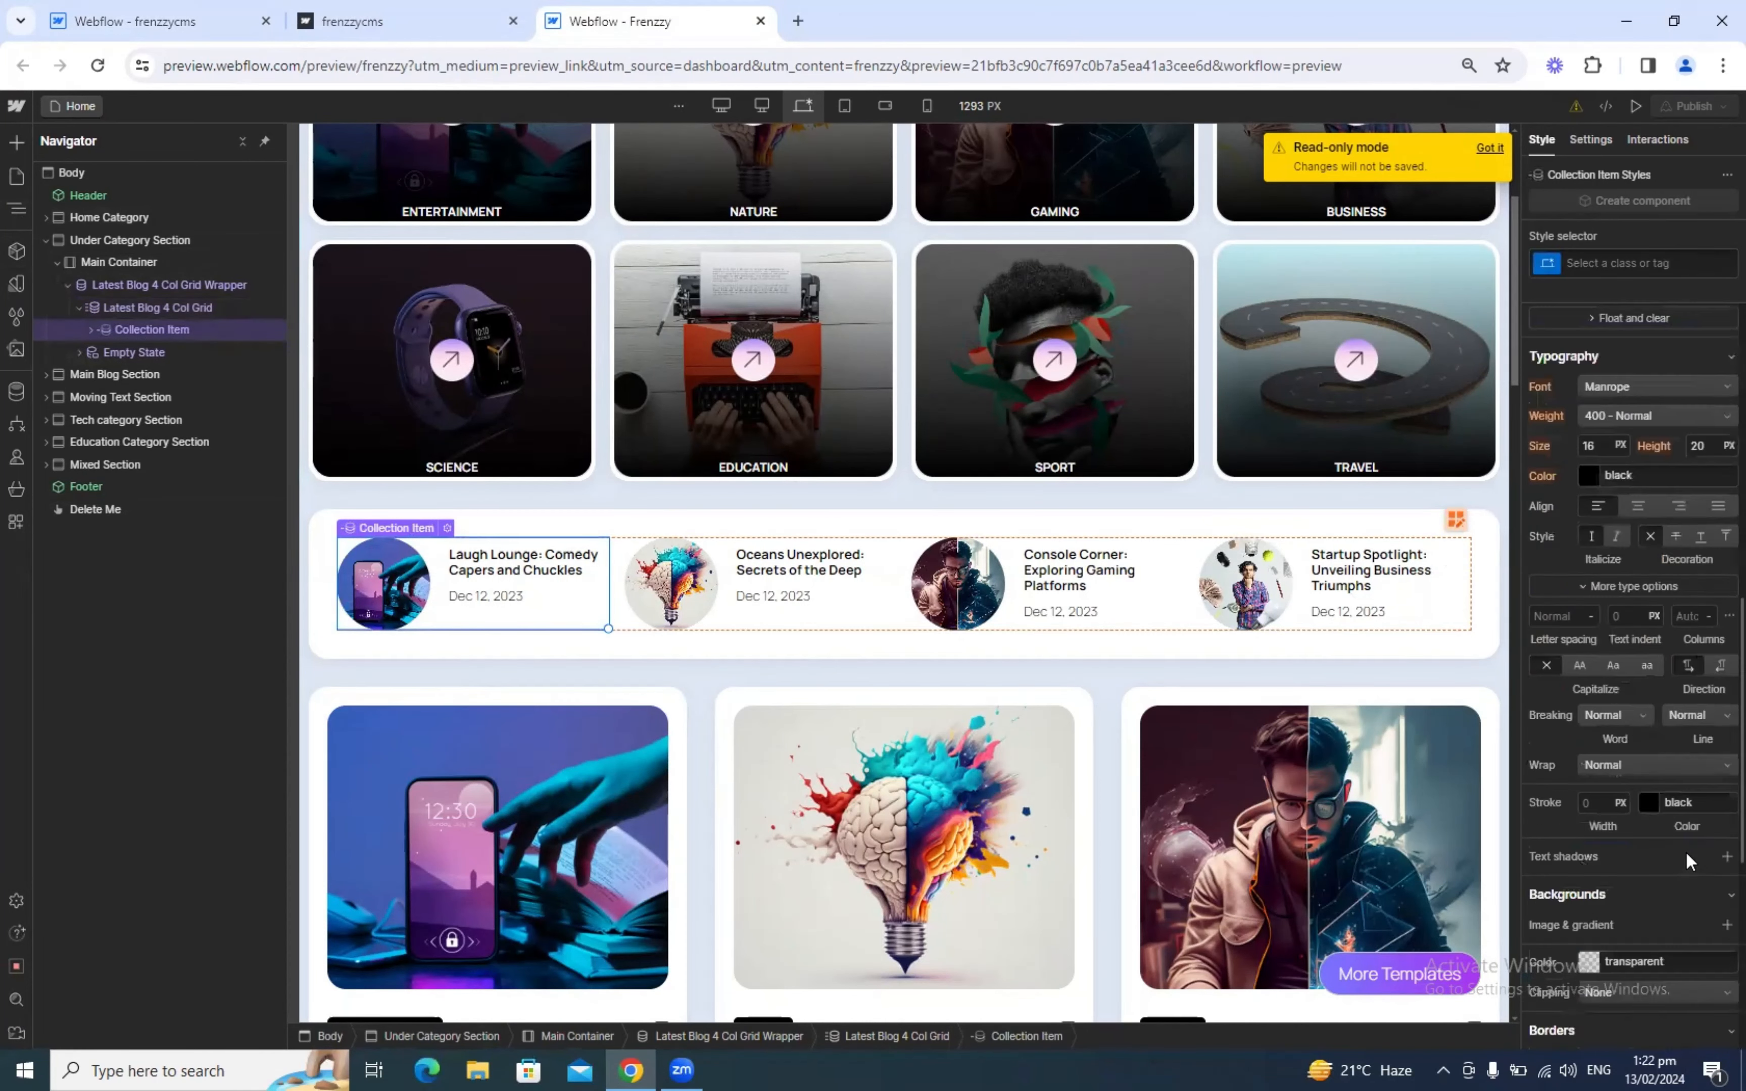
scroll(1686, 852, "down", 7)
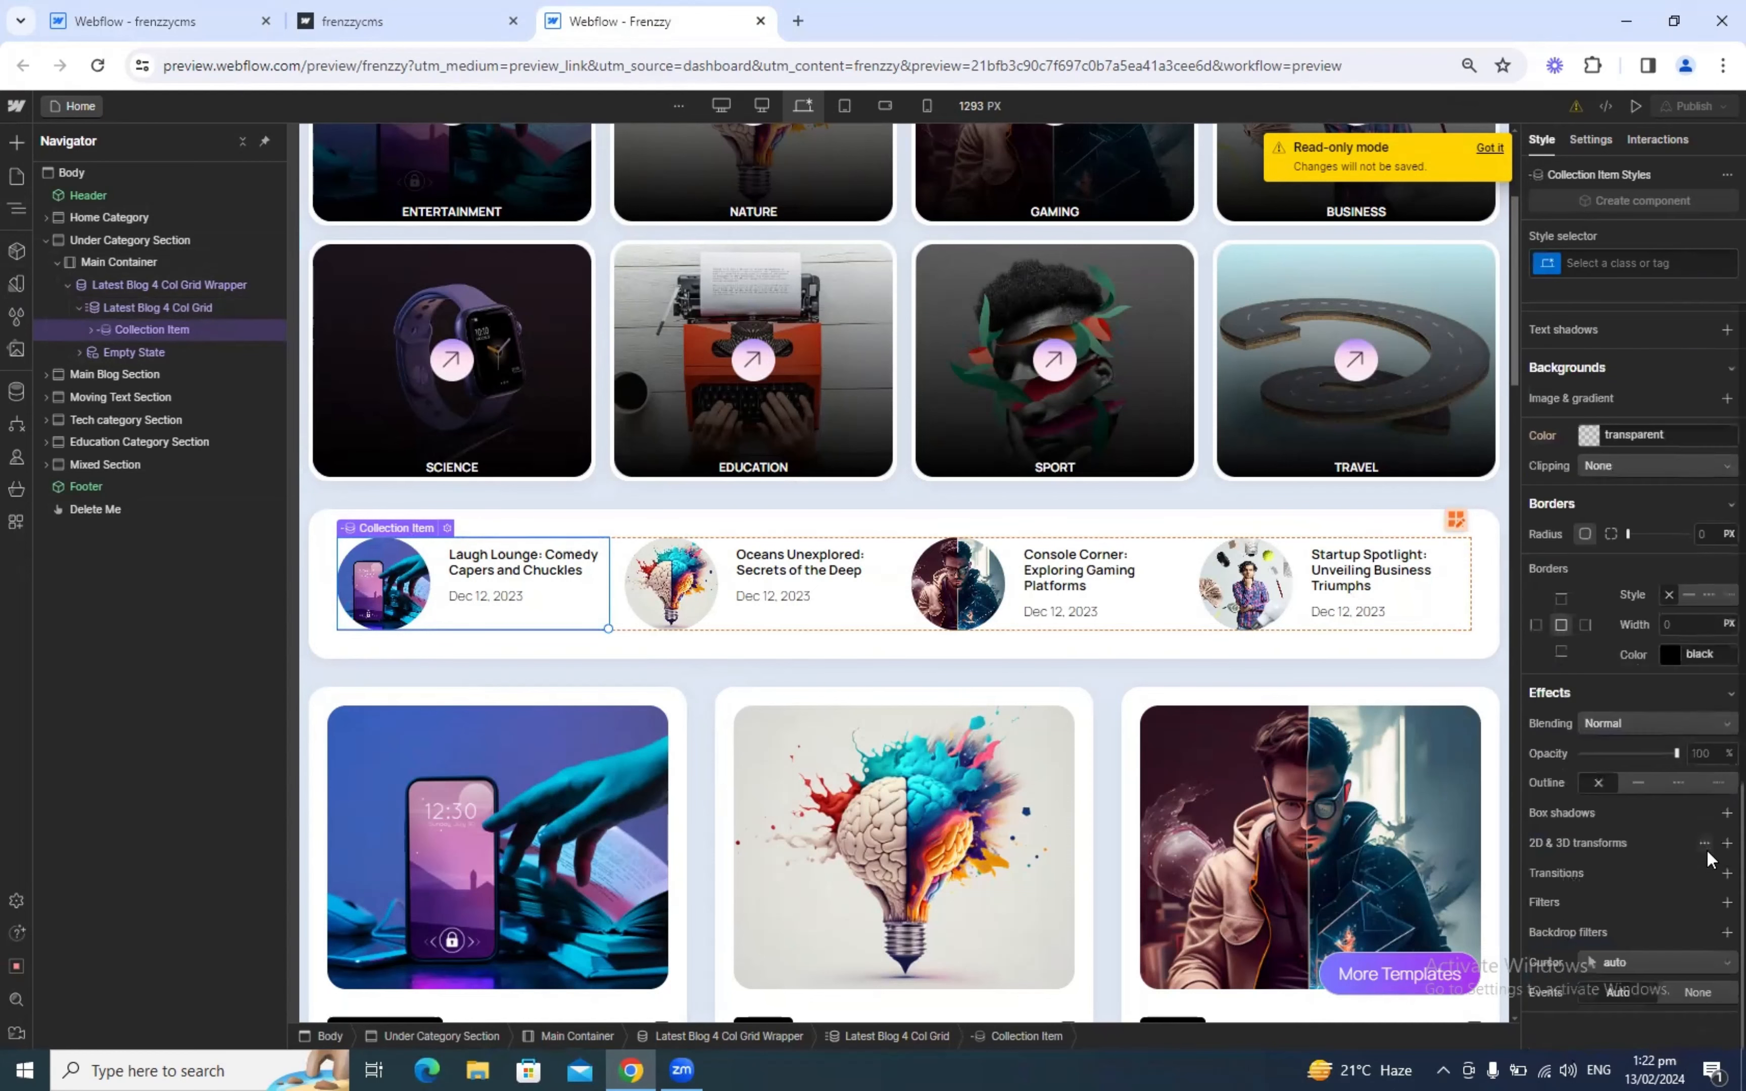
left_click(91, 328)
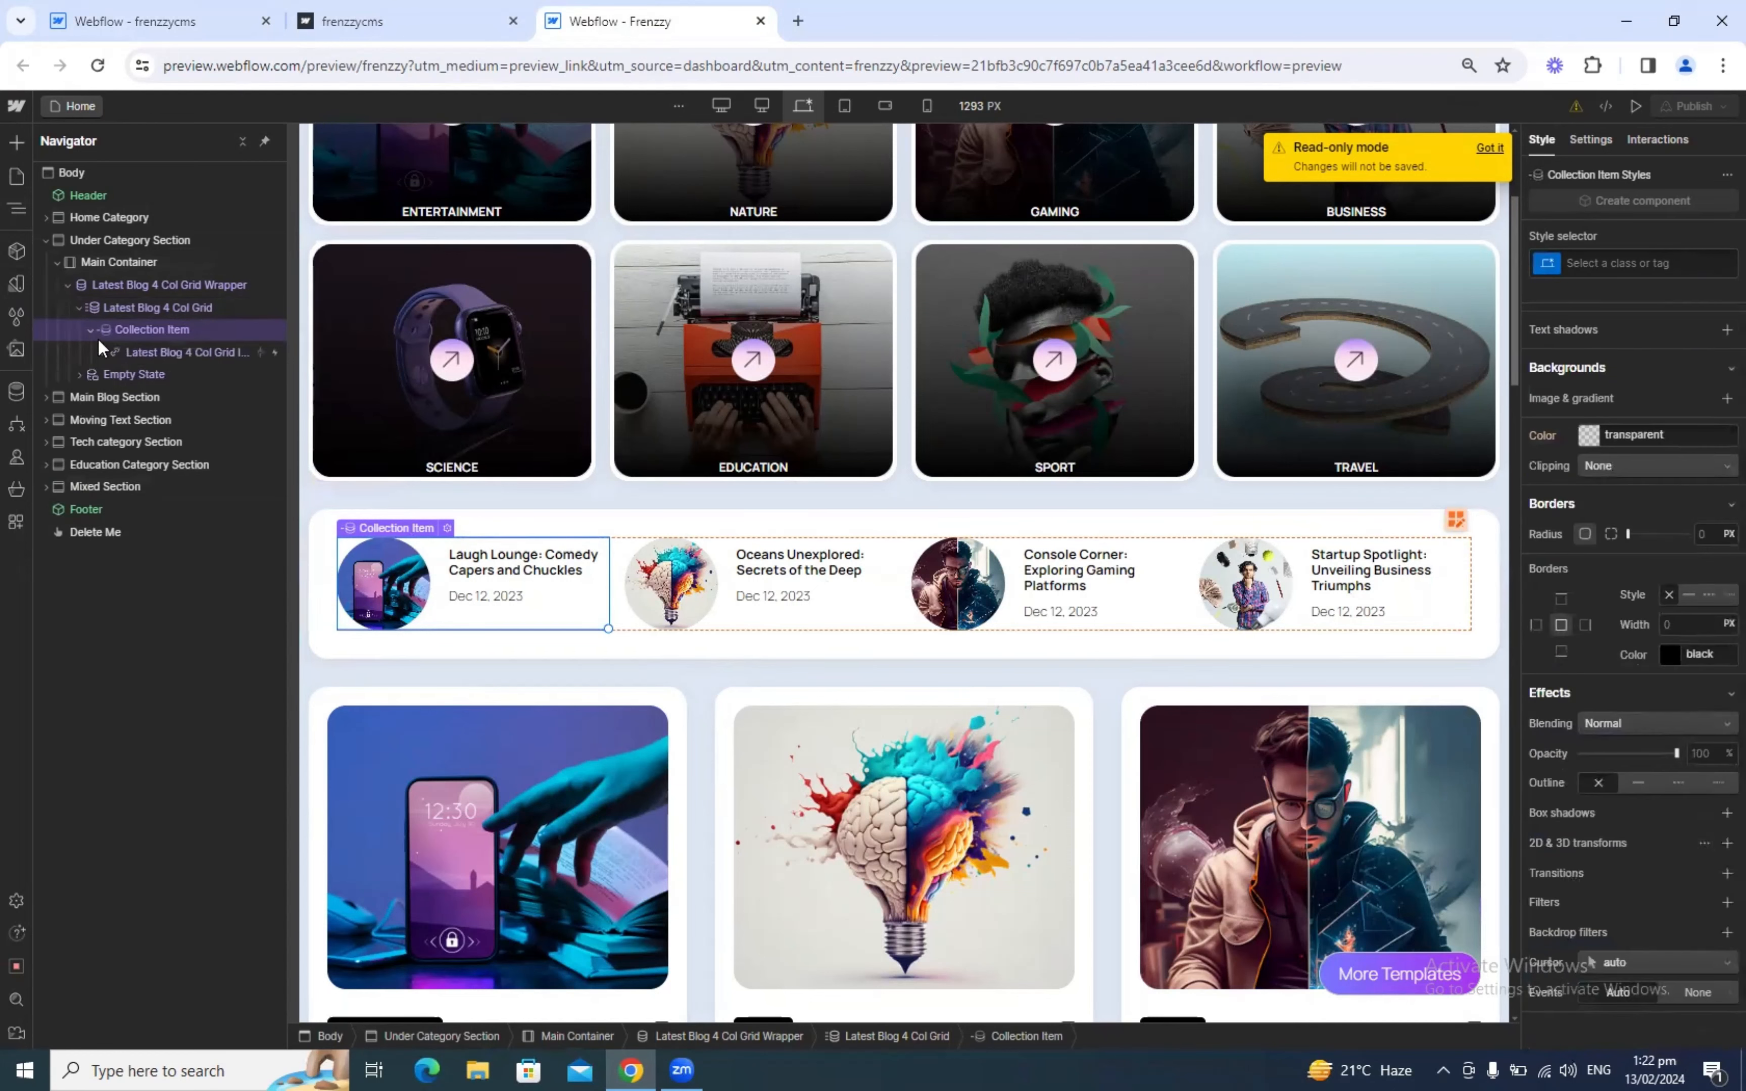
left_click(127, 360)
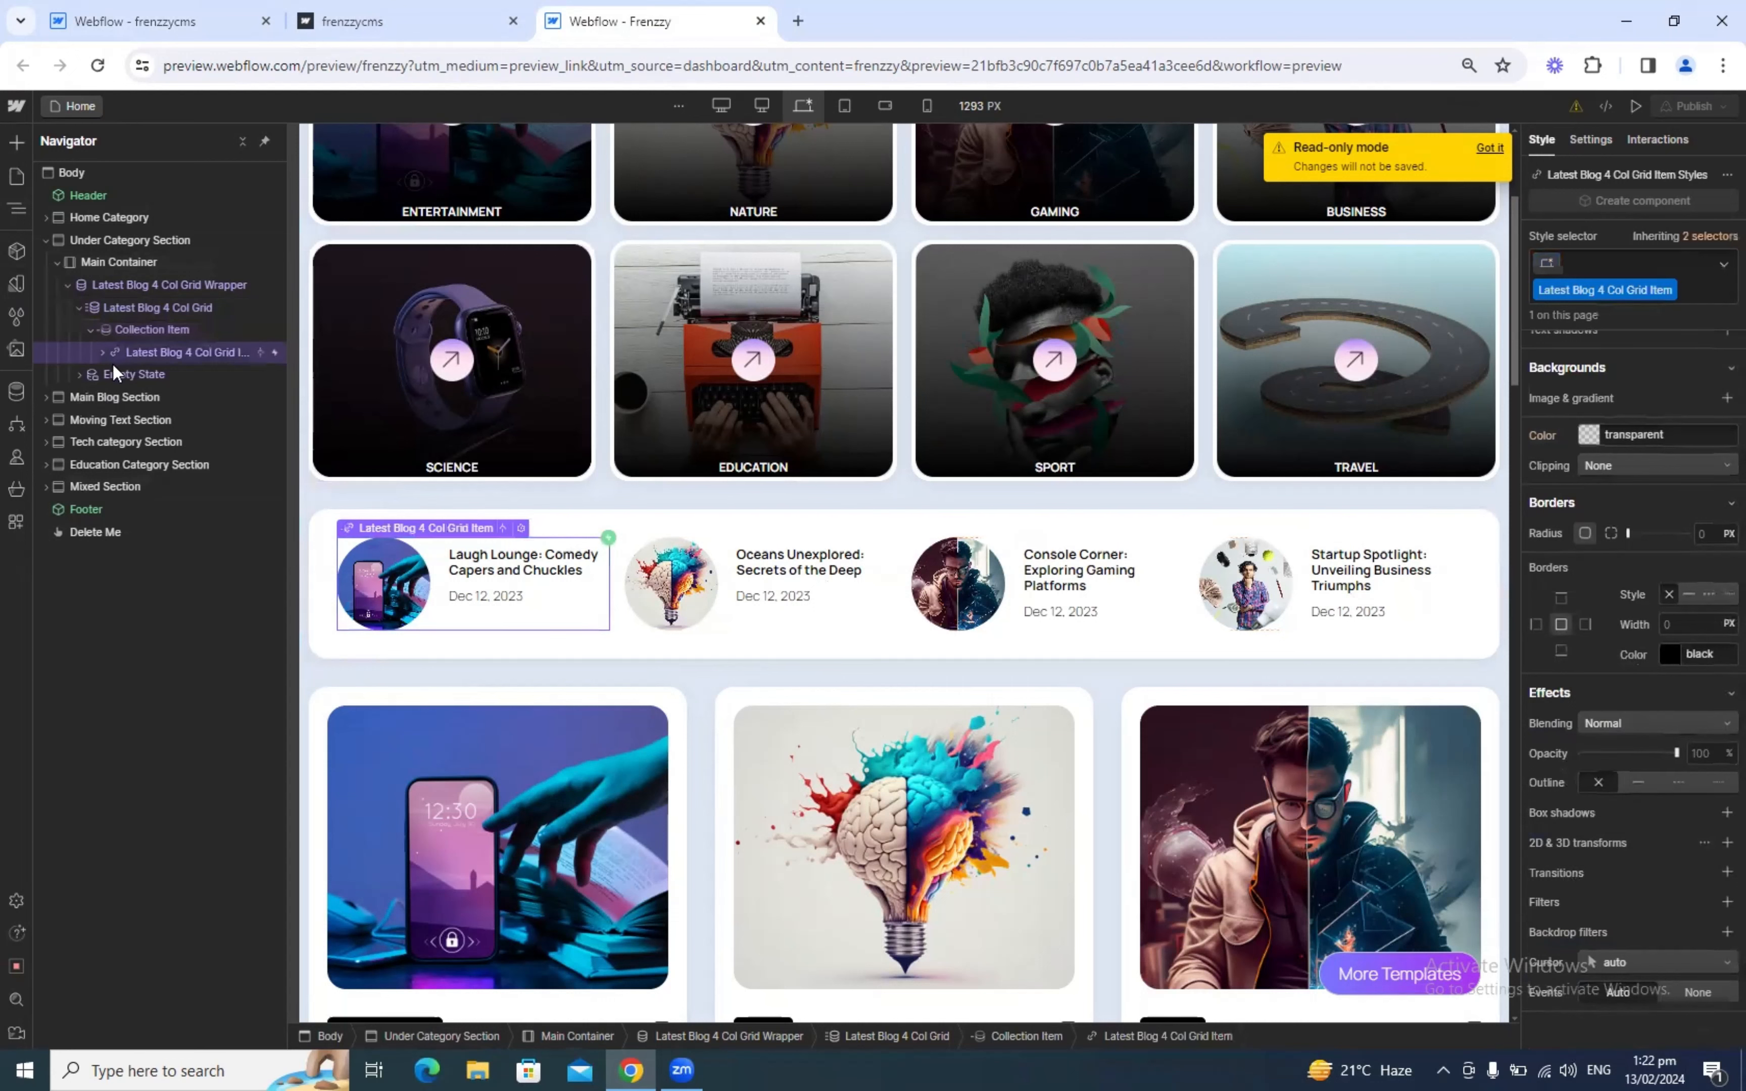
left_click(1615, 291)
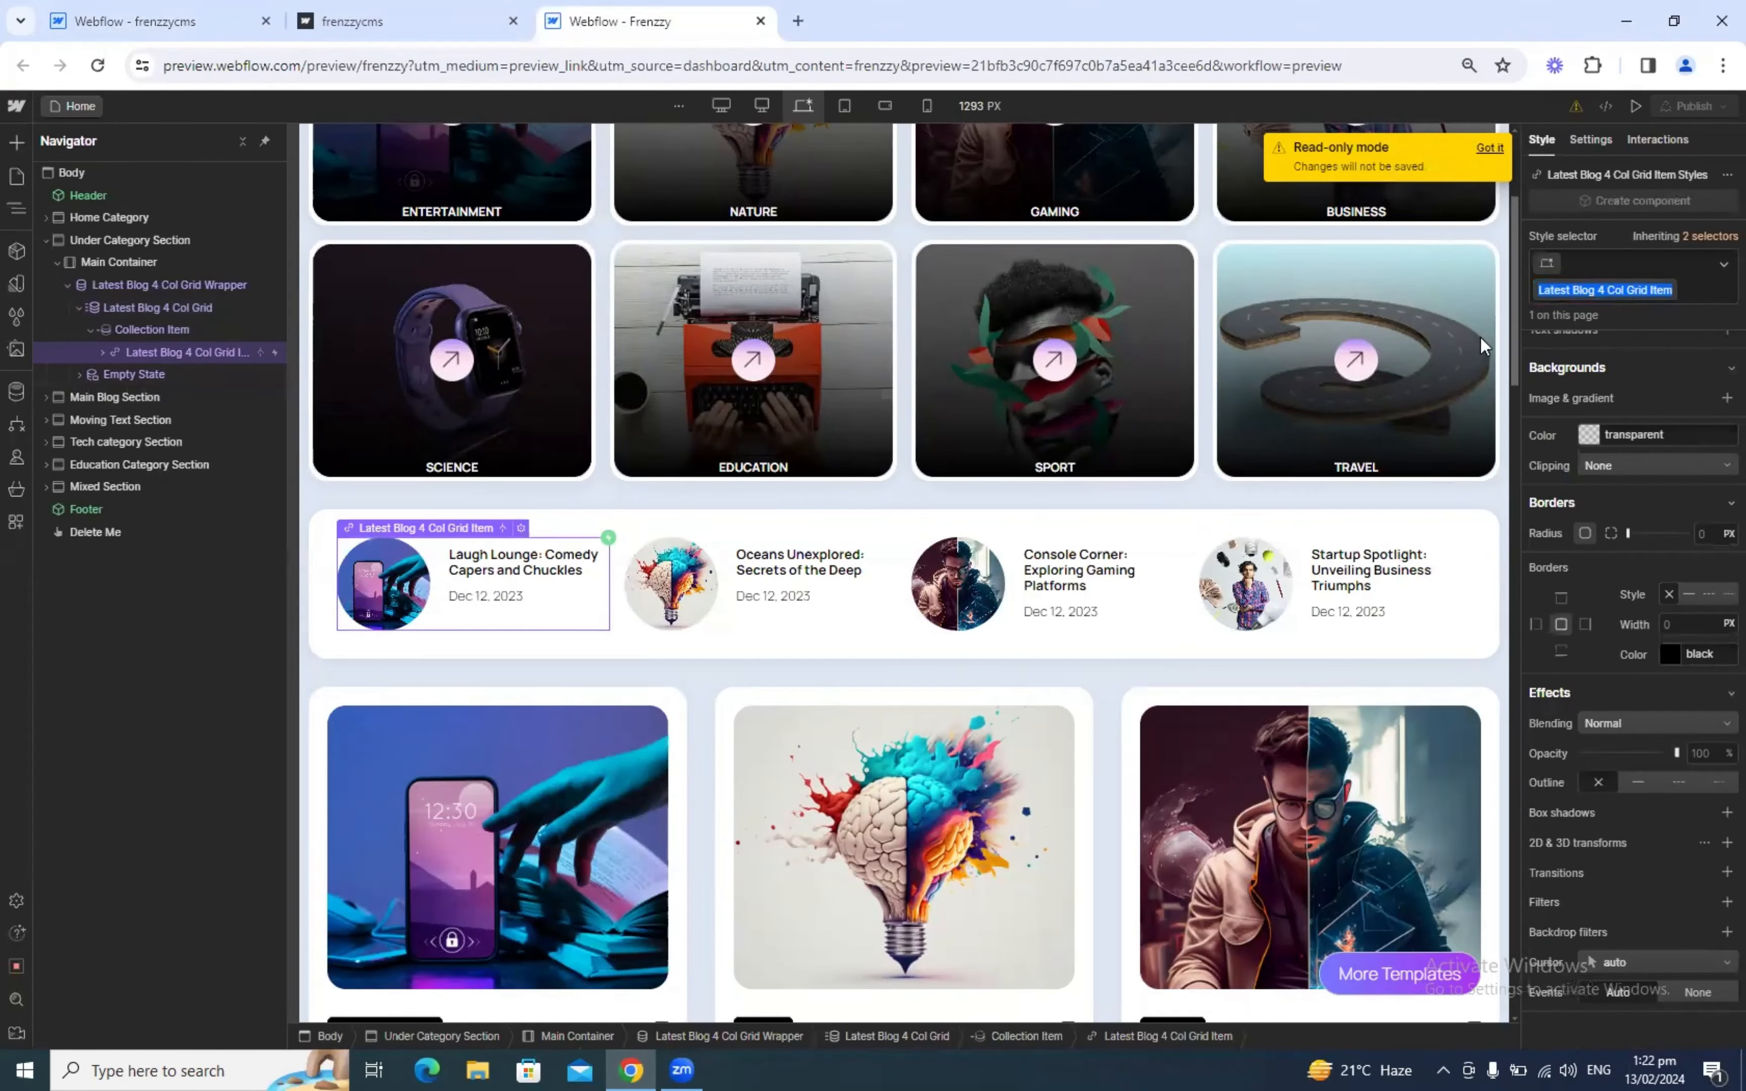
Step: Switch to the frenzzycms project, select the Collection Item inside Latest Blog 4 Col Grid and open the quick element search
left_click(406, 6)
key("ctrl+Tab")
left_click(408, 9)
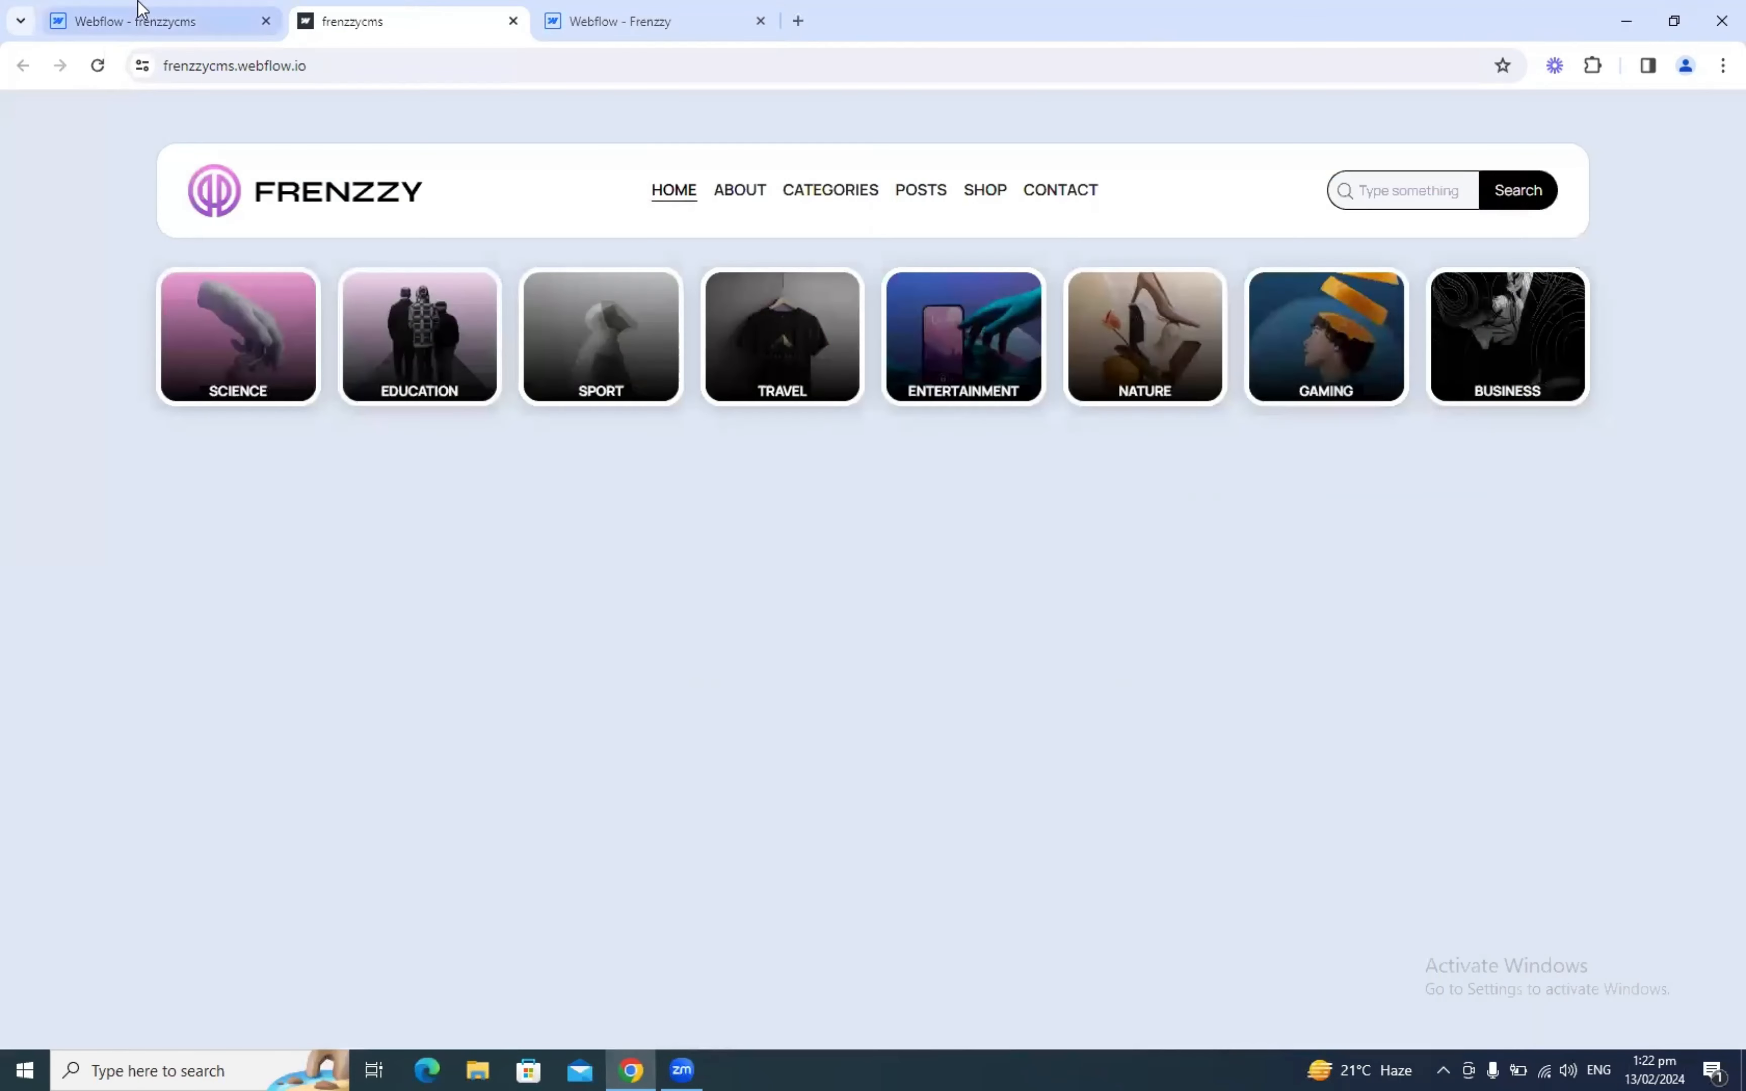
left_click(140, 14)
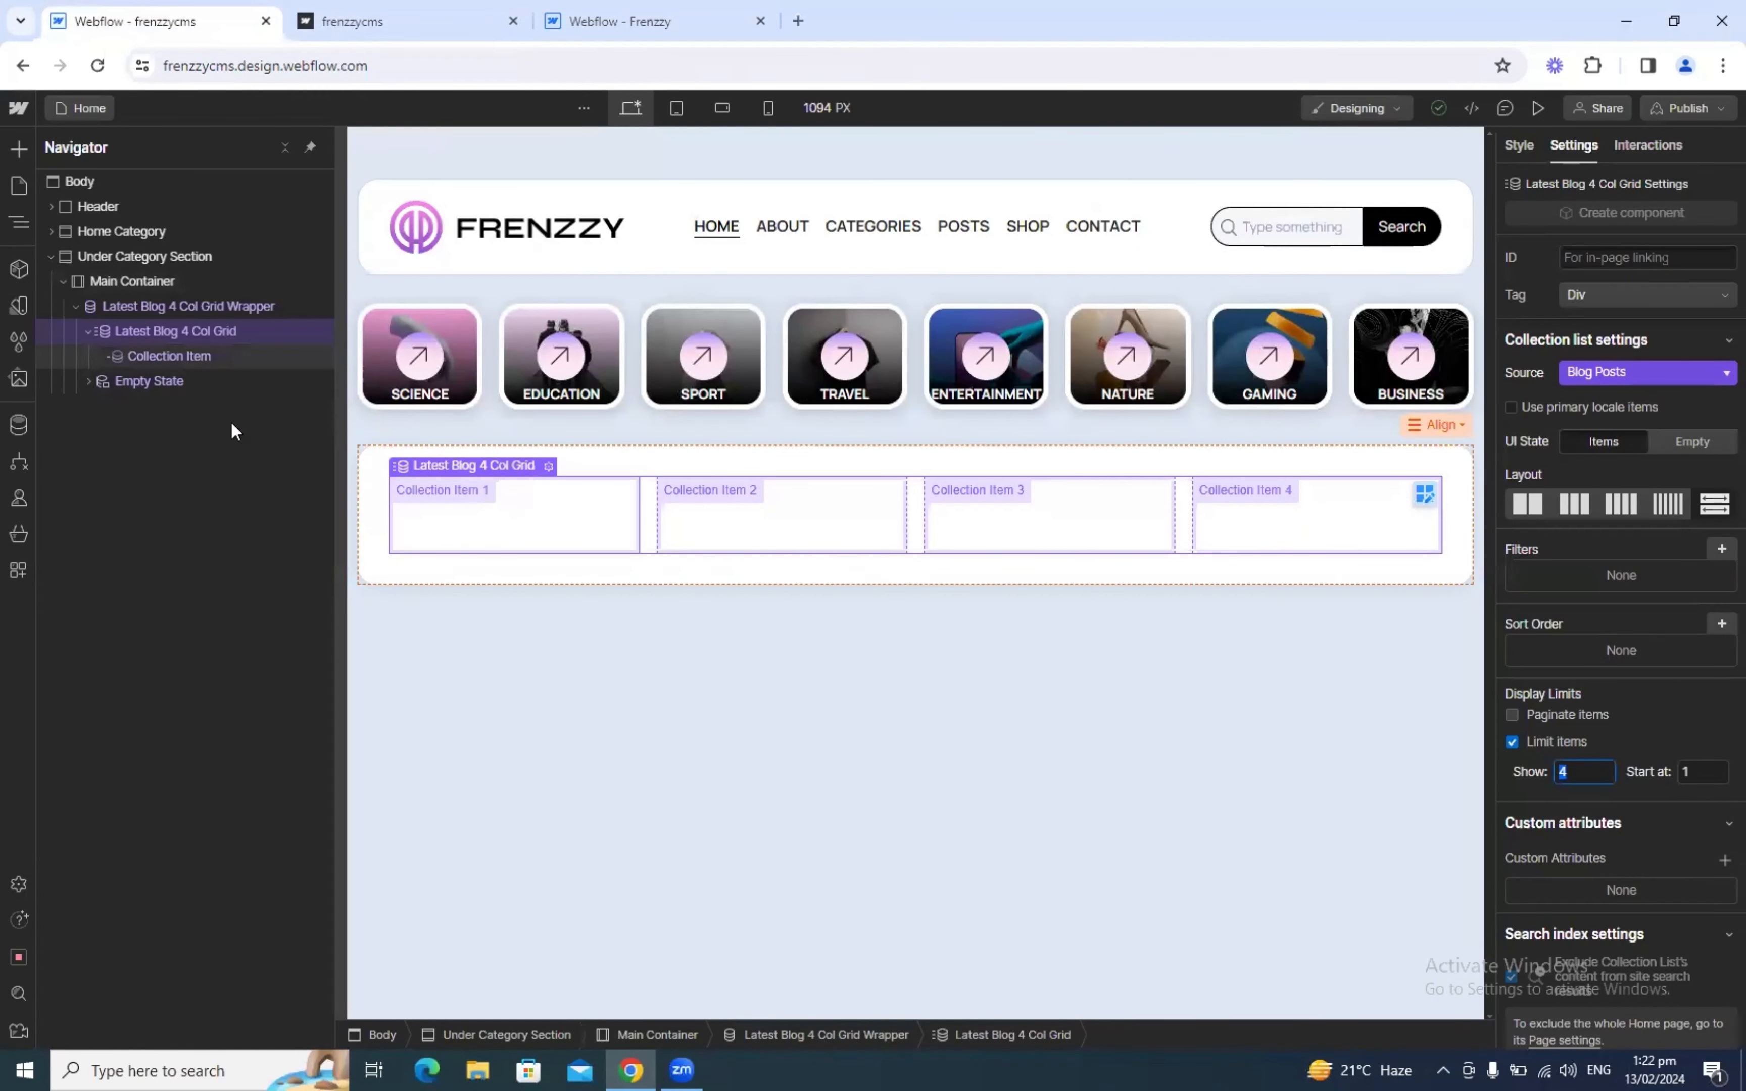
left_click(126, 356)
key("ctrl+k")
type("di")
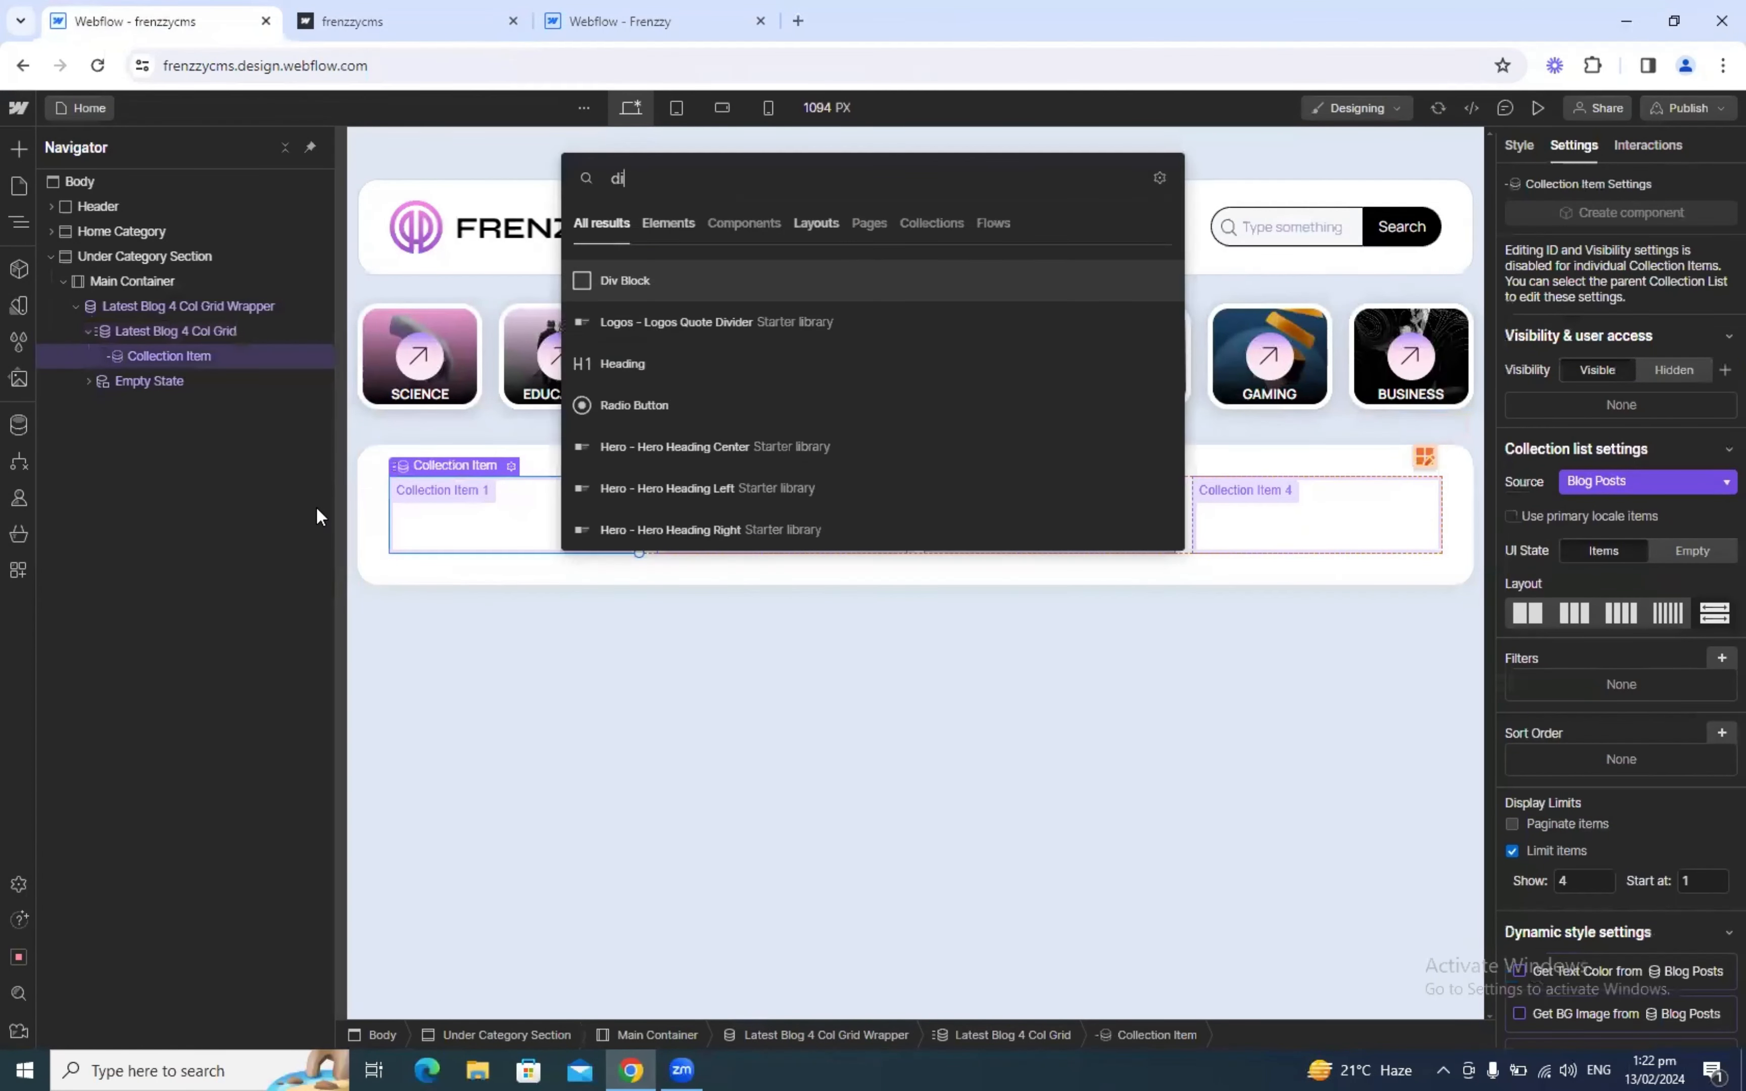
type("v")
key("BackSpace")
key("BackSpace")
key("BackSpace")
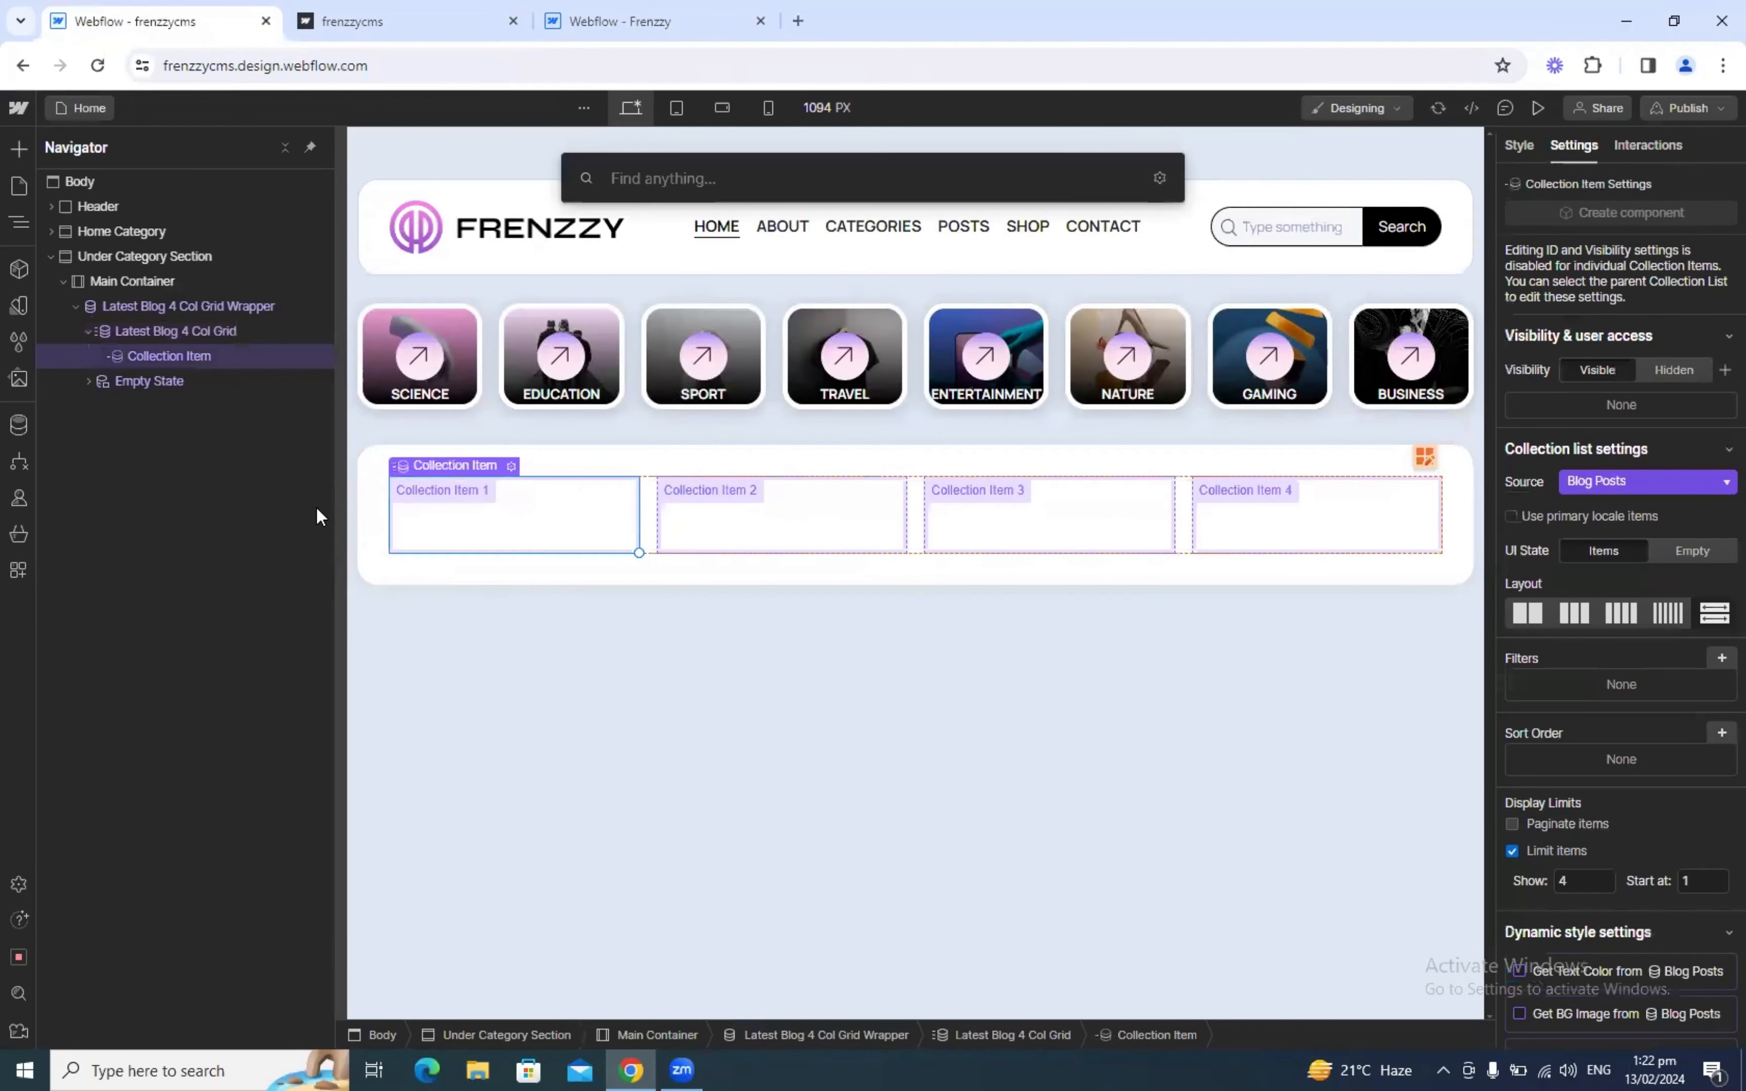
Step: Add a Link Block inside the Collection Item and give it the new class Latest Blog 4 Col Grid Item
type("link")
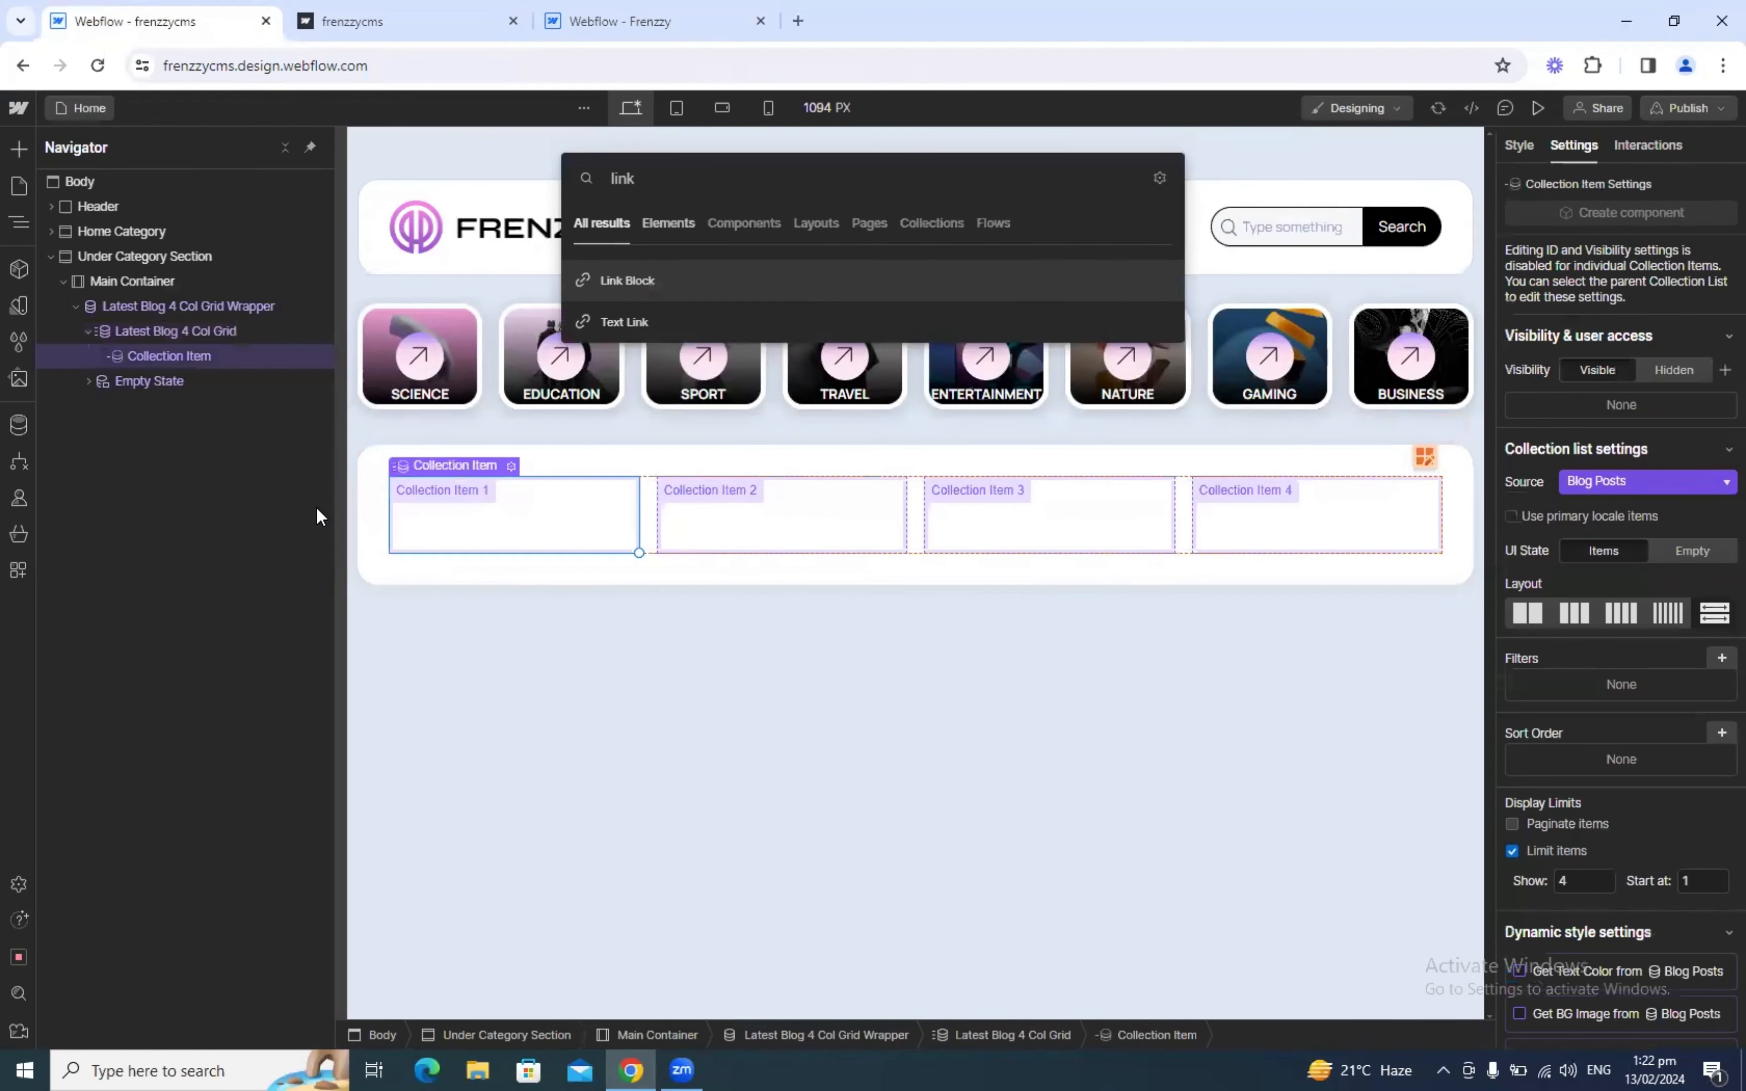
key("Return")
key("ctrl+Return")
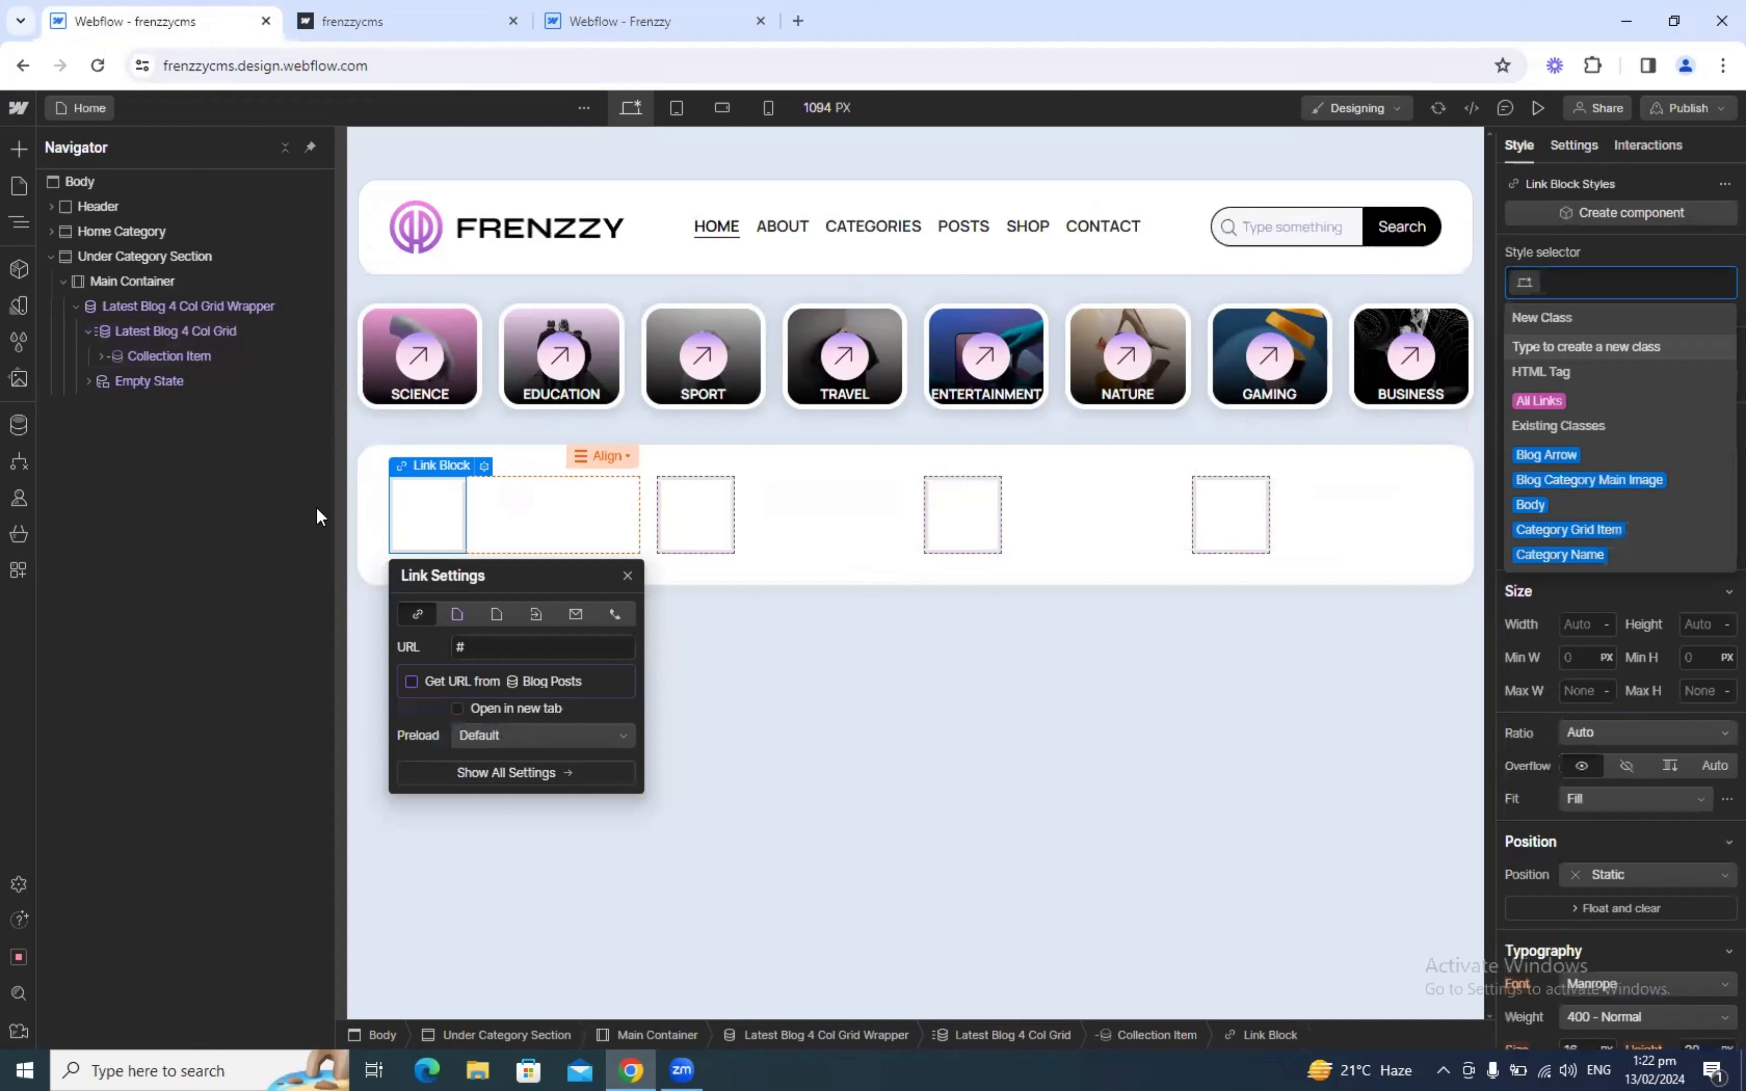
type("Latest Blog 4 Col Grid Item")
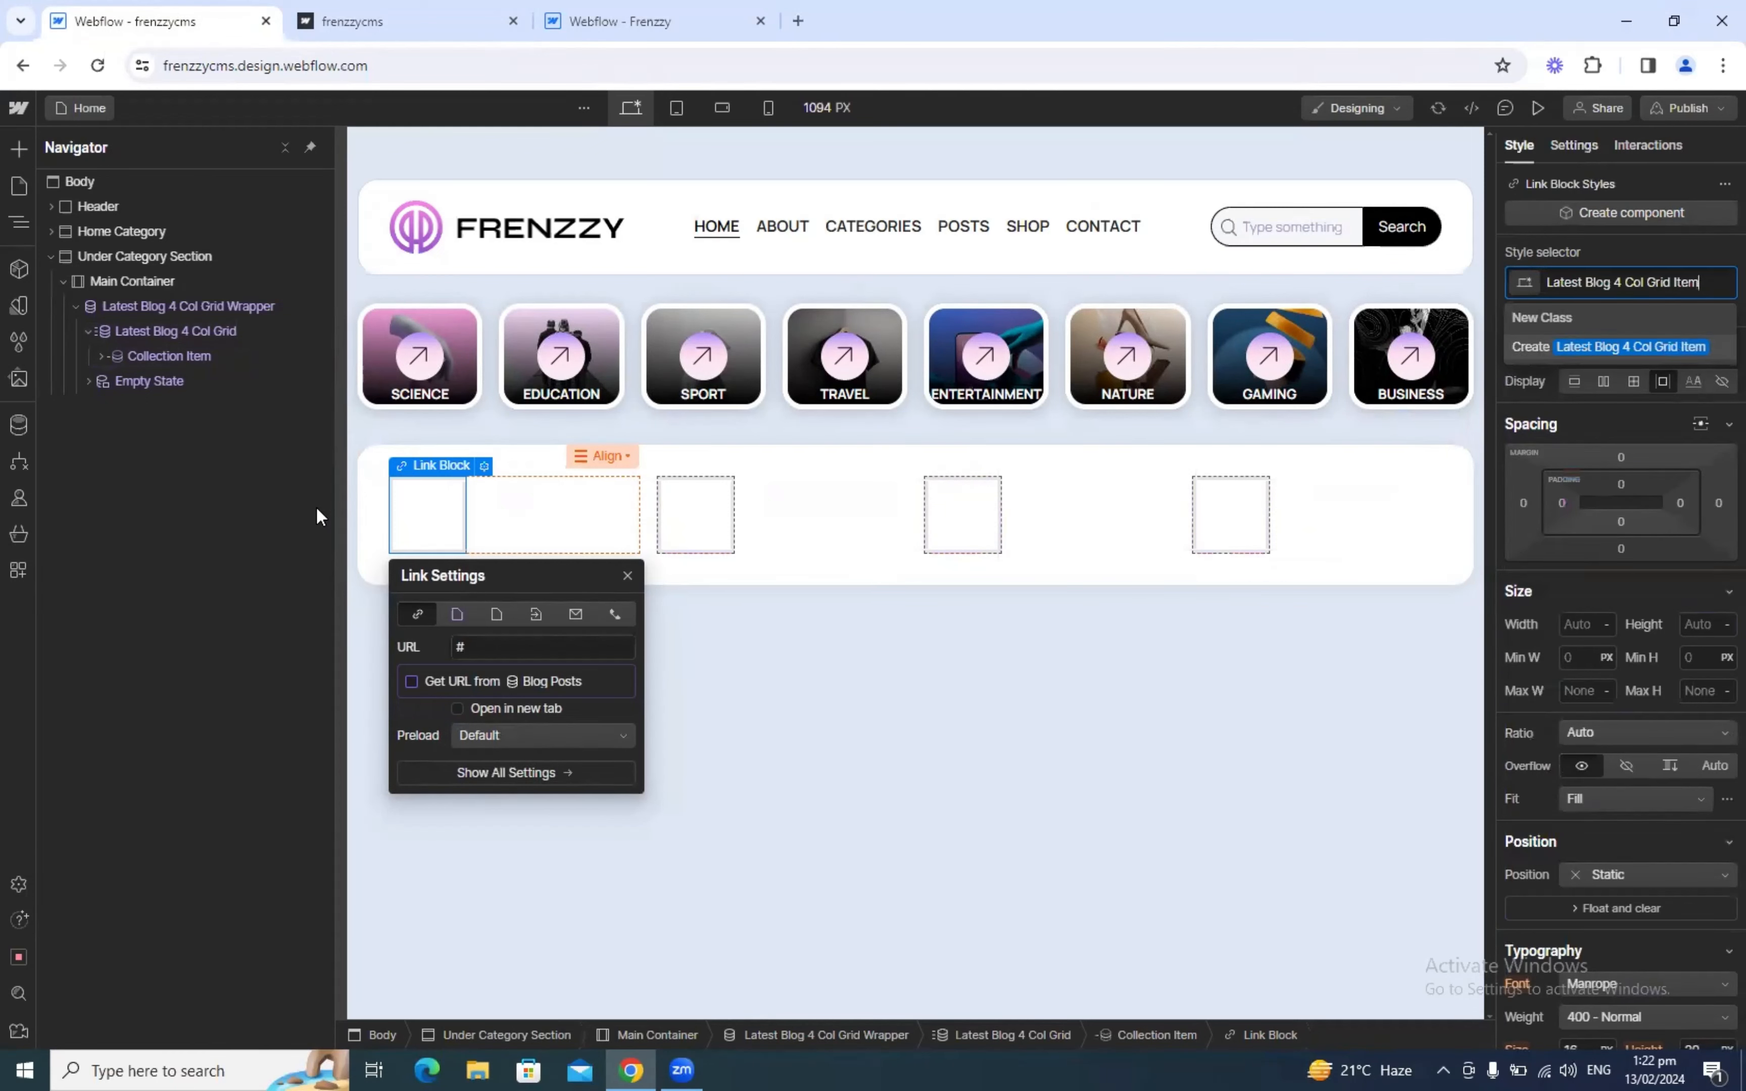
key("Return")
Step: In the Frenzzy reference project, examine the Latest Blog 4 Col Grid Item's styles, child elements and interactions
left_click(621, 21)
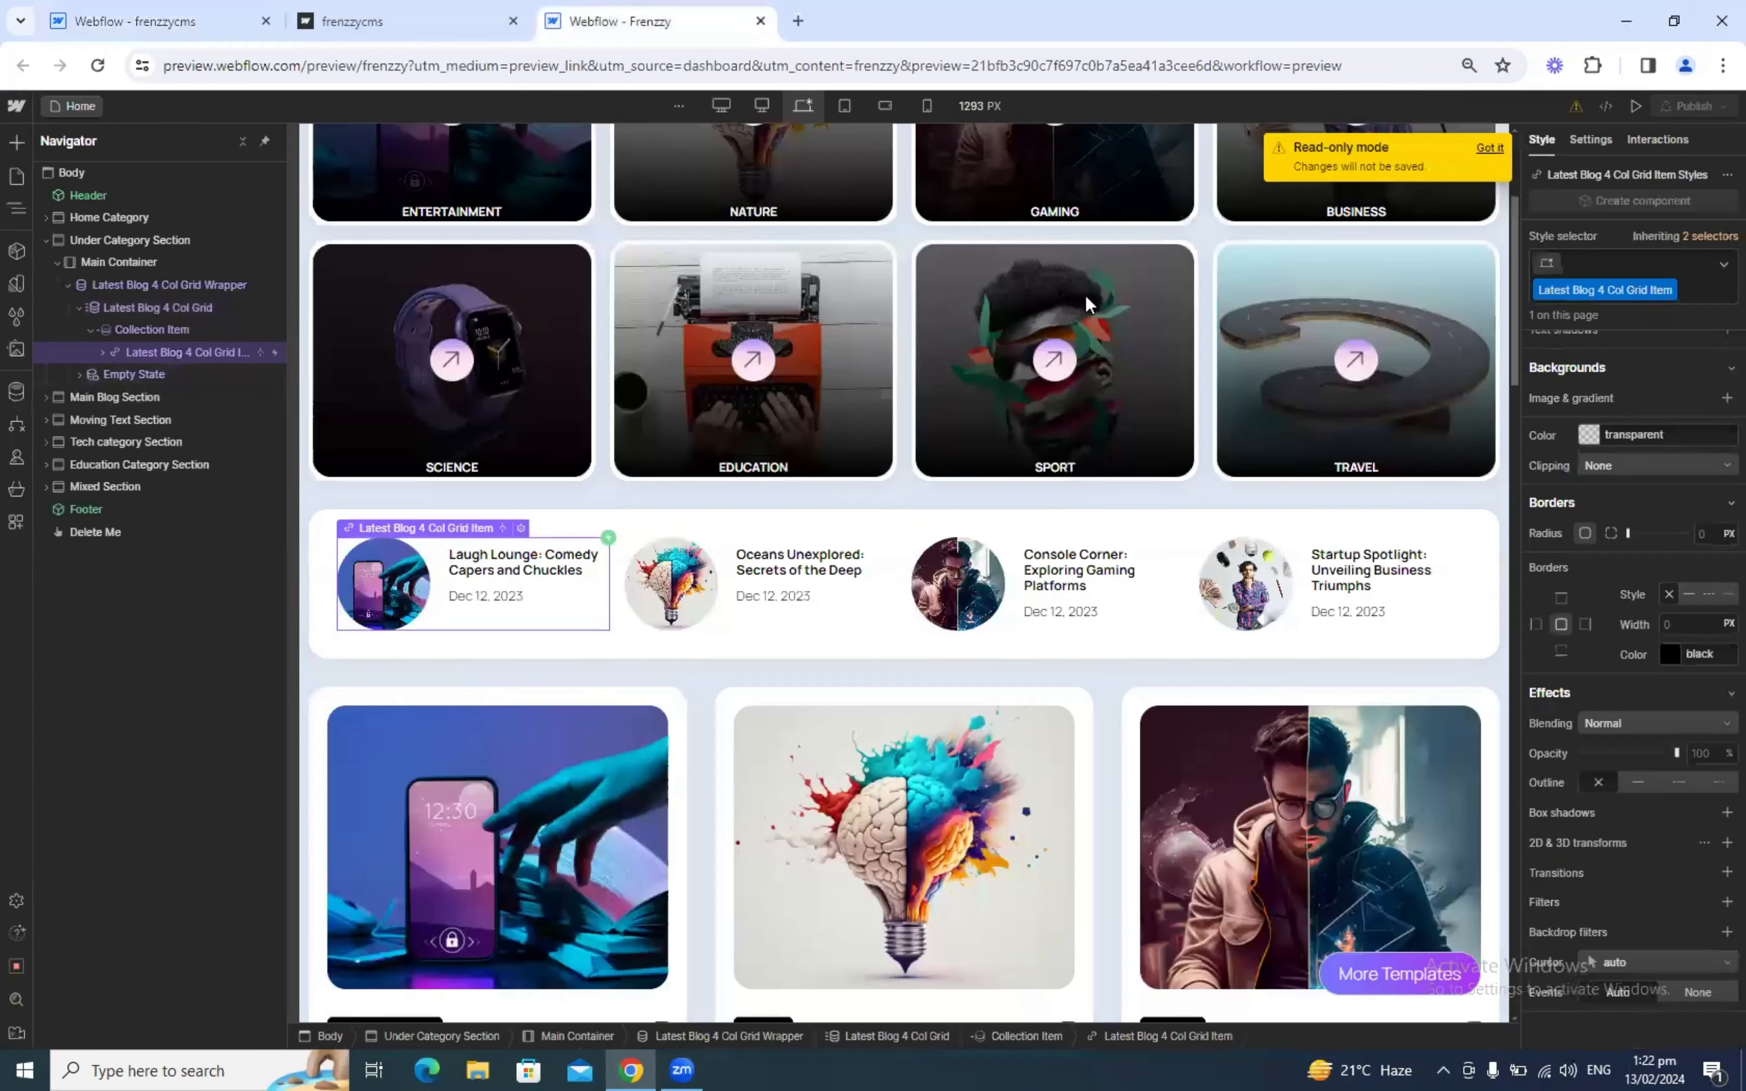
scroll(1598, 534, "up", 10)
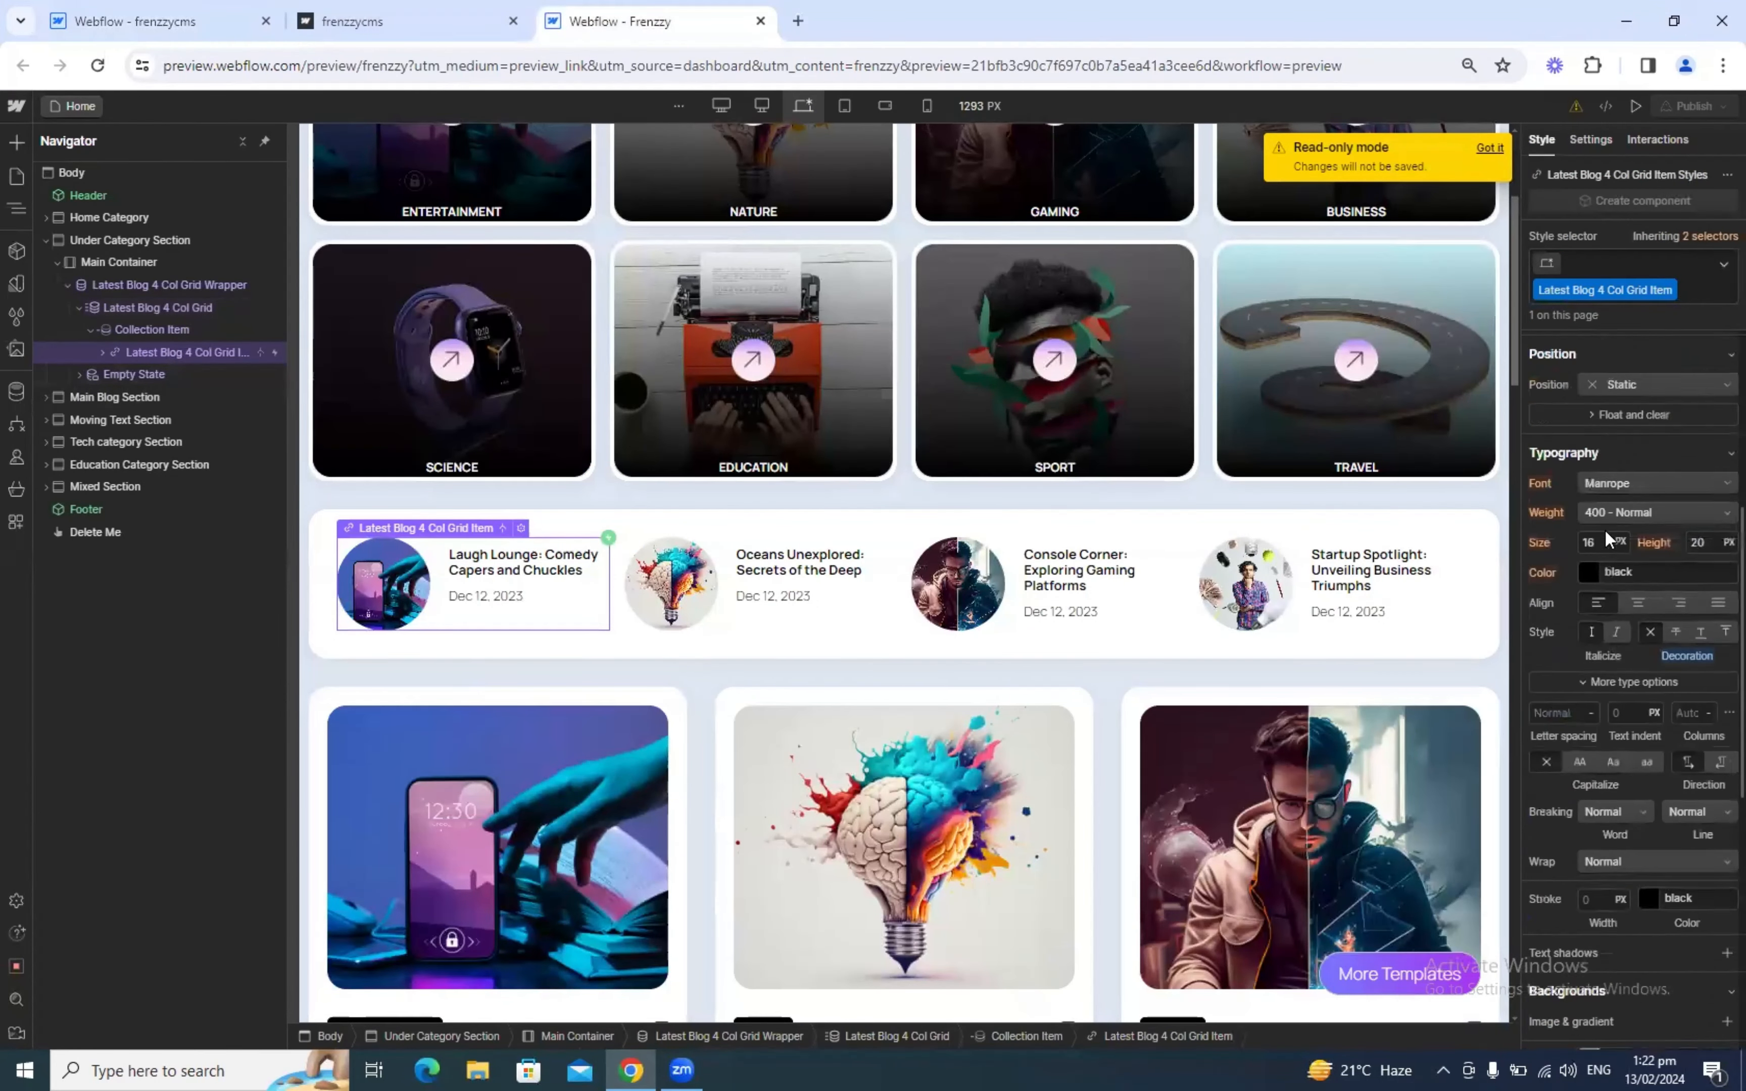
scroll(1606, 538, "down", 10)
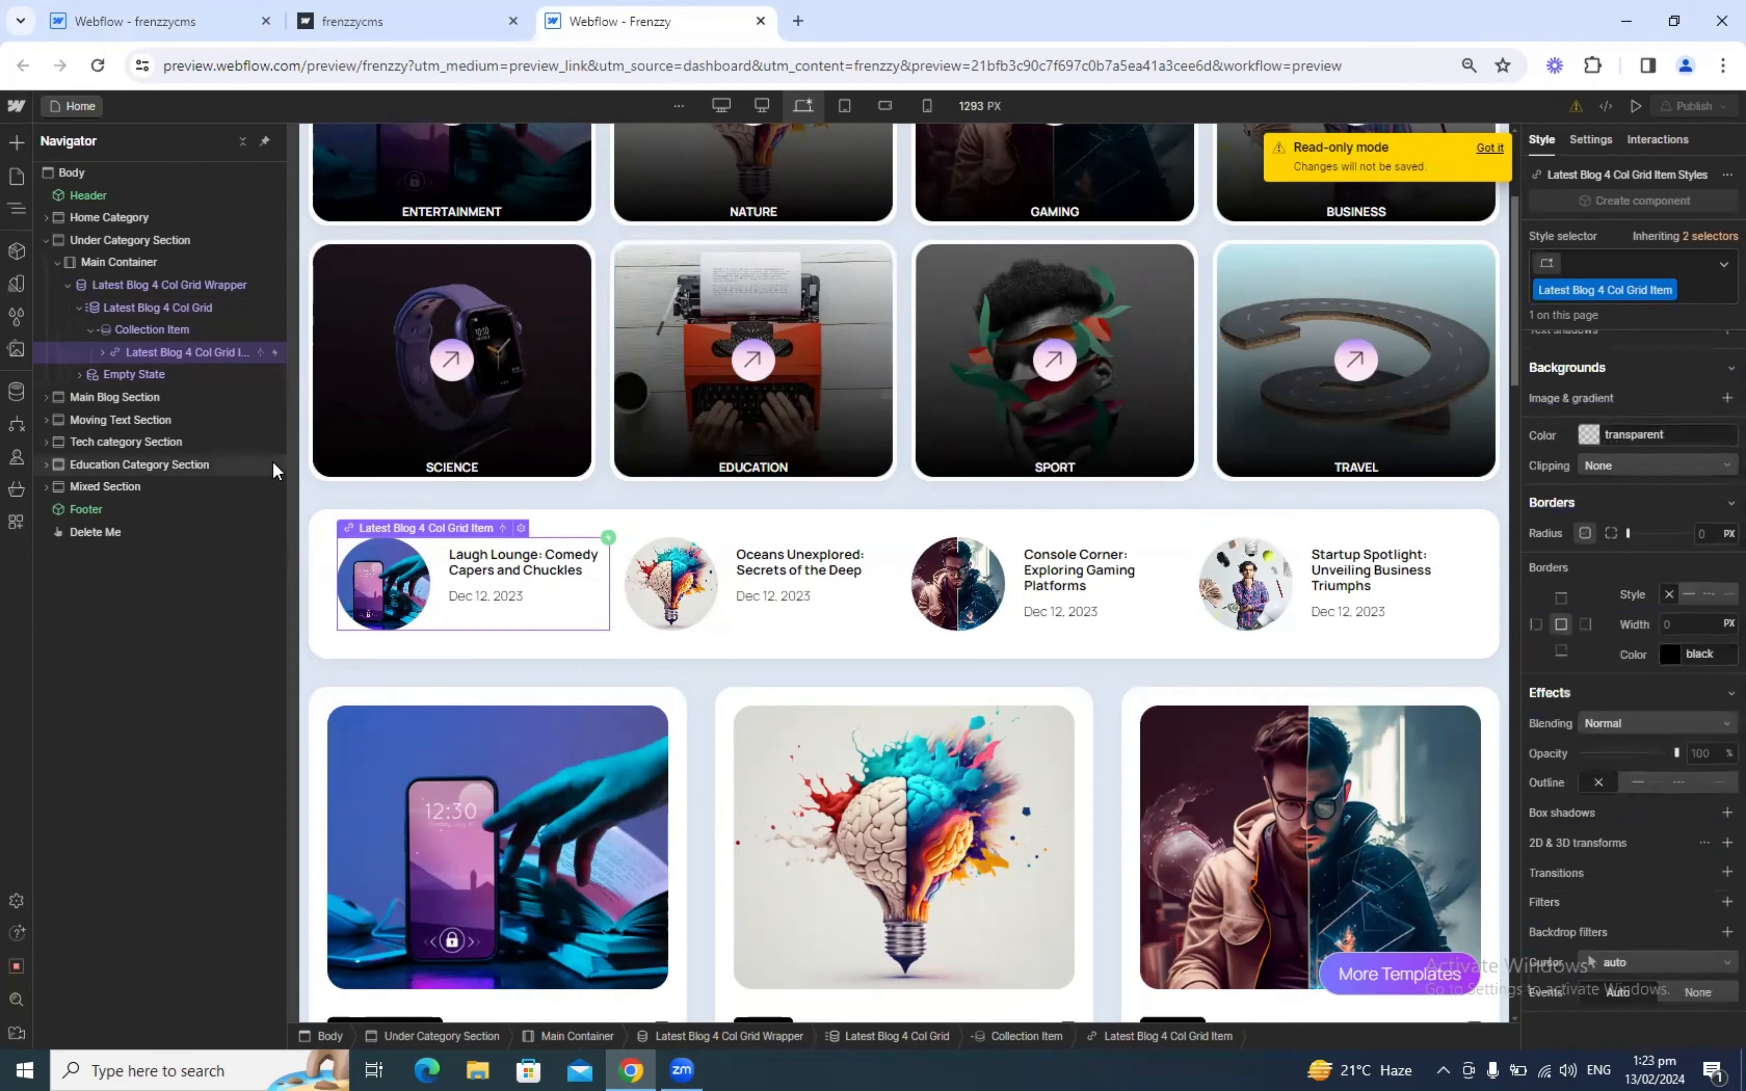
left_click(101, 353)
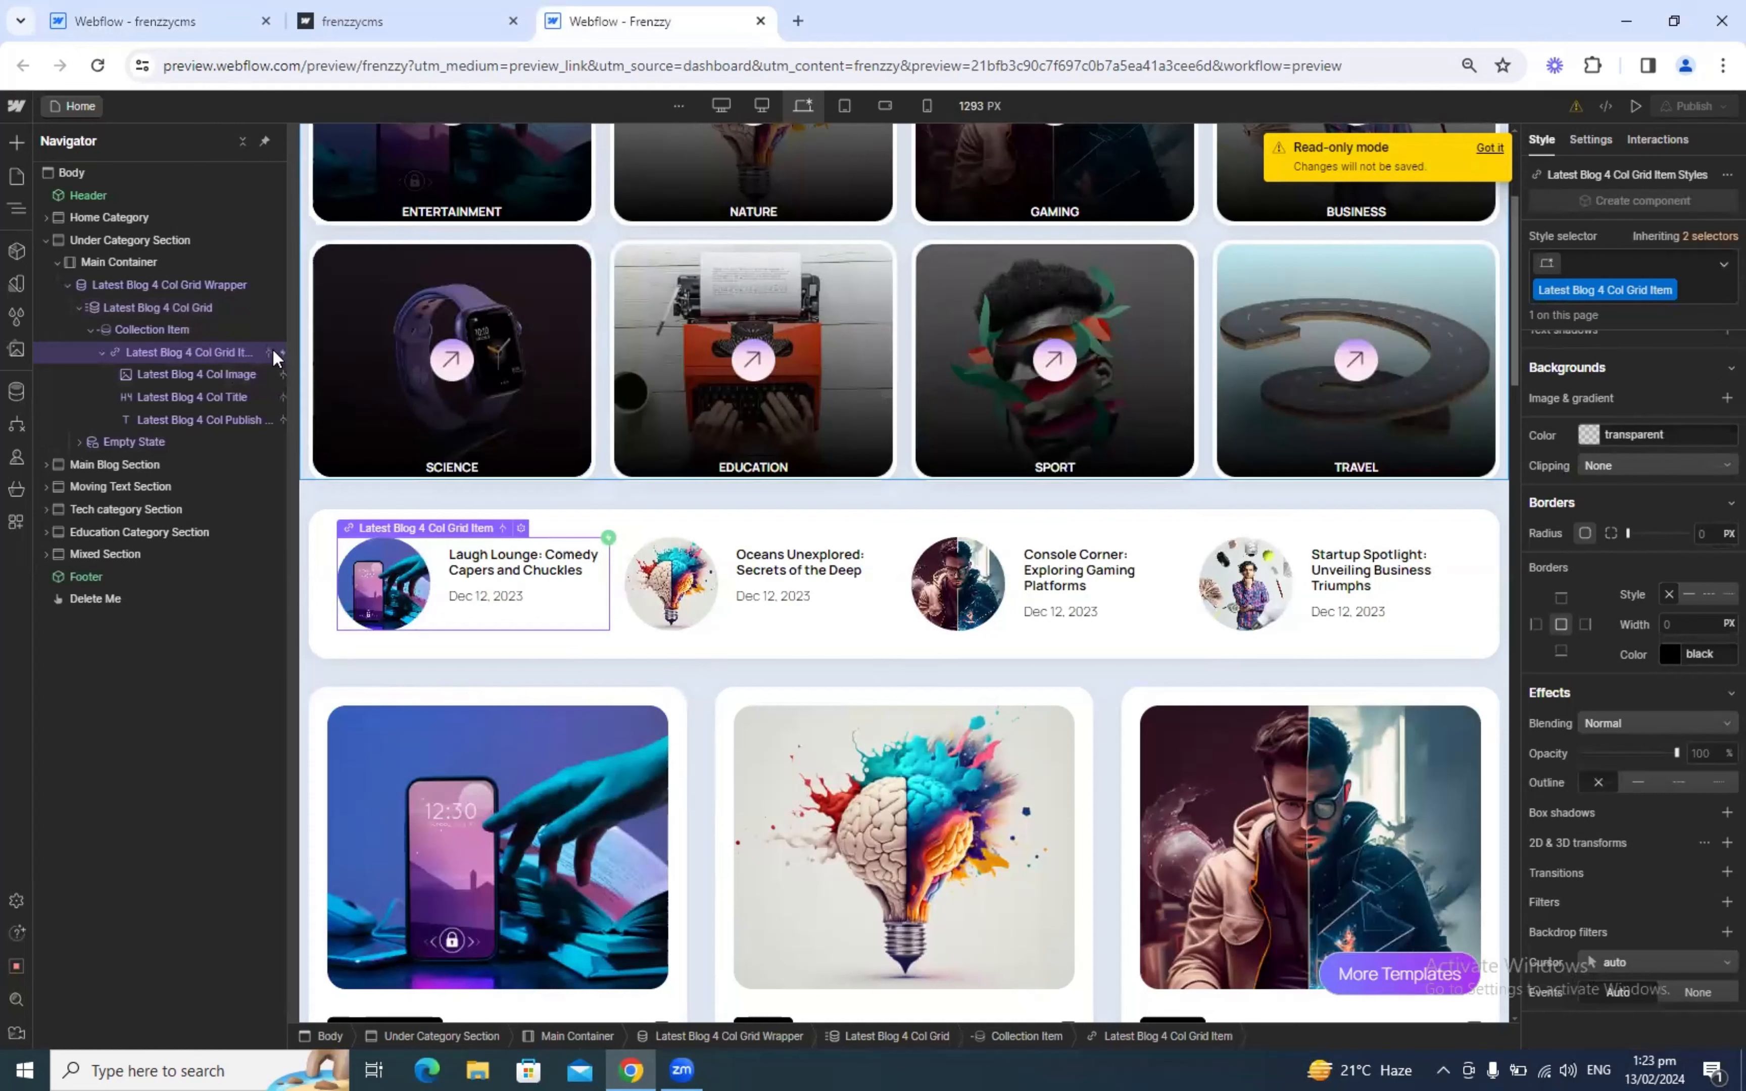
left_click(1657, 139)
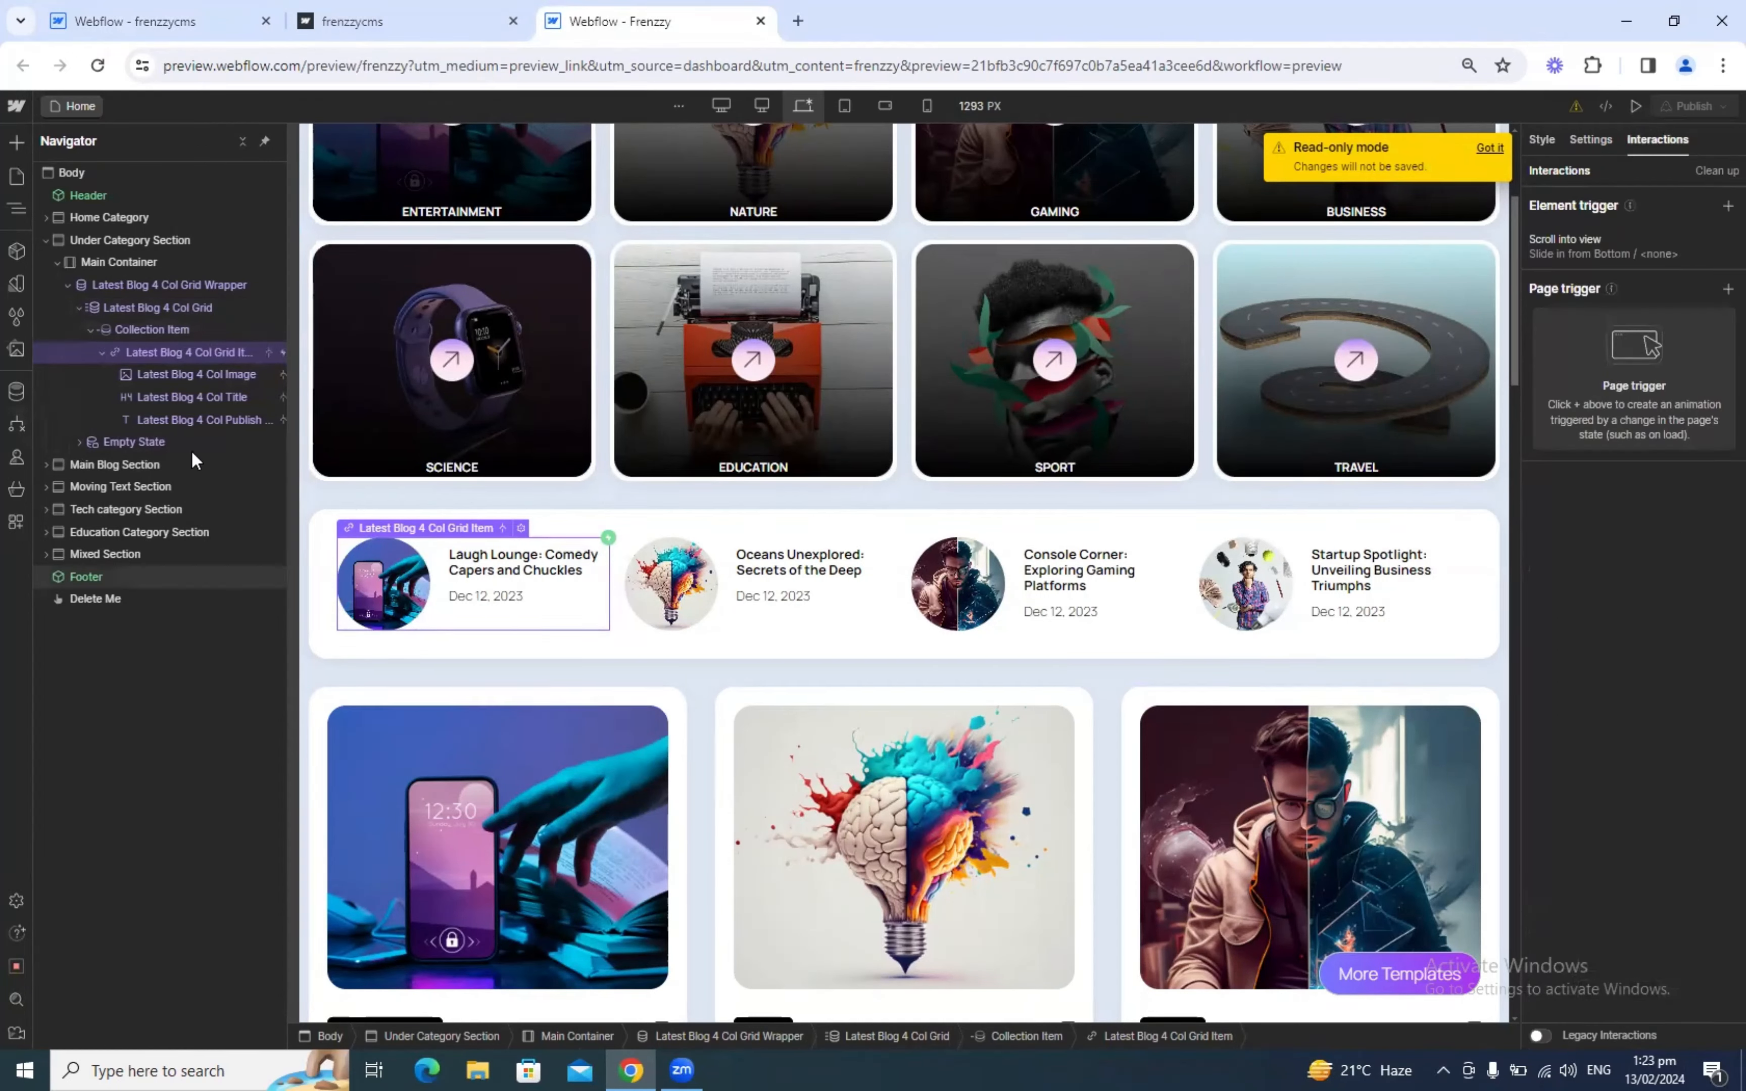
left_click(245, 369)
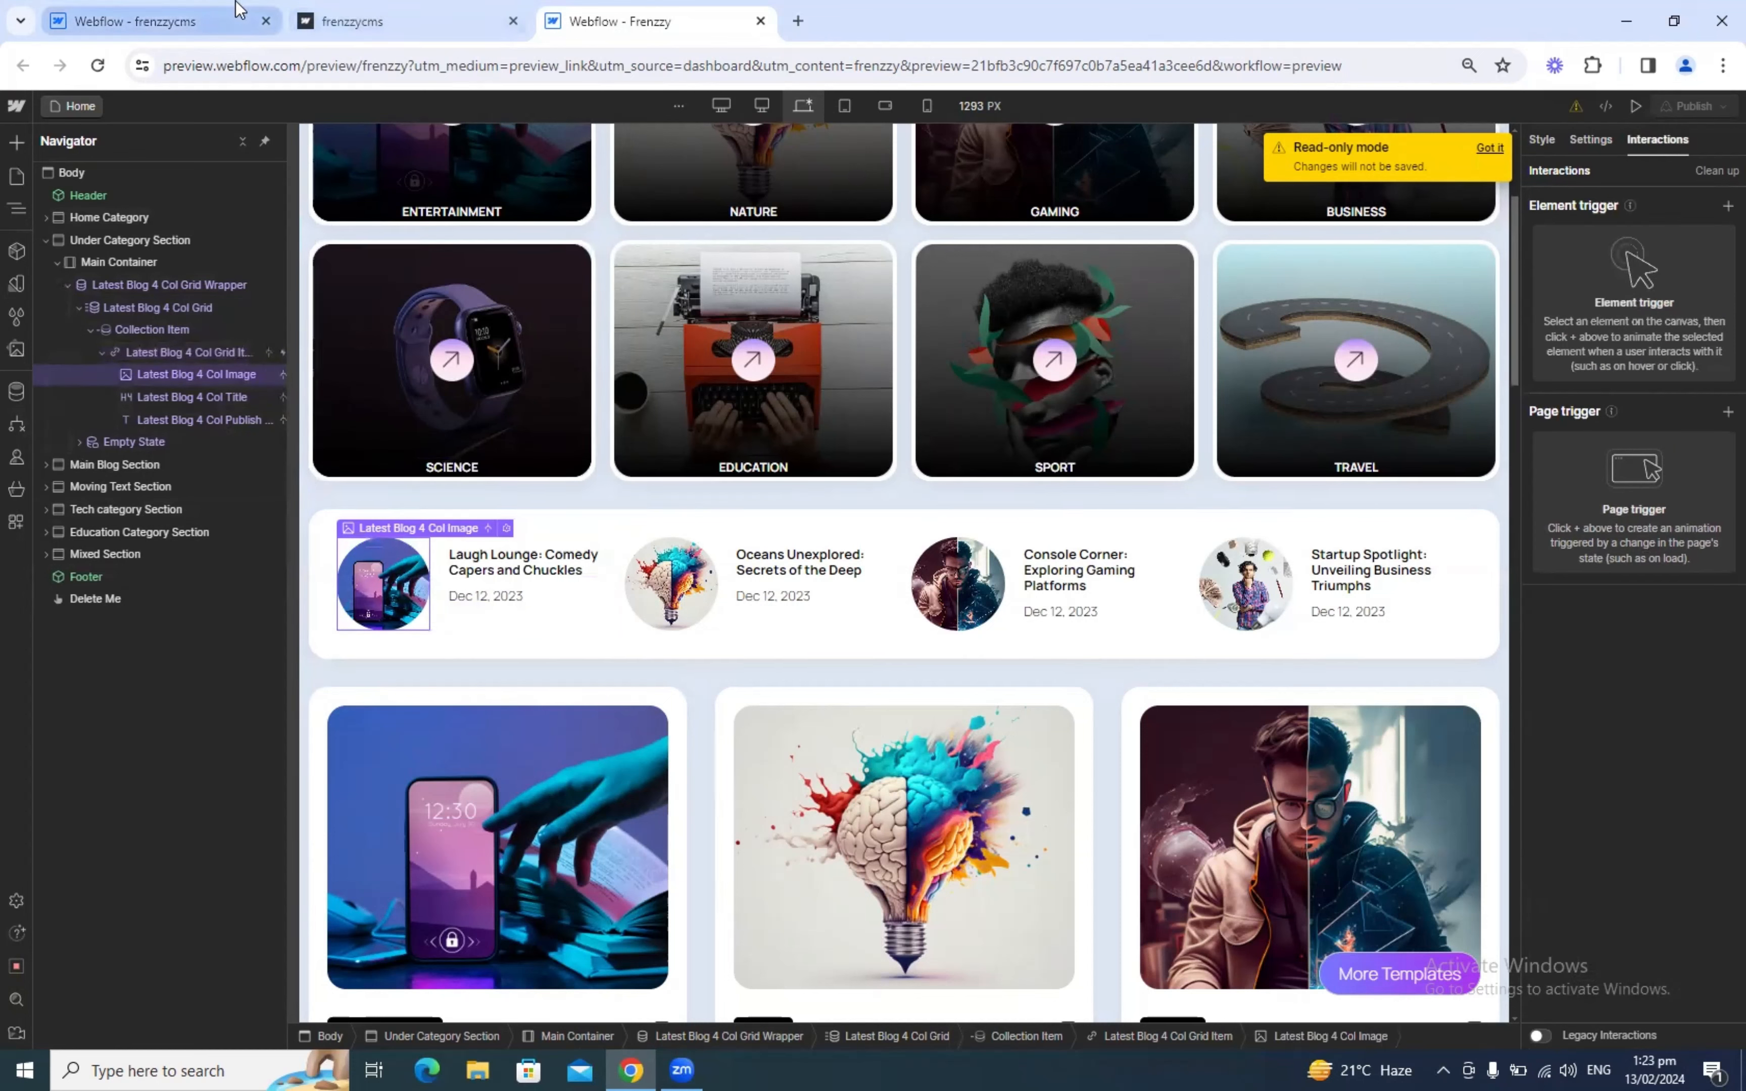
left_click(210, 353)
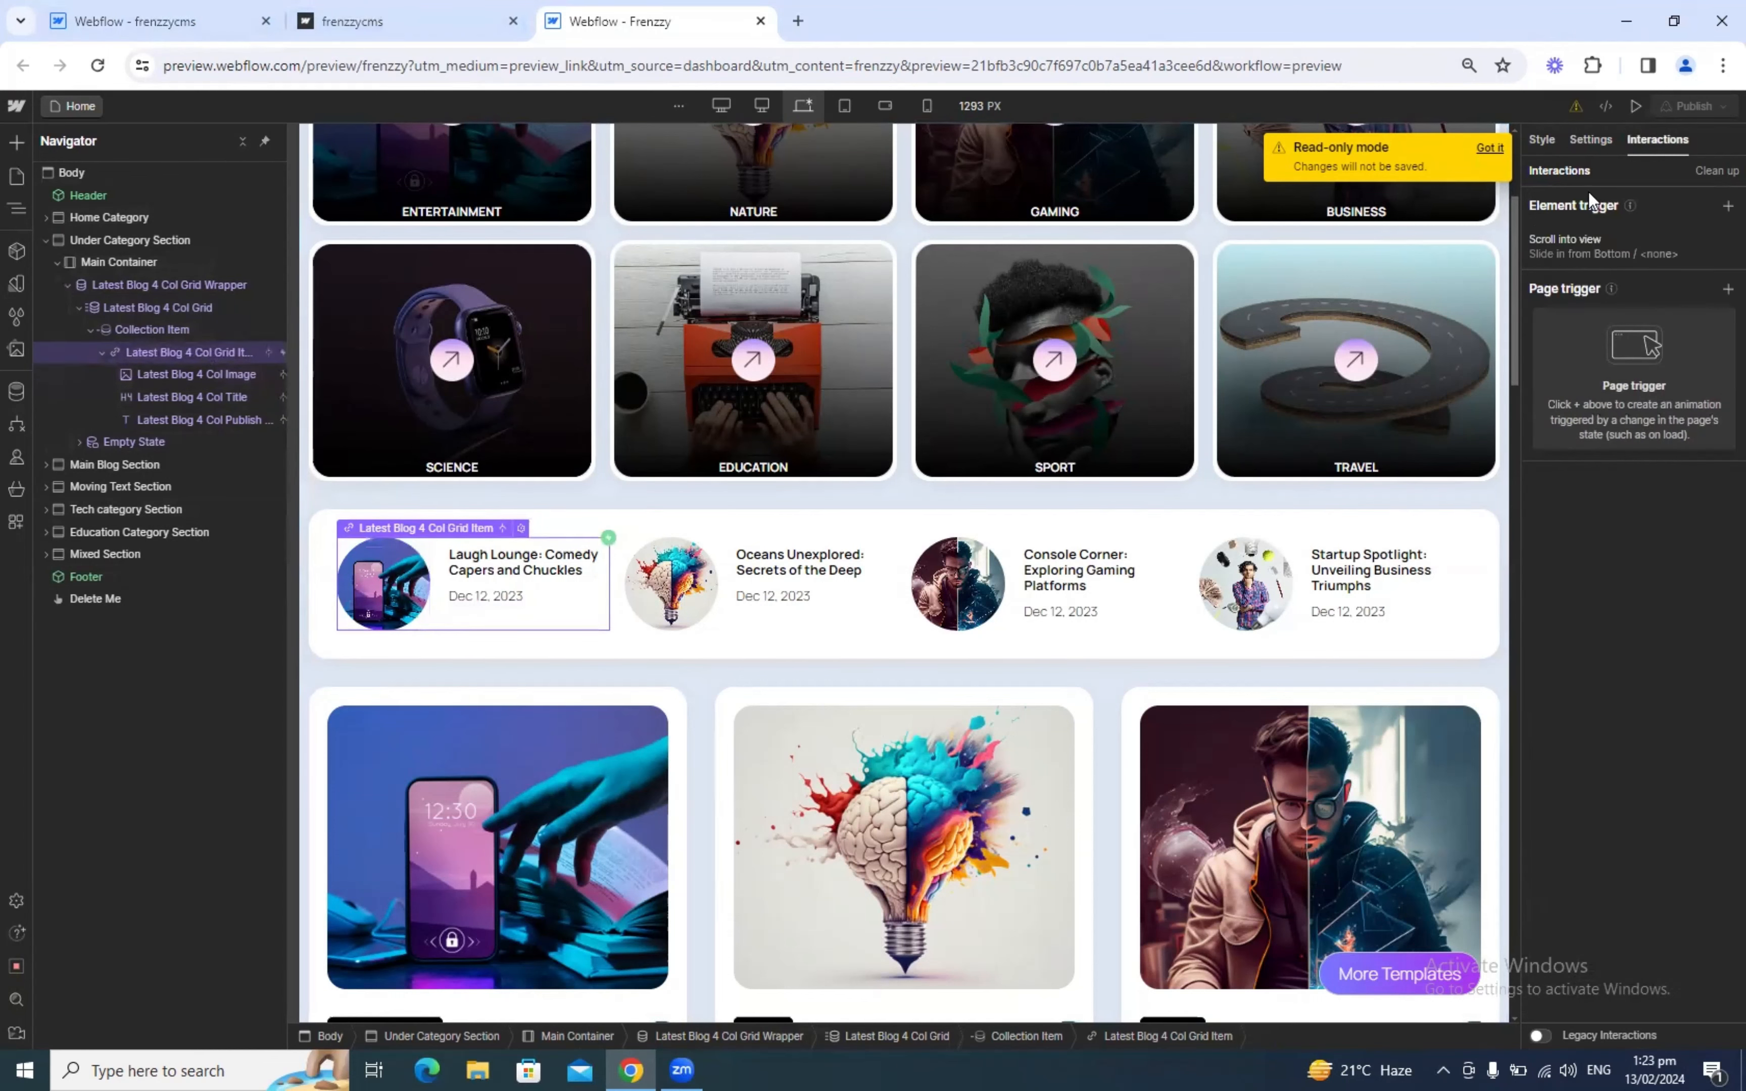
left_click(1543, 140)
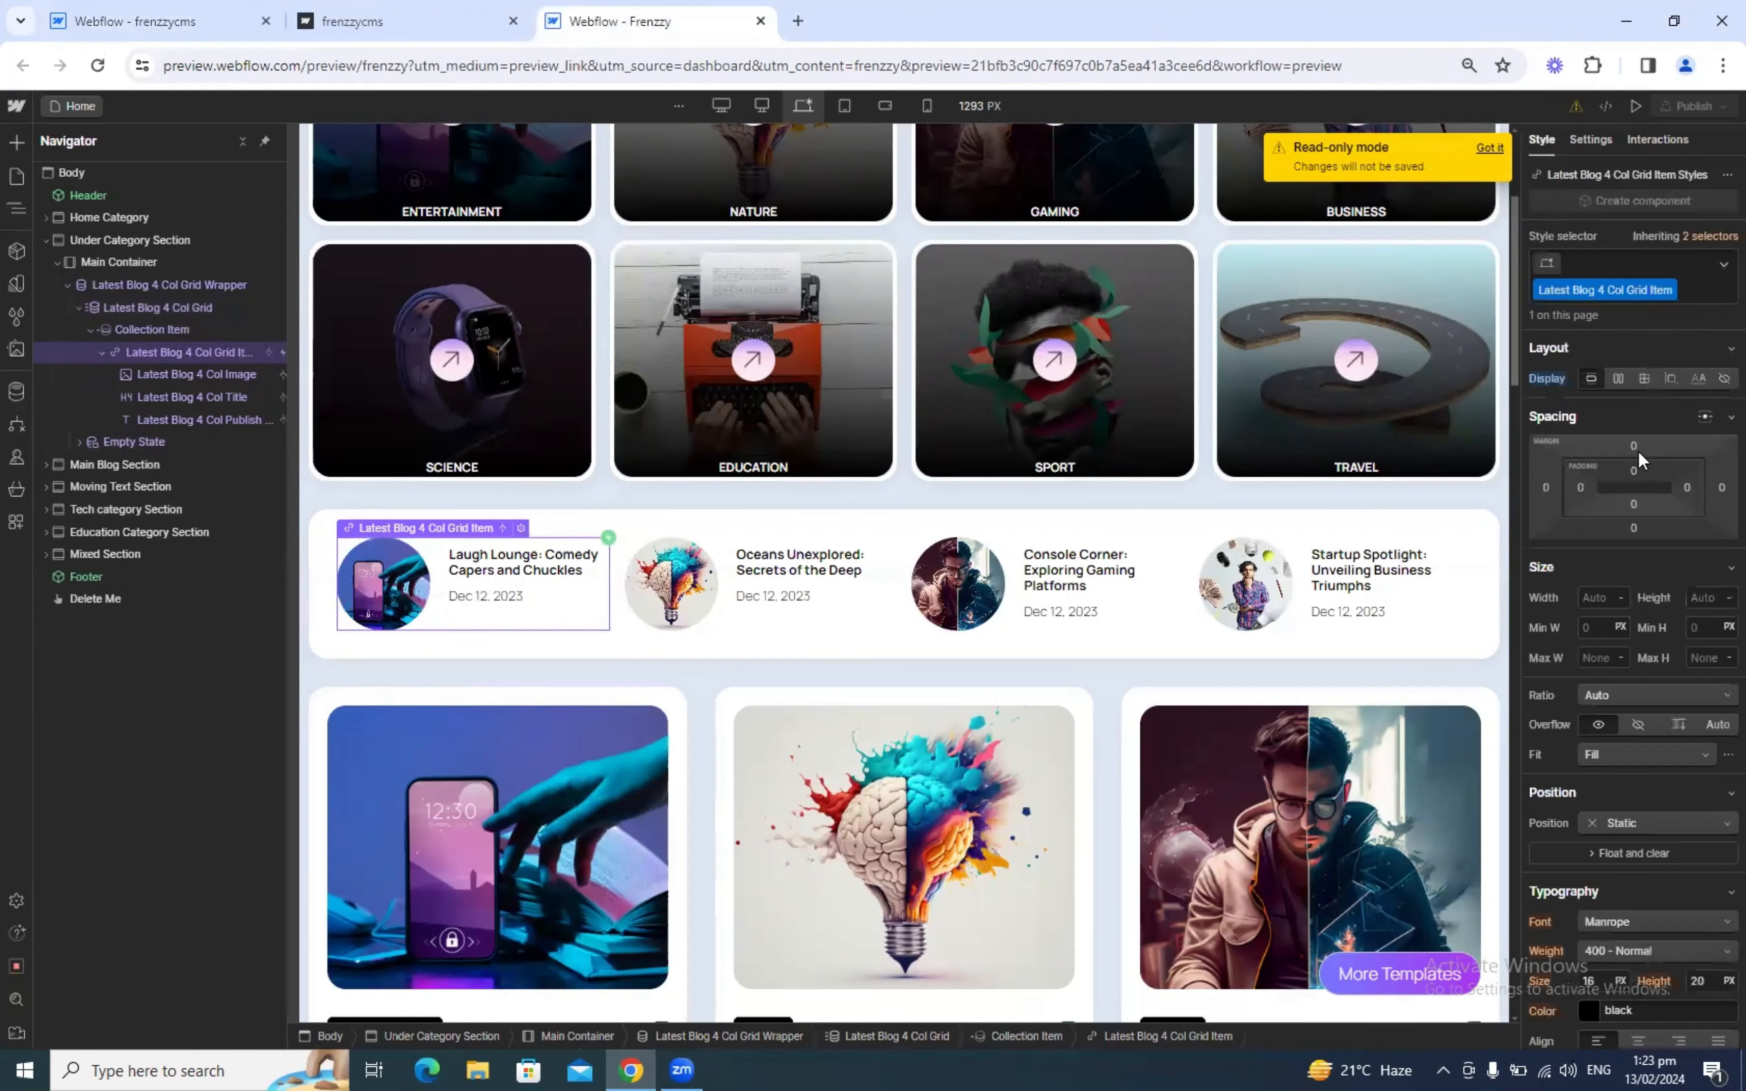
Step: Switch to the frenzzycms project and add an Image element inside the Latest Blog 4 Col Grid Item link block
left_click(96, 8)
left_click(101, 354)
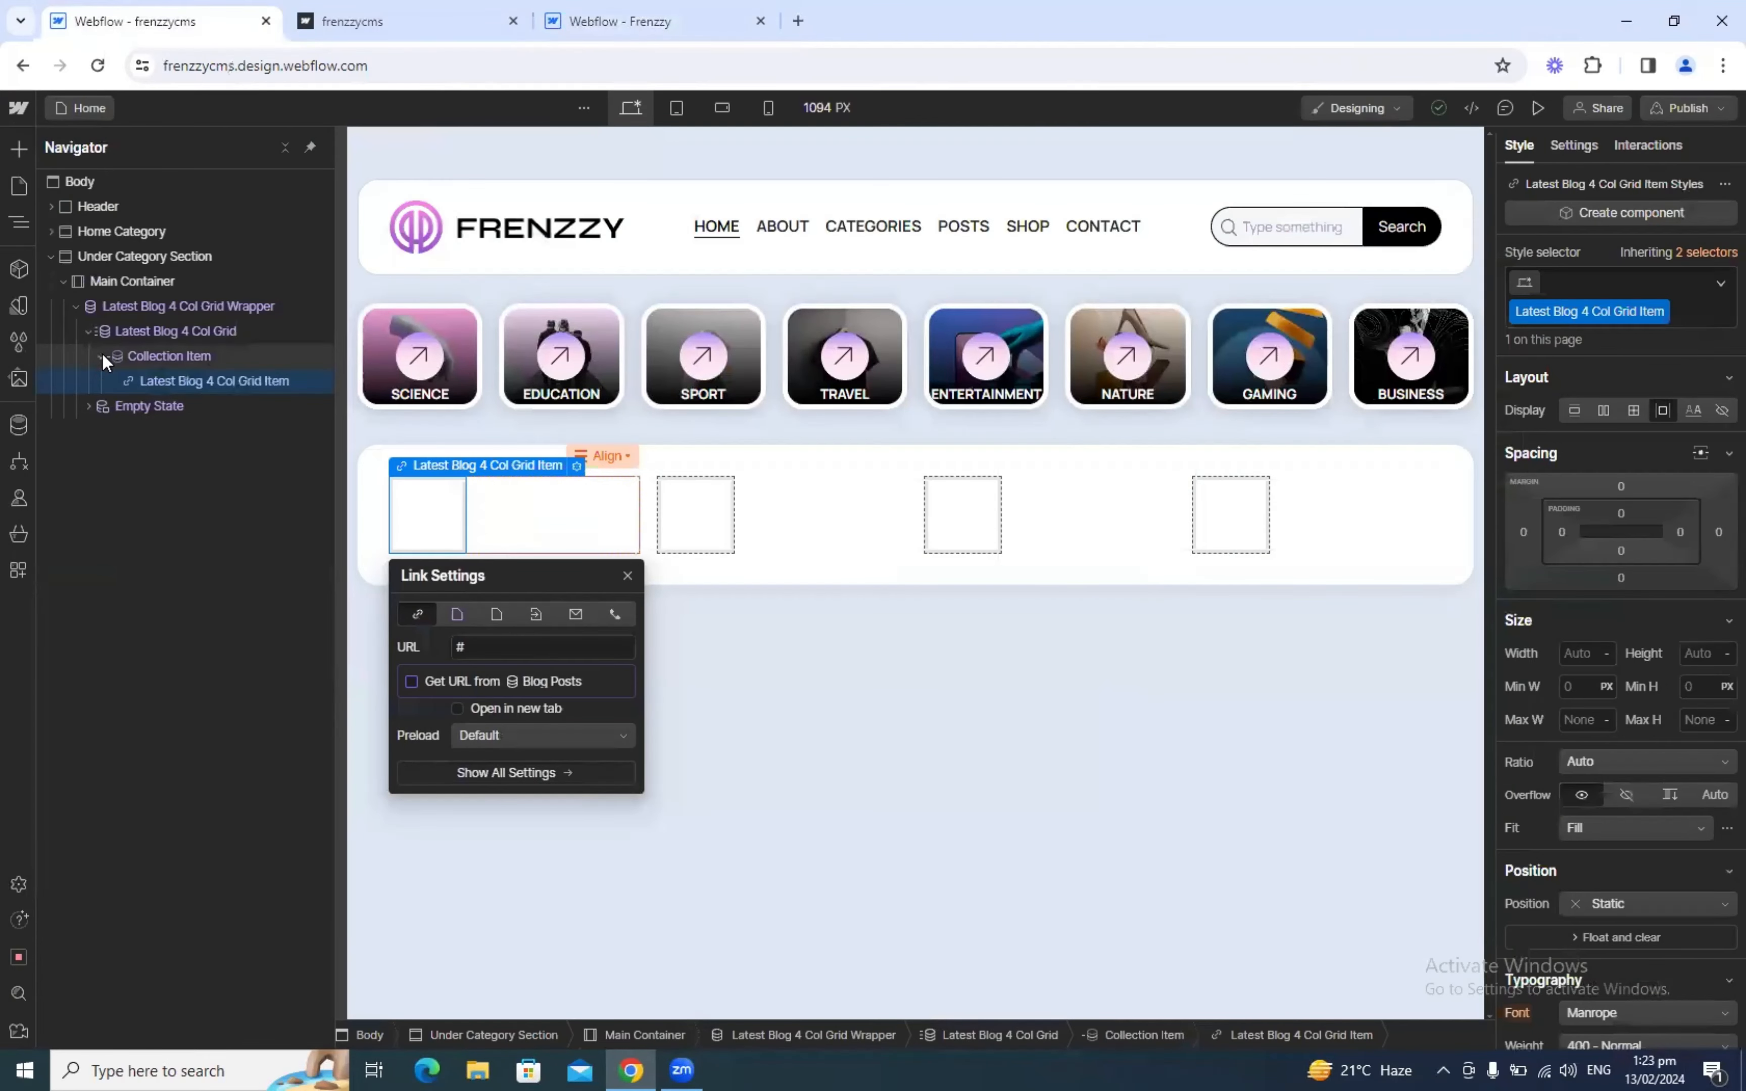
key("ctrl+k")
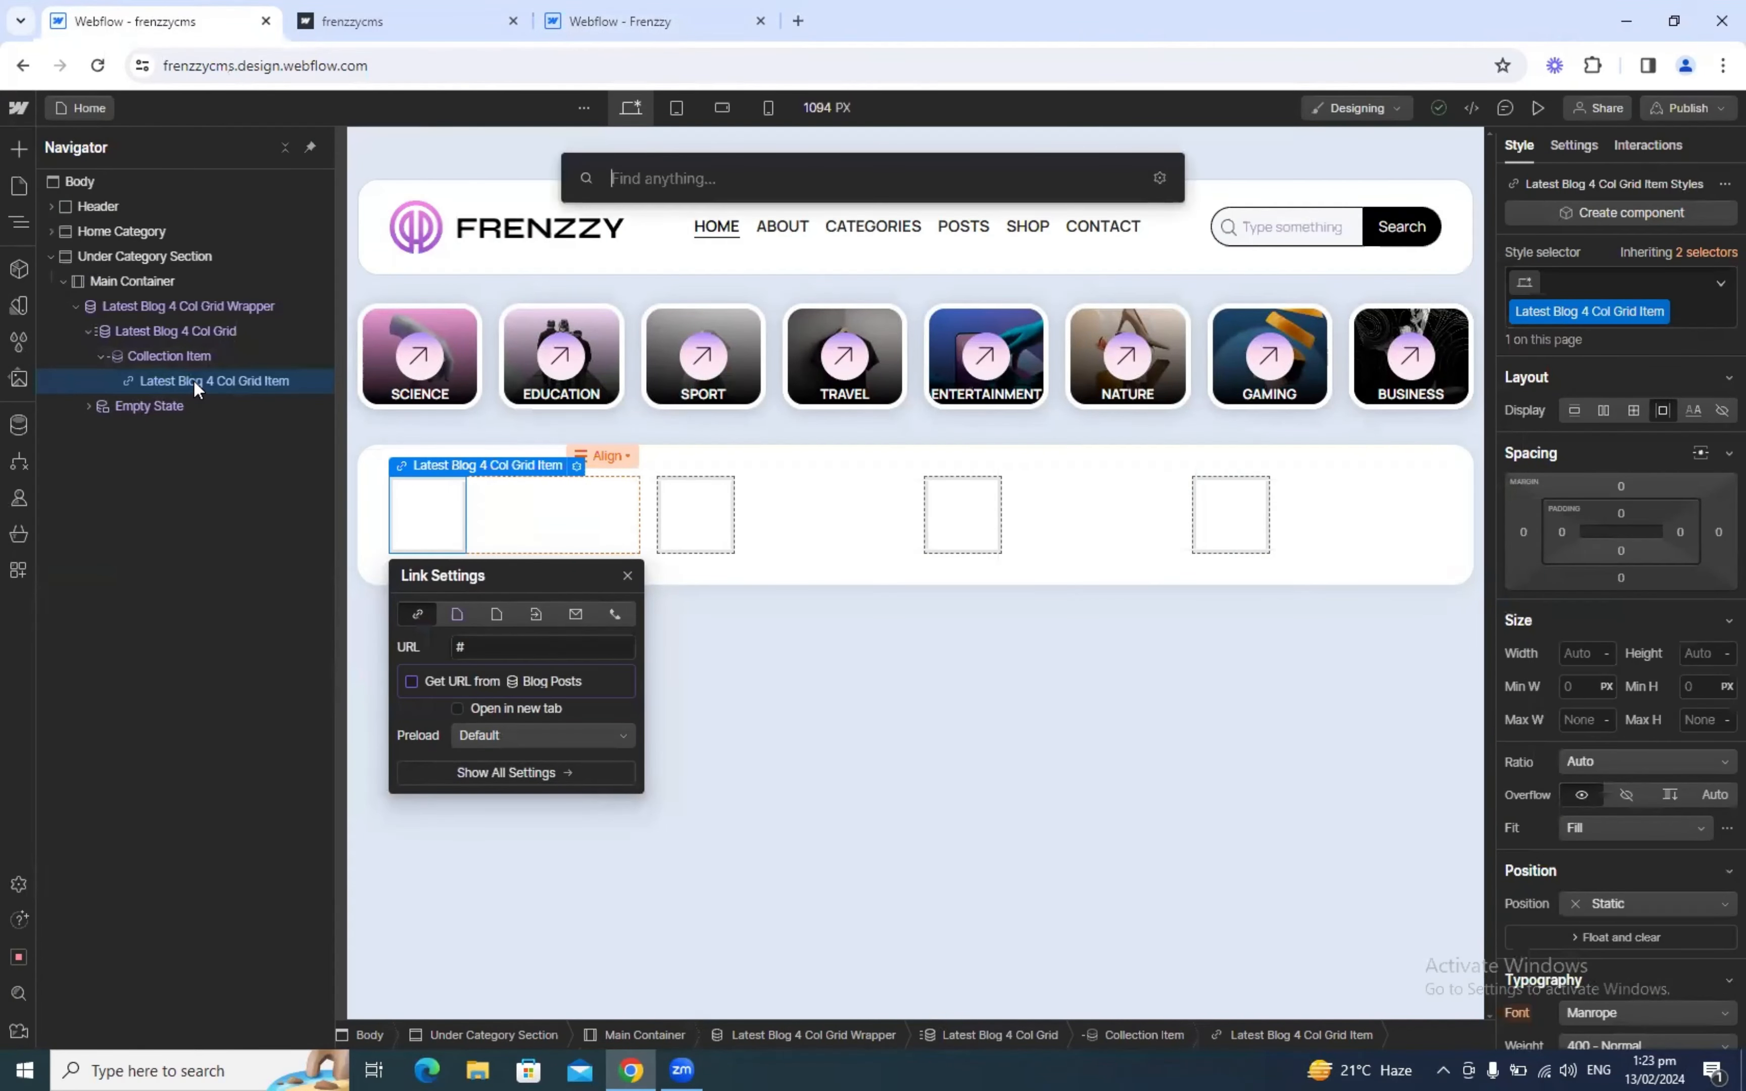
type("image")
key("Return")
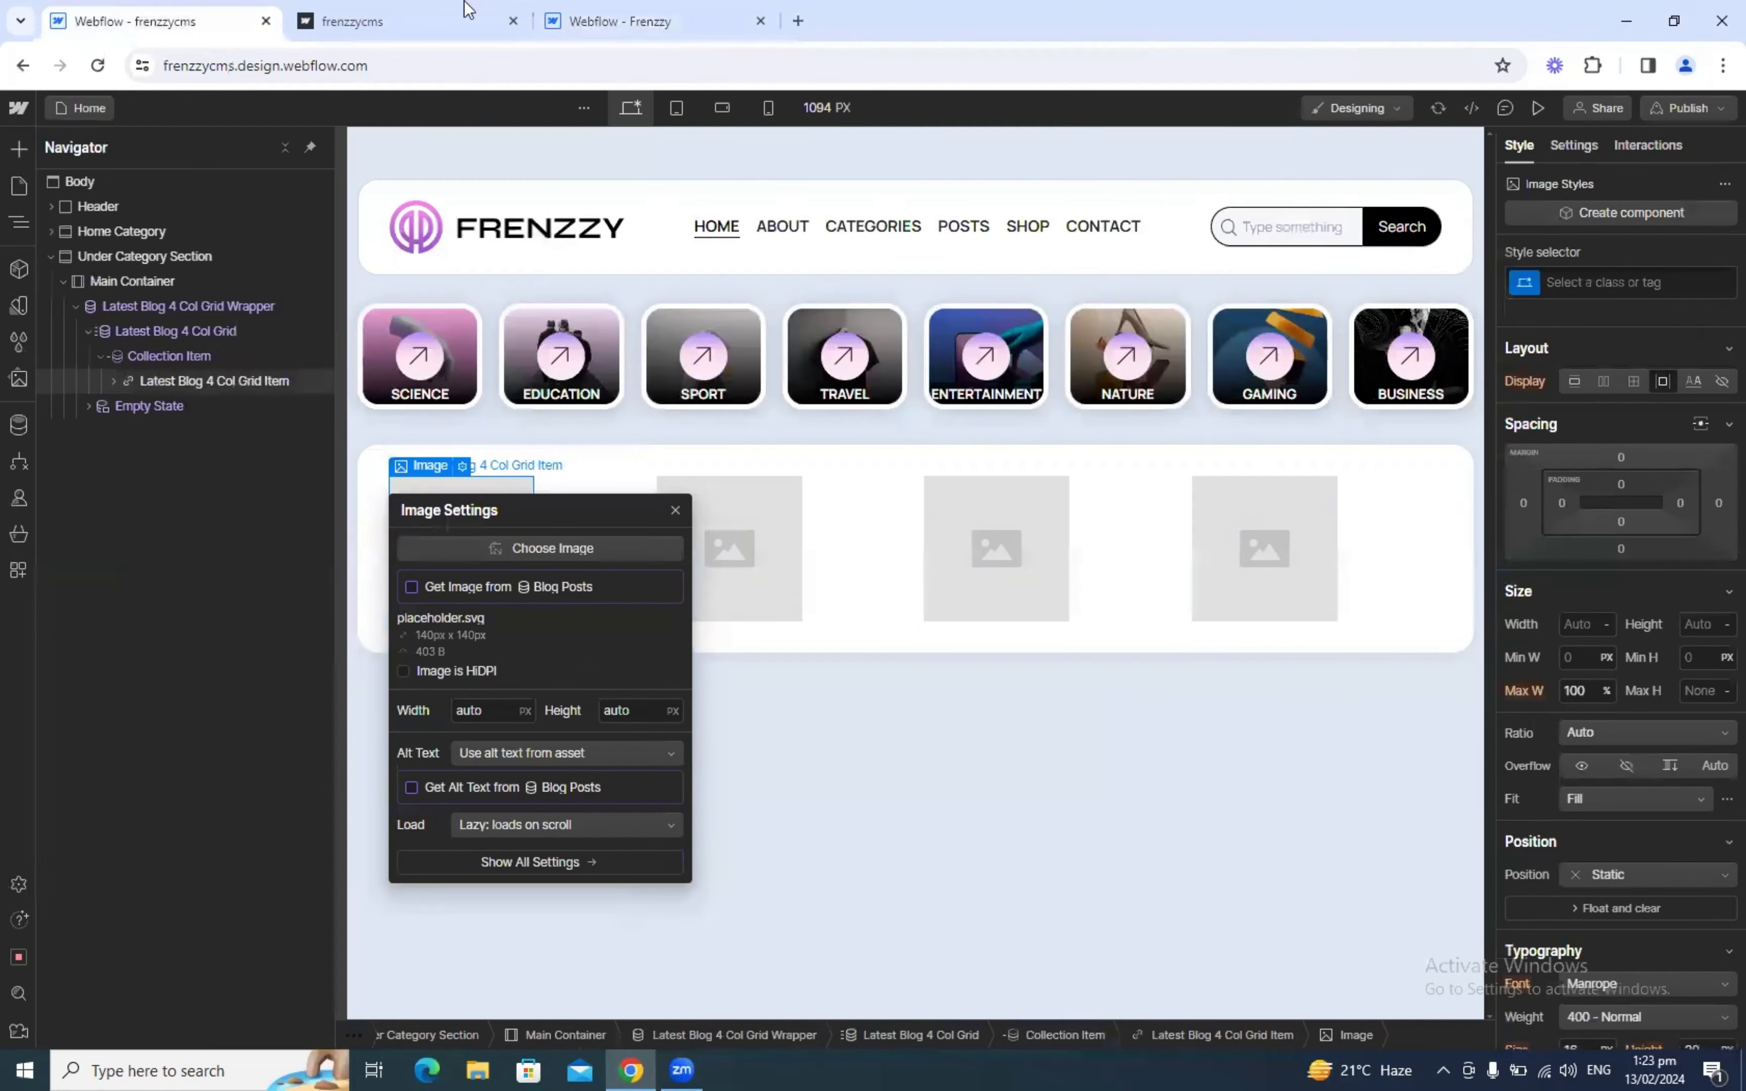
Step: Place the Frenzzy reference tab beside the frenzzycms designer tab, copy the blog image's class name there and return to the frenzzycms project
left_click(474, 10)
left_click_drag(584, 19, 435, 22)
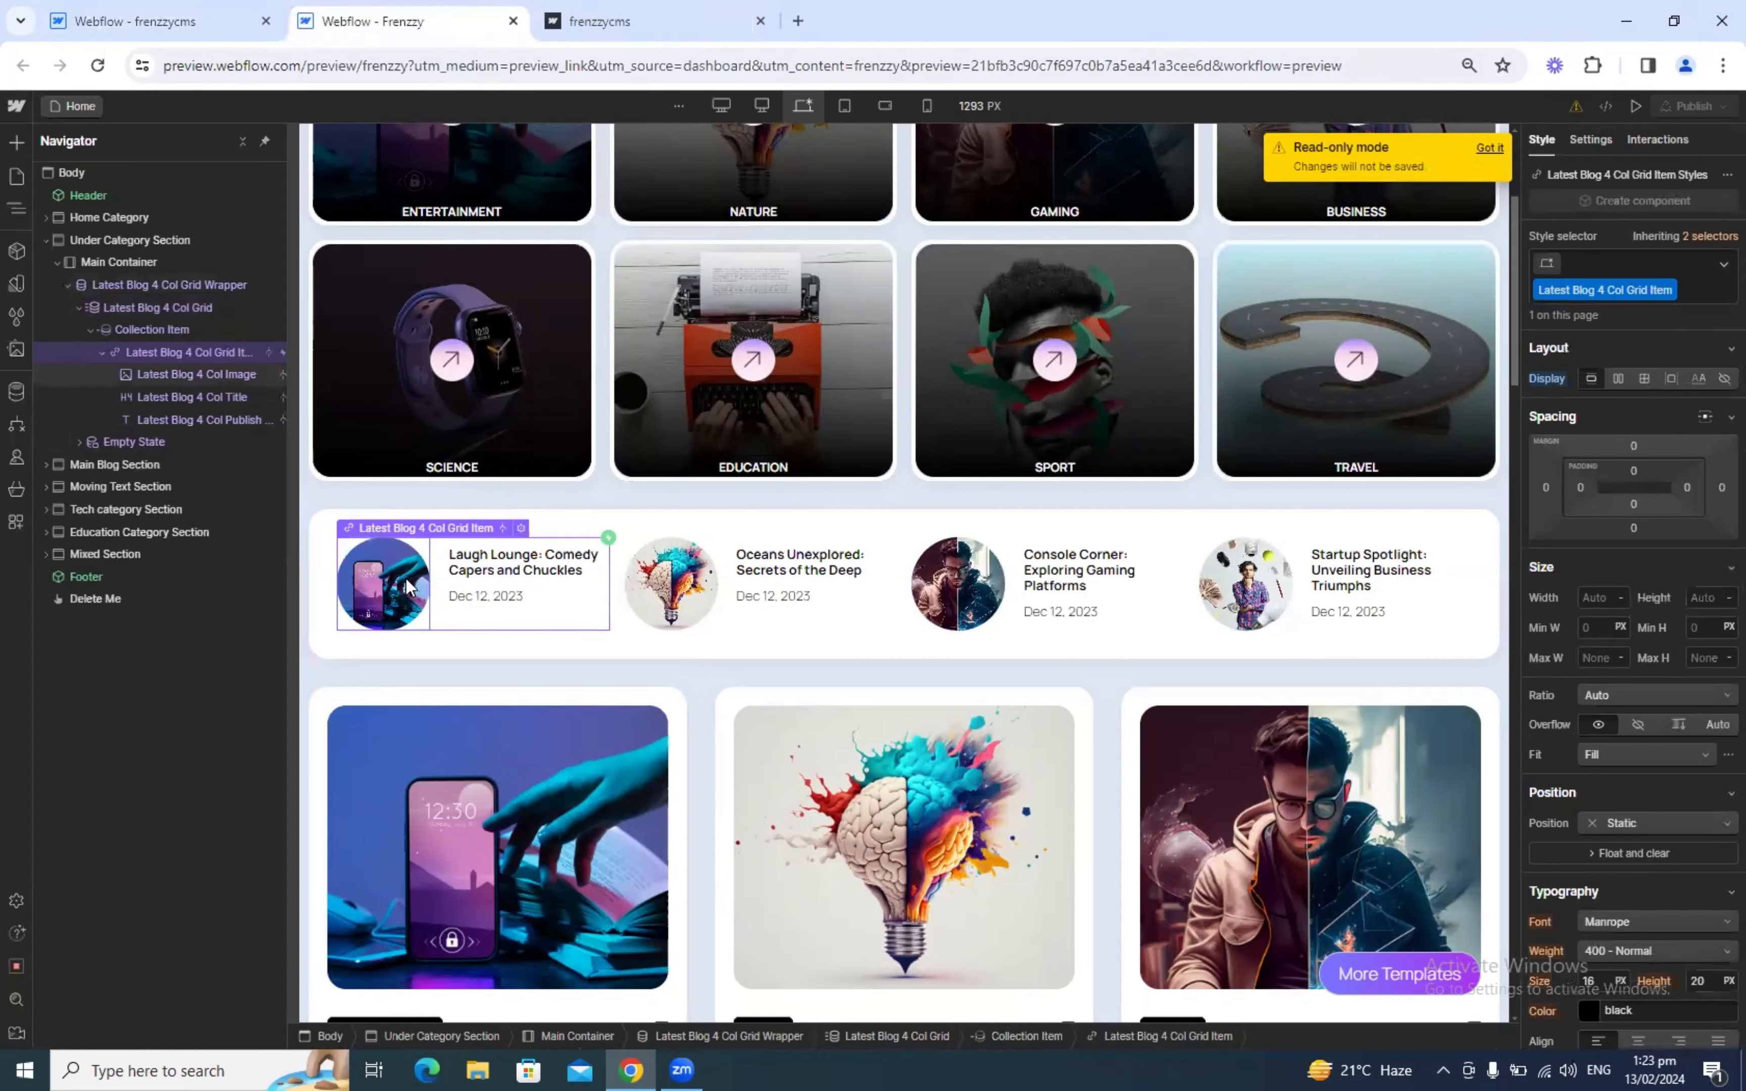
left_click(396, 599)
double_click(1602, 263)
key("ctrl+c")
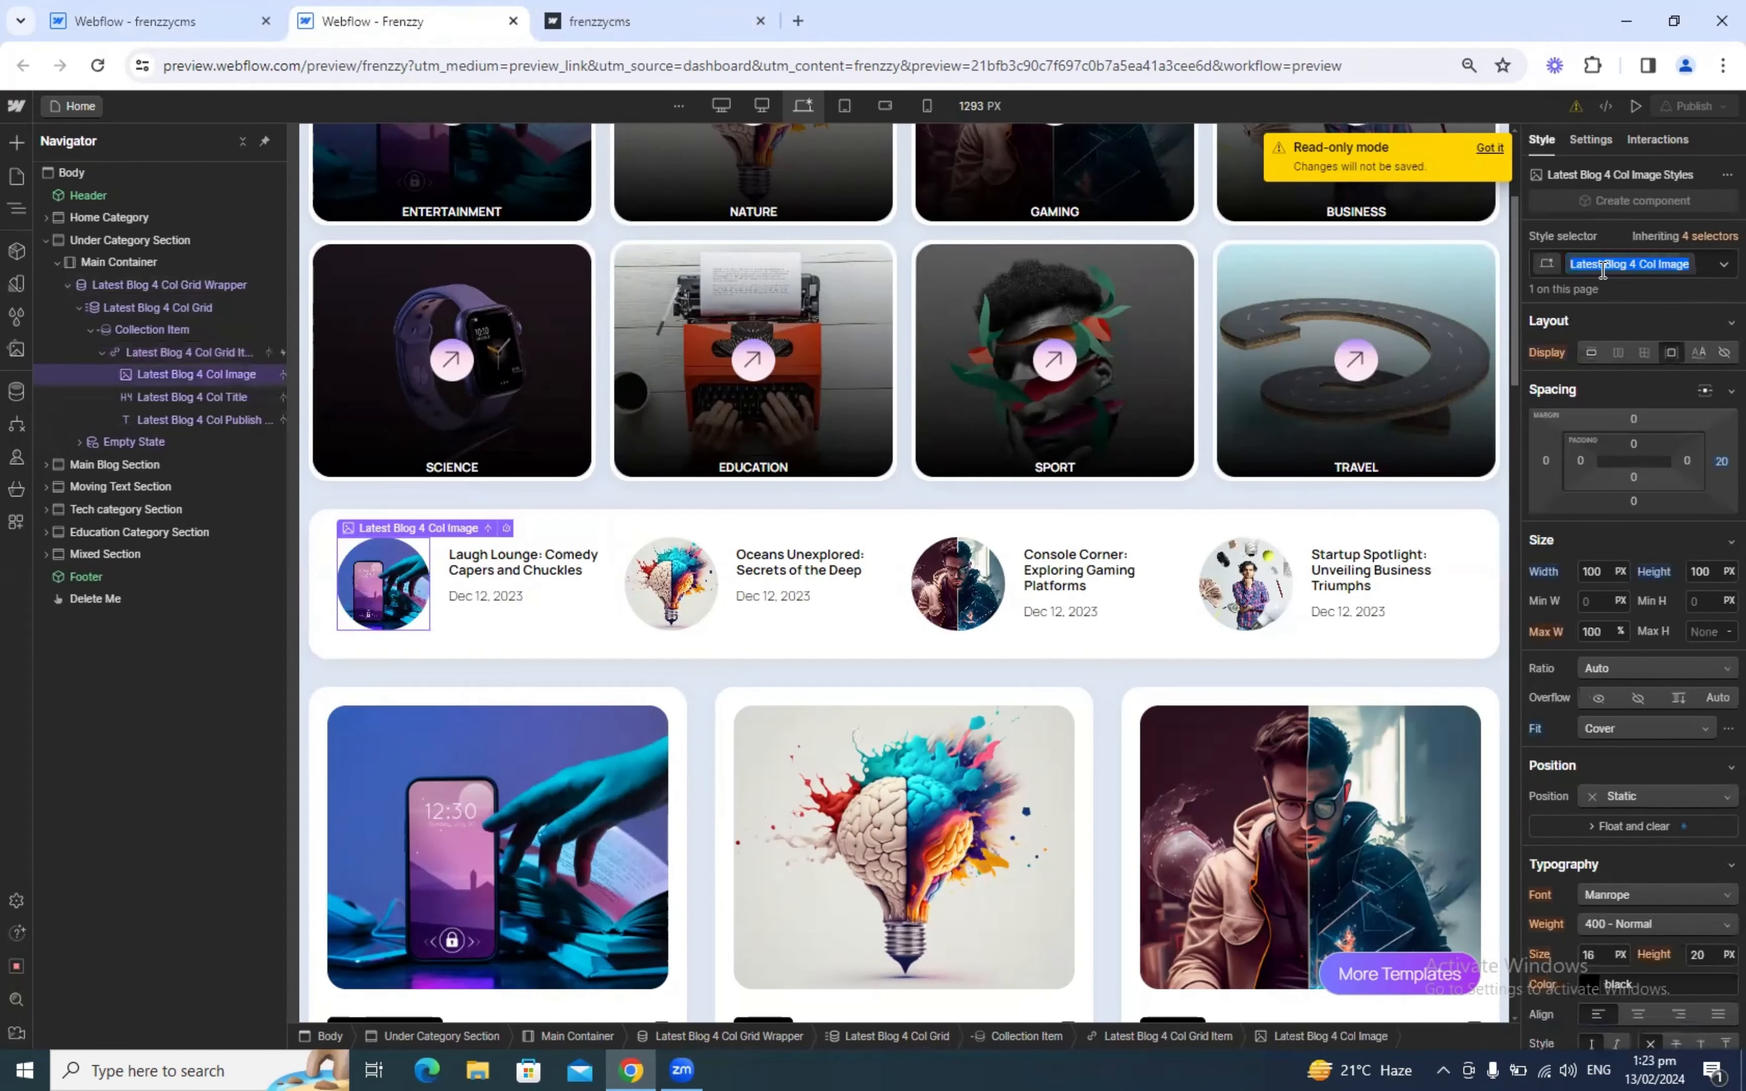
left_click(112, 10)
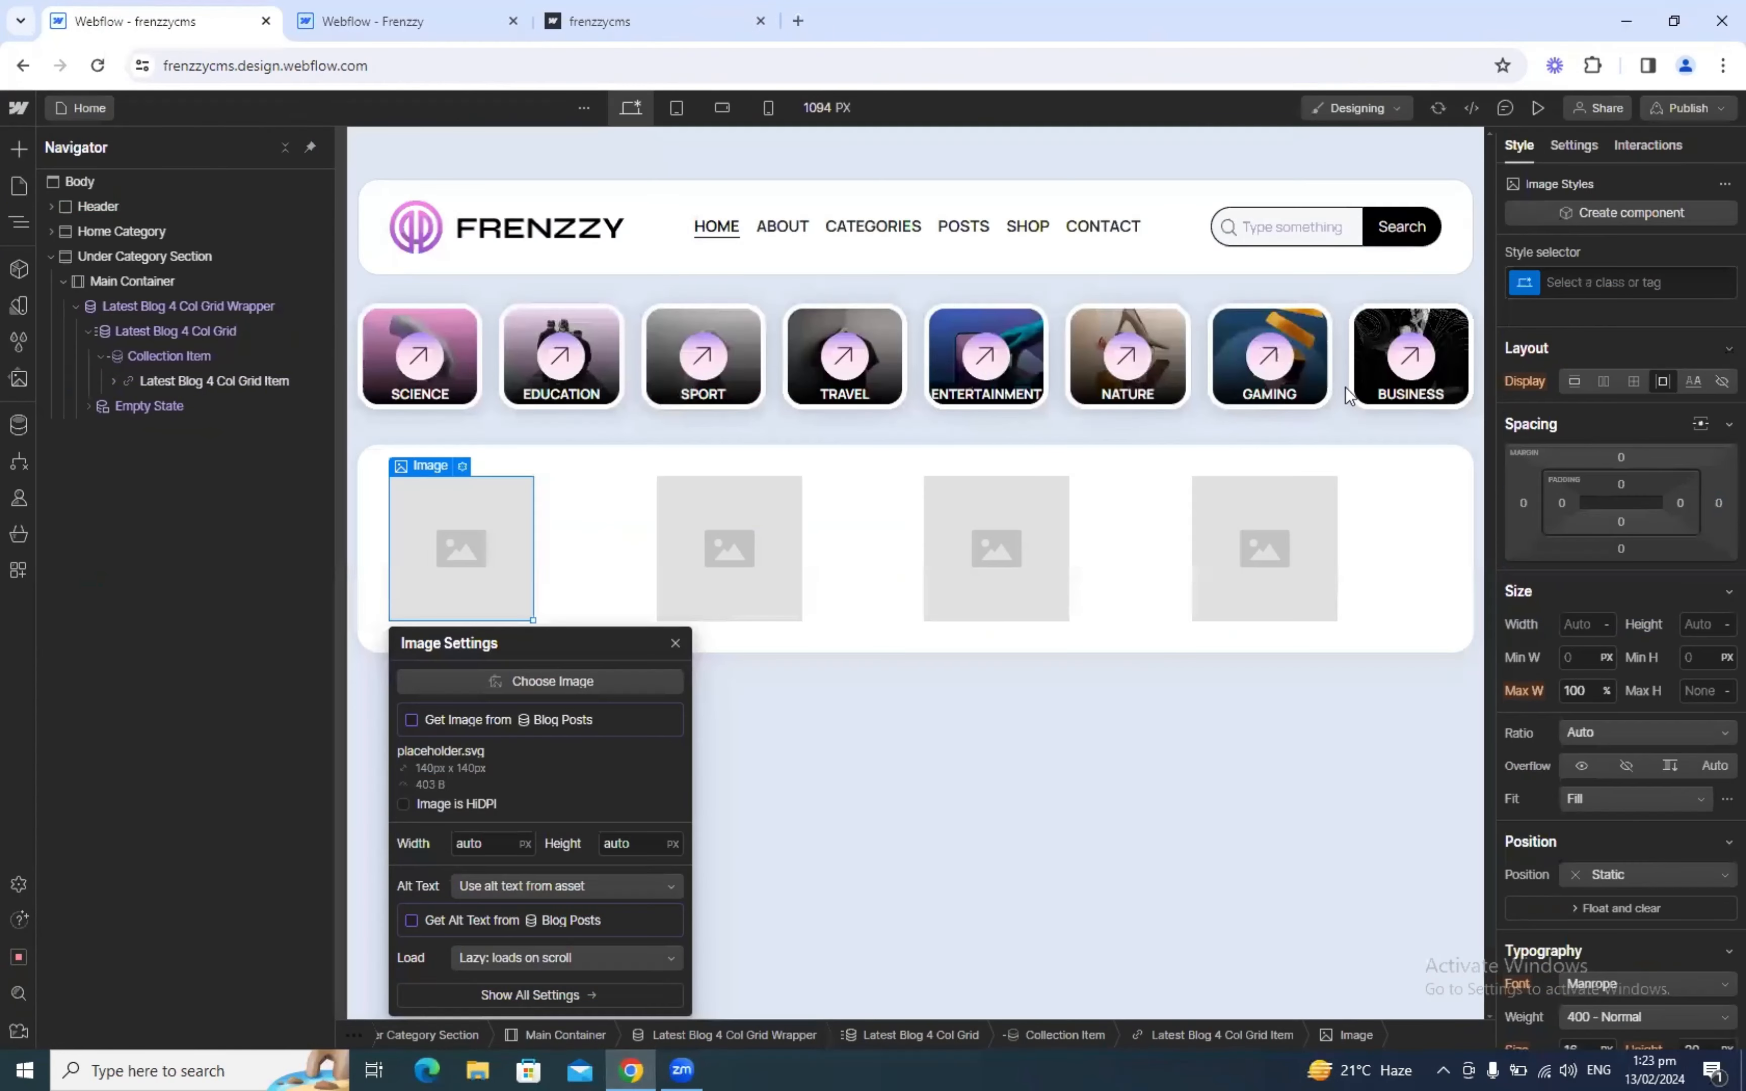
Step: Give the image inside the link block the new class Latest Blog 4 Col Image
left_click(1596, 283)
key("ctrl+v")
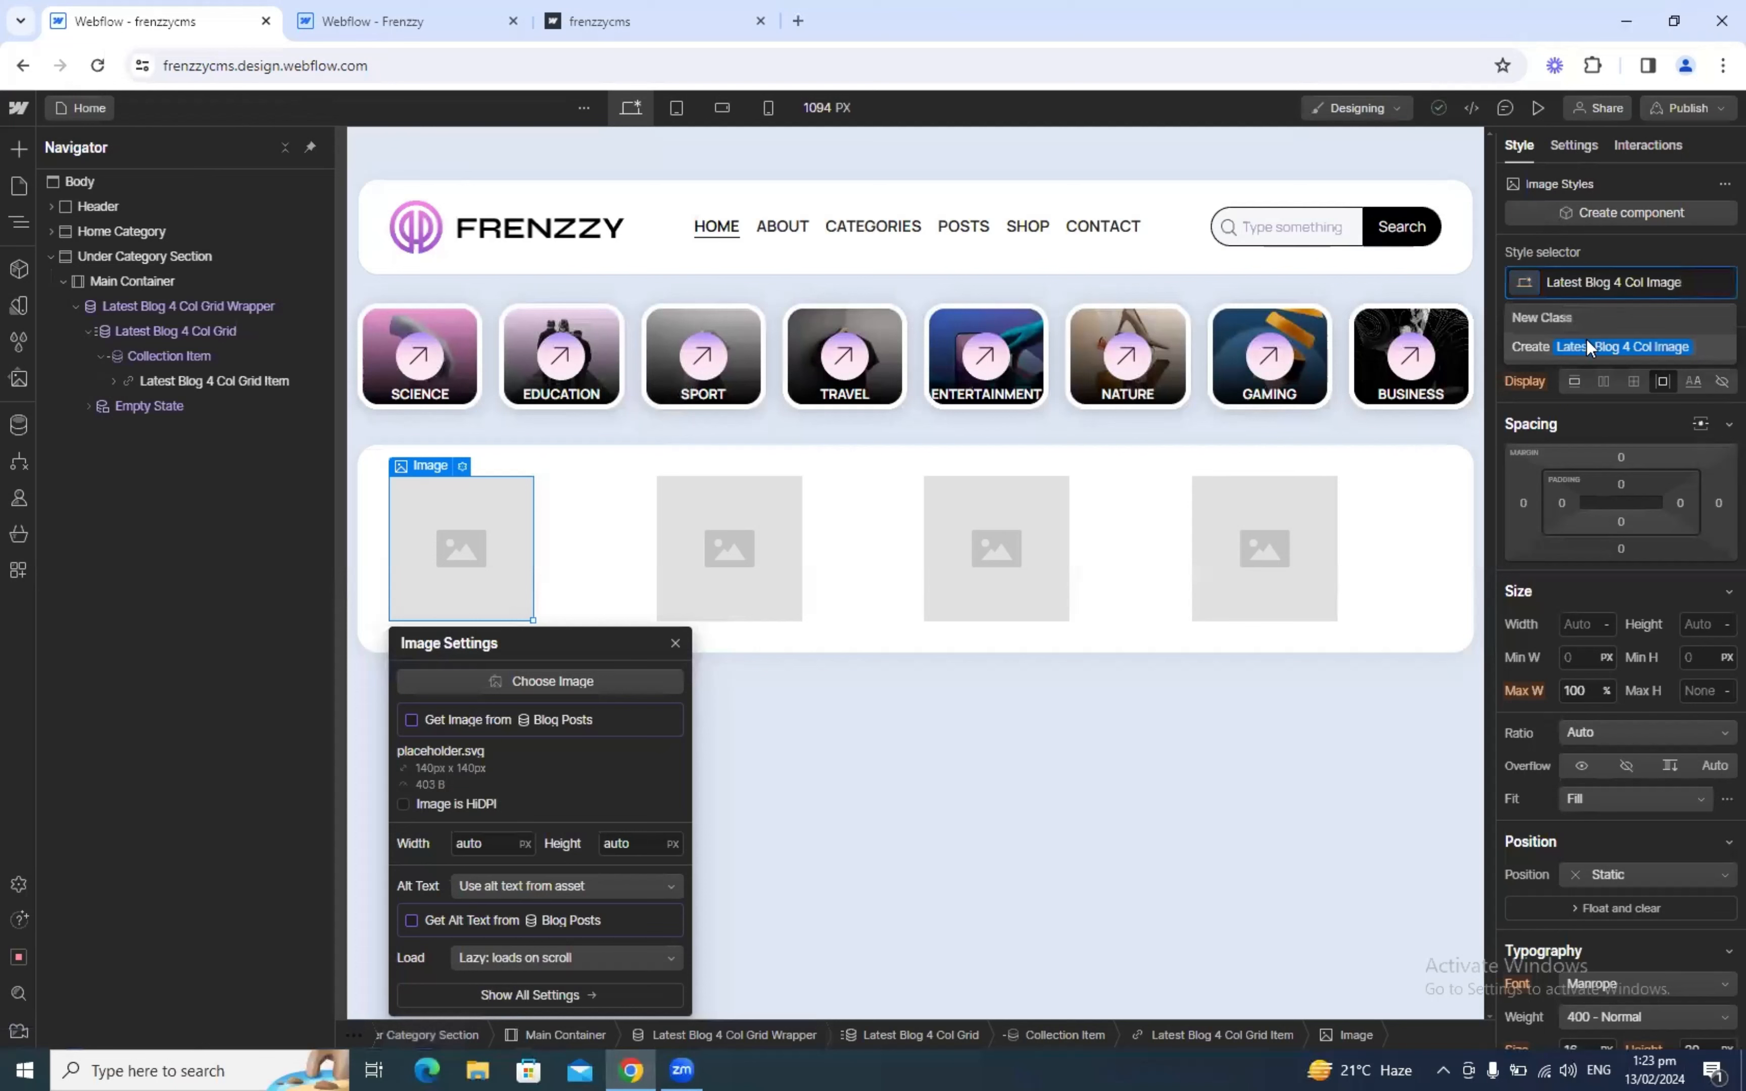
left_click(1586, 344)
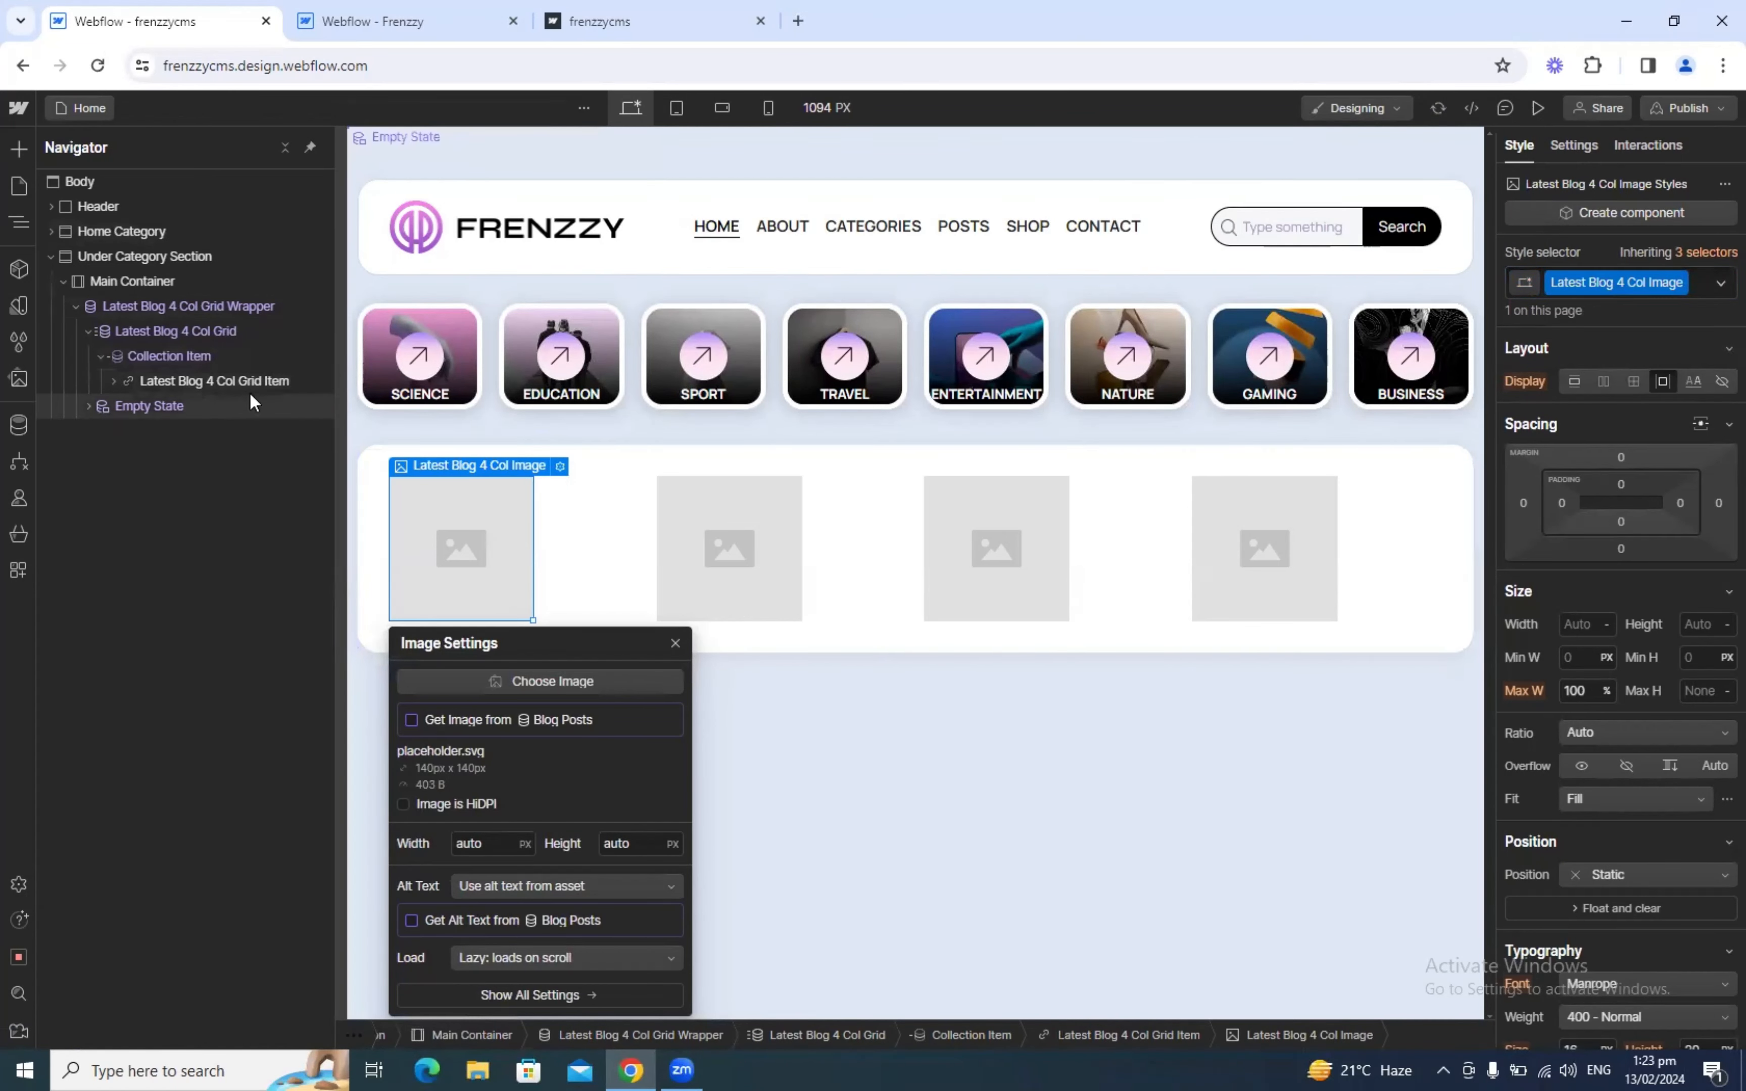
left_click(113, 381)
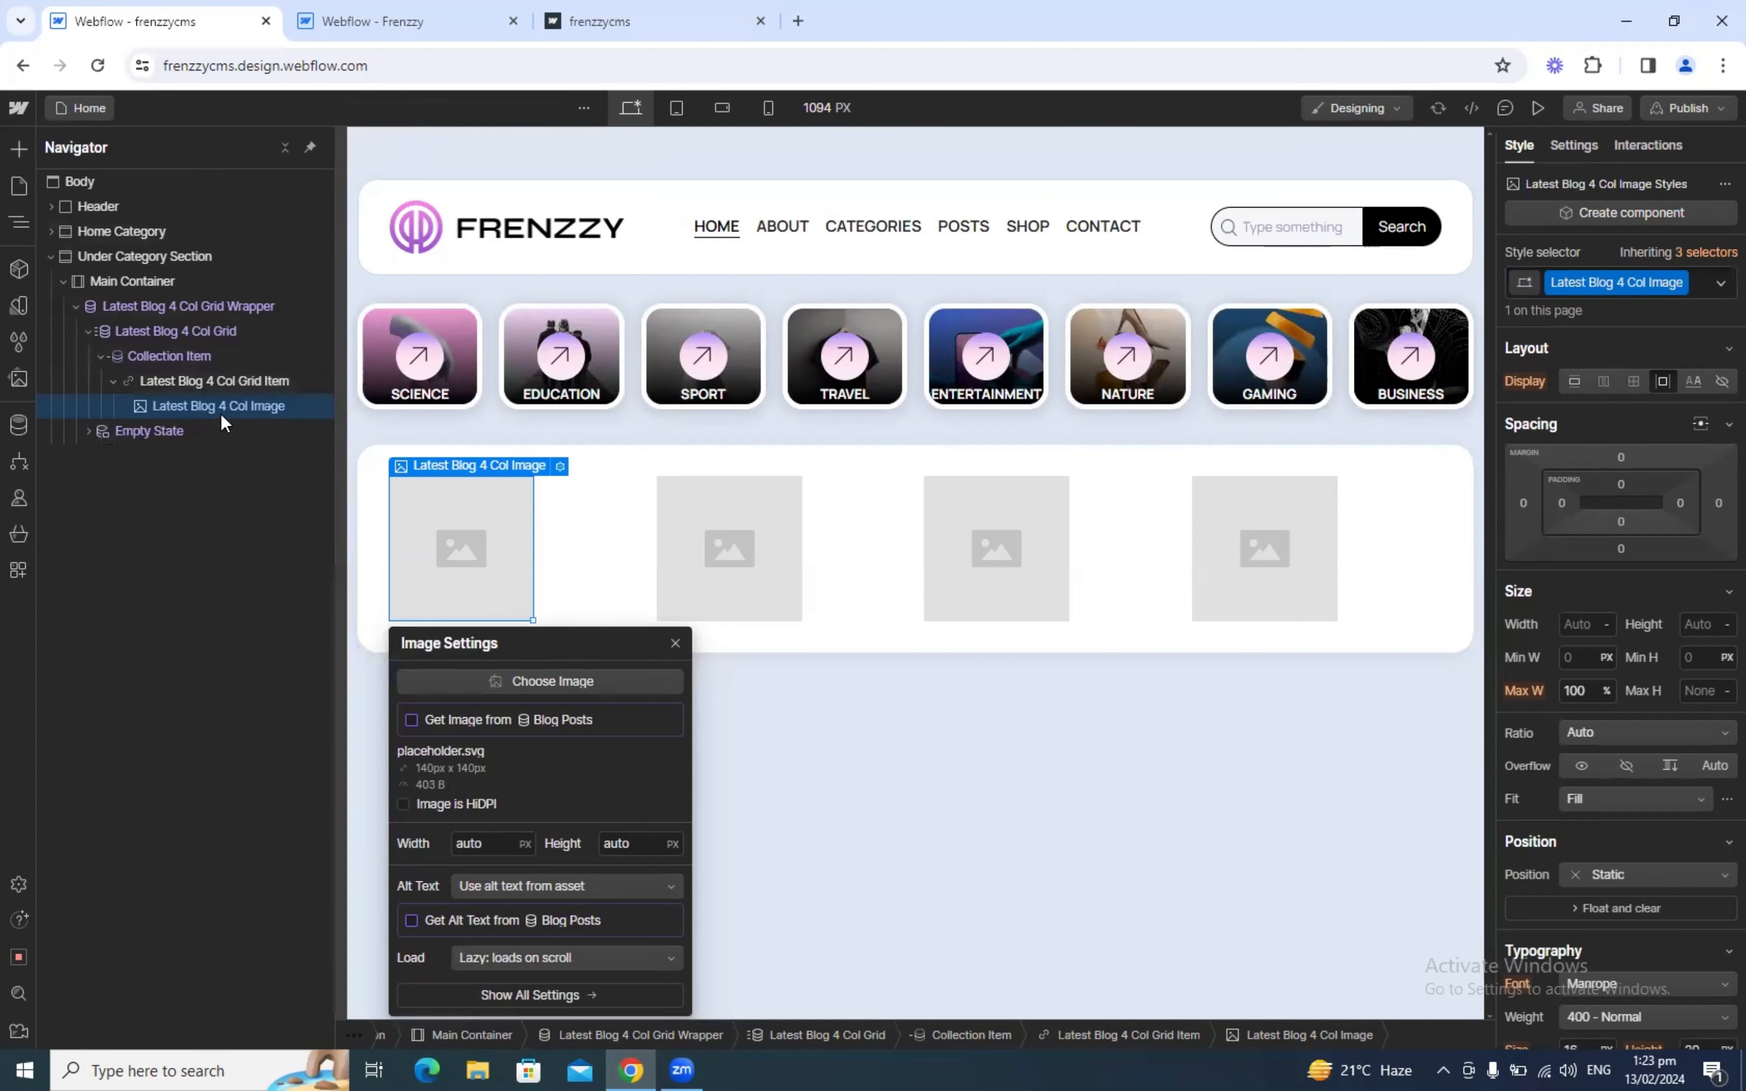
Step: Bind the Latest Blog 4 Col Image to the Main Image field of the Blog Posts collection
left_click(493, 532)
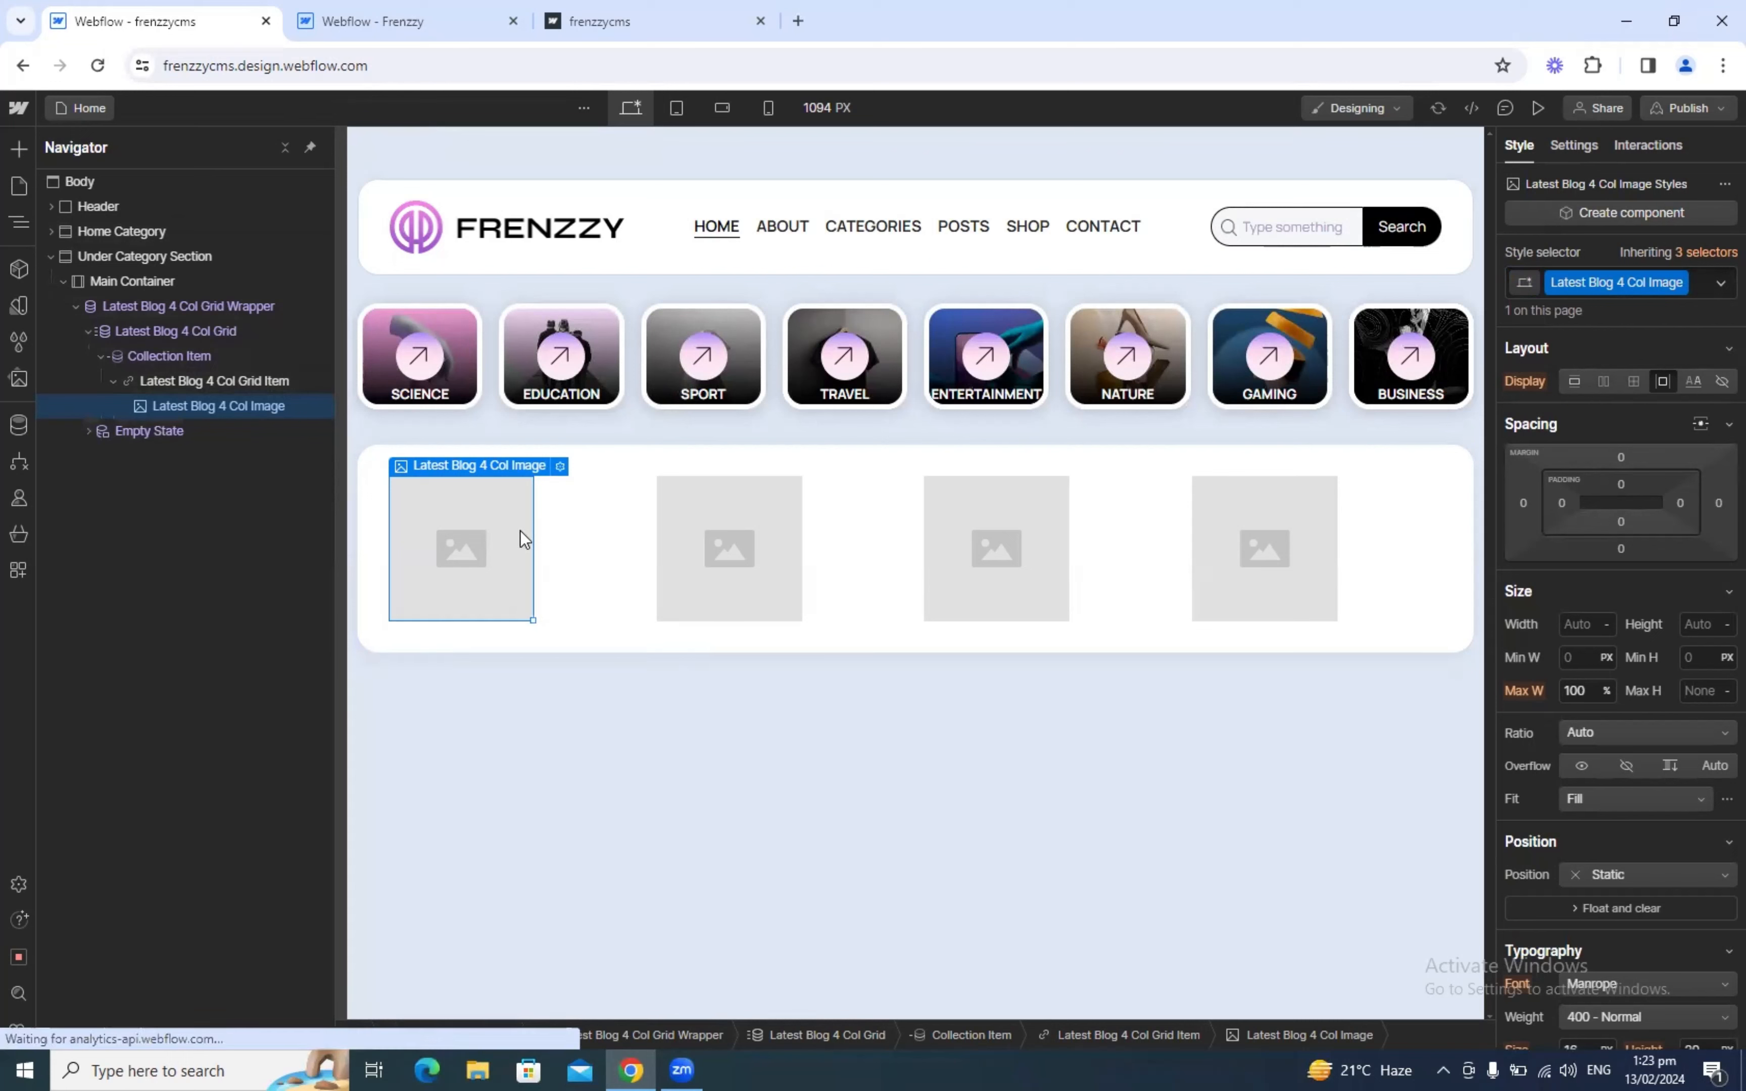
left_click(562, 469)
left_click(462, 719)
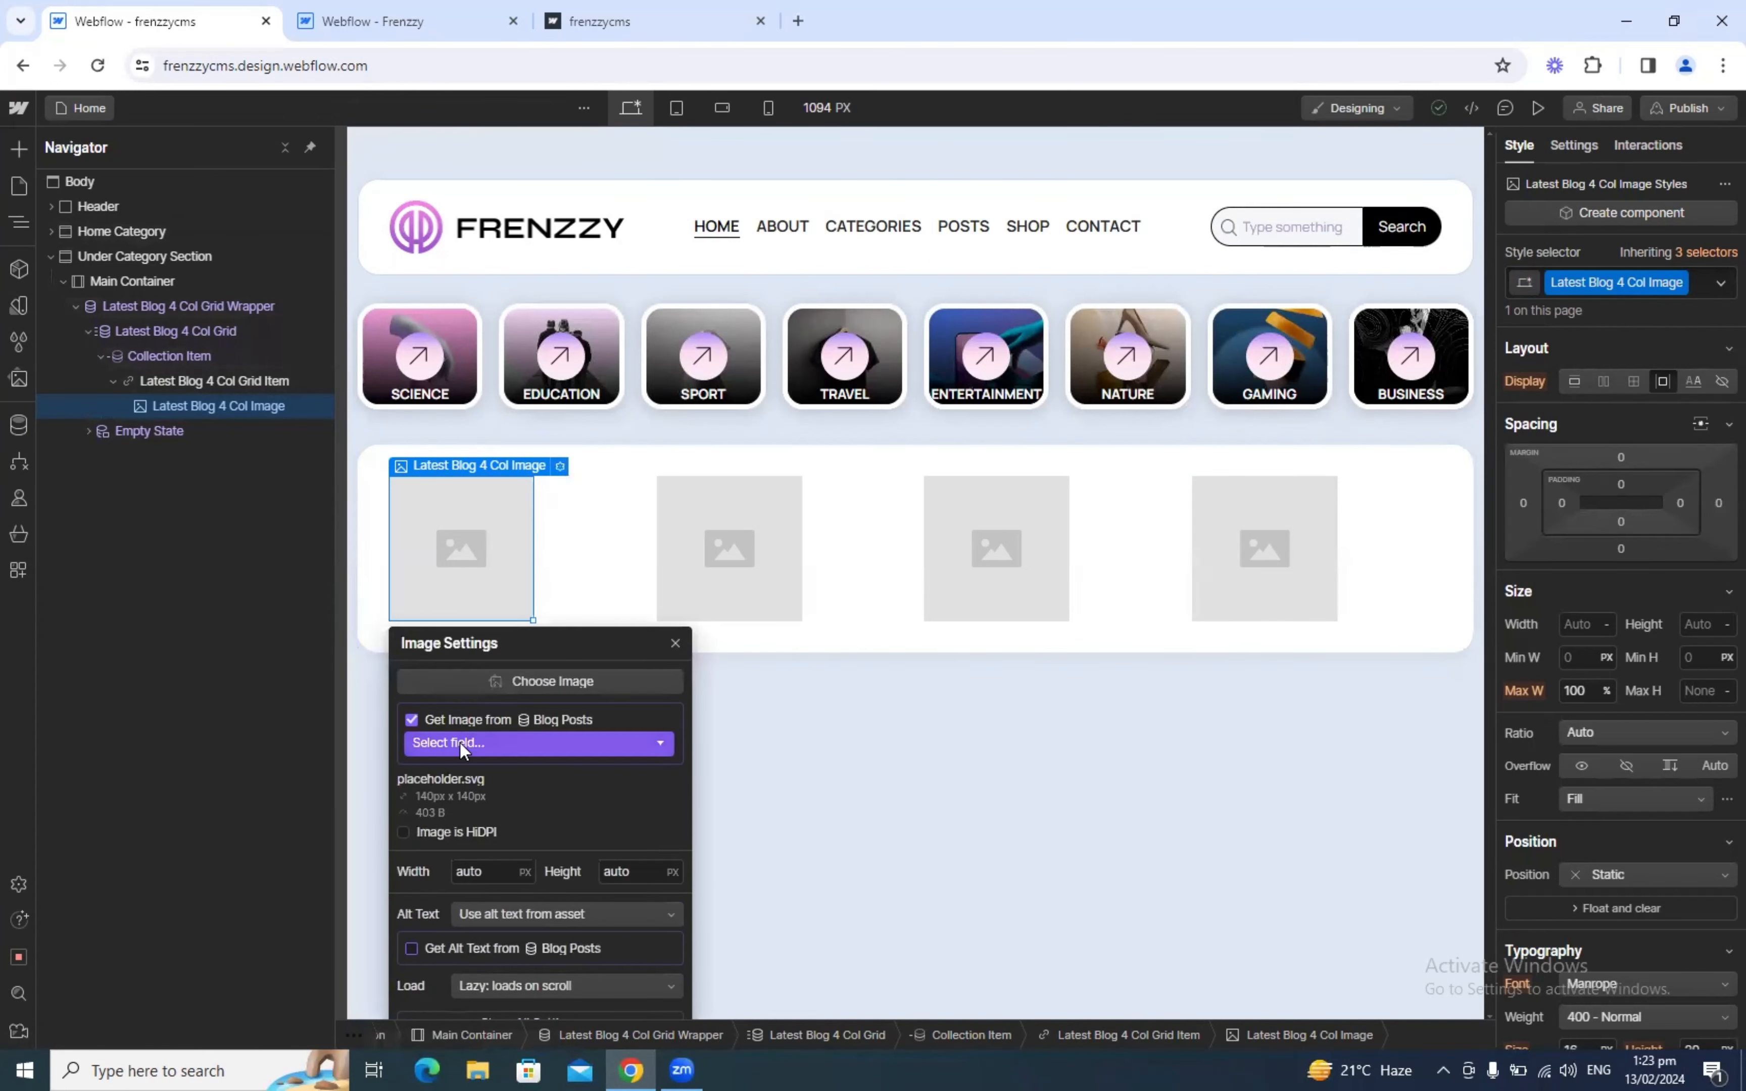
left_click(459, 742)
left_click(465, 795)
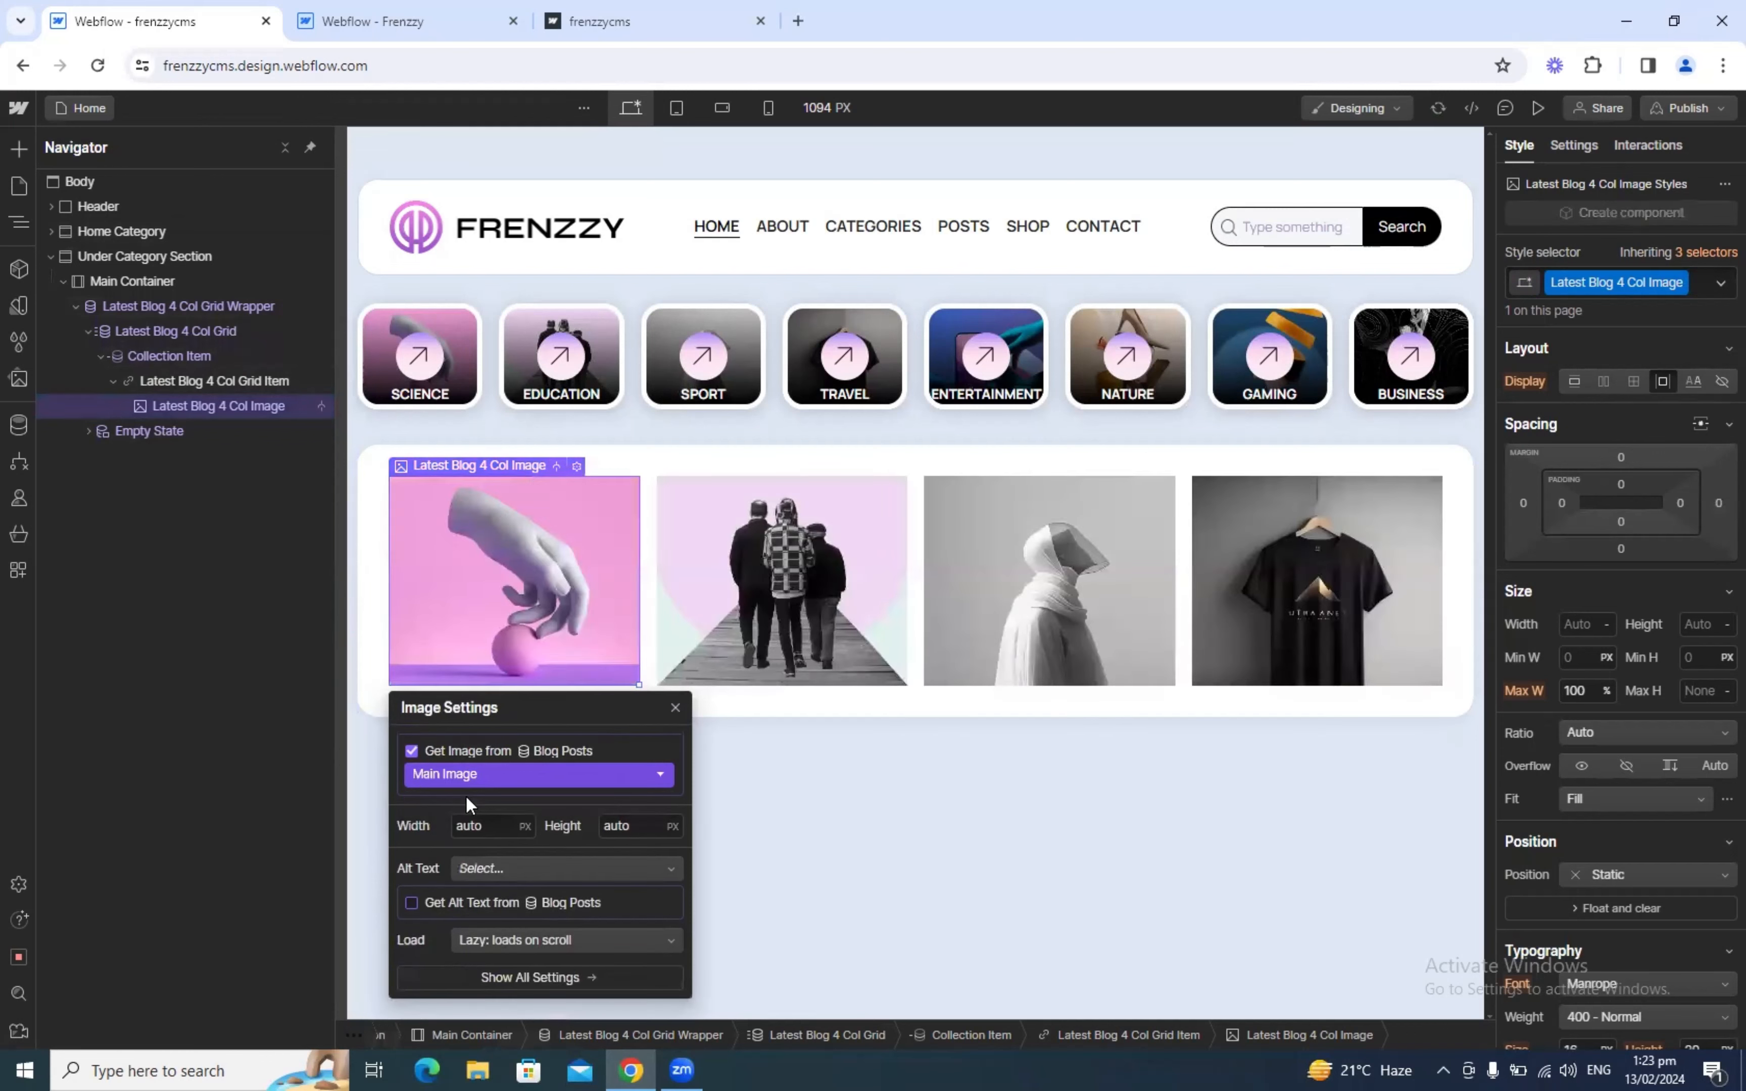
left_click(555, 594)
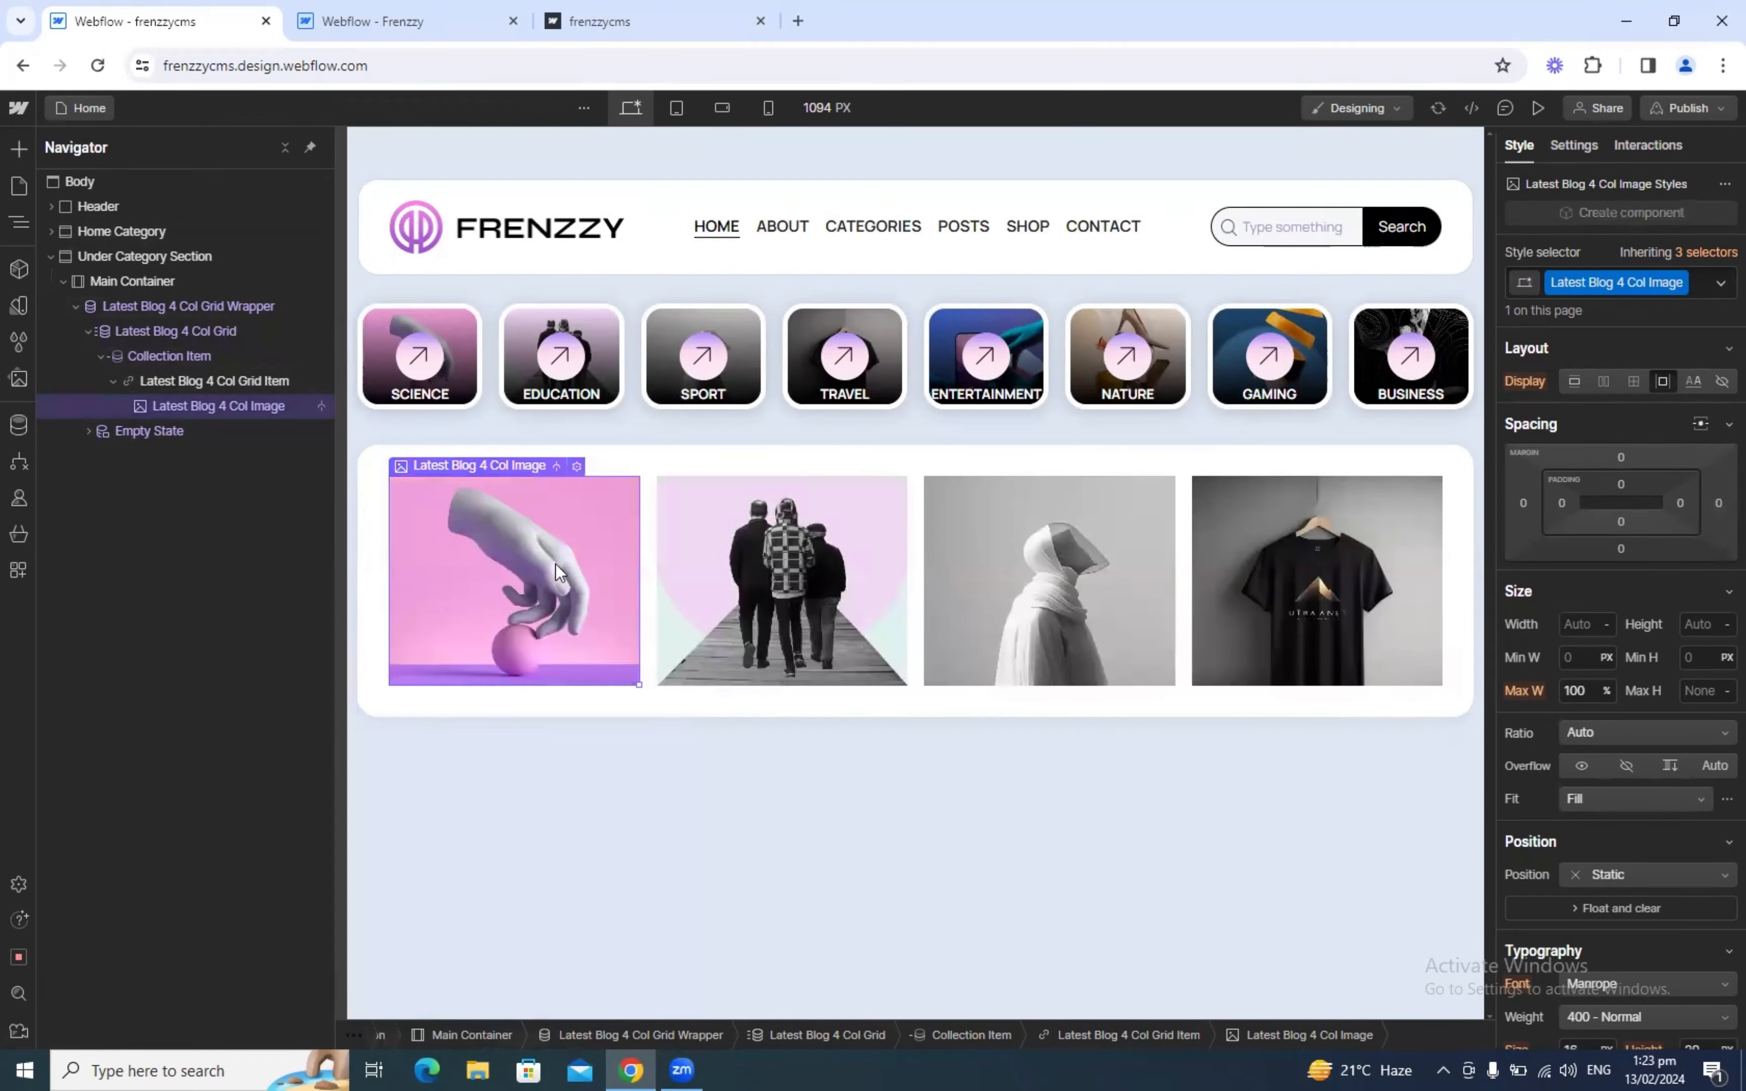
Step: In the Frenzzy reference project, examine the Latest Blog 4 Col Image's spacing, size, fit and border radius styles
left_click(369, 13)
left_click(186, 11)
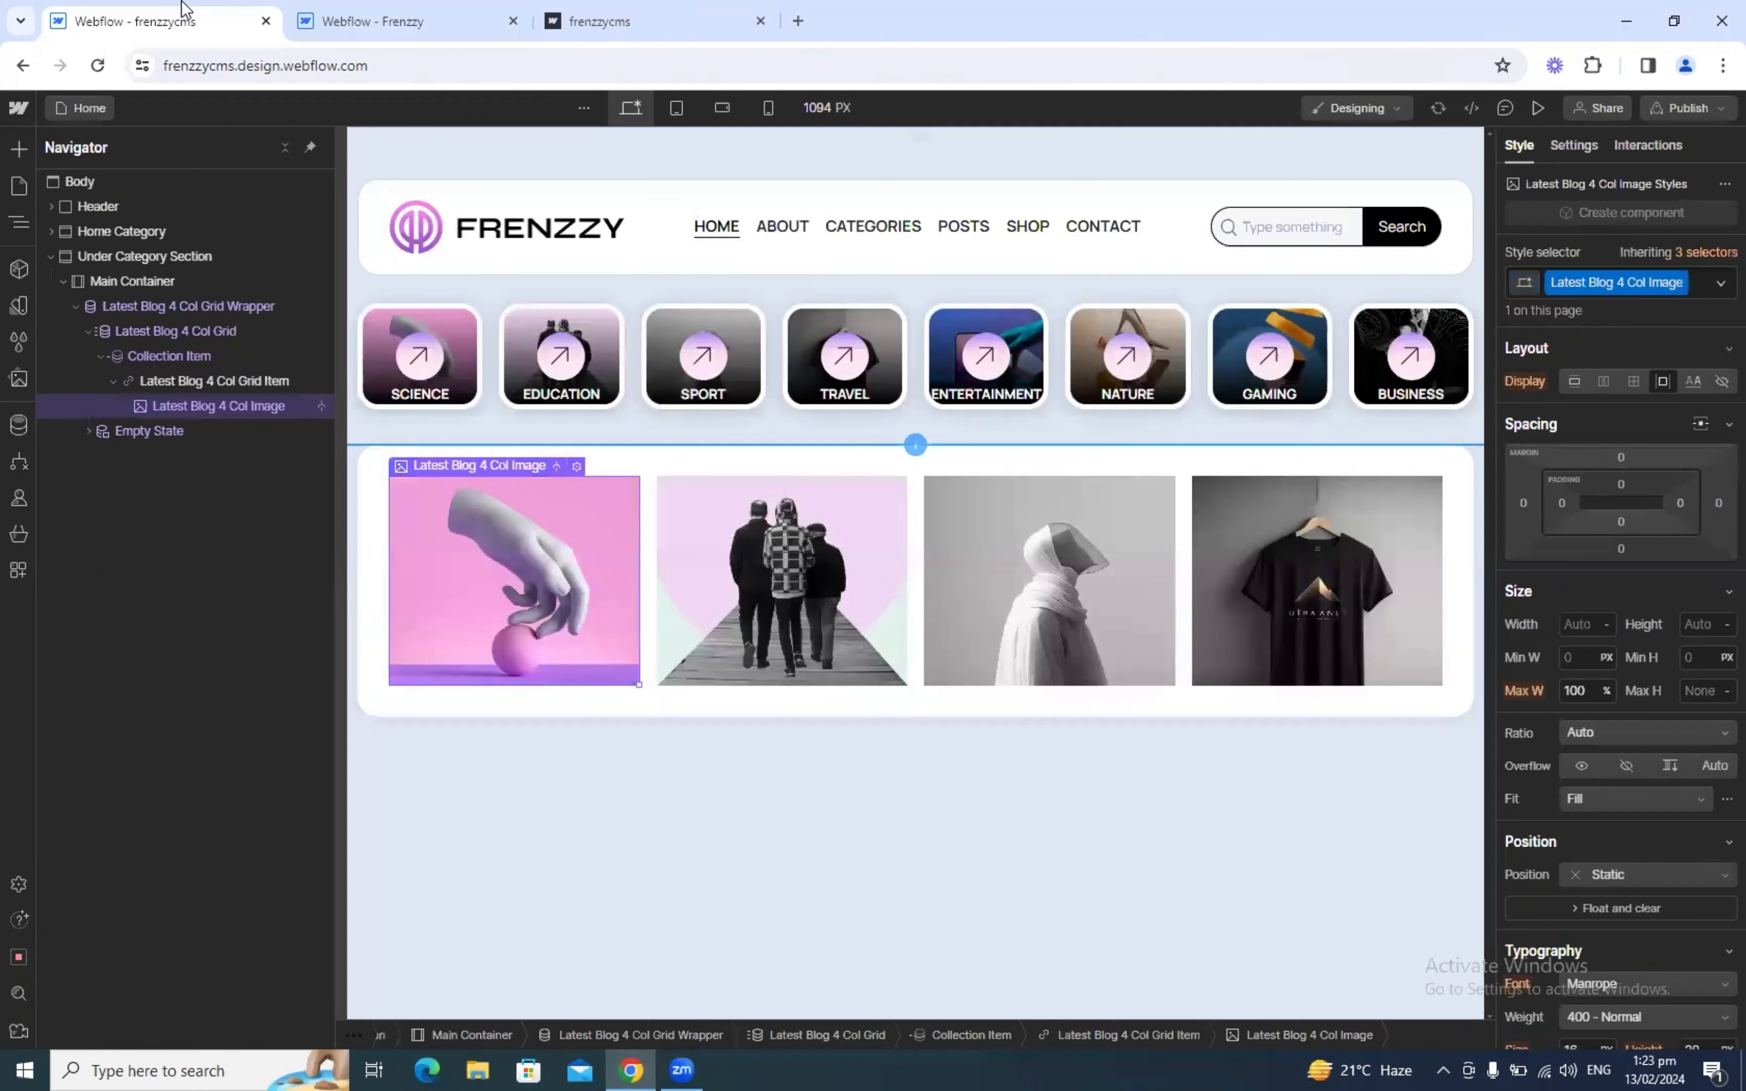
left_click(341, 13)
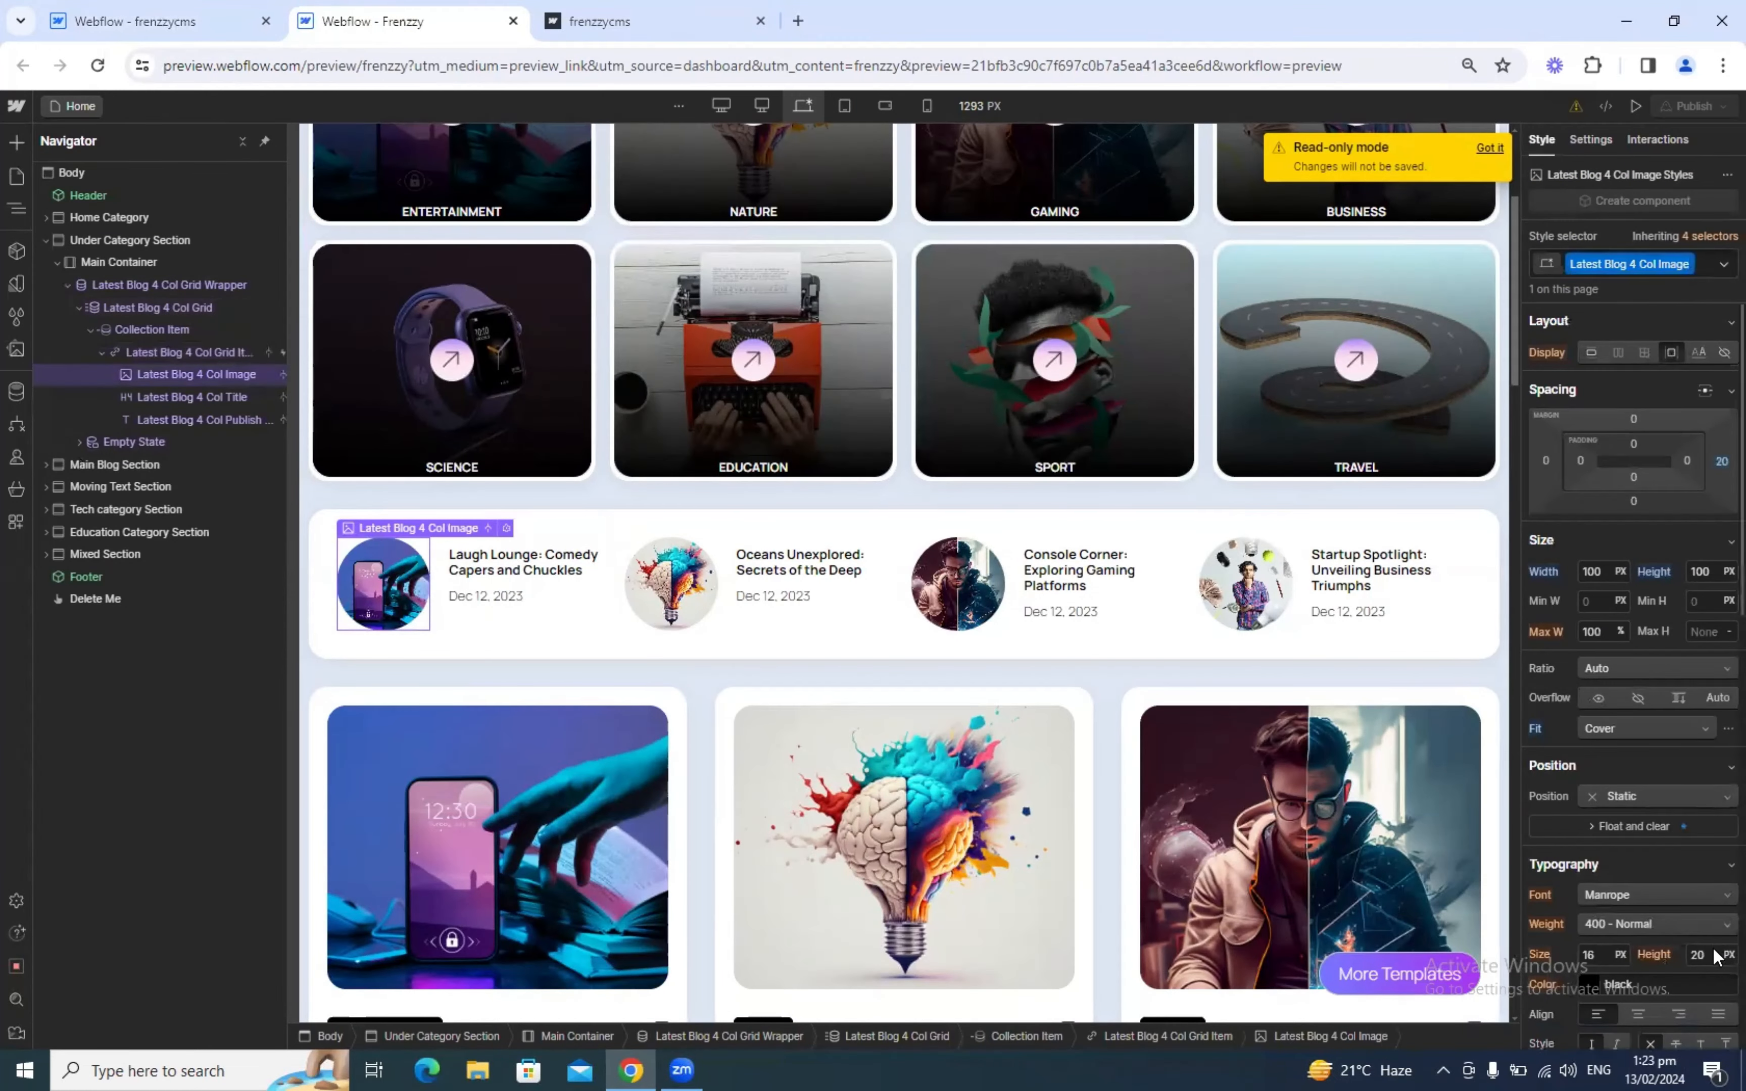
scroll(1693, 974, "down", 10)
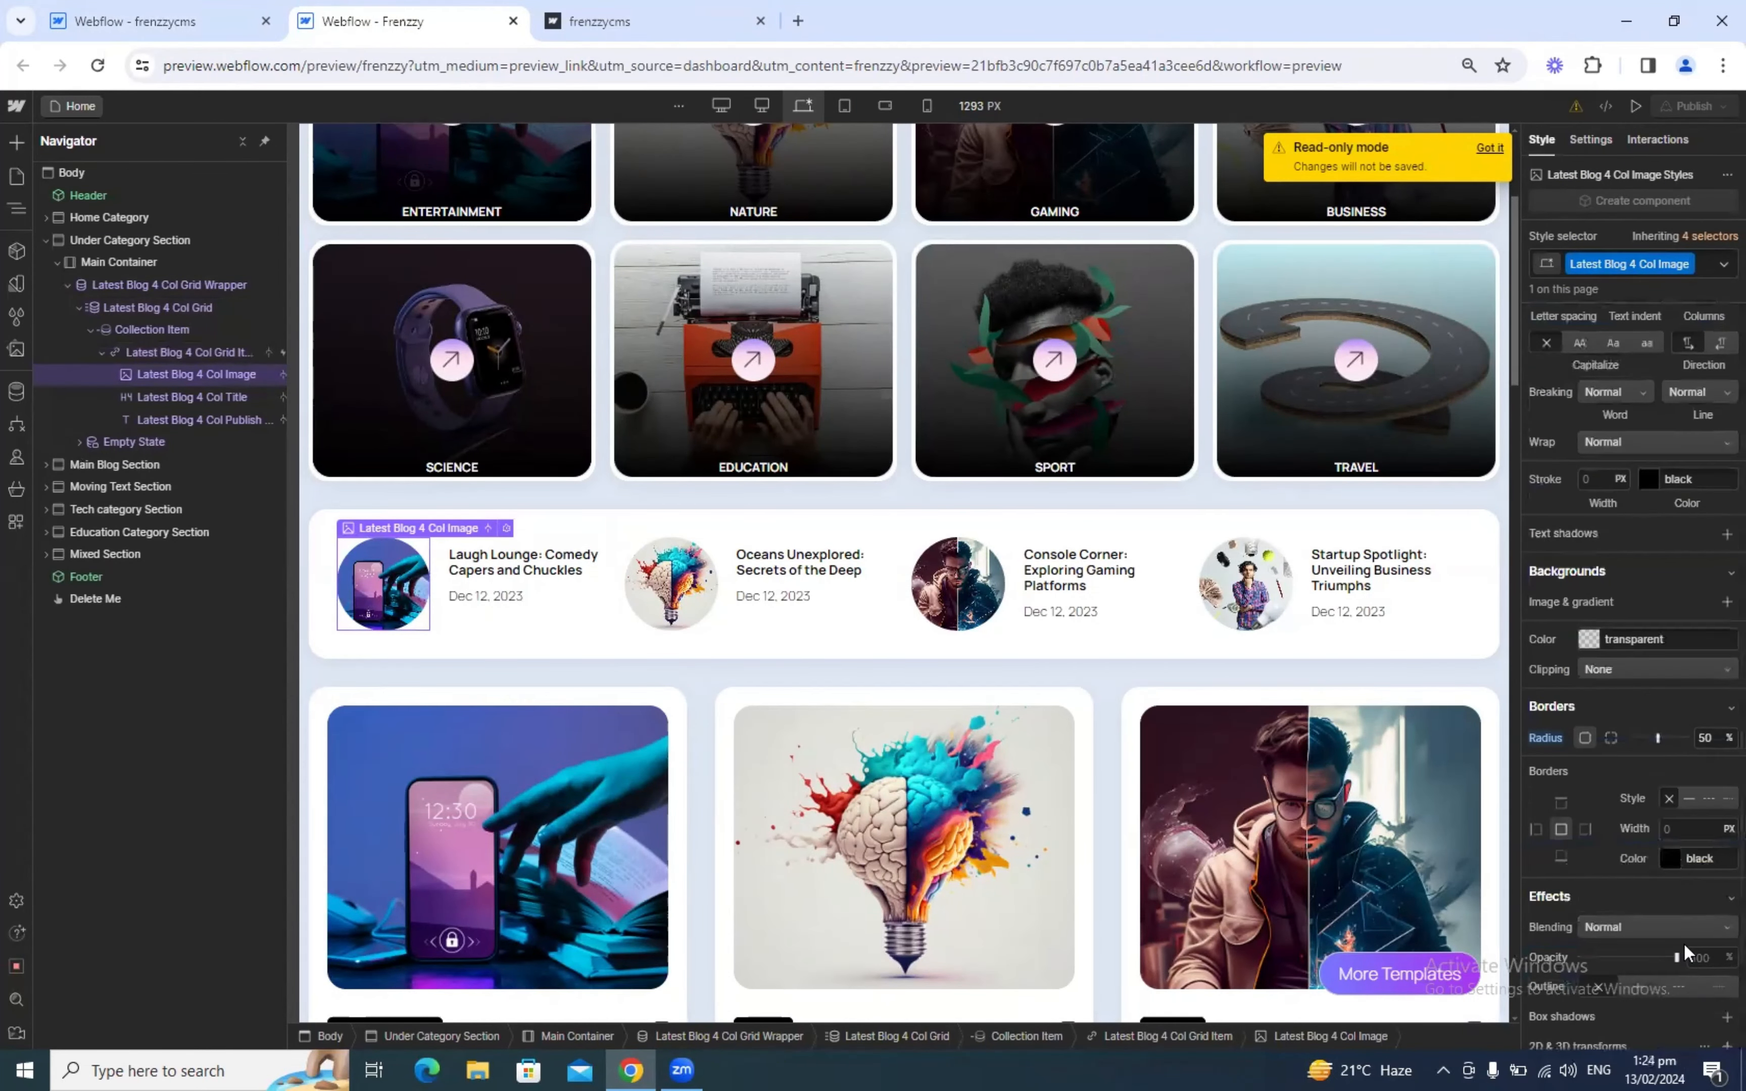
scroll(1679, 936, "up", 3)
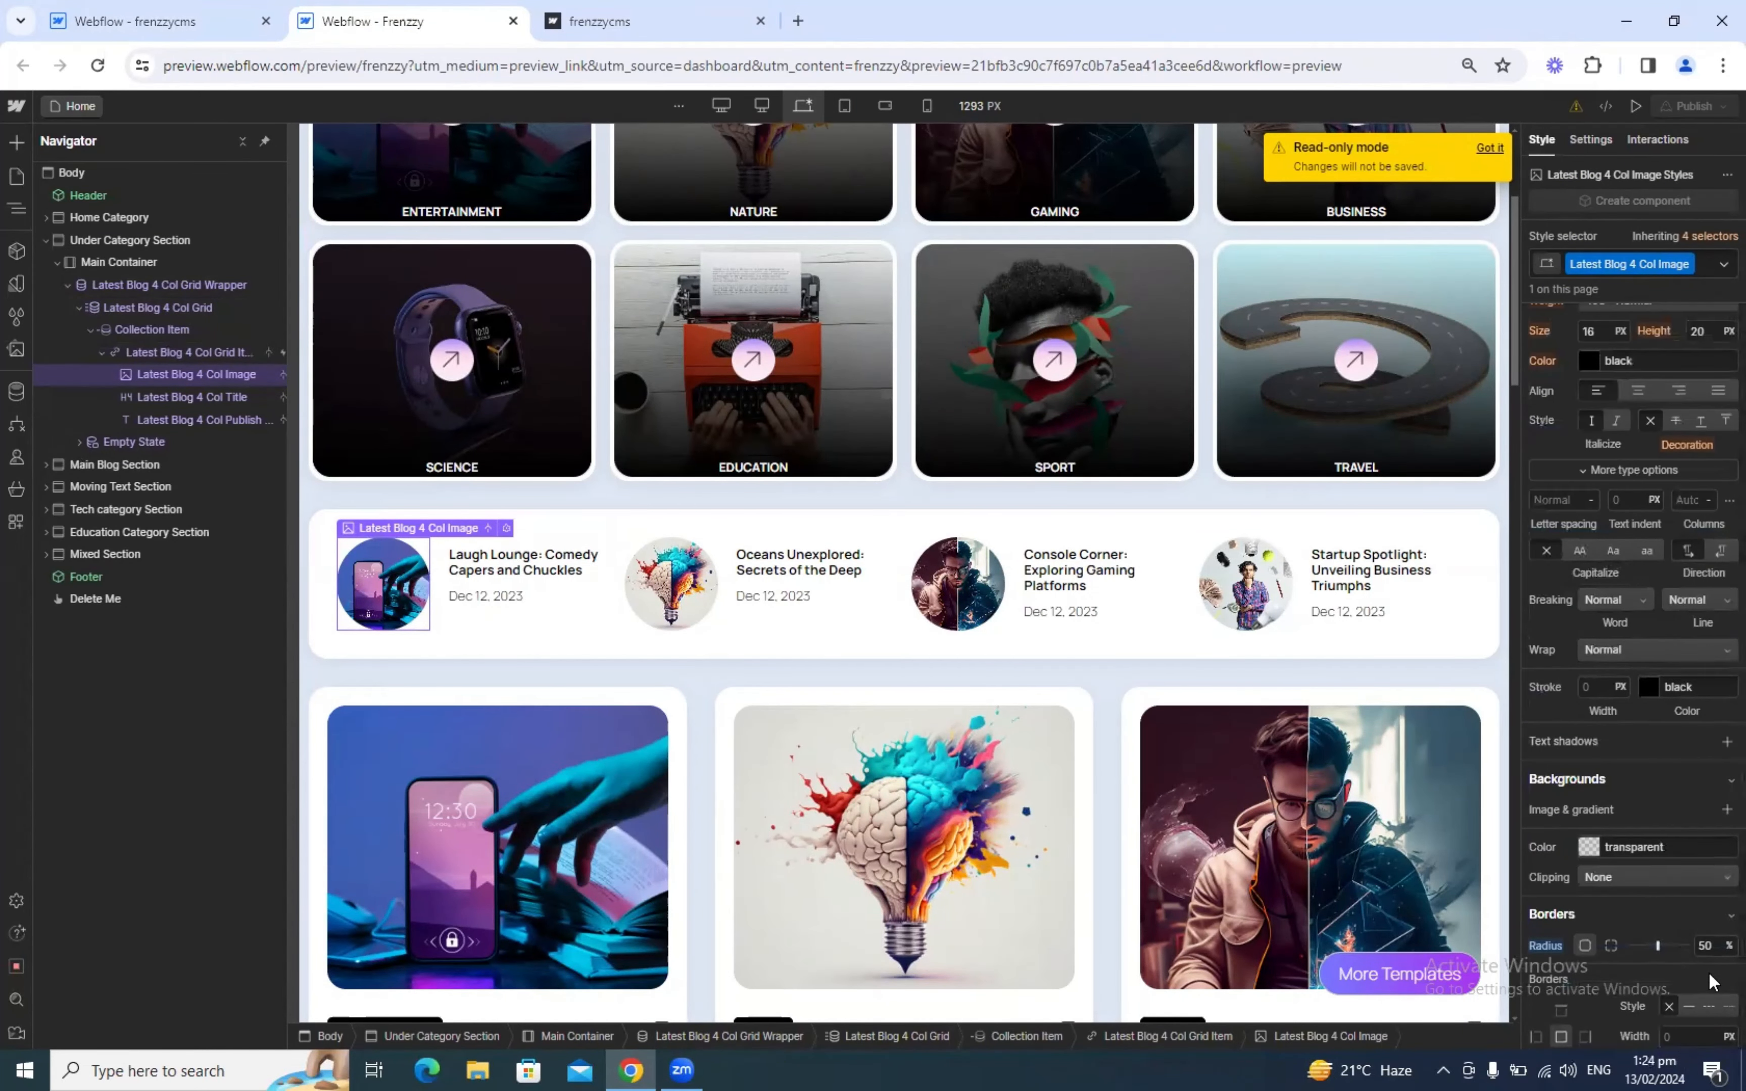
scroll(1709, 972, "up", 8)
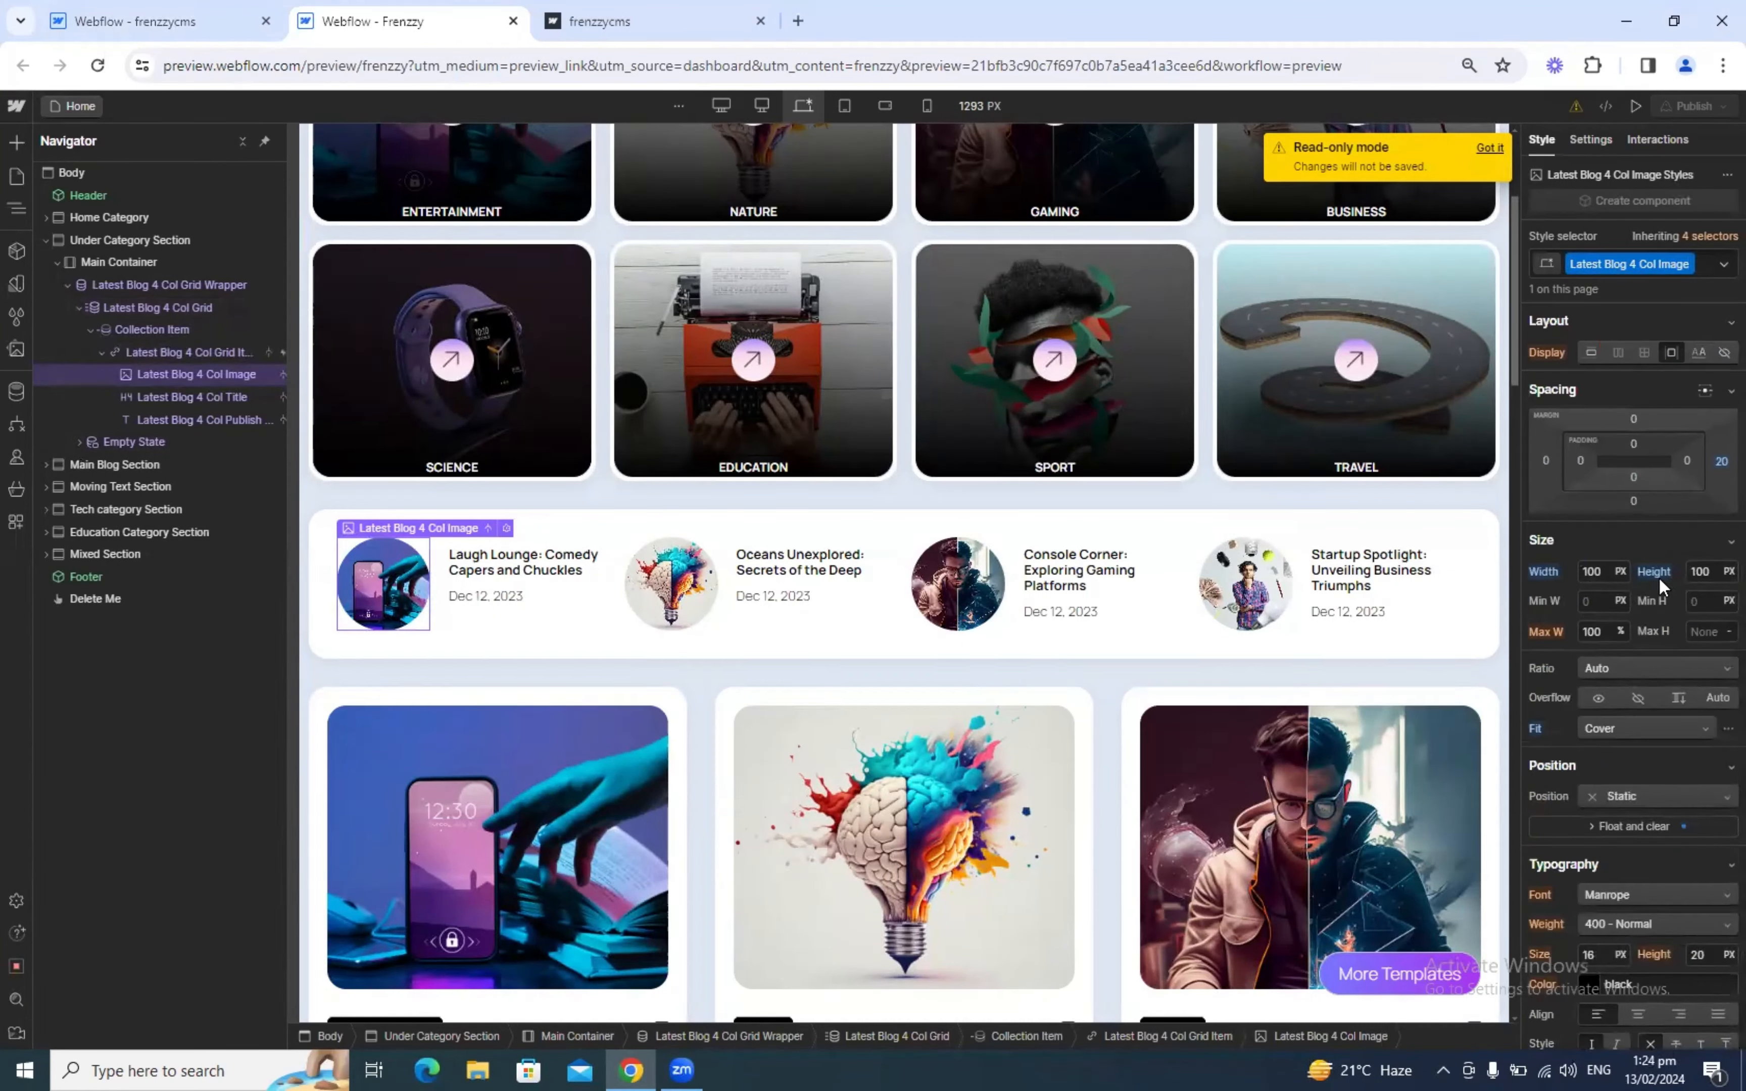
Step: In the frenzzycms project, set the Latest Blog 4 Col Image's width and height to 100 px and its border radius to 50%
left_click(144, 21)
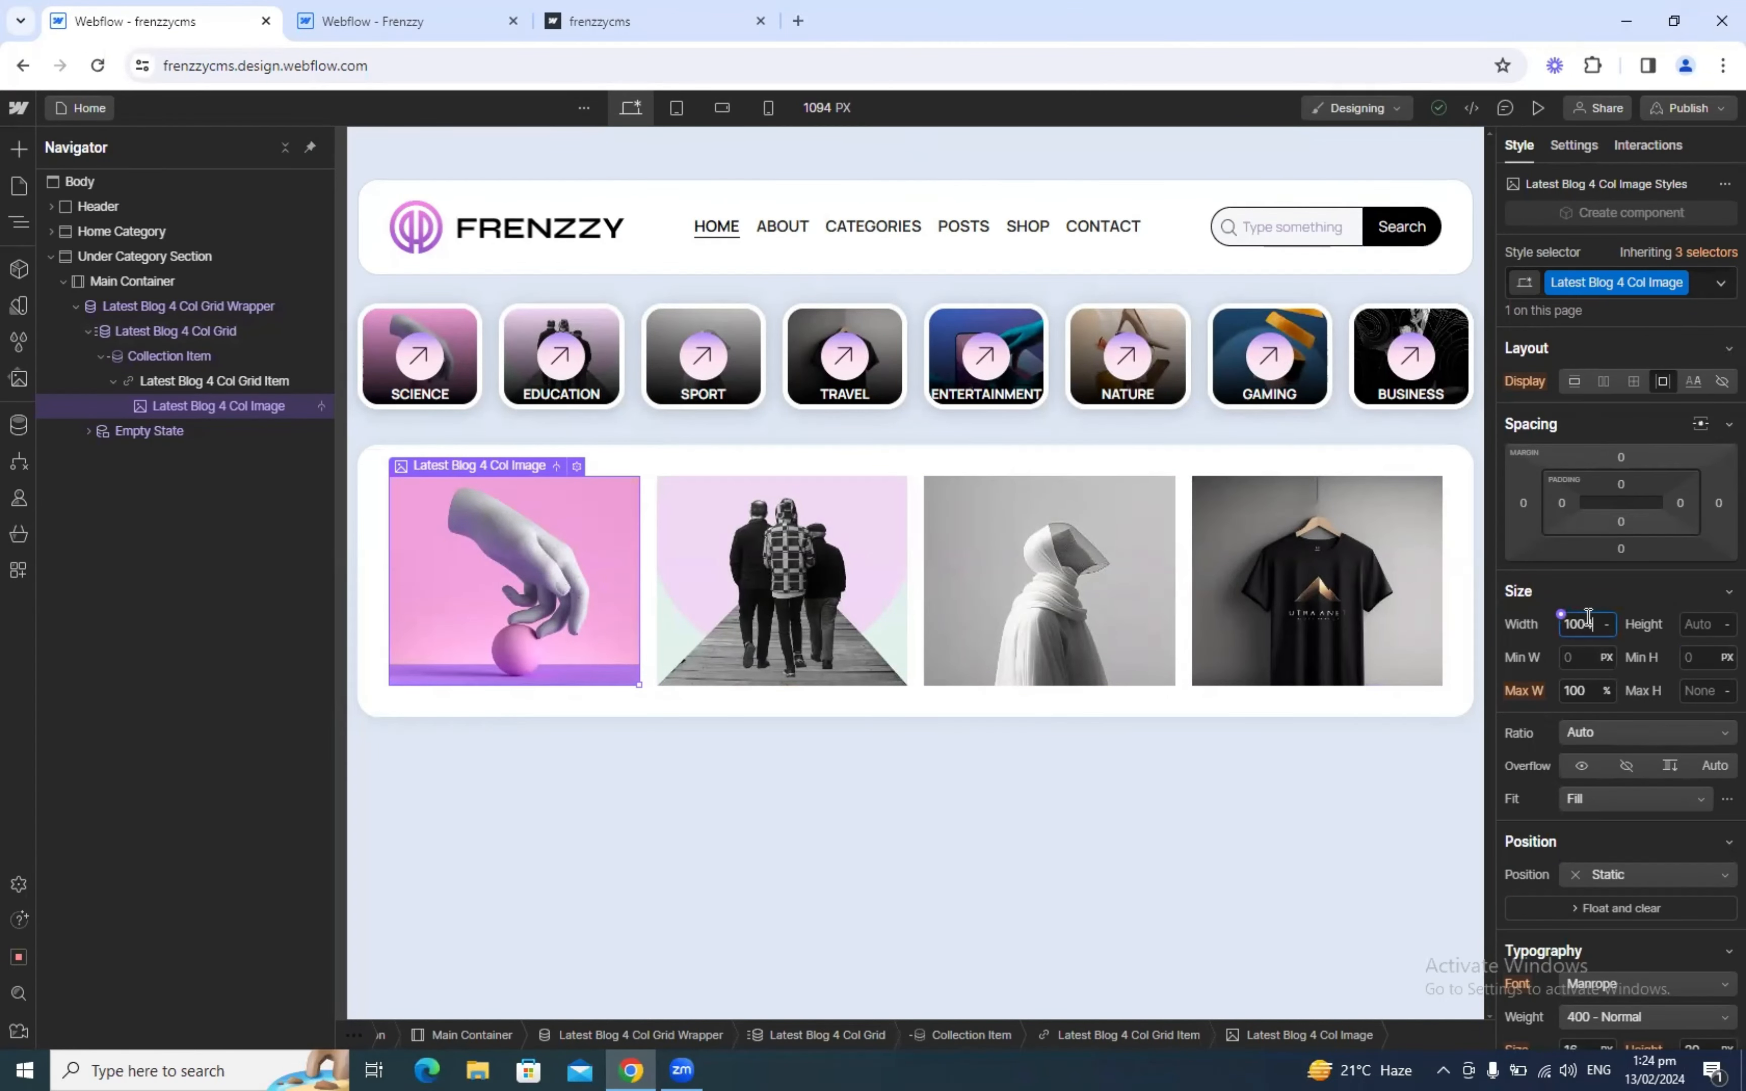
key("Return")
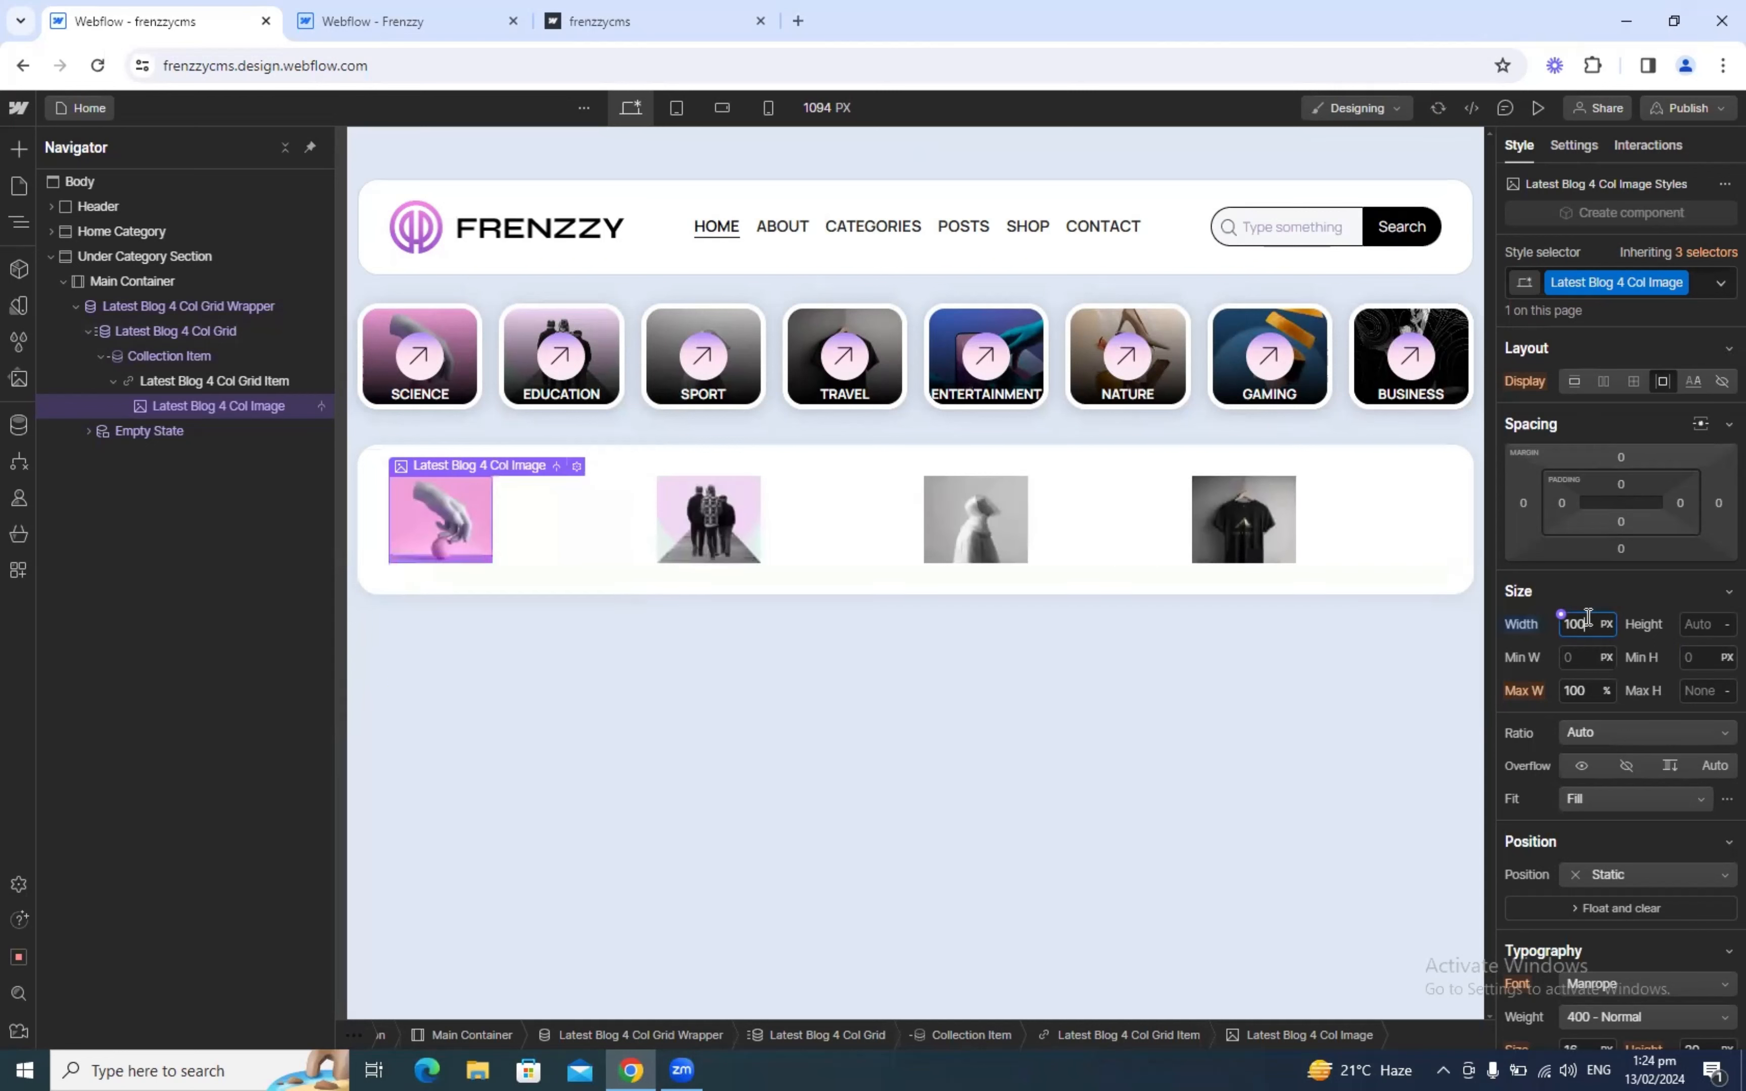
left_click(1708, 624)
key("Return")
scroll(1659, 718, "down", 10)
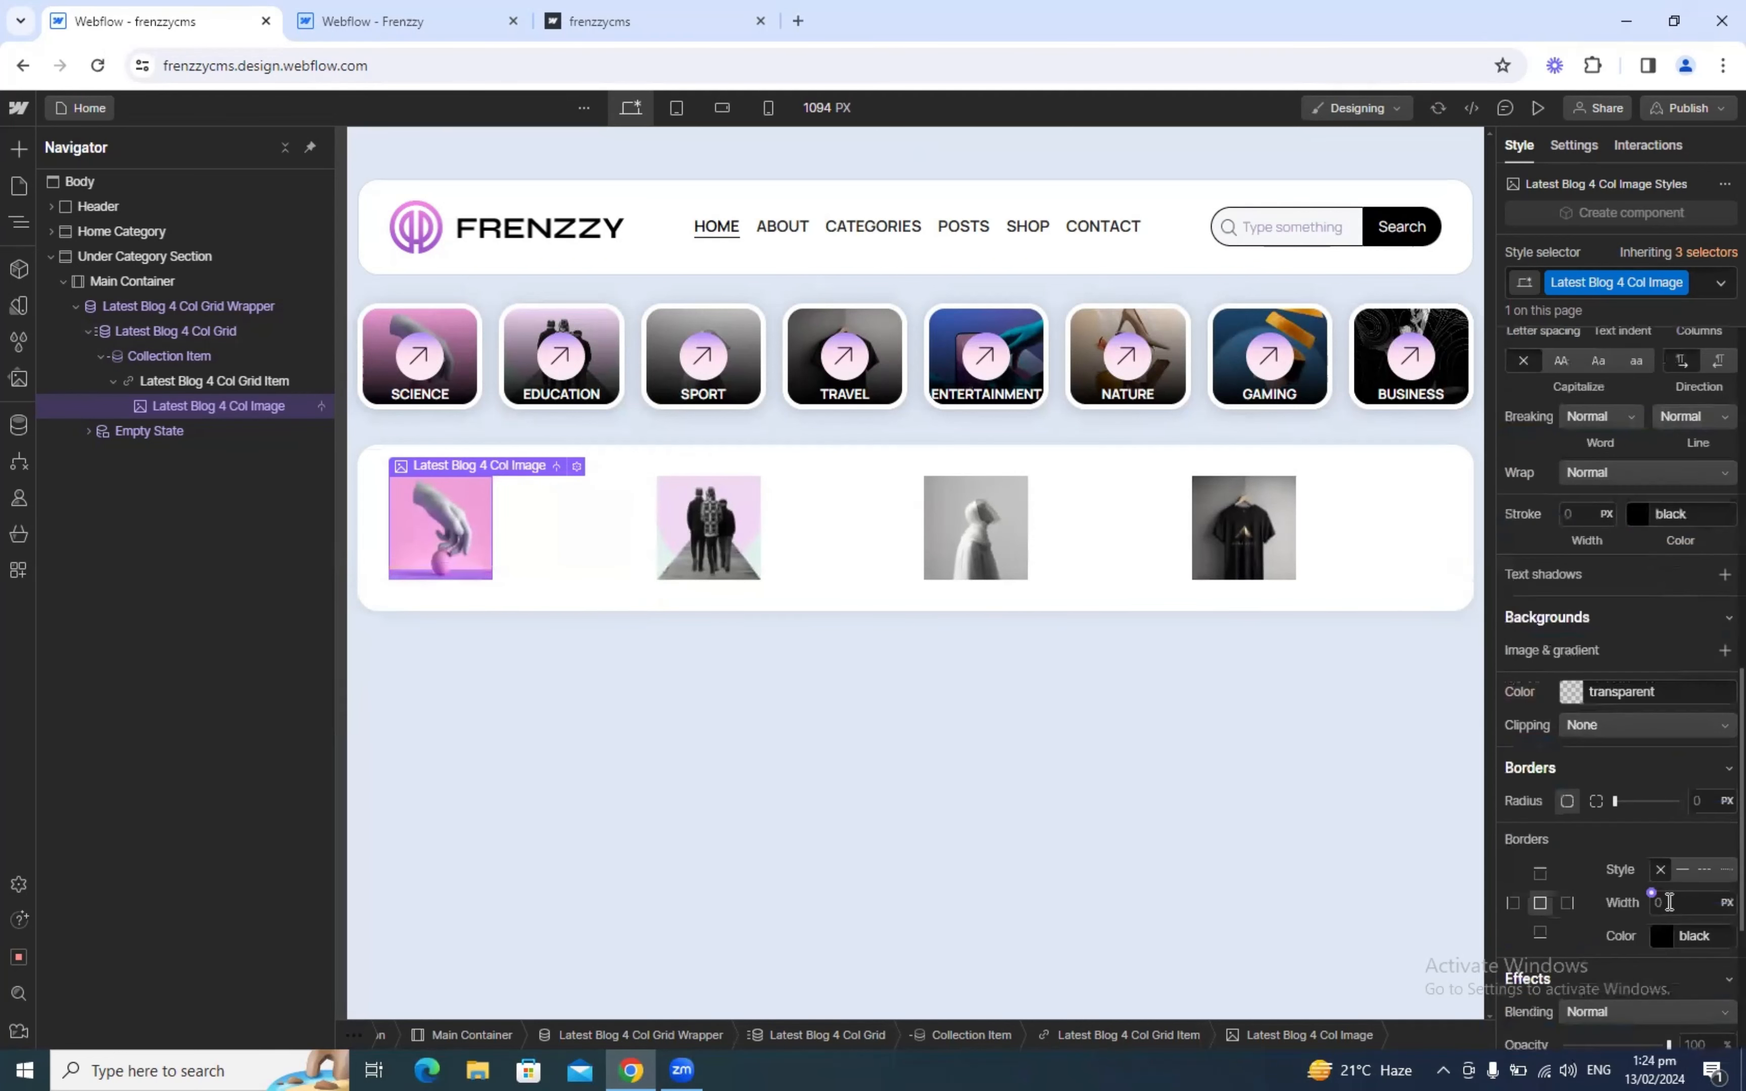
left_click(1701, 696)
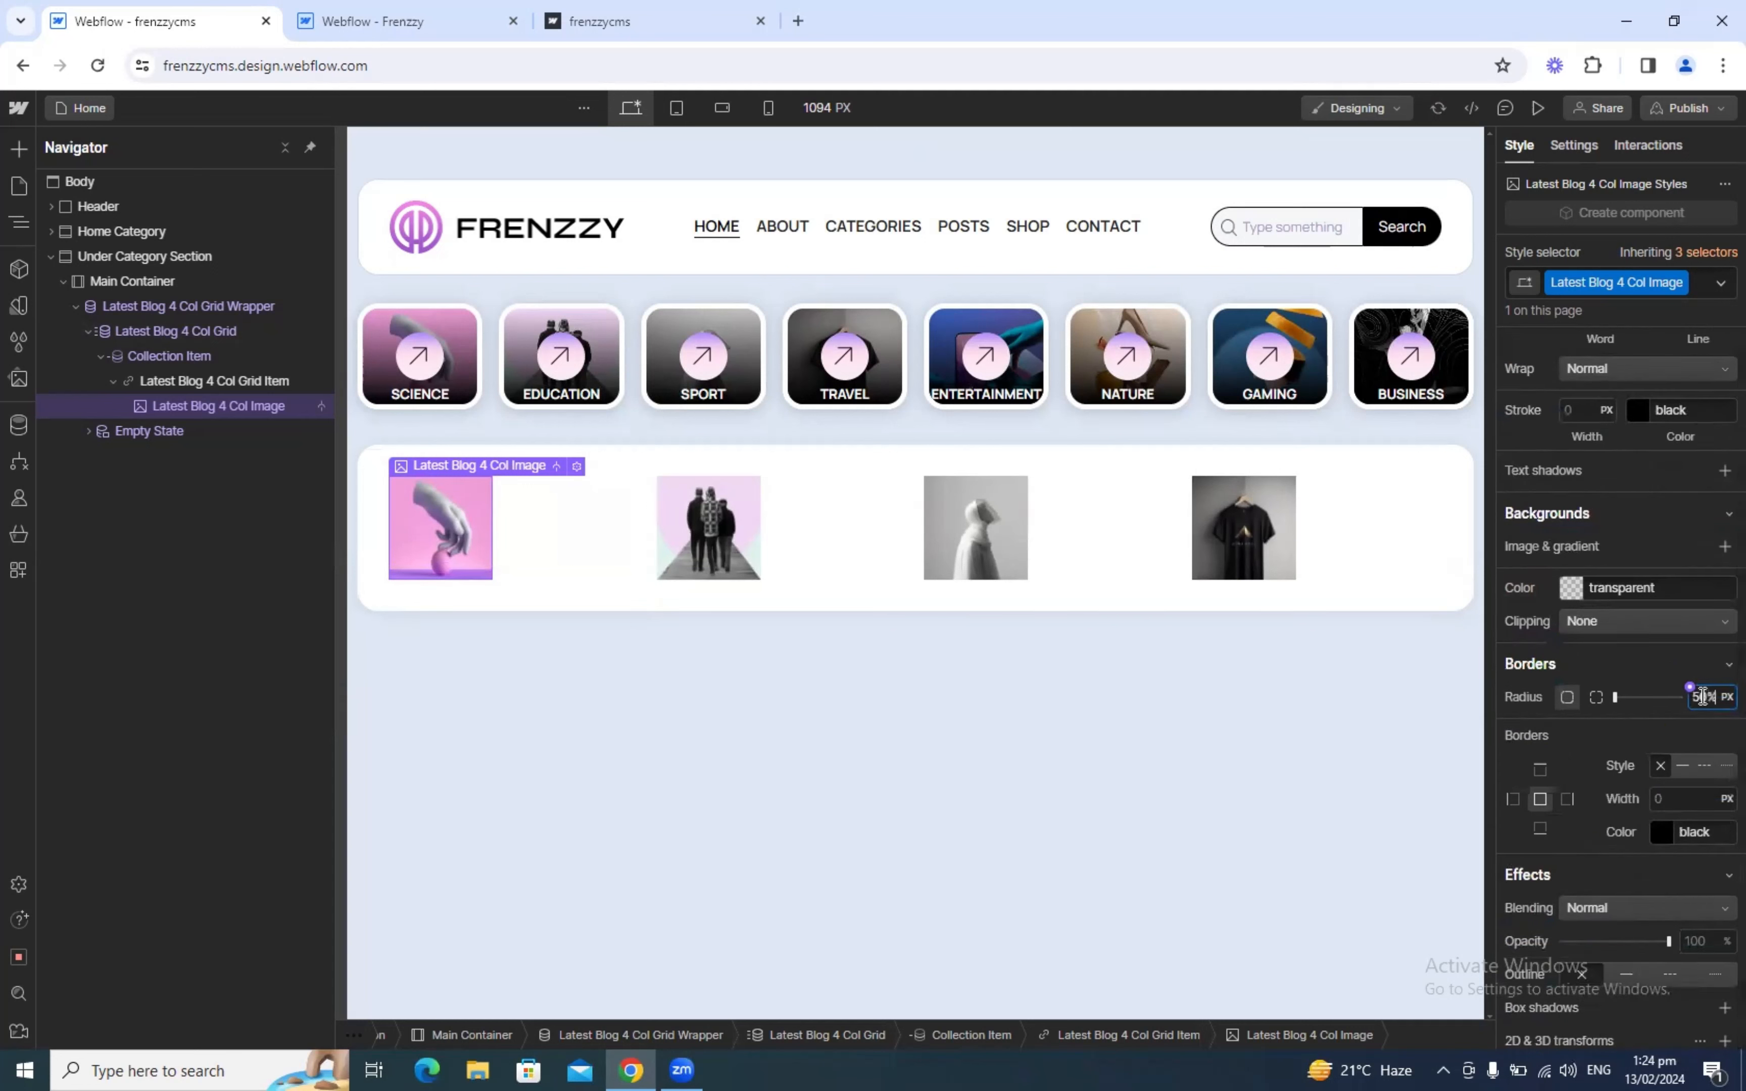
type("50%")
key("Return")
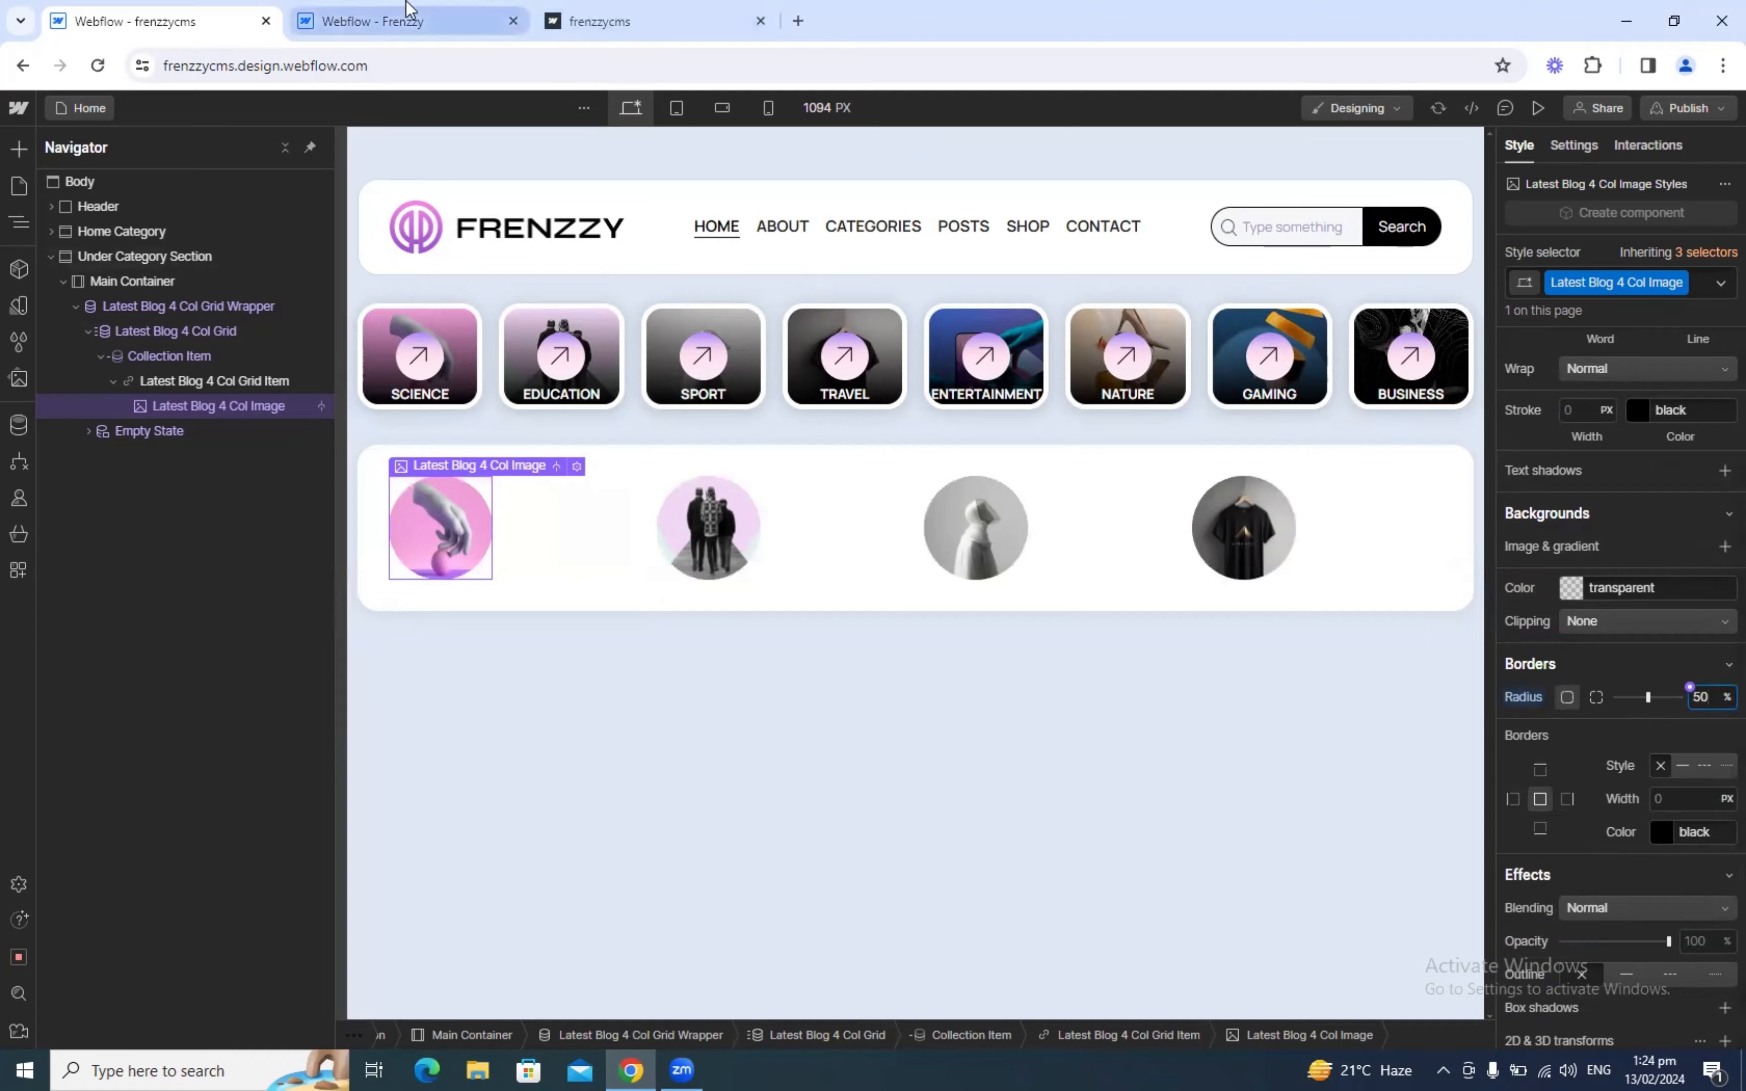
Step: In the Frenzzy reference project, examine the Latest Blog 4 Col Title's styles and copy its class name
left_click(386, 21)
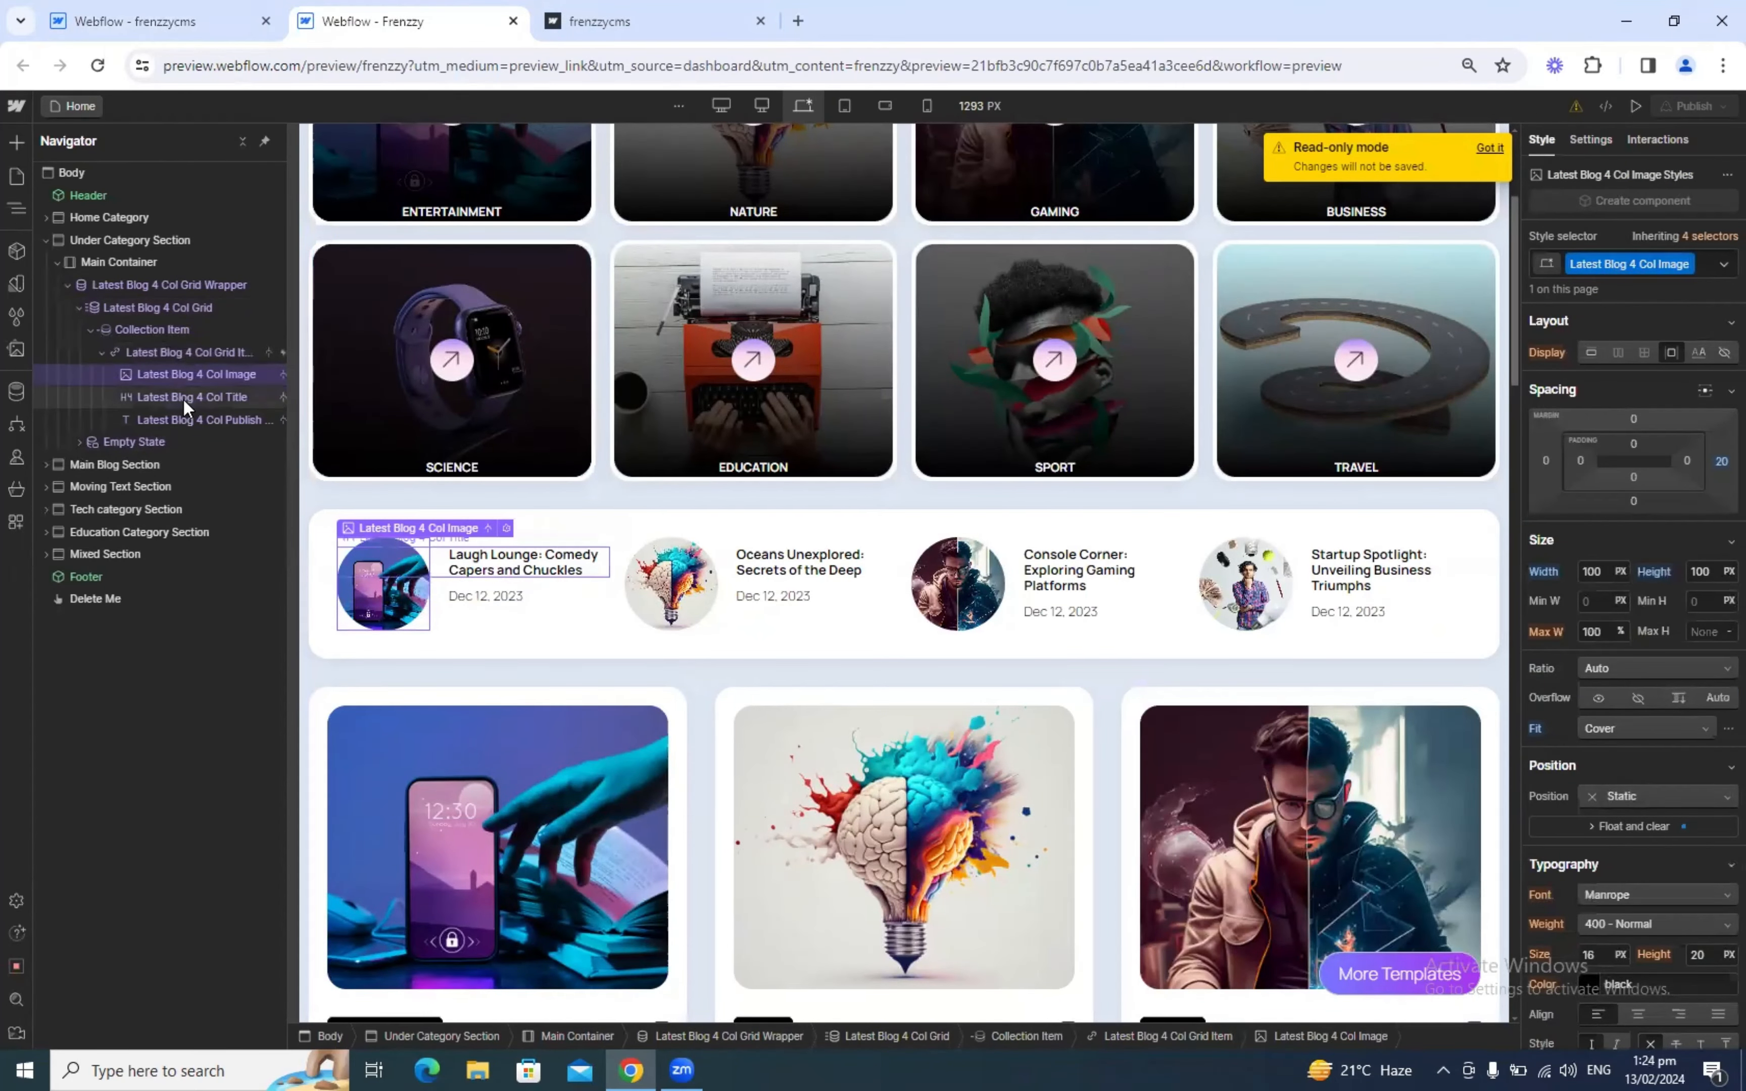
left_click(209, 398)
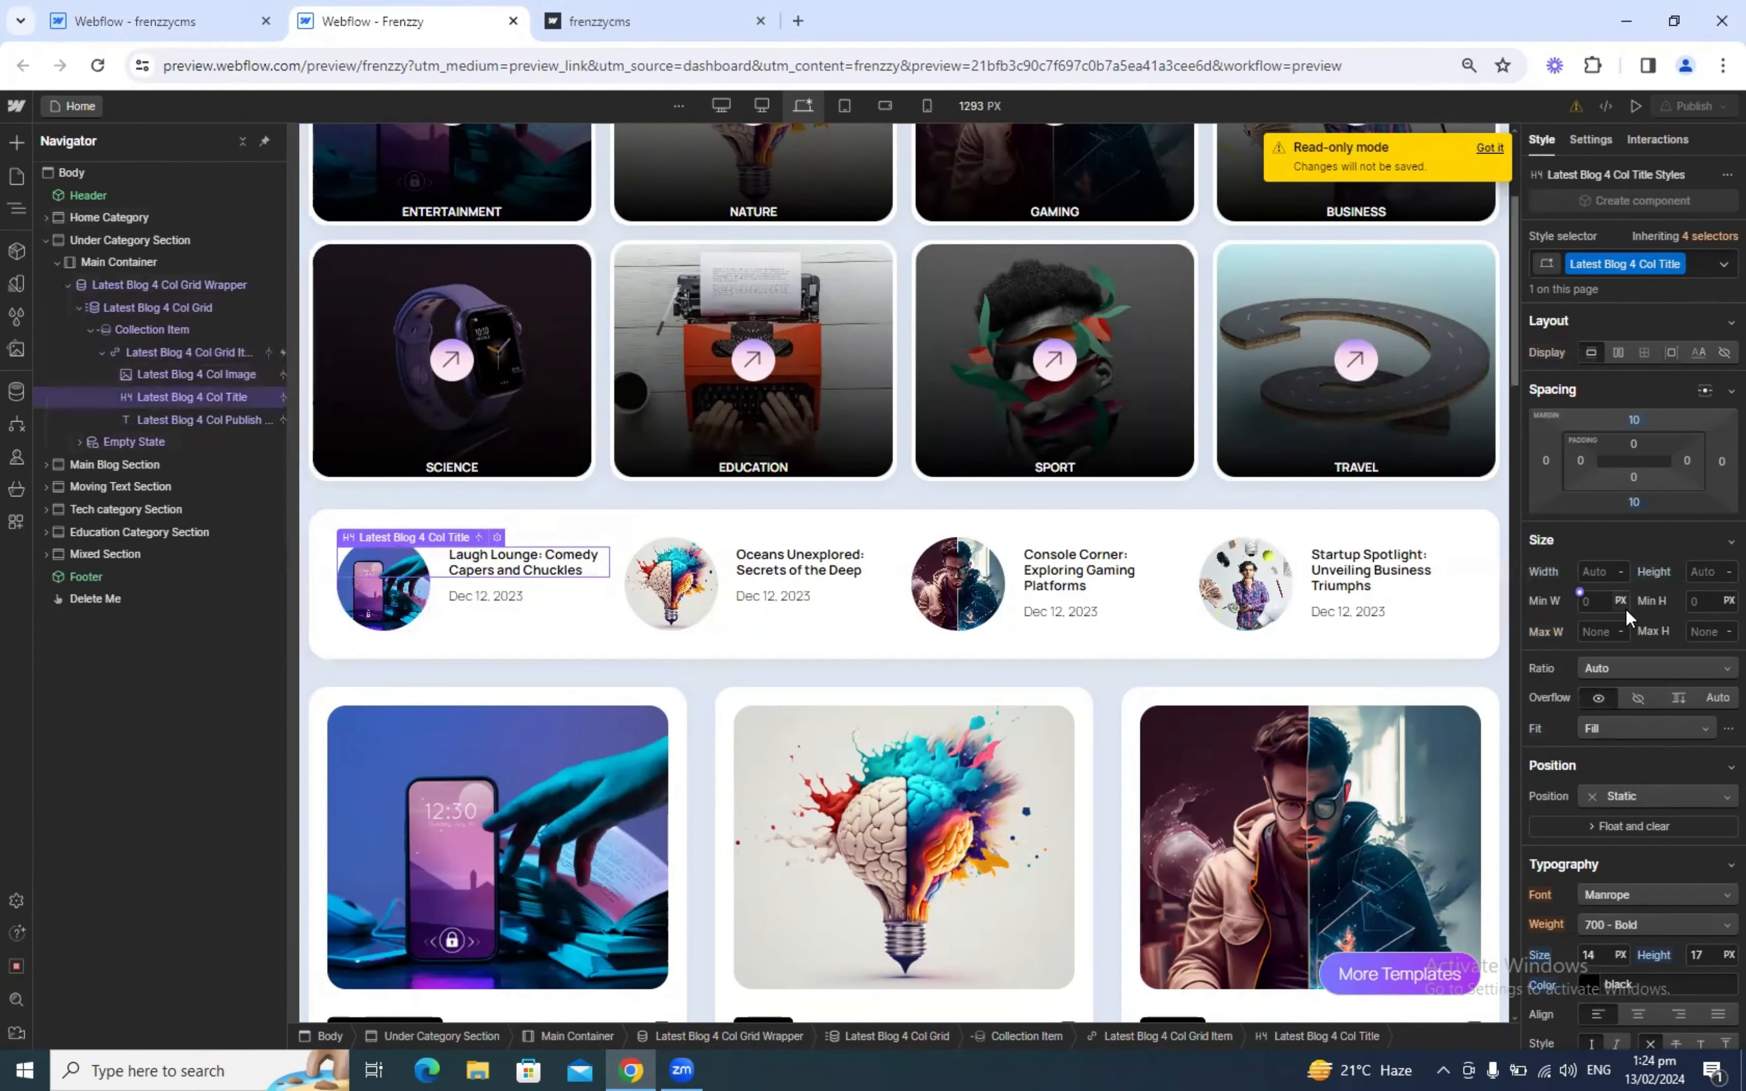
scroll(1625, 609, "down", 5)
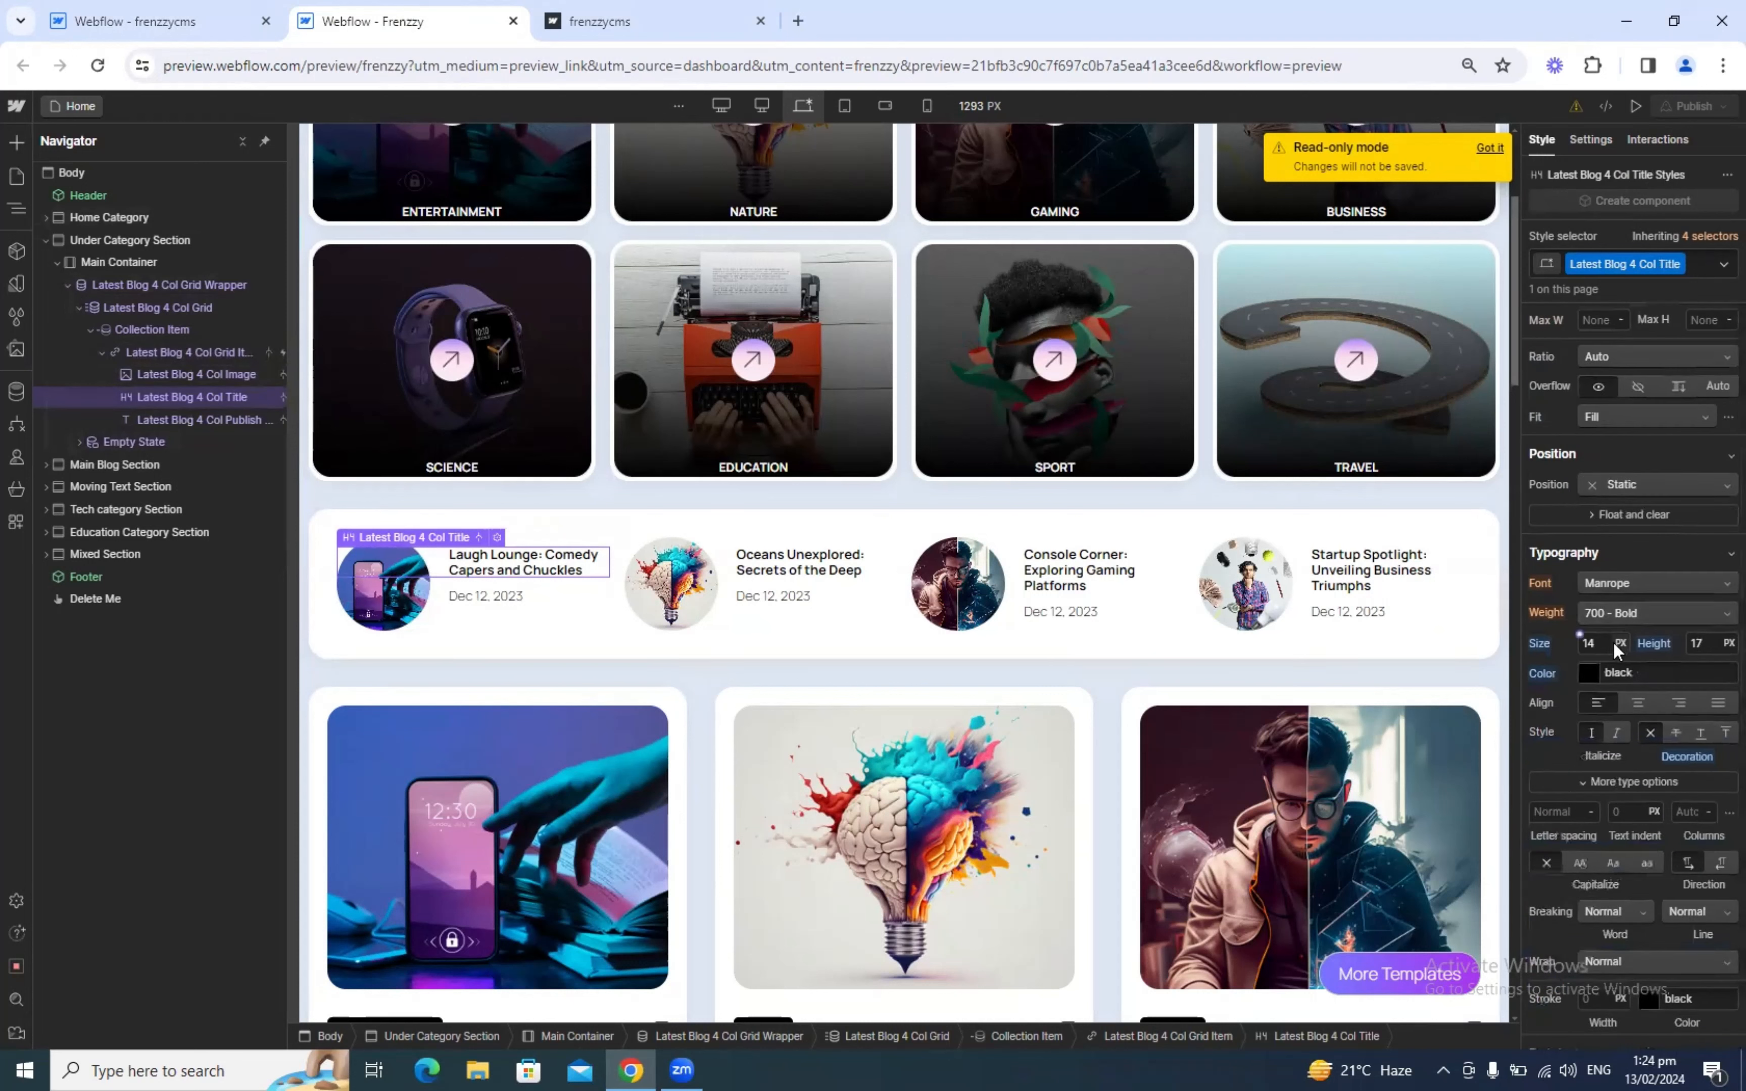
scroll(1611, 657, "down", 4)
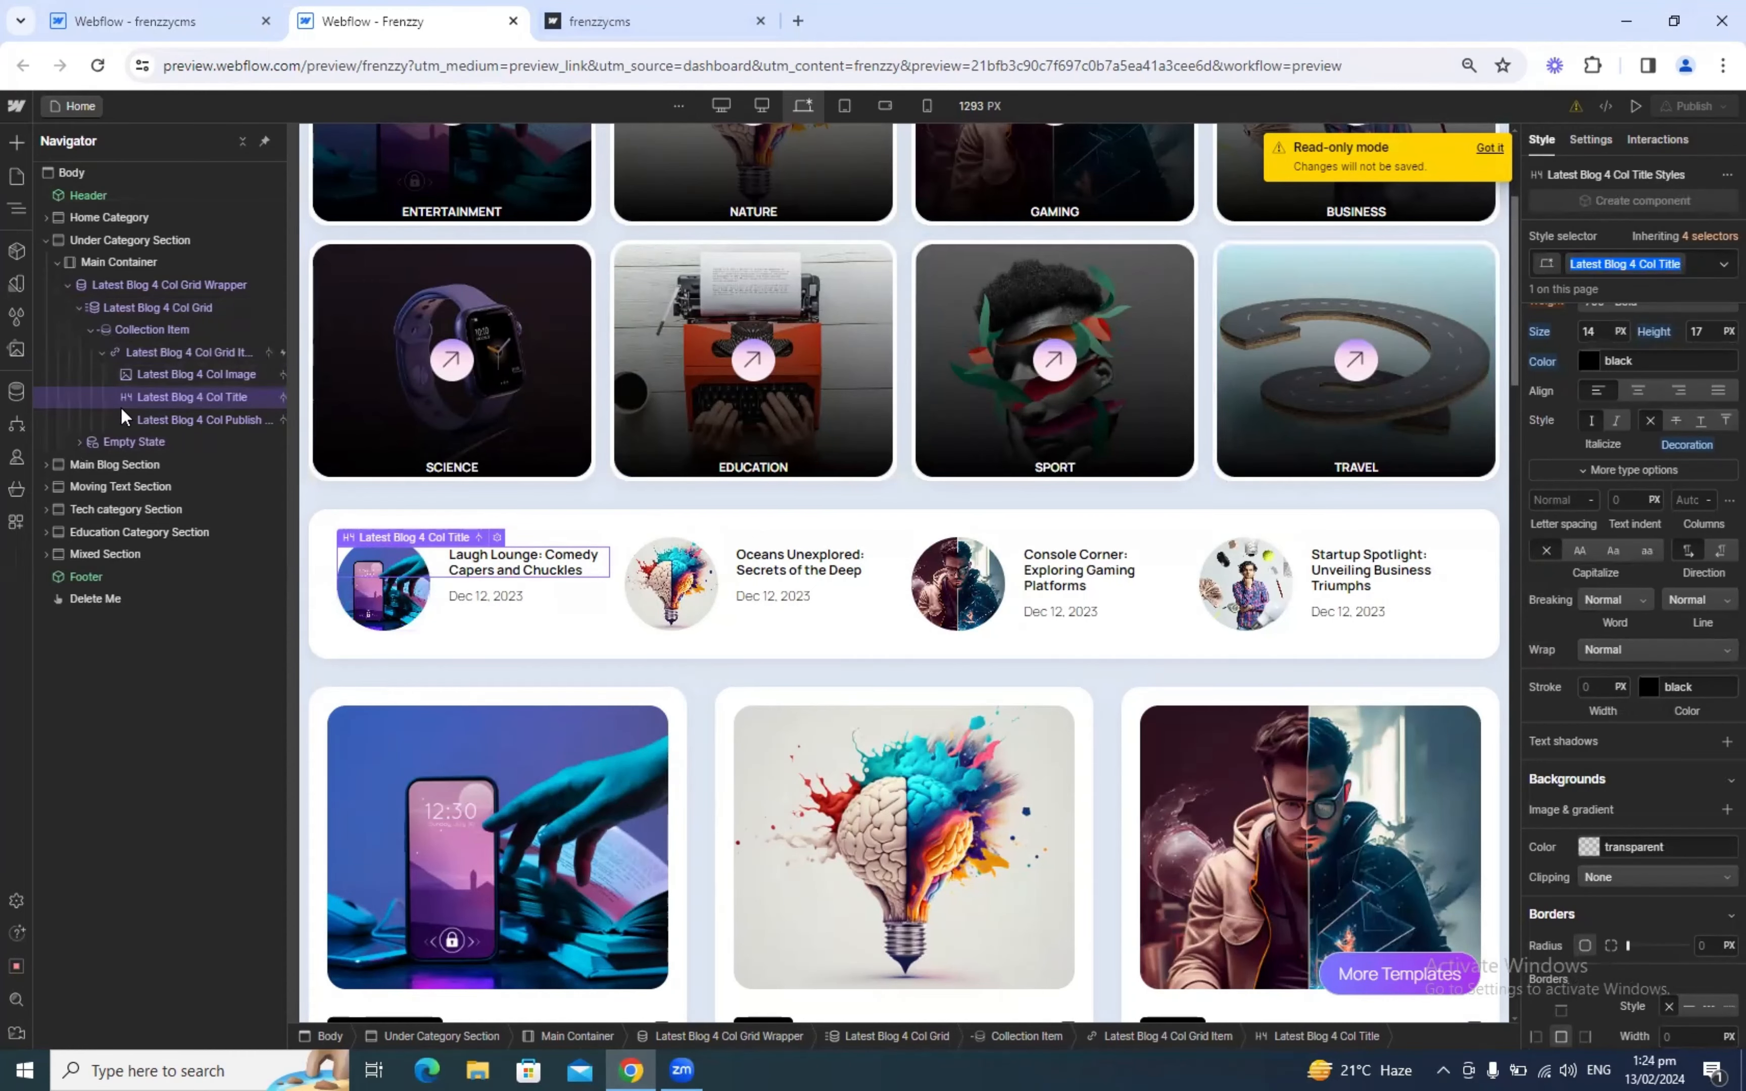
Step: Switch to the frenzzycms project and add an H4 heading inside the Latest Blog 4 Col Grid Item link block
left_click(137, 20)
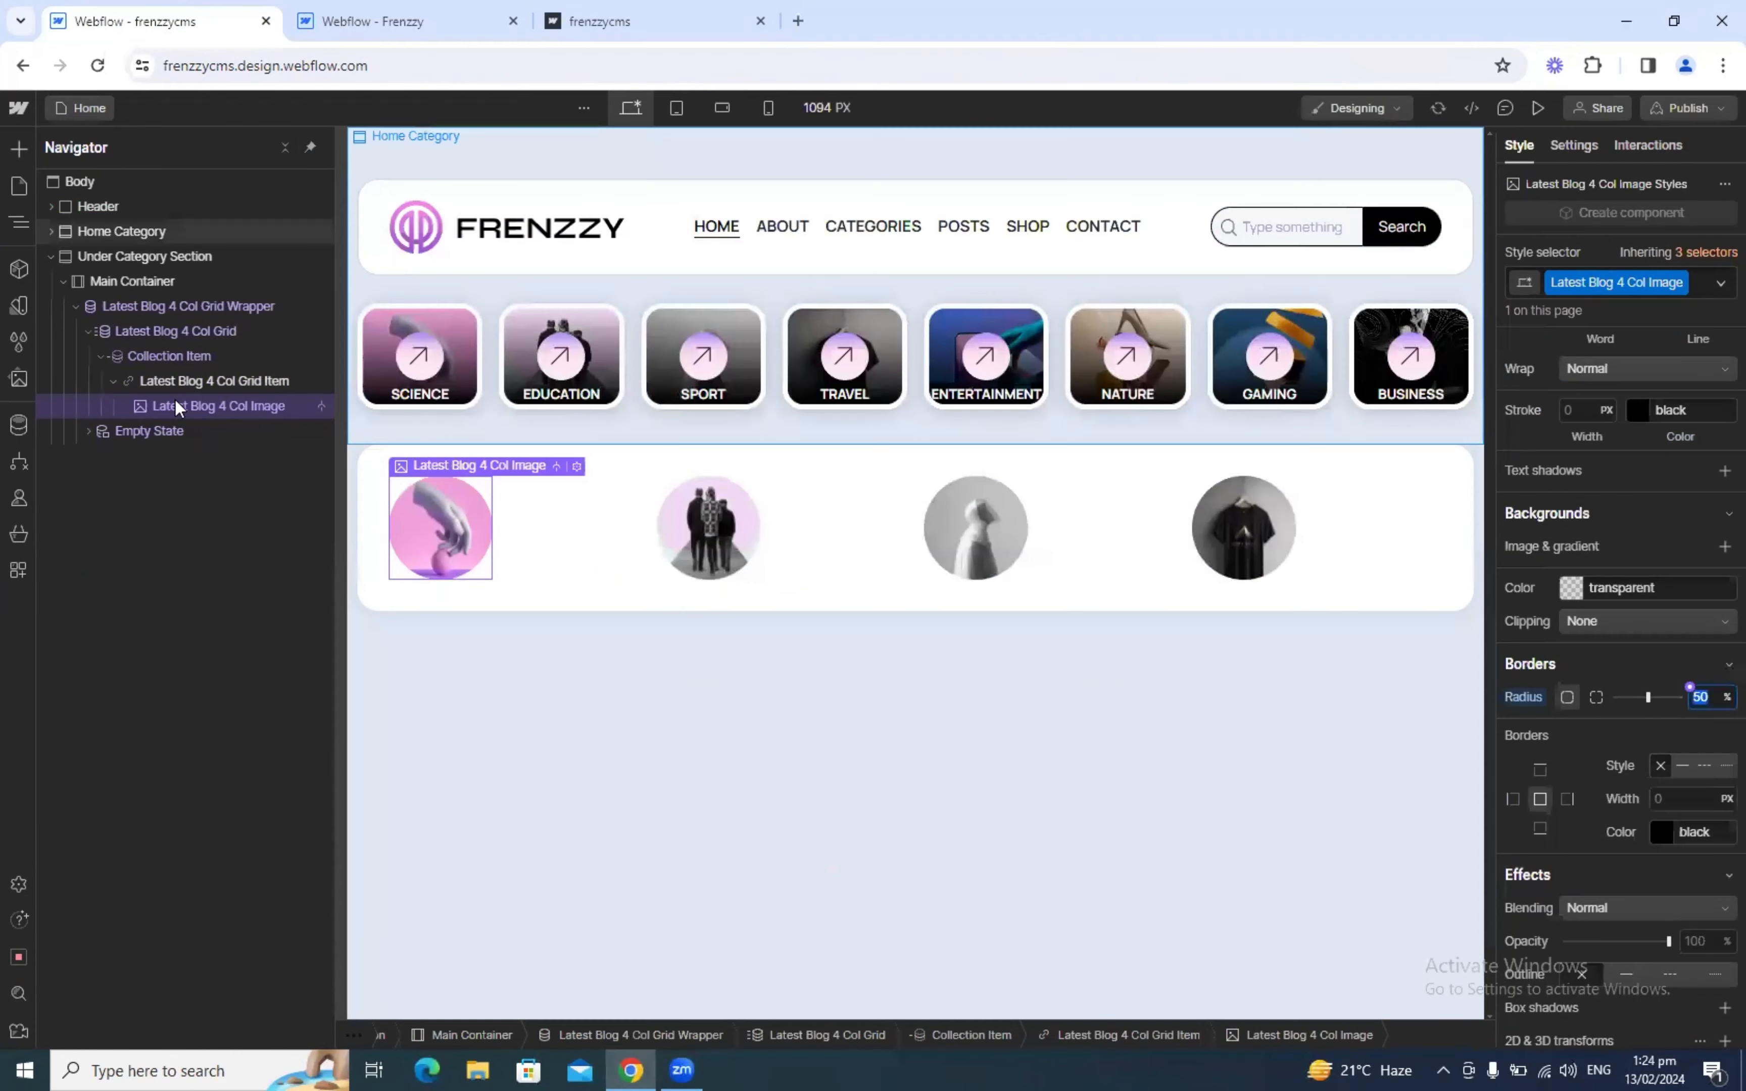
left_click(181, 384)
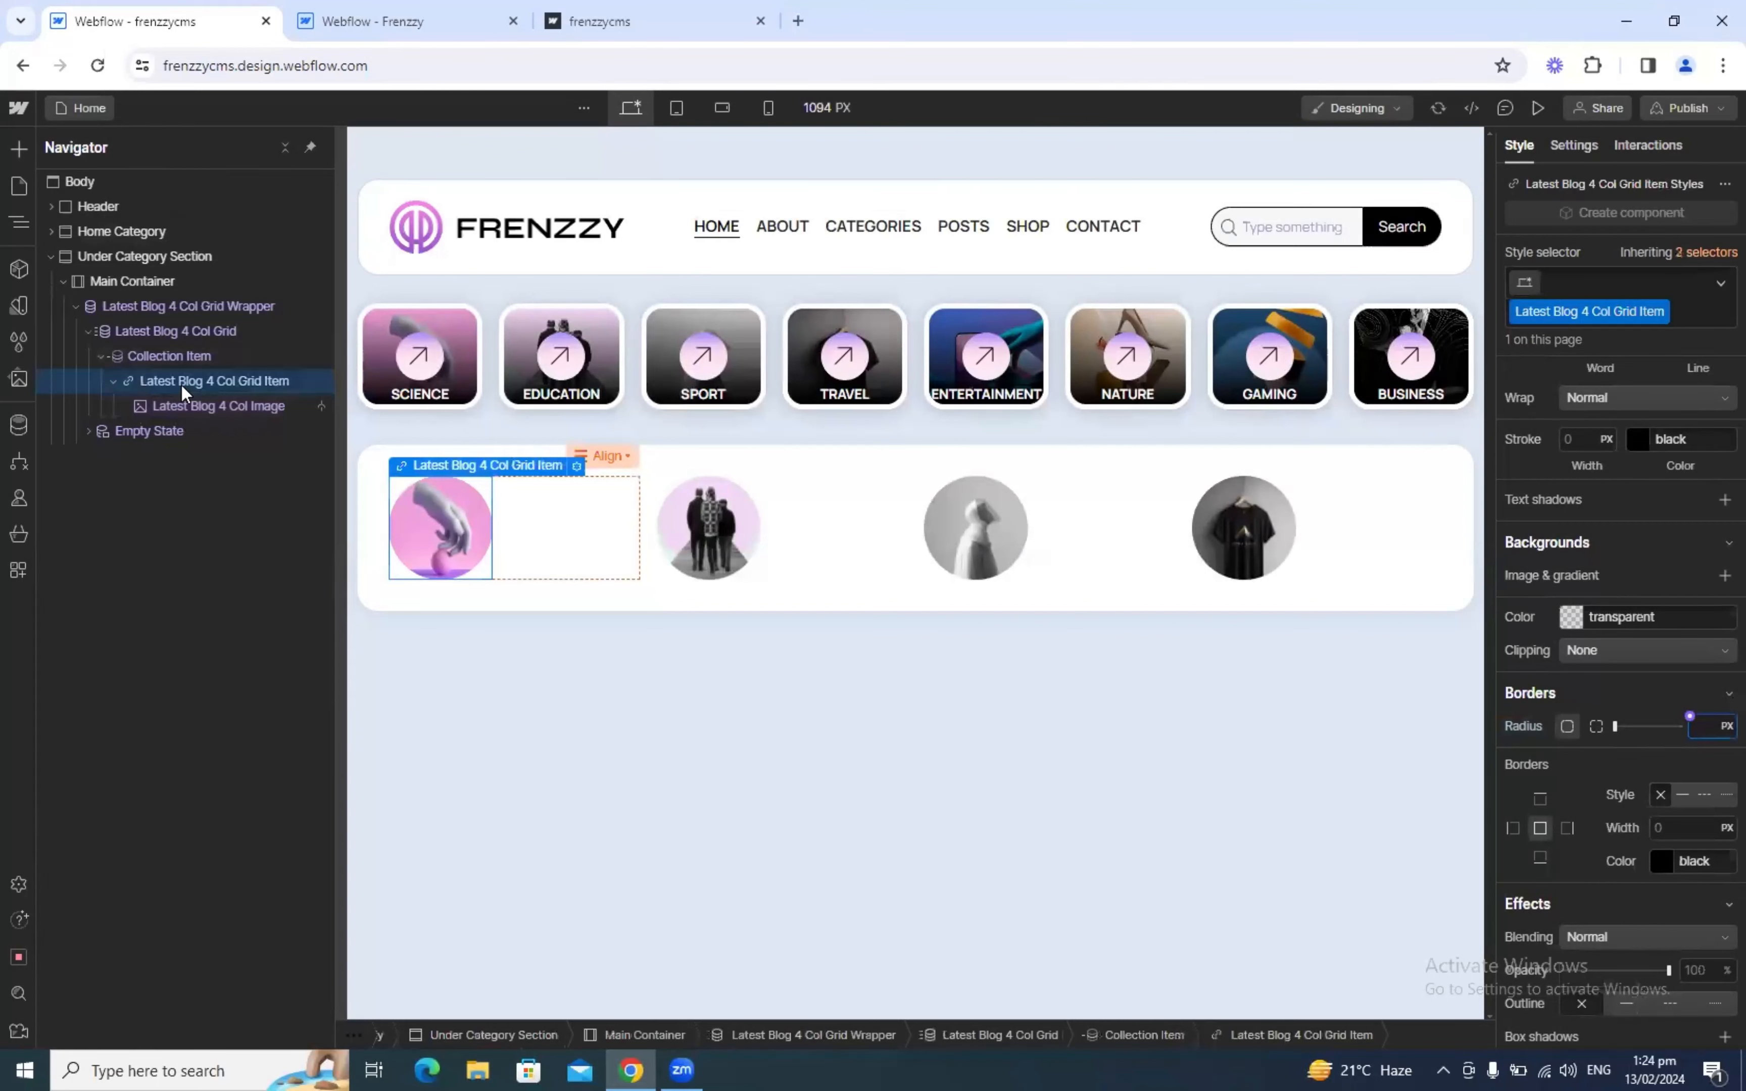
key("ctrl+k")
type("hea")
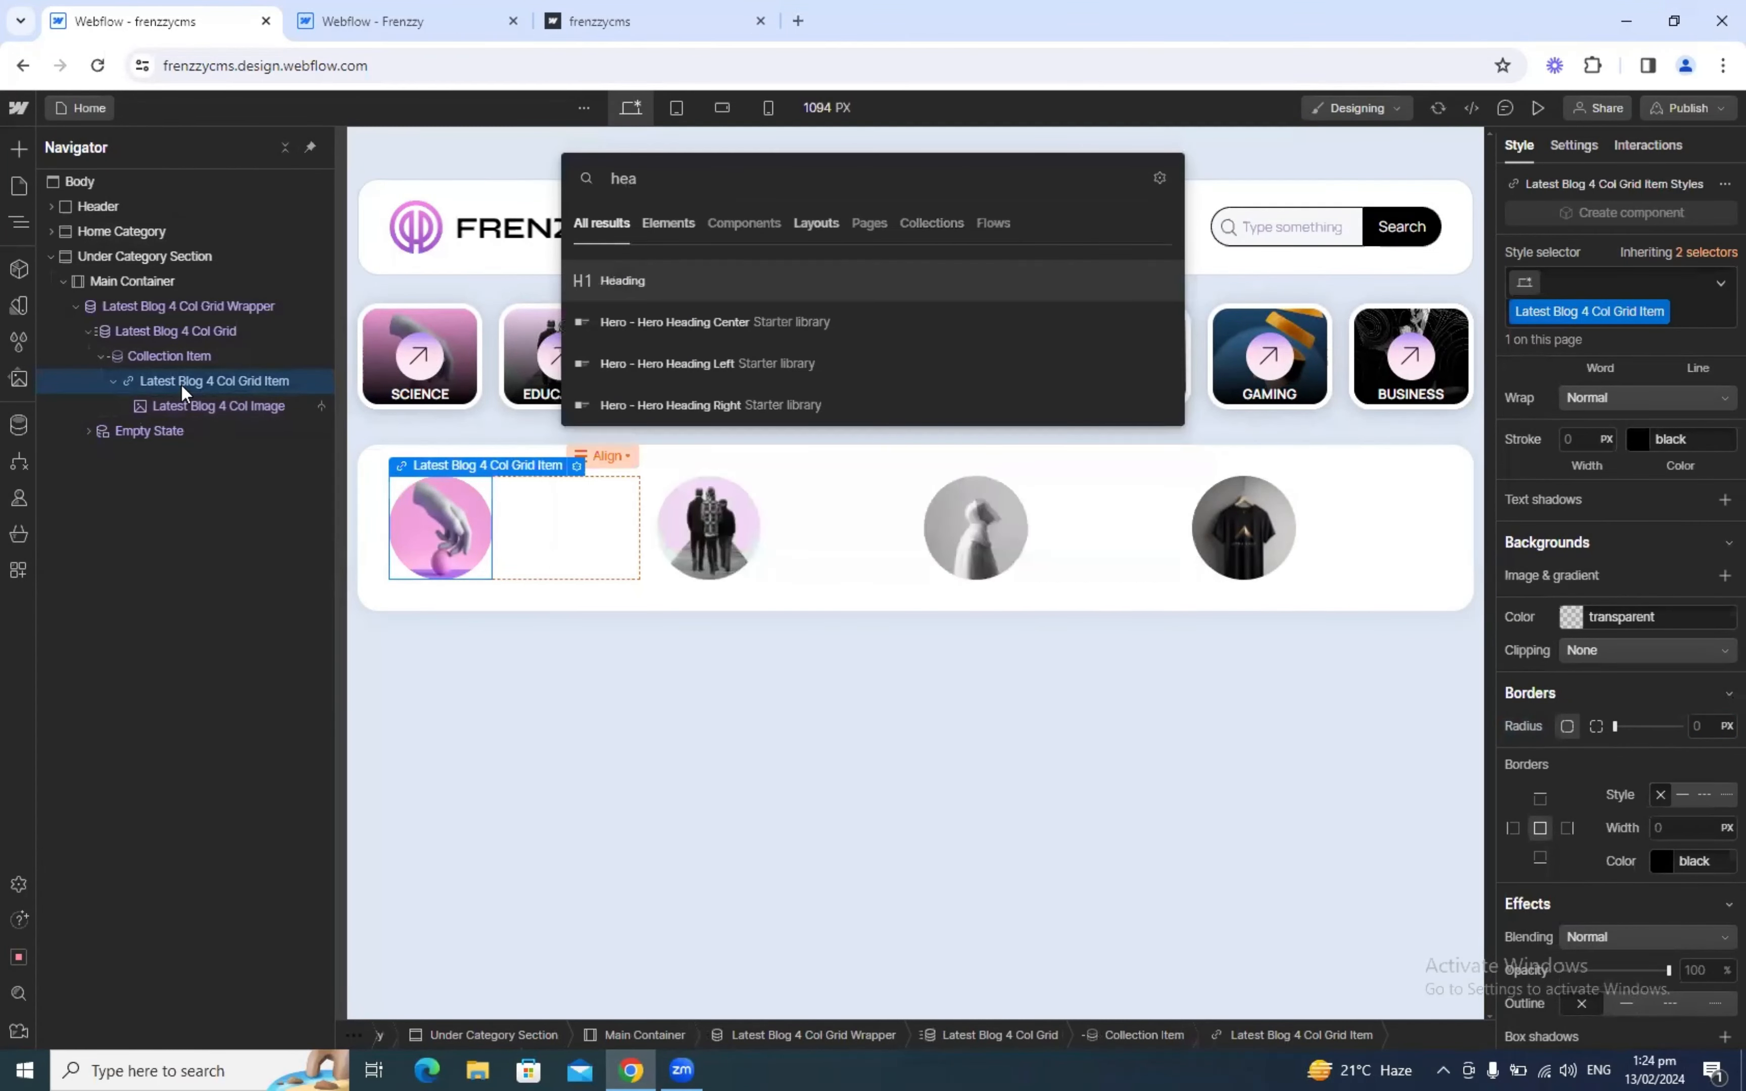
key("BackSpace")
key("BackSpace")
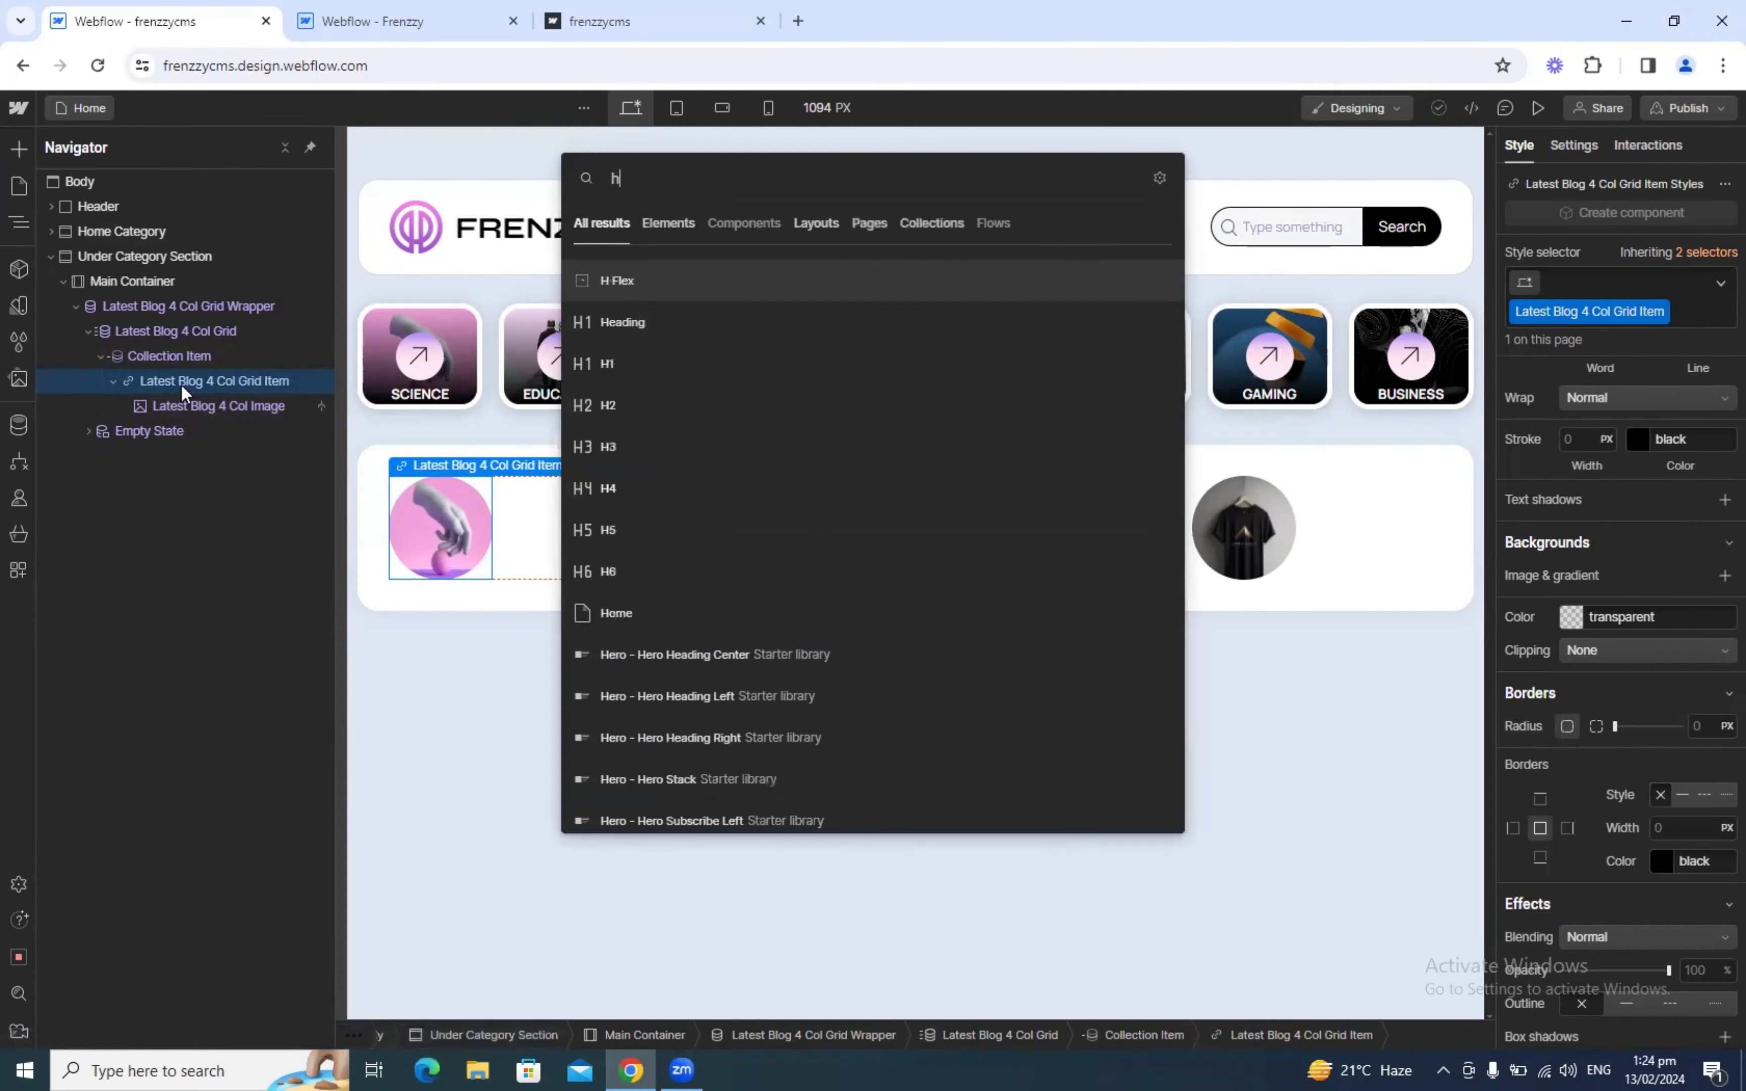
type("4")
key("Return")
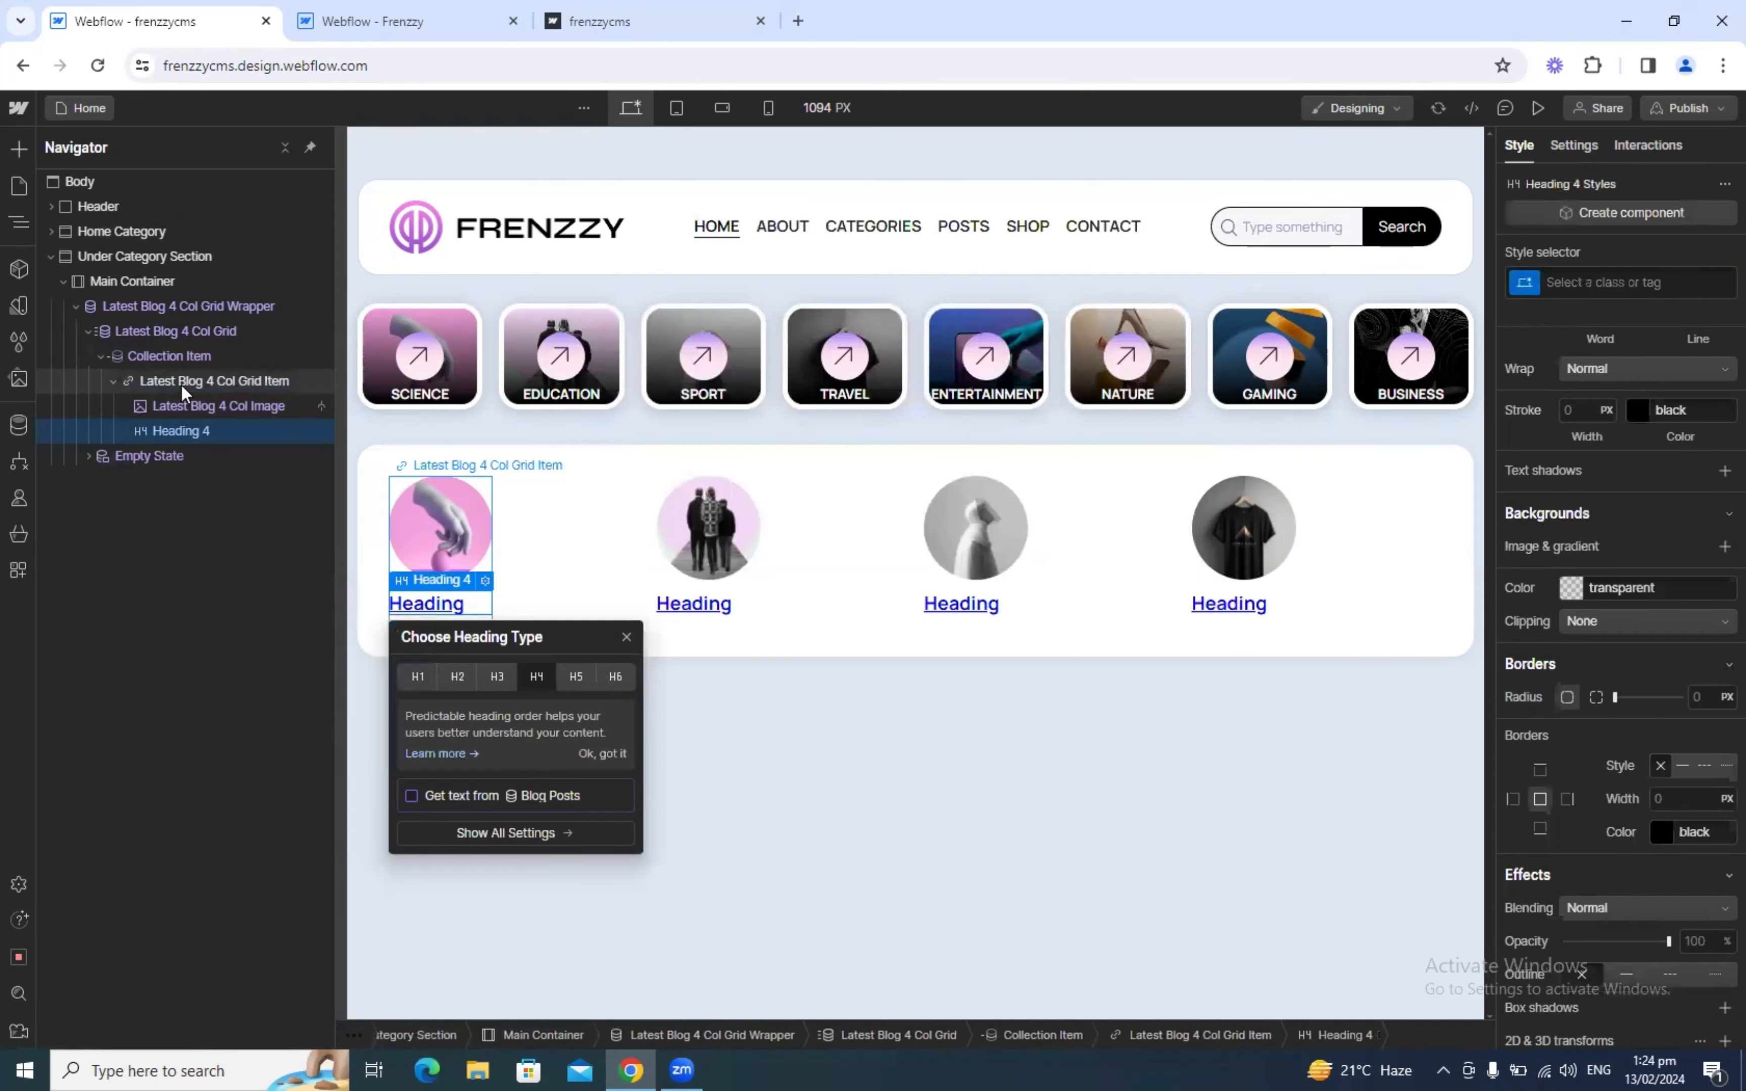
Step: Give the H4 heading the new class Latest Blog 4 Col Title
key("ctrl+Return")
type("Latest Blog 4 Col Title")
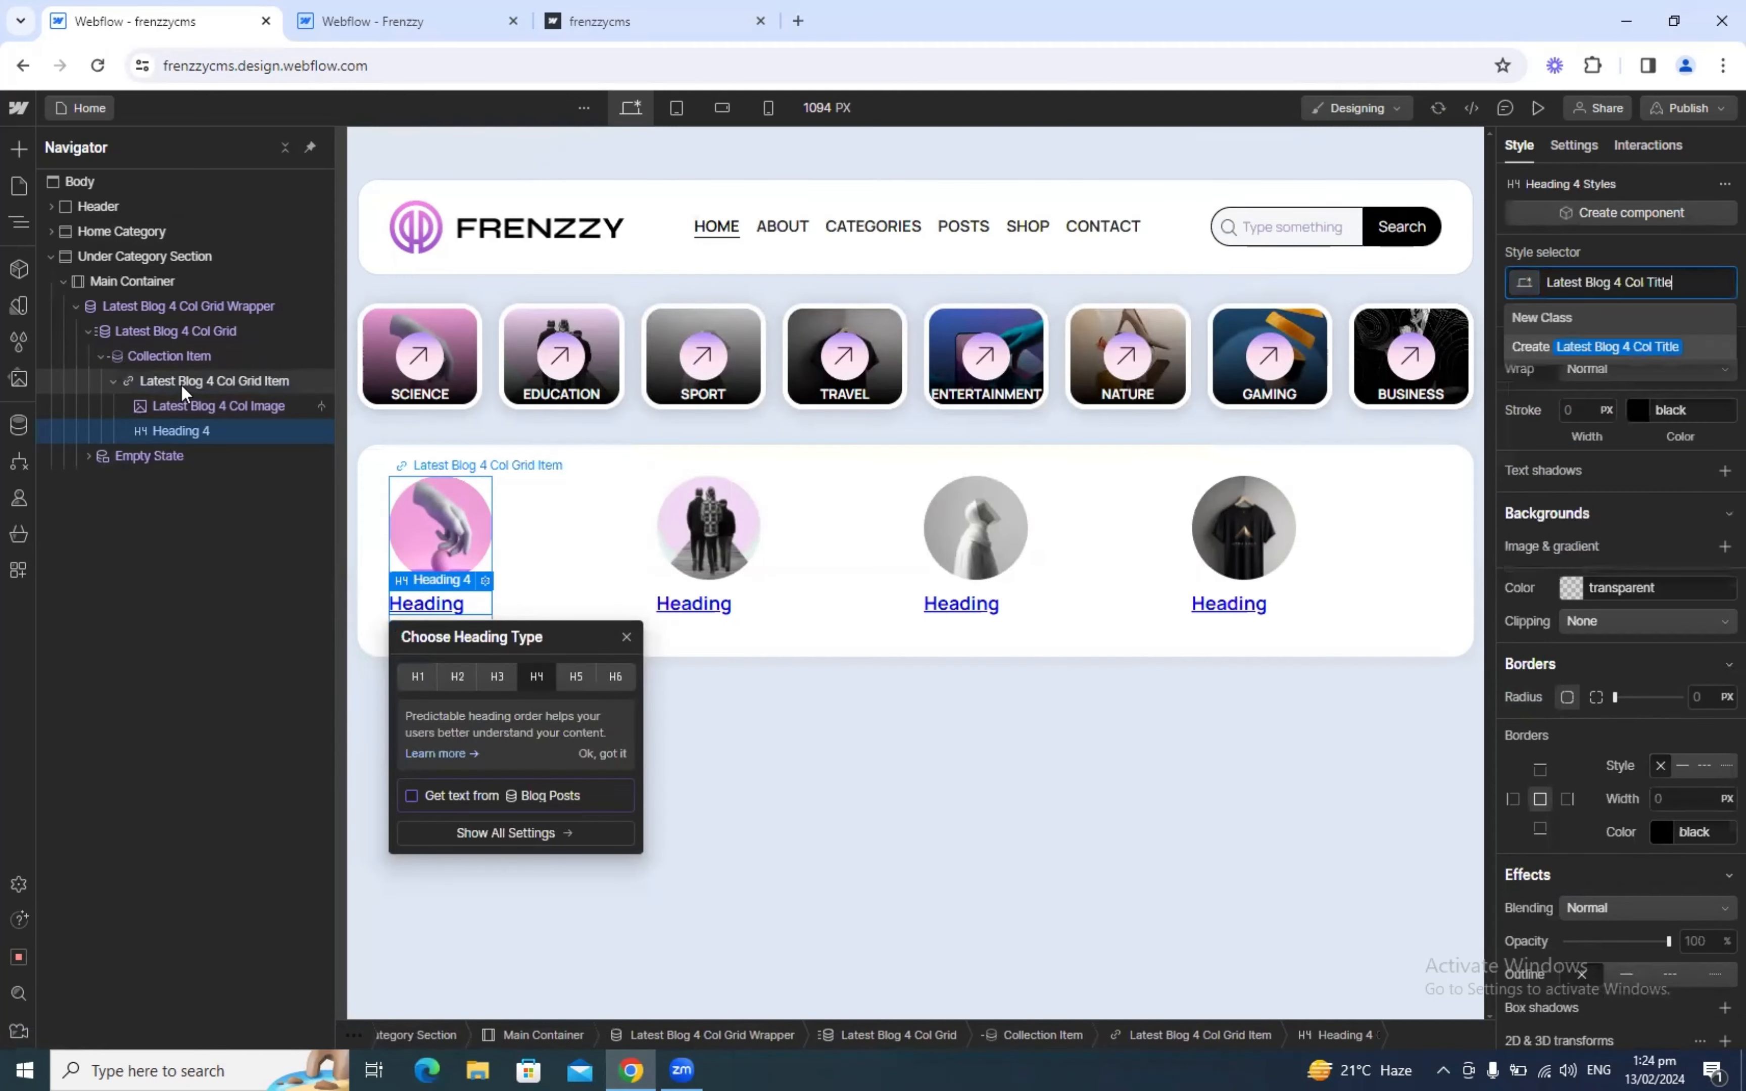
key("Return")
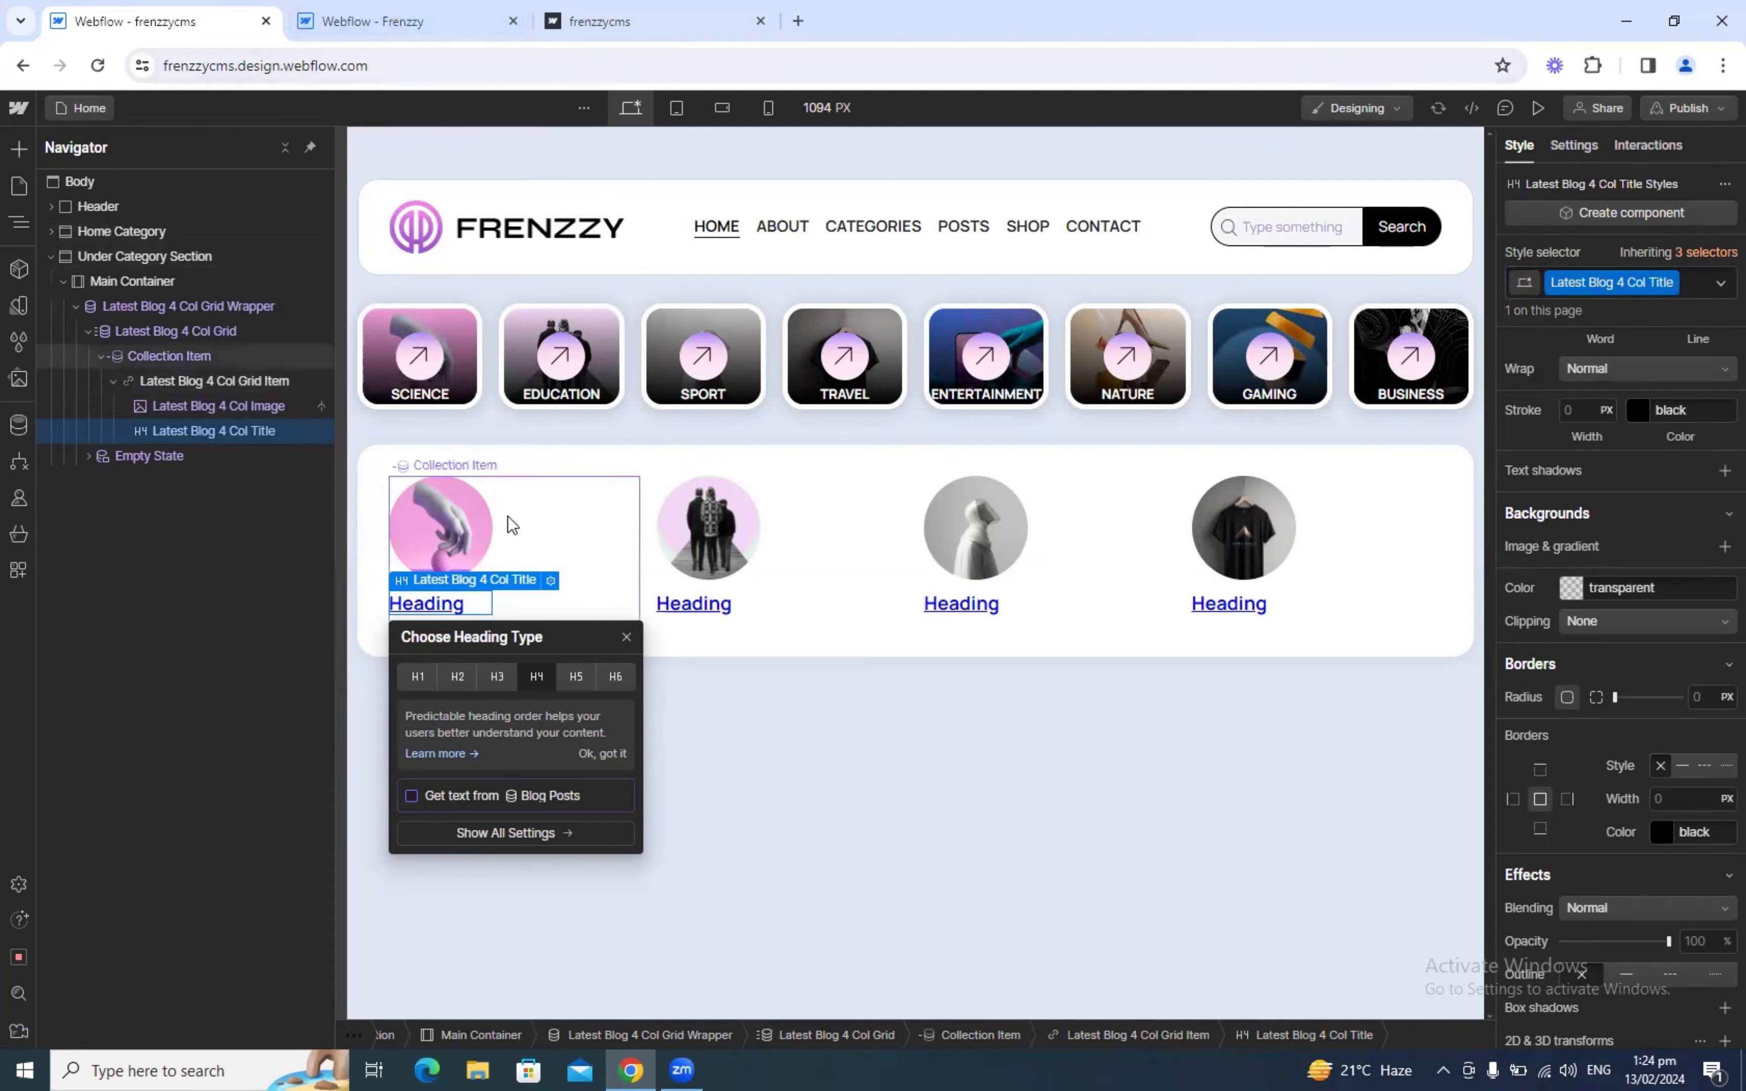
Step: Remove the text underline from the Latest Blog 4 Col Grid Item link block and set its text color to black
left_click(146, 383)
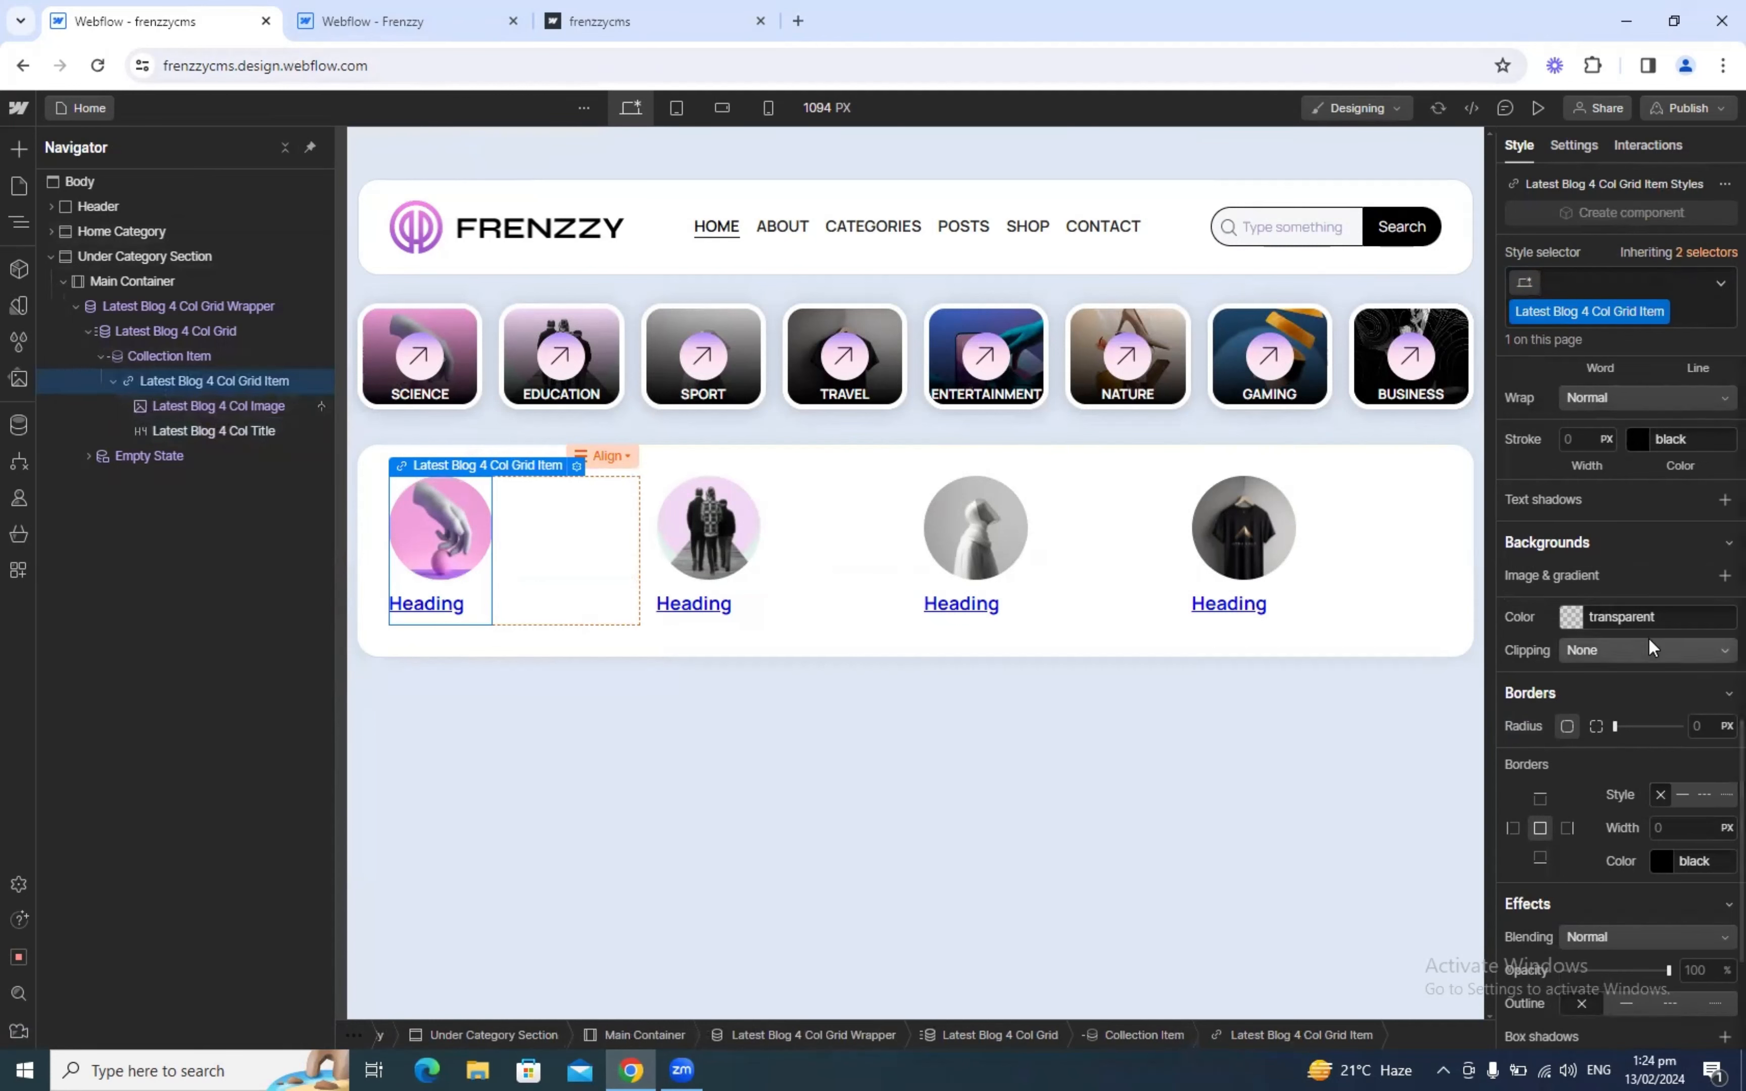
scroll(1648, 637, "up", 6)
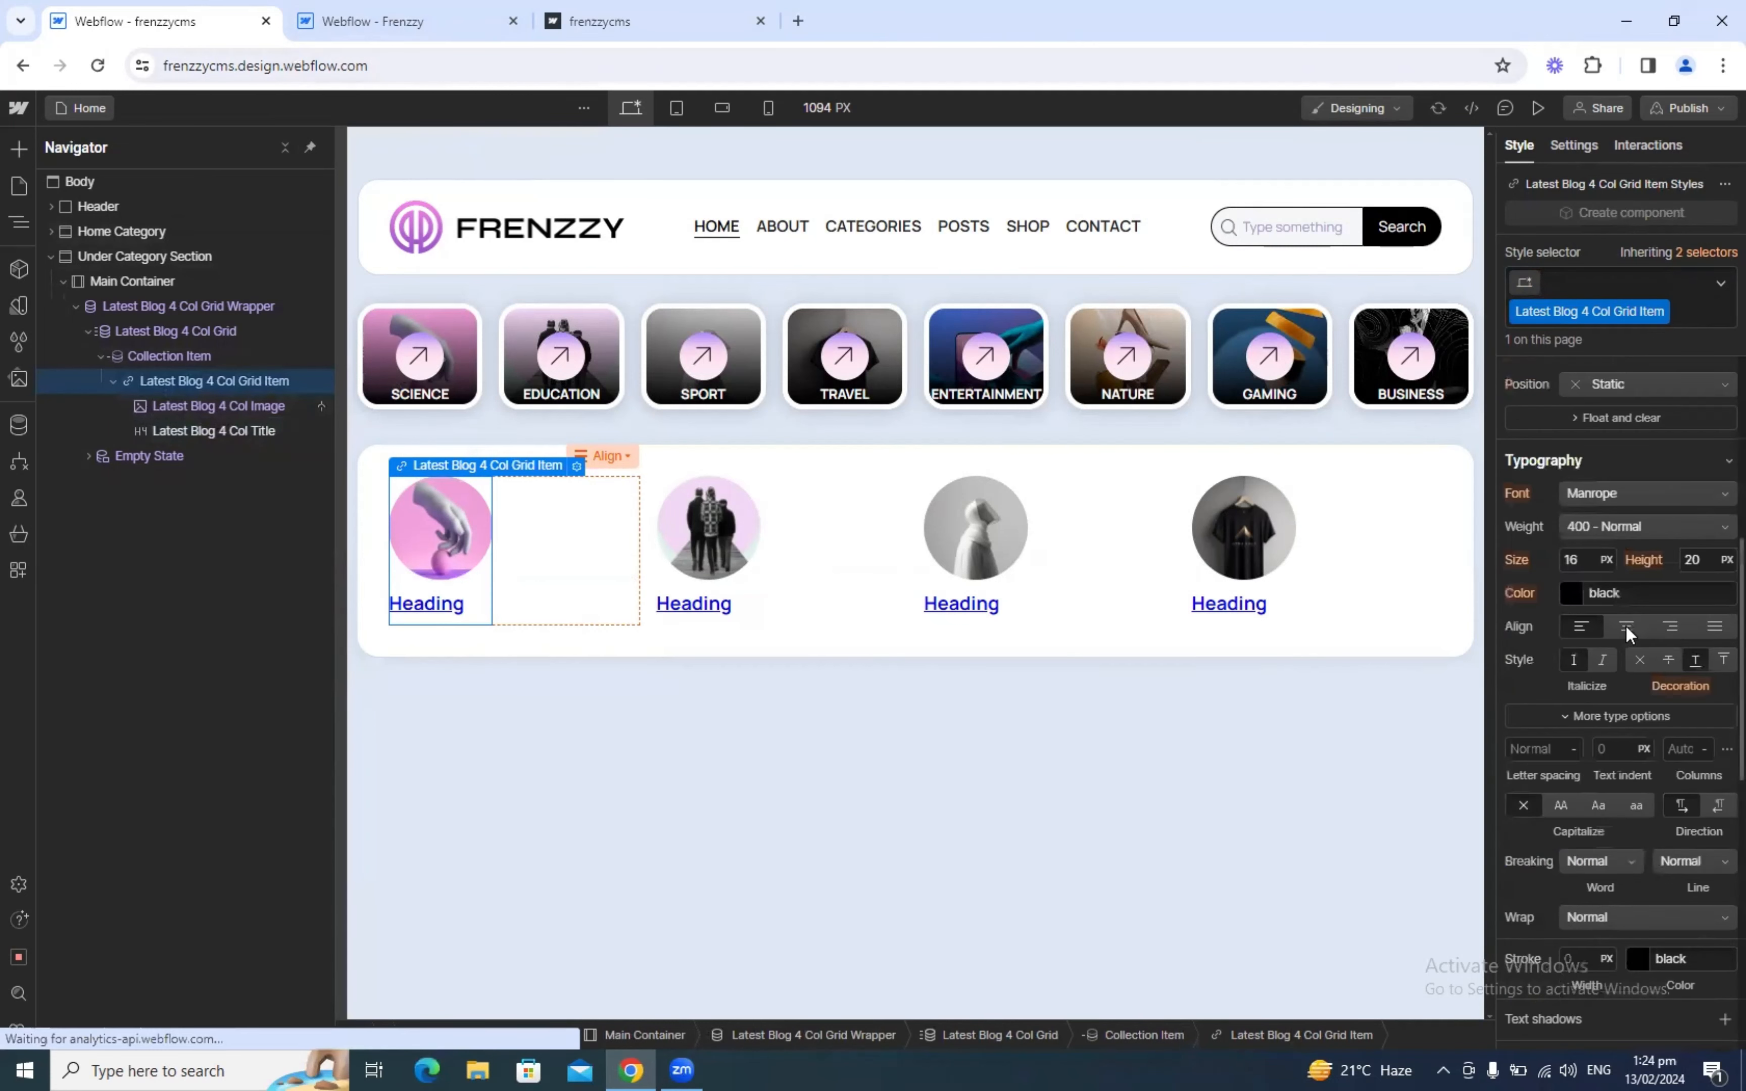
left_click(1640, 661)
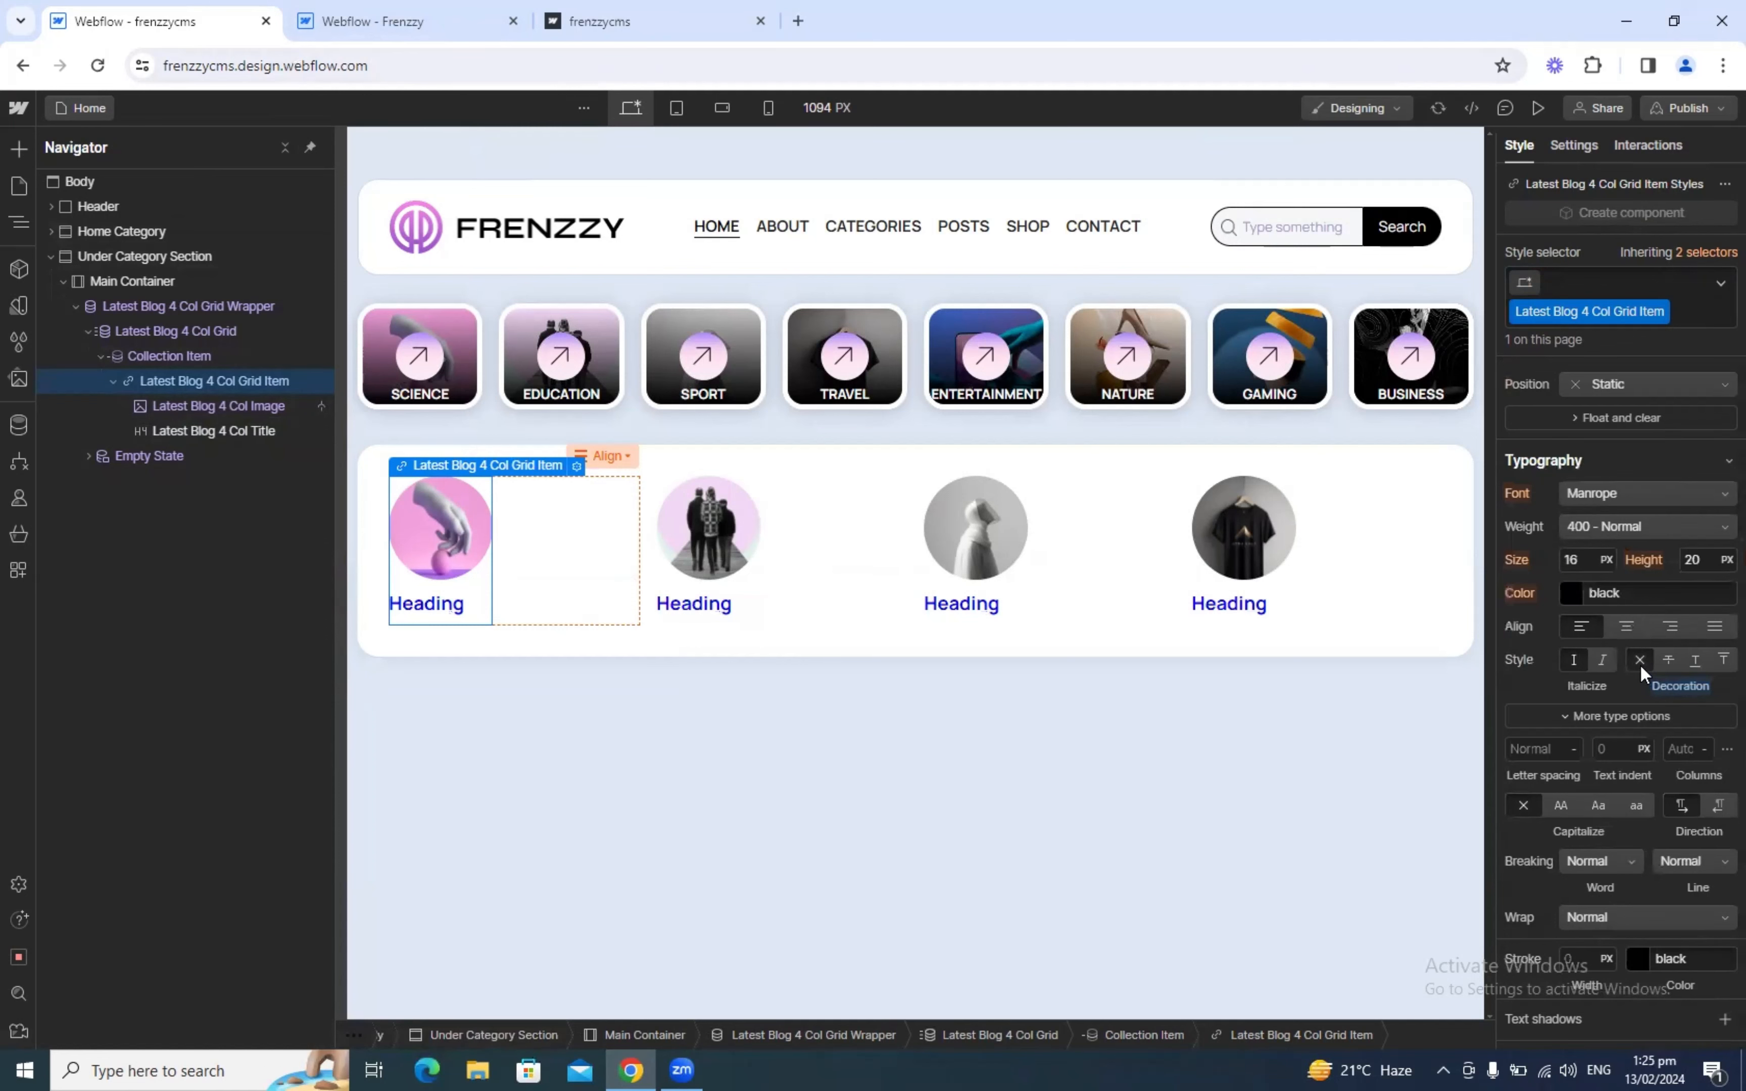
left_click(1567, 593)
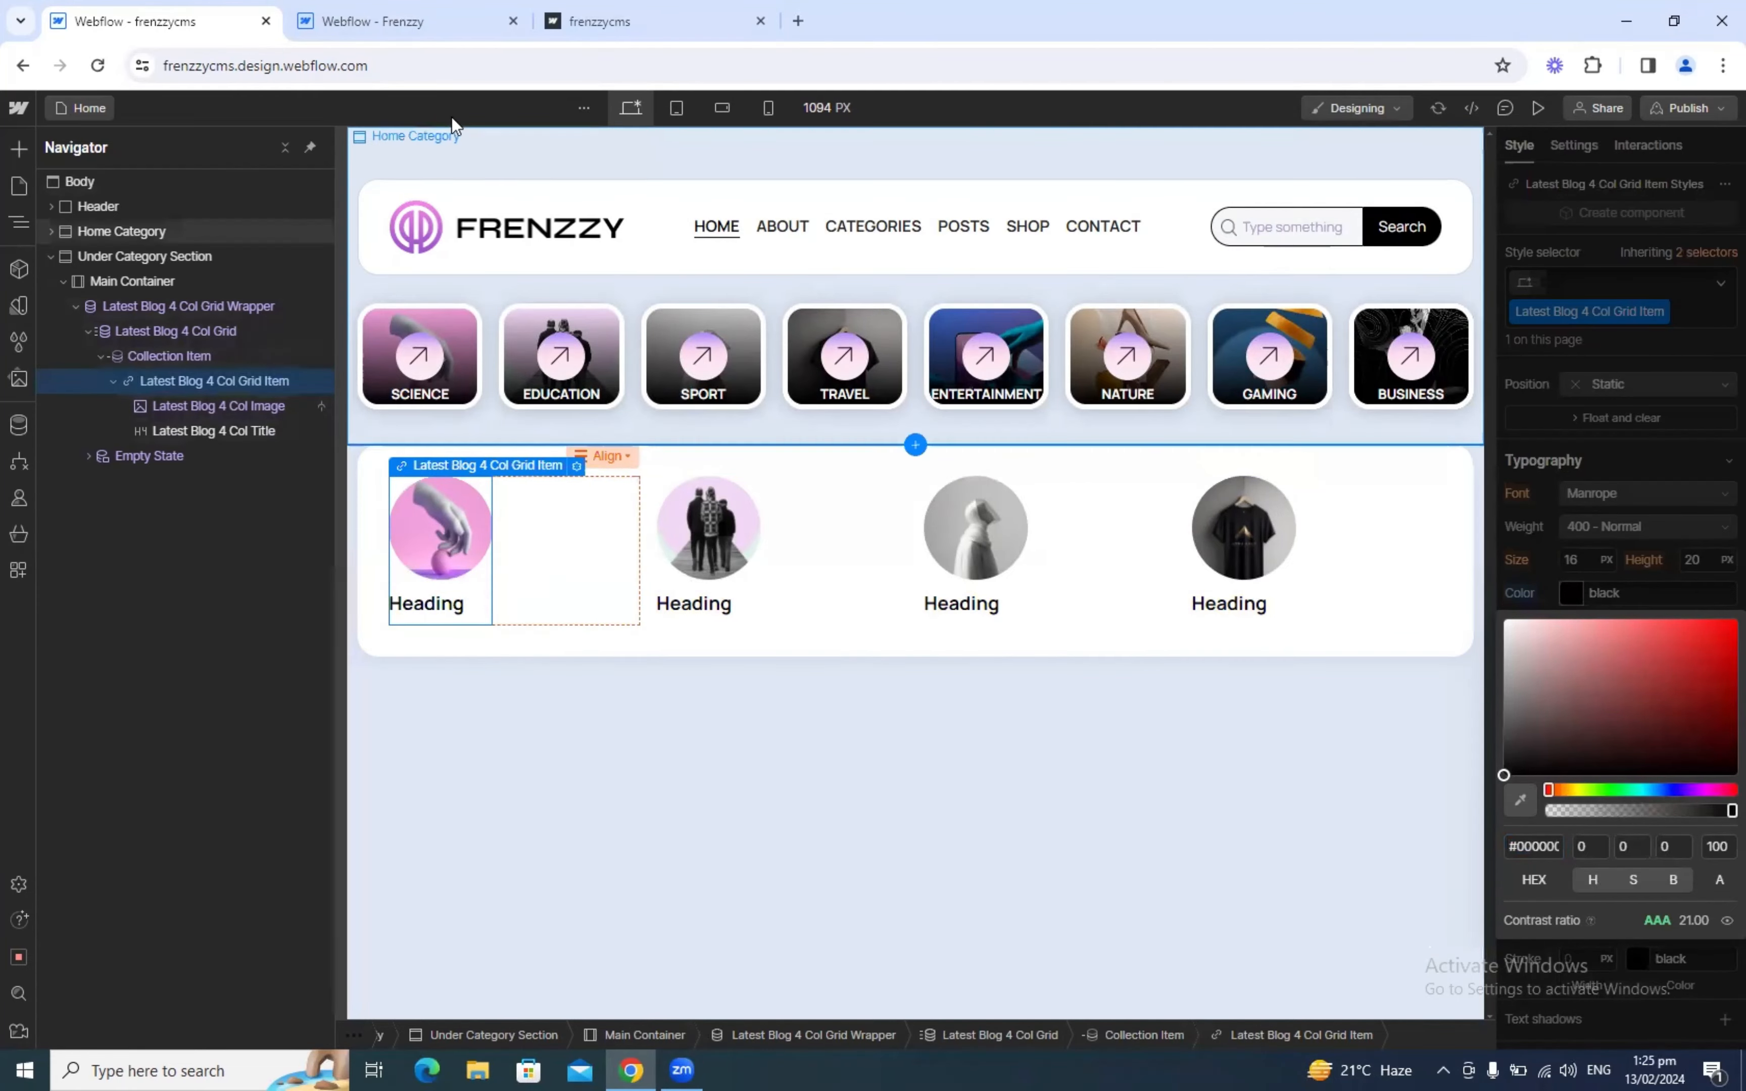
Step: Compare the published frenzzycms page with the Frenzzy reference project and return to the frenzzycms designer
left_click(477, 2)
left_click(617, 4)
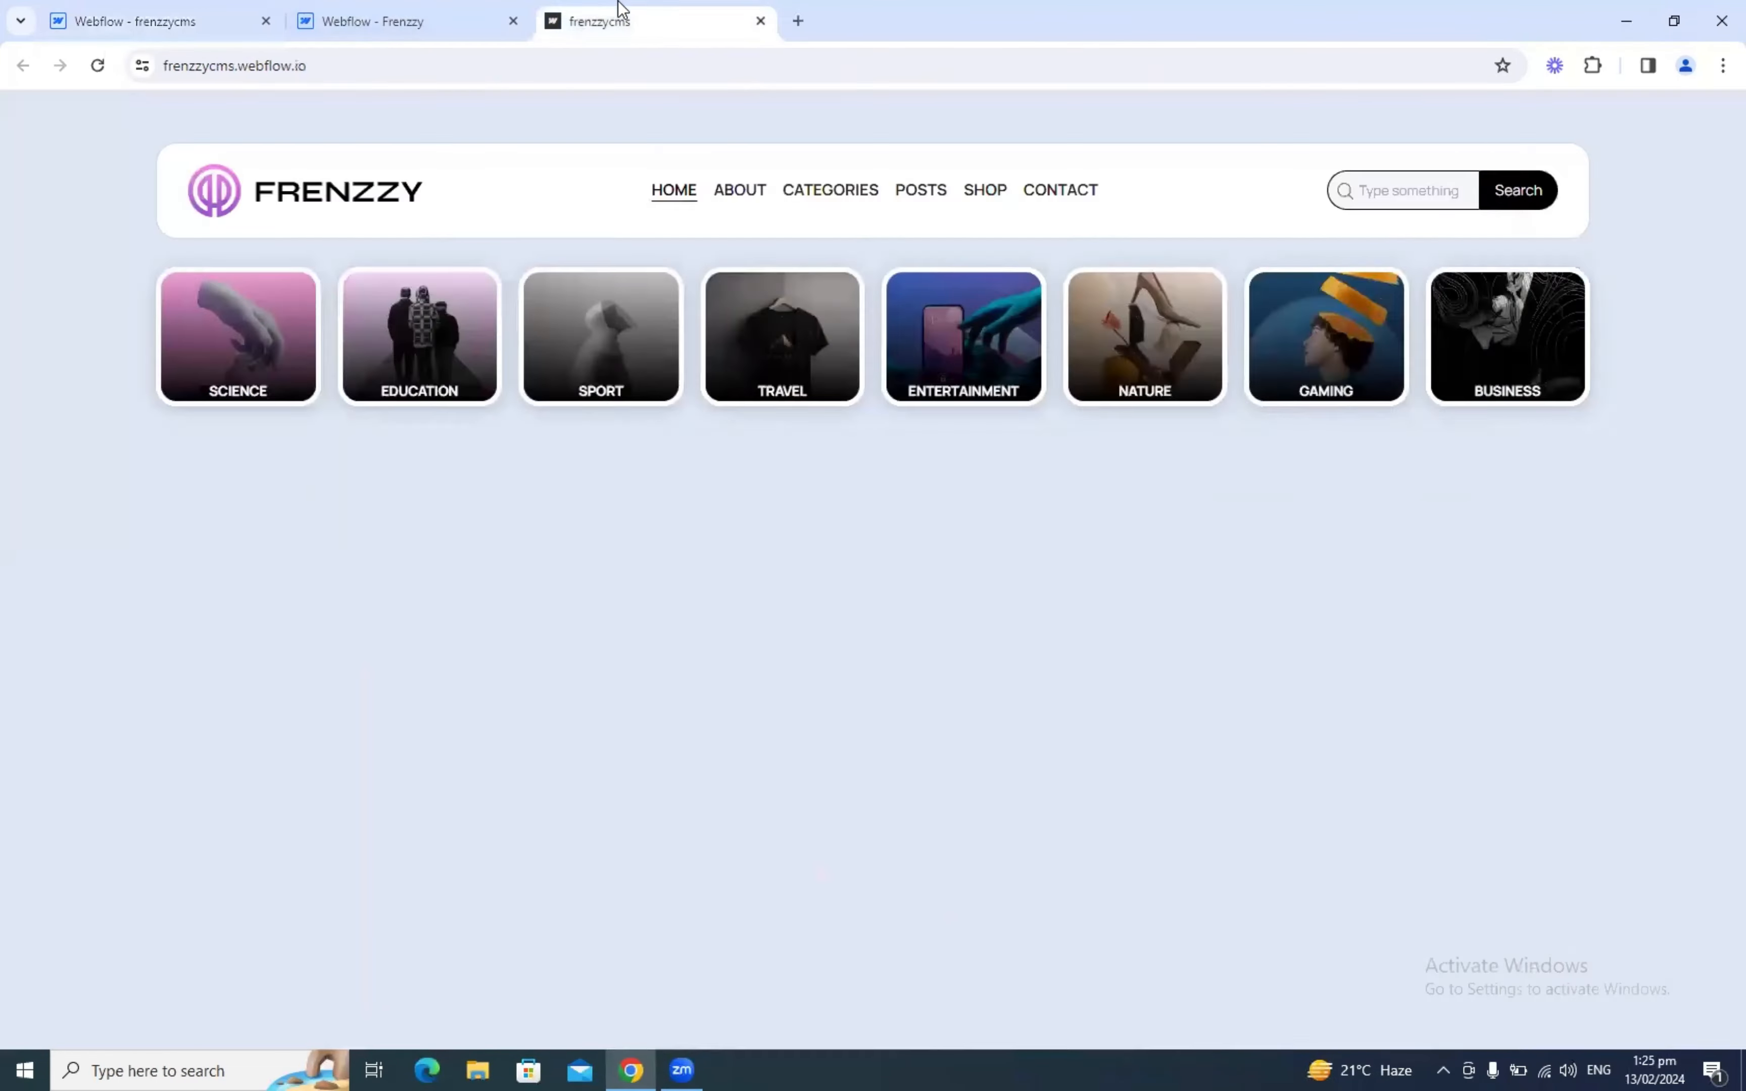
left_click(447, 2)
left_click(576, 4)
left_click(448, 4)
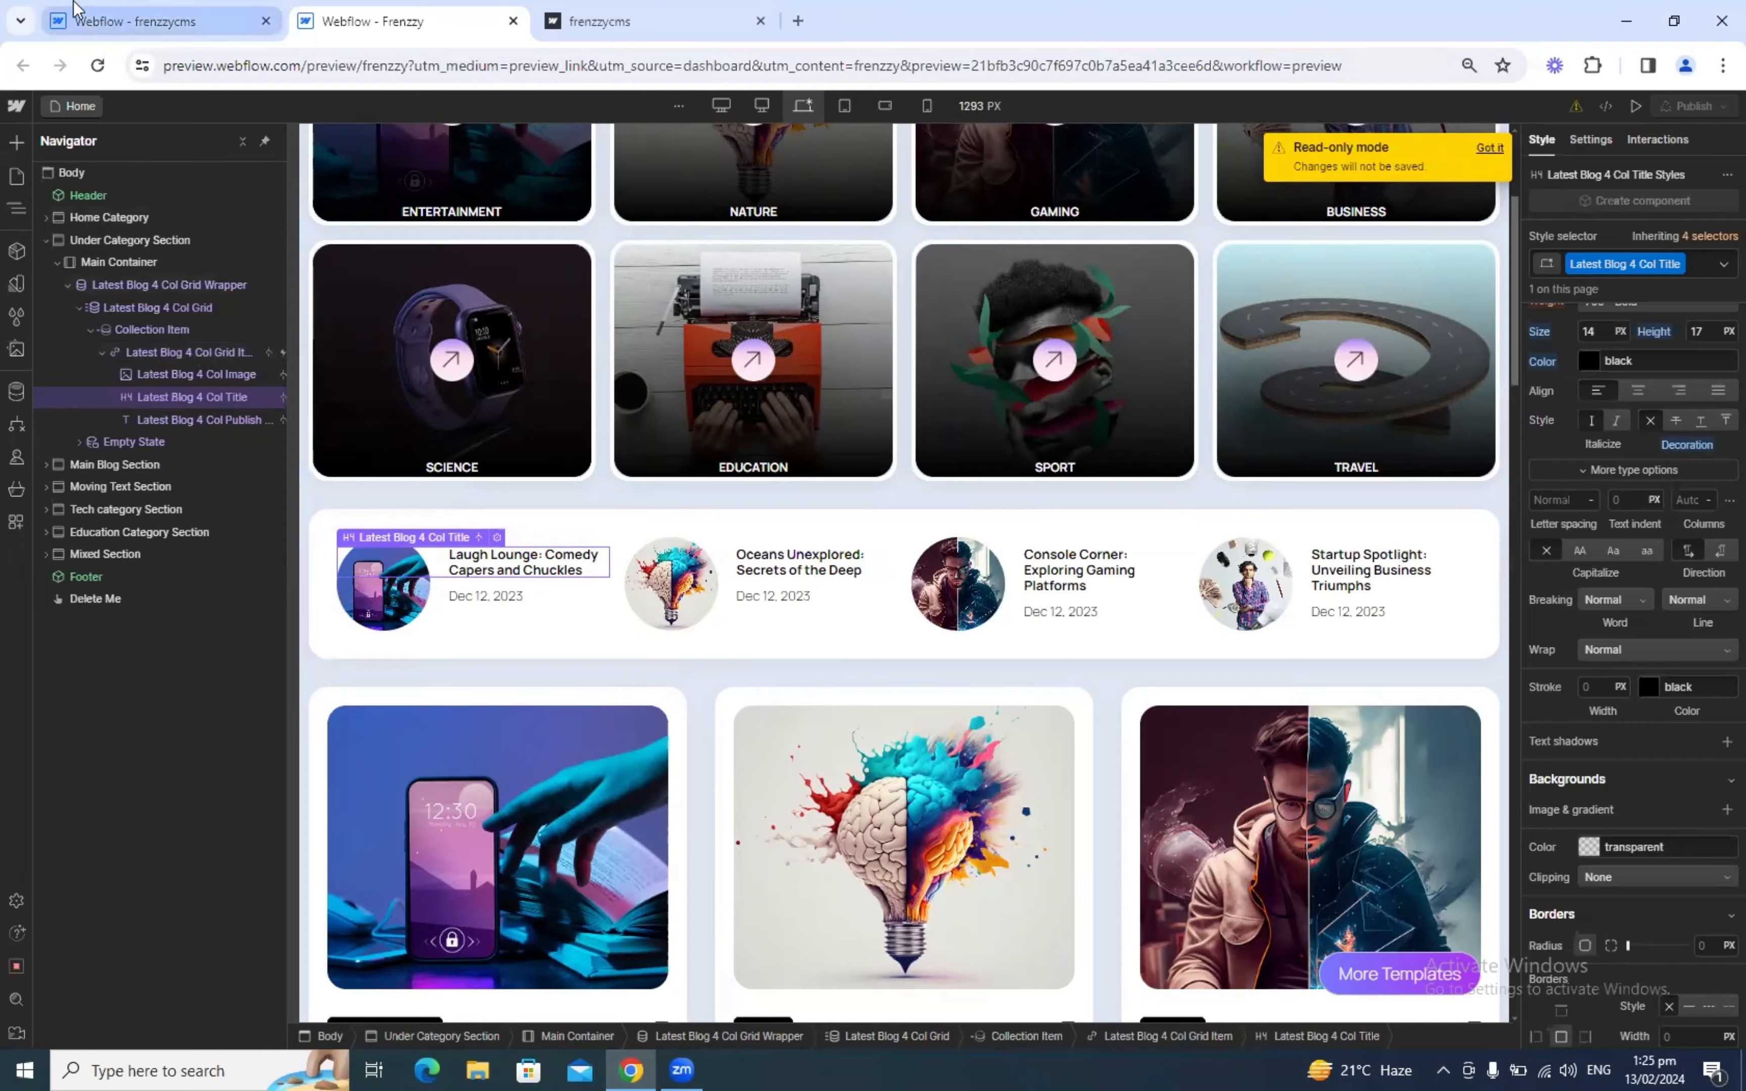
left_click(85, 9)
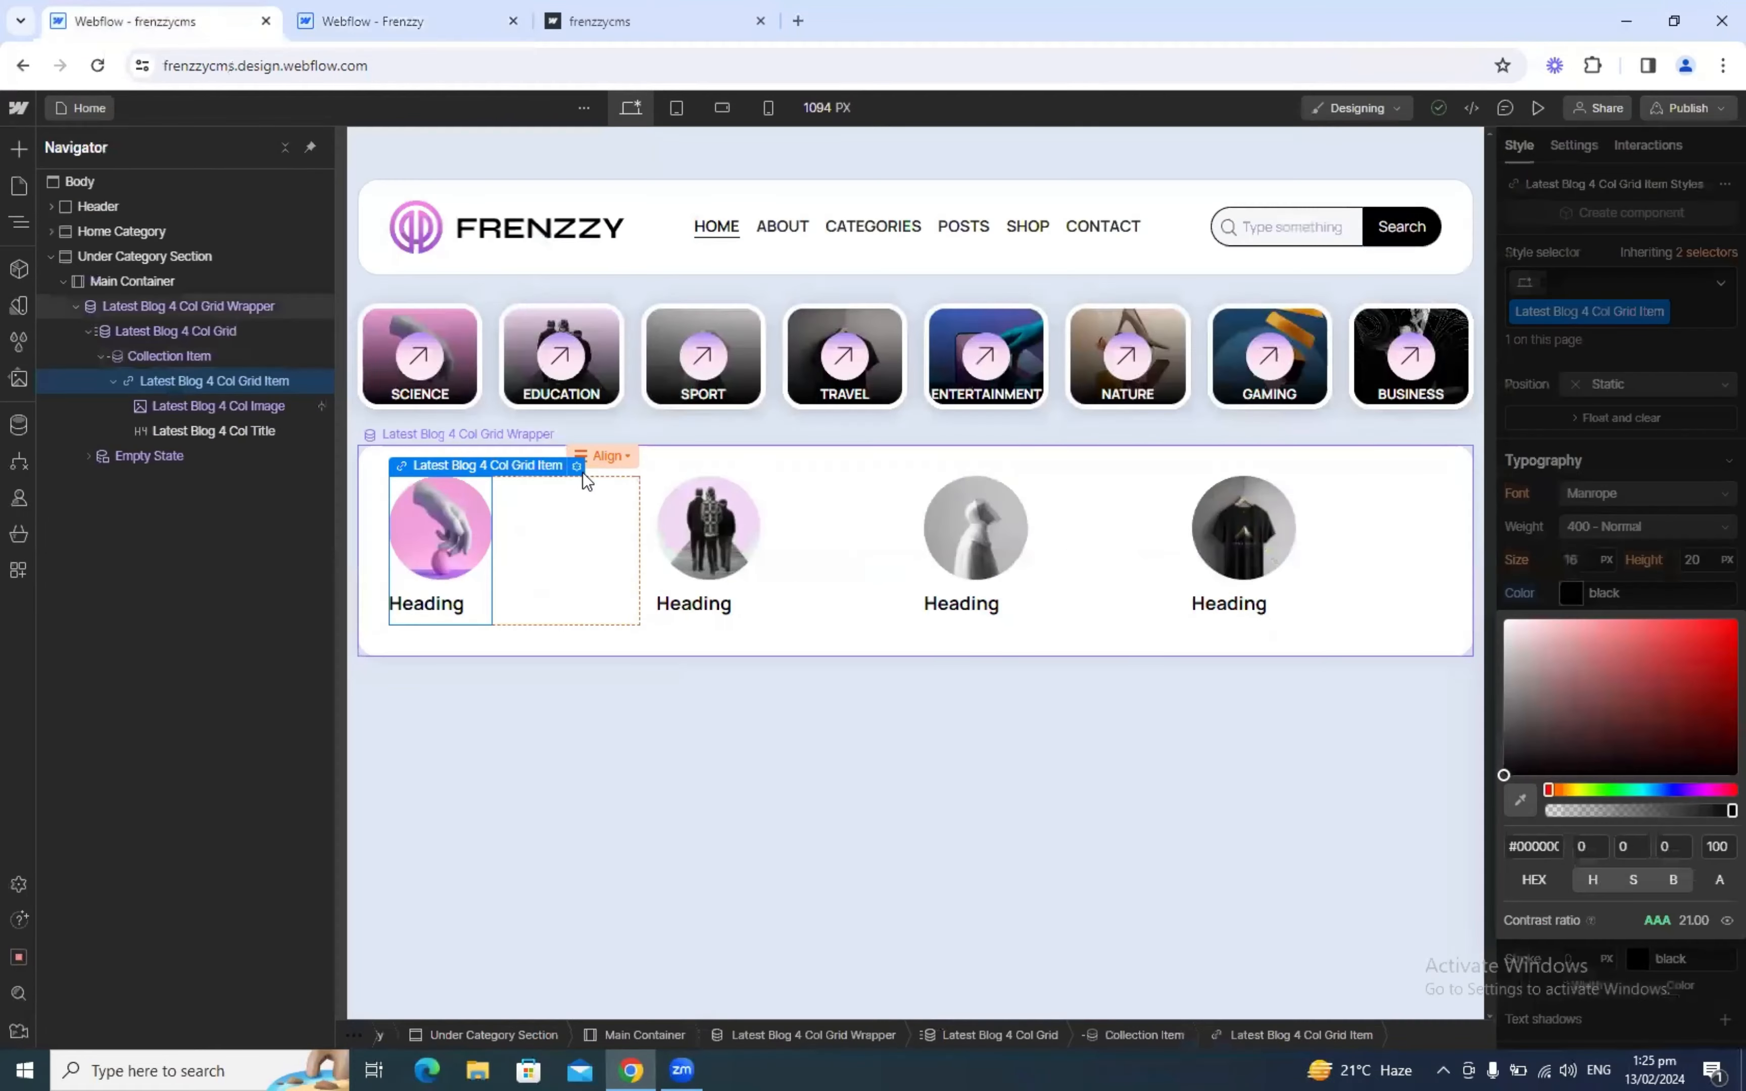
Step: Bind the Latest Blog 4 Col Title heading's text to the Name field of Blog Posts
left_click(182, 433)
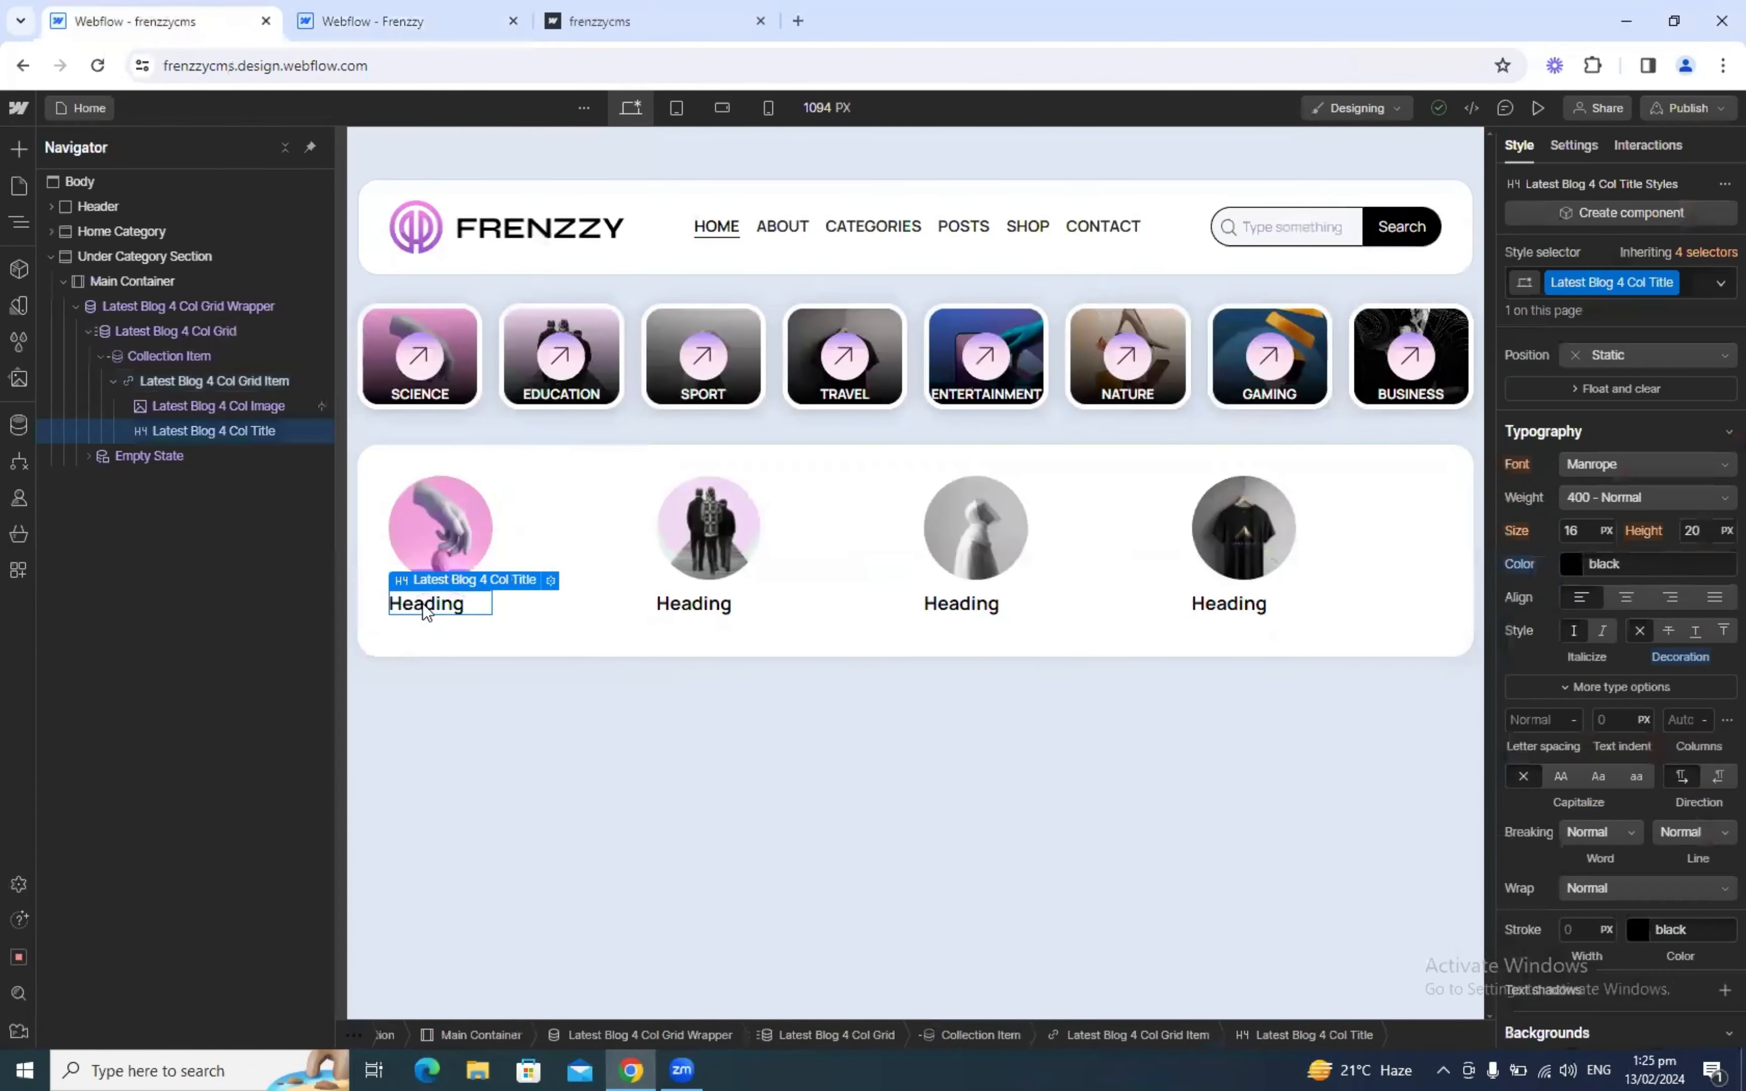
left_click(550, 580)
left_click(451, 797)
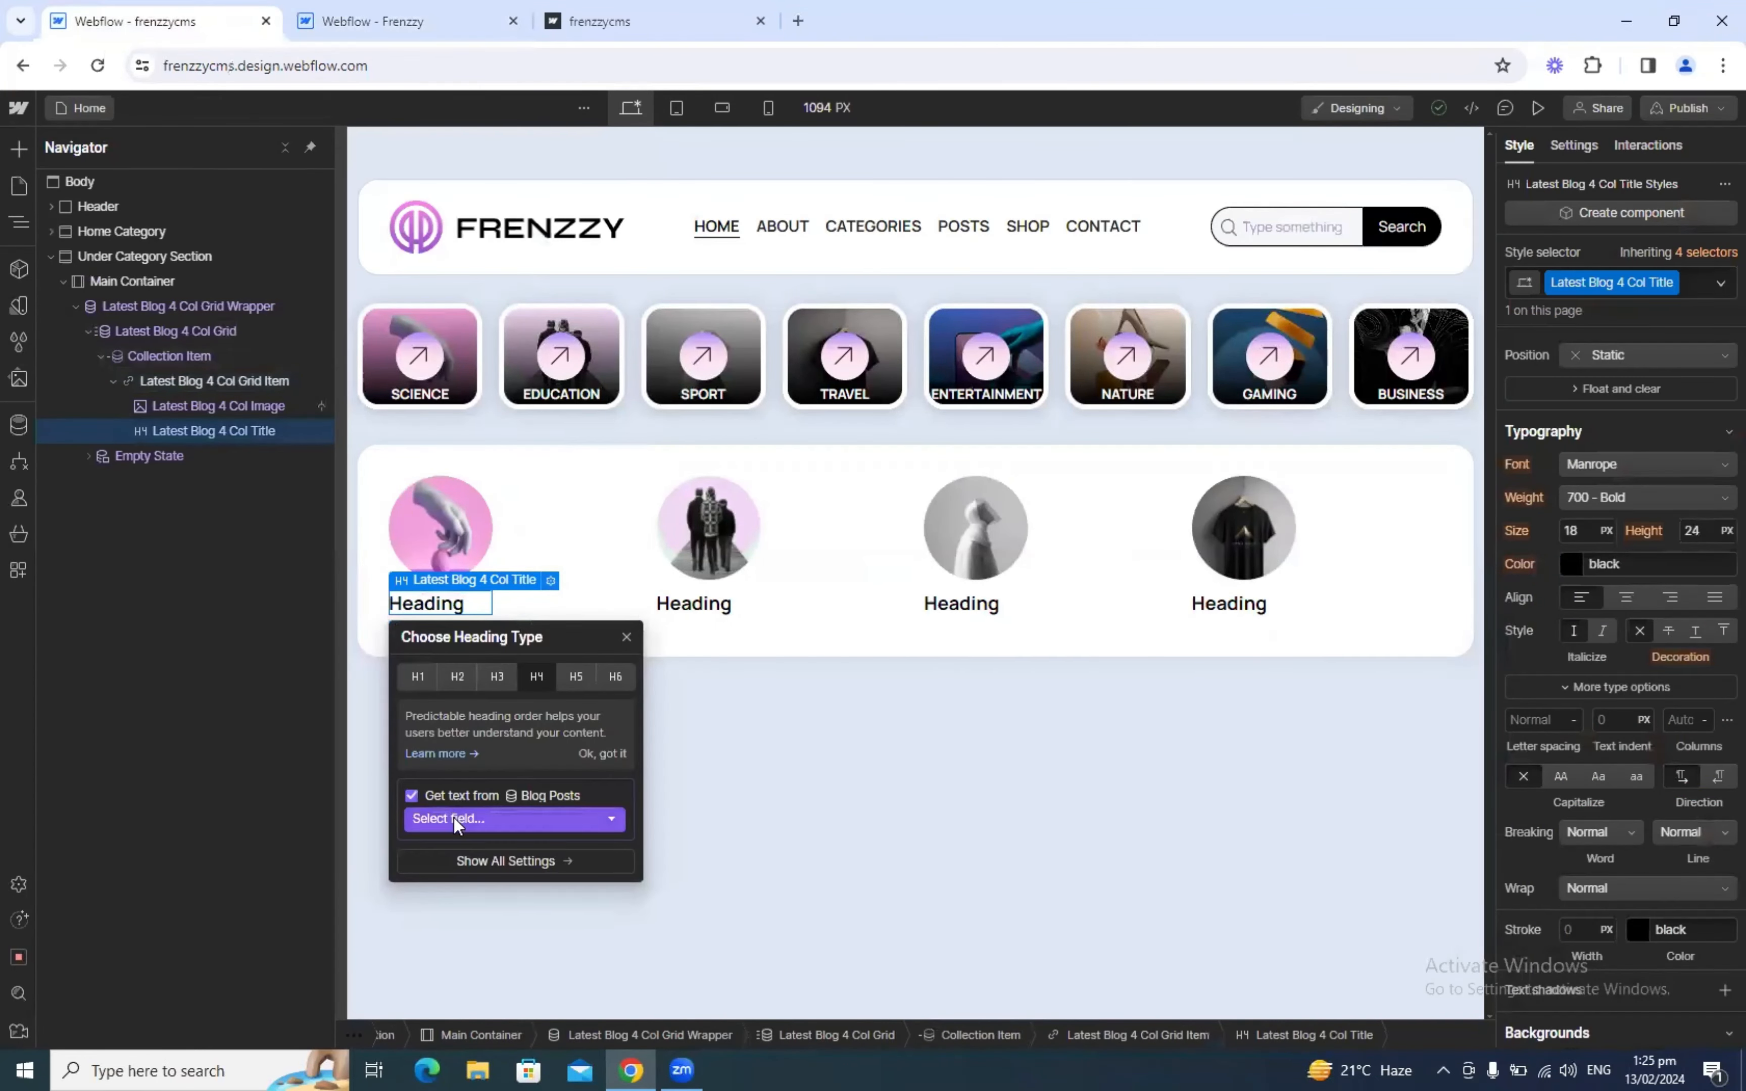
left_click(462, 818)
left_click(475, 873)
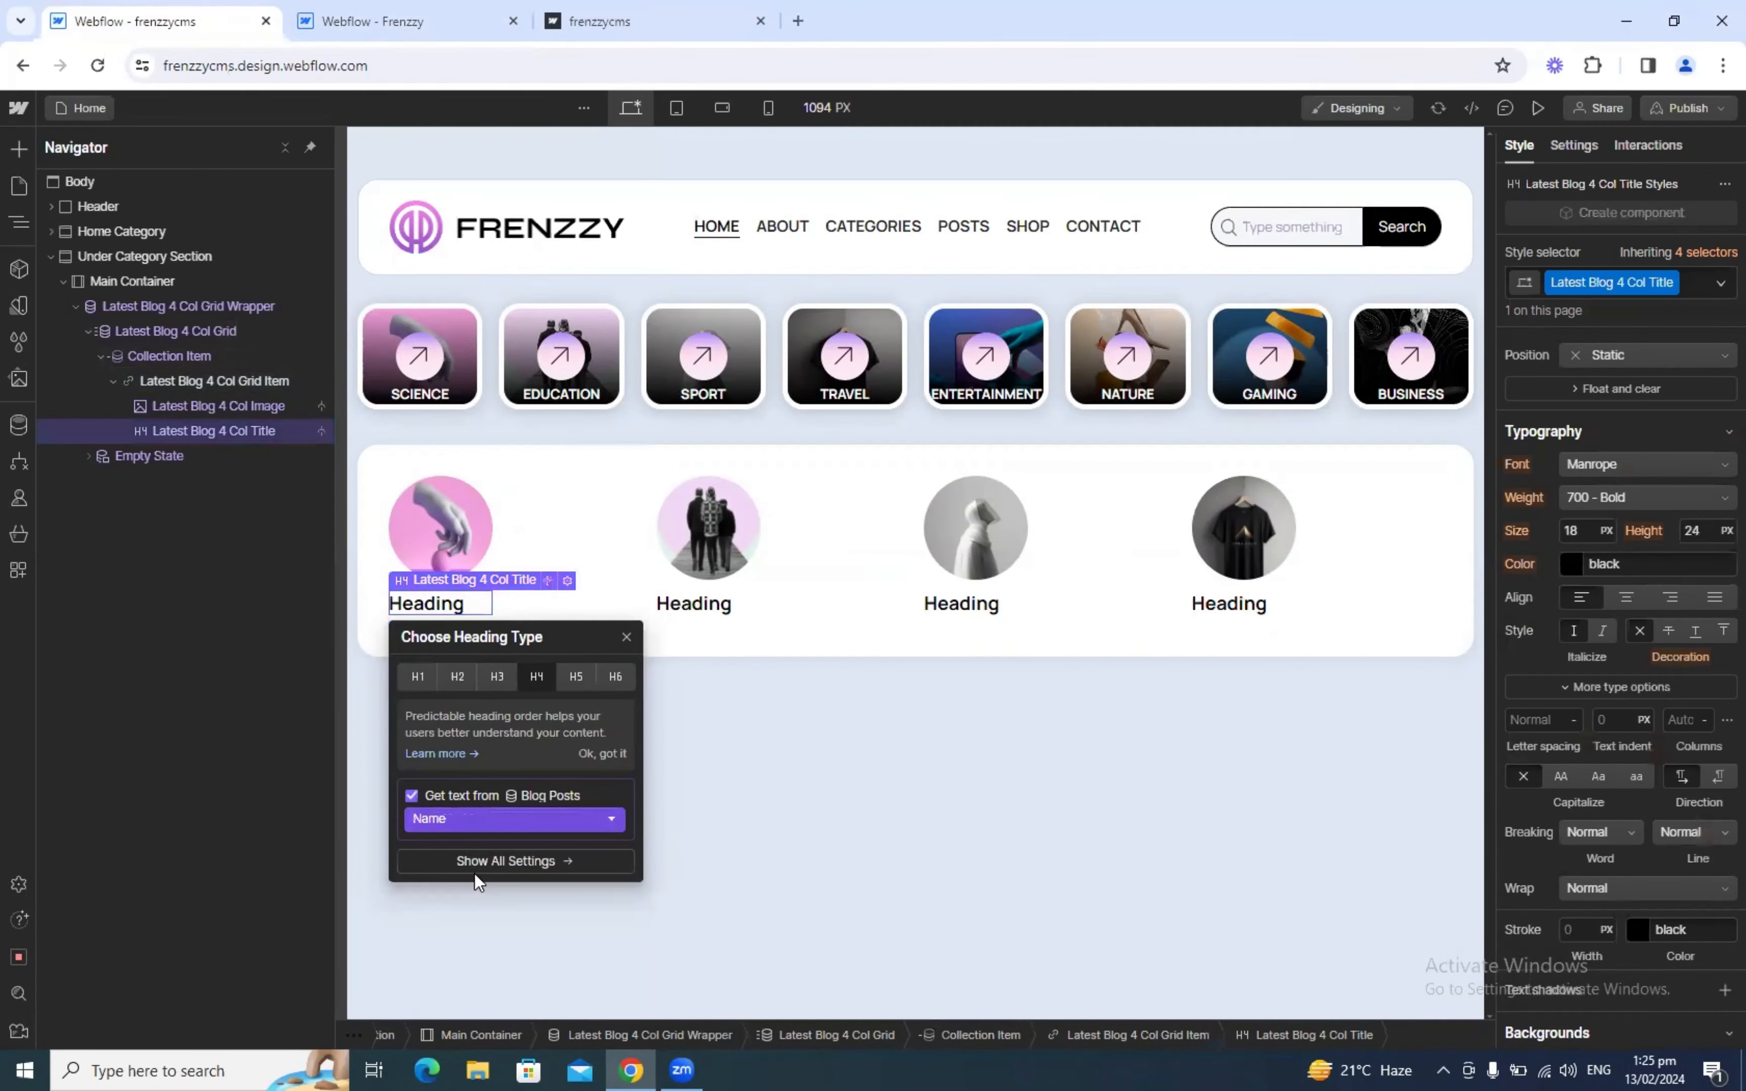
key("Escape")
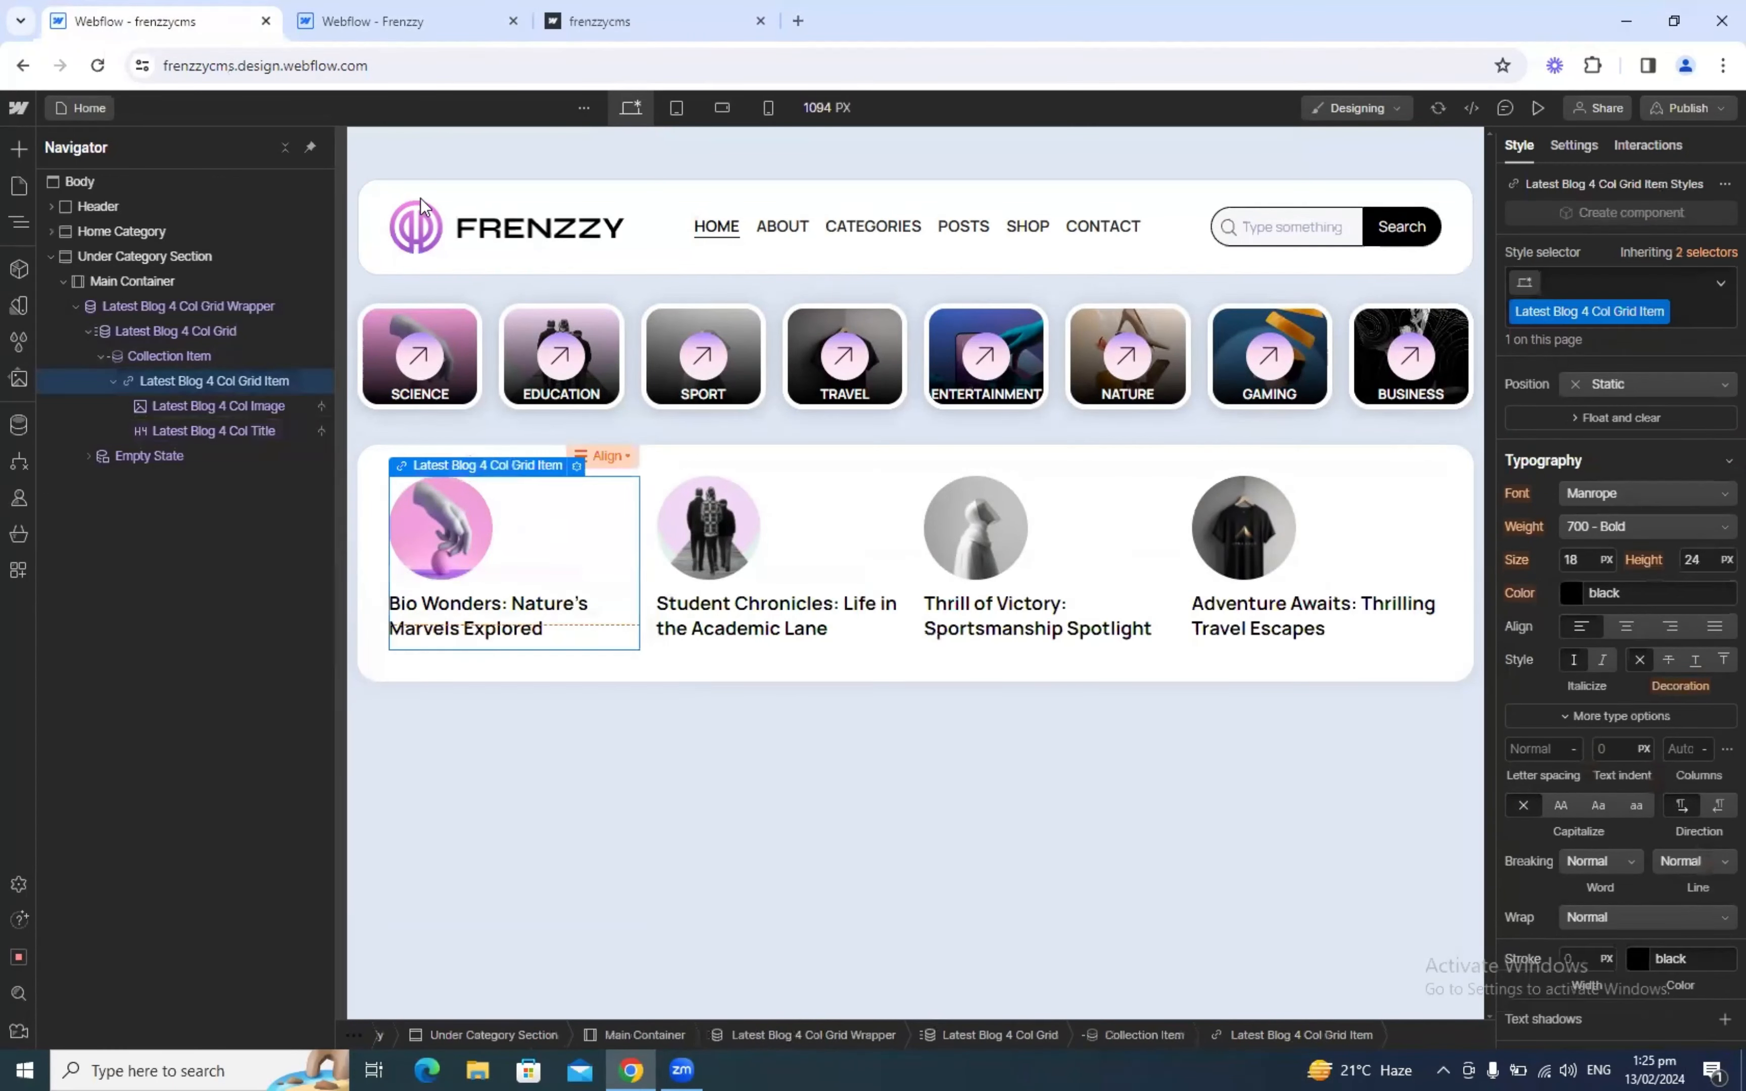
Step: Switch to the Frenzzy reference project and examine the Latest Blog 4 Col Image's fit and float settings
left_click(371, 20)
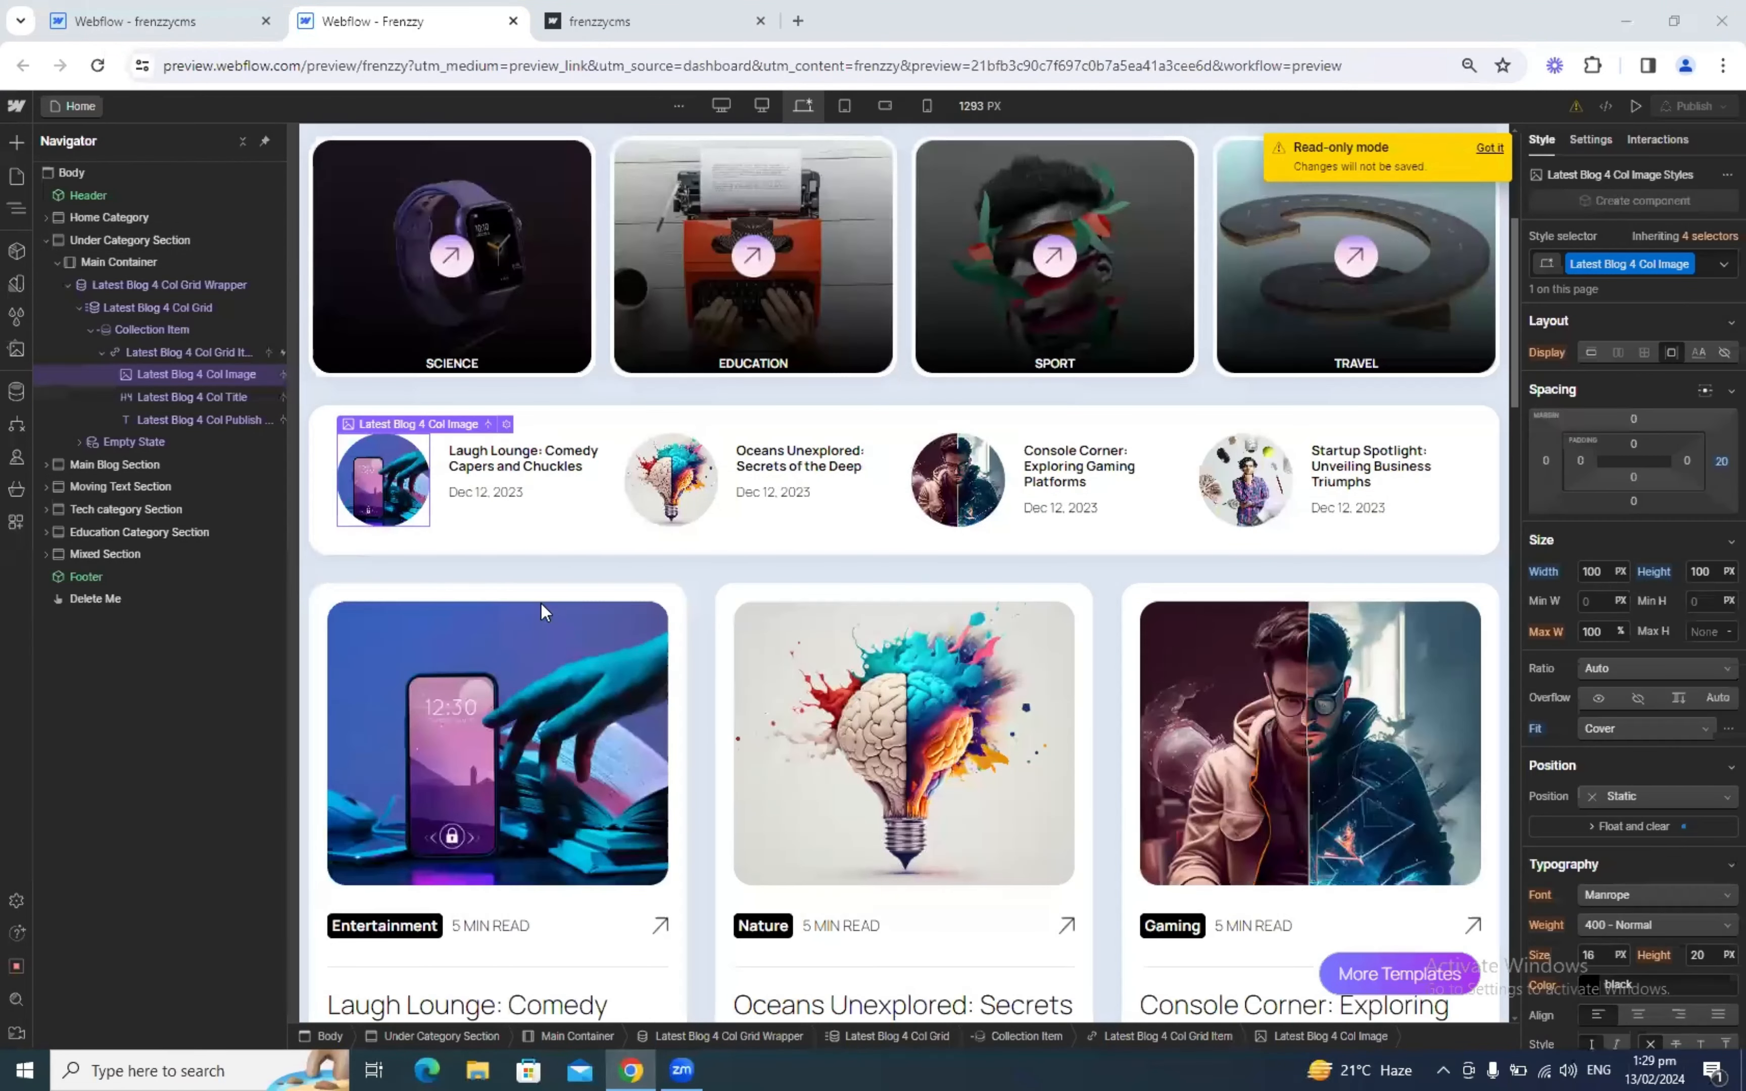
left_click(184, 353)
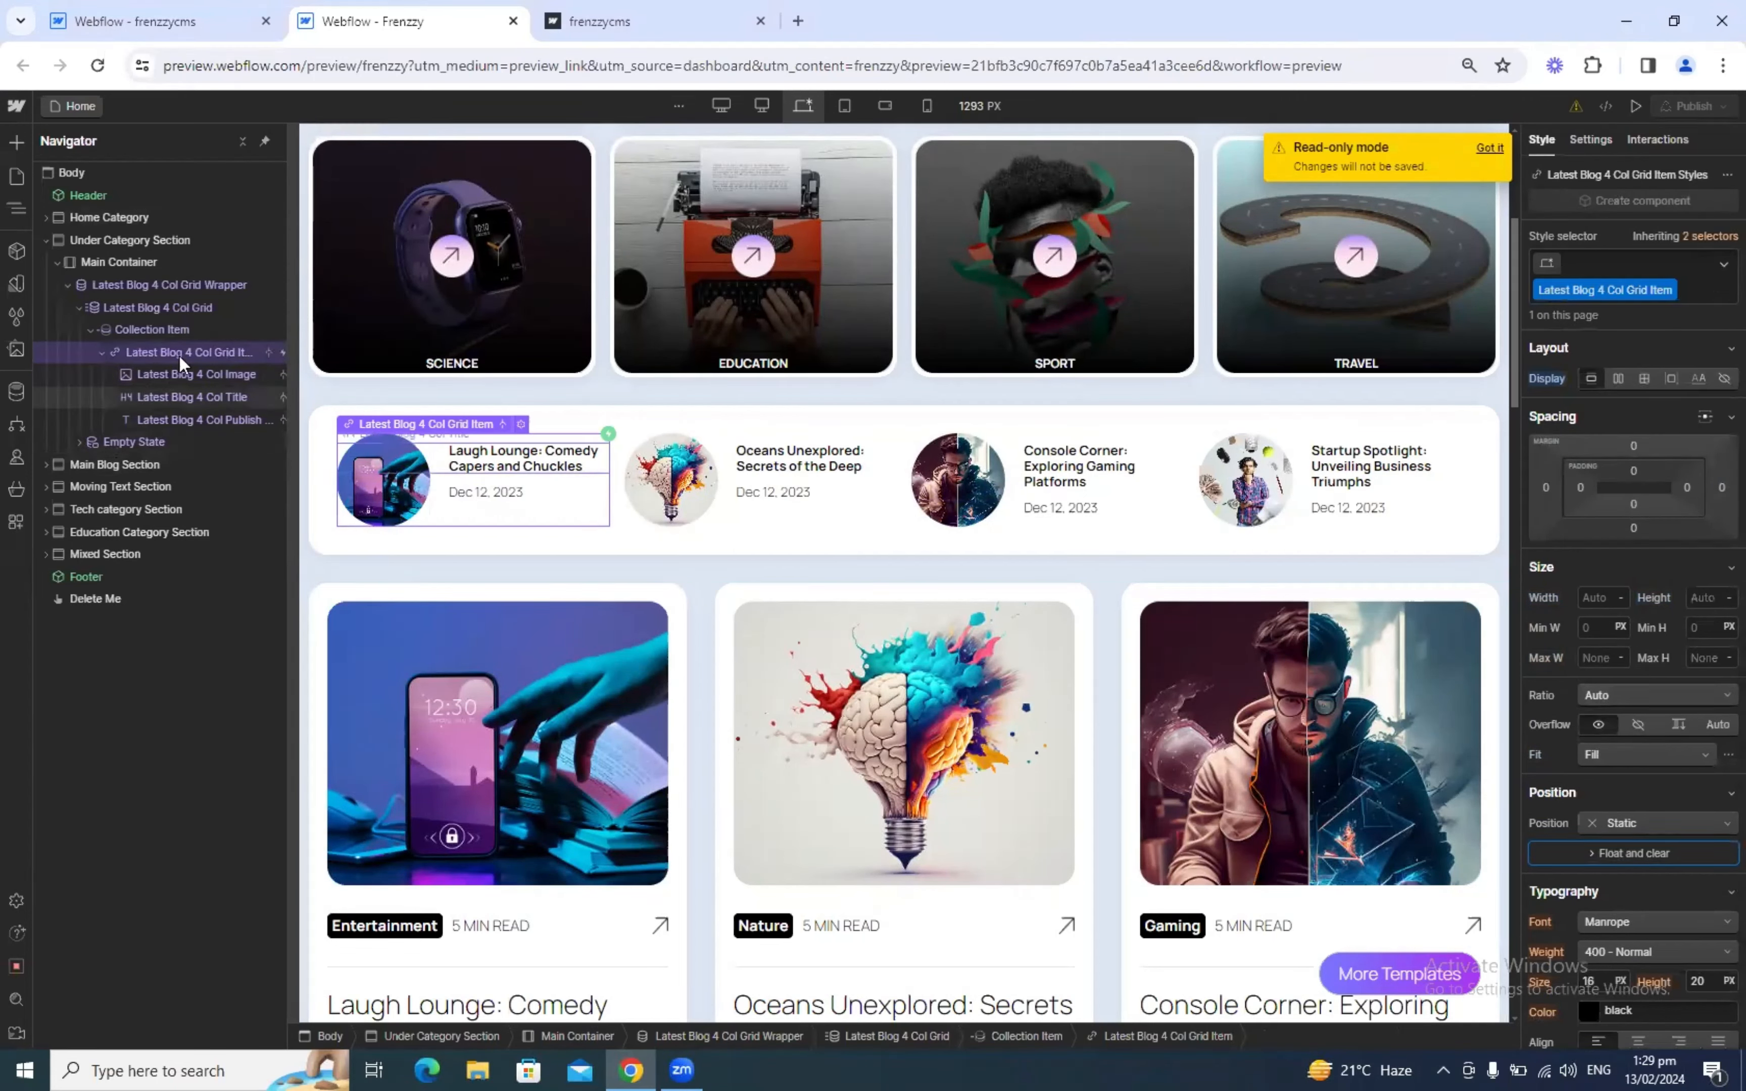
scroll(1716, 767, "down", 2)
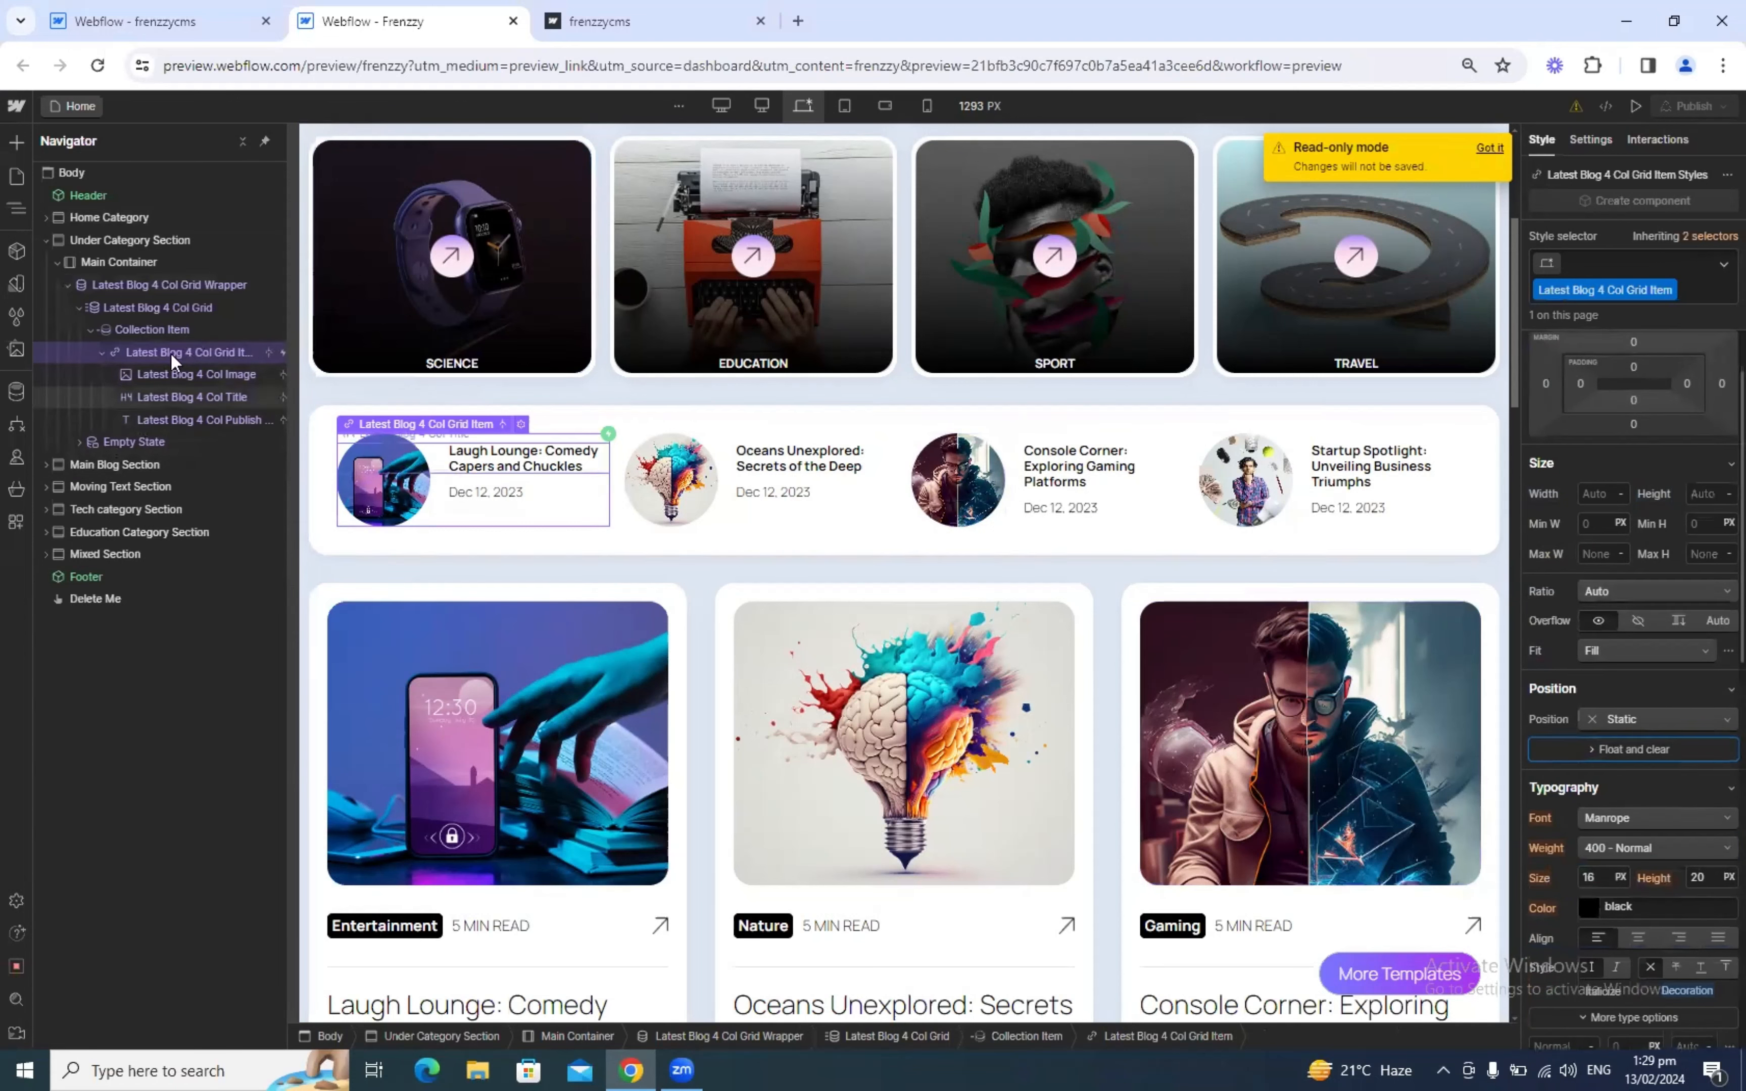
left_click(179, 375)
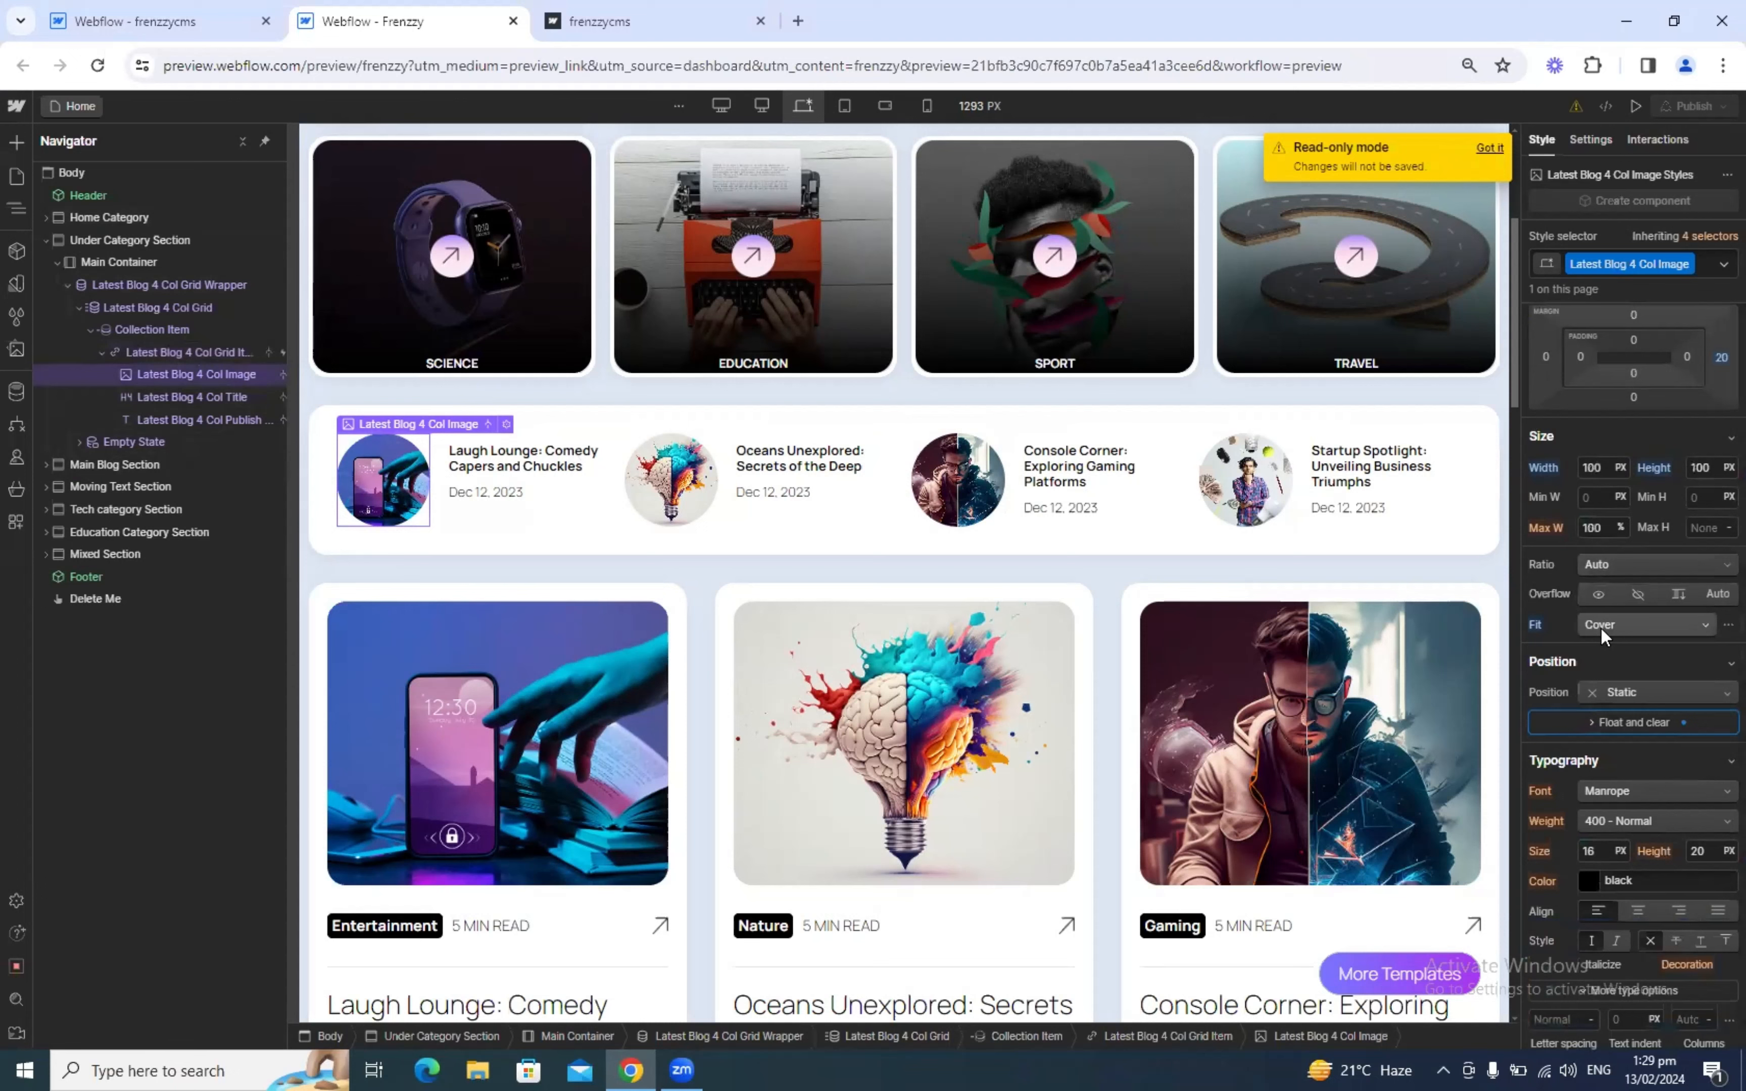
scroll(1620, 717, "down", 2)
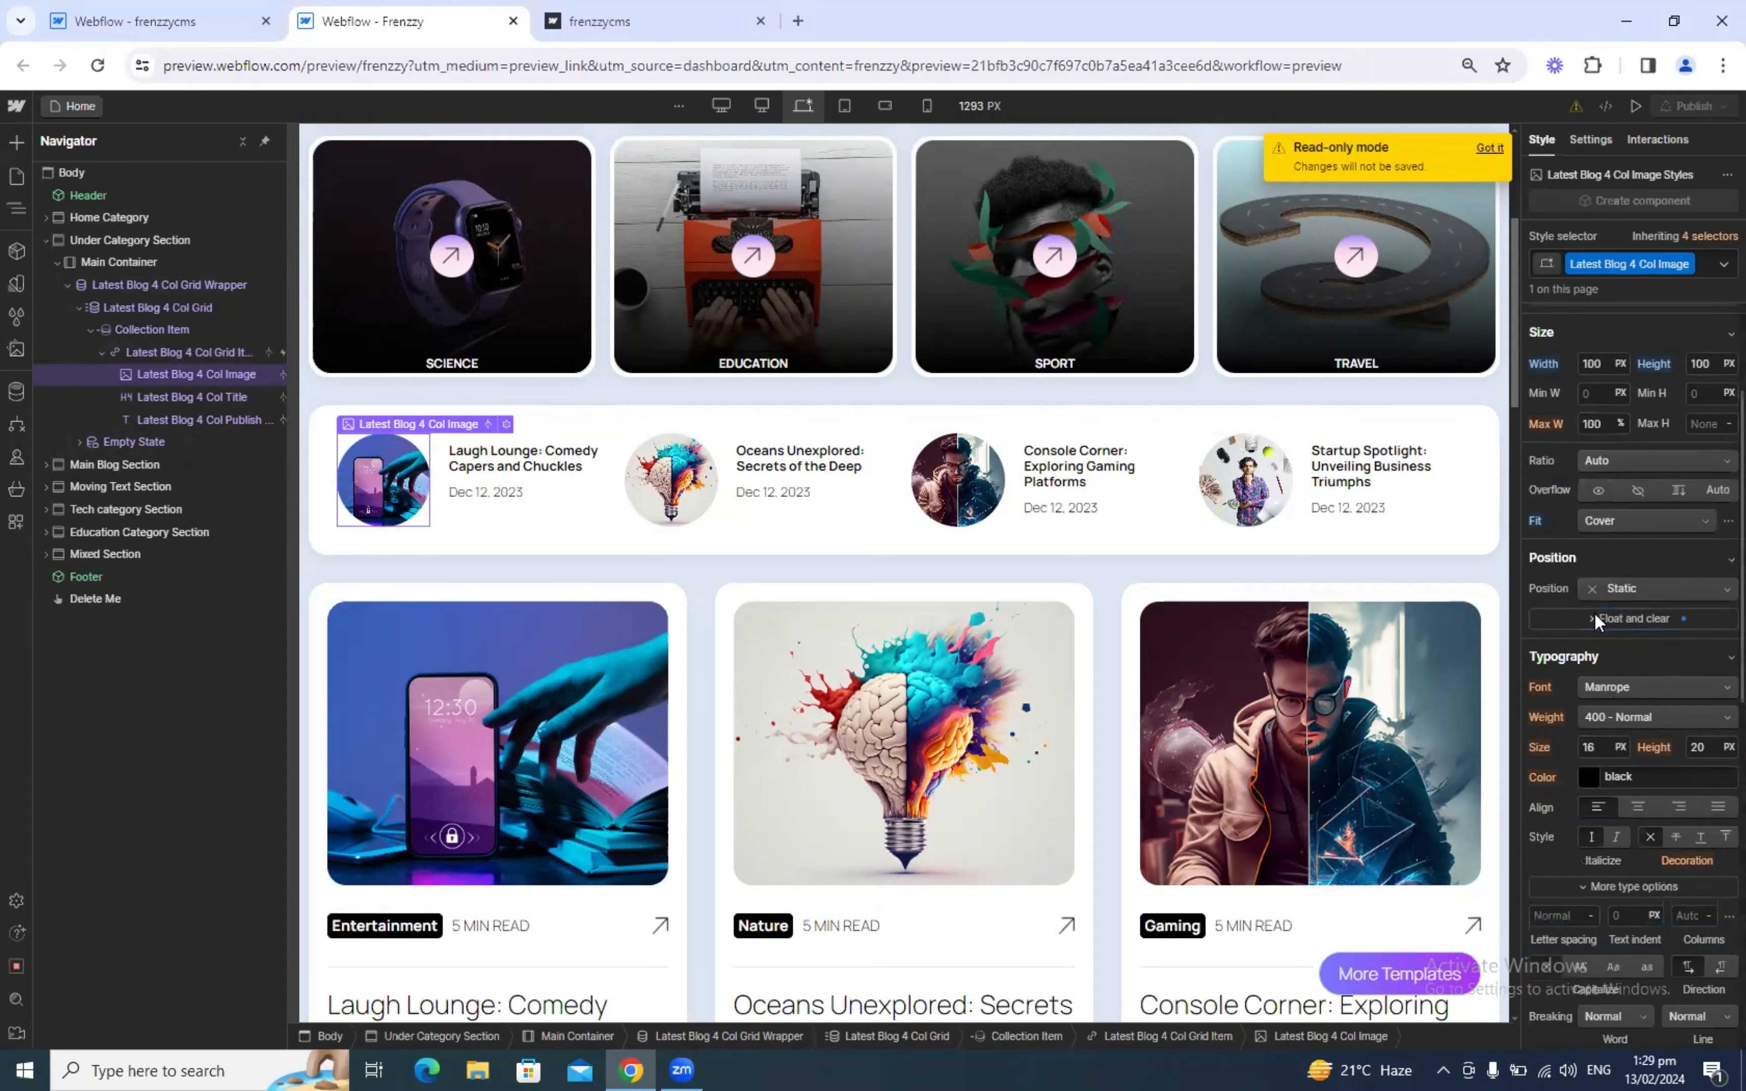
left_click(1595, 613)
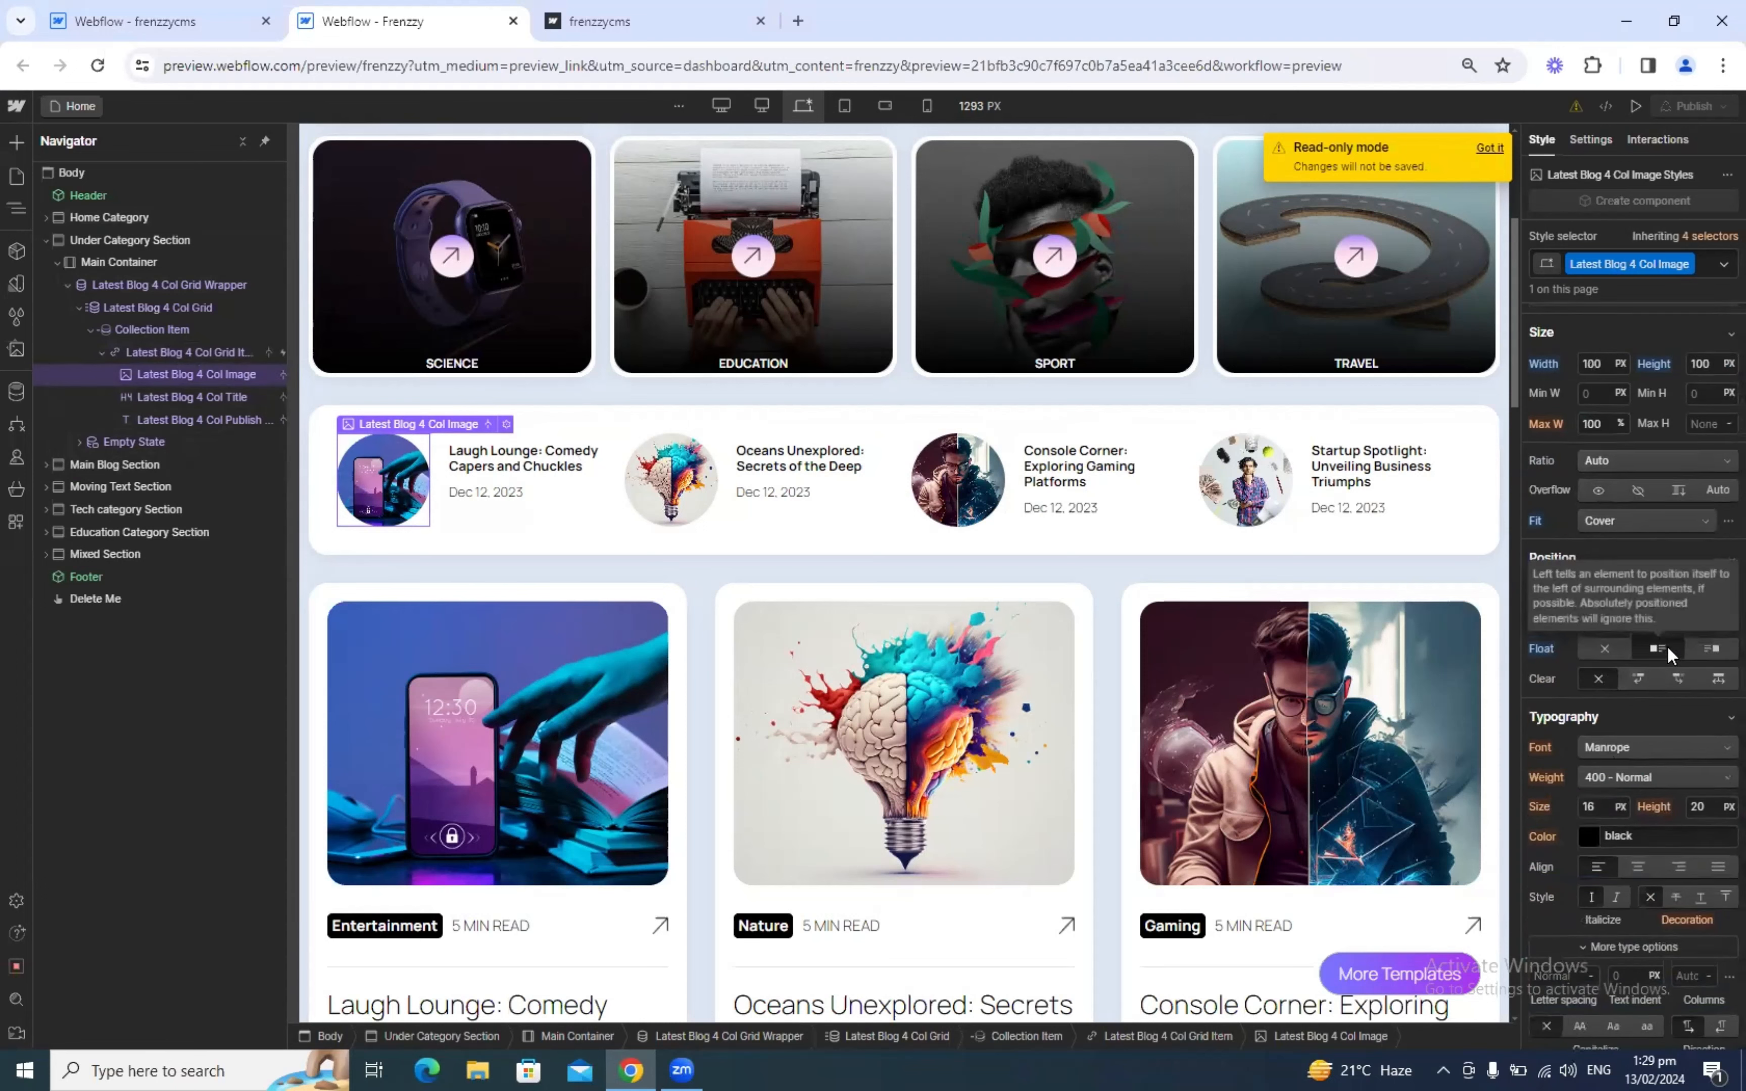
Step: In the frenzzycms project, set the Latest Blog 4 Col Image's fit to Cover and float it left
left_click(193, 10)
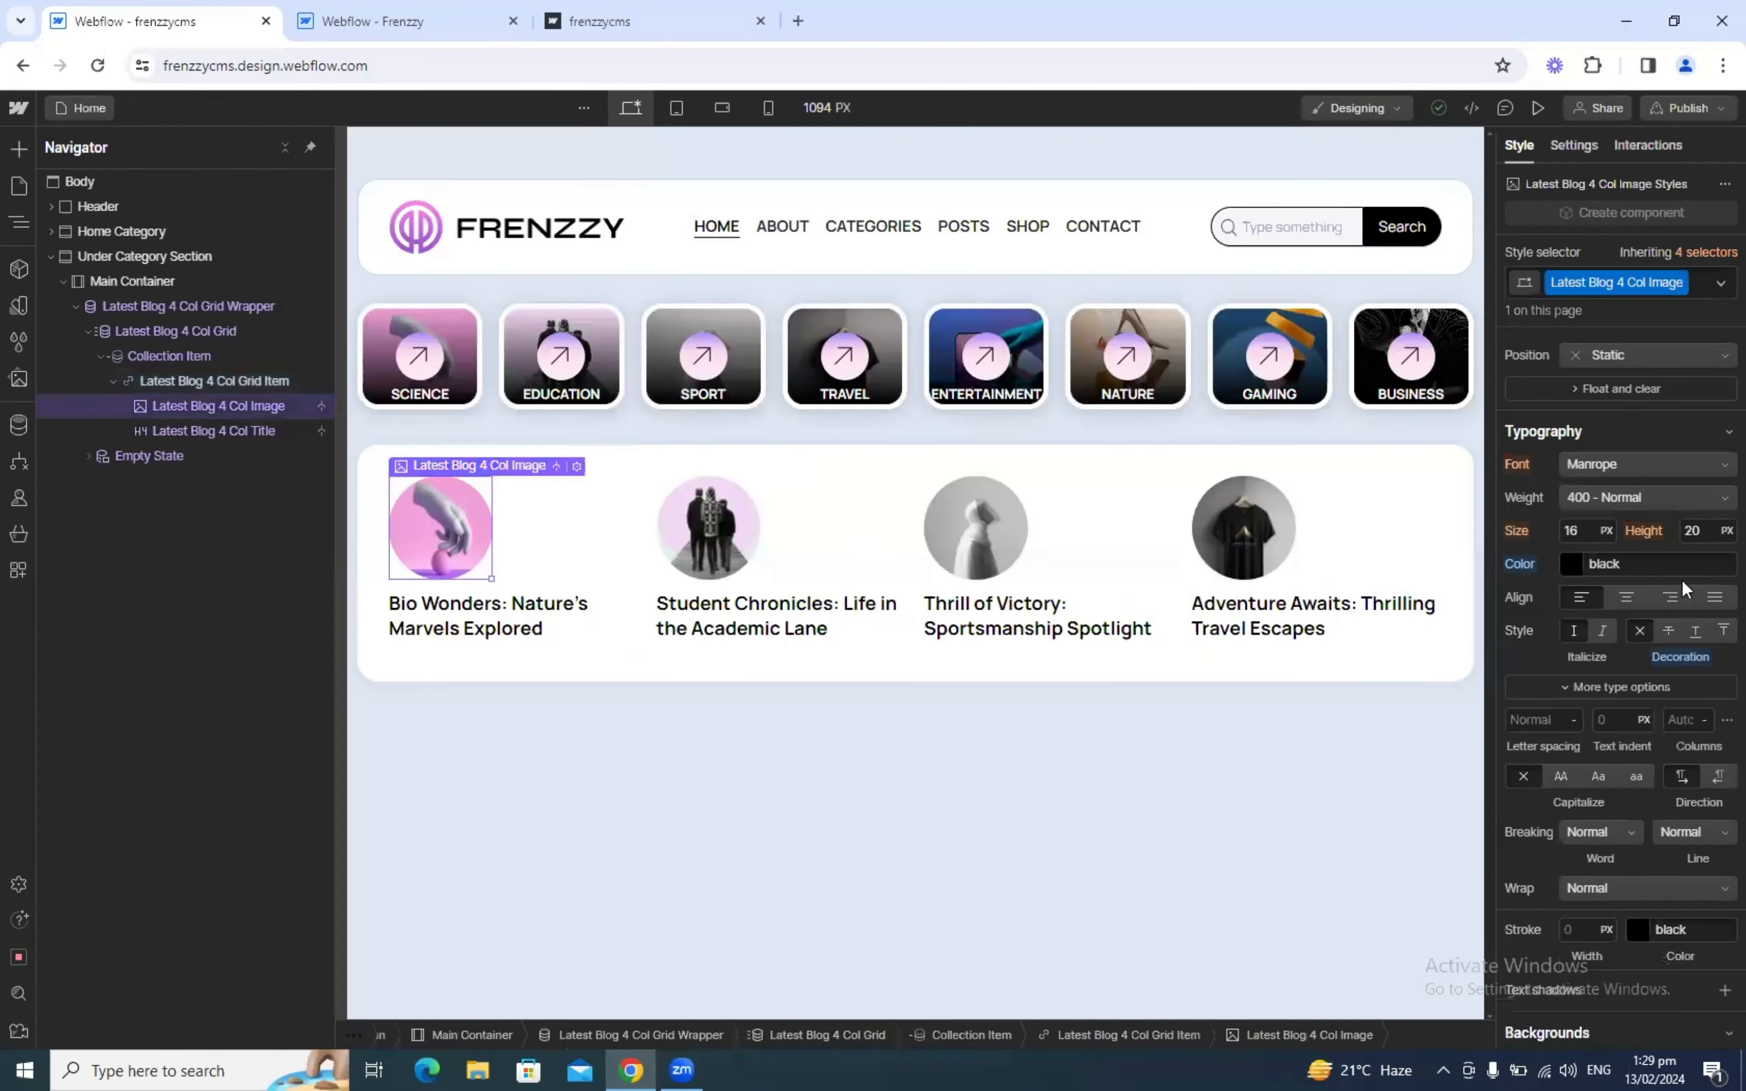
scroll(1628, 510, "up", 5)
scroll(1642, 722, "down", 4)
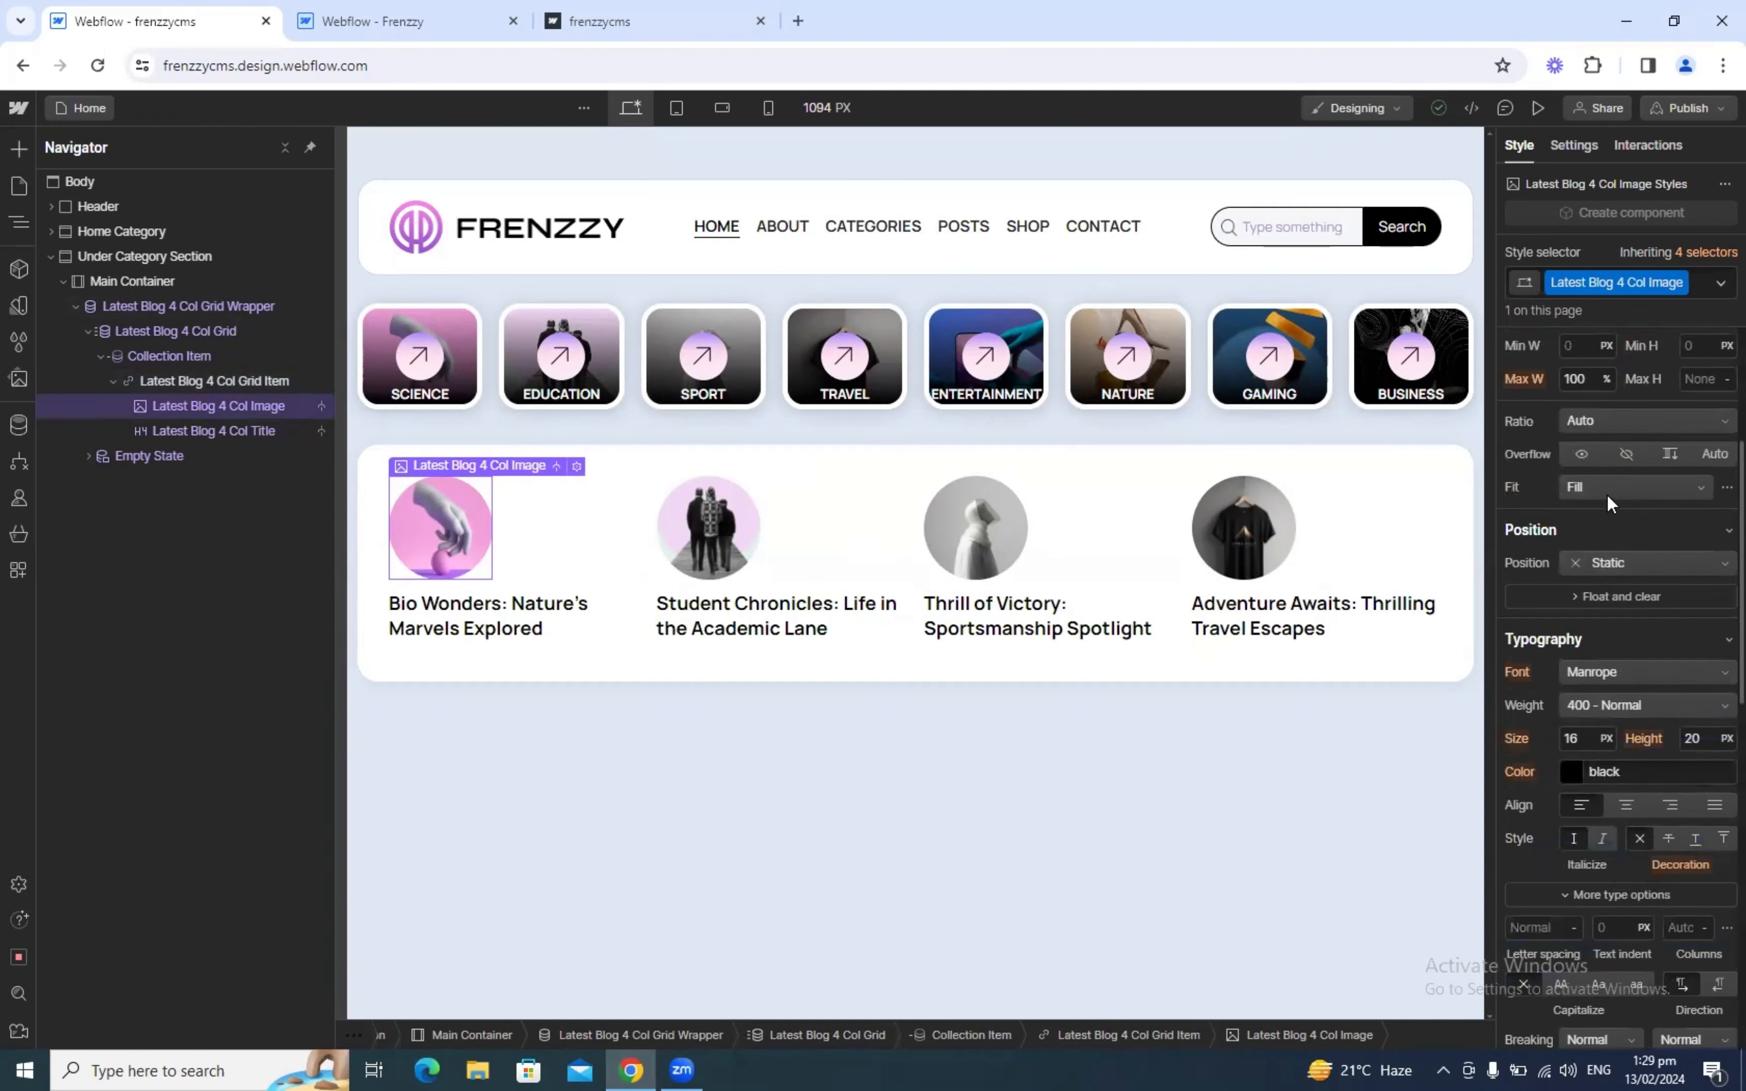
left_click(1613, 481)
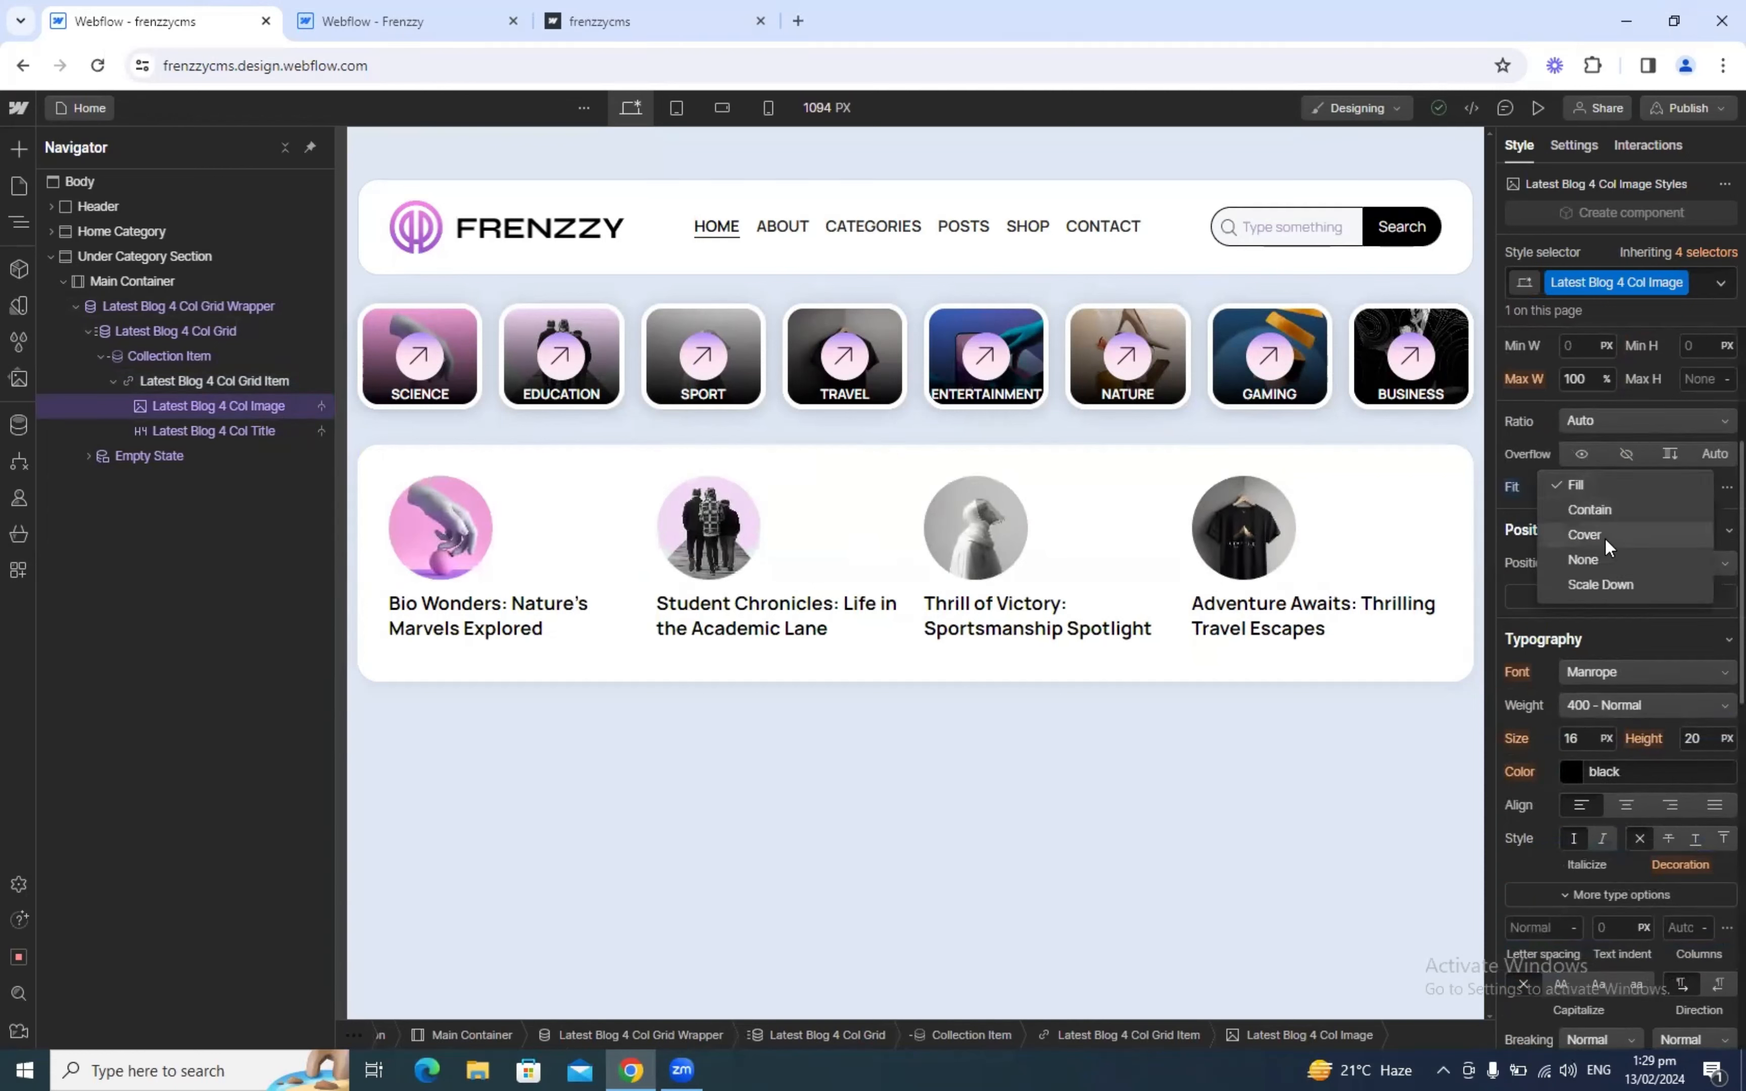
left_click(1604, 538)
scroll(1632, 555, "down", 1)
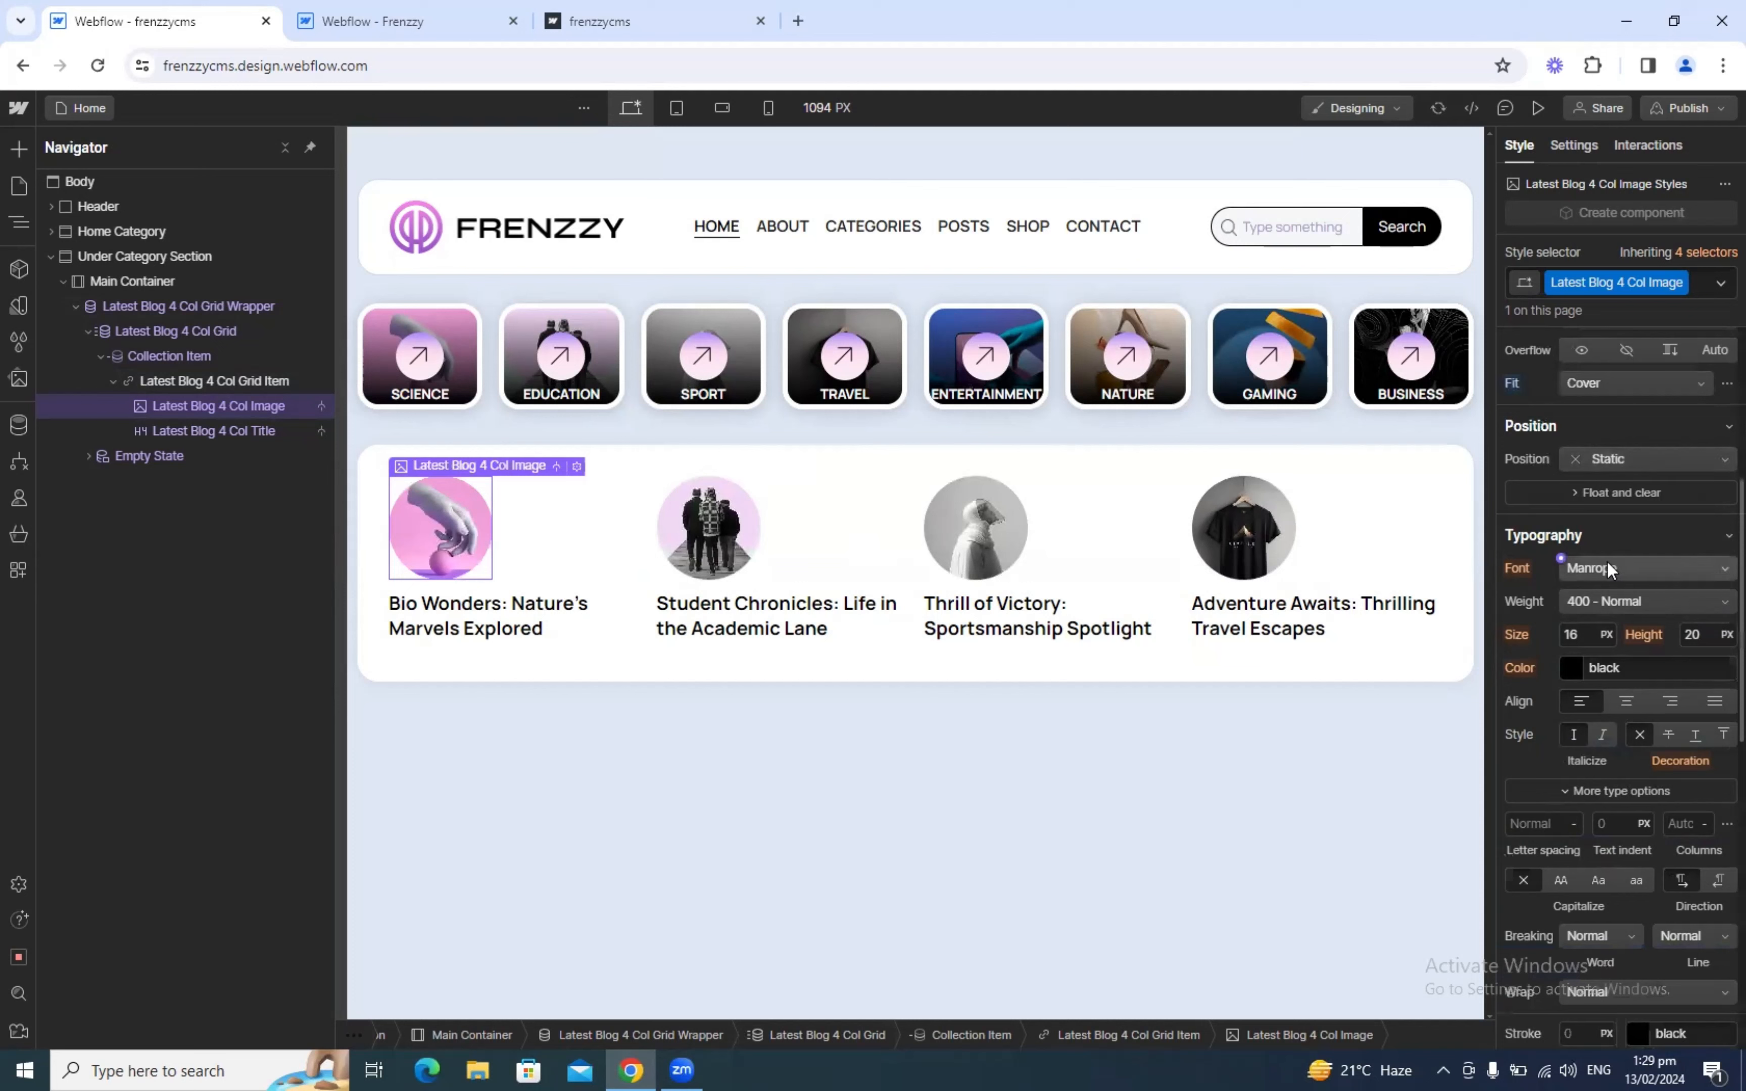
left_click(1601, 491)
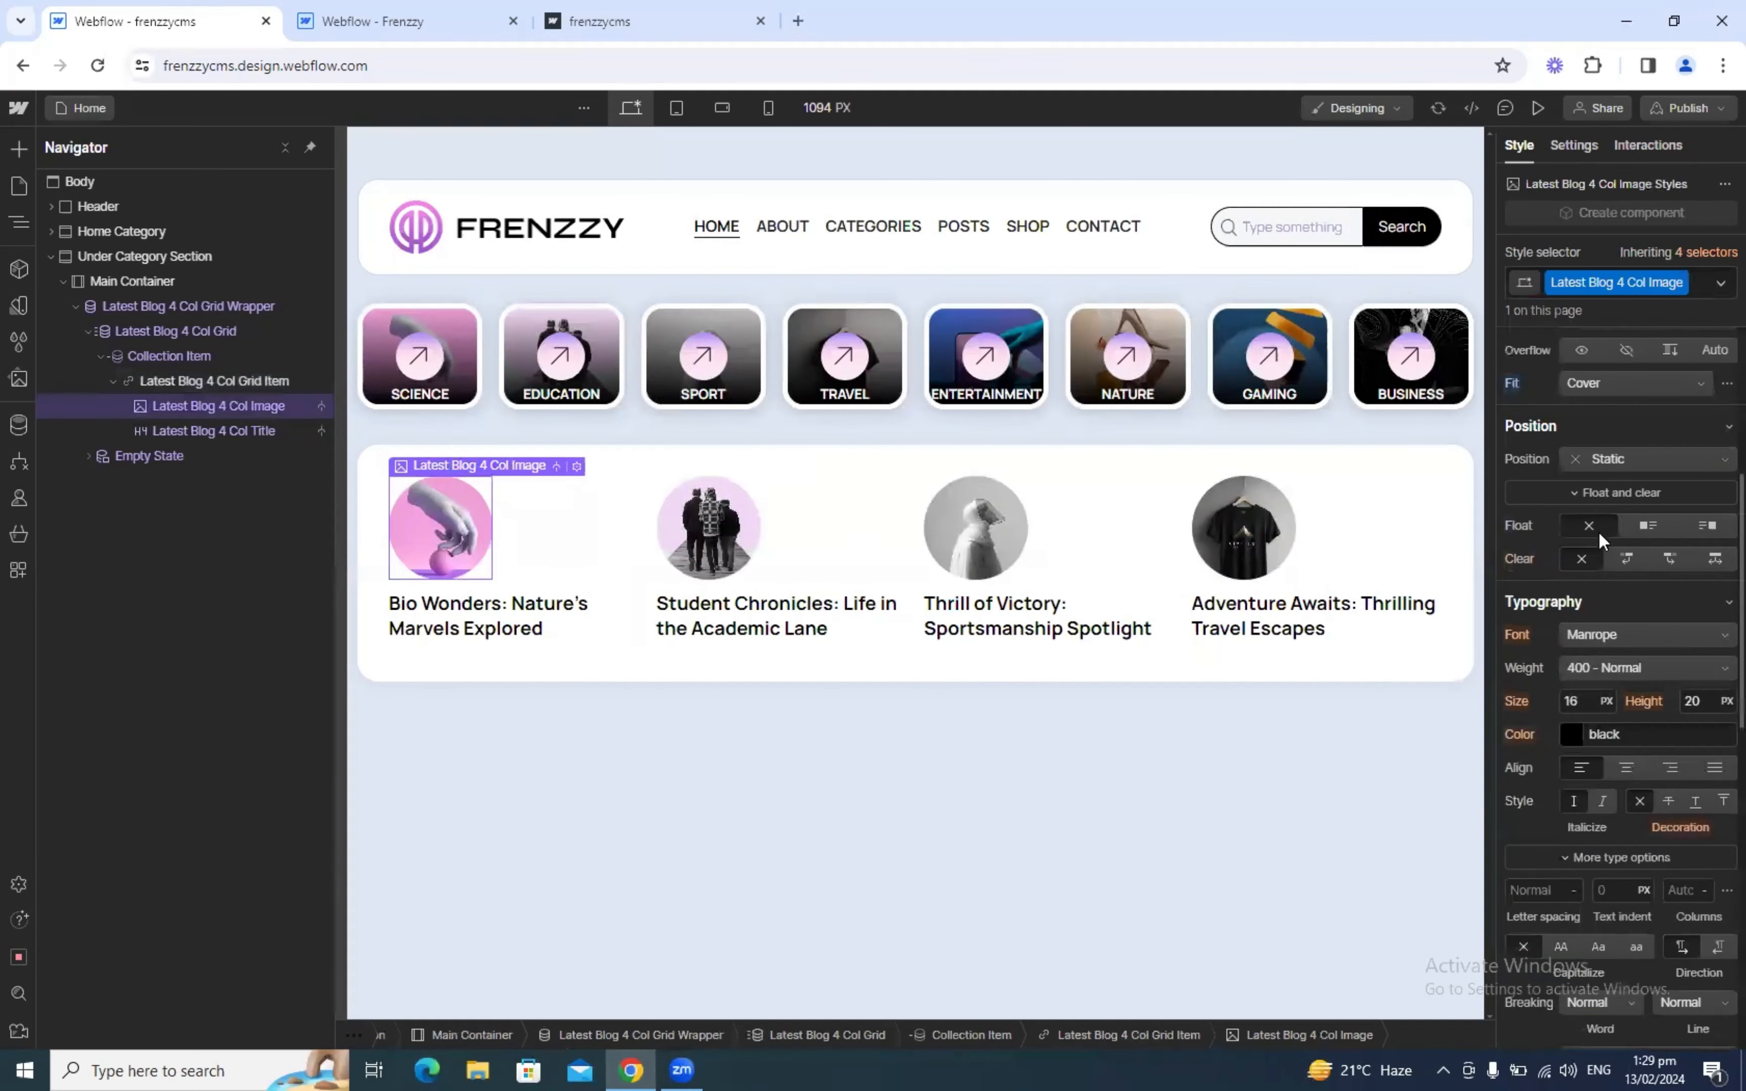
left_click(1650, 527)
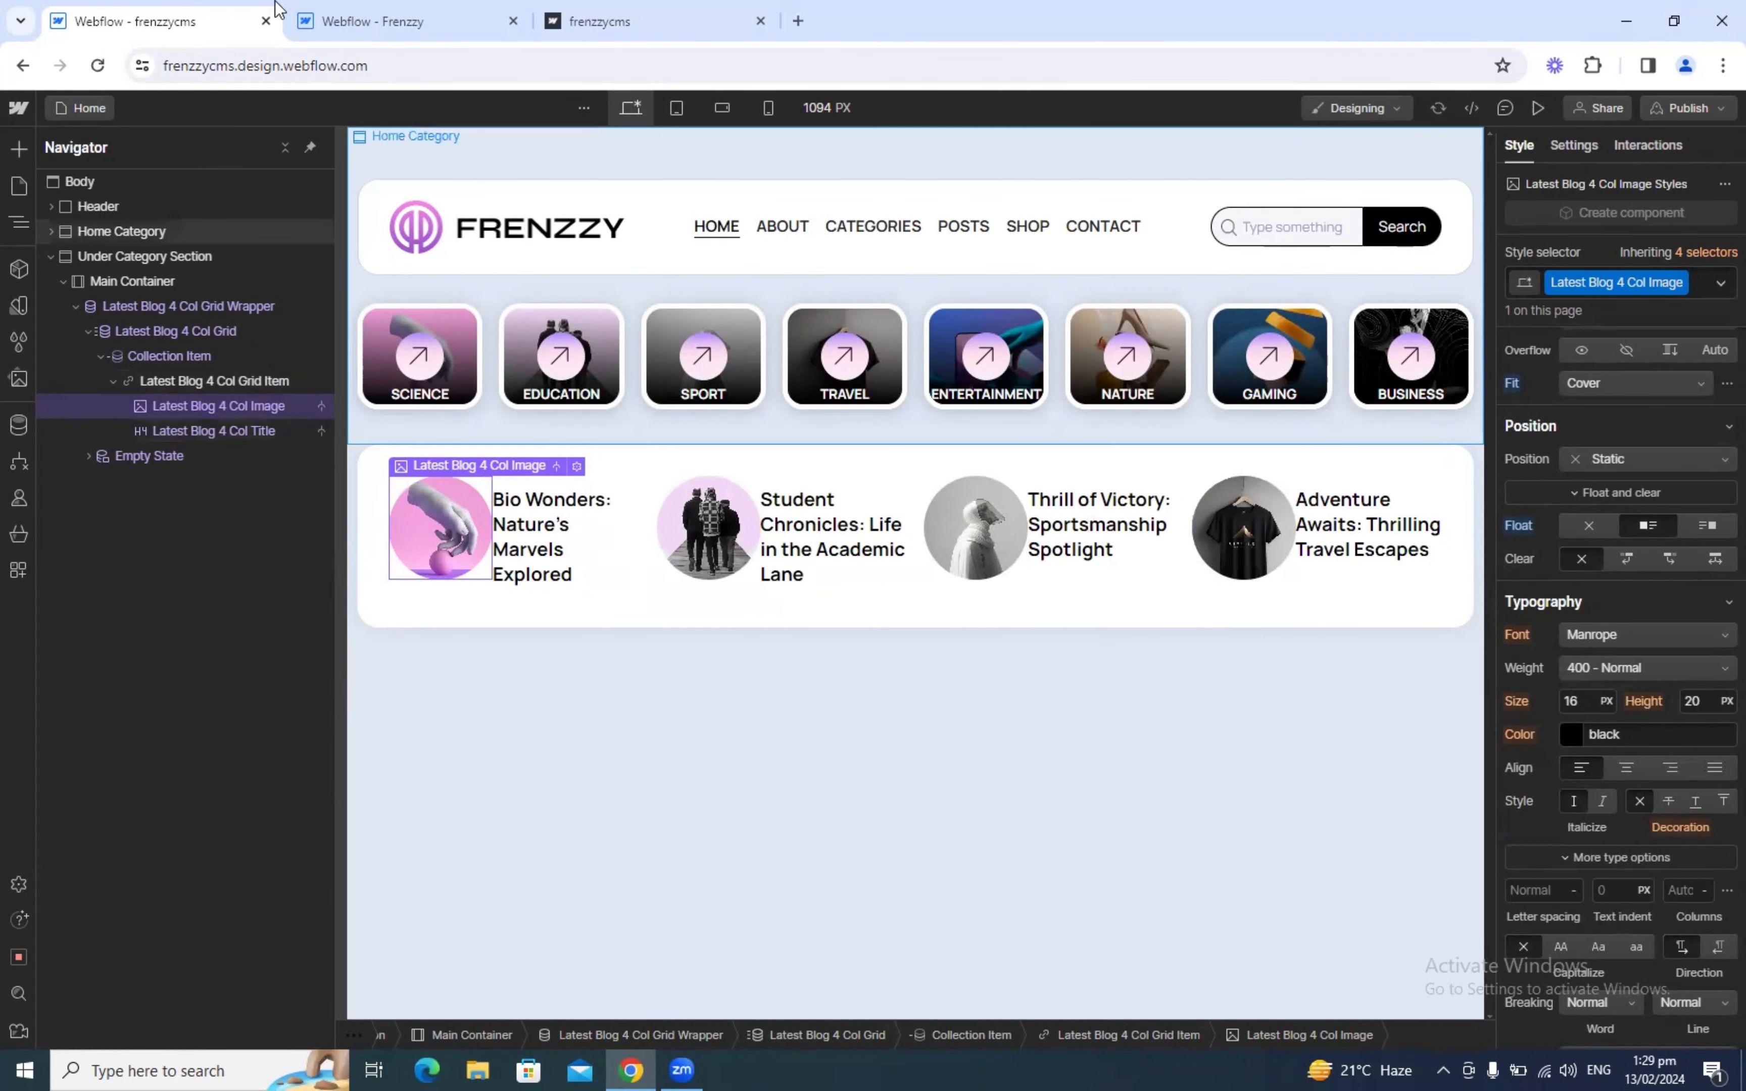
Step: Select the frenzzycms post title and examine the matching title's spacing and typography in the Frenzzy reference project
left_click(404, 21)
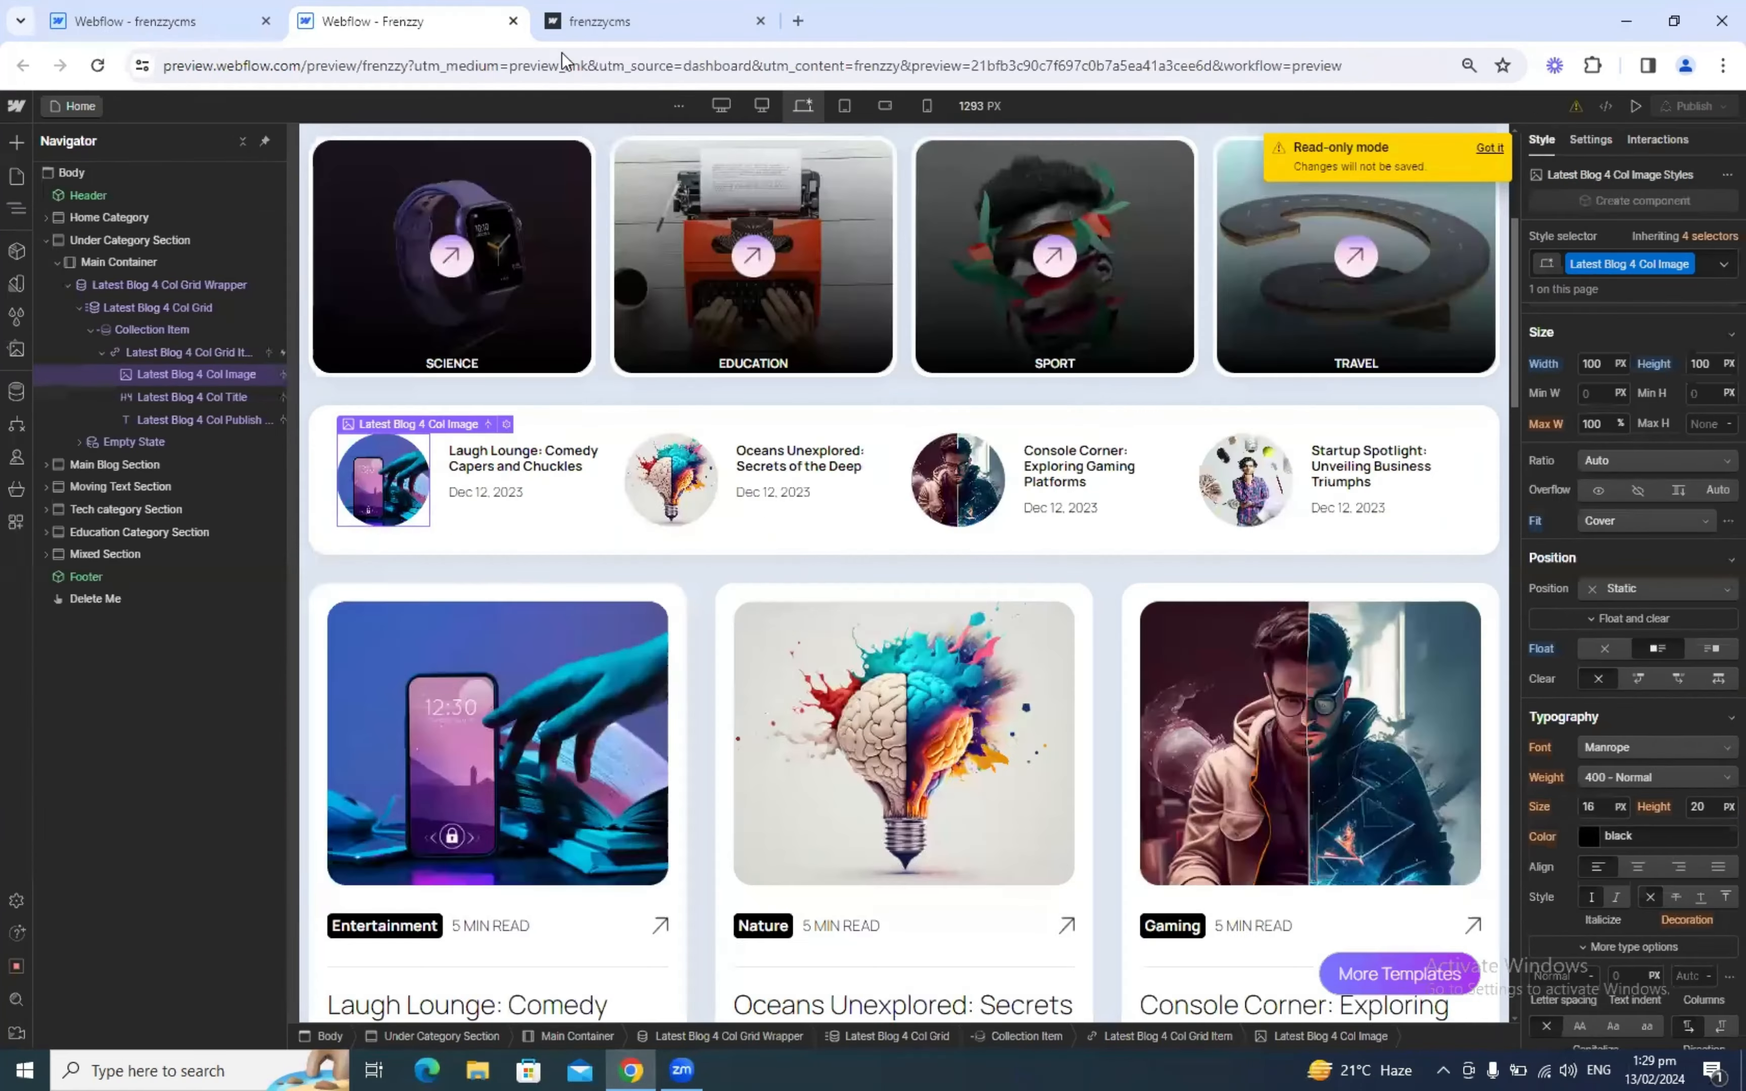
left_click(189, 15)
left_click(577, 519)
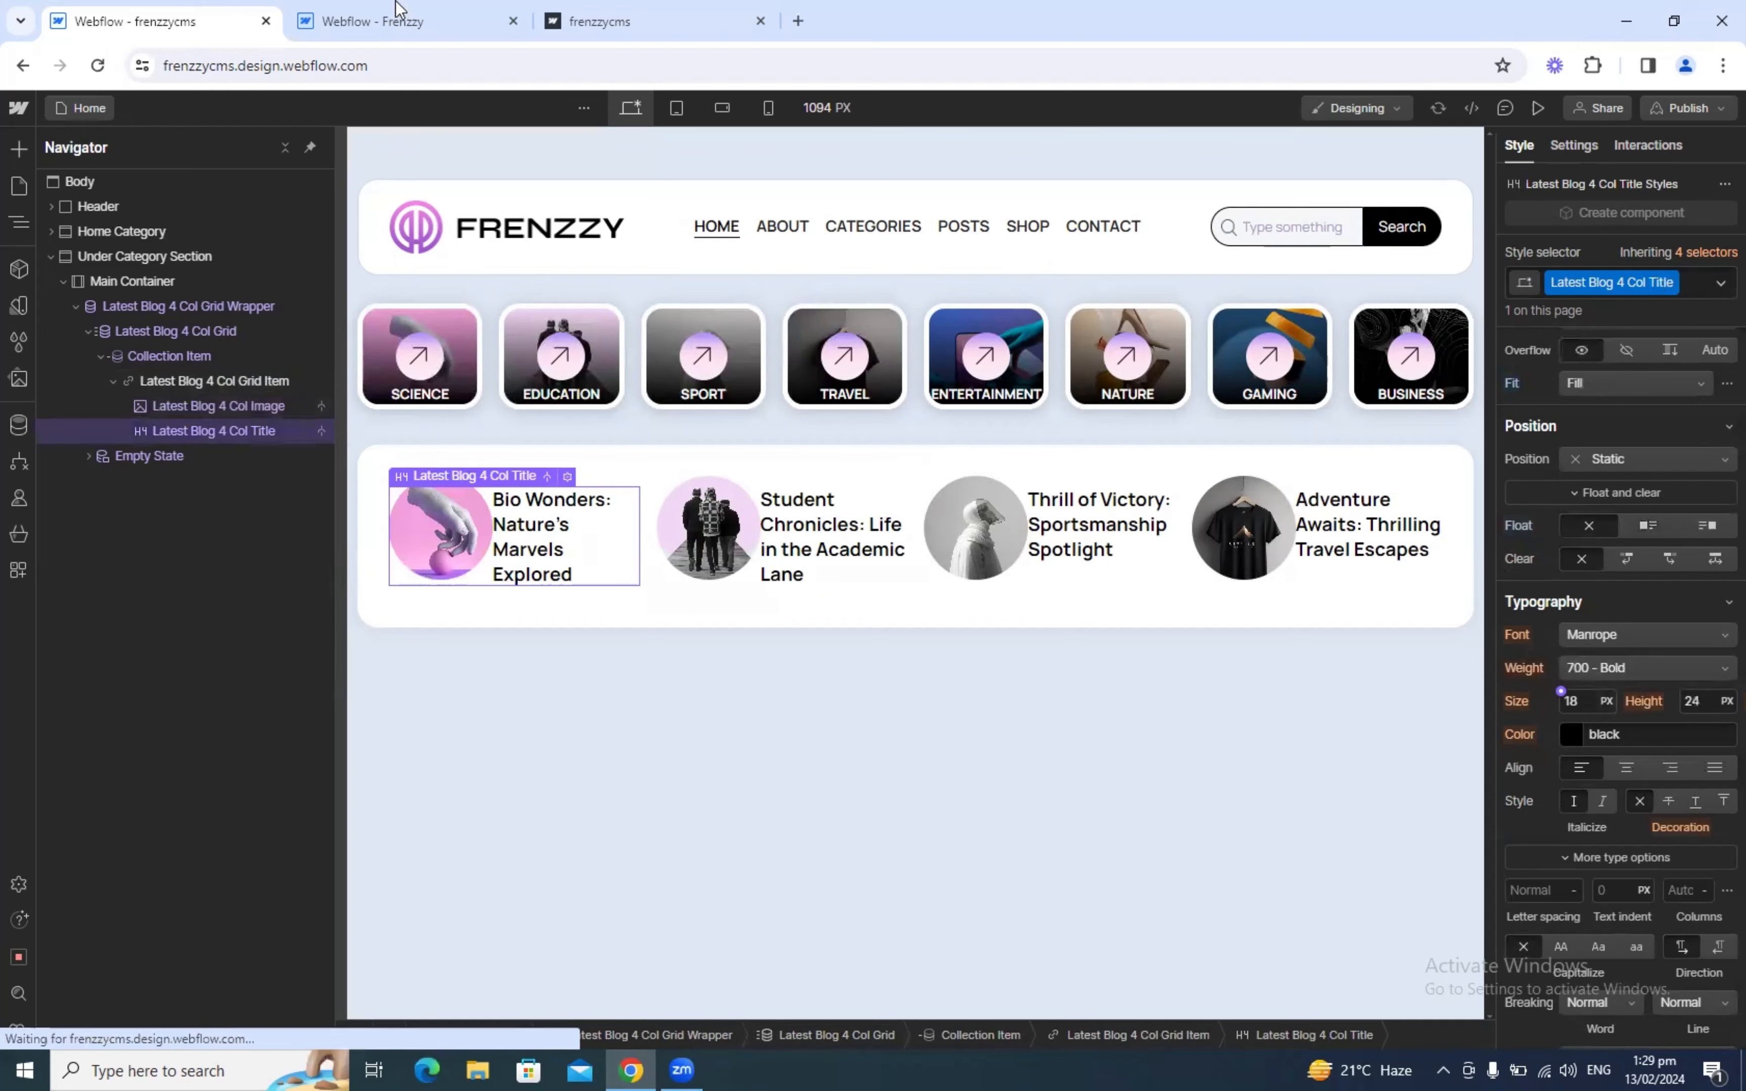
key("ctrl+Tab")
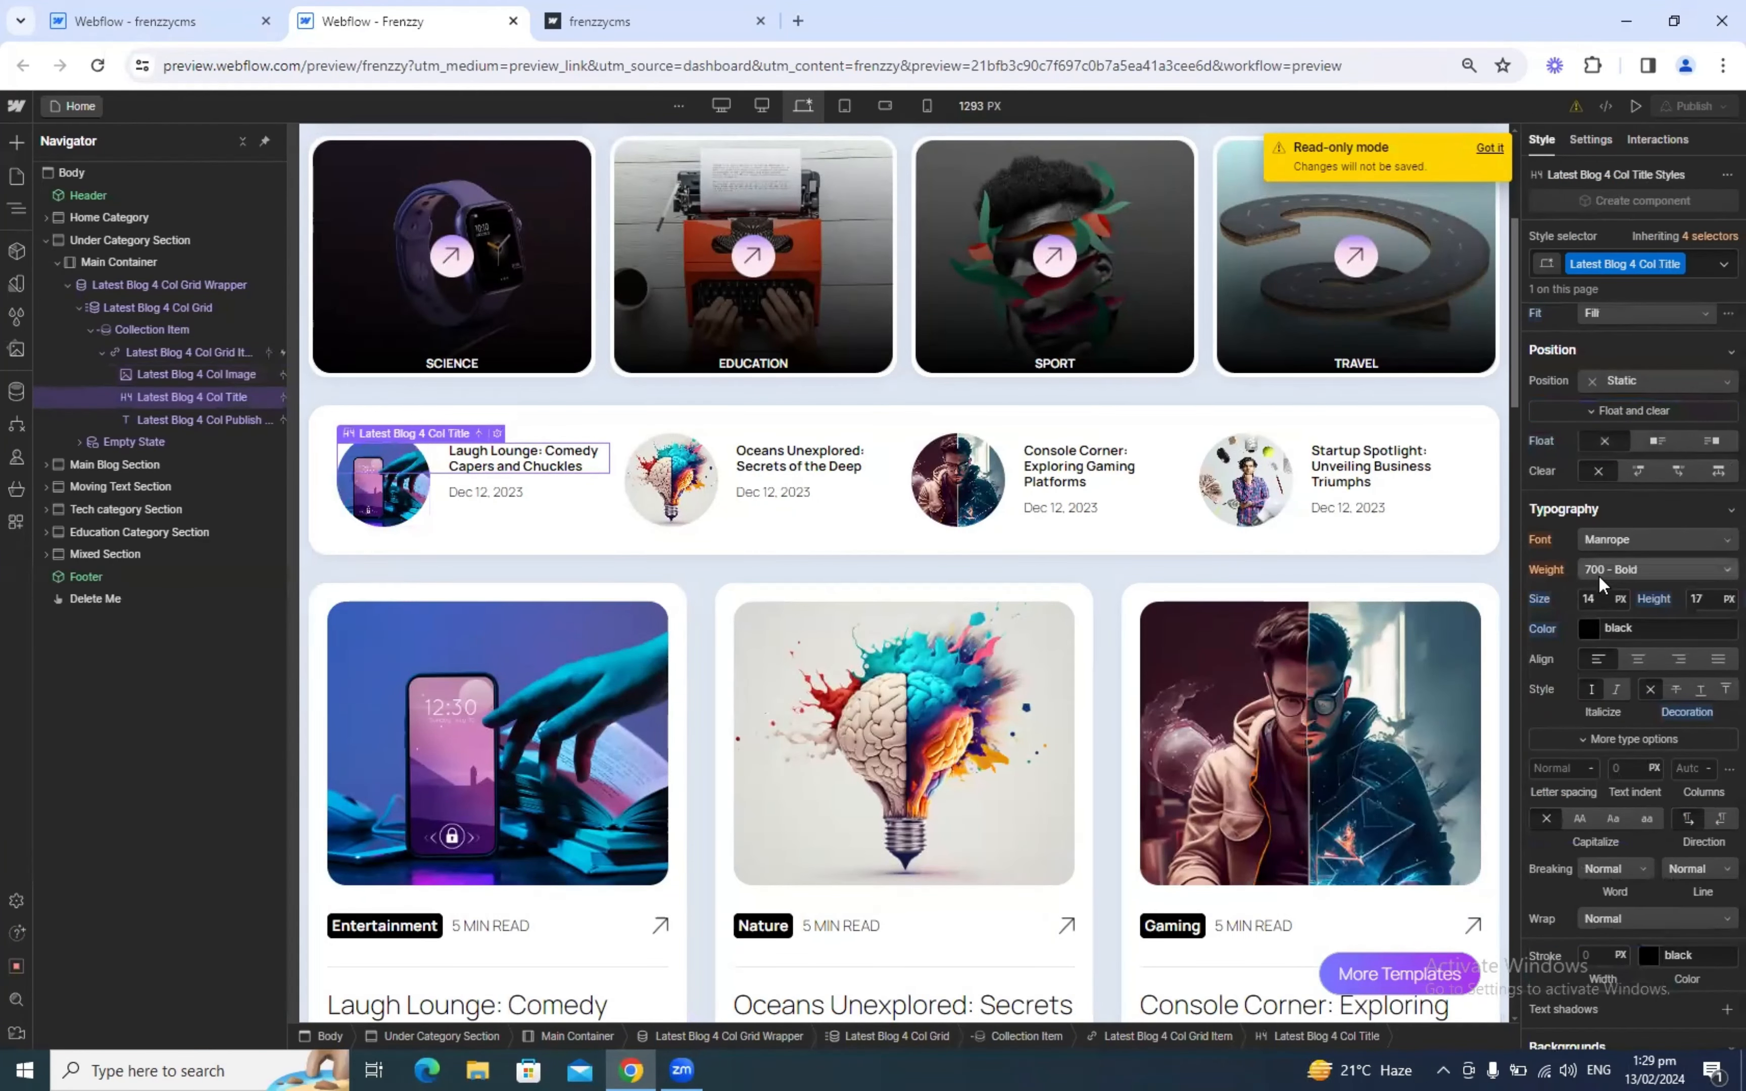
scroll(1610, 617, "up", 5)
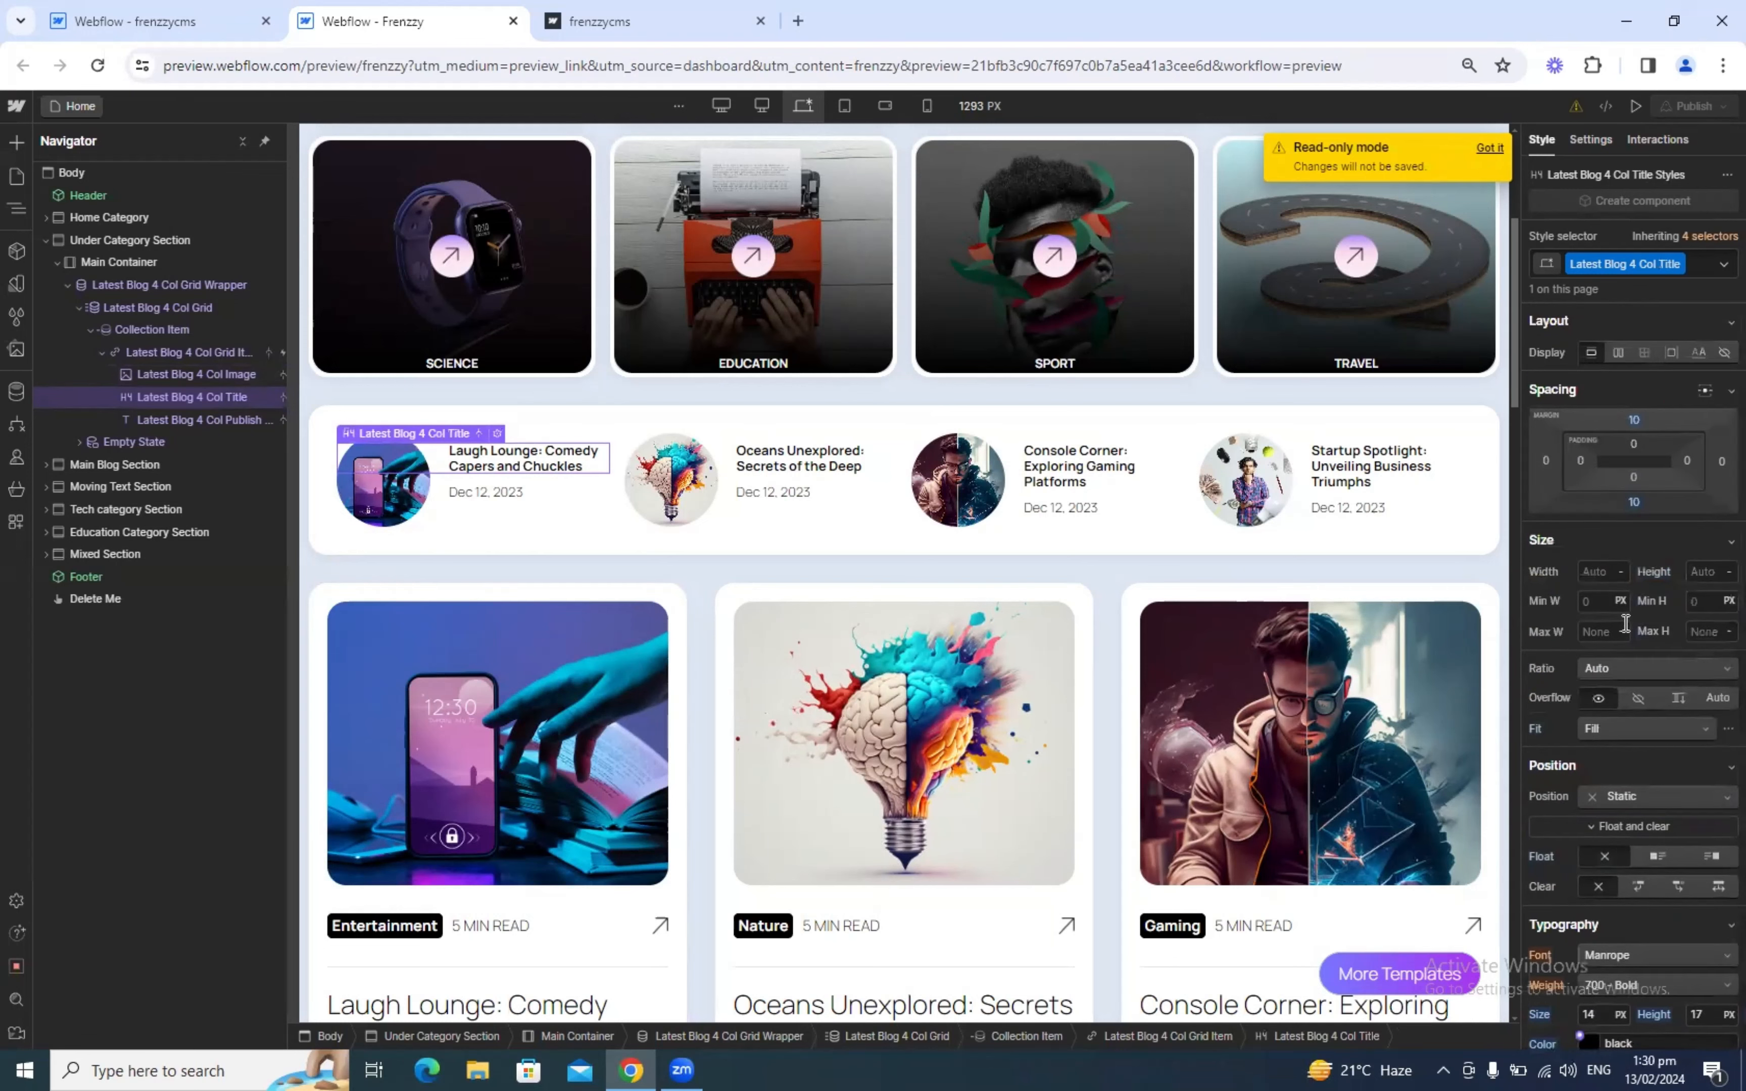
scroll(1626, 623, "down", 5)
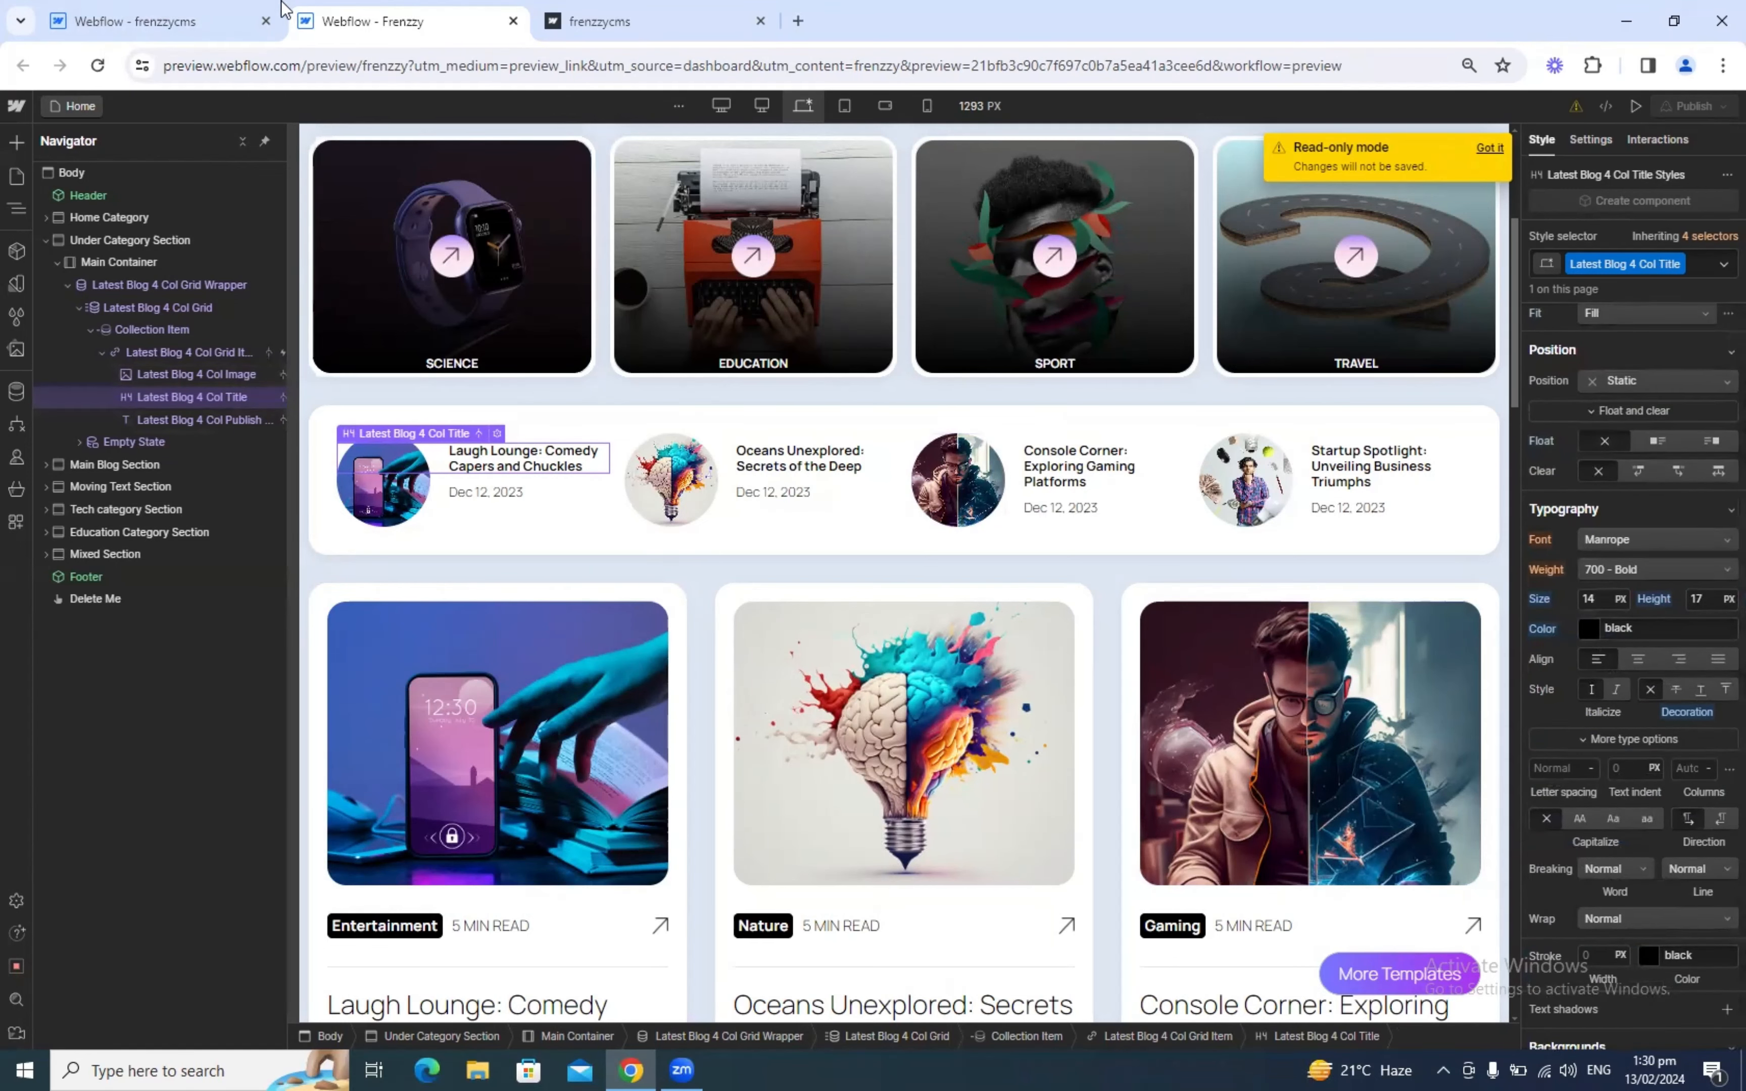
Step: In the frenzzycms project, set the Latest Blog 4 Col Title's font size to 14 px and line height to 17 px
left_click(199, 10)
left_click(1596, 698)
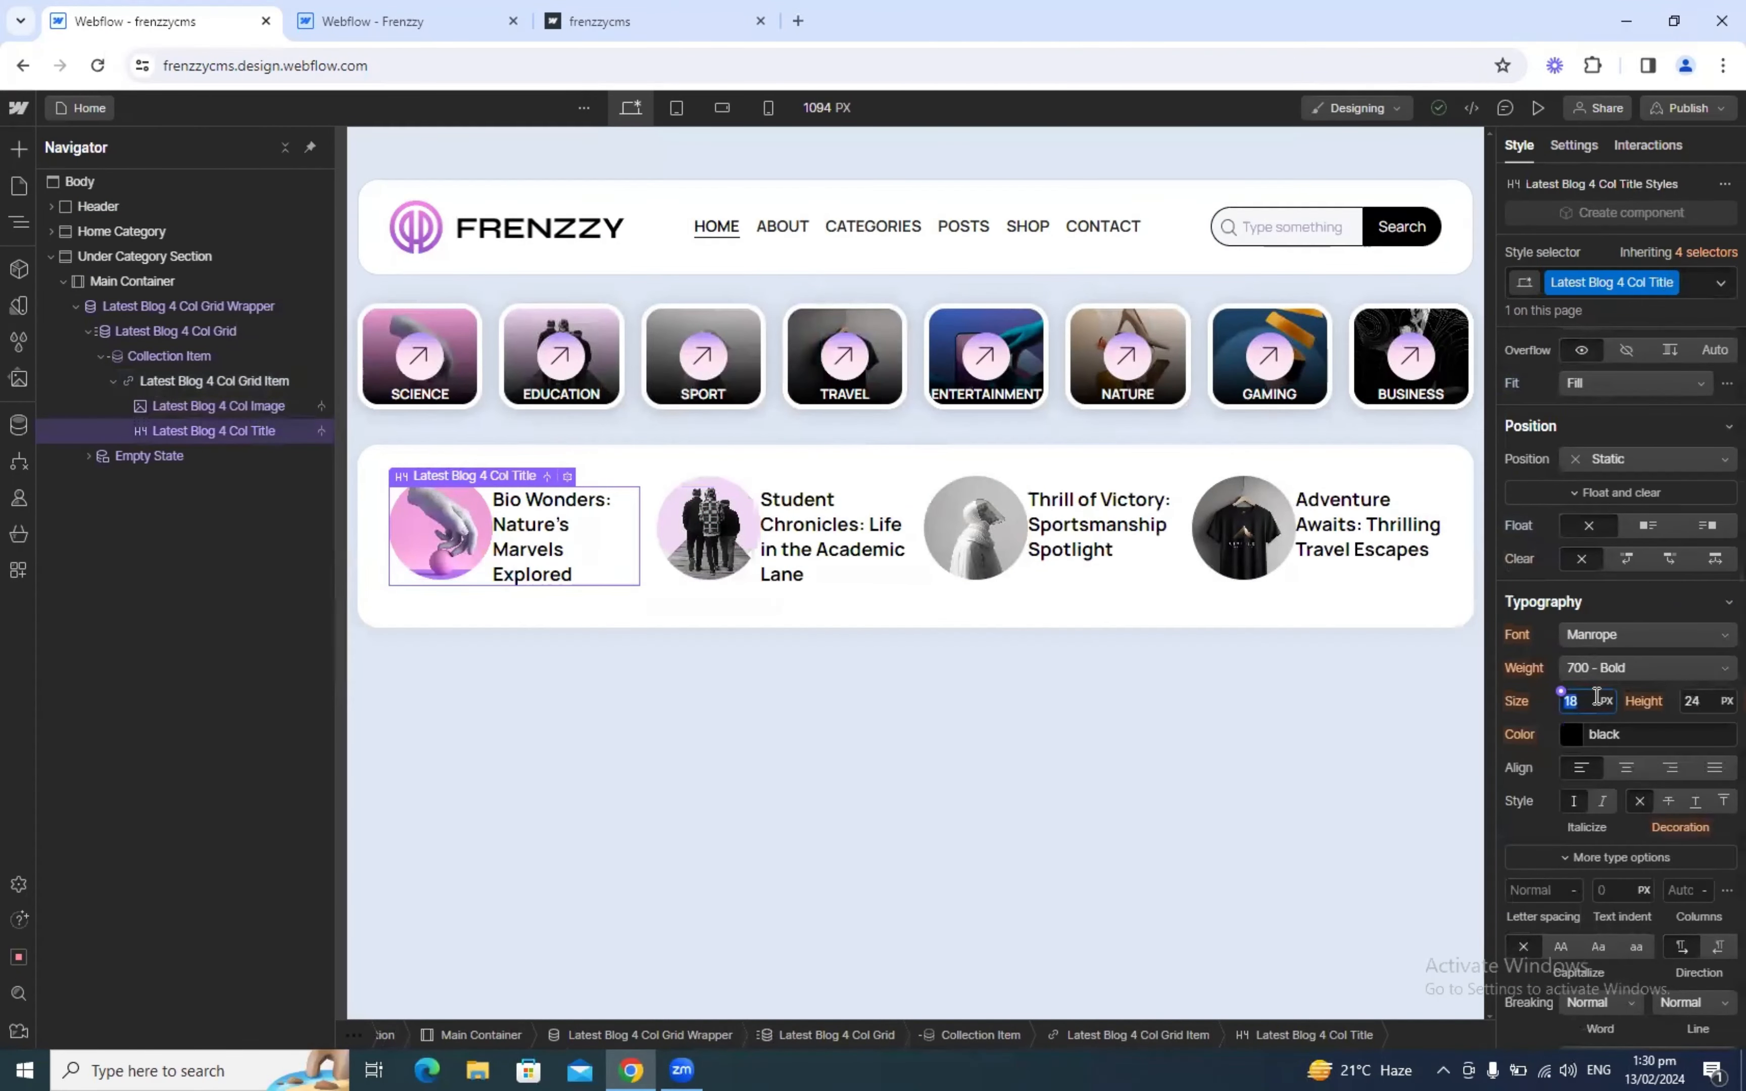
key("Down")
key("Down")
key("Down")
key("Down")
key("Down")
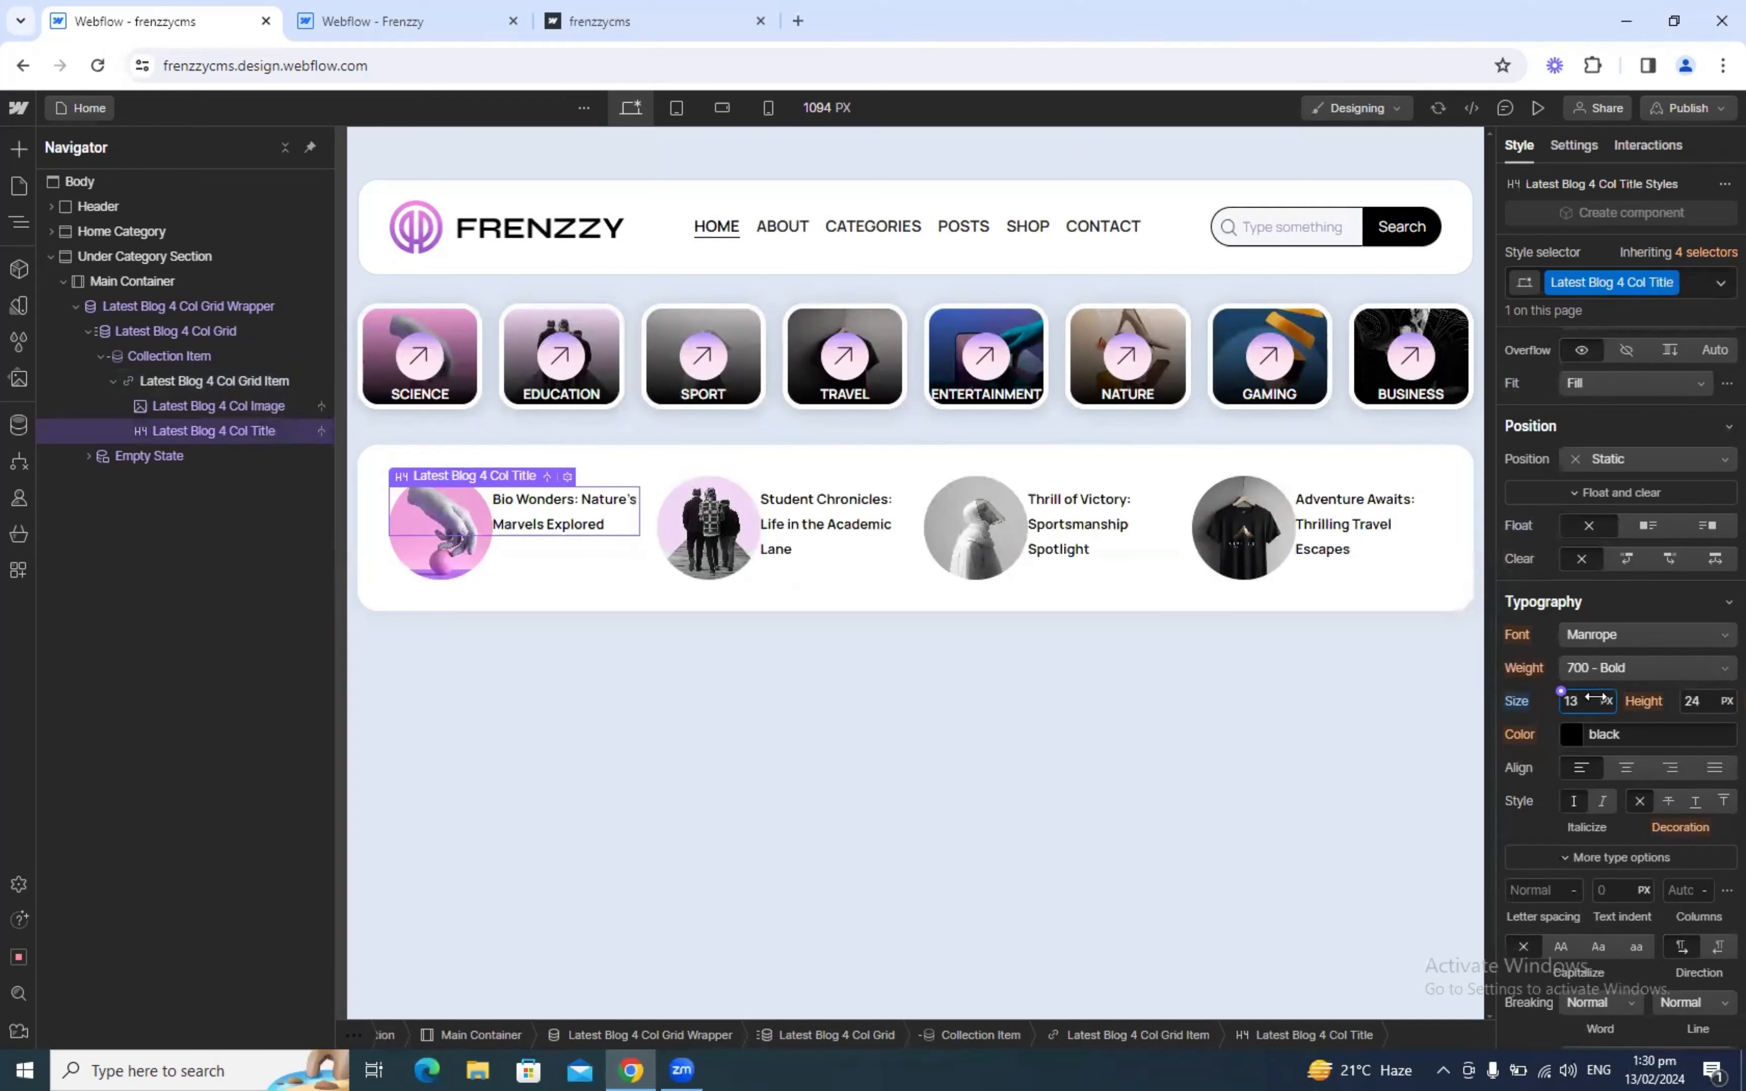
key("Down")
key("Up")
key("Up")
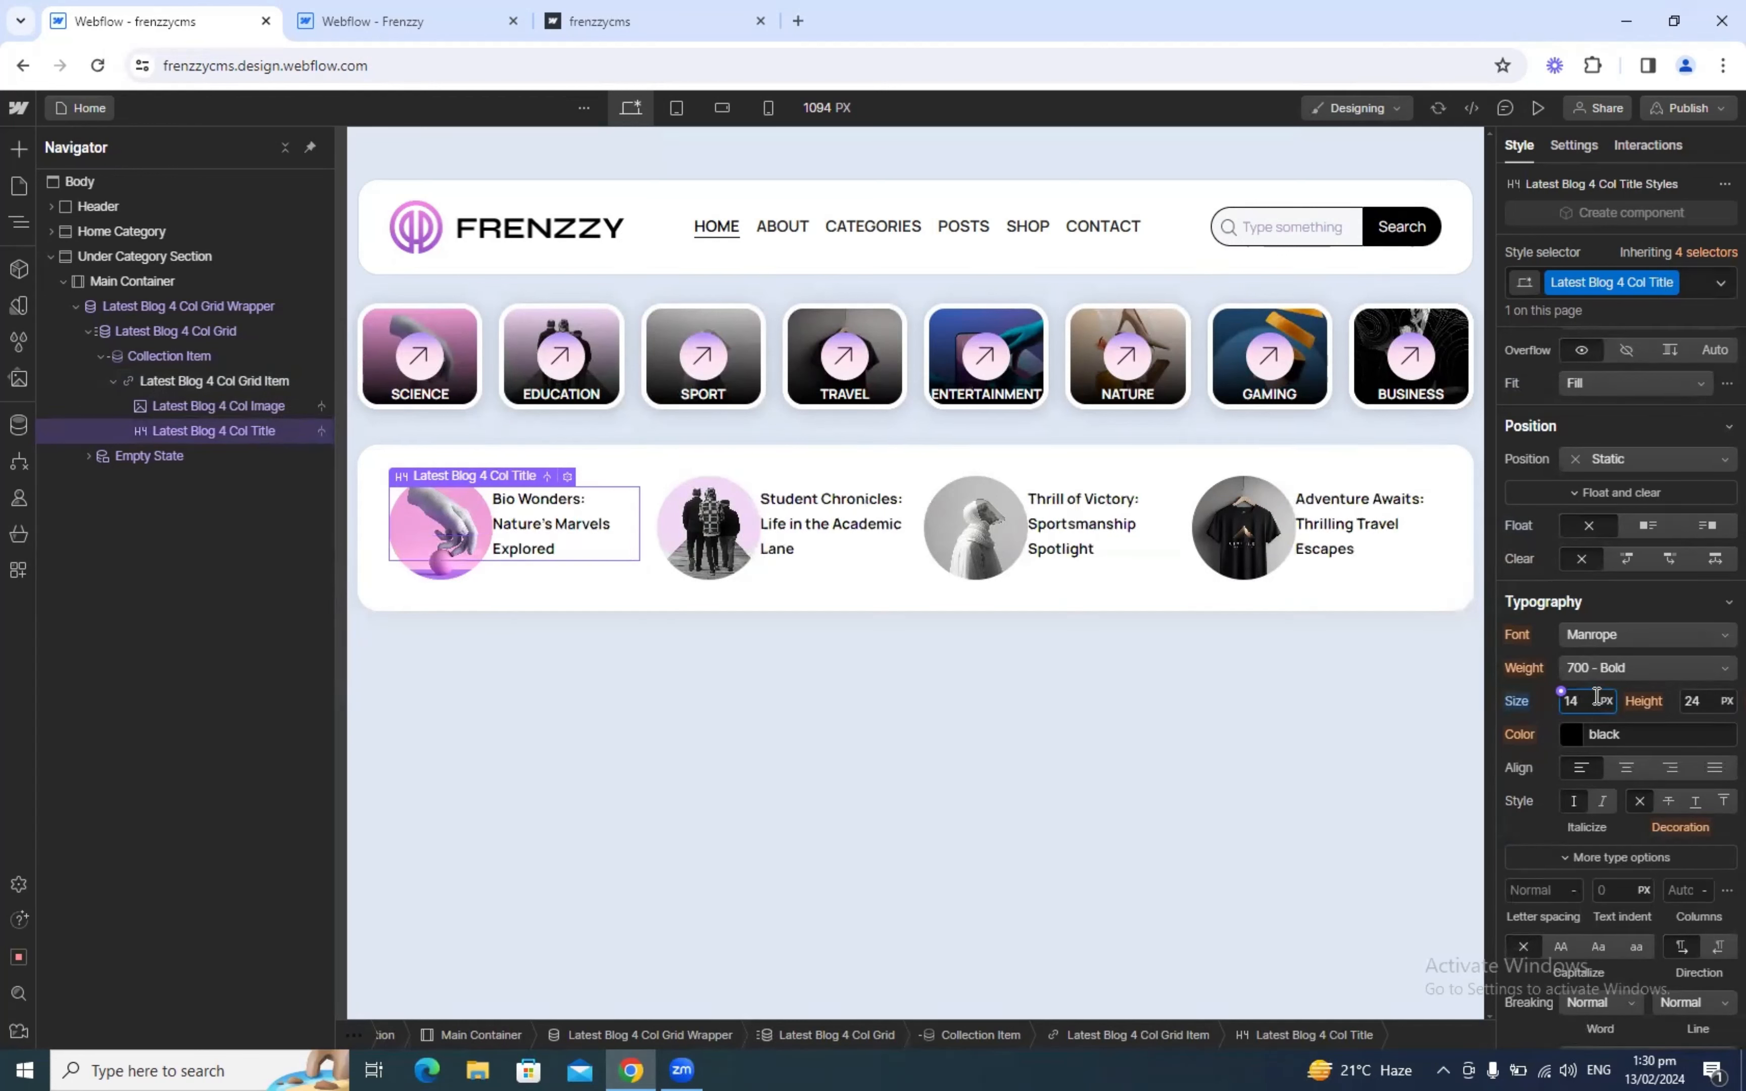
left_click(1693, 705)
key("Return")
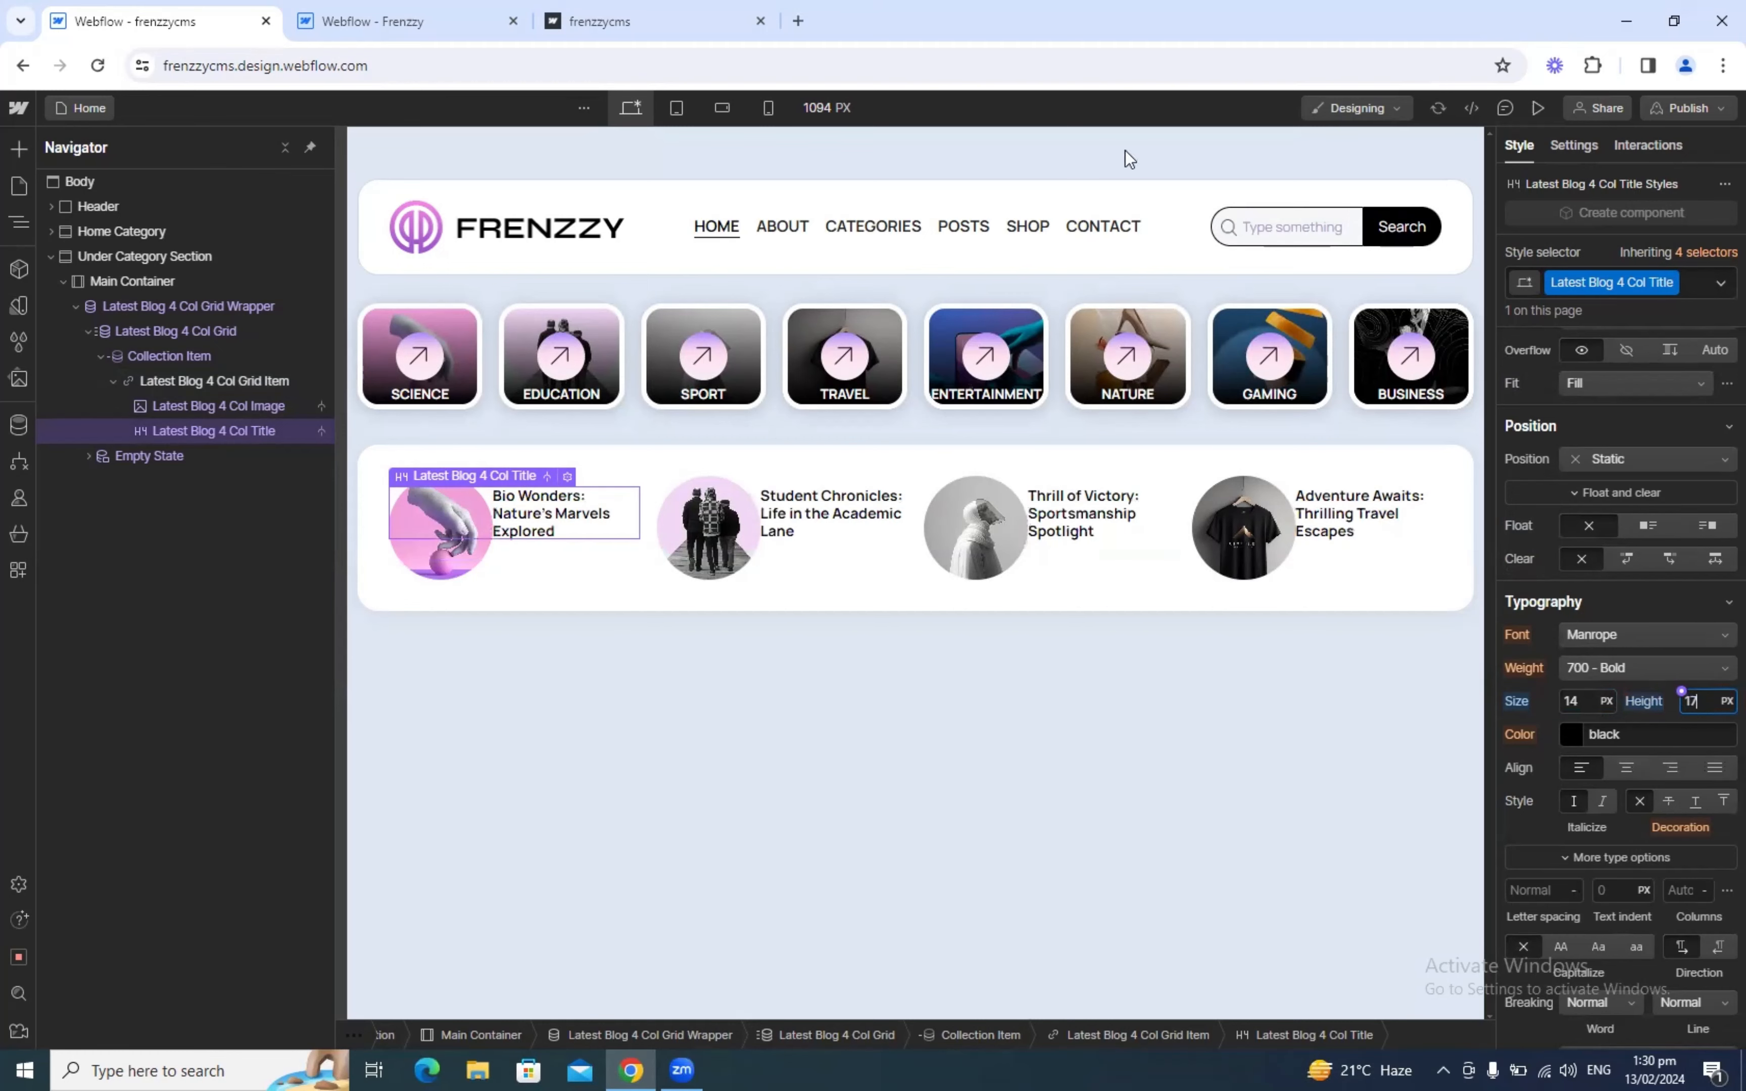
Step: Check the image spacing in the Frenzzy reference and give the frenzzycms Latest Blog 4 Col Image a 20 px right margin
left_click(491, 20)
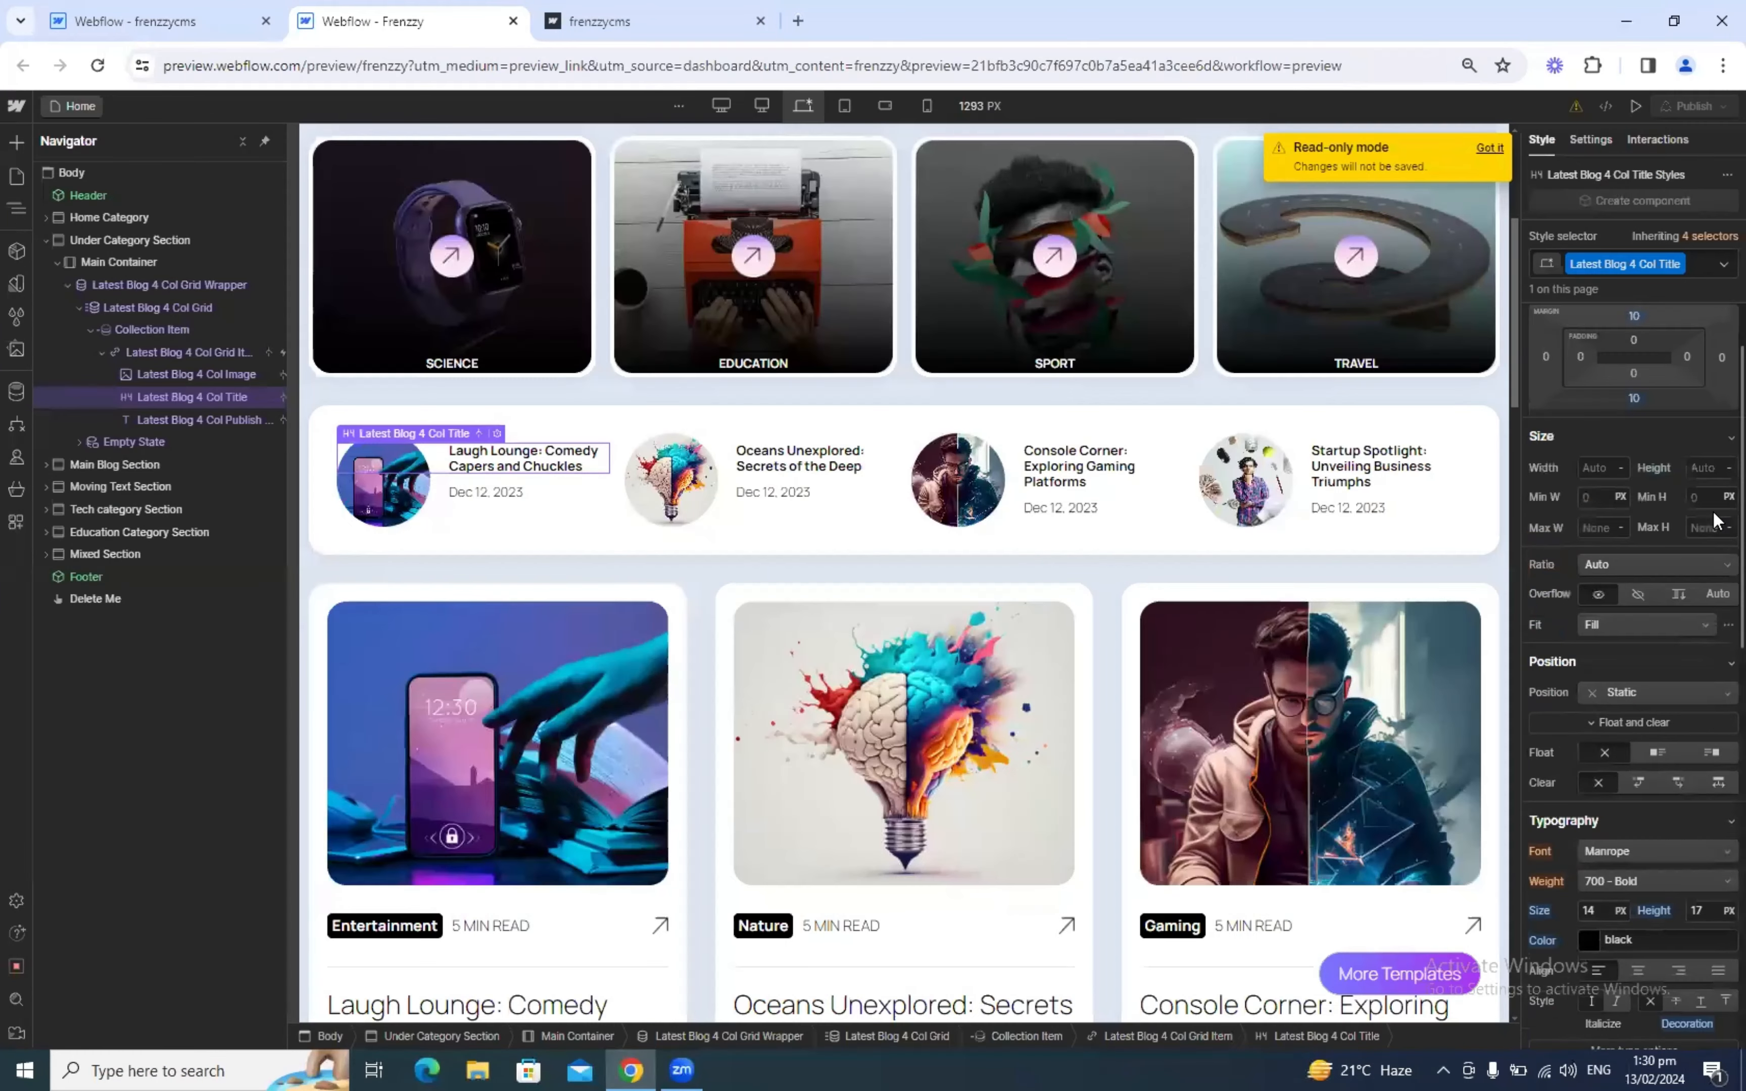
left_click(162, 375)
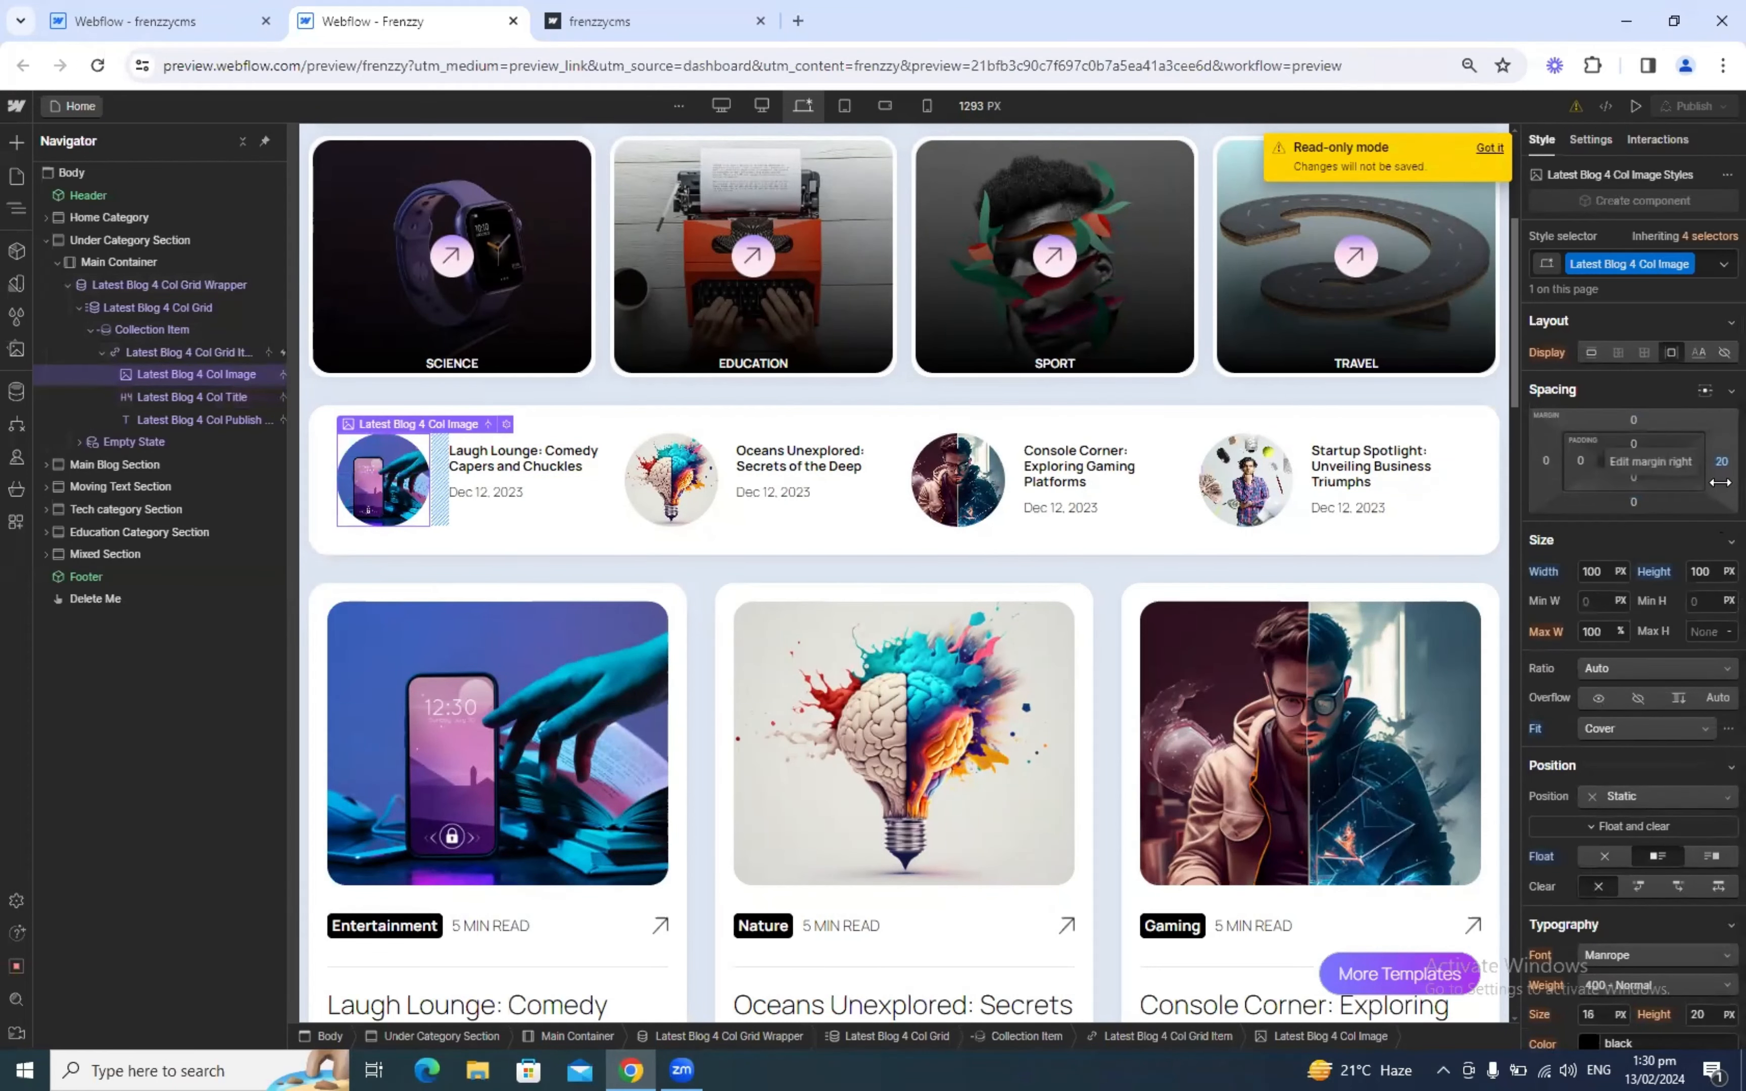
left_click(133, 21)
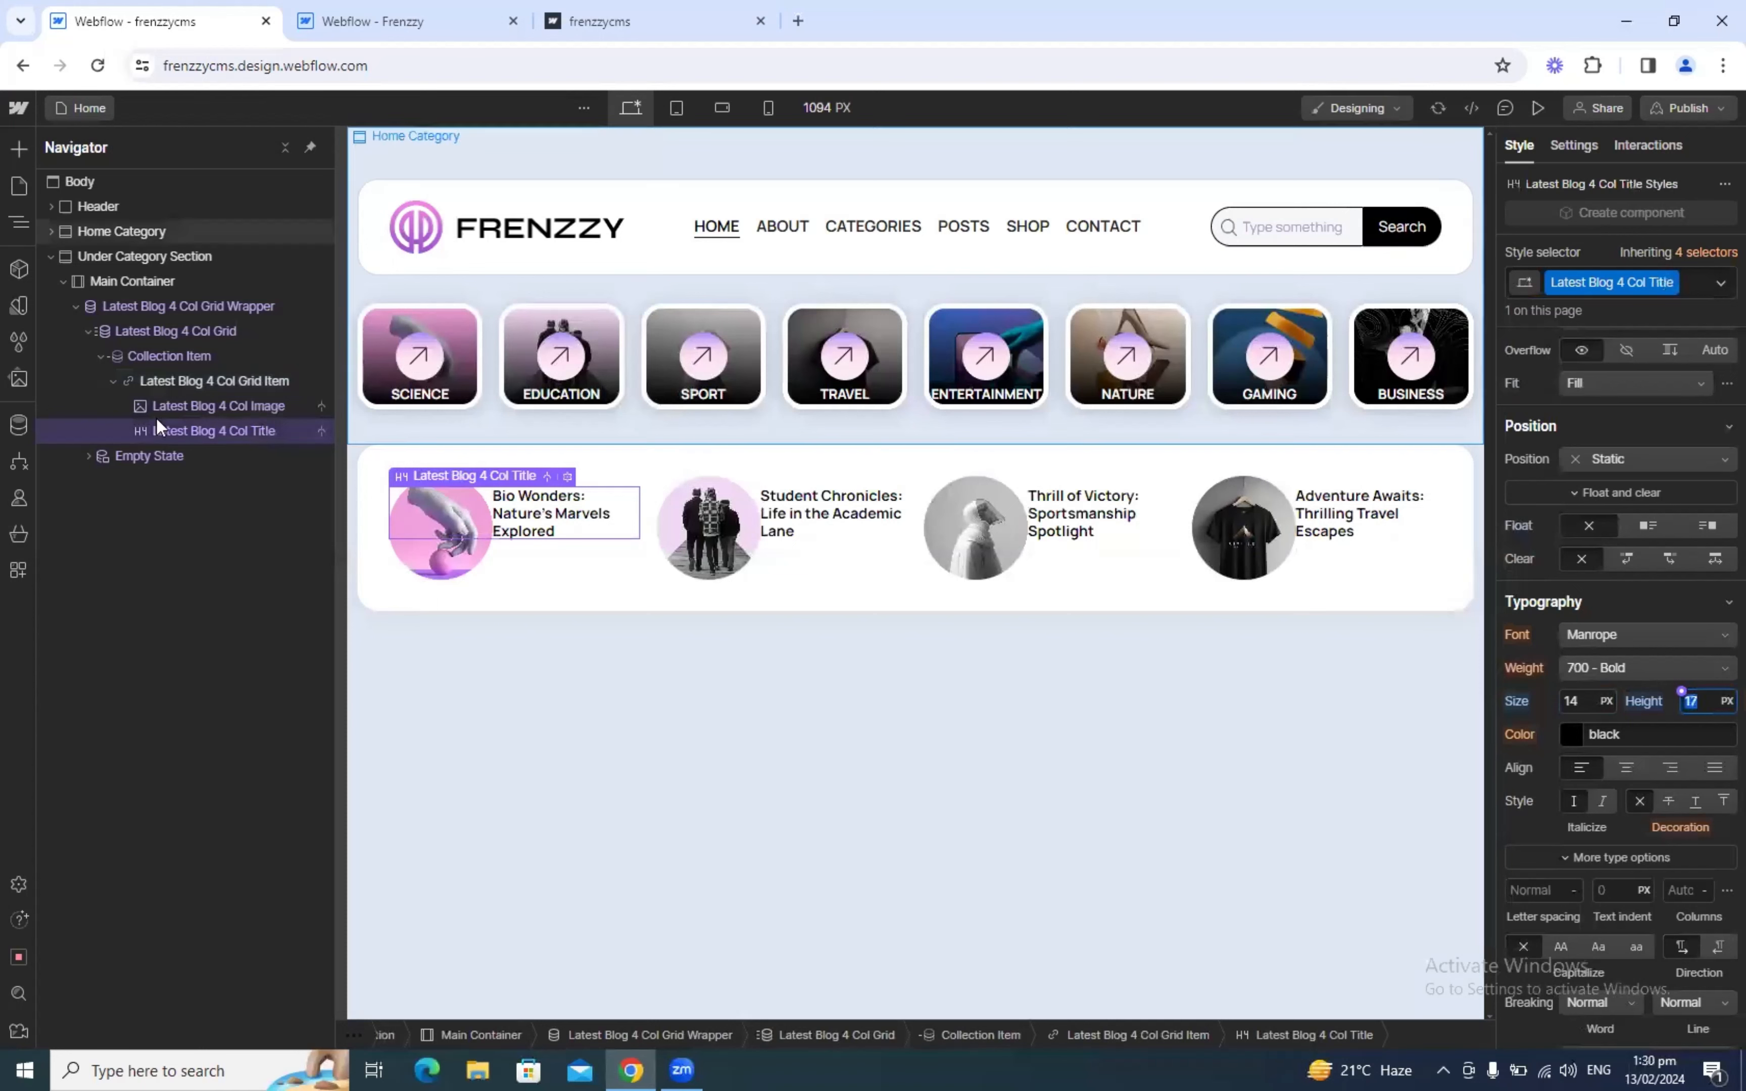
scroll(1714, 438, "up", 4)
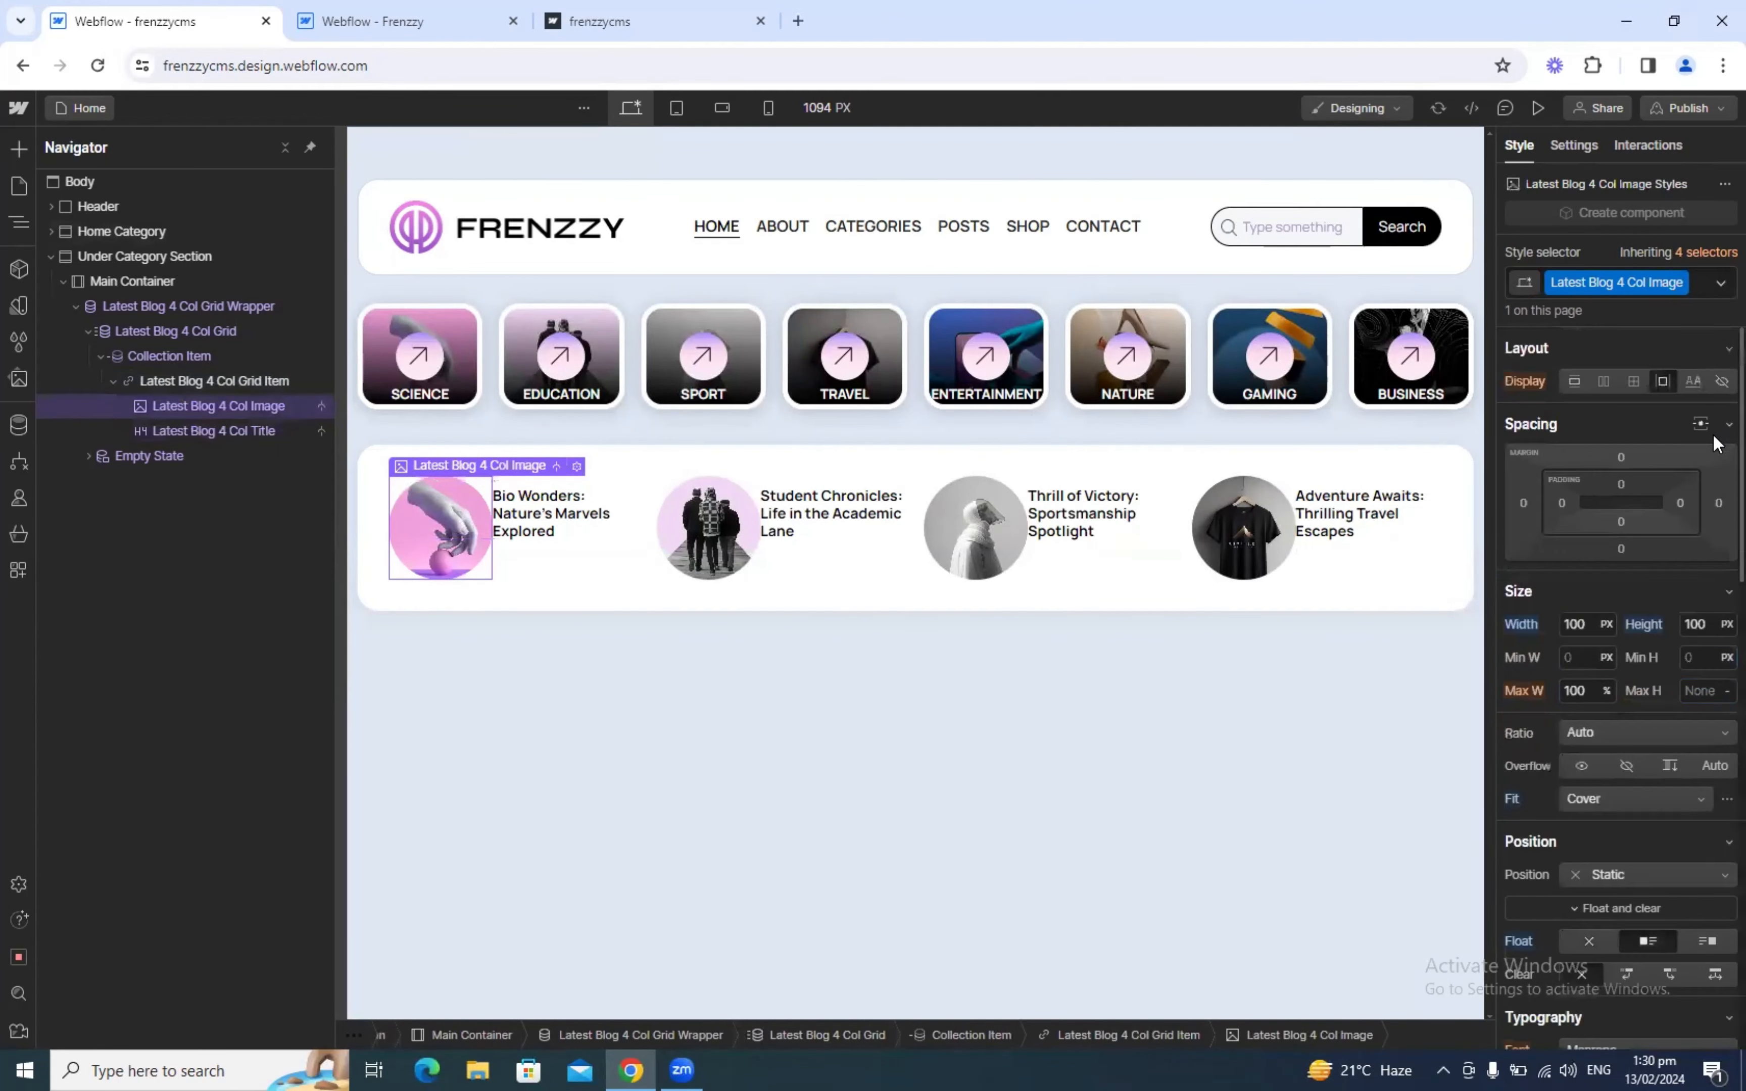
left_click(1718, 505)
type("20")
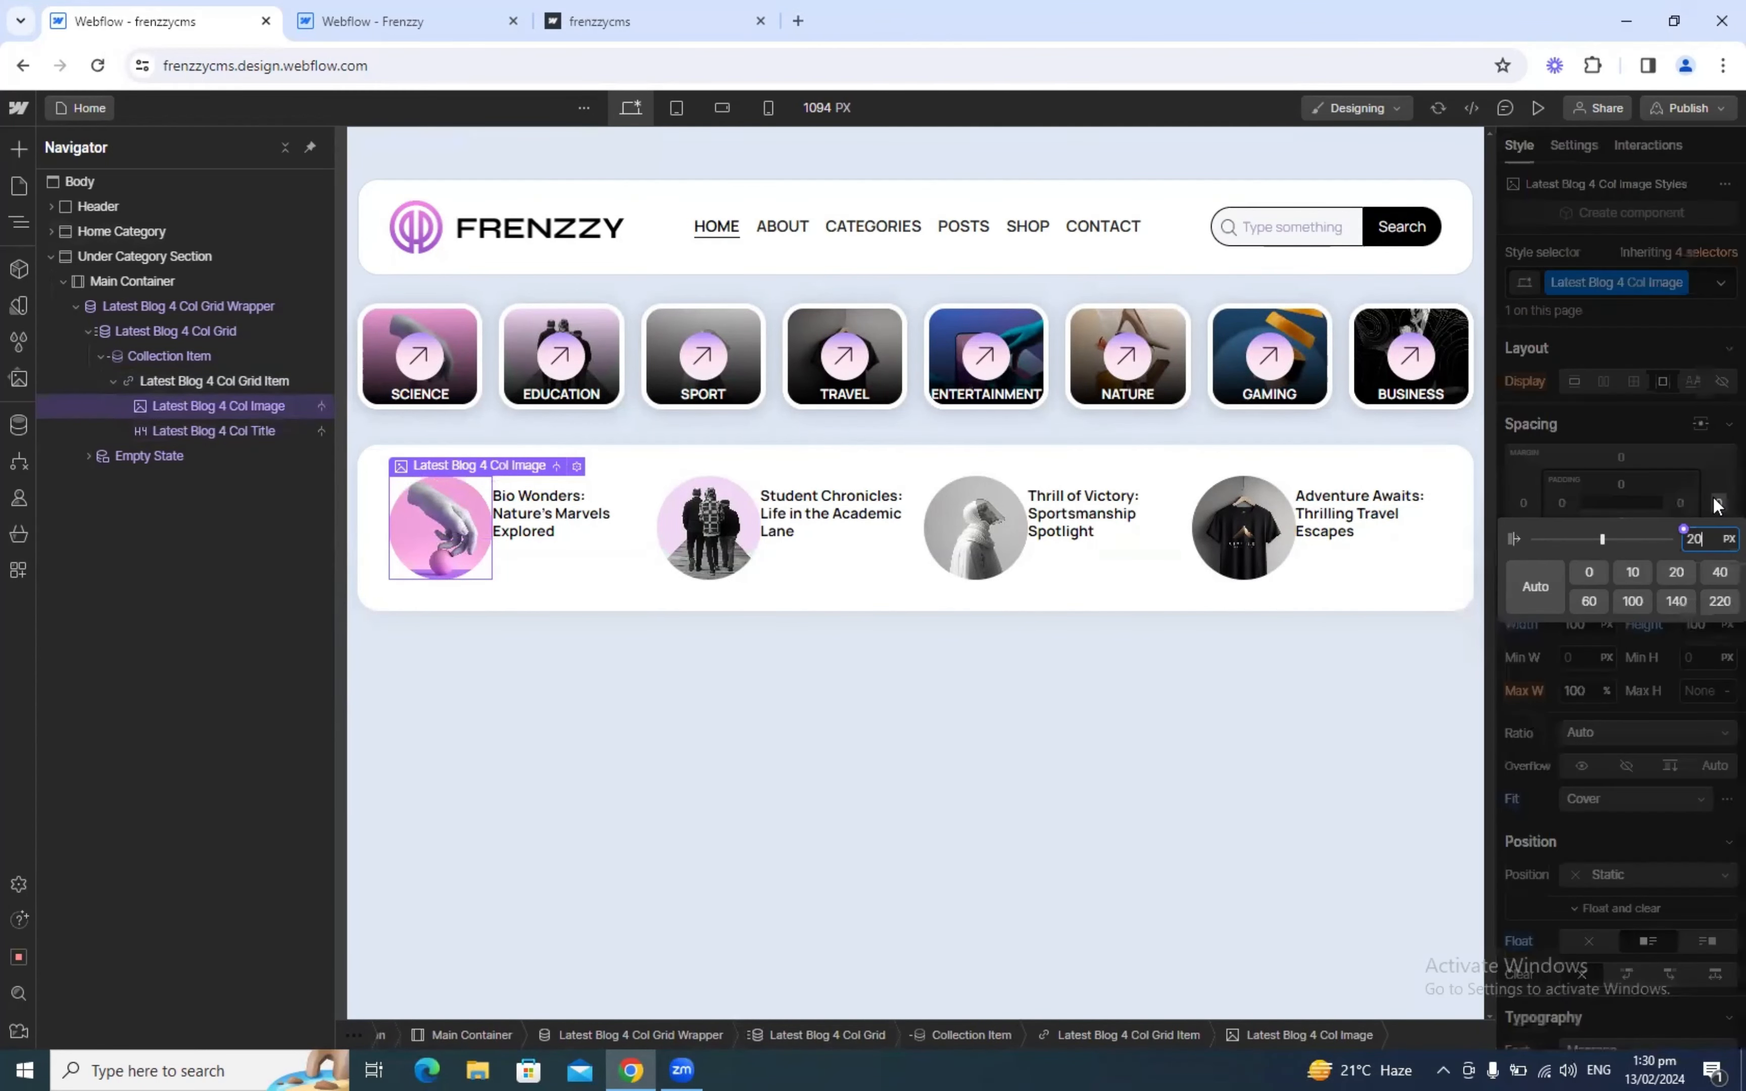
key("Return")
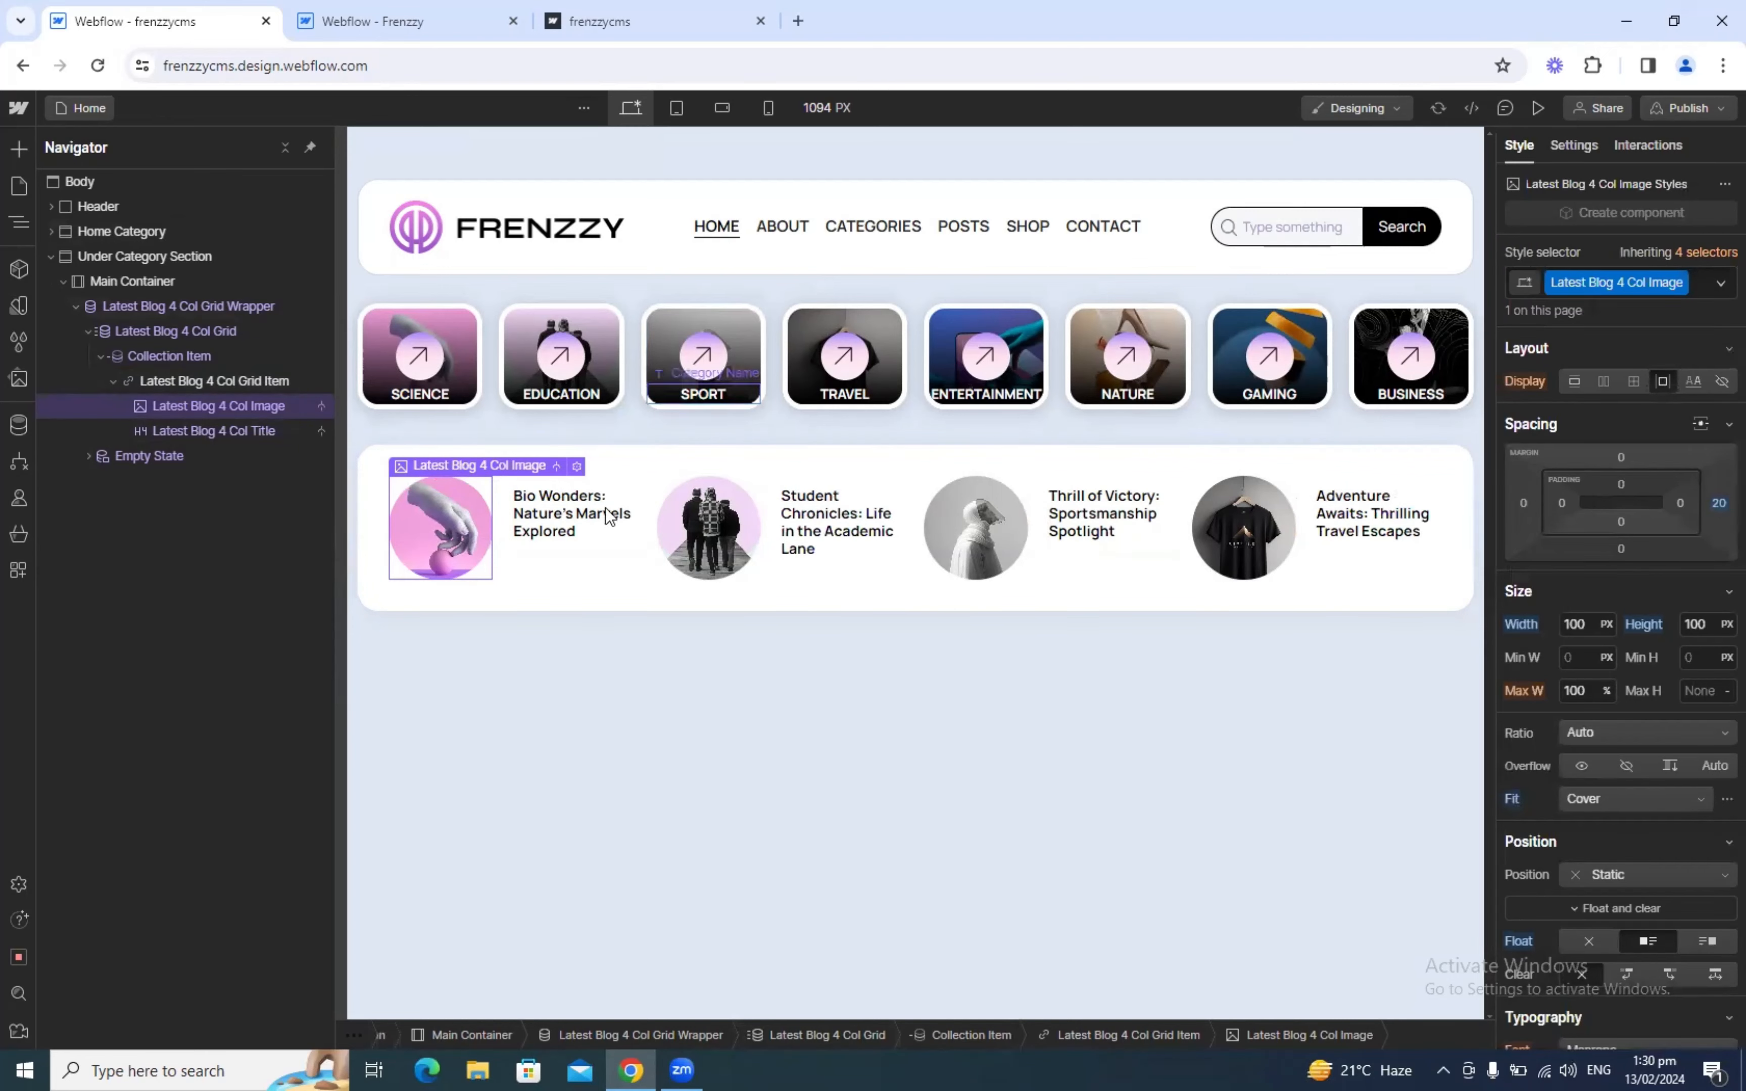
Step: Switch to the Frenzzy reference project and copy the class name Latest Blog 4 Col Publish Time from the date text
left_click(591, 529)
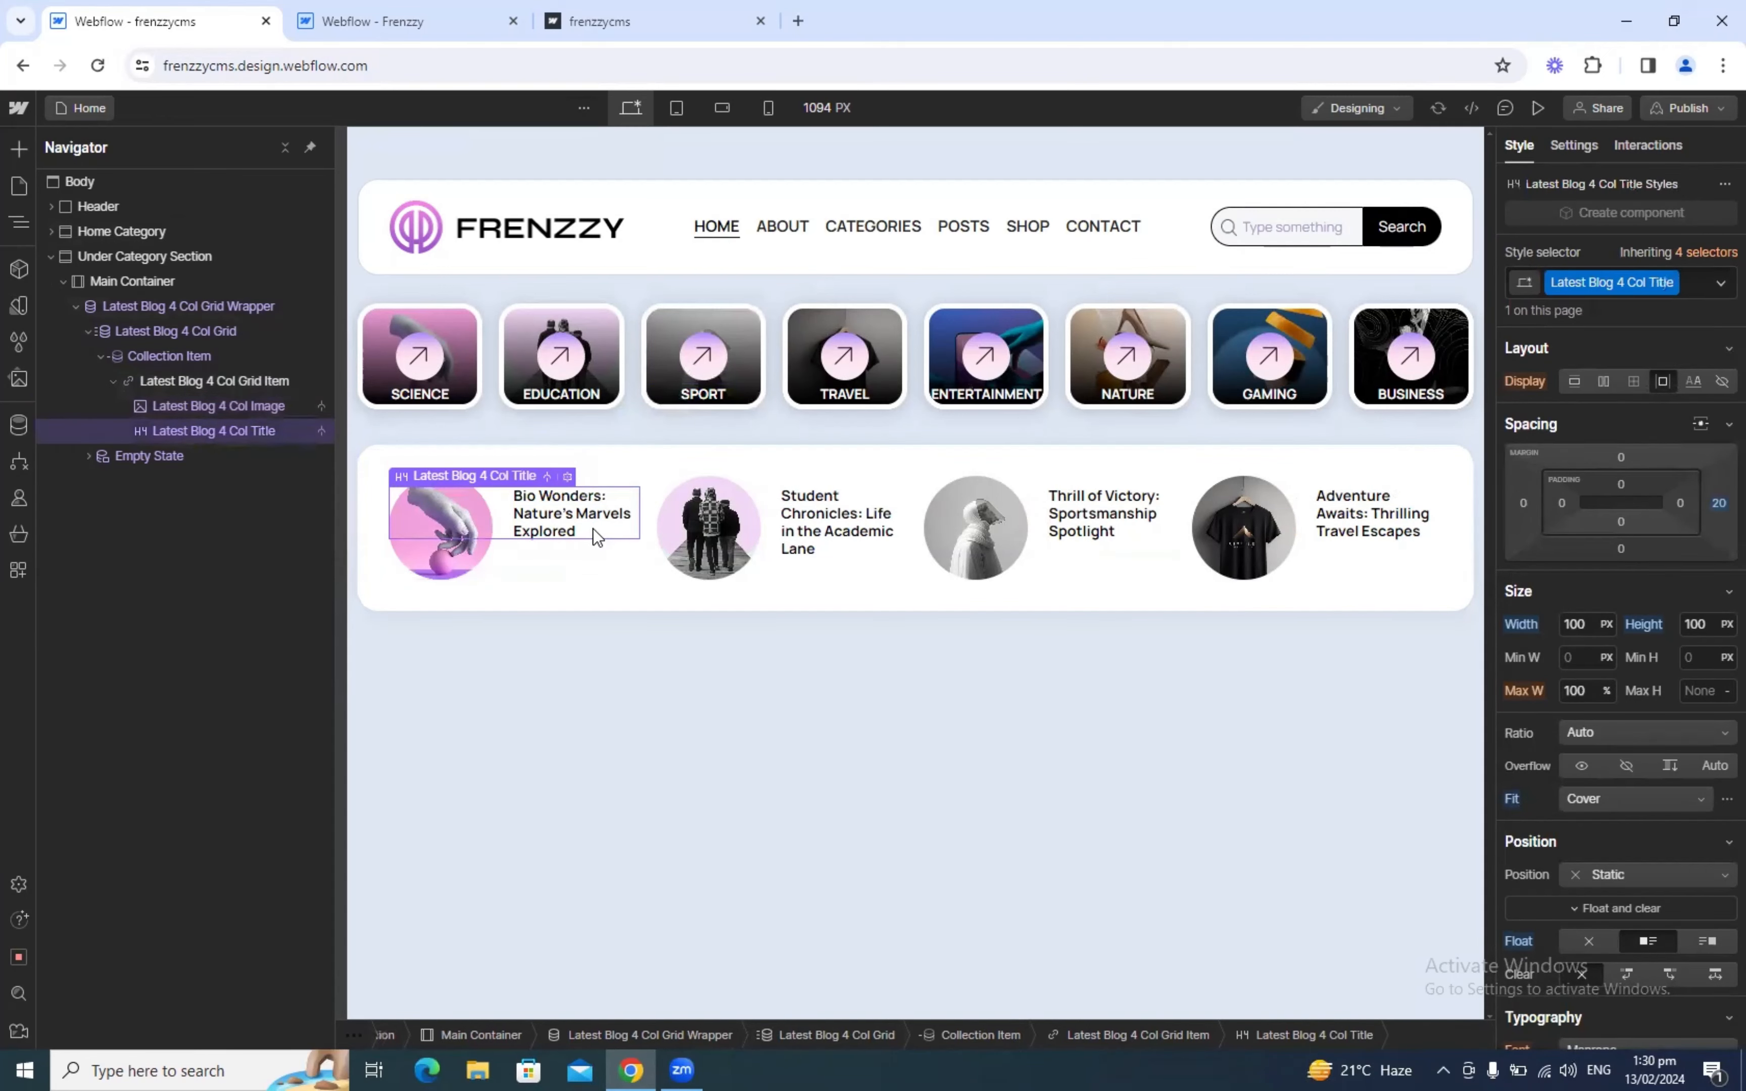
left_click(481, 10)
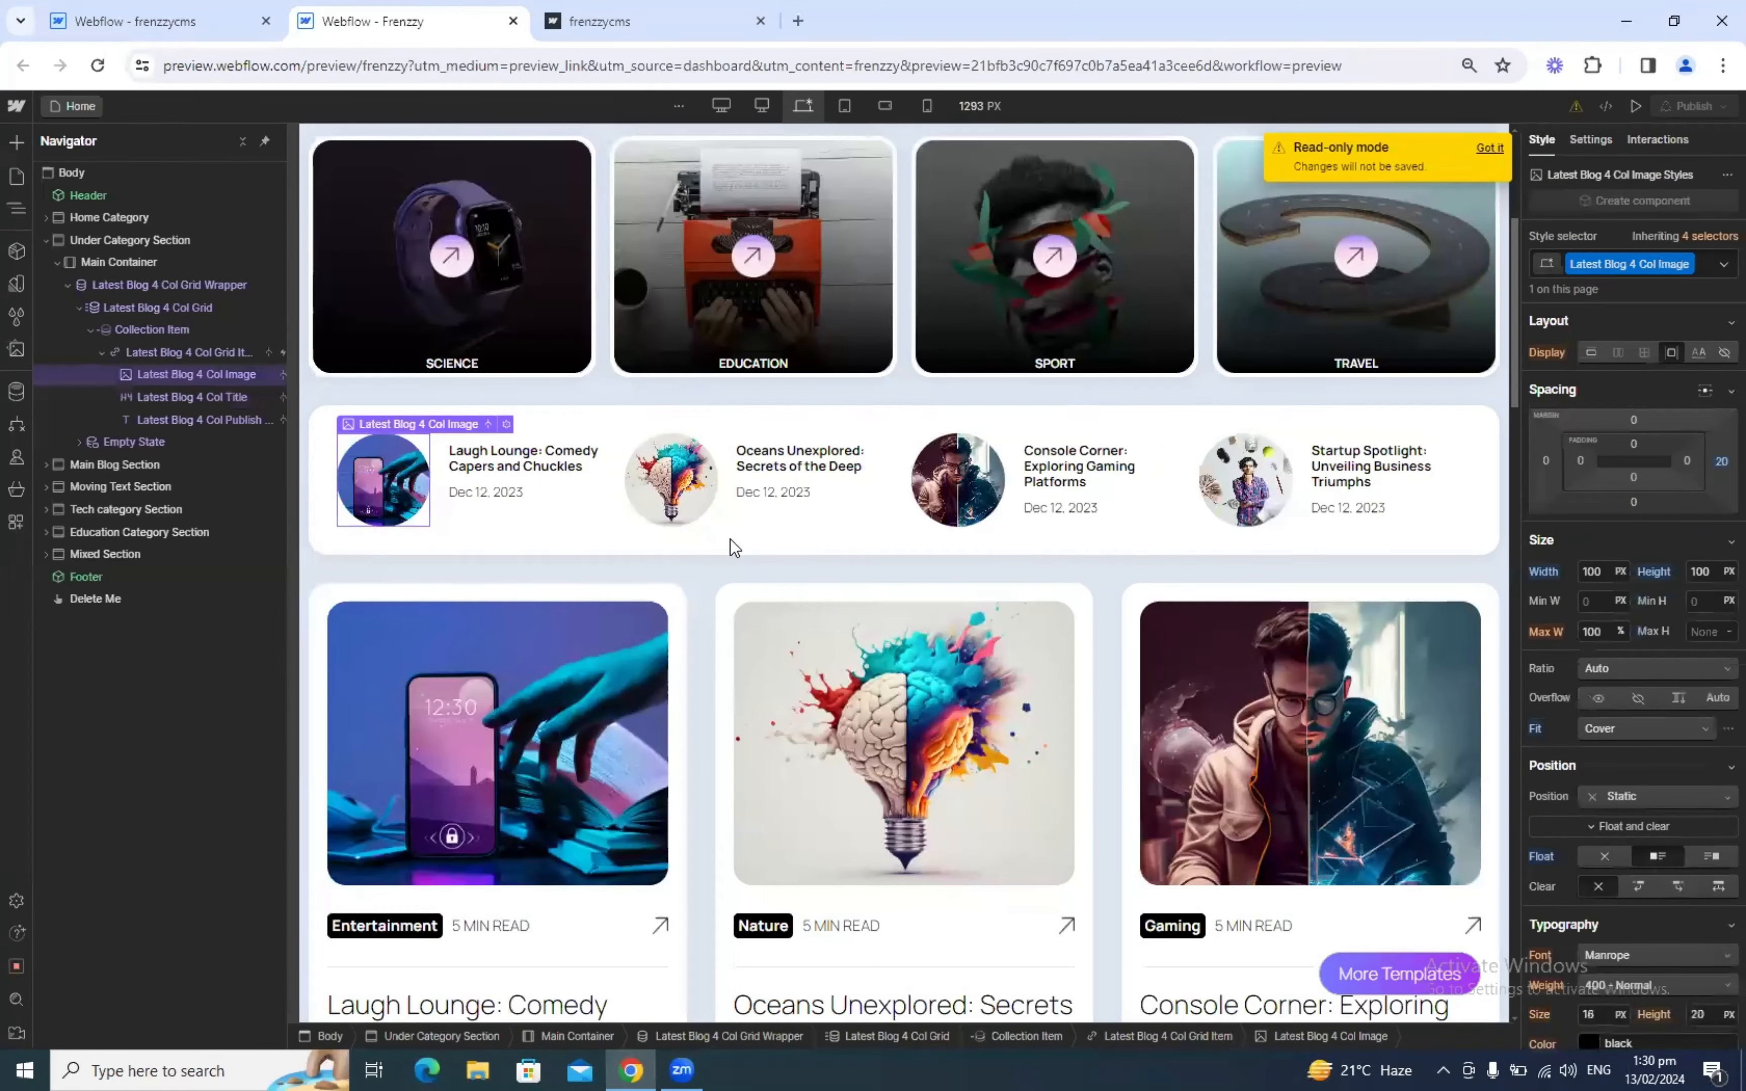
left_click(490, 462)
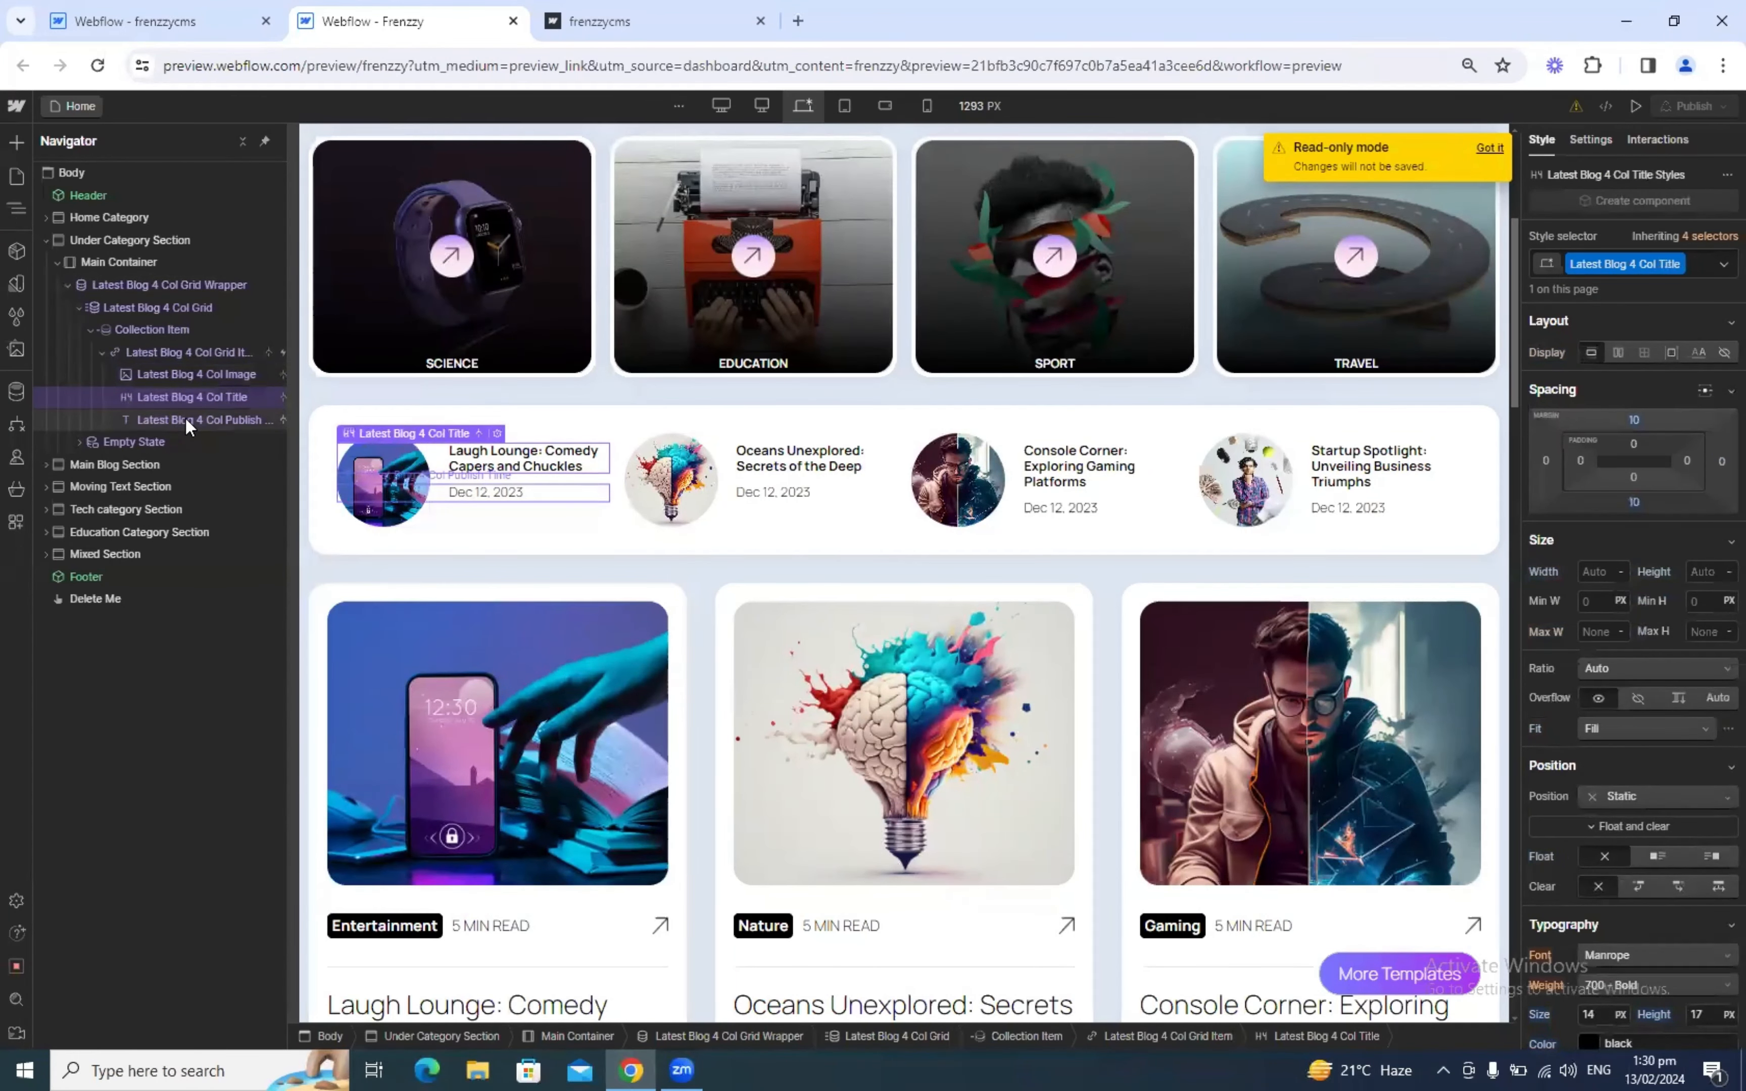
left_click(189, 420)
double_click(1578, 289)
key("ctrl+c")
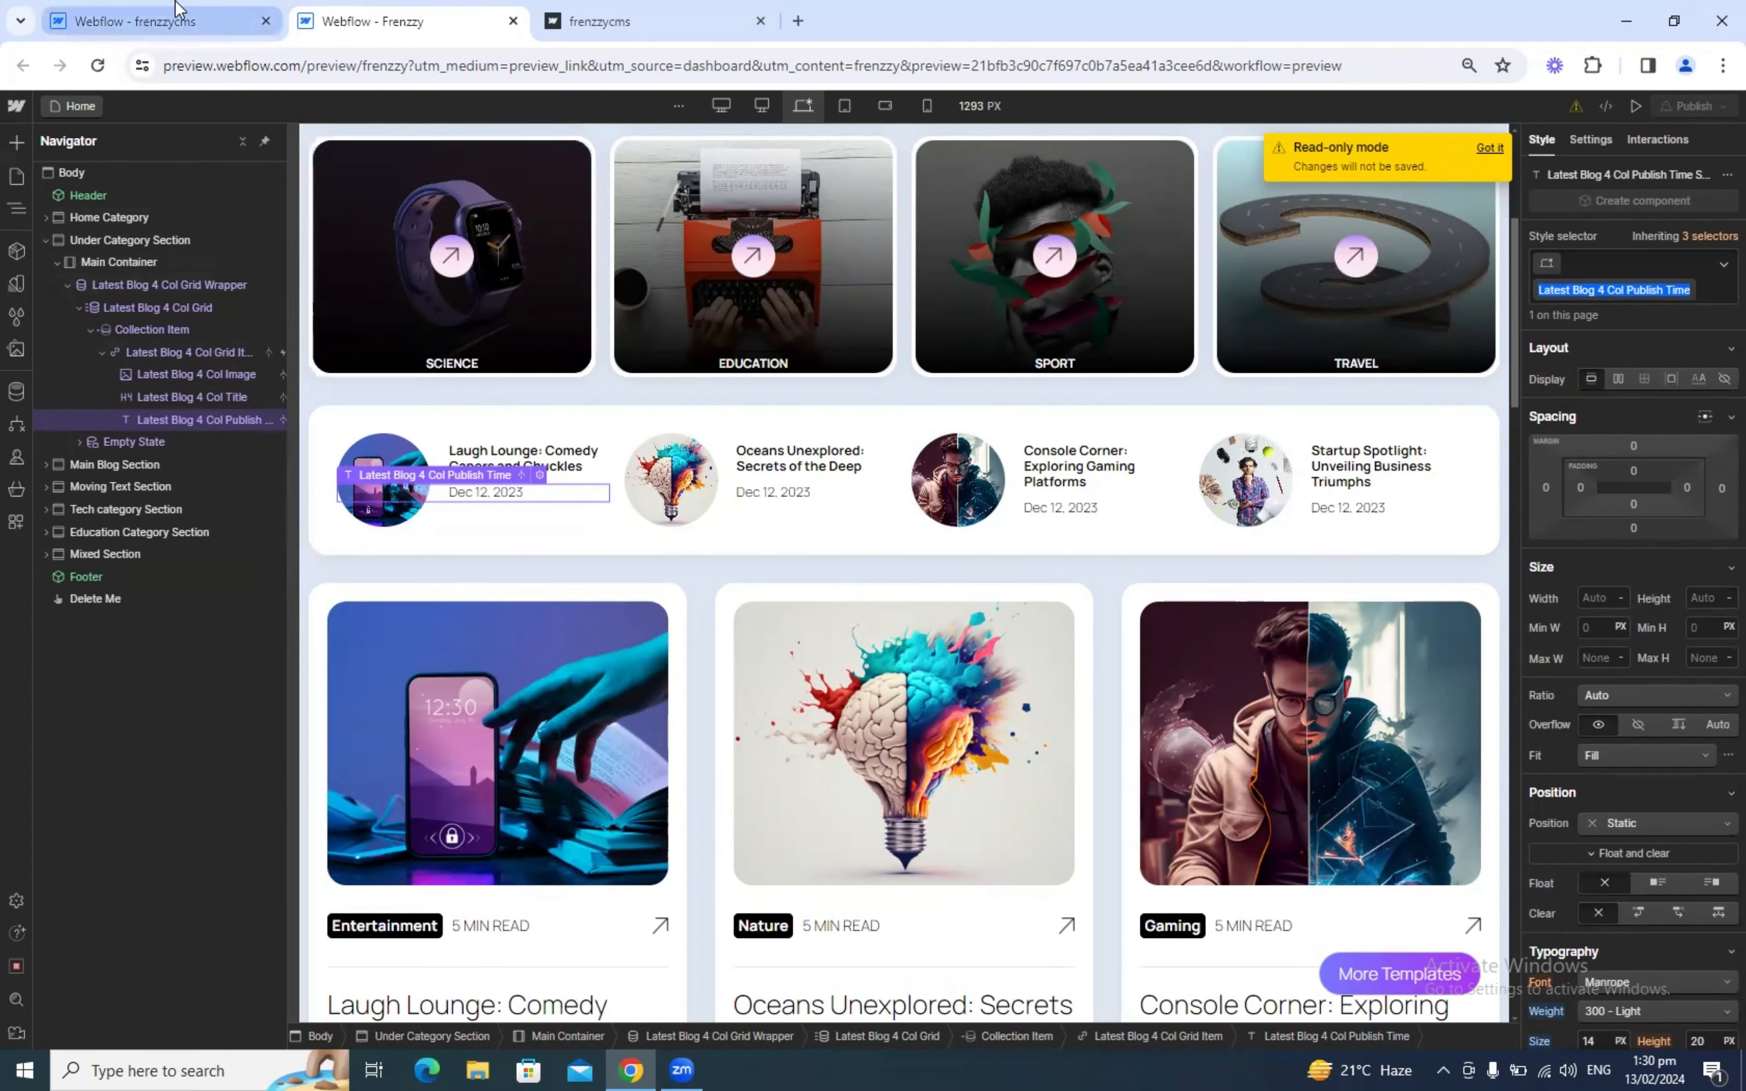
Step: In the frenzzycms project, add a Text Block to the Latest Blog 4 Col Grid Item with class Latest Blog 4 Col Publish Time
left_click(177, 9)
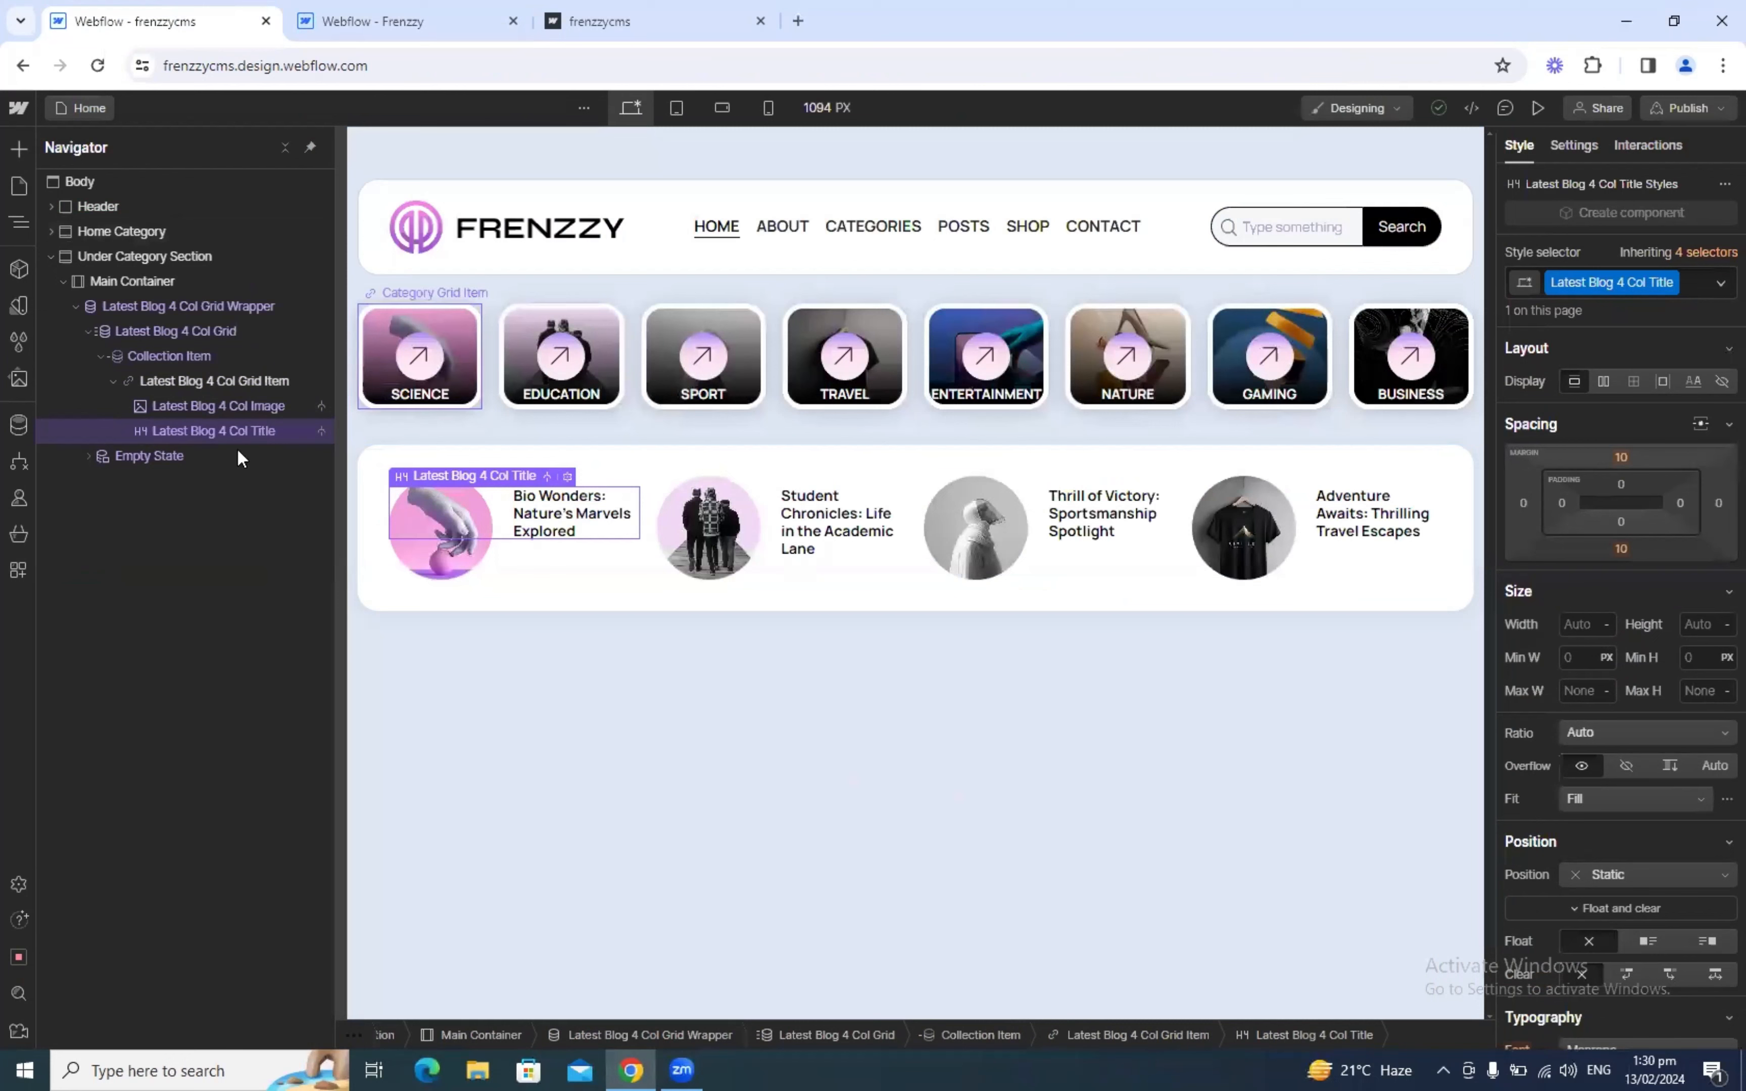
left_click(198, 388)
key("ctrl+k")
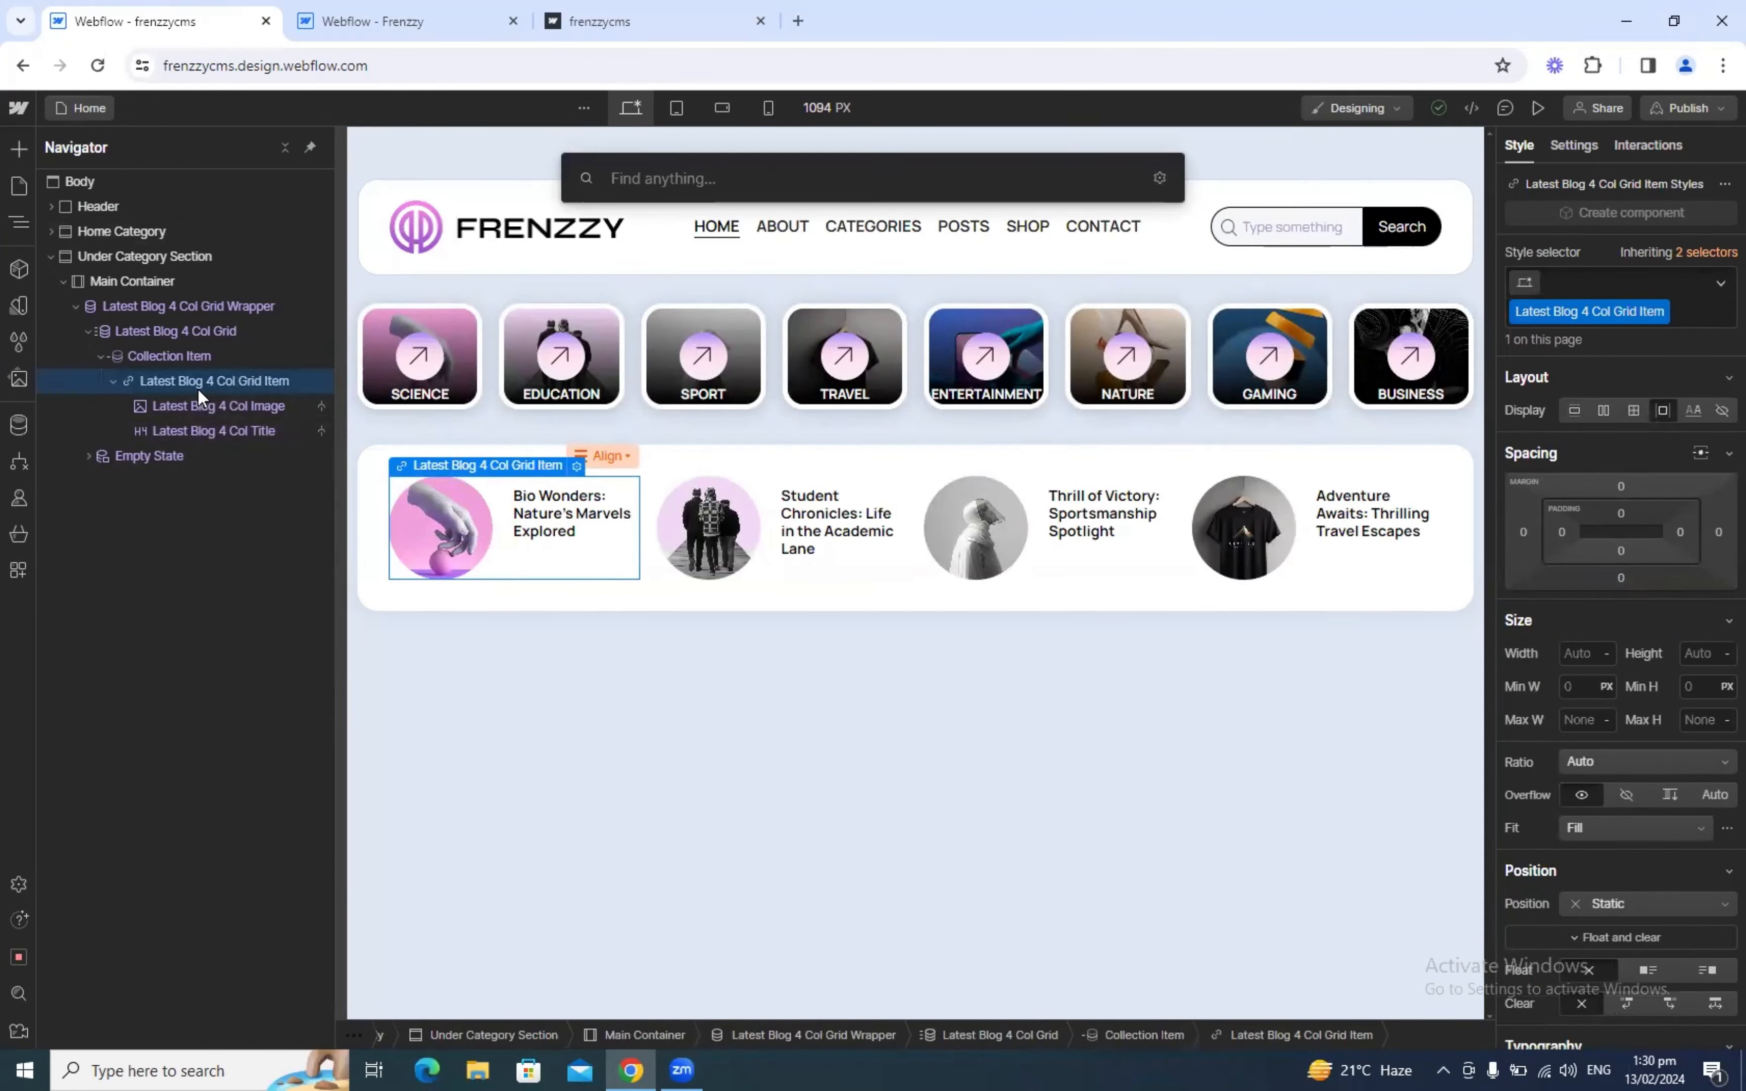
type("text")
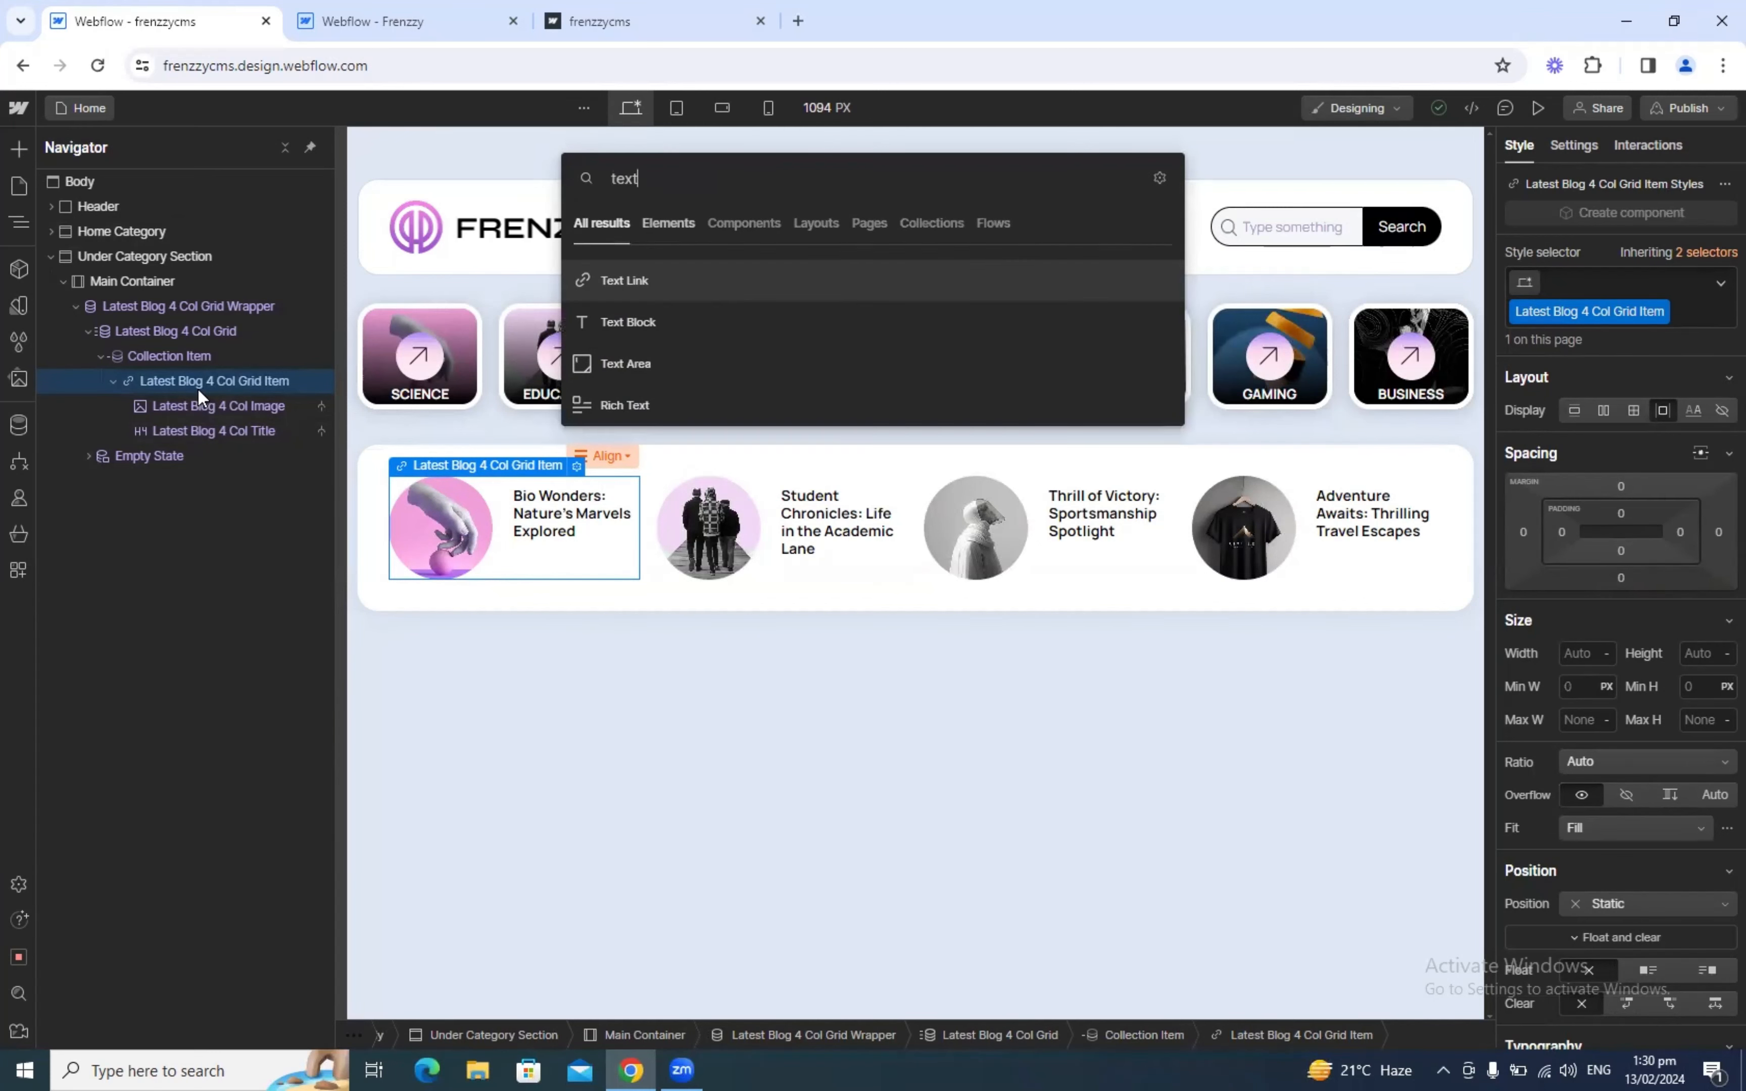
key("Down")
key("Return")
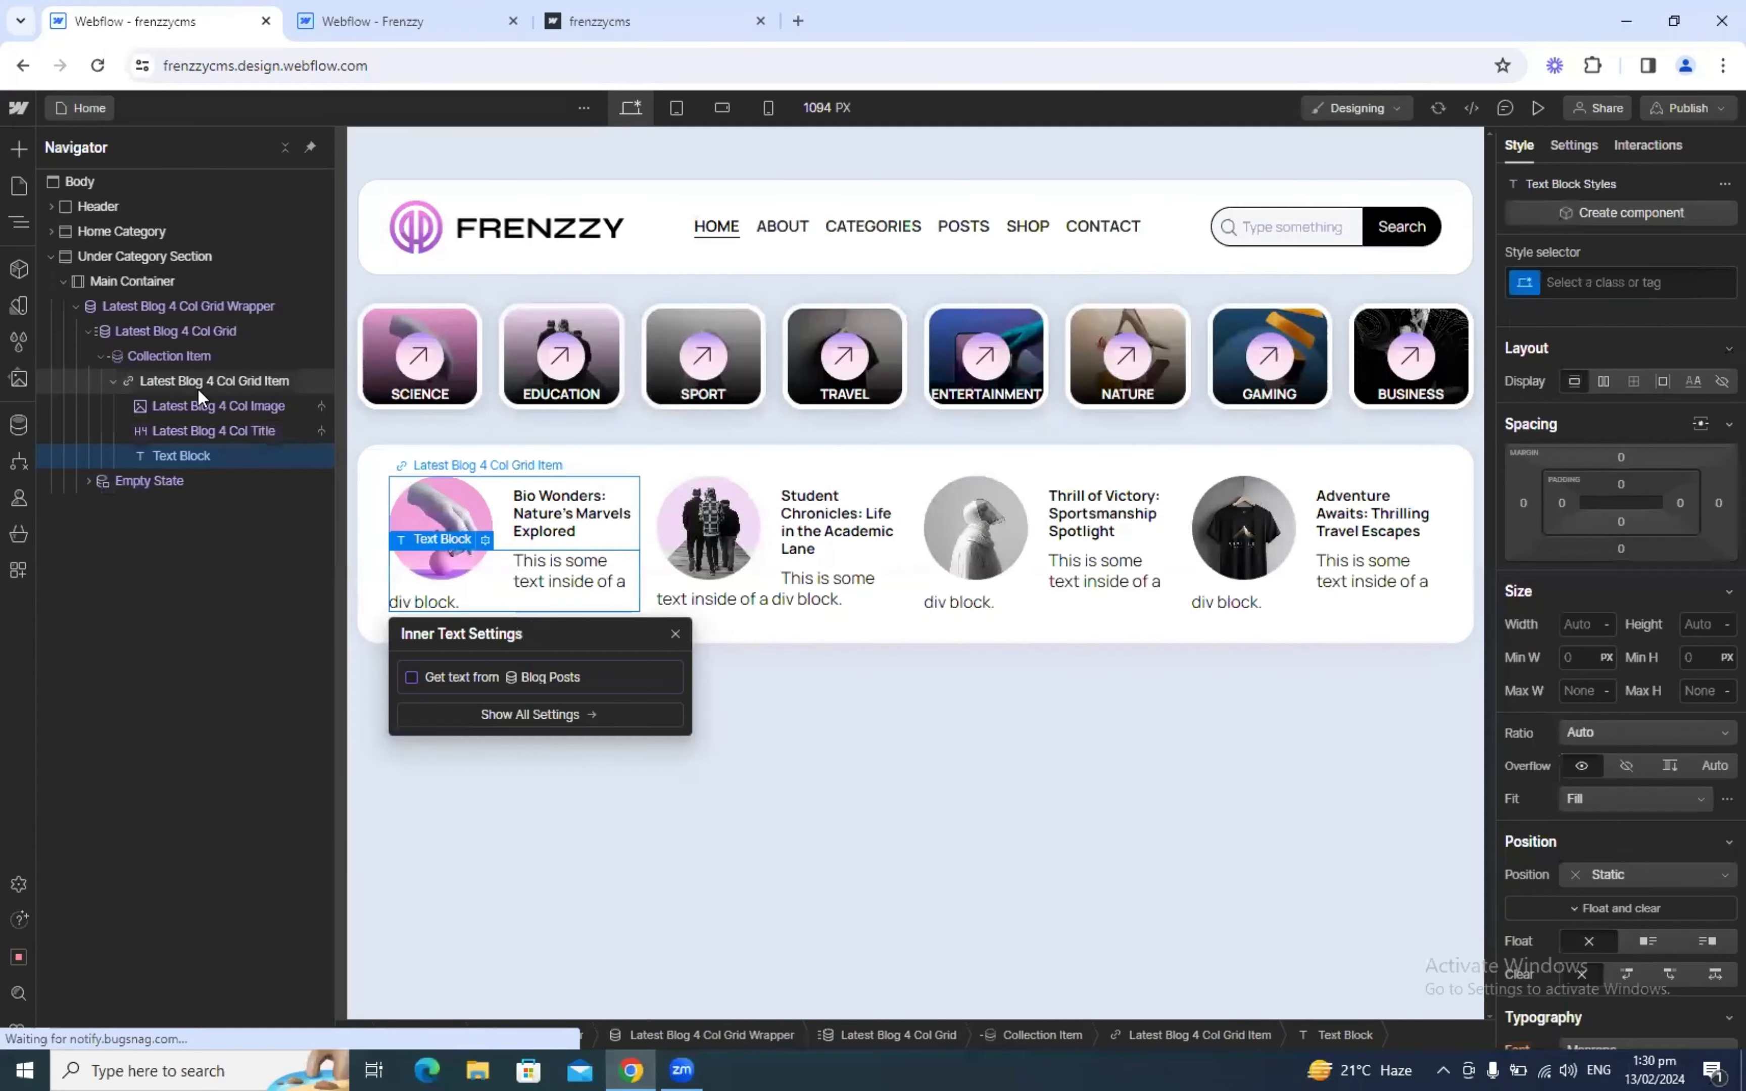
key("ctrl+Return")
key("ctrl+v")
key("Return")
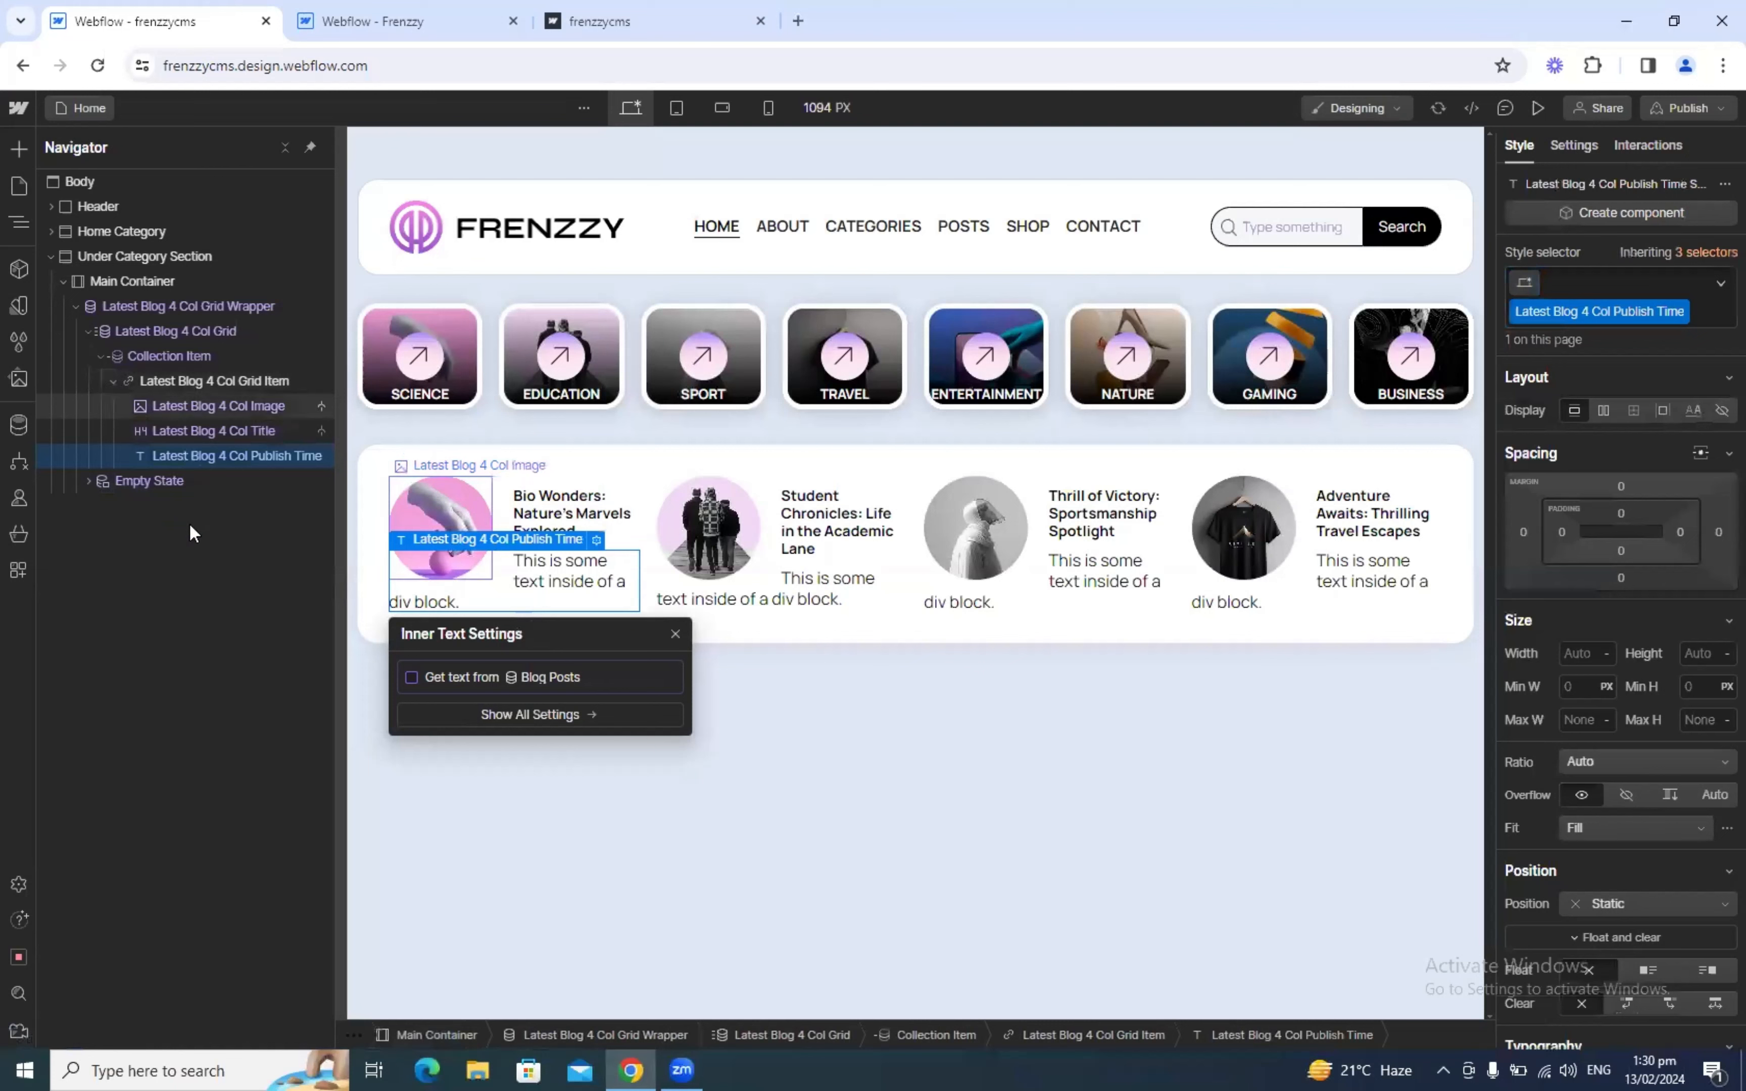
Step: Get the publish time text from the Blog Posts collection, using the Author Page's Created On field
left_click(455, 679)
left_click(456, 699)
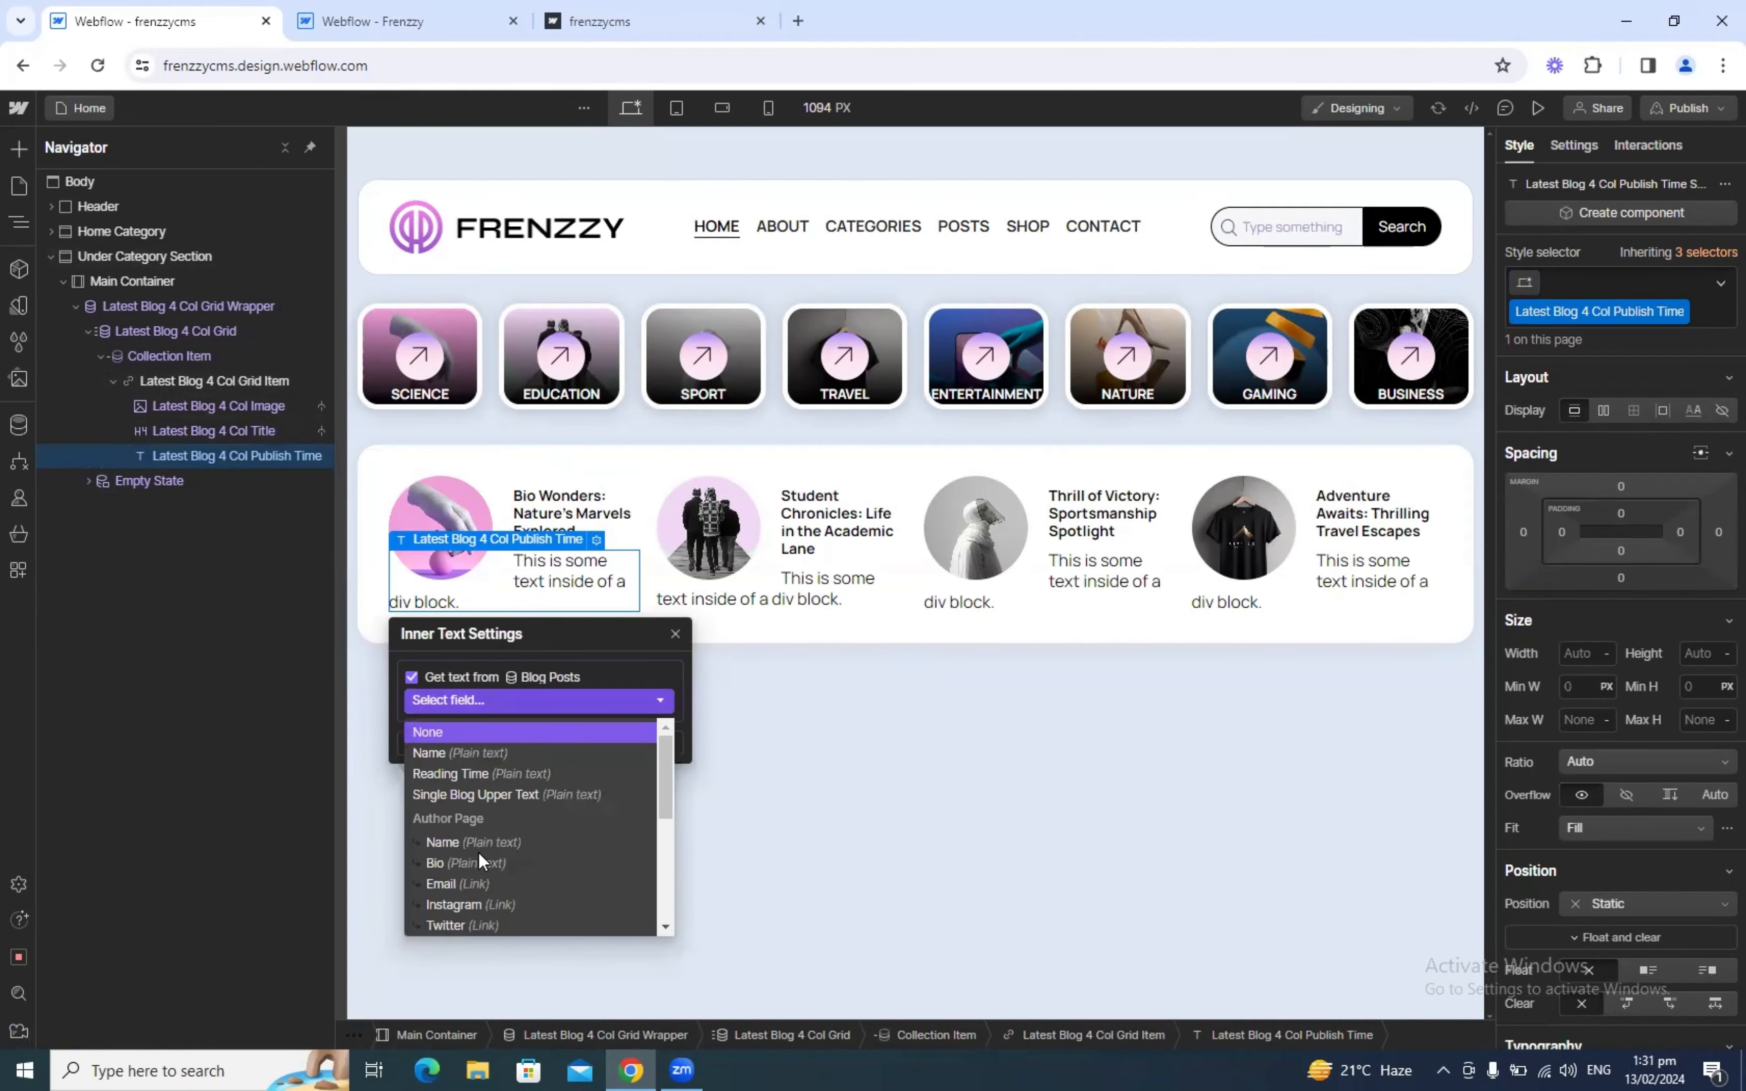
scroll(477, 851, "down", 5)
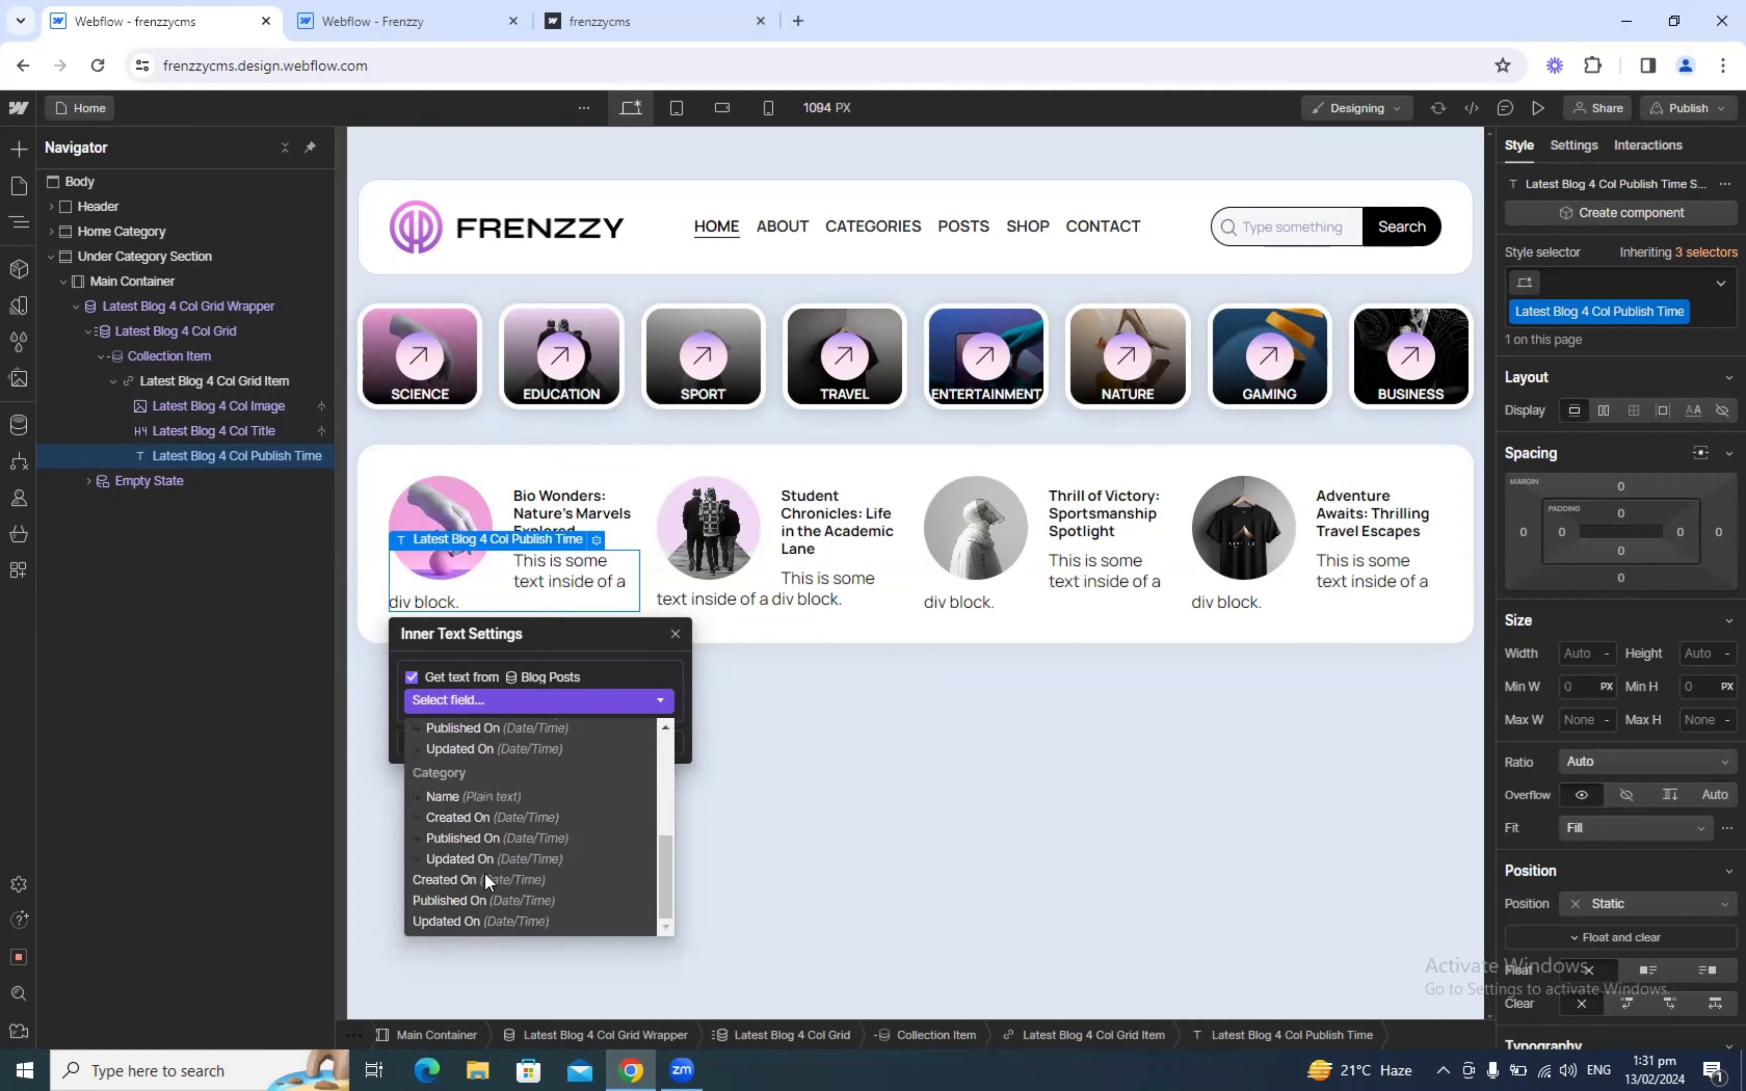
scroll(484, 823, "up", 2)
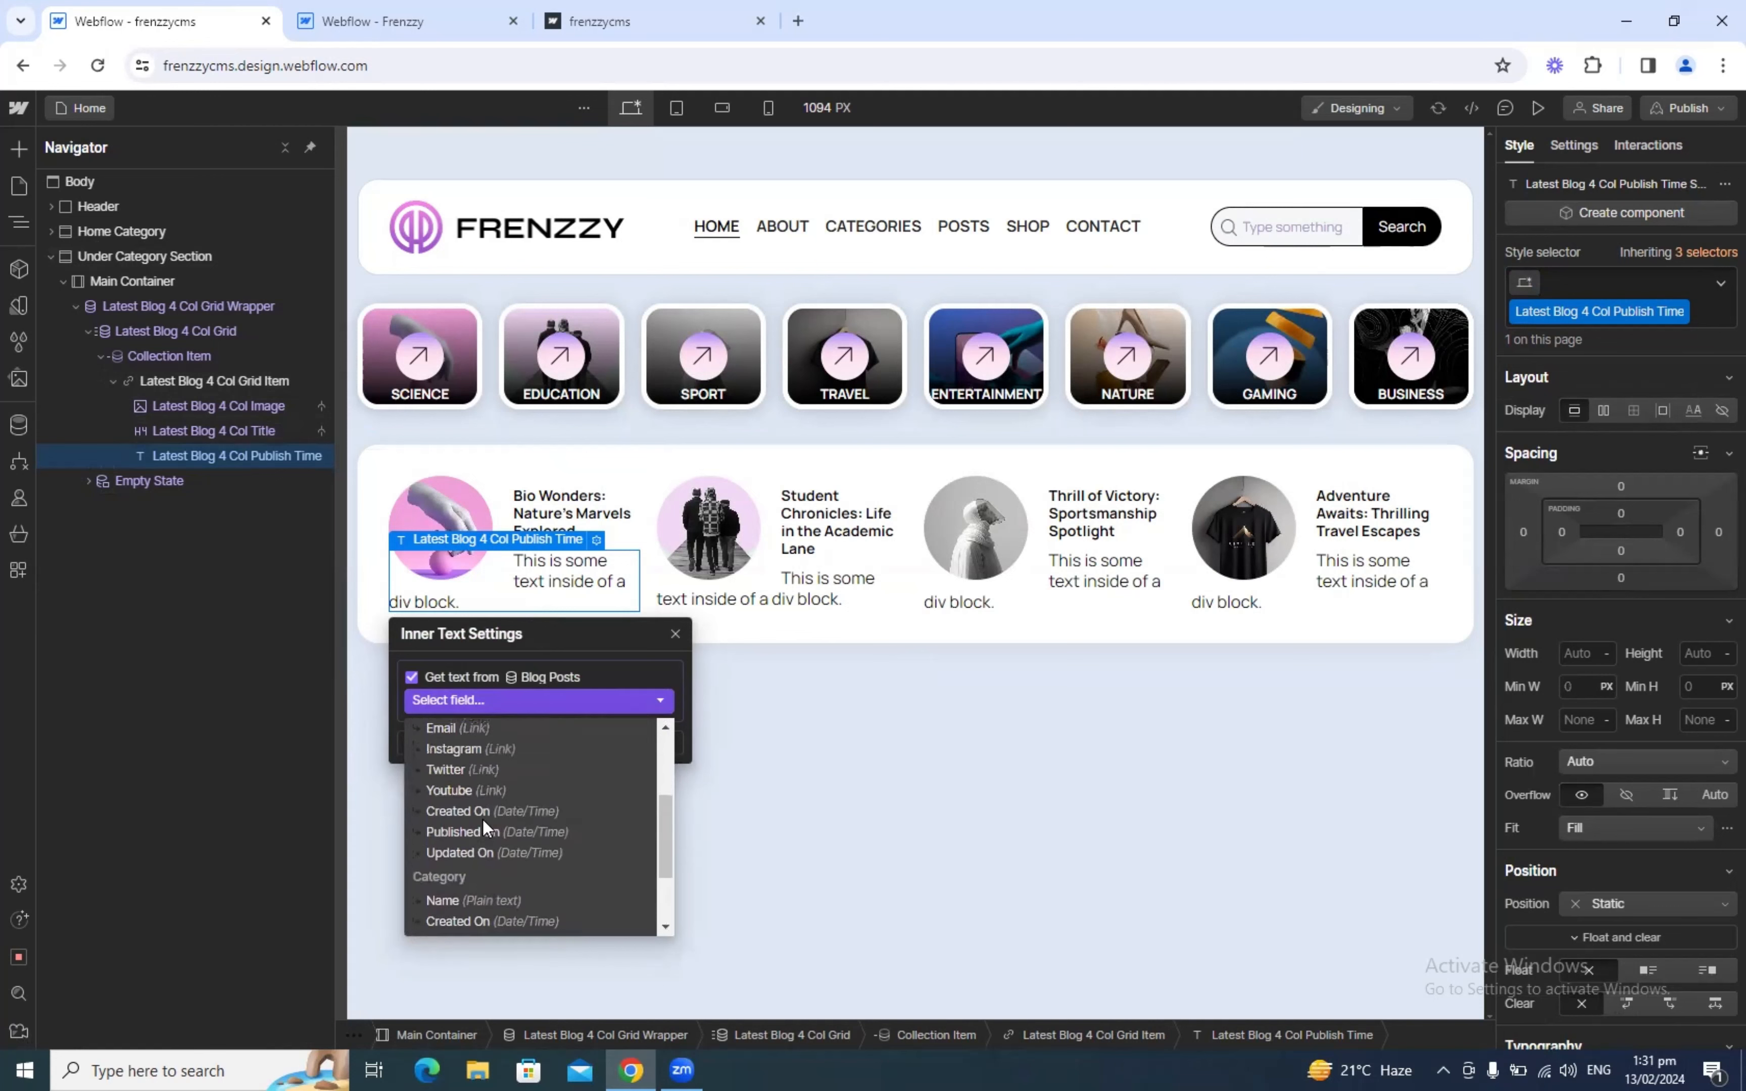
left_click(462, 812)
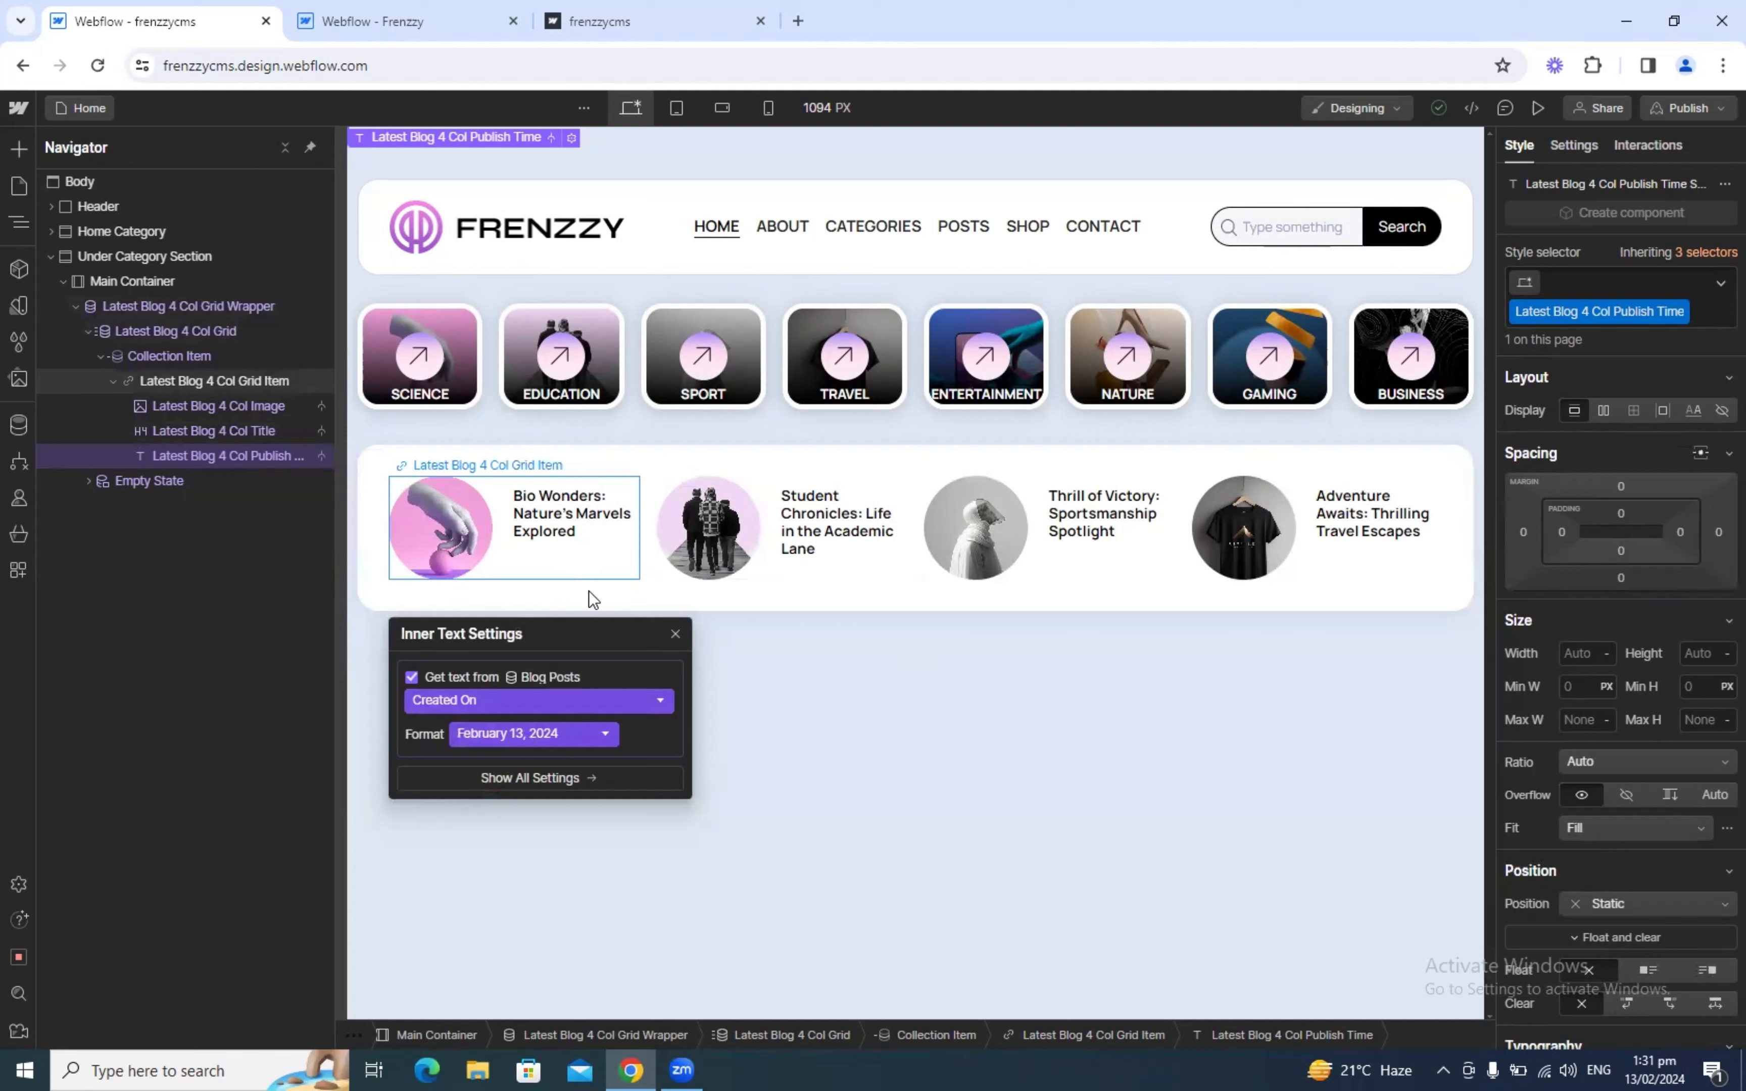
Step: Set the publish time's date format to Feb 13, 2024 8:31
scroll(1714, 768, "down", 3)
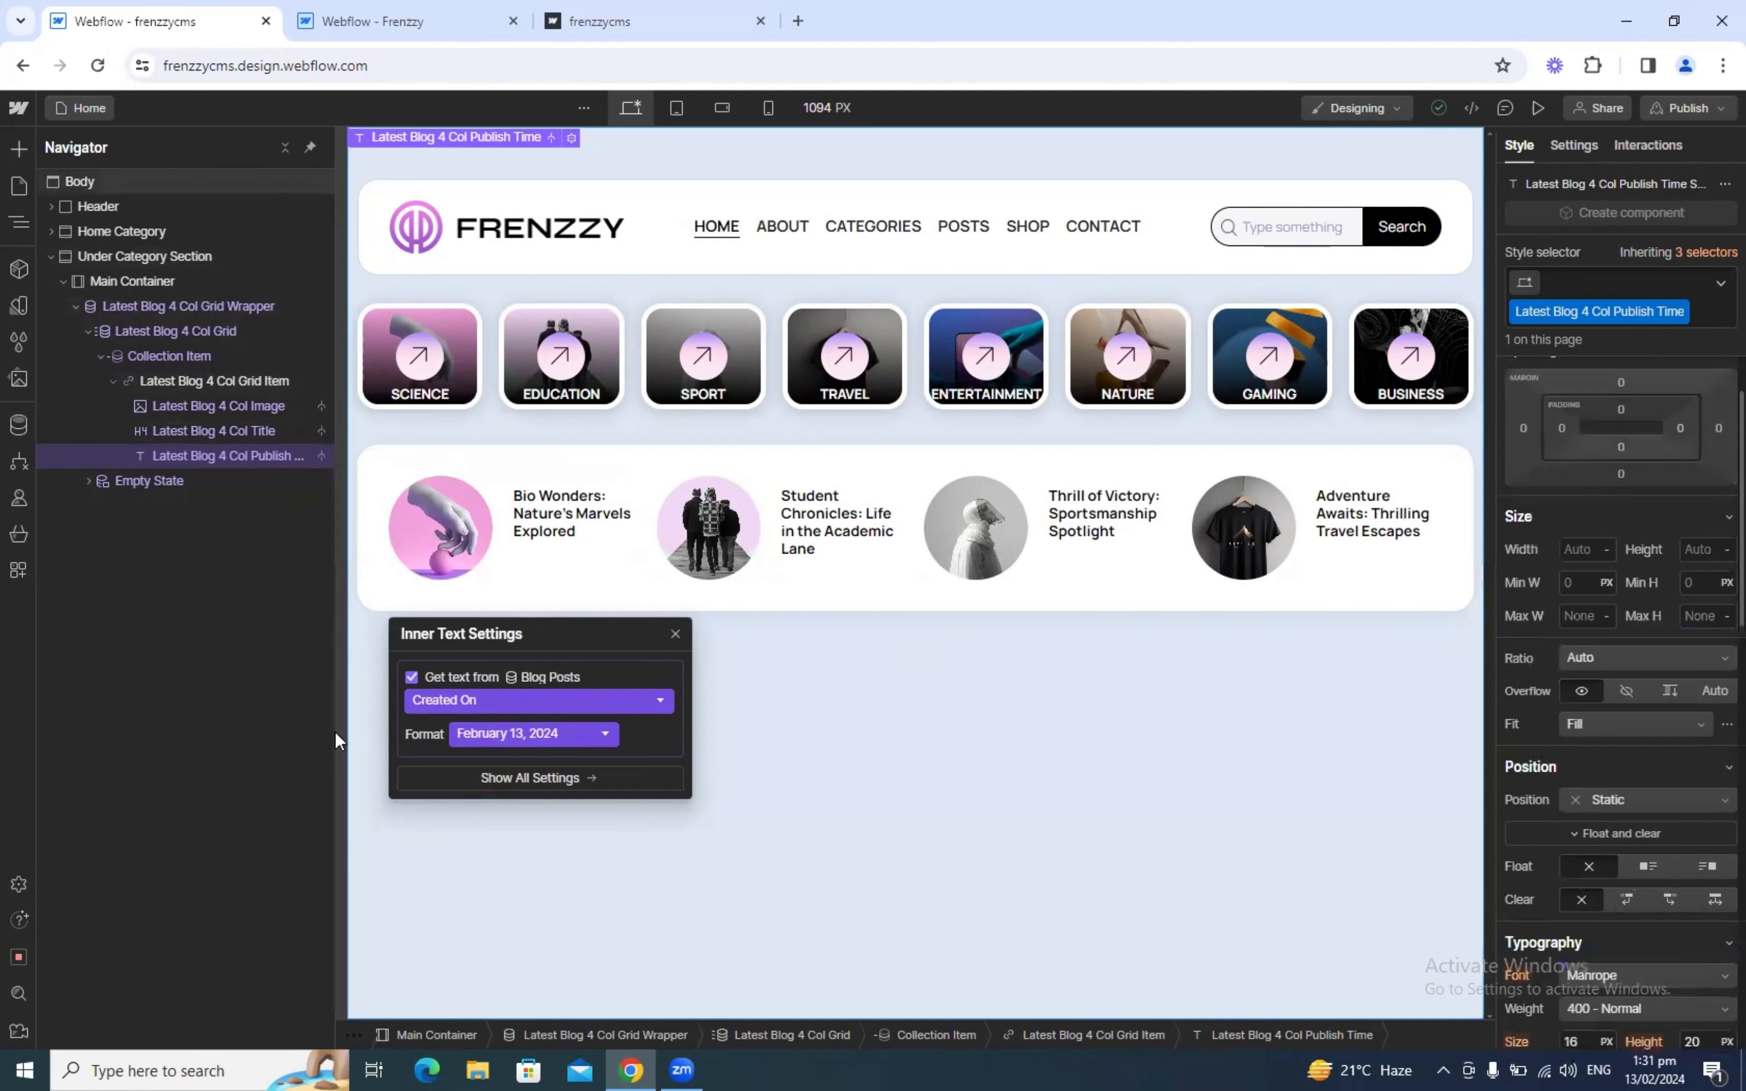
left_click(492, 734)
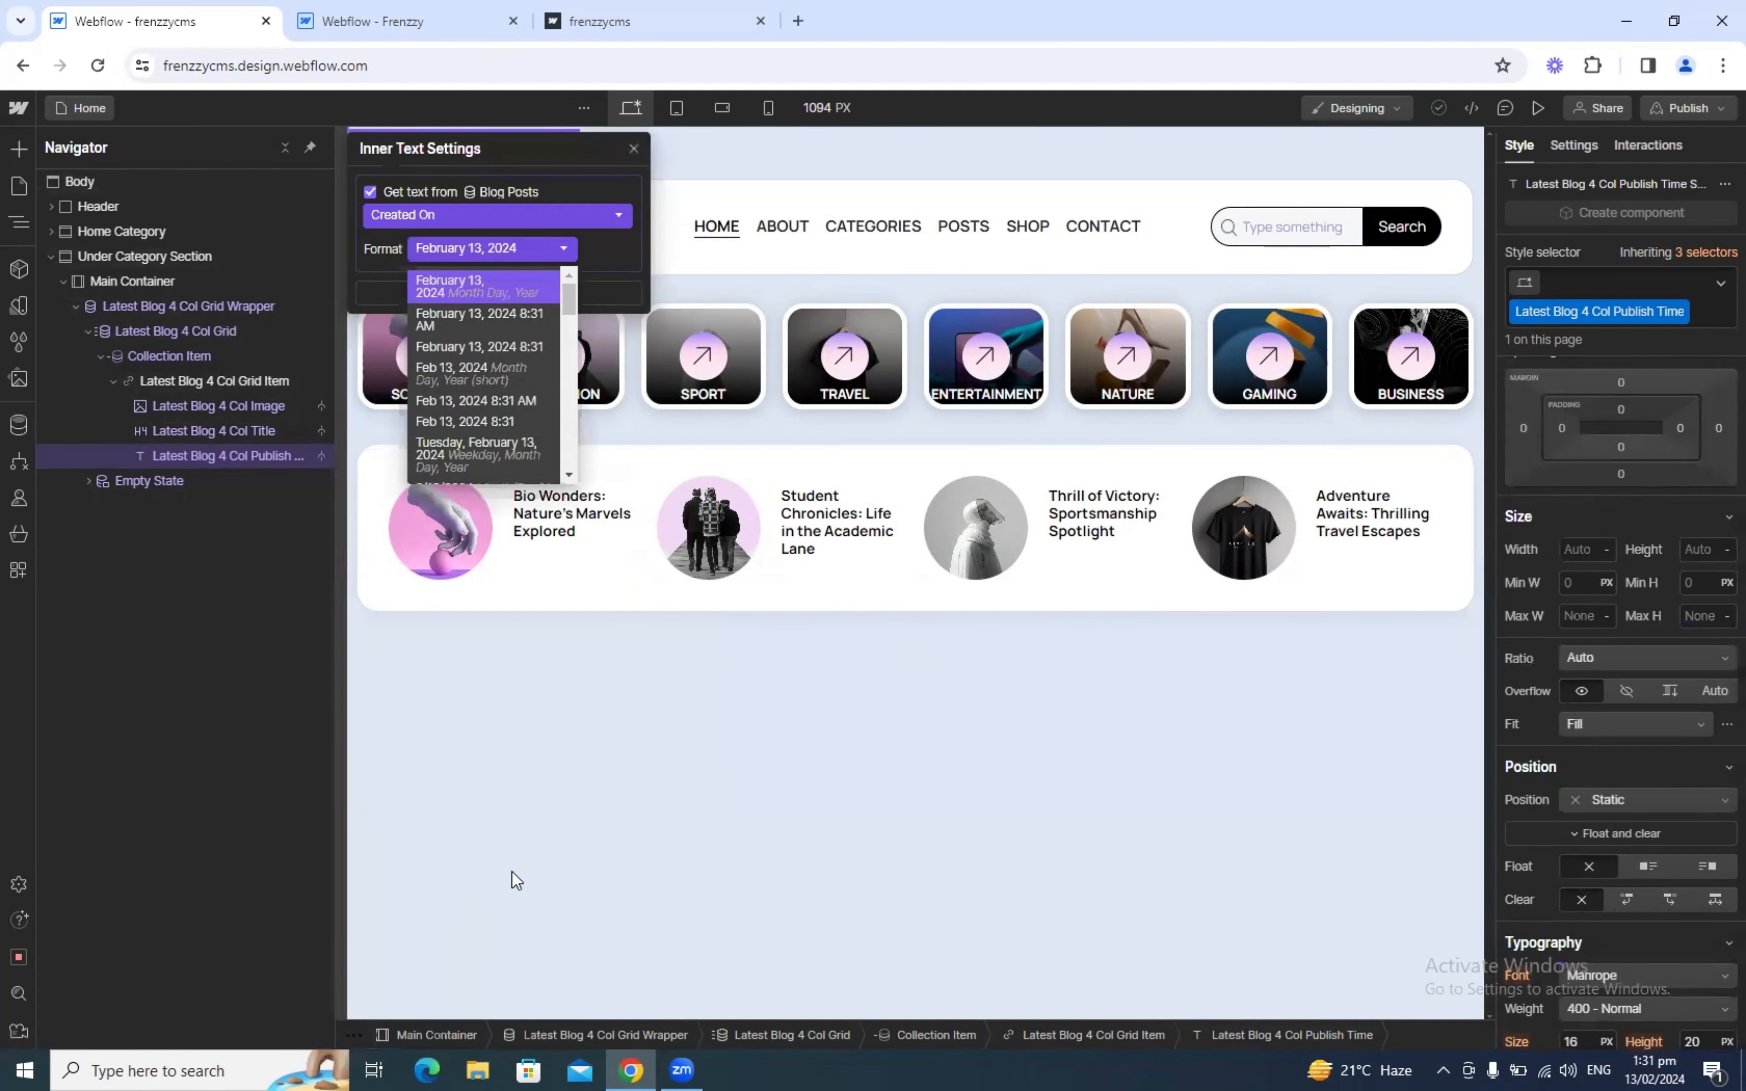
left_click(470, 414)
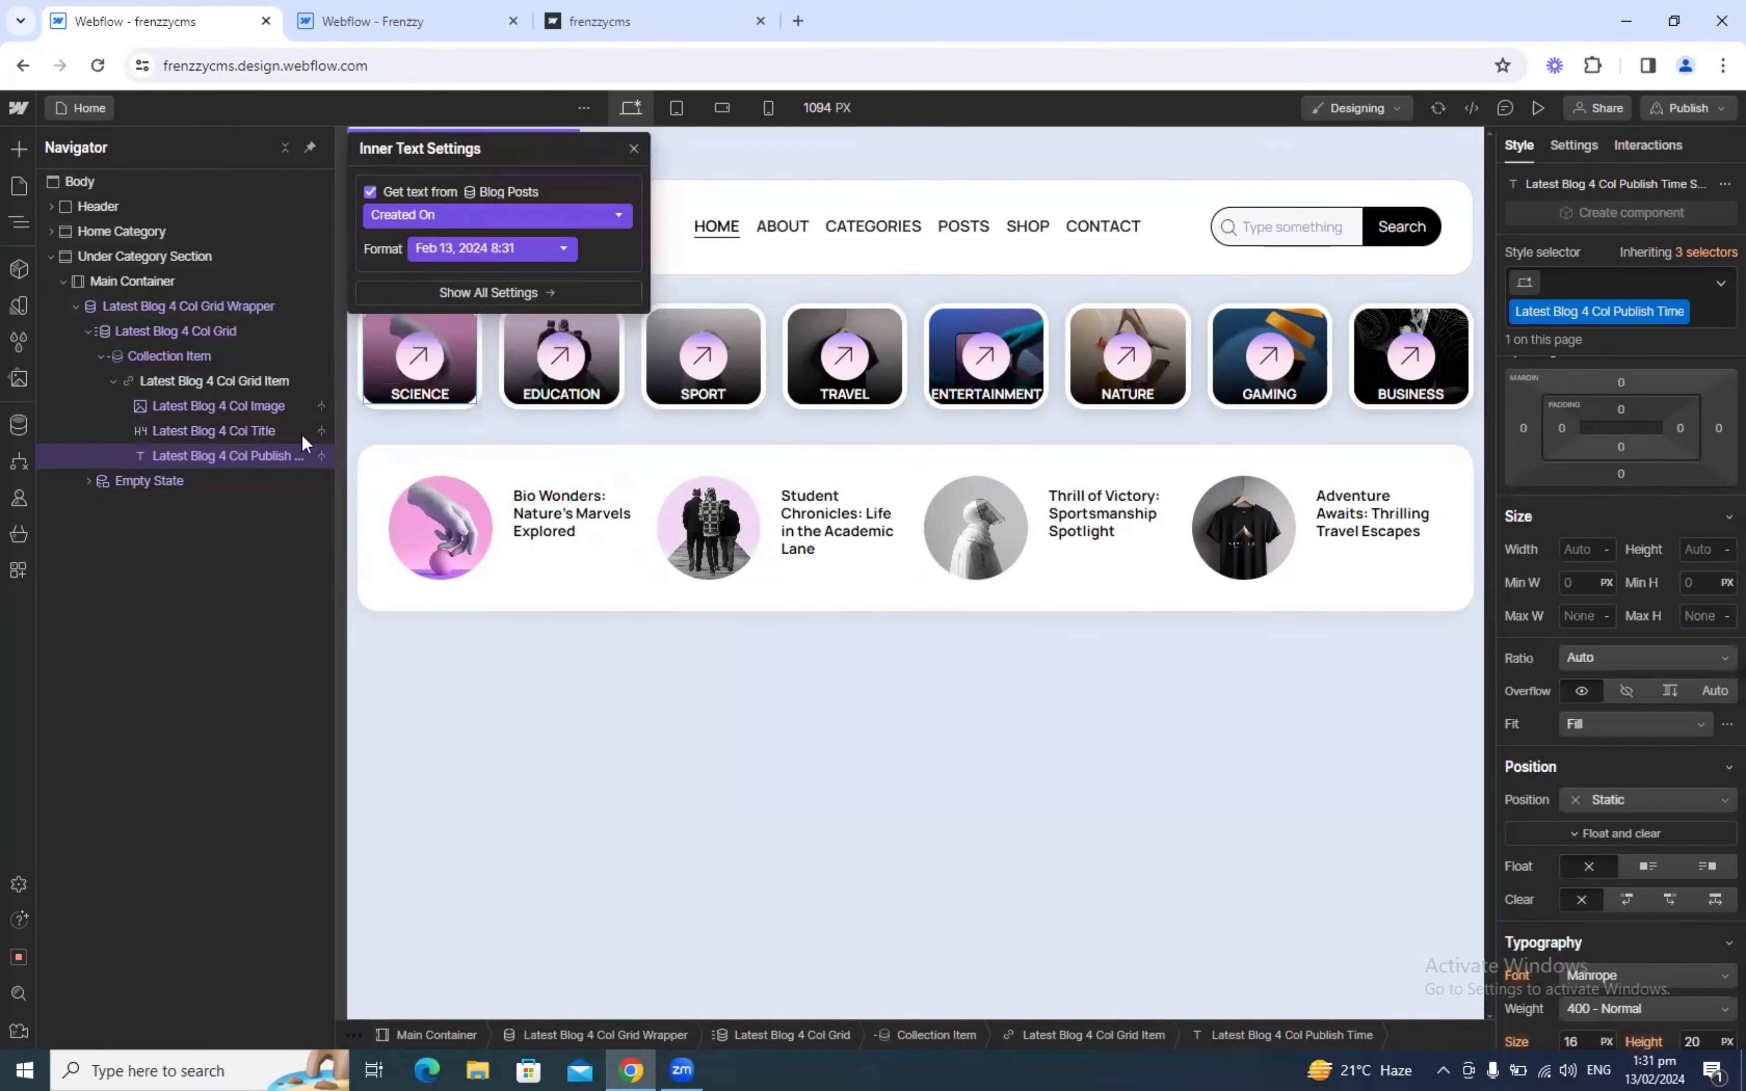
Step: Try binding the publish time text to the Author Page's Twitter field and to the post's Reading Time
left_click(505, 216)
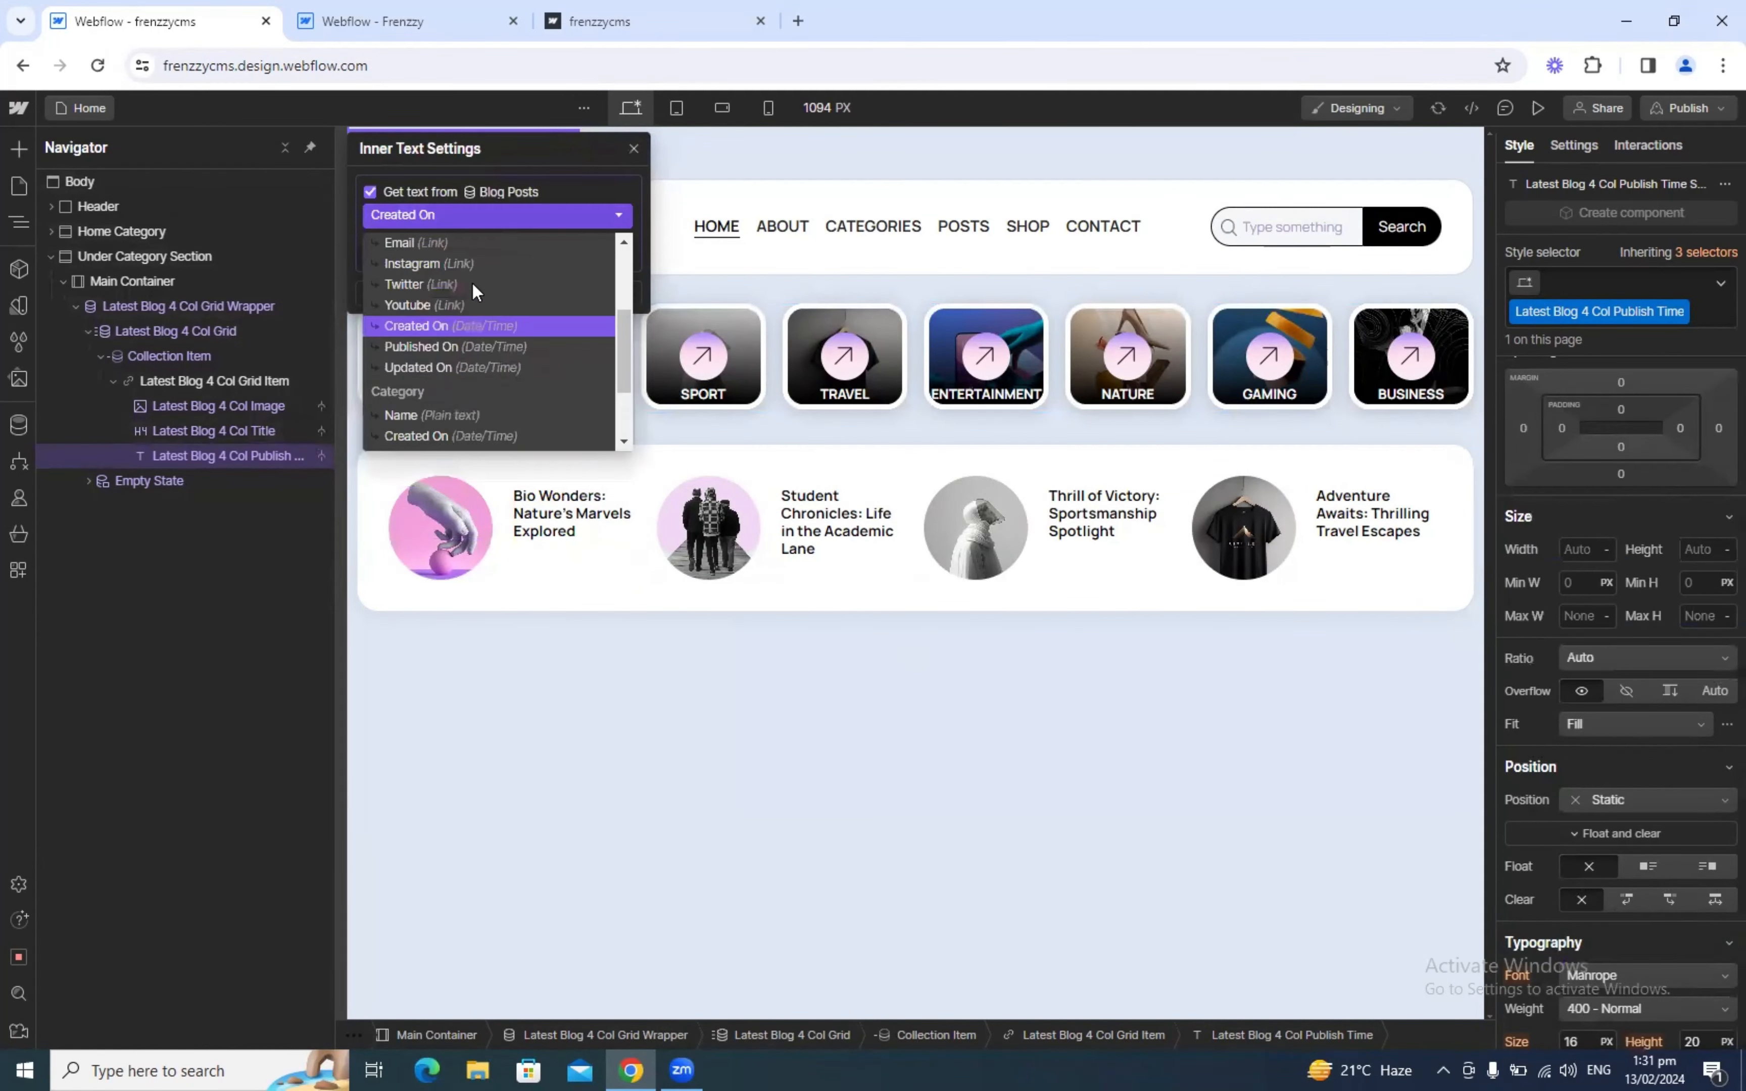
left_click(459, 288)
left_click(498, 215)
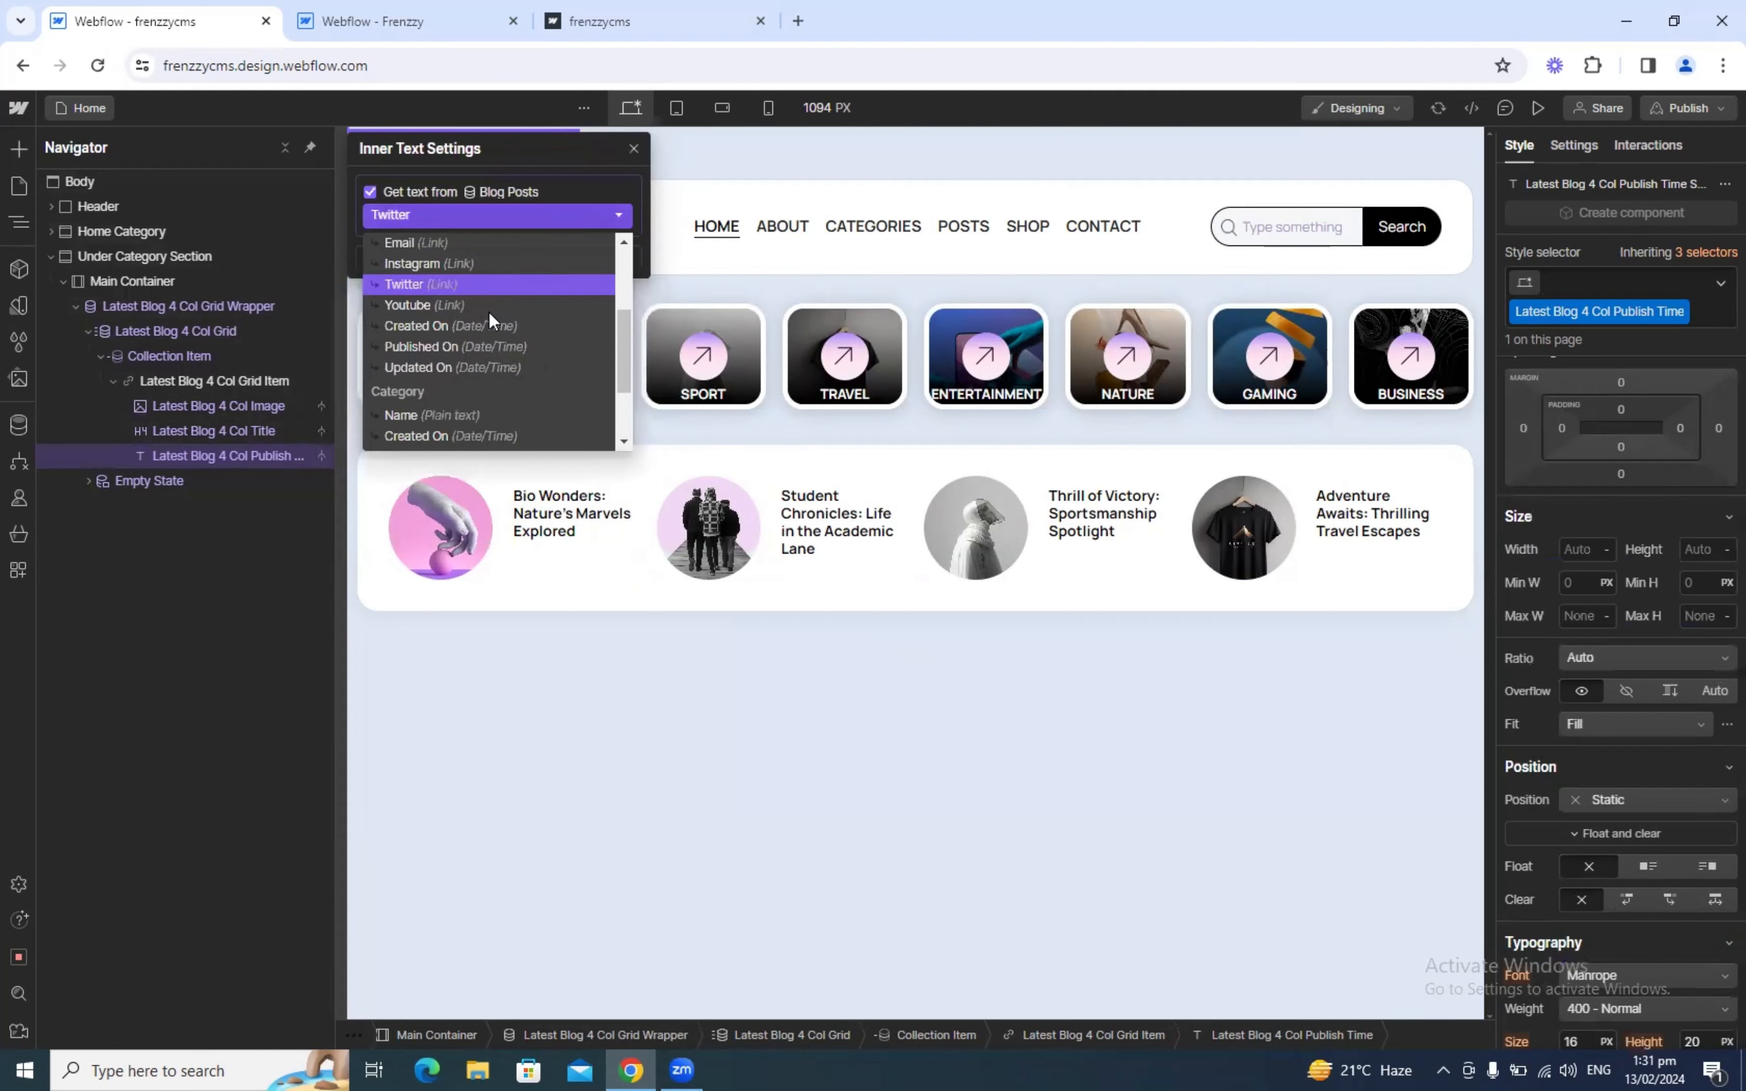
left_click(431, 288)
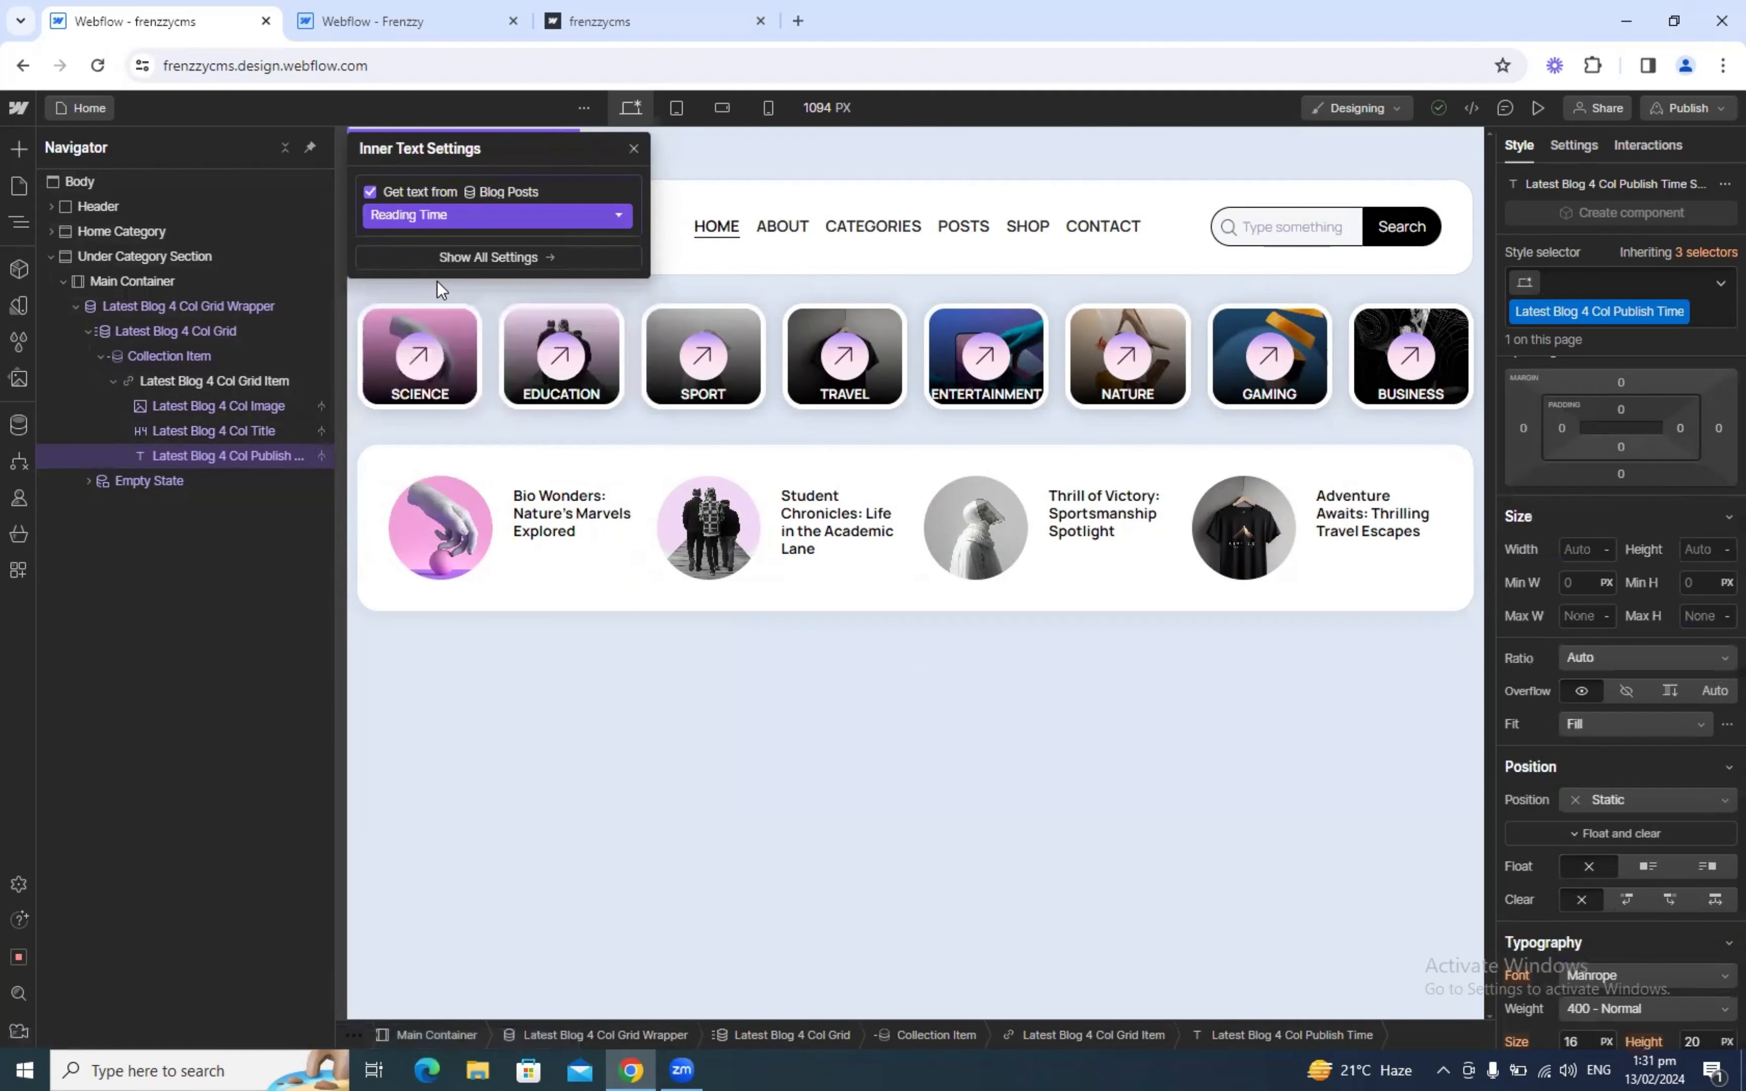
Step: Bind the publish time text to the blog post's own Created On date
left_click(492, 220)
scroll(454, 302, "down", 5)
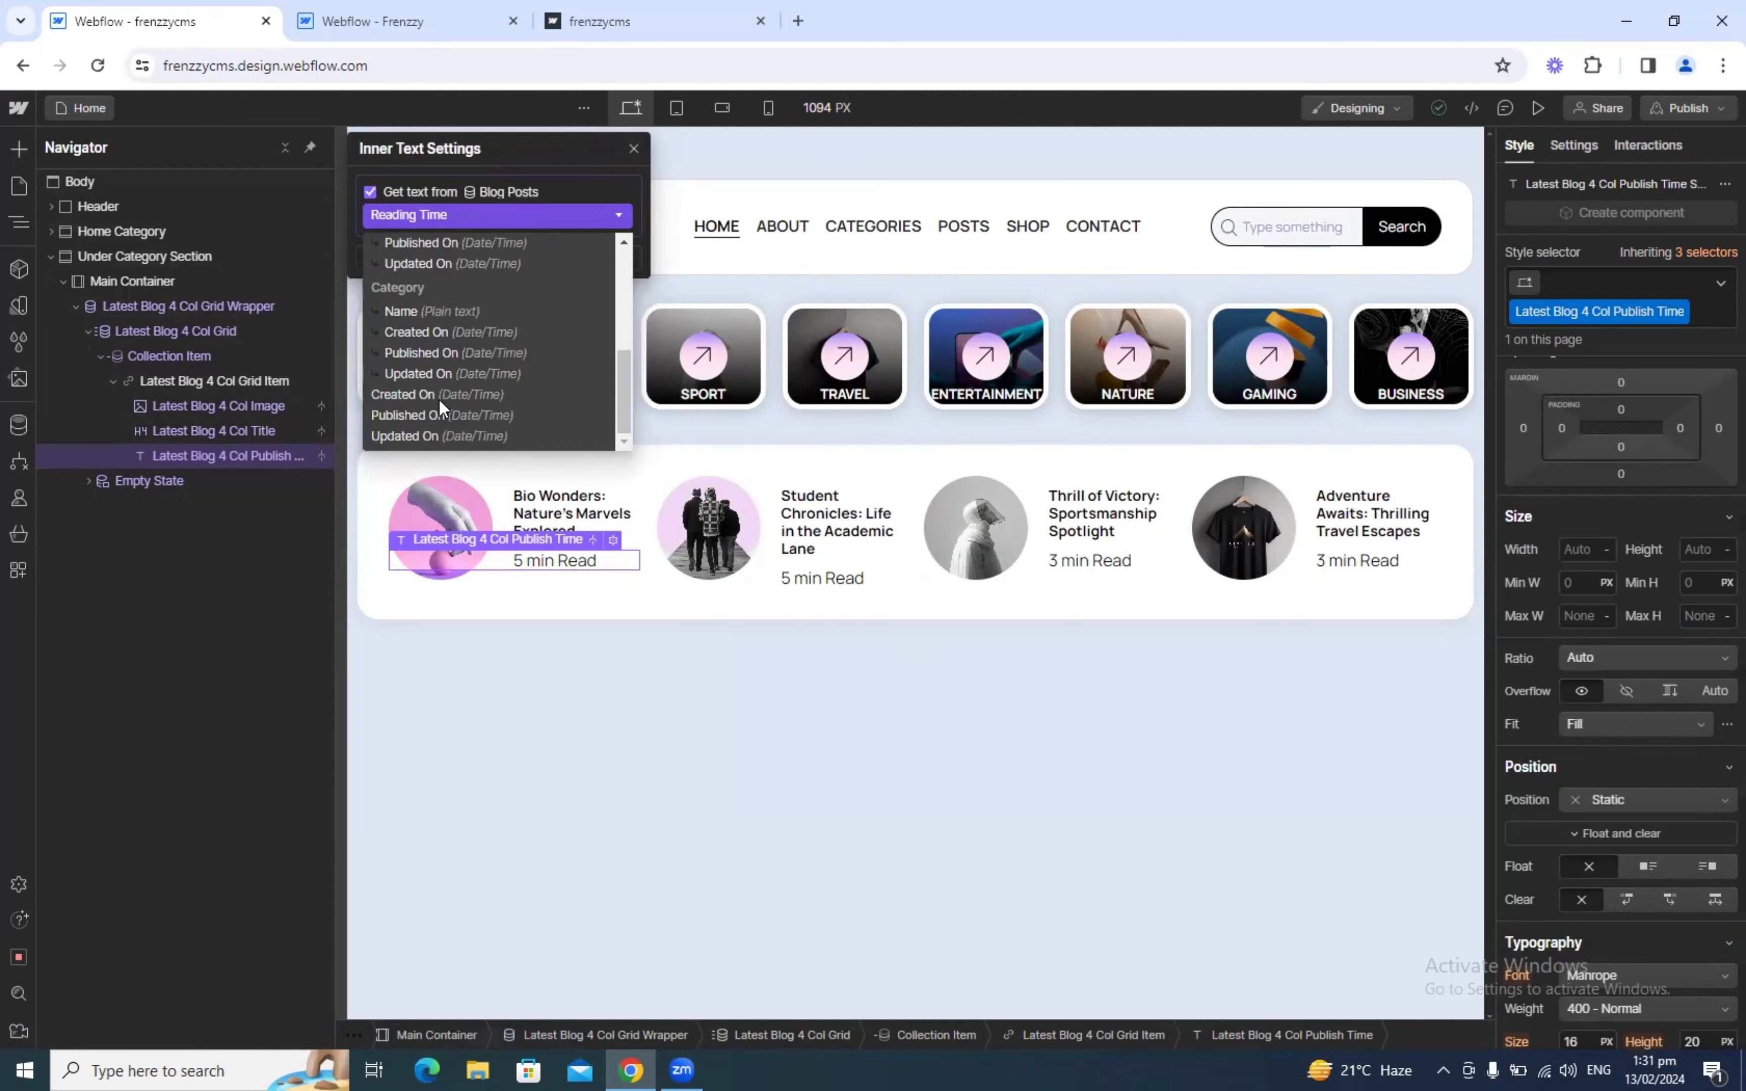
left_click(438, 394)
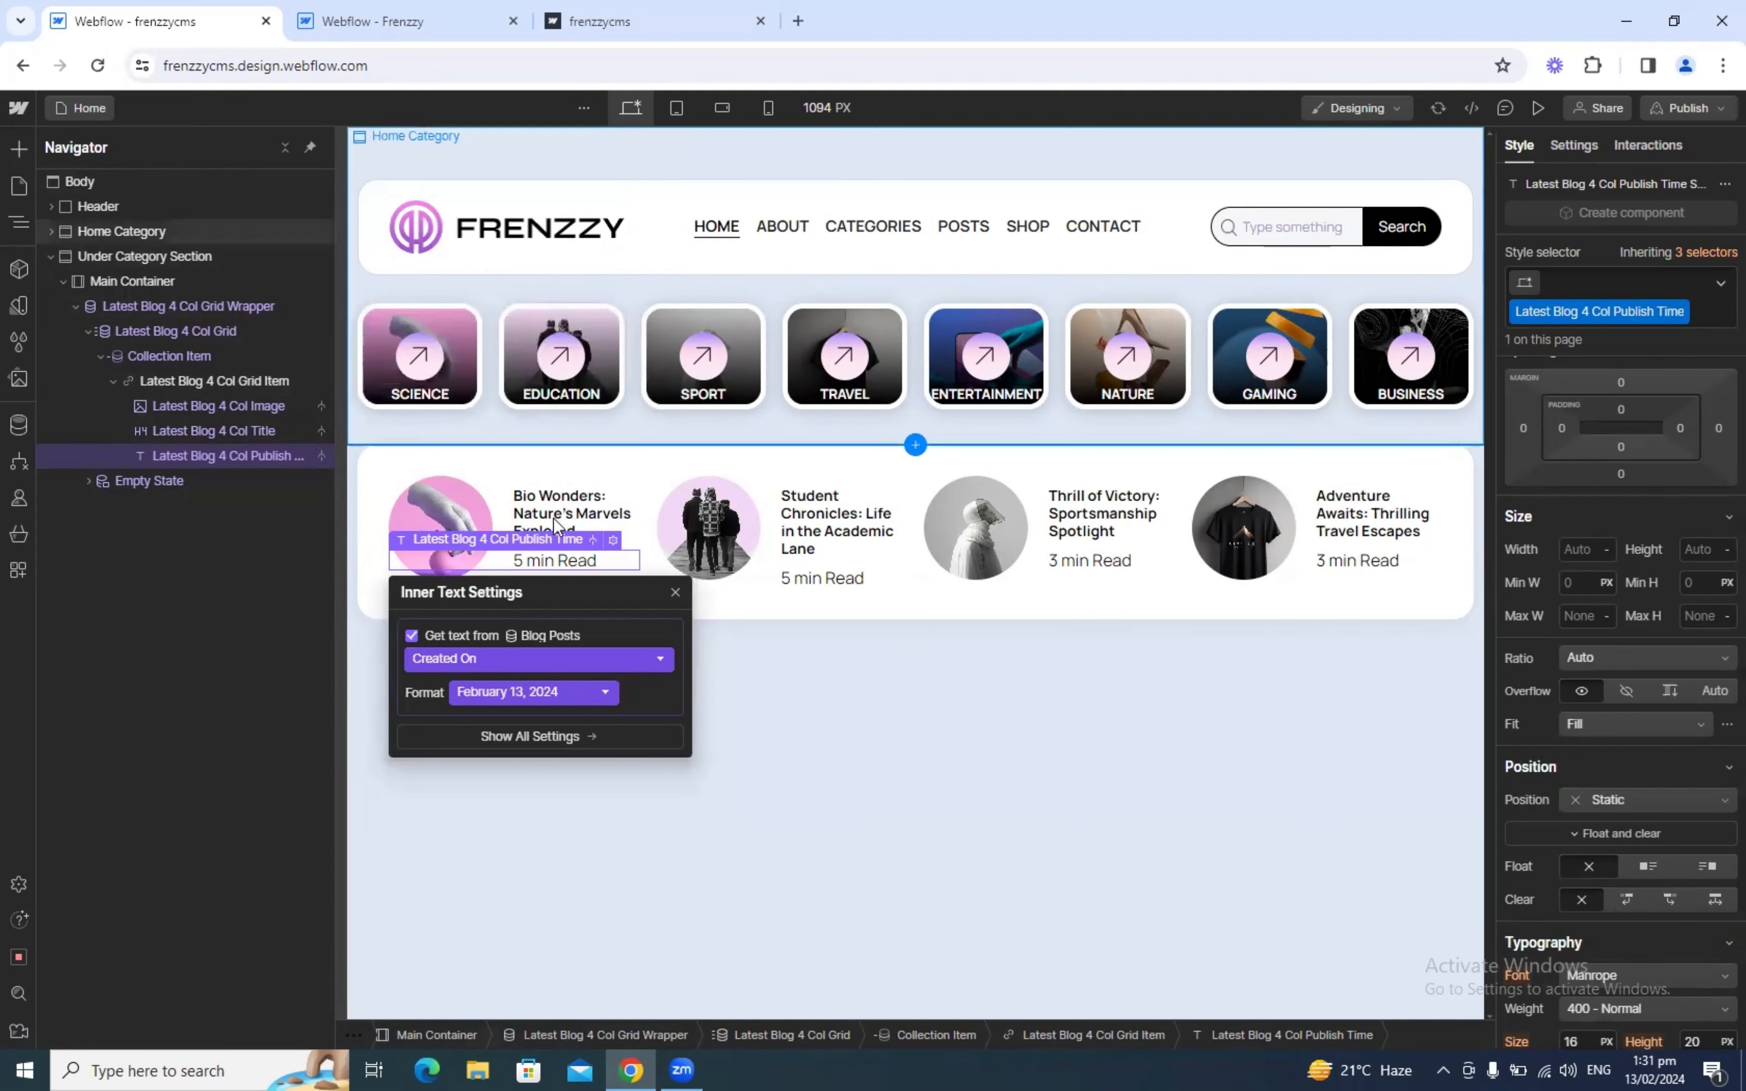
Step: Check the date typography in the Frenzzy reference and set the frenzzycms Latest Blog 4 Col Publish Time's font size to 14 px
left_click(351, 10)
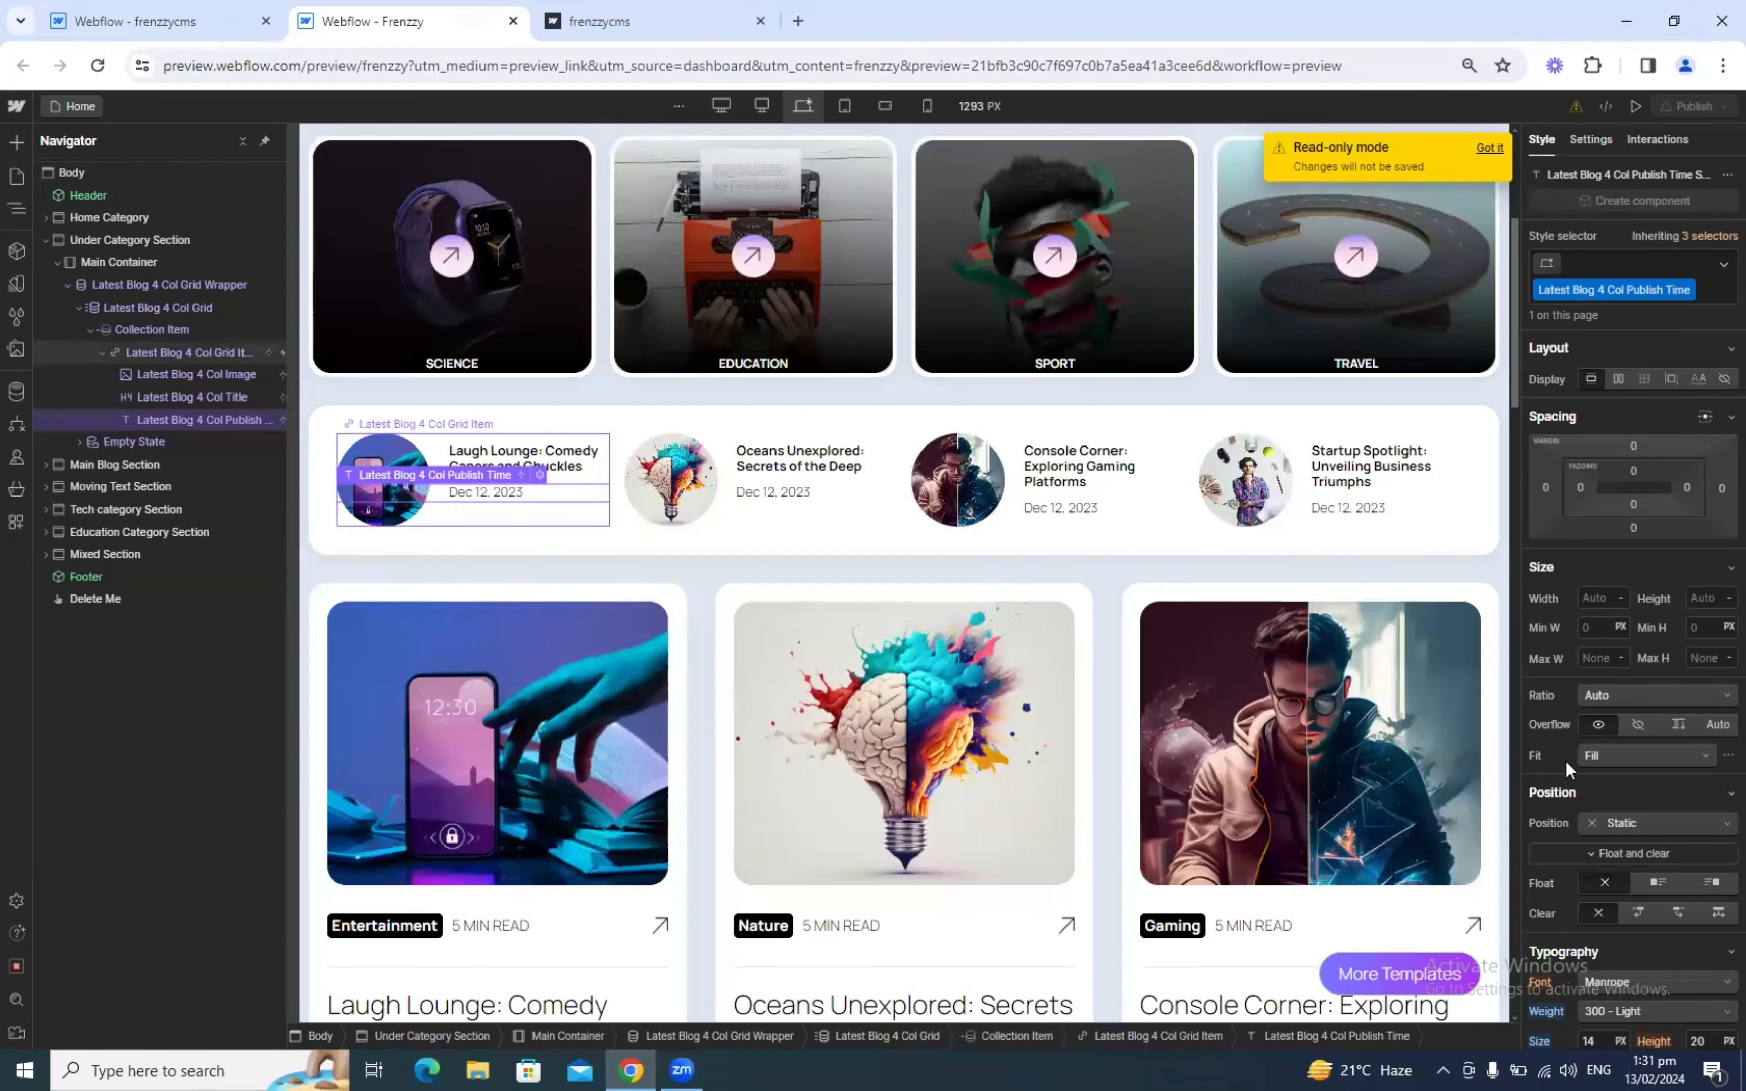
scroll(1566, 760, "down", 3)
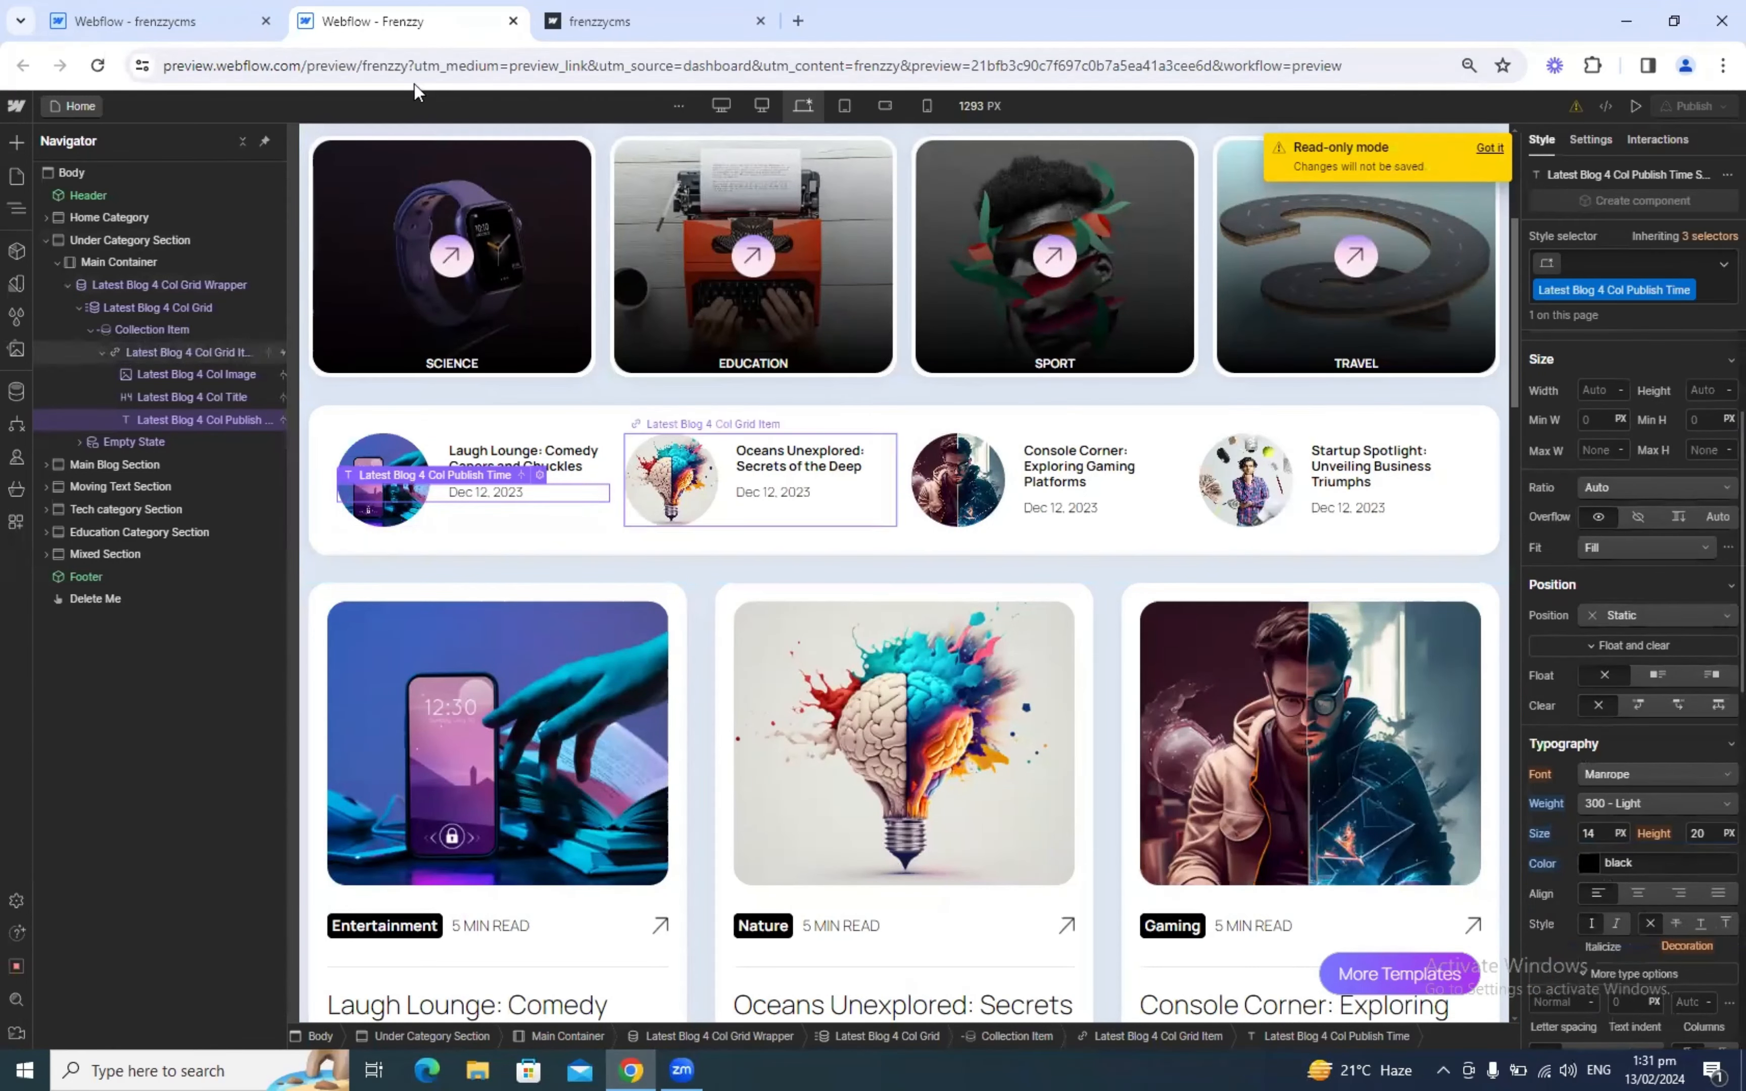
left_click(231, 20)
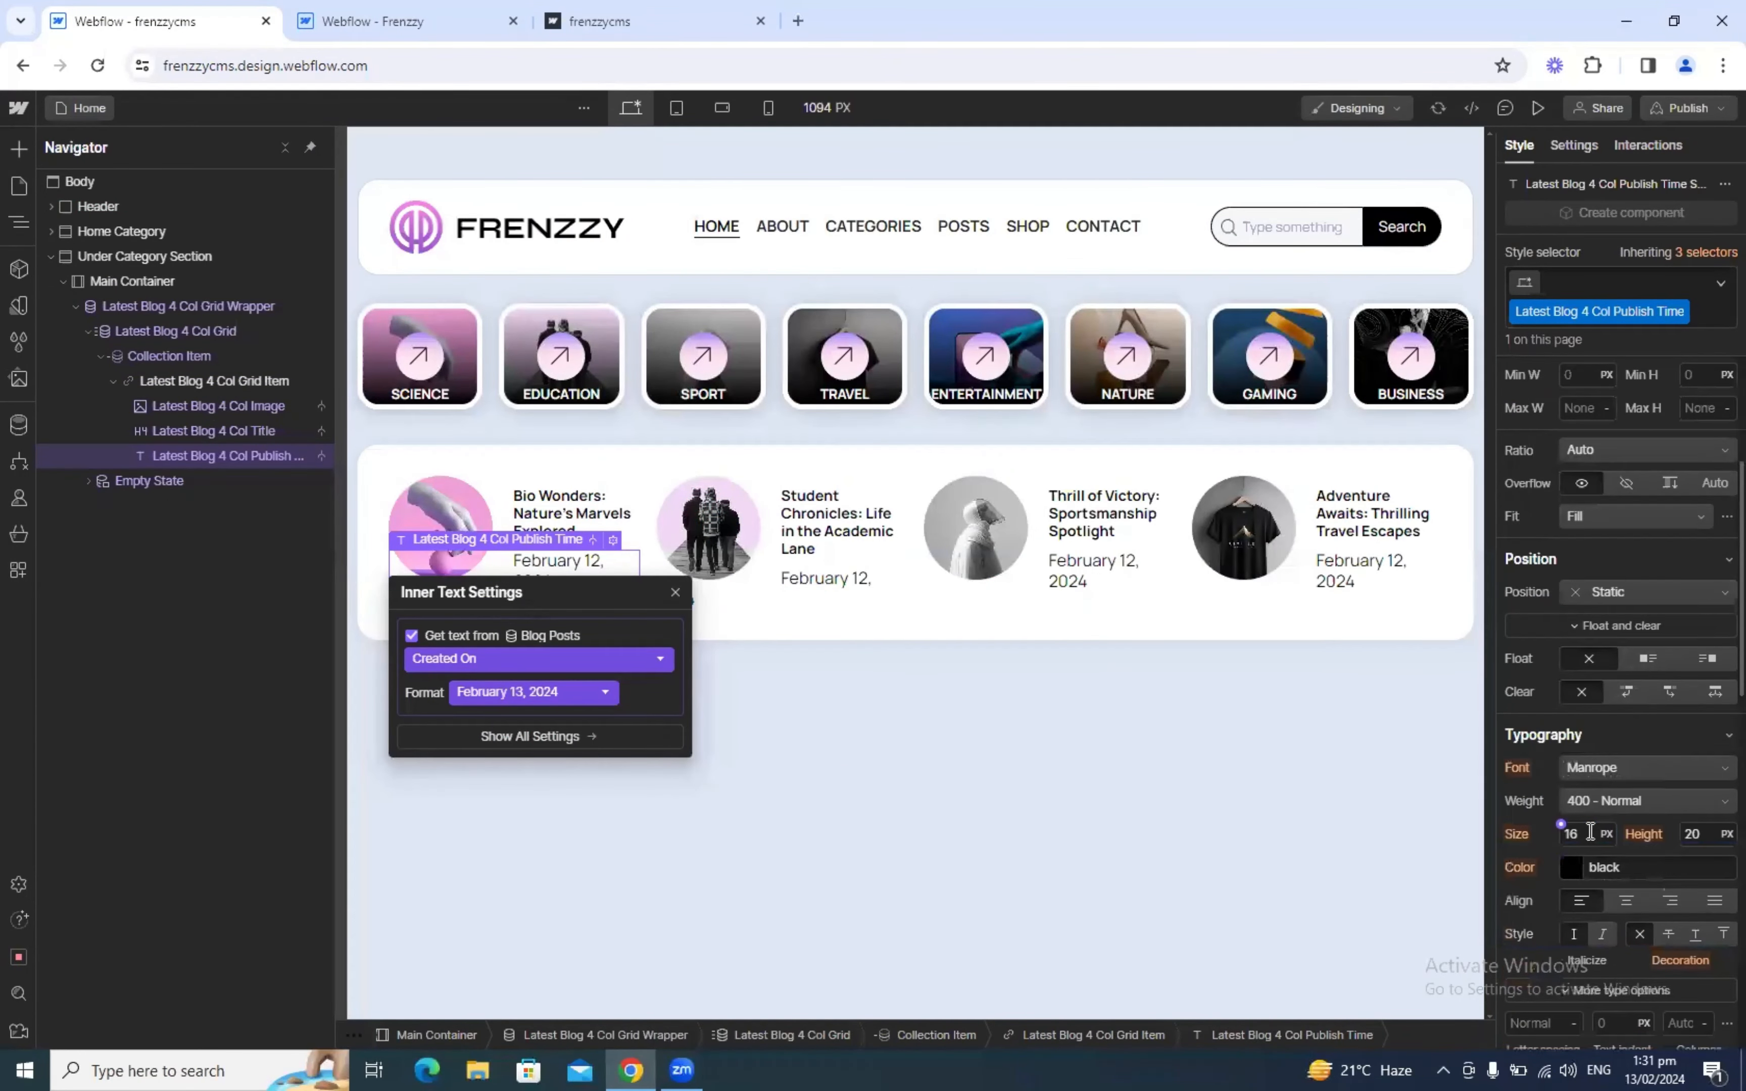
type("14")
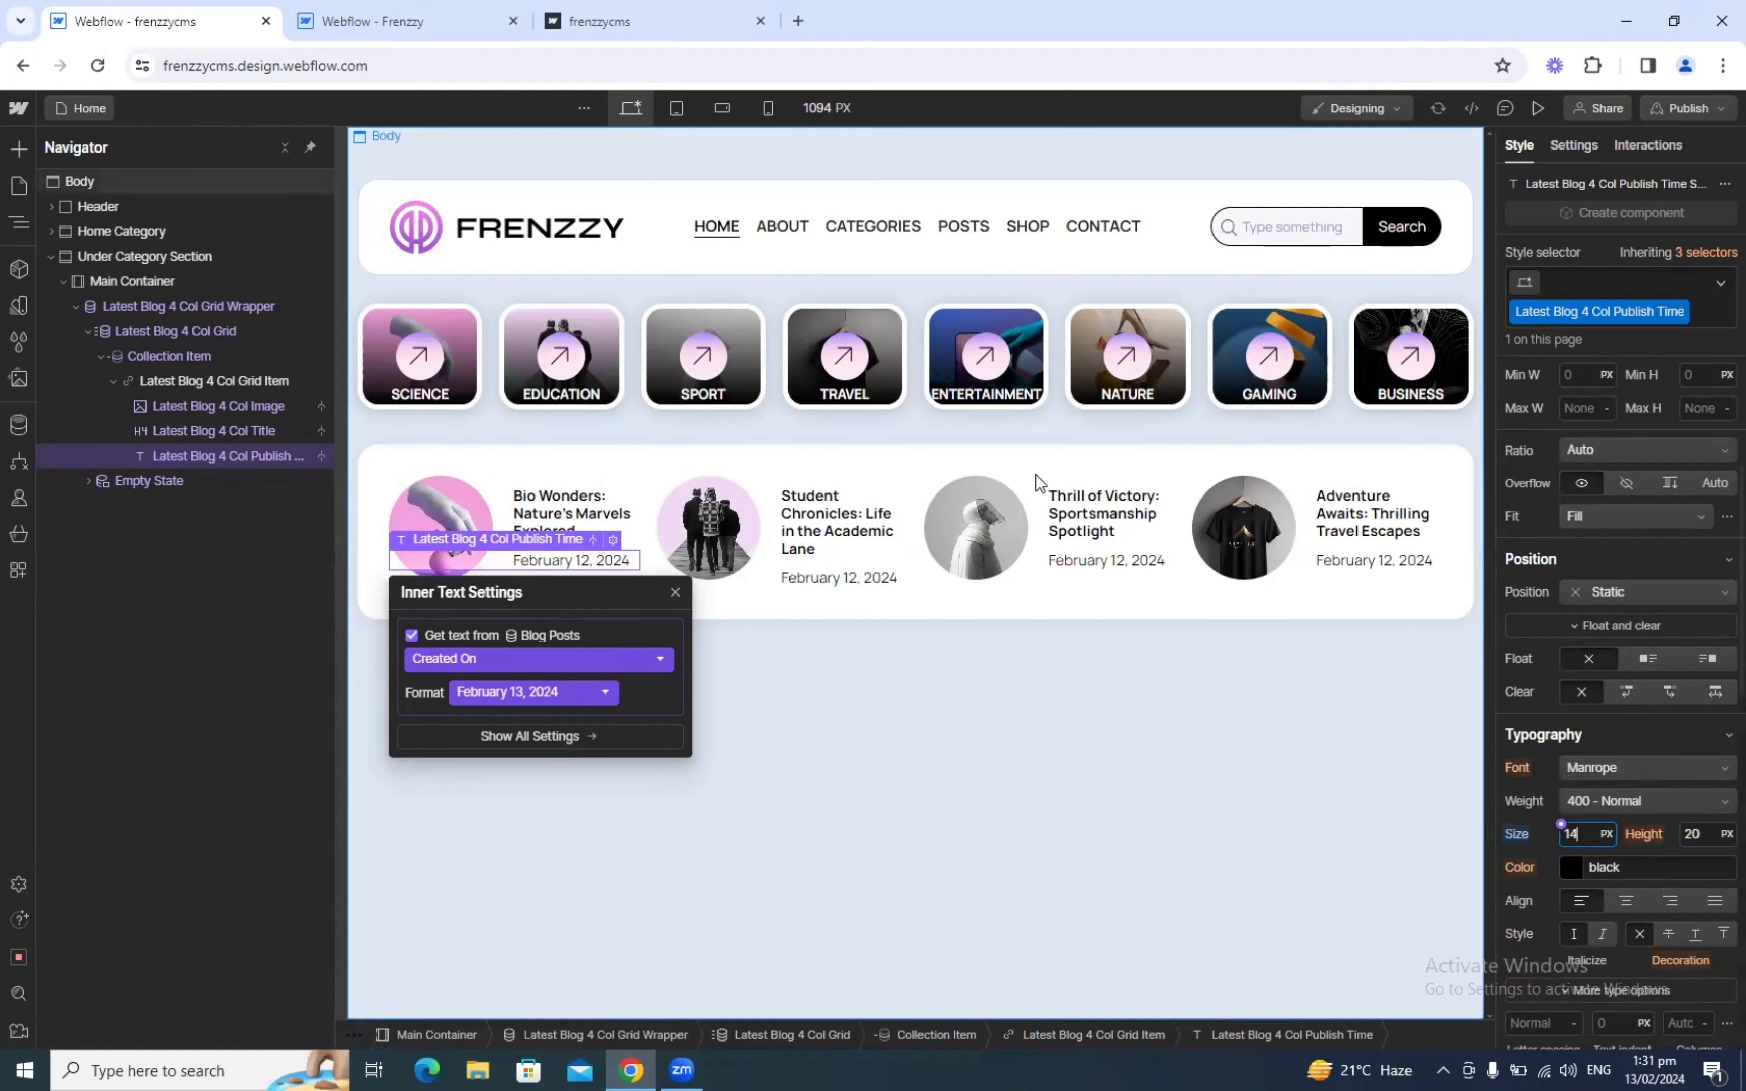
left_click(986, 465)
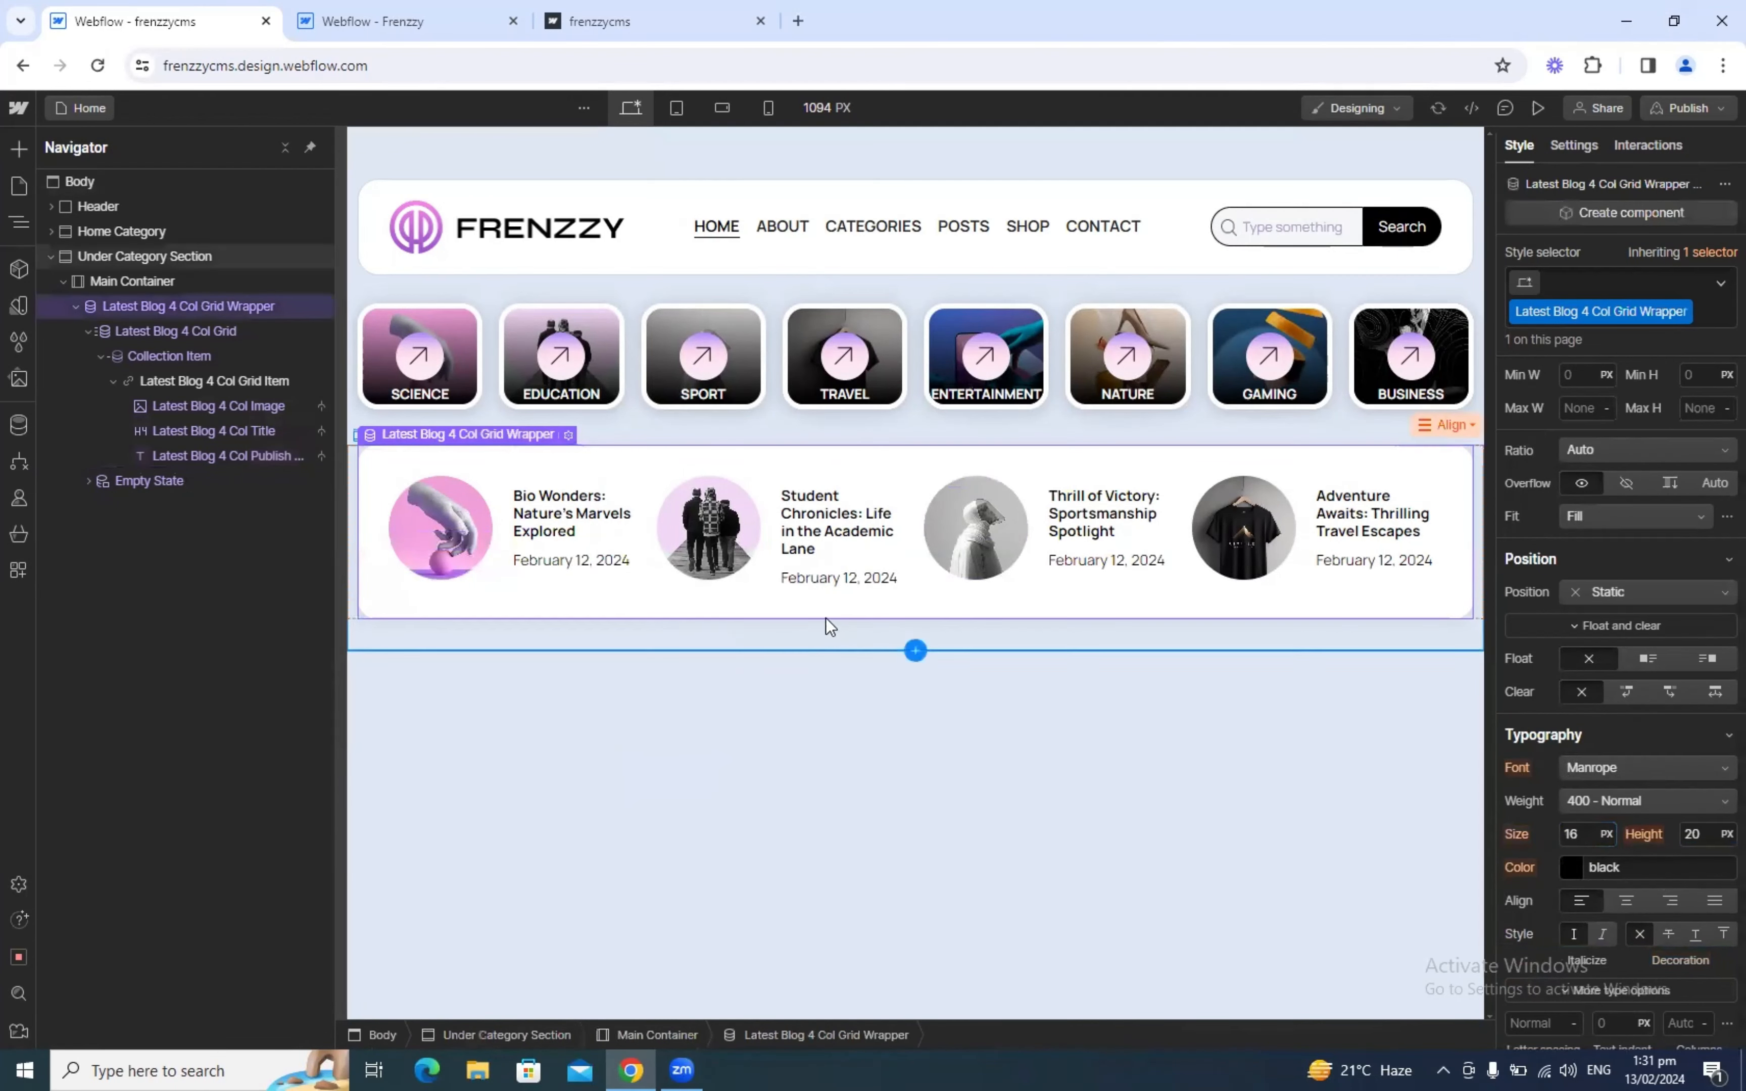
Step: Preview the frenzzycms home page and compare its latest posts row with the Frenzzy reference's Latest Blog 4 Col Grid Wrapper
left_click(1536, 108)
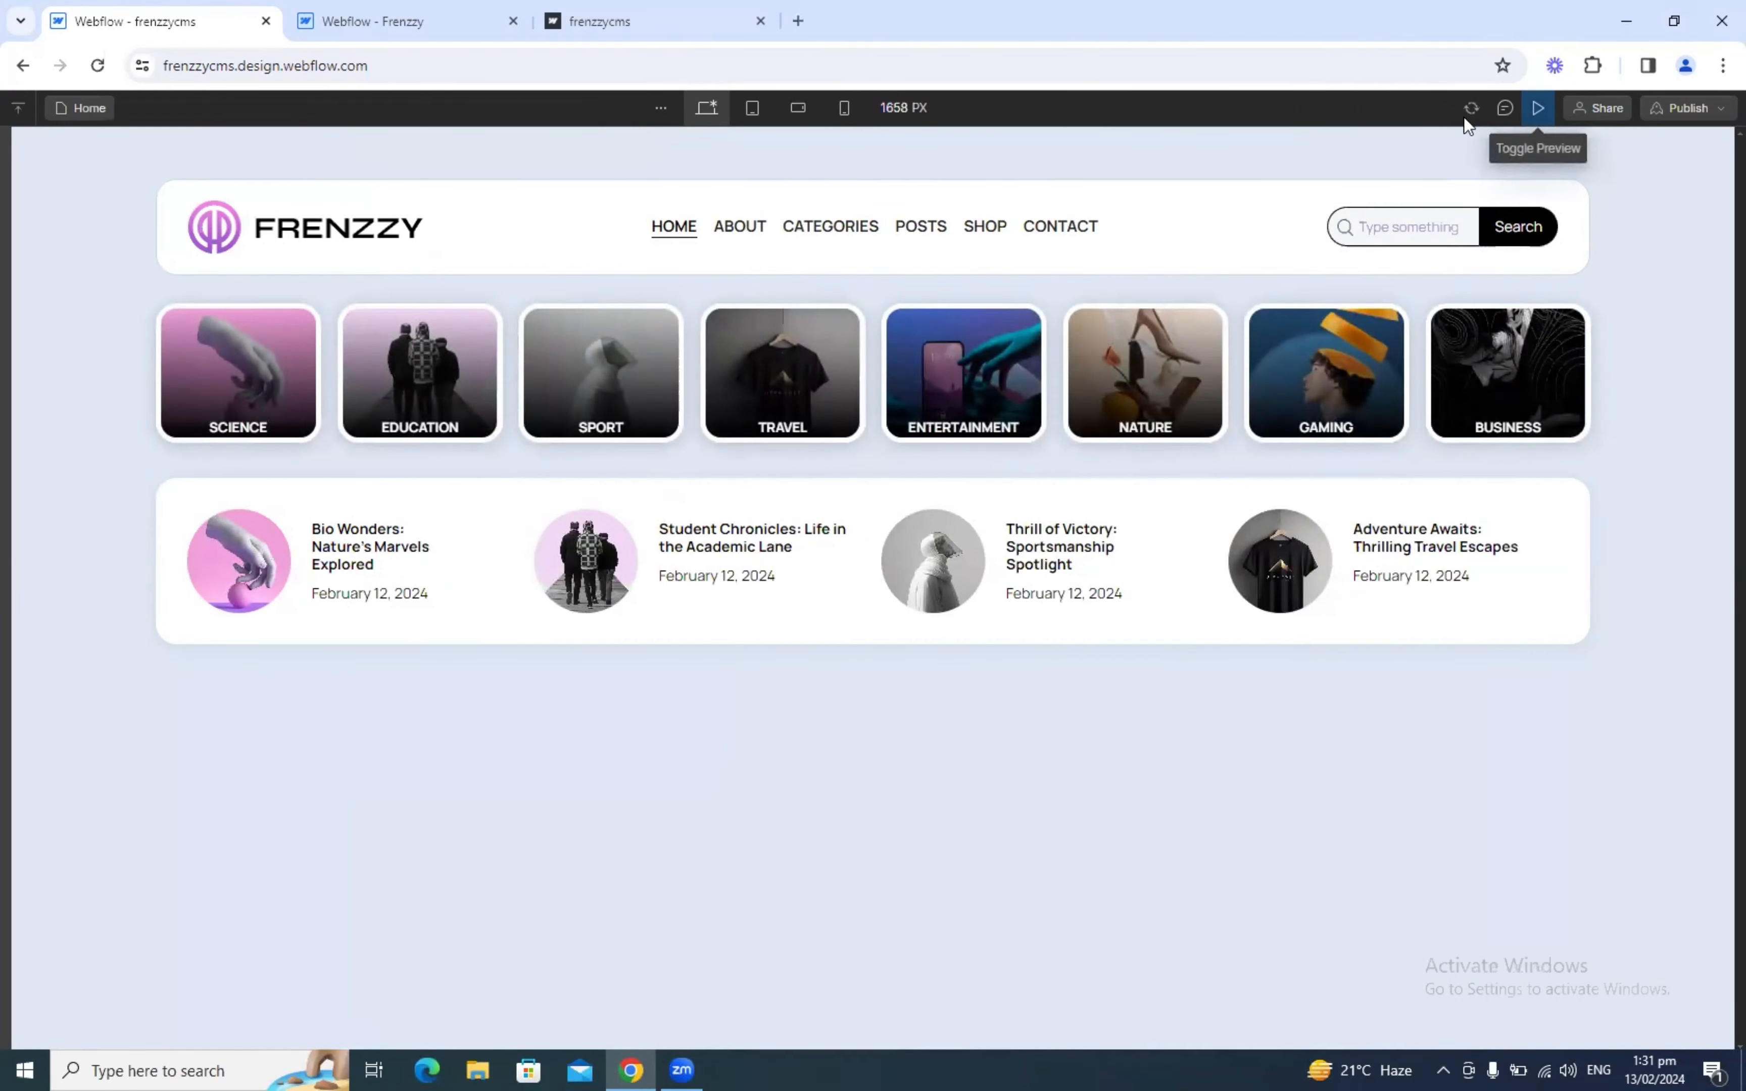
left_click(359, 9)
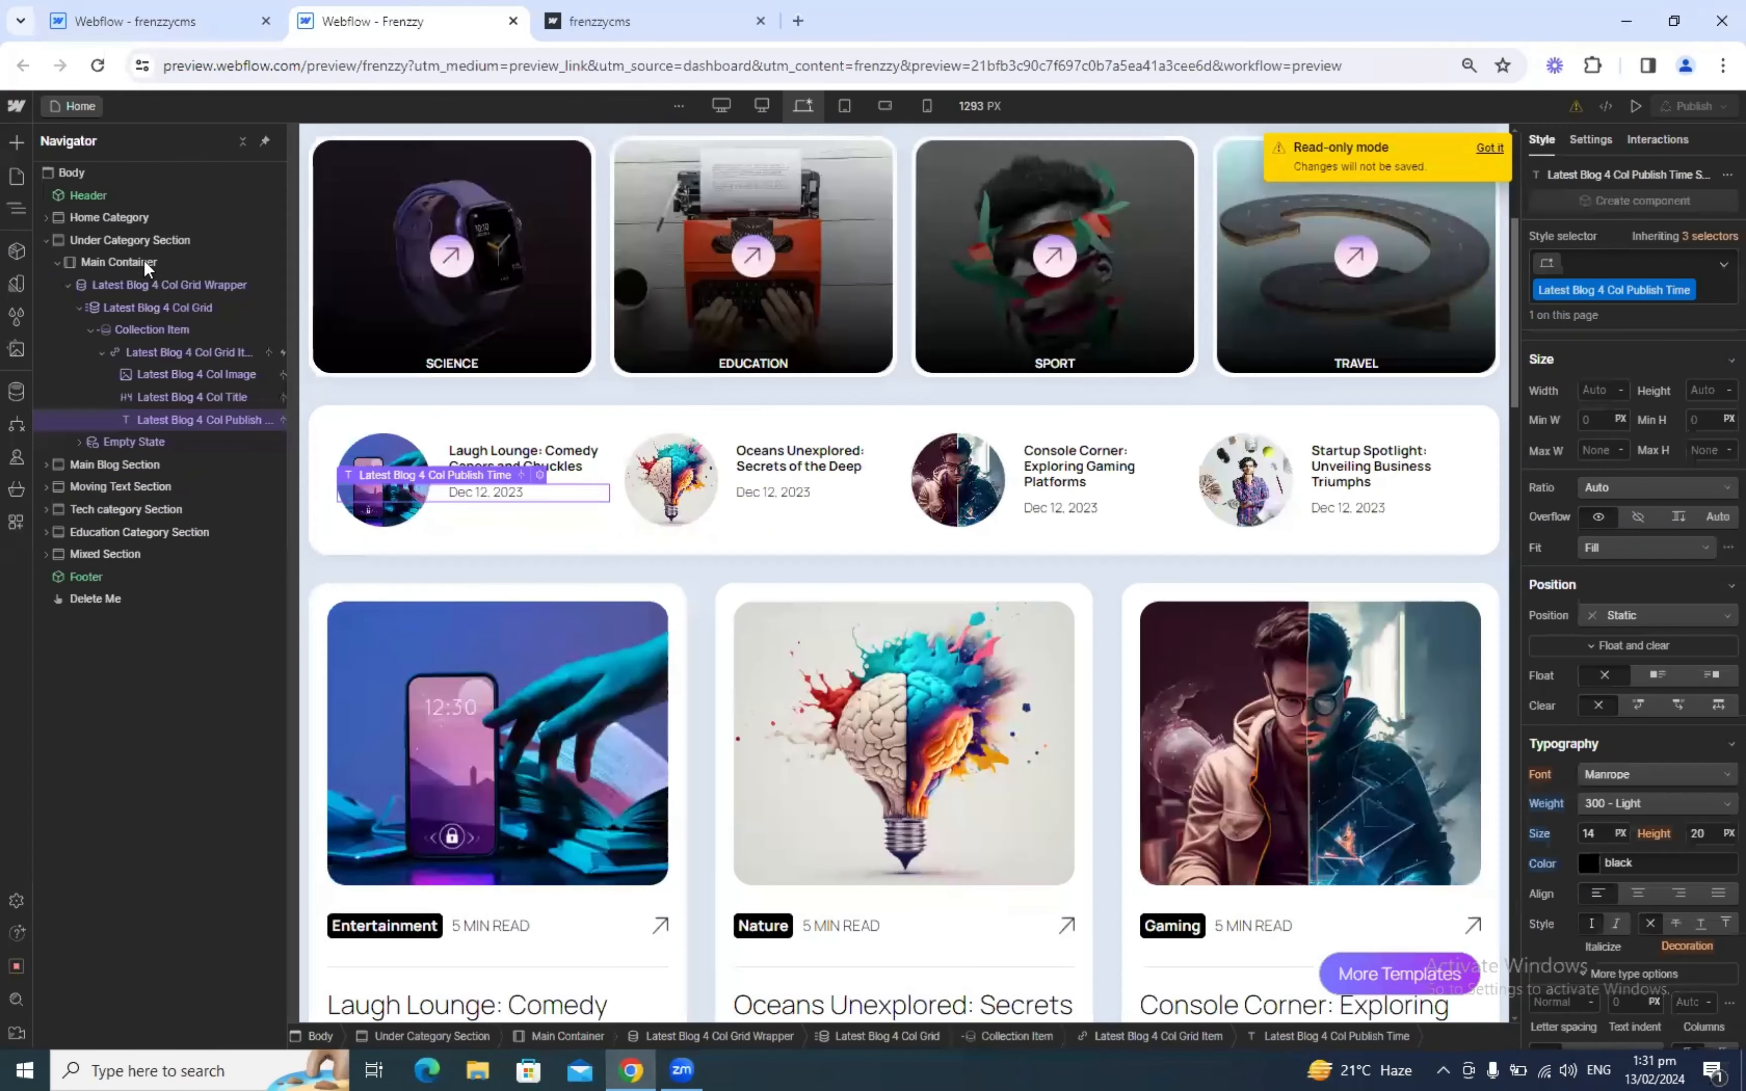
left_click(661, 10)
left_click(491, 19)
left_click(455, 435)
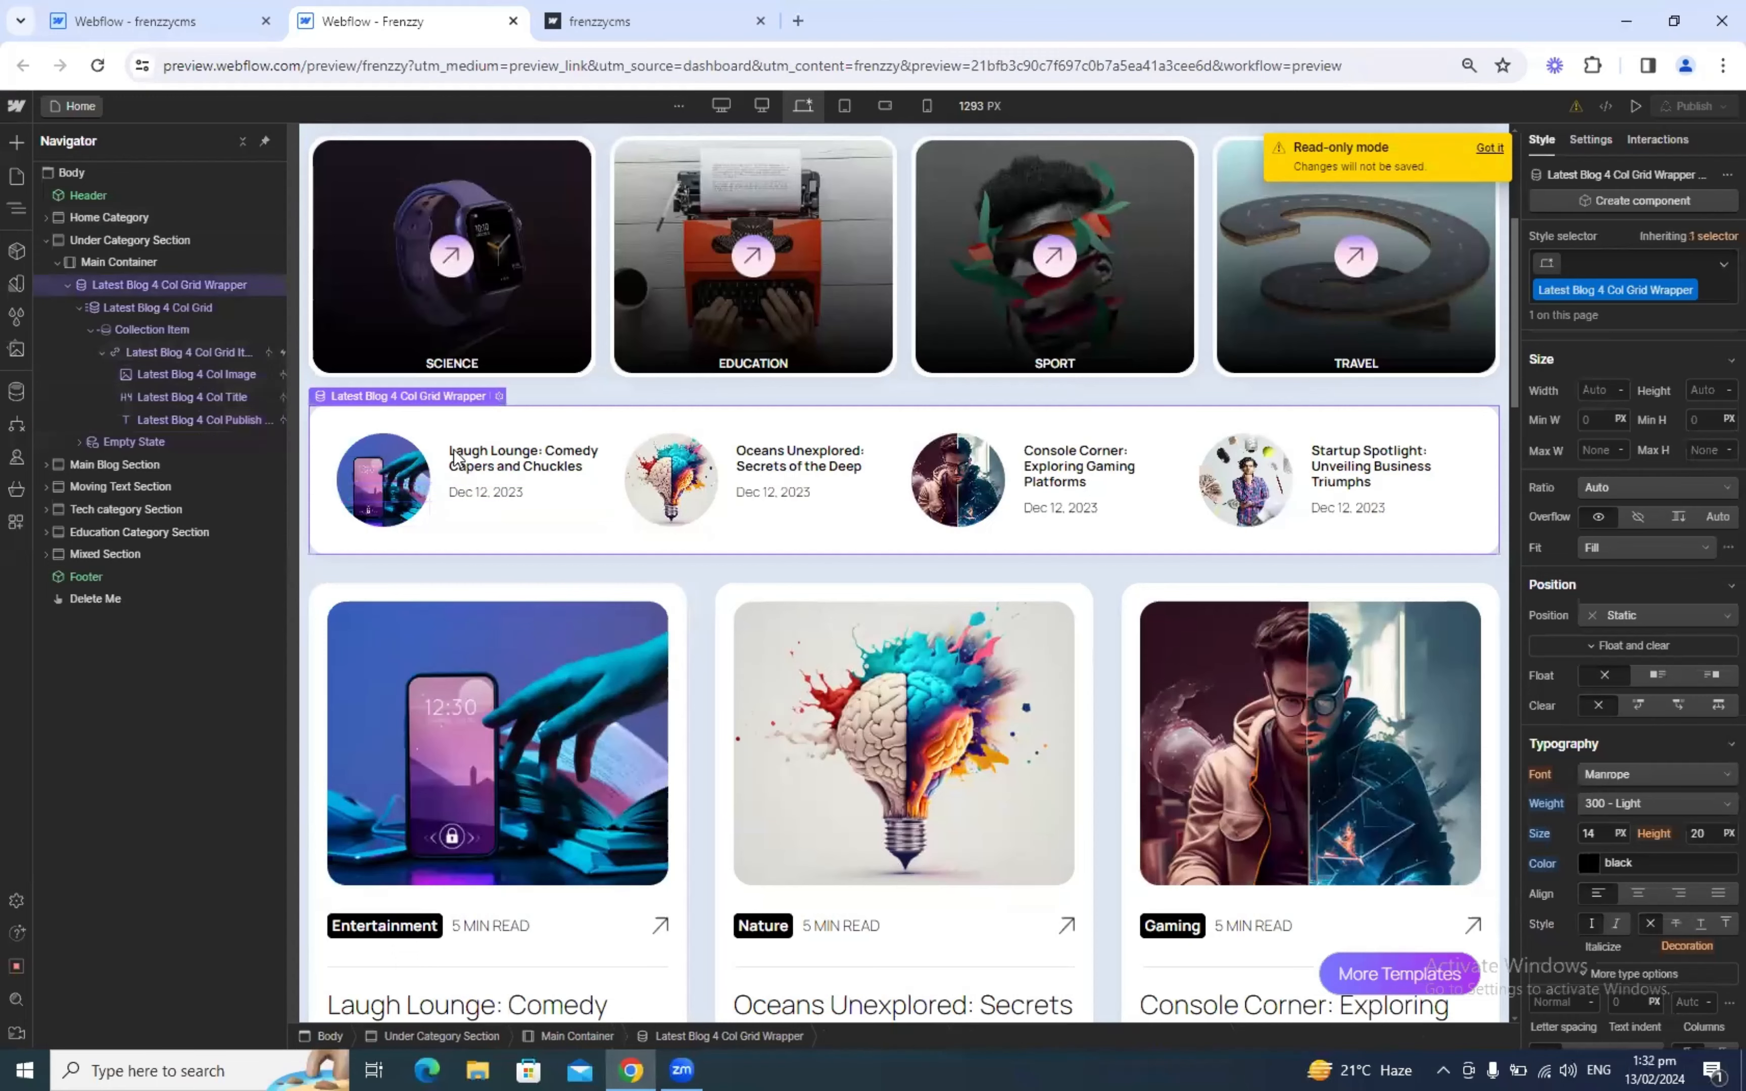
left_click(84, 10)
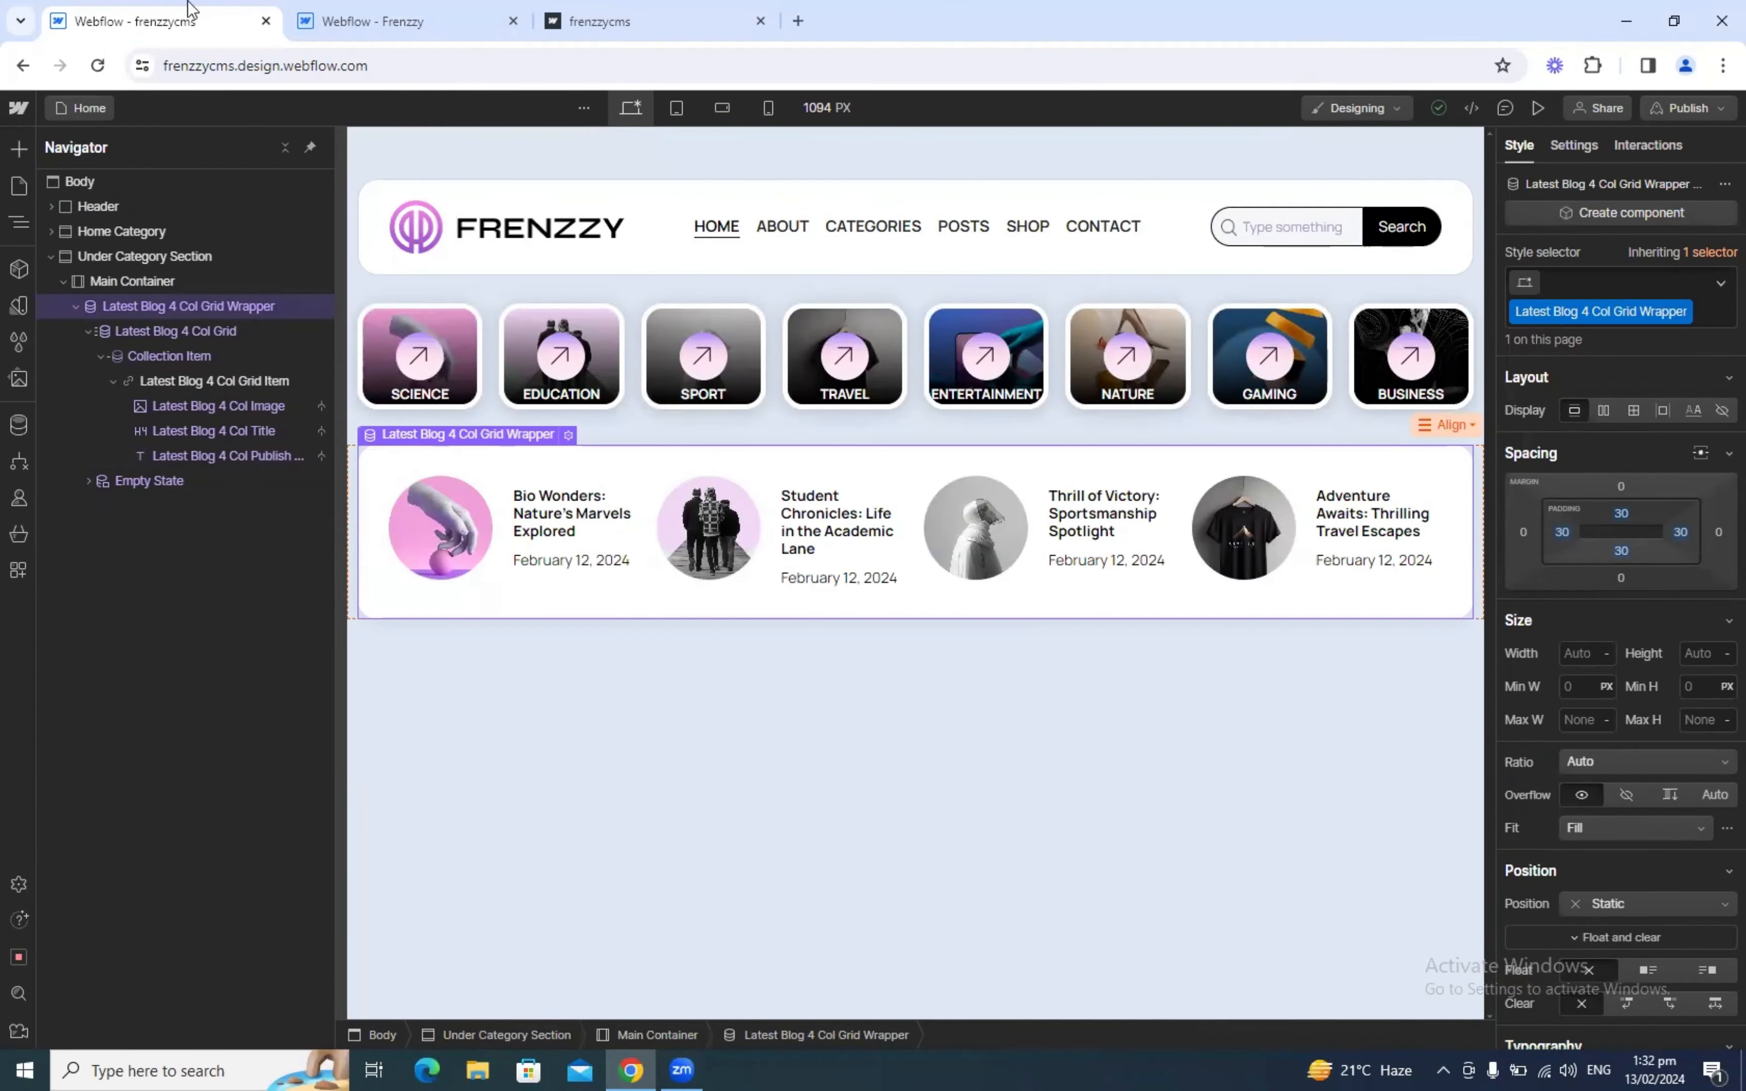
Step: Compare the Latest Blog 4 Col Grid Wrapper's collection list settings and post order between the Frenzzy reference and frenzzycms
left_click(381, 17)
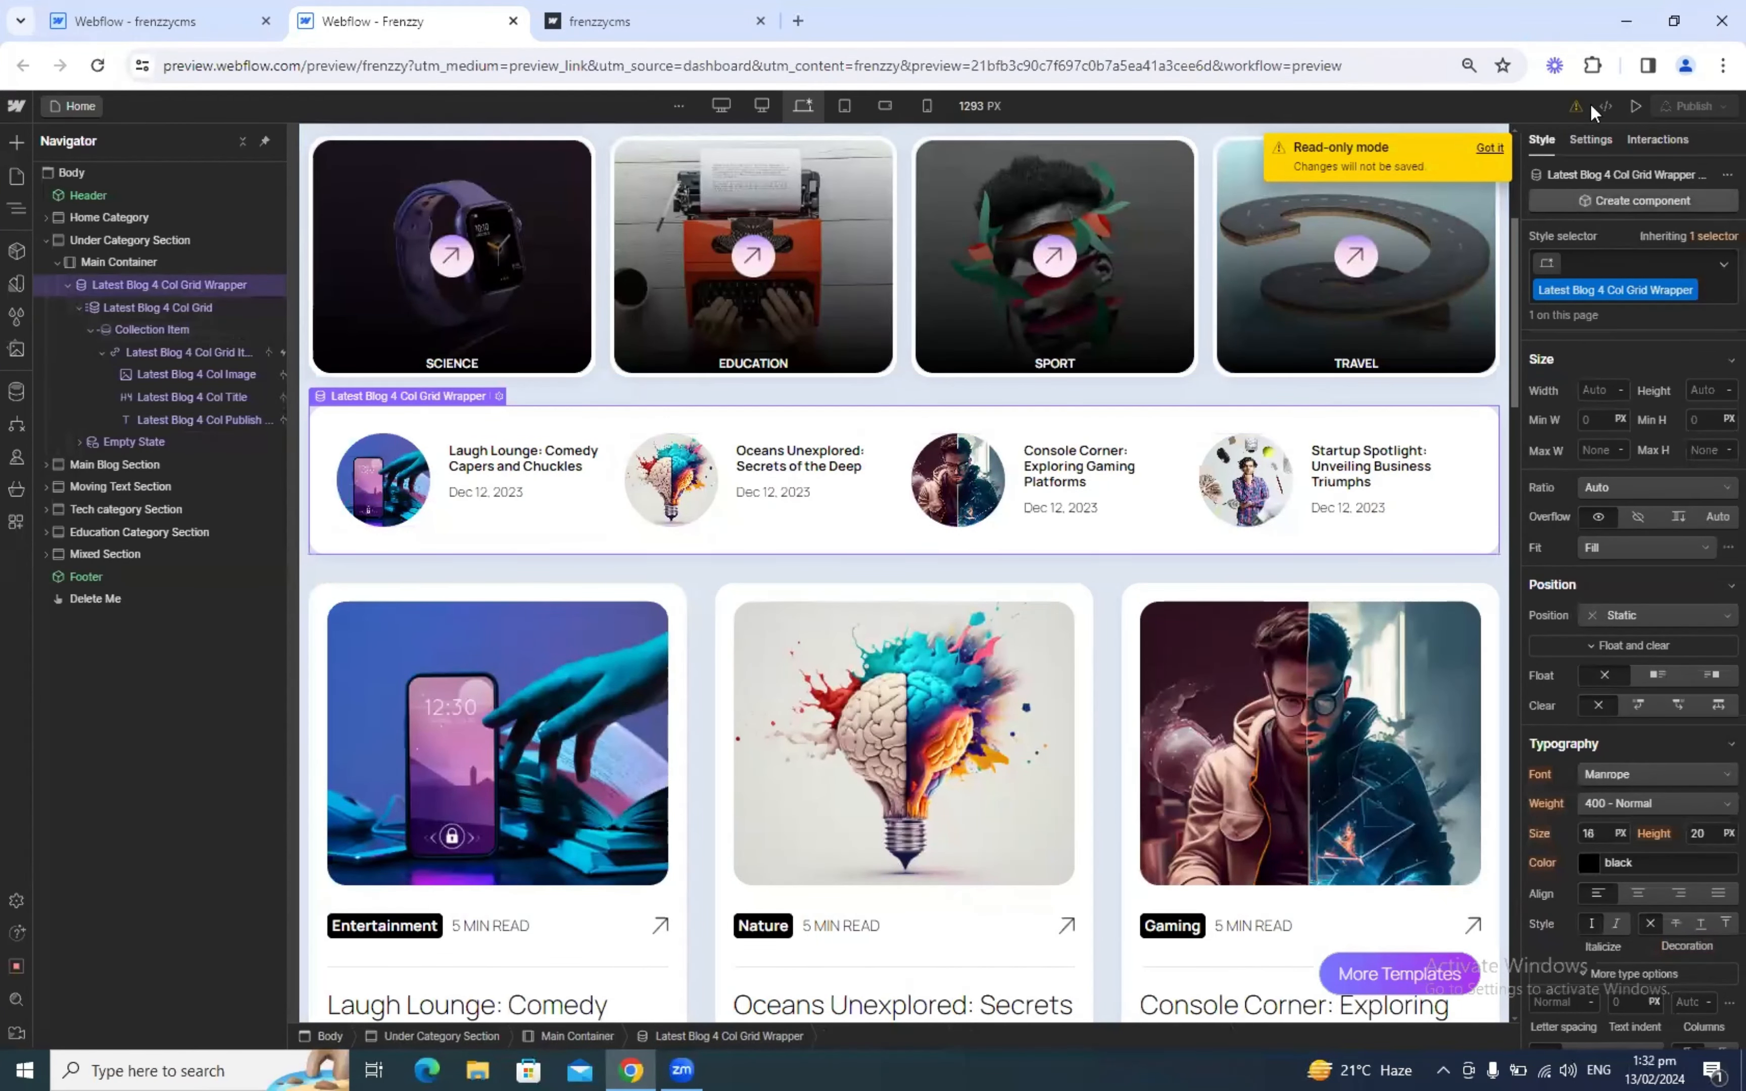
left_click(1591, 141)
scroll(1631, 448, "down", 1)
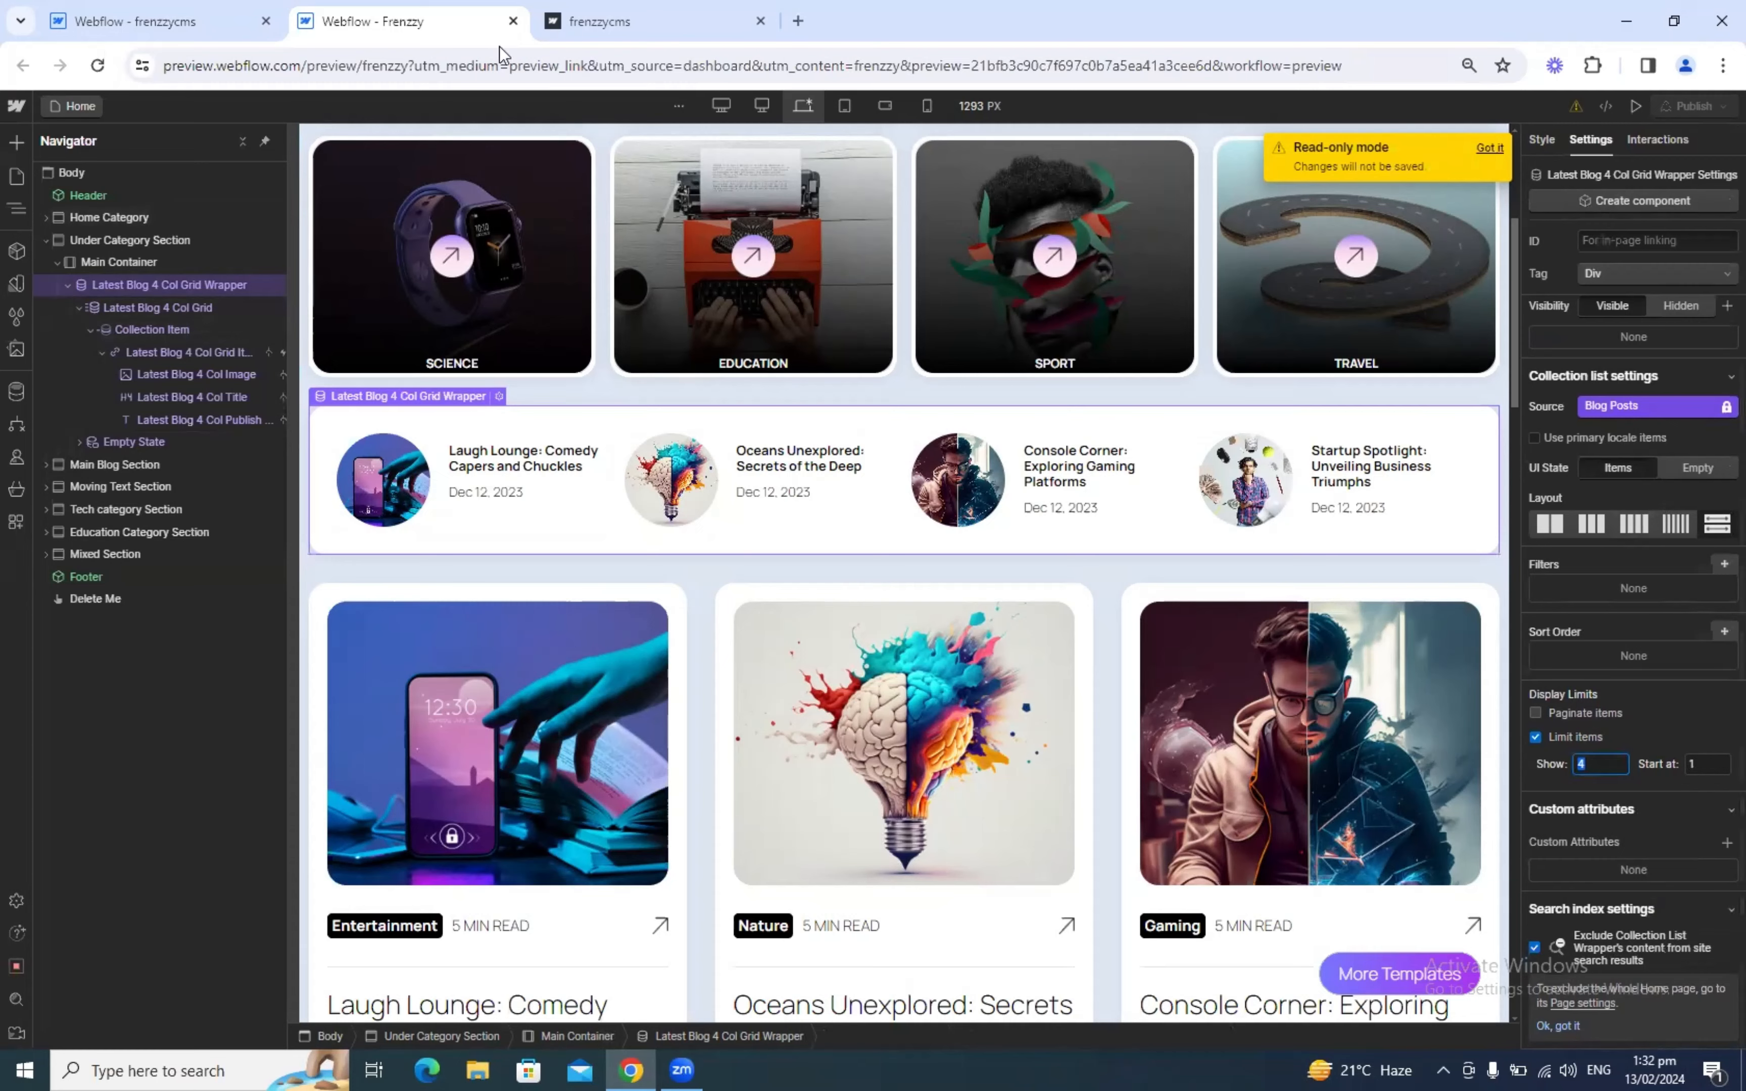
left_click(189, 16)
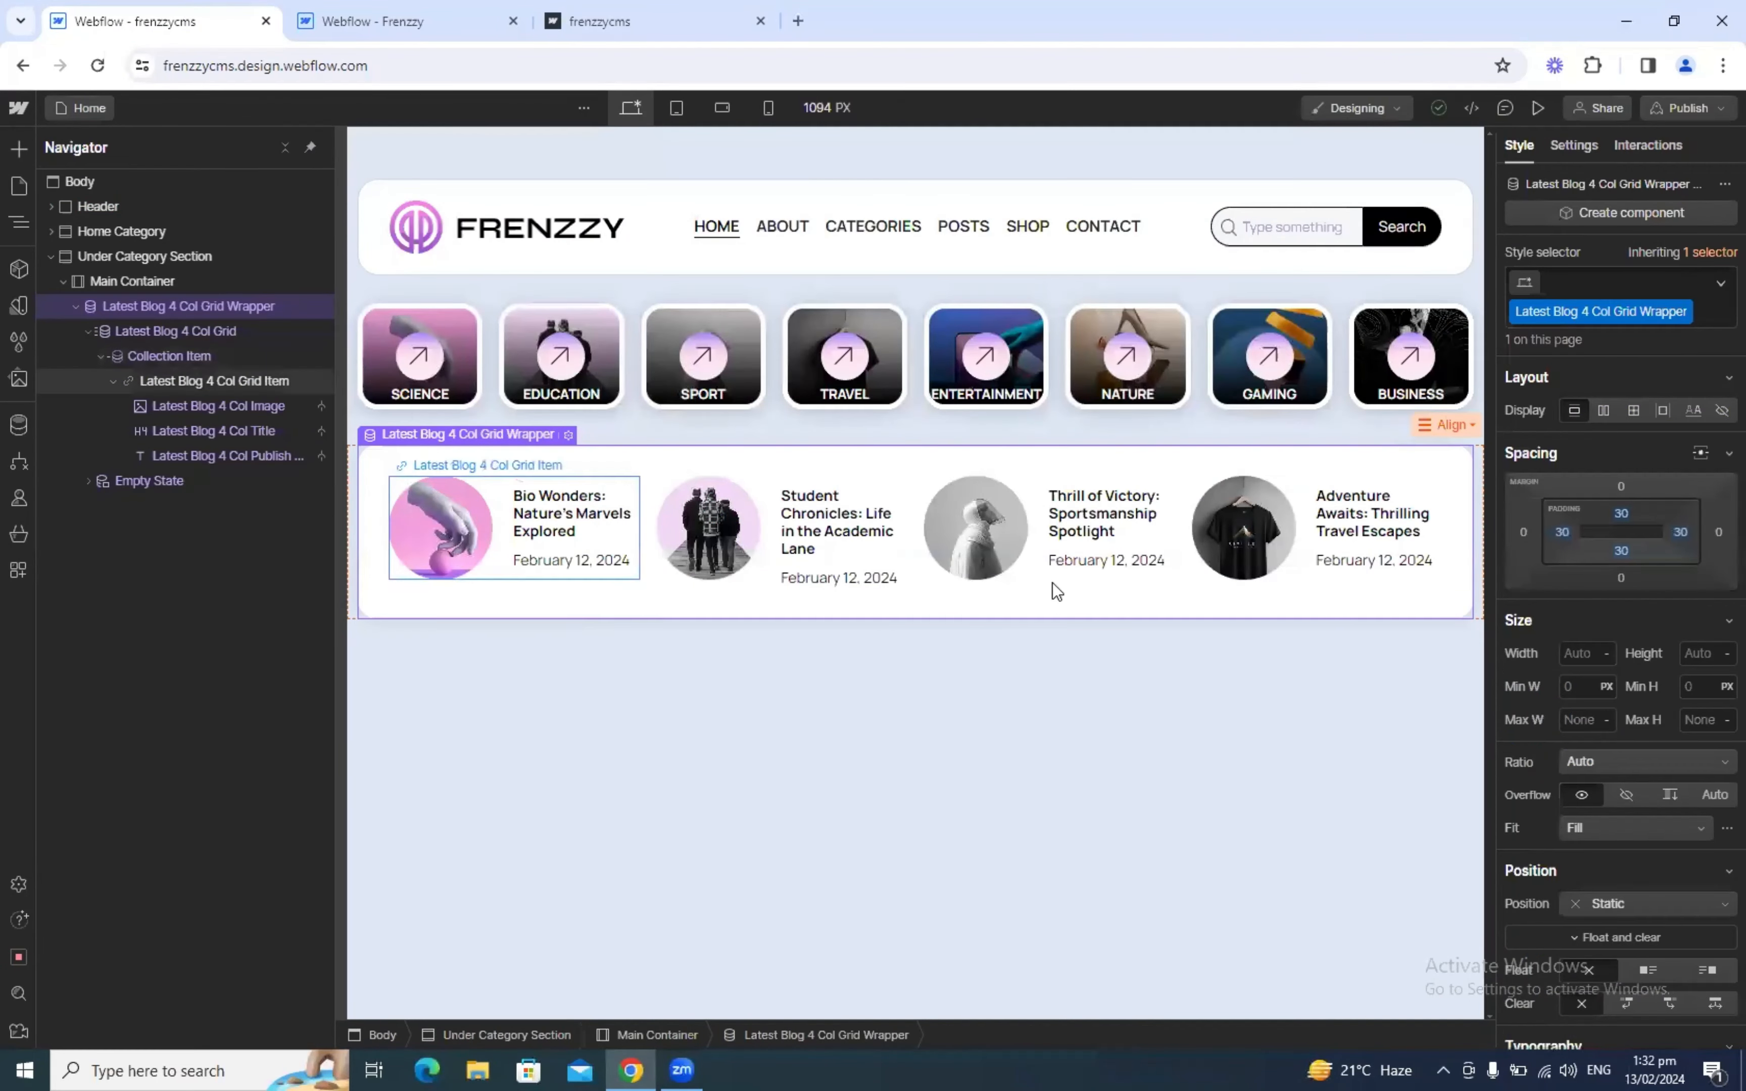
left_click(389, 21)
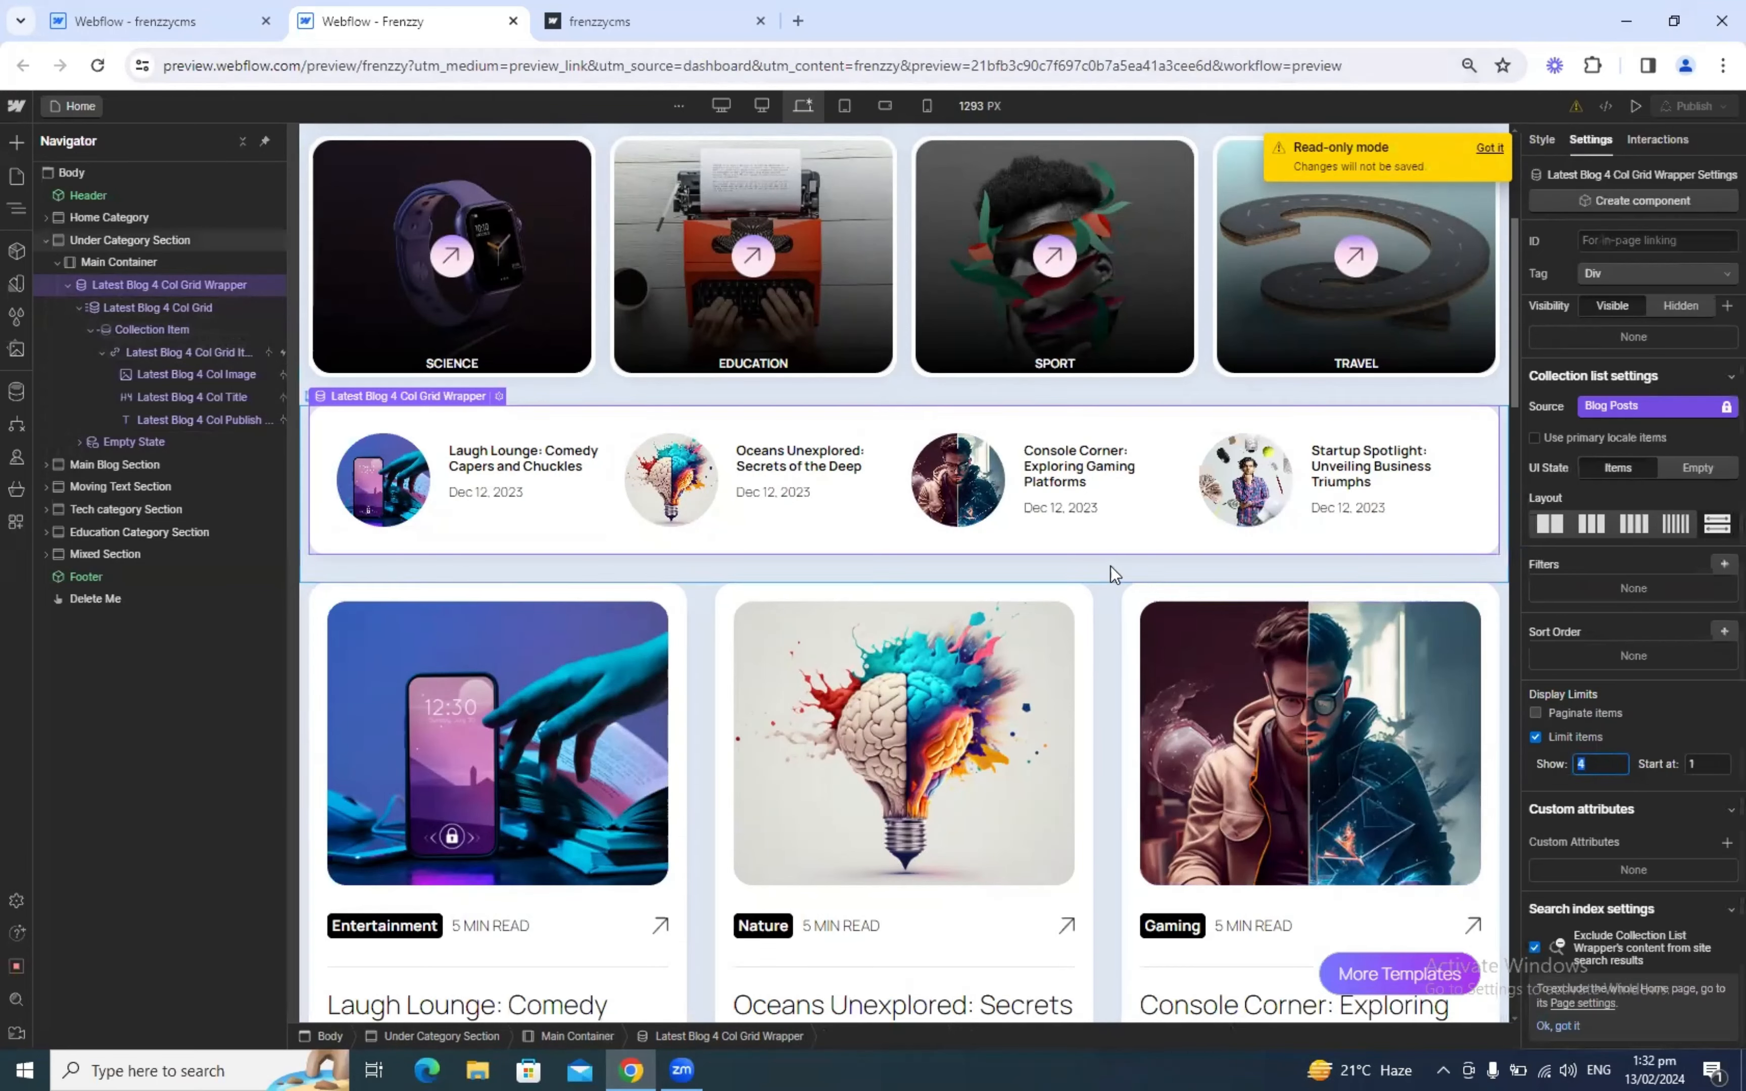
scroll(1111, 567, "up", 3)
scroll(1111, 572, "up", 3)
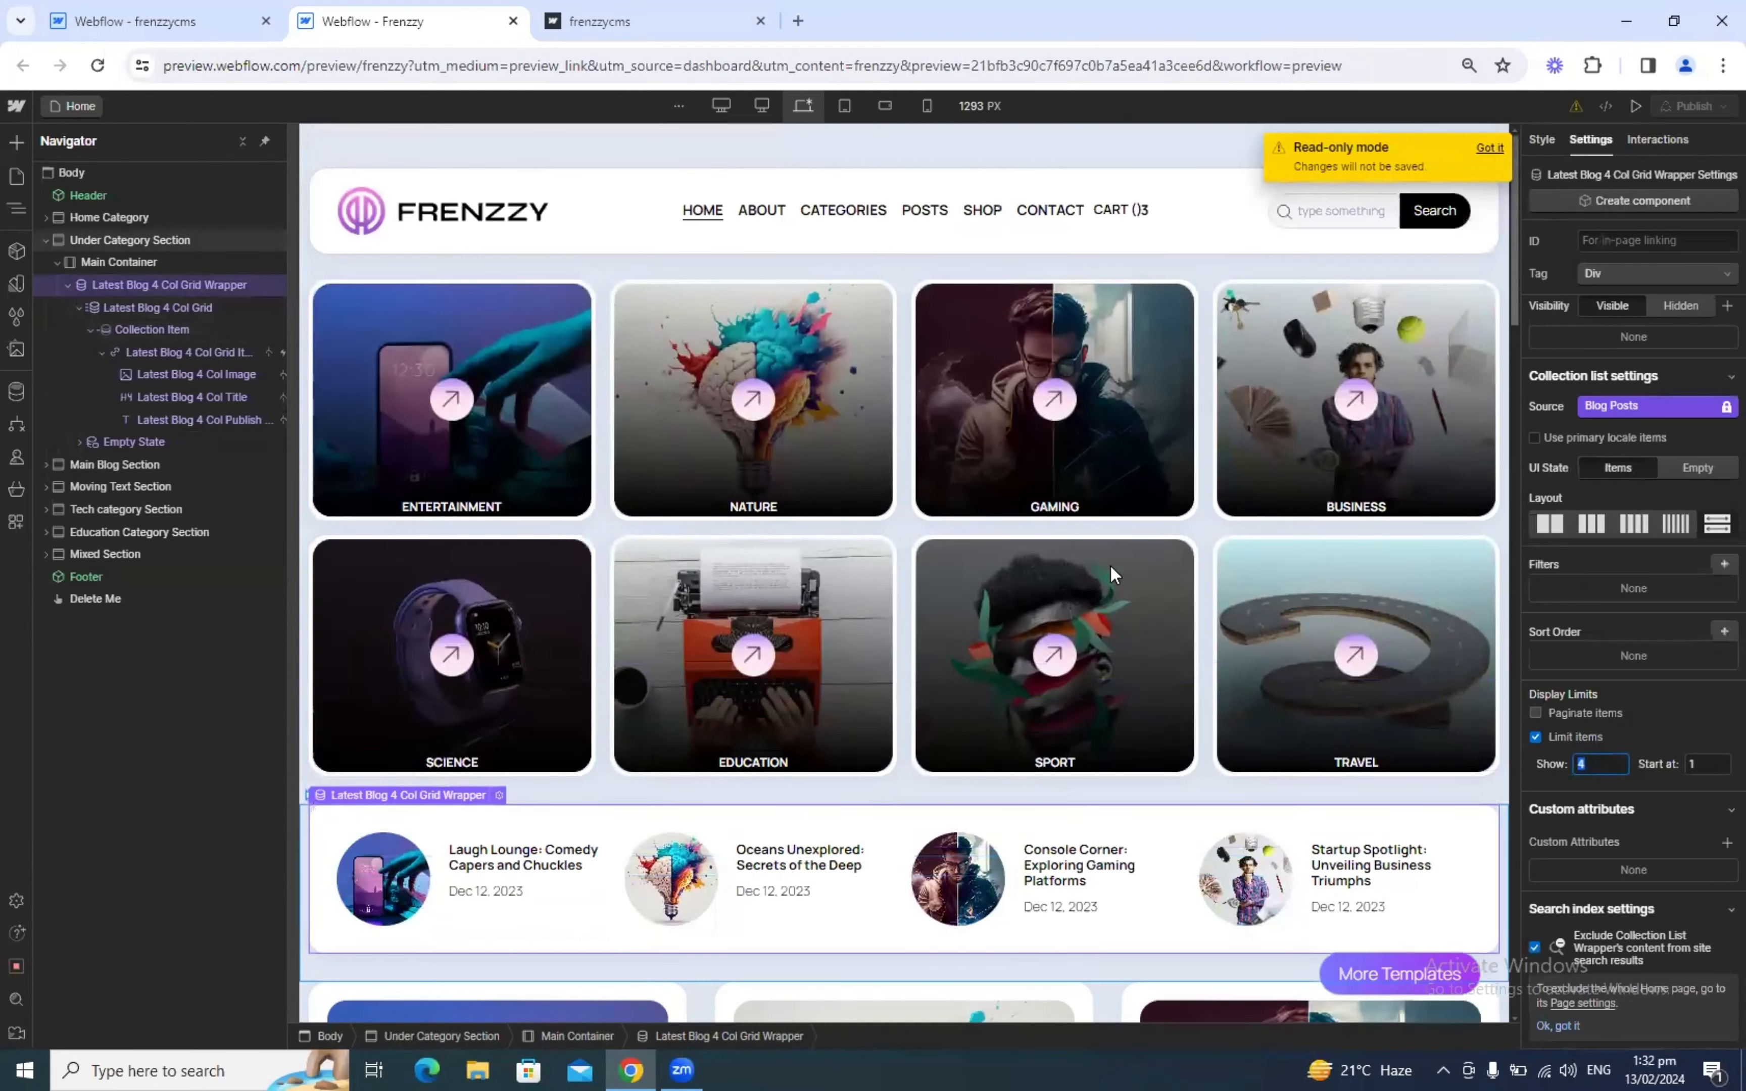
scroll(1111, 565, "down", 4)
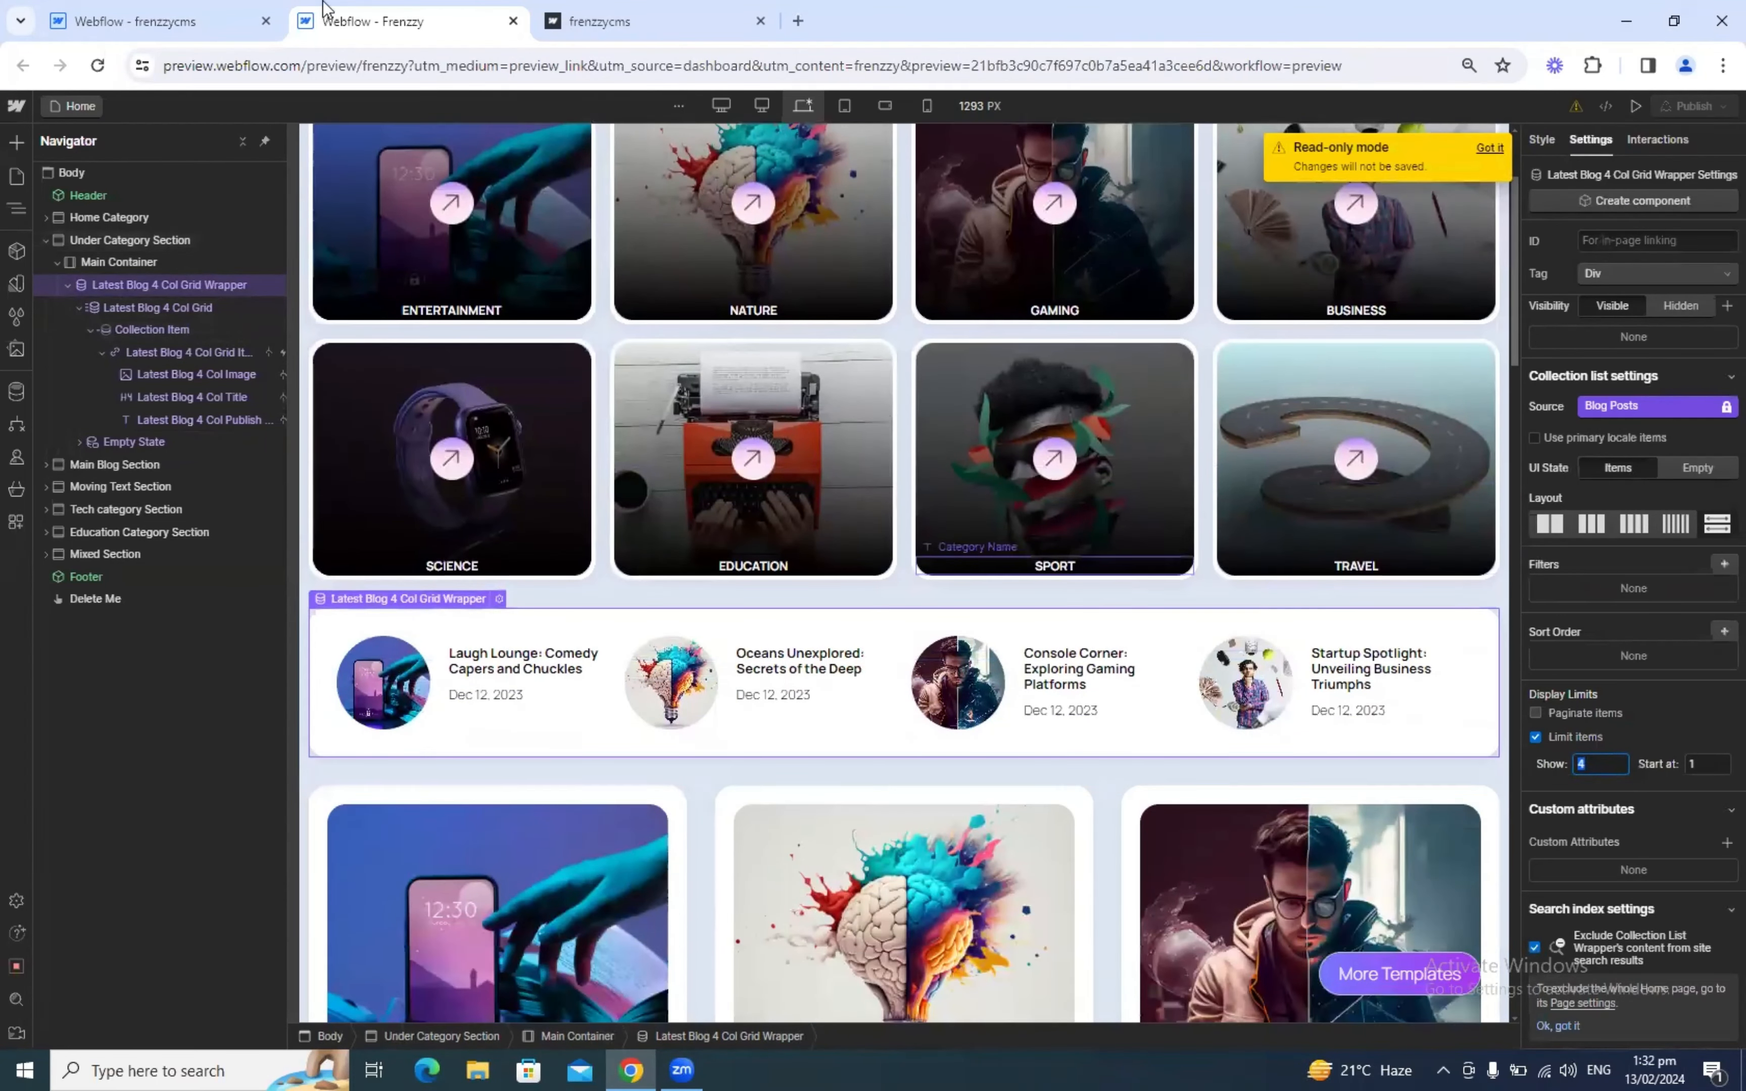
left_click(137, 21)
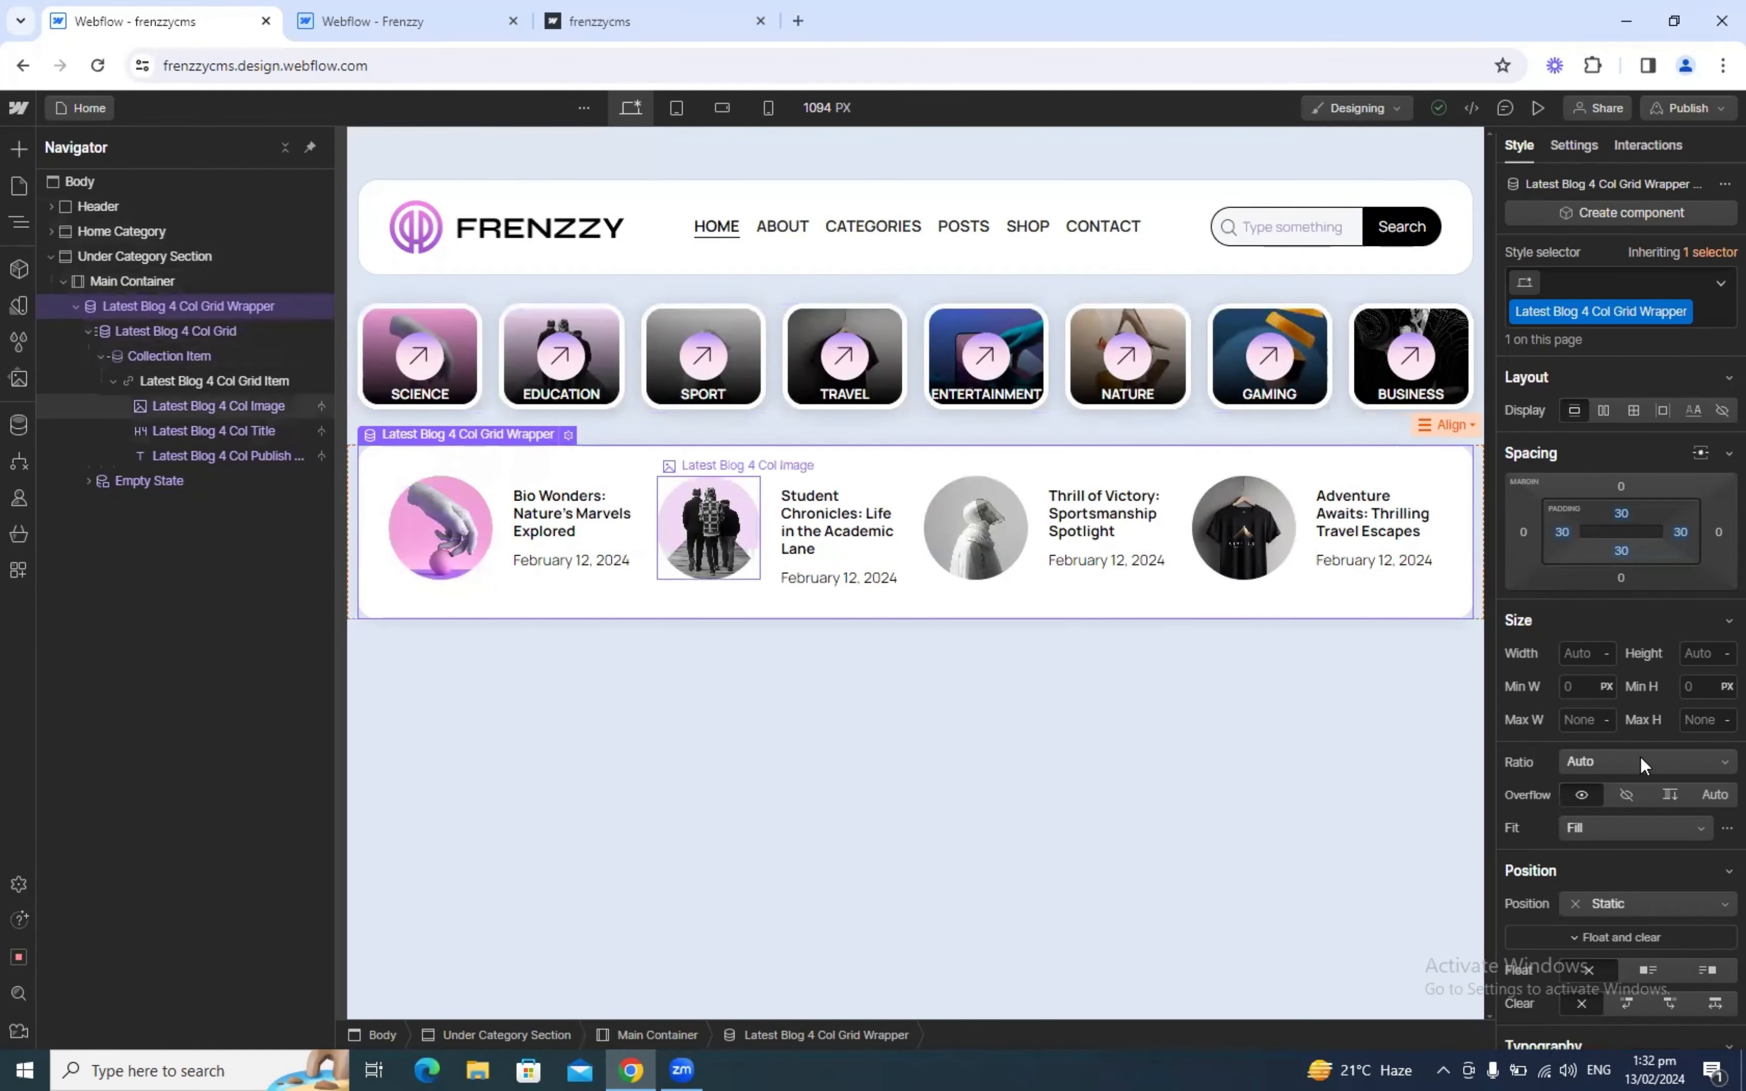
left_click(1556, 148)
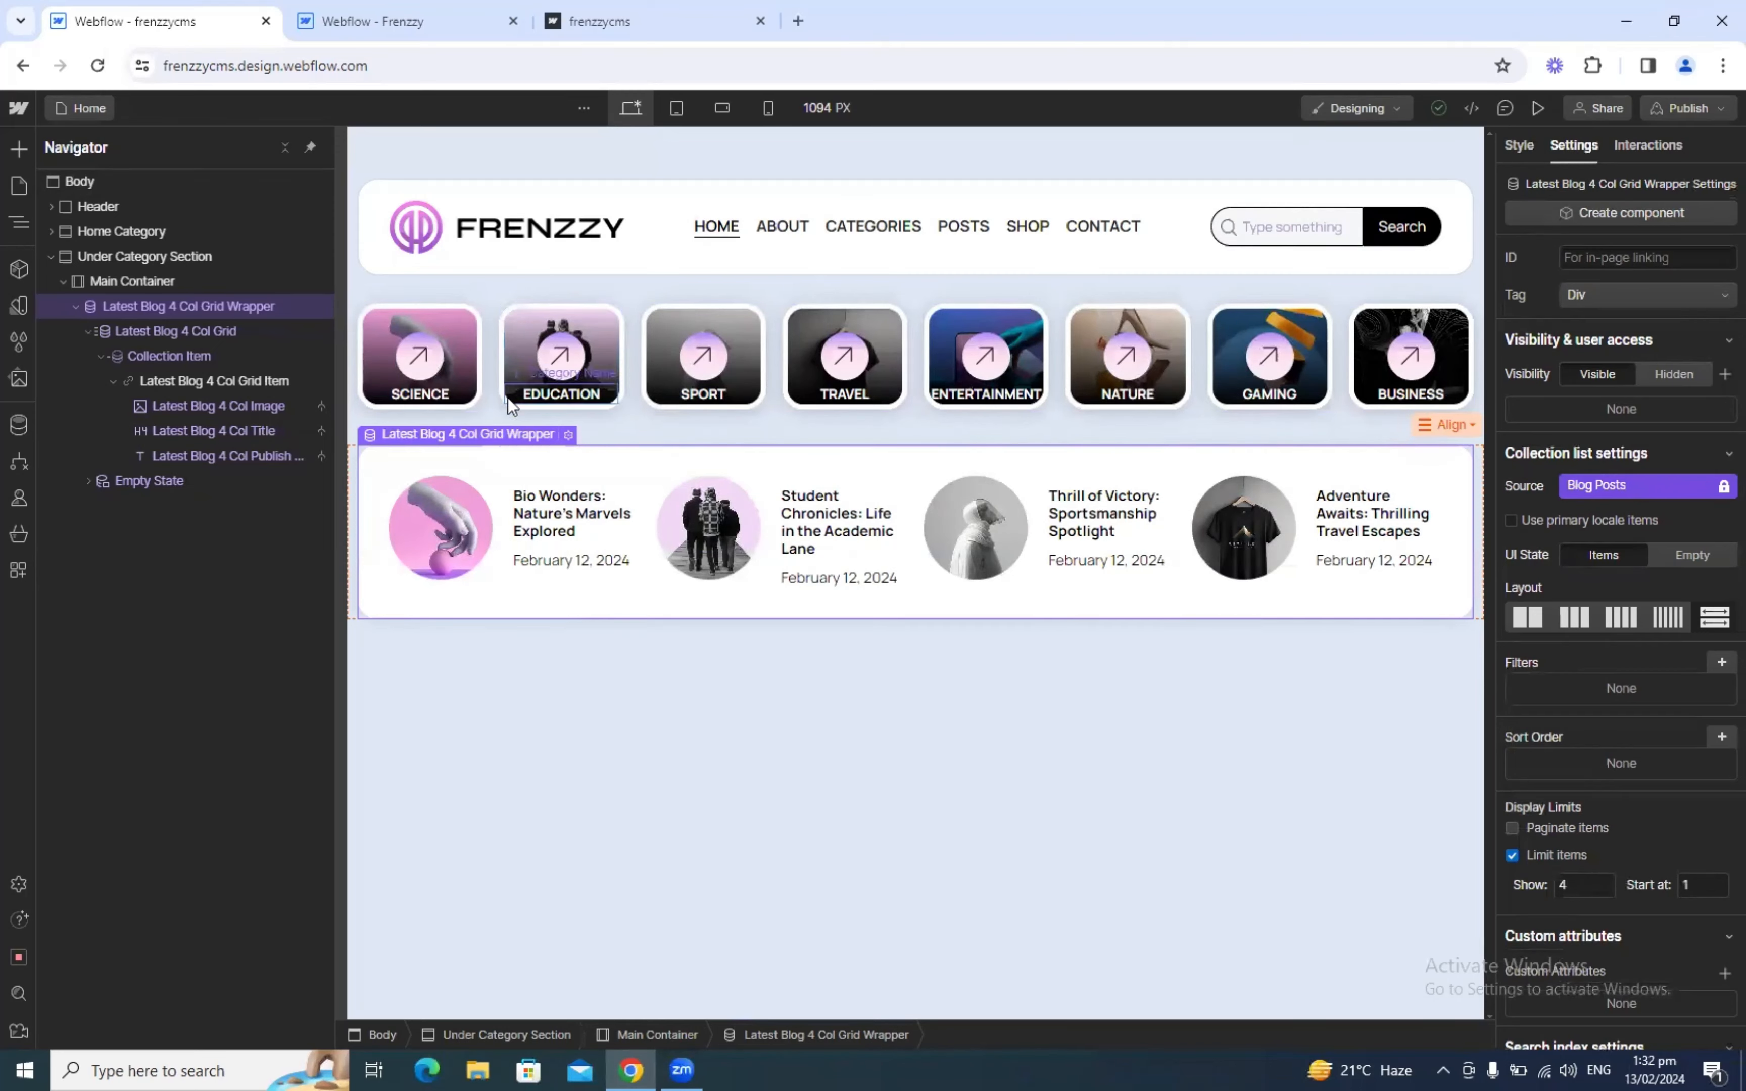
Step: Examine the Frenzzy reference's Blog Posts collection down to its last entry and compare with the published frenzzycms home page
left_click(599, 21)
left_click(440, 13)
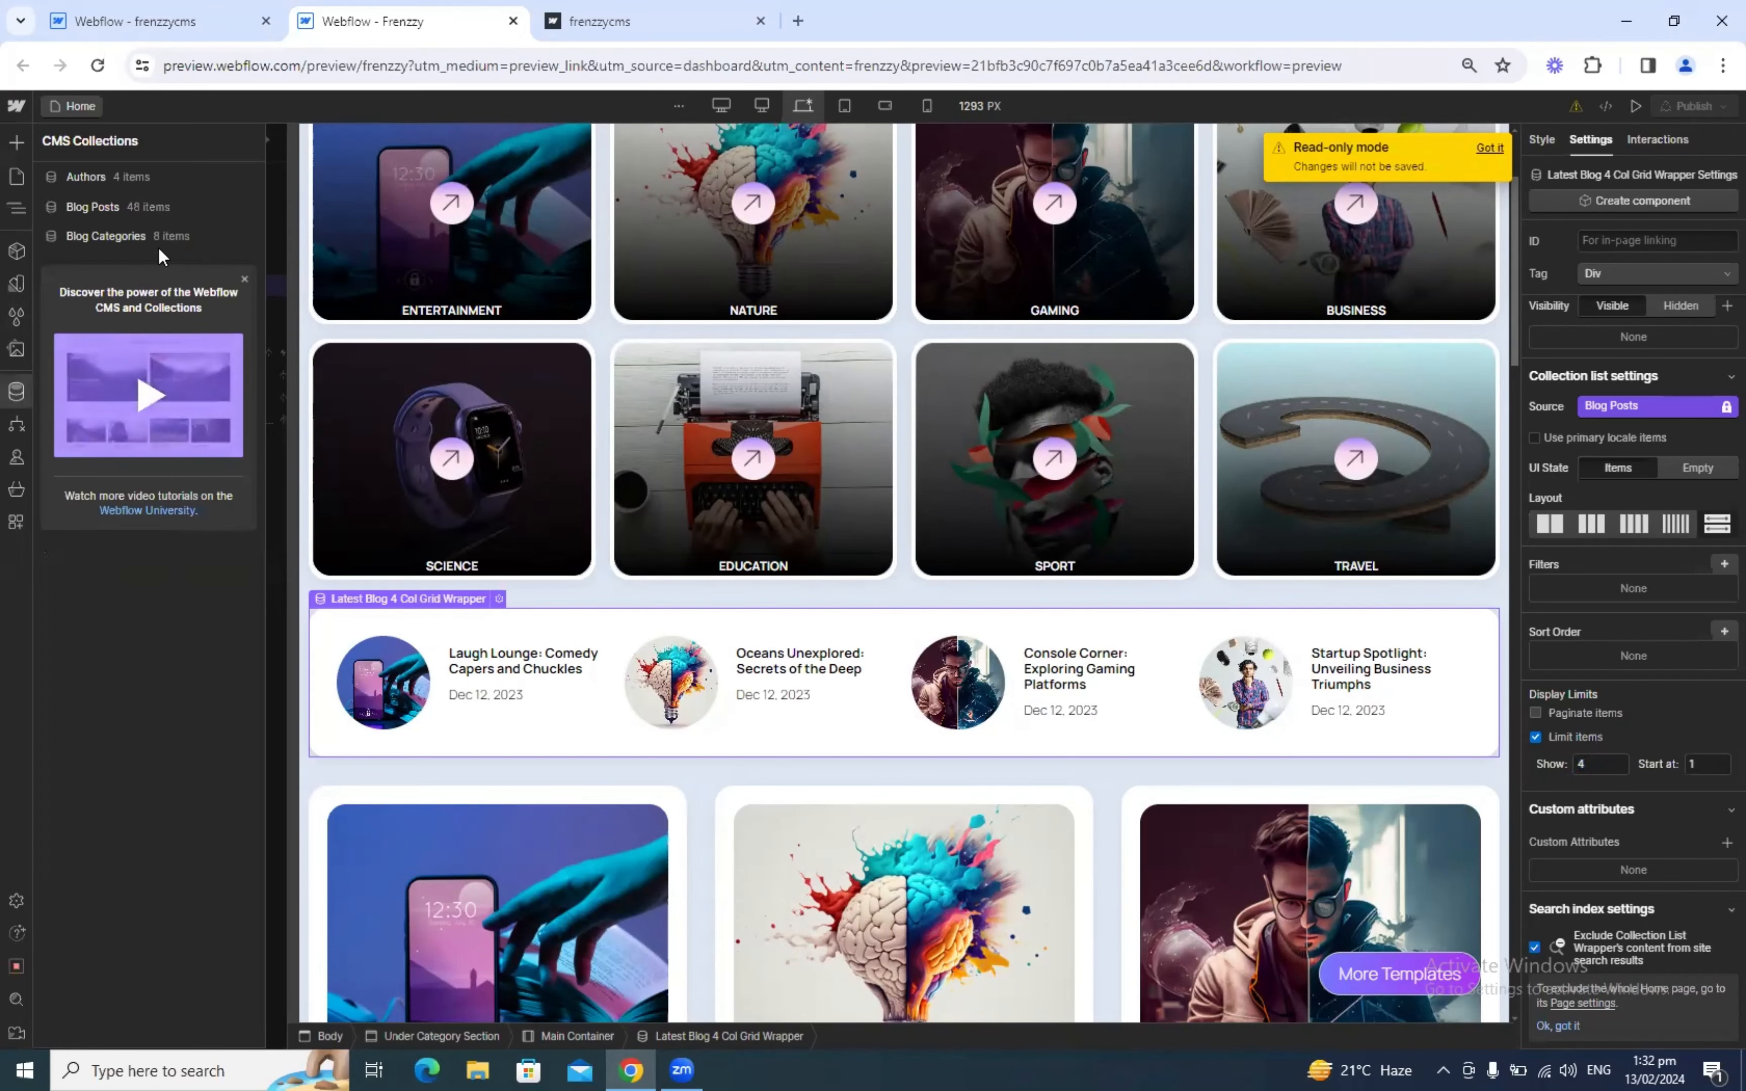
left_click(170, 208)
scroll(476, 828, "down", 8)
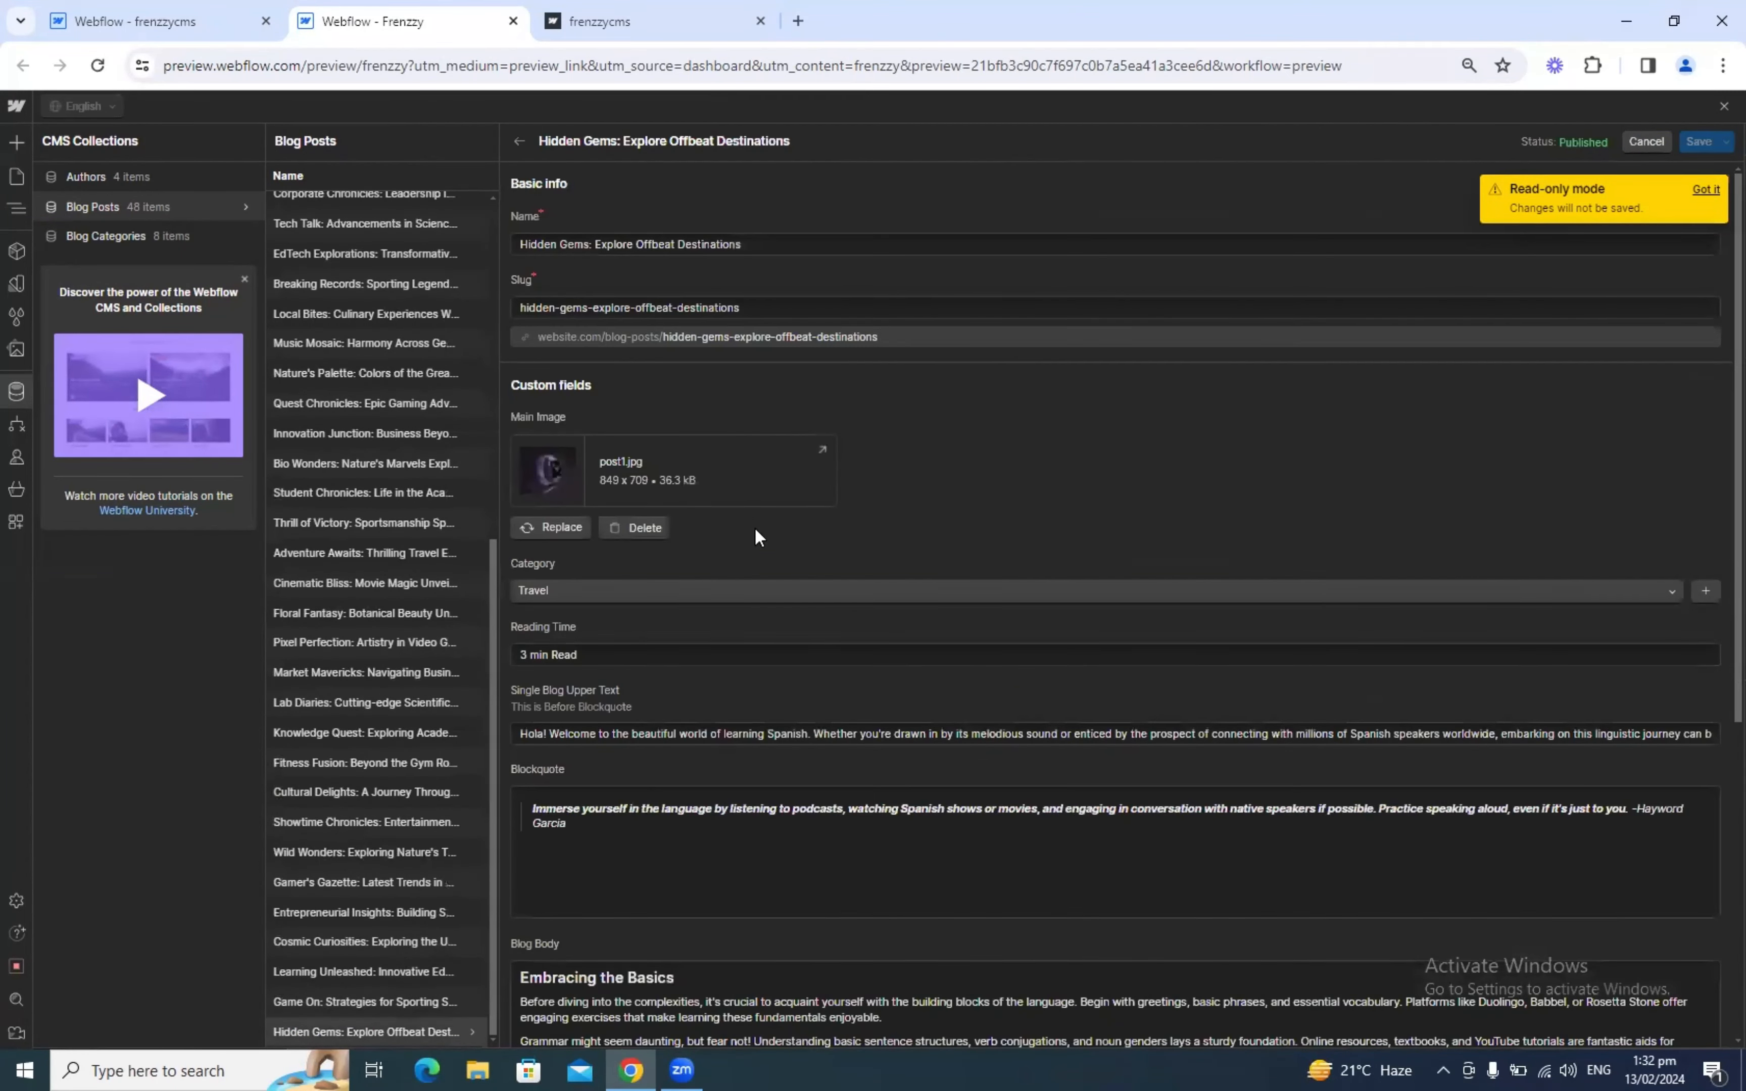
scroll(756, 536, "down", 6)
scroll(756, 536, "up", 6)
left_click(750, 11)
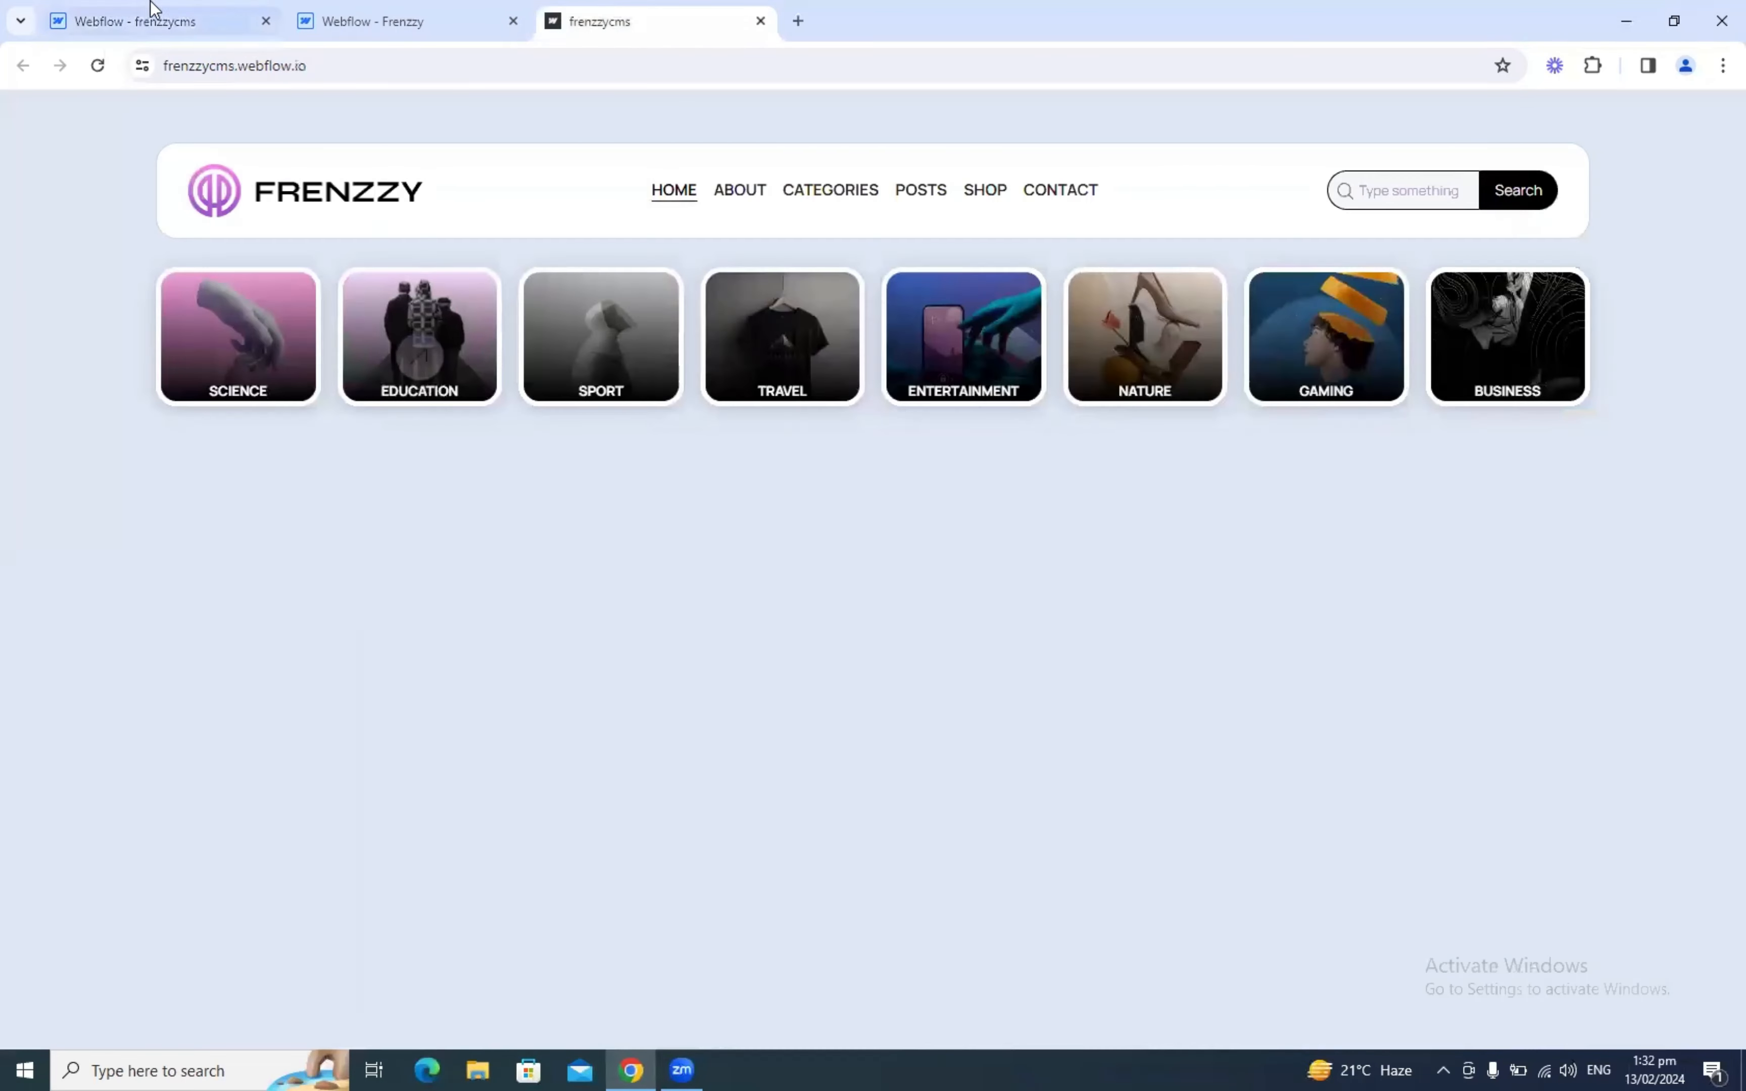
left_click(123, 9)
left_click(729, 11)
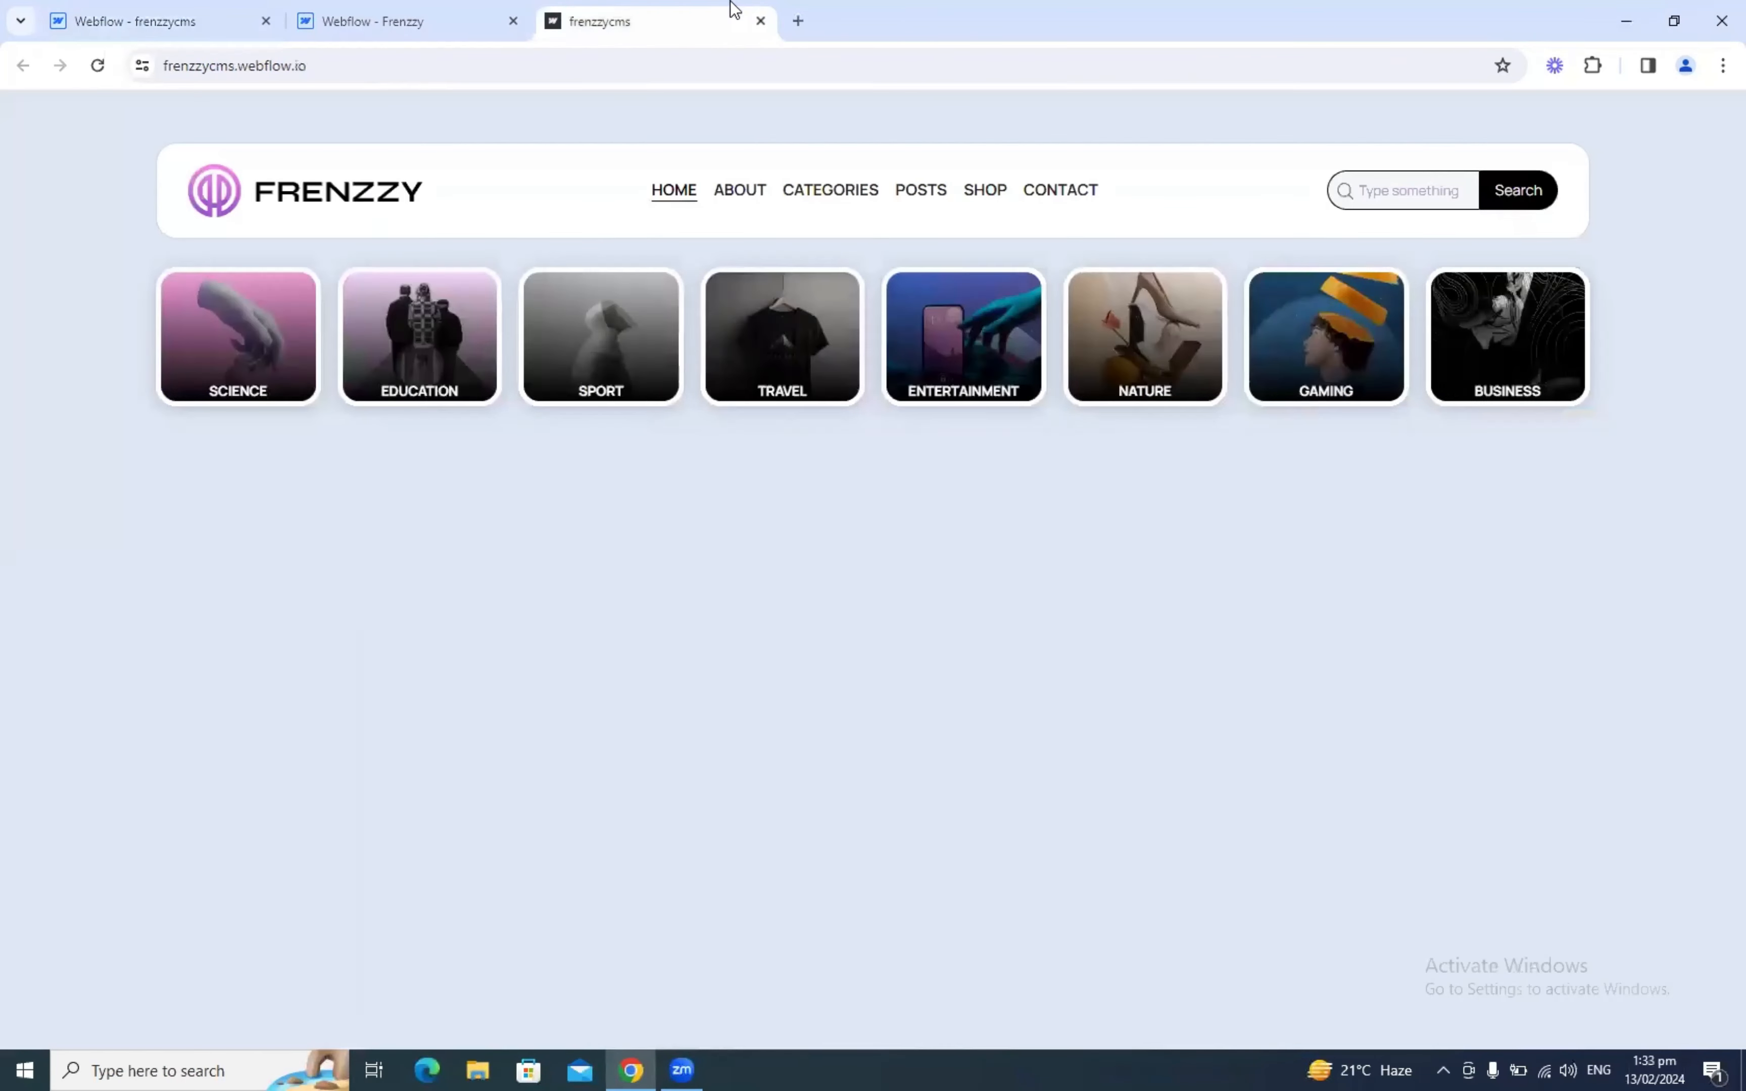
left_click(497, 17)
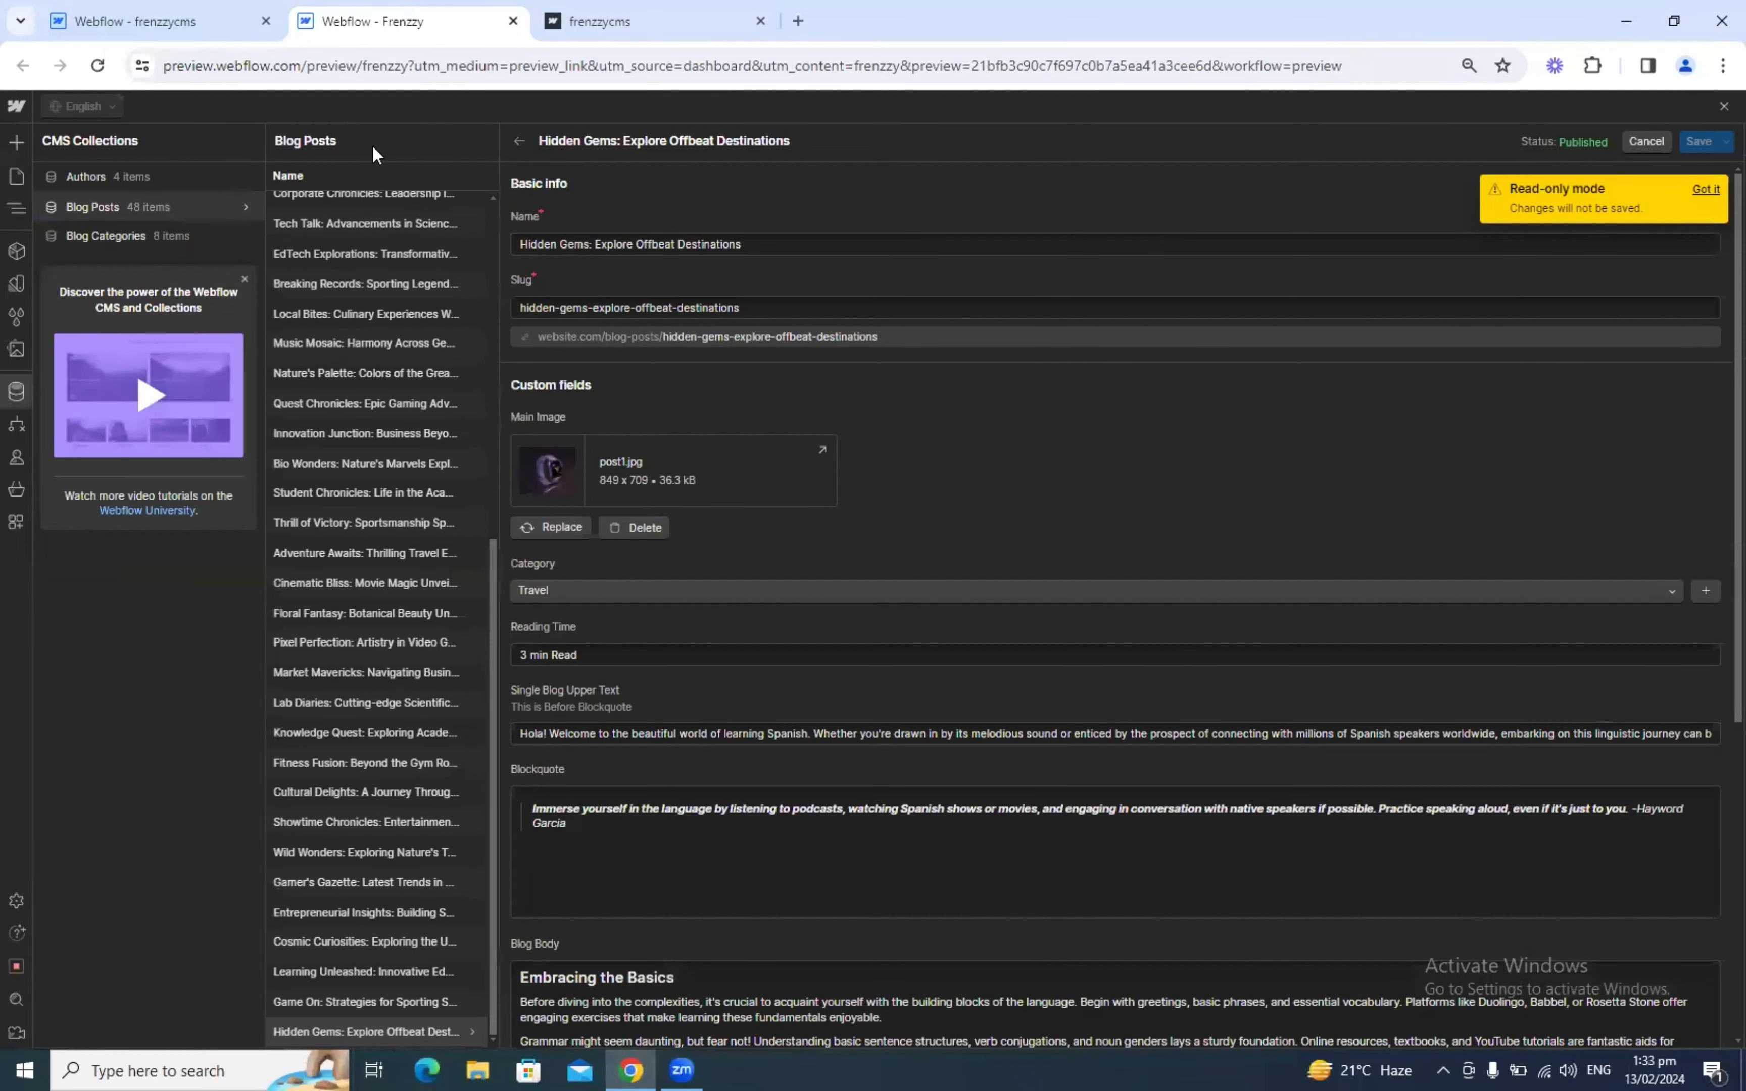
Step: Return to the Frenzzy reference's Home page and examine the settings of the Latest Blog 4 Col Grid and its nested elements
left_click(14, 181)
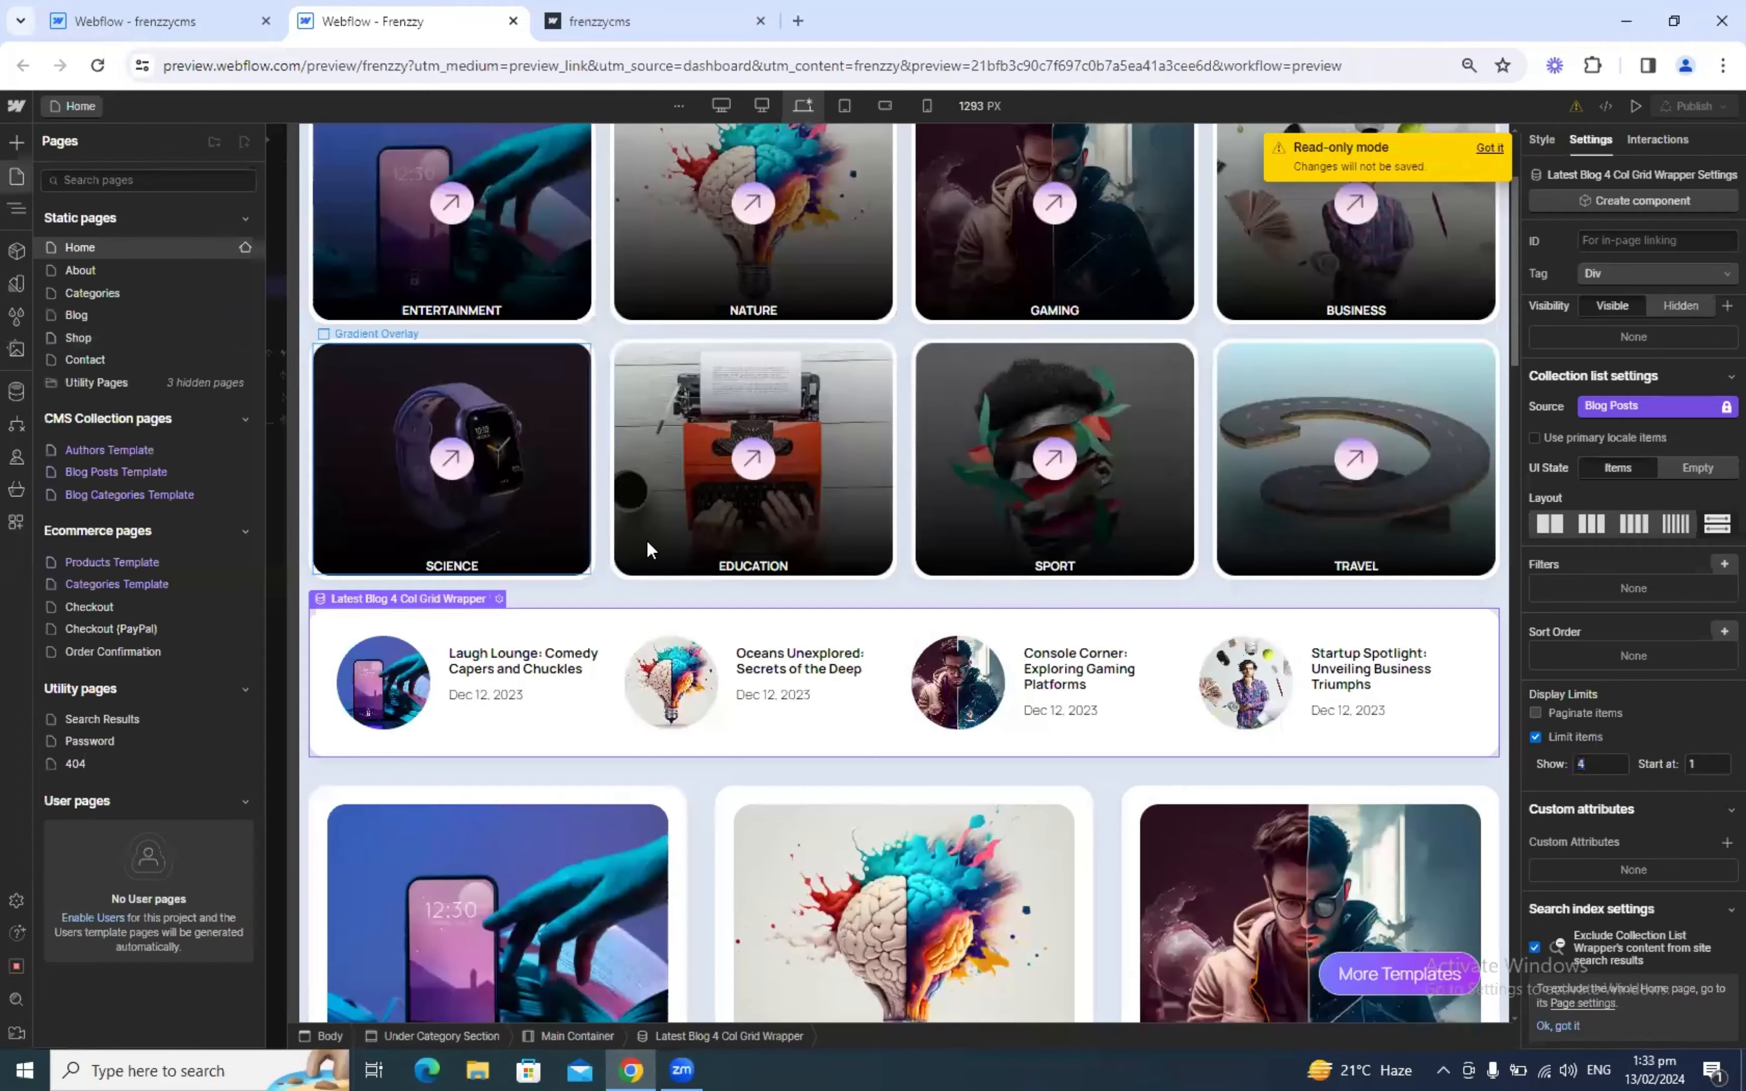
scroll(651, 559, "down", 5)
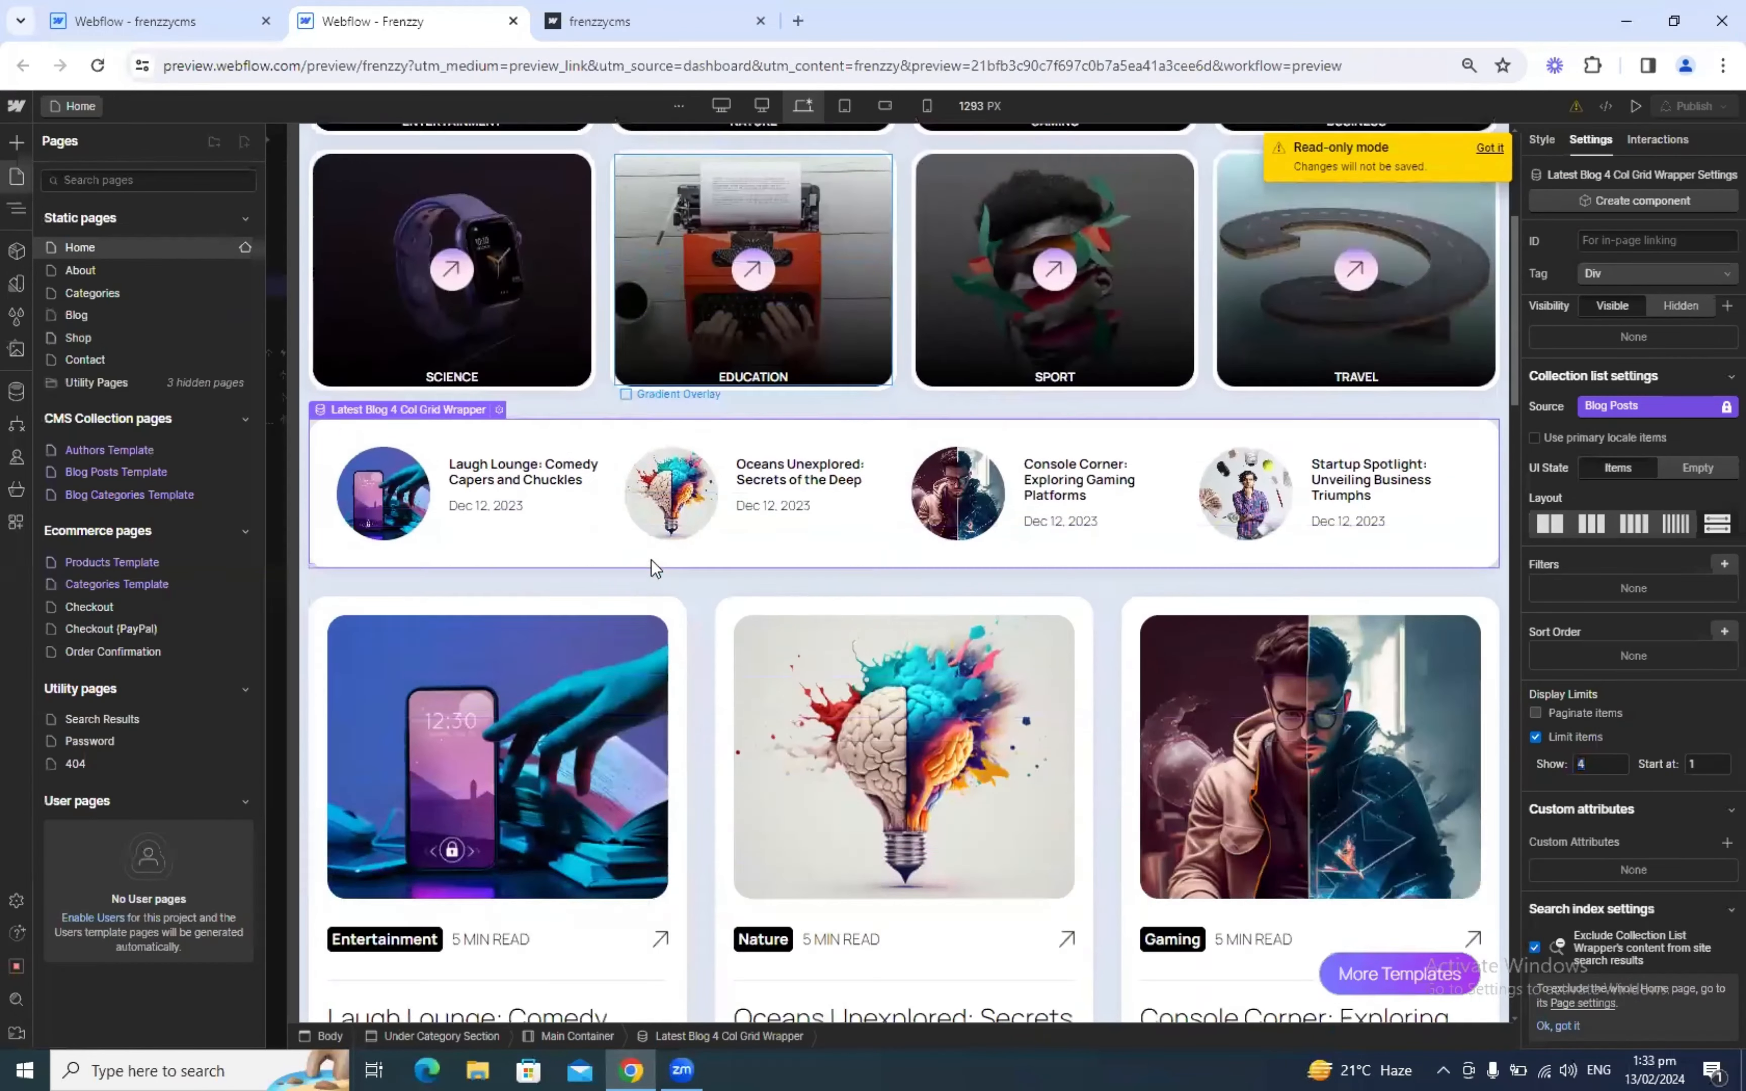
scroll(567, 613, "up", 3)
scroll(561, 618, "up", 3)
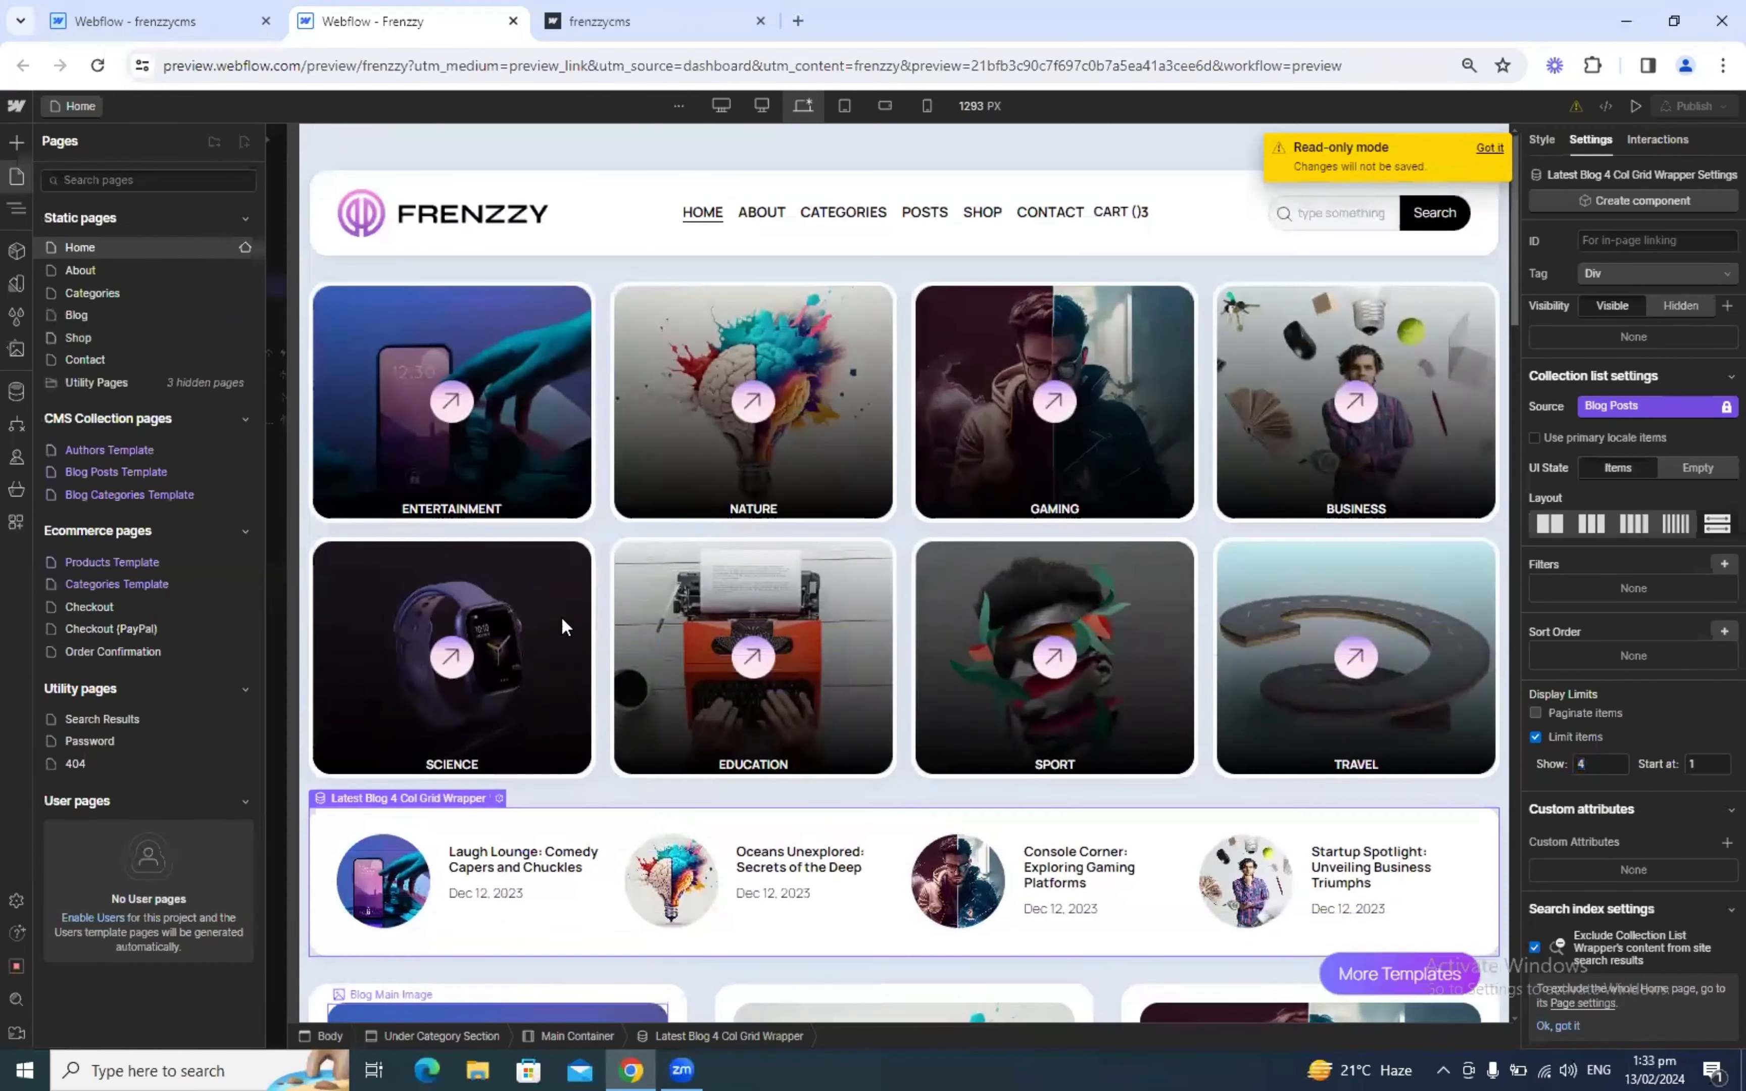
scroll(943, 721, "down", 5)
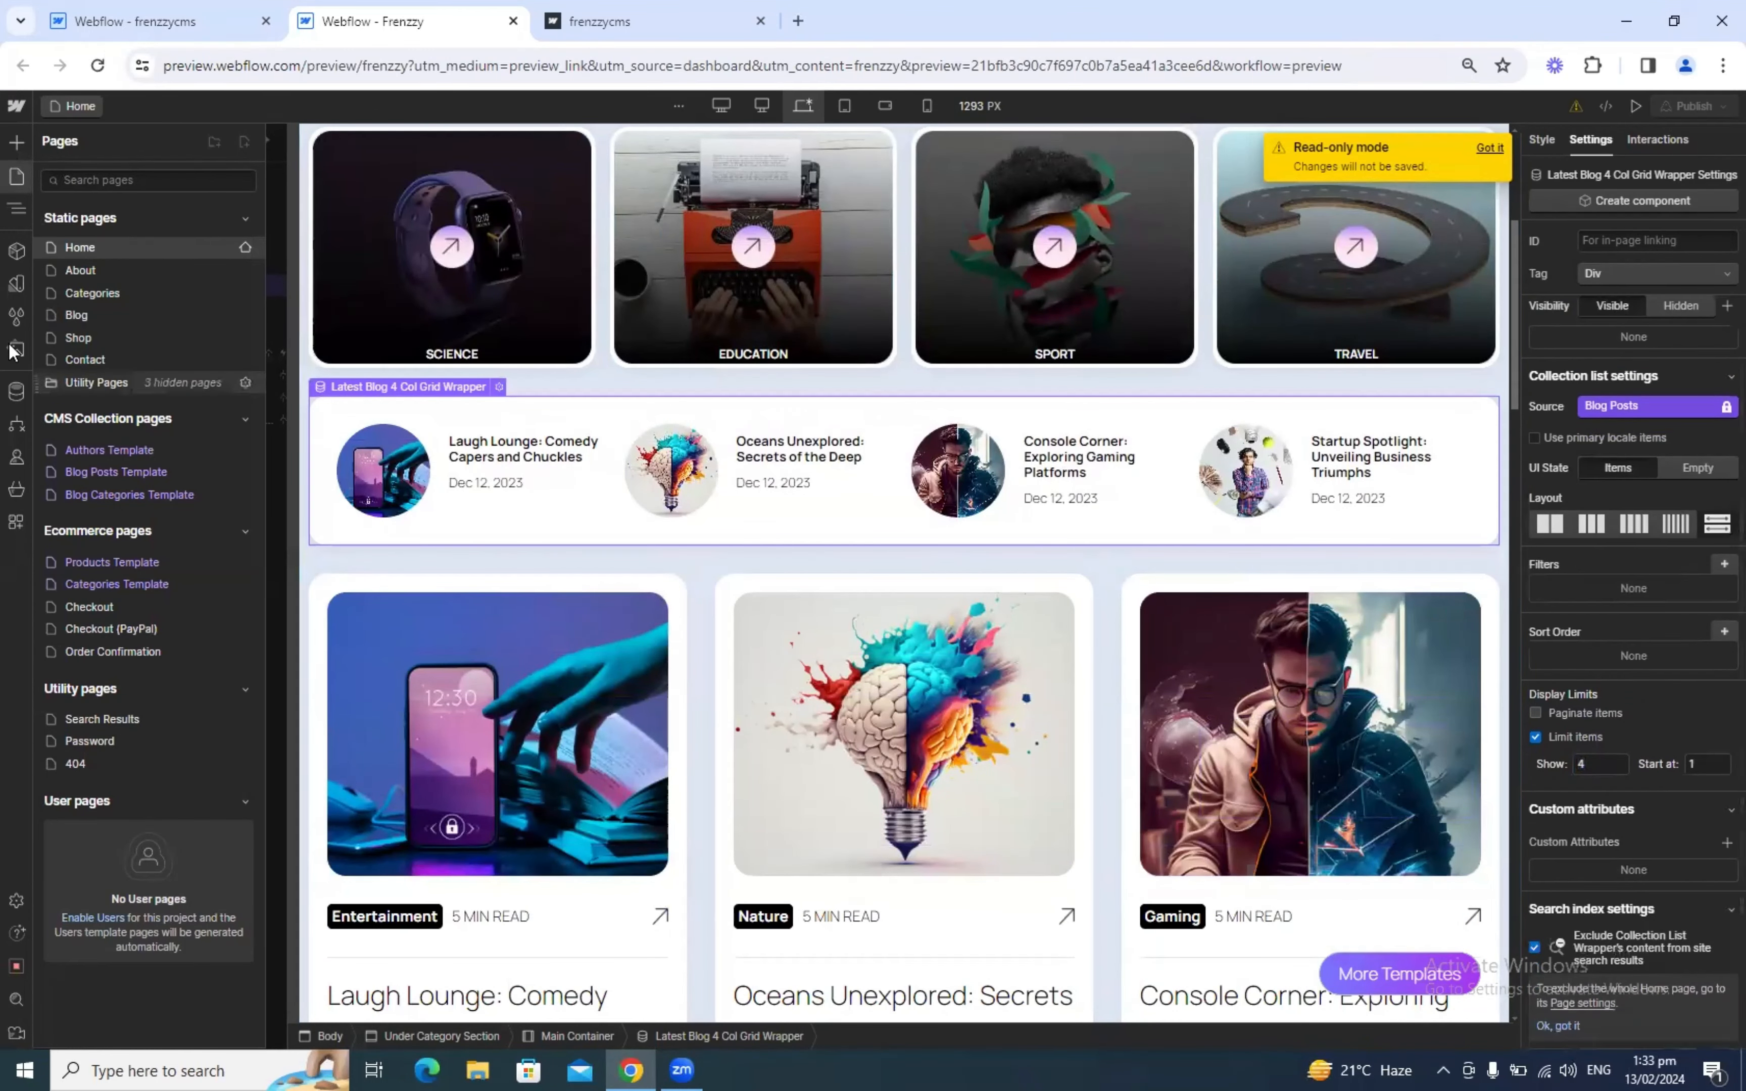
left_click(16, 211)
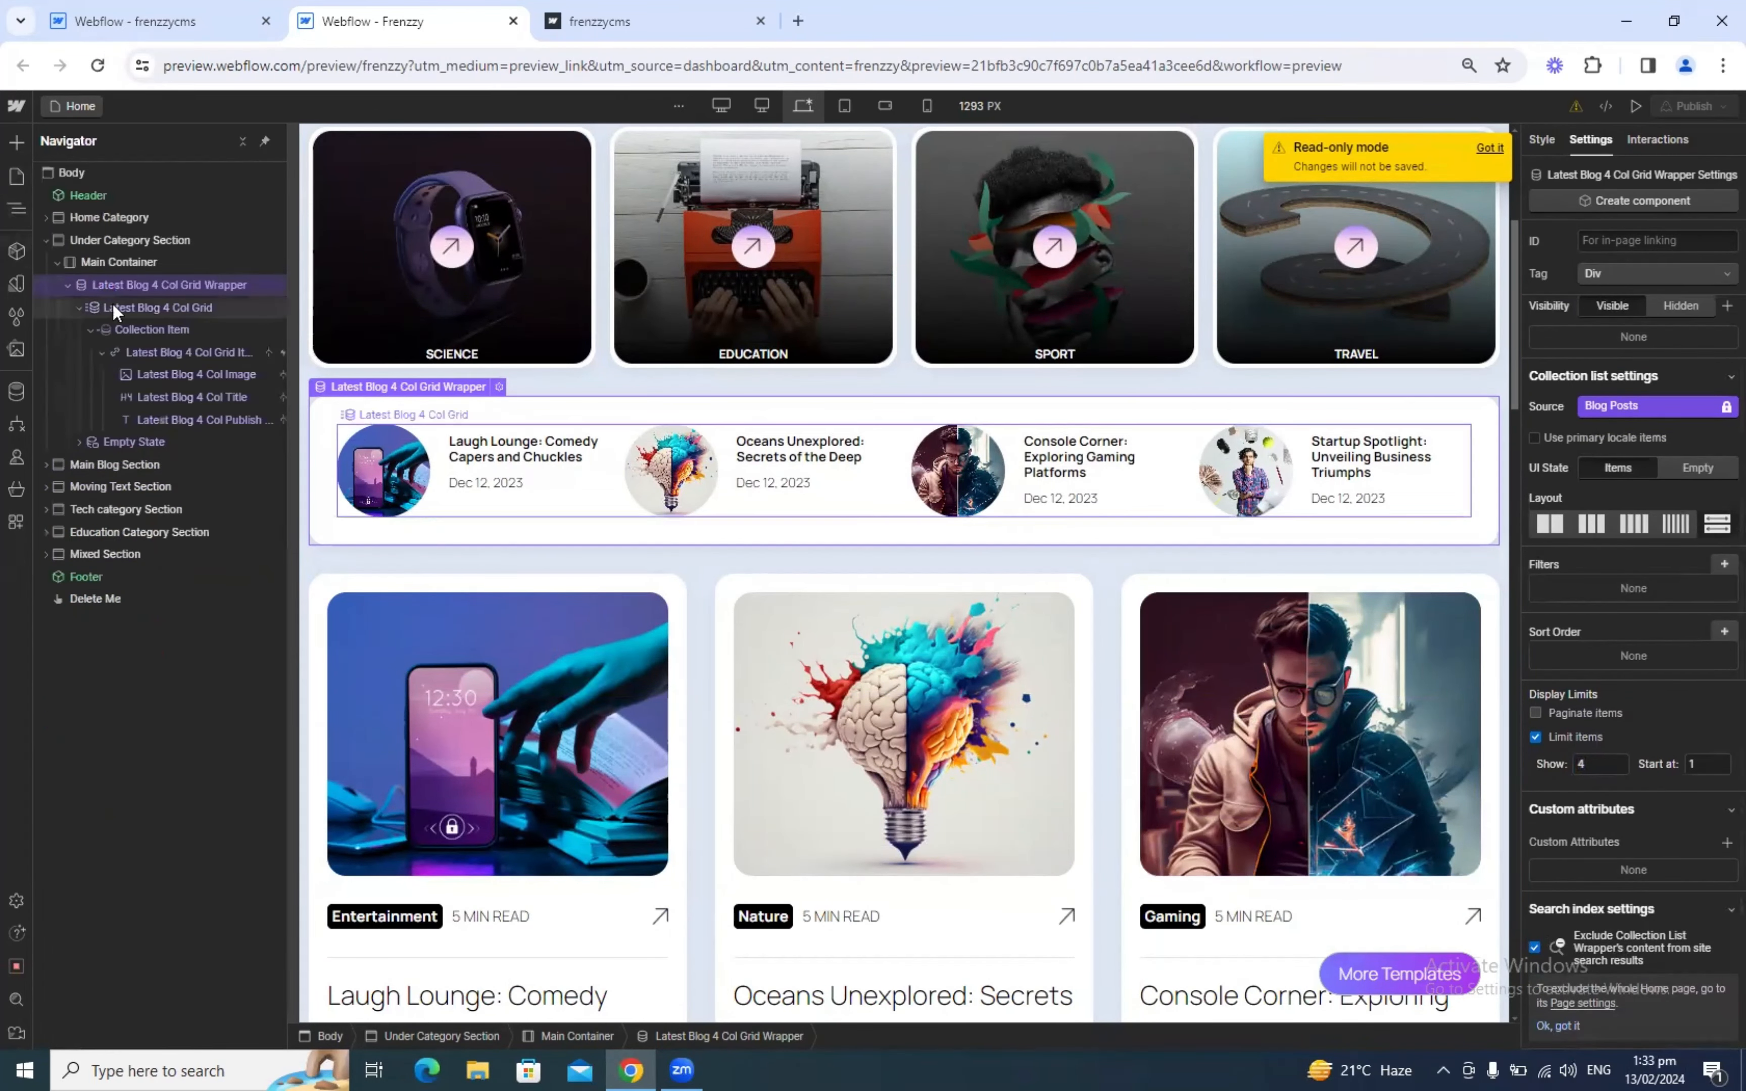
left_click(124, 318)
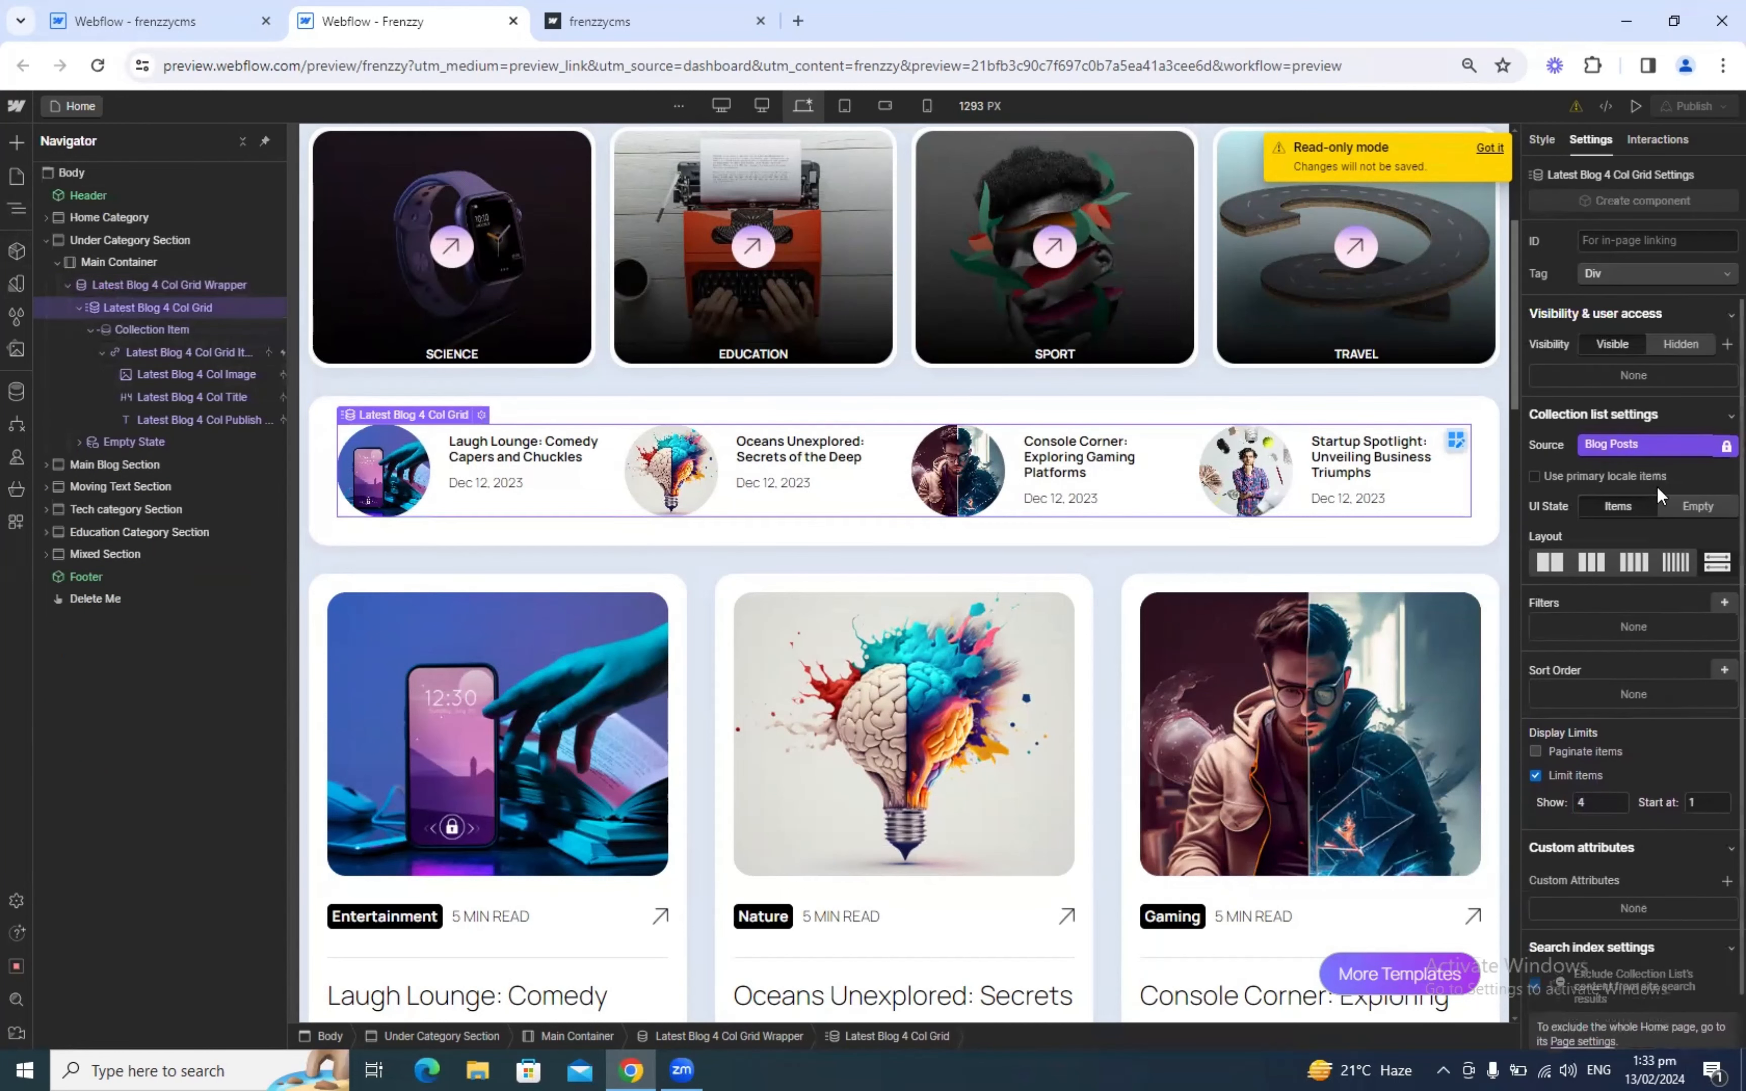
left_click(175, 329)
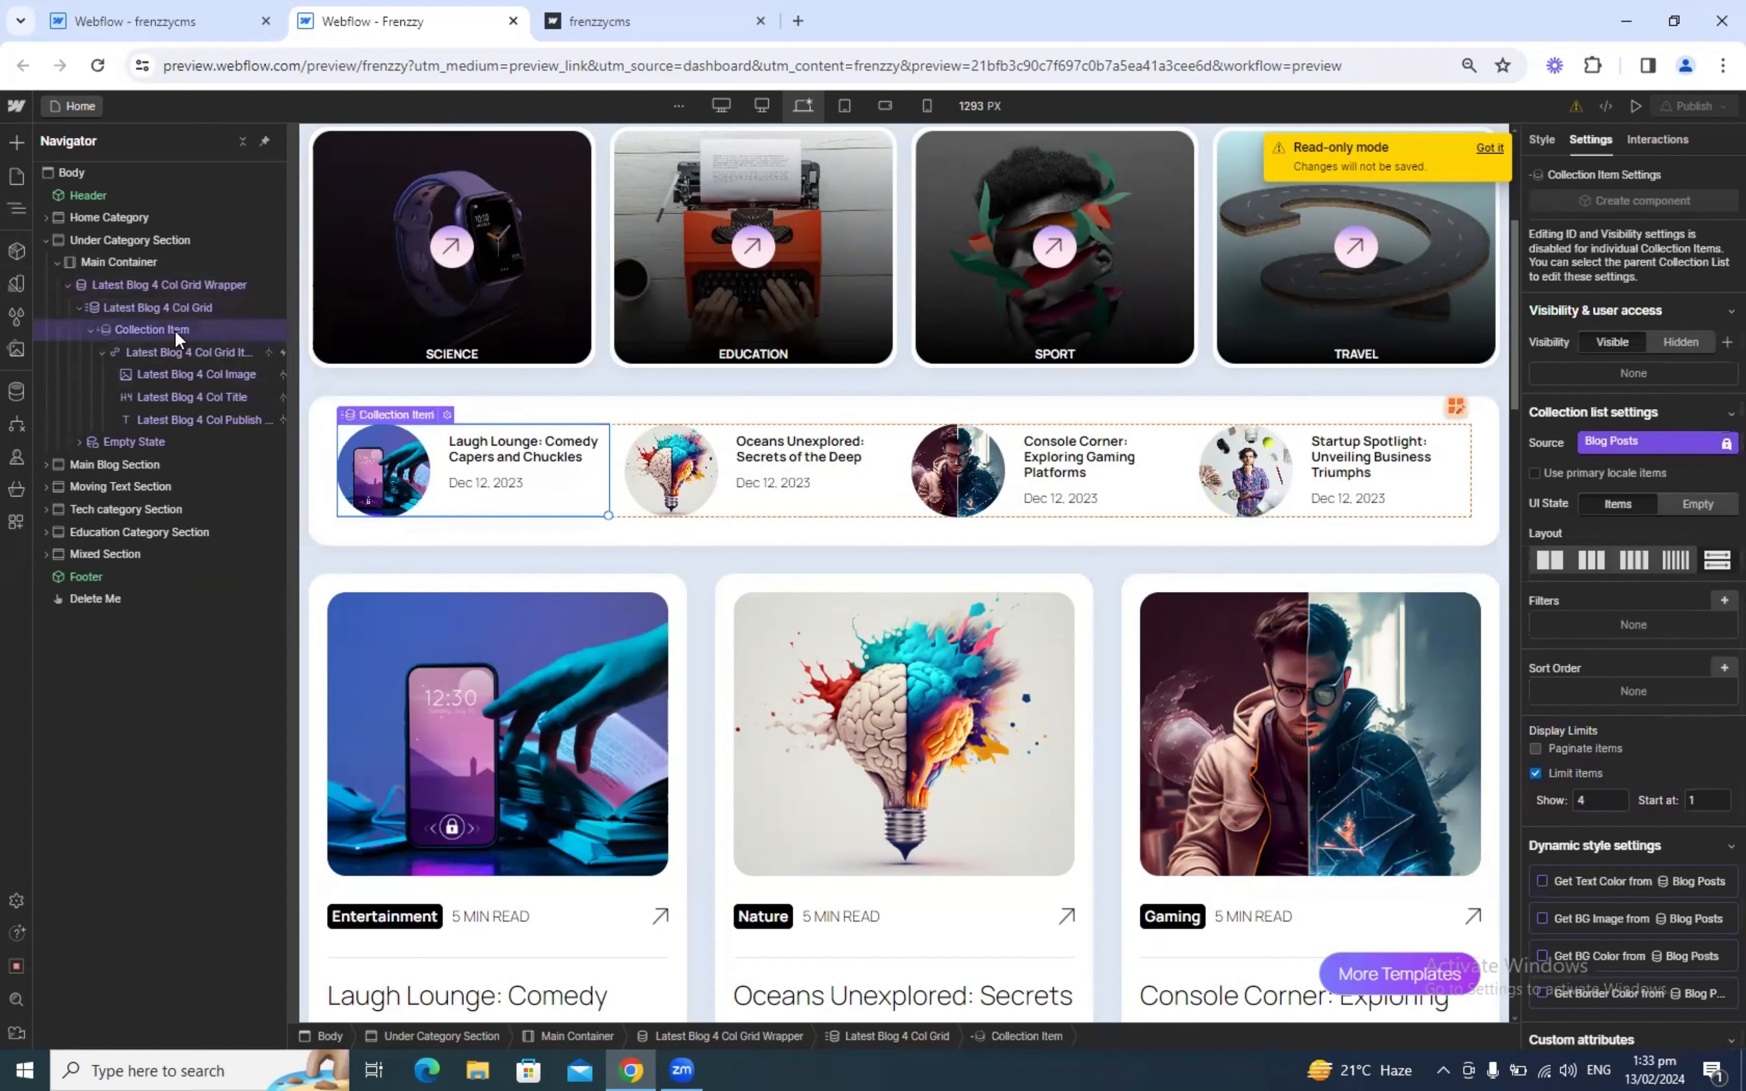
left_click(169, 371)
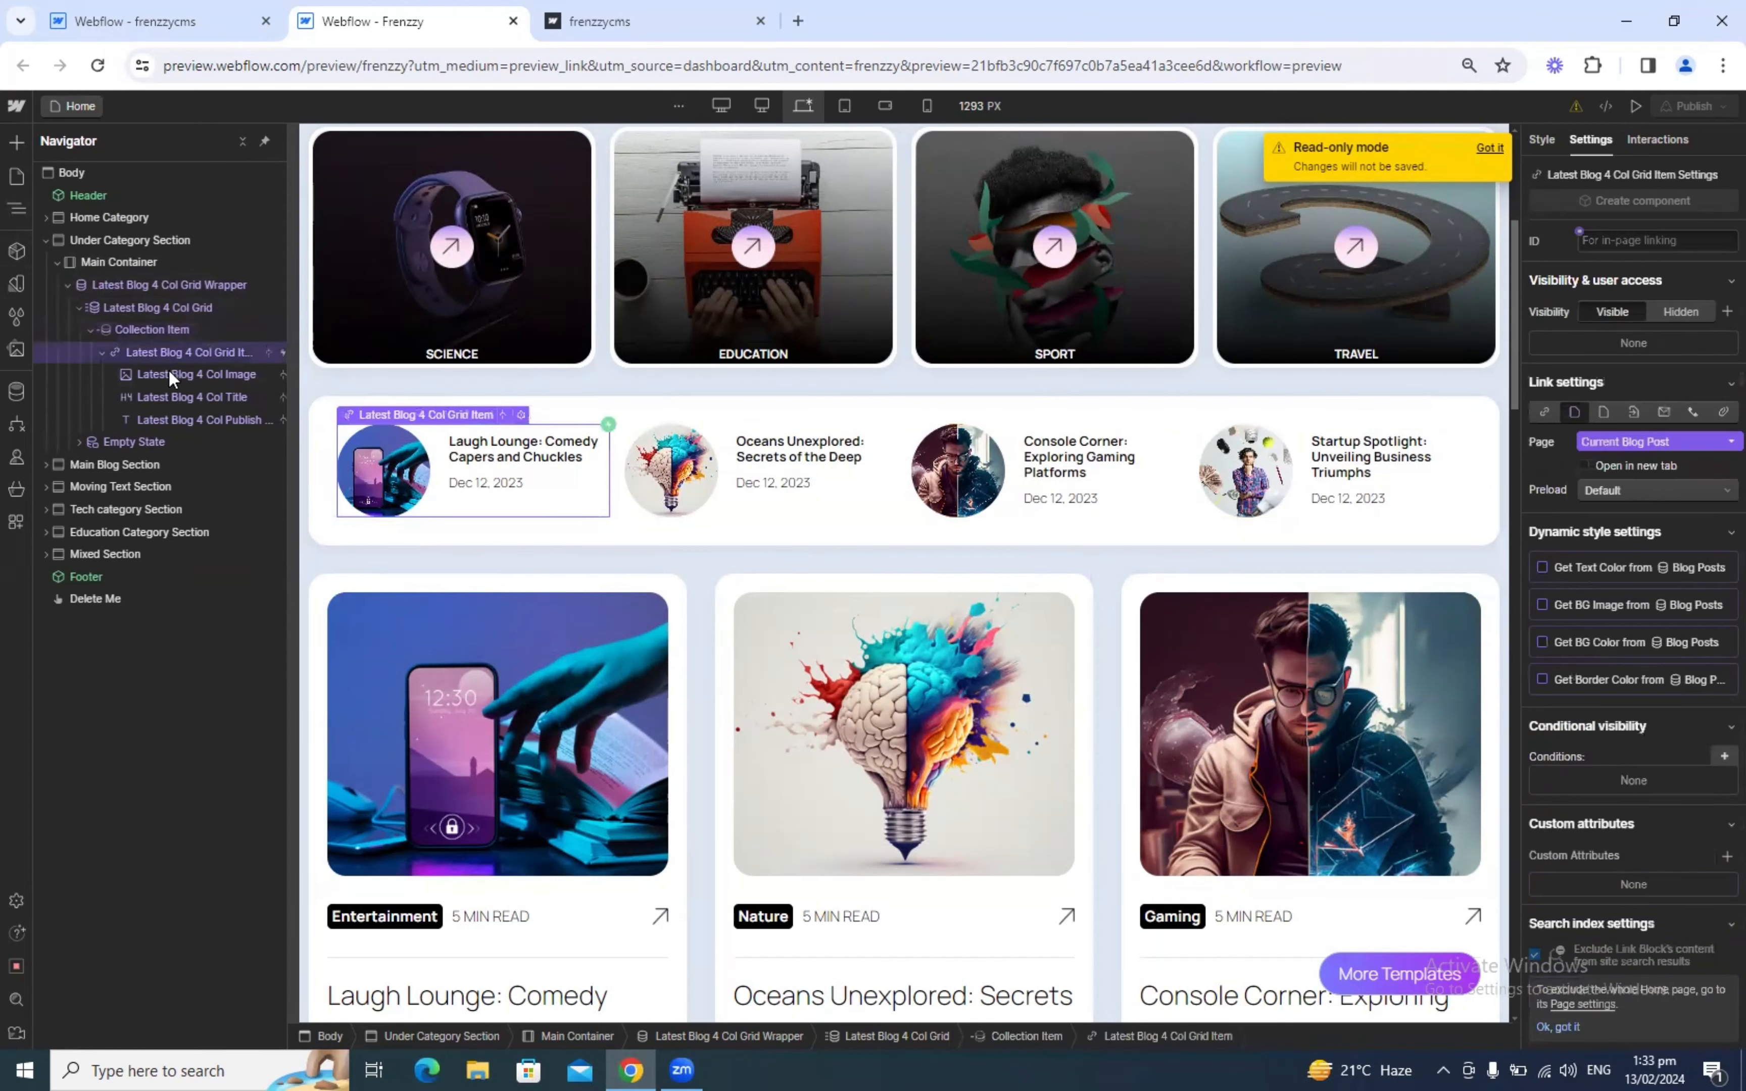
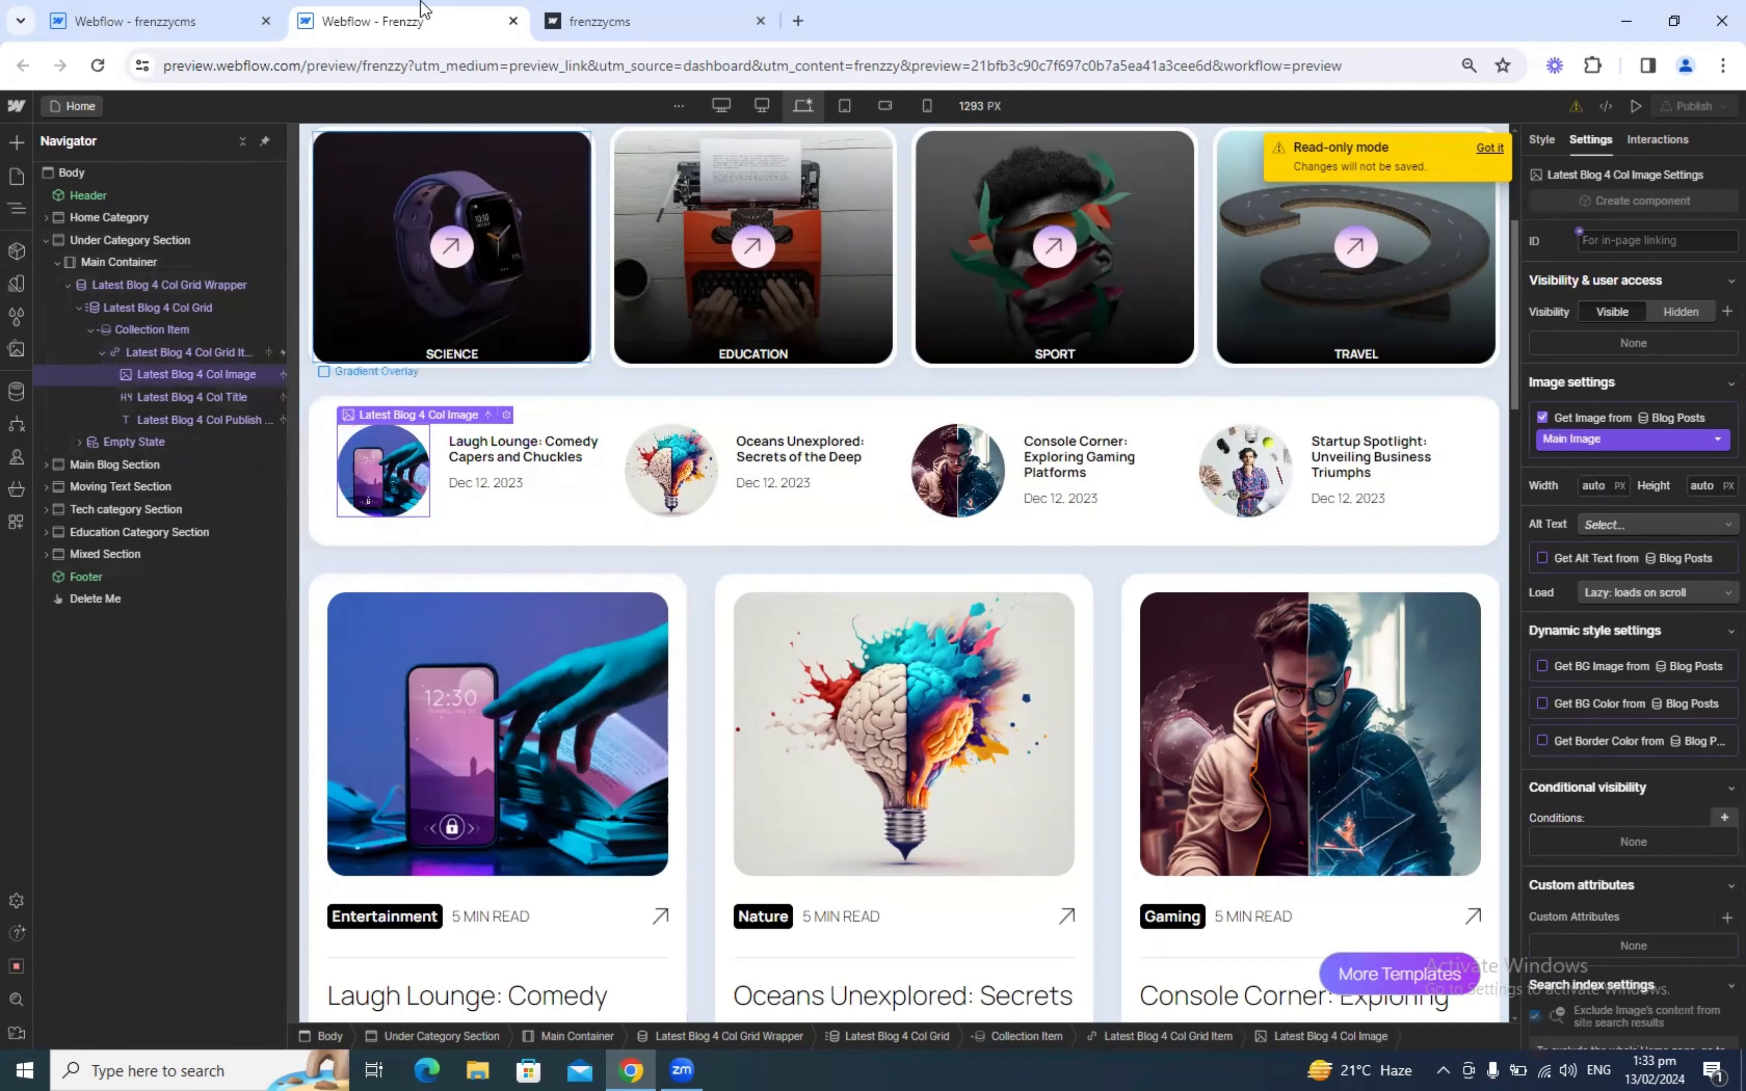
Step: Link the frenzzycms Latest Blog 4 Col Grid Item to the Current Blog Post collection page
left_click(158, 20)
left_click(207, 391)
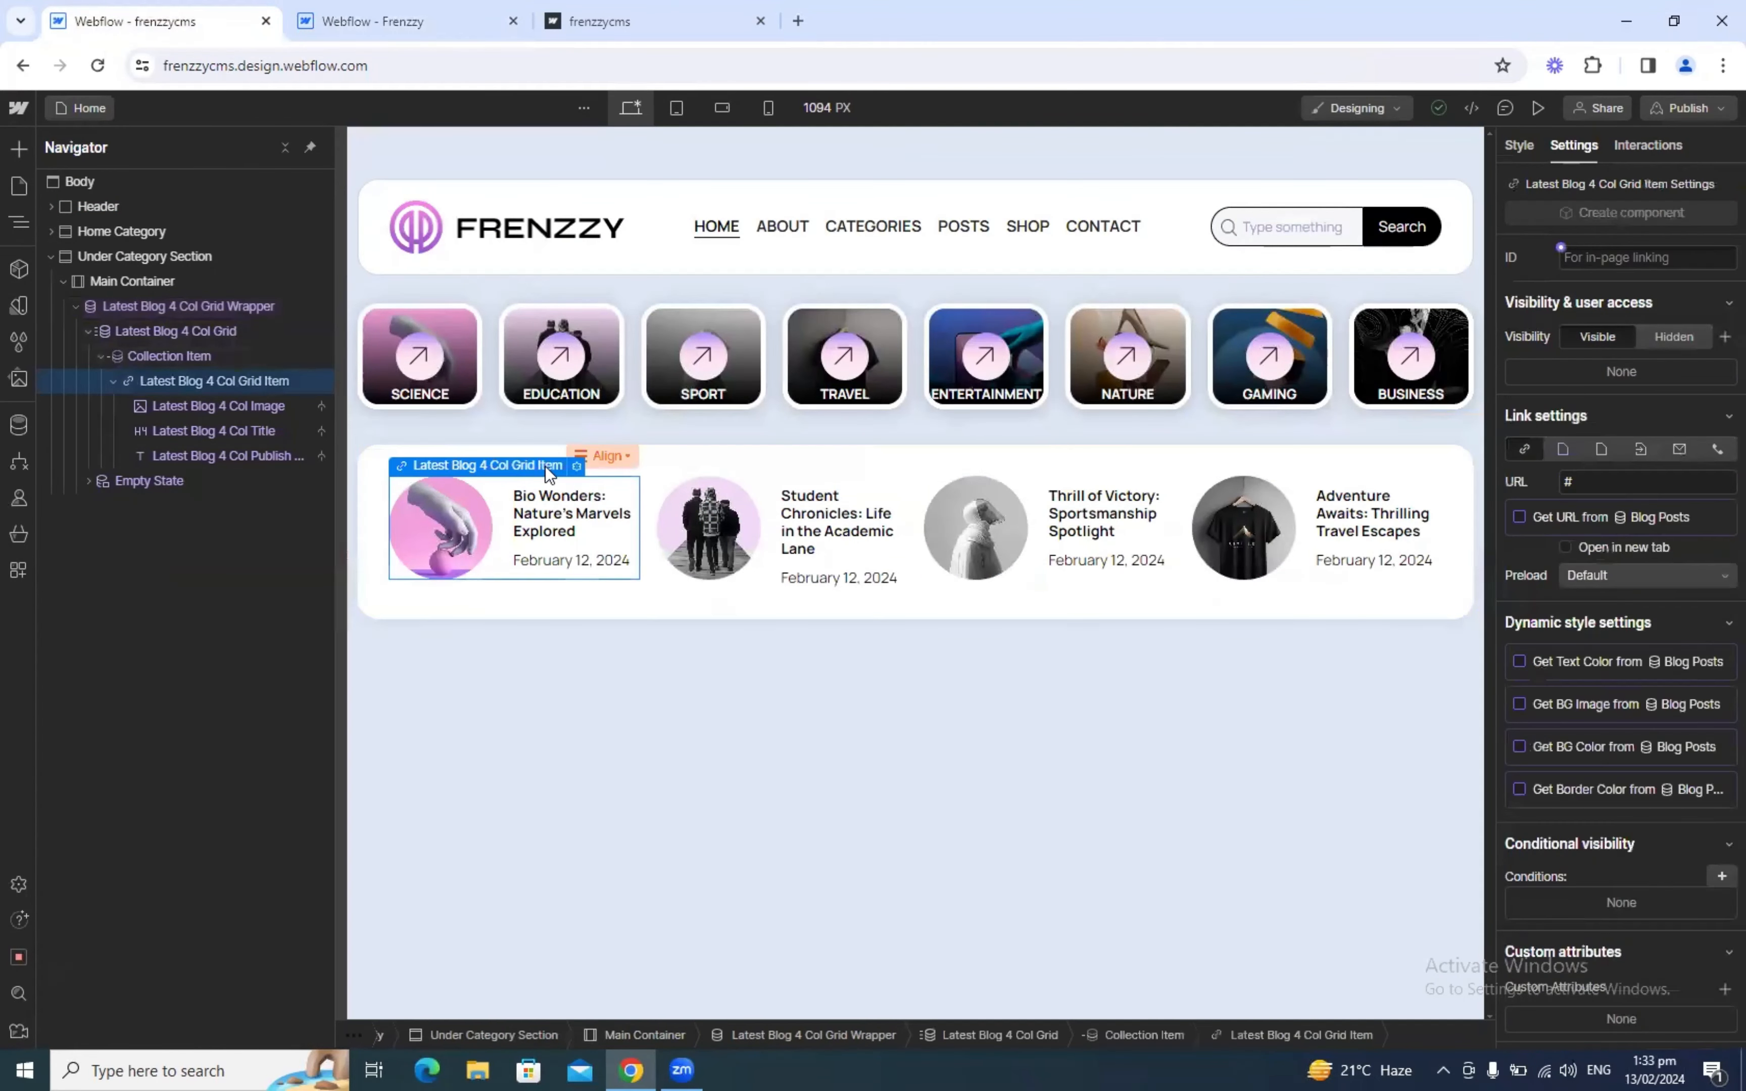
double_click(565, 498)
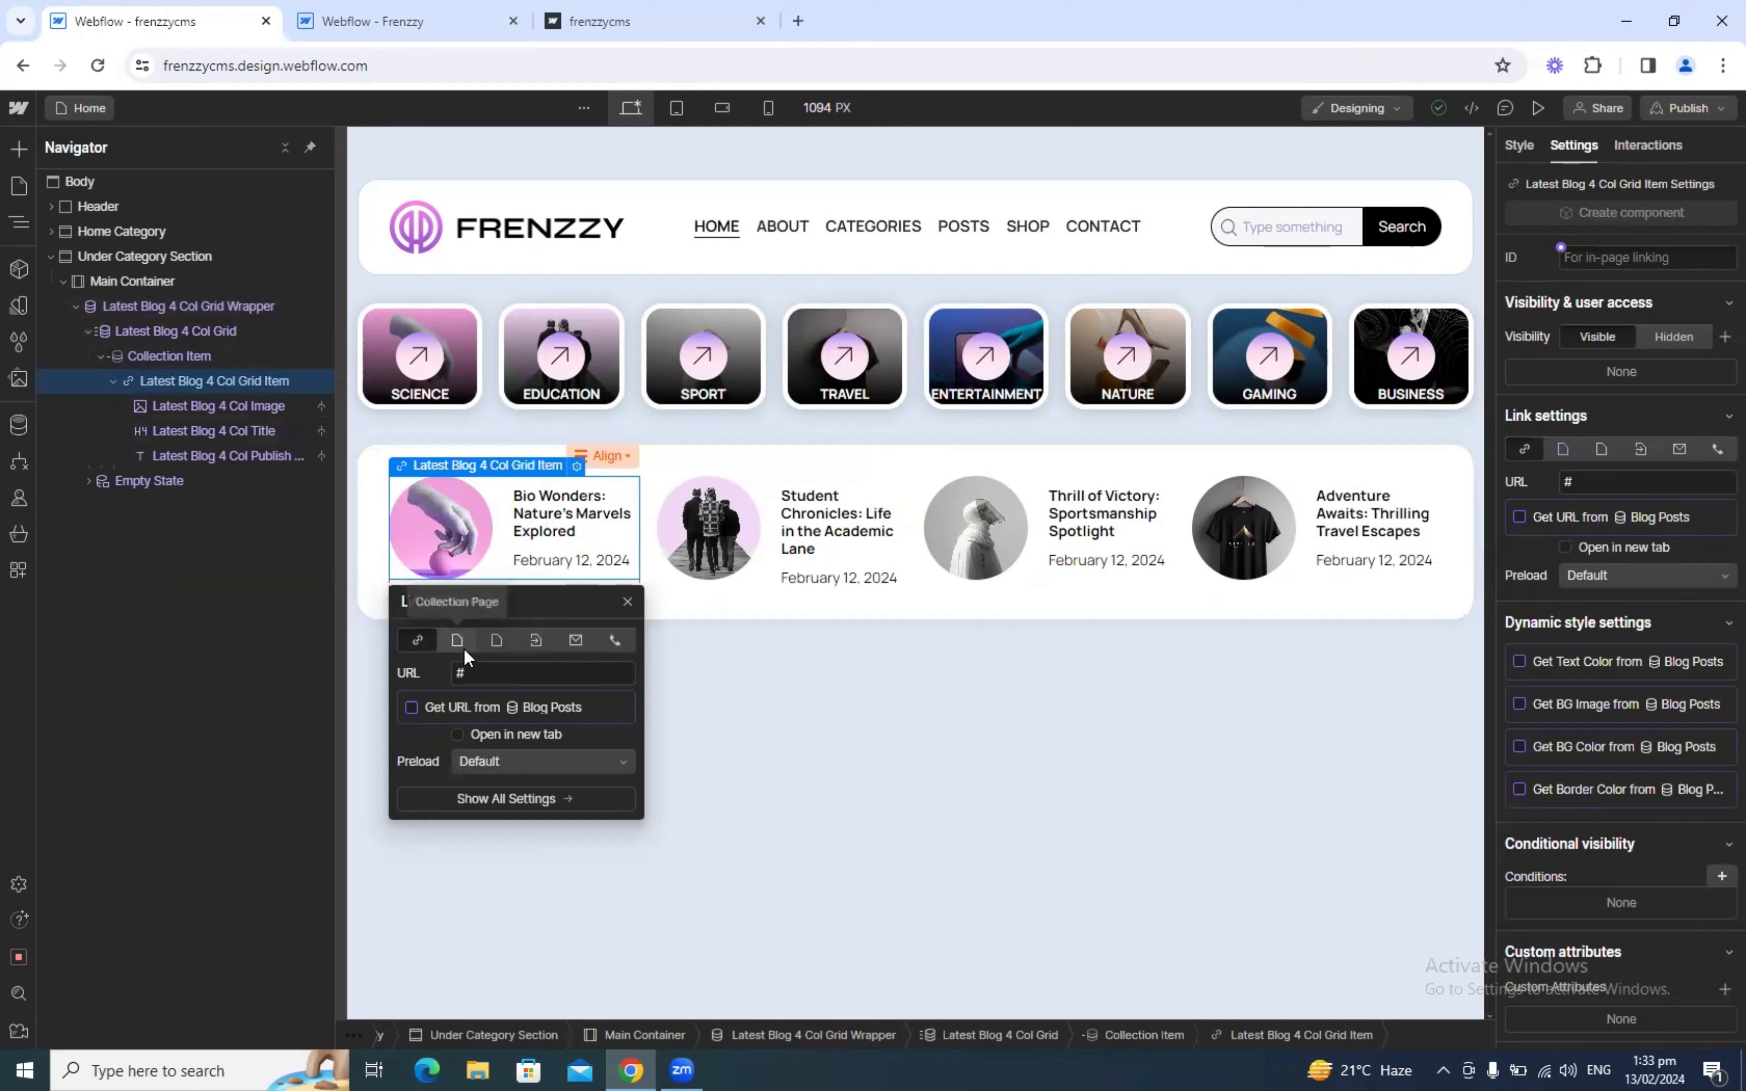
left_click(463, 647)
left_click(474, 670)
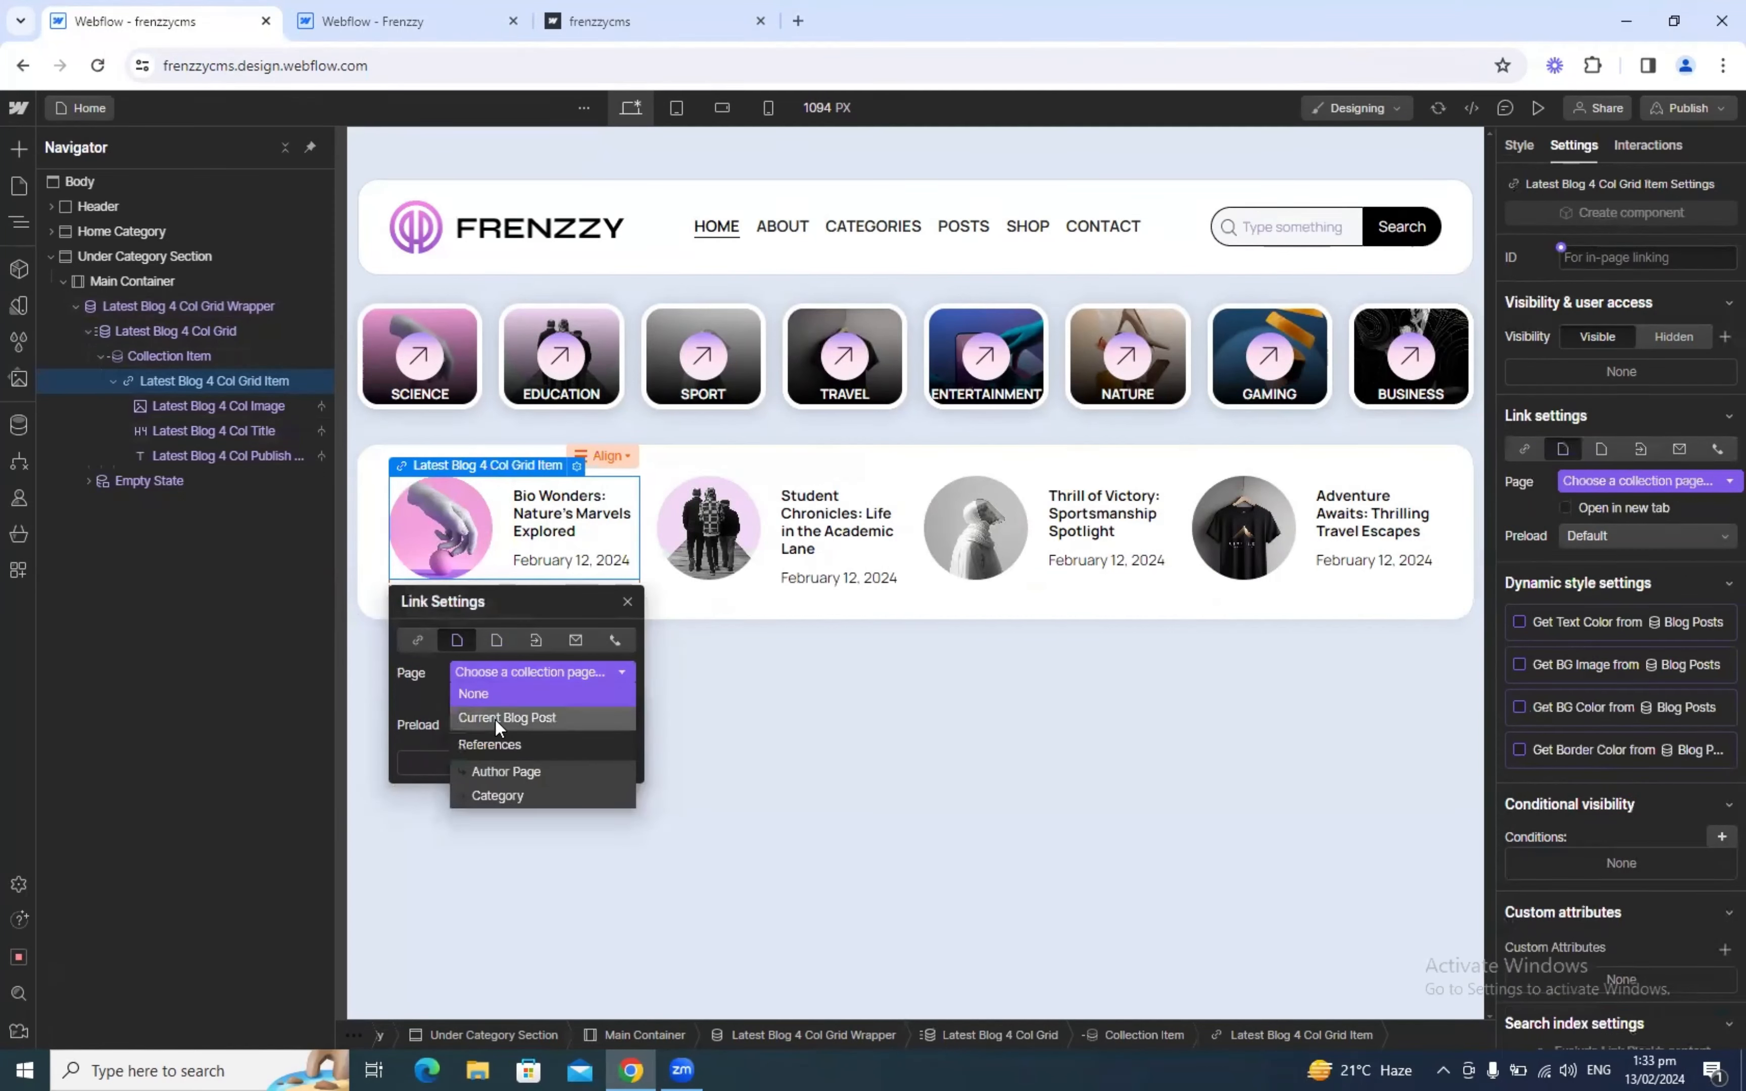
left_click(495, 717)
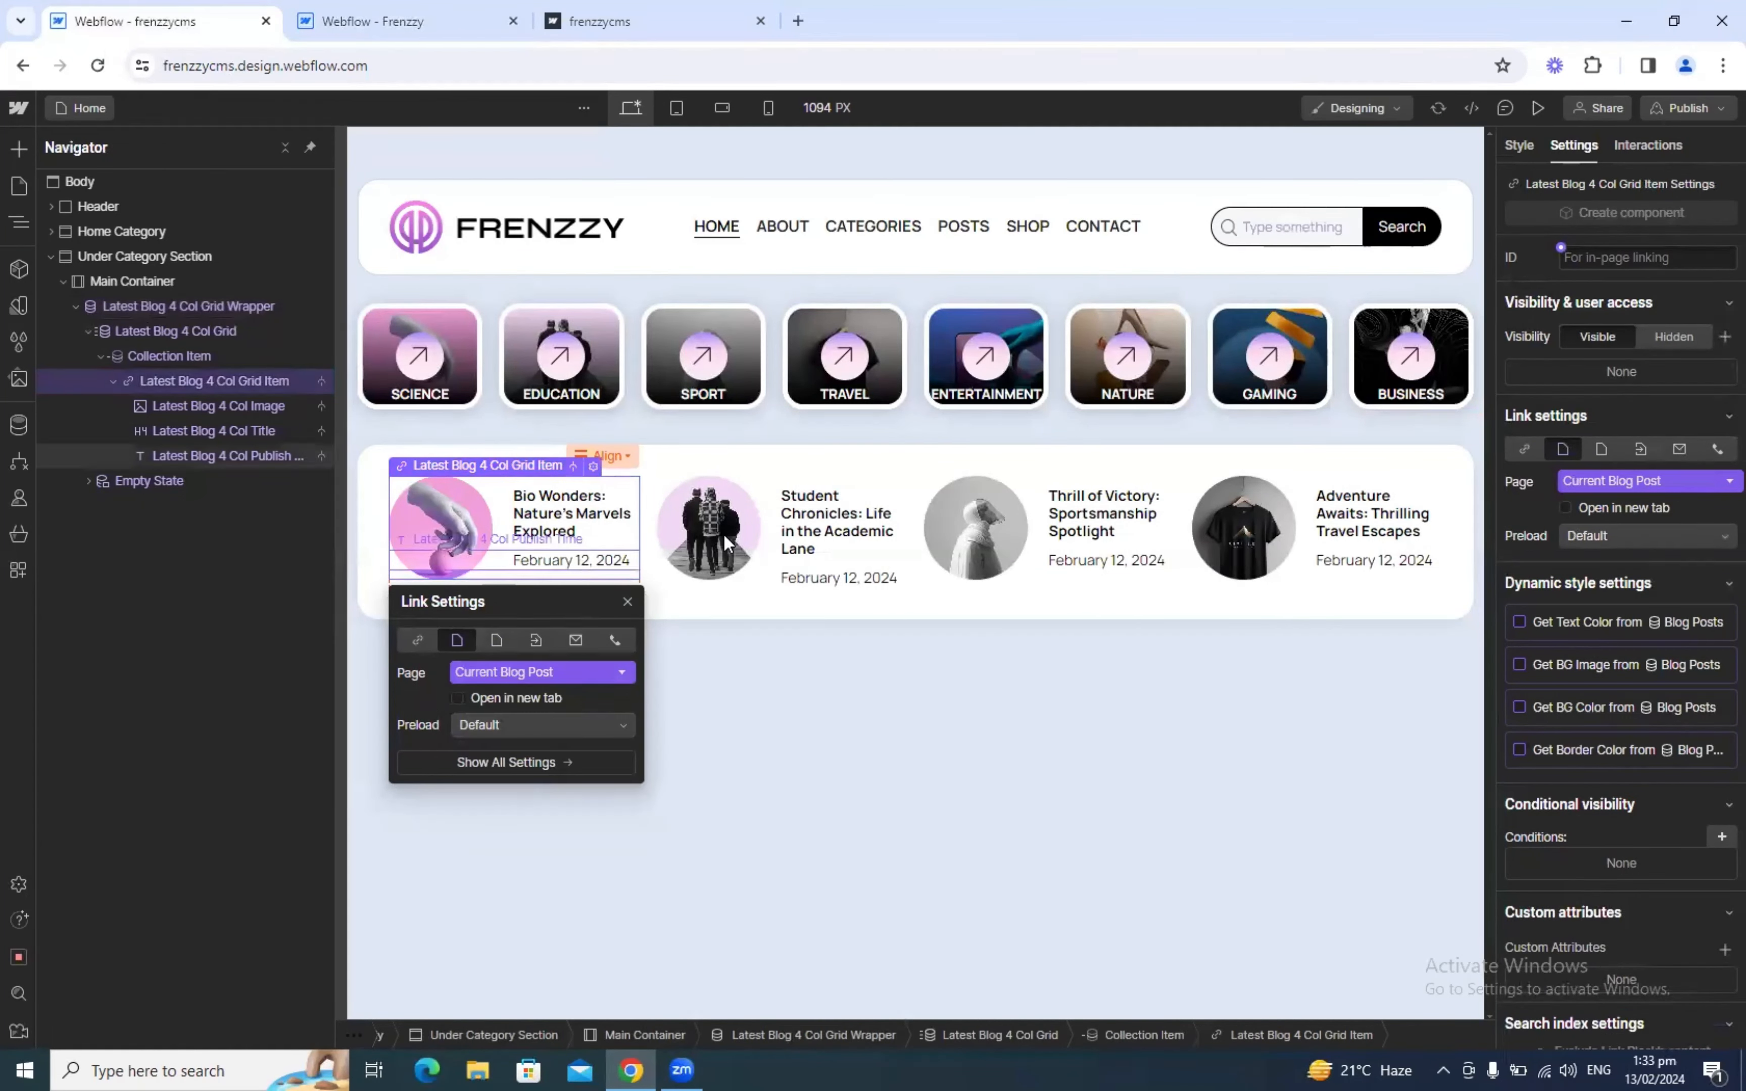
Step: Check the collection item and Latest Blog 4 Col Grid Item link settings in the Frenzzy reference
left_click(371, 10)
left_click(181, 326)
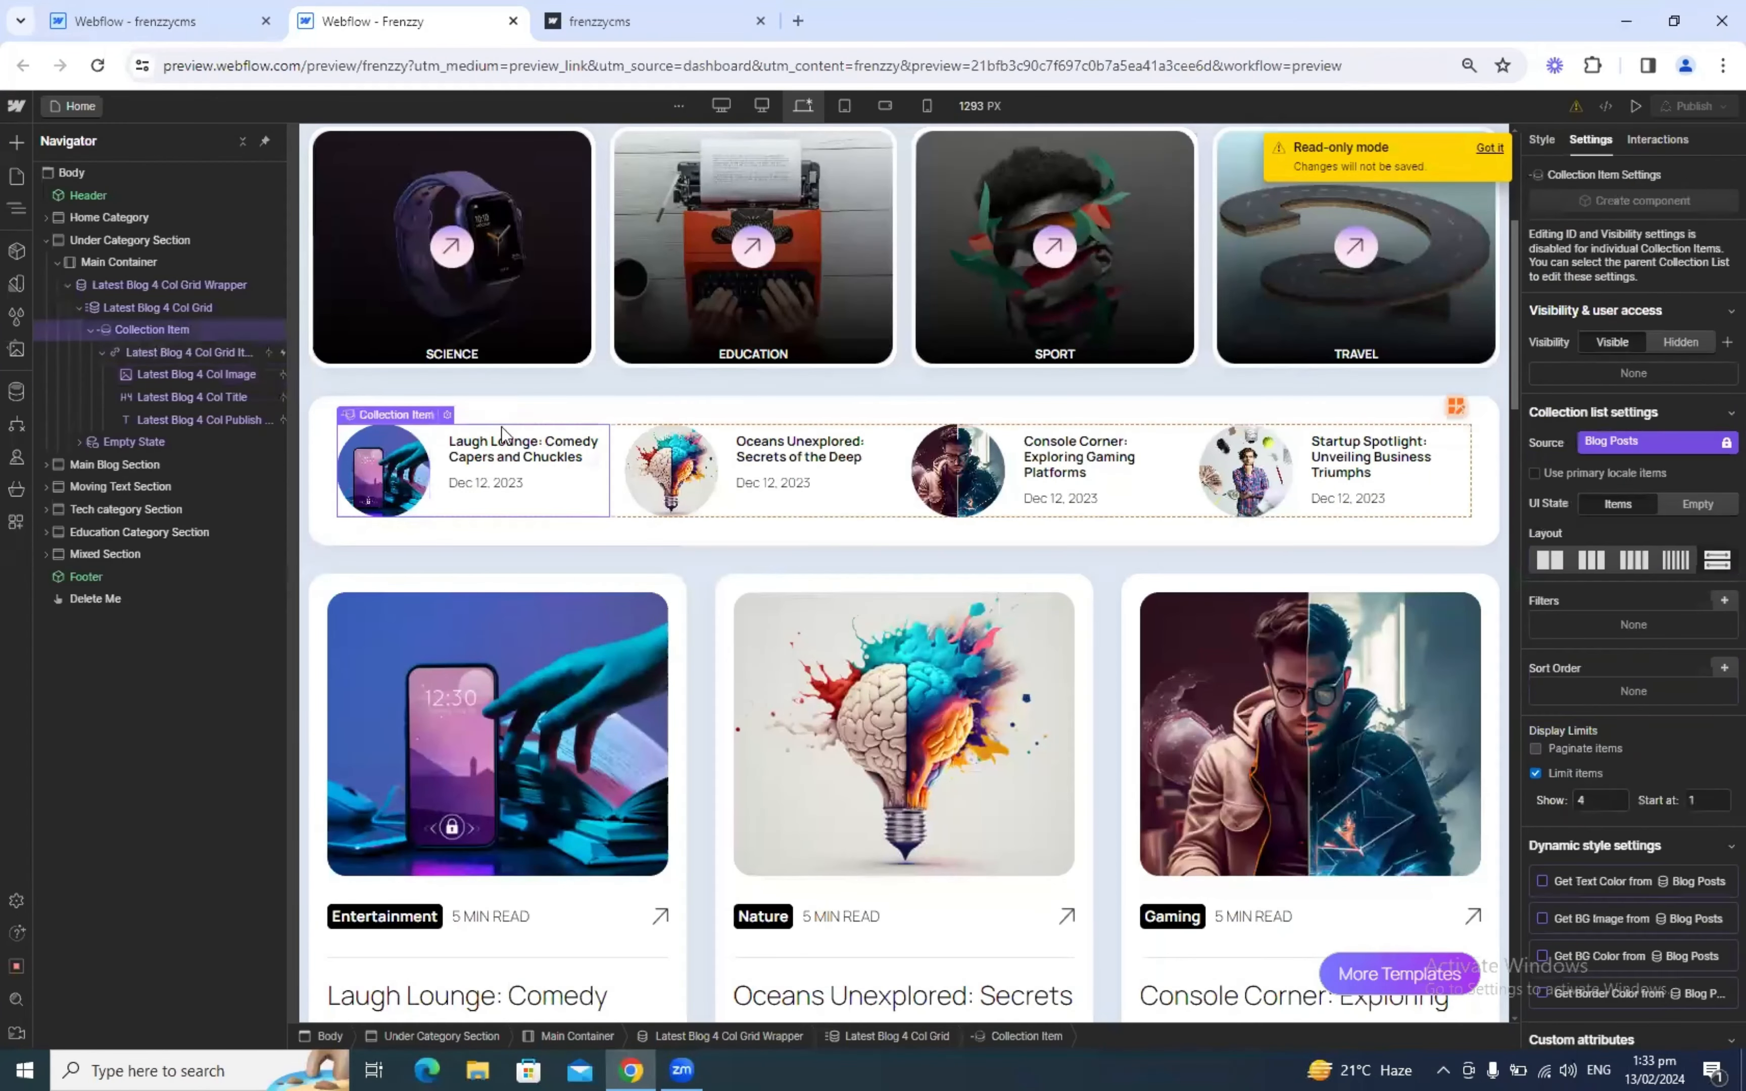
left_click(449, 416)
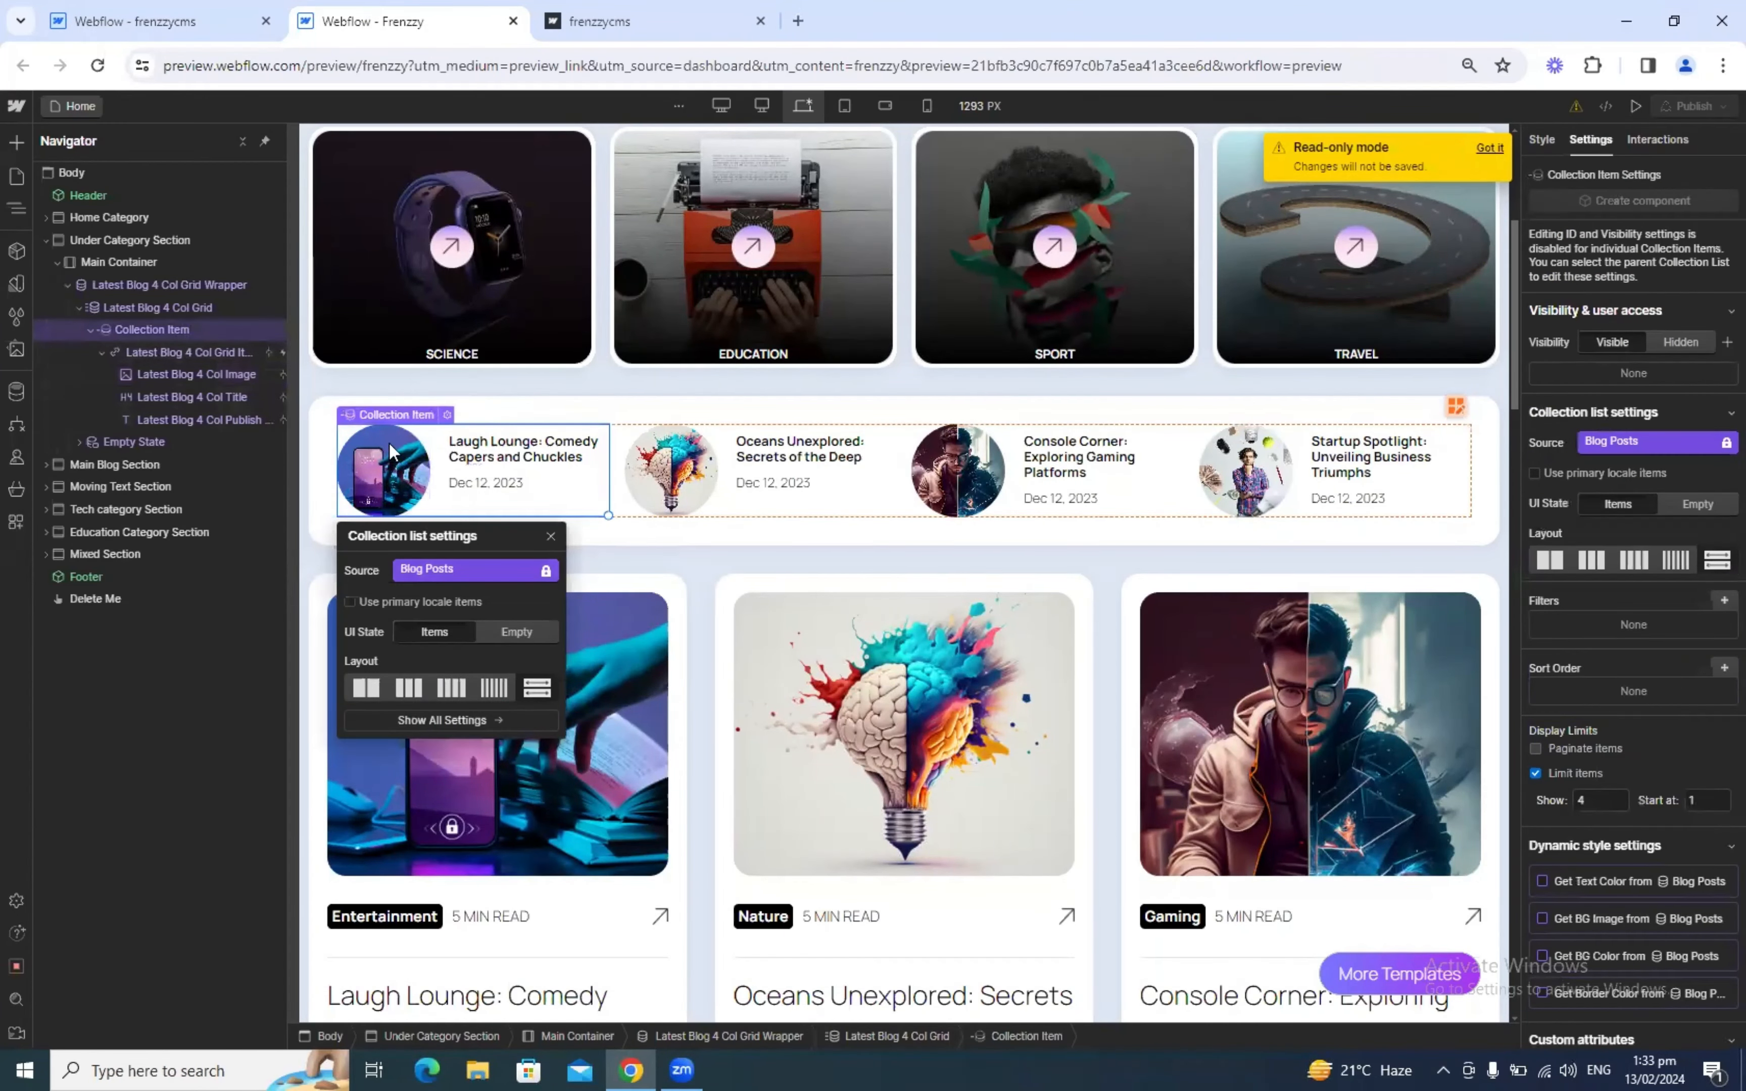
left_click(167, 350)
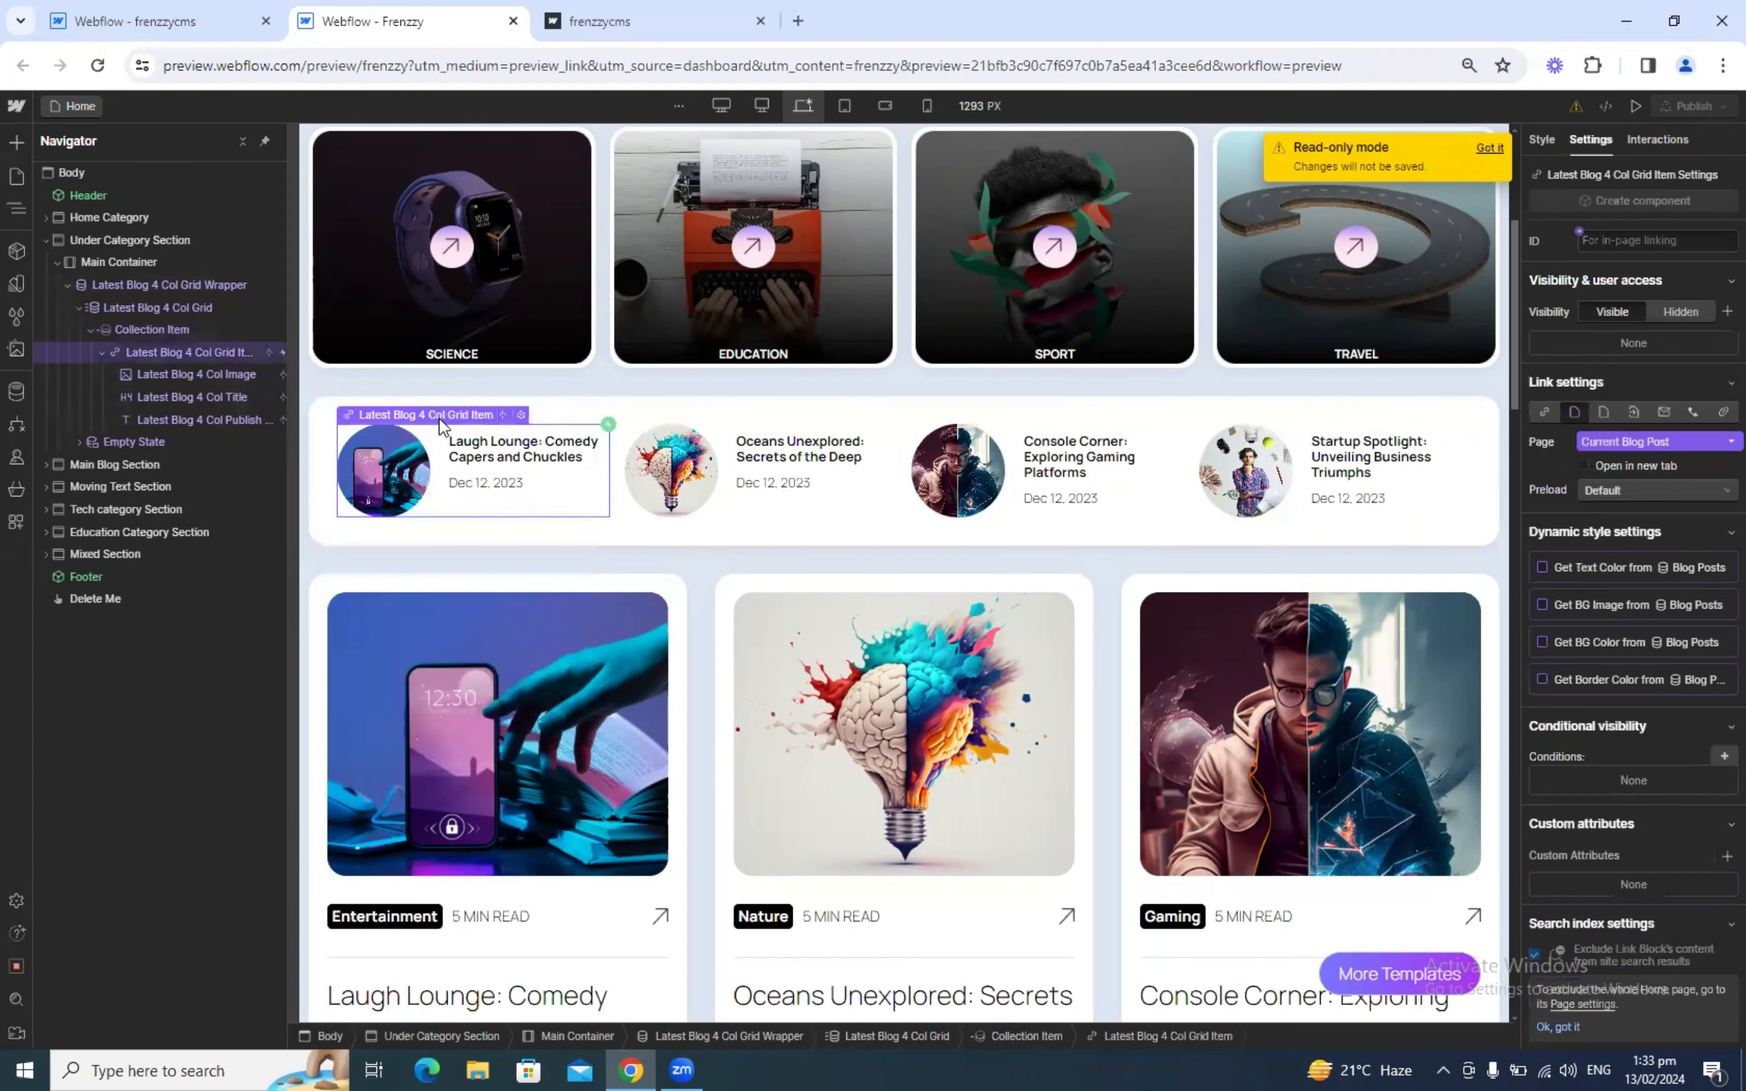
left_click(516, 414)
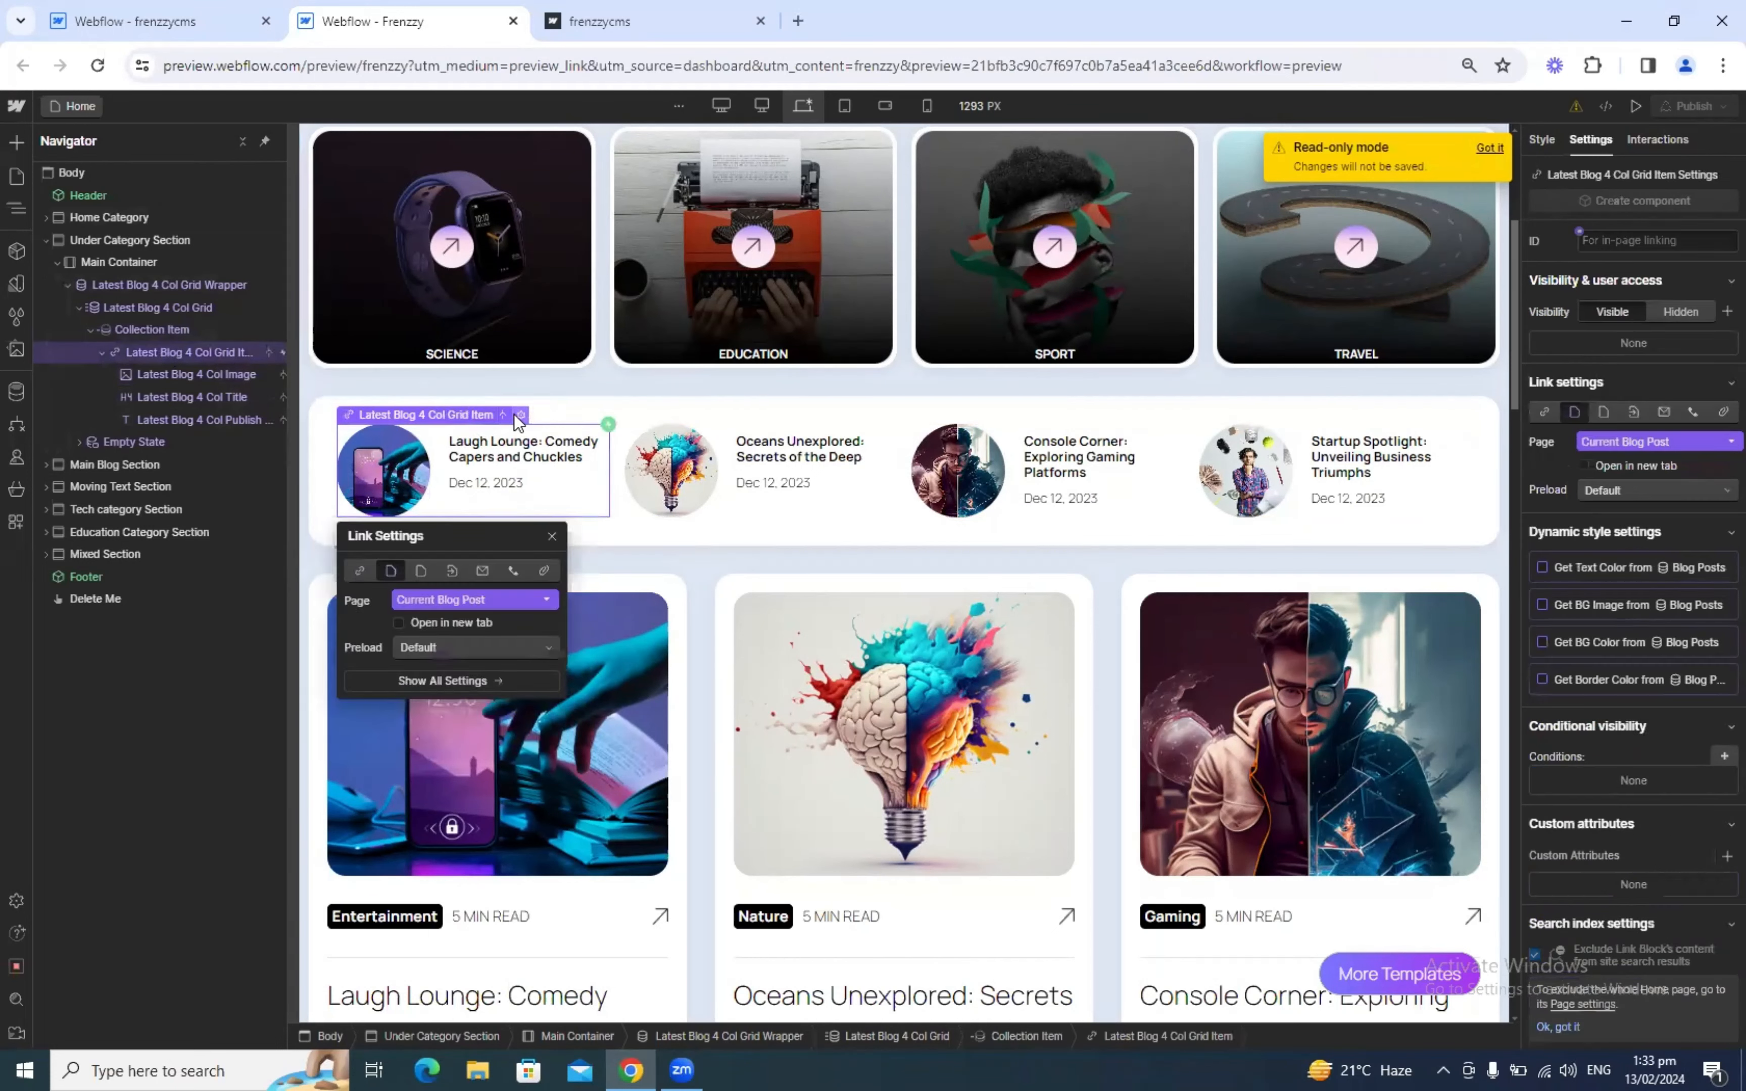
Step: Check the Frenzzy reference's Home Category collection item and the page its Category Grid Item links to
left_click(516, 440)
scroll(520, 365, "up", 3)
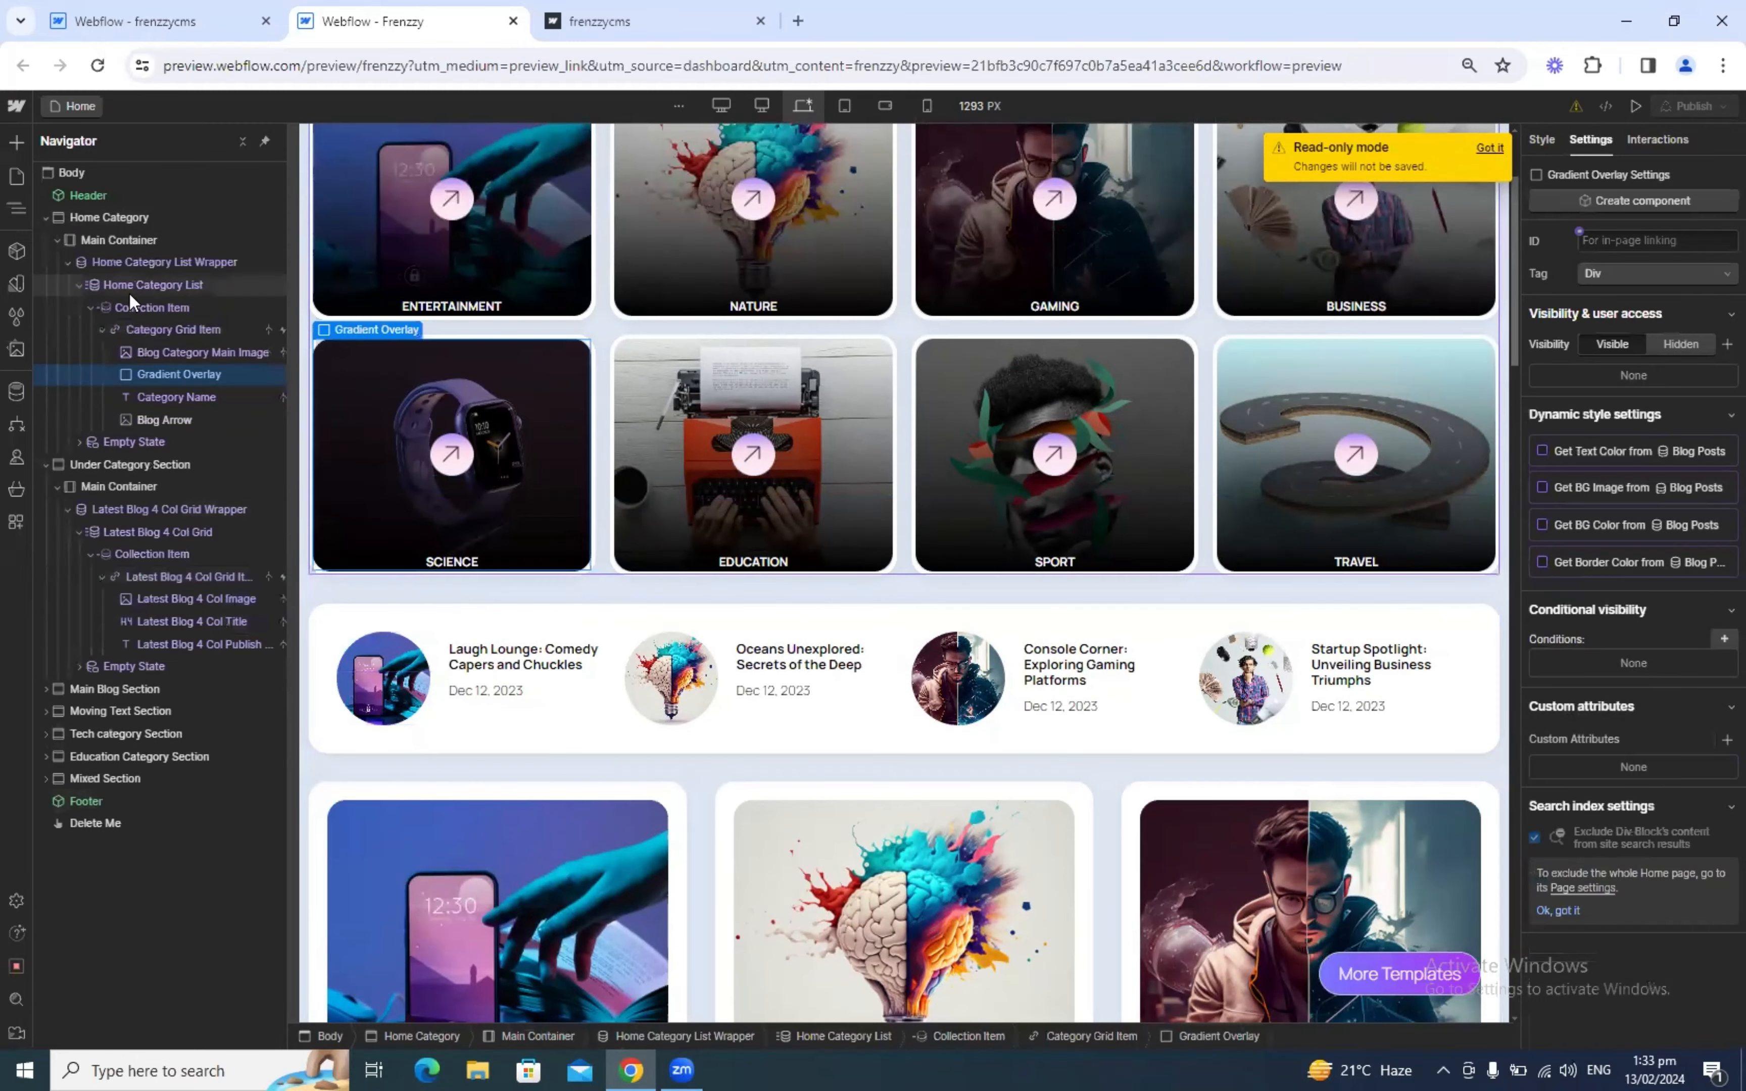
left_click(158, 308)
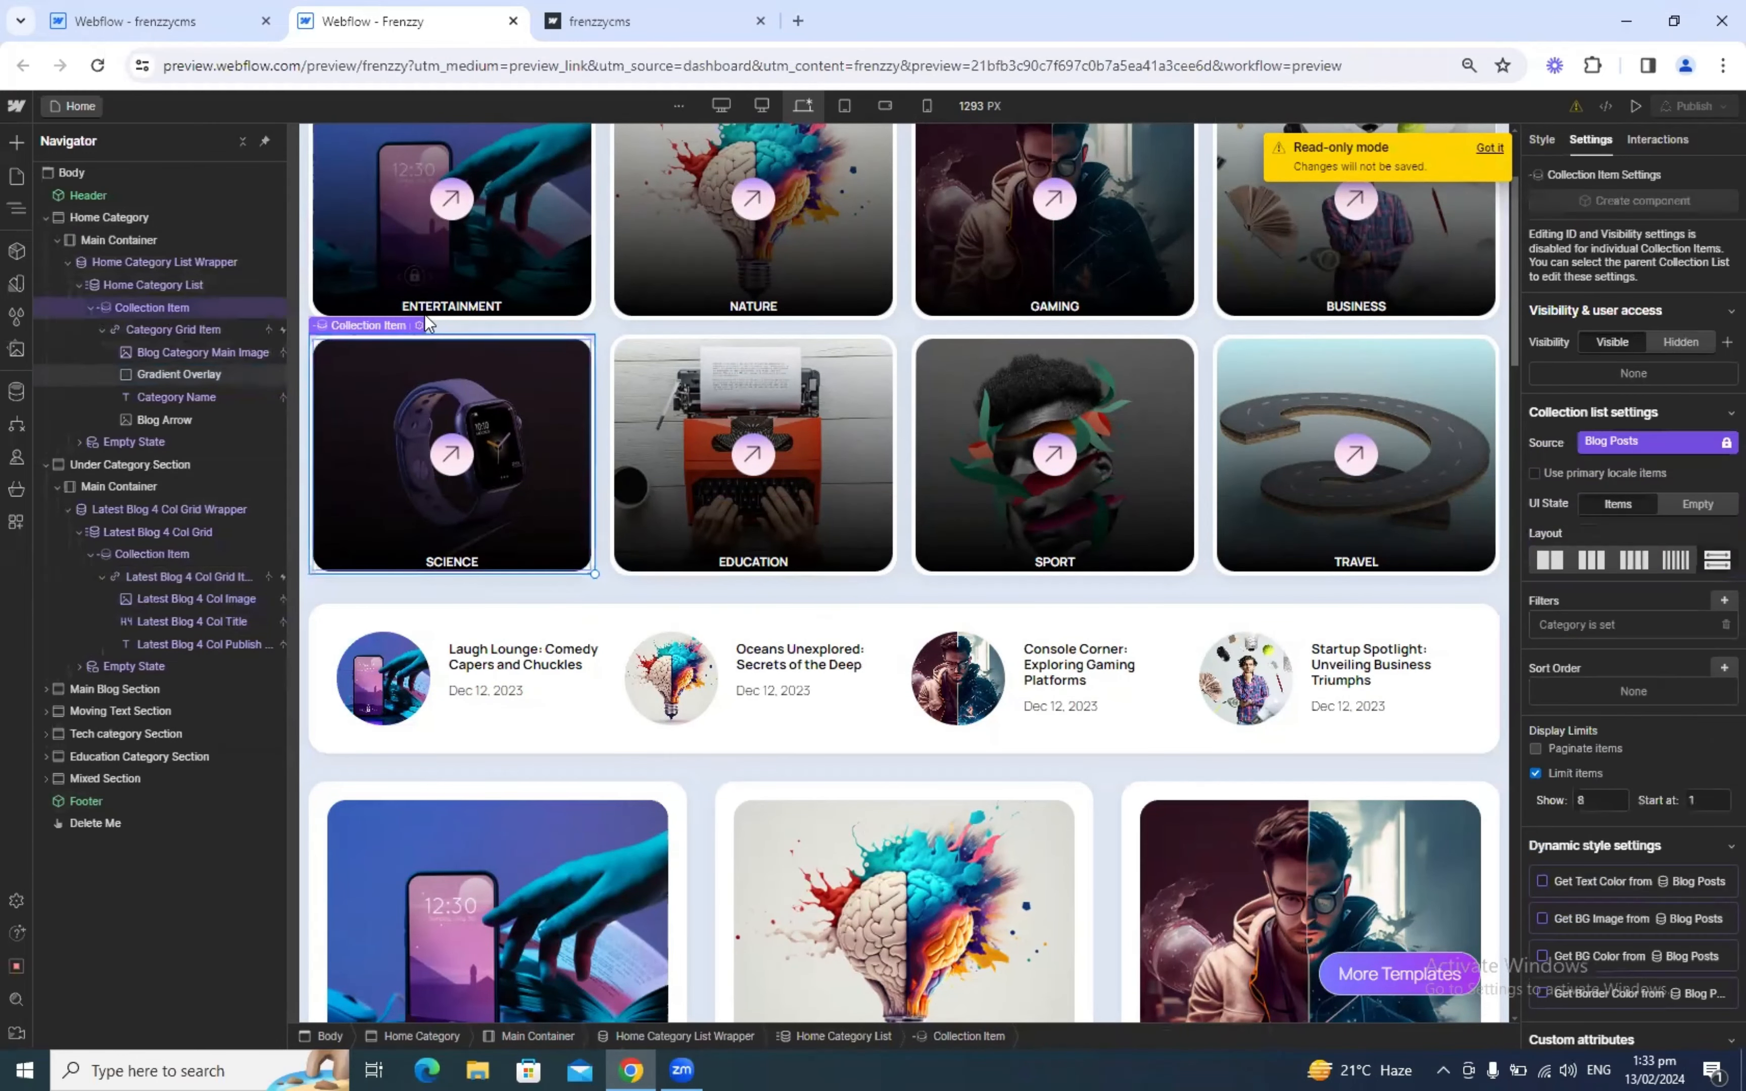
left_click(418, 326)
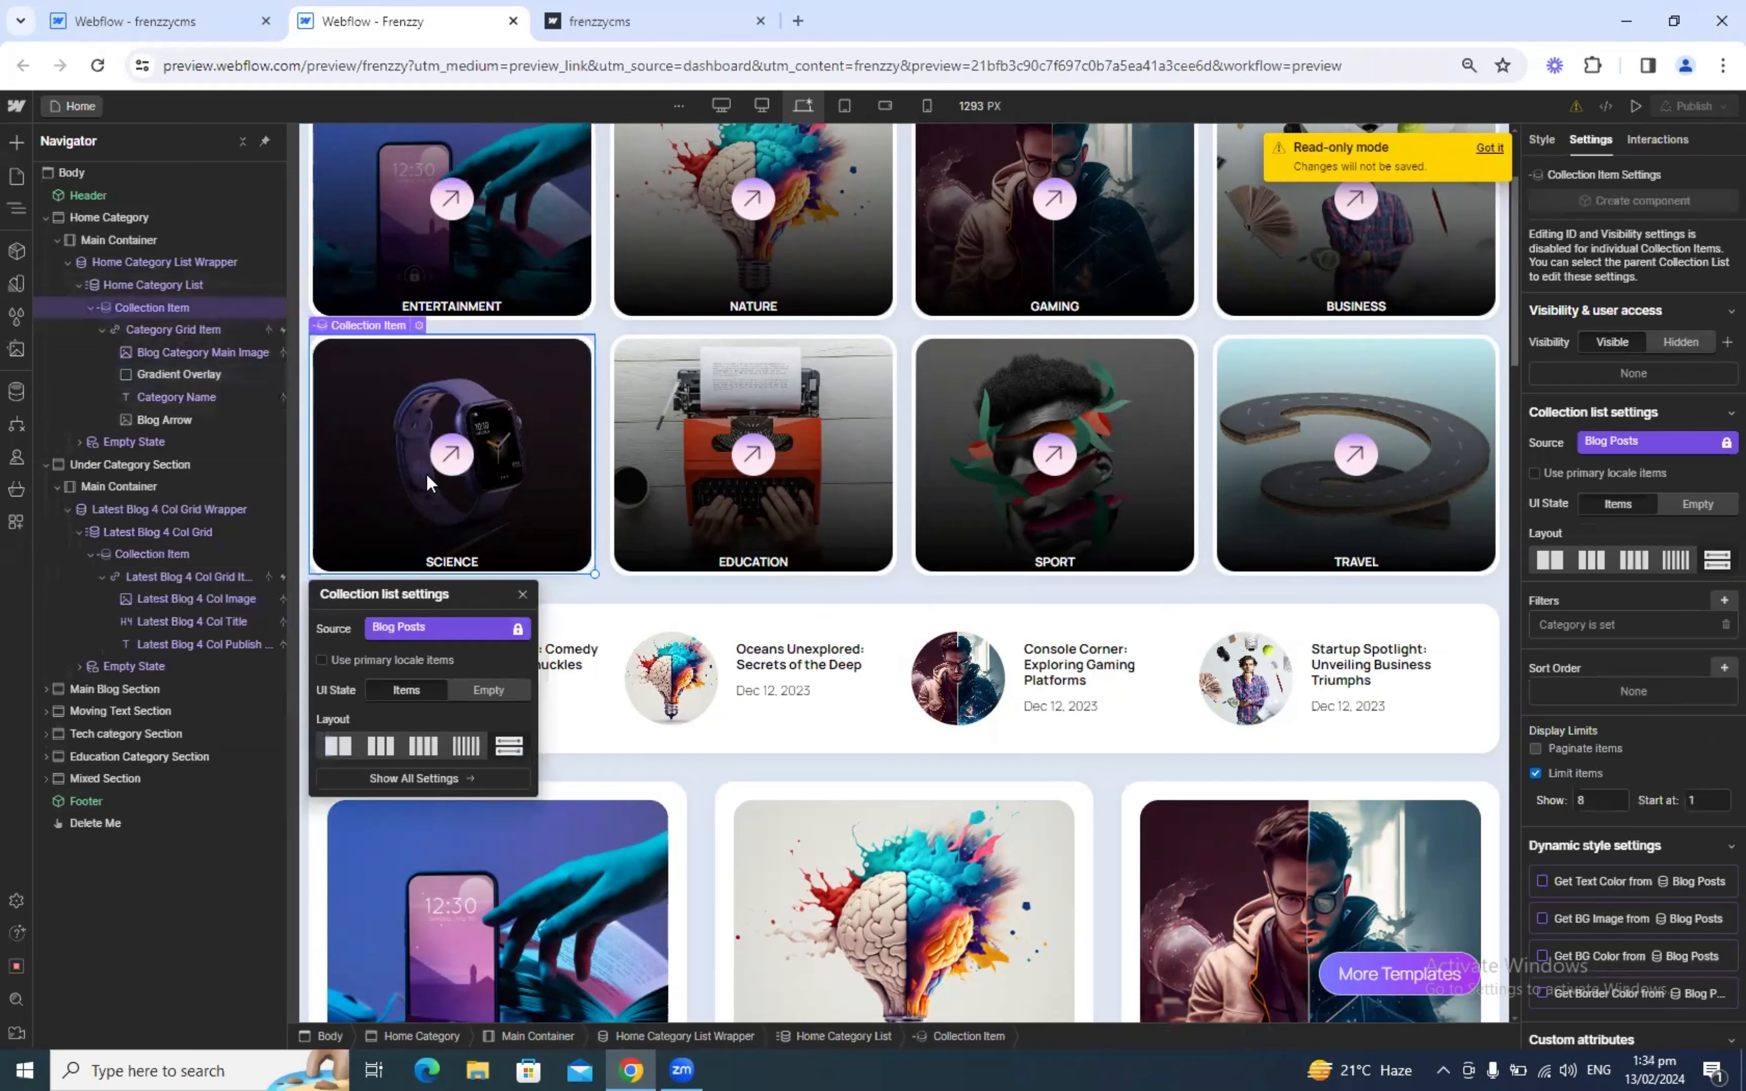
left_click(171, 329)
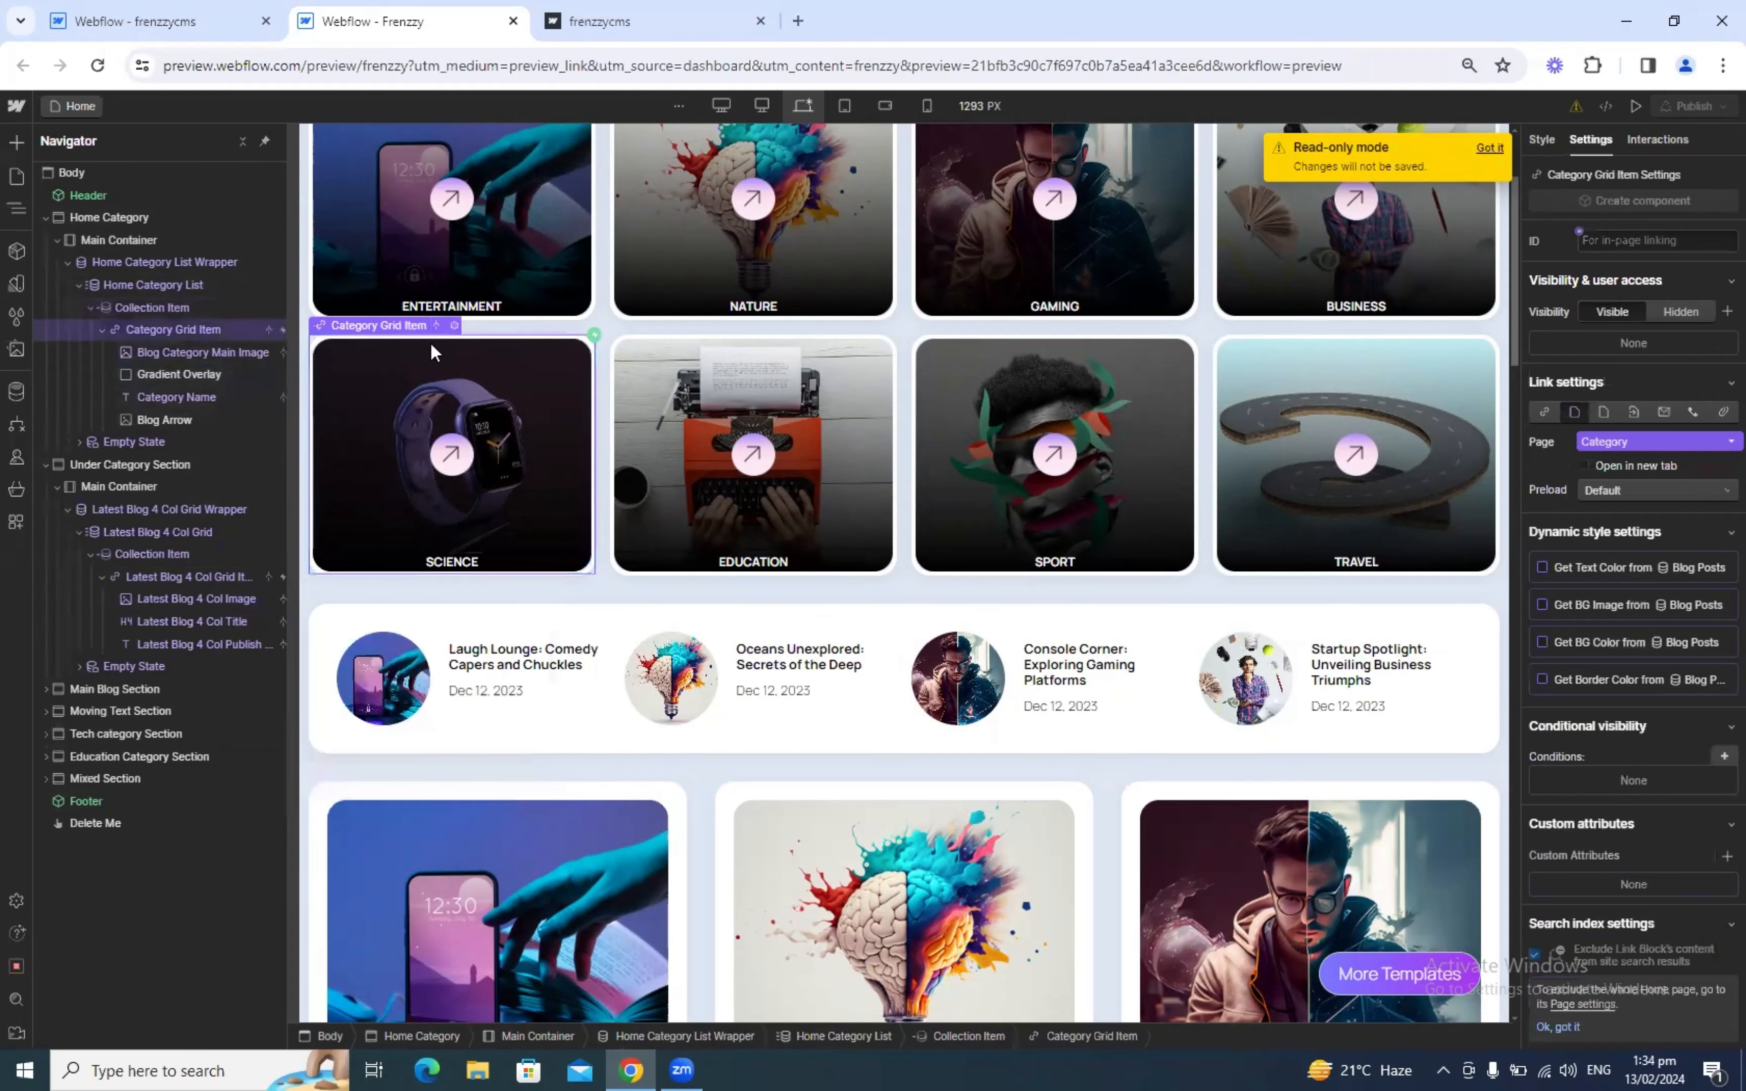
left_click(455, 326)
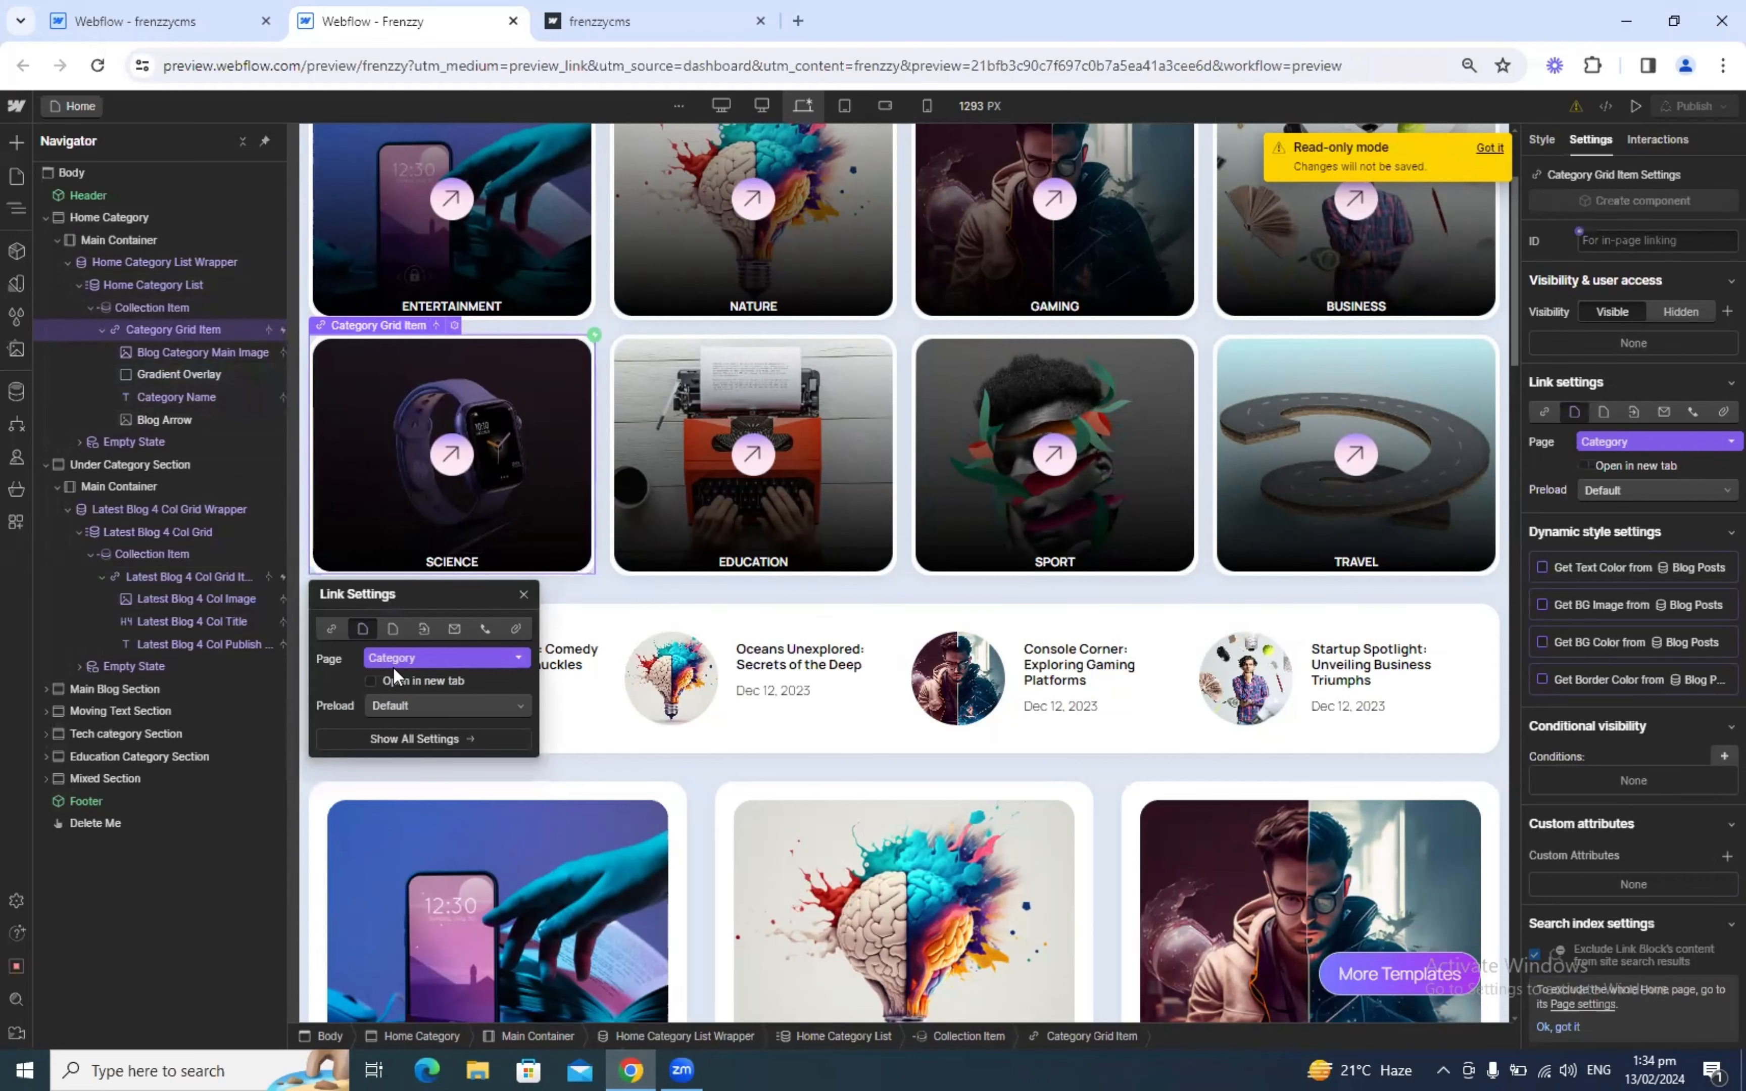
Step: Change the link page of the frenzzycms Home Category section's Category Grid Item to the Category reference
left_click(186, 19)
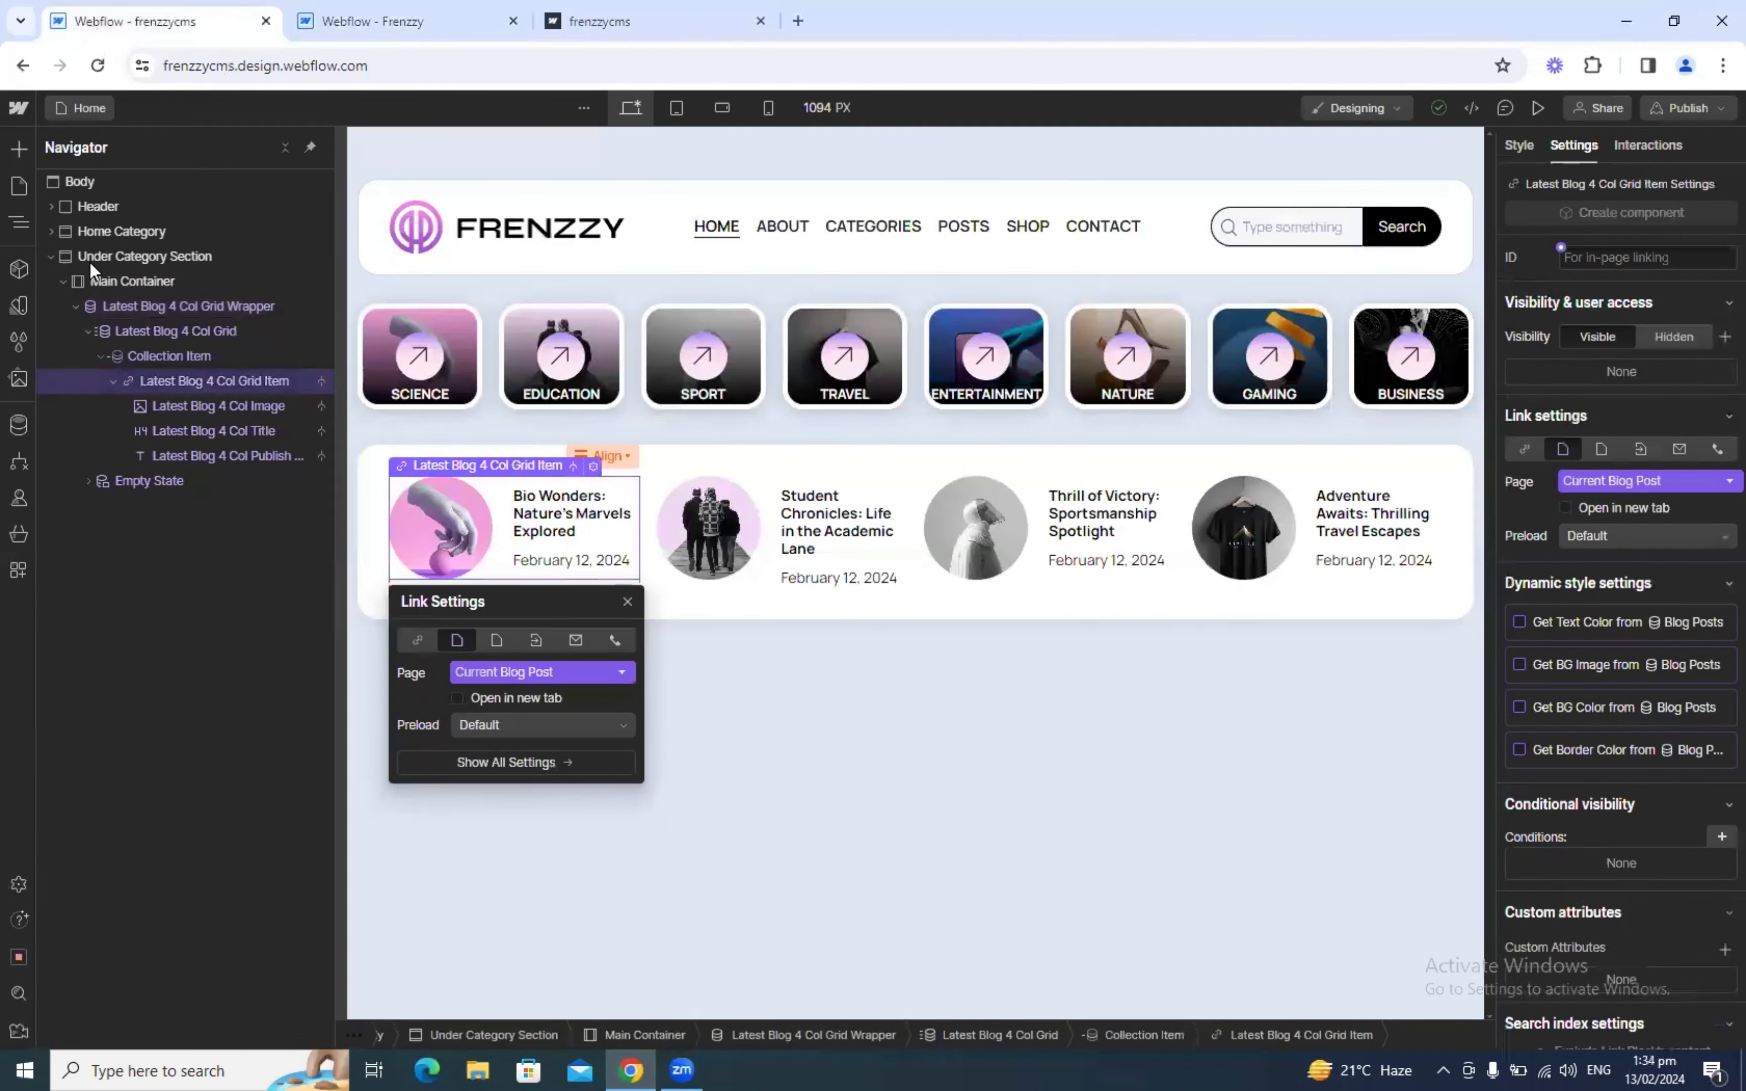
left_click(41, 233)
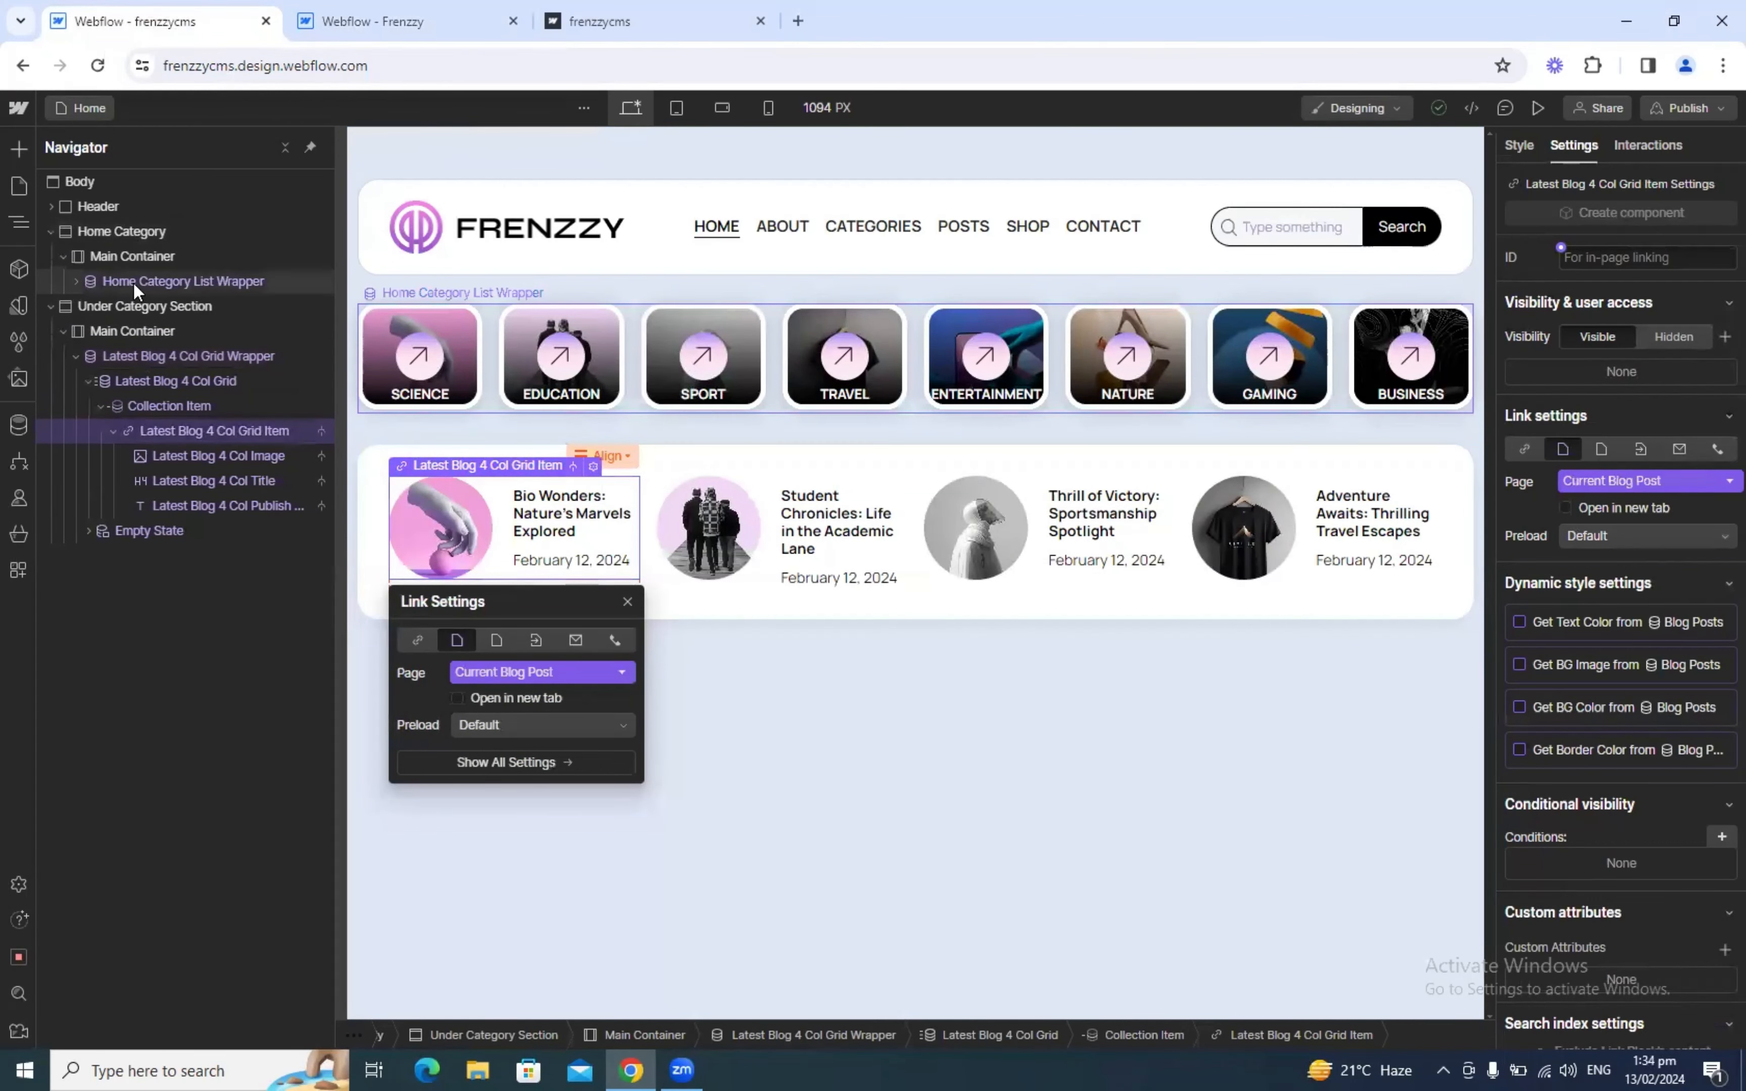
left_click(133, 282)
left_click(76, 281)
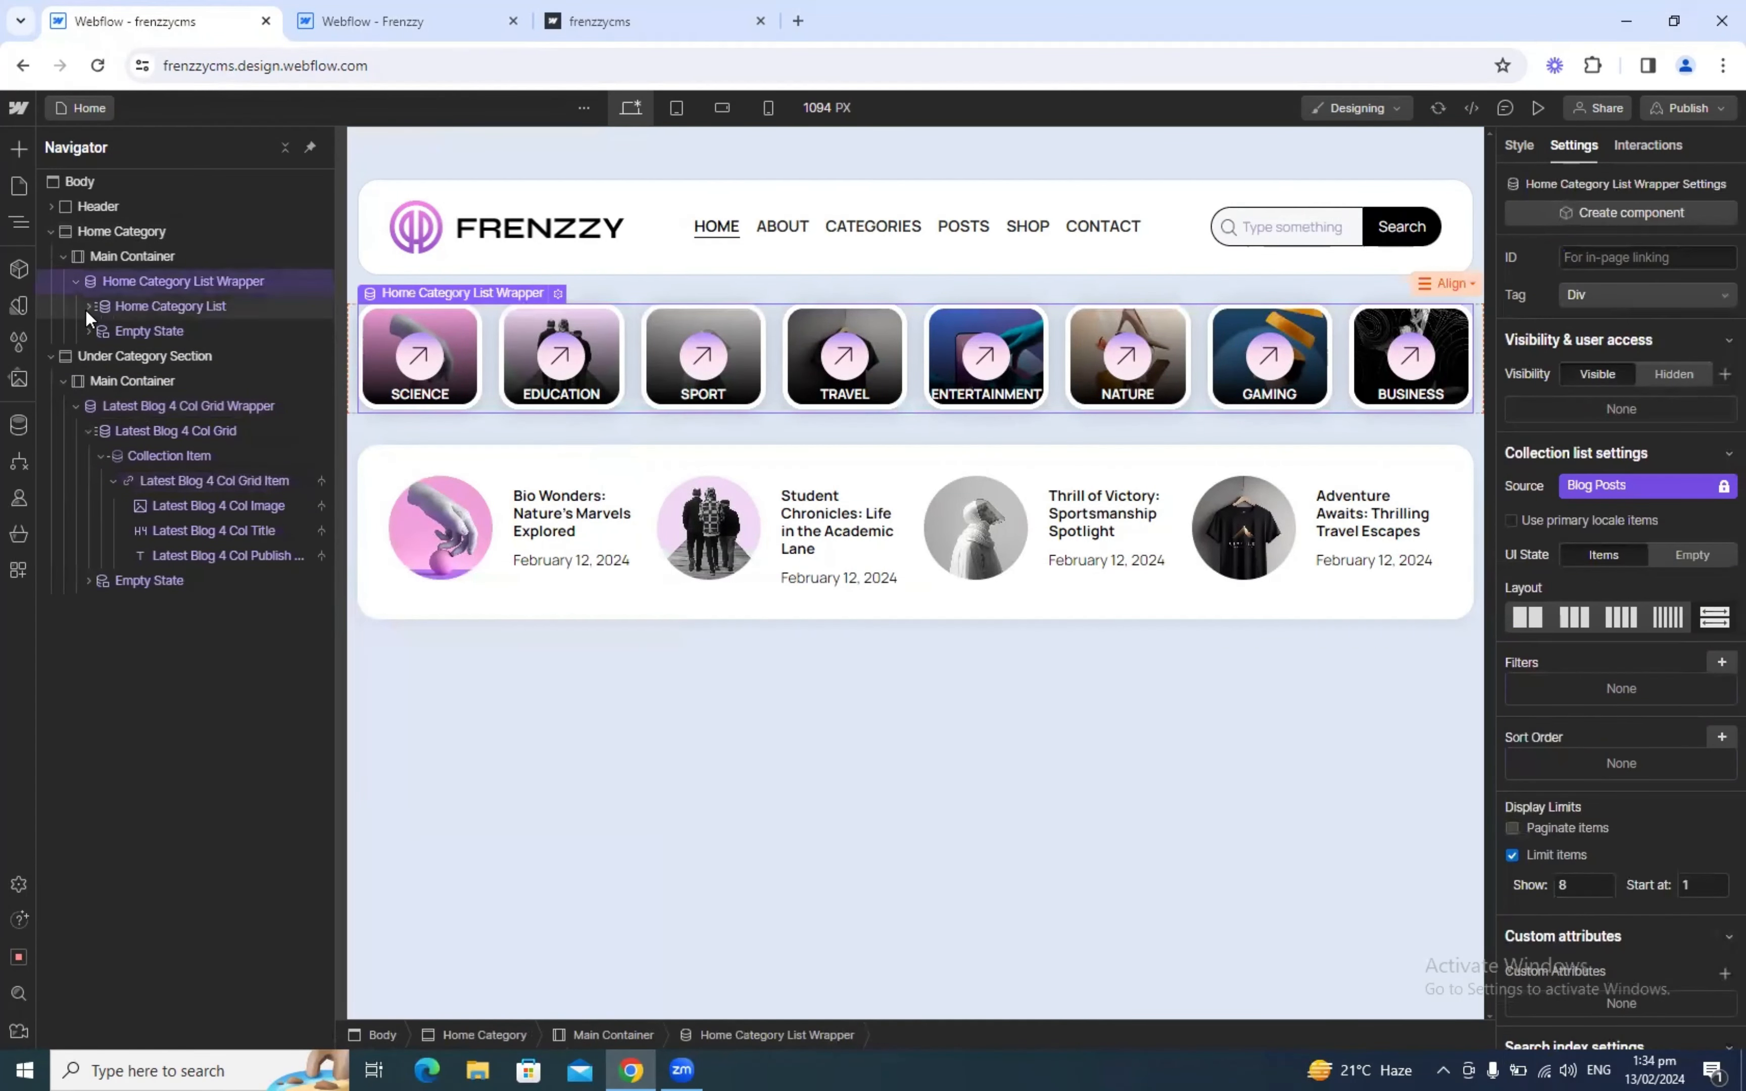
left_click(87, 306)
left_click(100, 332)
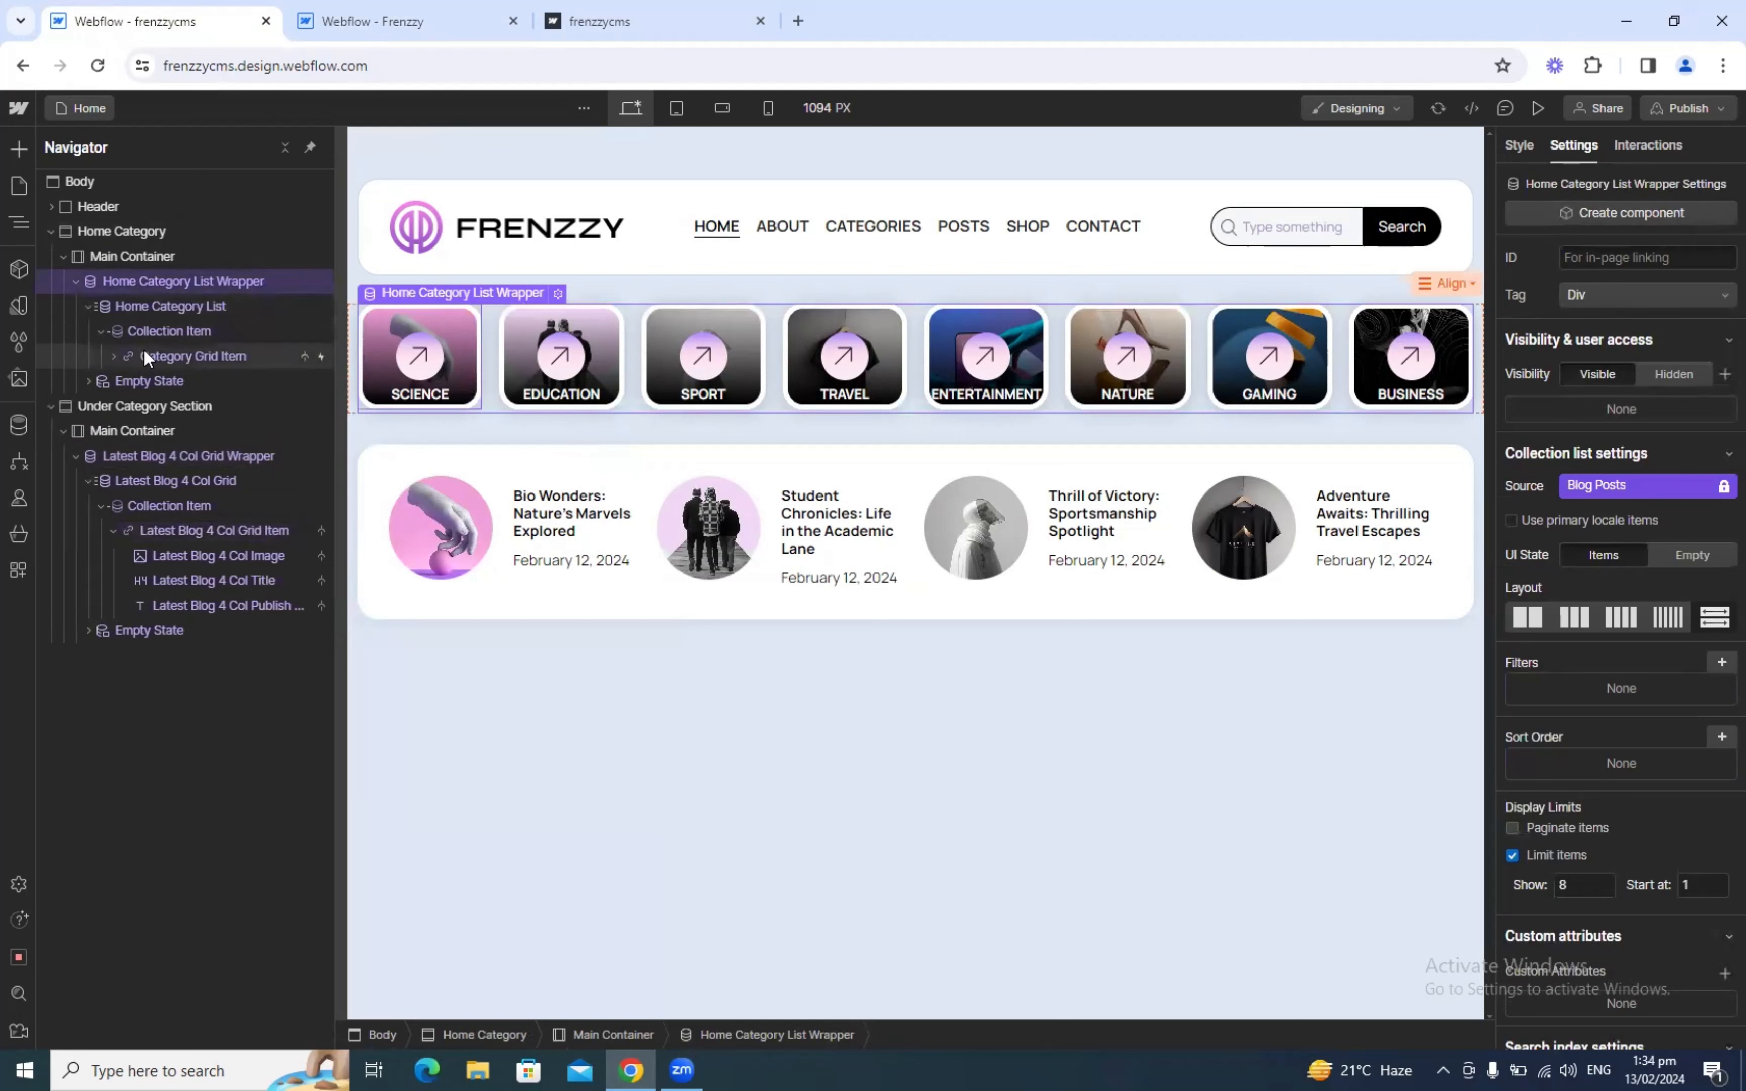
left_click(392, 331)
left_click(518, 293)
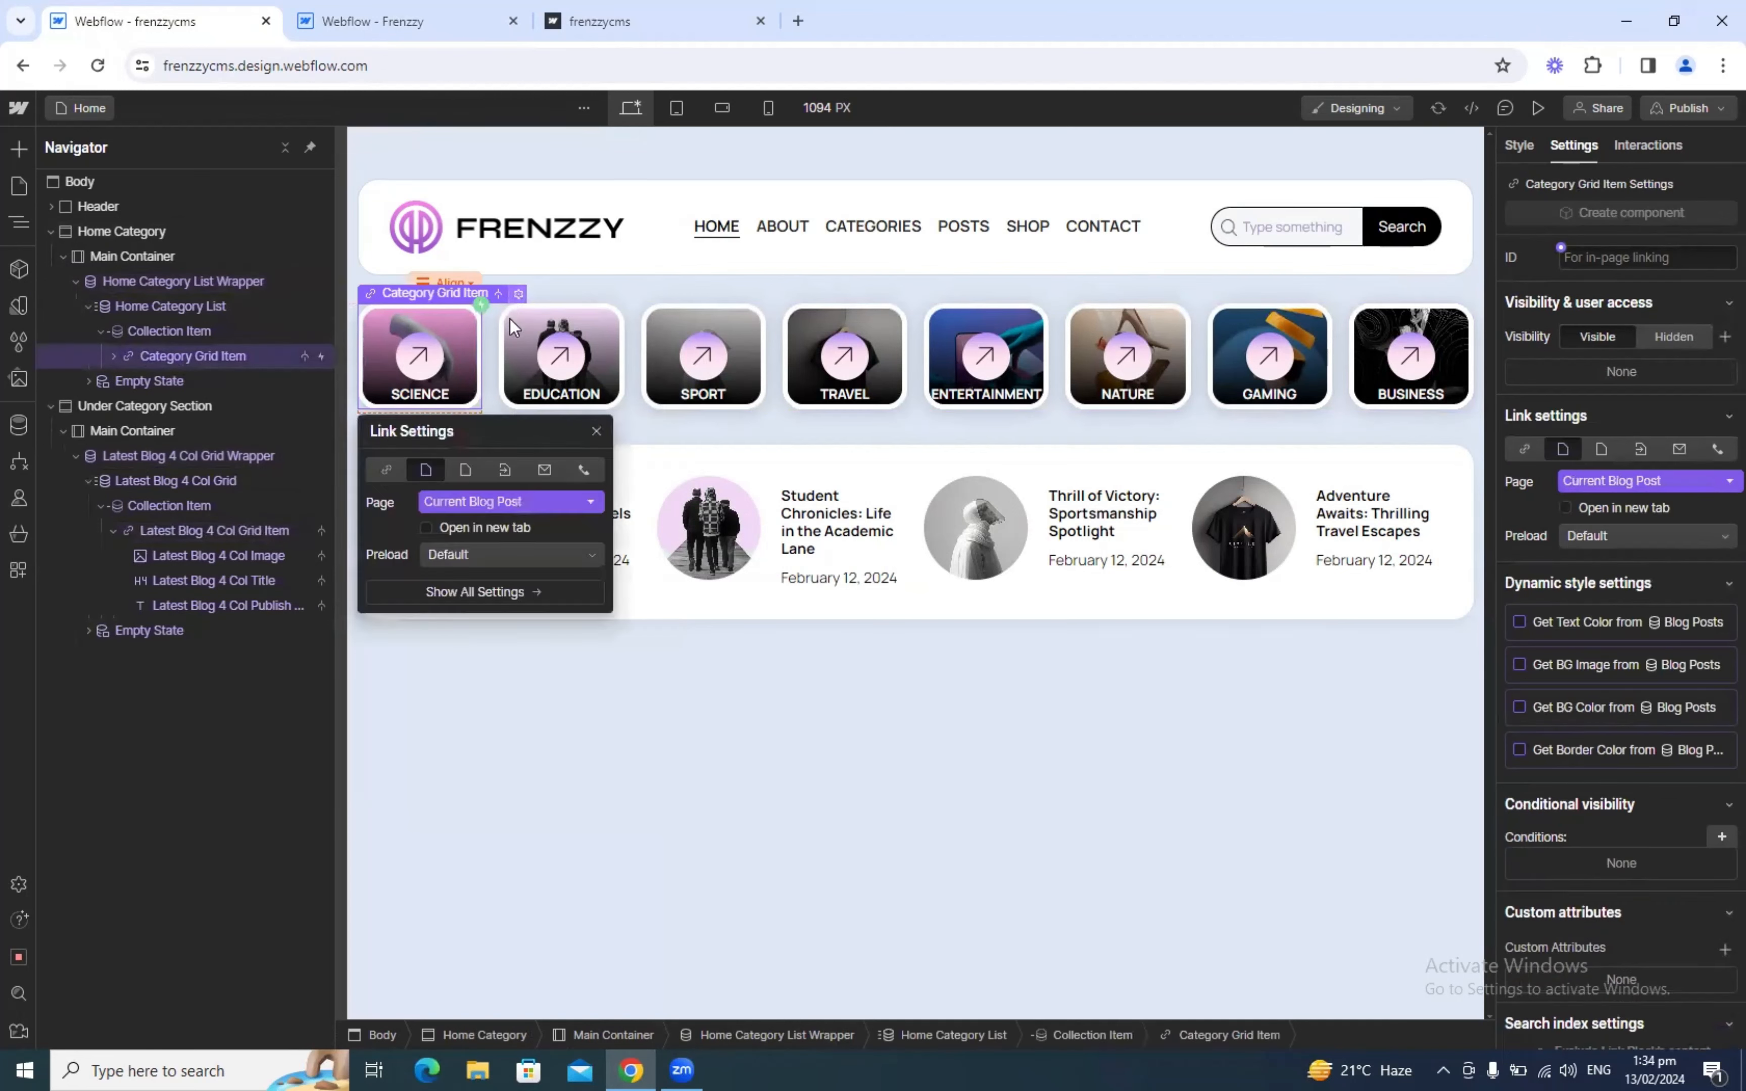
left_click(465, 499)
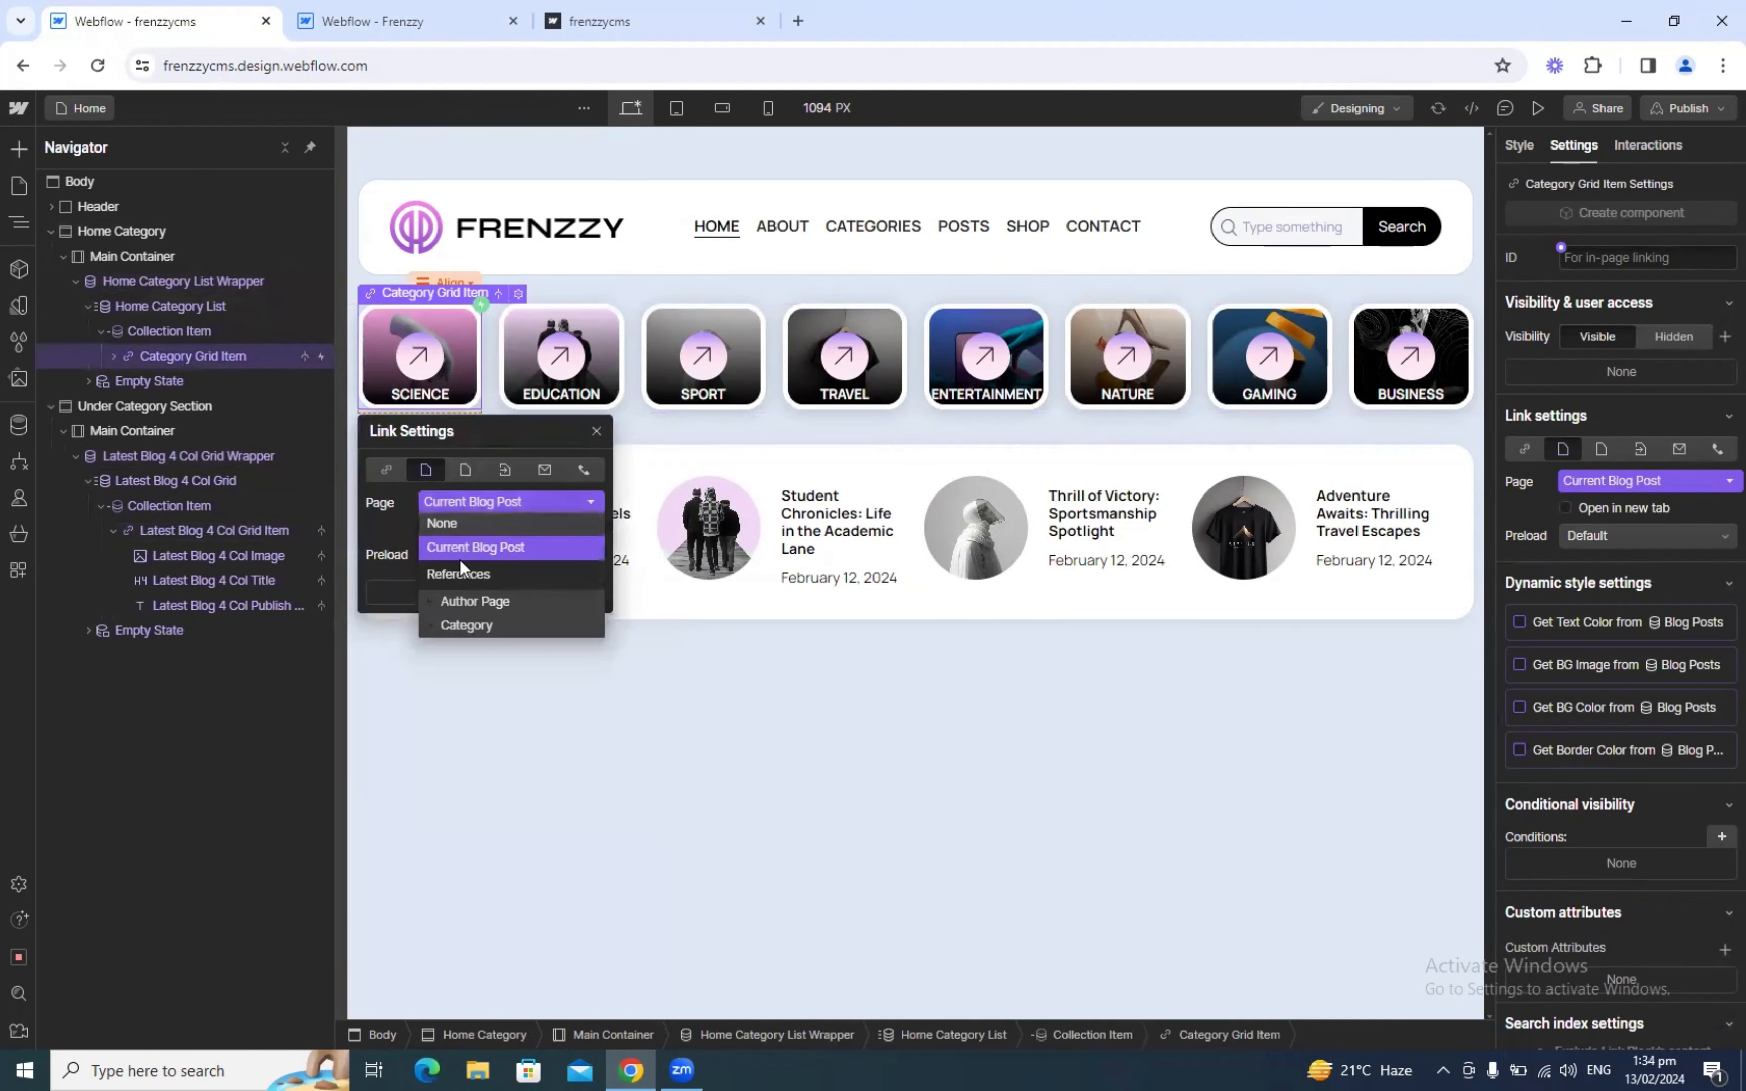
left_click(468, 625)
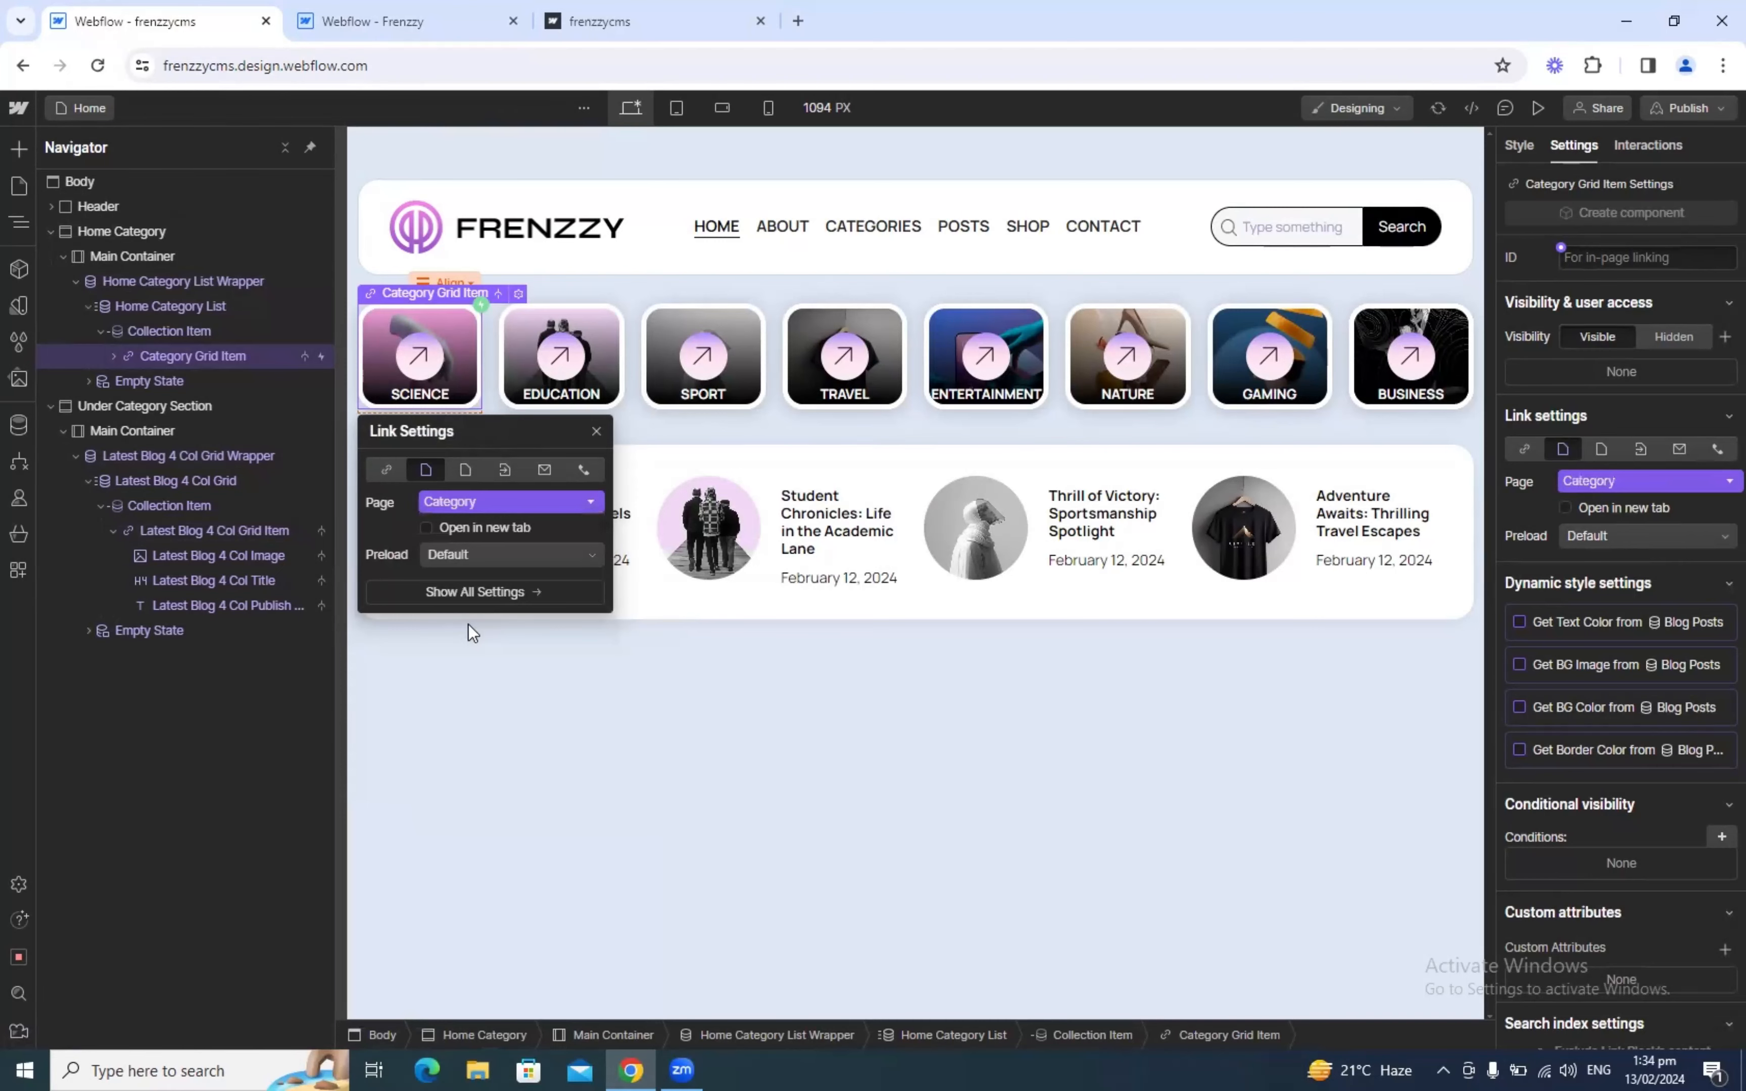
left_click(539, 590)
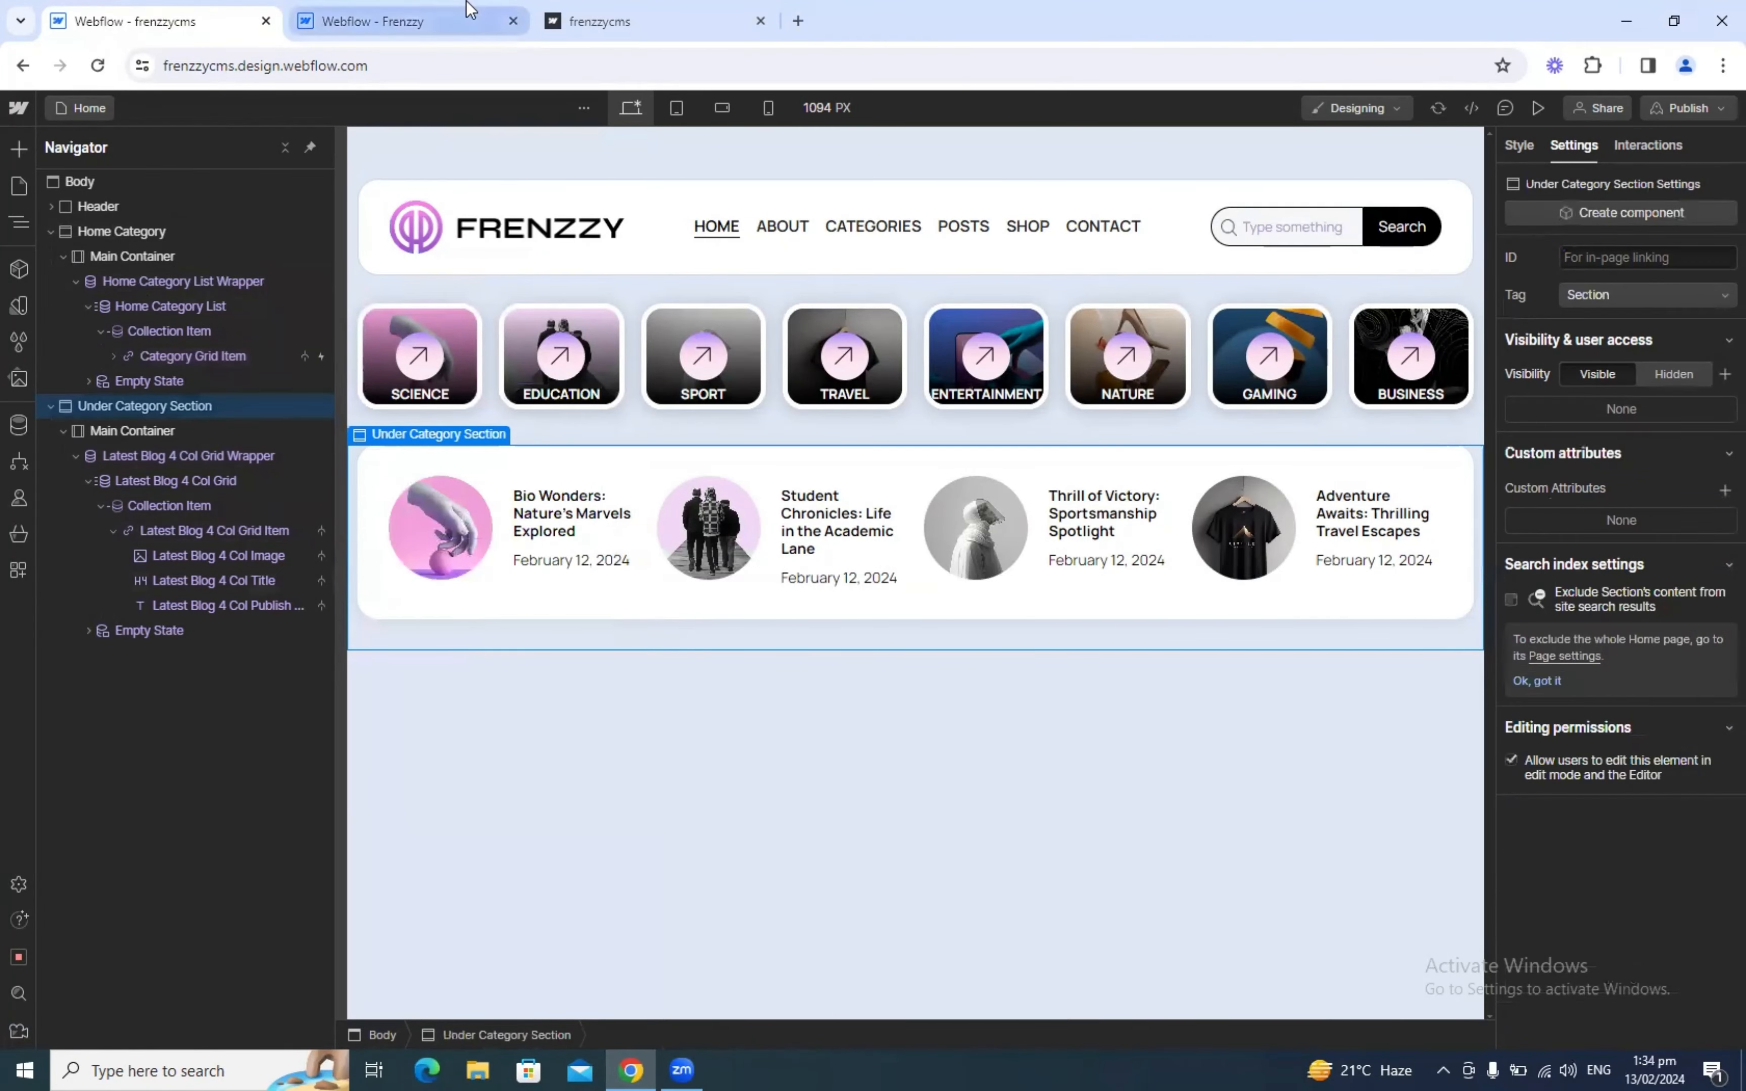
Step: Examine the Main Blog Section's style settings in the Frenzzy reference, including its spacing
left_click(465, 20)
scroll(866, 459, "down", 5)
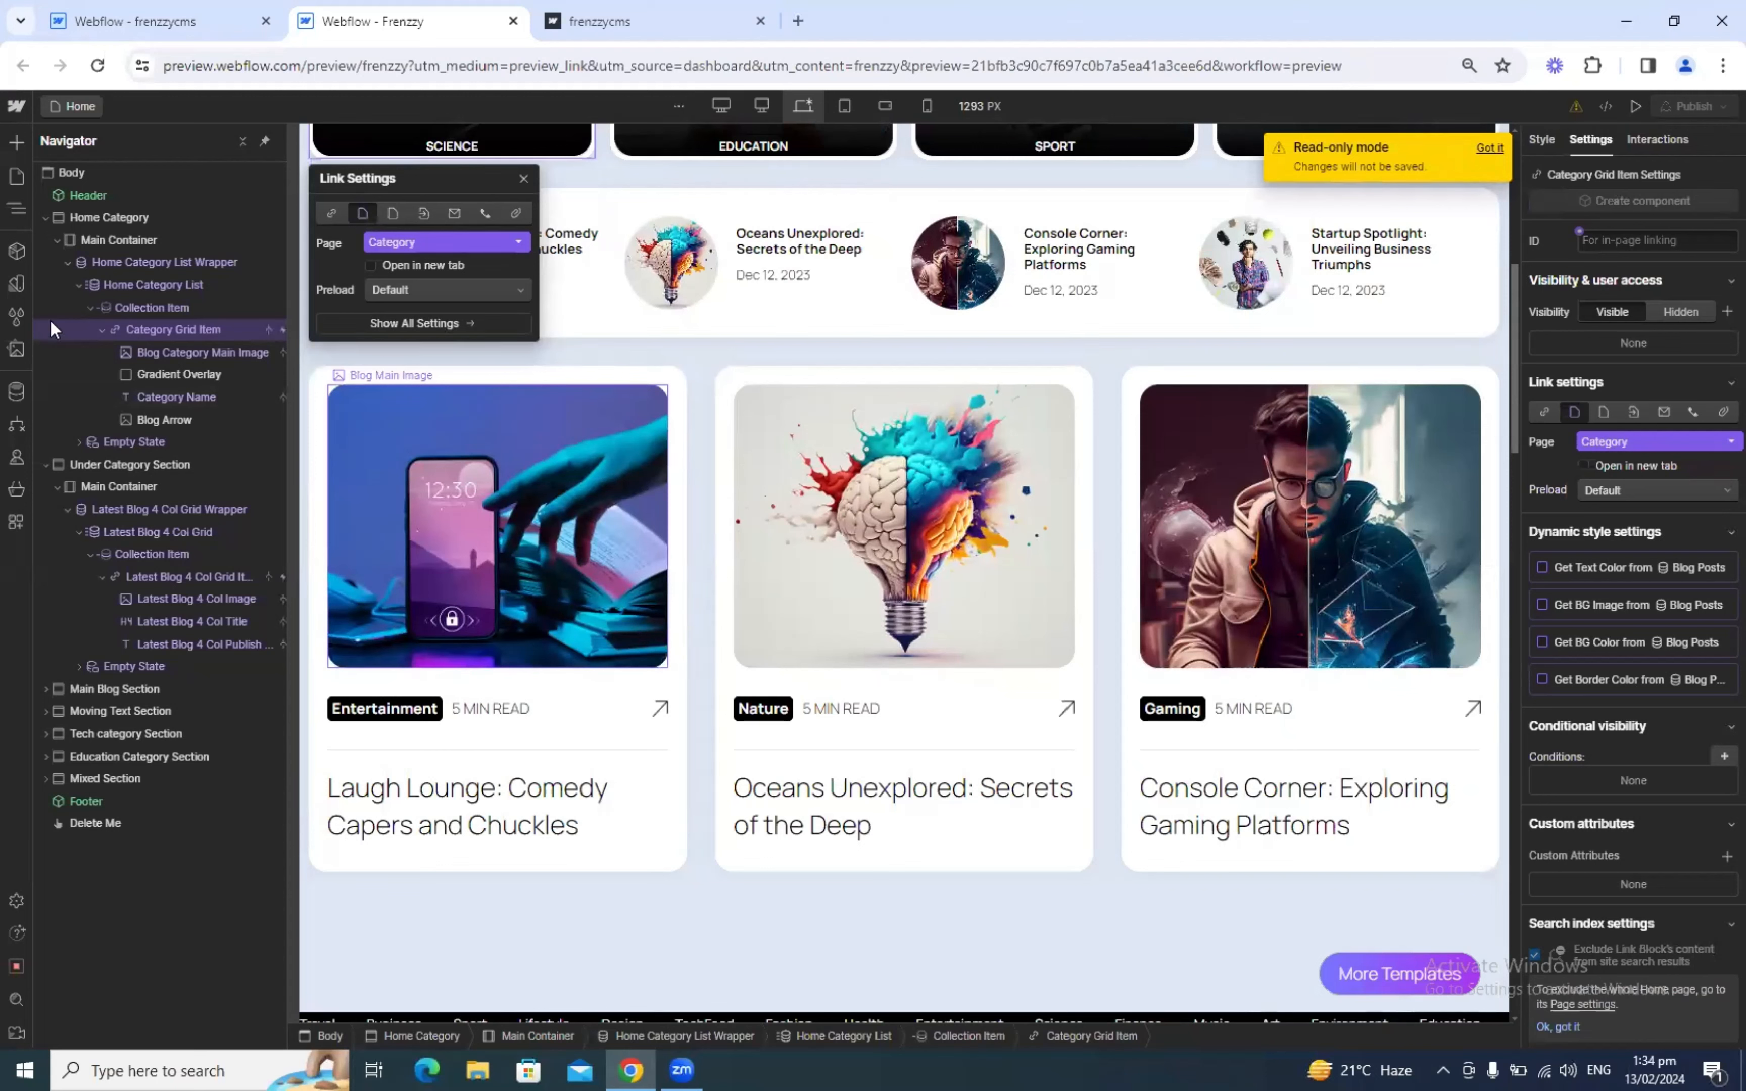
left_click(45, 217)
left_click(45, 240)
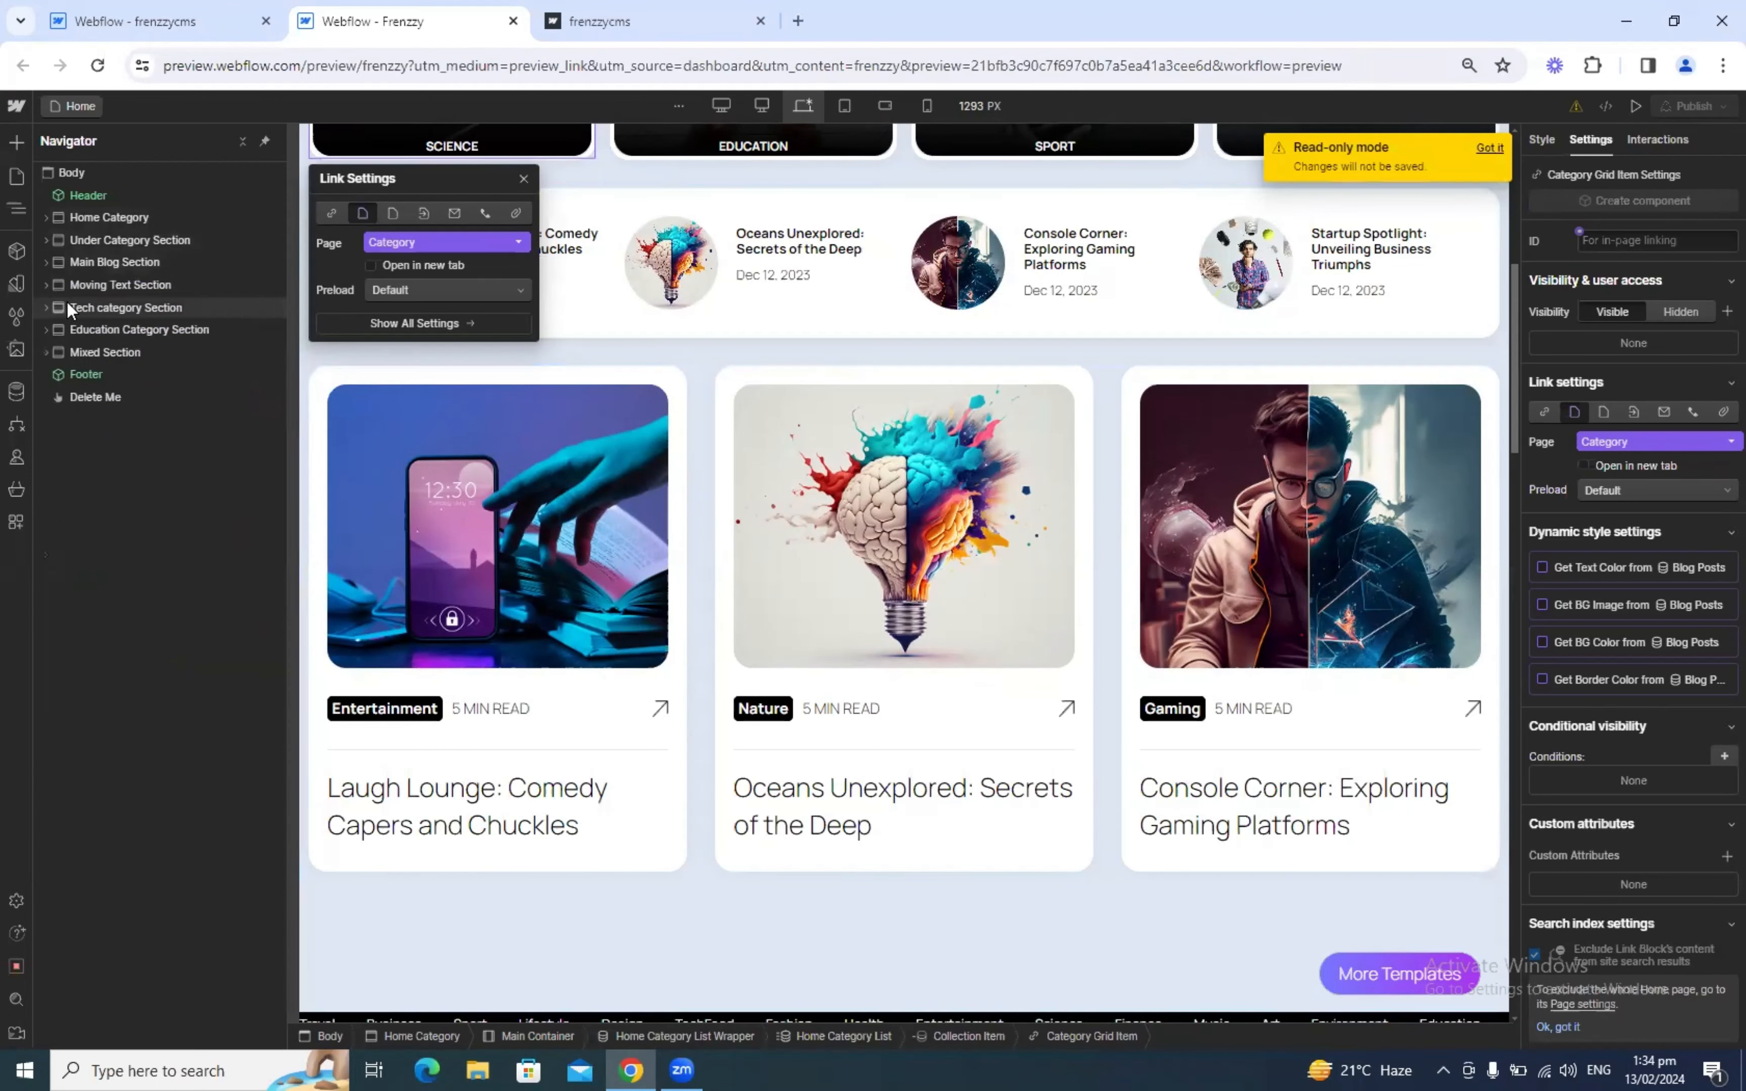
left_click(45, 263)
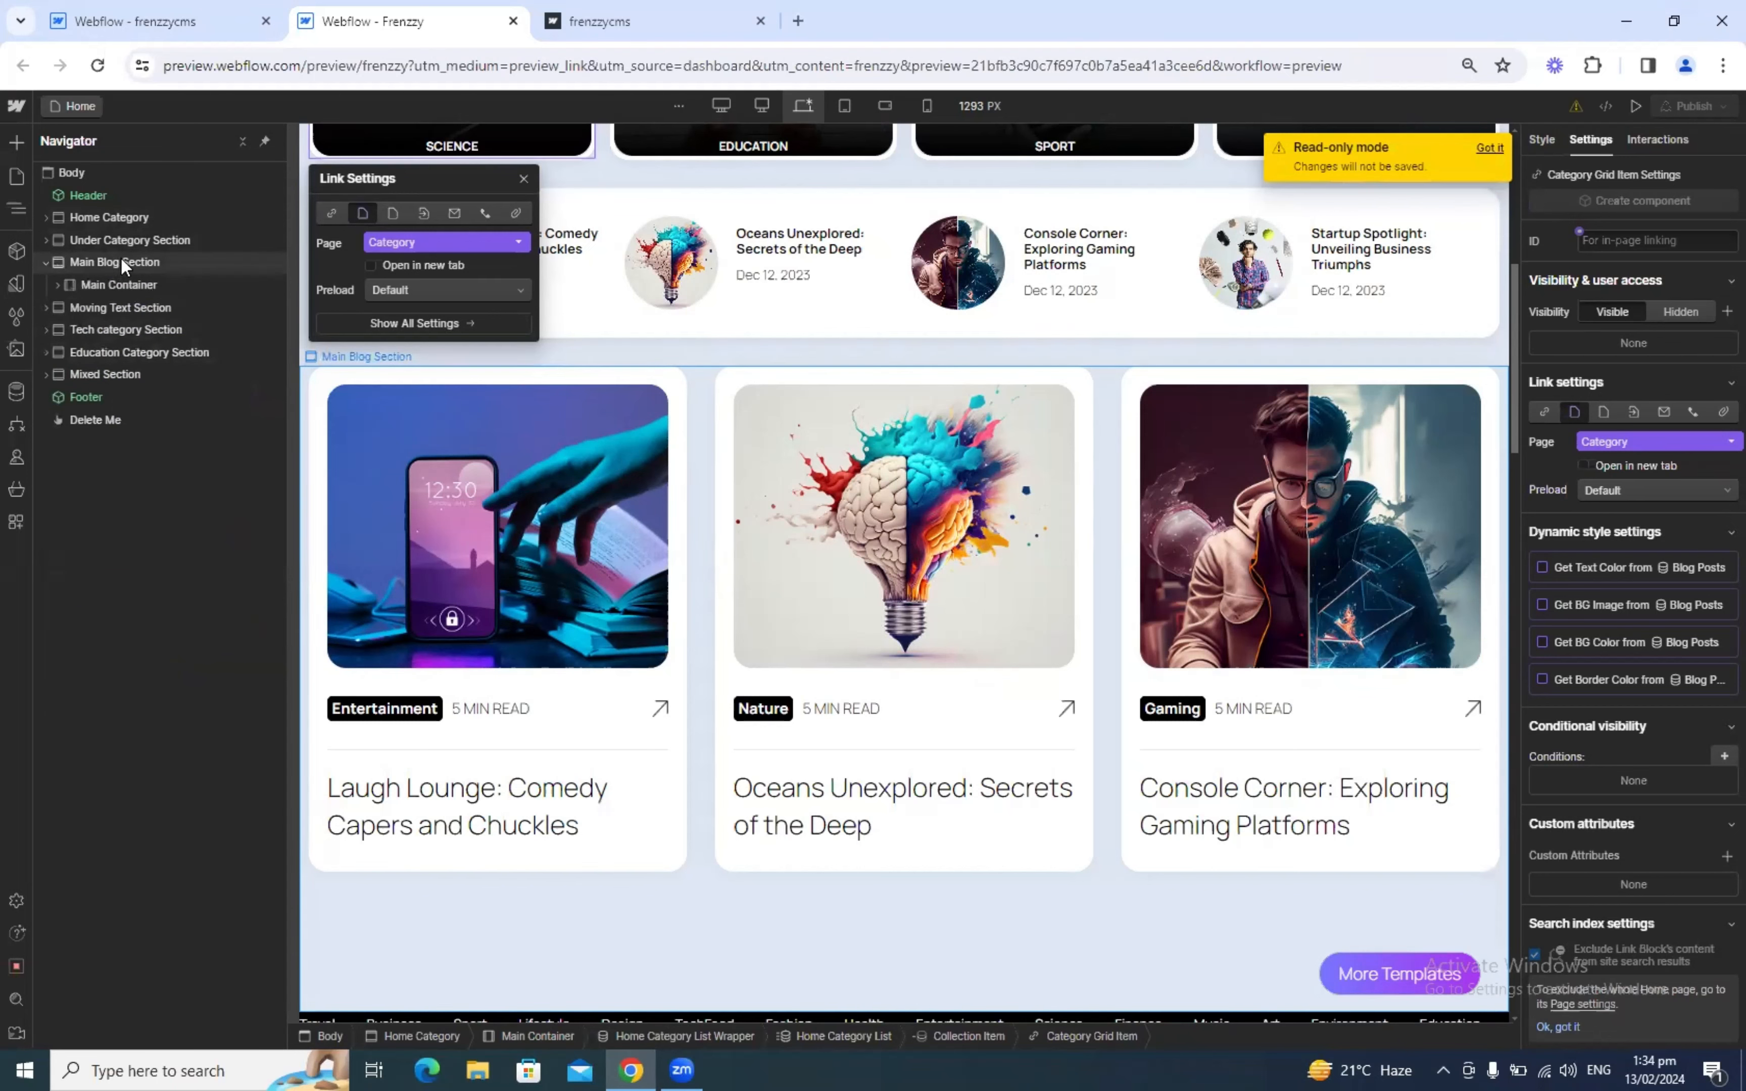
left_click(121, 261)
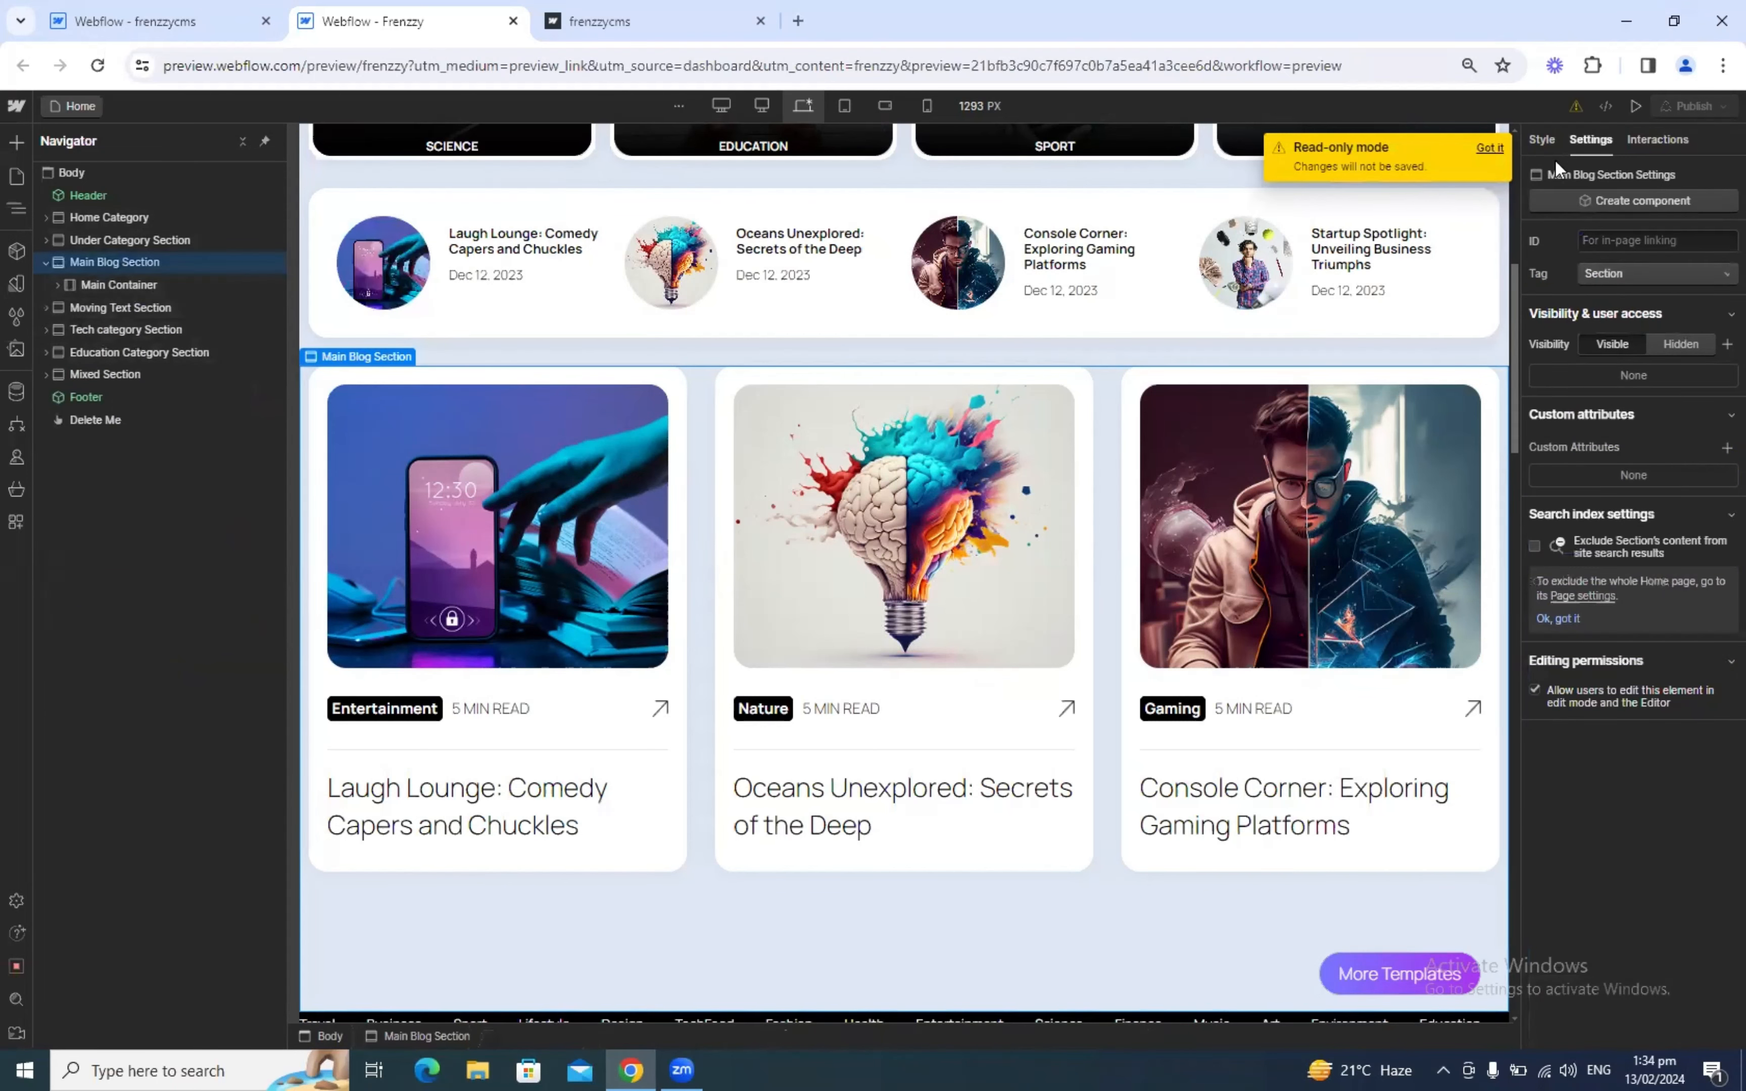
left_click(1543, 140)
scroll(505, 433, "up", 2)
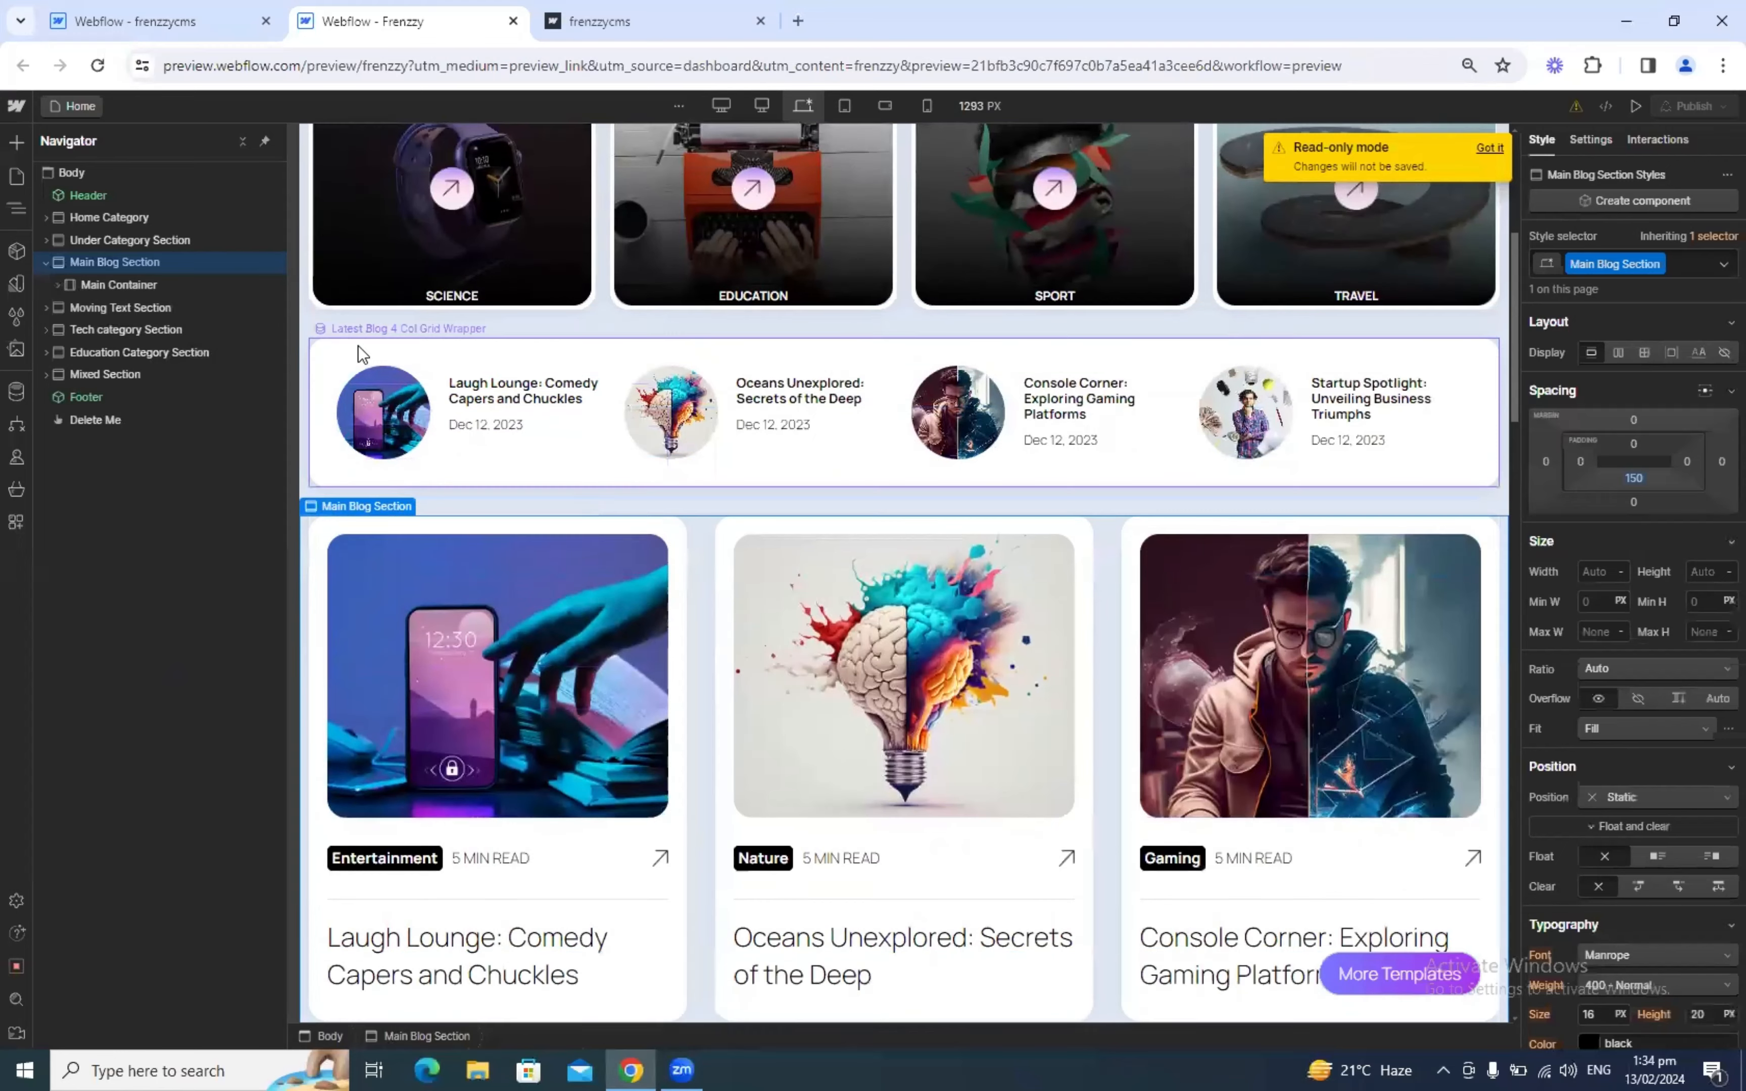
left_click(363, 354)
Step: Add a Scroll into view trigger to the frenzzycms Under Category Section's Latest Blog 4 Col Grid Item
left_click(135, 21)
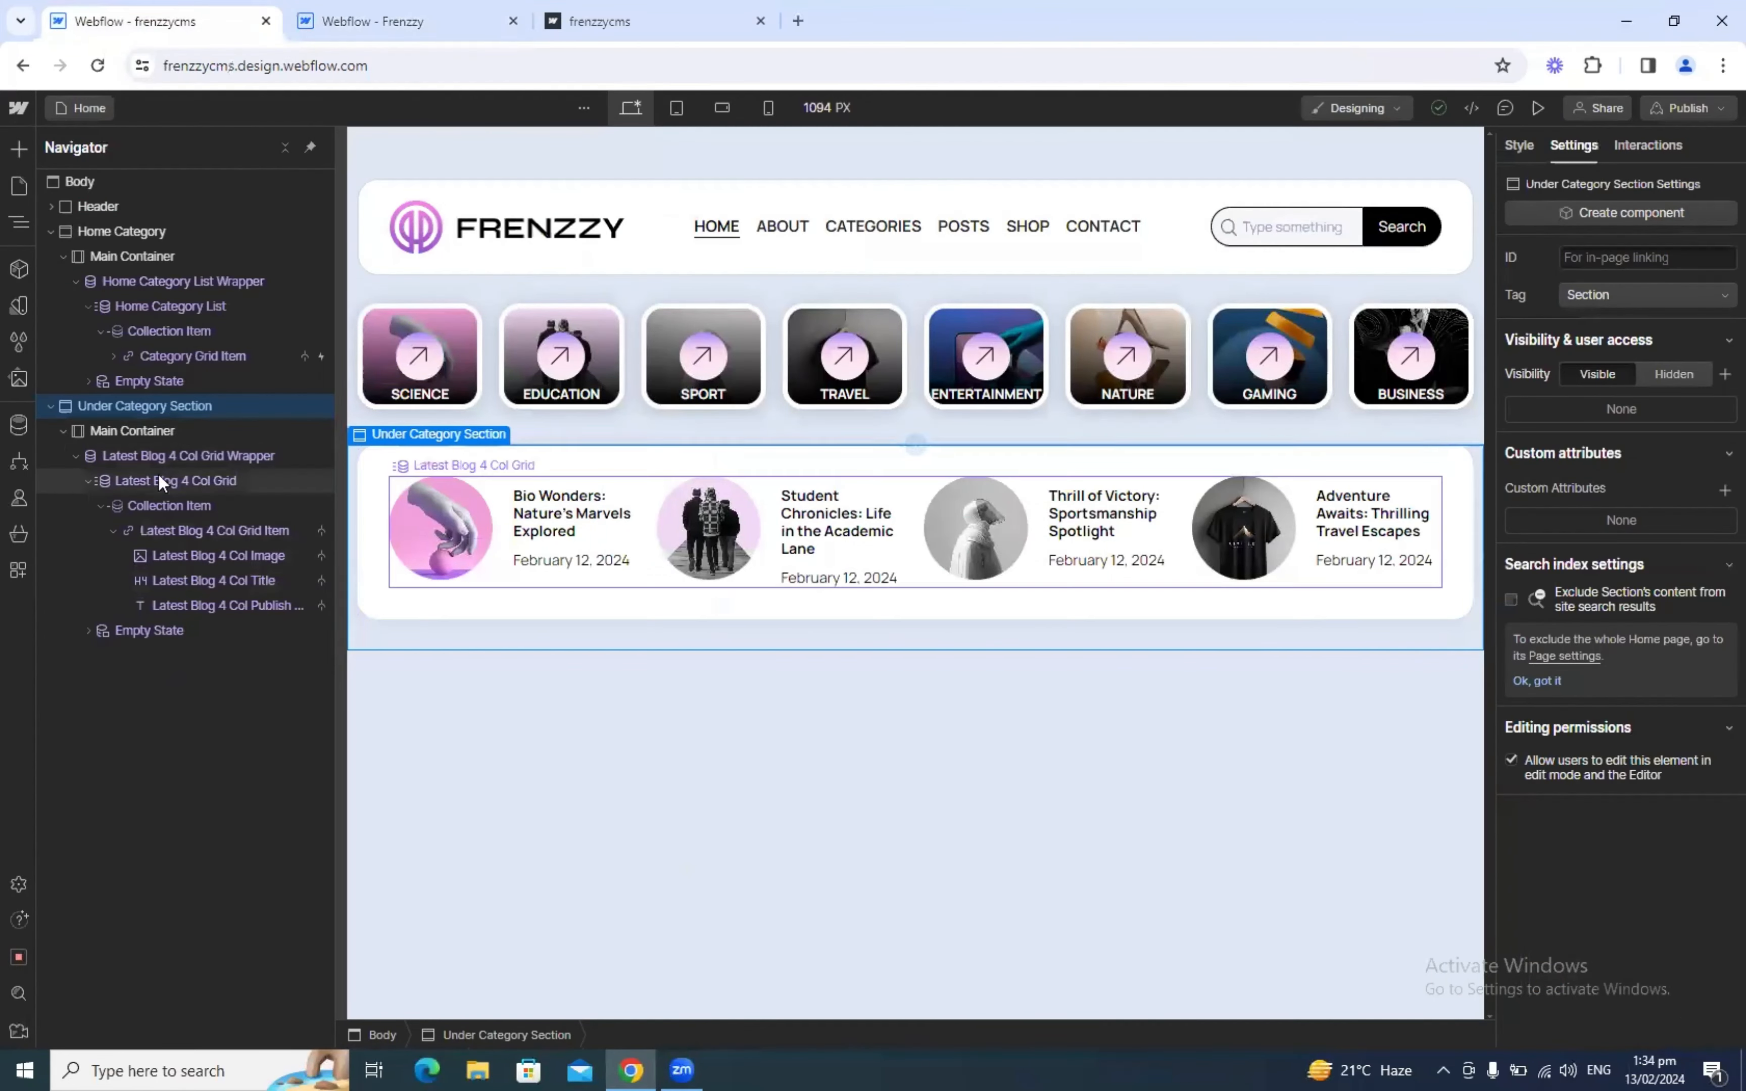
left_click(270, 503)
left_click(231, 534)
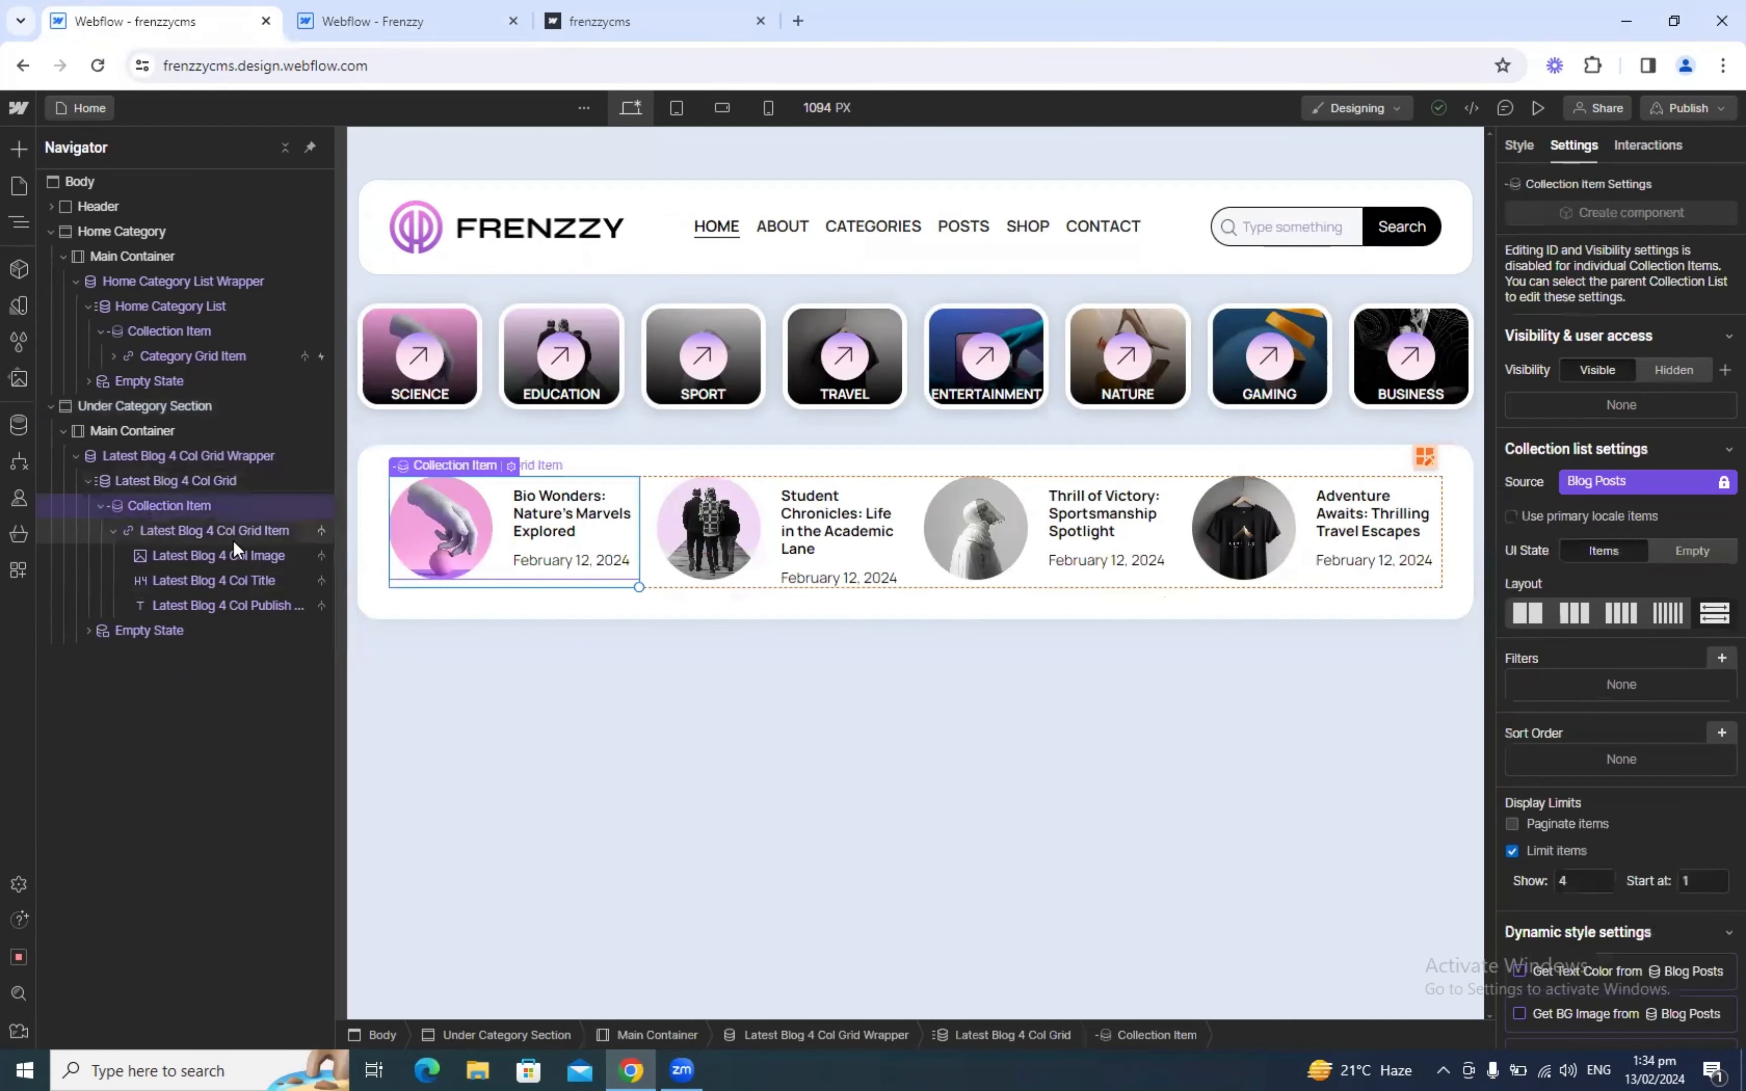
left_click(1651, 147)
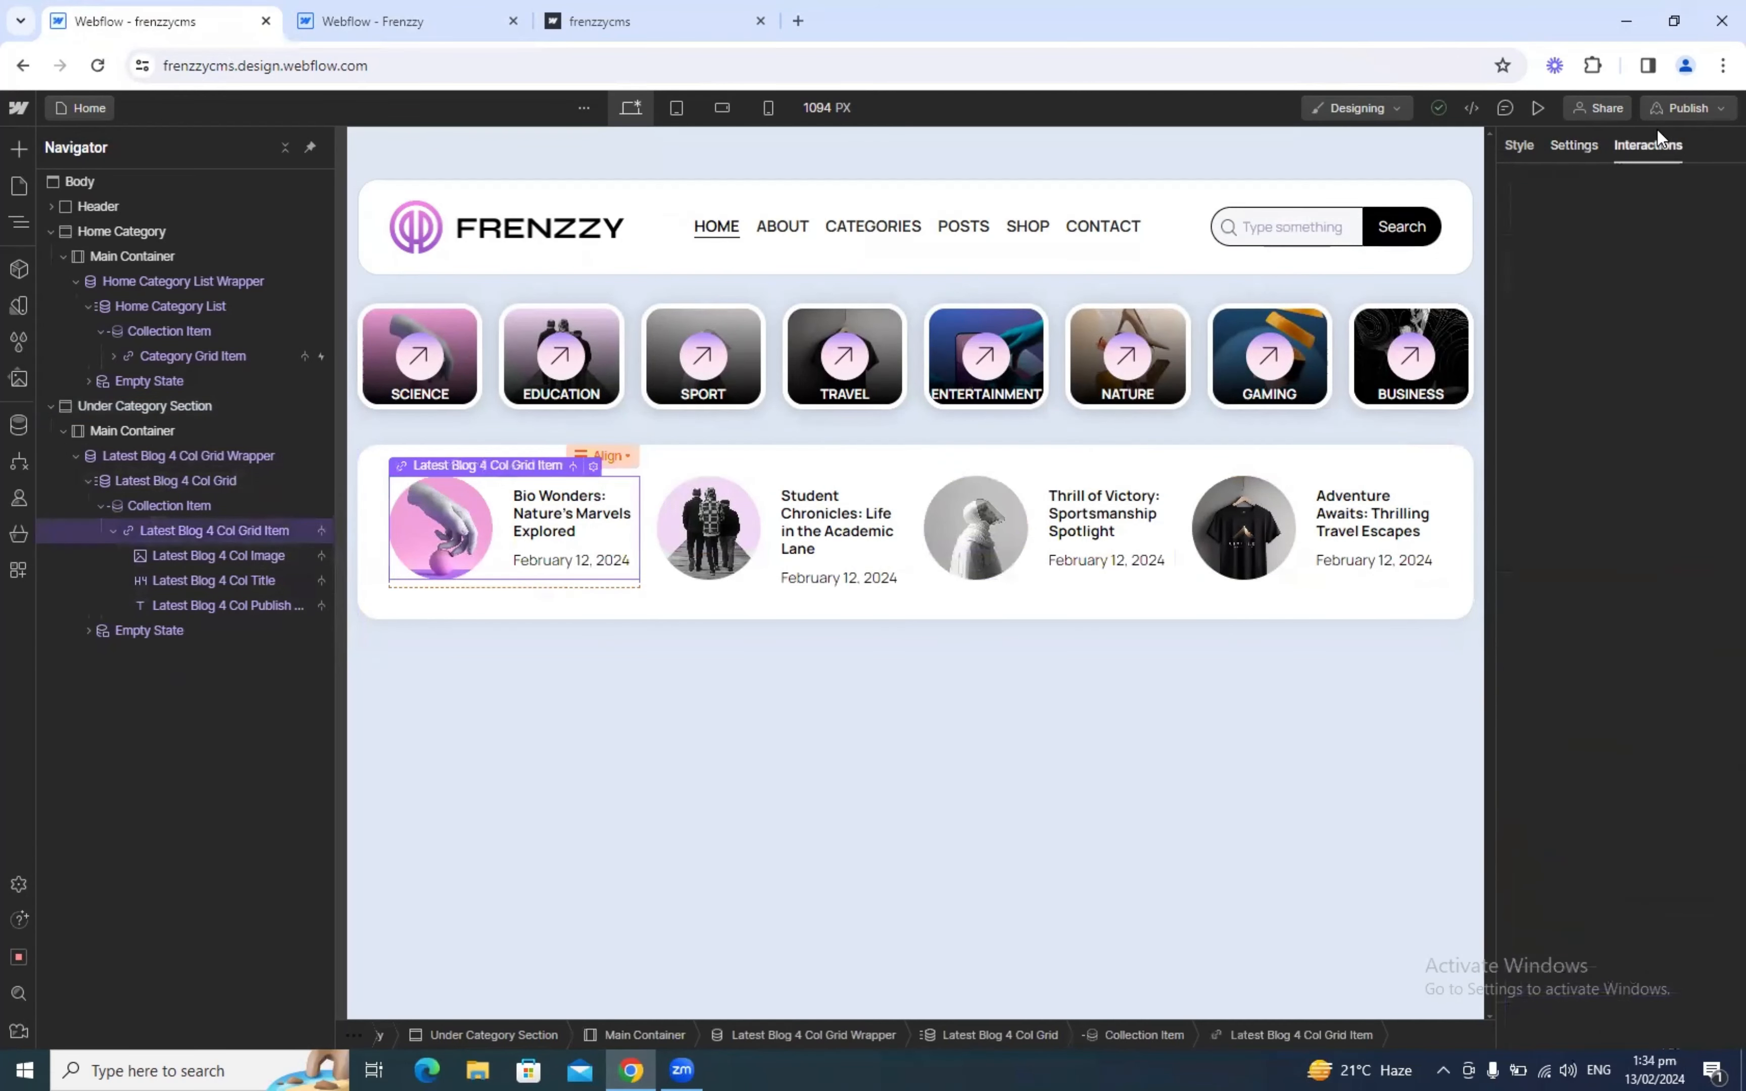
left_click(1722, 217)
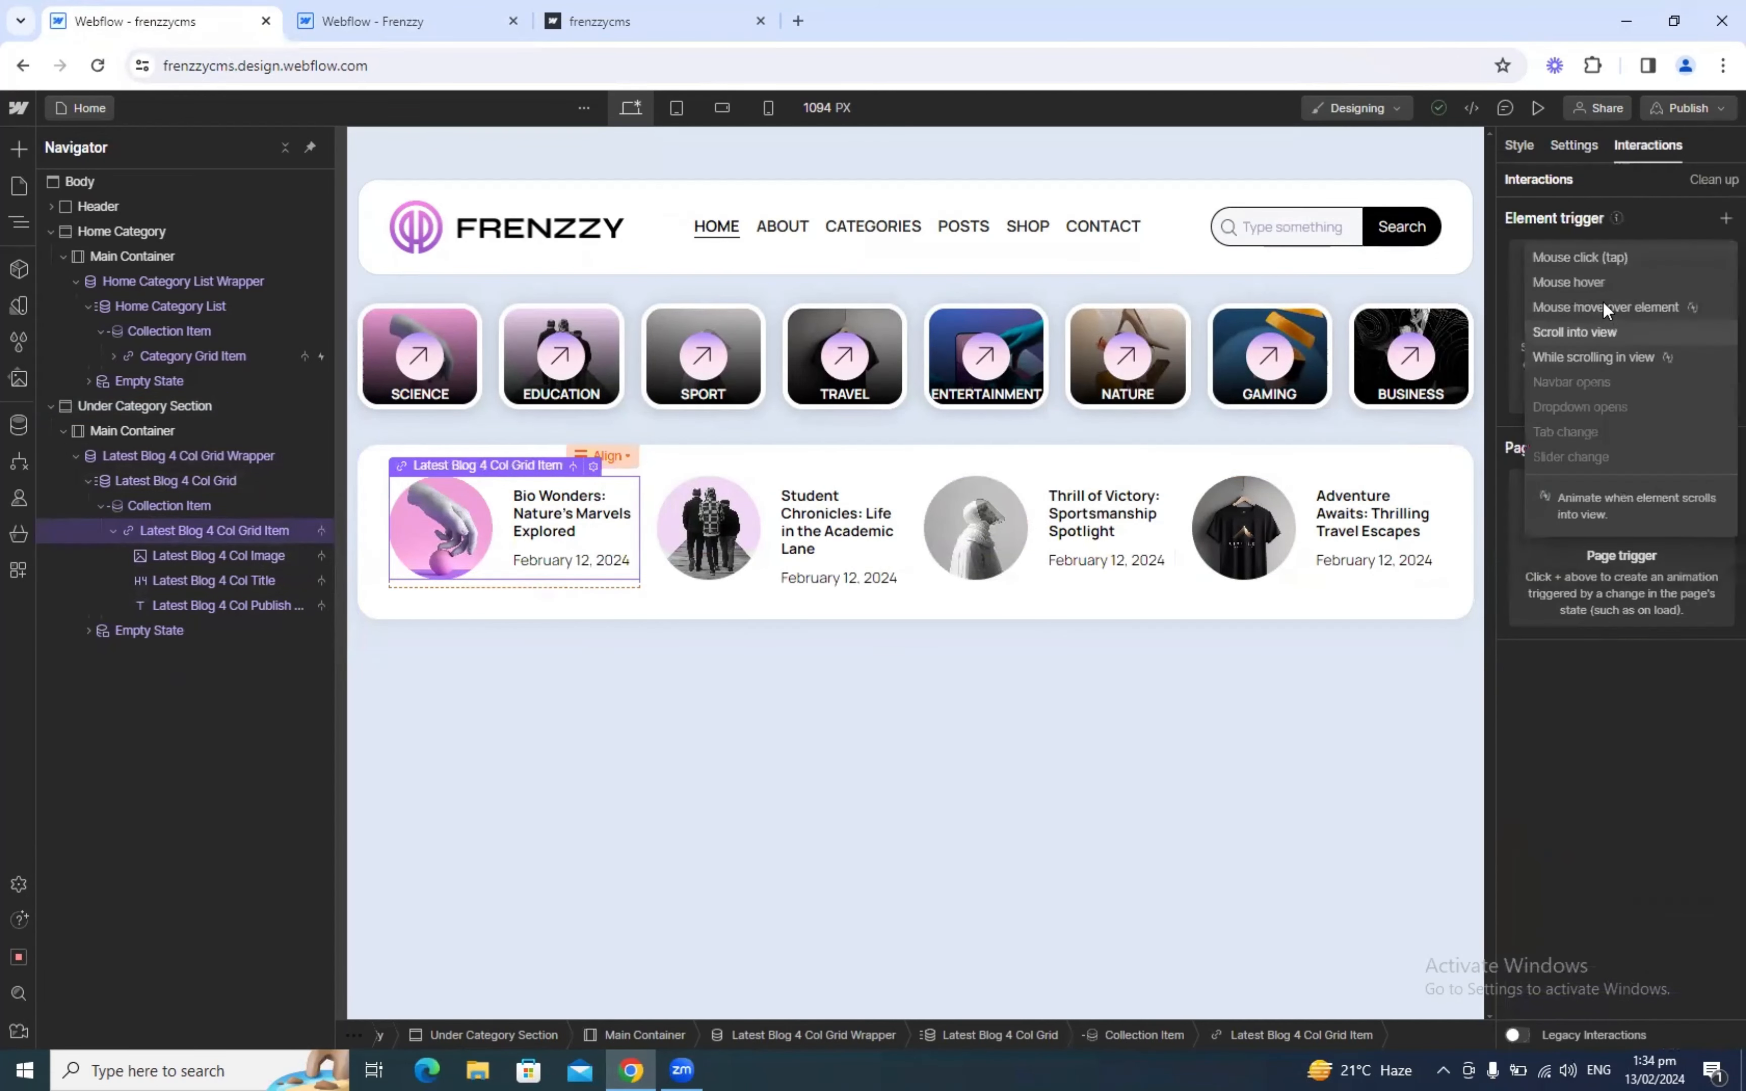
left_click(1596, 331)
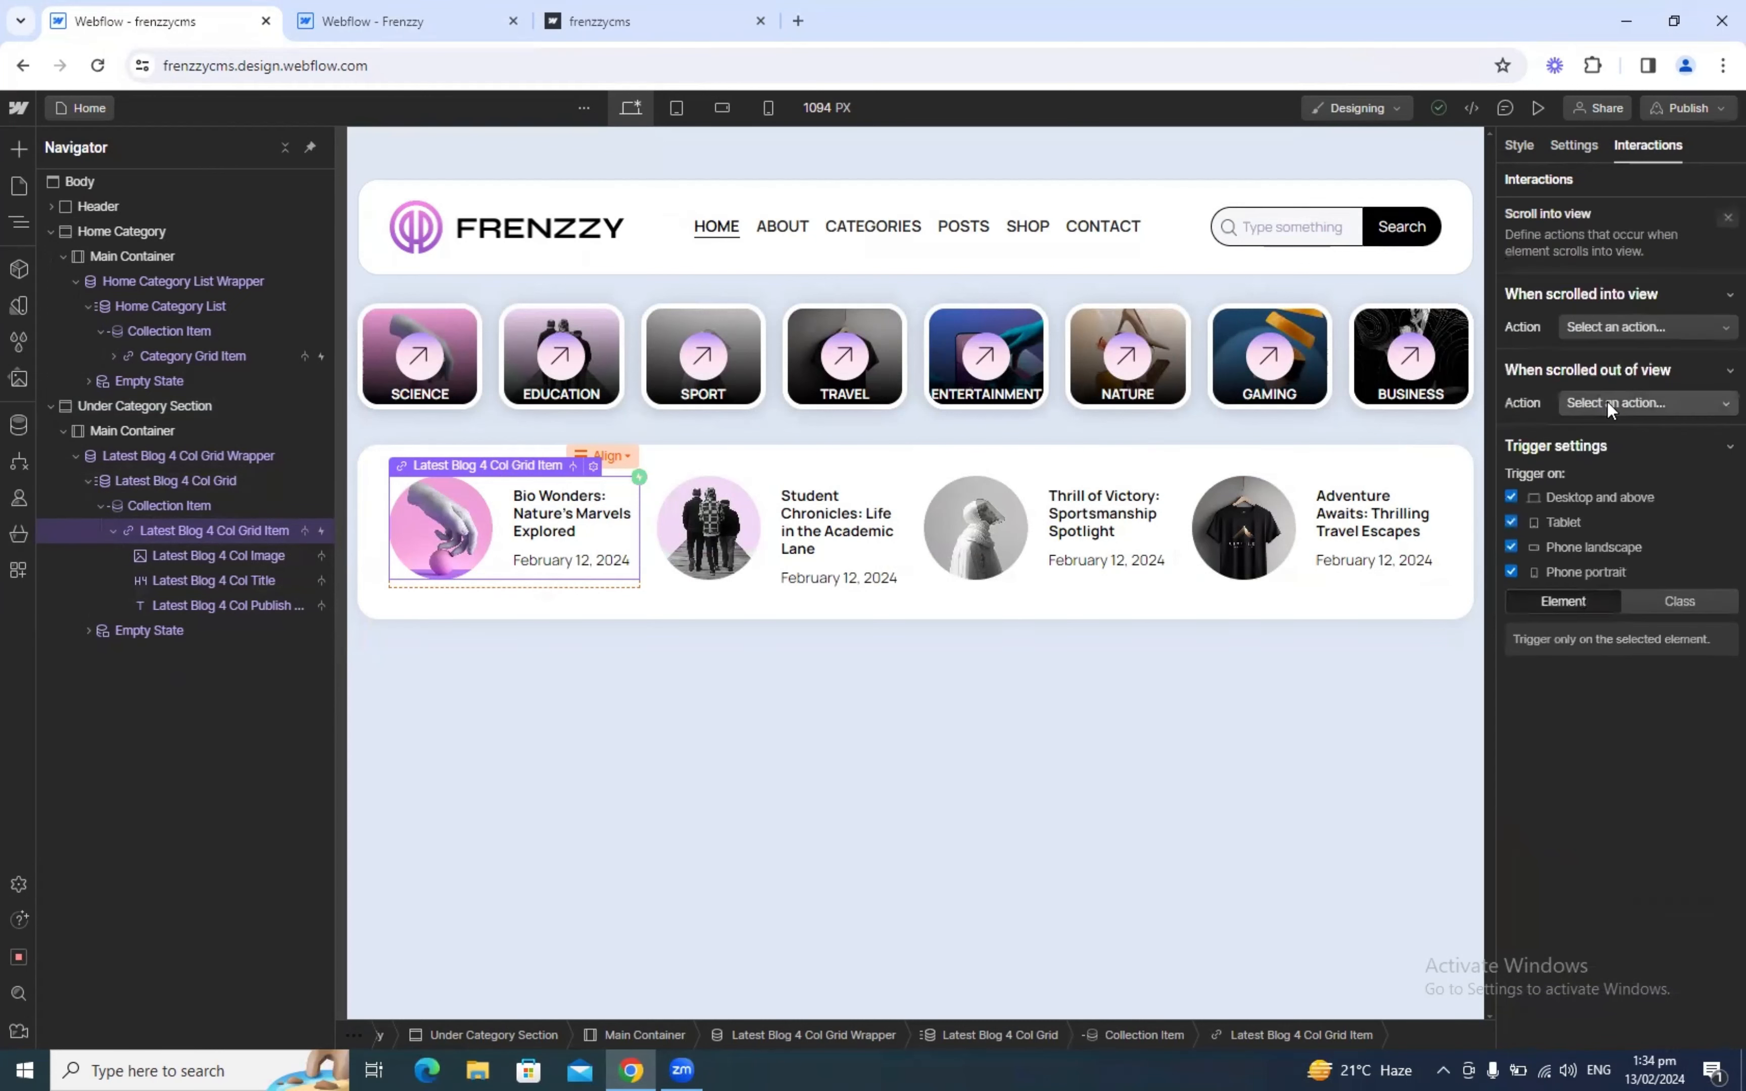
Step: Set the scrolled-into-view action to Slide, sliding in From Bottom
left_click(1619, 328)
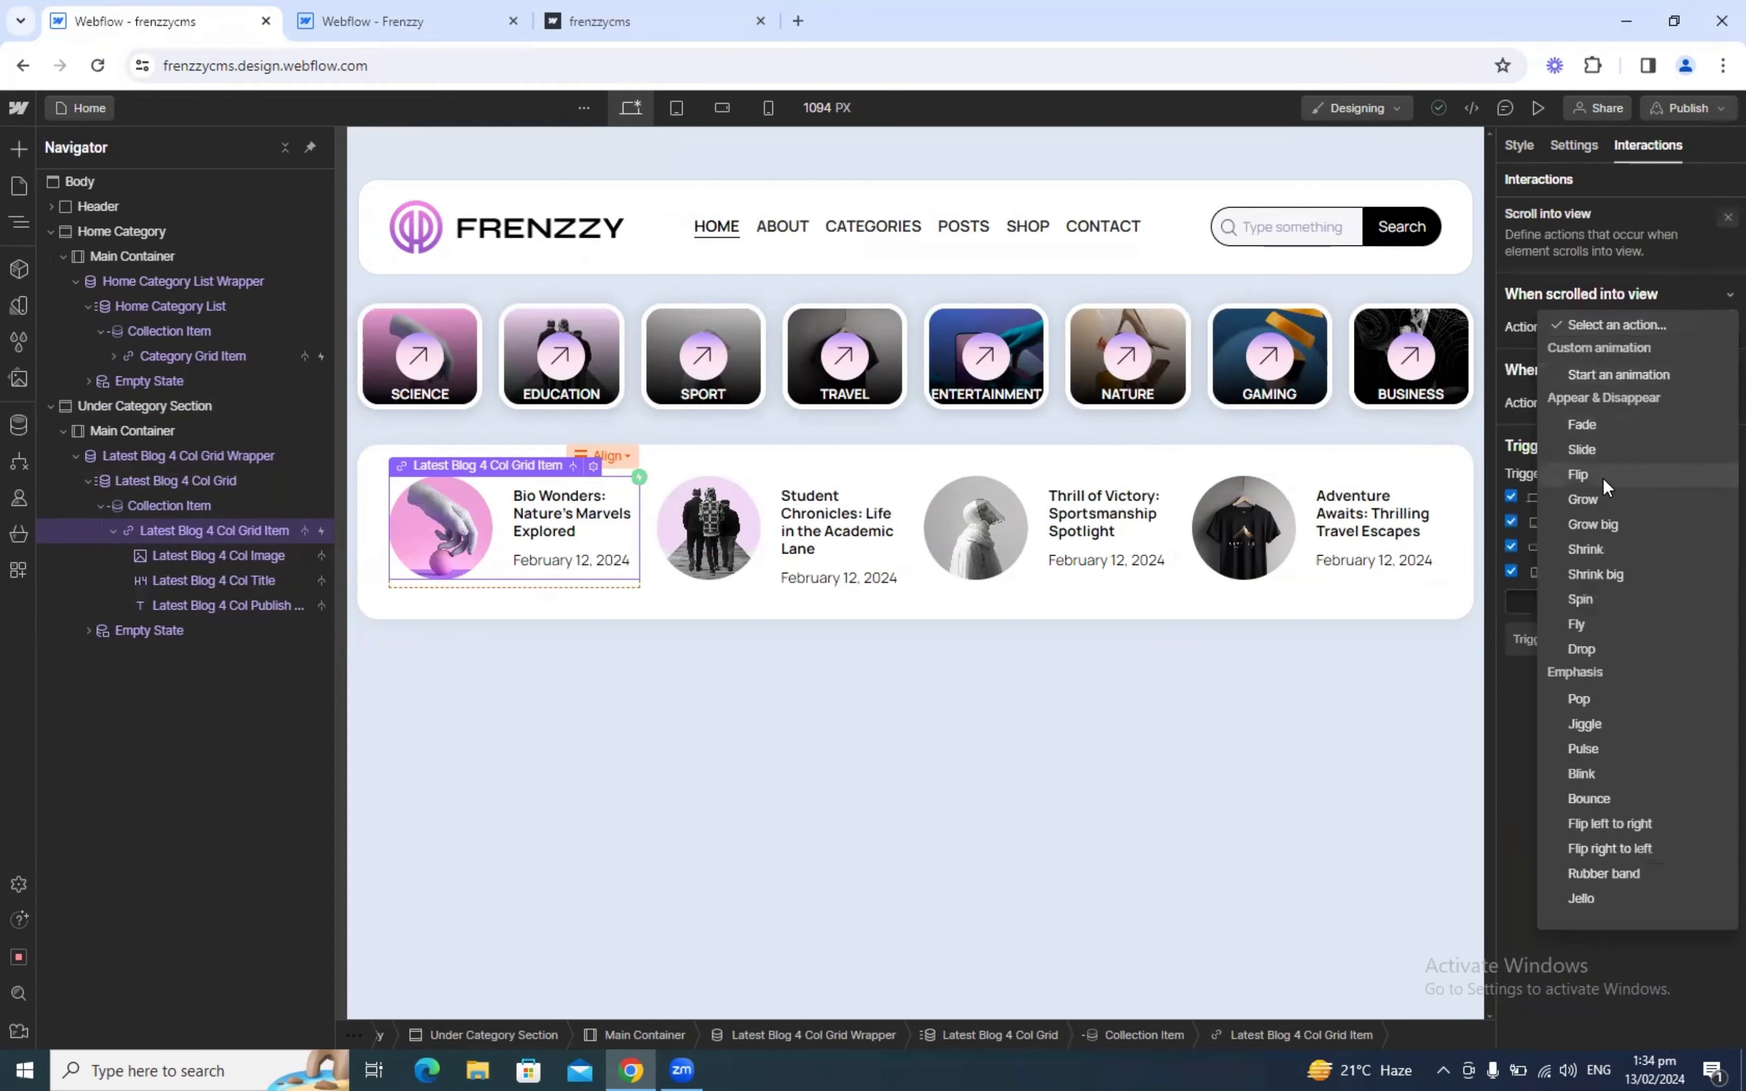
left_click(1586, 447)
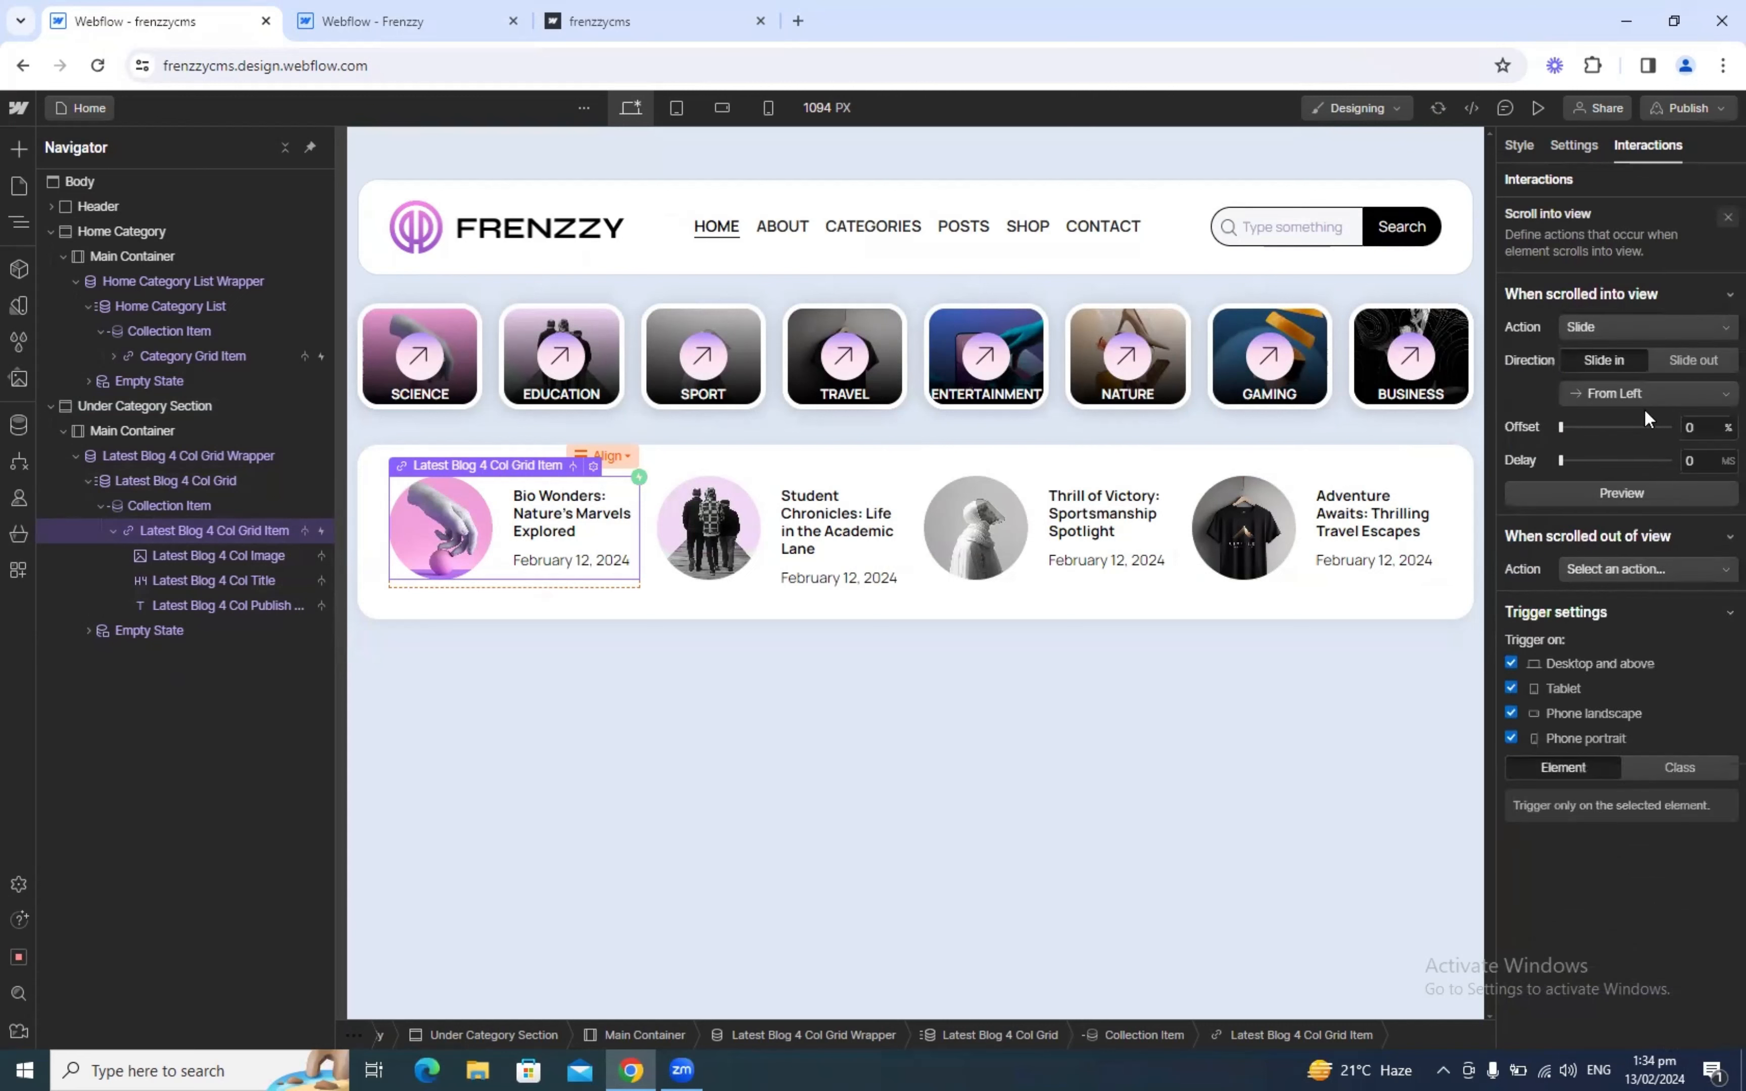
left_click(1647, 391)
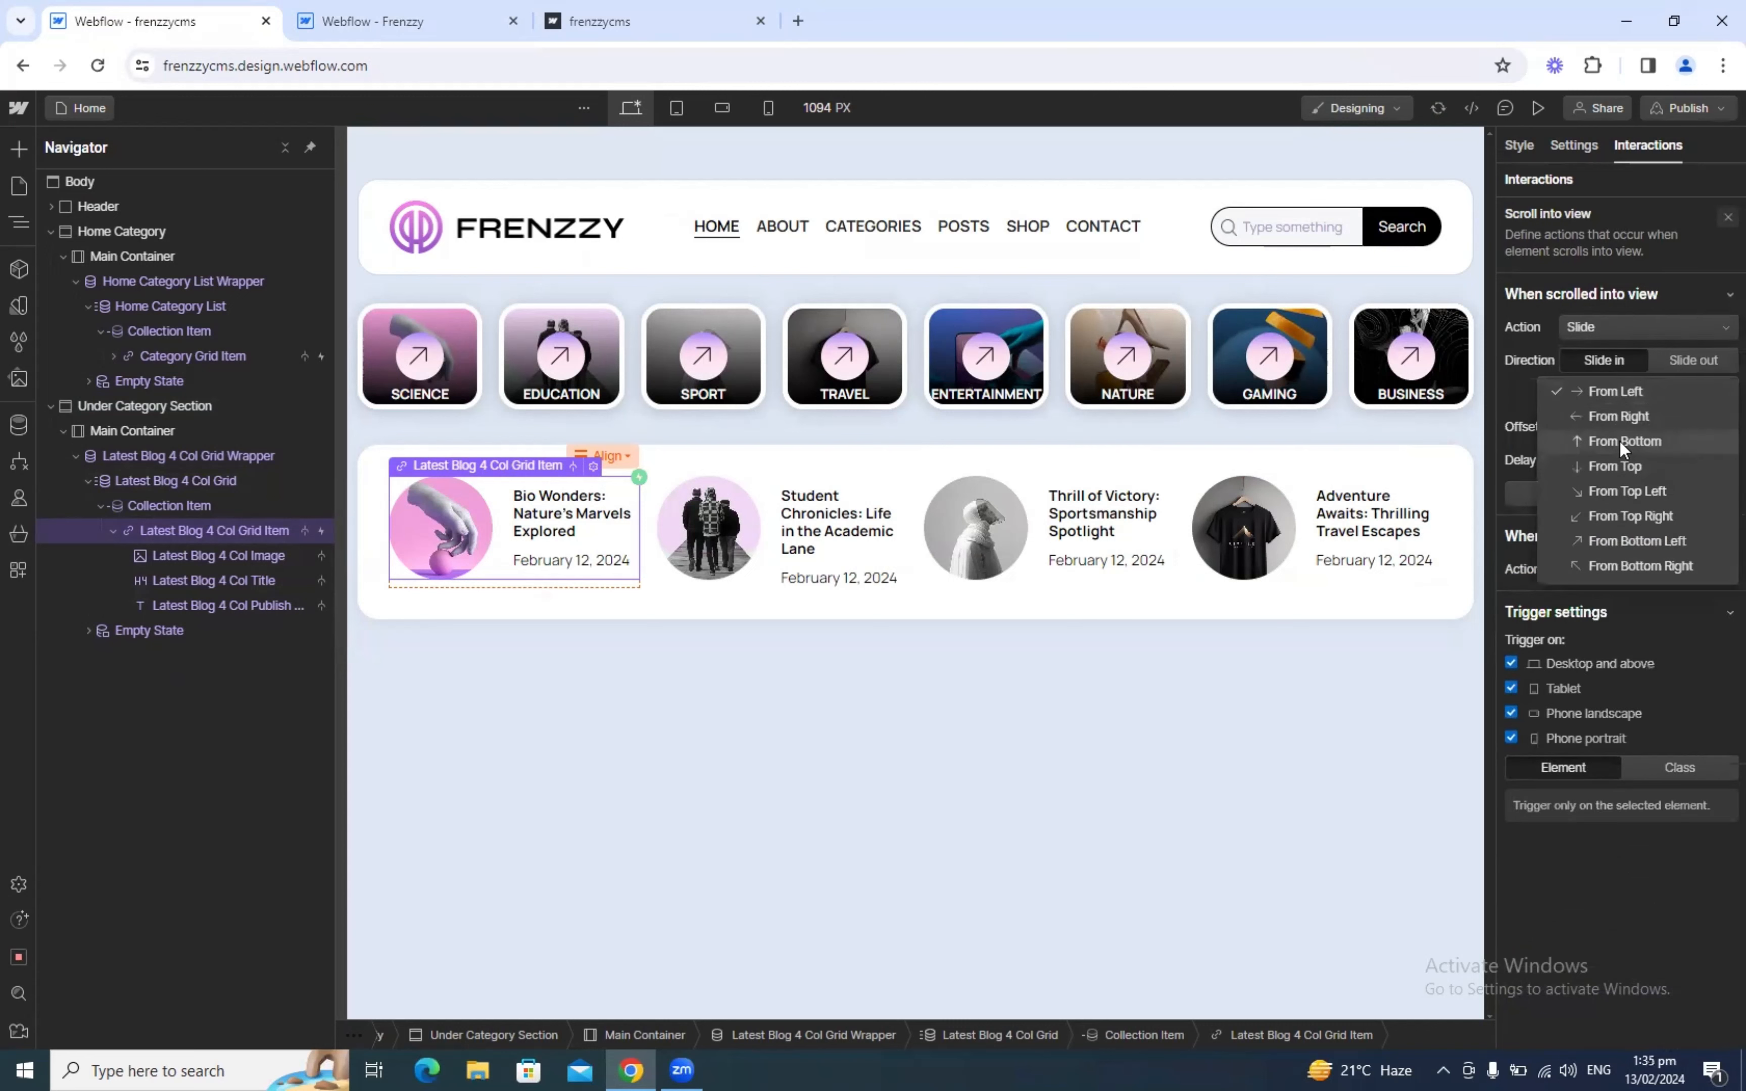
left_click(1619, 440)
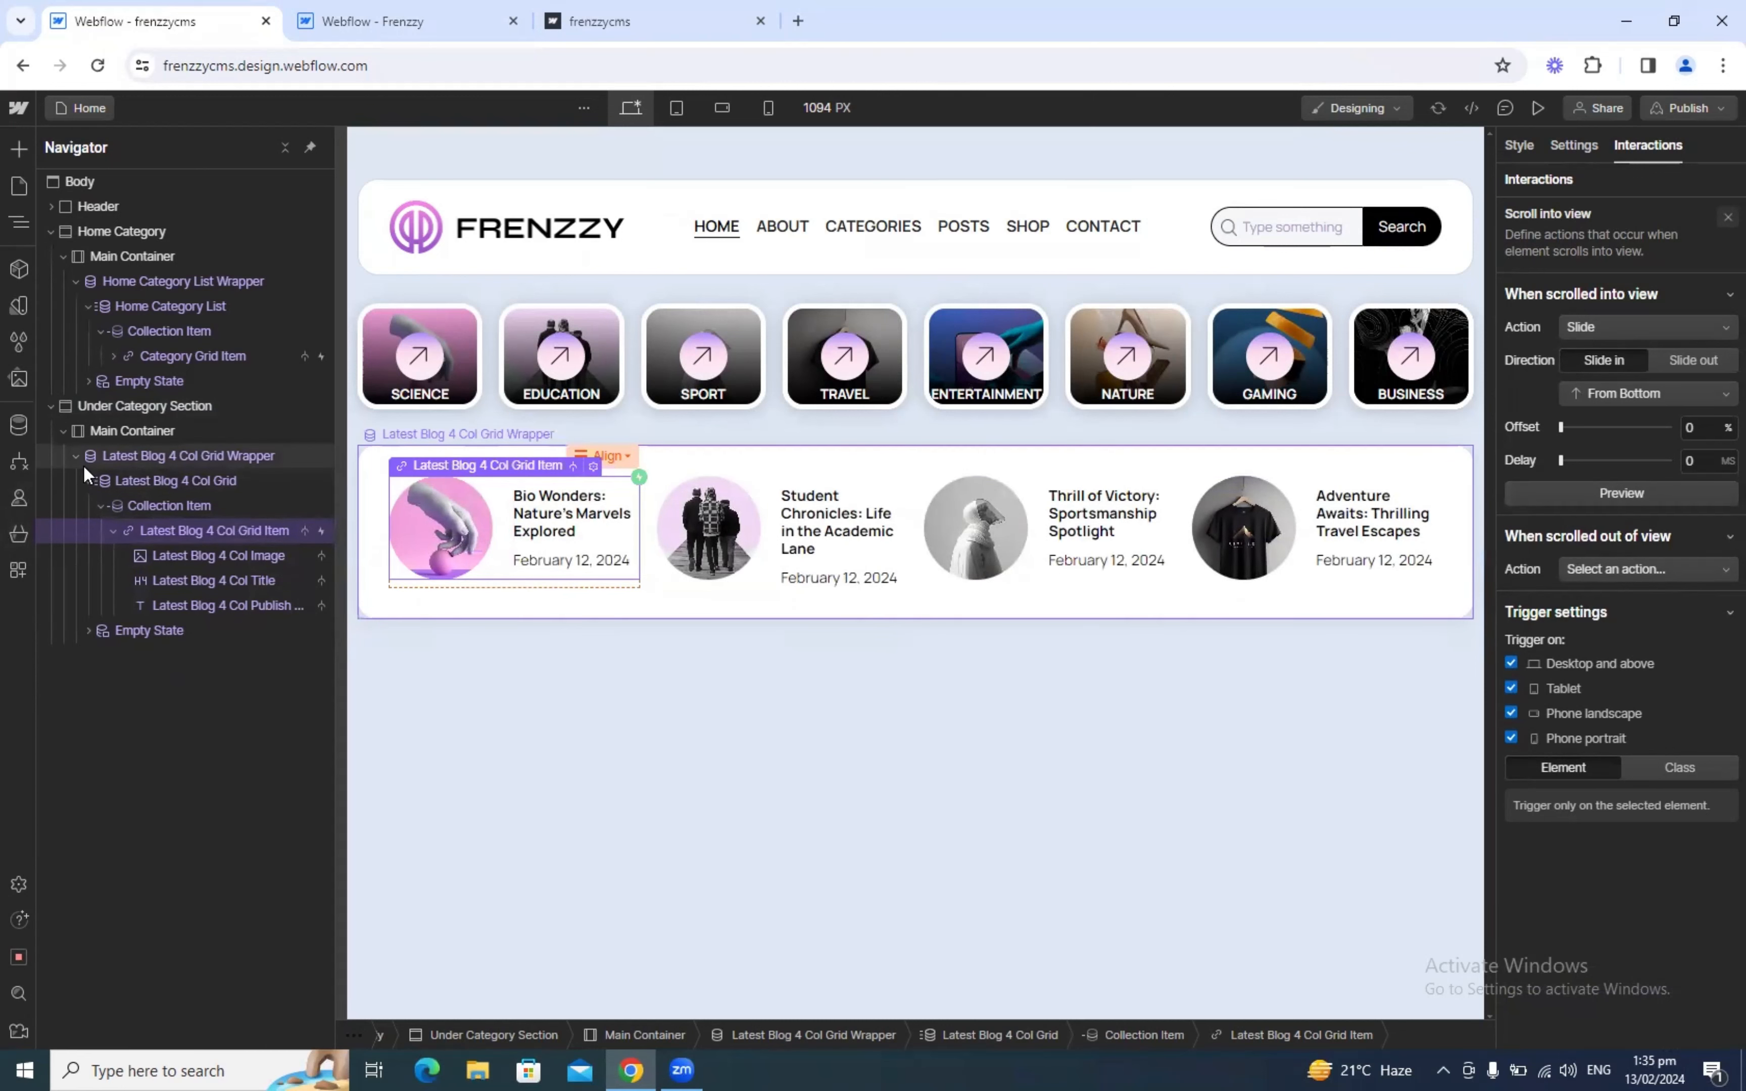
Step: Collapse the Under Category Section and Home Category trees and preview the frenzzycms home page
left_click(52, 408)
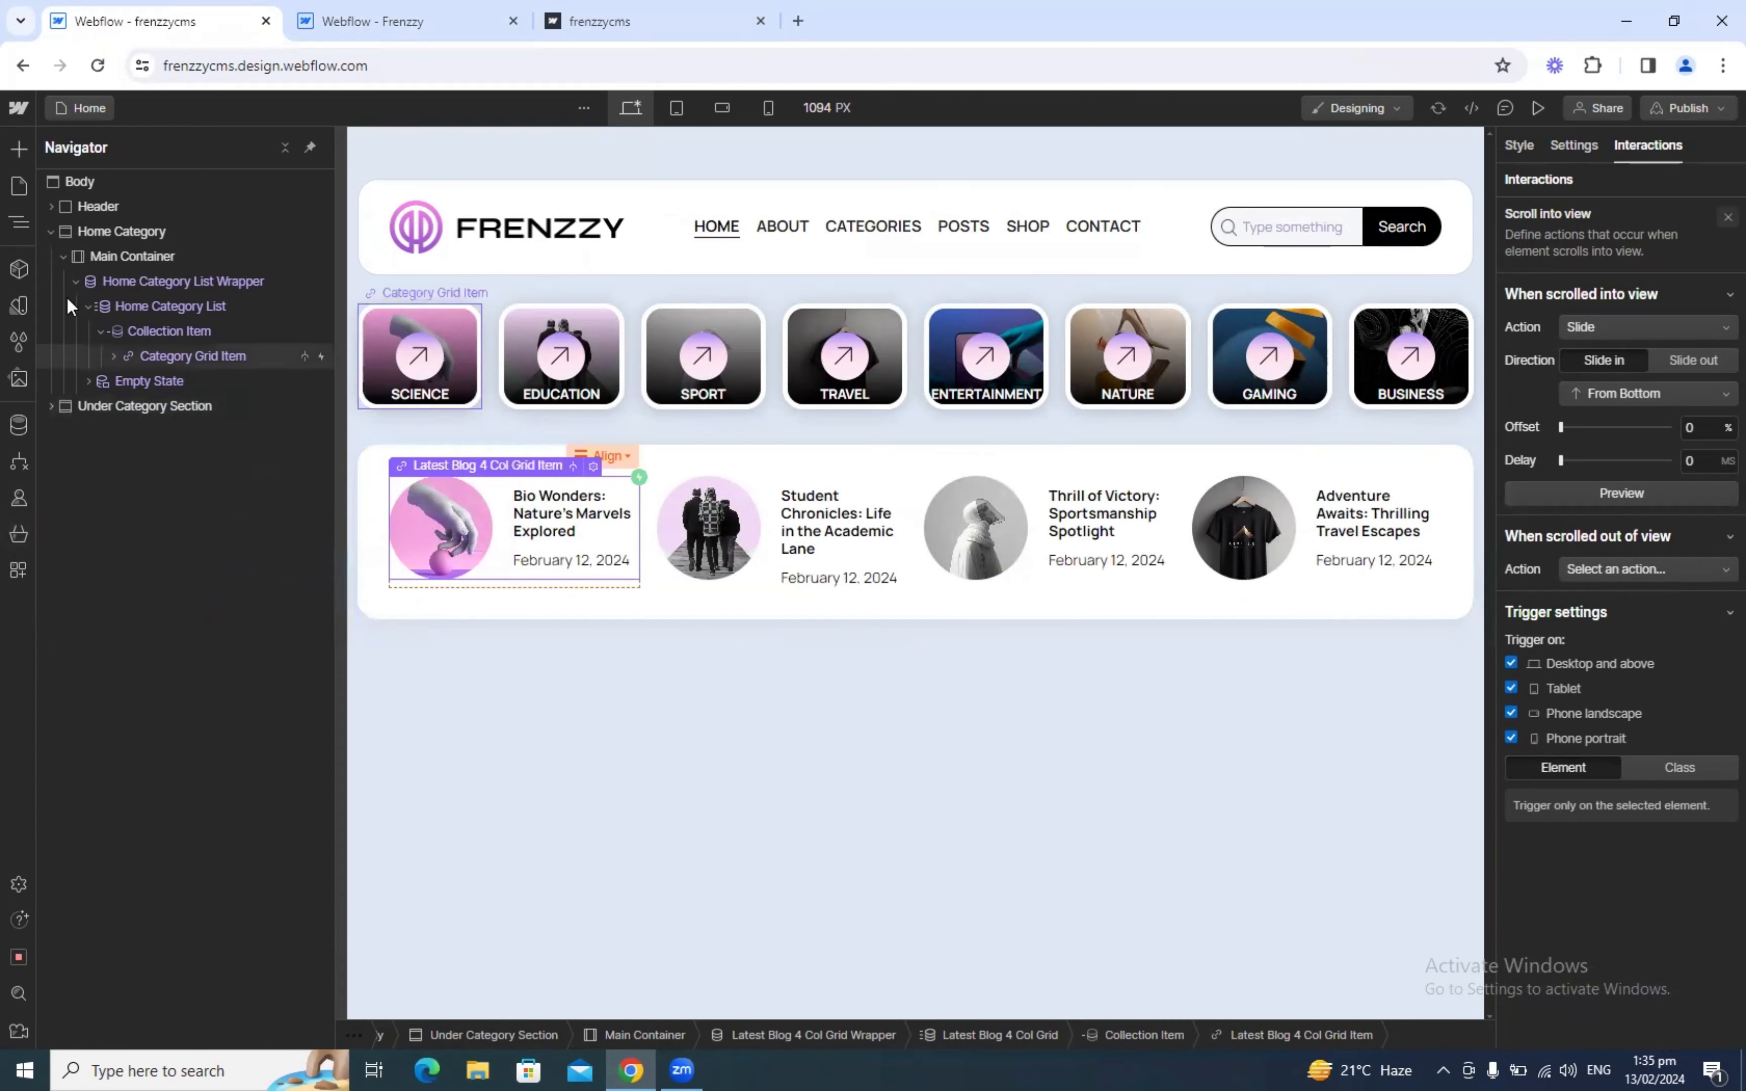
left_click(51, 236)
left_click(50, 236)
left_click(50, 236)
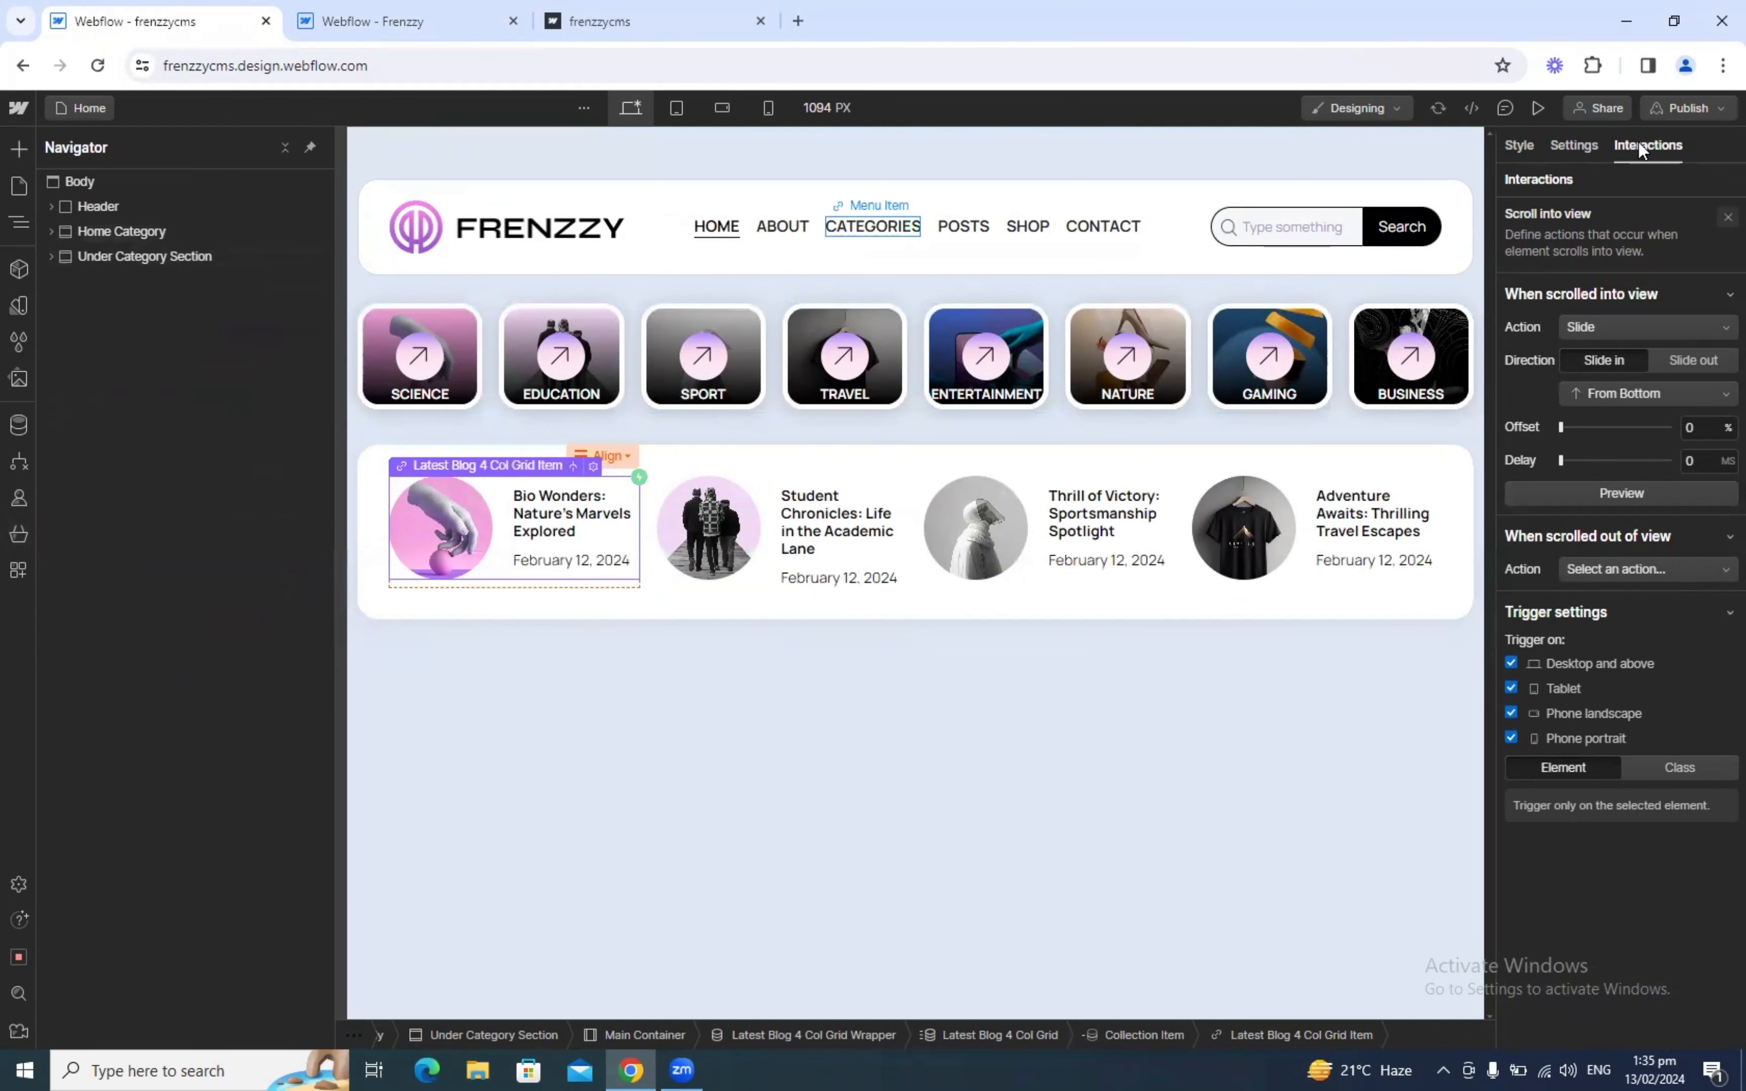
left_click(1538, 108)
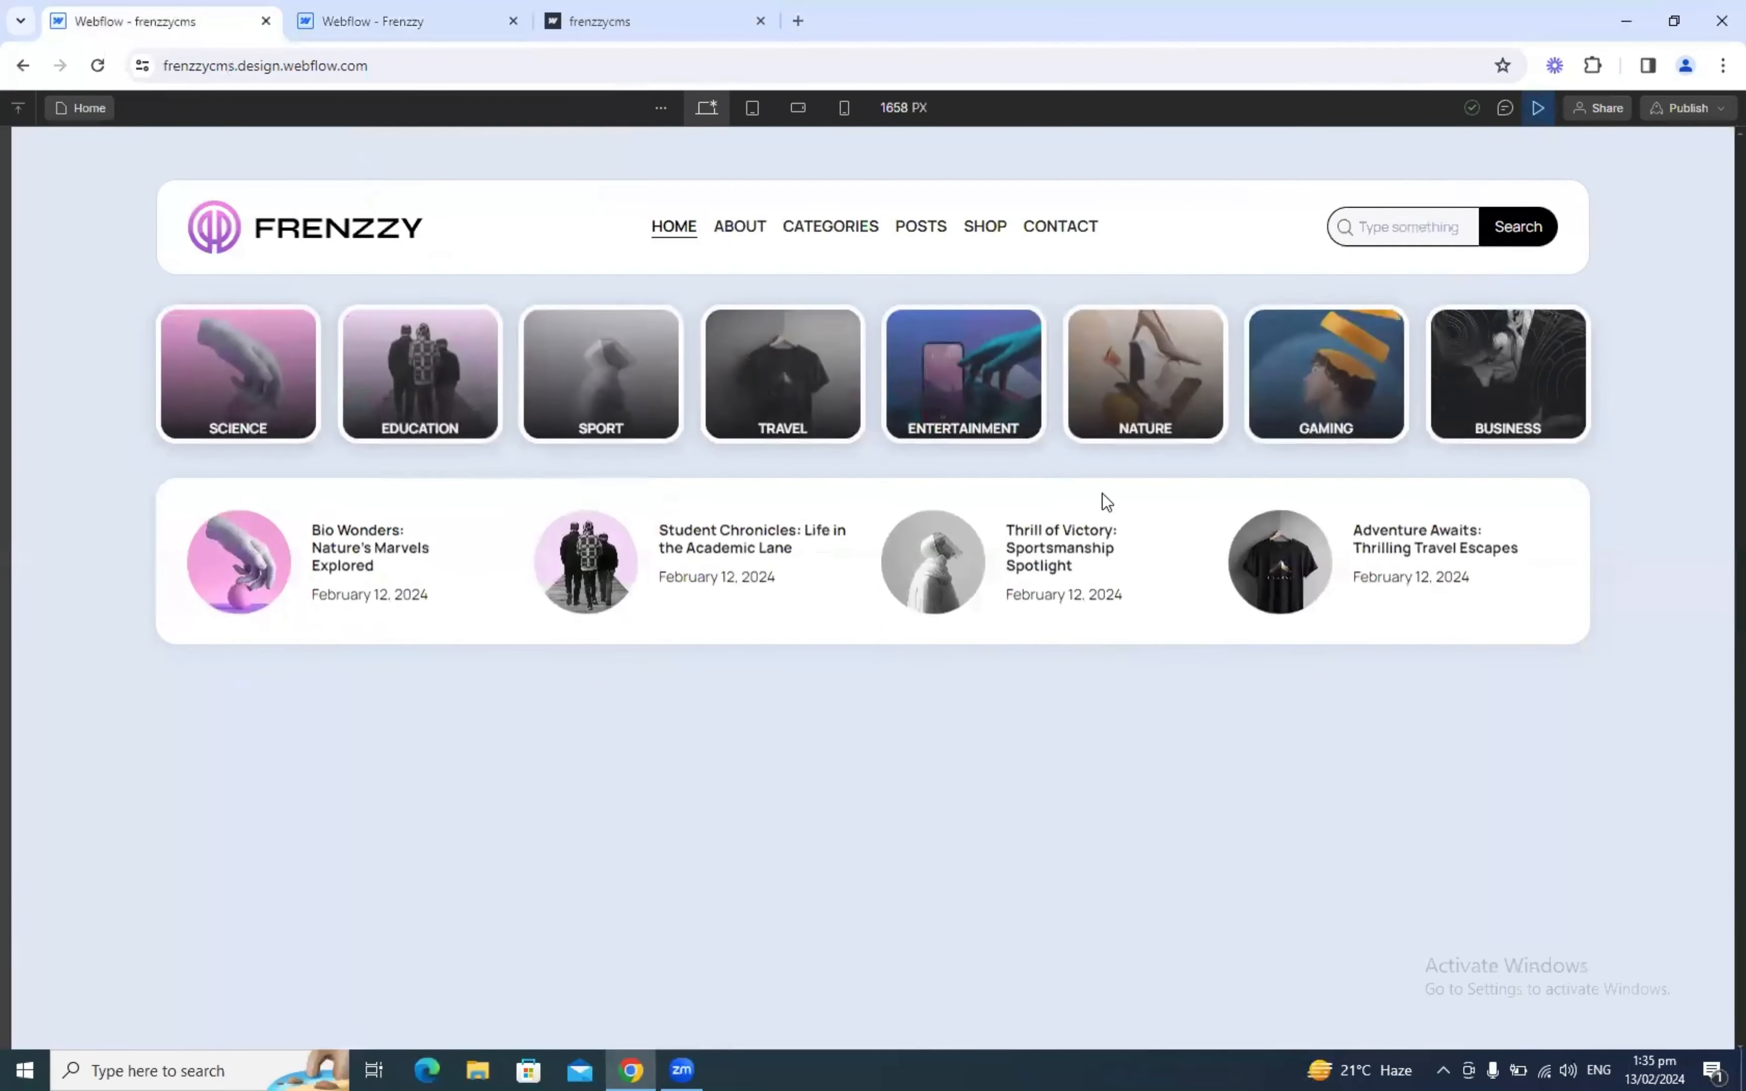
Step: Preview the Frenzzy reference home page and examine the sections below its four latest posts
left_click(422, 20)
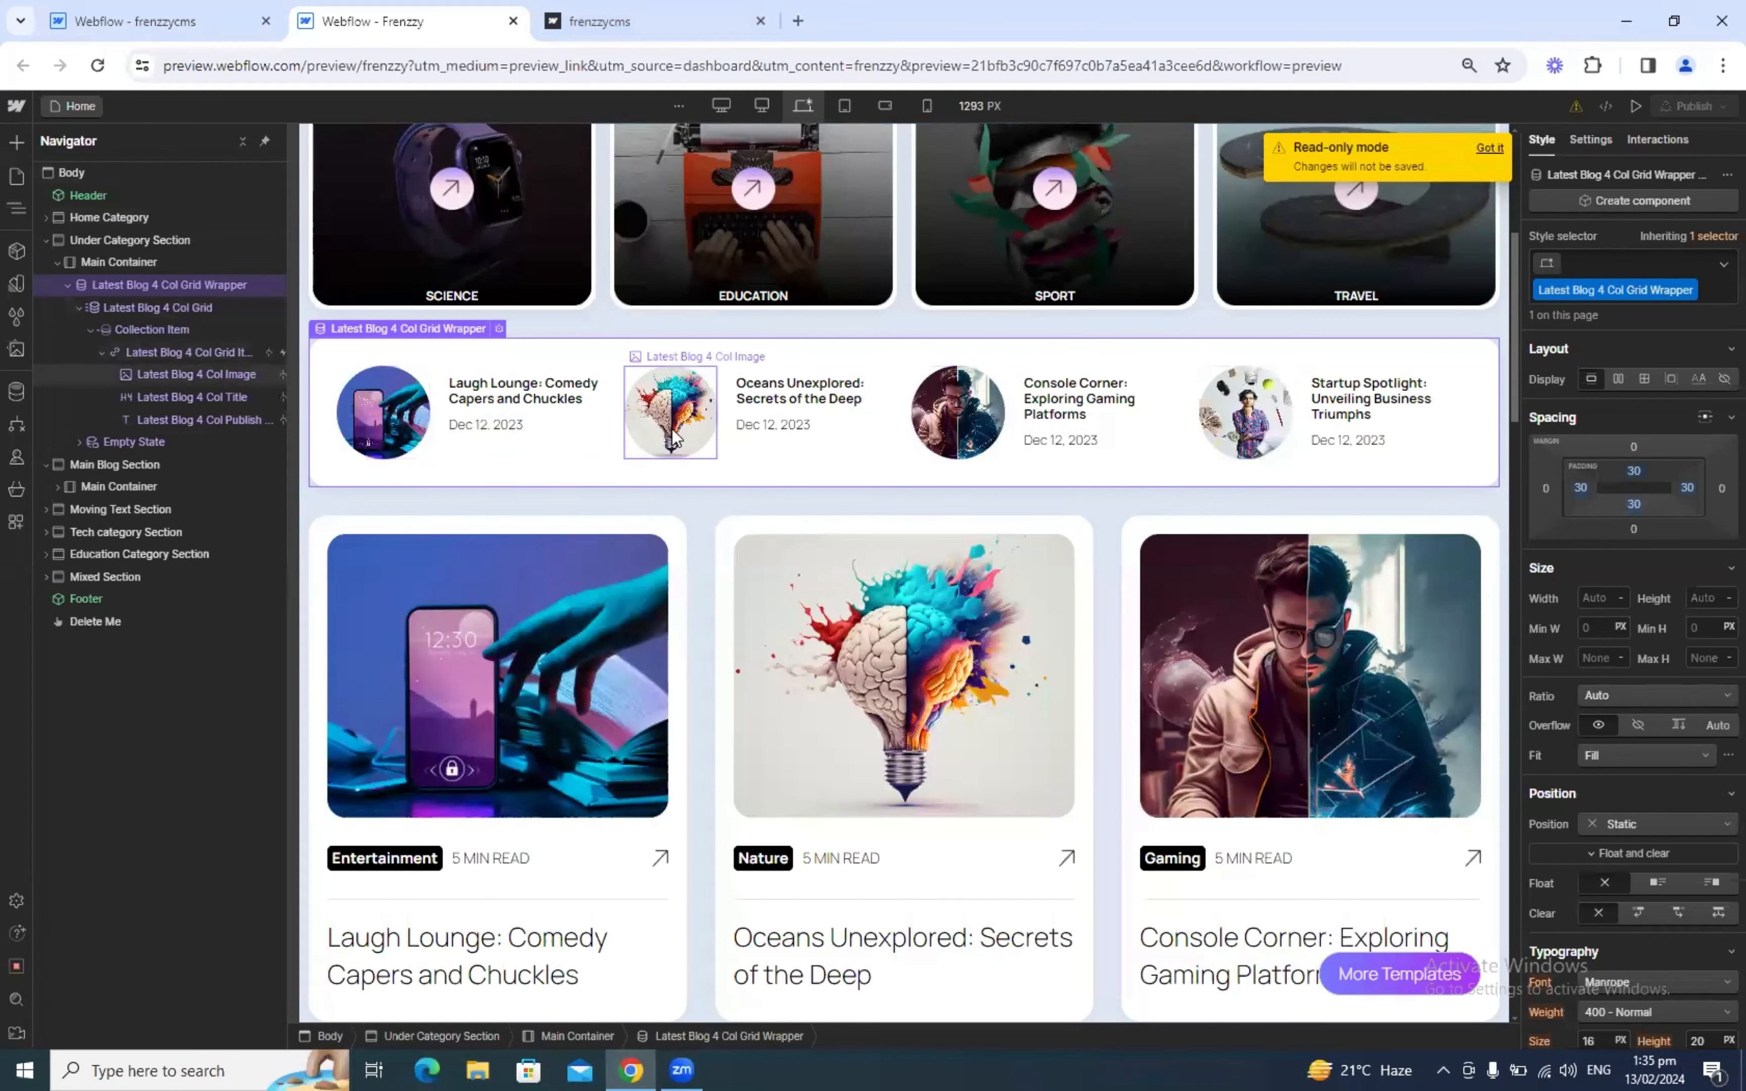
left_click(1637, 107)
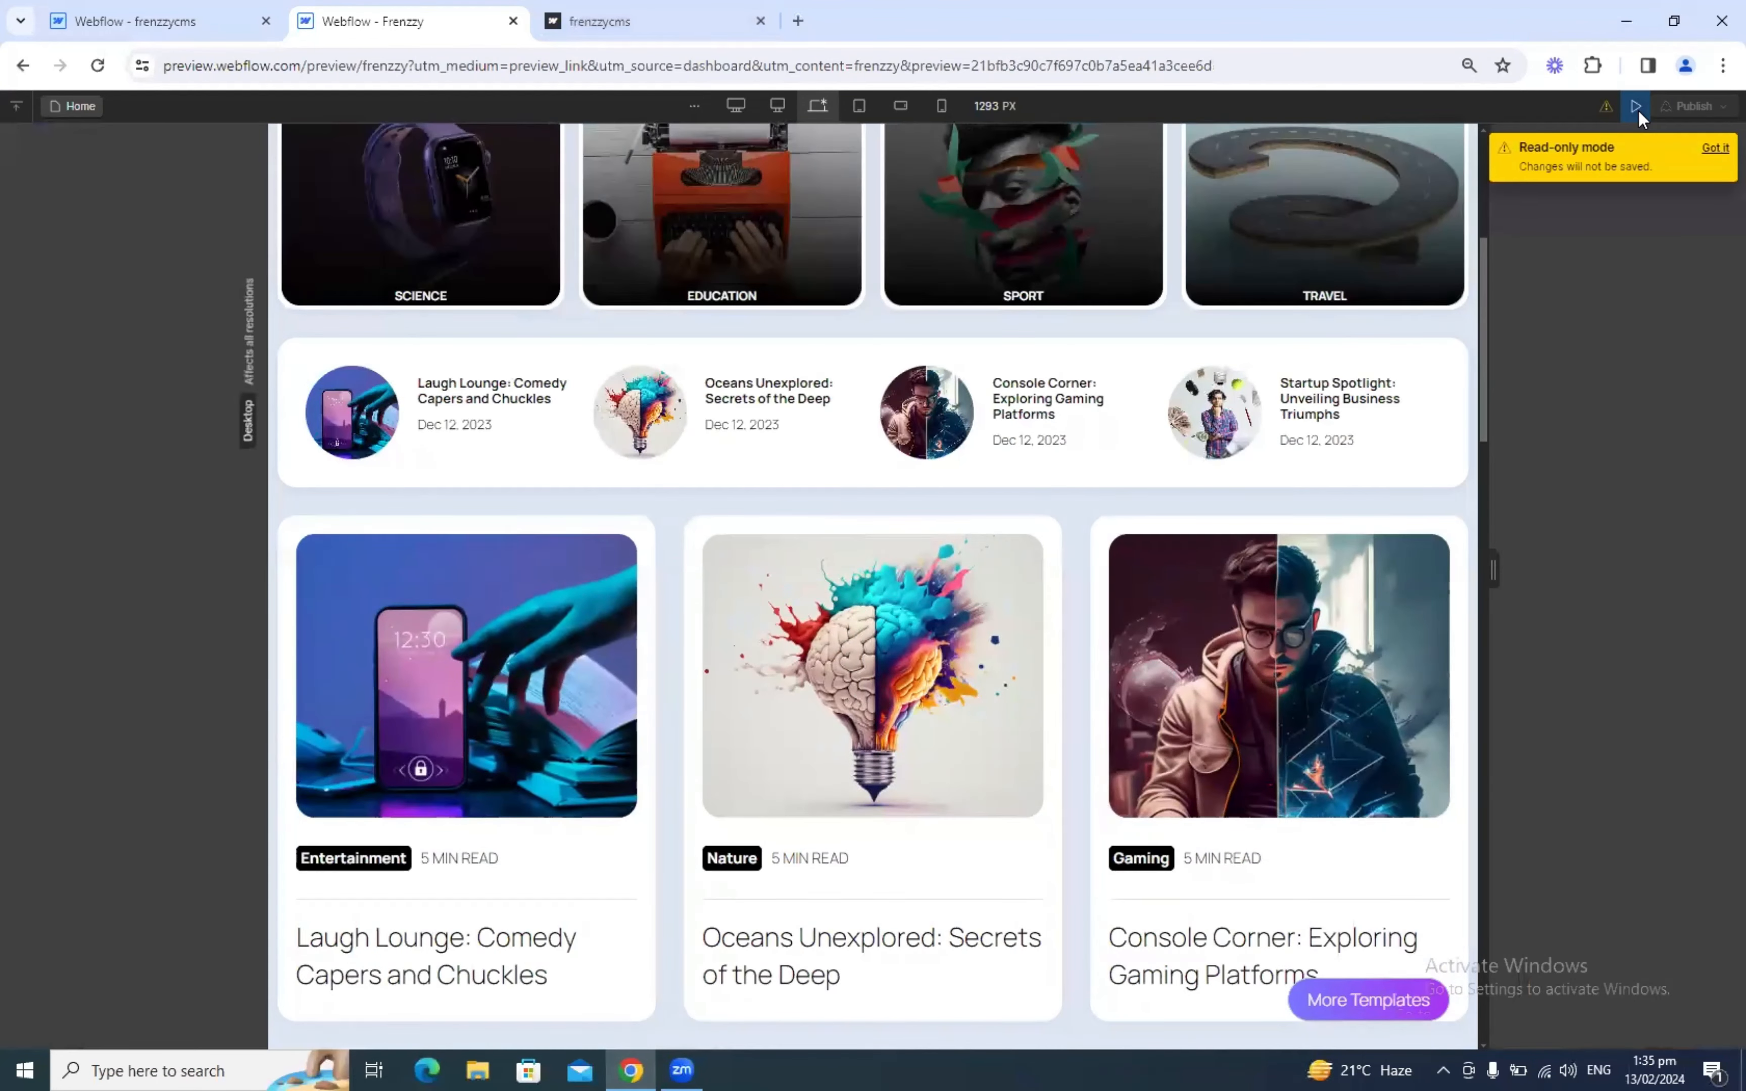
scroll(445, 741, "down", 3)
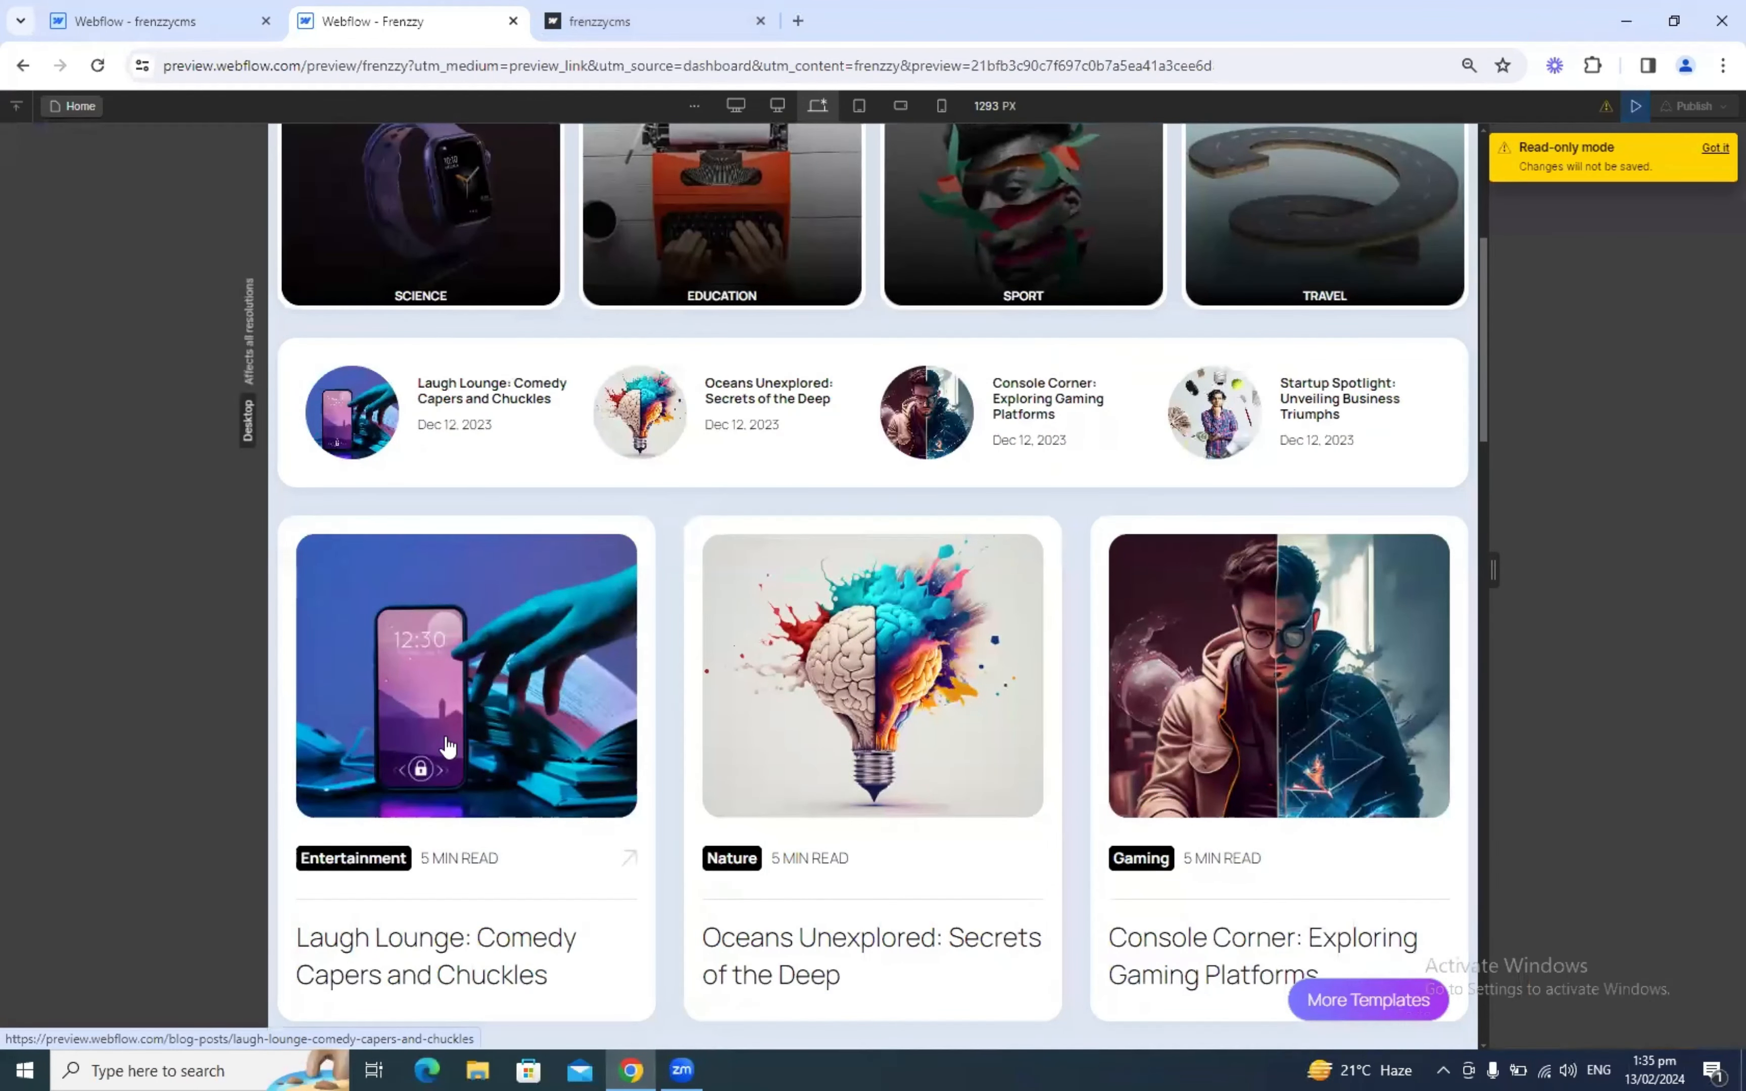
scroll(444, 741, "down", 10)
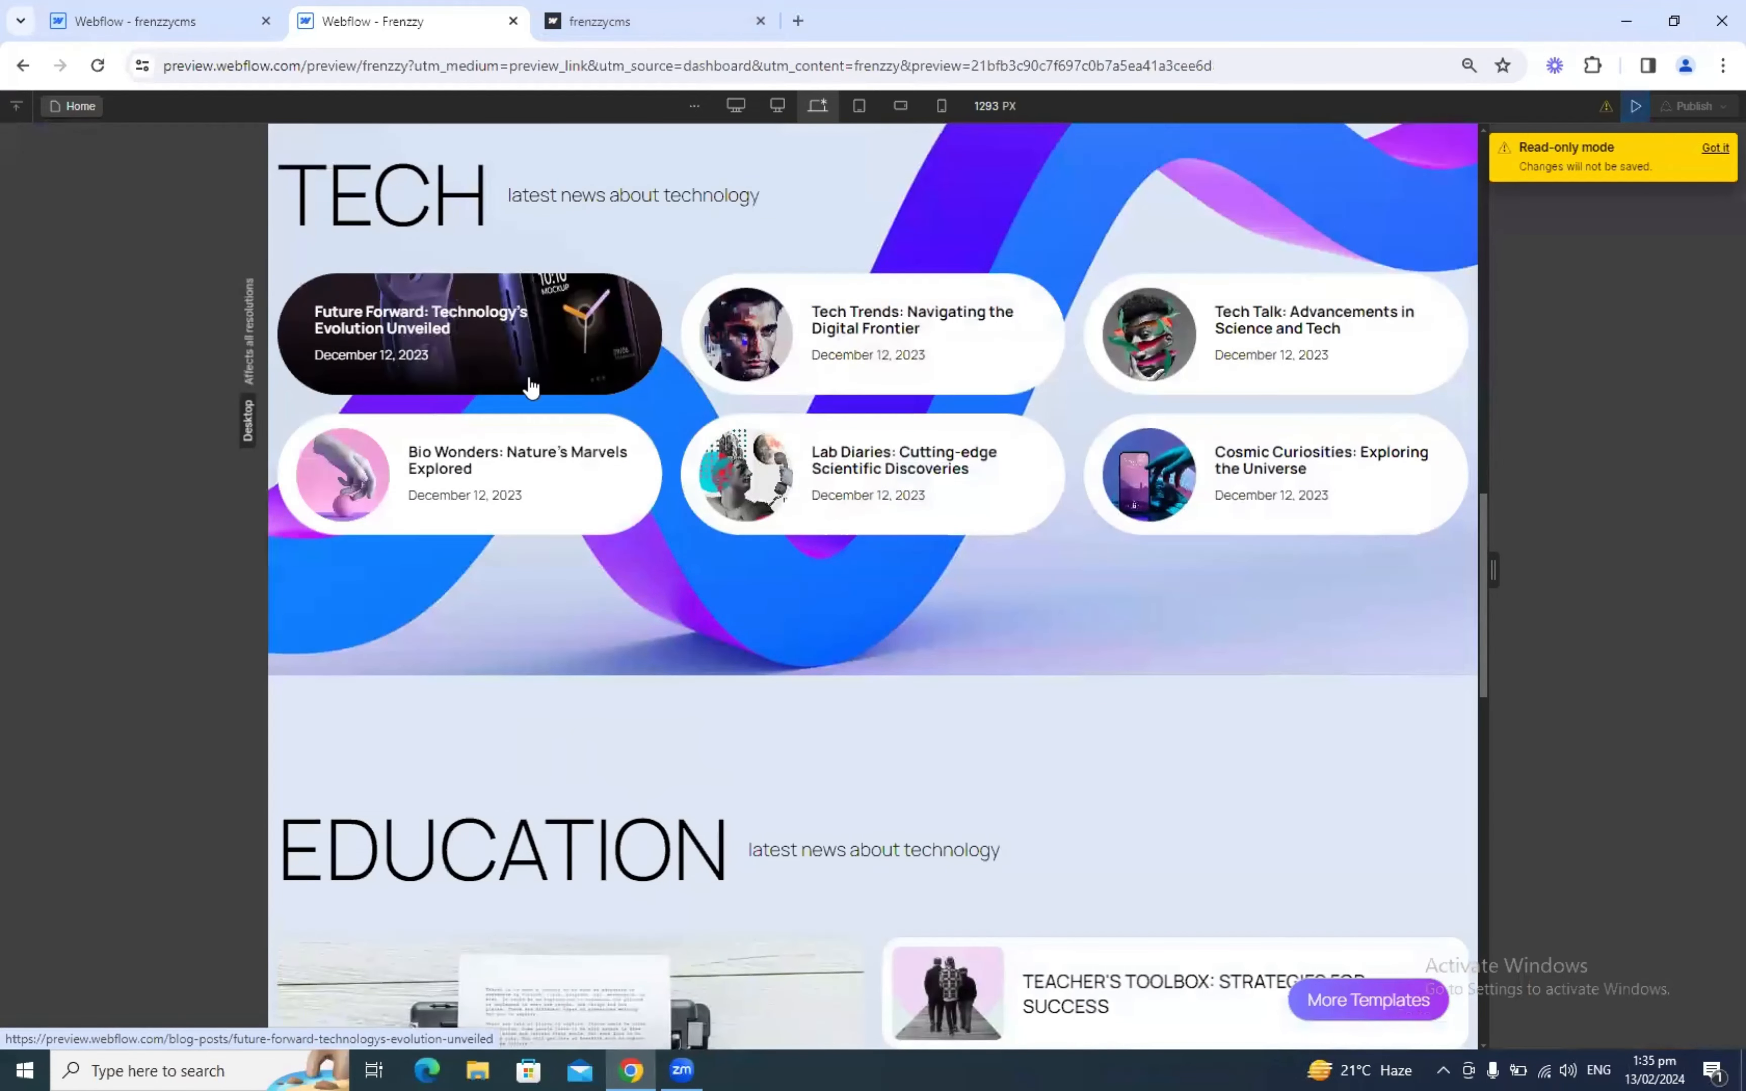
scroll(576, 384, "up", 15)
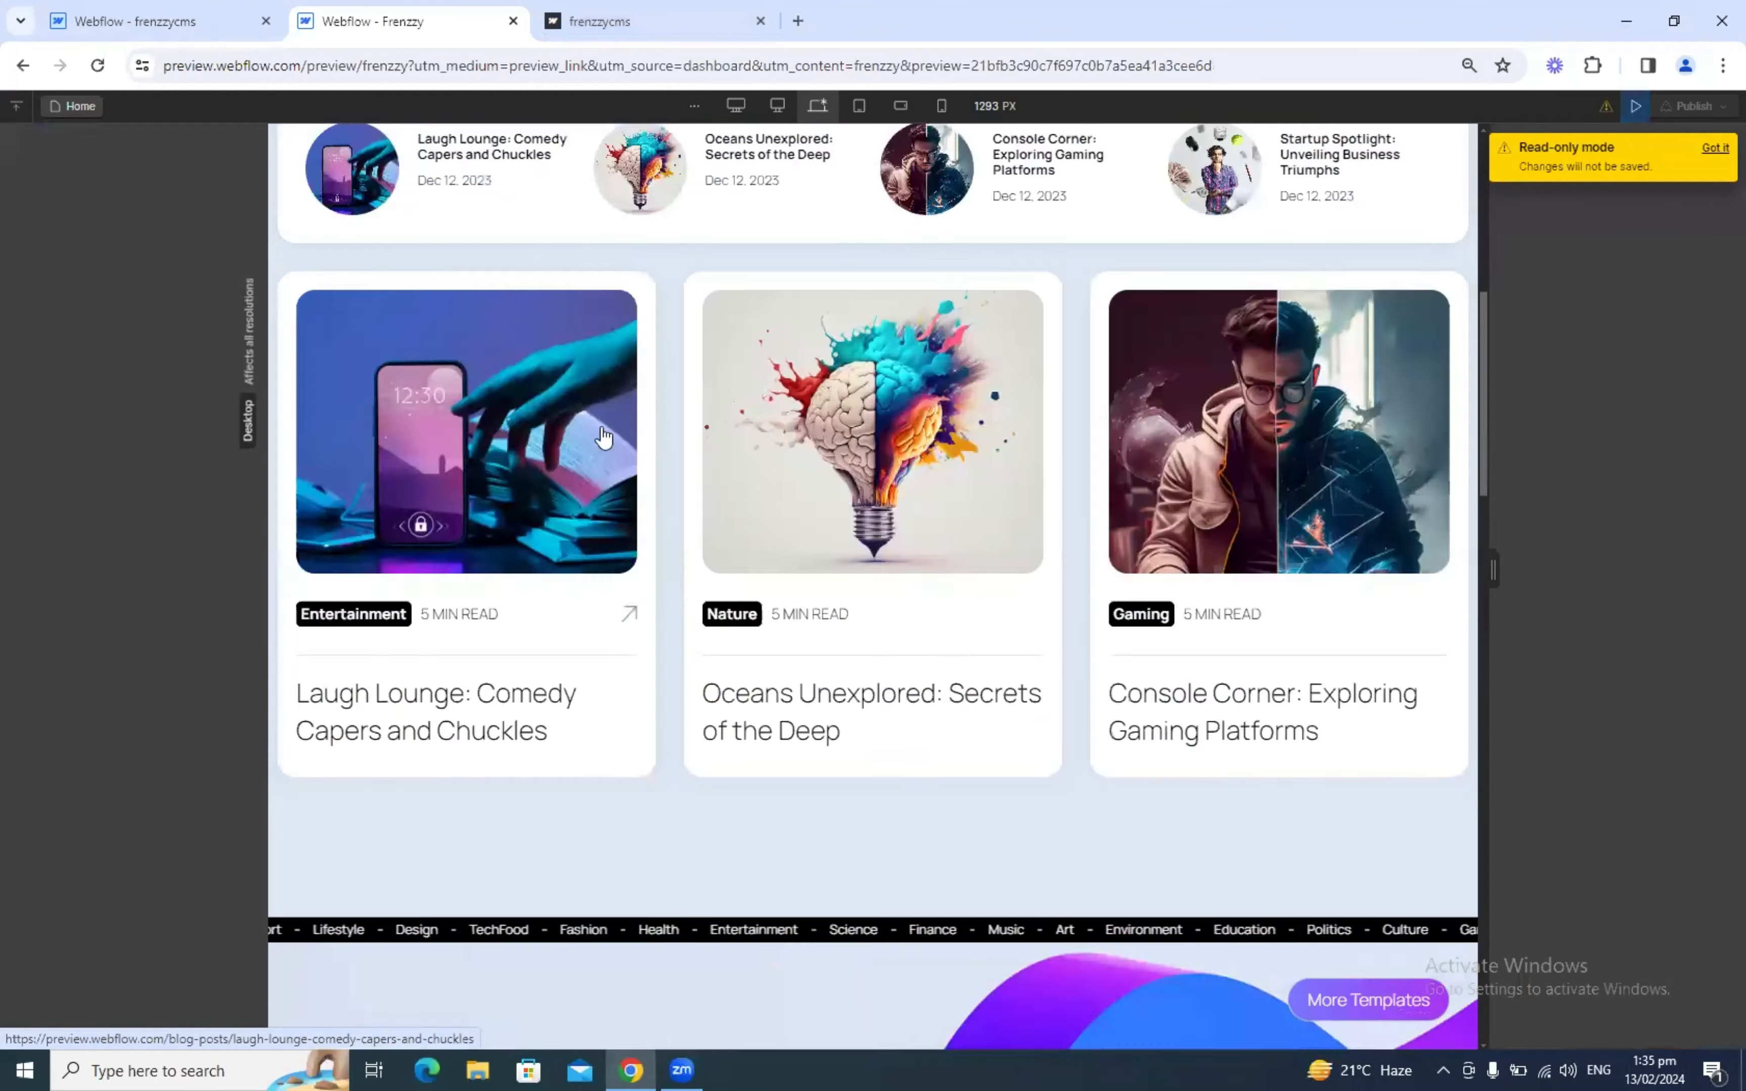
scroll(1325, 297, "down", 5)
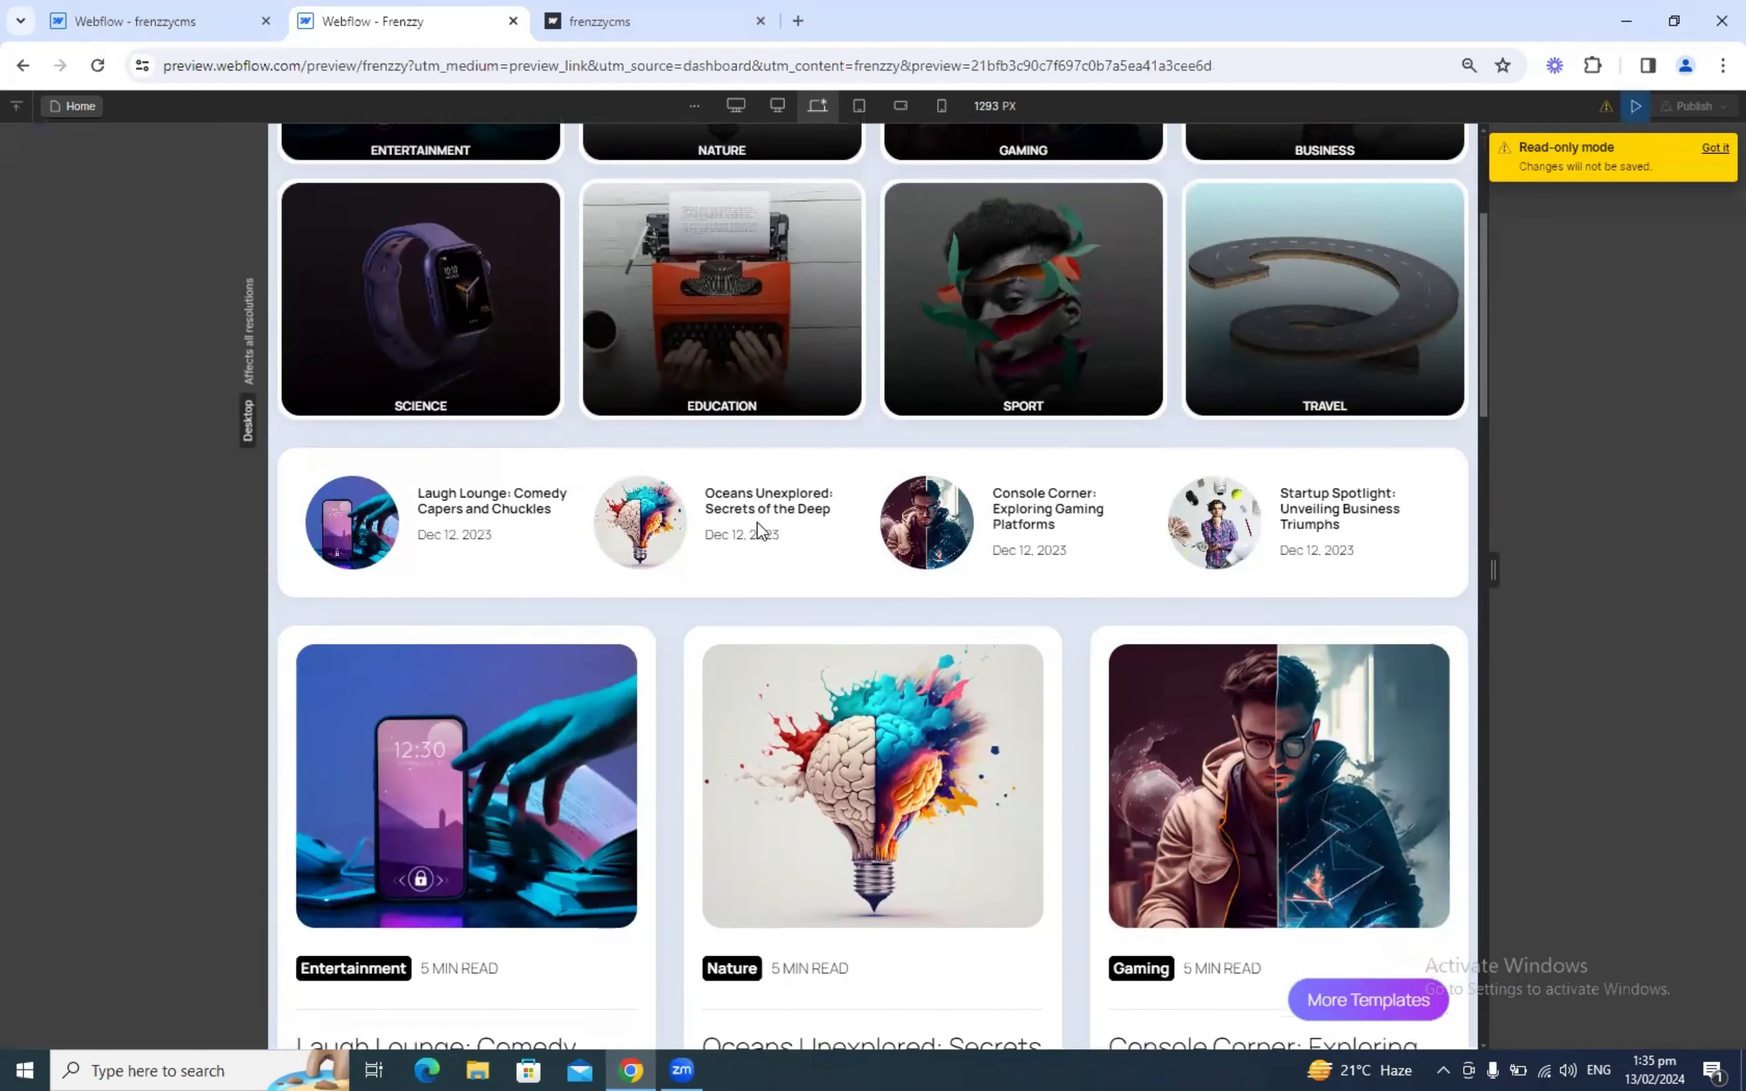
key("Escape")
Step: Copy the Main Blog Section class name from the Frenzzy reference
left_click(530, 428)
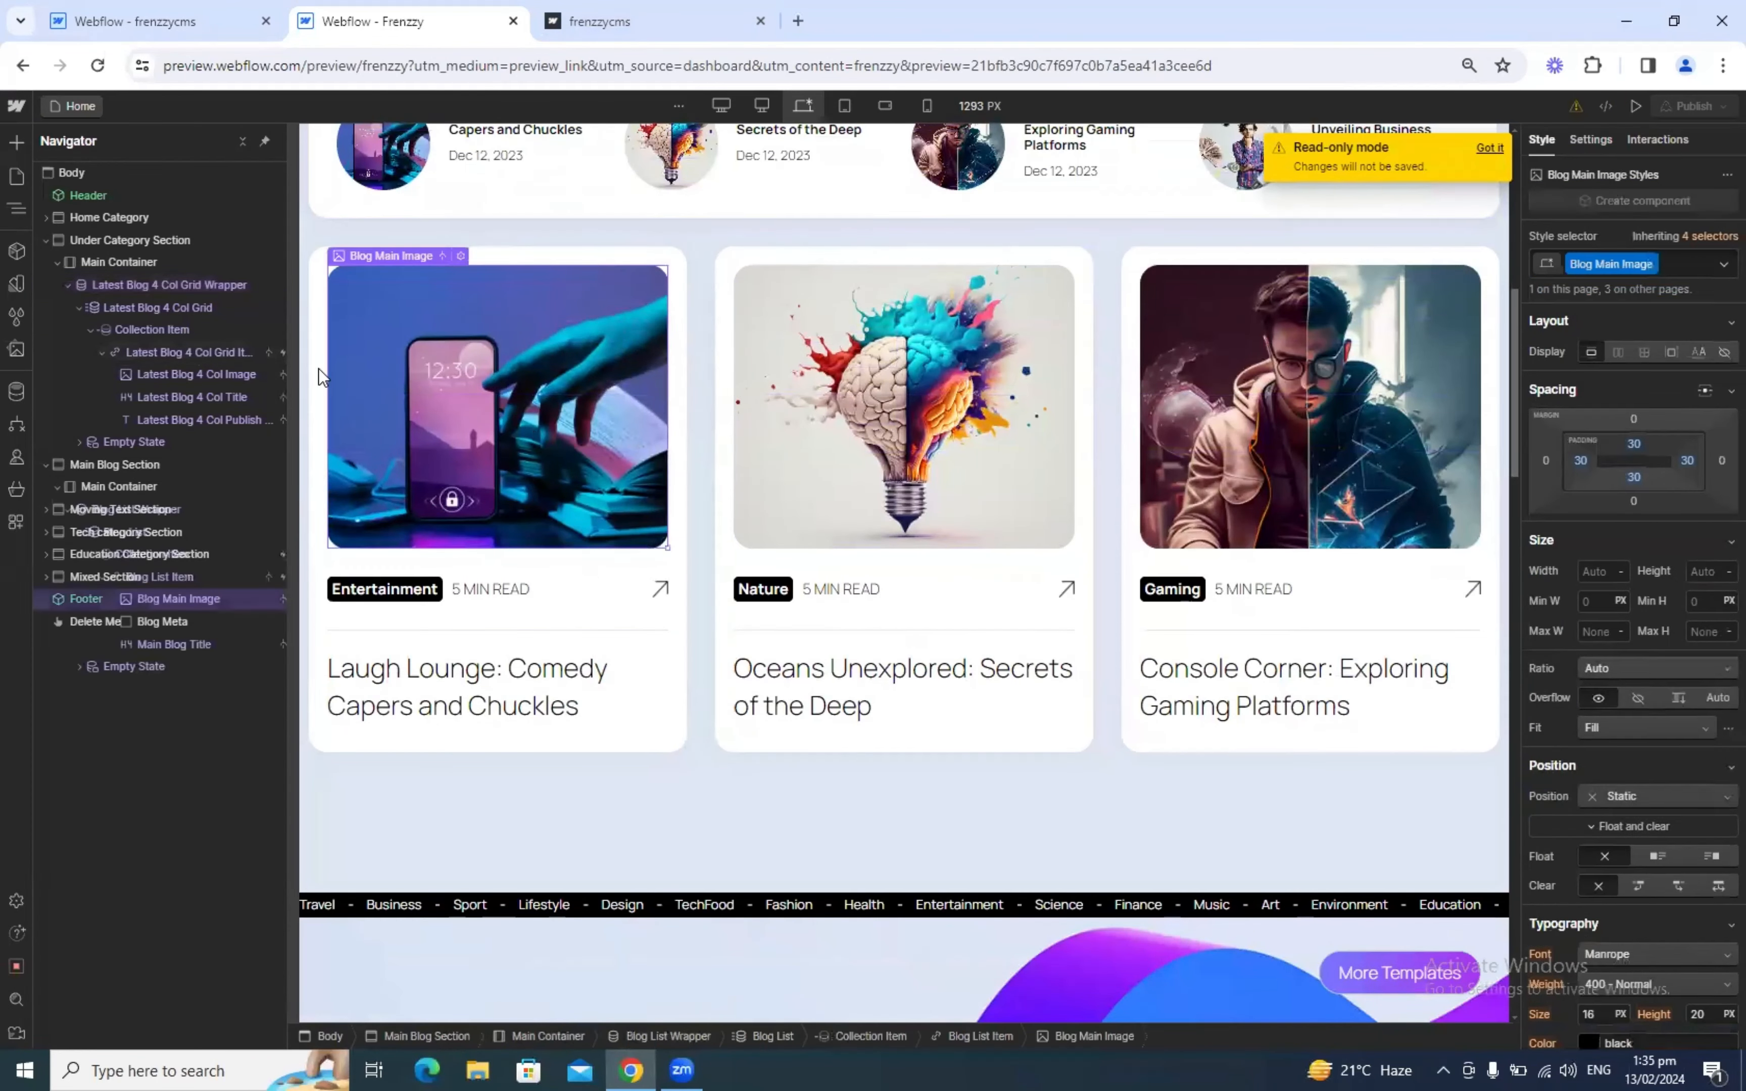
left_click(114, 465)
double_click(1616, 264)
key("ctrl+c")
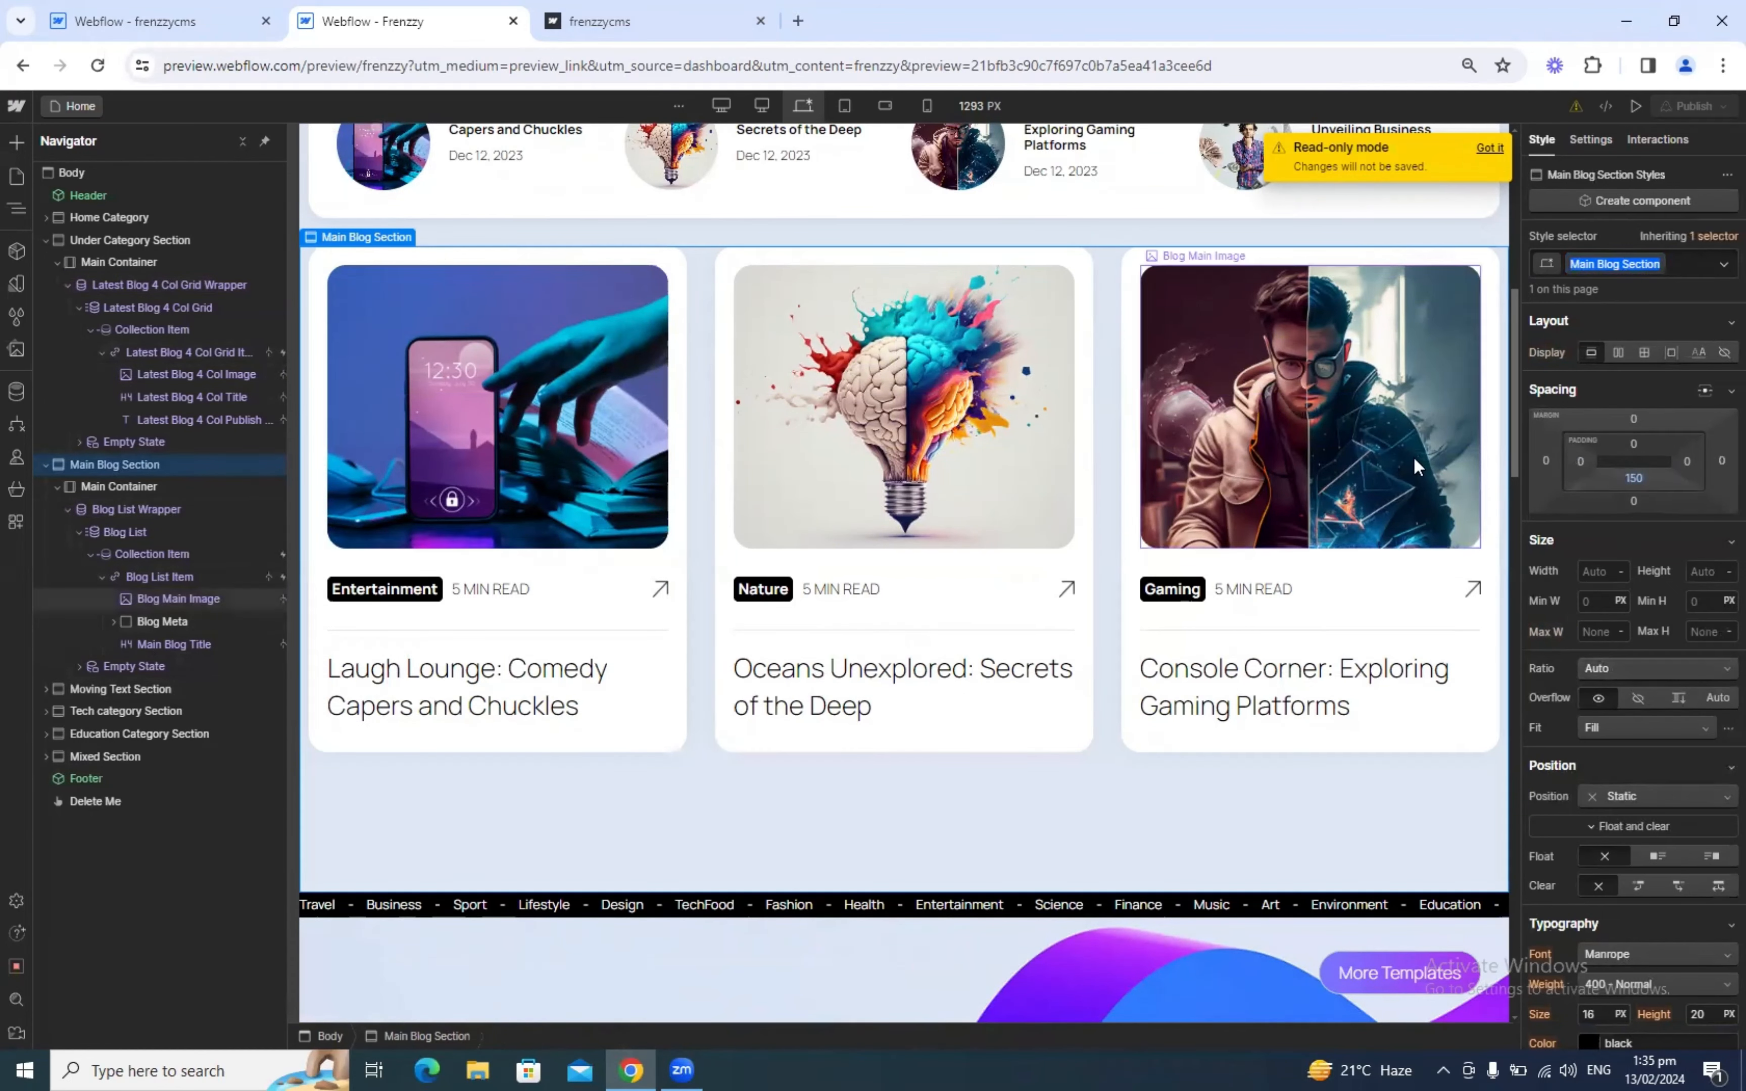
Step: Add a Section at the end of the frenzzycms Body and give it the class Main Blog Section
left_click(137, 21)
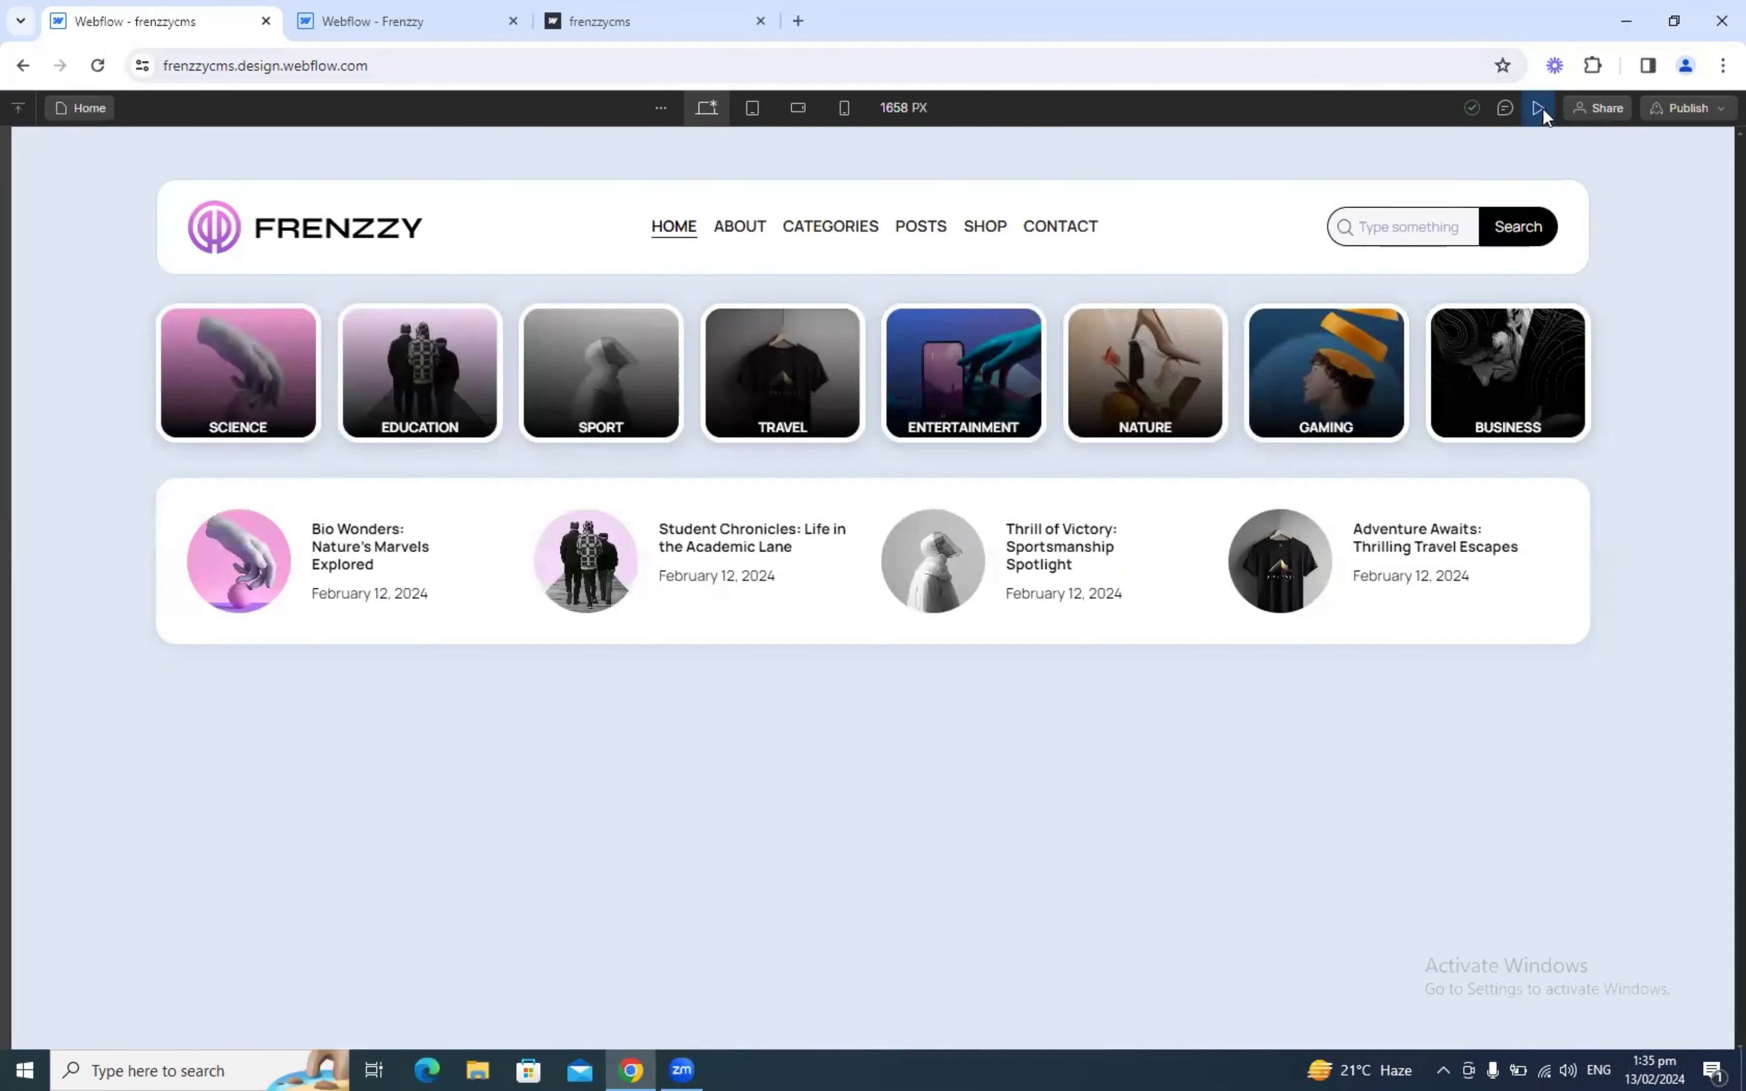
key("ctrl+shift+p")
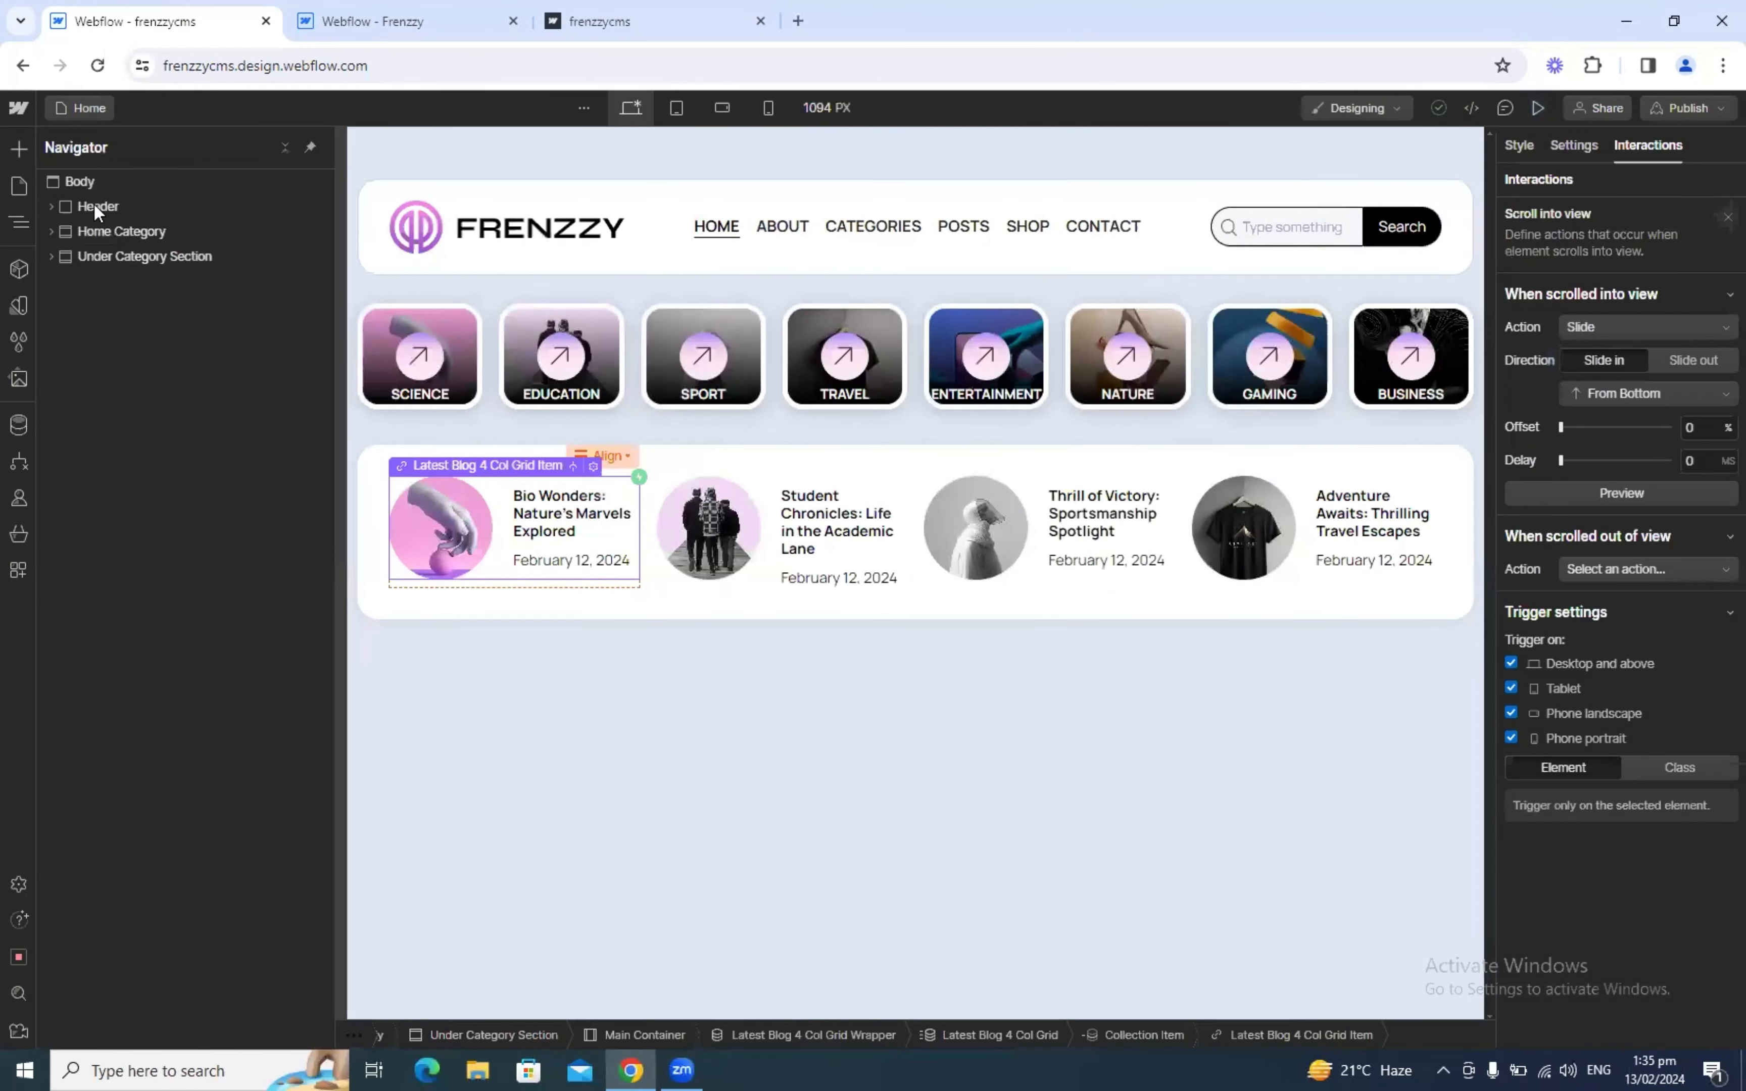
left_click(76, 184)
key("ctrl+e")
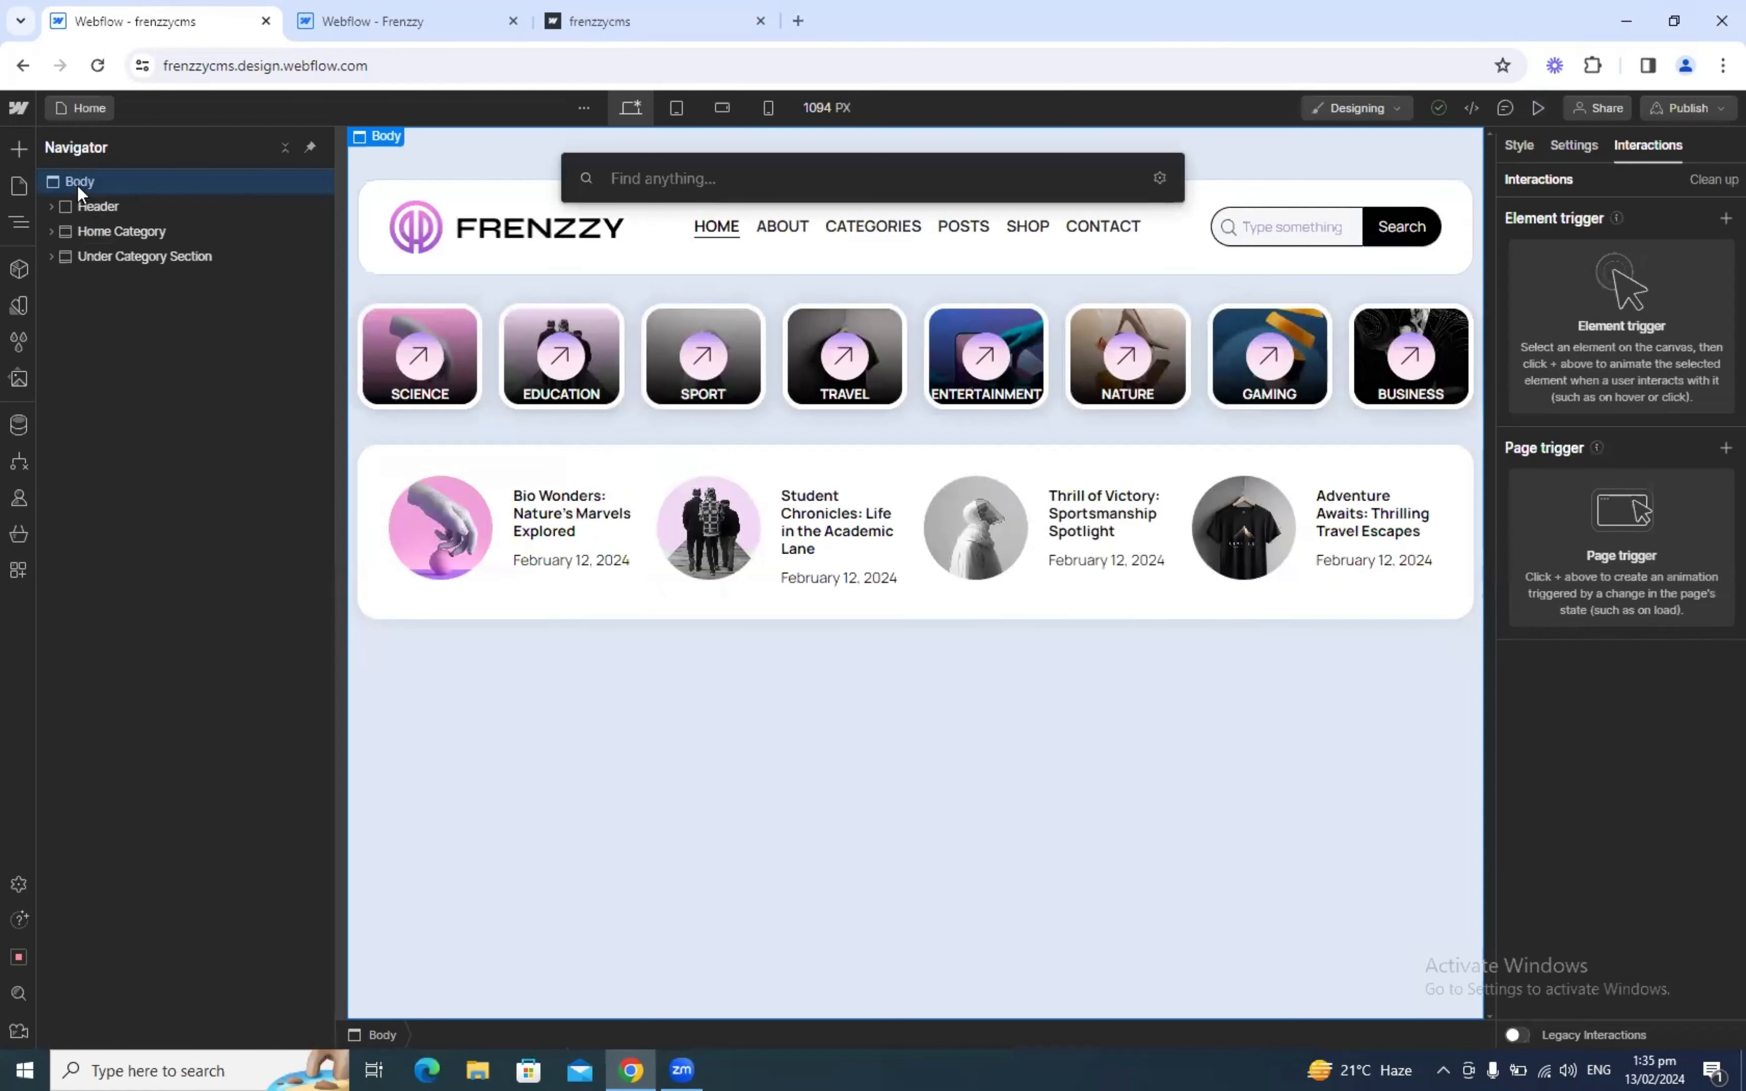
type("section")
key("Return")
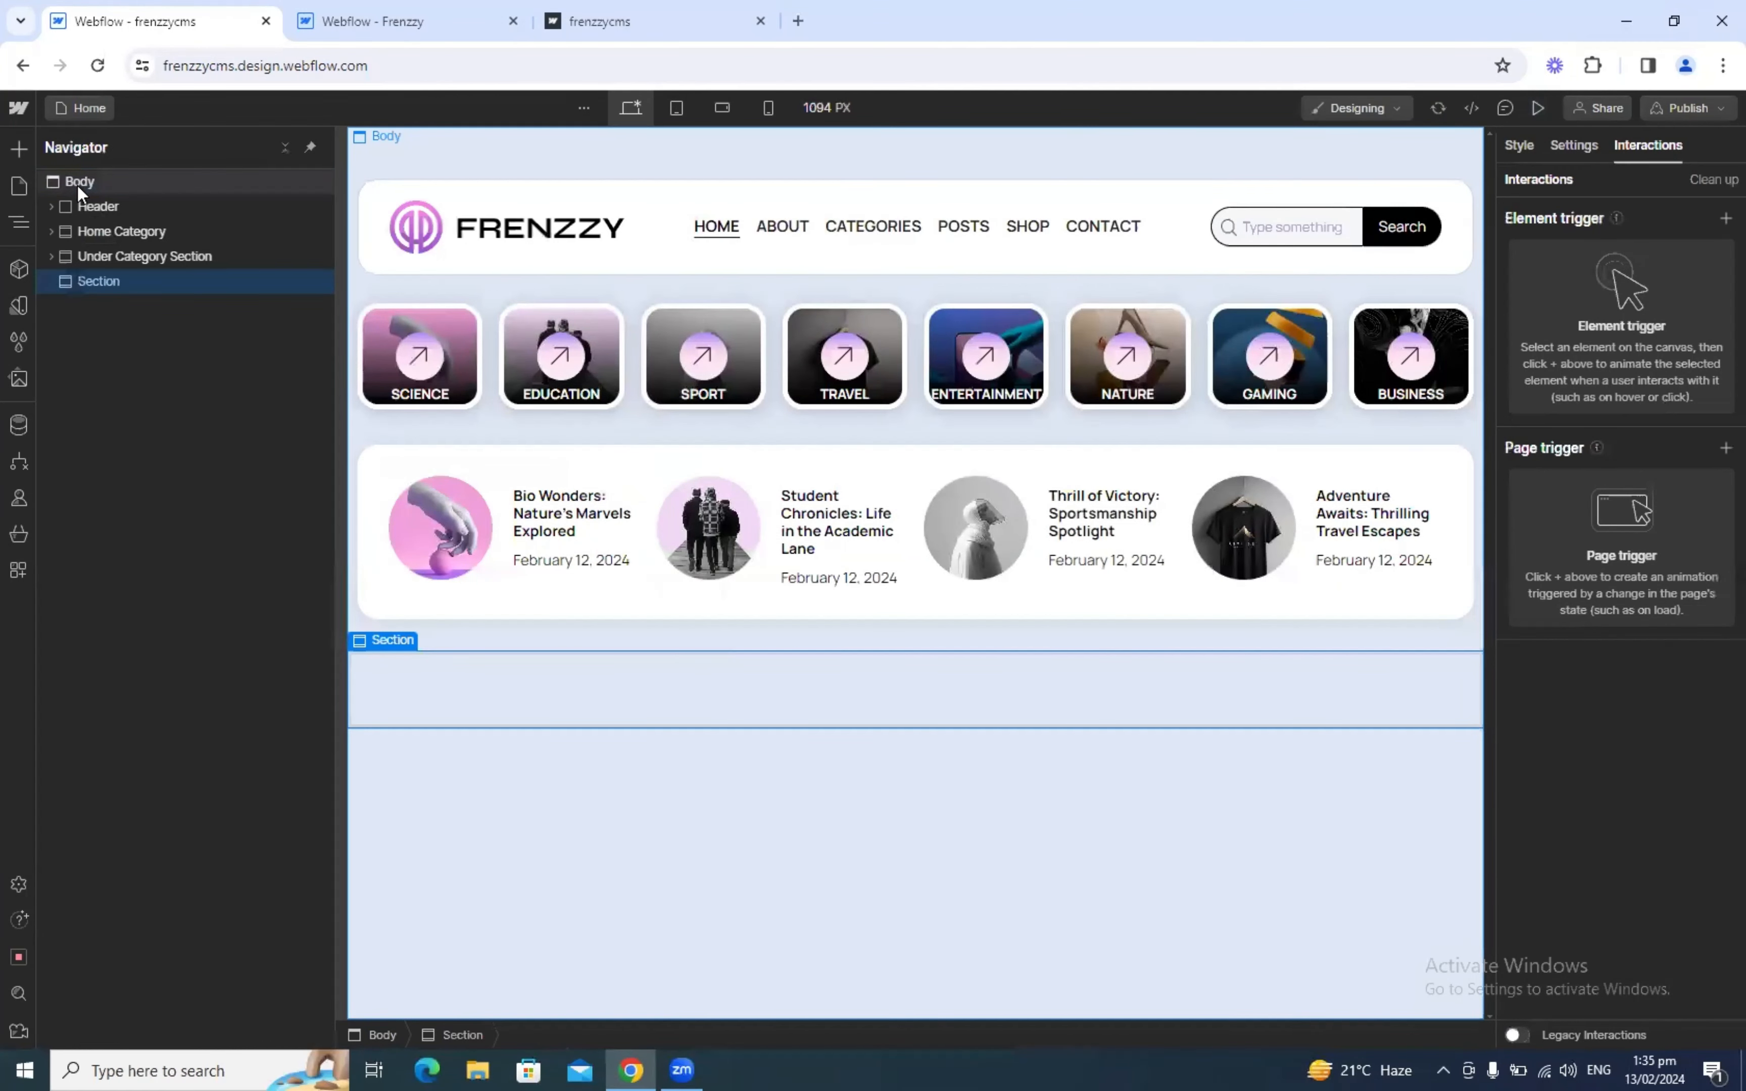
key("ctrl+Return")
key("ctrl+v")
key("Return")
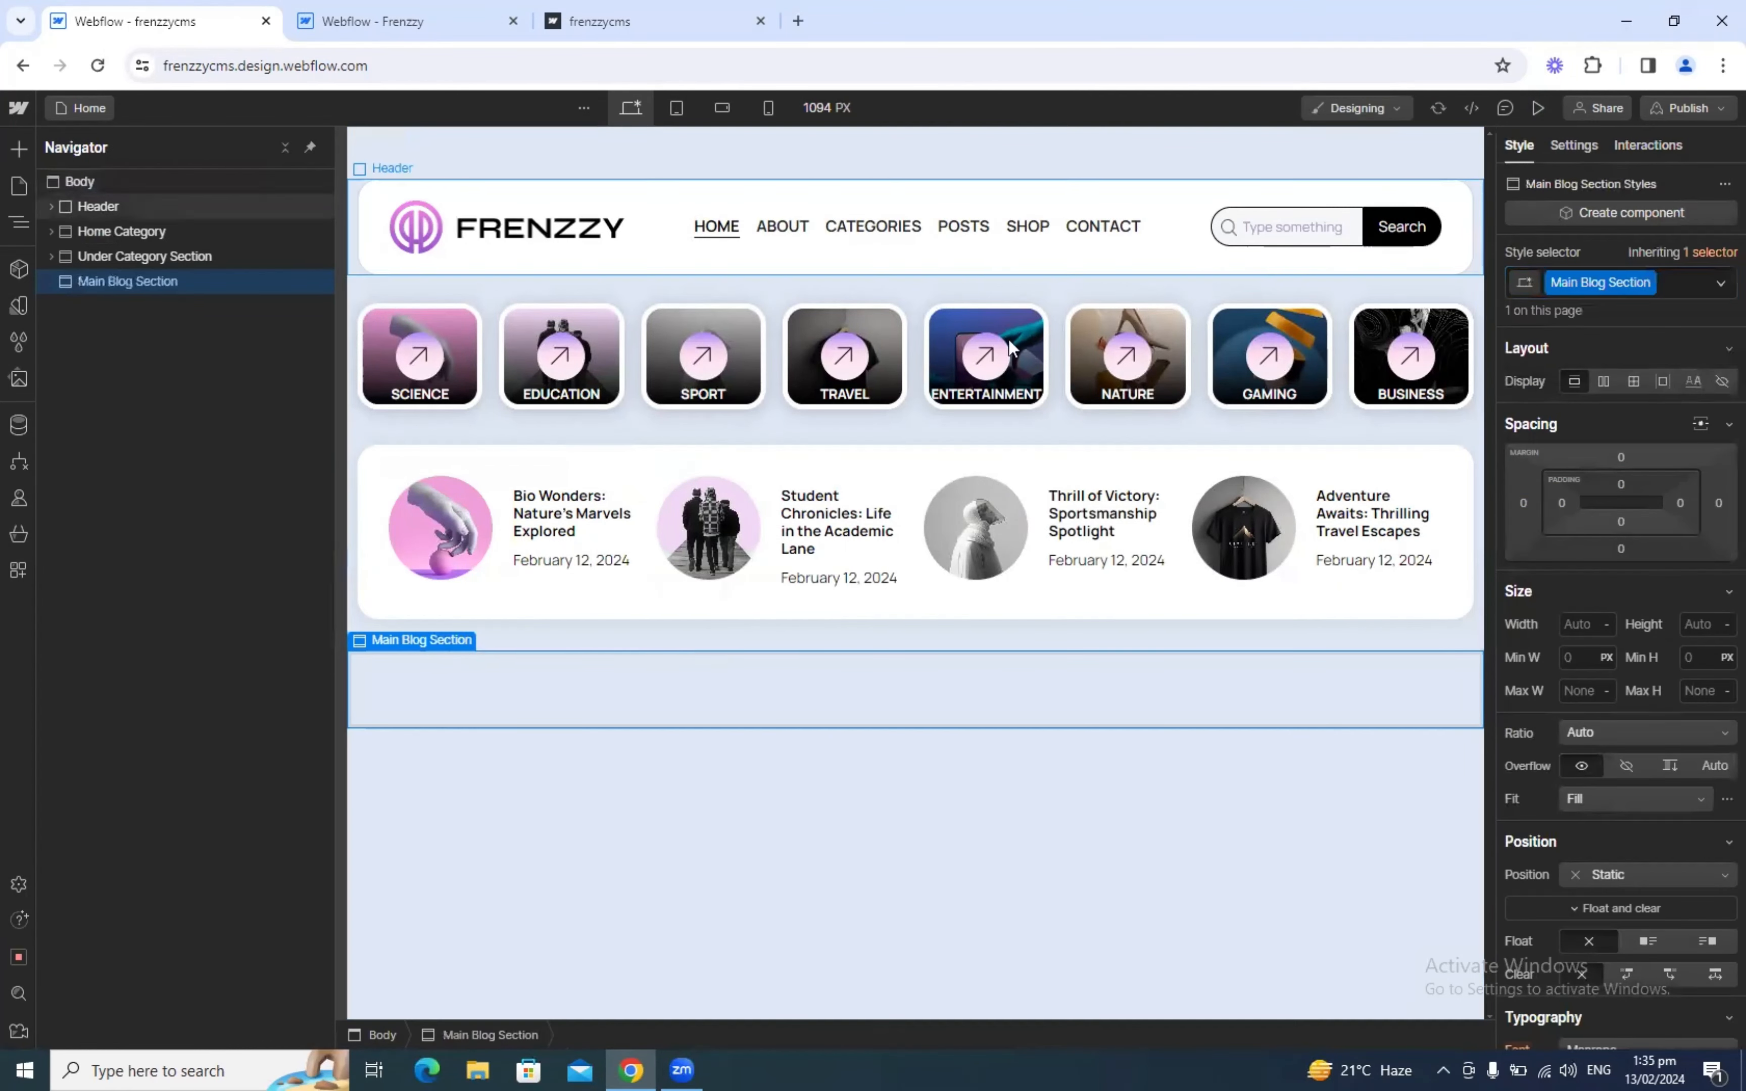
Step: Set the frenzzycms Main Blog Section's bottom padding to 150 px, matching the Frenzzy reference
left_click(402, 16)
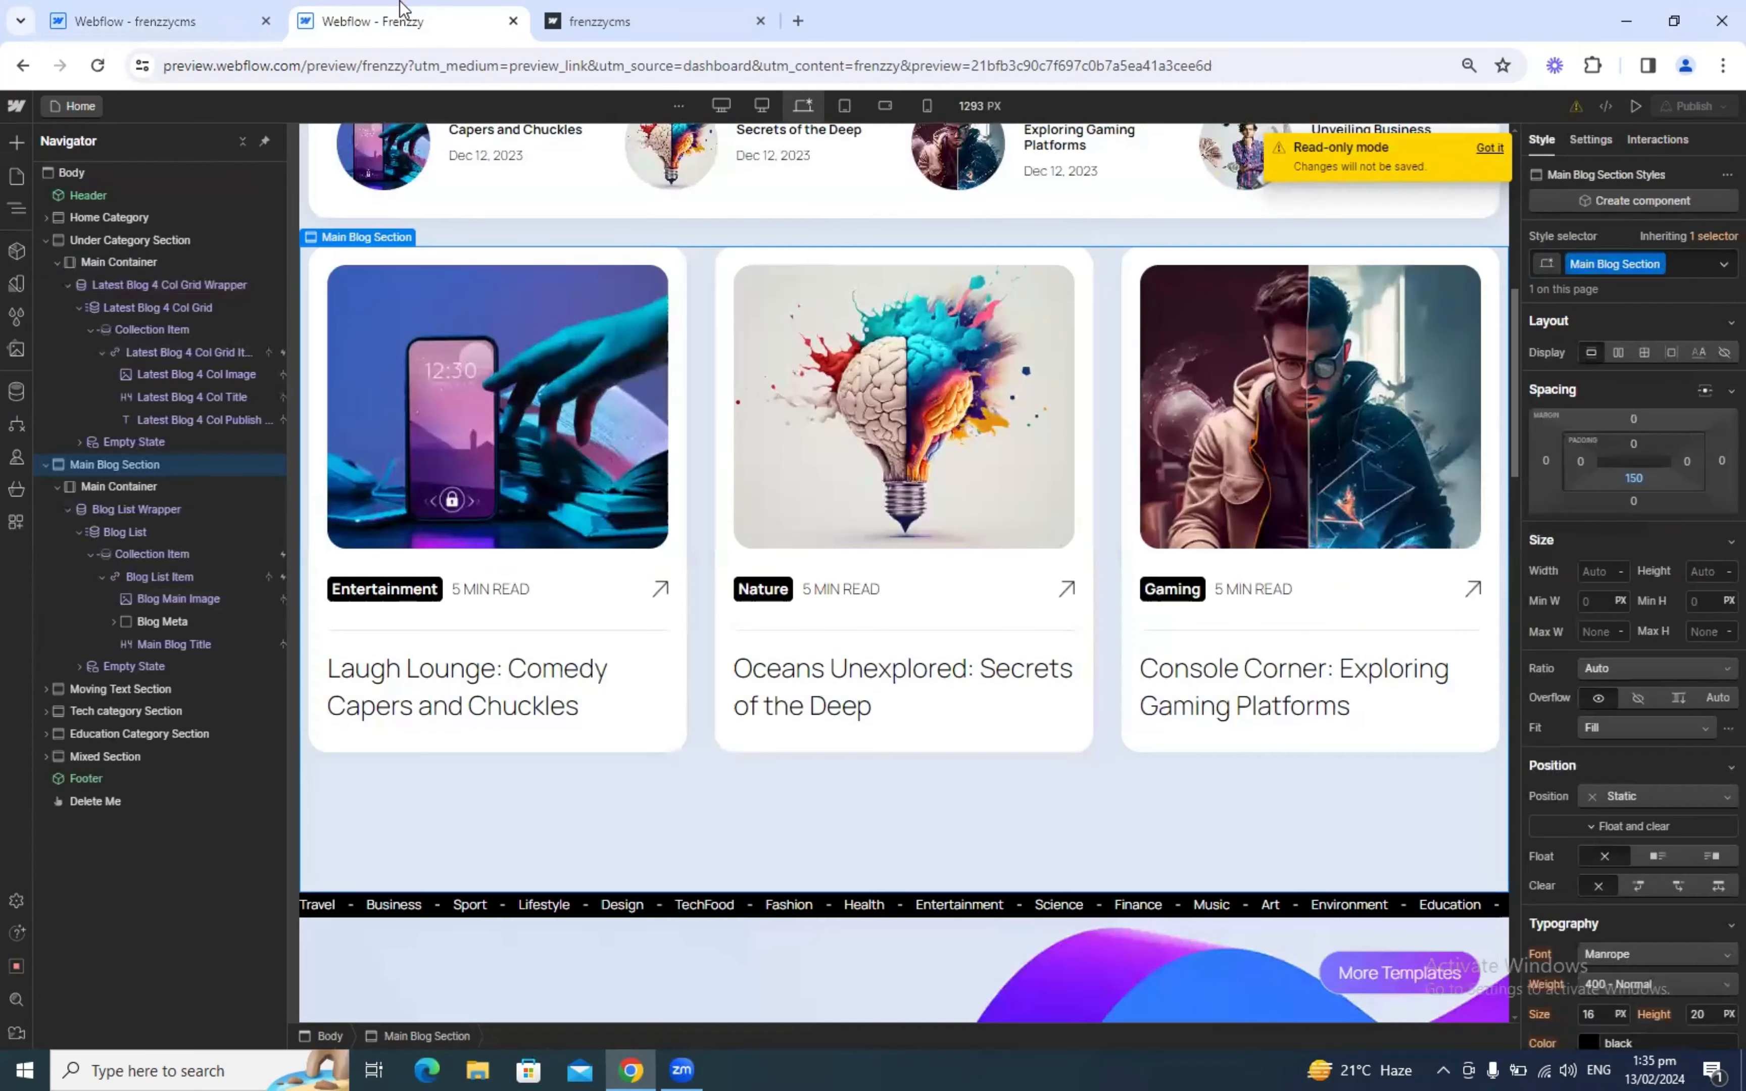
left_click(136, 13)
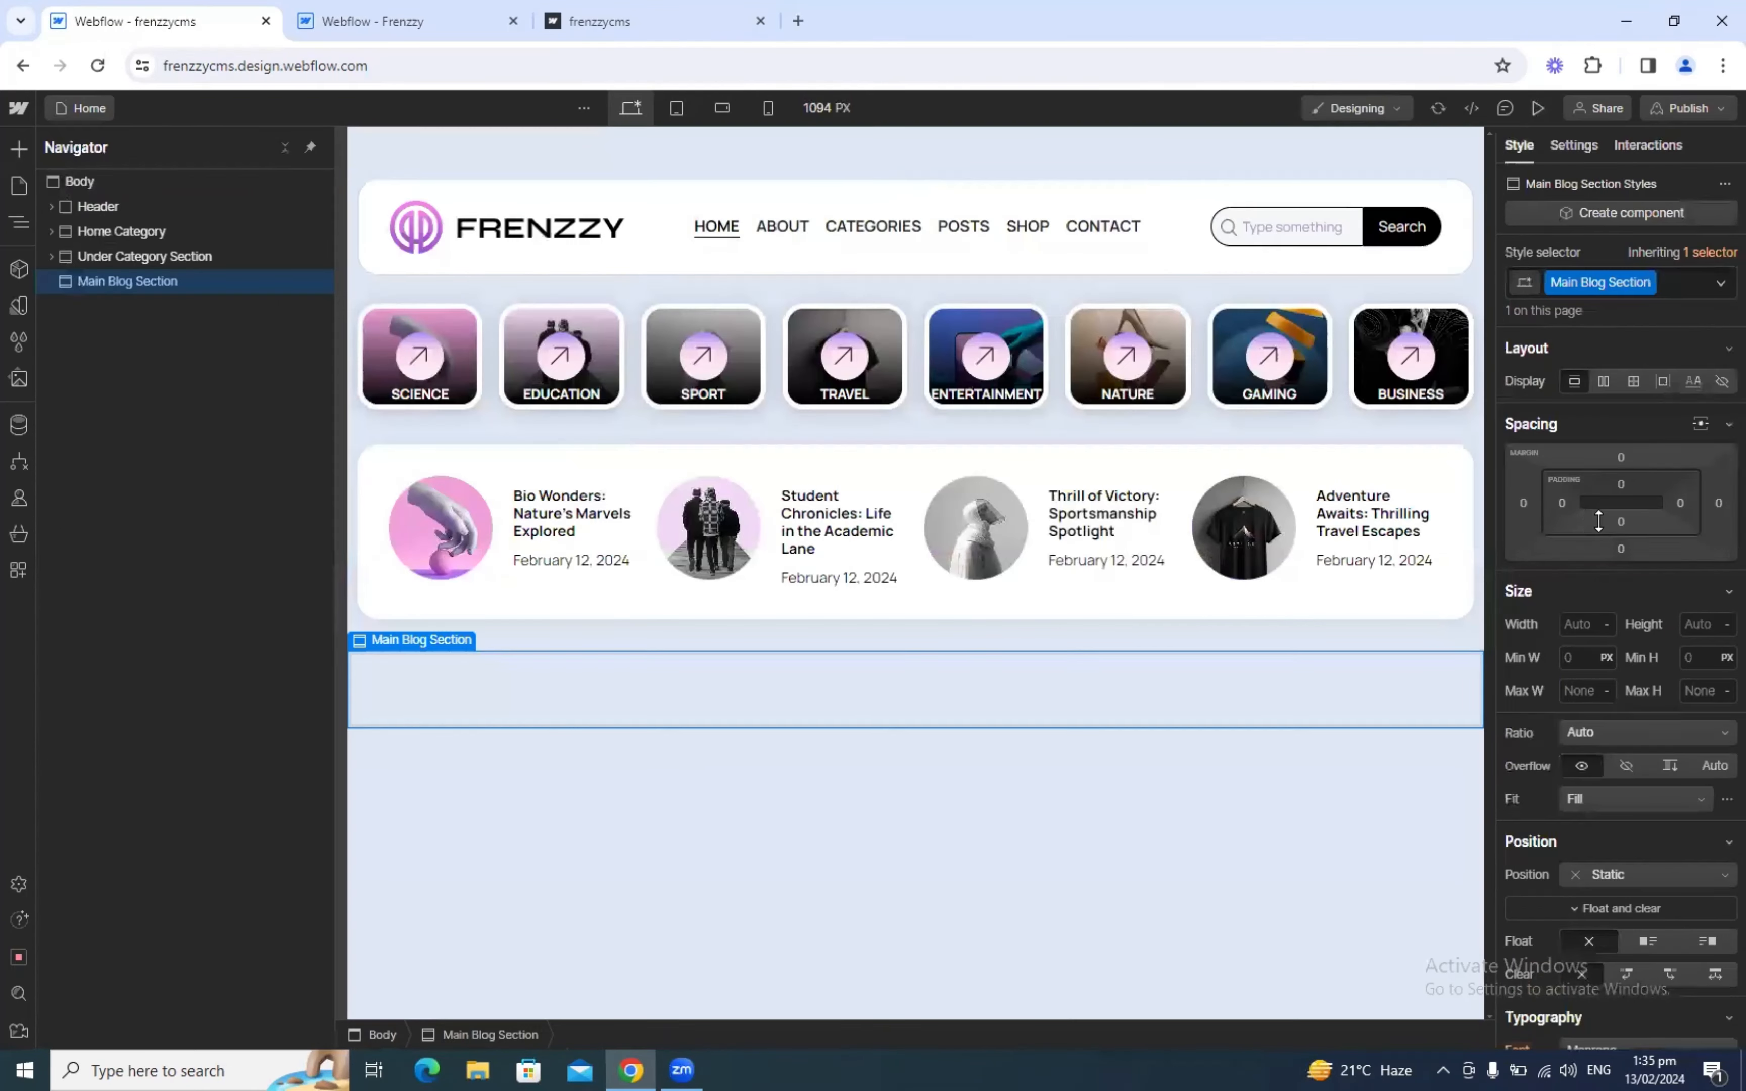
left_click(1623, 520)
type("150")
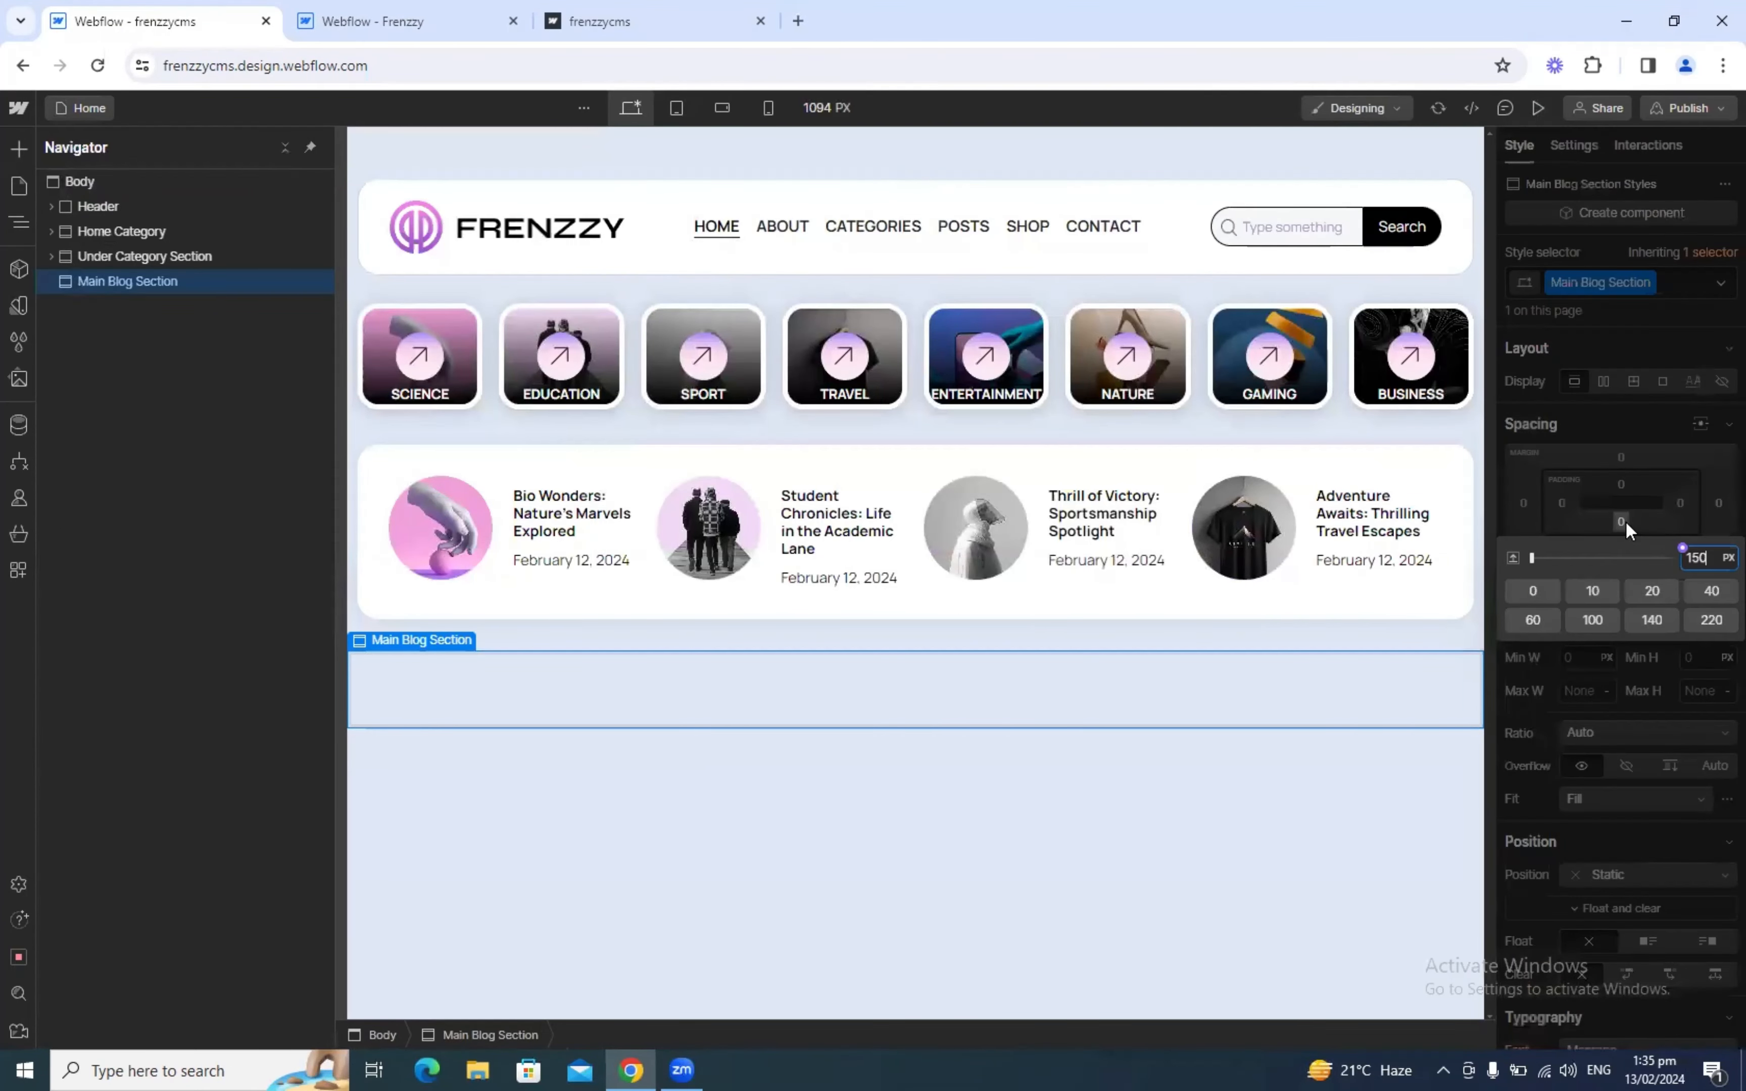
key("Return")
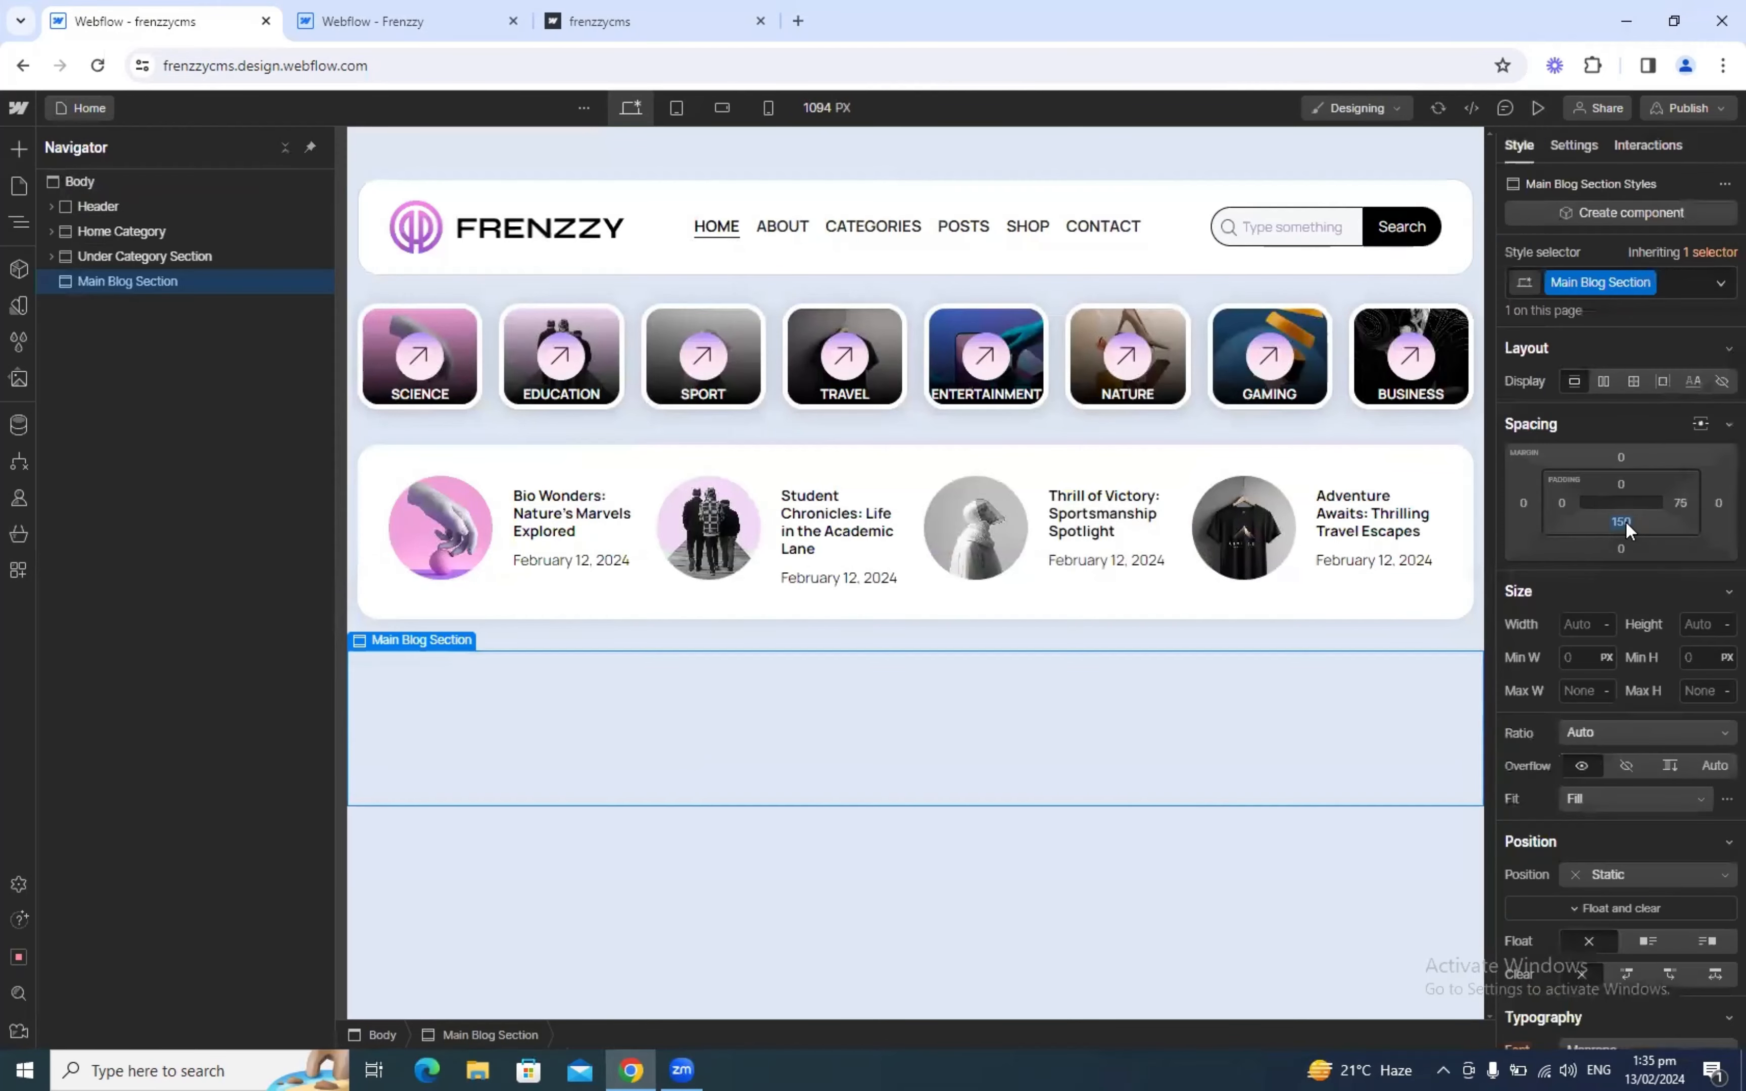
Step: Switch to the Frenzzy reference and examine the styles of the Main Blog Section and its Main Container
left_click(288, 11)
scroll(1703, 758, "down", 5)
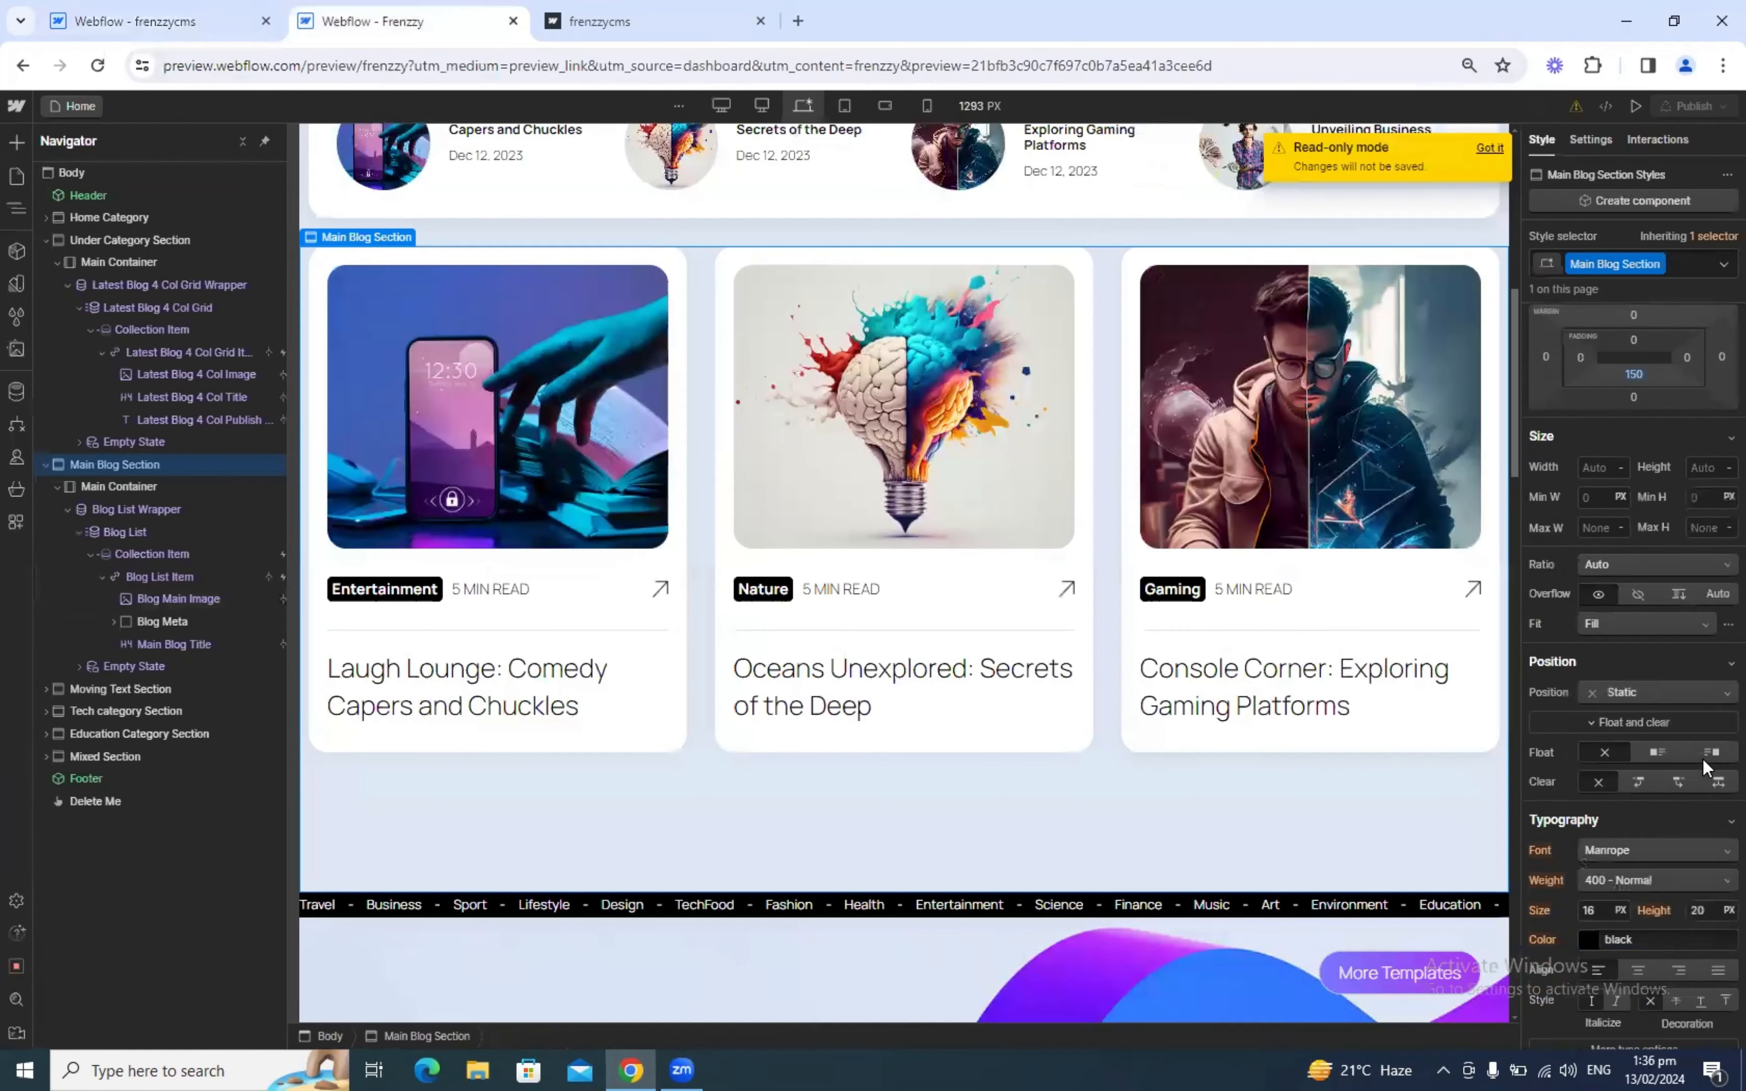
scroll(1703, 758, "down", 8)
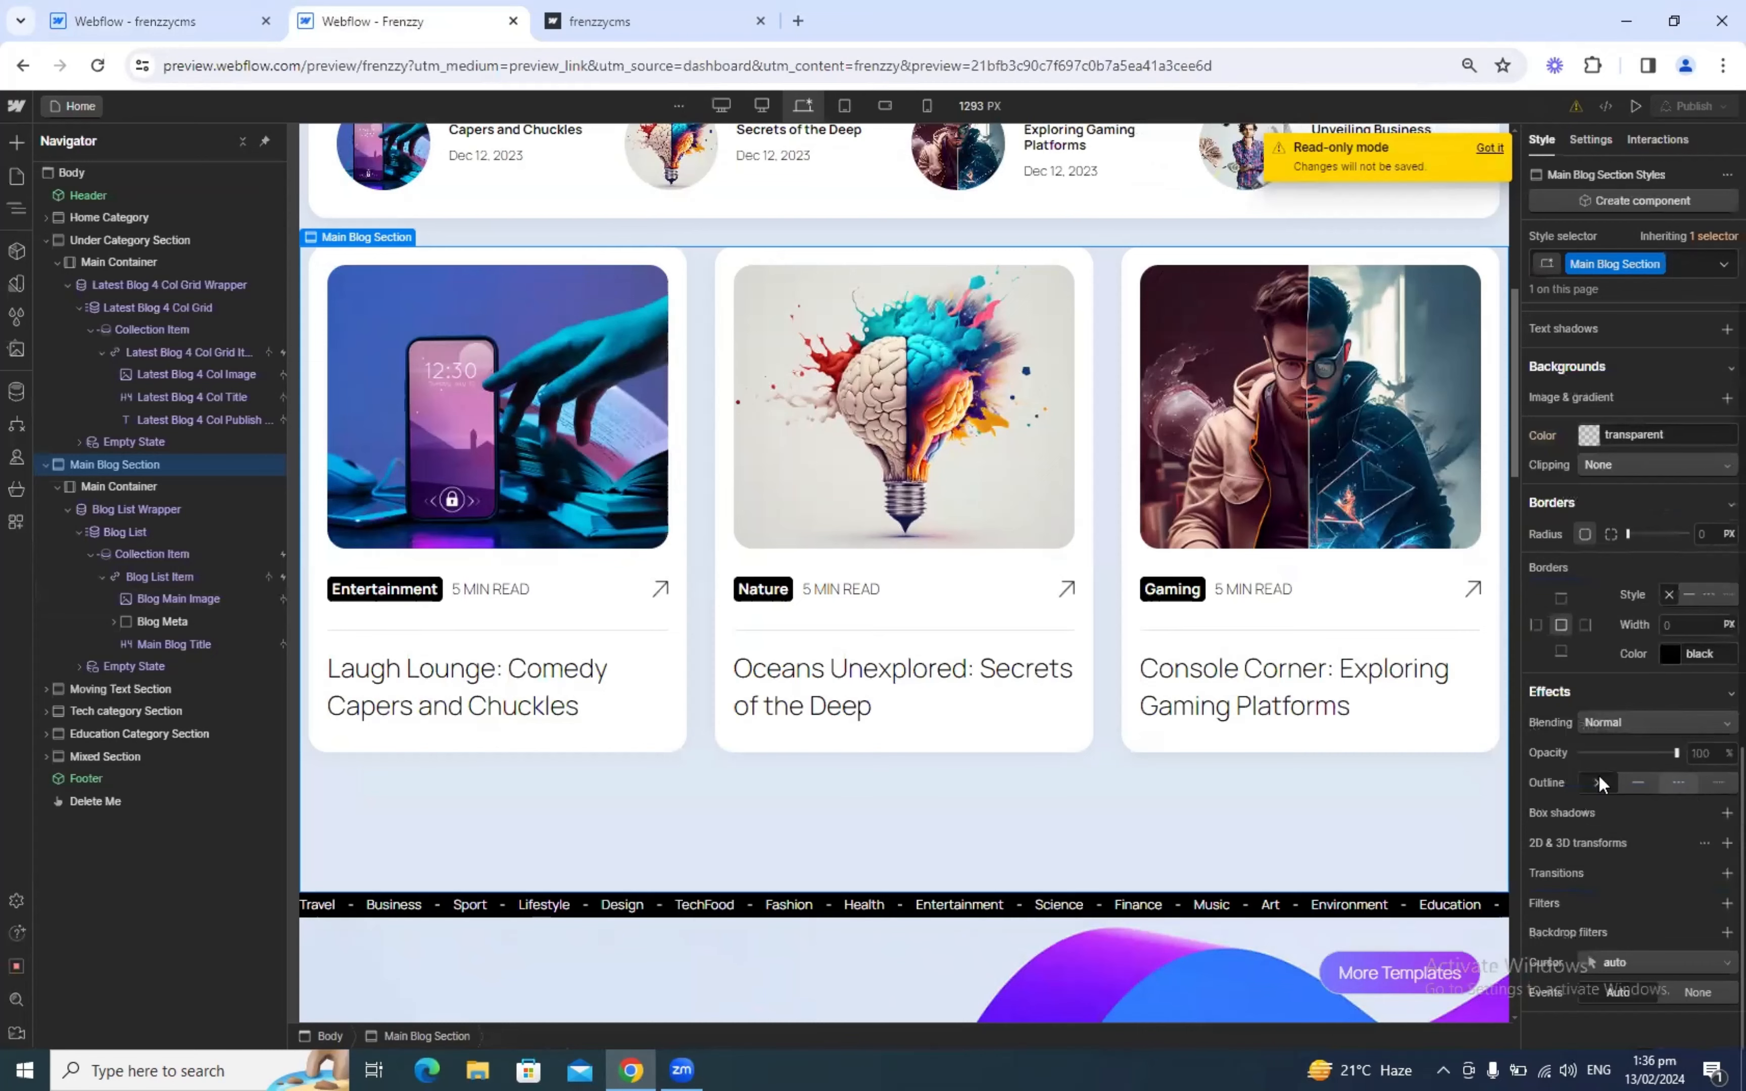
left_click(186, 14)
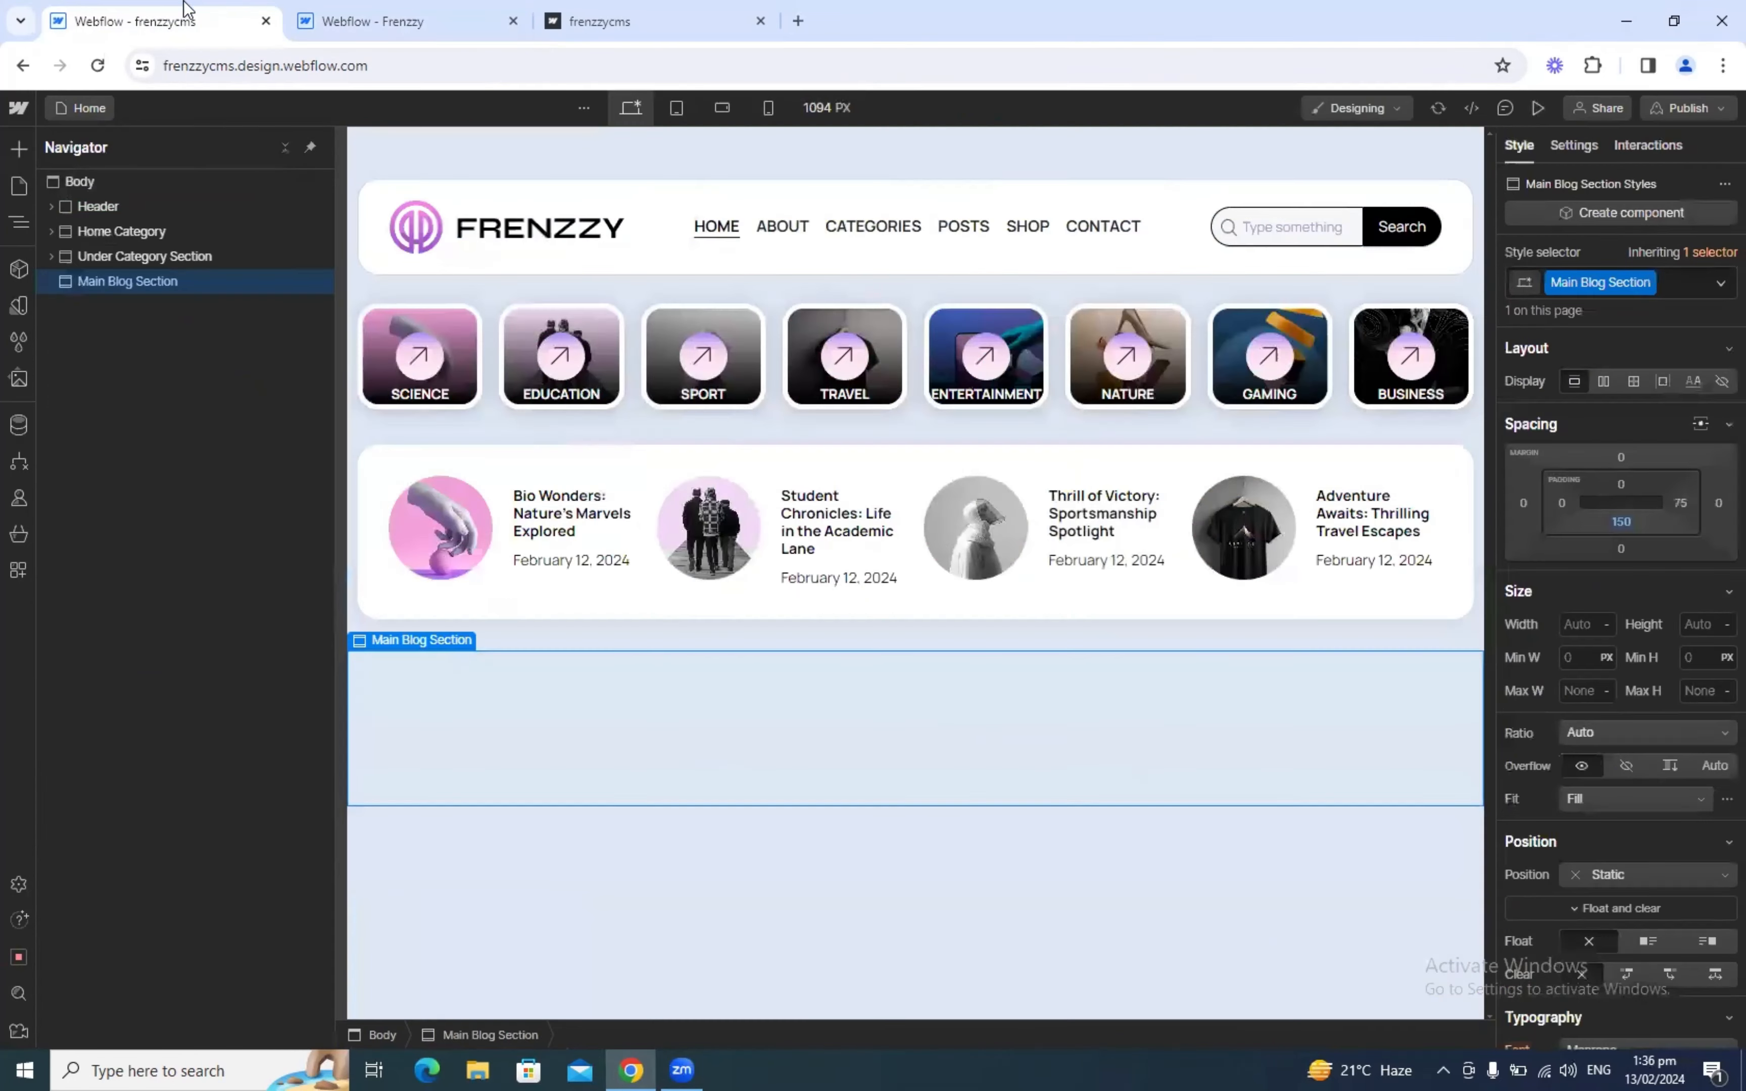
left_click(375, 20)
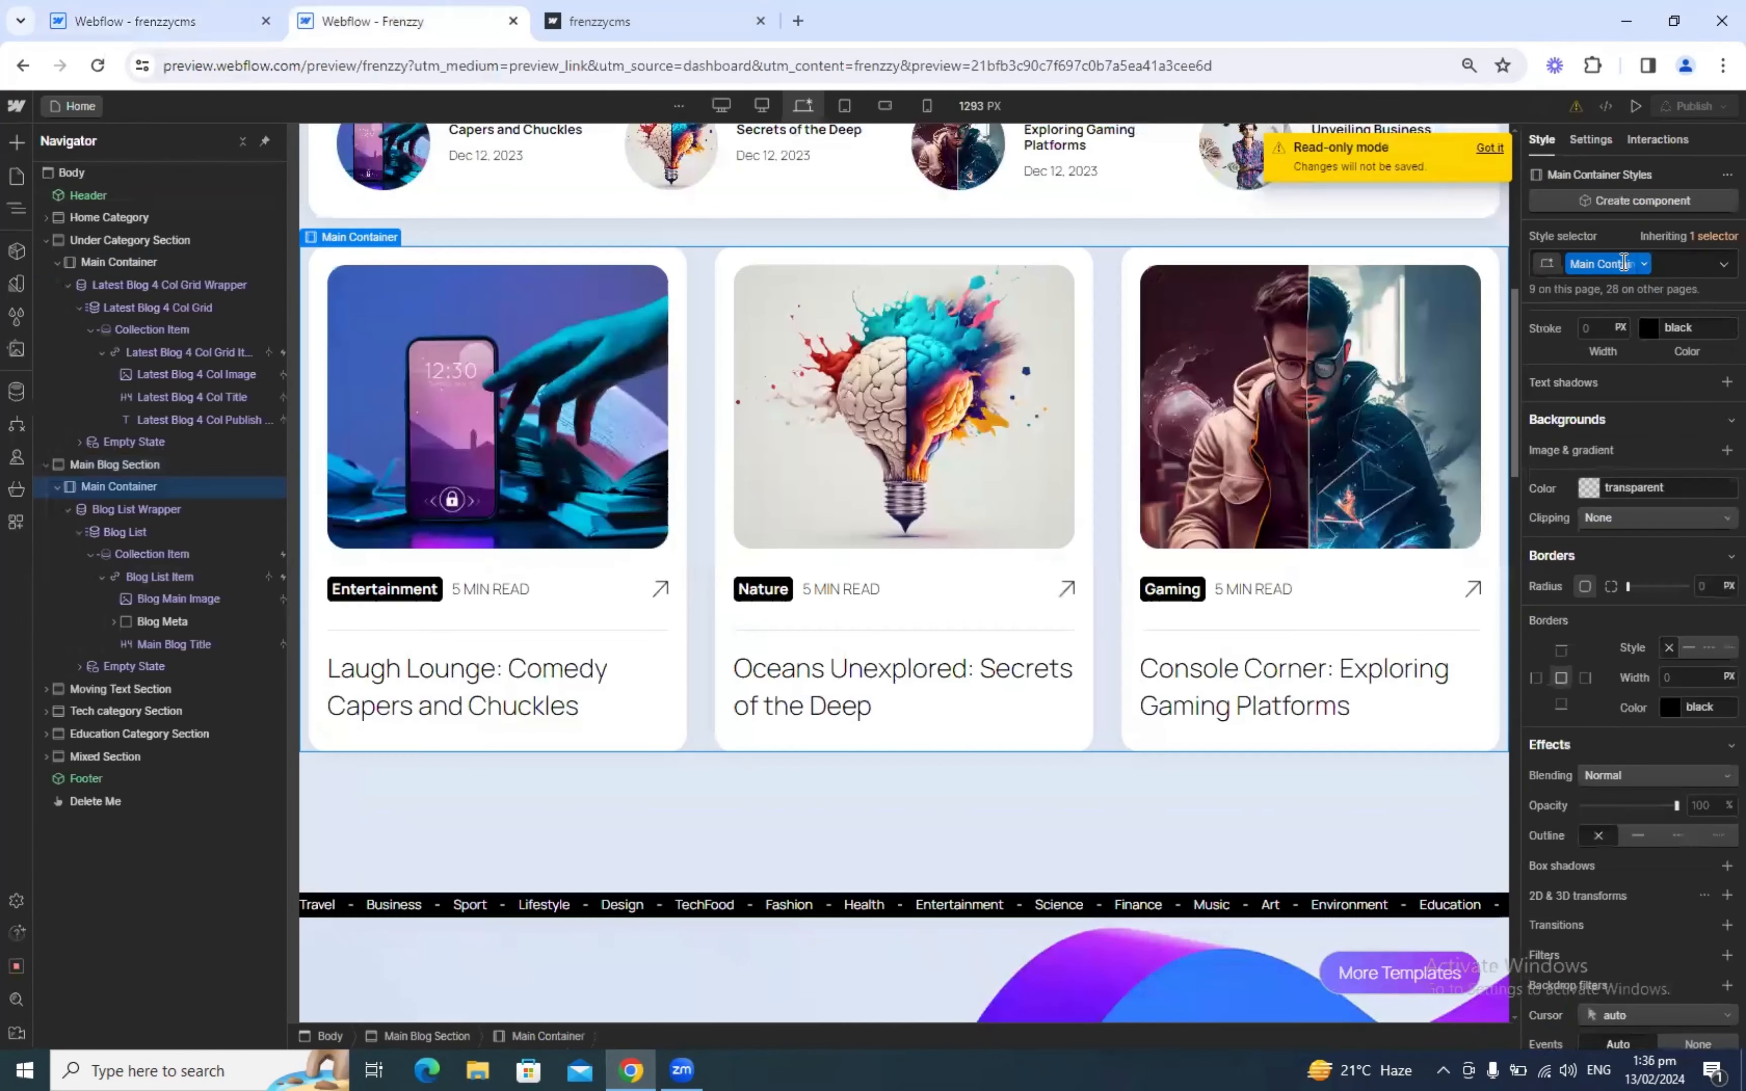
Step: Add a Container inside the frenzzycms Main Blog Section and give it the class Main Container
left_click(158, 21)
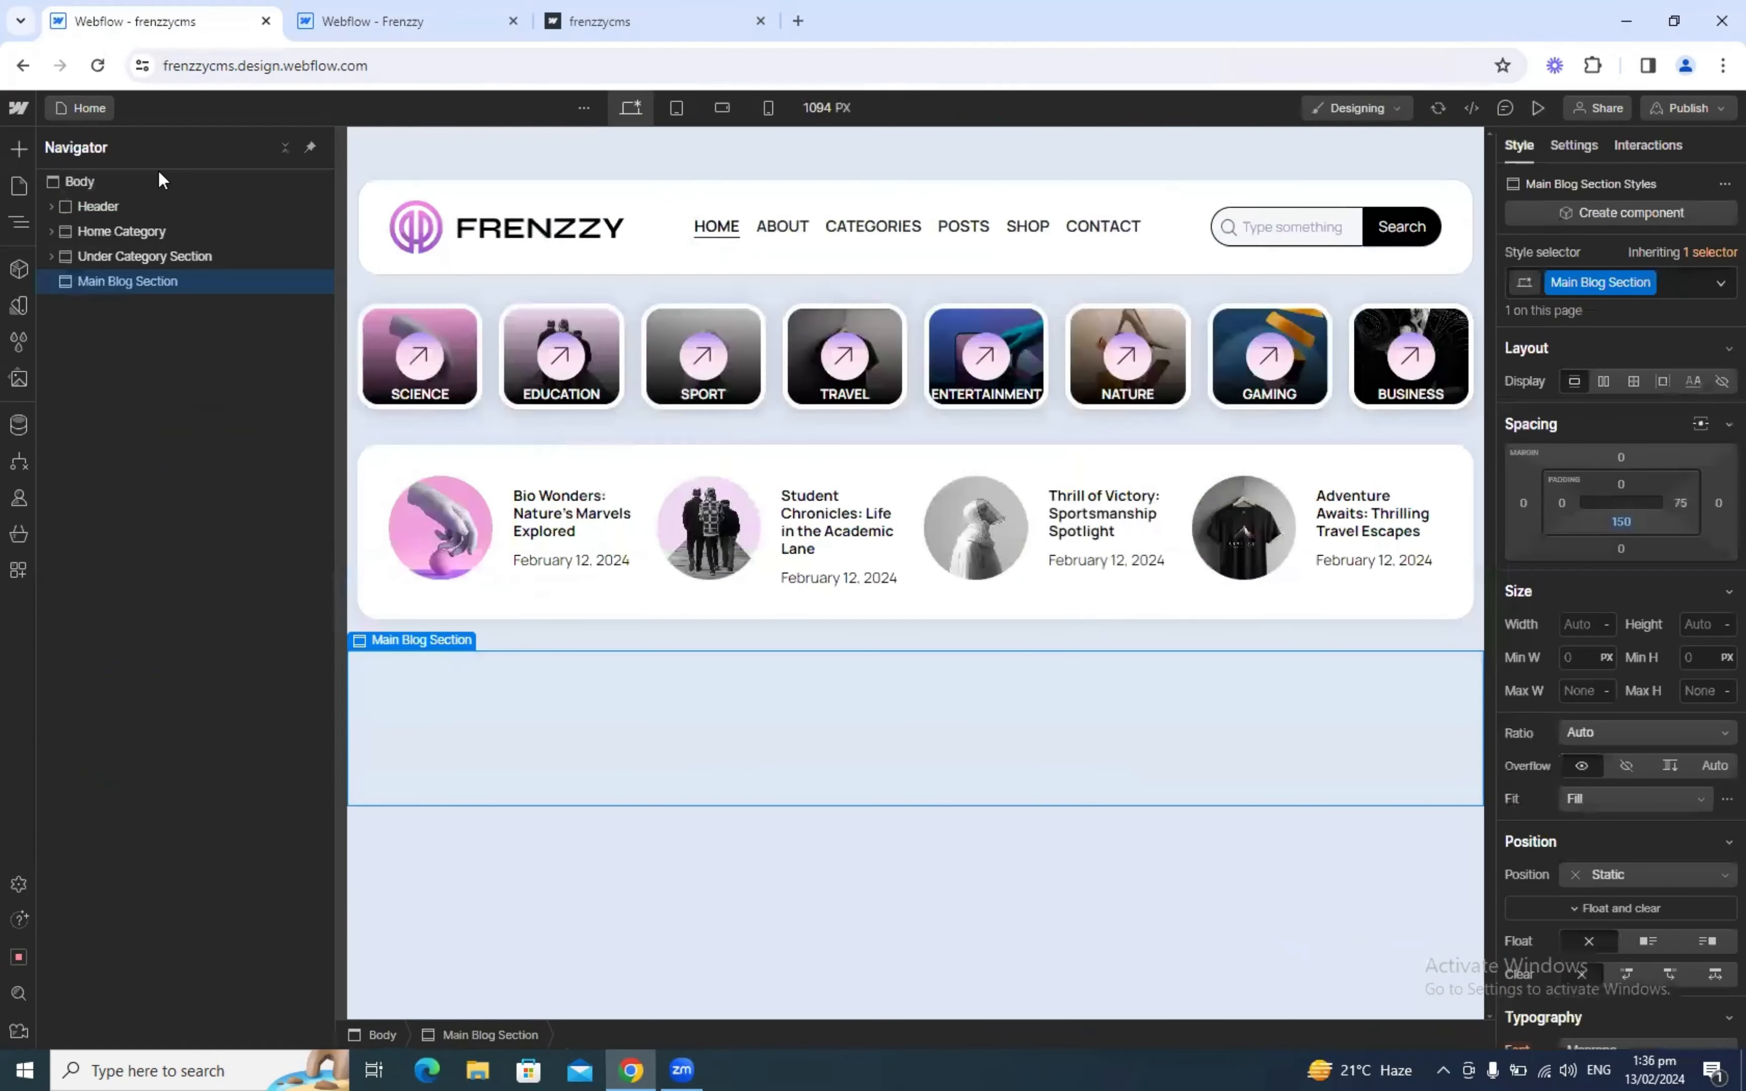
key("ctrl+k")
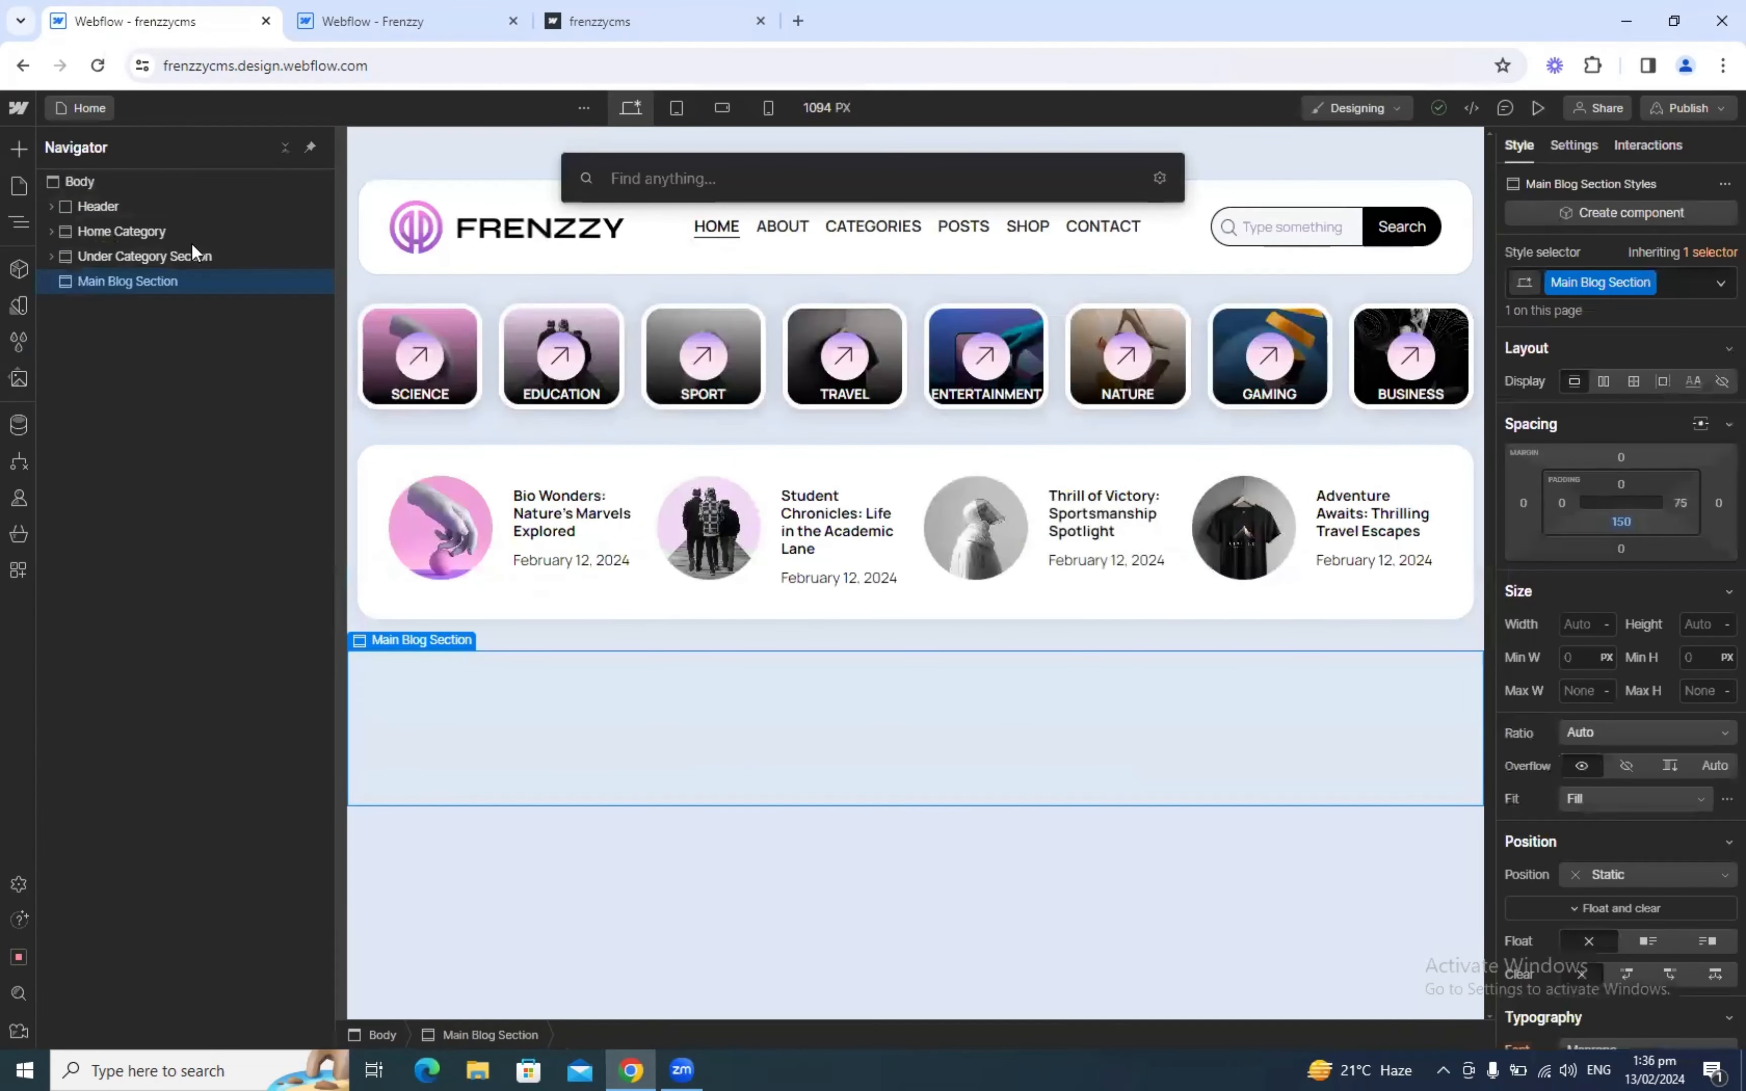
type("contain")
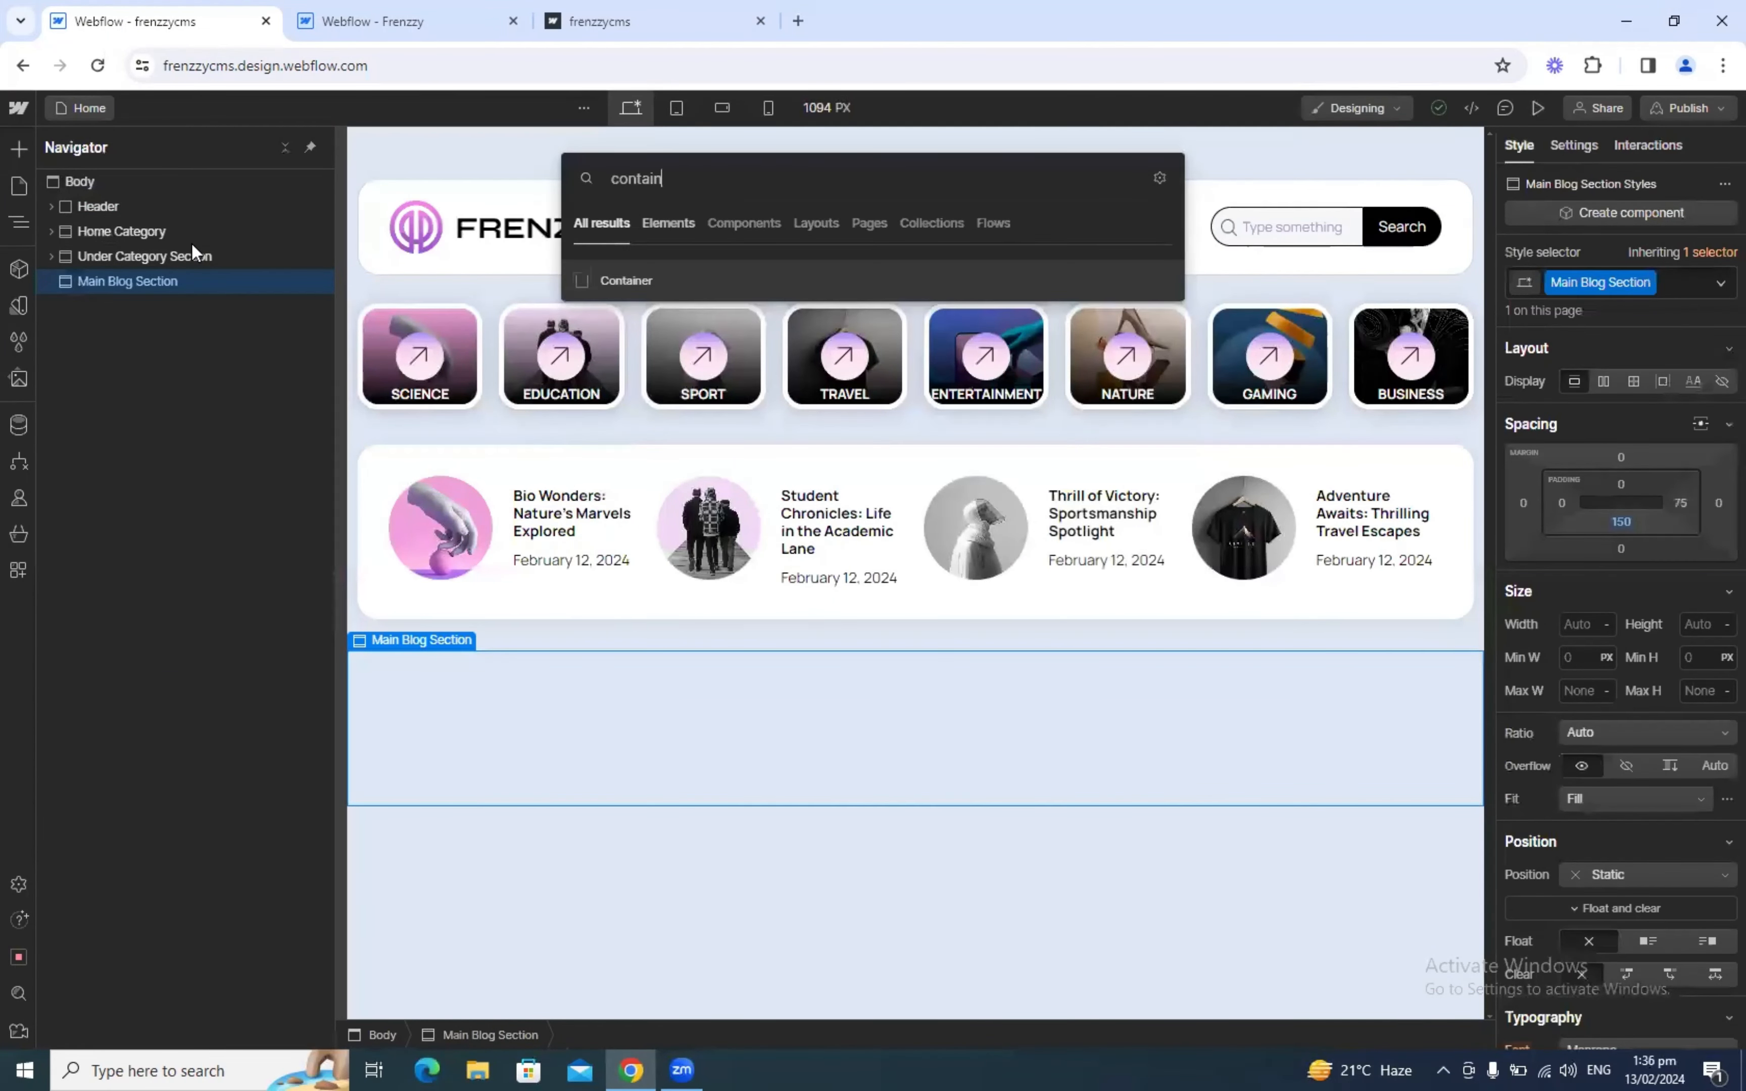
key("Return")
key("ctrl+Return")
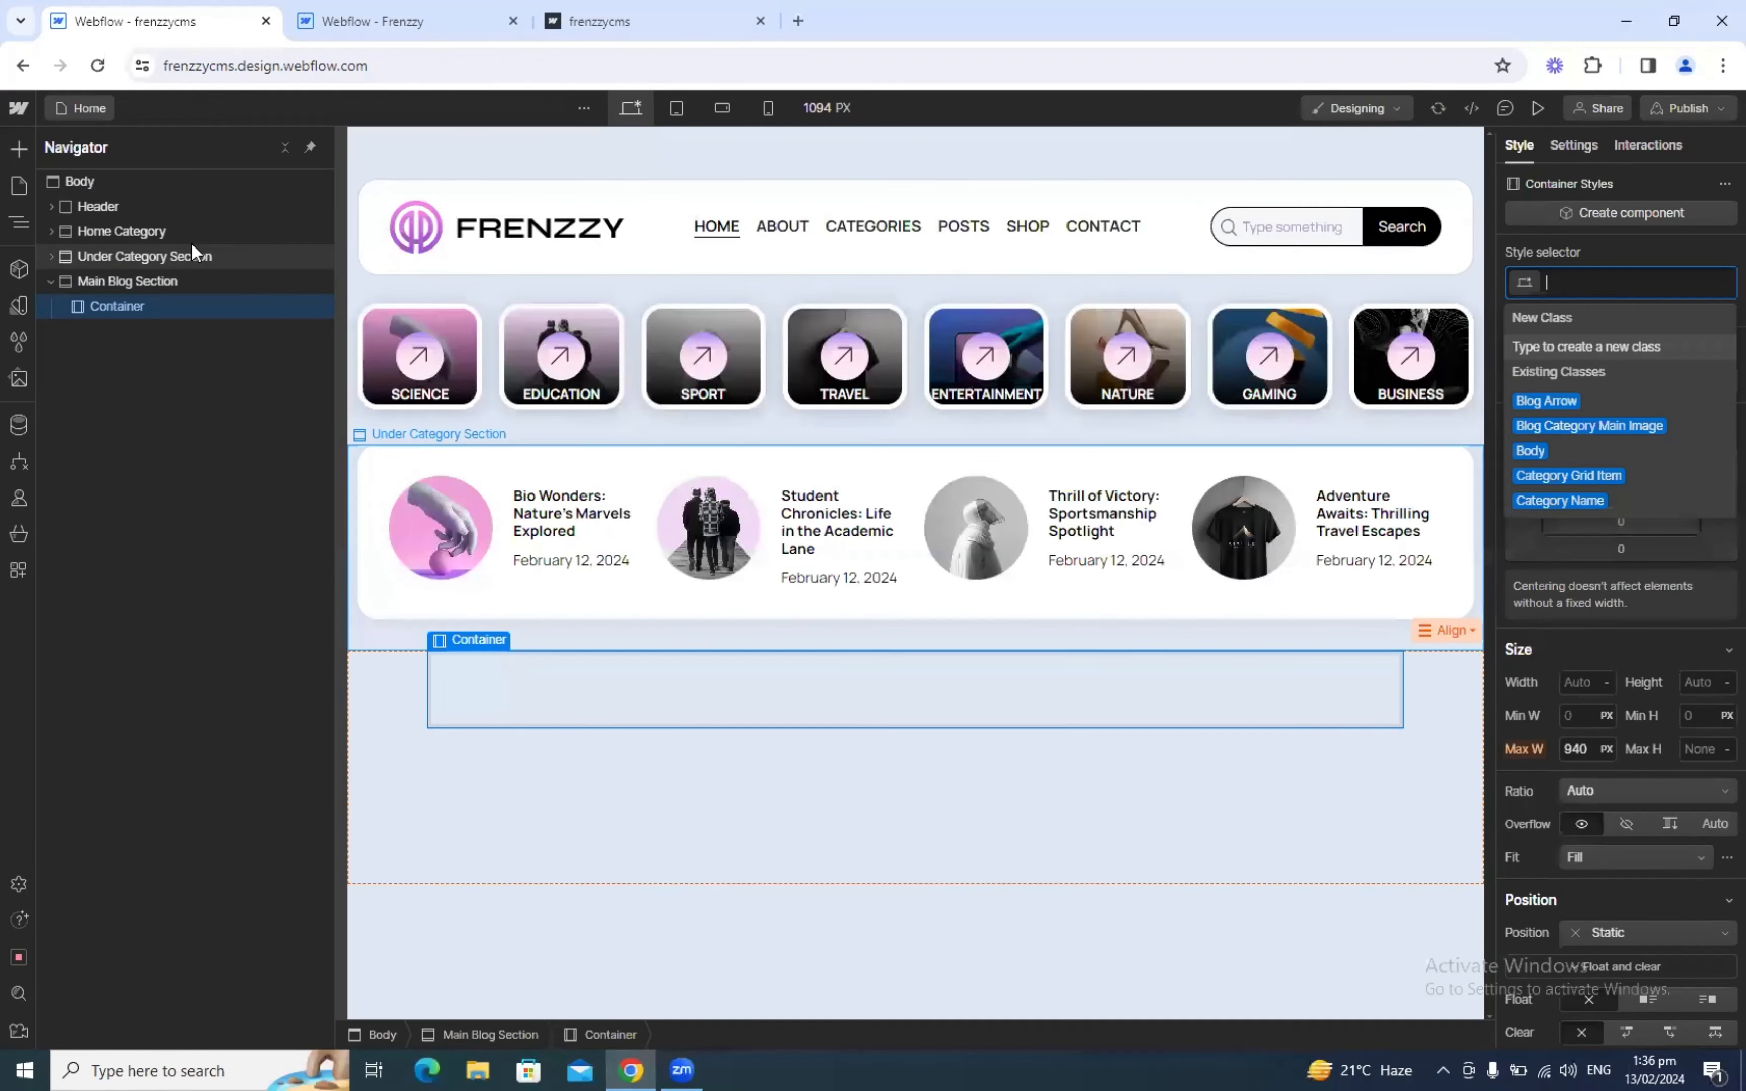
type("main")
key("Return")
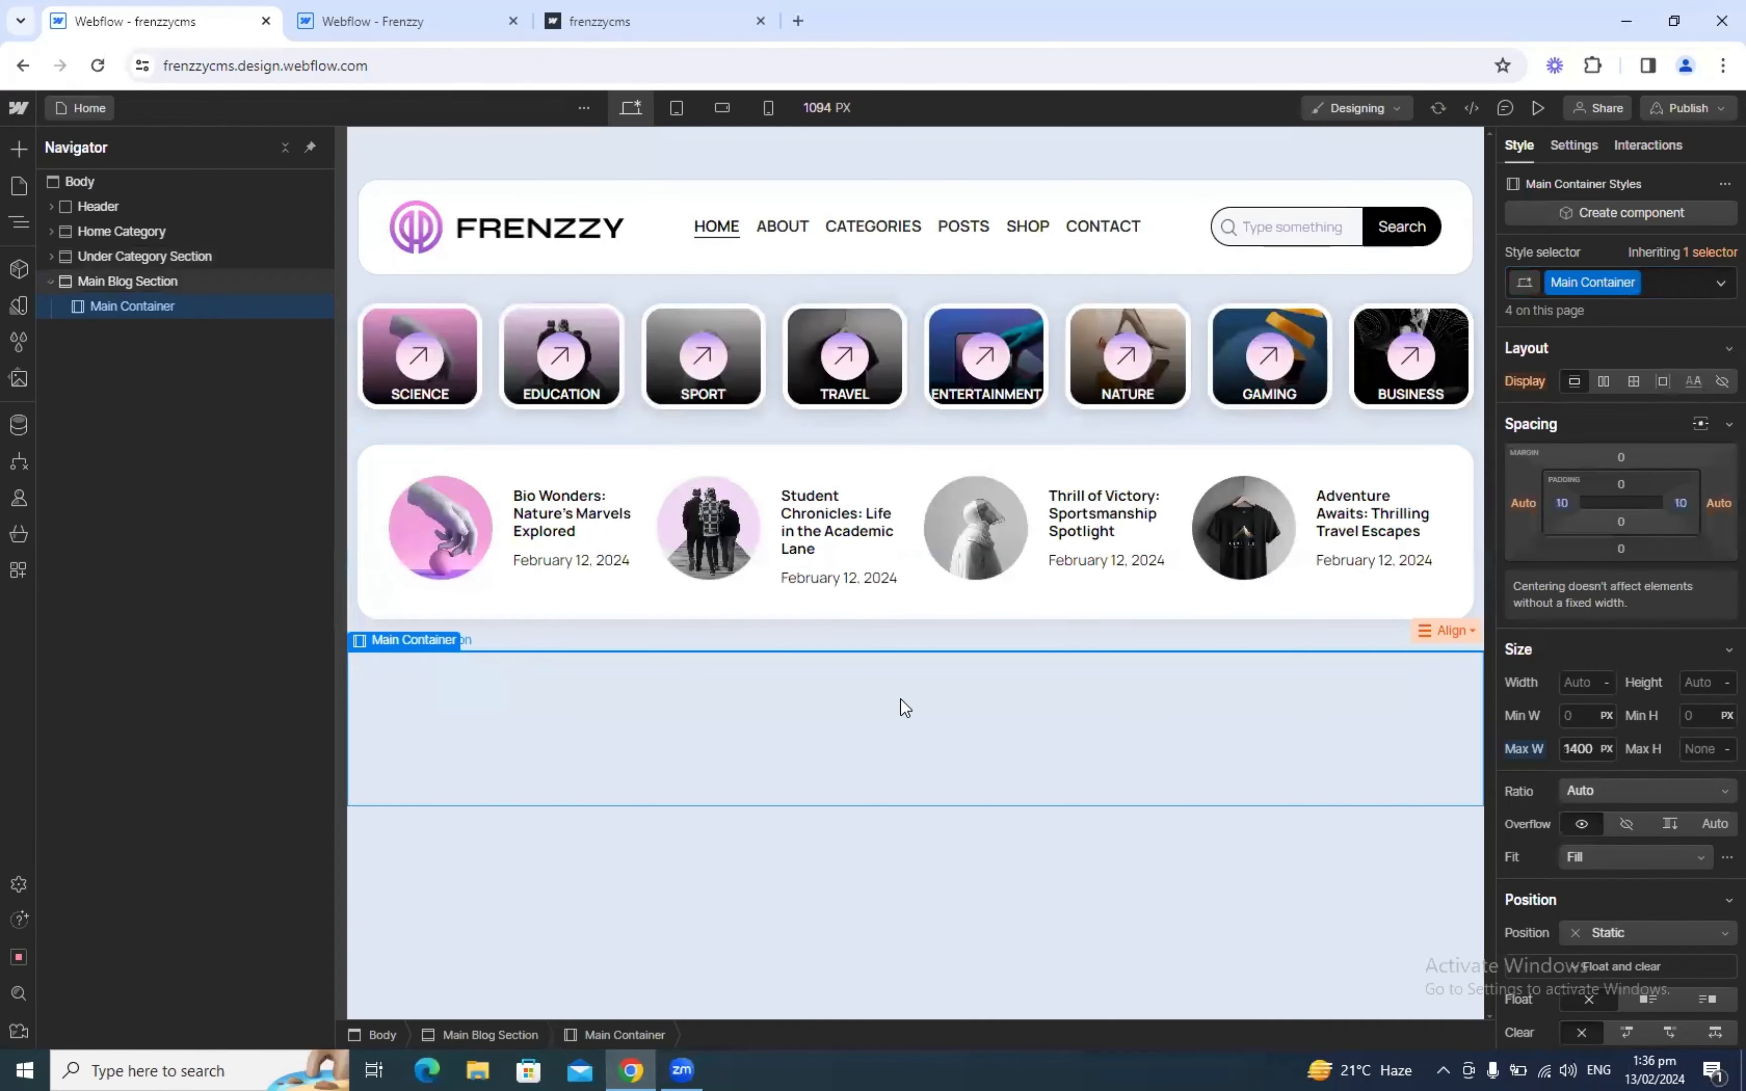
Step: Copy the Blog List Wrapper class name from the Frenzzy reference and check that element's styles
left_click(465, 15)
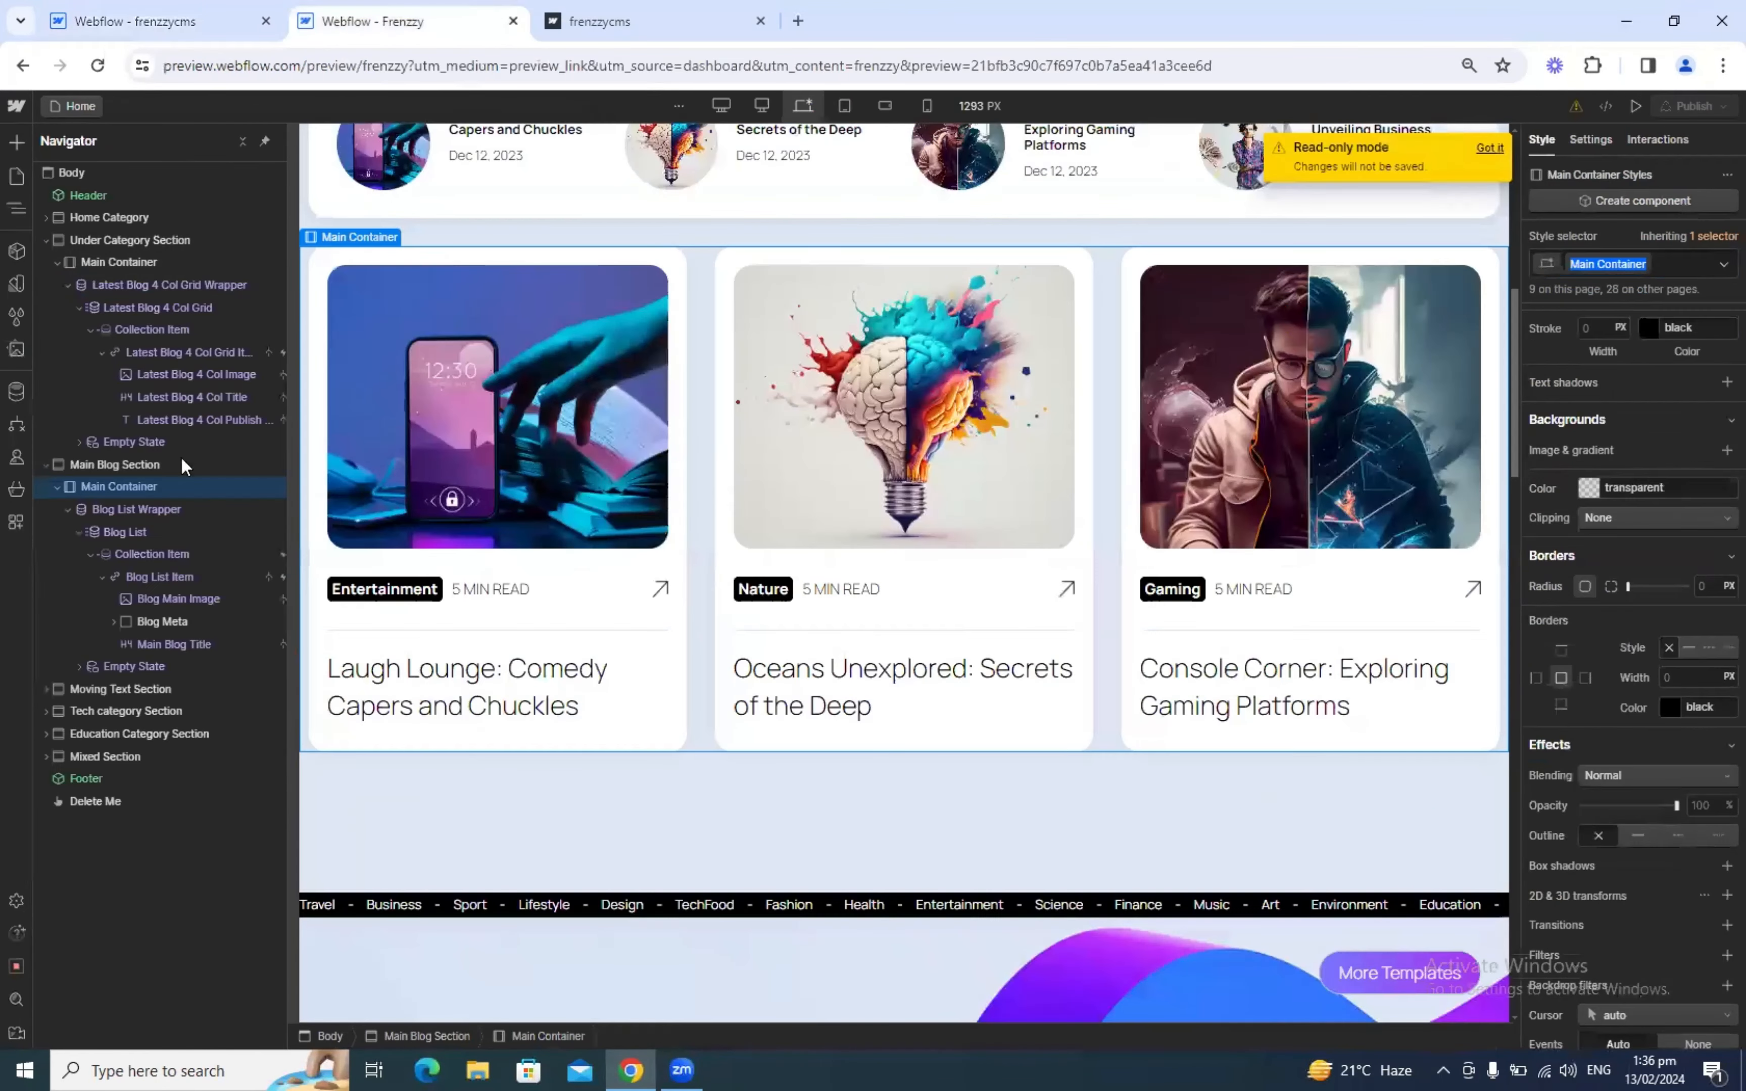
left_click(128, 510)
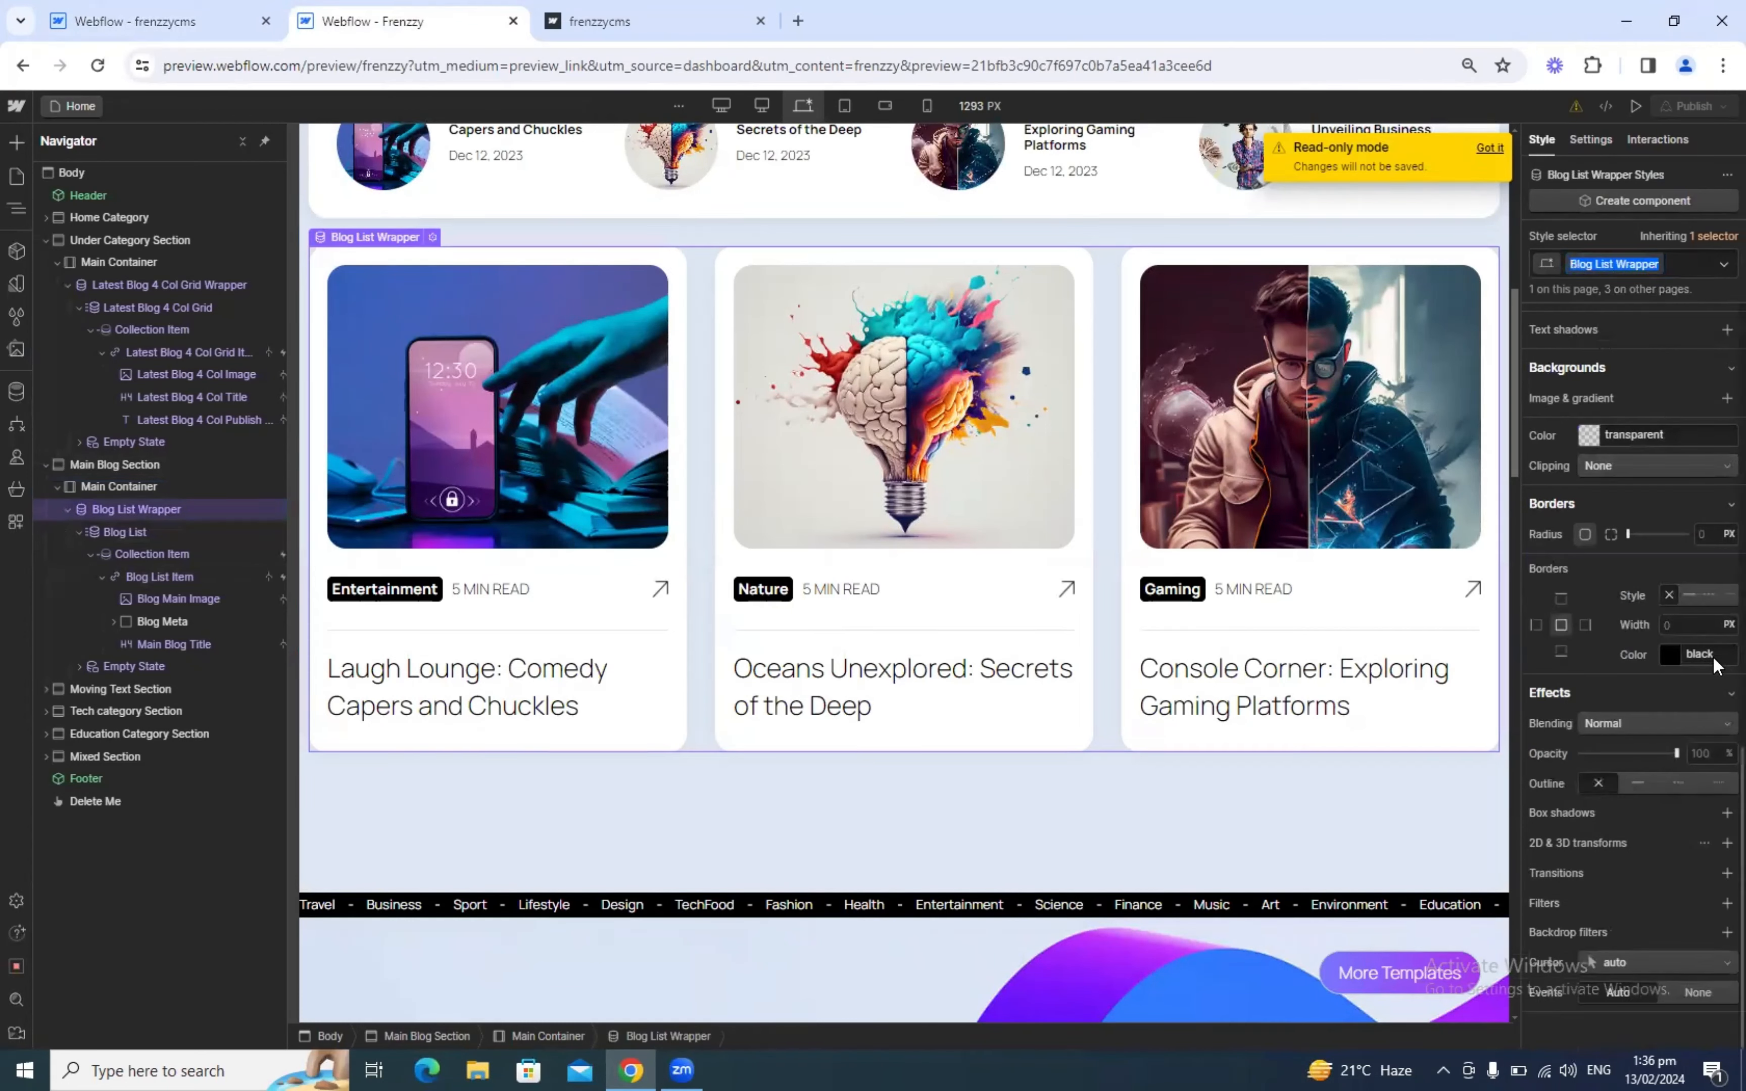
scroll(1643, 648, "up", 8)
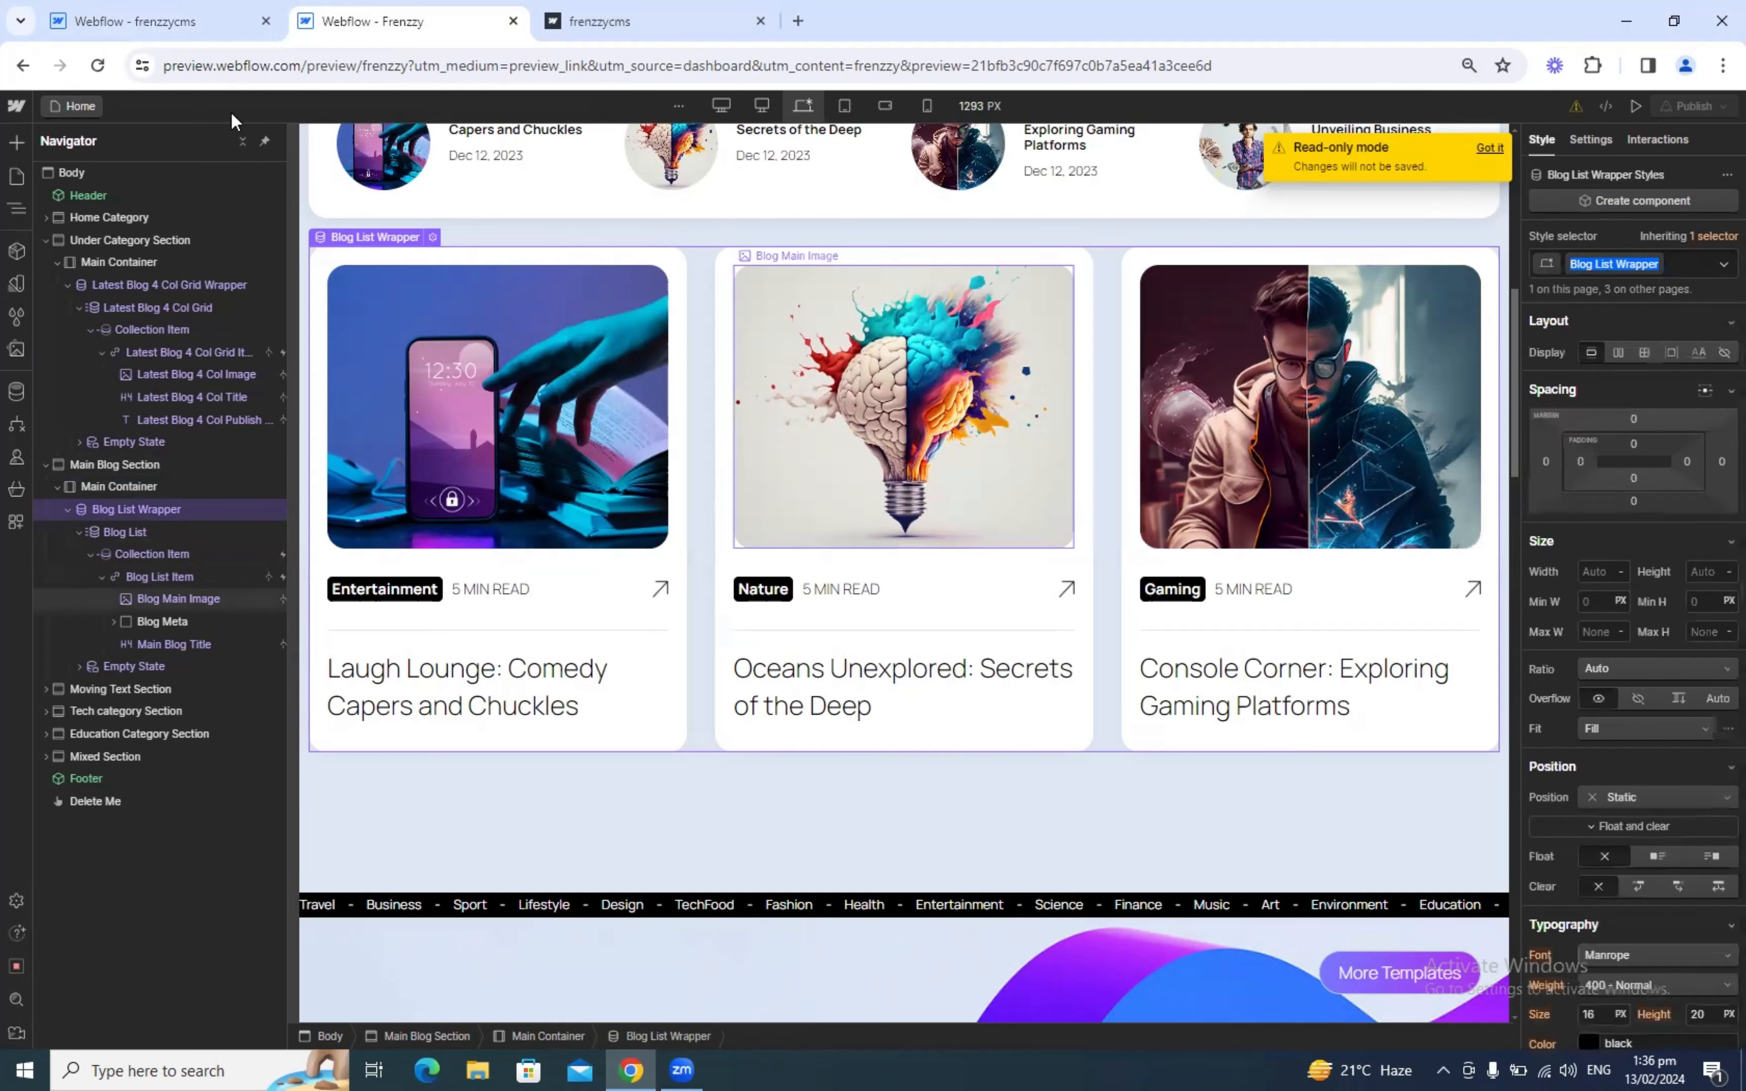
Step: Add a Collection List inside the new frenzzycms Main Container and give its wrapper the class Blog List Wrapper
left_click(99, 9)
key("ctrl+e")
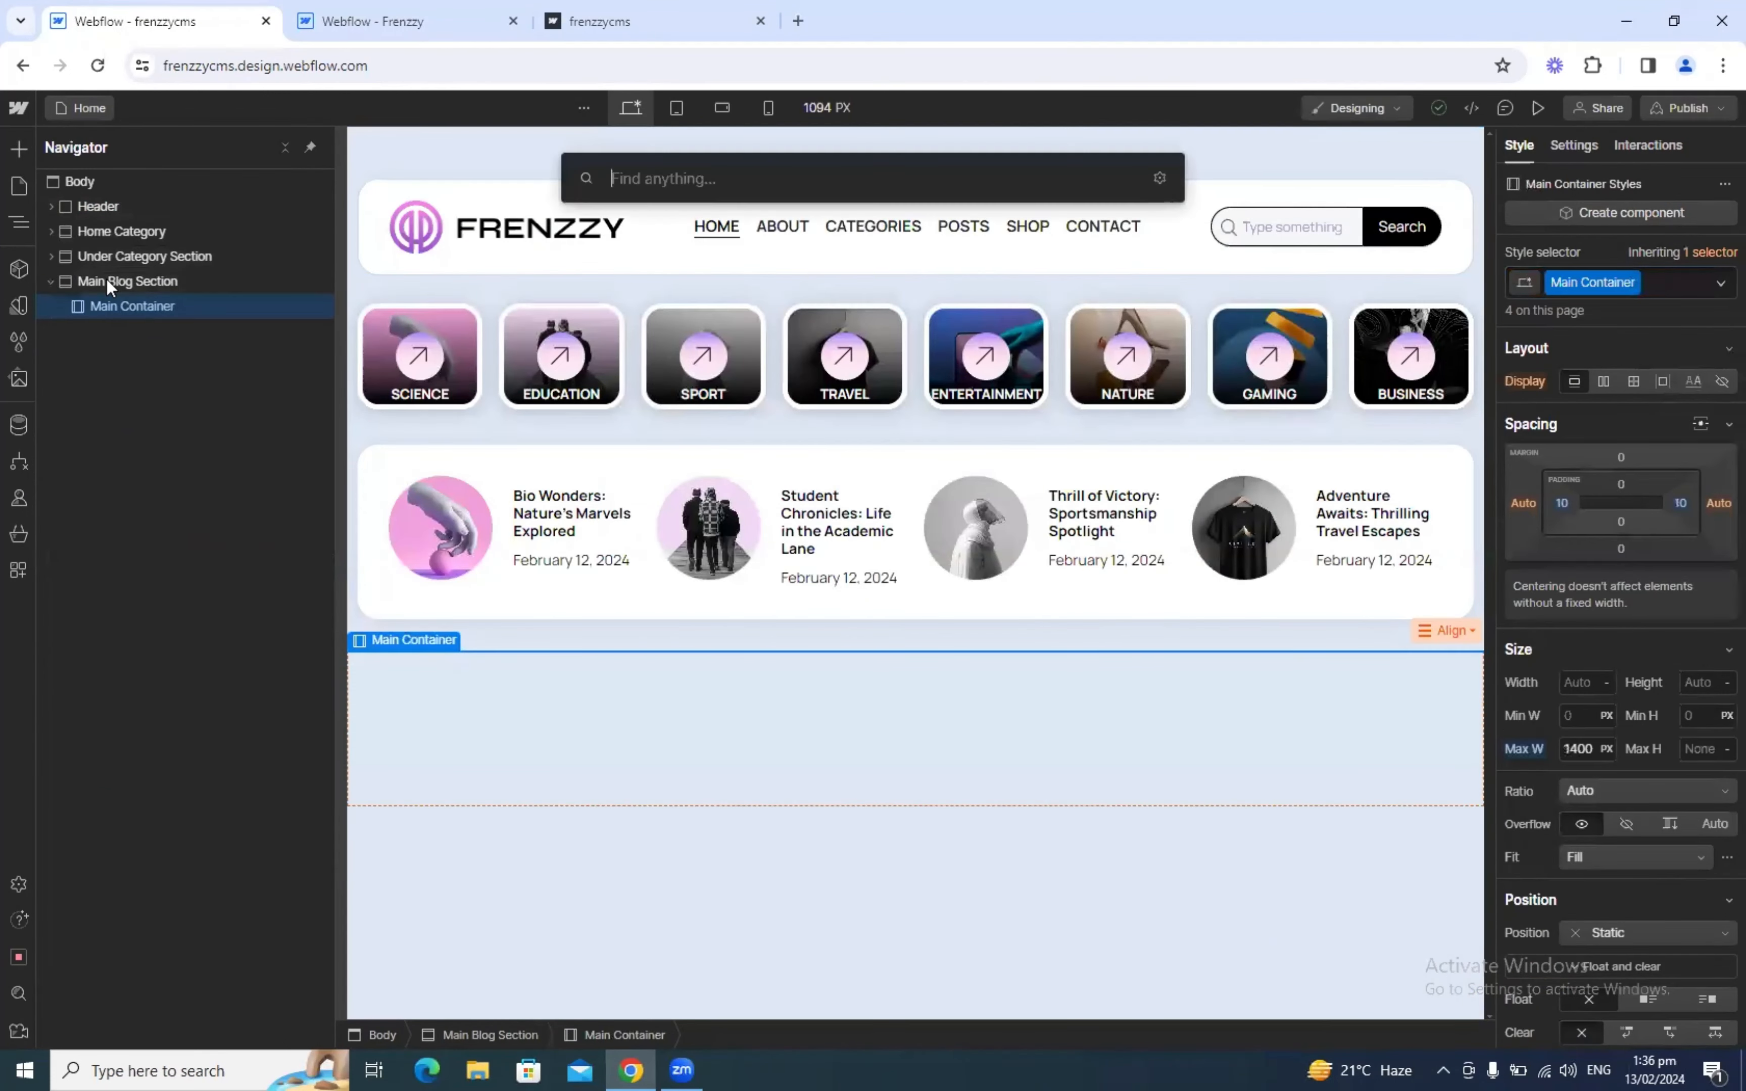
type("coll")
key("Return")
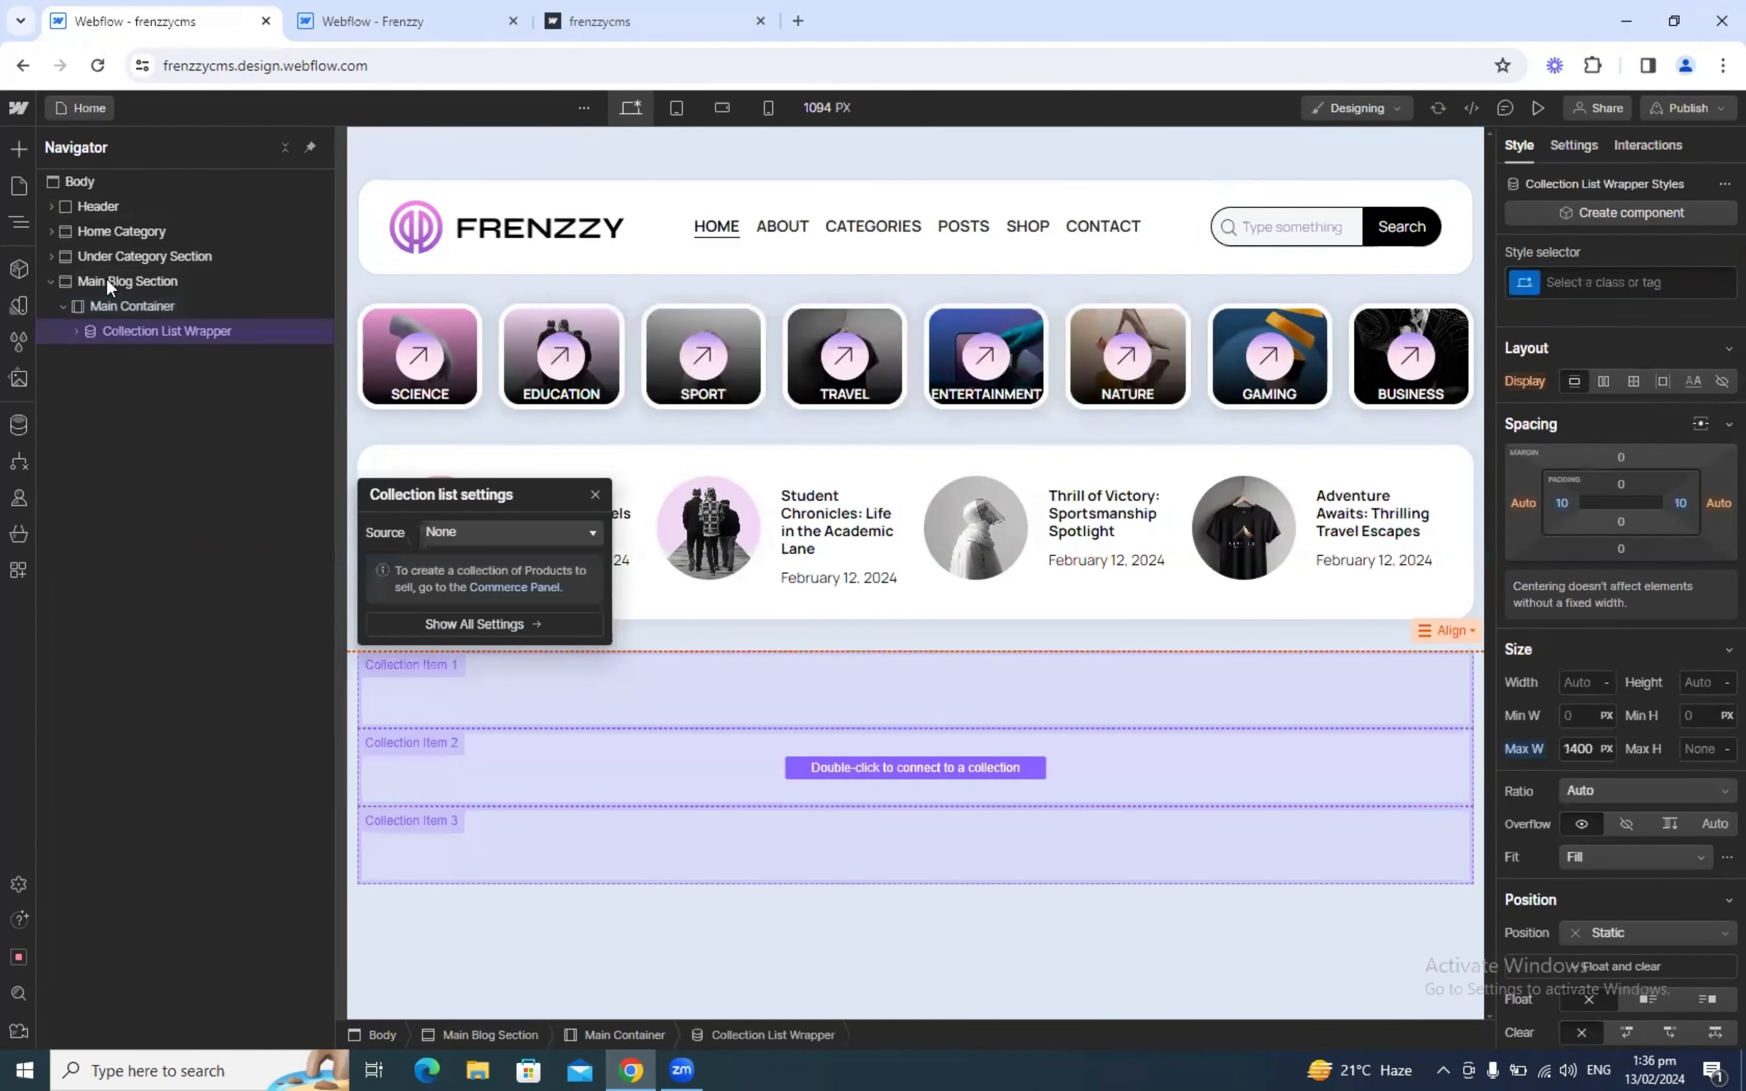
key("ctrl+Return")
type("Blog List Wrapper")
key("Return")
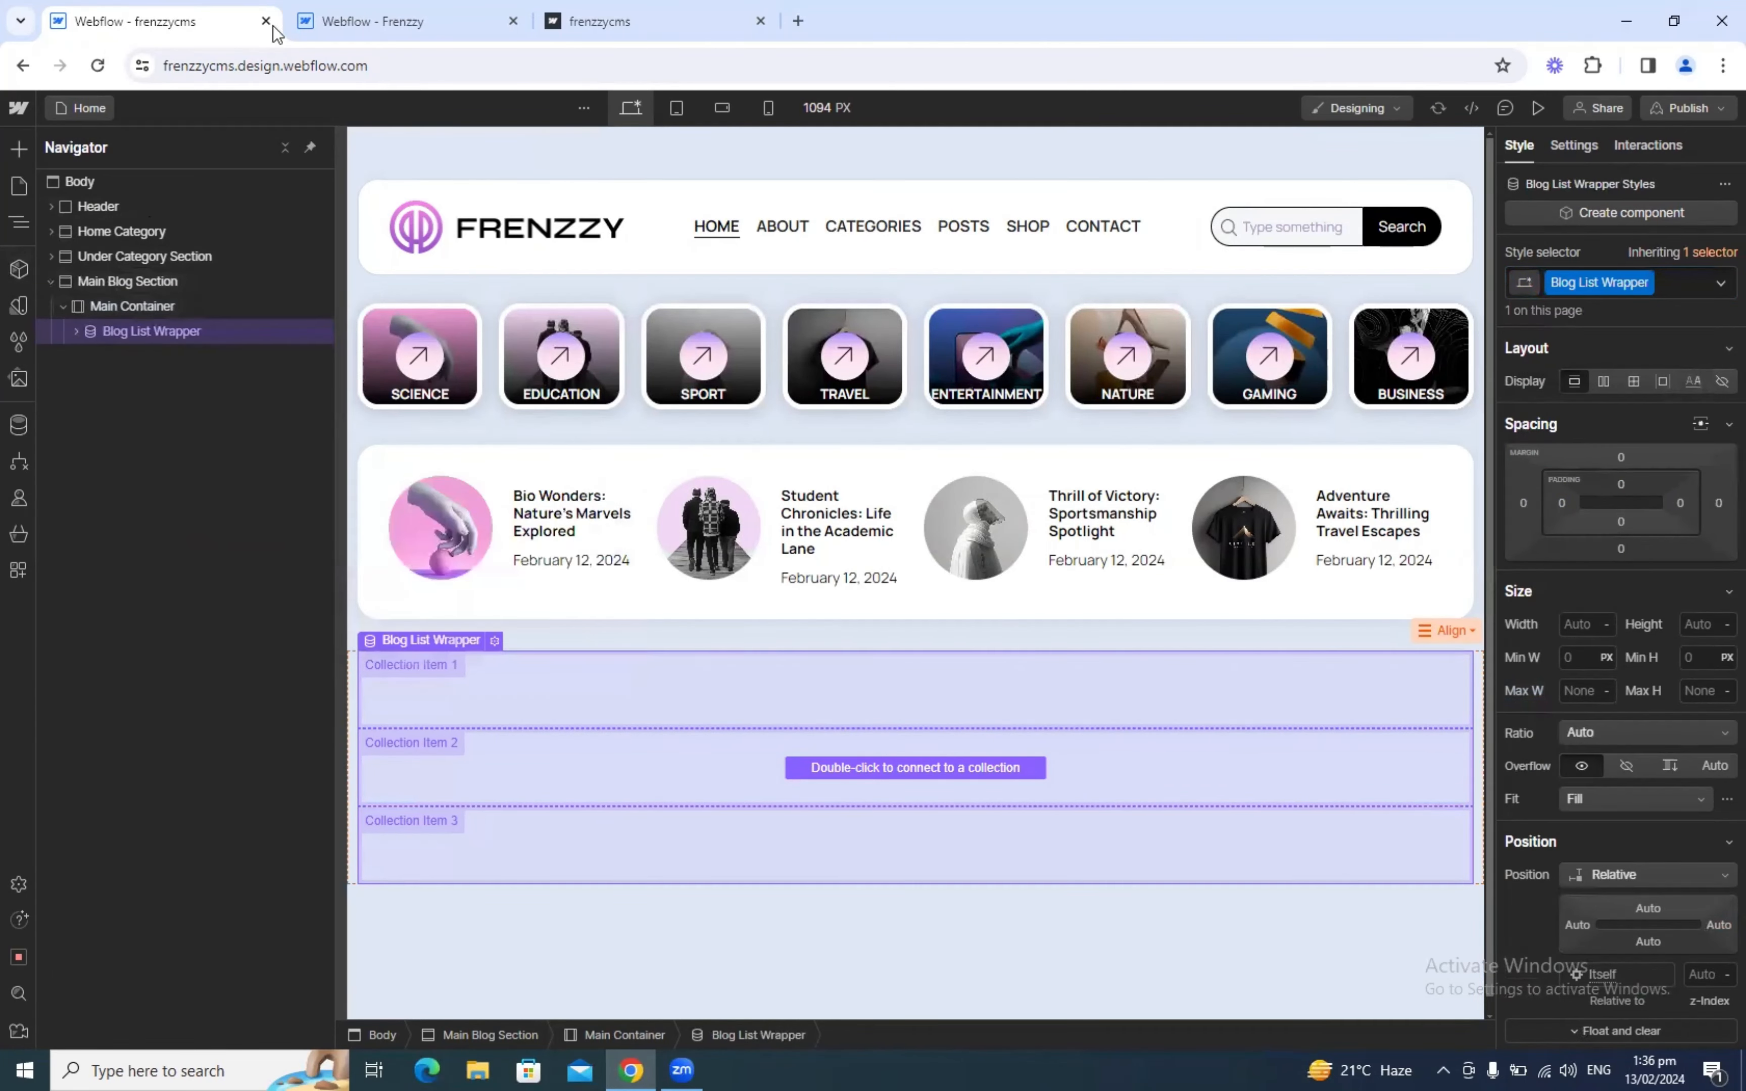
Step: Copy the class name of the Blog List inside the Frenzzy reference's Blog List Wrapper
left_click(305, 10)
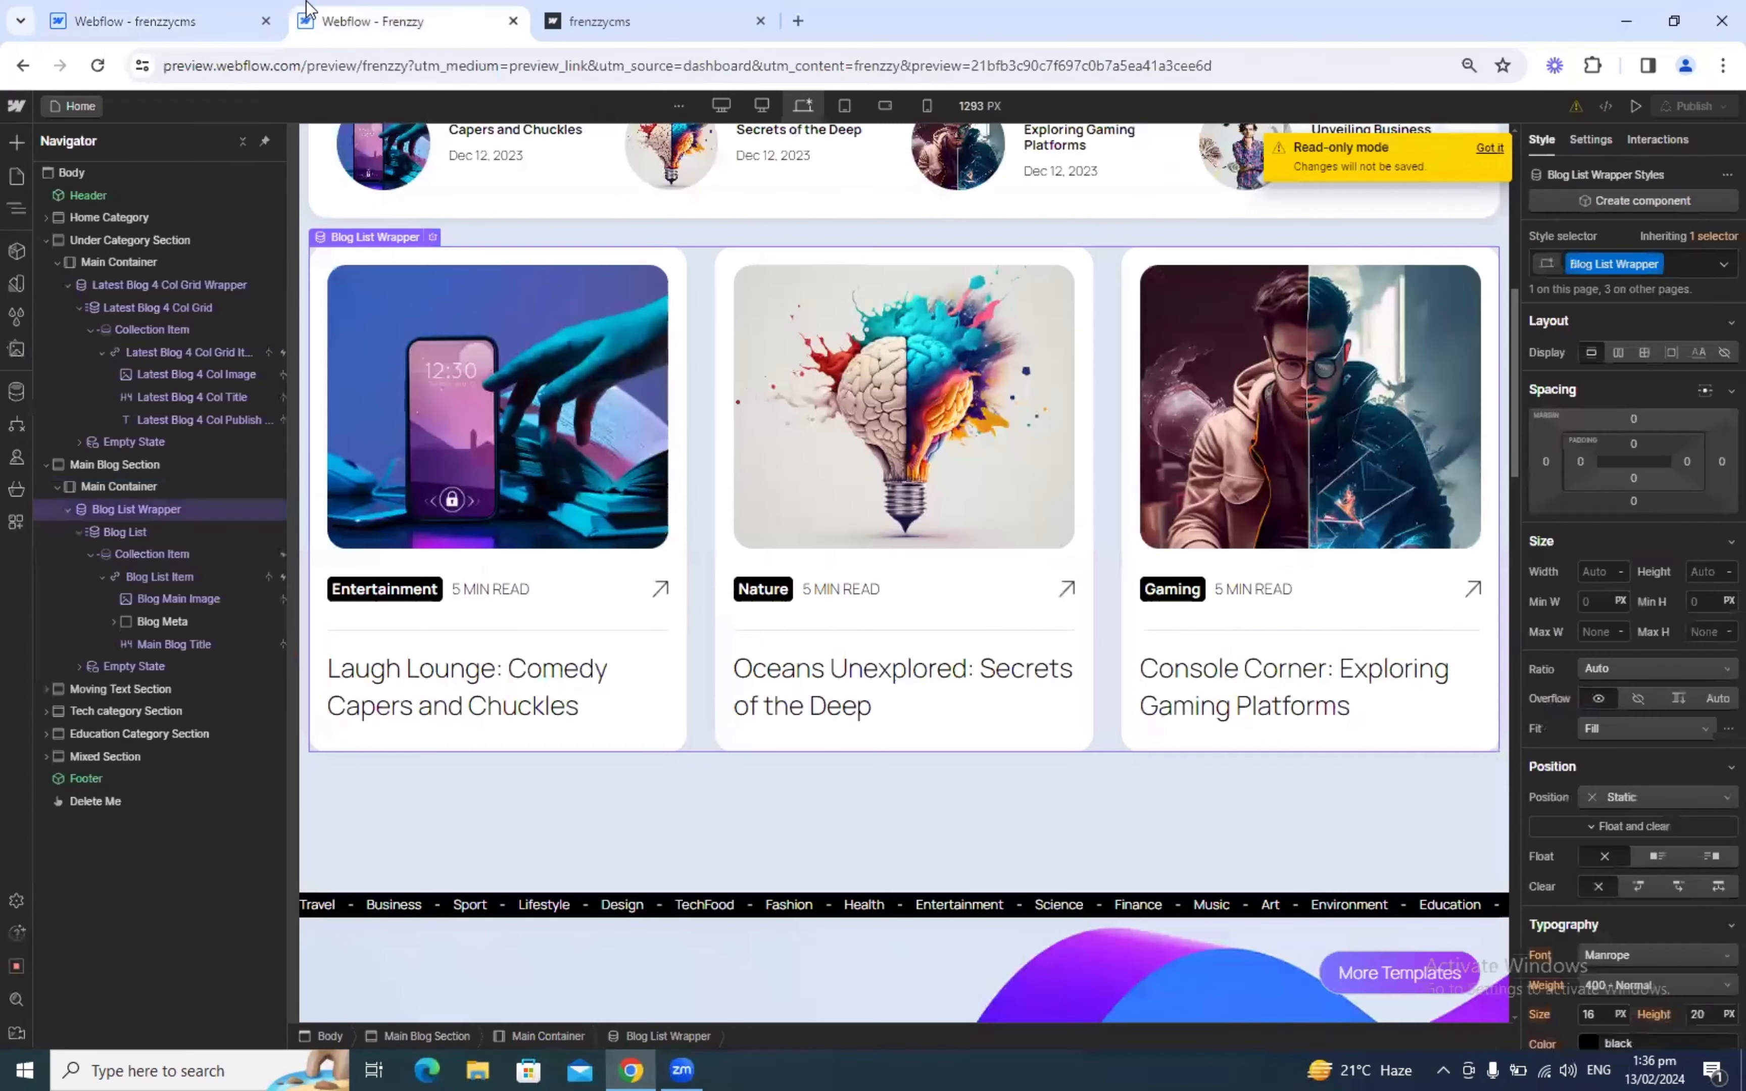
left_click(312, 520)
double_click(1581, 262)
key("ctrl+c")
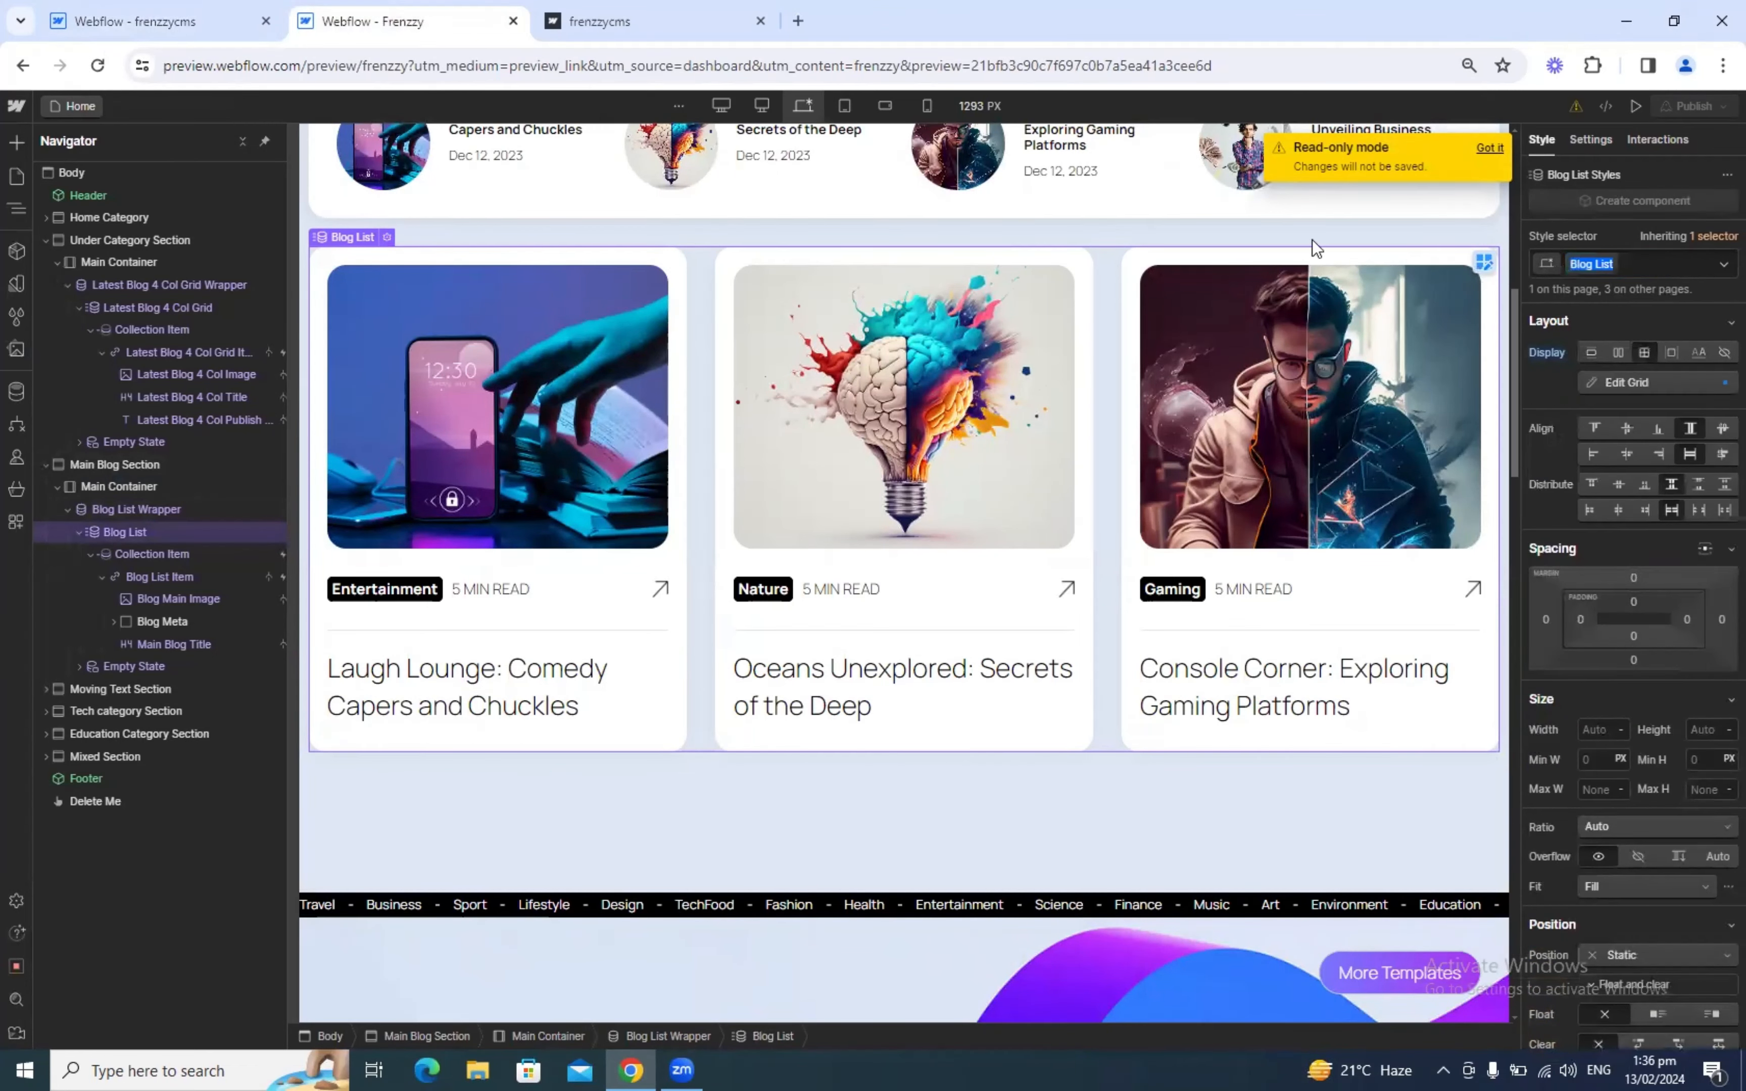
Step: Give the Collection List inside the frenzzycms Blog List Wrapper the class Blog List
left_click(198, 10)
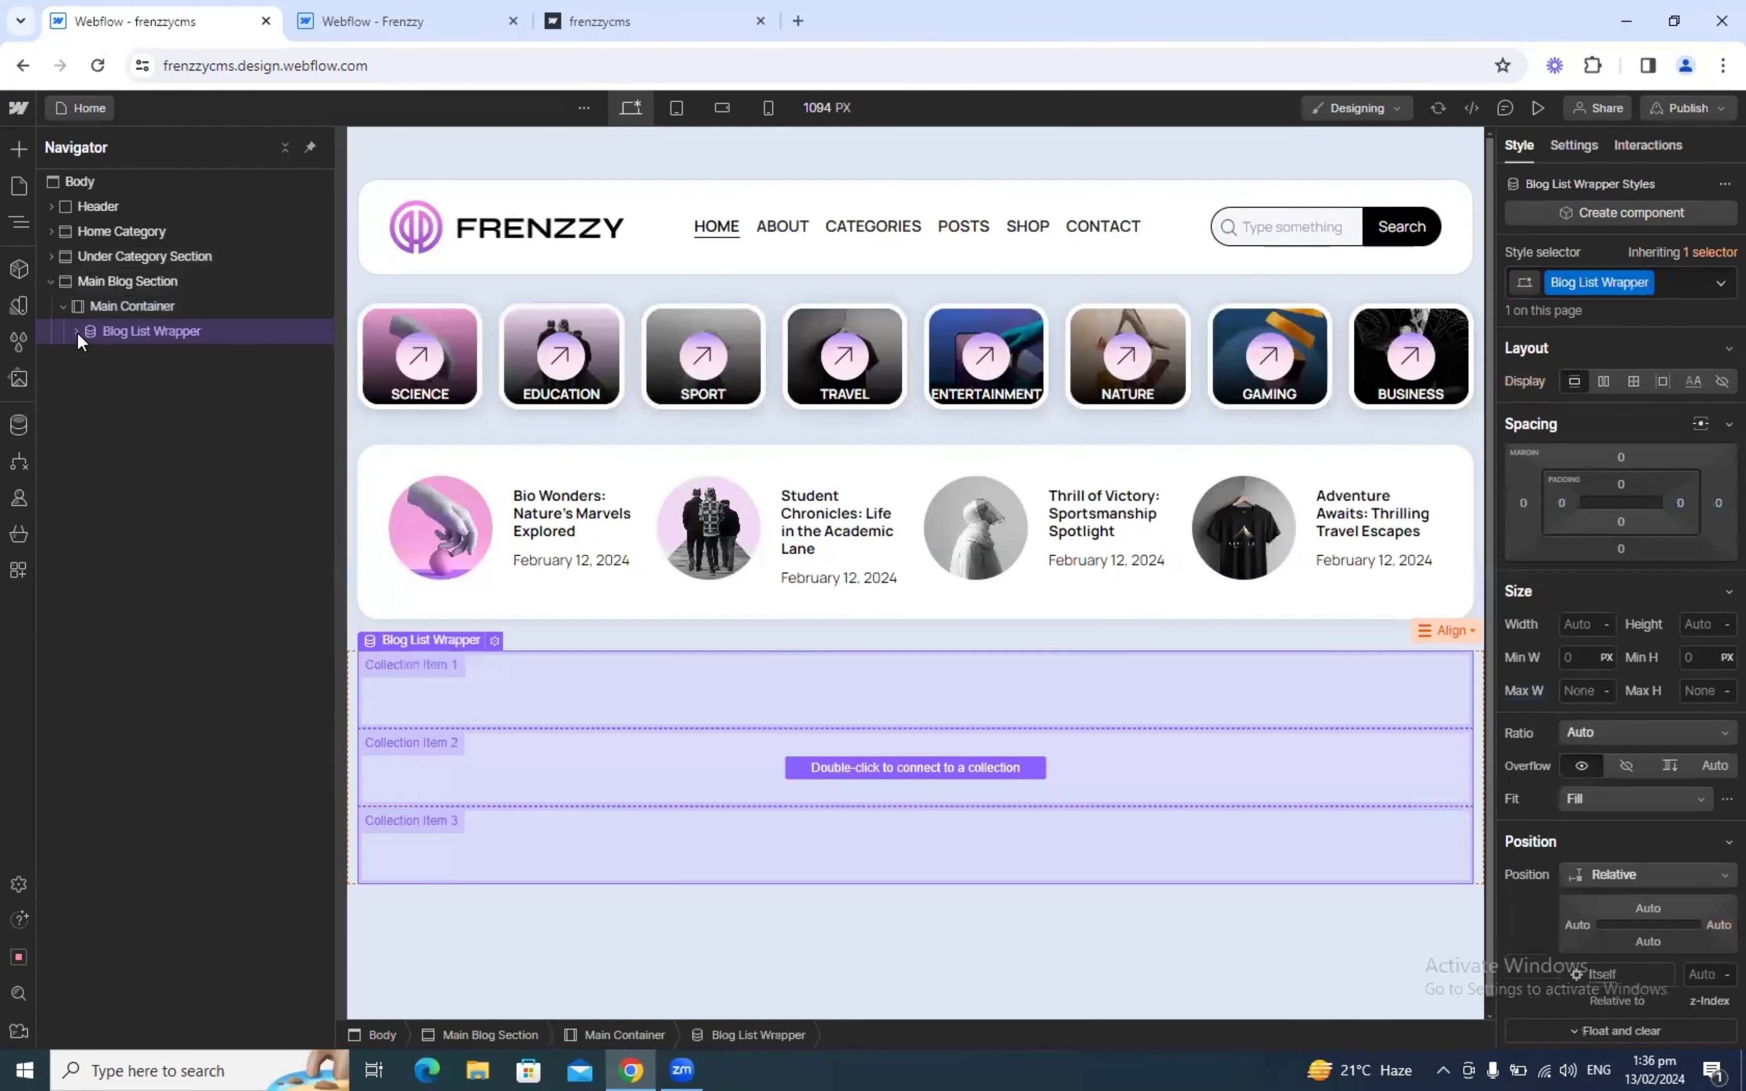
left_click(76, 331)
left_click(119, 358)
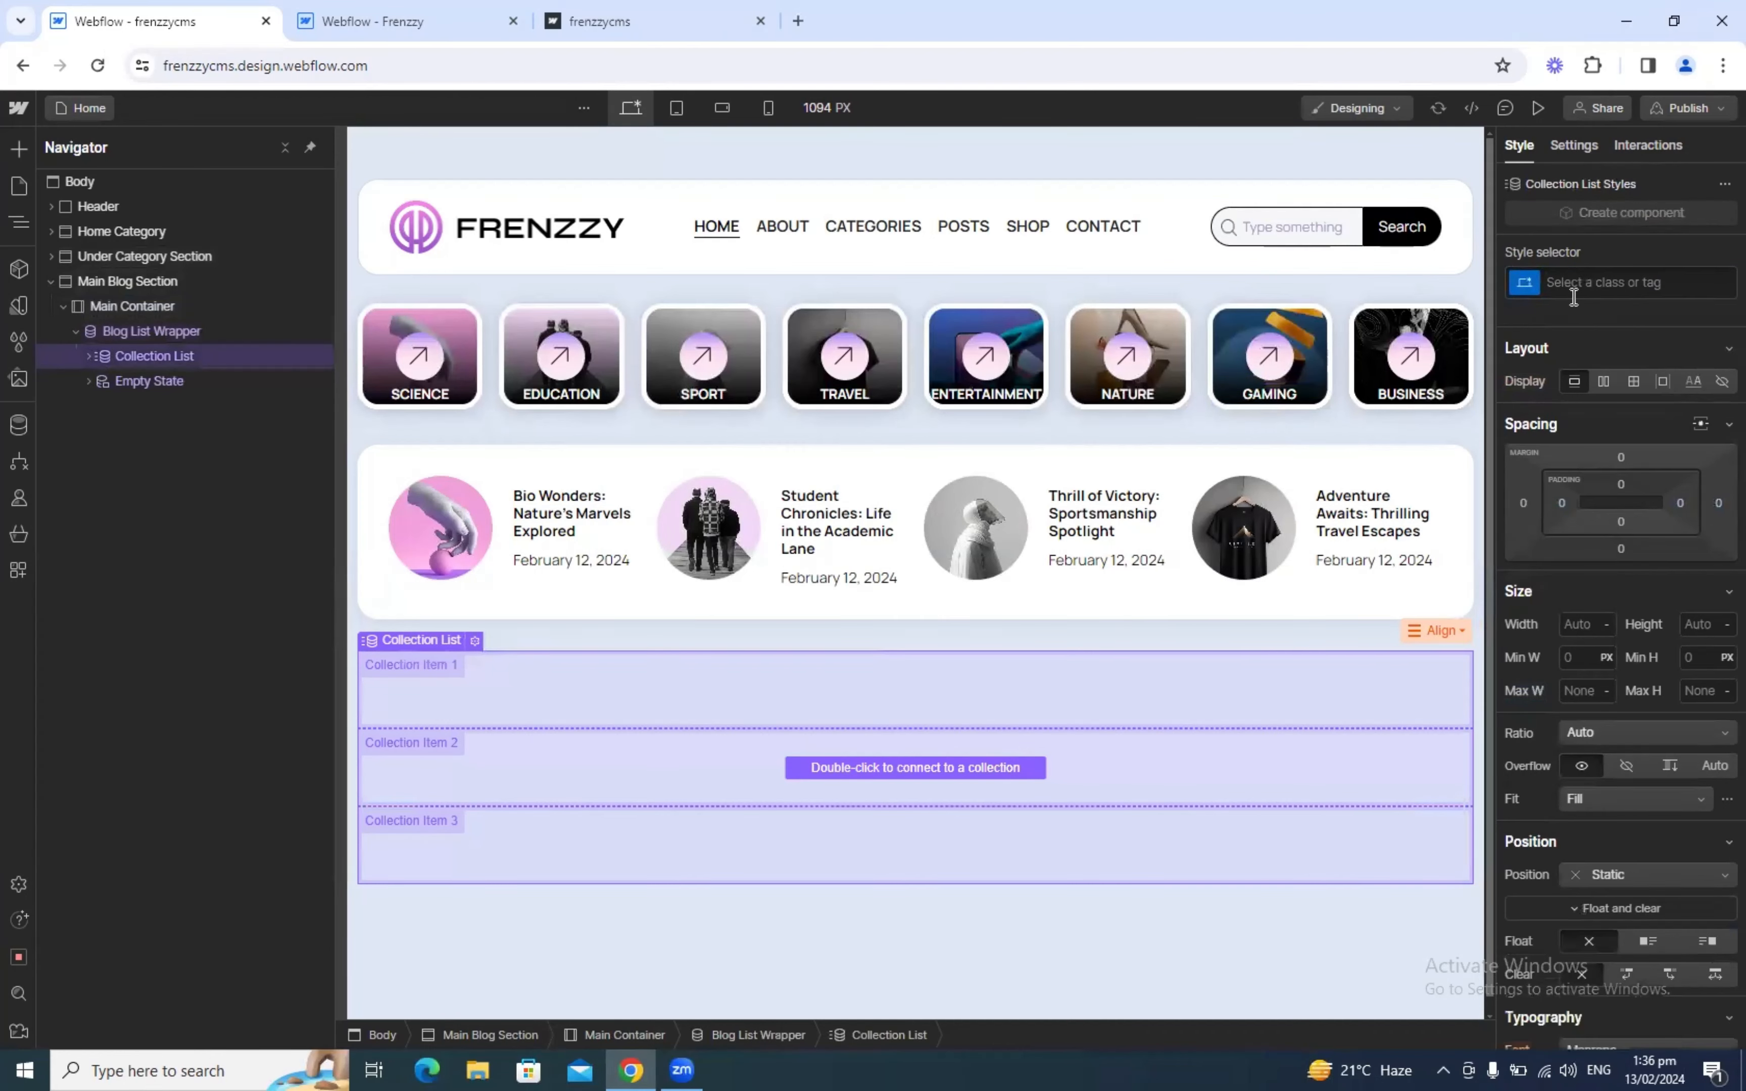
left_click(1574, 287)
key("ctrl+v")
key("Return")
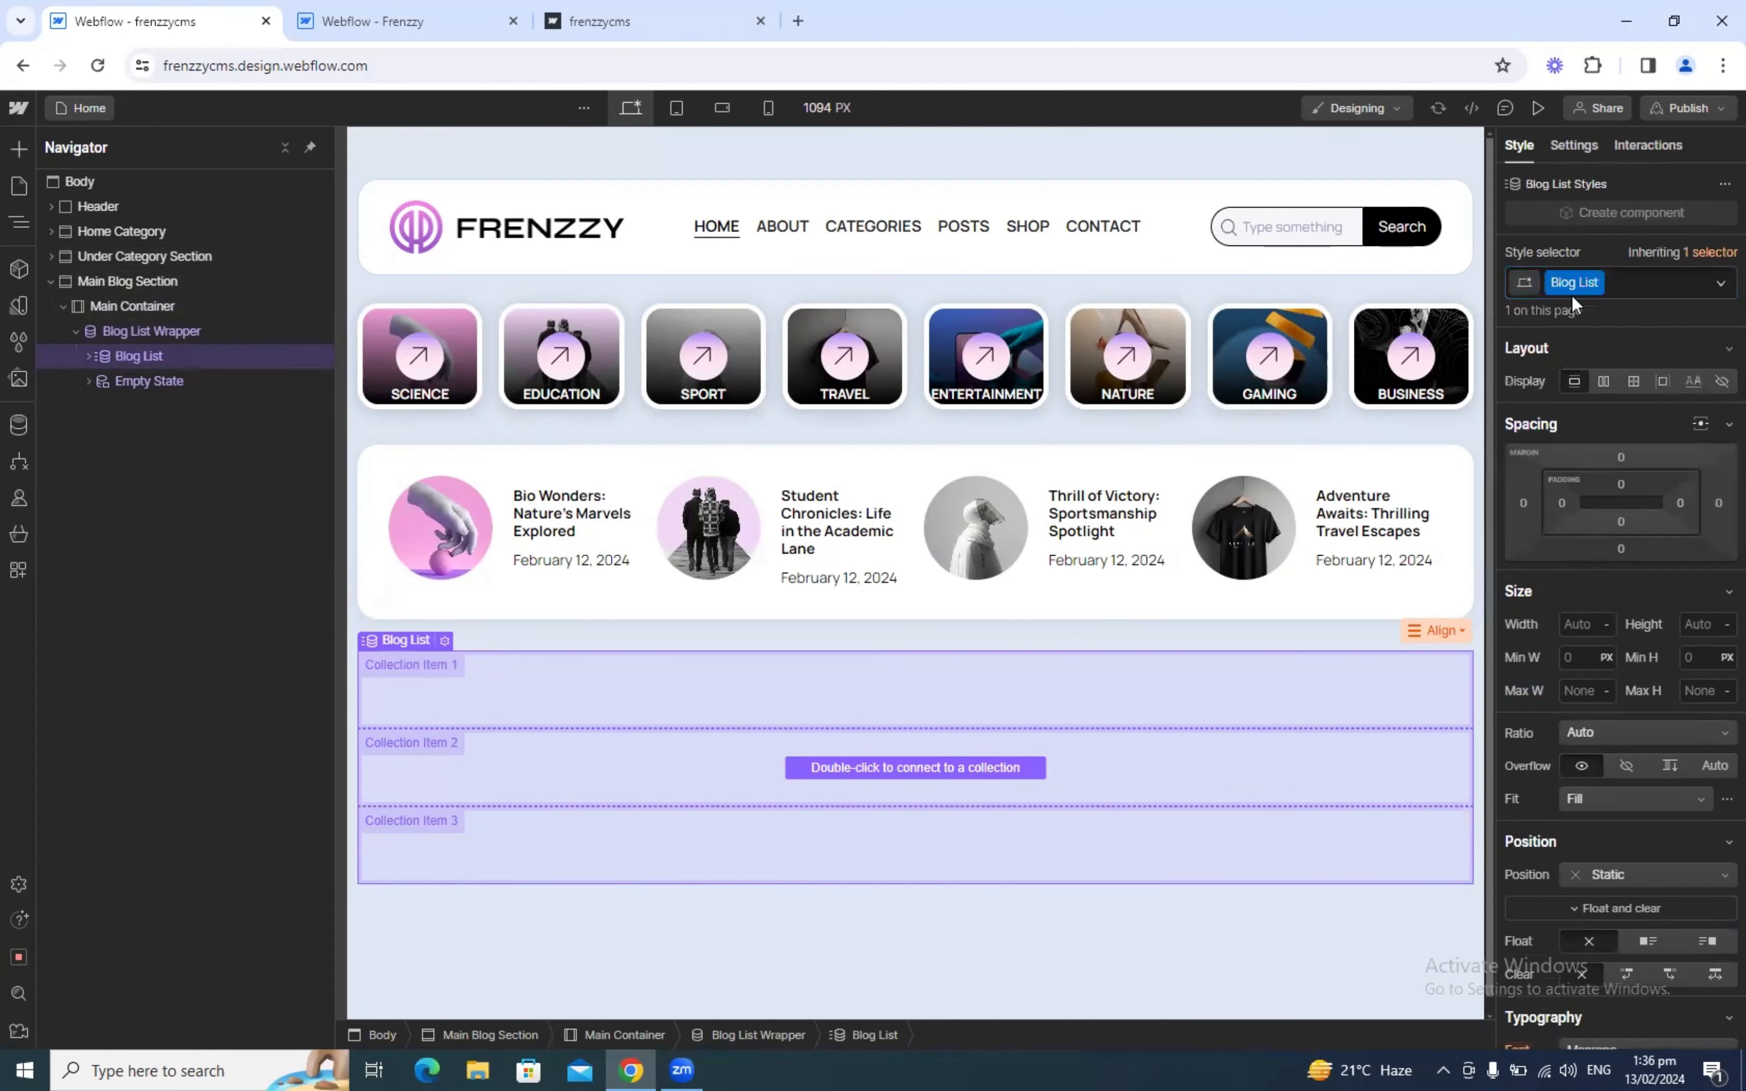
Step: Lay out the frenzzycms Blog List as a grid with three columns and one row, matching the Frenzzy reference
key("ctrl+Tab")
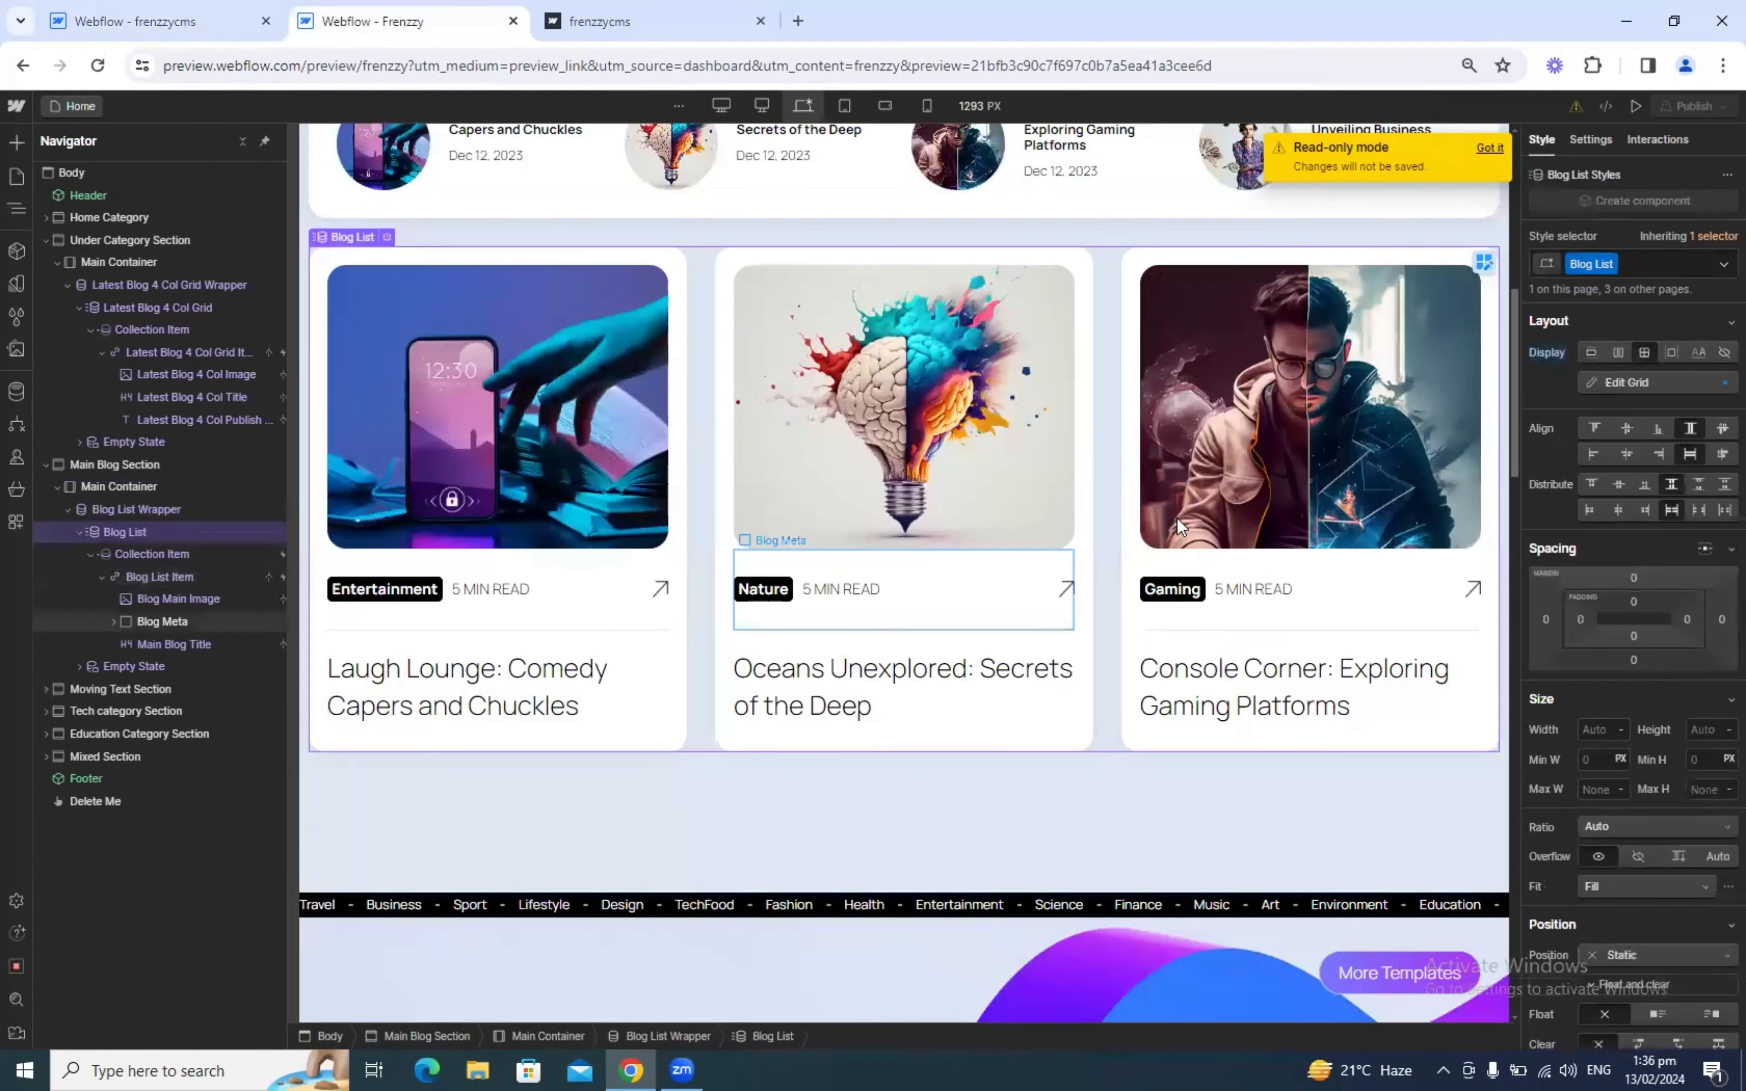
left_click(78, 10)
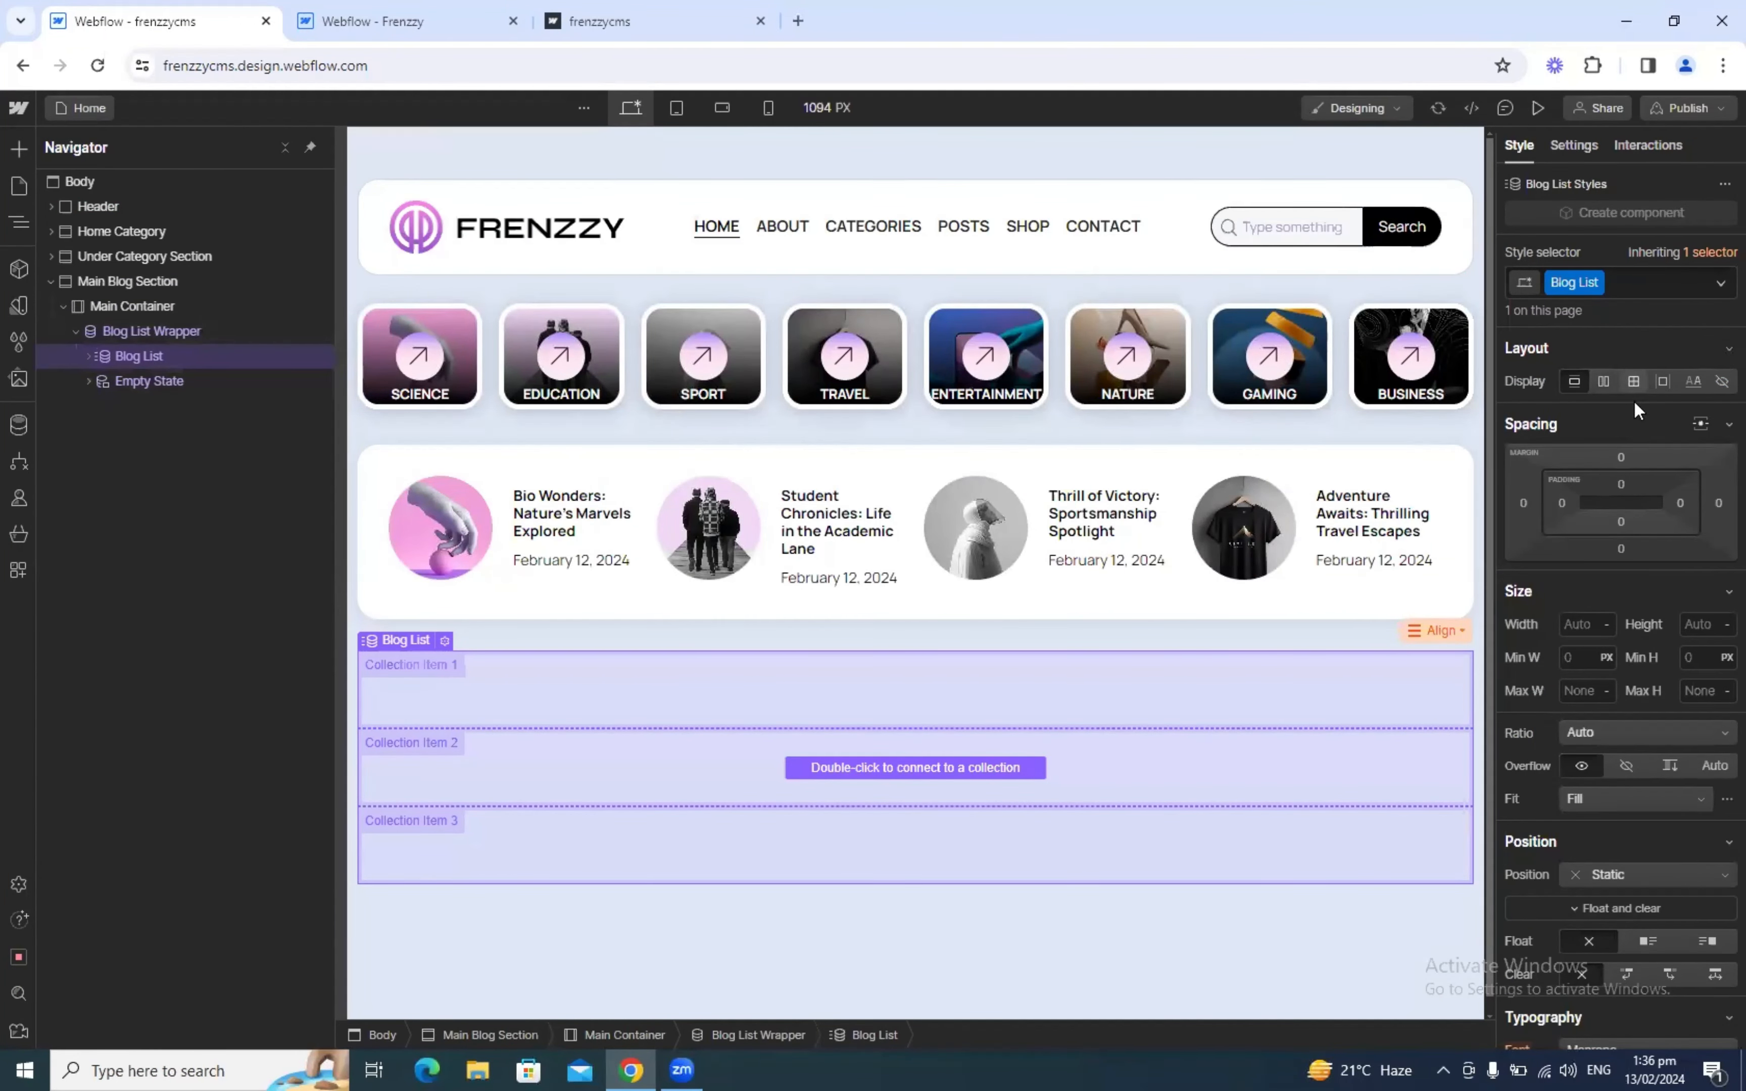
left_click(1634, 381)
left_click(1614, 414)
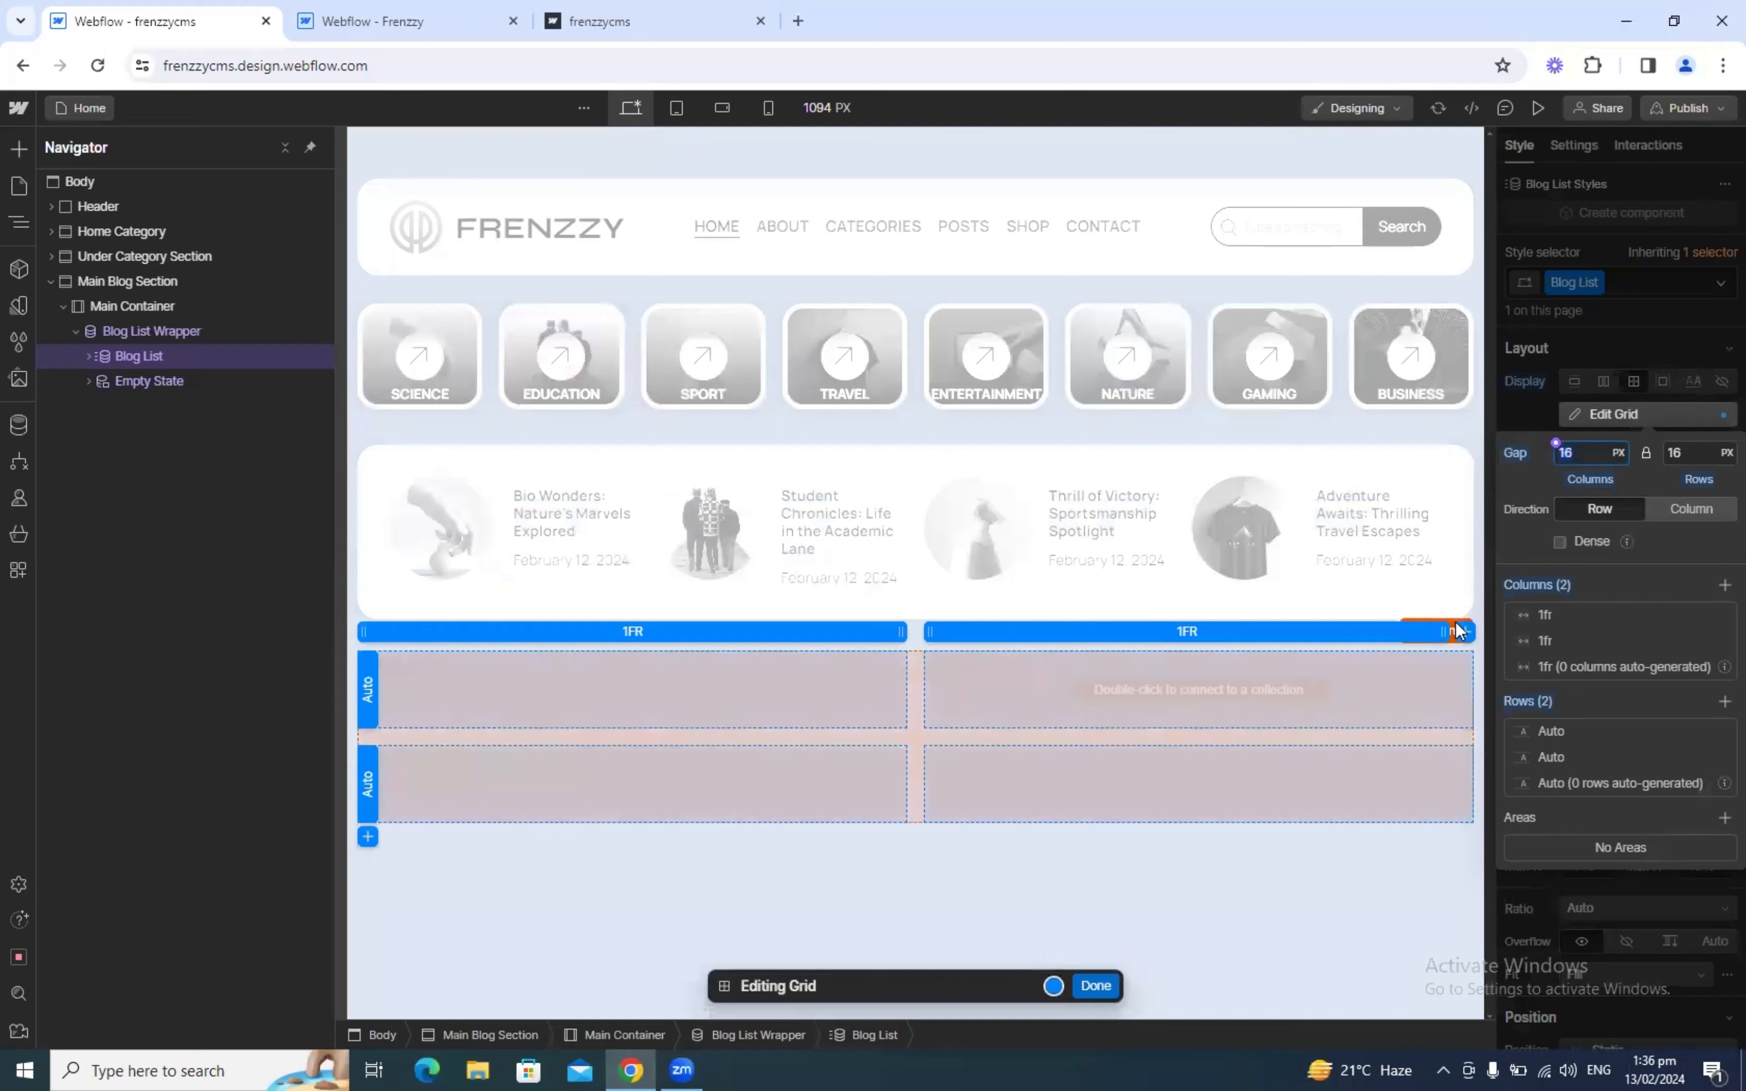
left_click(1460, 630)
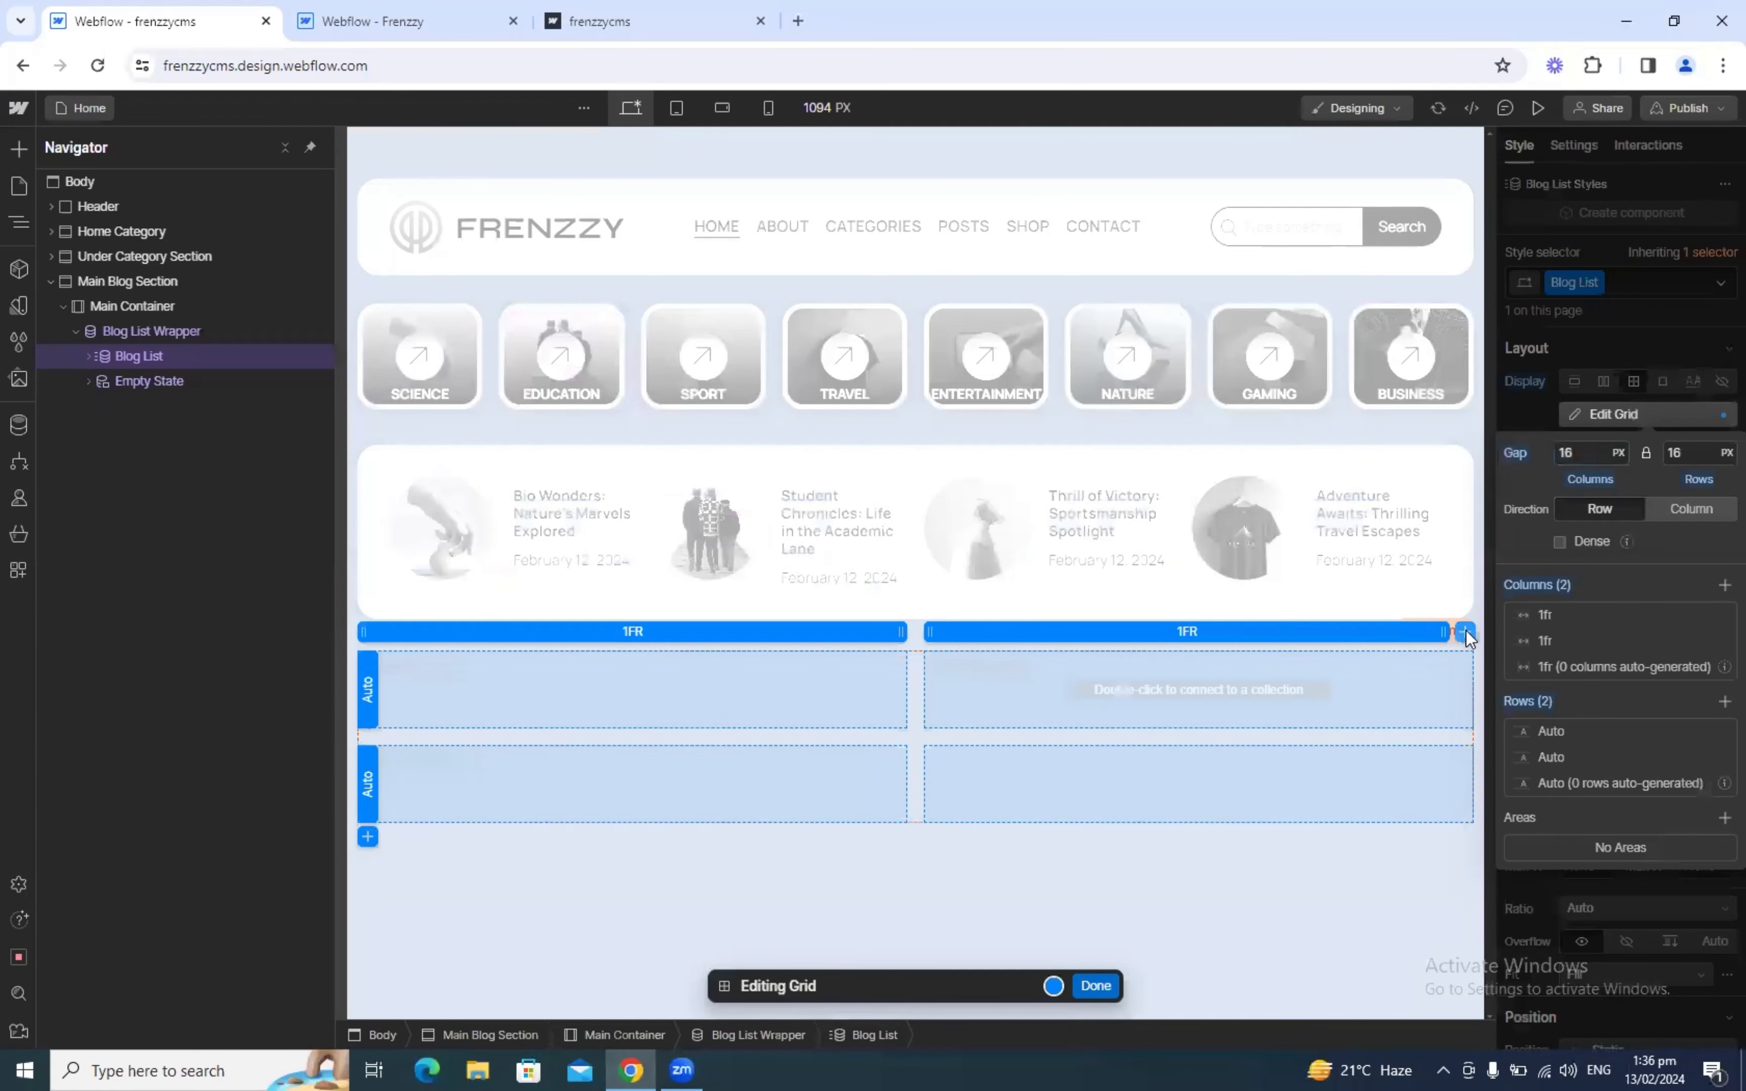
right_click(370, 787)
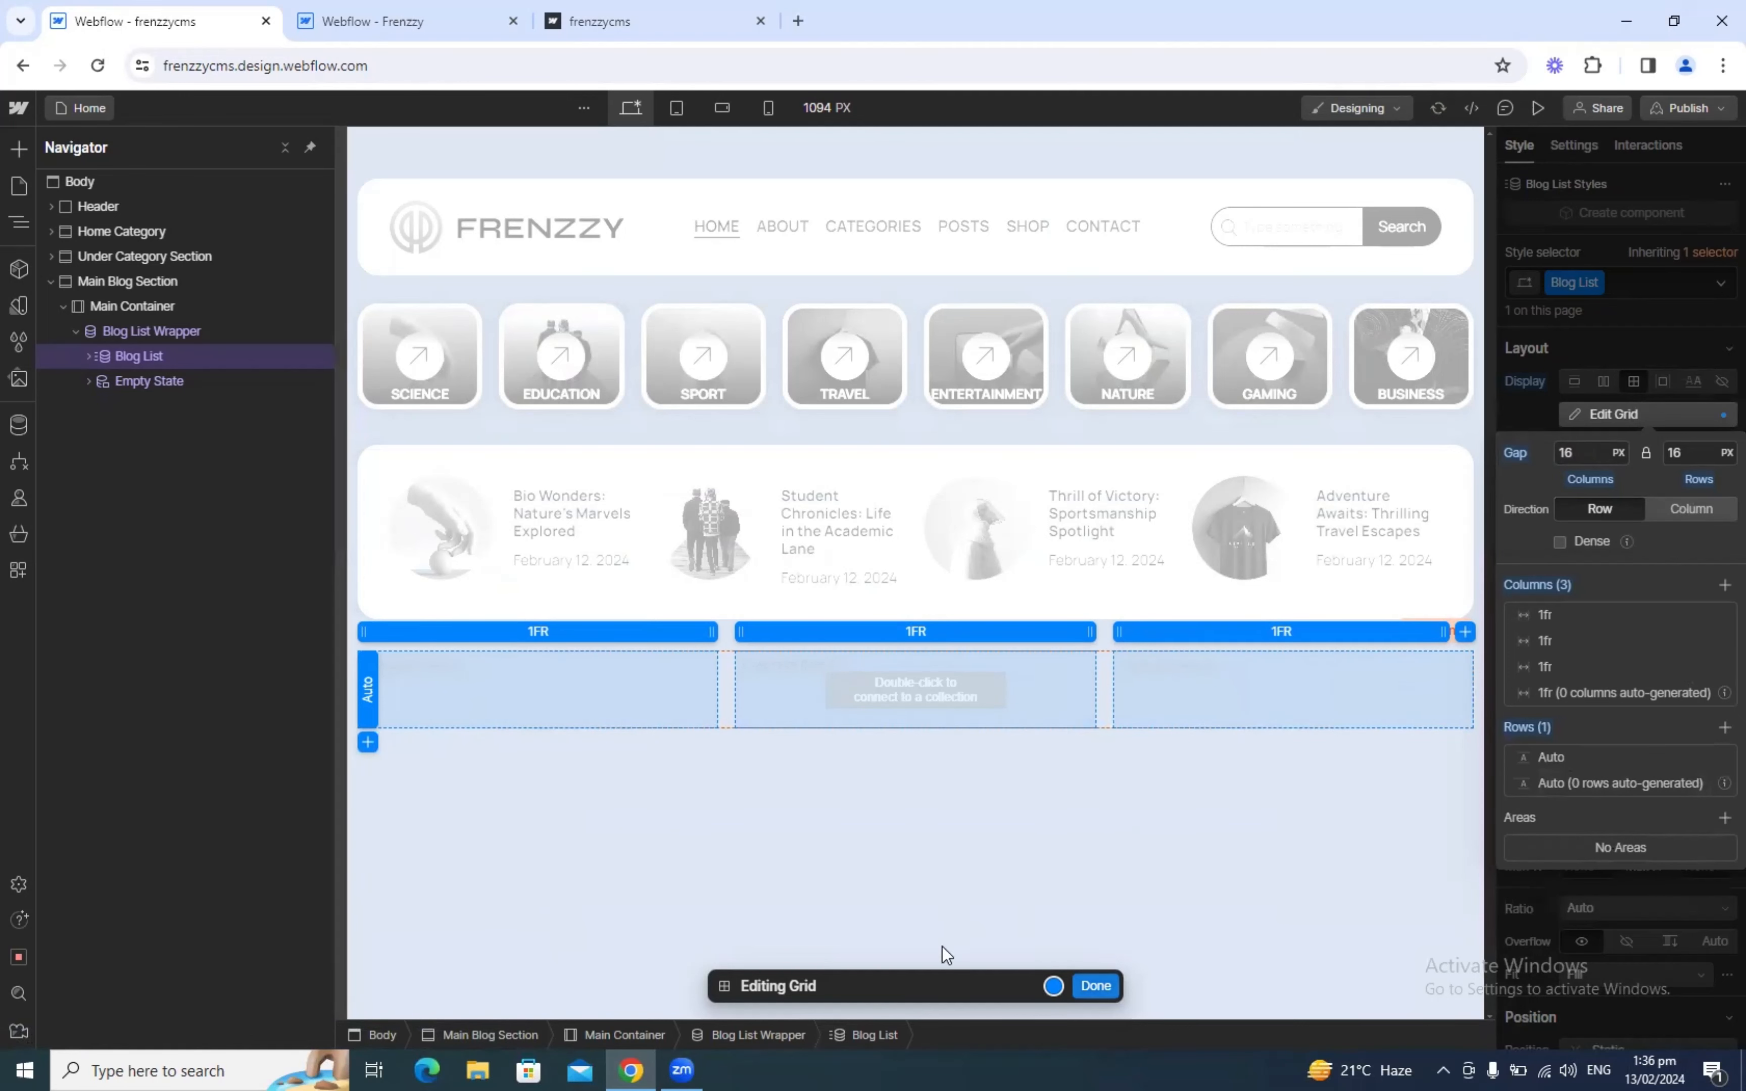
left_click(1095, 985)
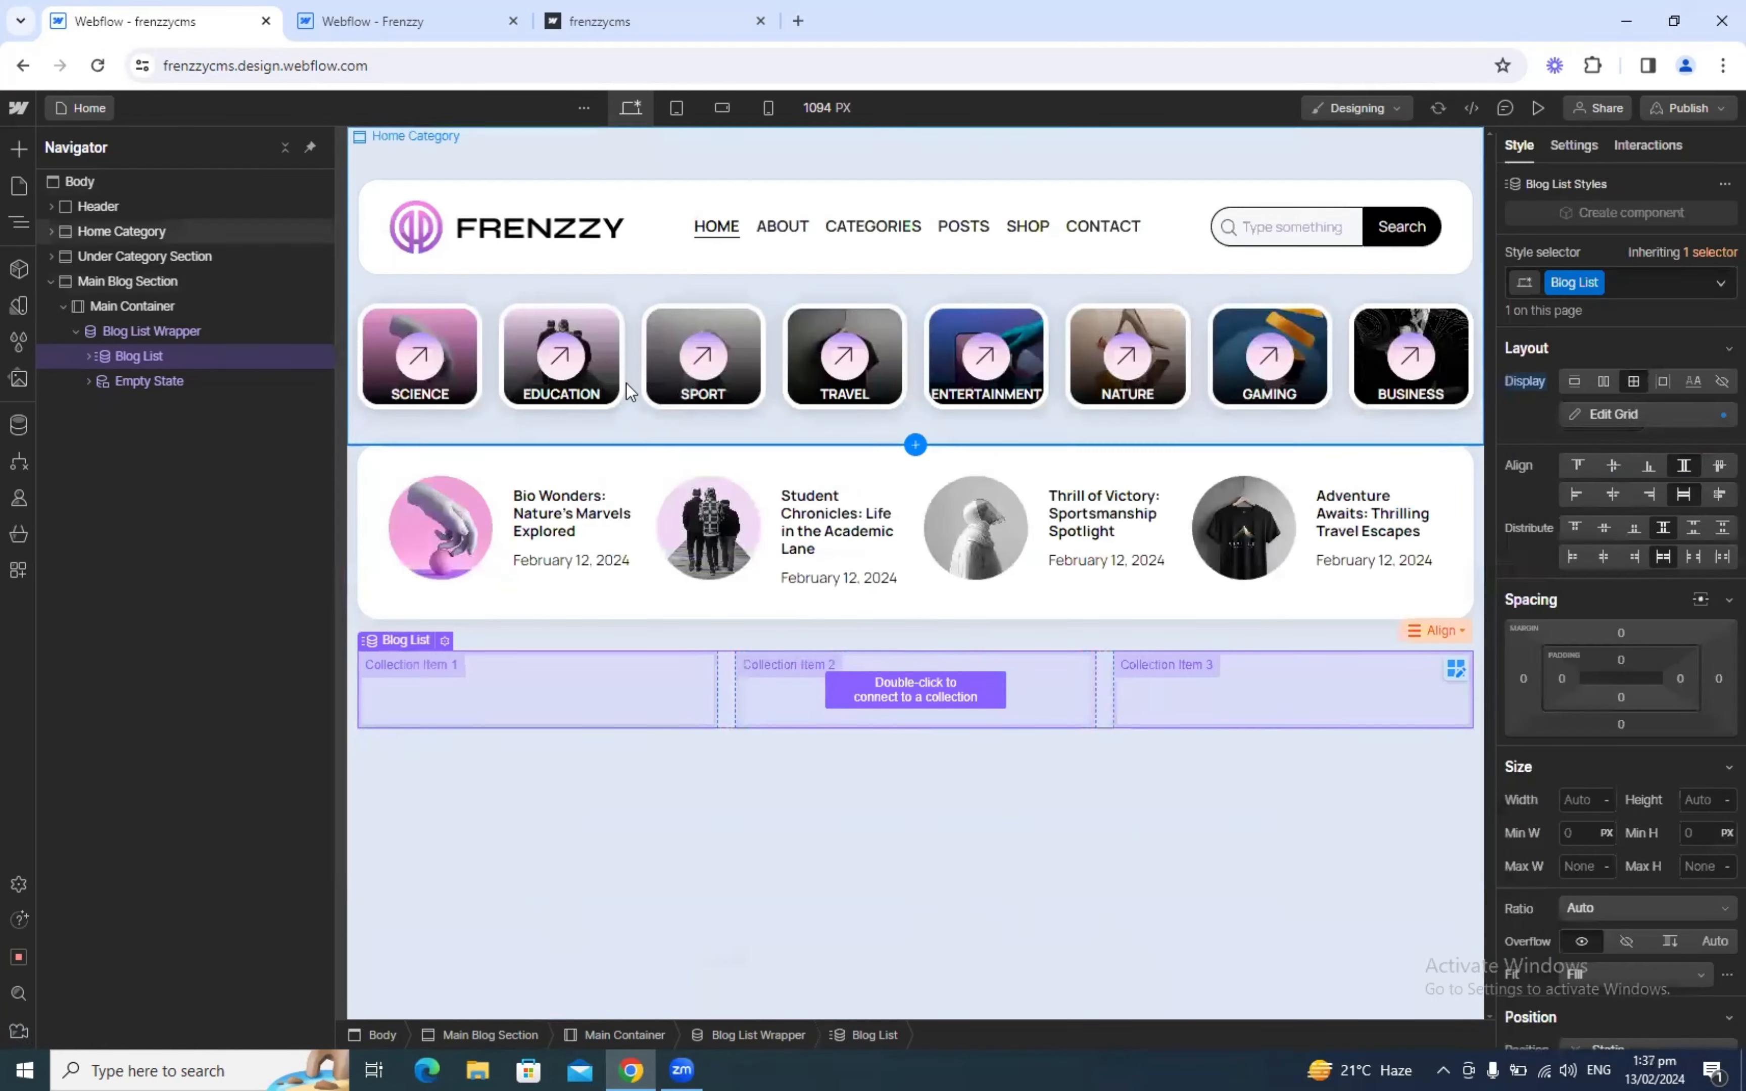
Step: Examine the style settings of the Blog List and its Collection Item in the Frenzzy reference
left_click(422, 9)
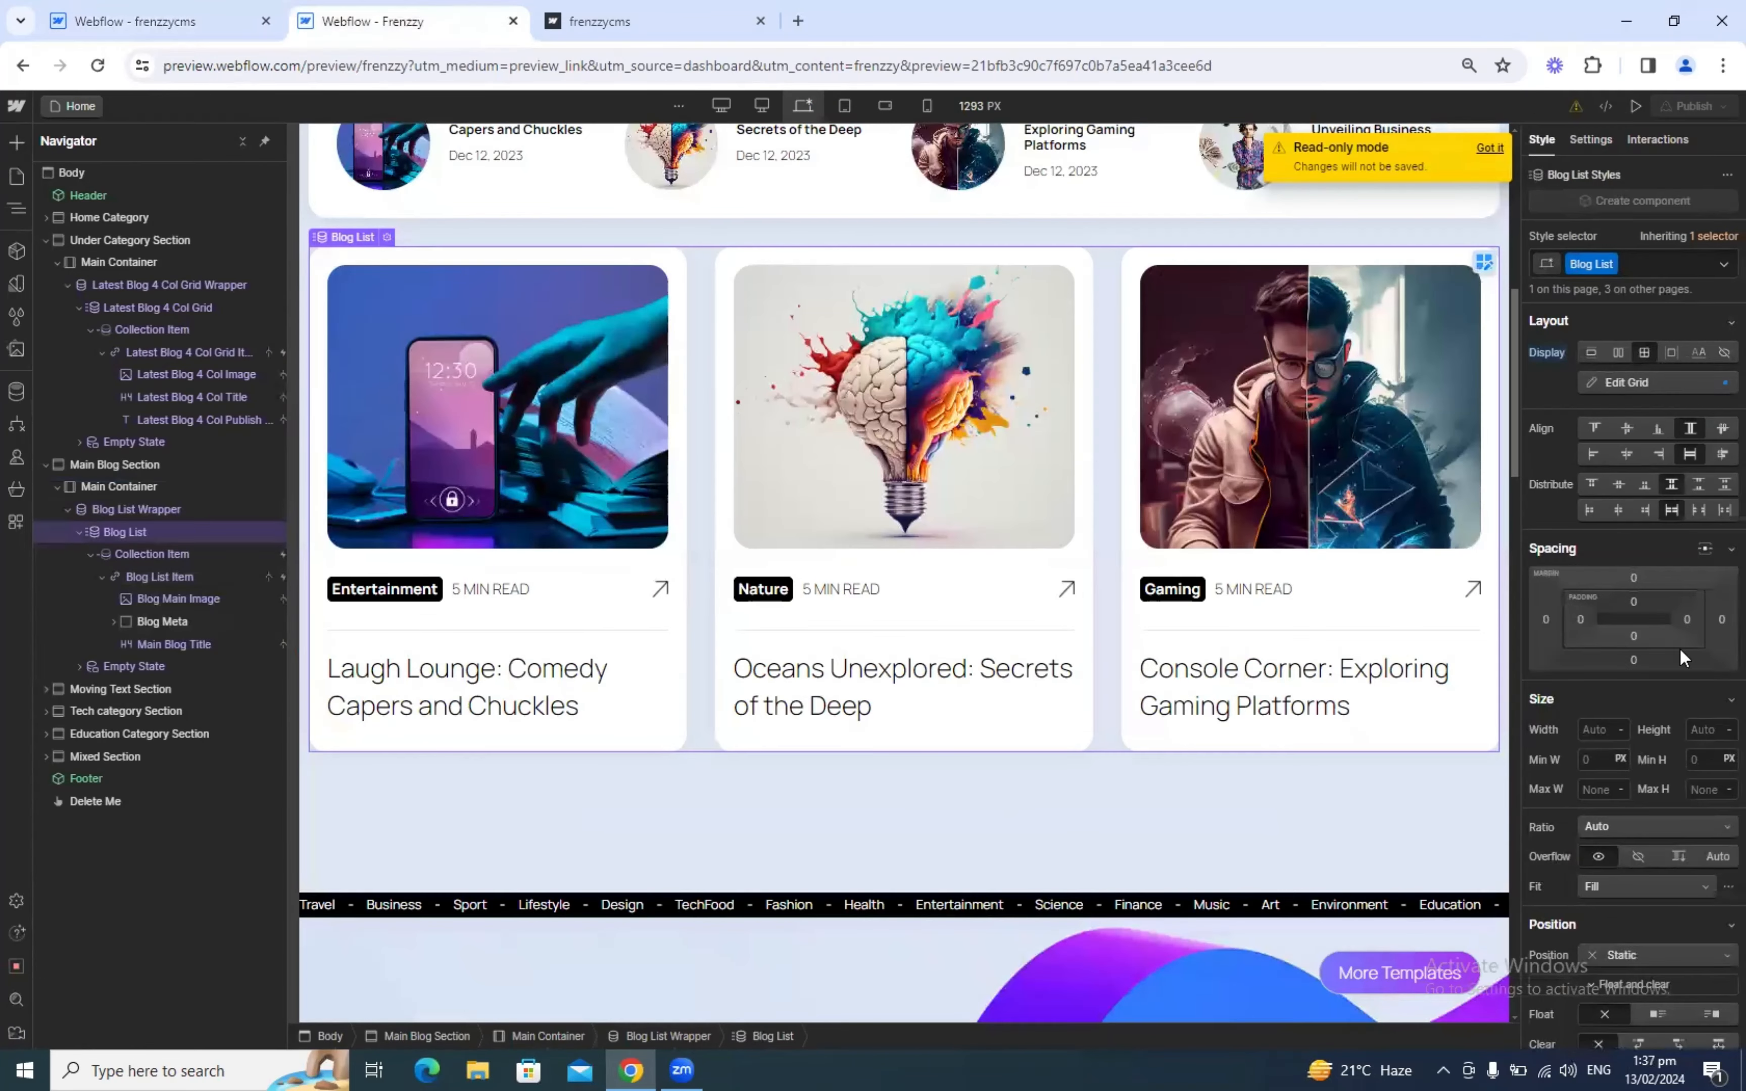
scroll(1679, 647, "down", 10)
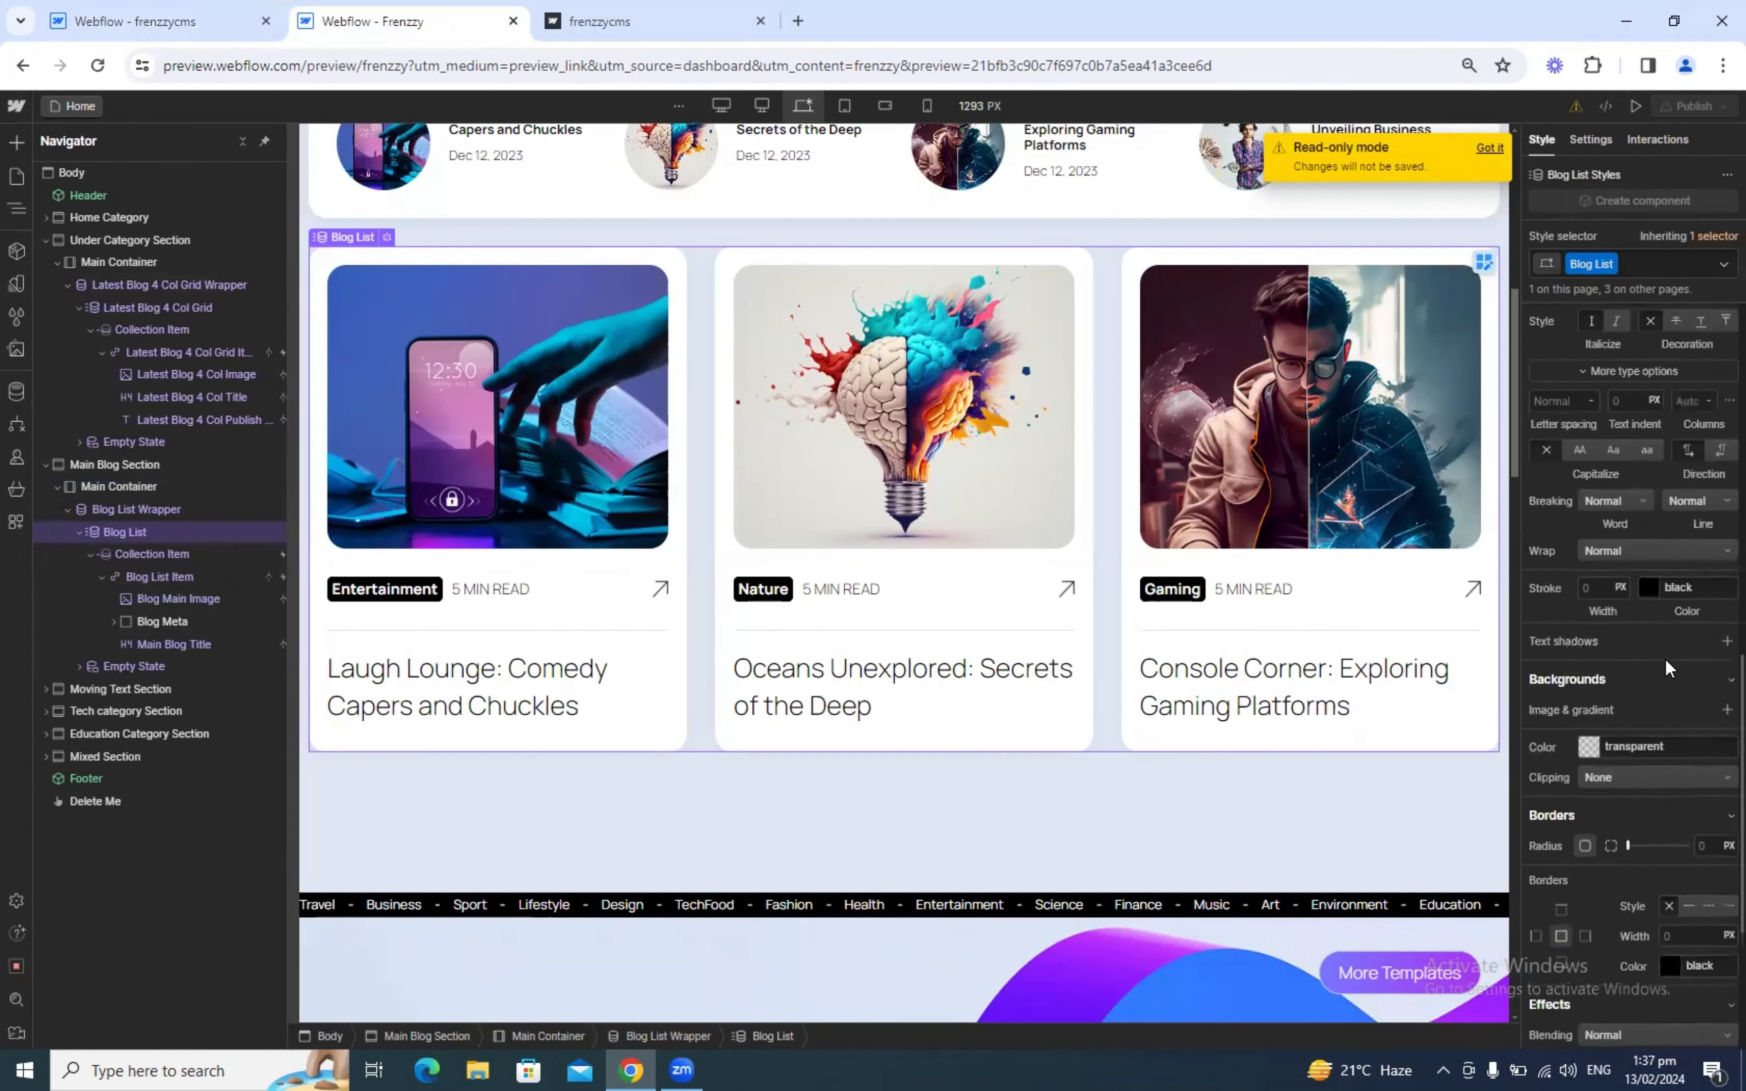
scroll(1669, 667, "up", 3)
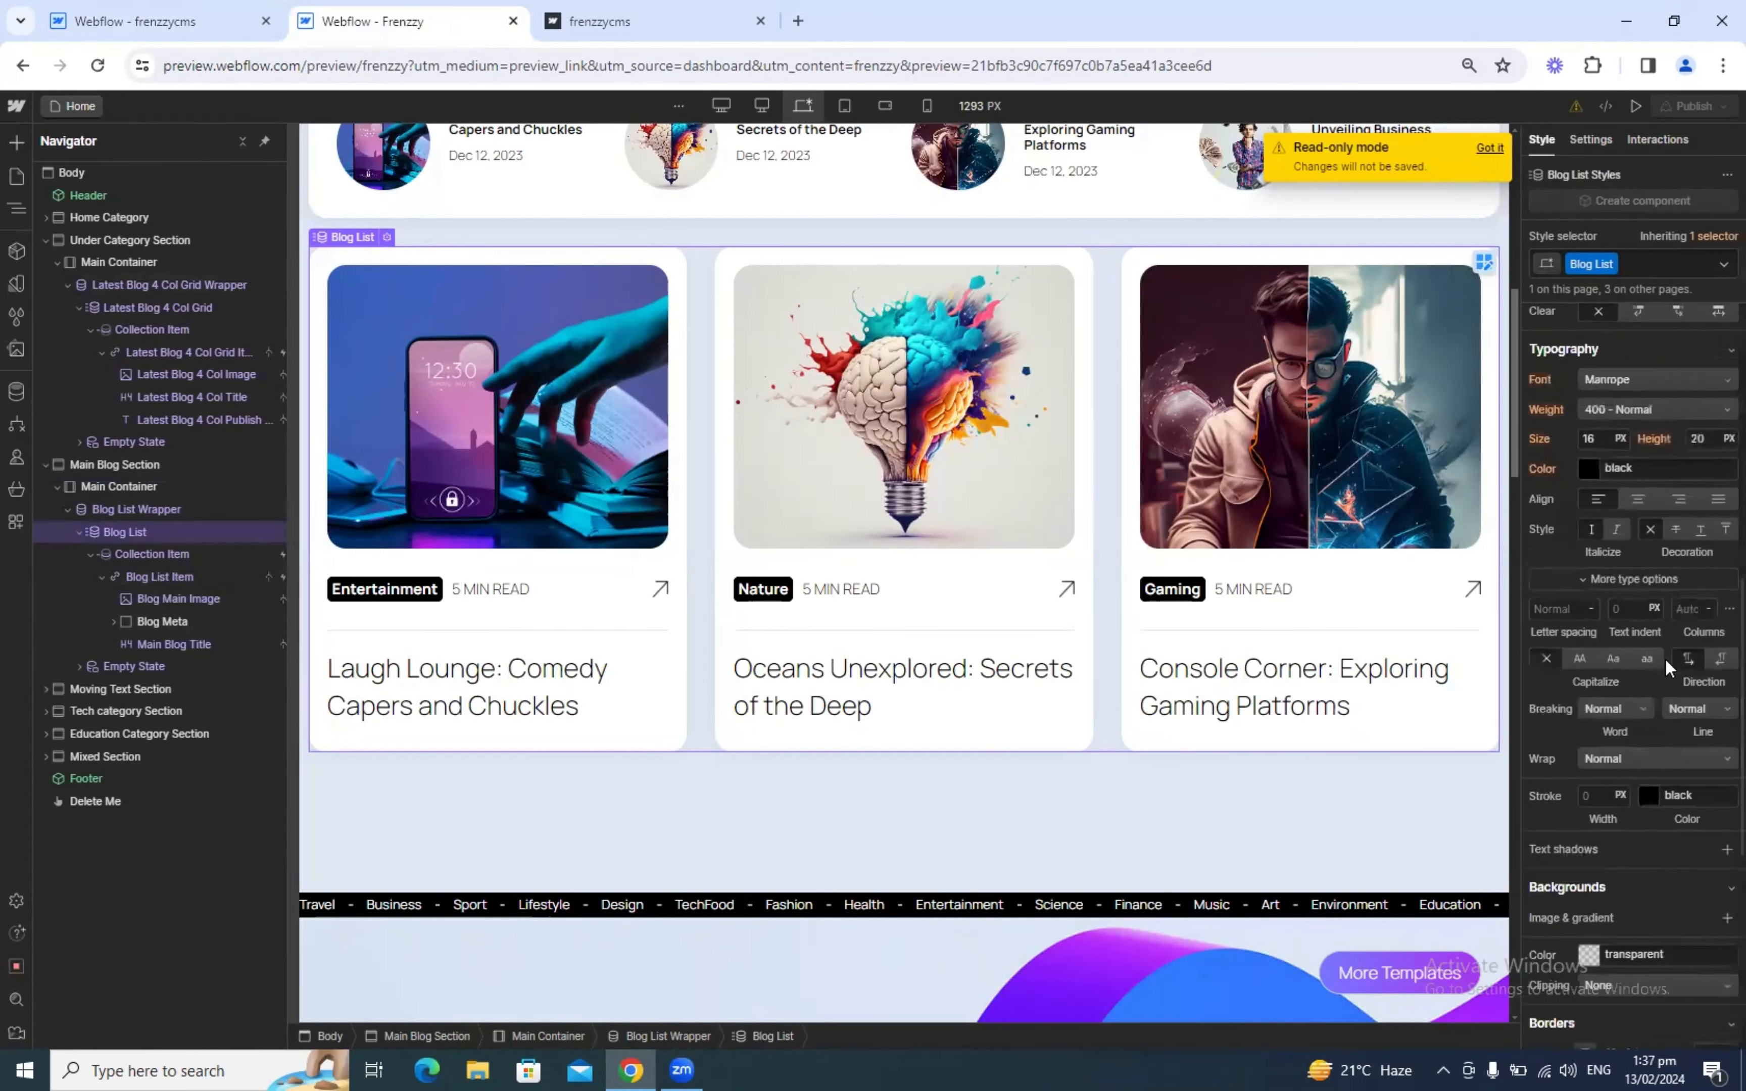
left_click(118, 557)
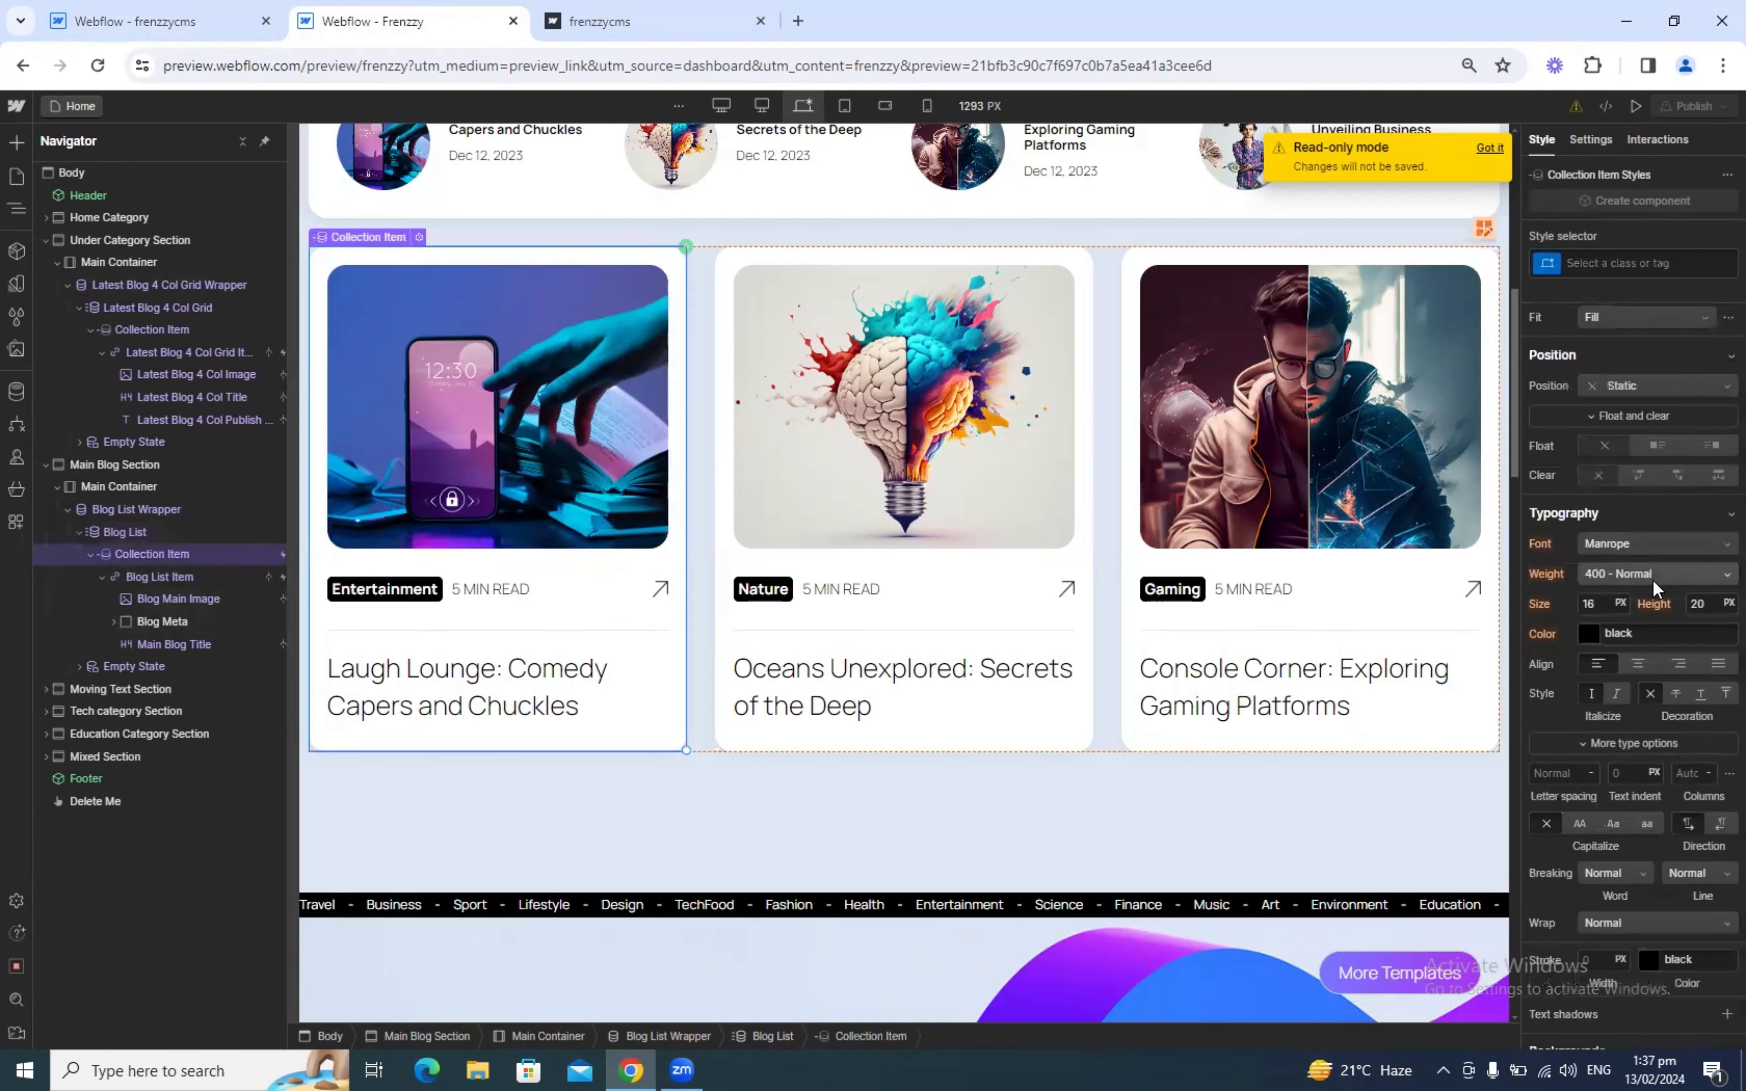
Step: Examine the layout and spacing styles of the Blog List Item in the Frenzzy reference template
scroll(1653, 579, "up", 8)
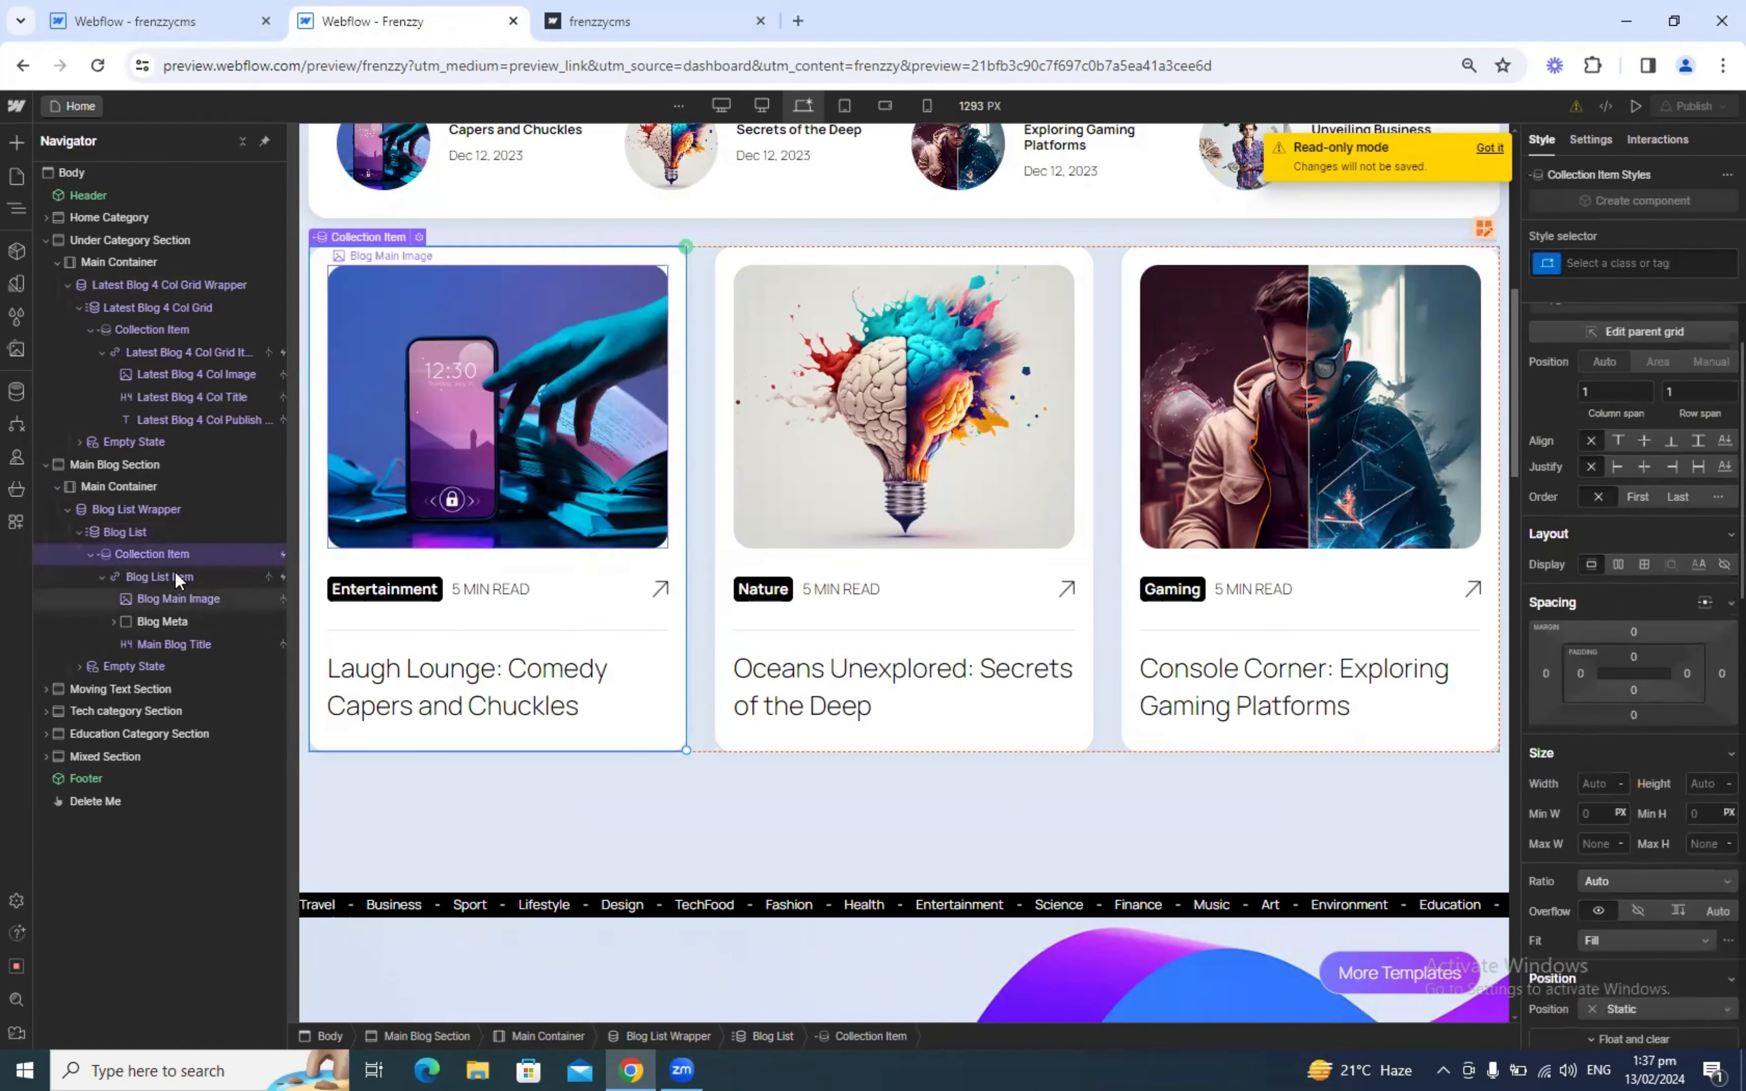
left_click(221, 576)
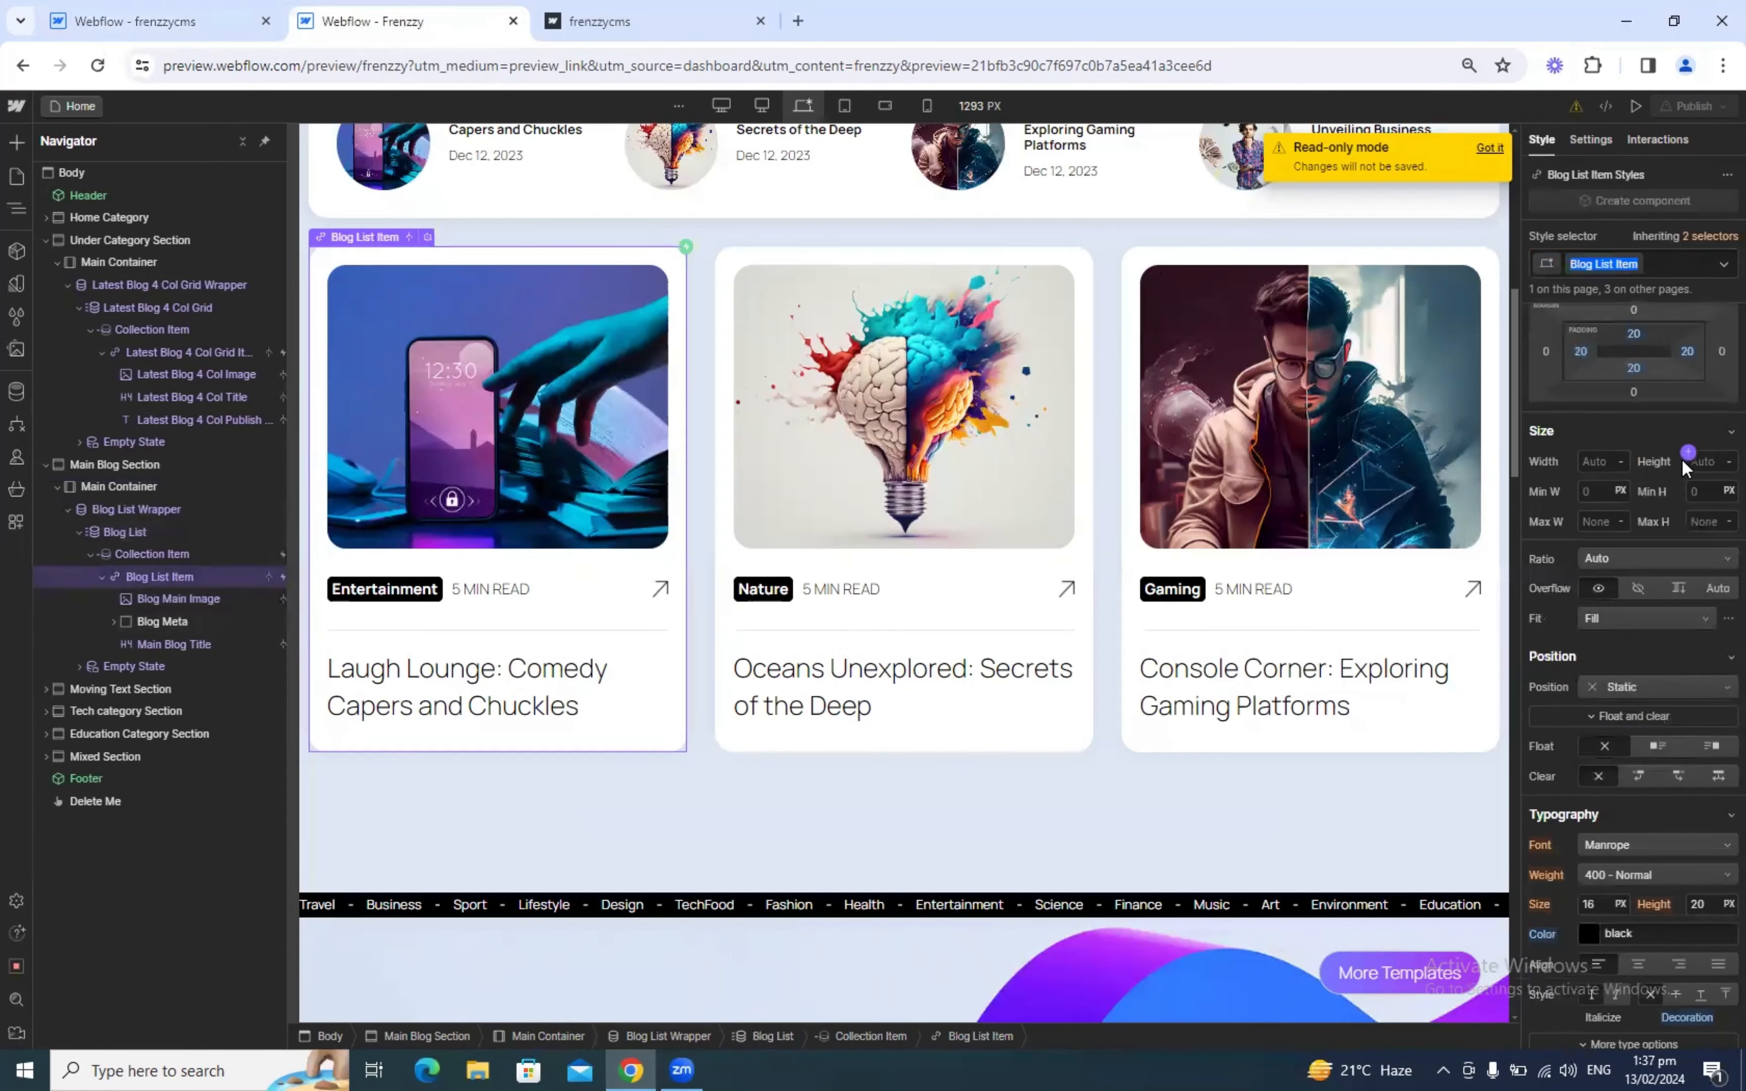
scroll(1683, 468, "up", 2)
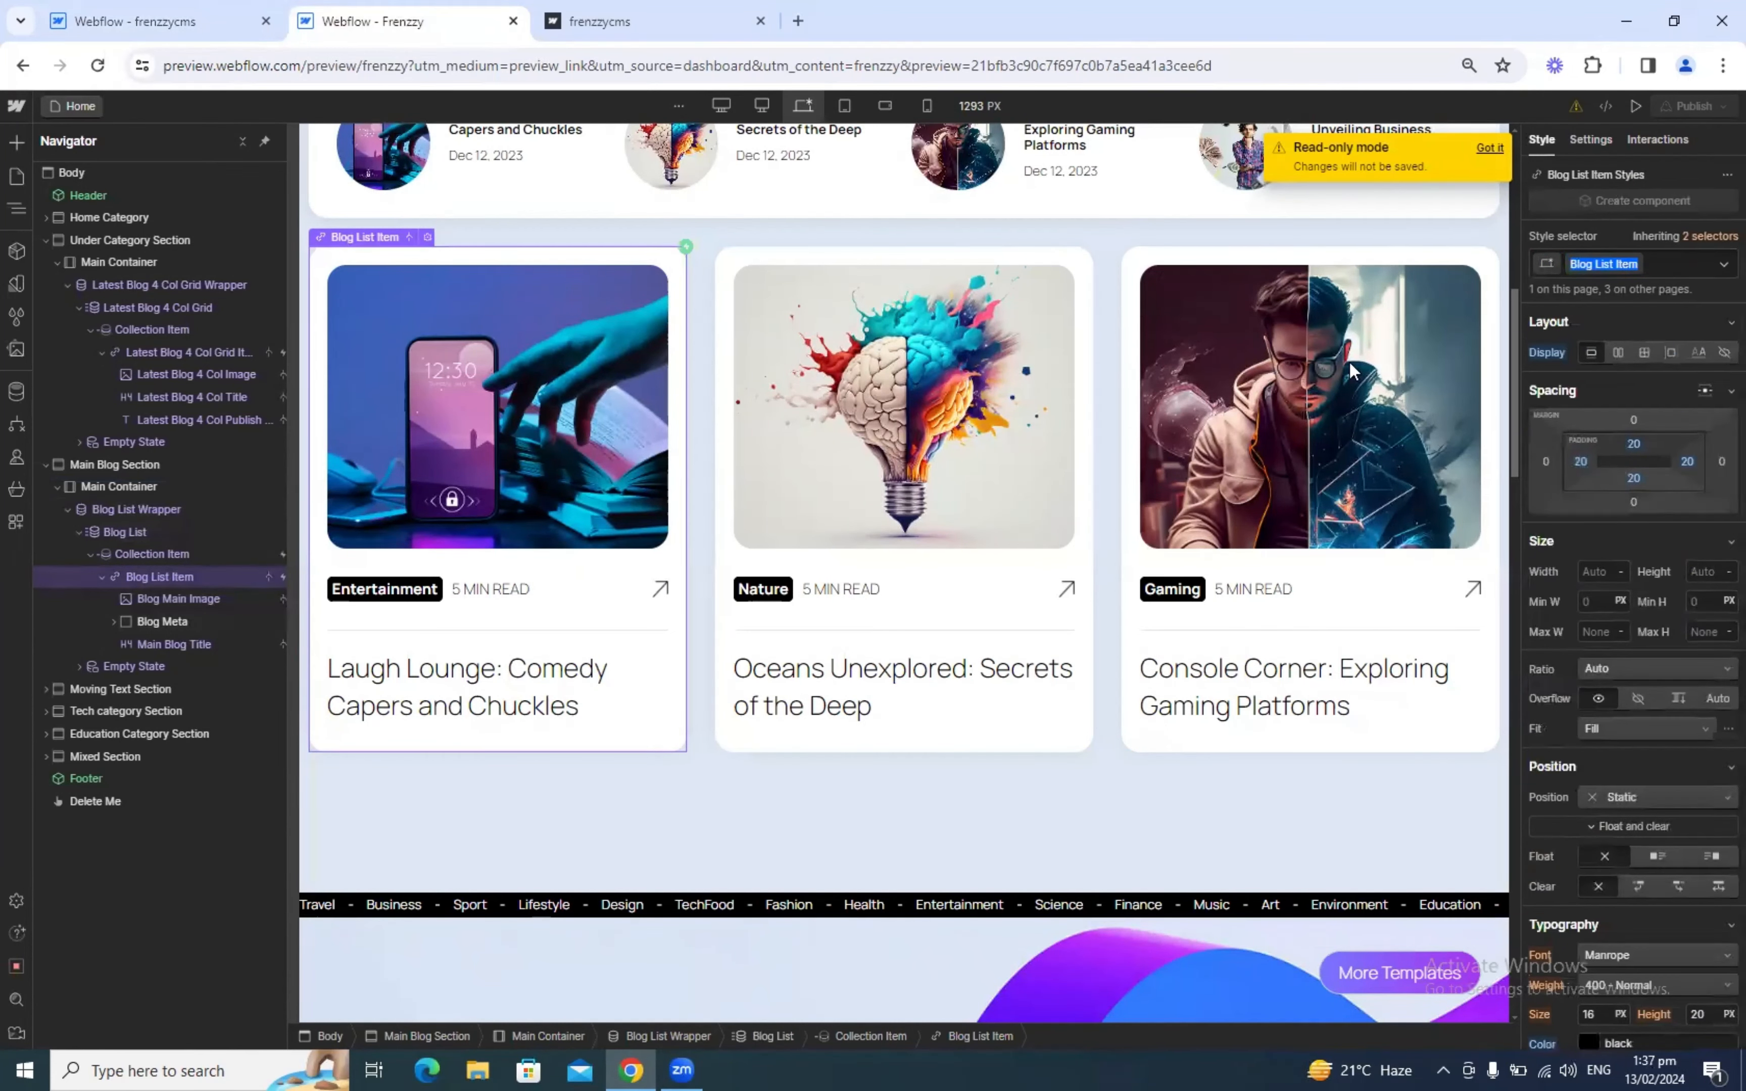
Step: Switch to the frenzzycms project and select the collection item inside the Blog List
left_click(145, 21)
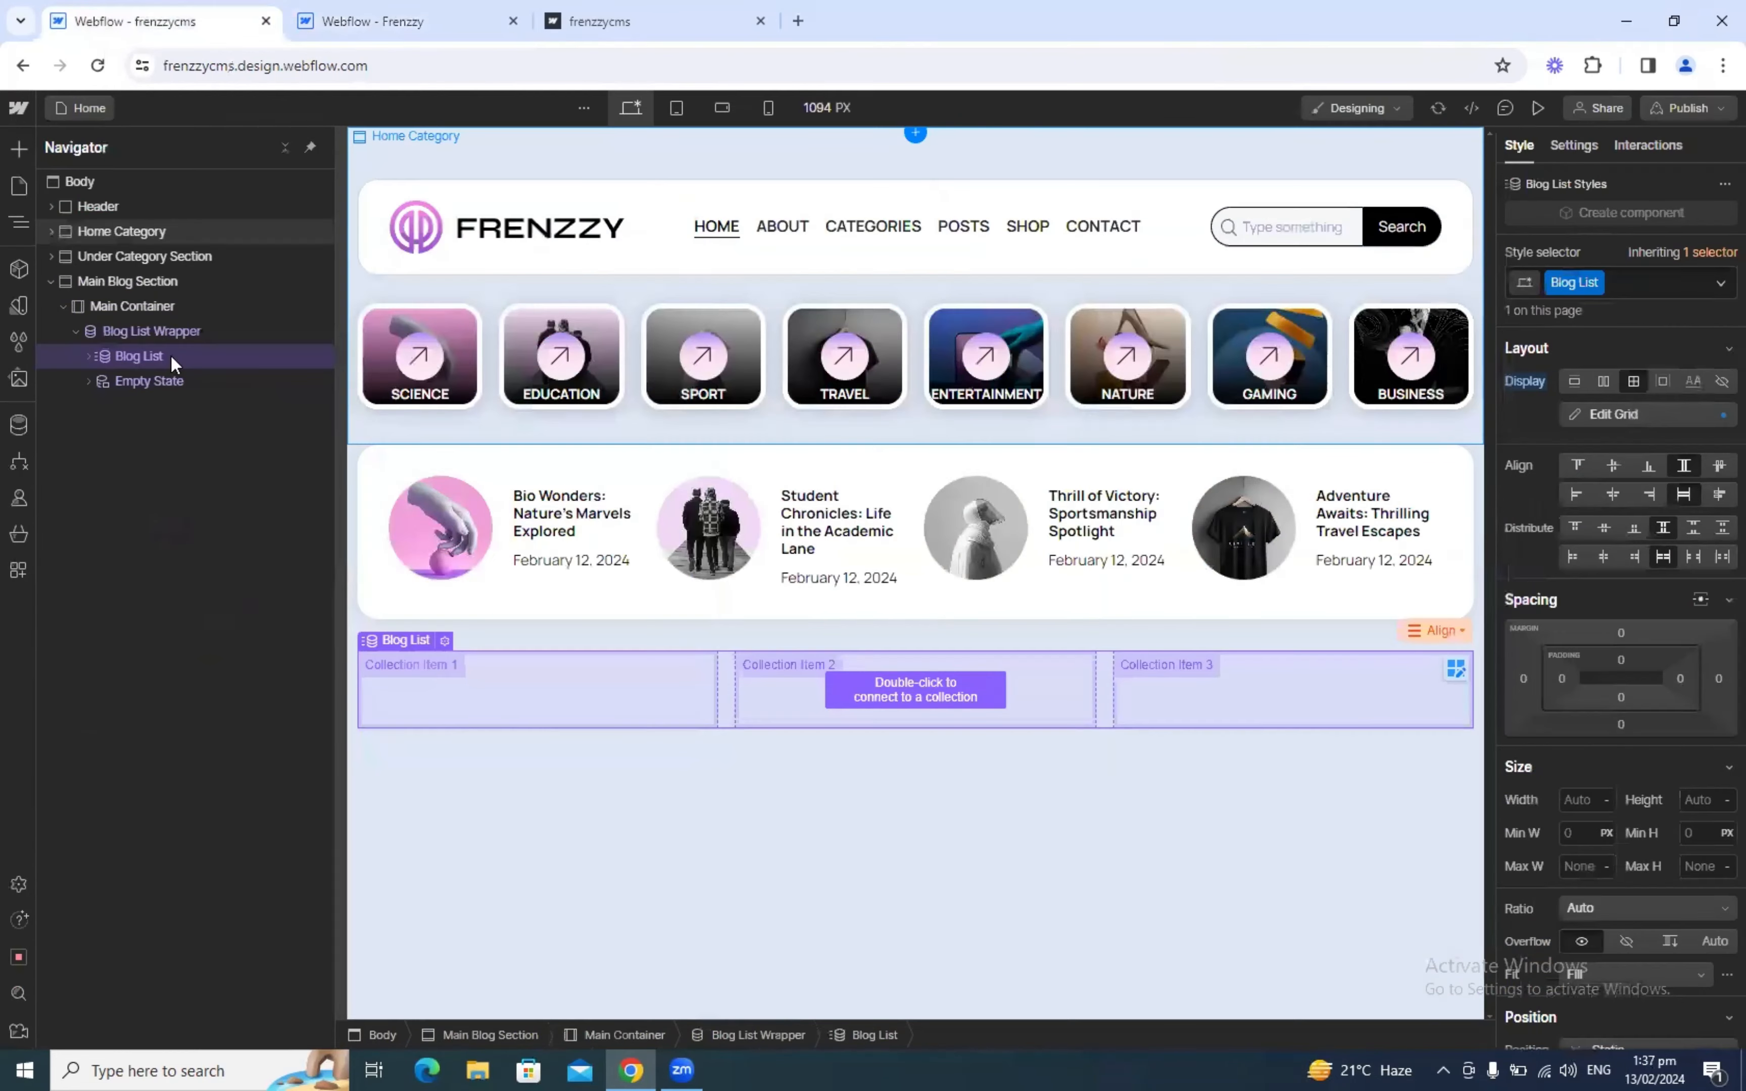
left_click(84, 356)
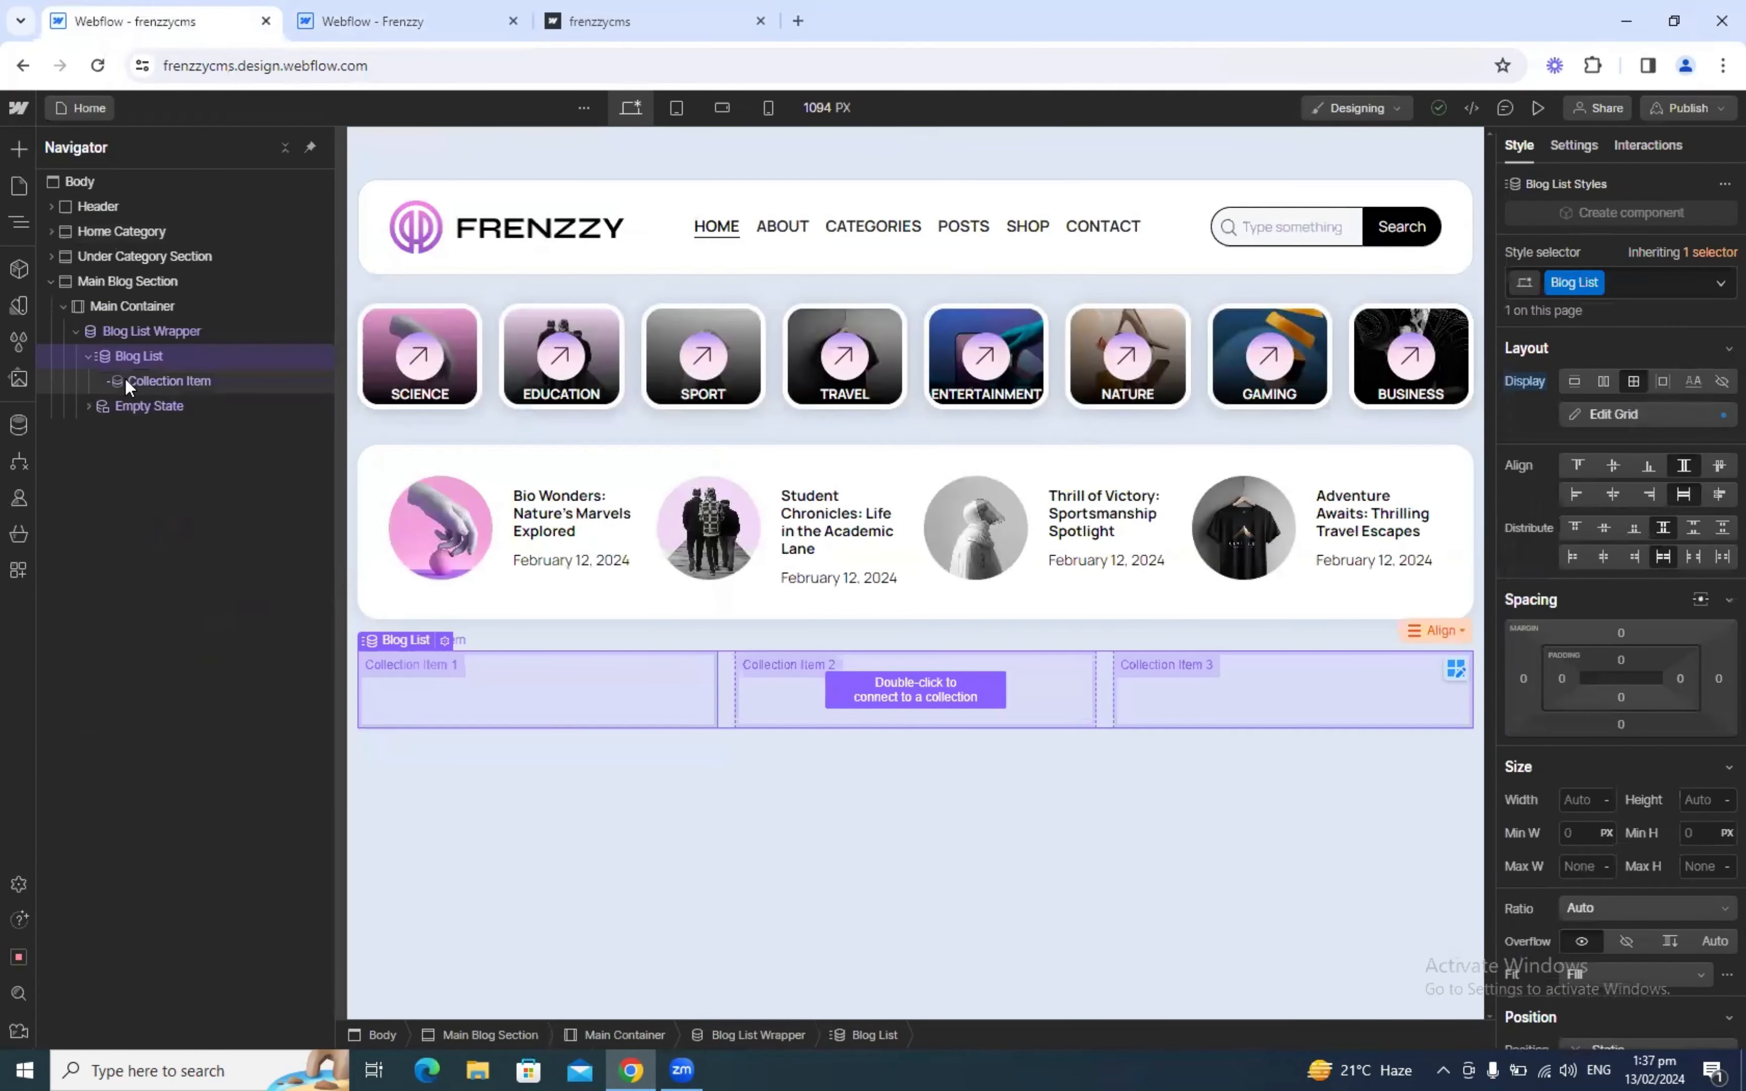
left_click(124, 379)
Step: Try to add a Link Block inside the unconnected collection item
key("ctrl+e")
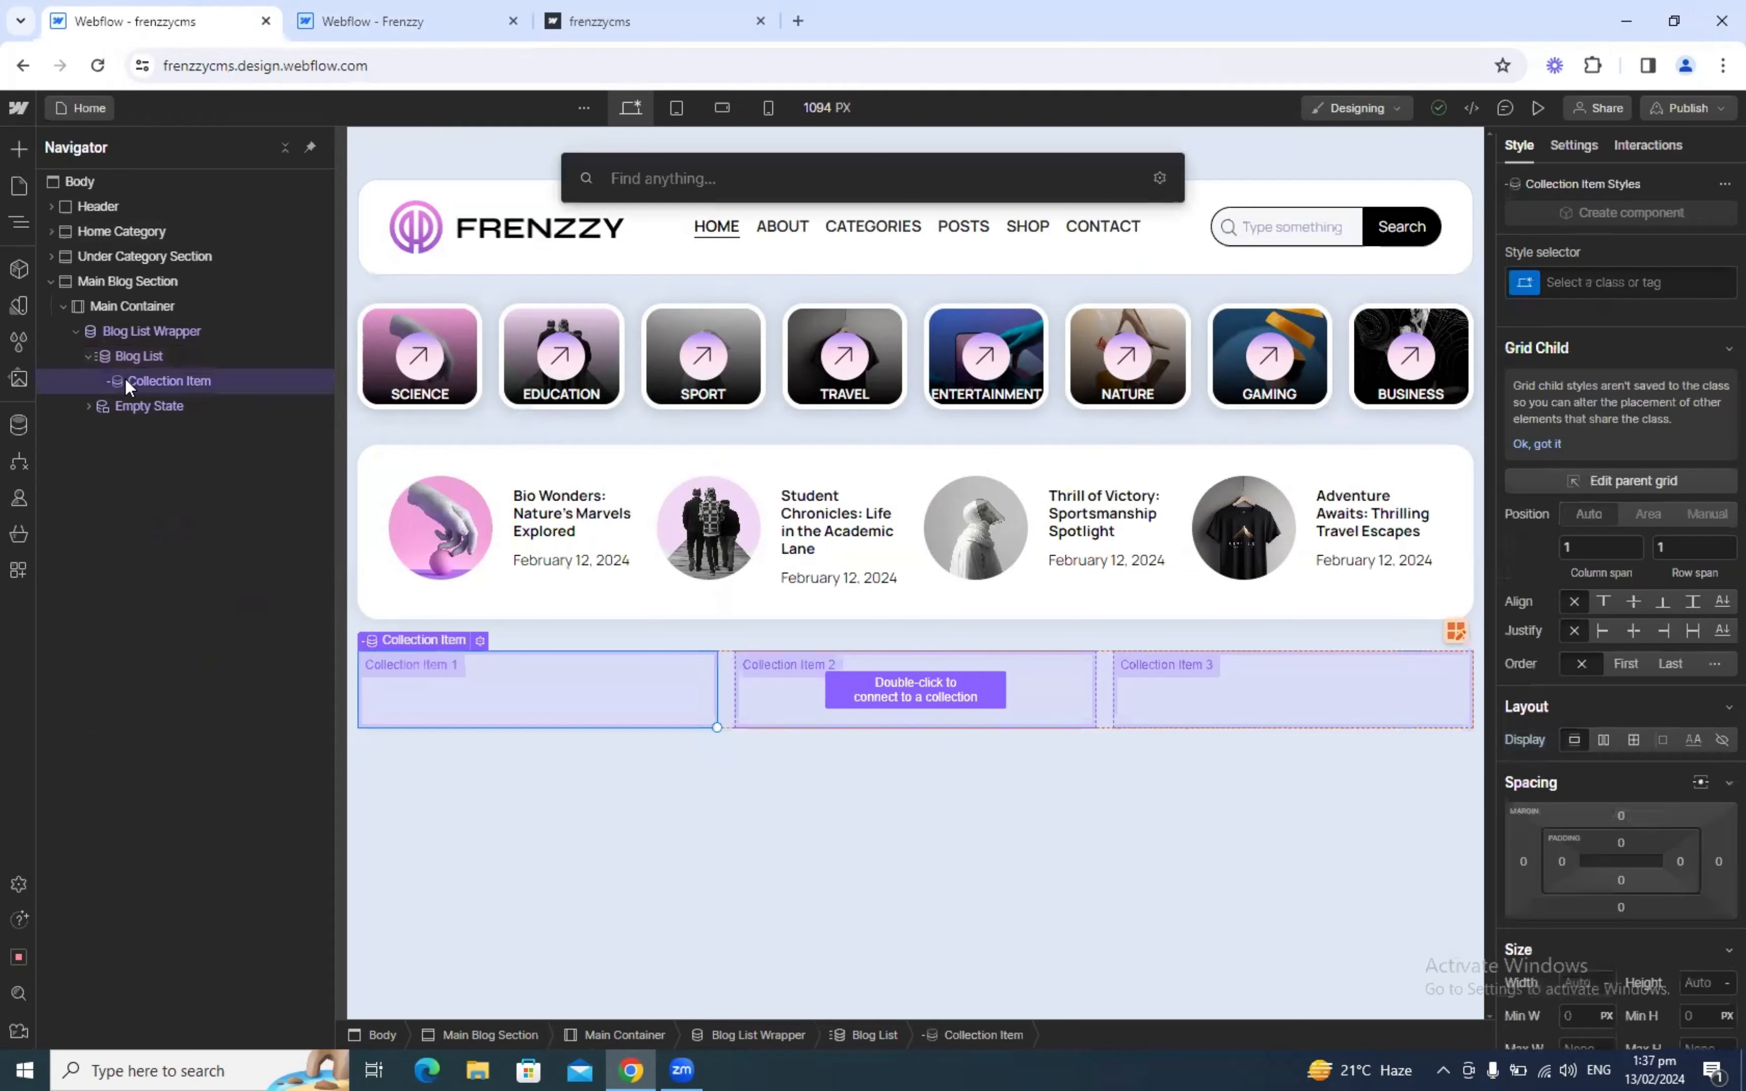
type("link")
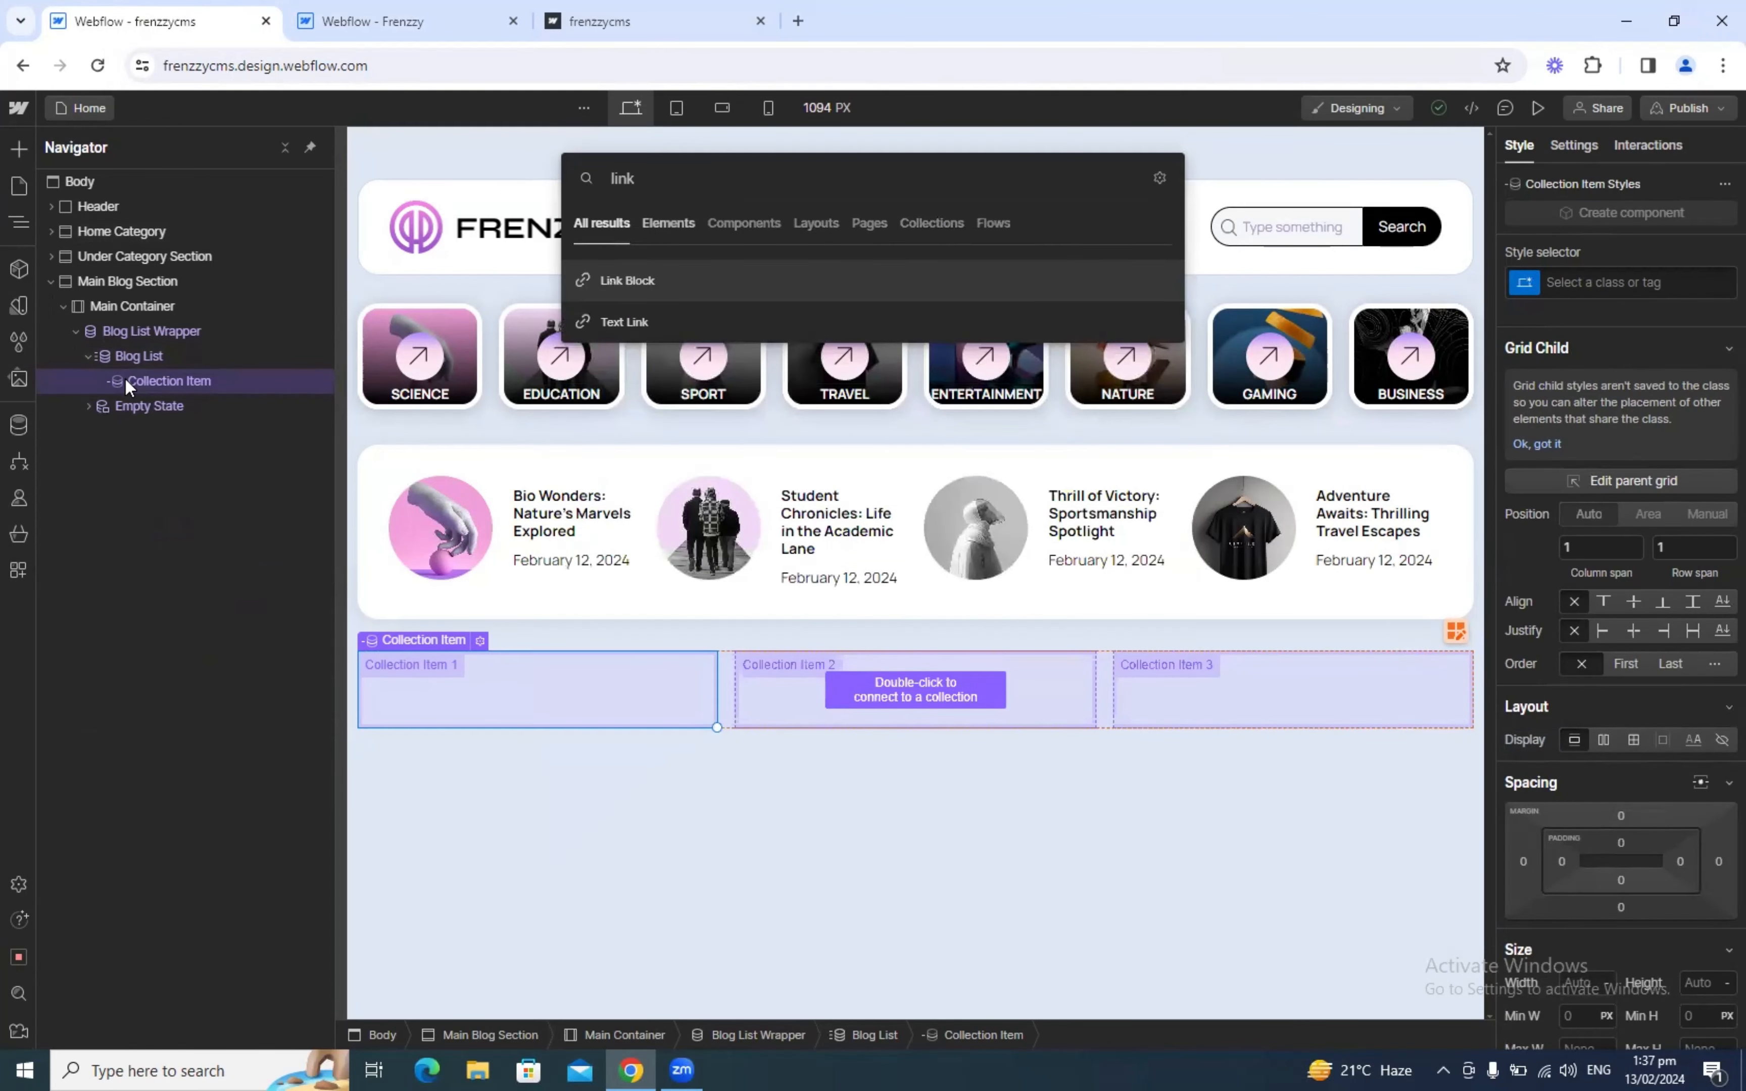
key("Return")
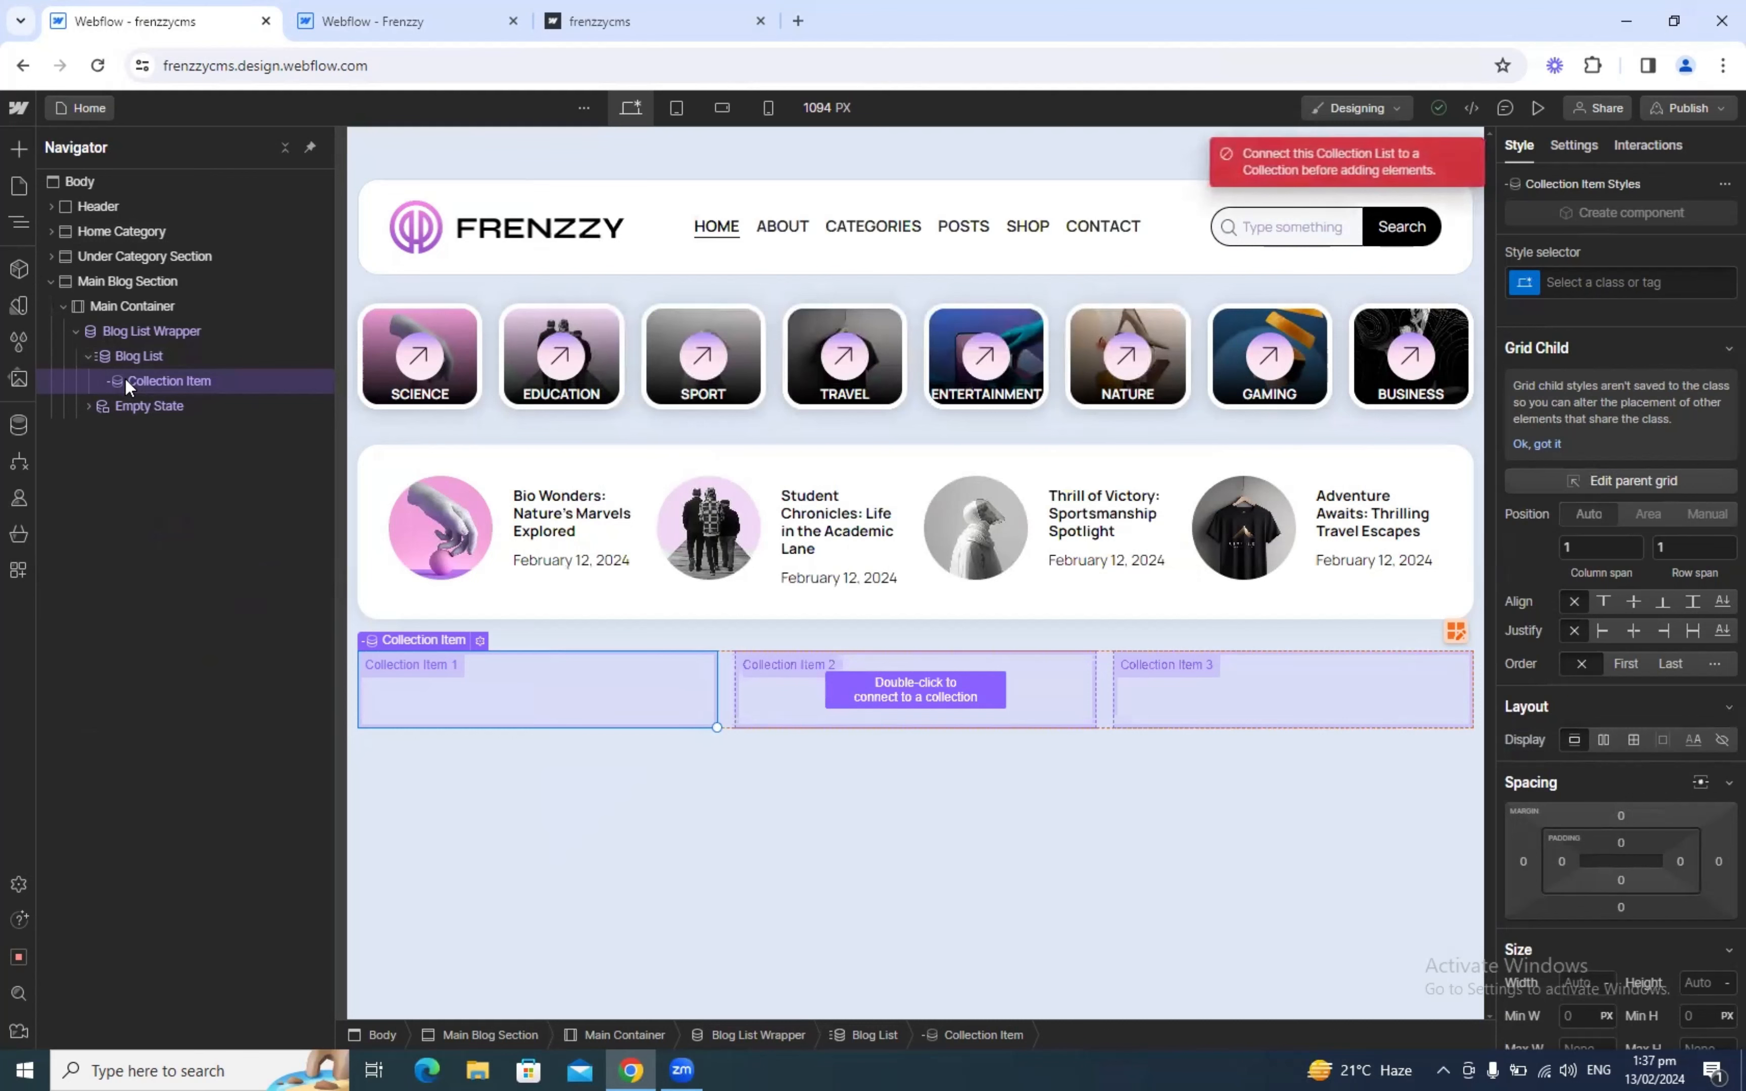
Step: Connect the Blog List's collection source to Blog Posts
left_click(480, 642)
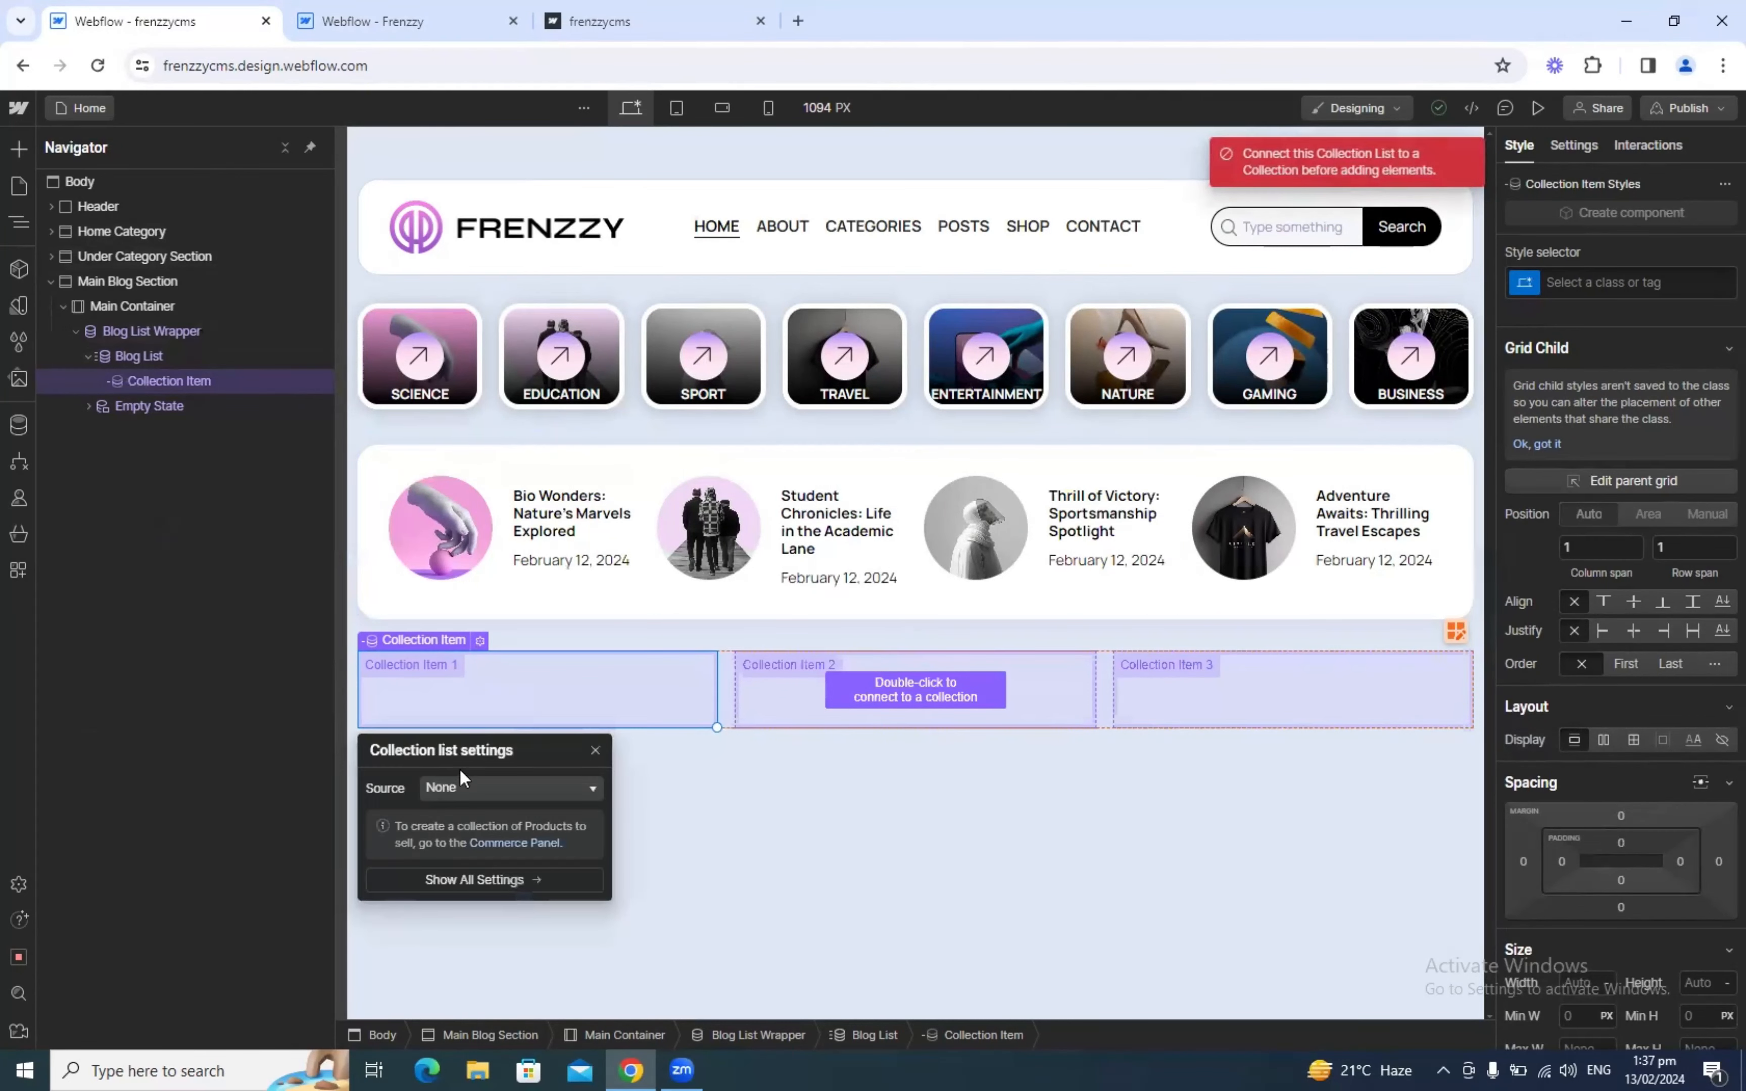
left_click(462, 787)
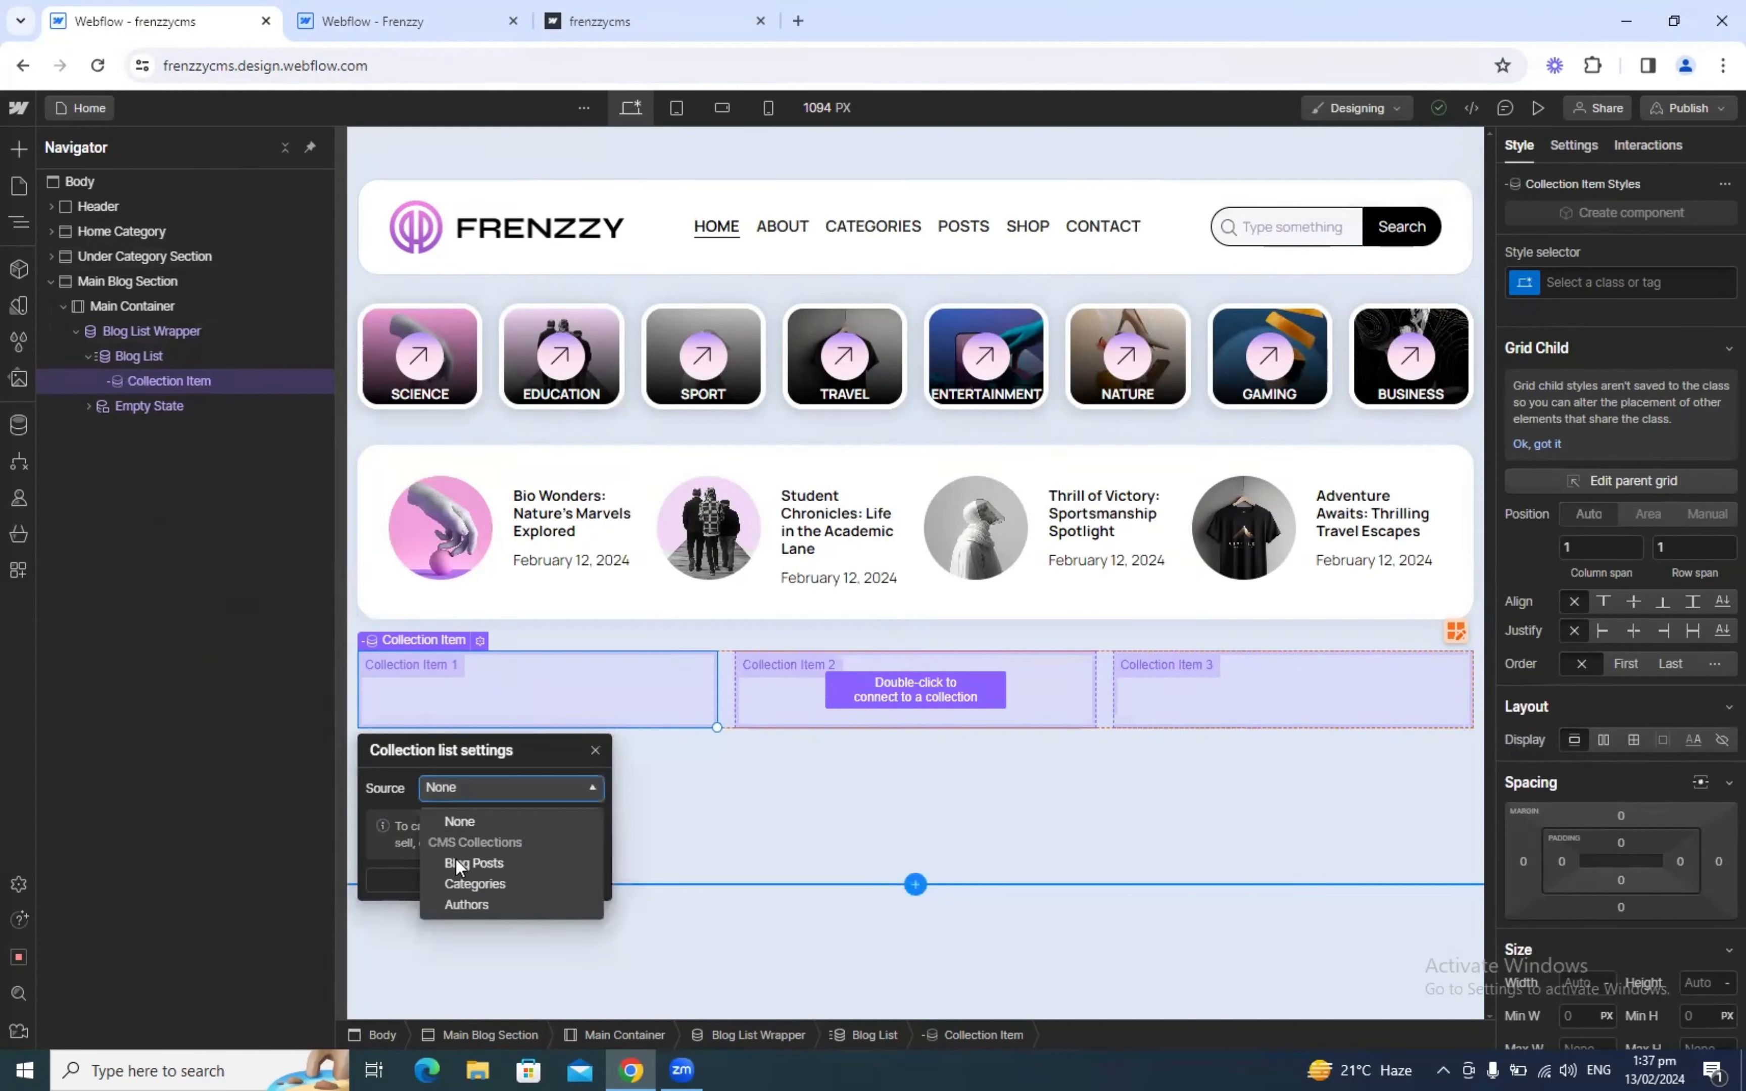
left_click(457, 862)
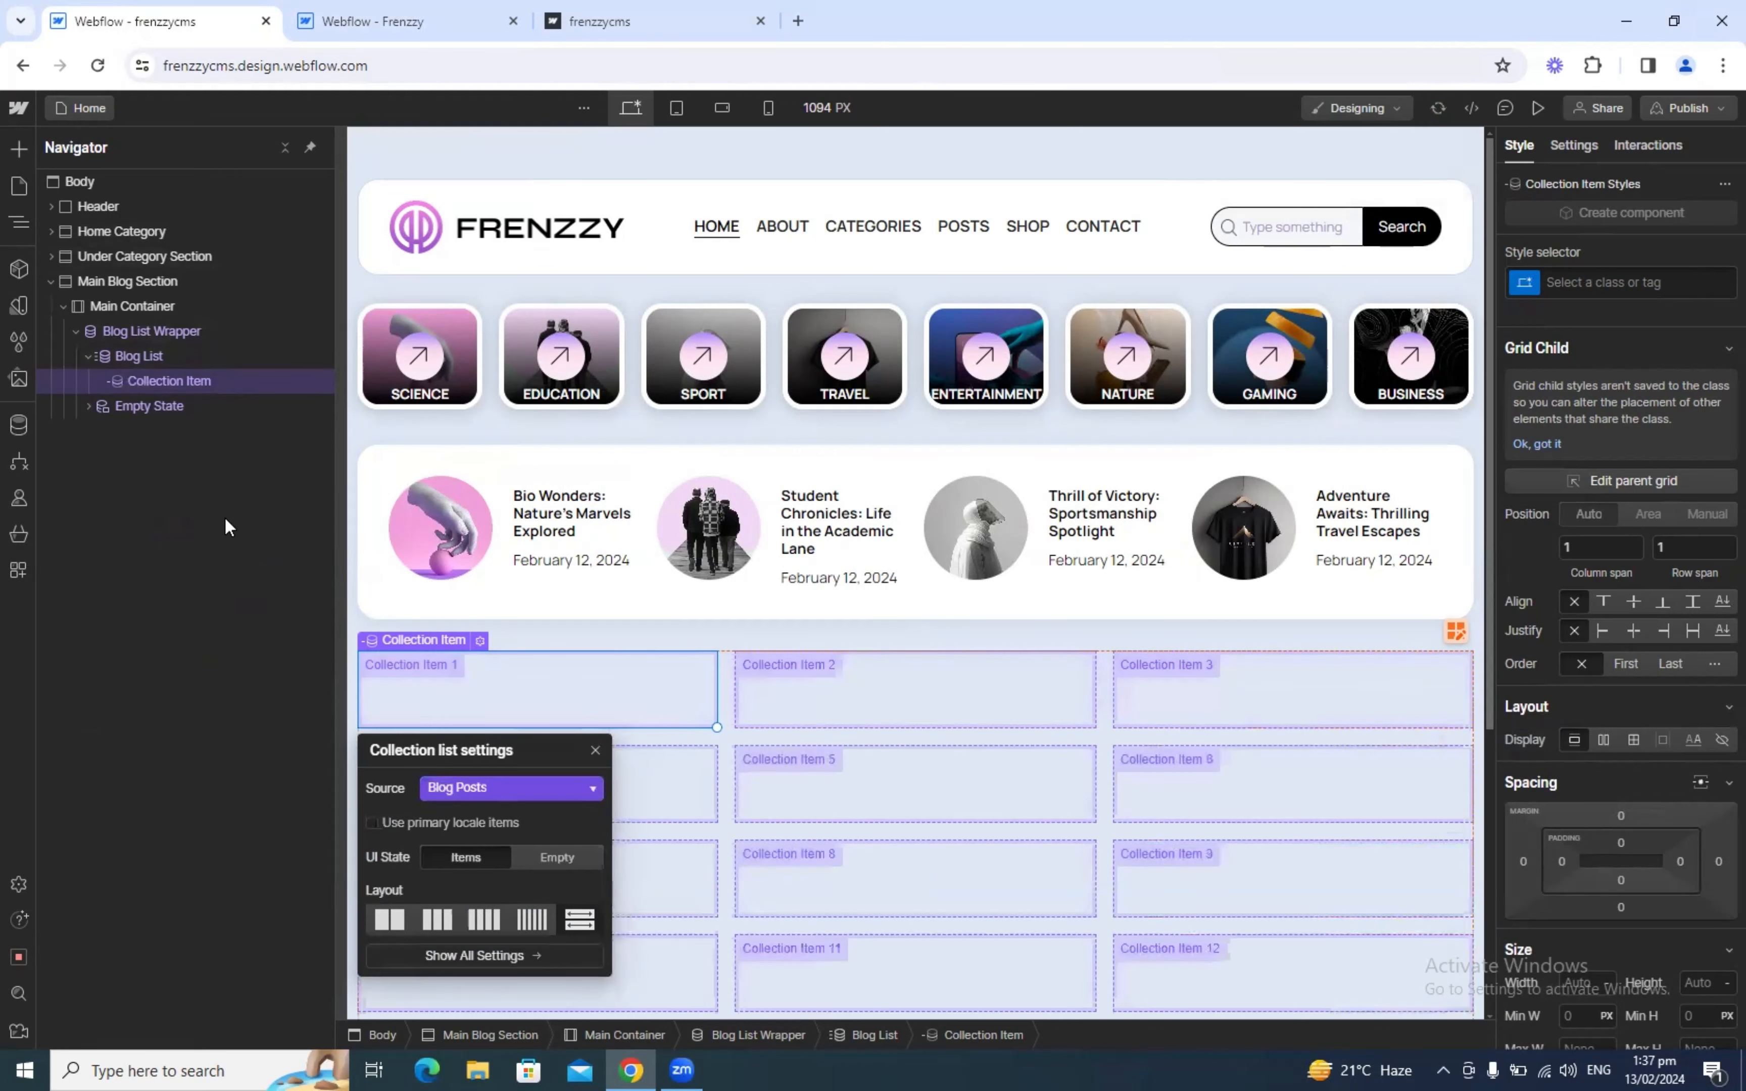
Step: Add a Link Block inside the Blog List's collection item
left_click(124, 384)
key("ctrl+e")
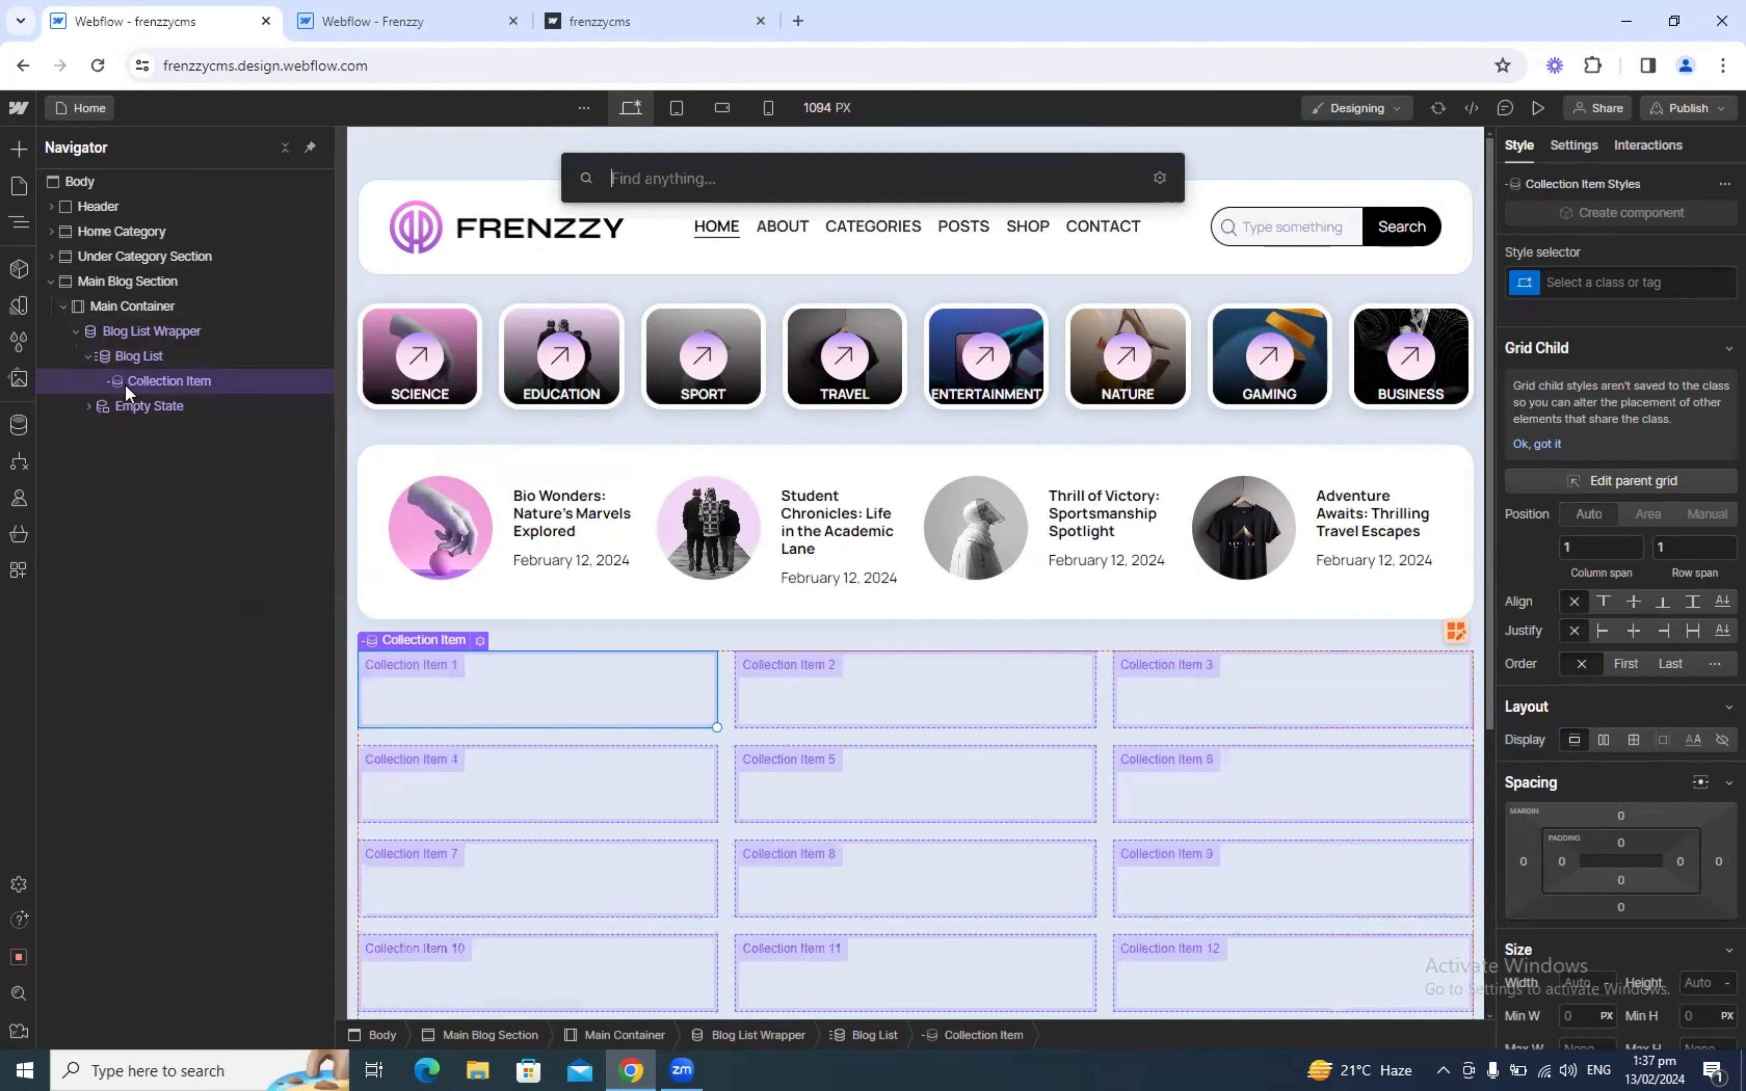
type("link")
key("Return")
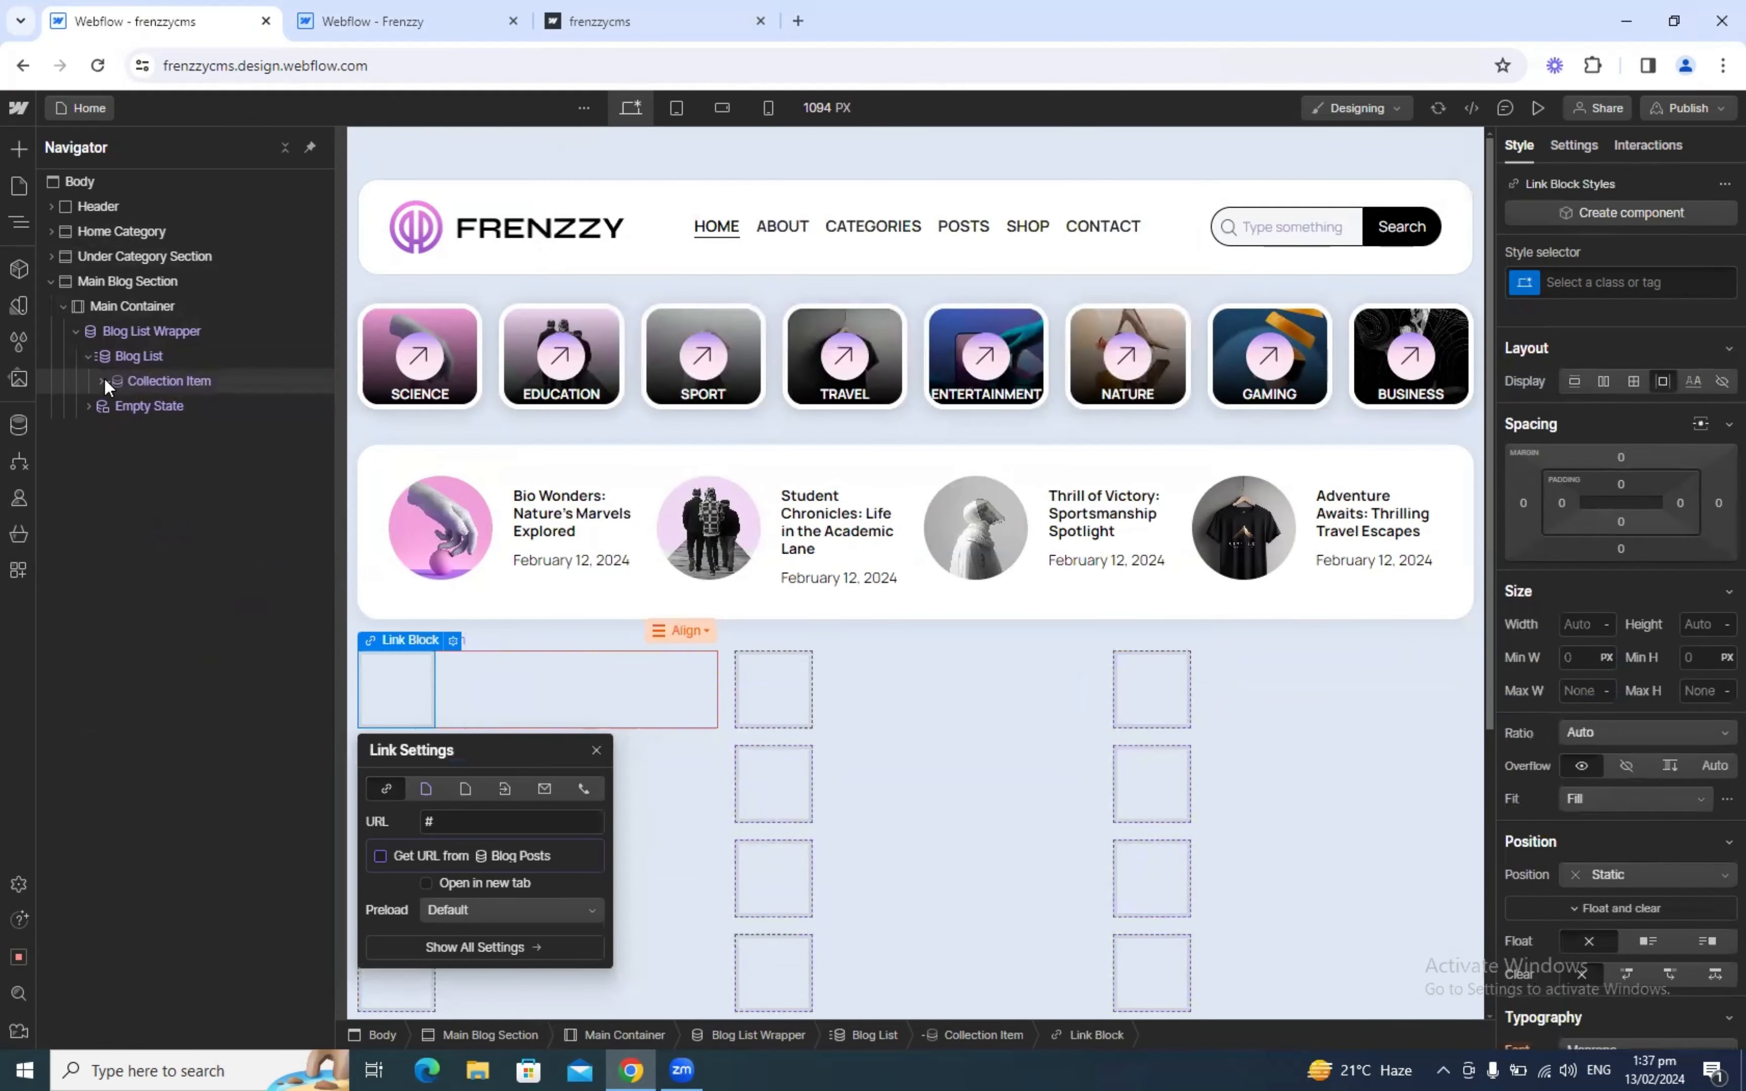
Step: Expand the collection item and give the new Link Block the class Blog List Item
left_click(101, 381)
key("ctrl+Return")
type("Blog List Item")
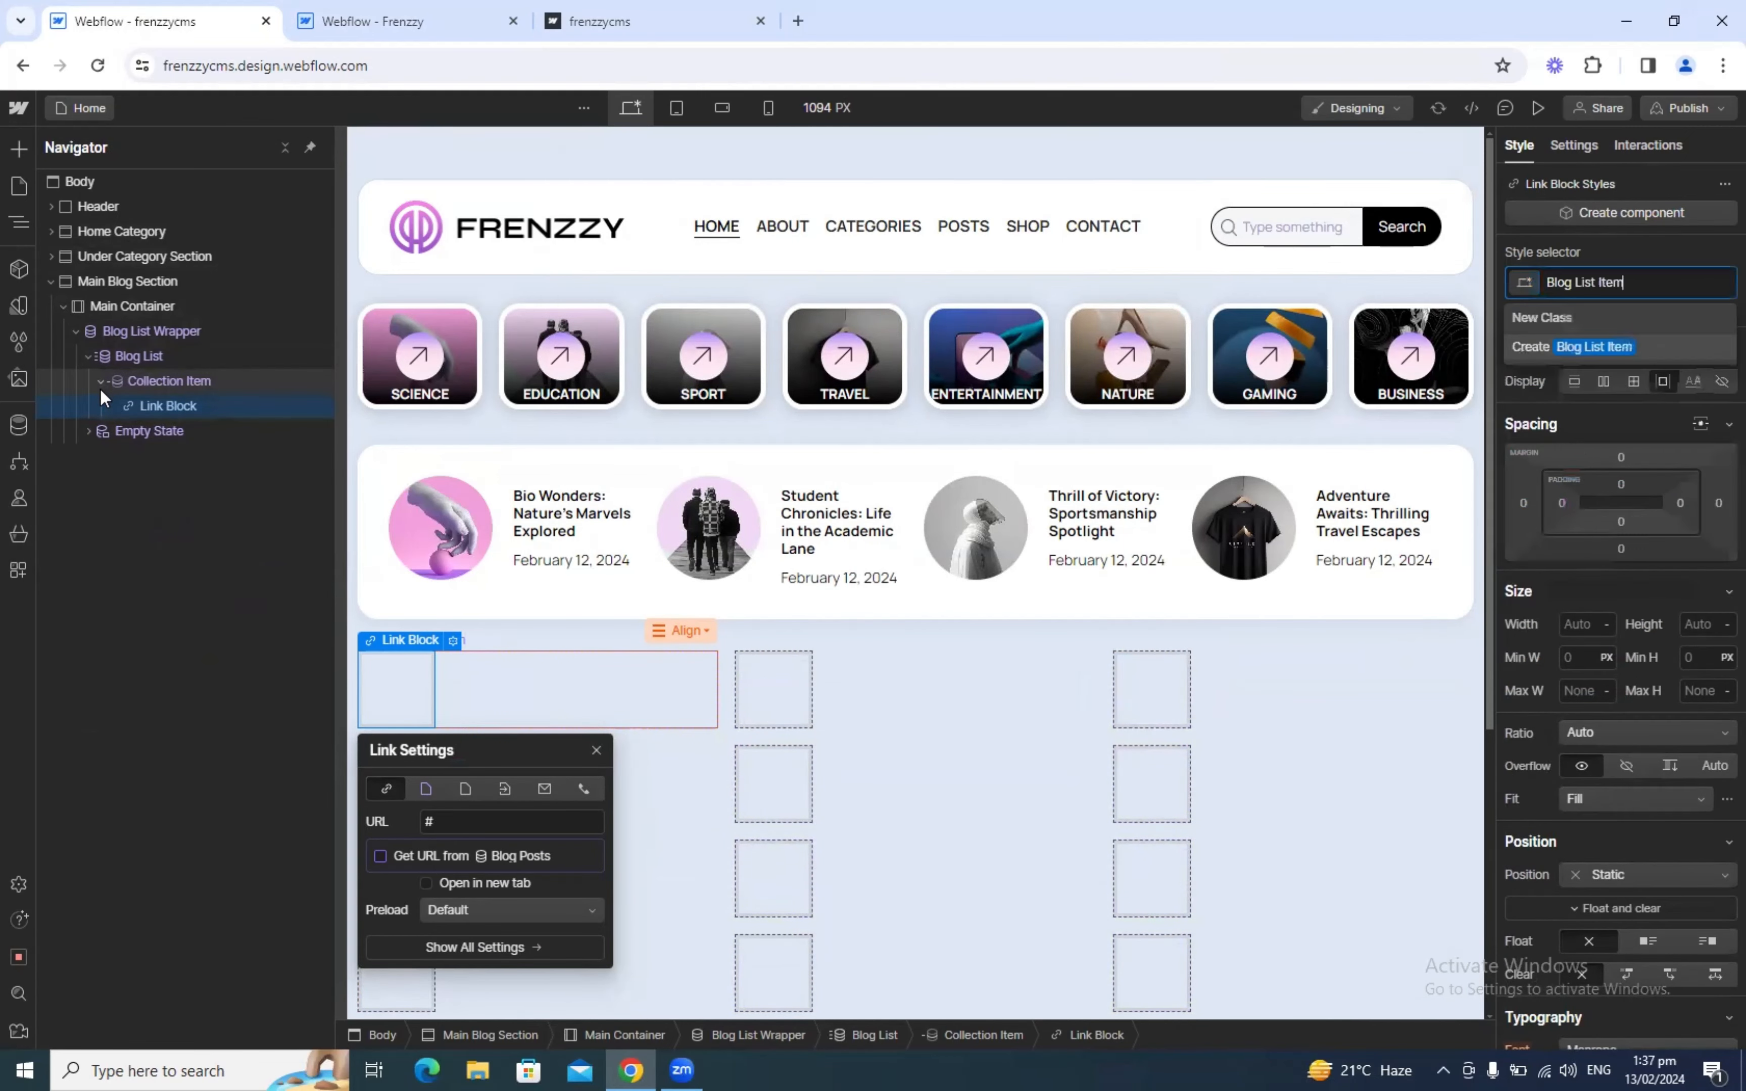
key("Return")
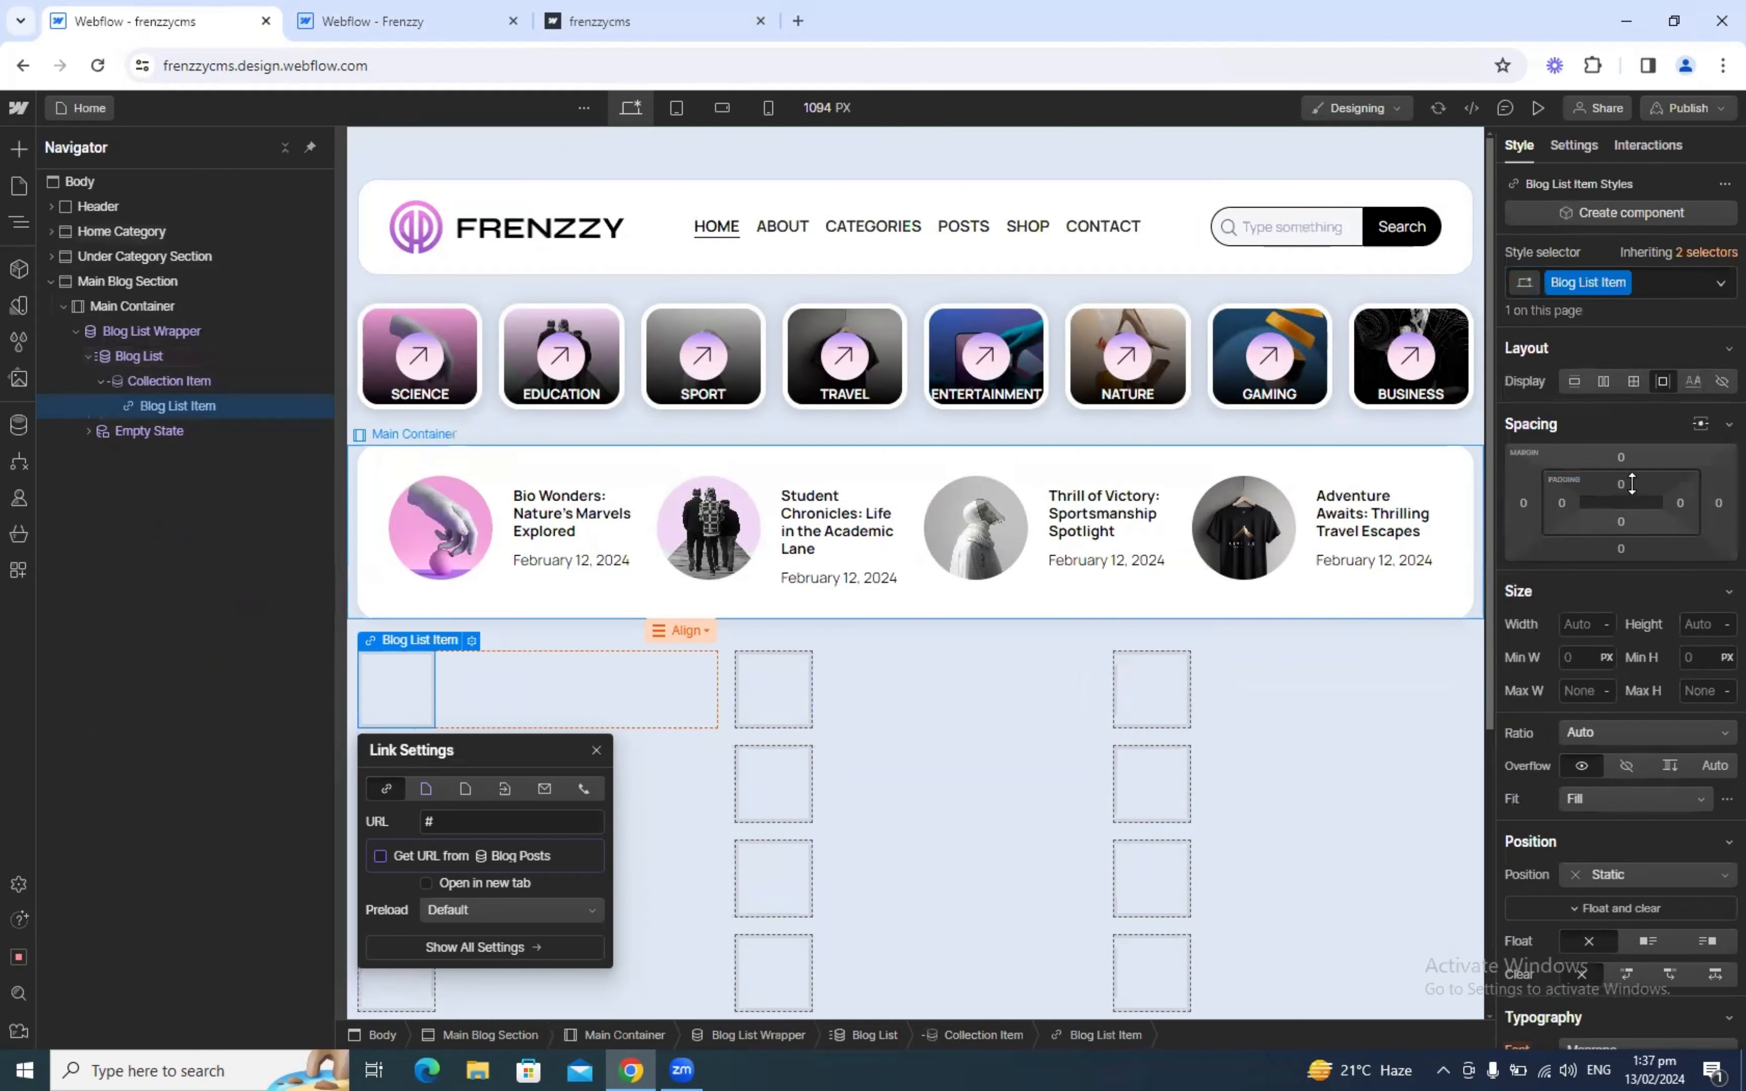
Step: Set the Blog List Item's padding to 20 px on all sides
left_click(1622, 479)
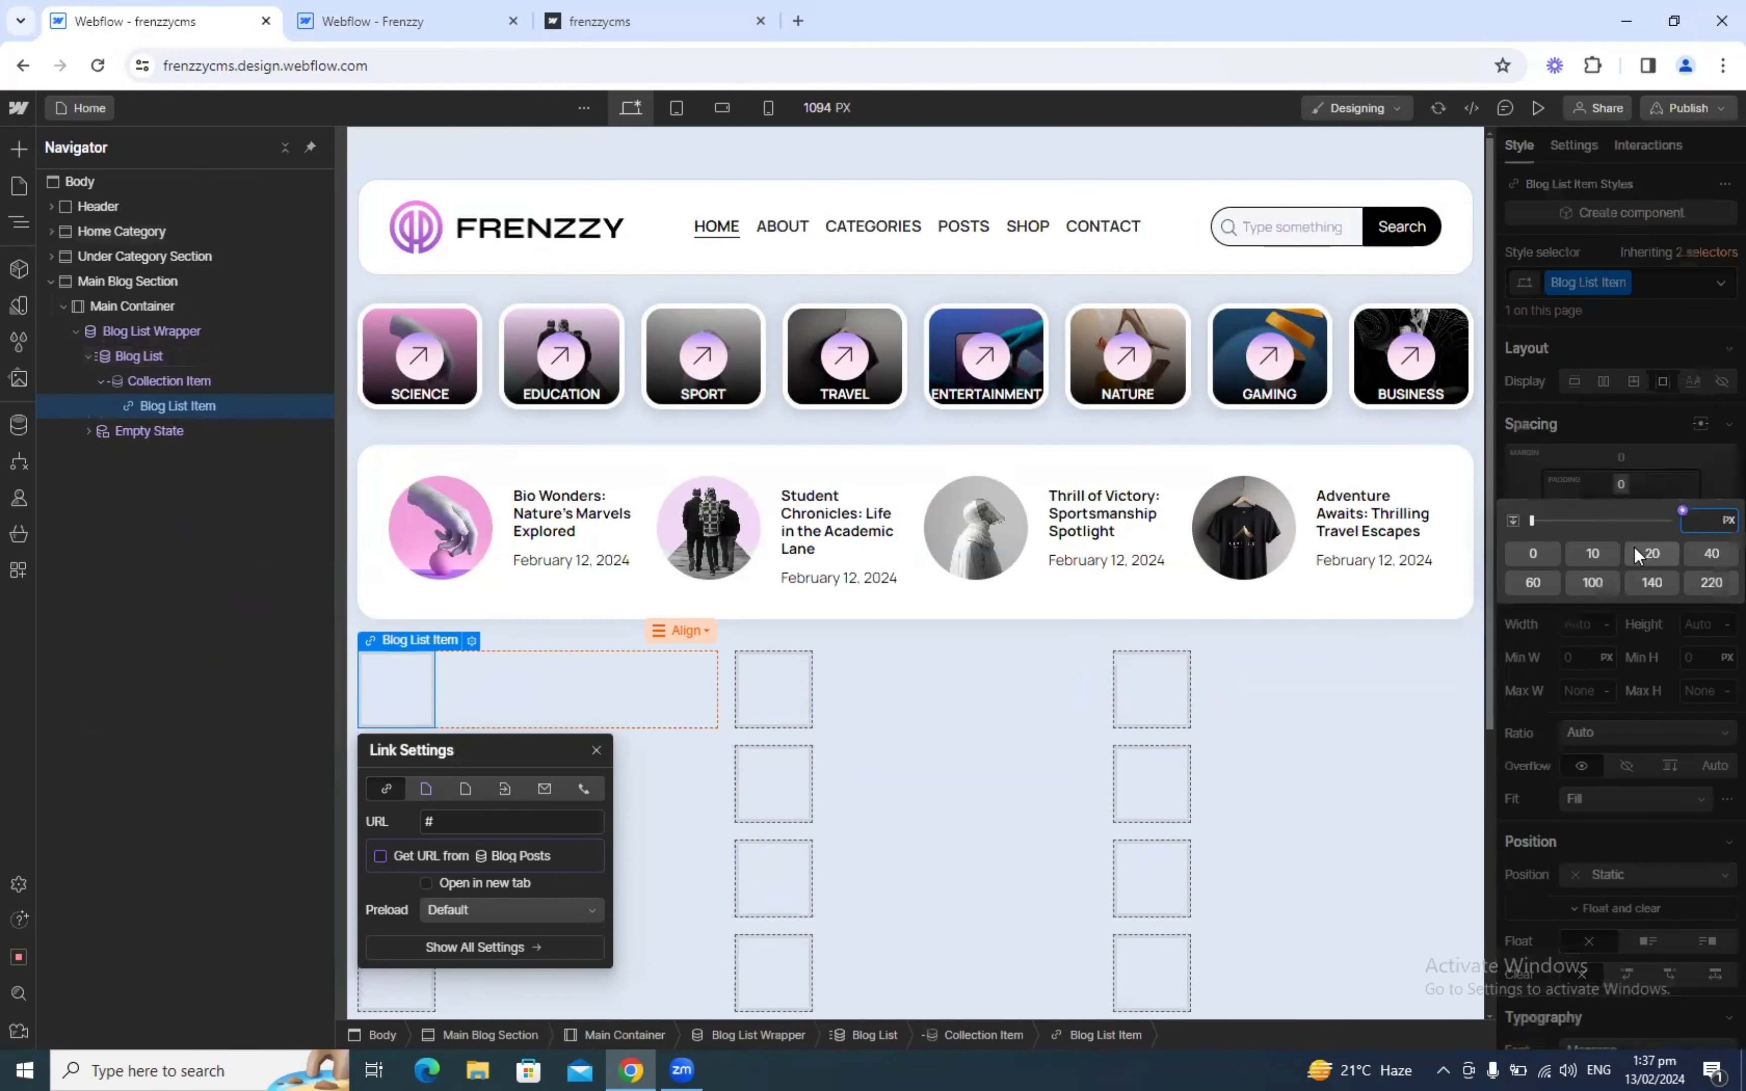
left_click(1637, 554)
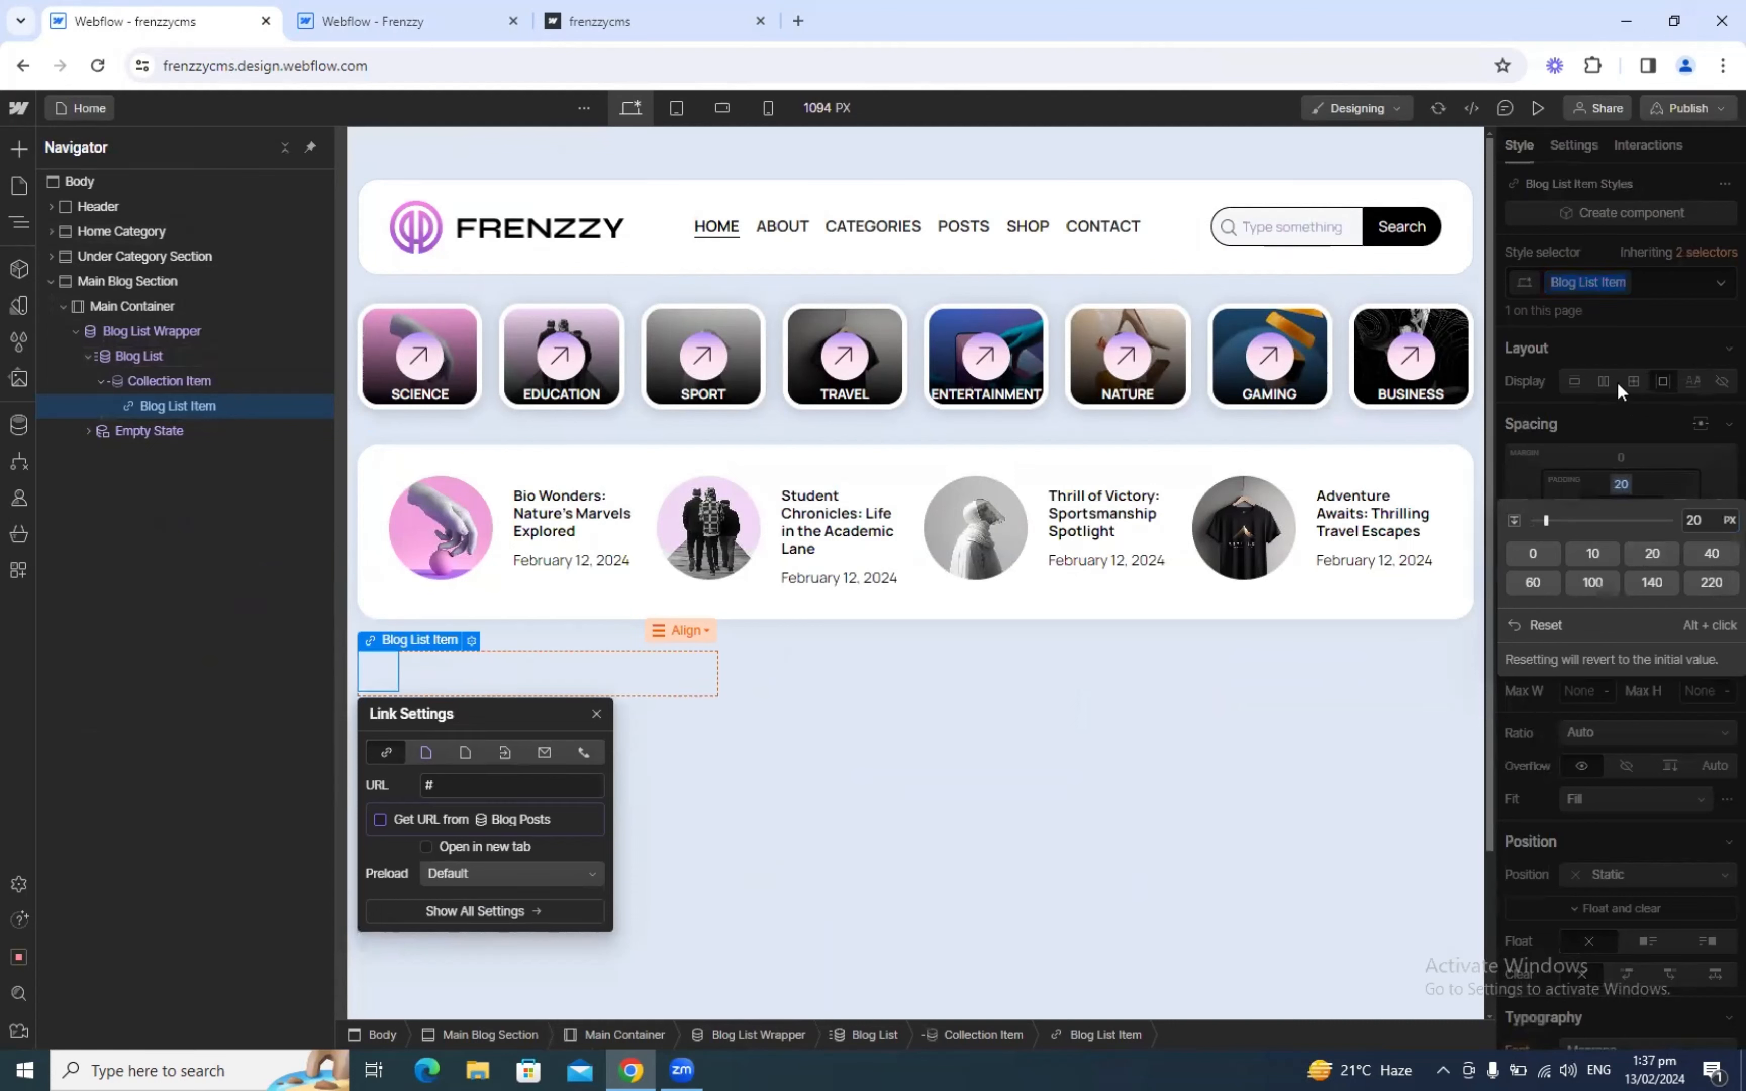
left_click(1637, 481)
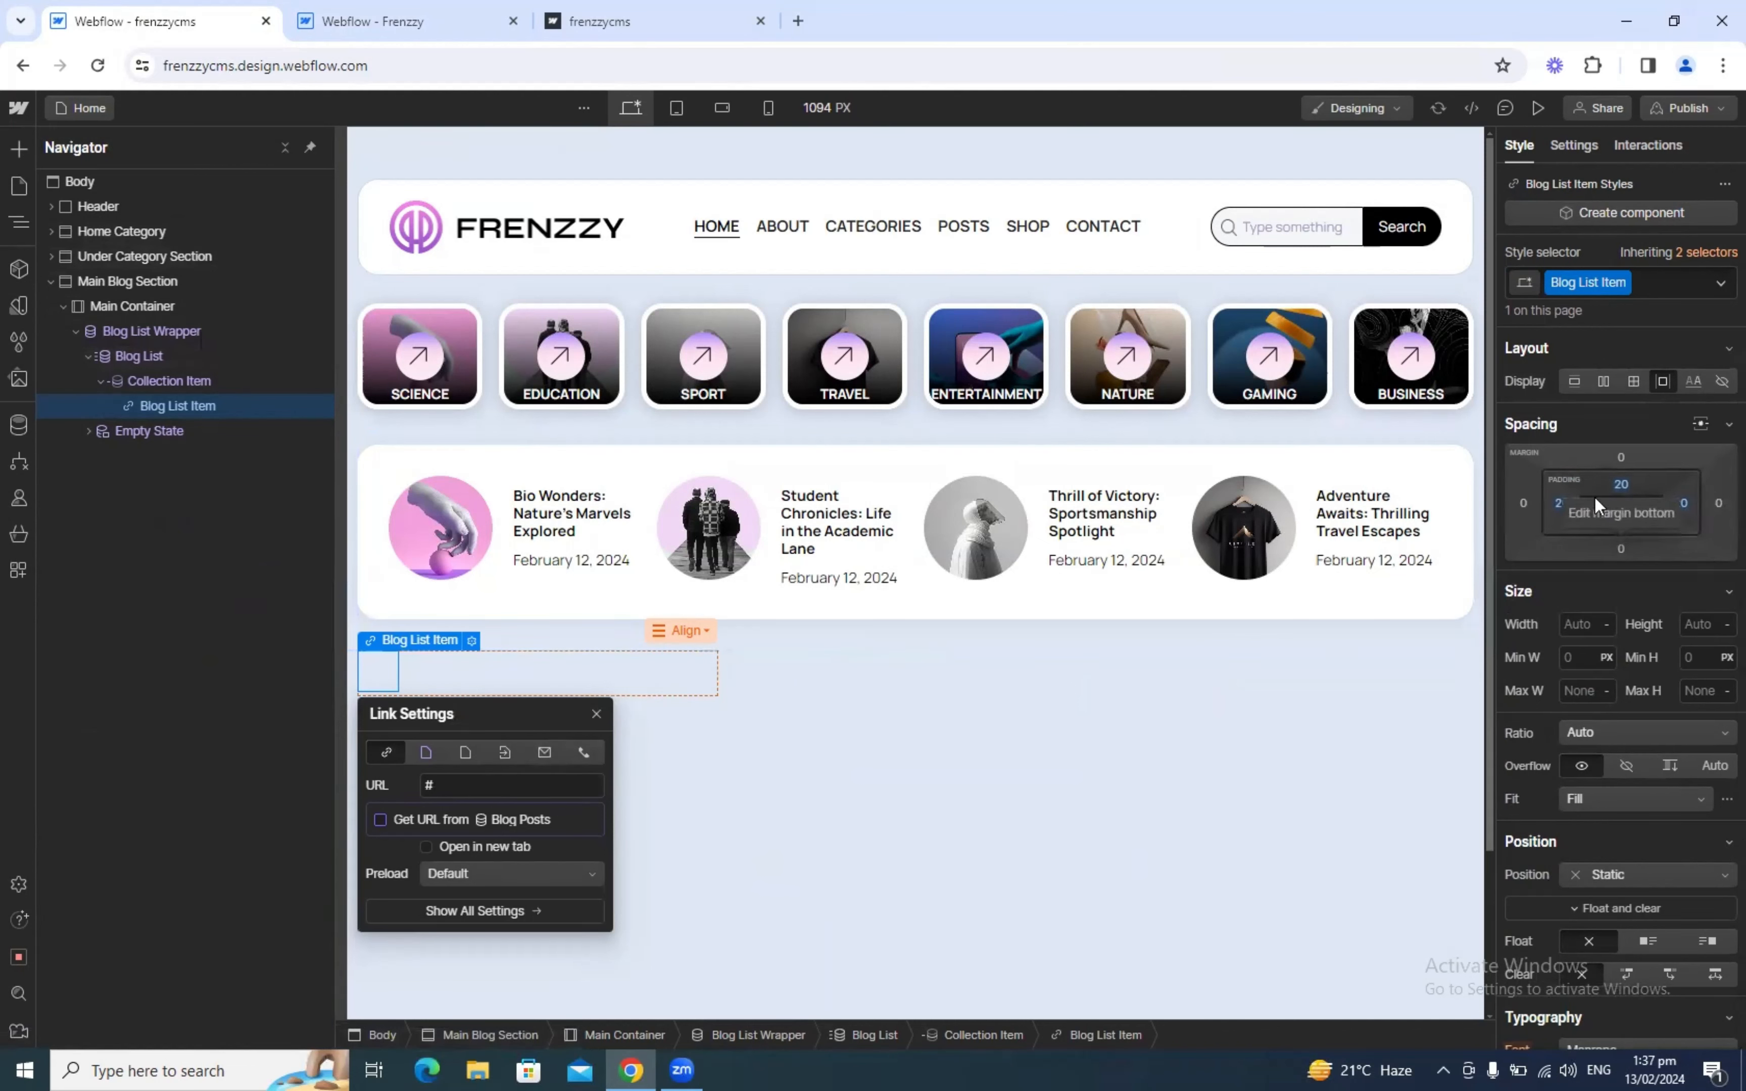
Step: Try 40 px padding on all sides of the Blog List Item and set it back to 20 px
left_click(1618, 482)
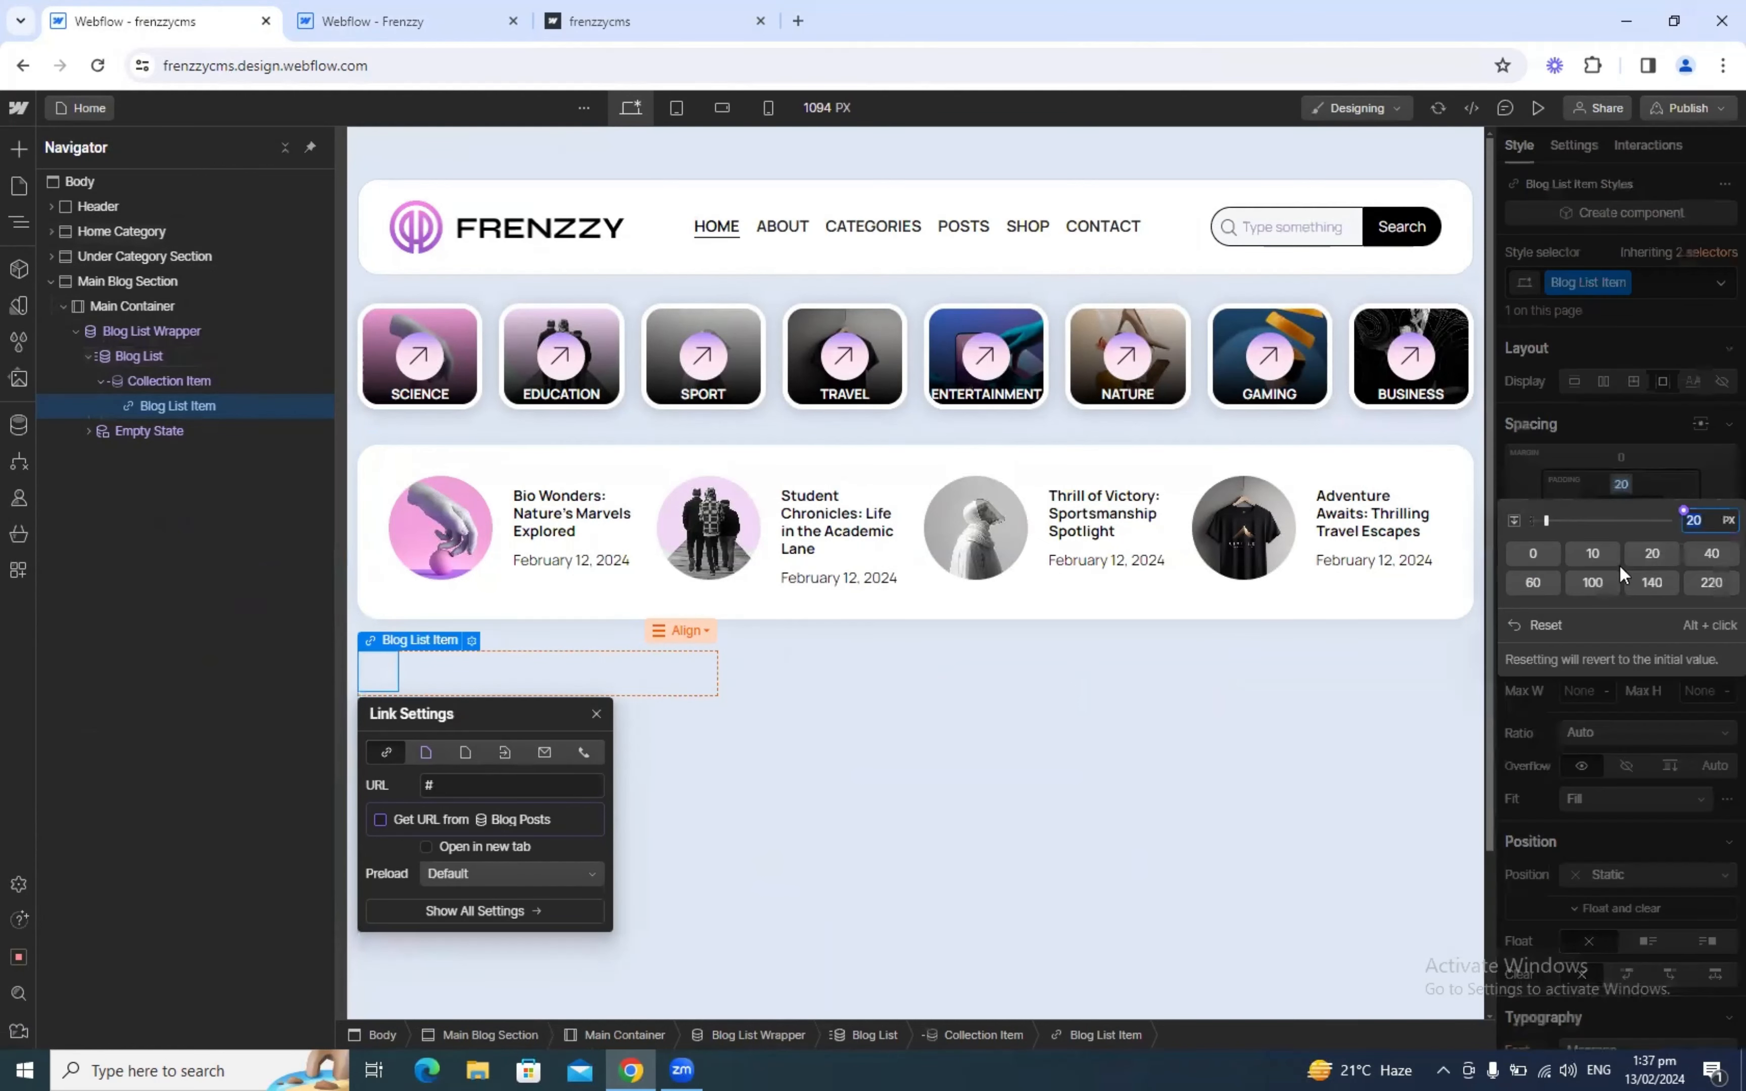
left_click(1712, 554)
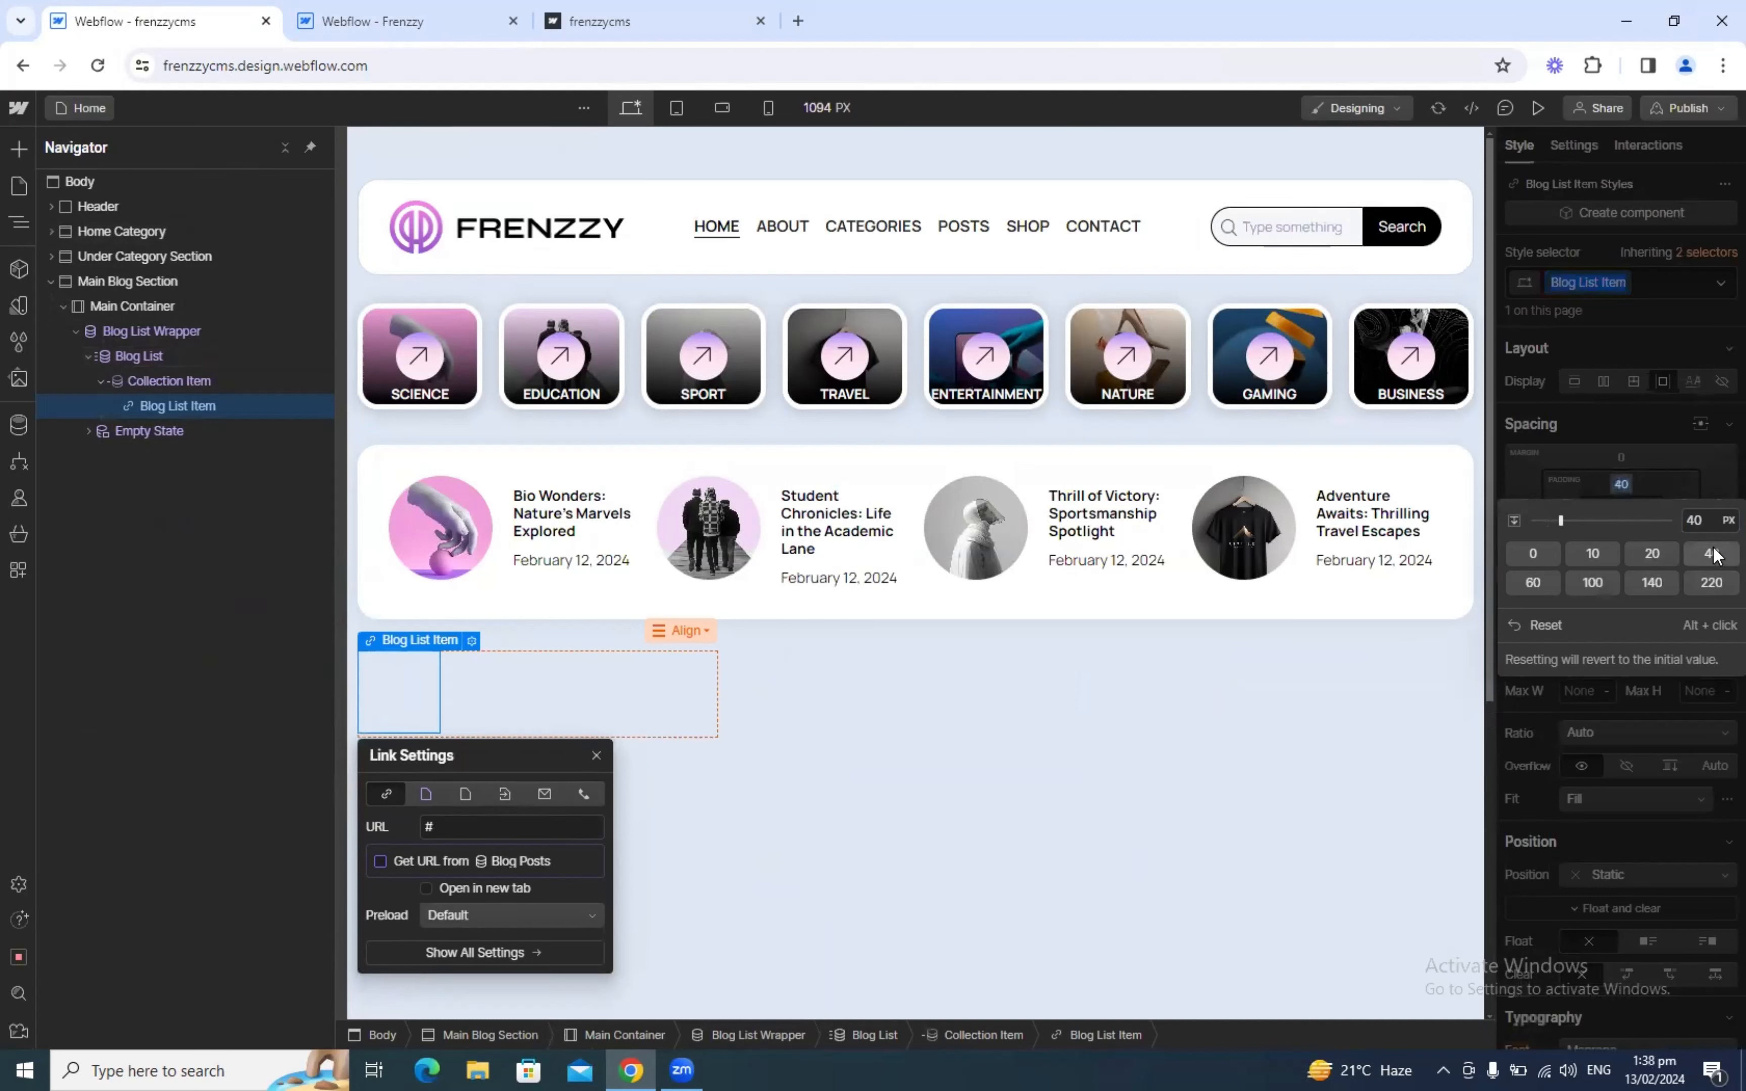
left_click(1644, 468)
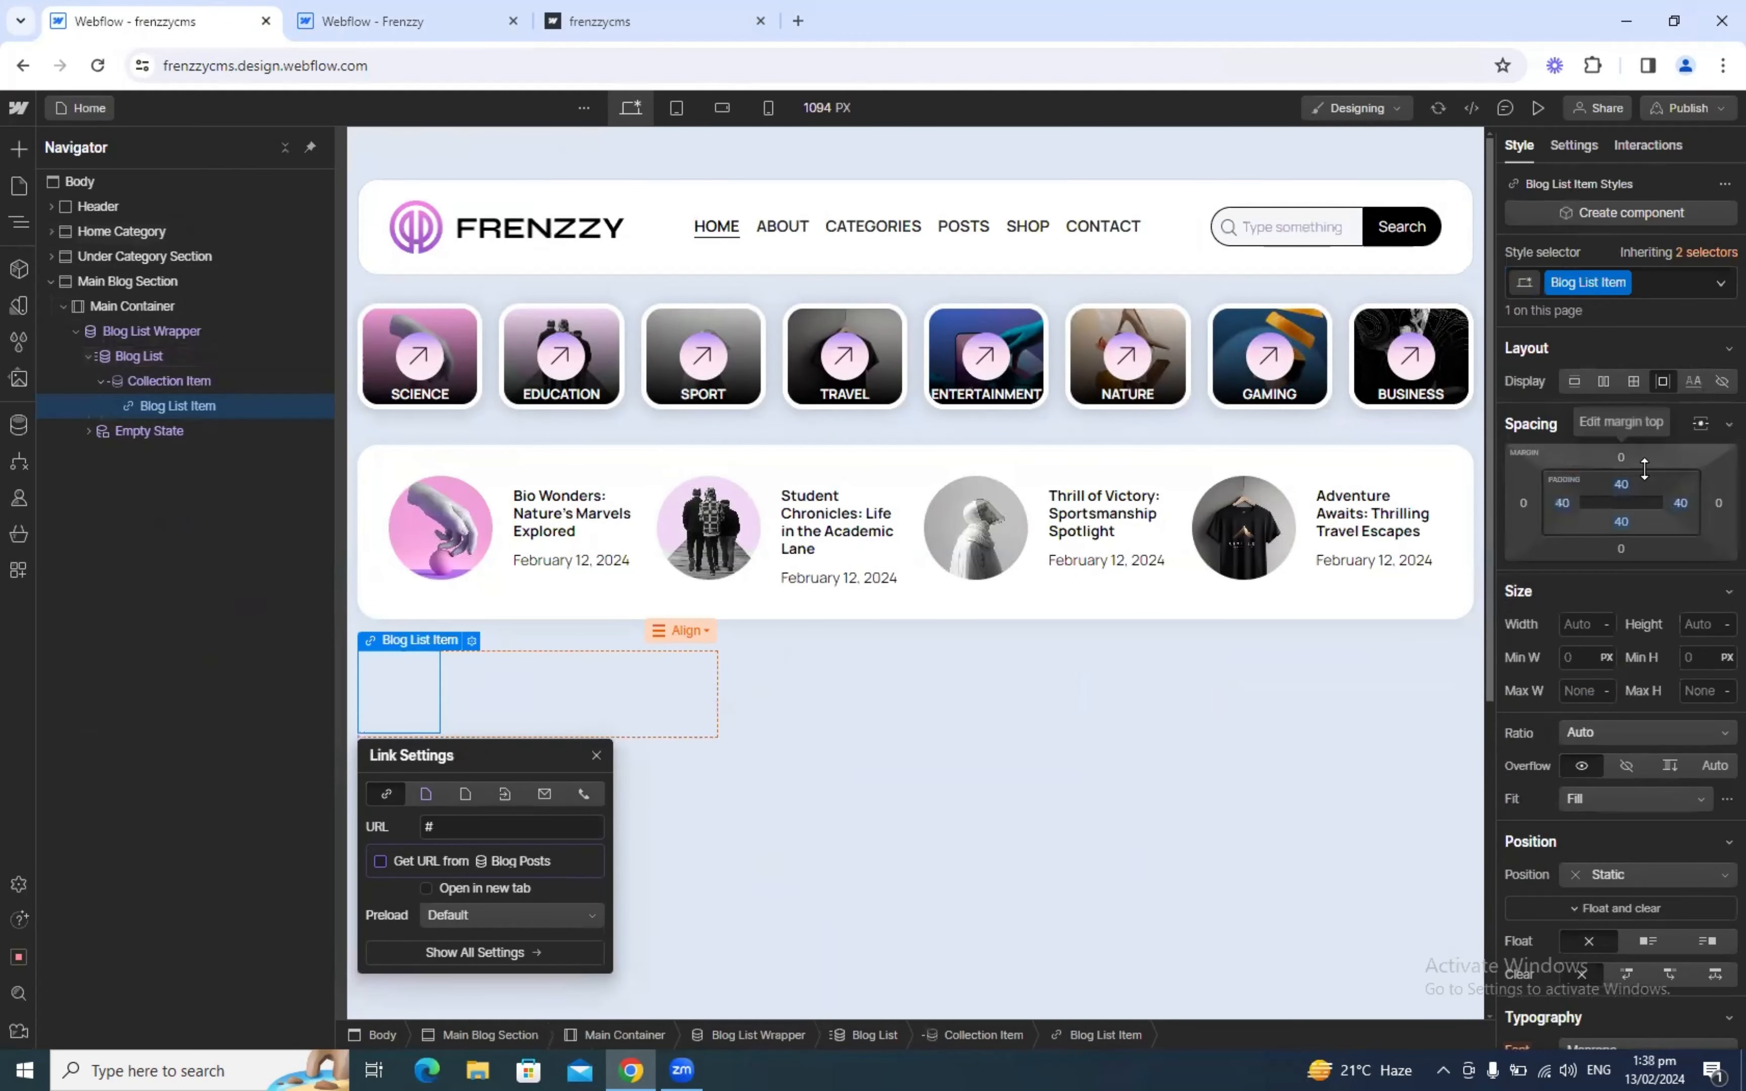
left_click(1623, 485)
type("2")
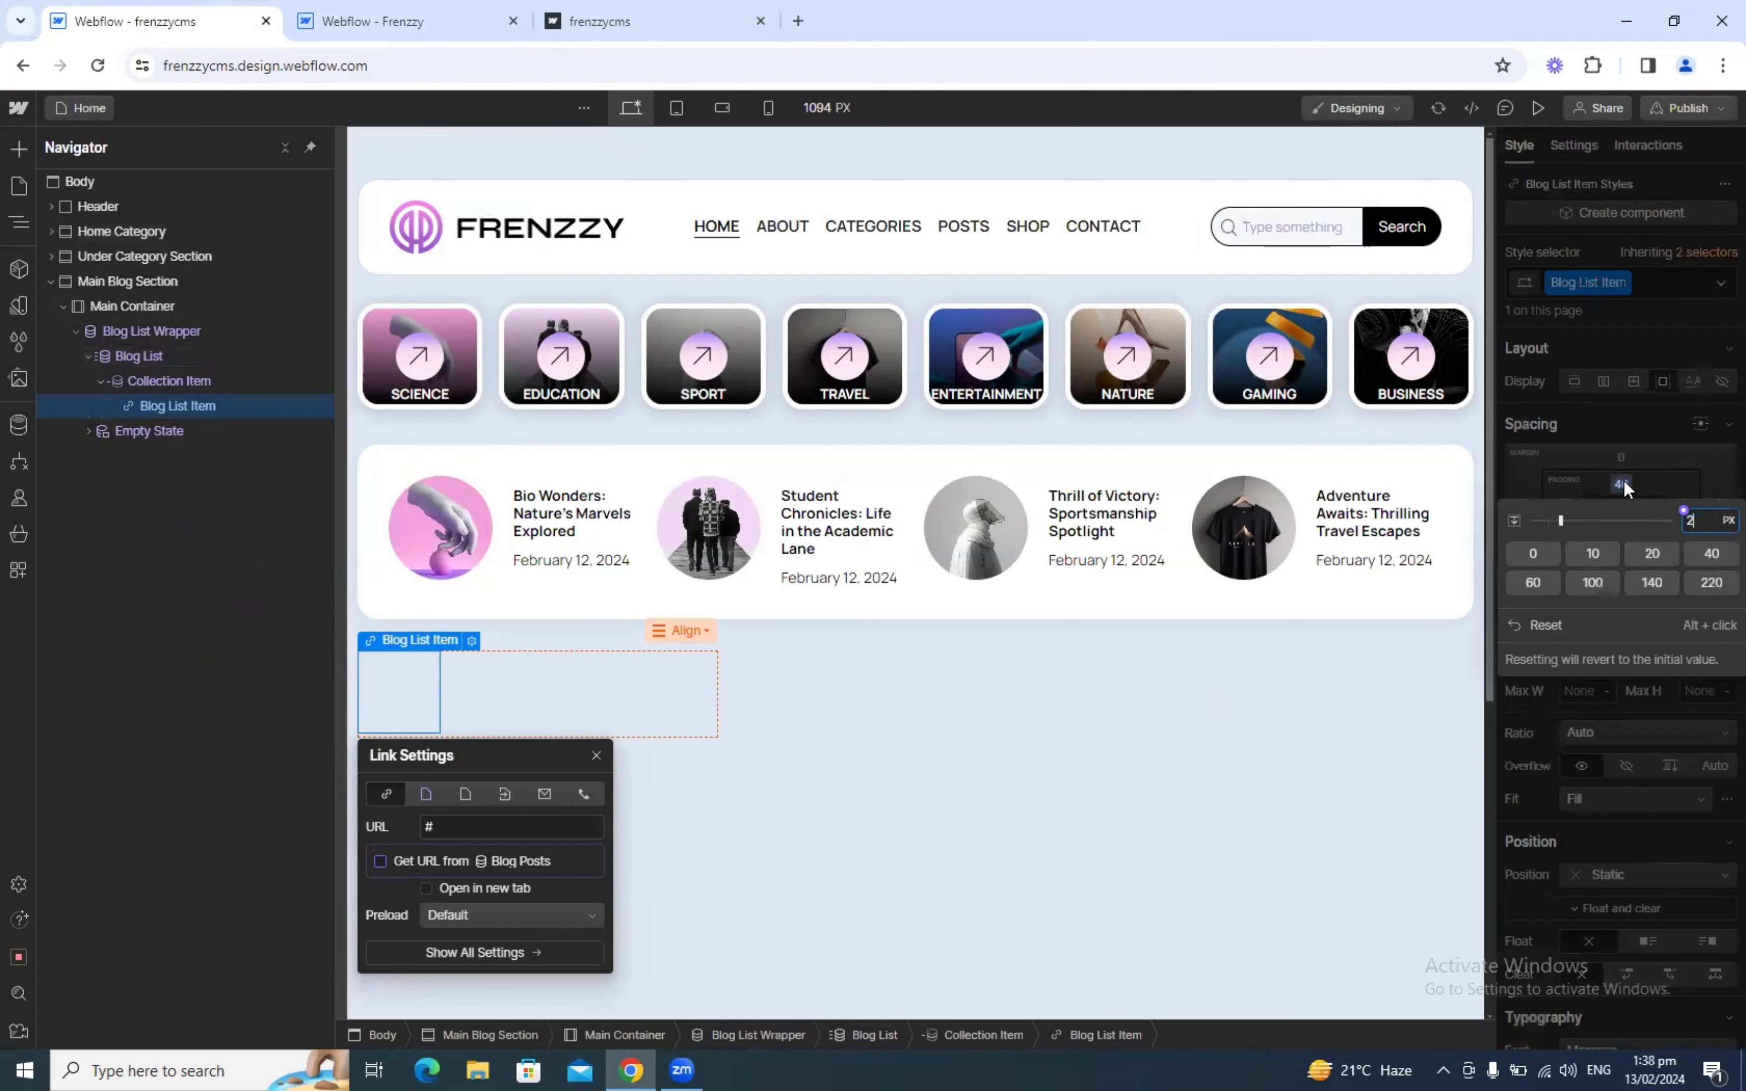
type("0")
key("Return")
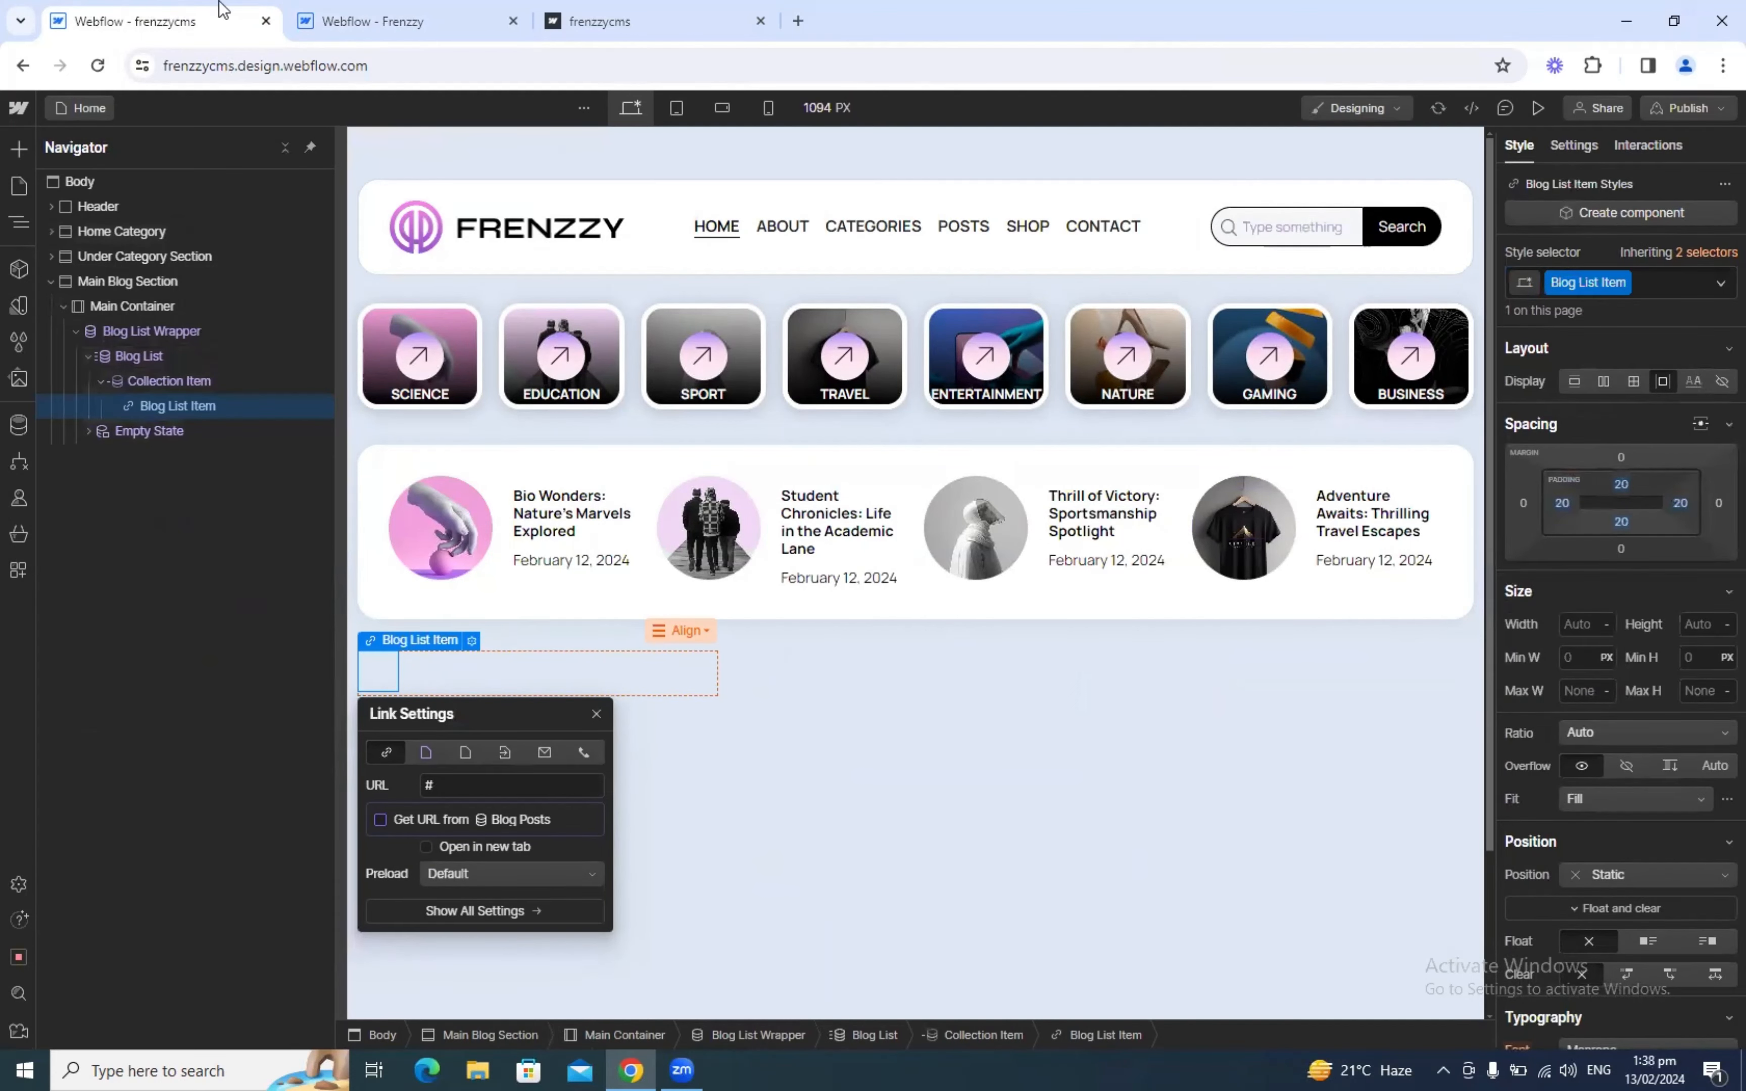
Step: Switch to the Frenzzy reference template and examine the background, border and shadow styles of the Blog List Item and its collection item
left_click(419, 10)
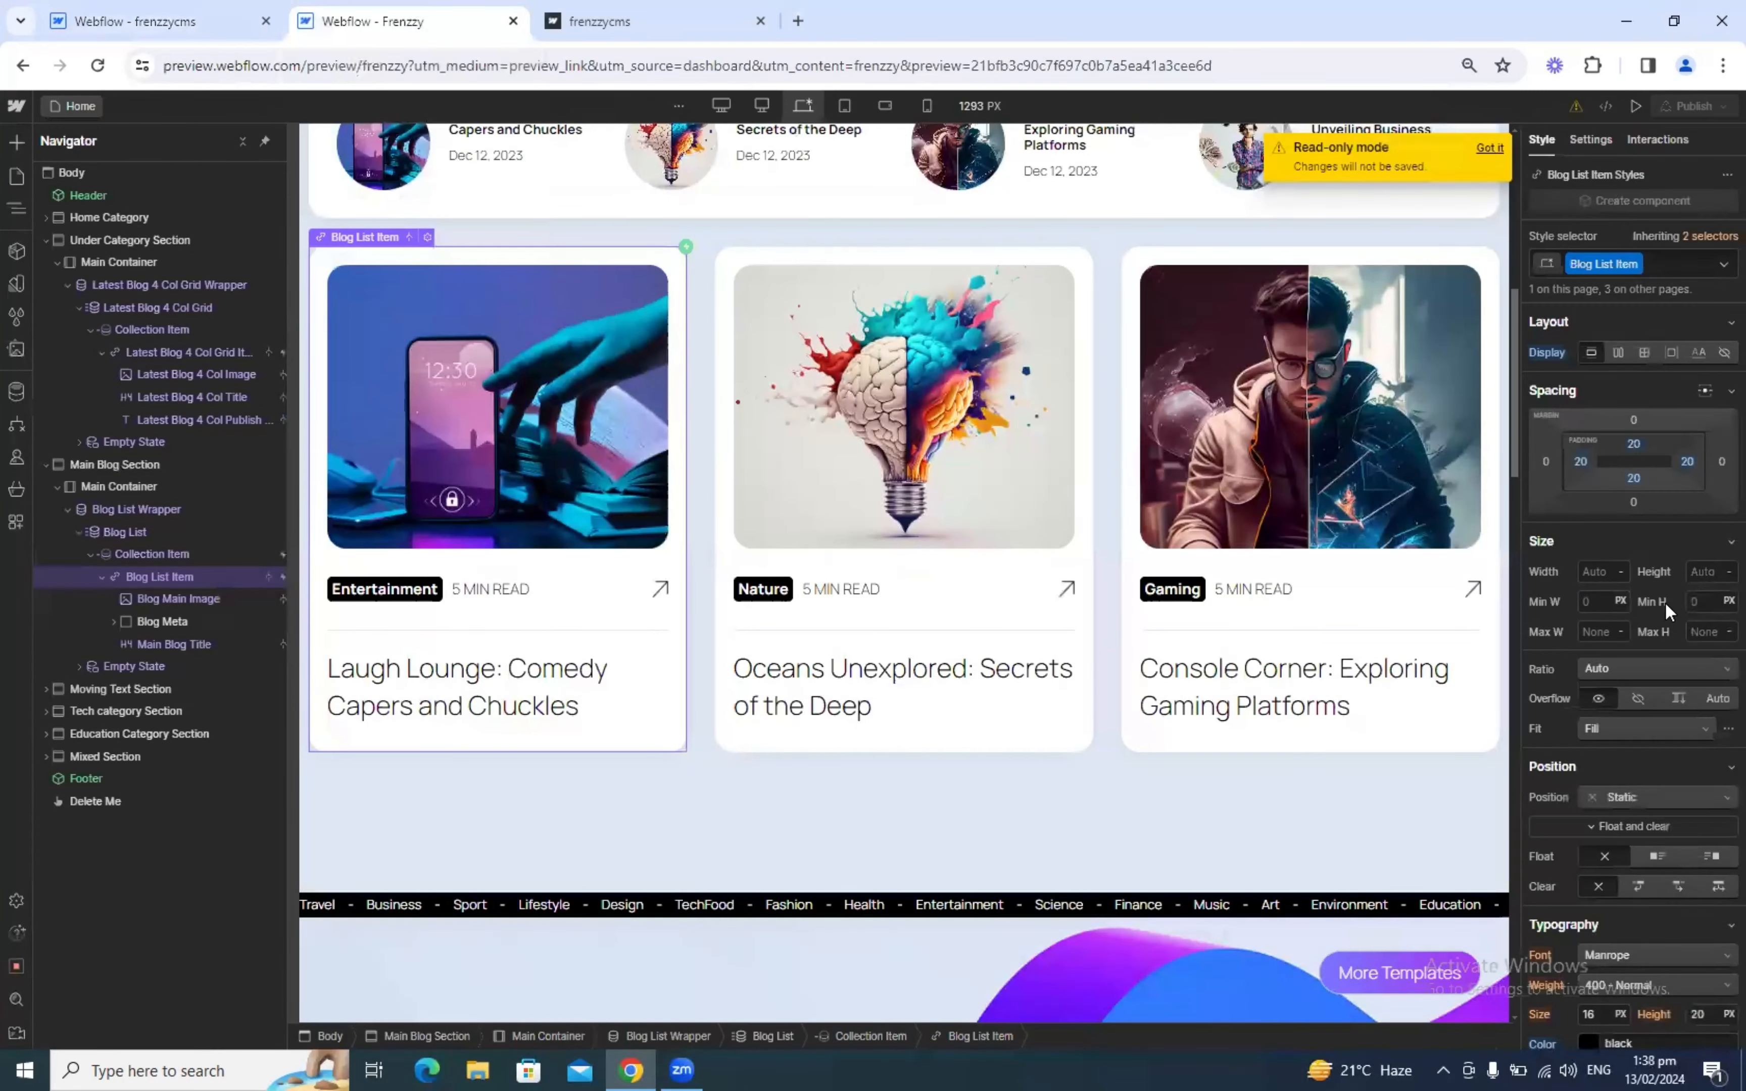
scroll(1665, 602, "down", 6)
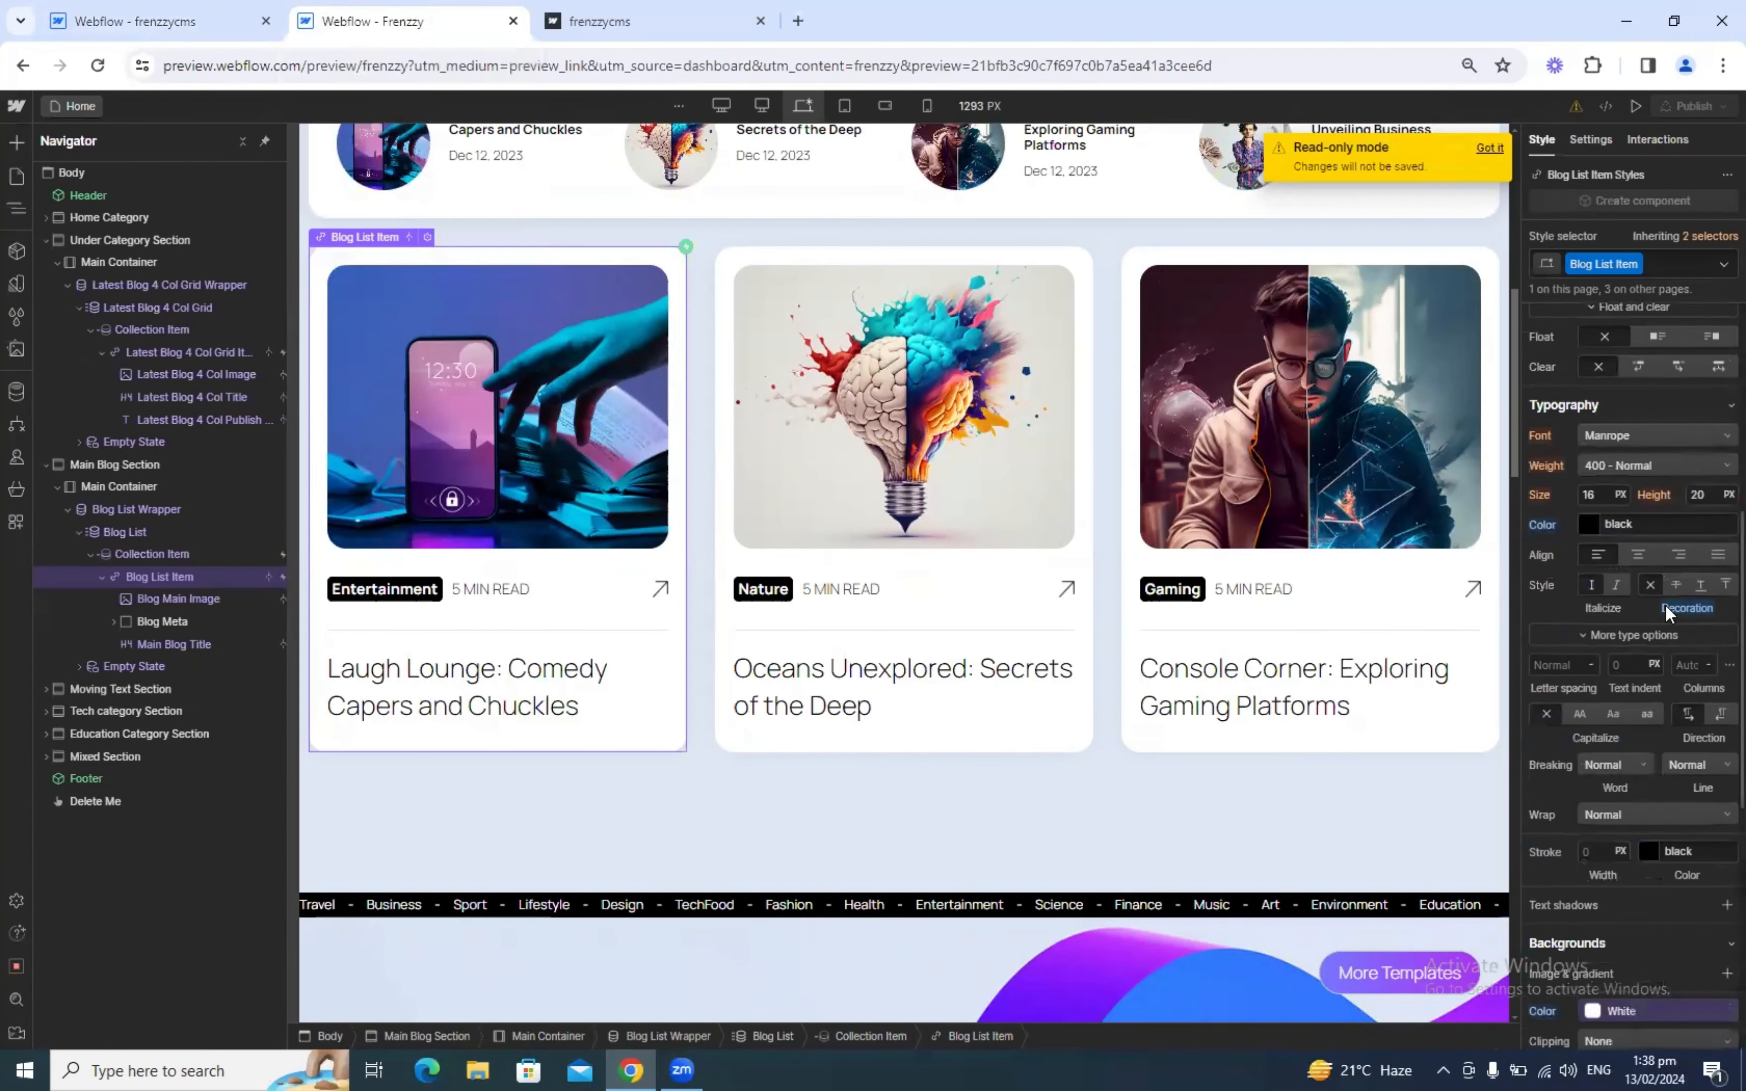
scroll(1665, 604, "down", 4)
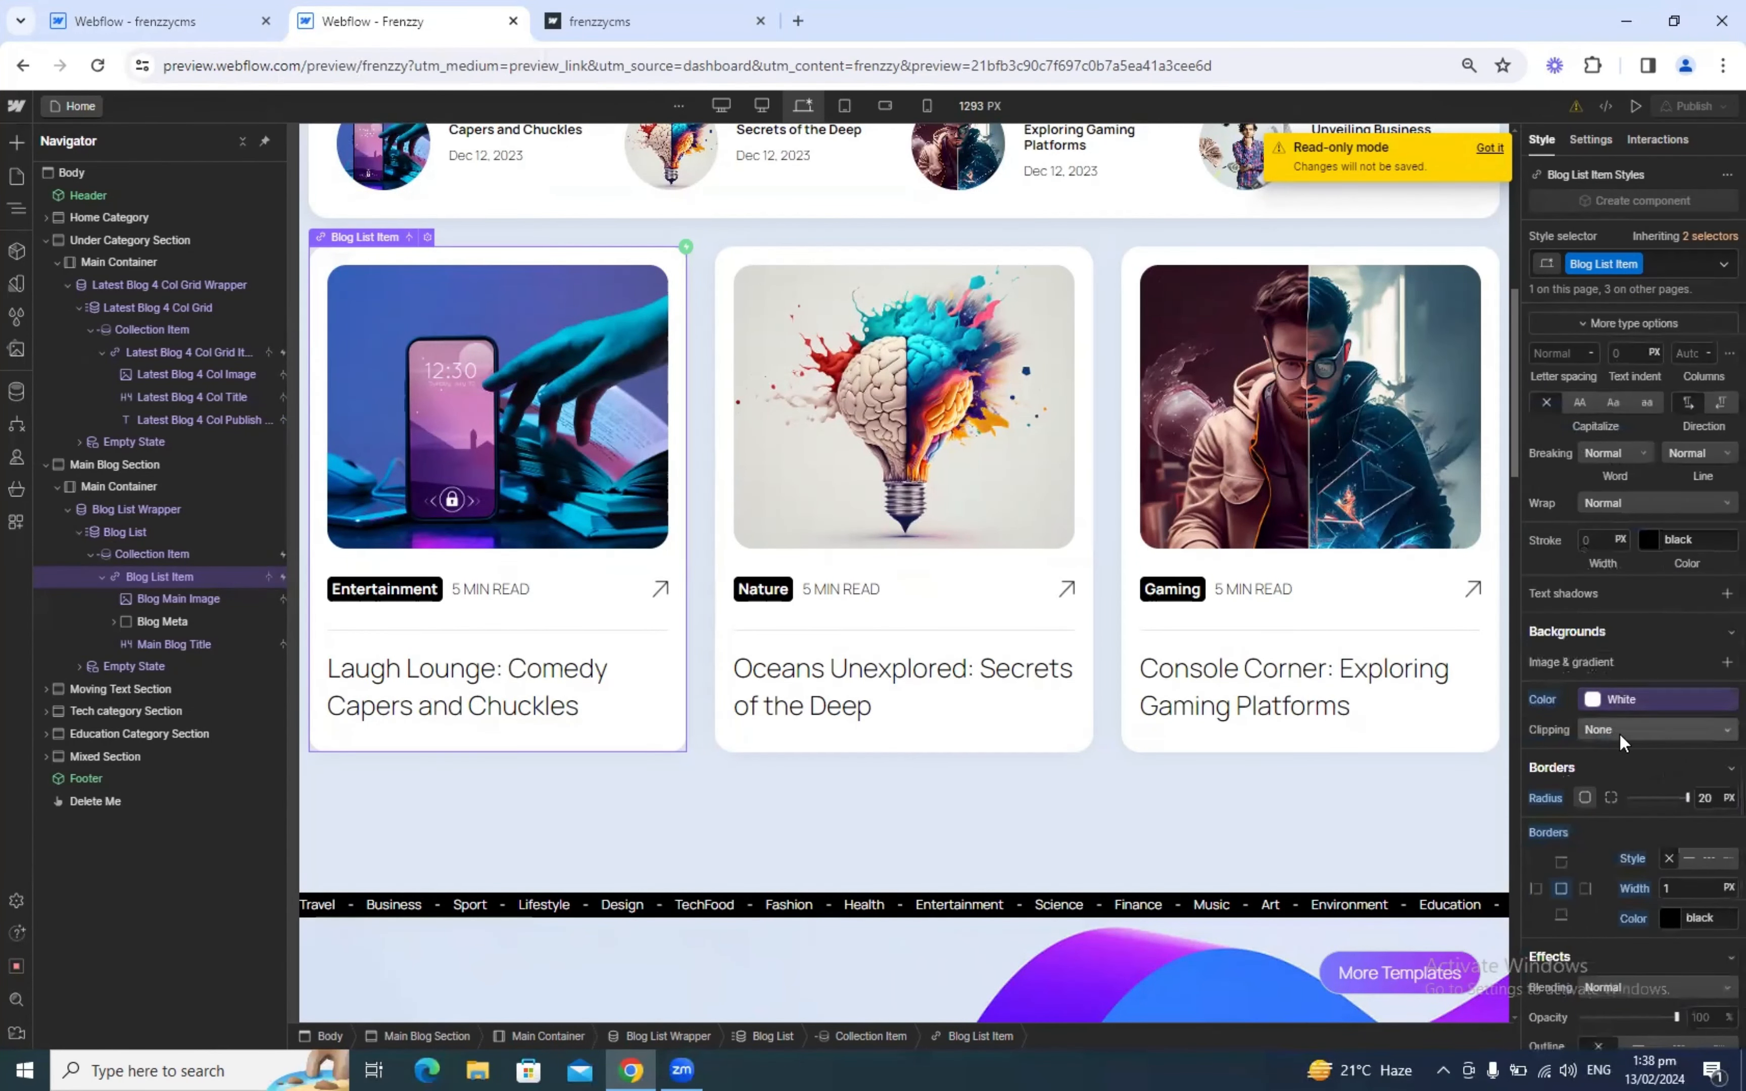
scroll(1620, 740, "down", 1)
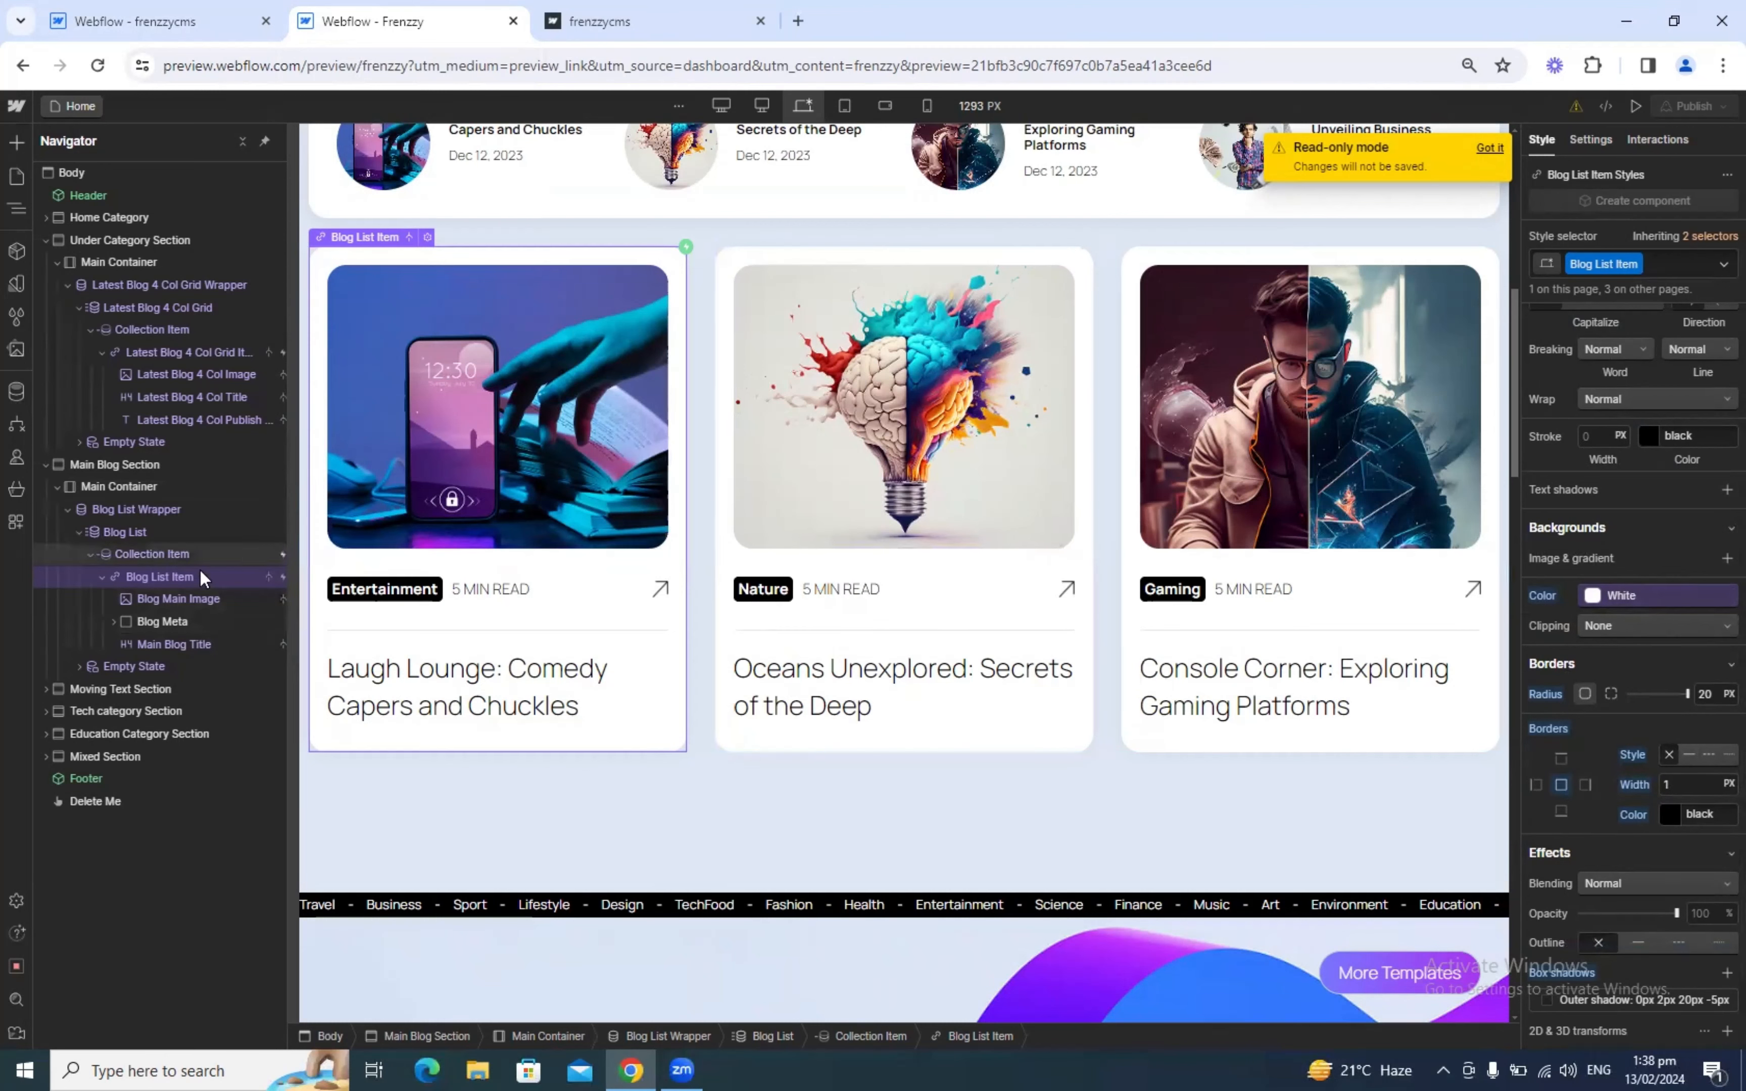
left_click(166, 554)
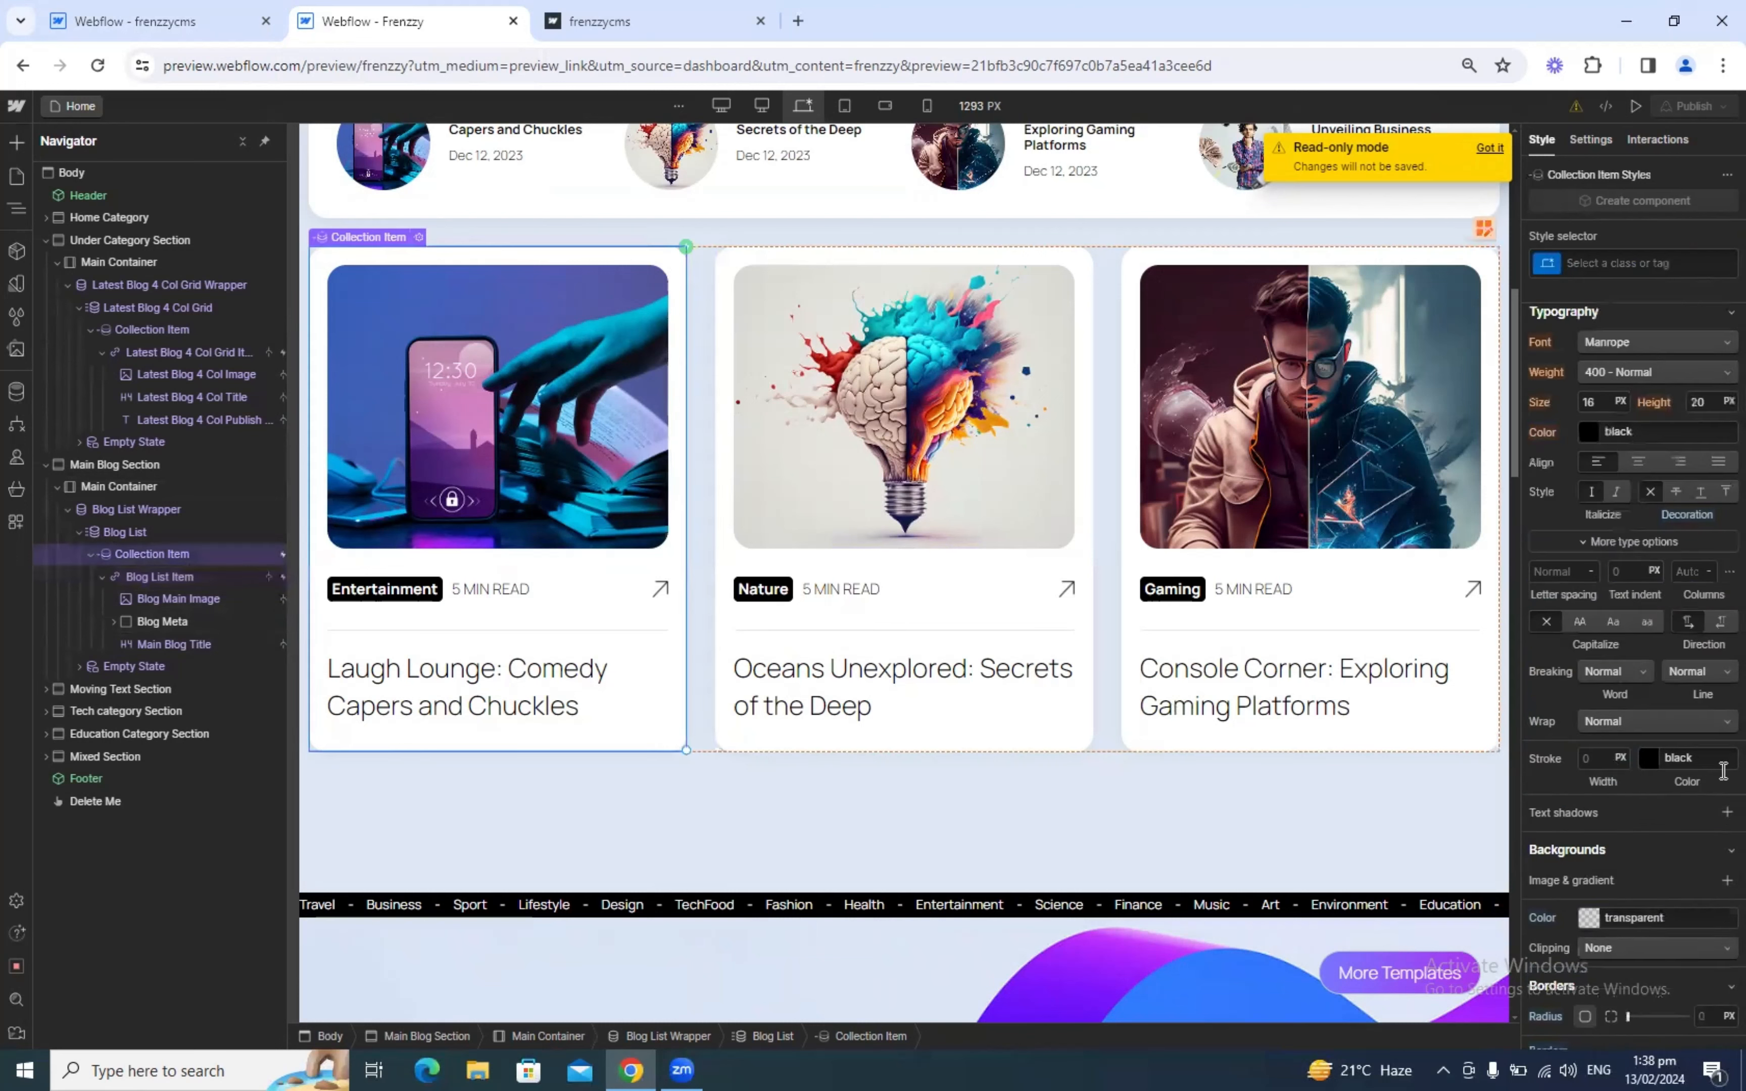
scroll(1687, 763, "down", 5)
scroll(1687, 763, "up", 5)
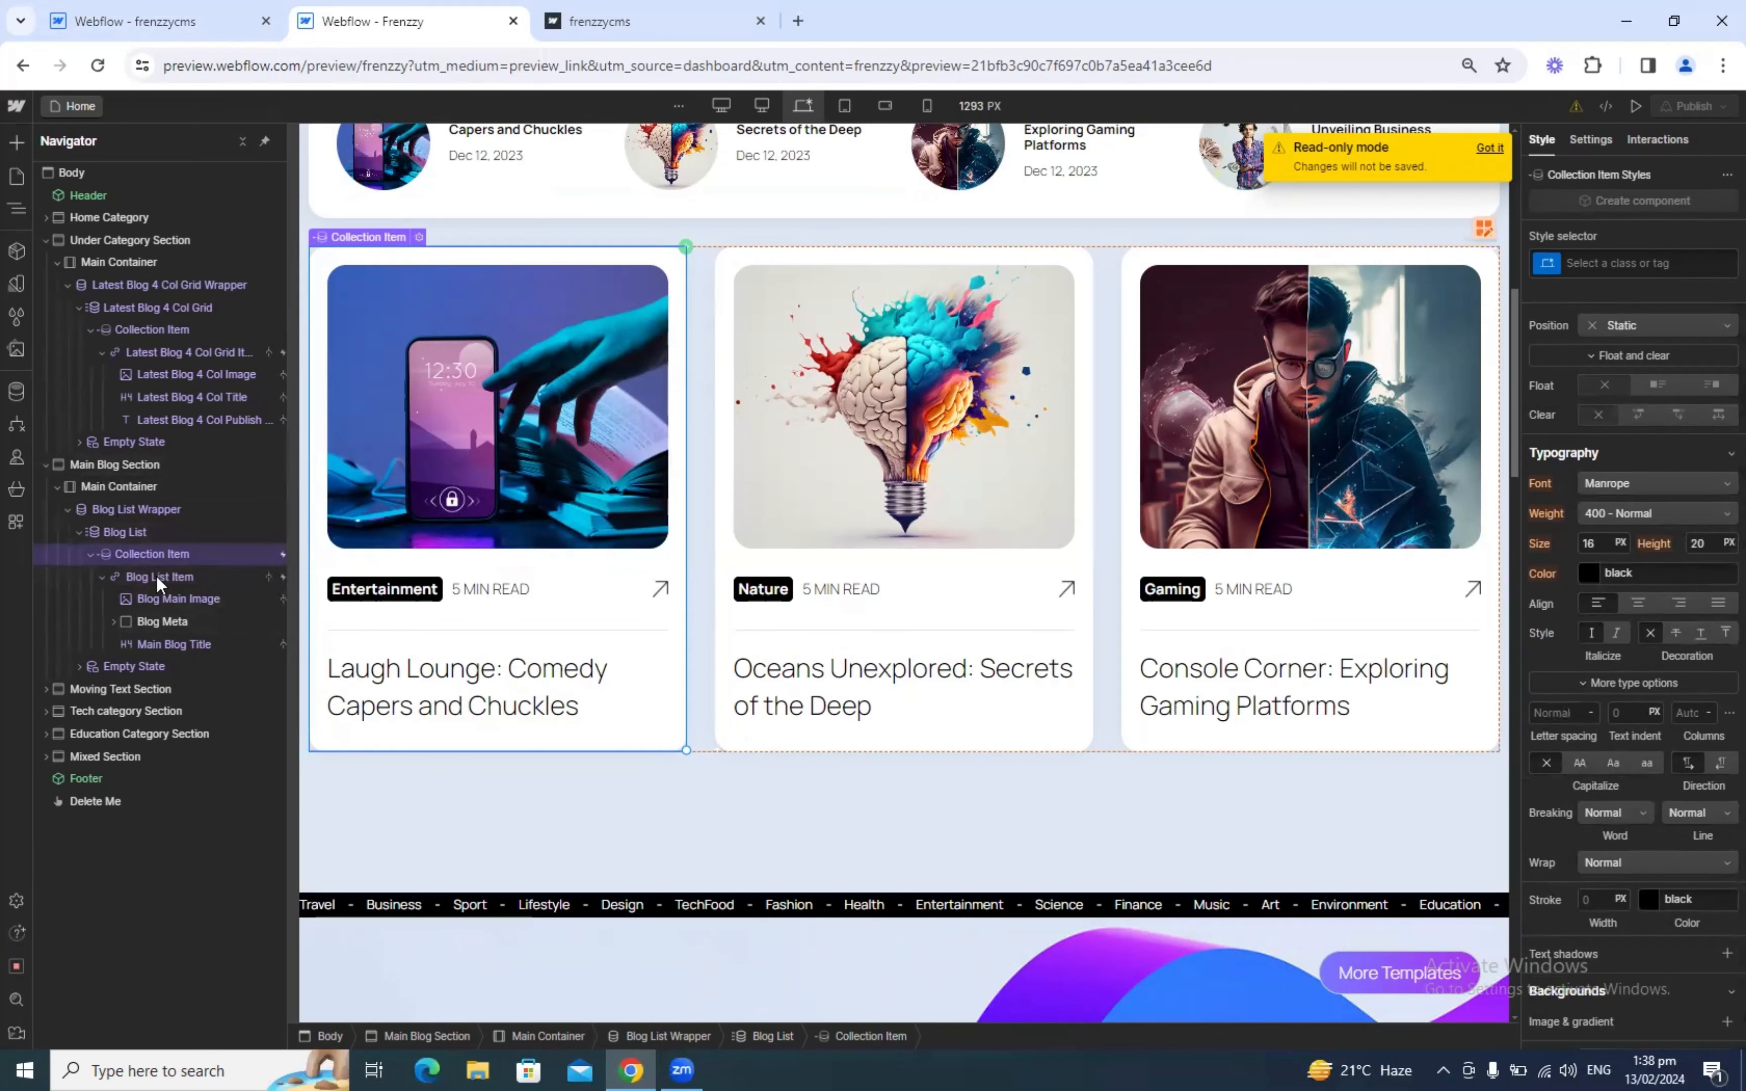
left_click(157, 576)
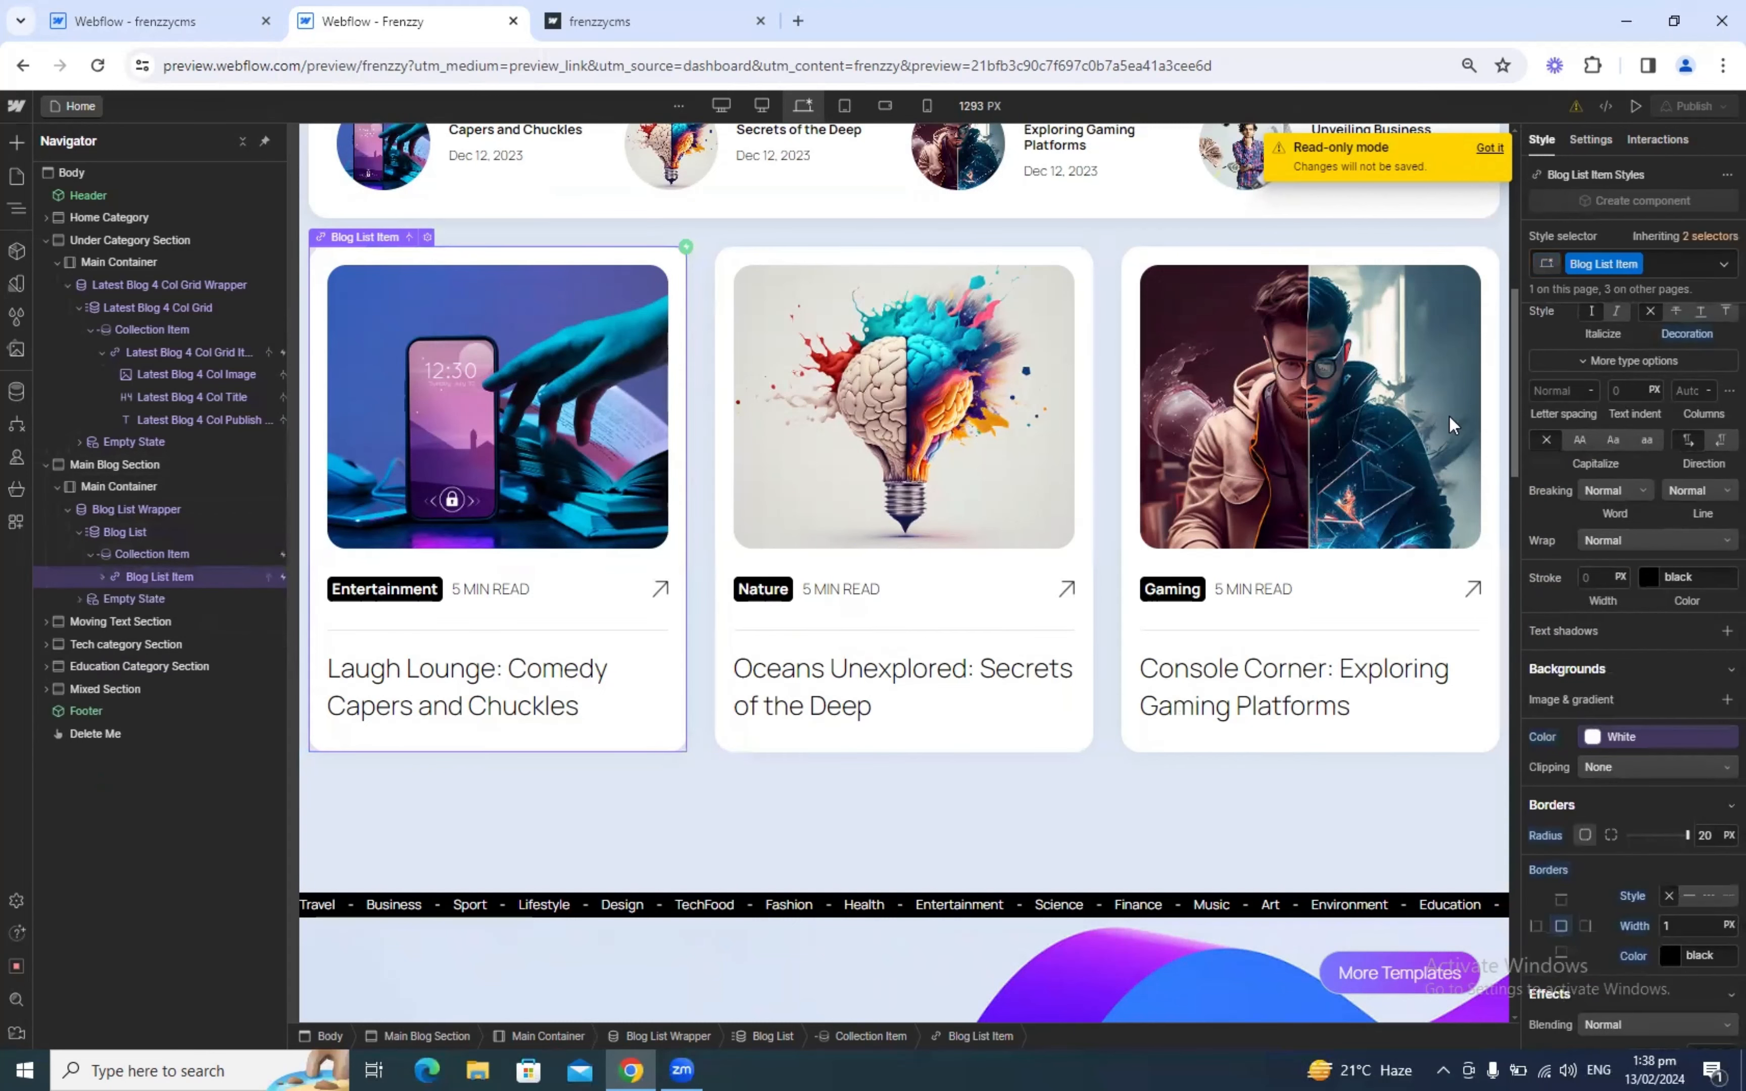
Step: Return to the frenzzycms project and set the Blog List Item's background color to white
left_click(202, 9)
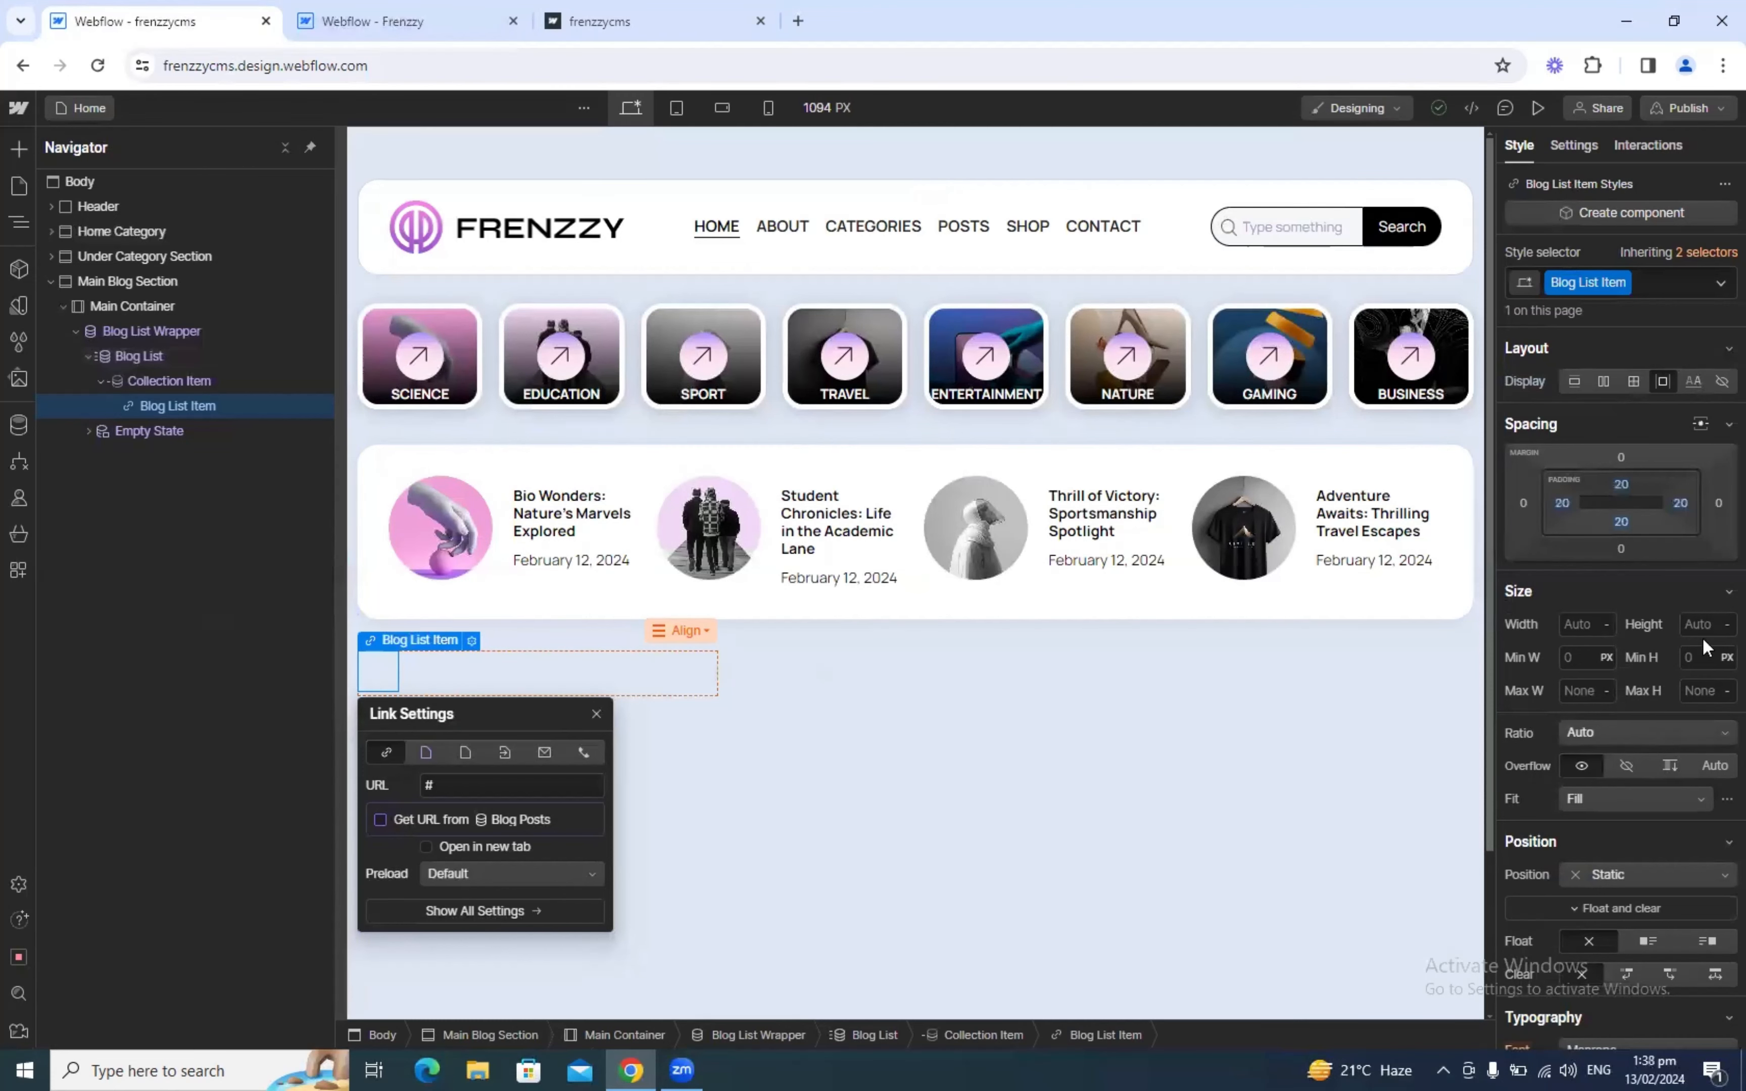
scroll(1681, 693, "down", 10)
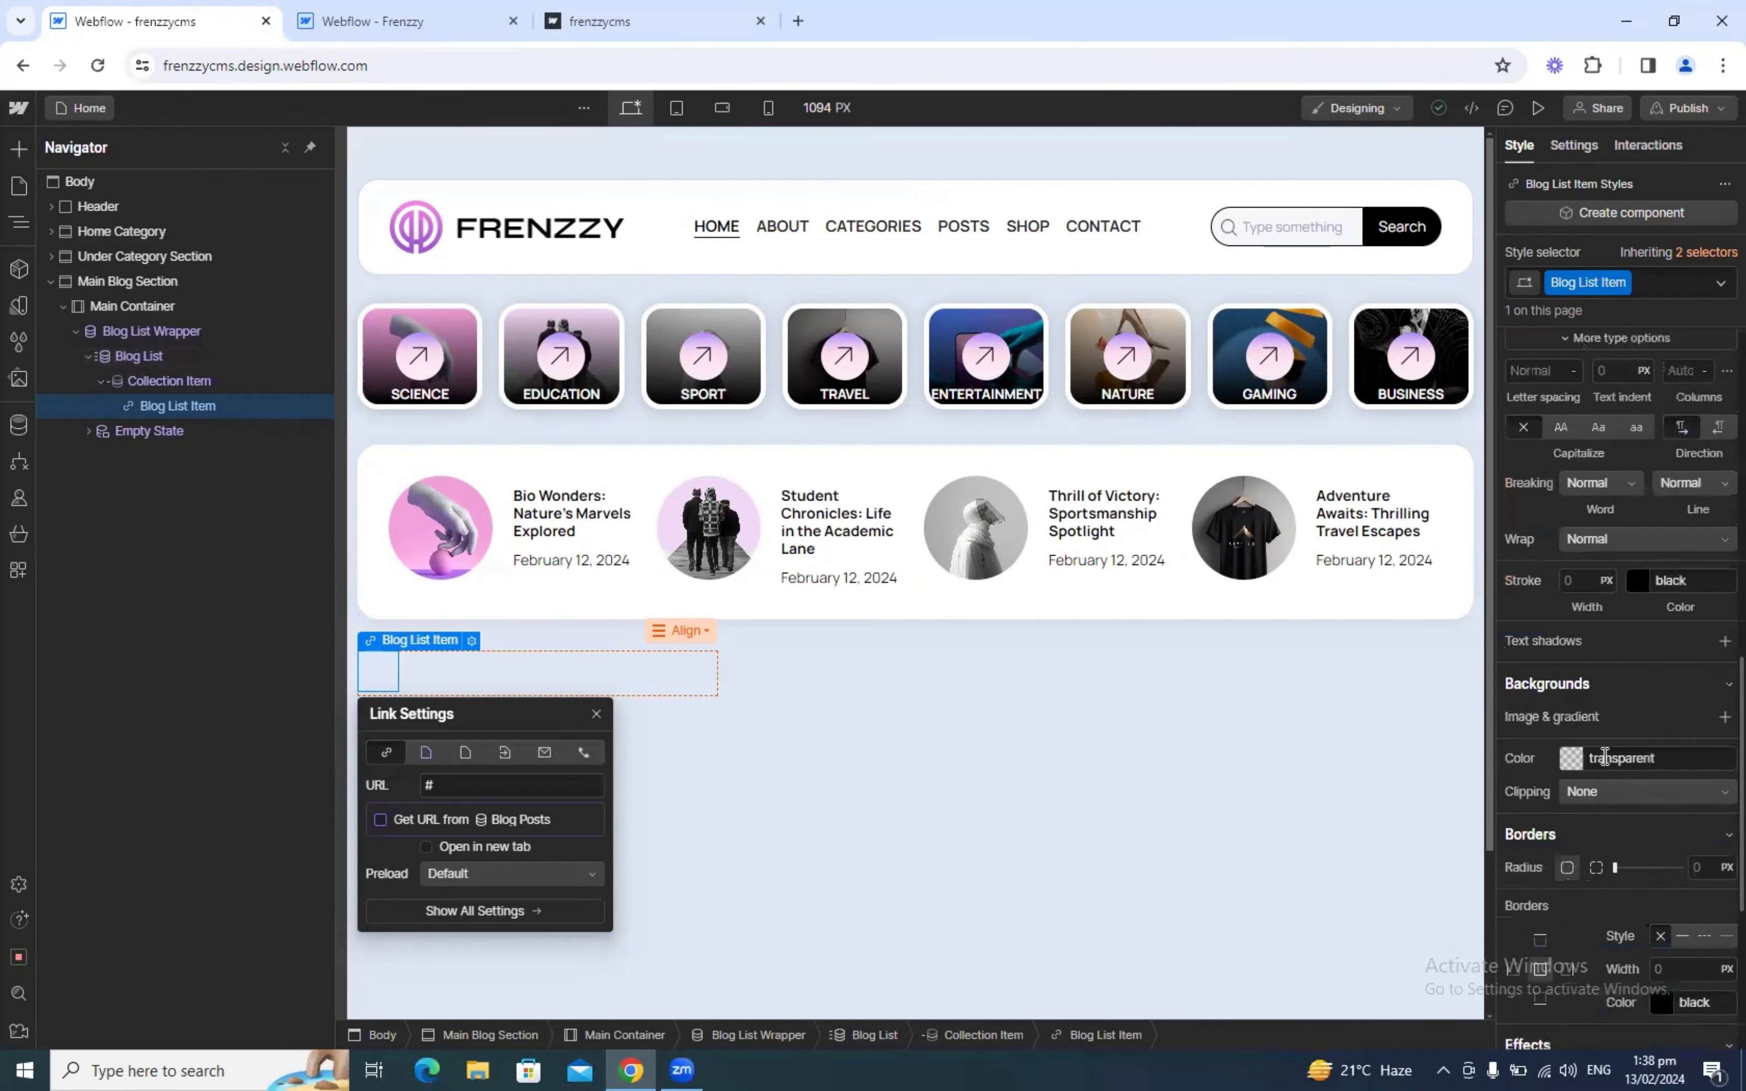
left_click(1605, 756)
type("whit")
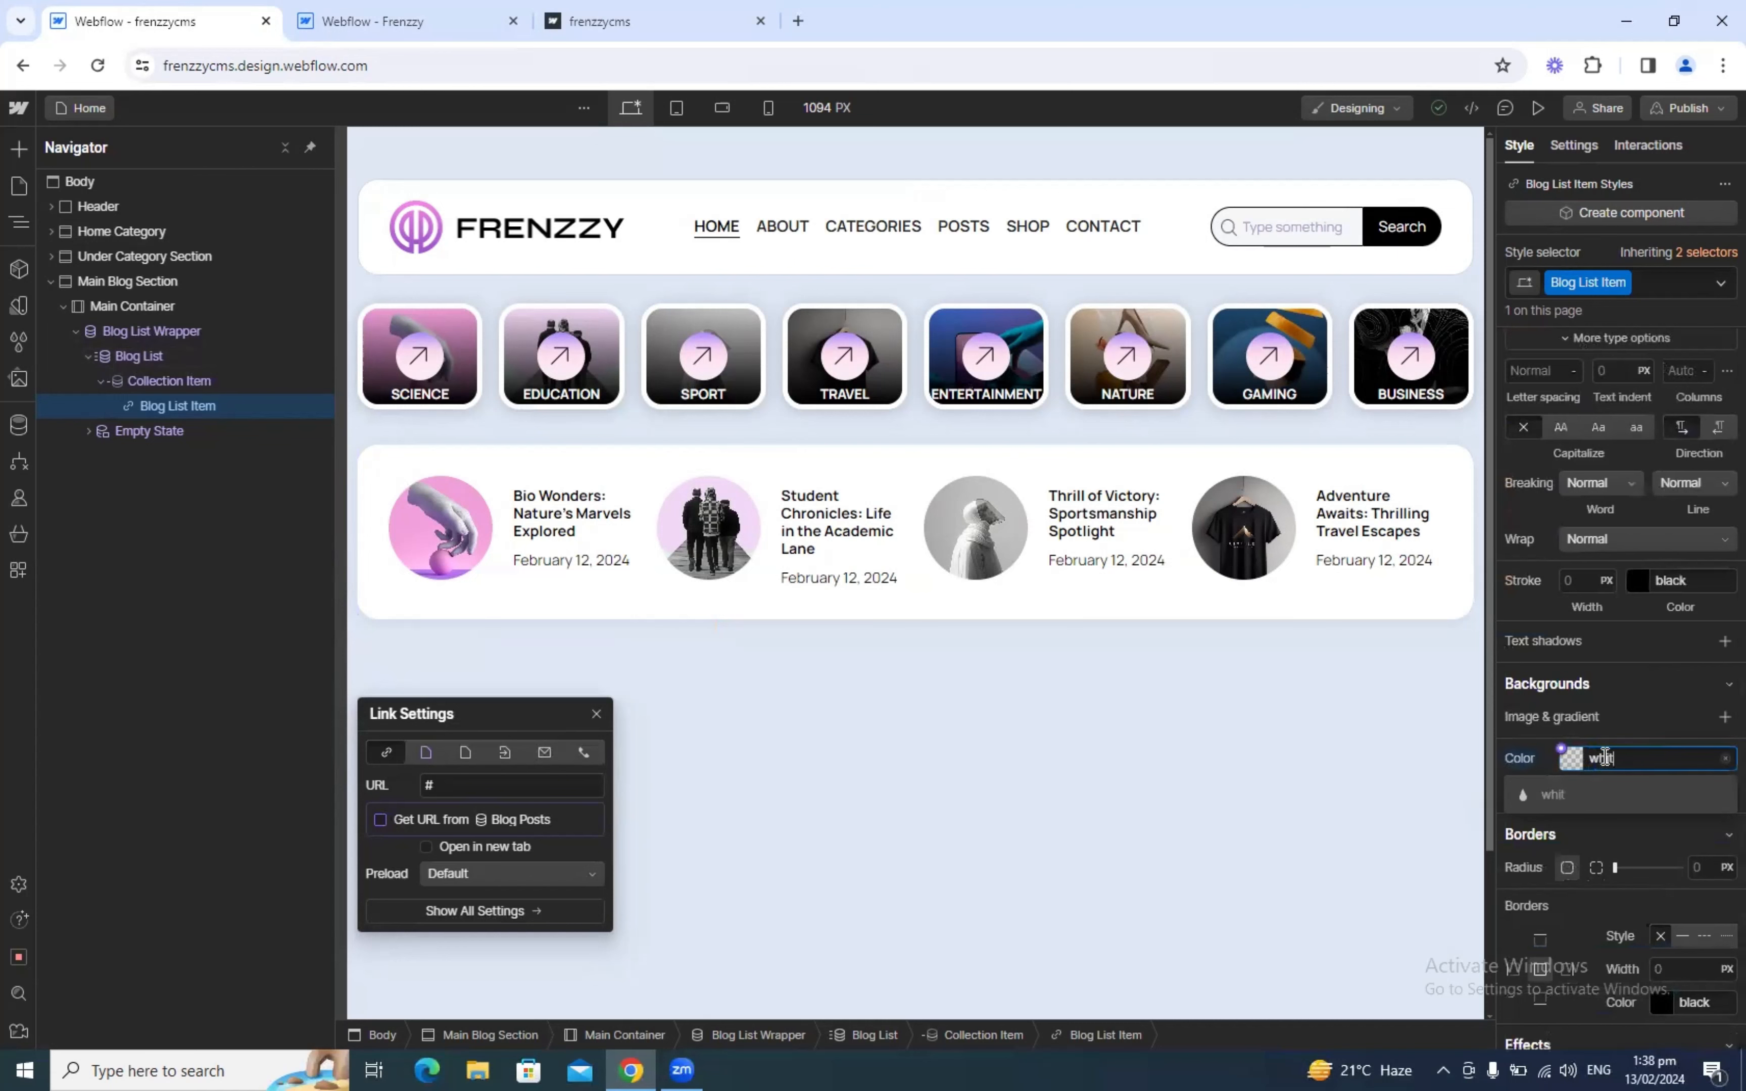
type("e")
key("Return")
Step: Set the Blog List Item's border radius to 20 px
scroll(1694, 901, "down", 3)
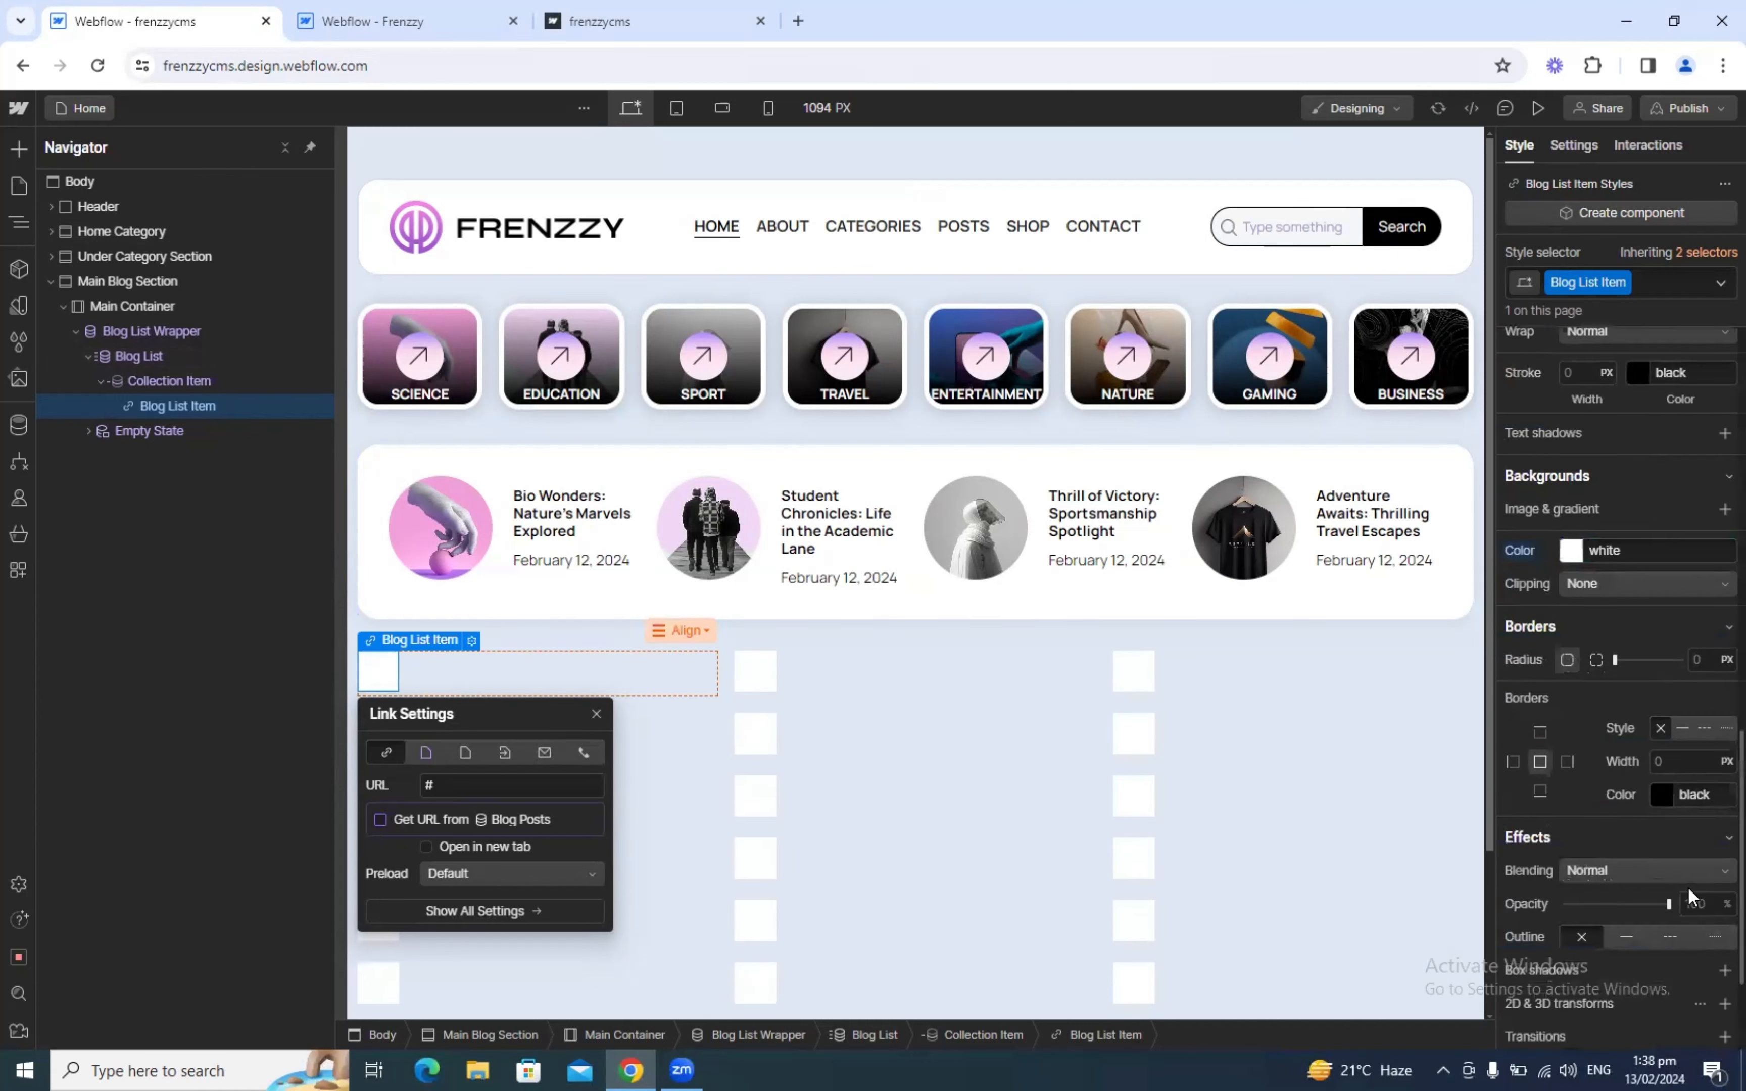
left_click(1703, 660)
type("20")
key("Return")
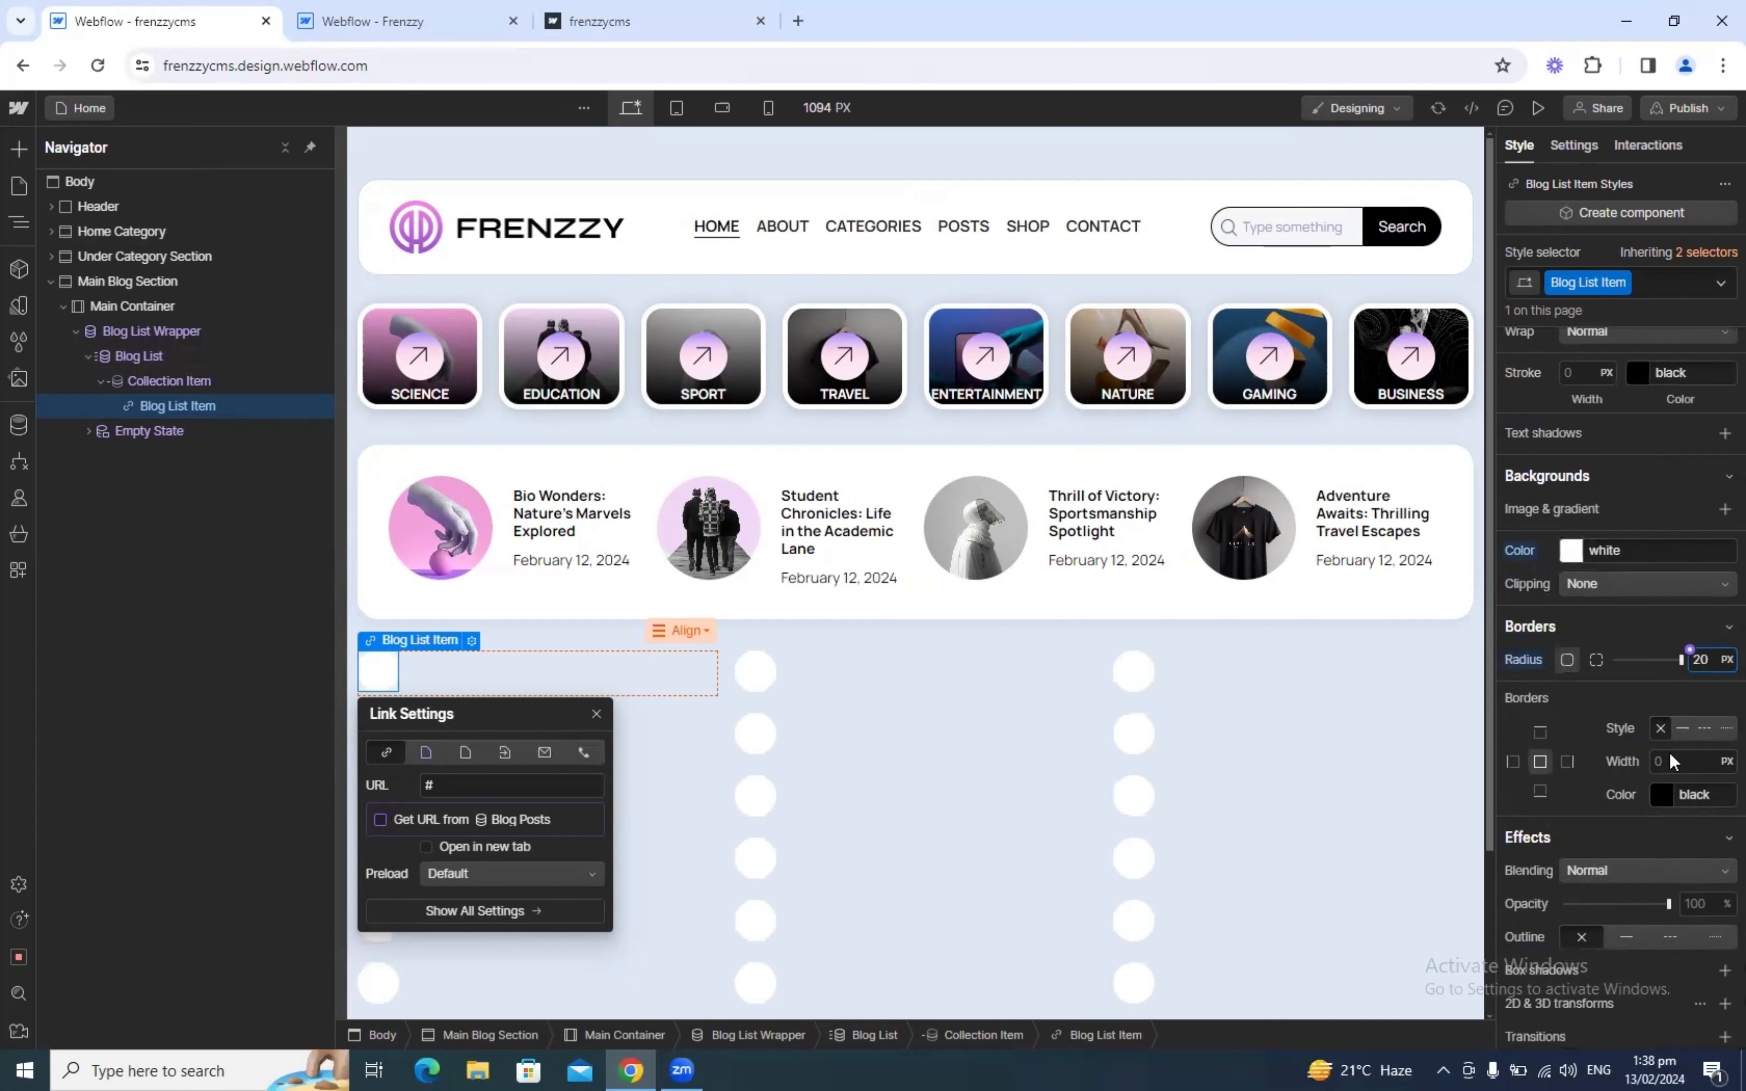
Step: Try a solid 1 px black border on the Blog List Item, compare it with the Frenzzy reference template, and remove the border
left_click(1675, 725)
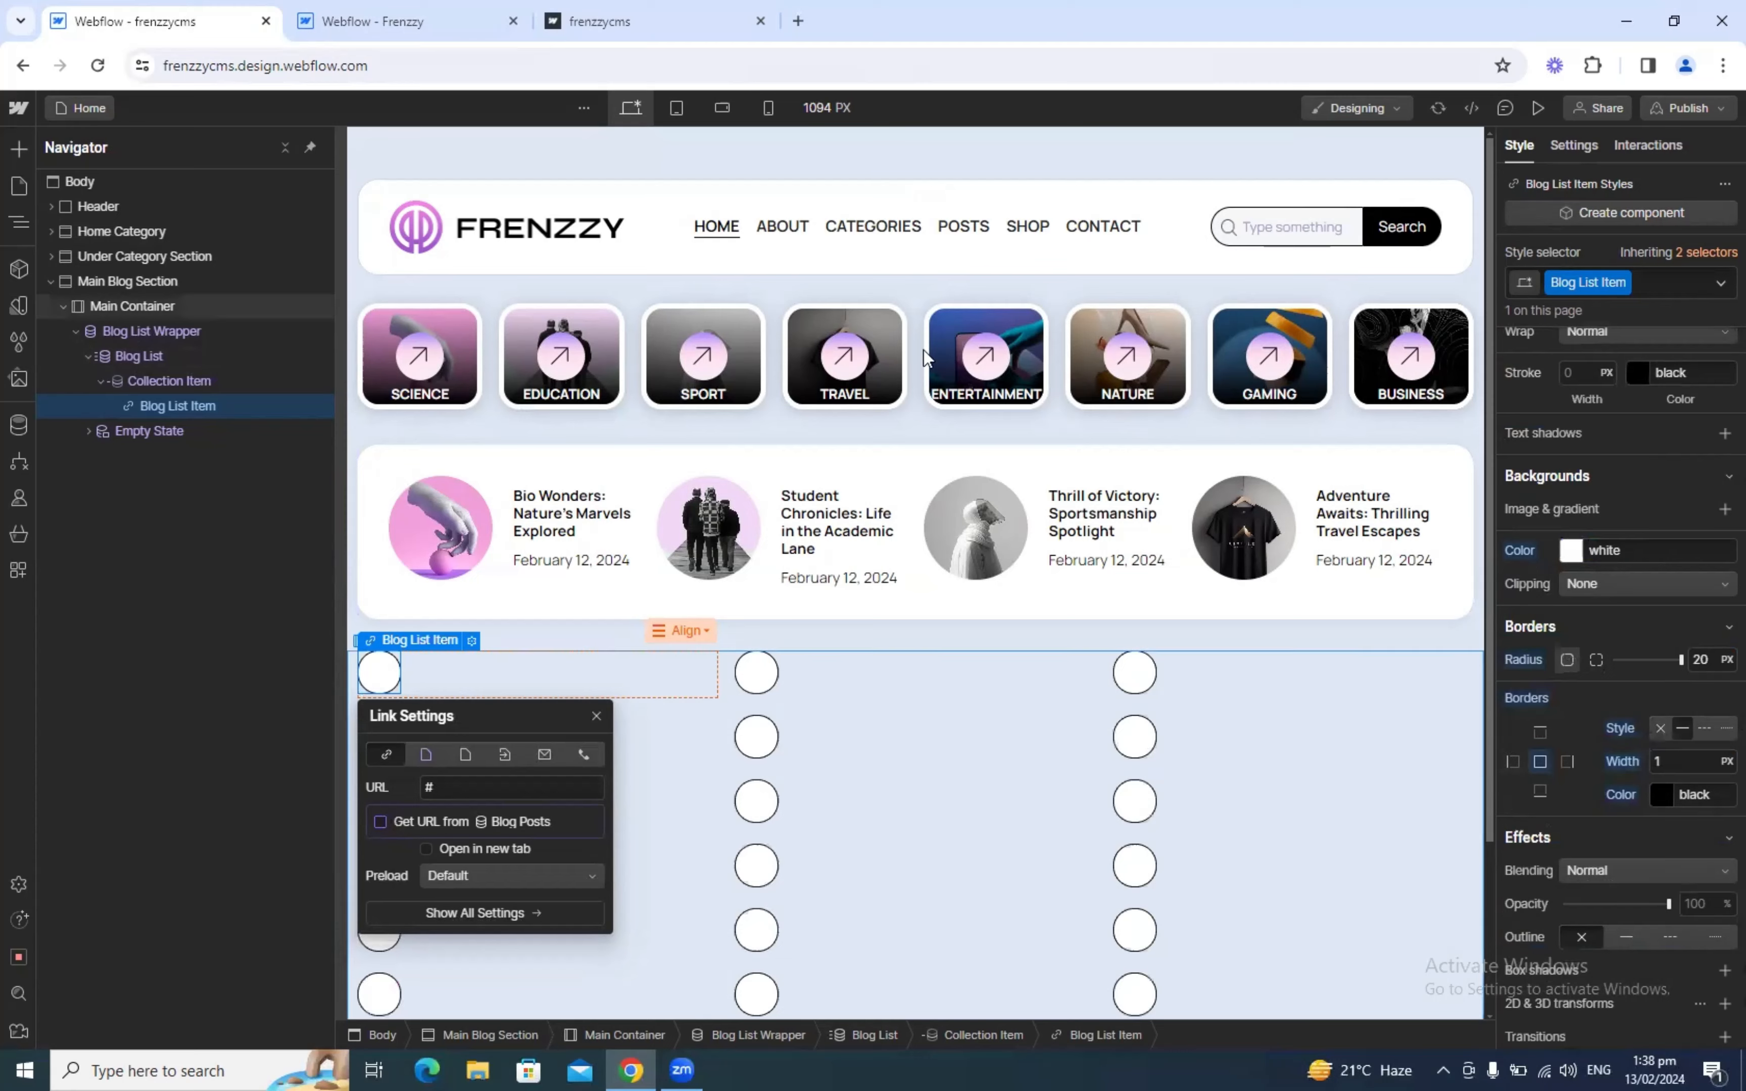
left_click(599, 21)
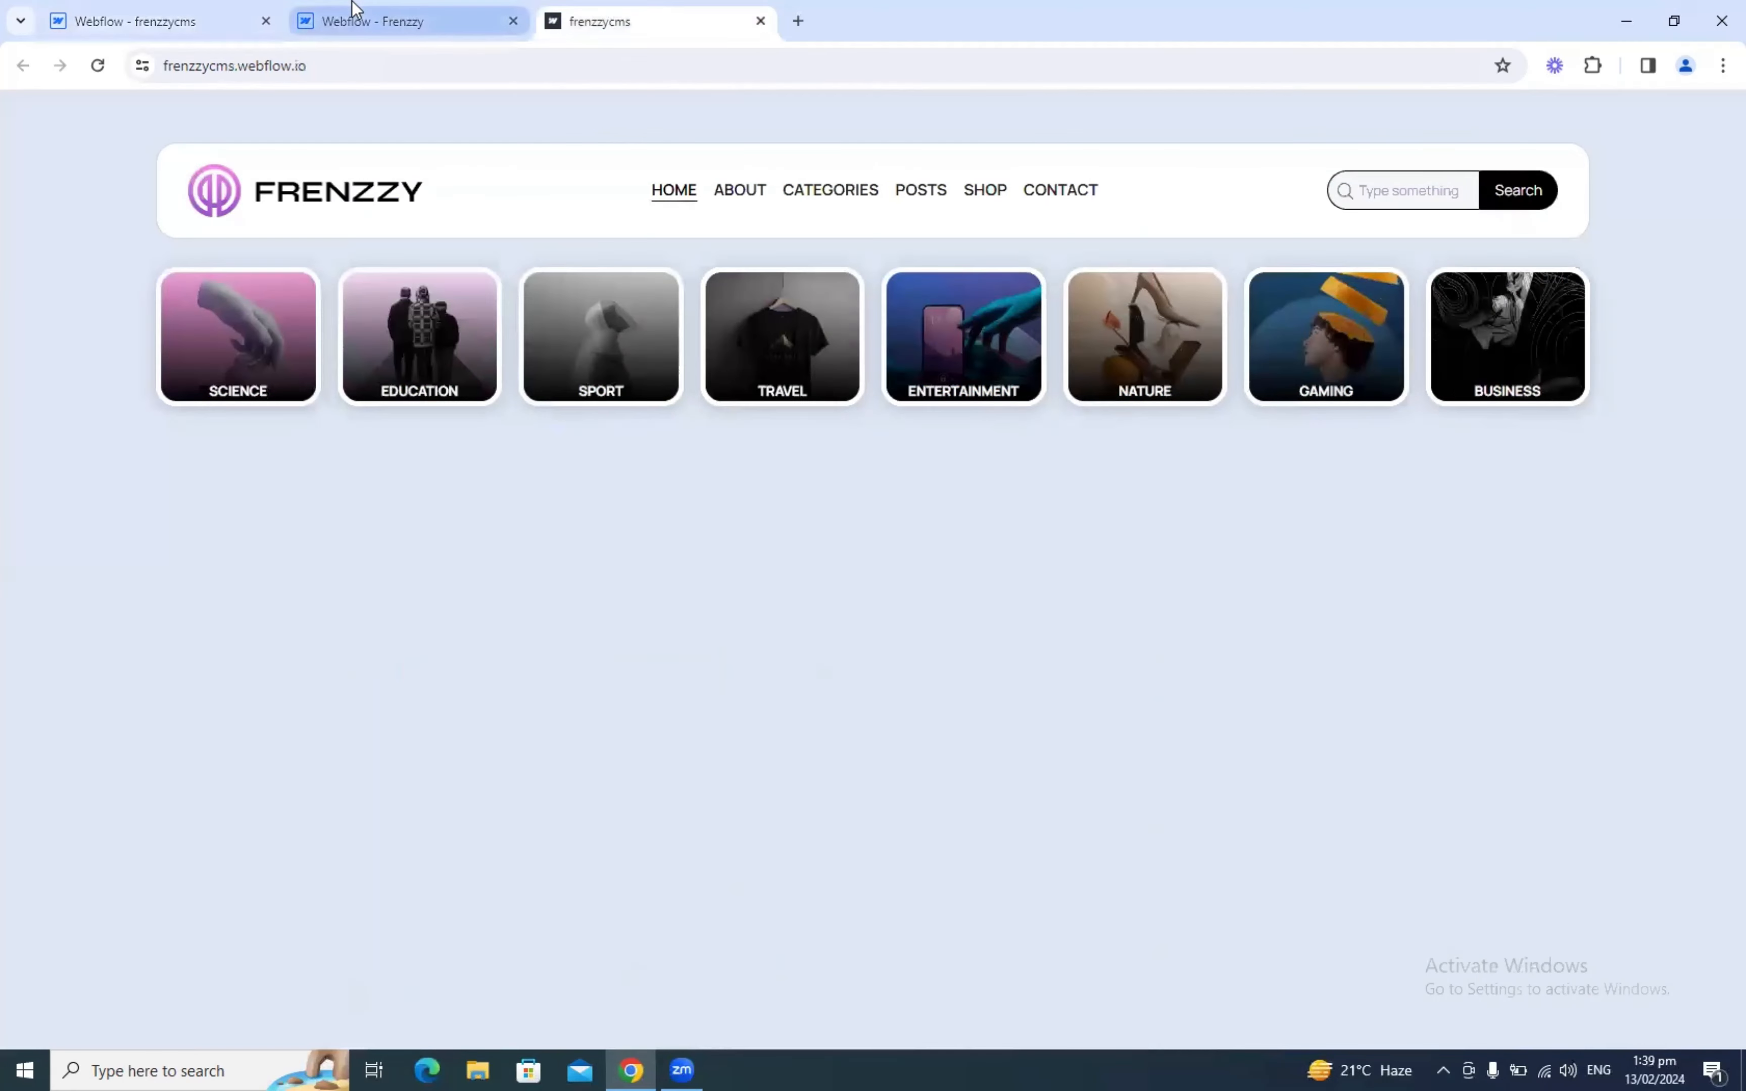
left_click(372, 21)
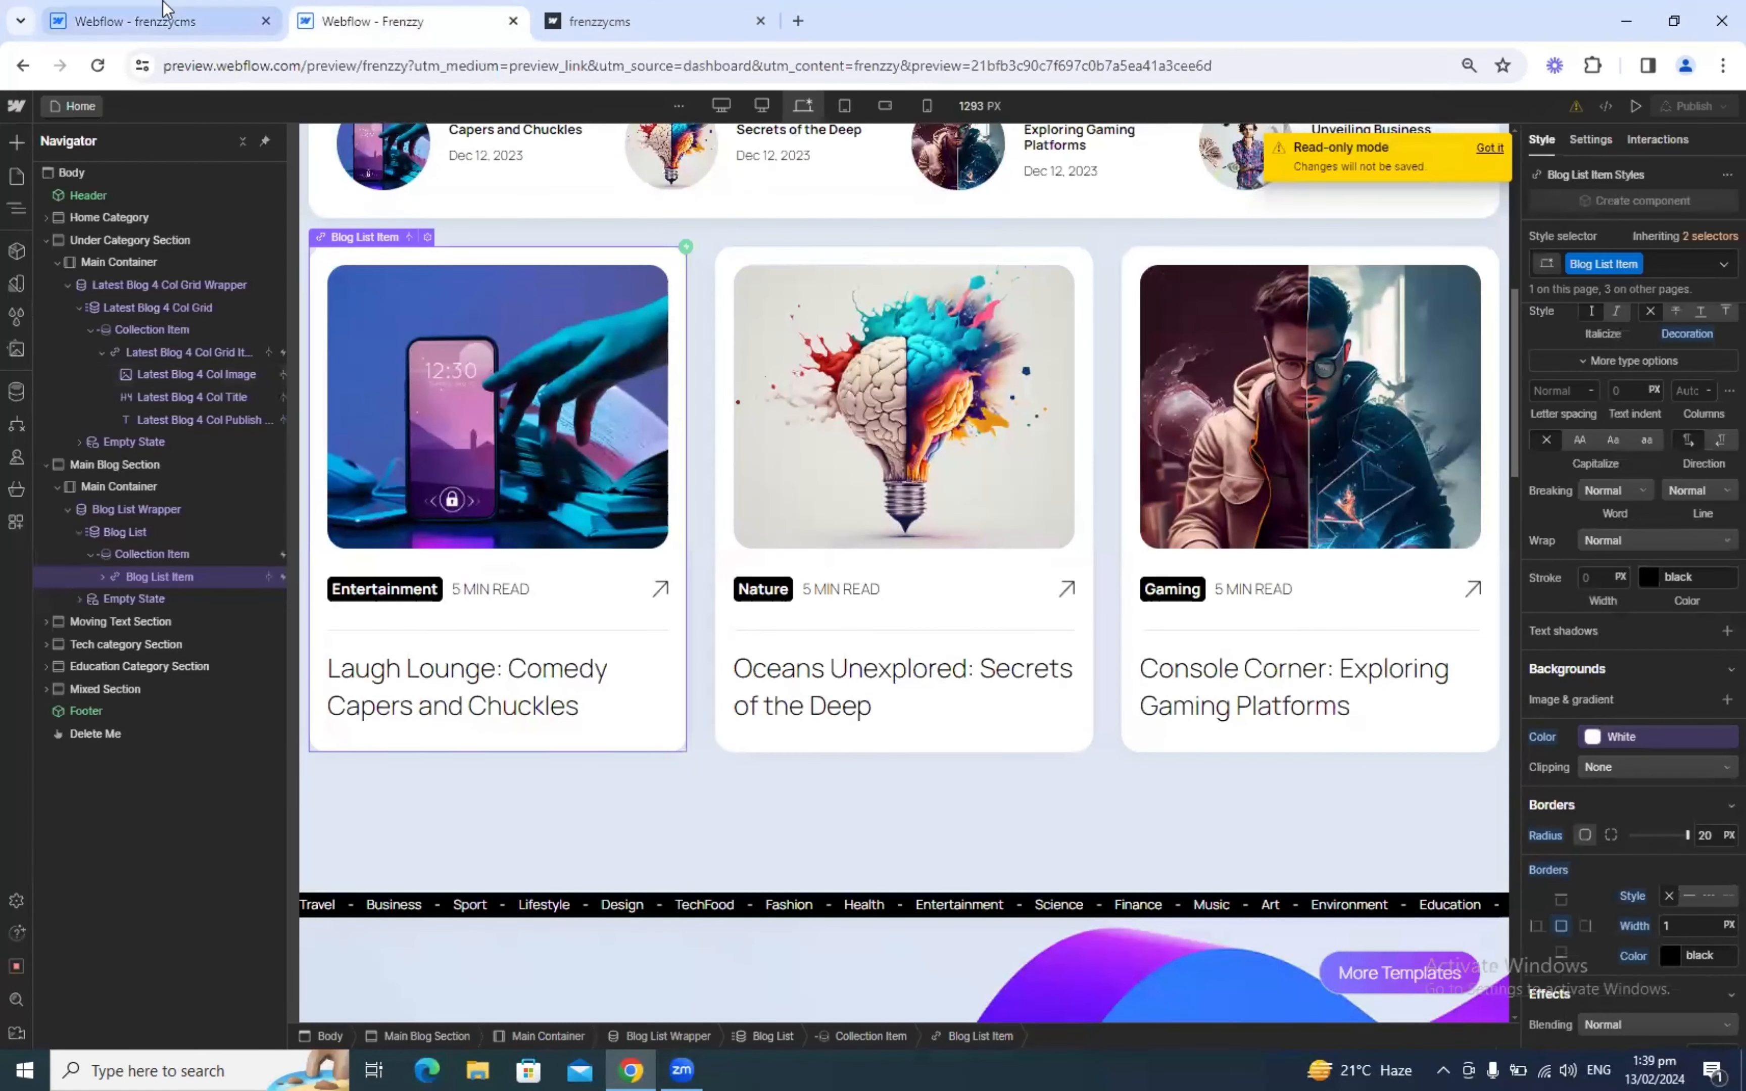
left_click(166, 20)
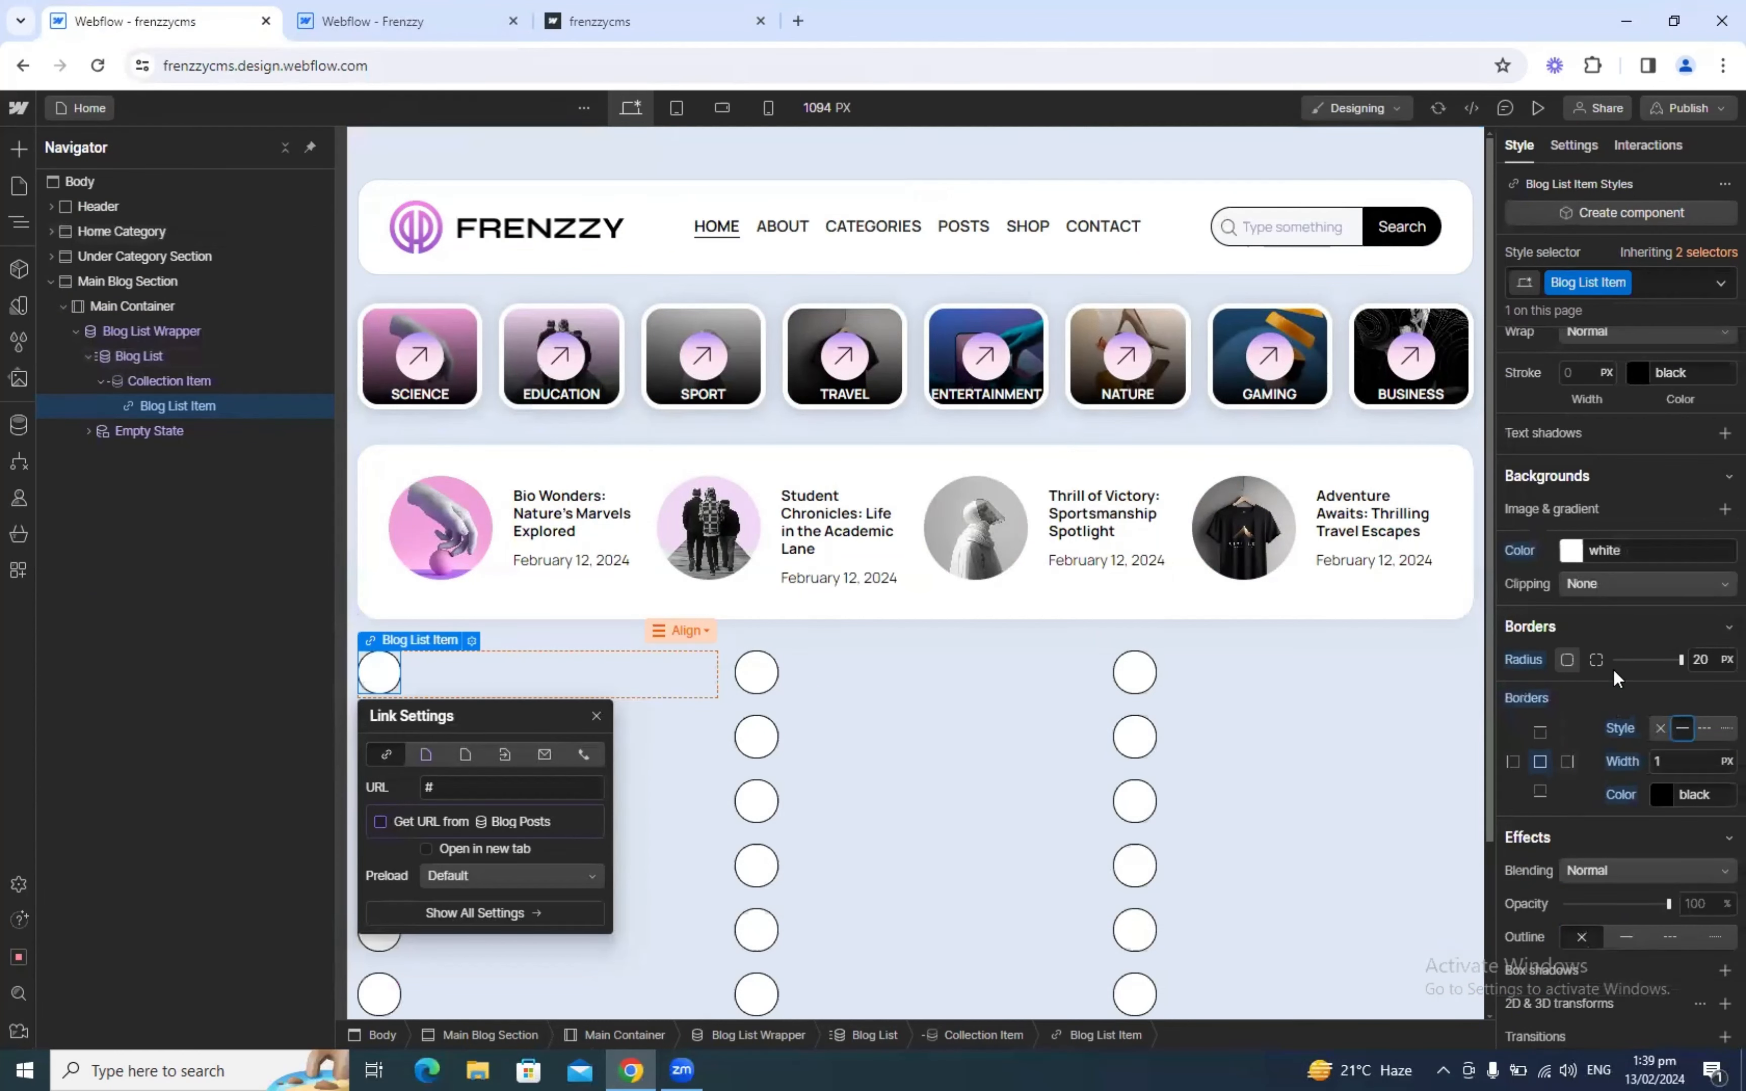
left_click(1657, 728)
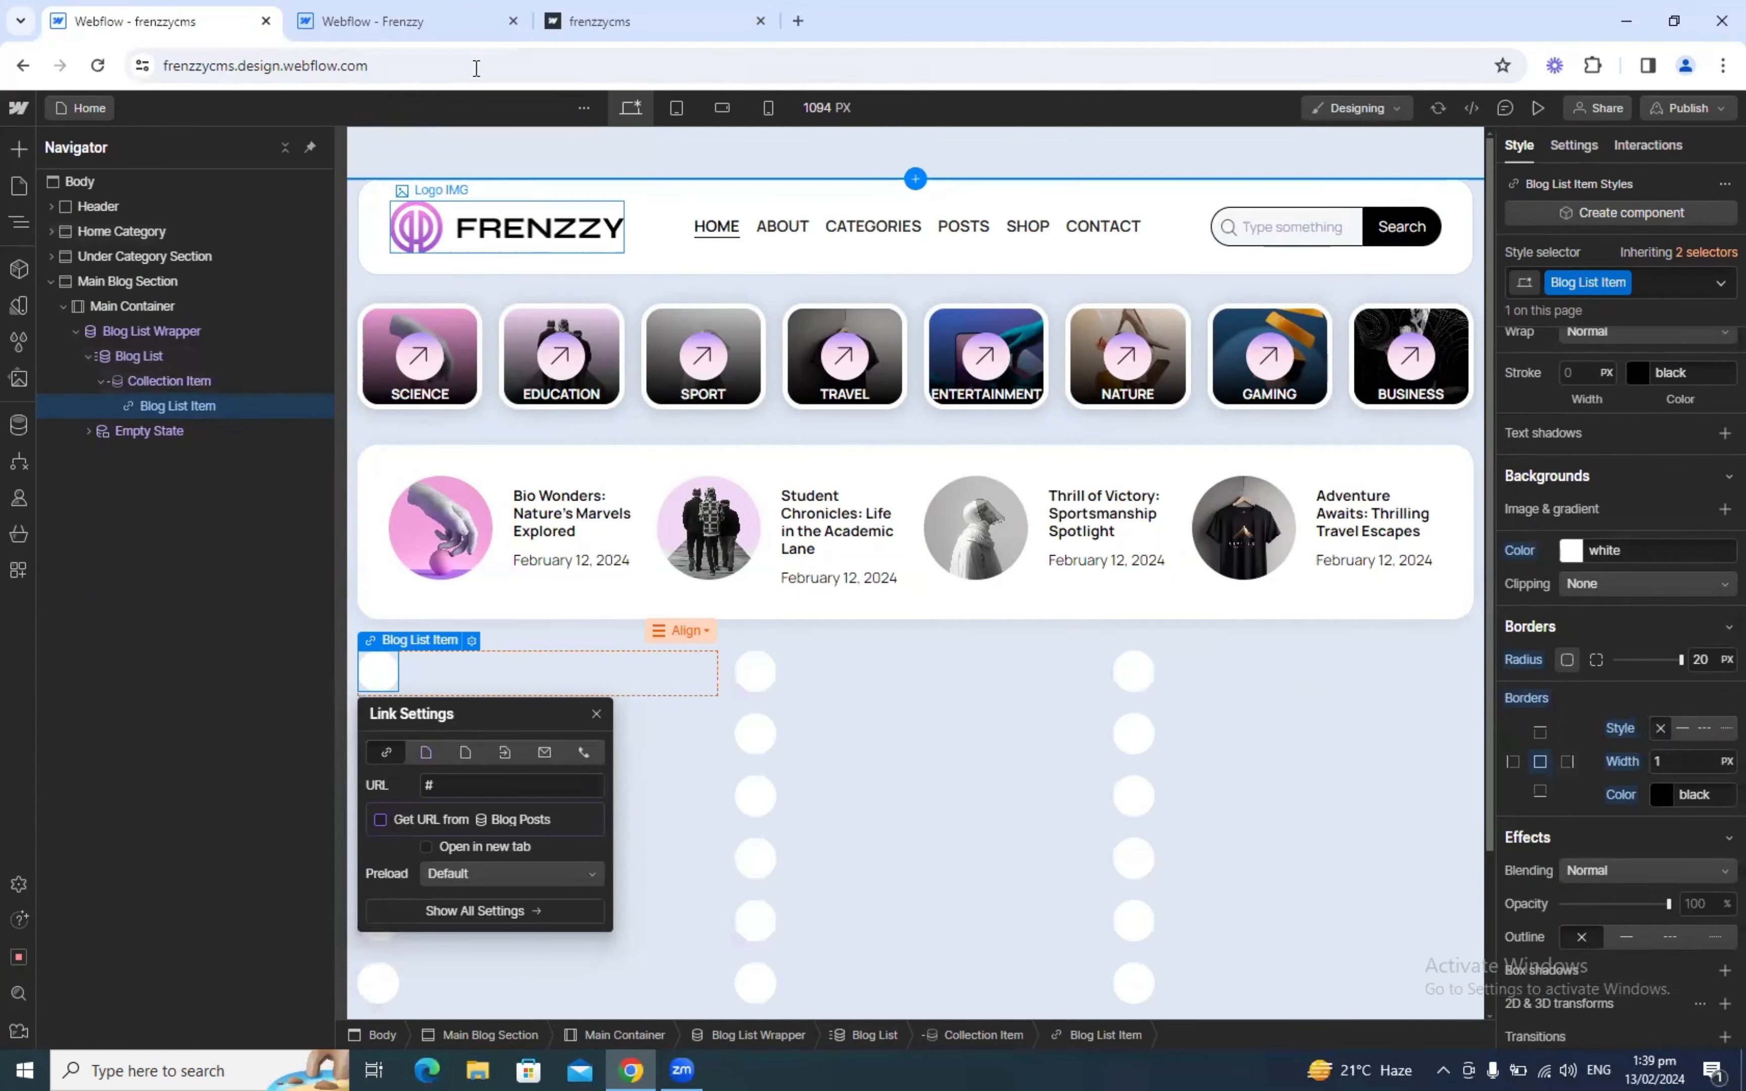
Step: Open the Blog List Item's outer box shadow in the Frenzzy reference template and copy its color value
left_click(346, 20)
scroll(1665, 783, "down", 5)
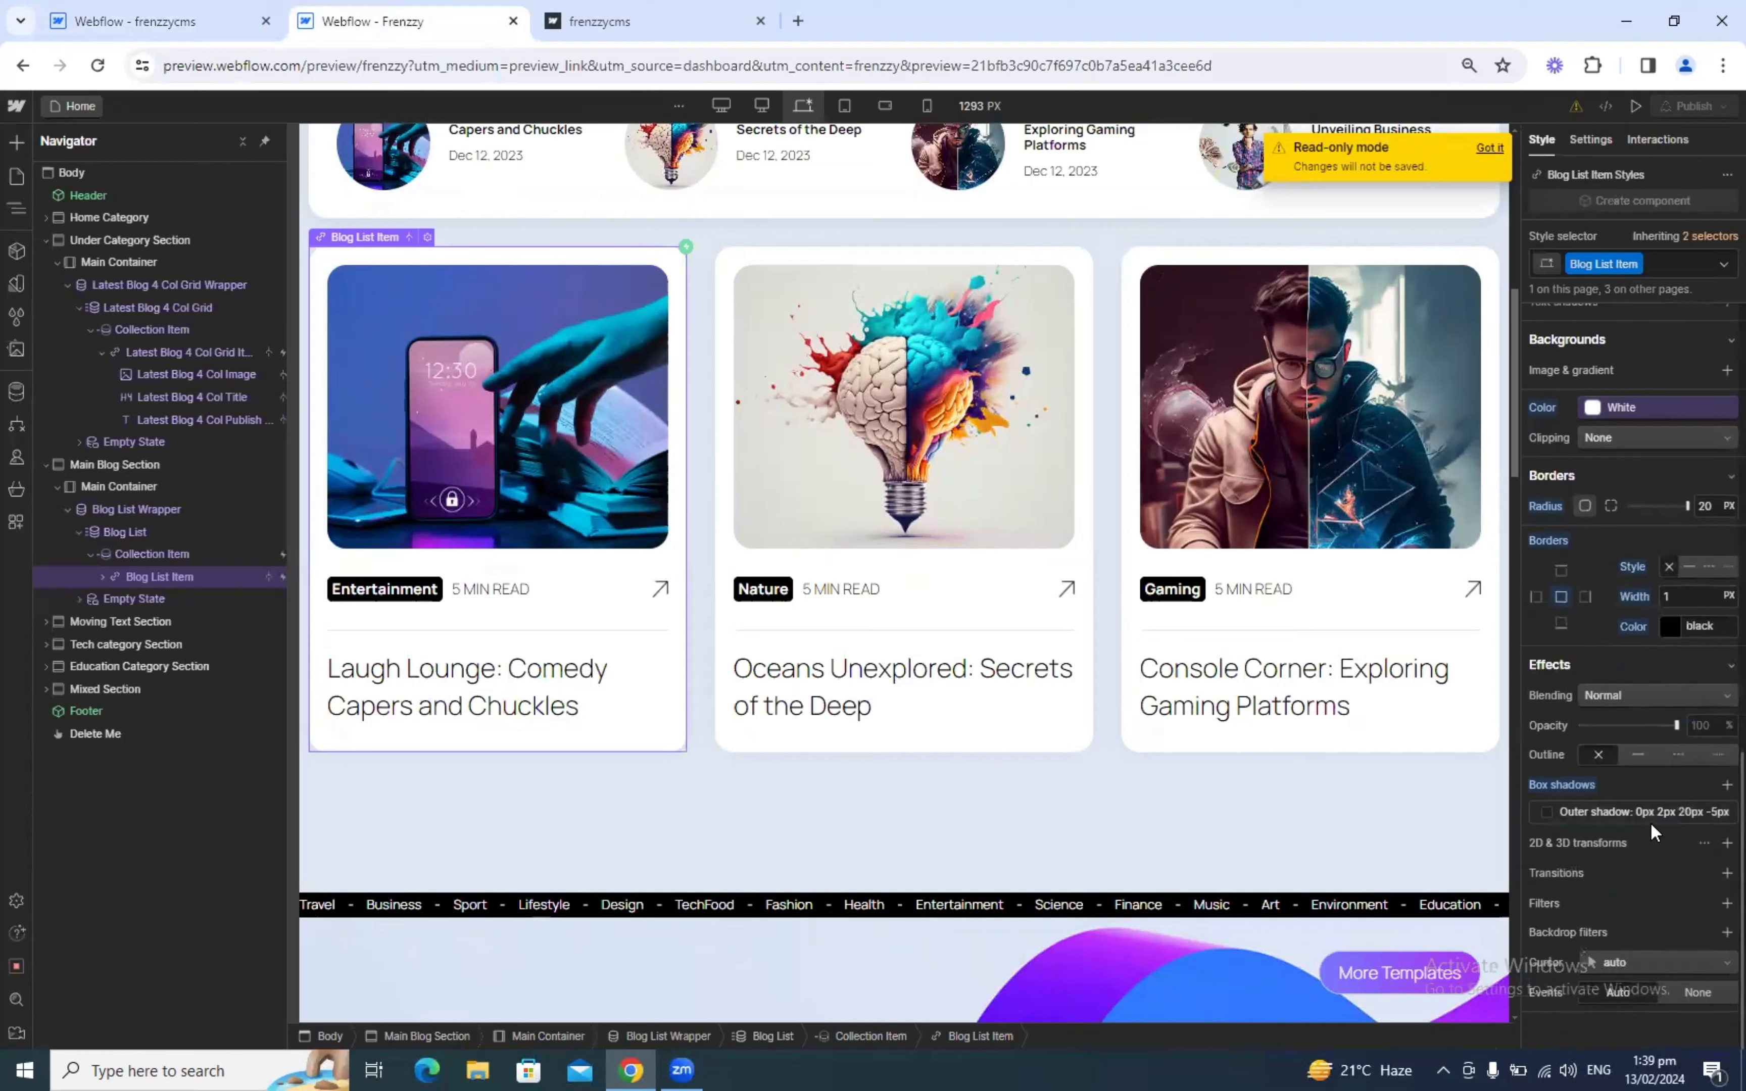
left_click(1637, 814)
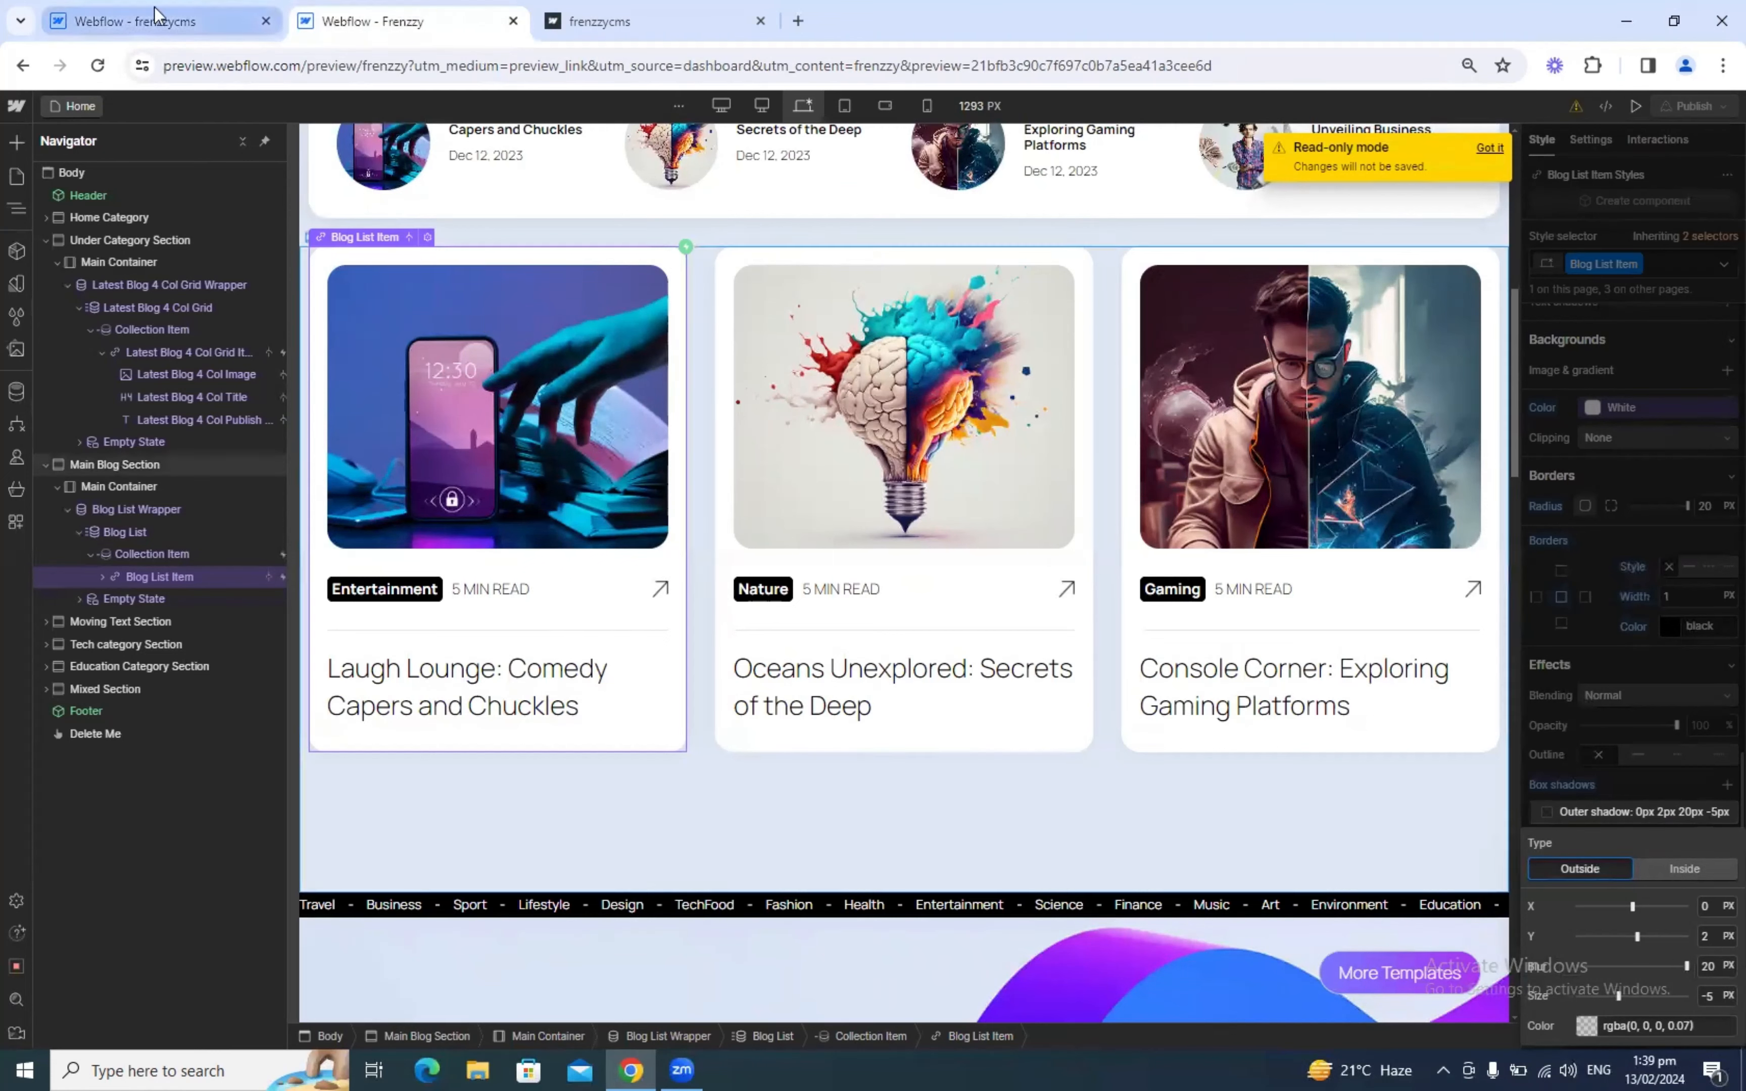
left_click(1655, 1032)
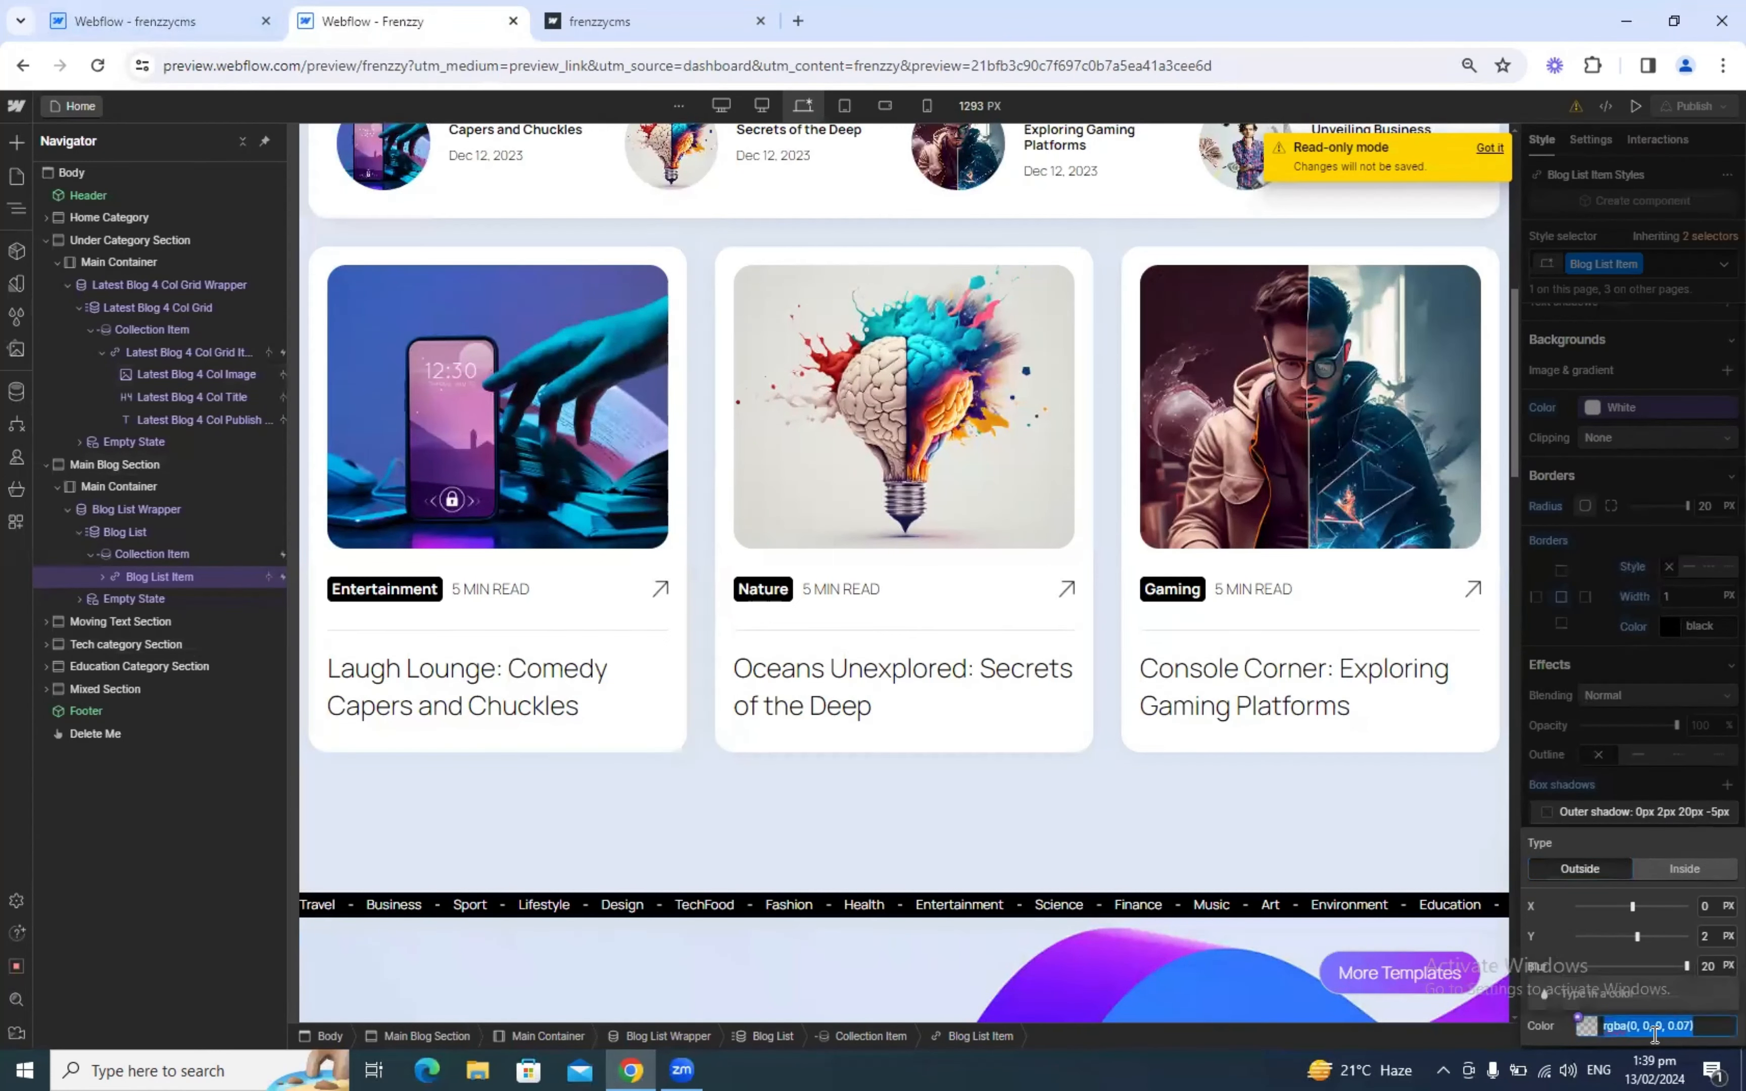
Step: In the frenzzycms project, add an outer box shadow to the Blog List Item with 20 px blur, -5 px size and color rgba(0, 0, 0, 0.07)
left_click(135, 20)
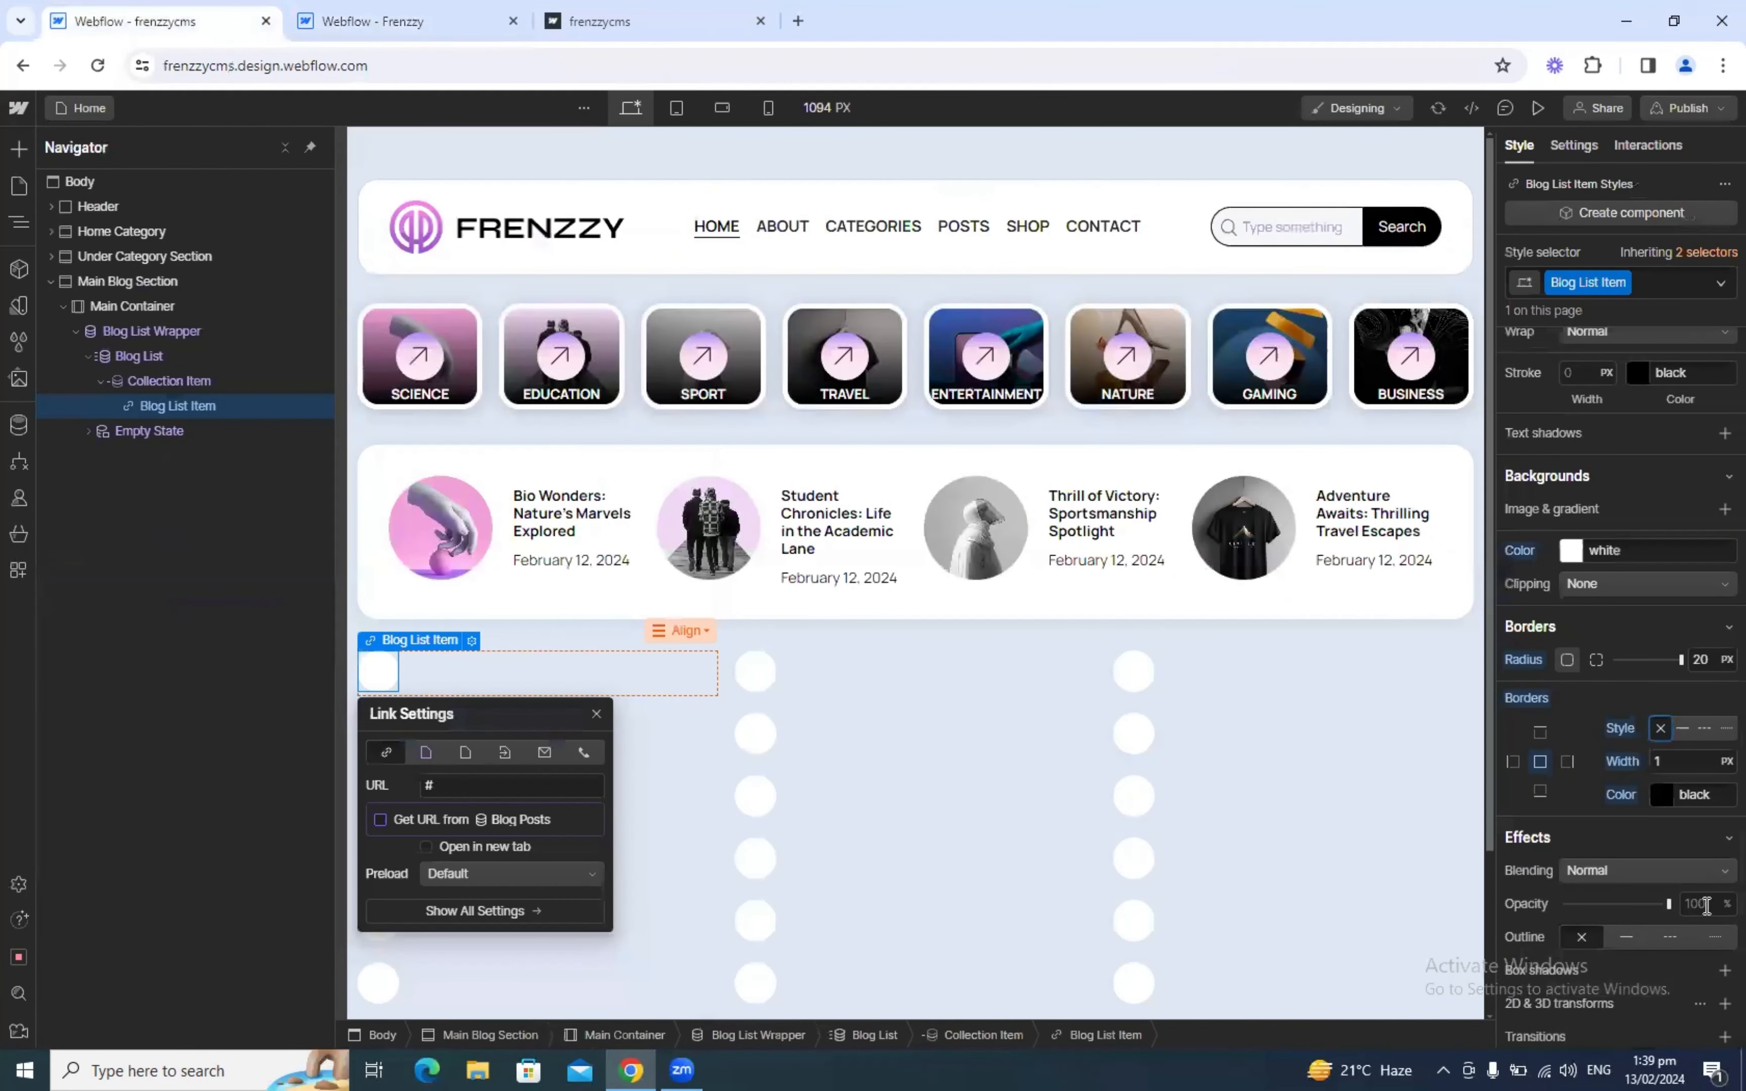
scroll(1721, 1004, "down", 2)
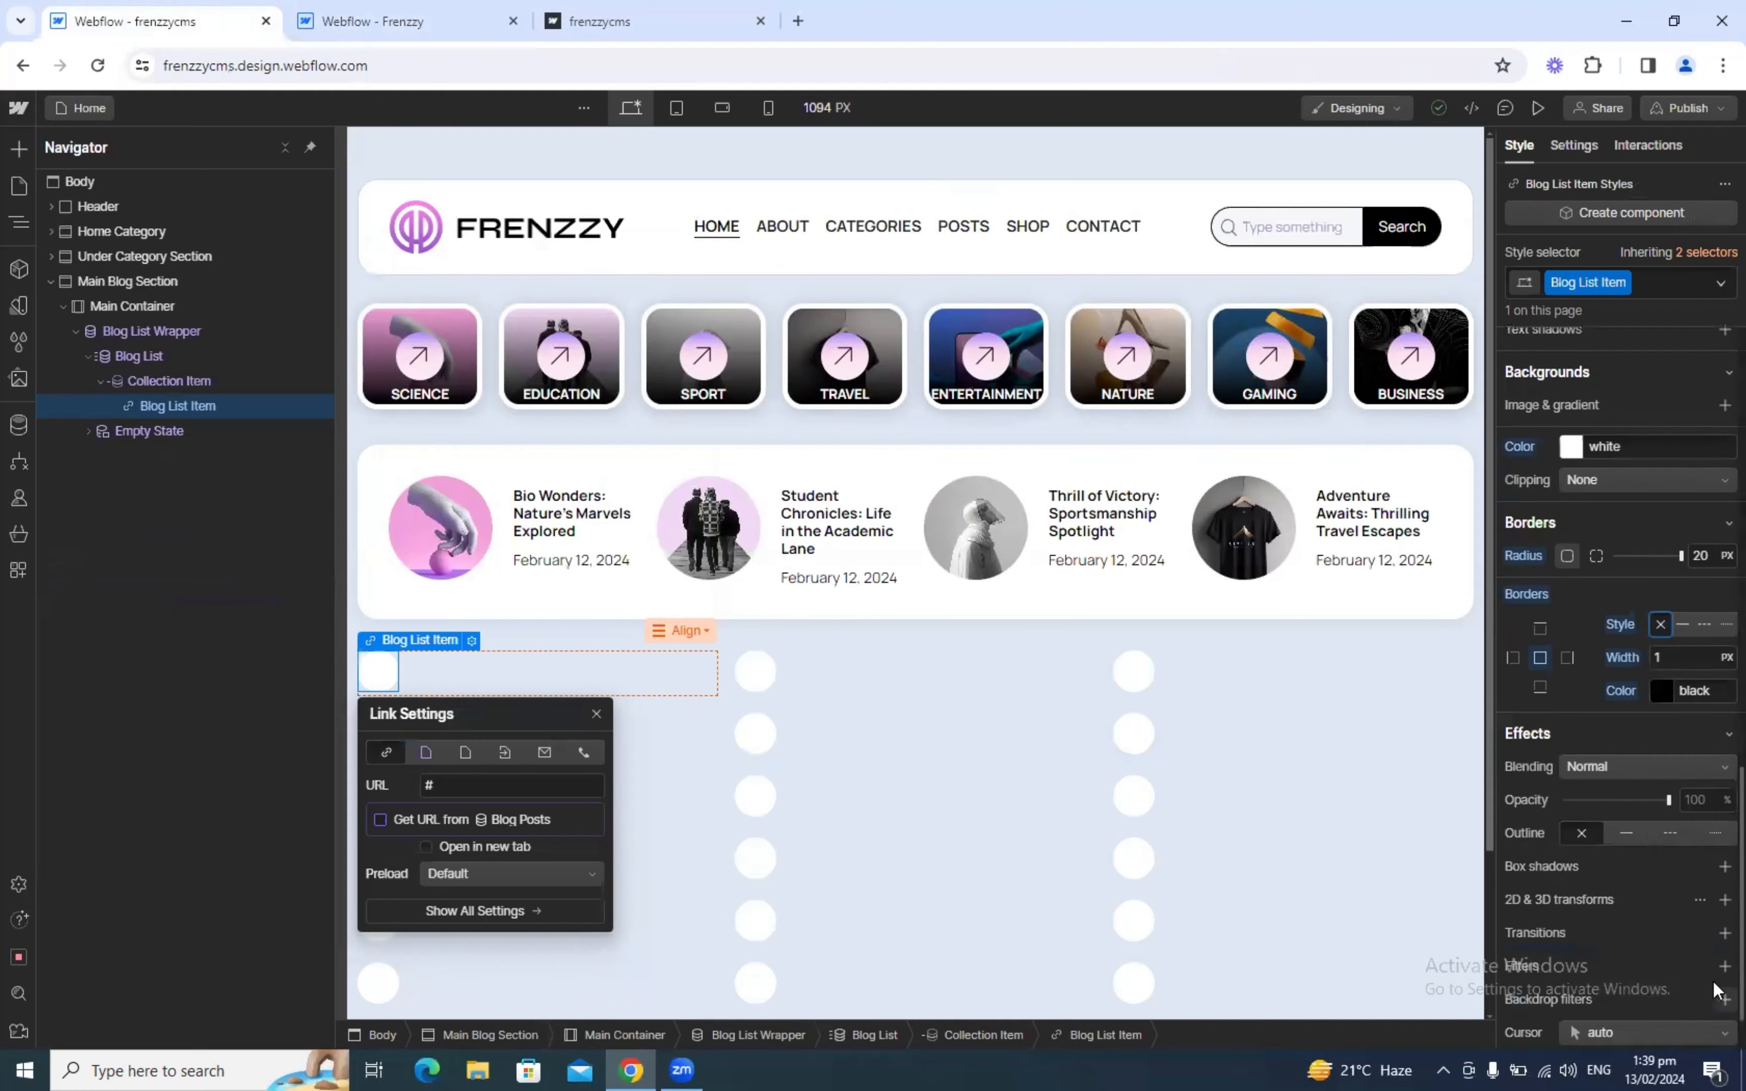
left_click(1724, 866)
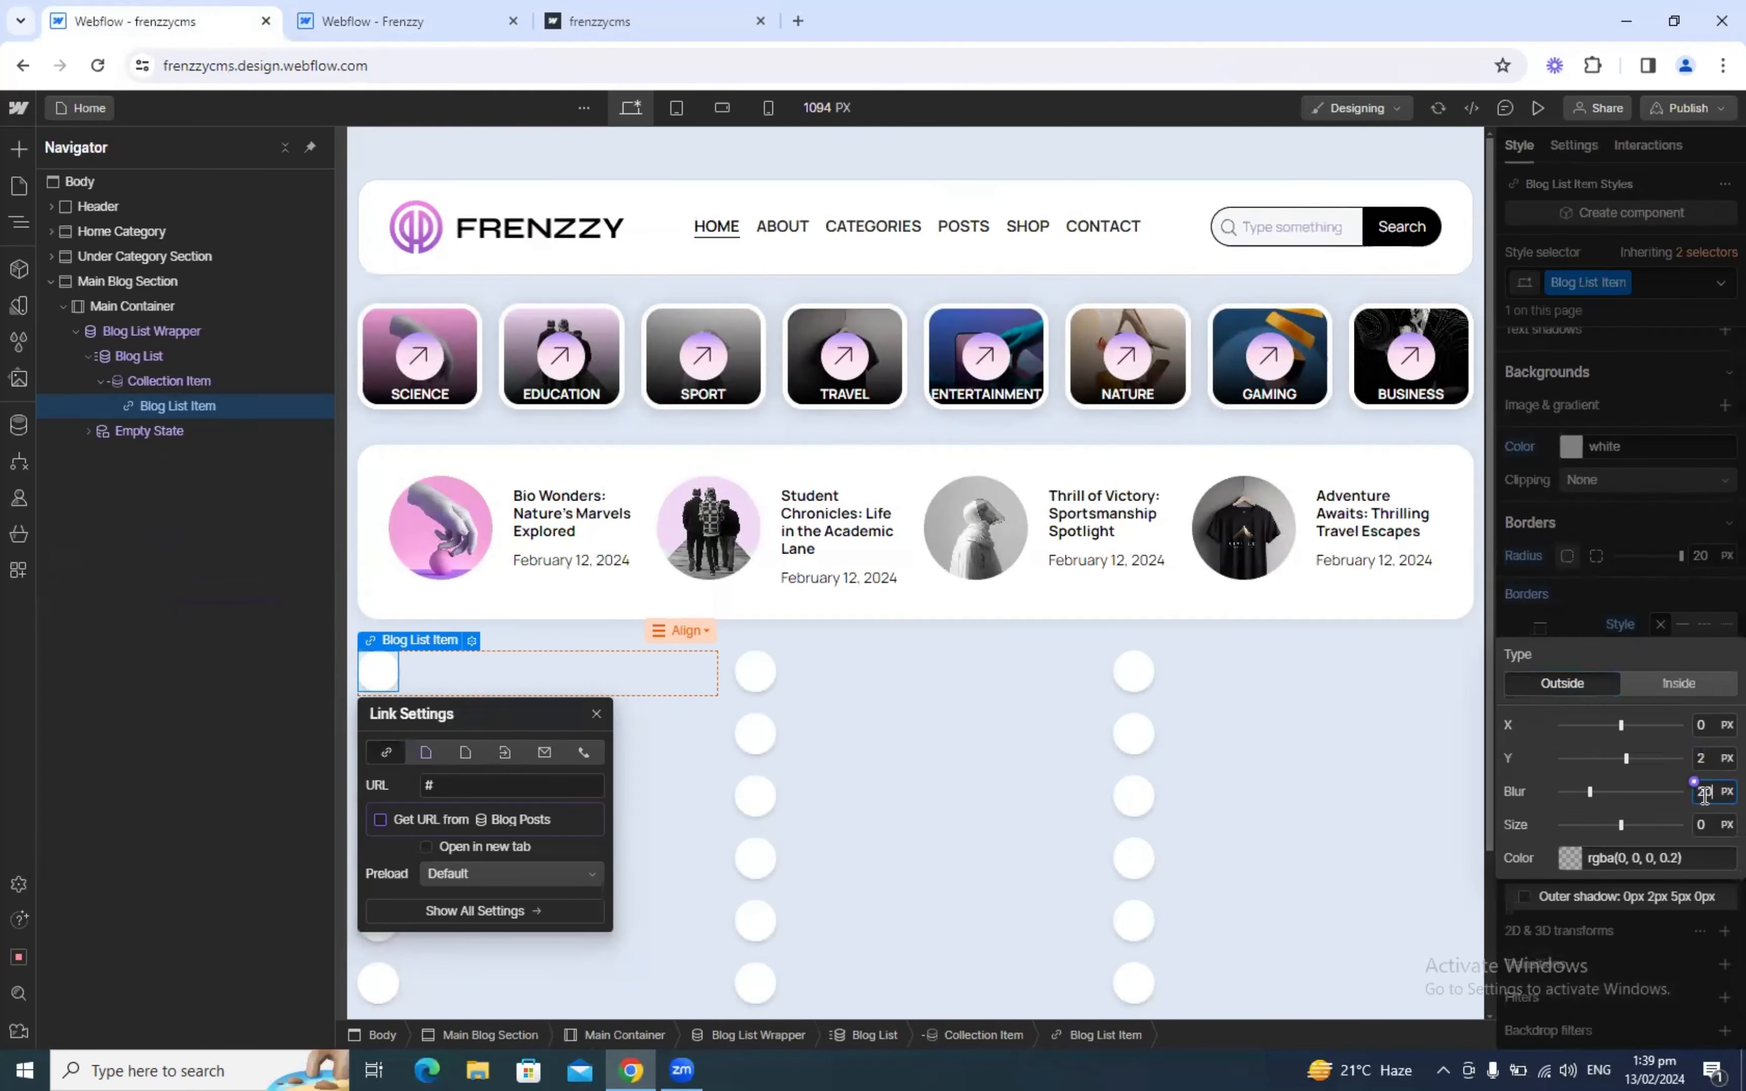
left_click(1702, 821)
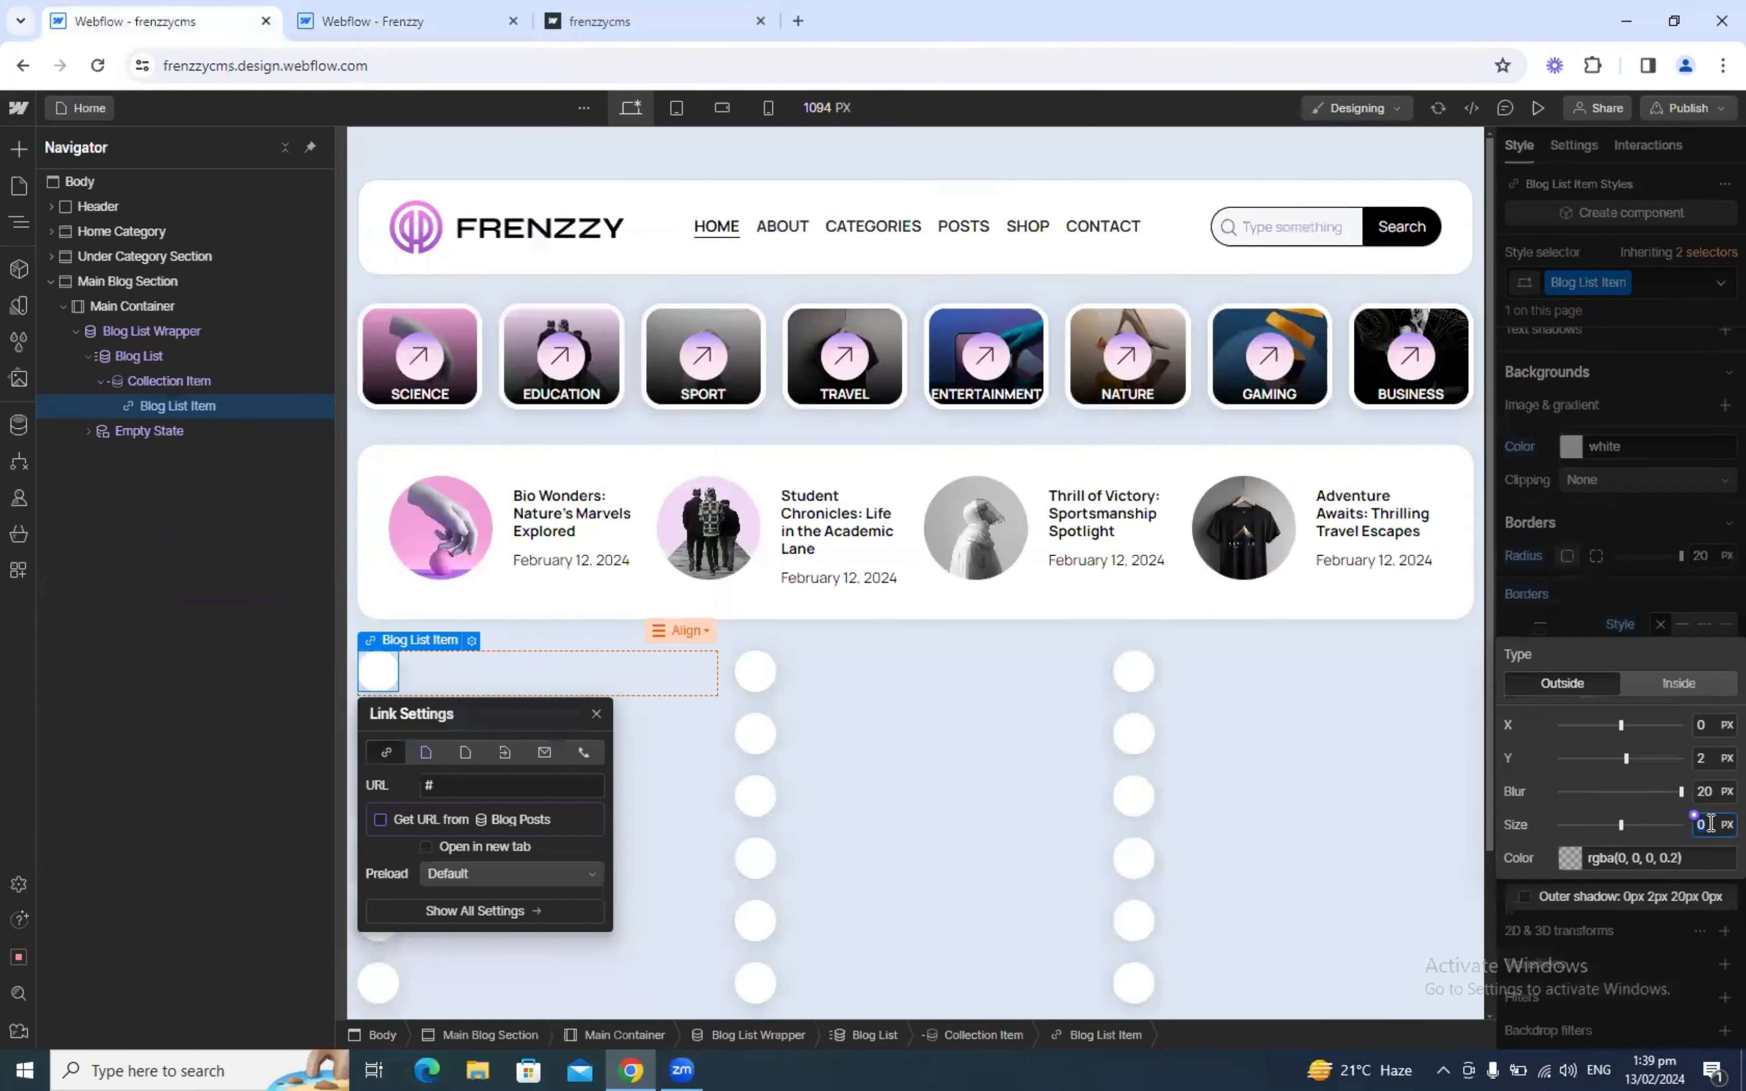
type("-5")
key("Return")
left_click(1697, 862)
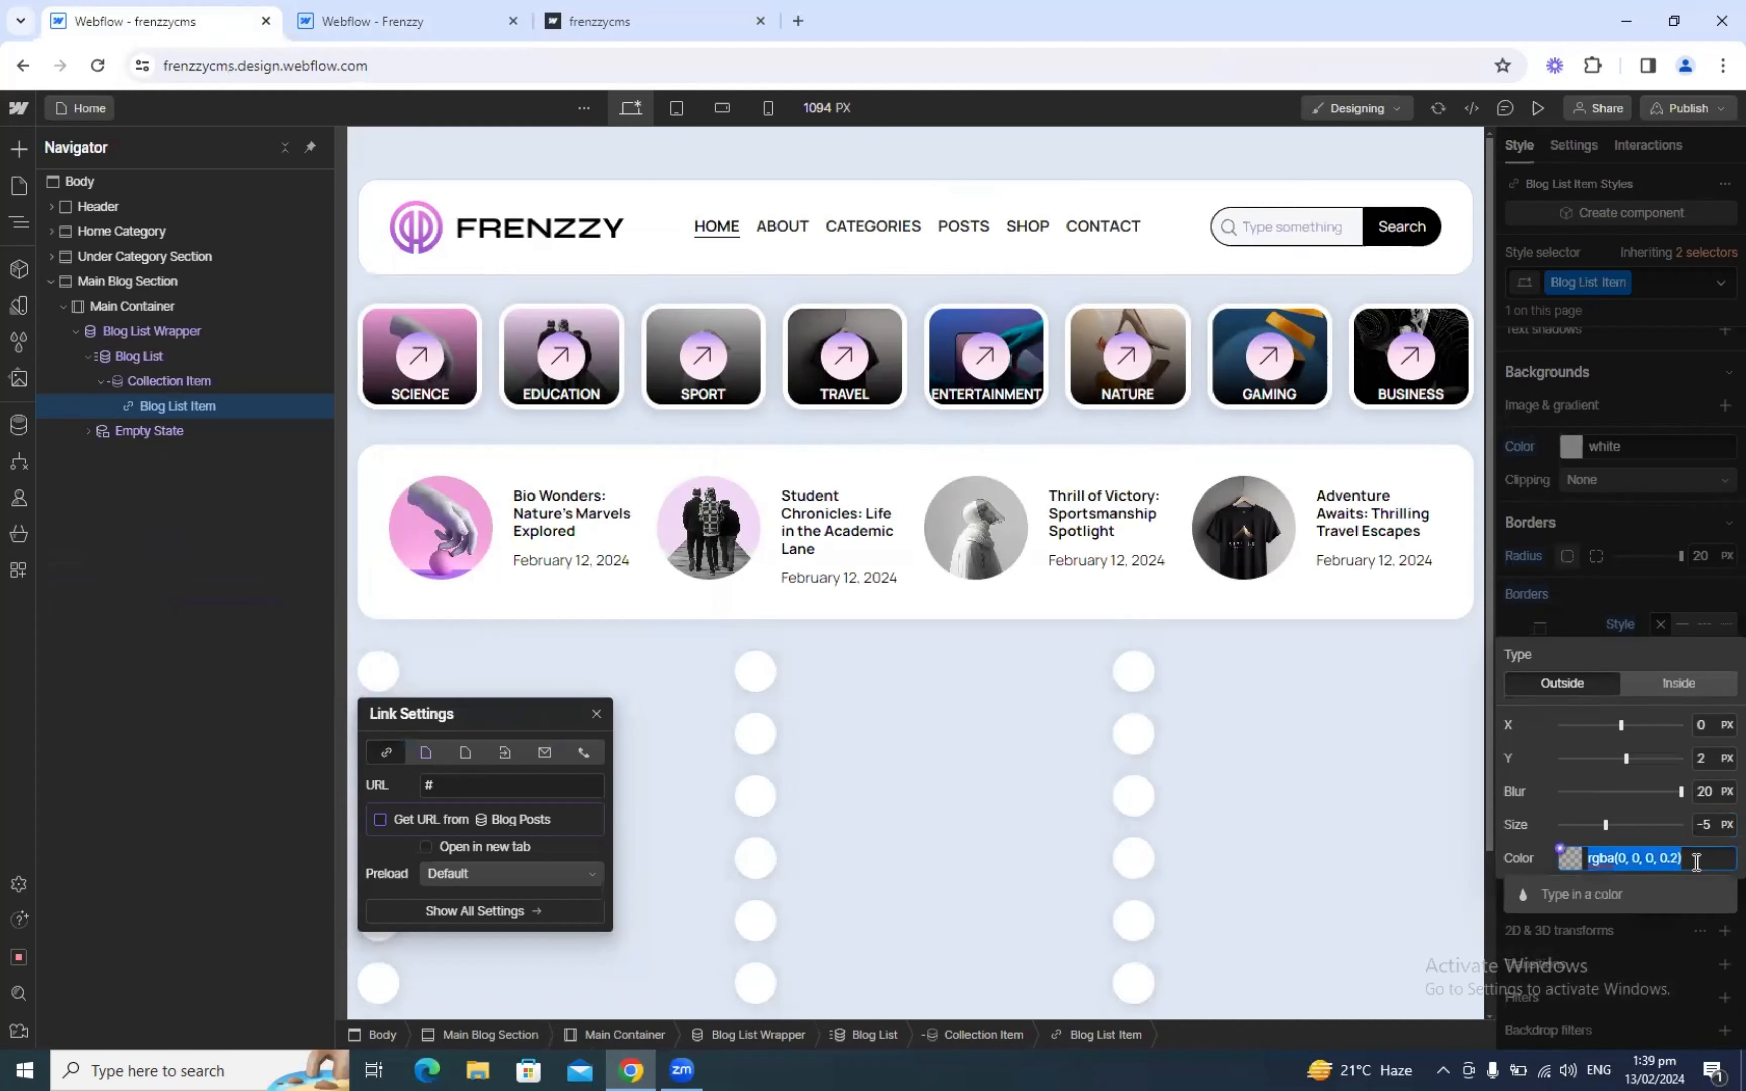
type("rgba(0, 0, 0, 0.07)")
key("Return")
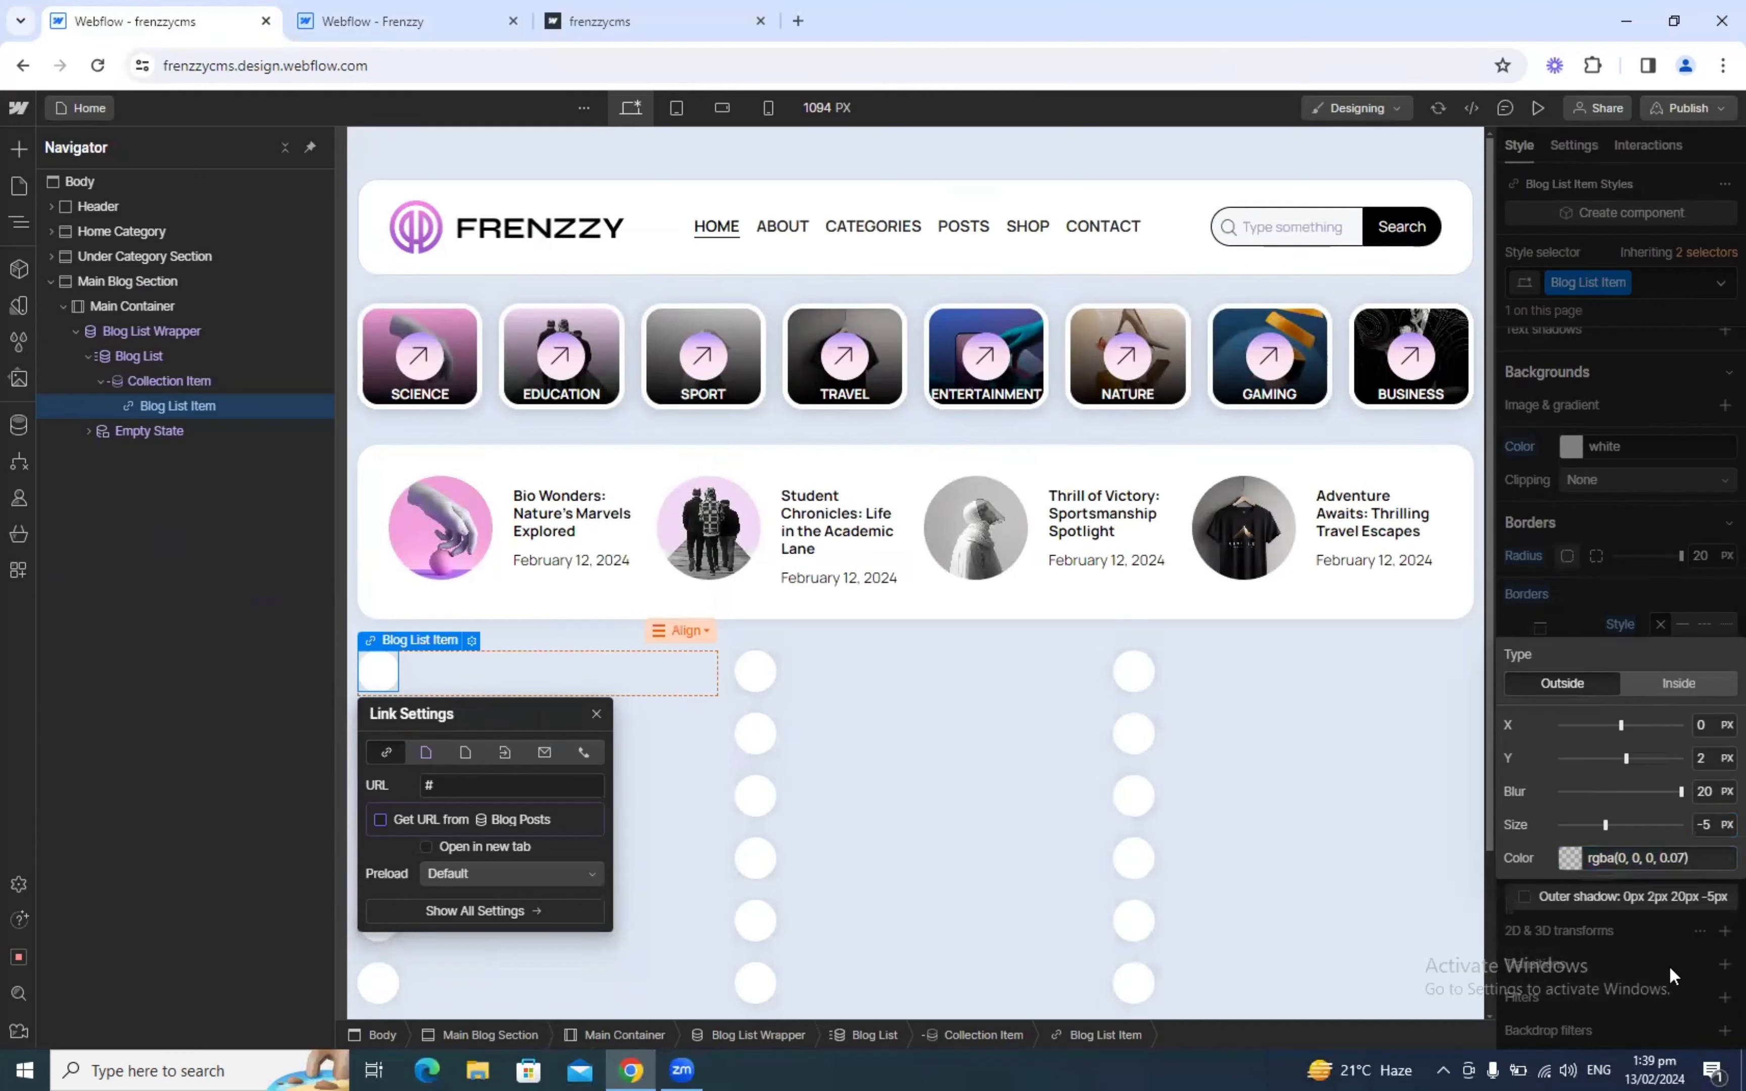
left_click(1631, 901)
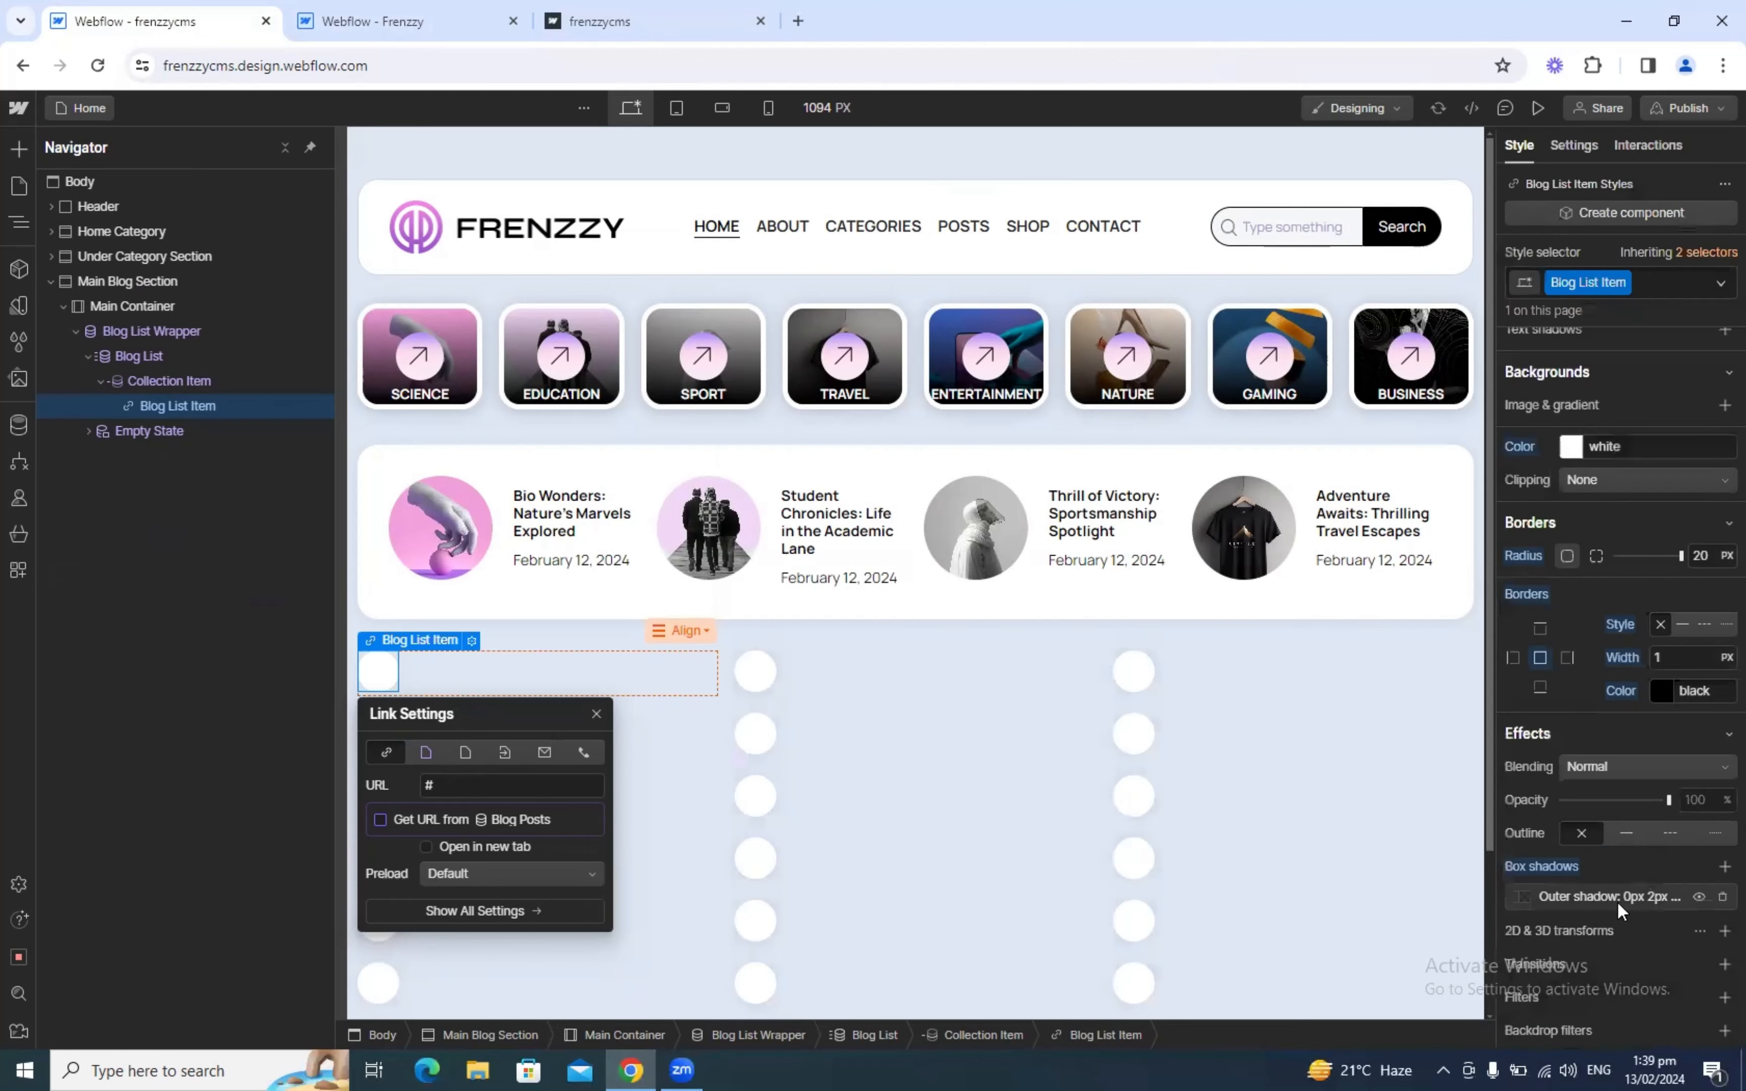
Step: In the Frenzzy reference template, expand the Blog List Item, select its image and copy the class name Blog Main Image
left_click(394, 9)
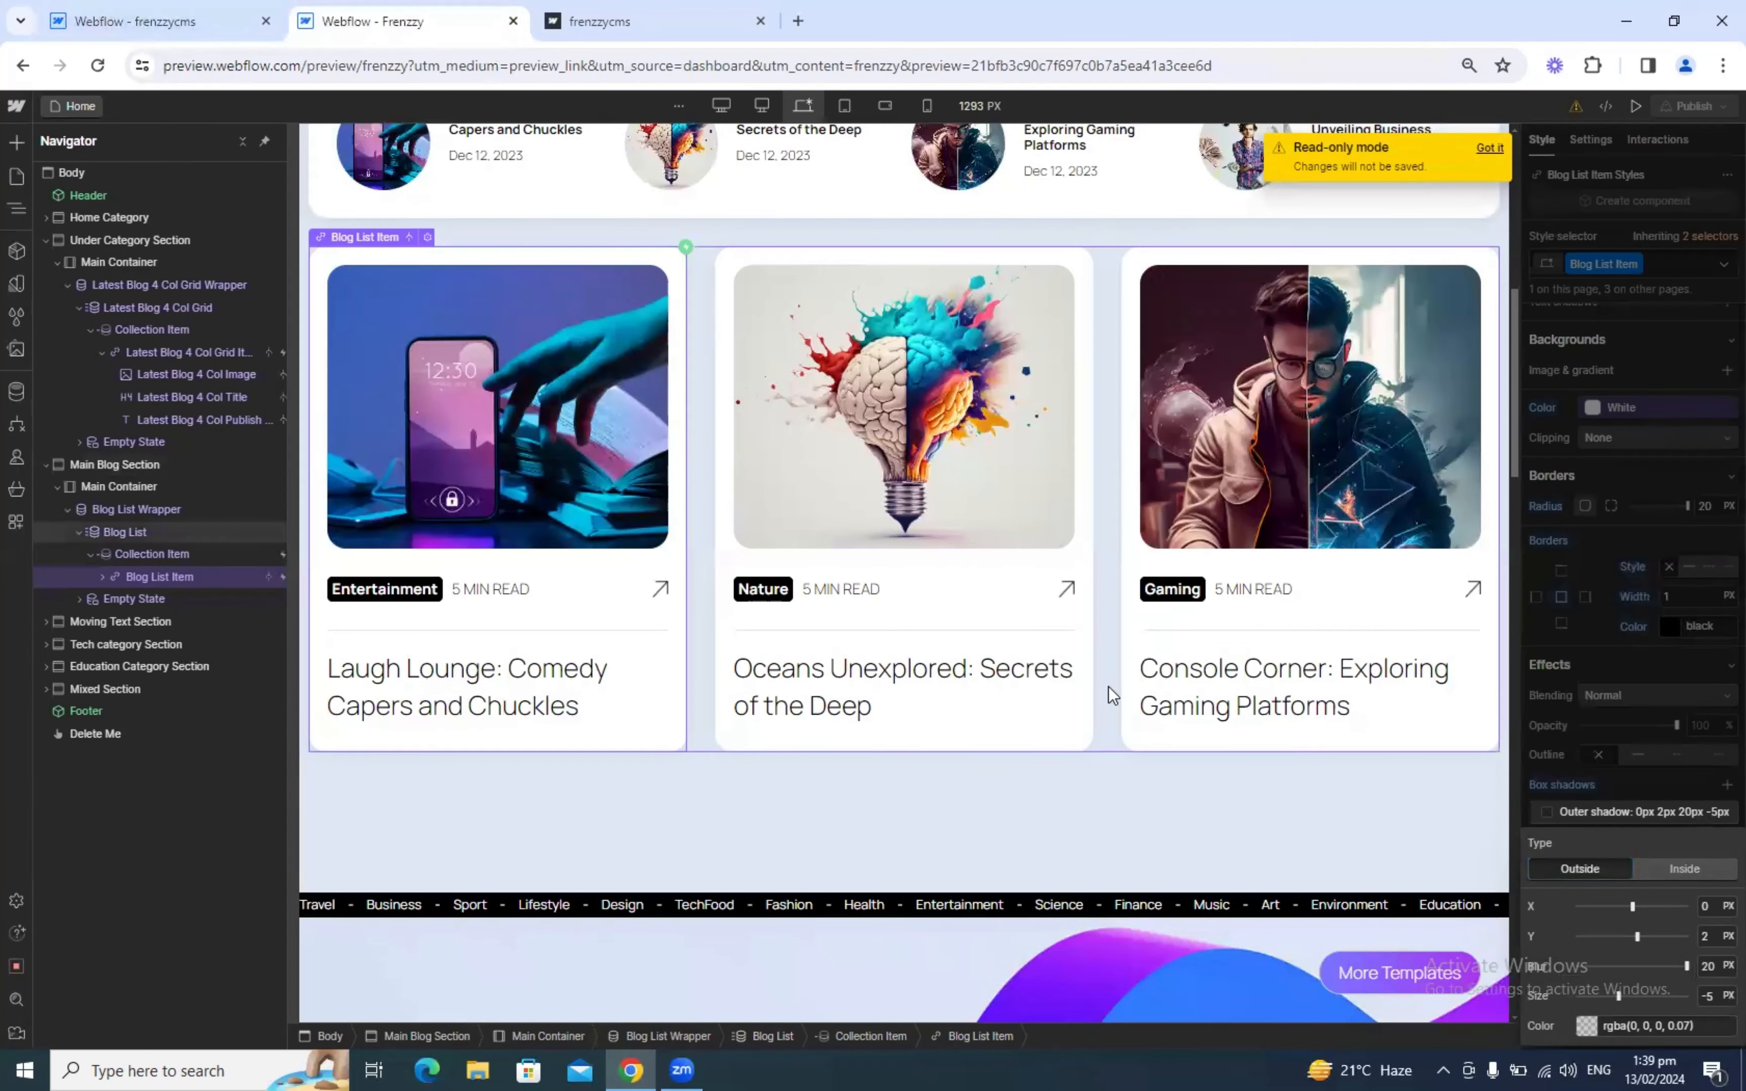
left_click(1610, 777)
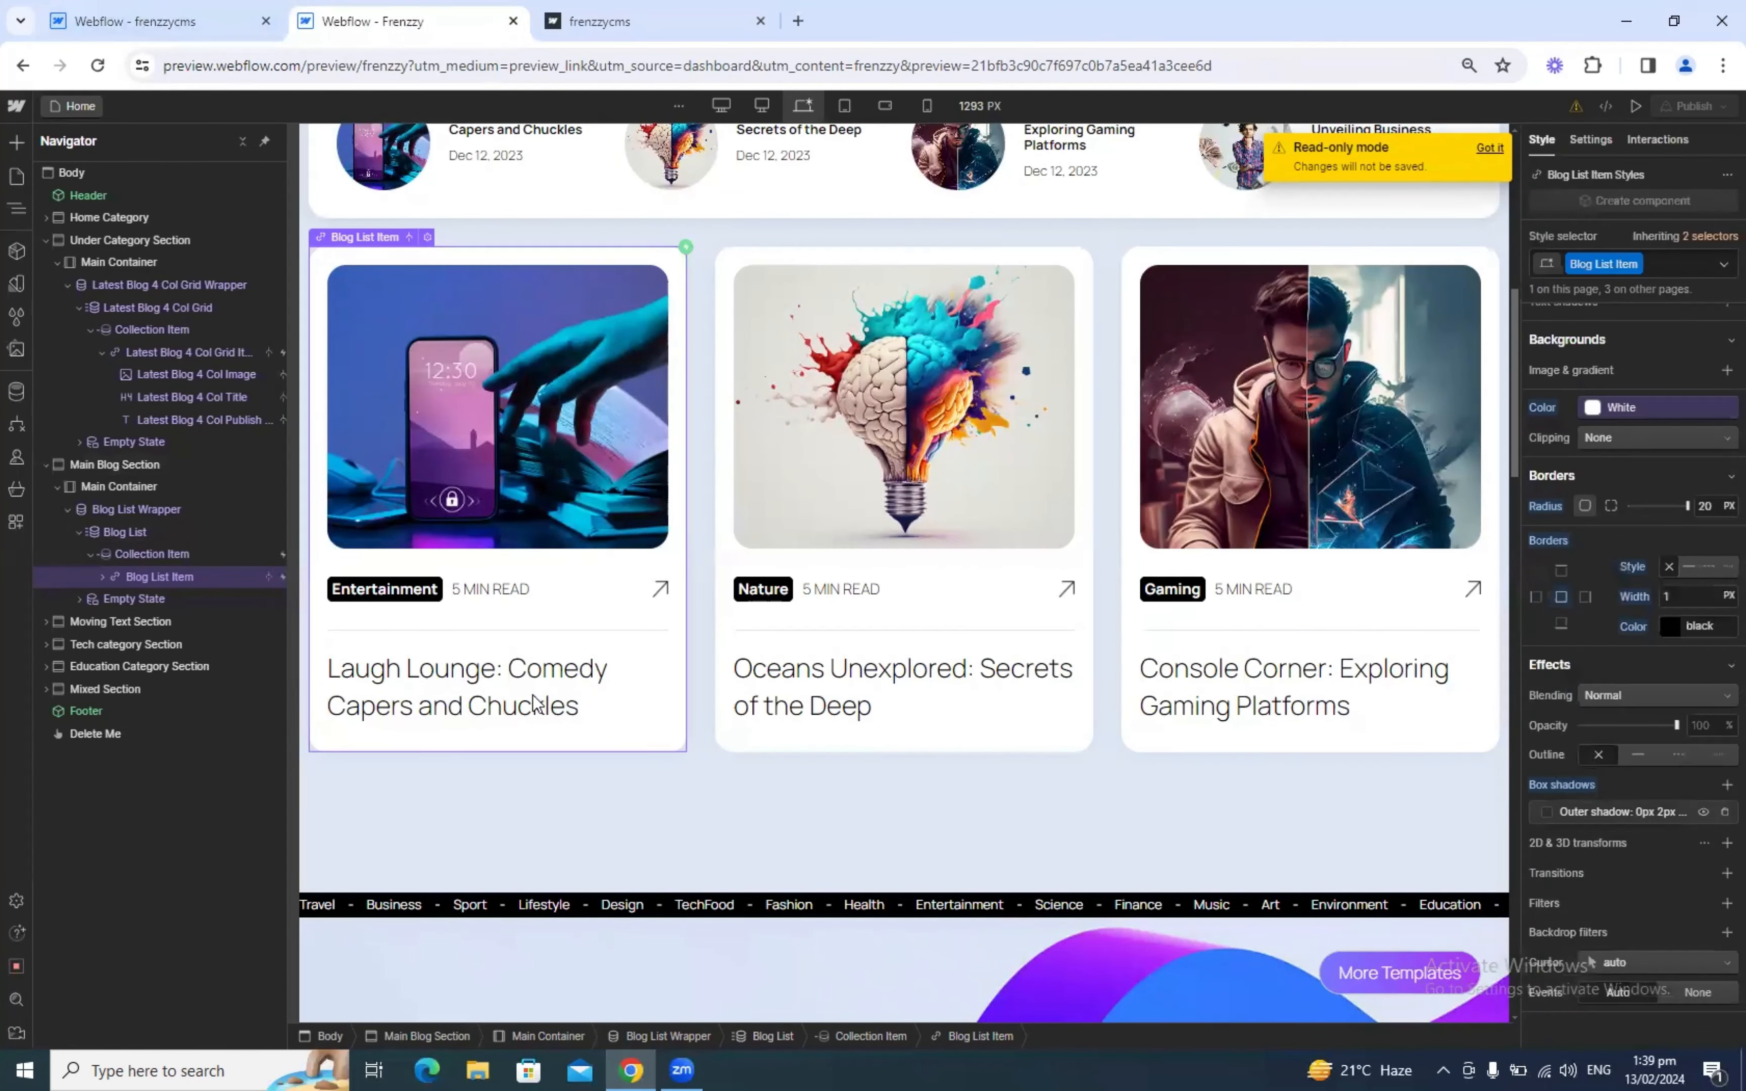
left_click(103, 579)
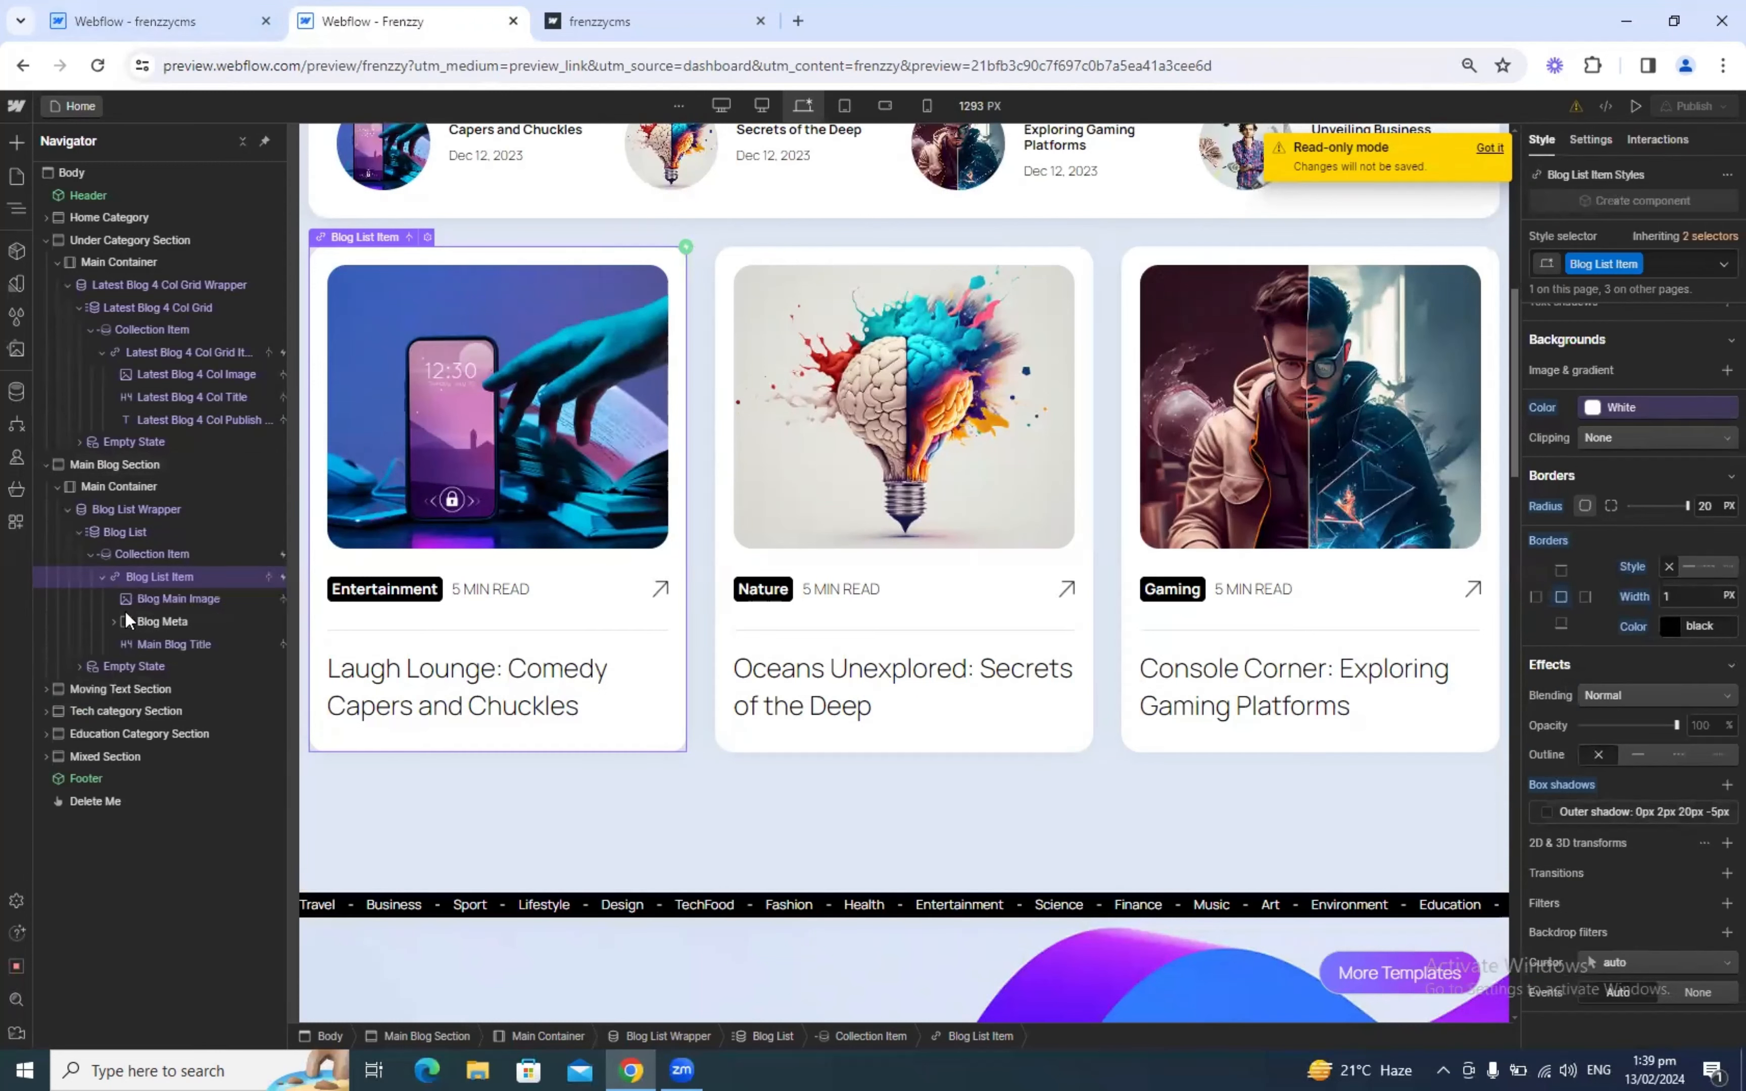
left_click(211, 599)
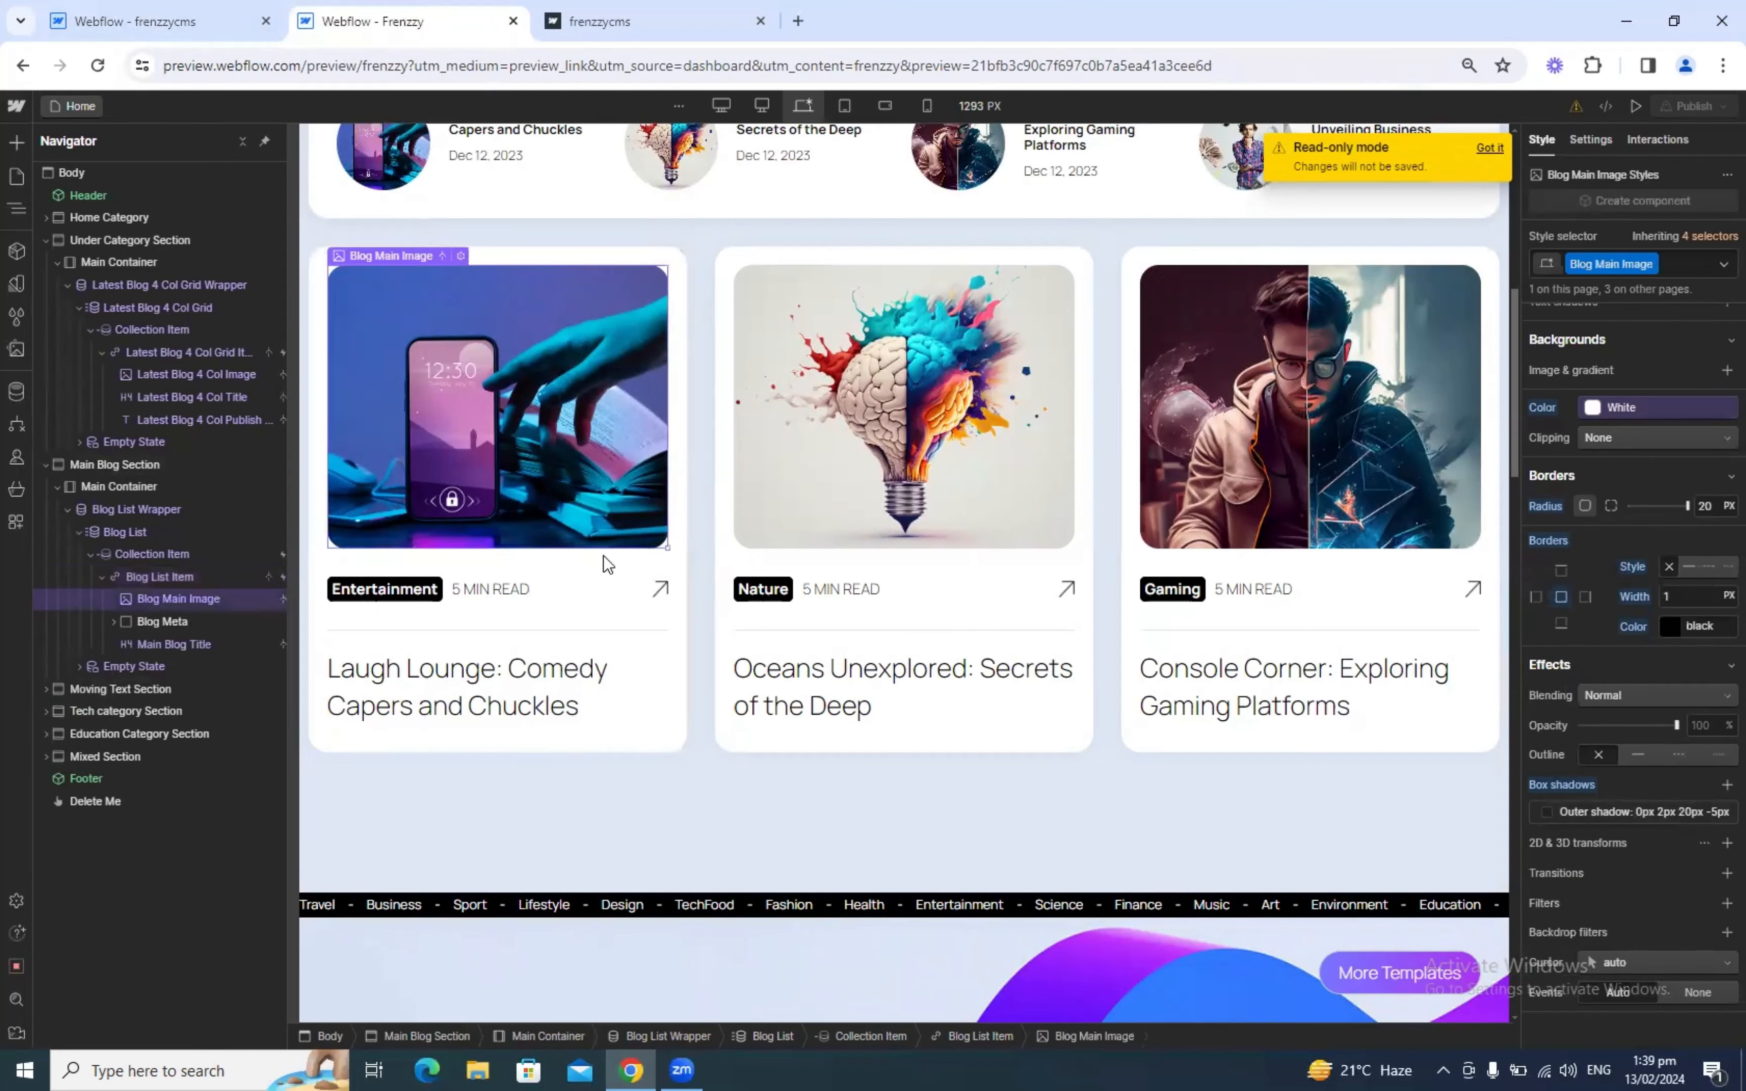
scroll(1714, 404, "up", 10)
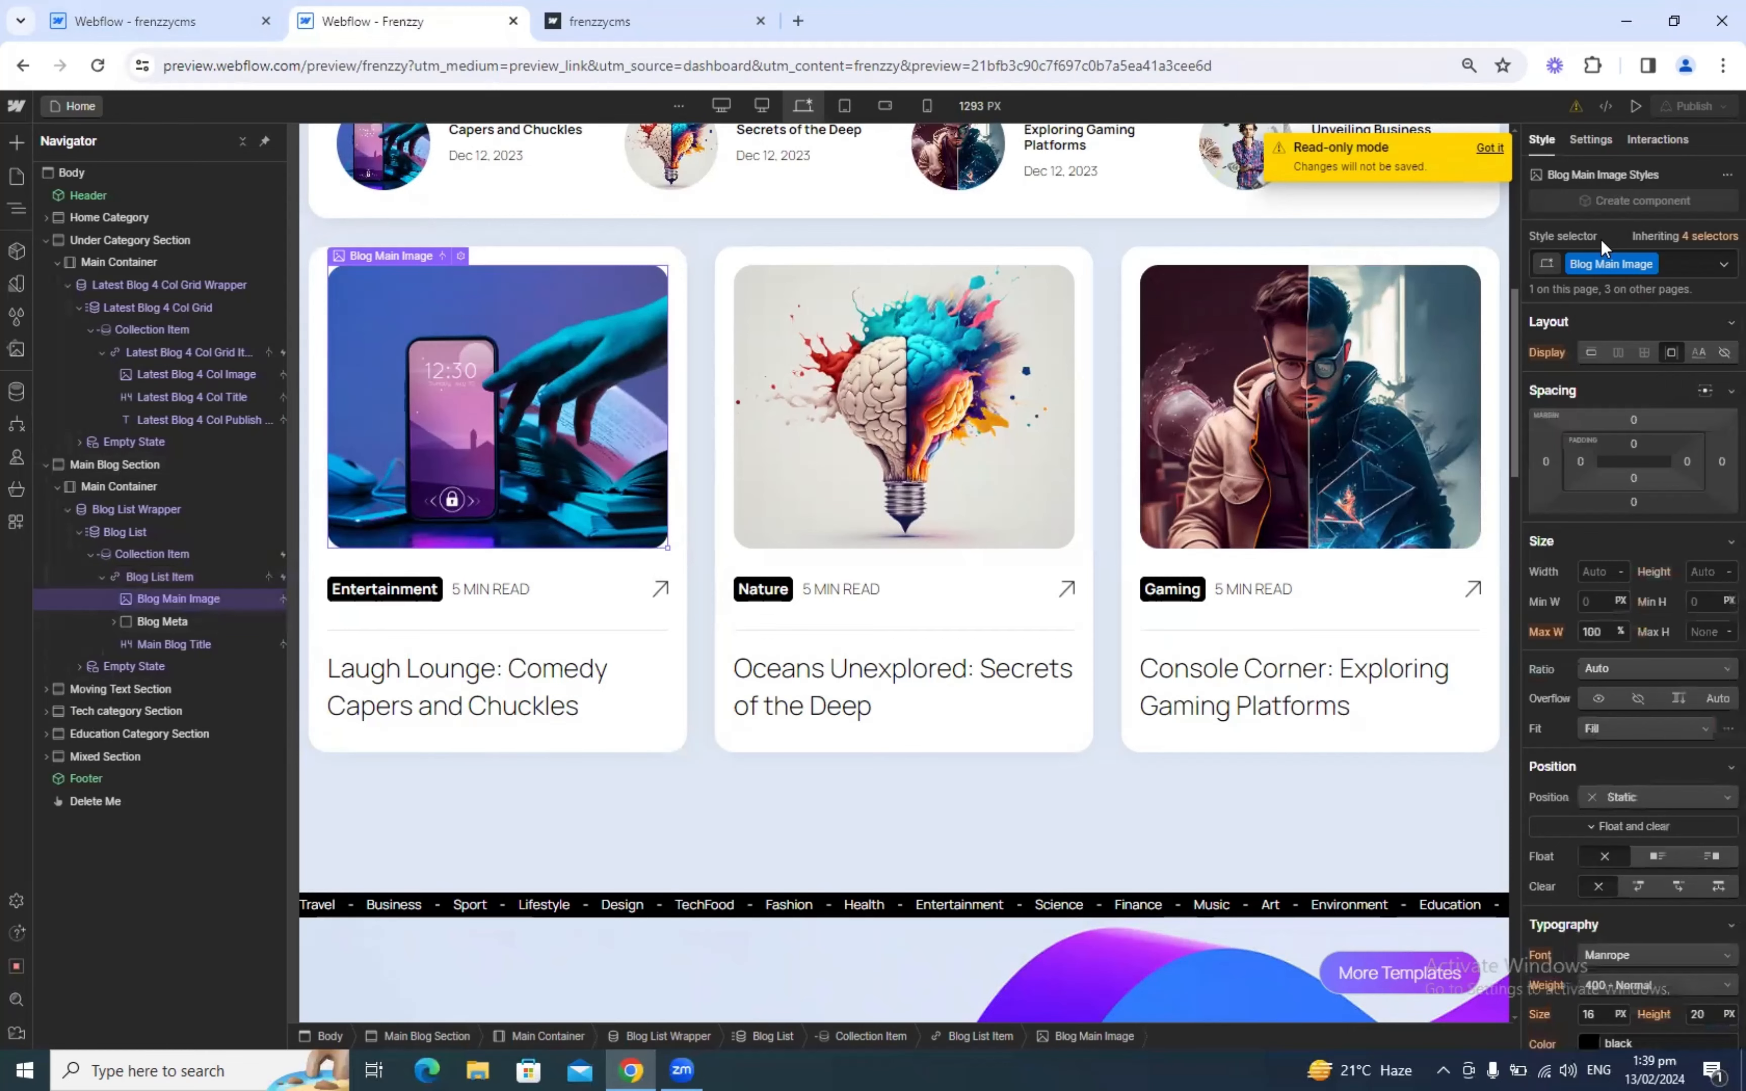
double_click(1600, 264)
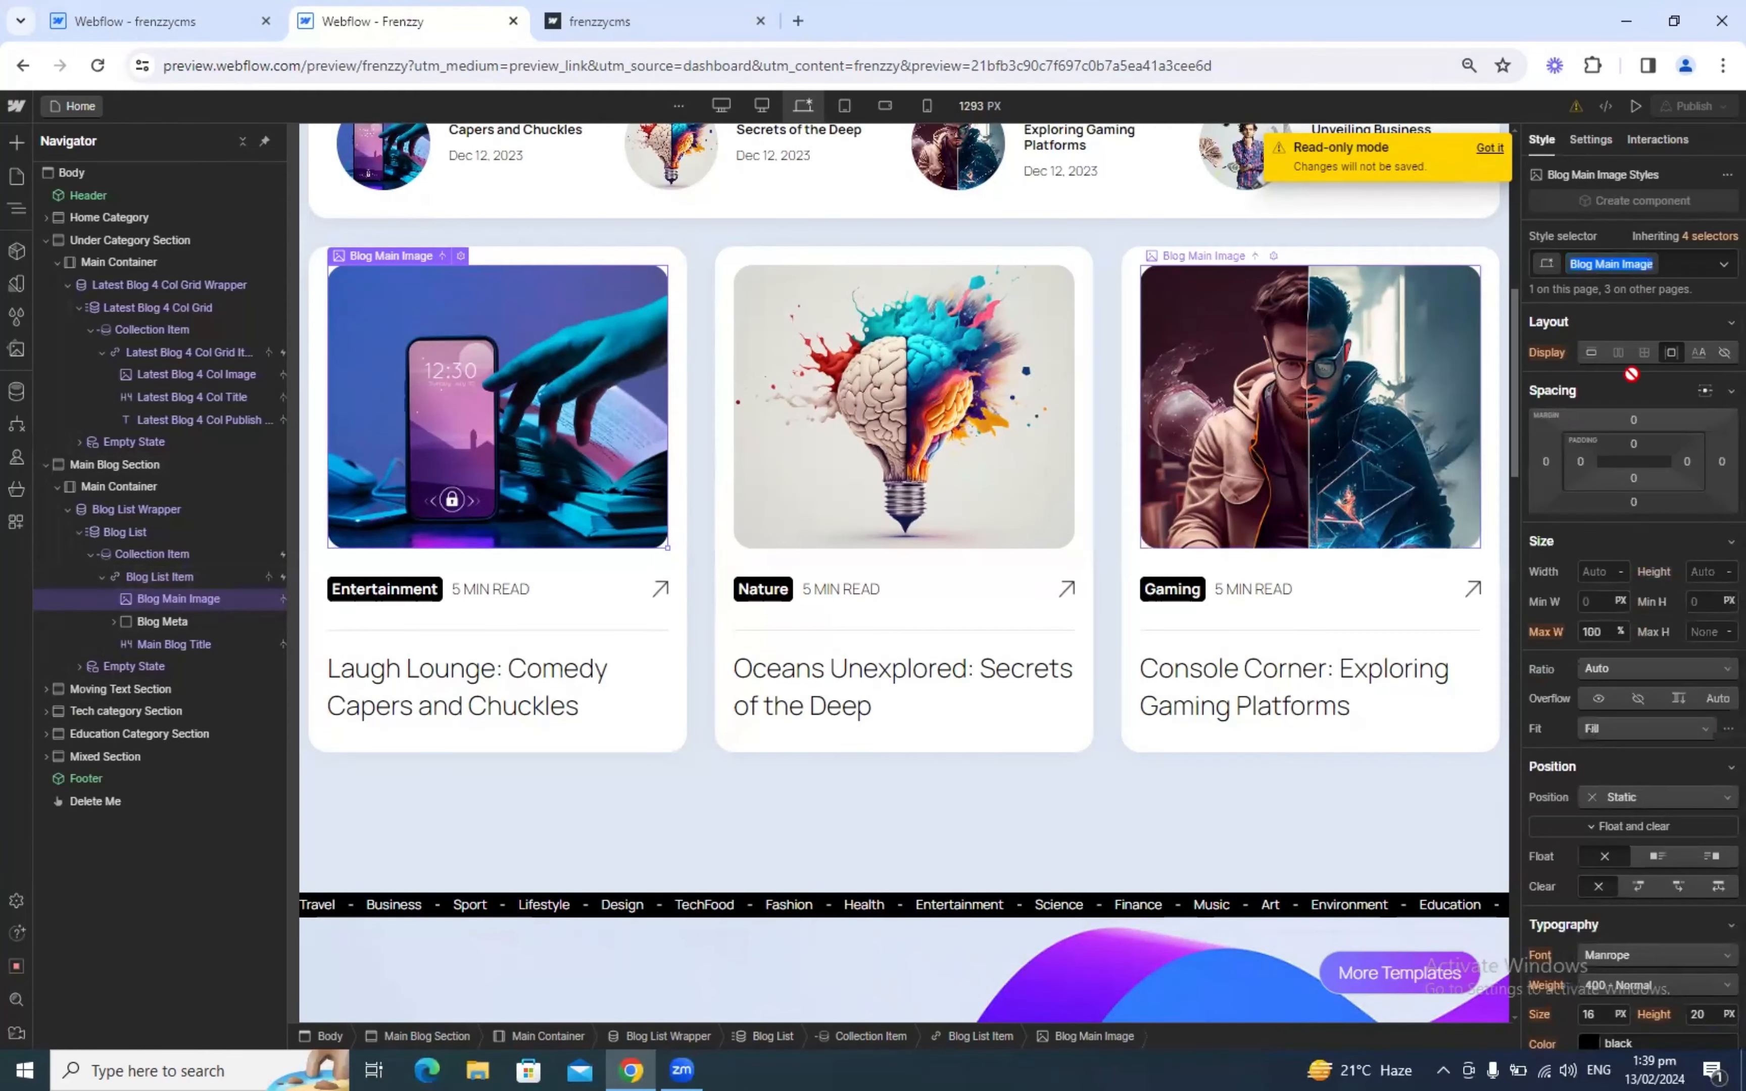
Step: Return to the frenzzycms project and add an image inside the Blog List Item with the class Blog Main Image
left_click(45, 10)
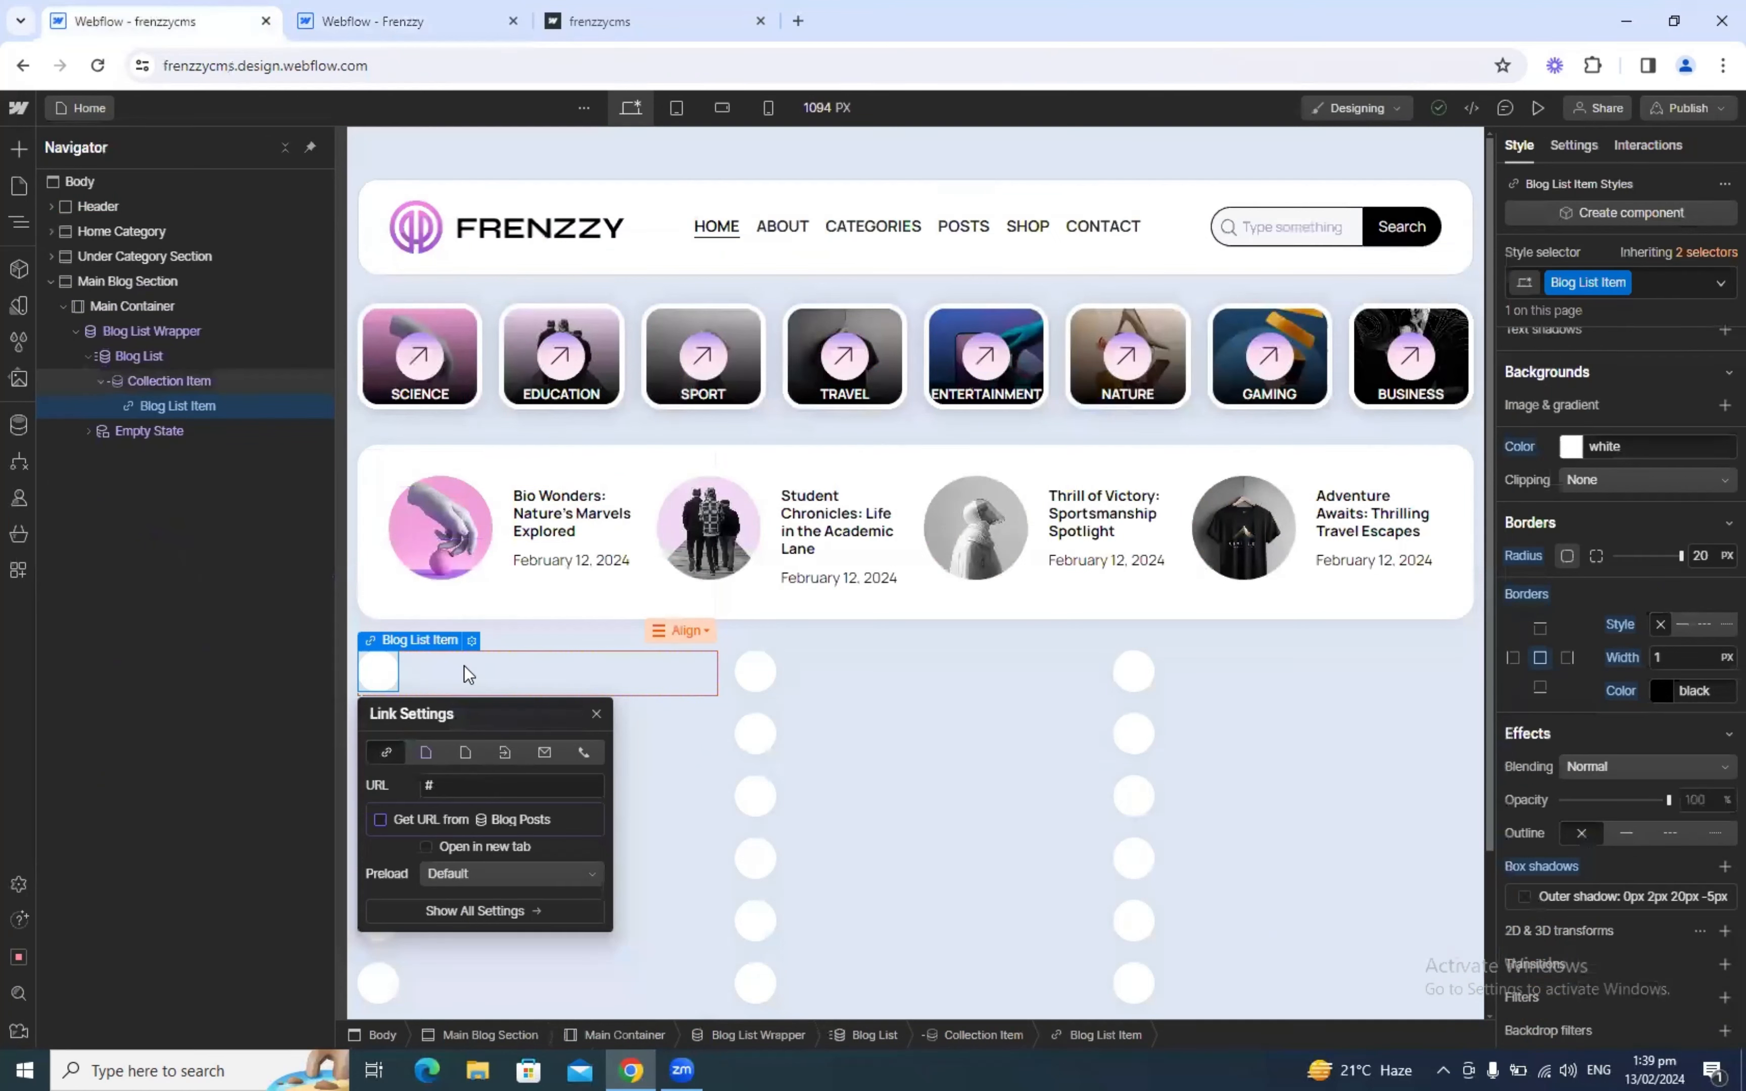
key("ctrl+e")
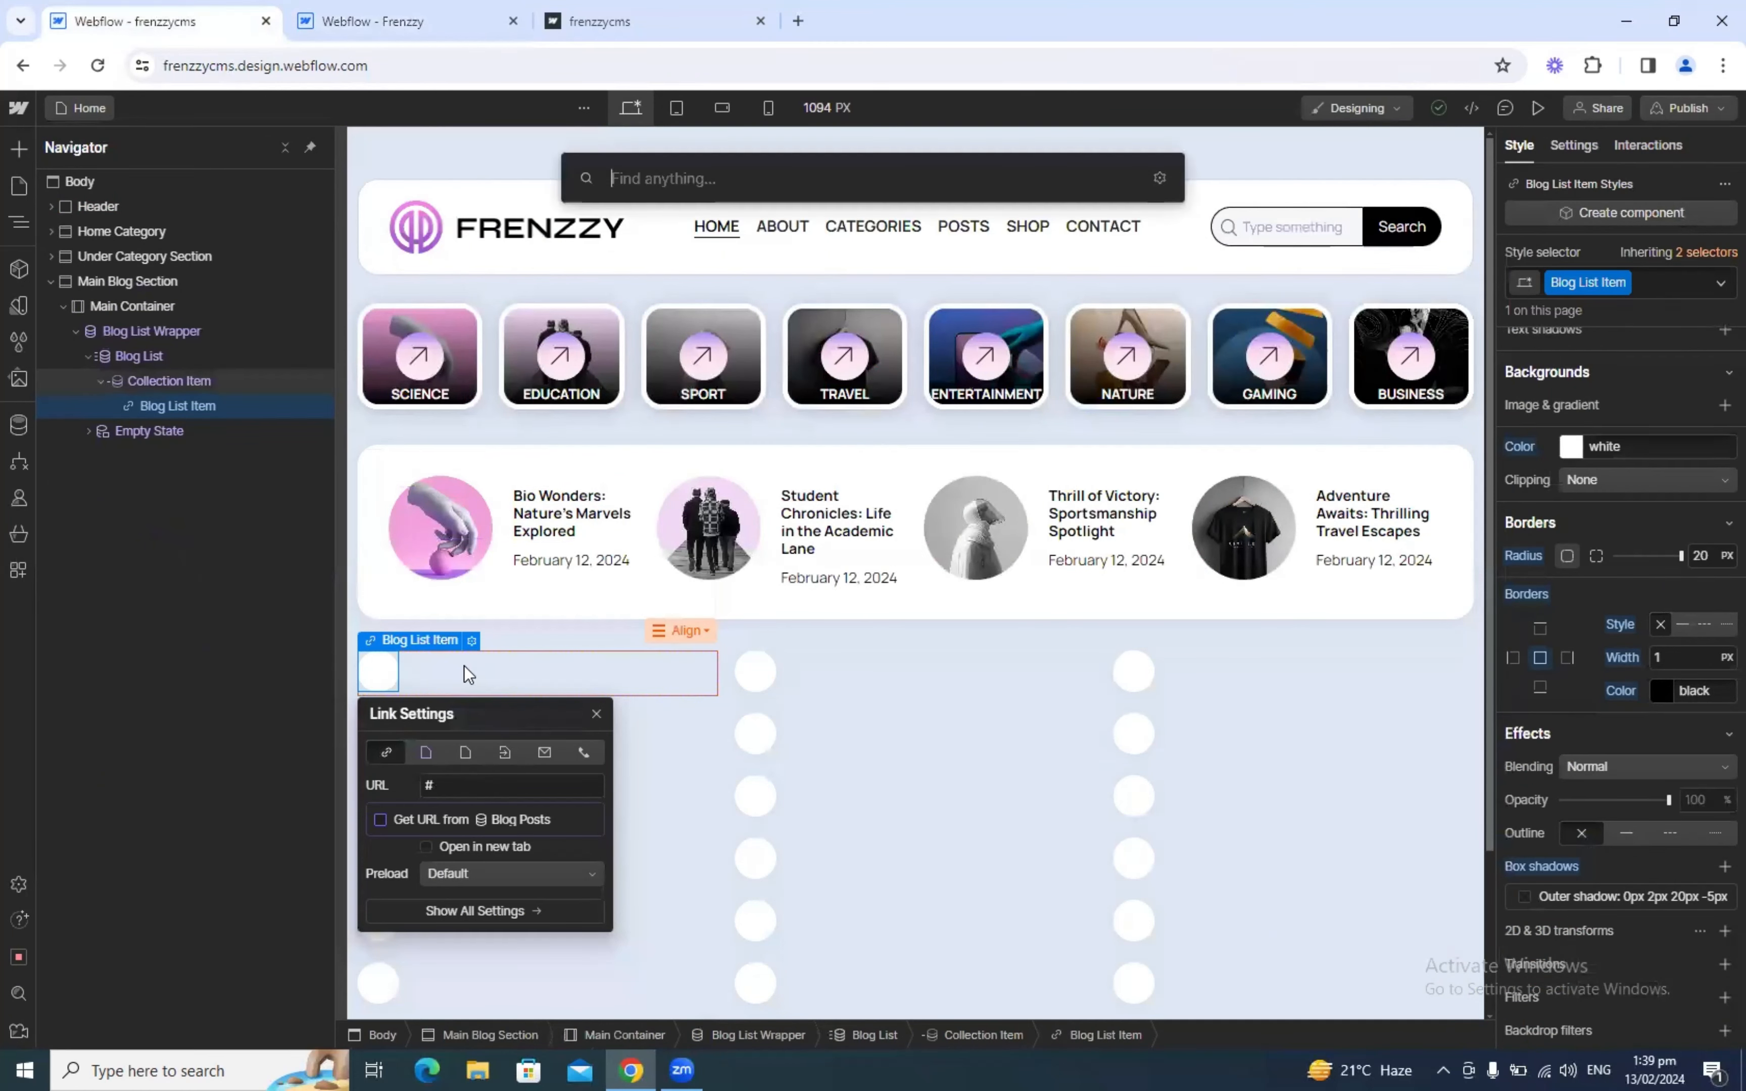
type("image")
key("Return")
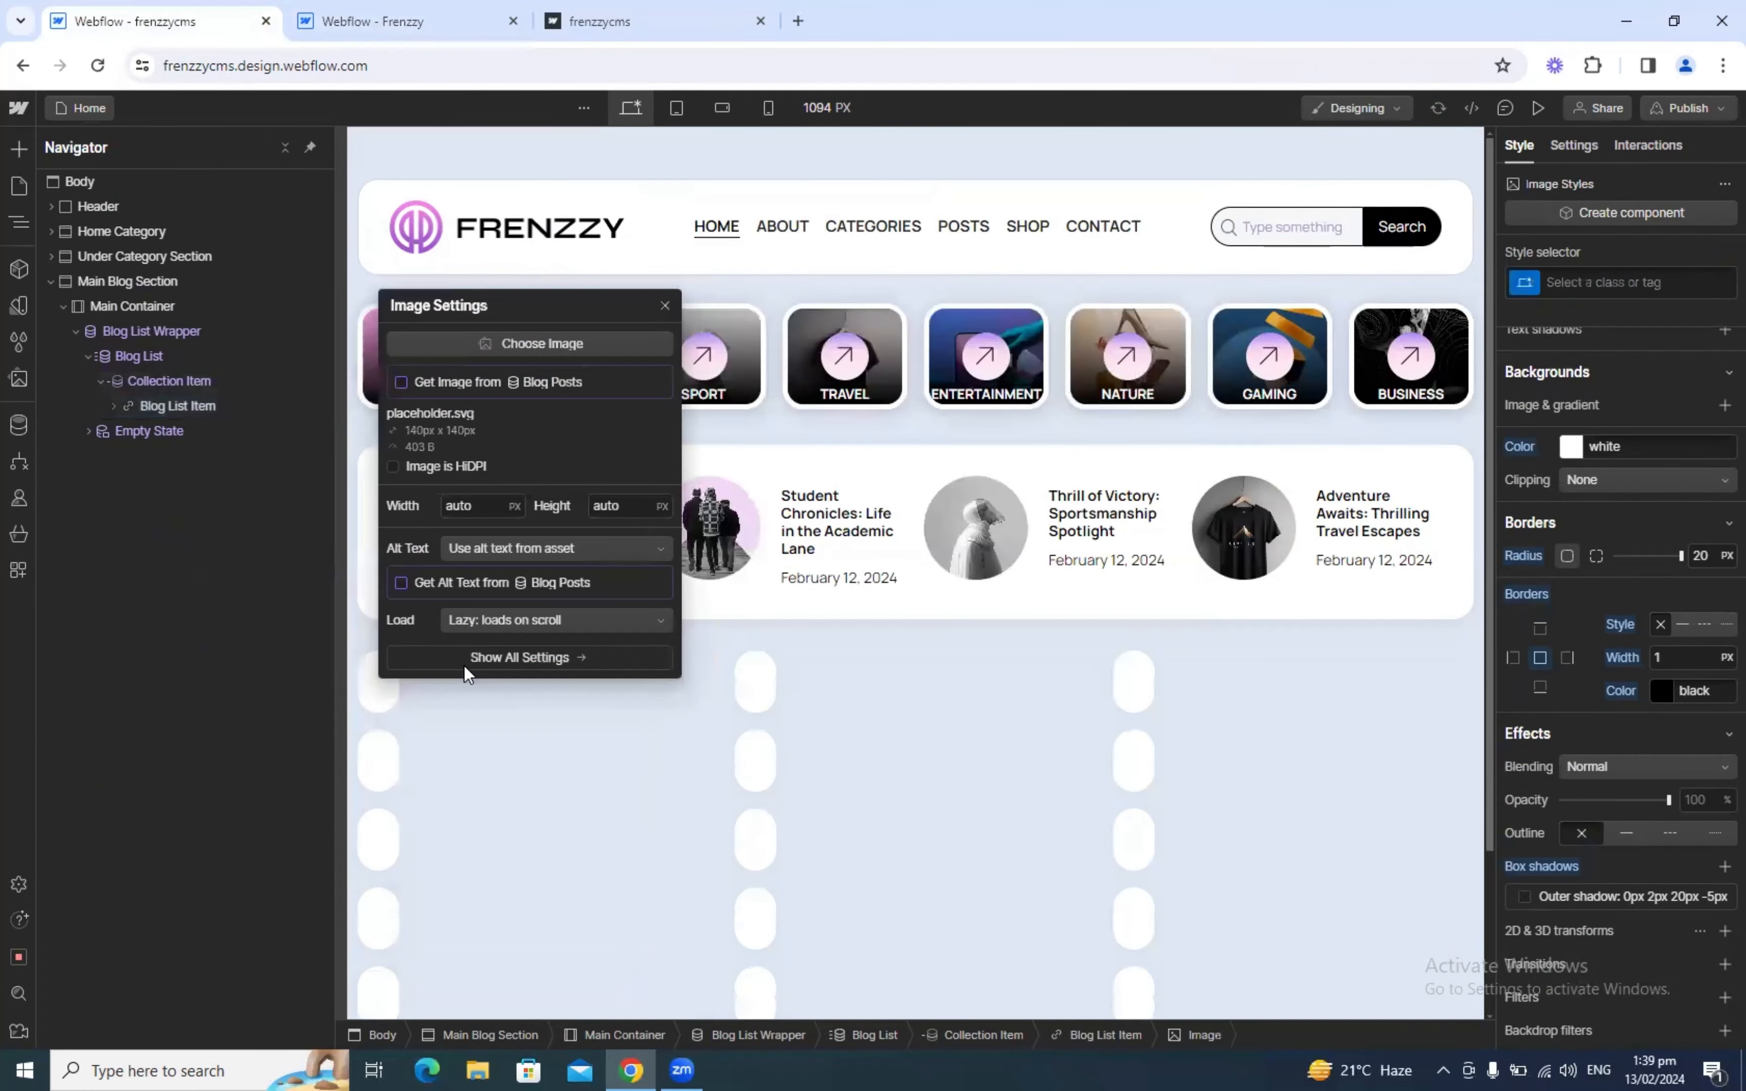
key("ctrl+Return")
type("Blog Main Image")
key("Return")
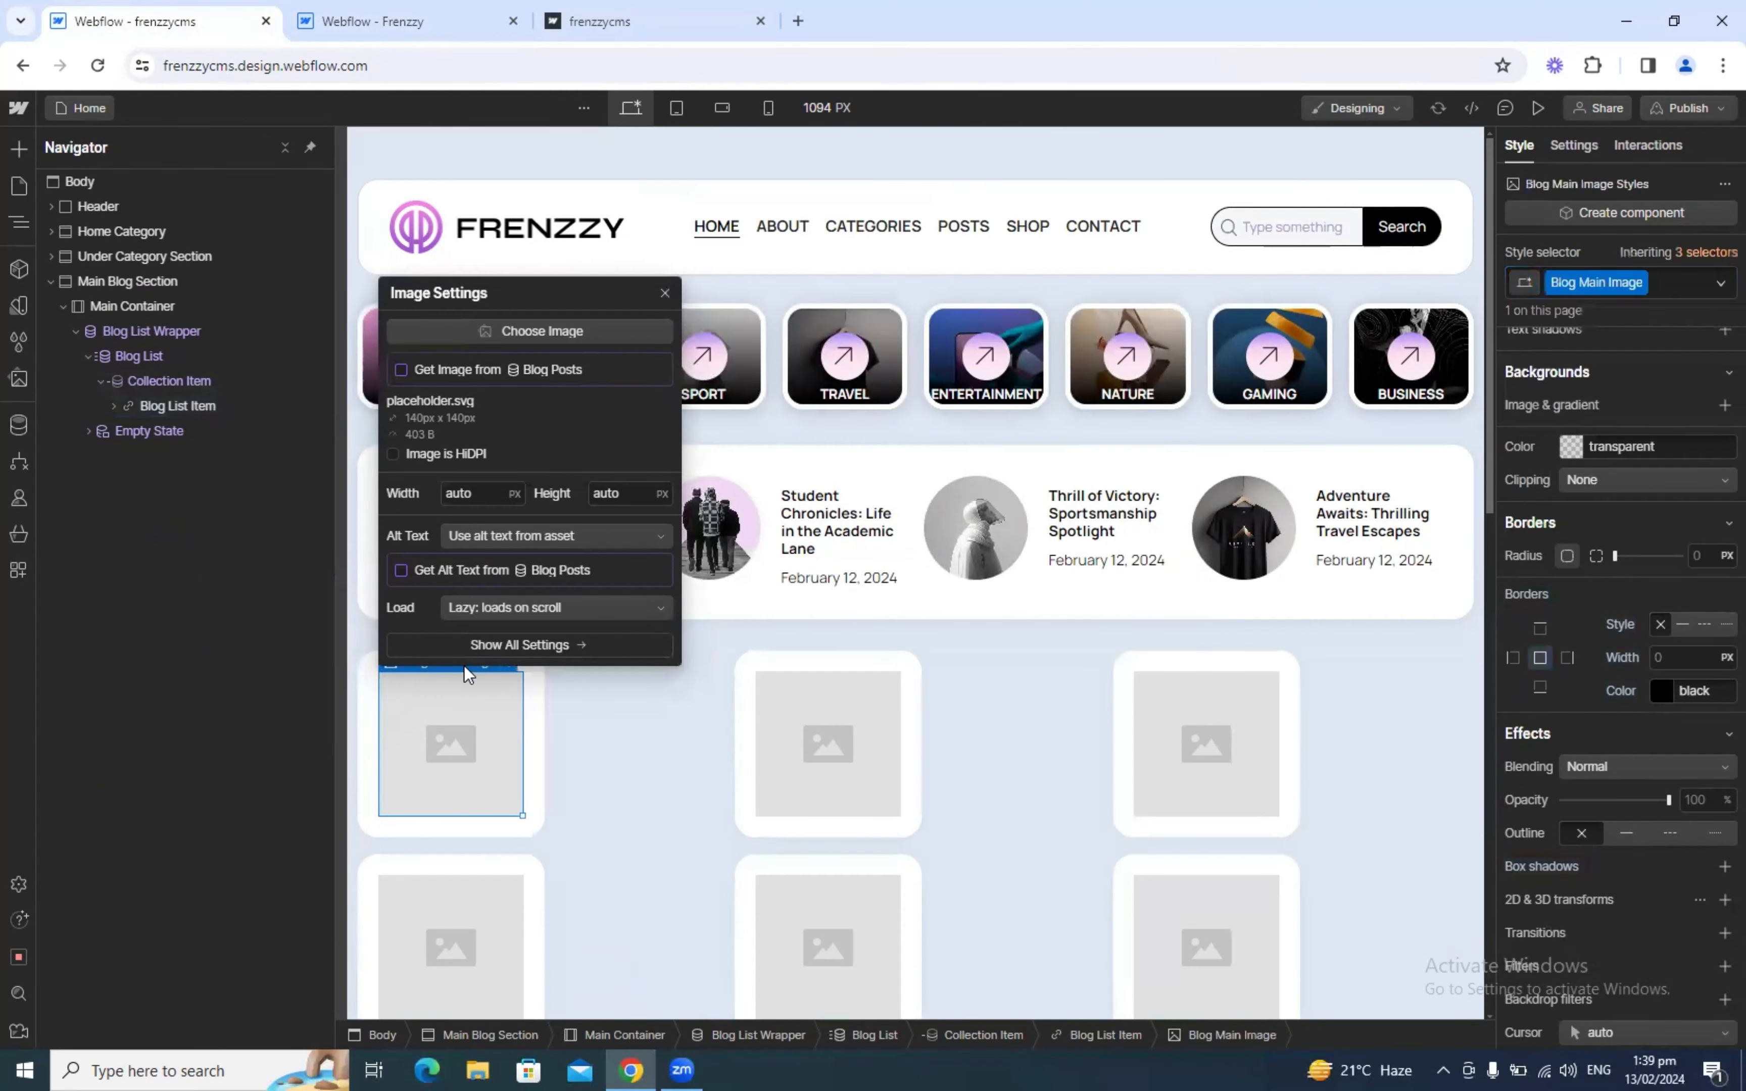
Step: Connect the Blog Main Image to the Main Image field of the Blog Posts collection and review the cards
left_click(554, 329)
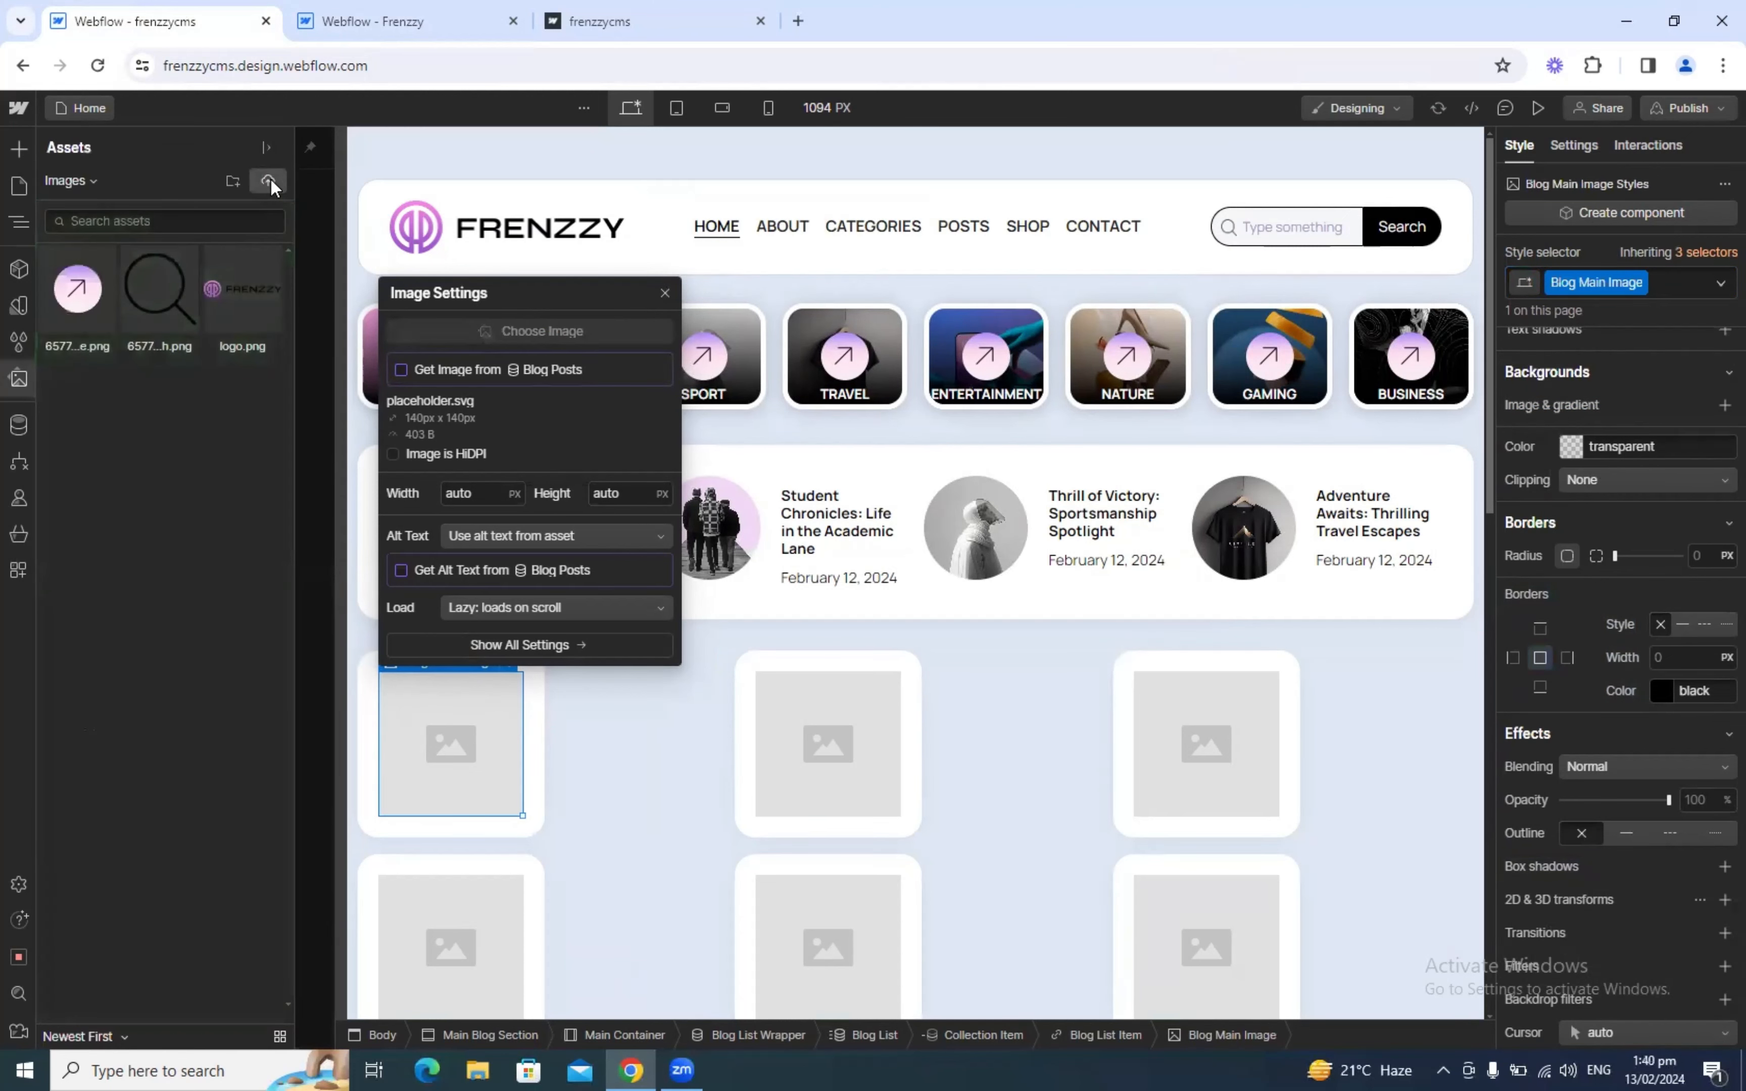
left_click(442, 368)
left_click(449, 394)
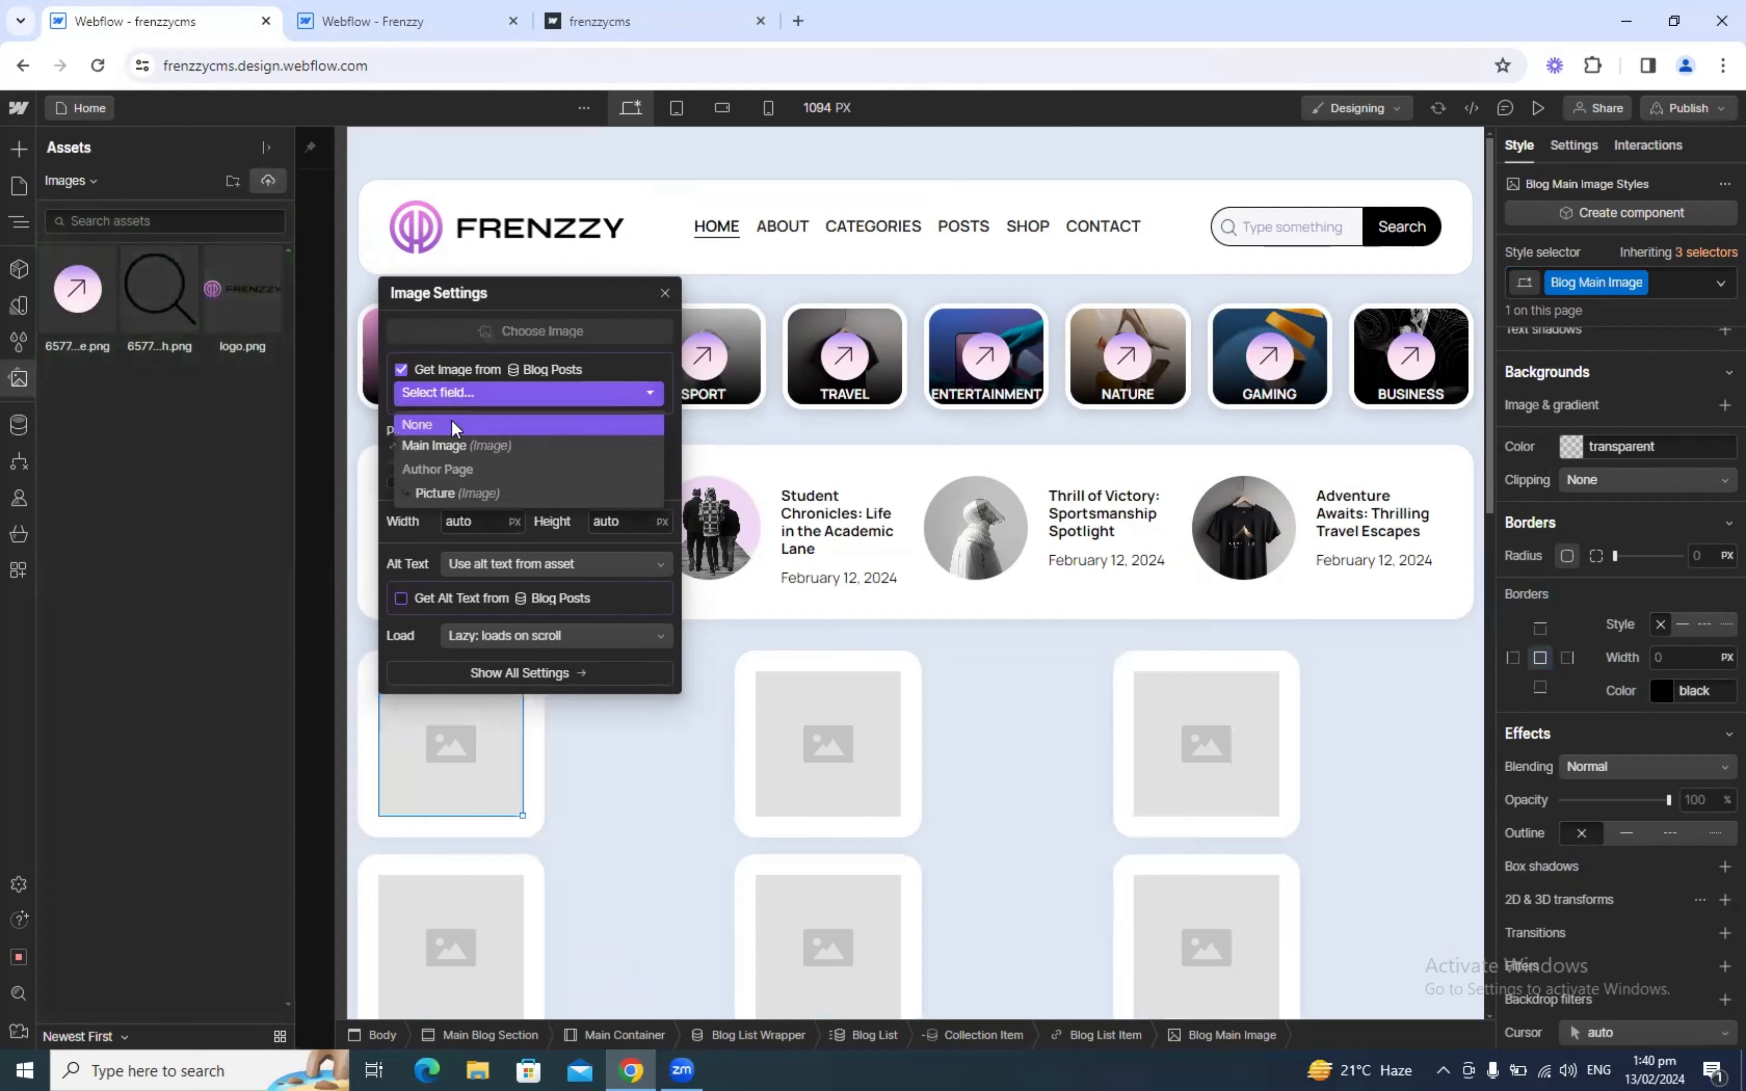
left_click(452, 443)
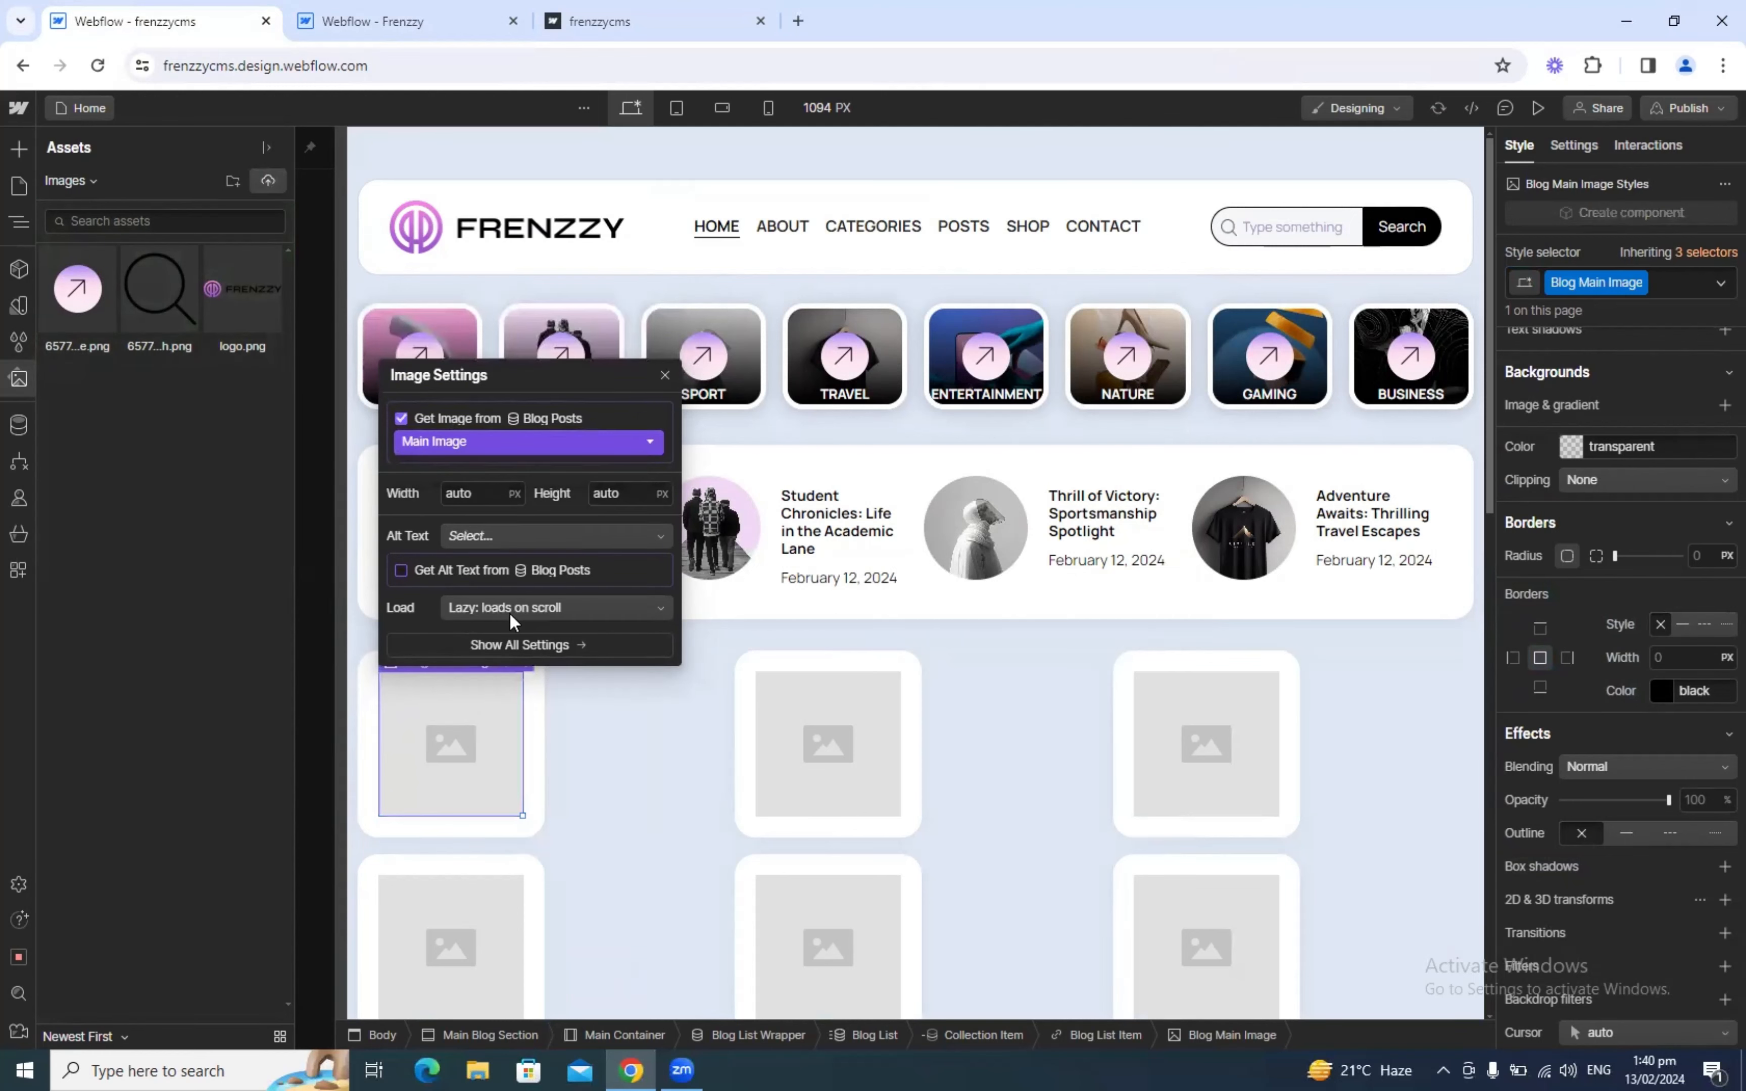
left_click(599, 796)
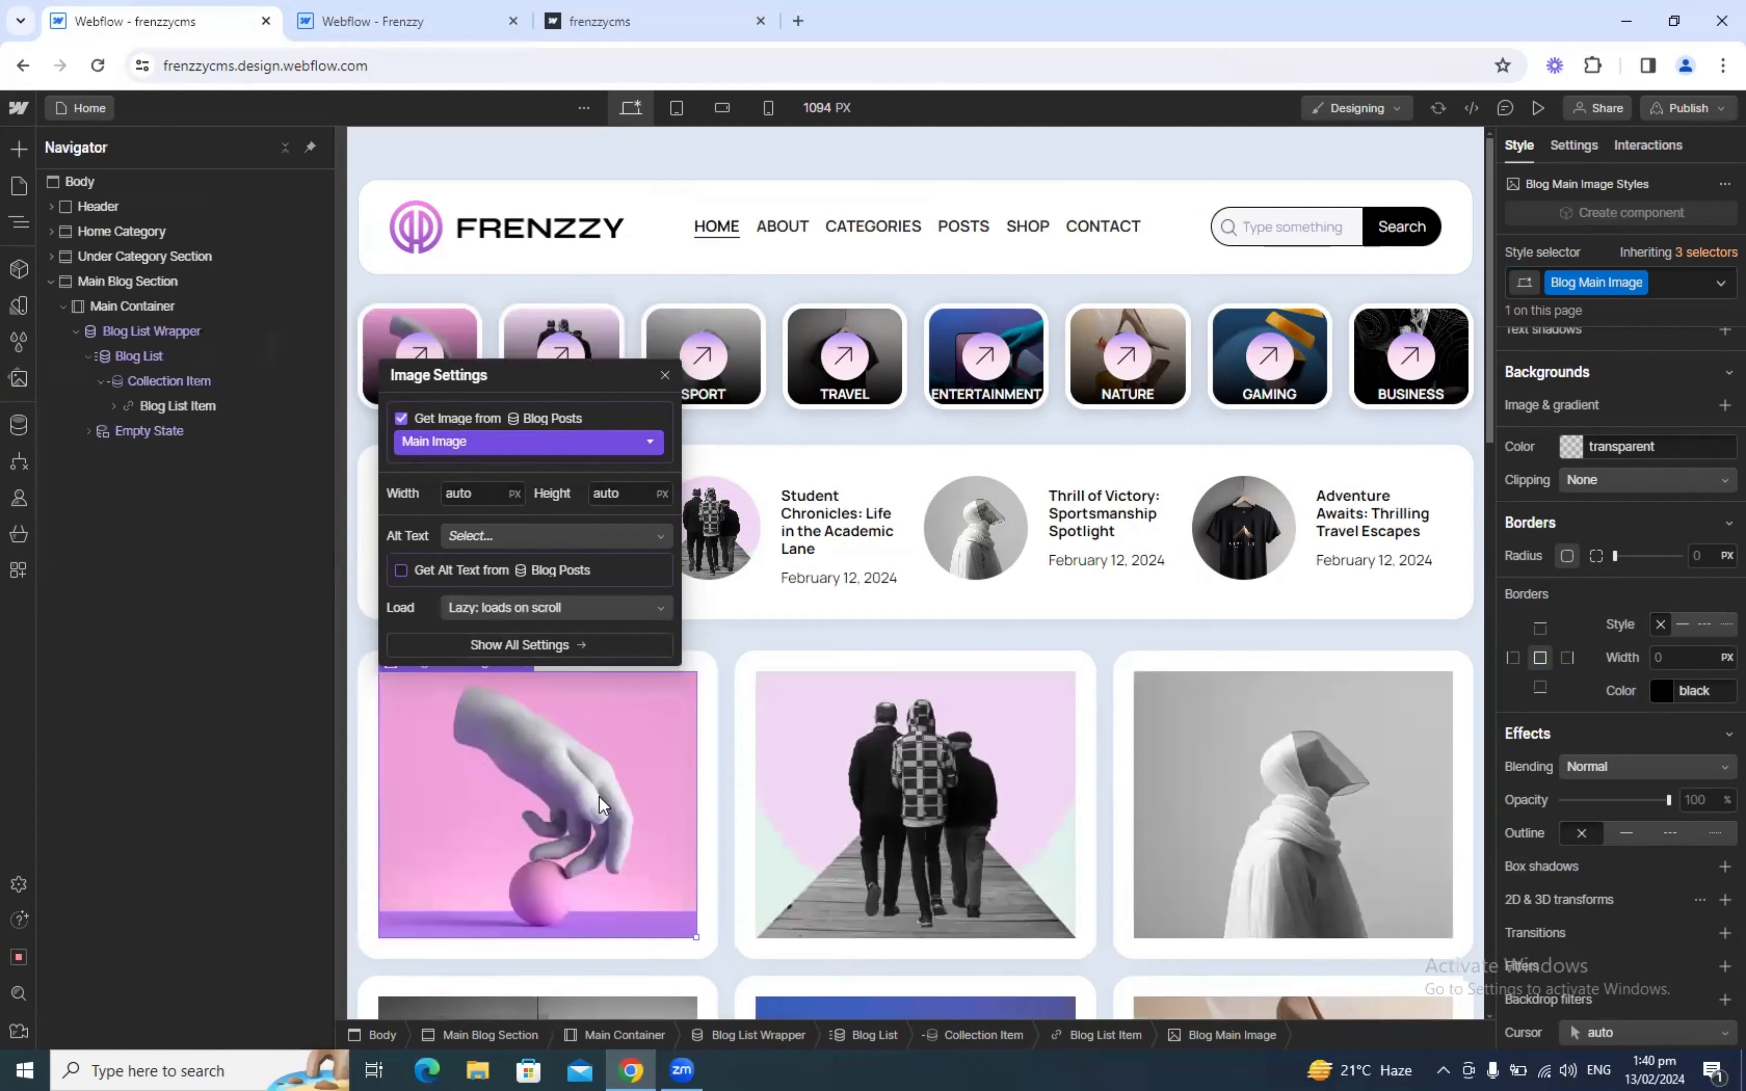
scroll(599, 797, "down", 5)
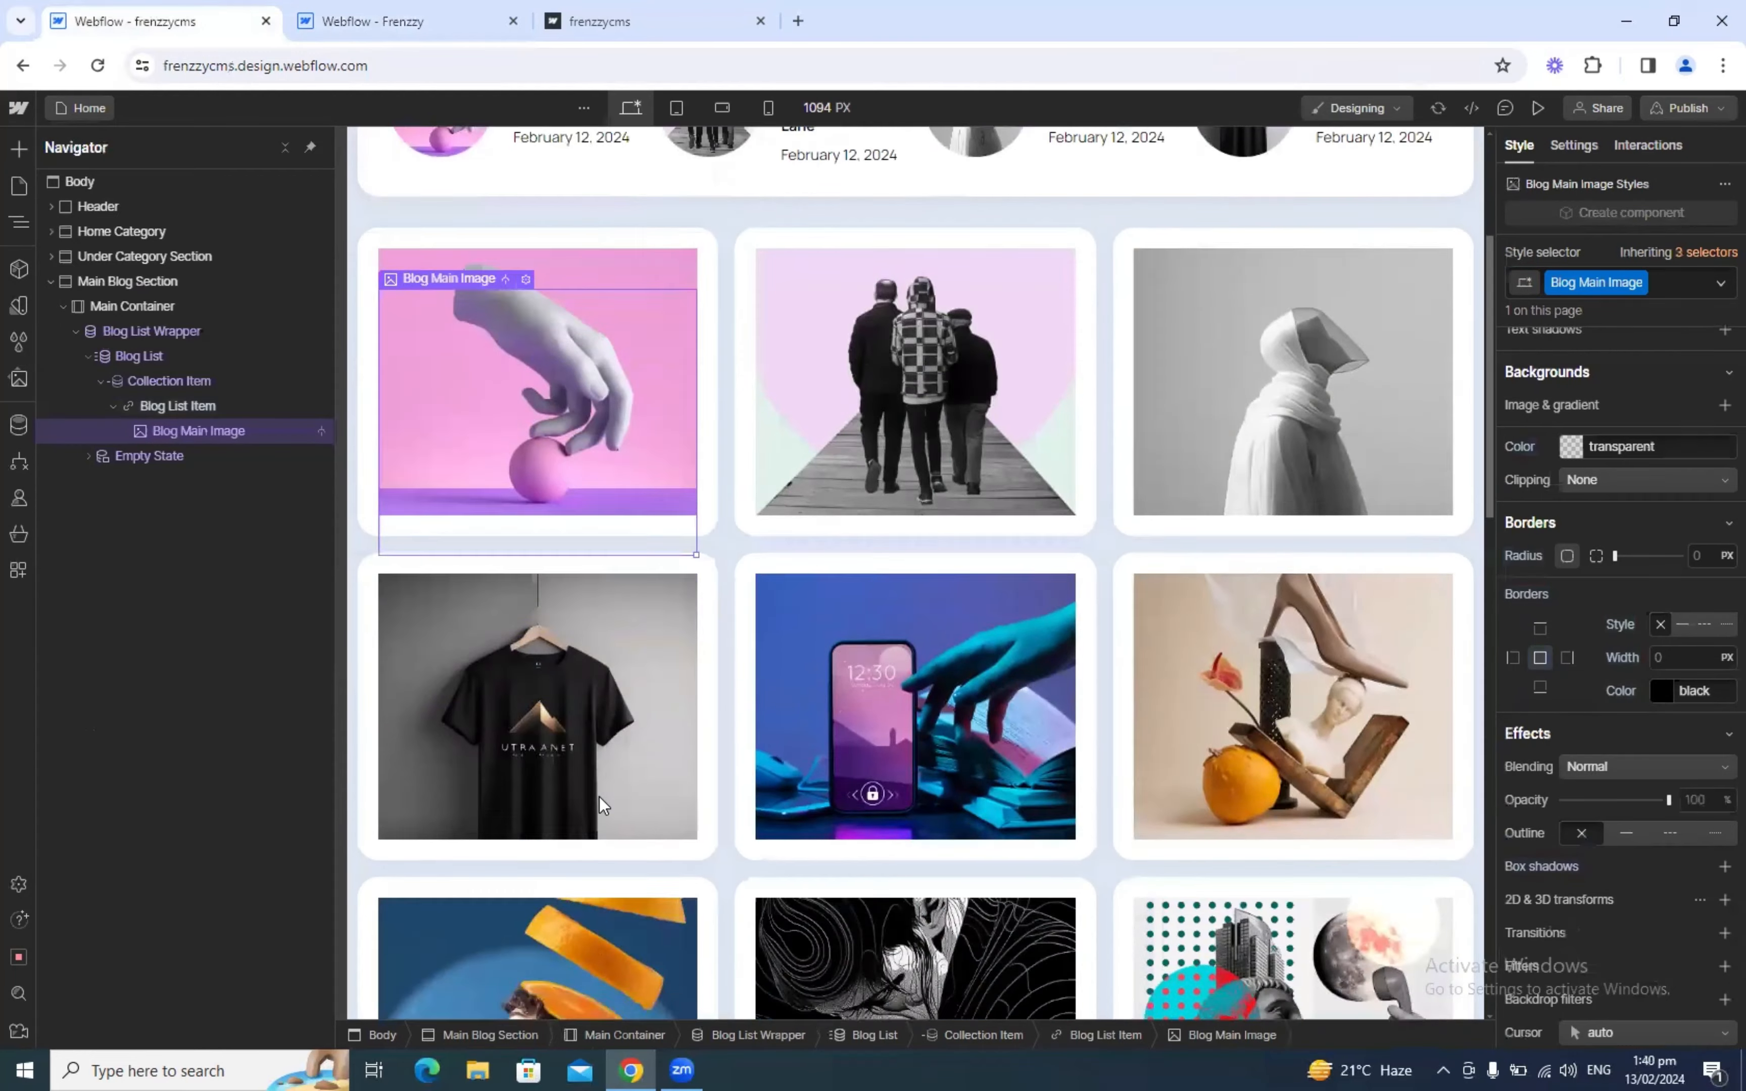
scroll(599, 797, "up", 2)
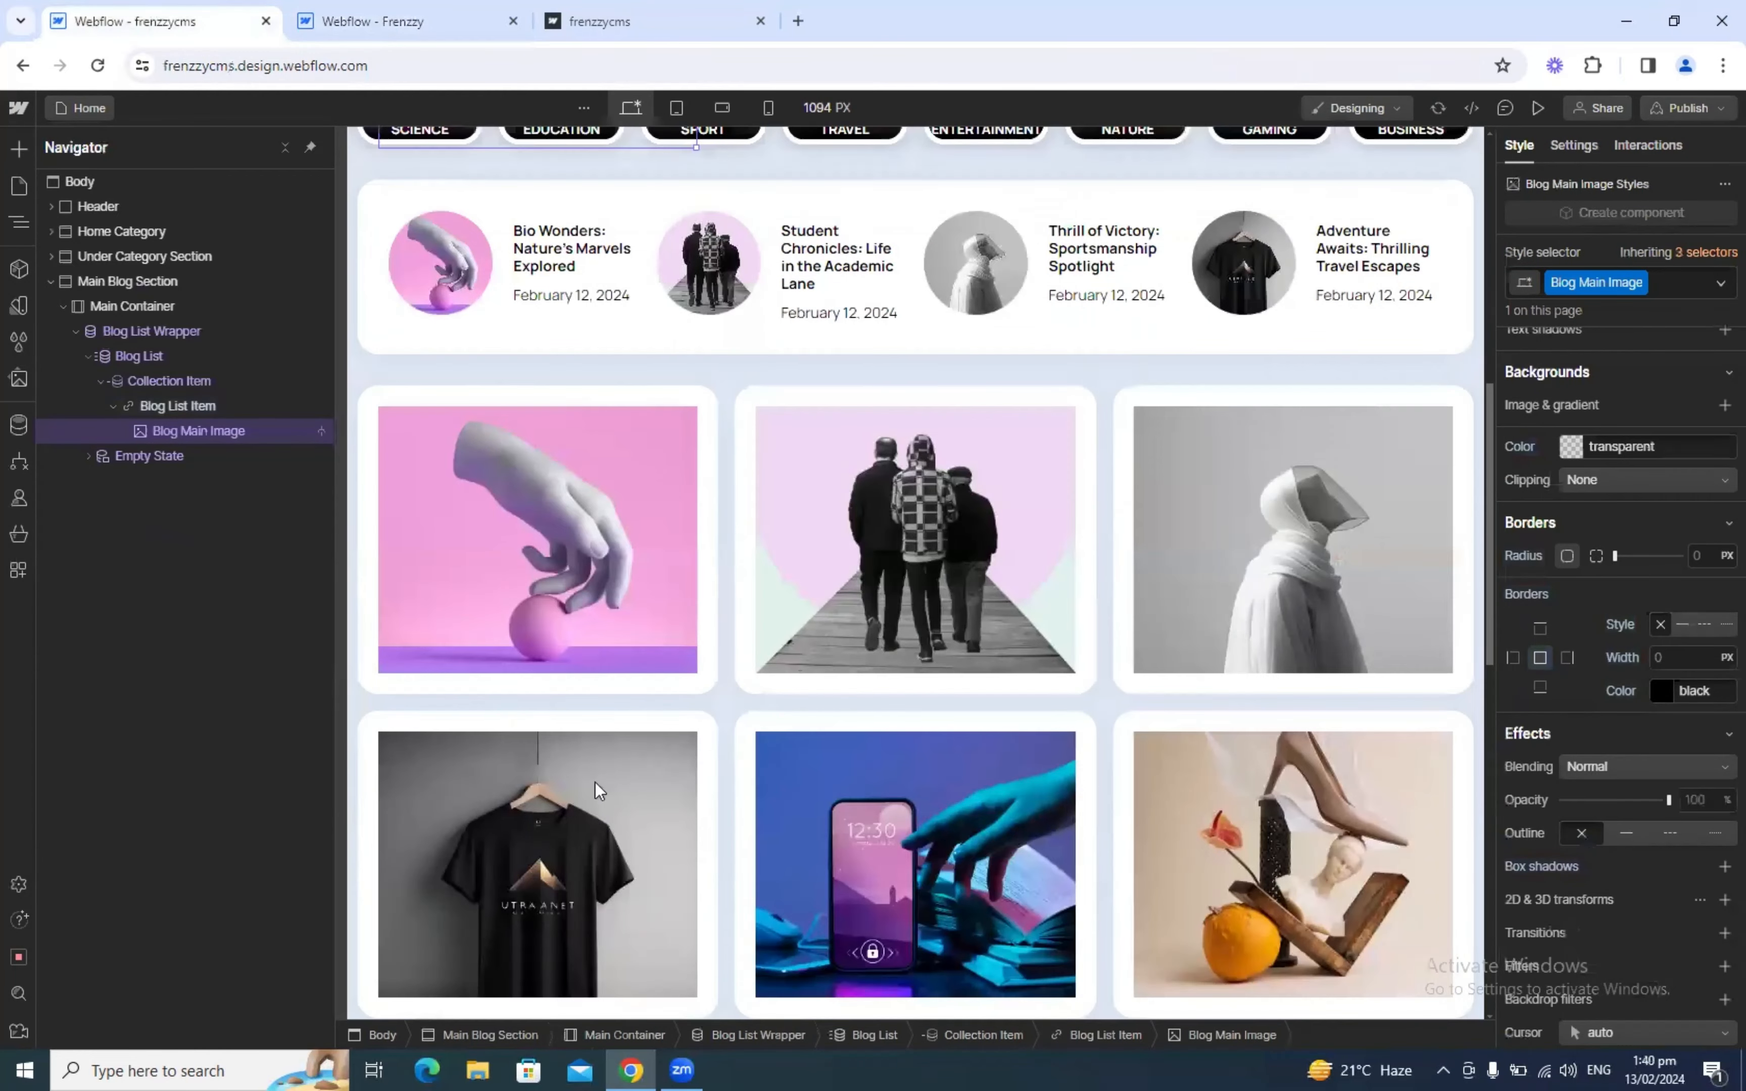
Step: Check the image's corner styling in the Frenzzy reference template and set the Blog Main Image's border radius to 20 px in frenzzycms
left_click(393, 8)
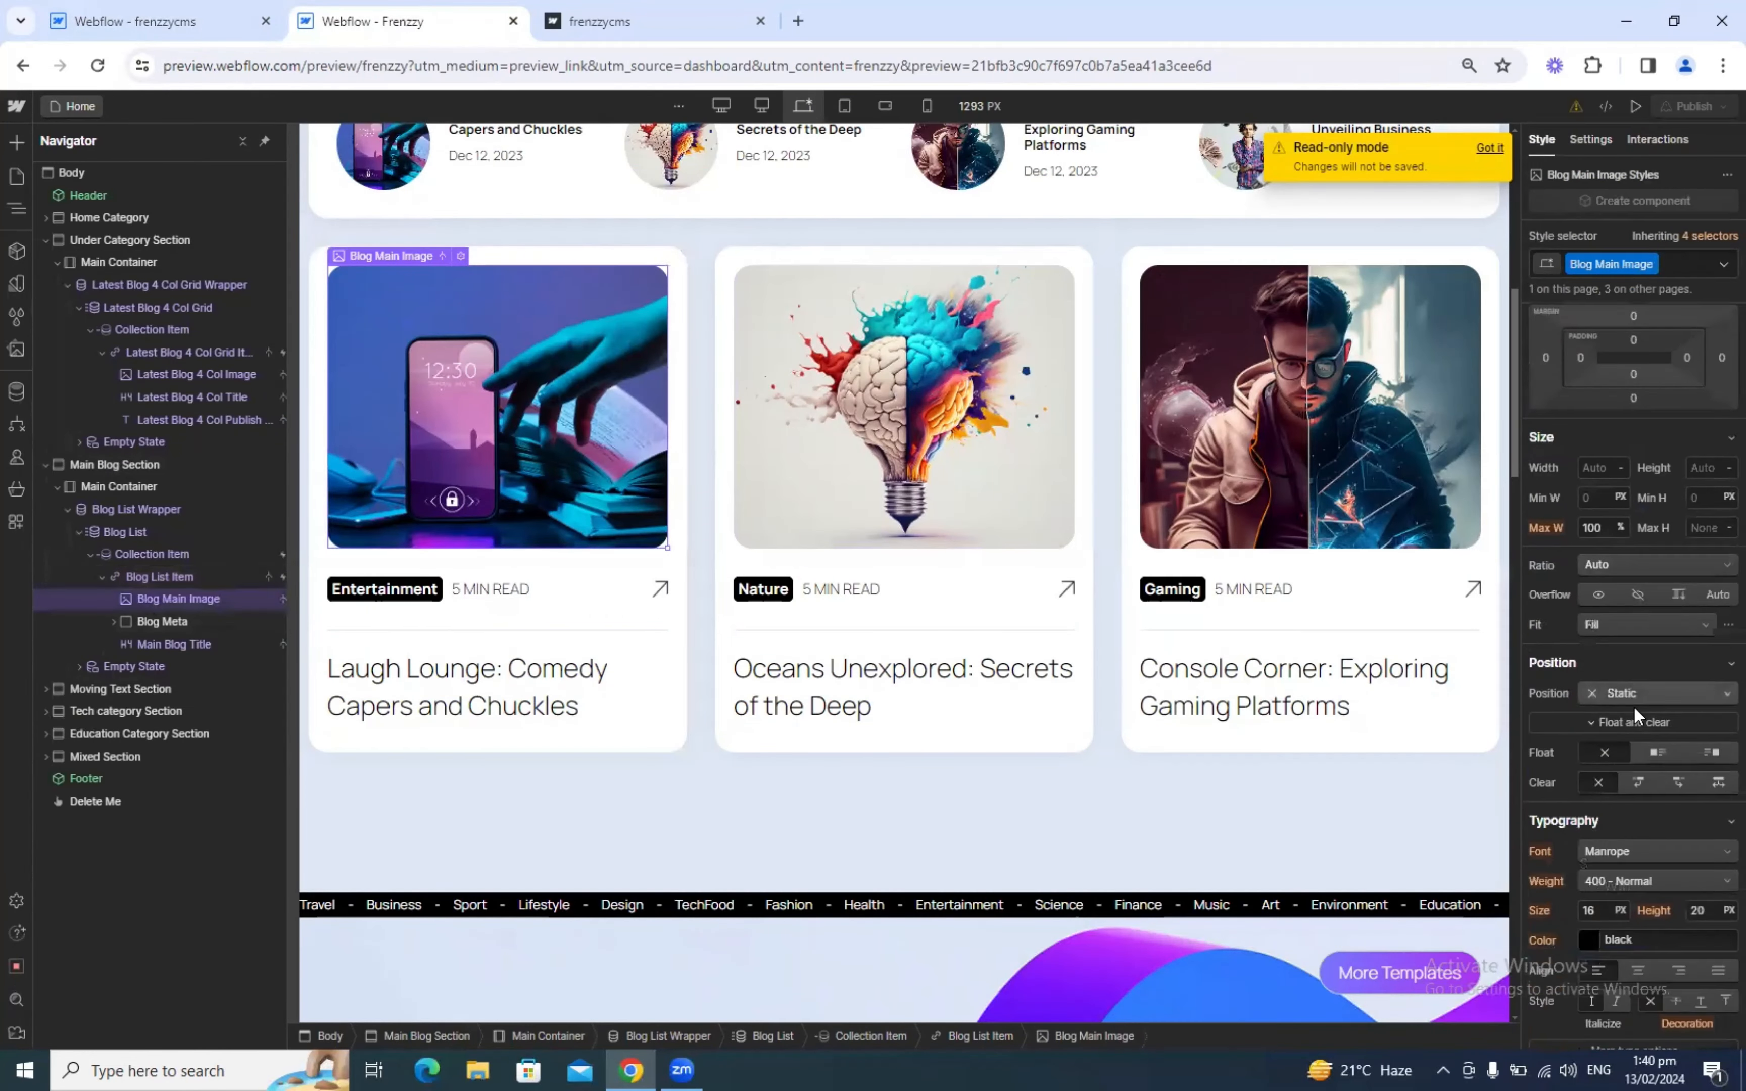
scroll(1635, 705, "down", 10)
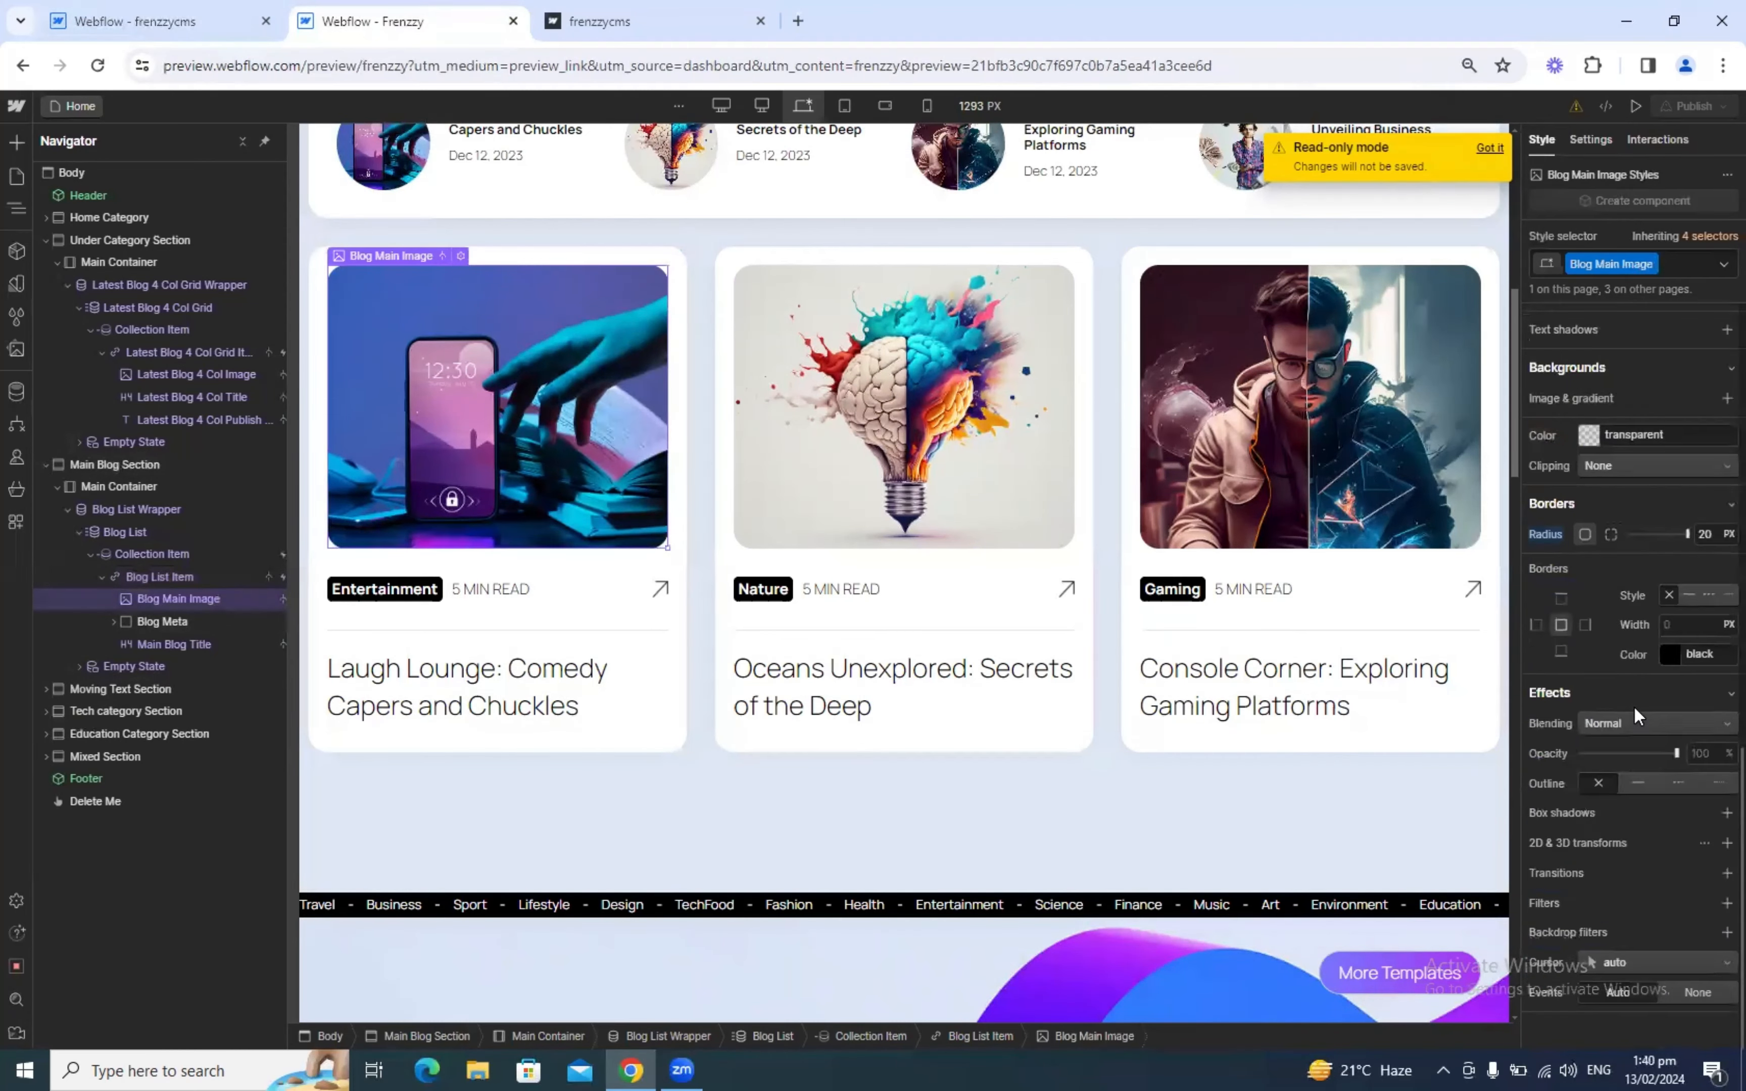
left_click(159, 21)
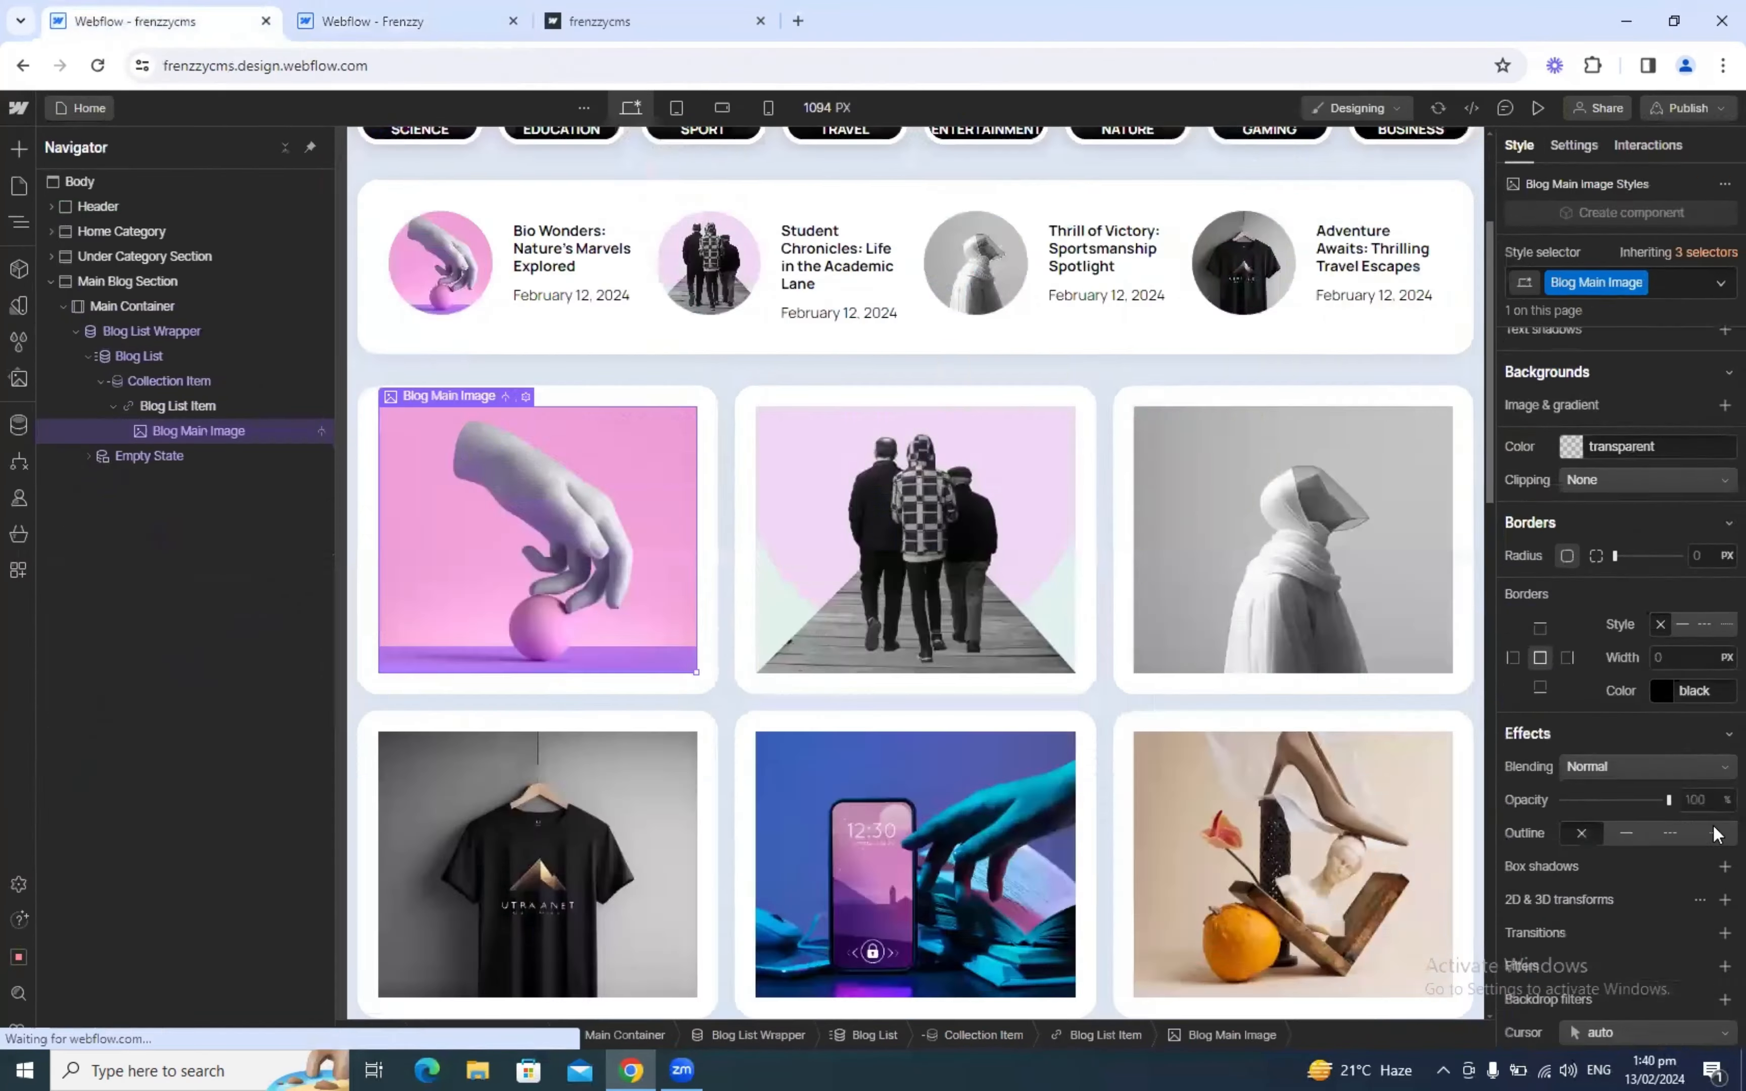
scroll(1715, 831, "down", 1)
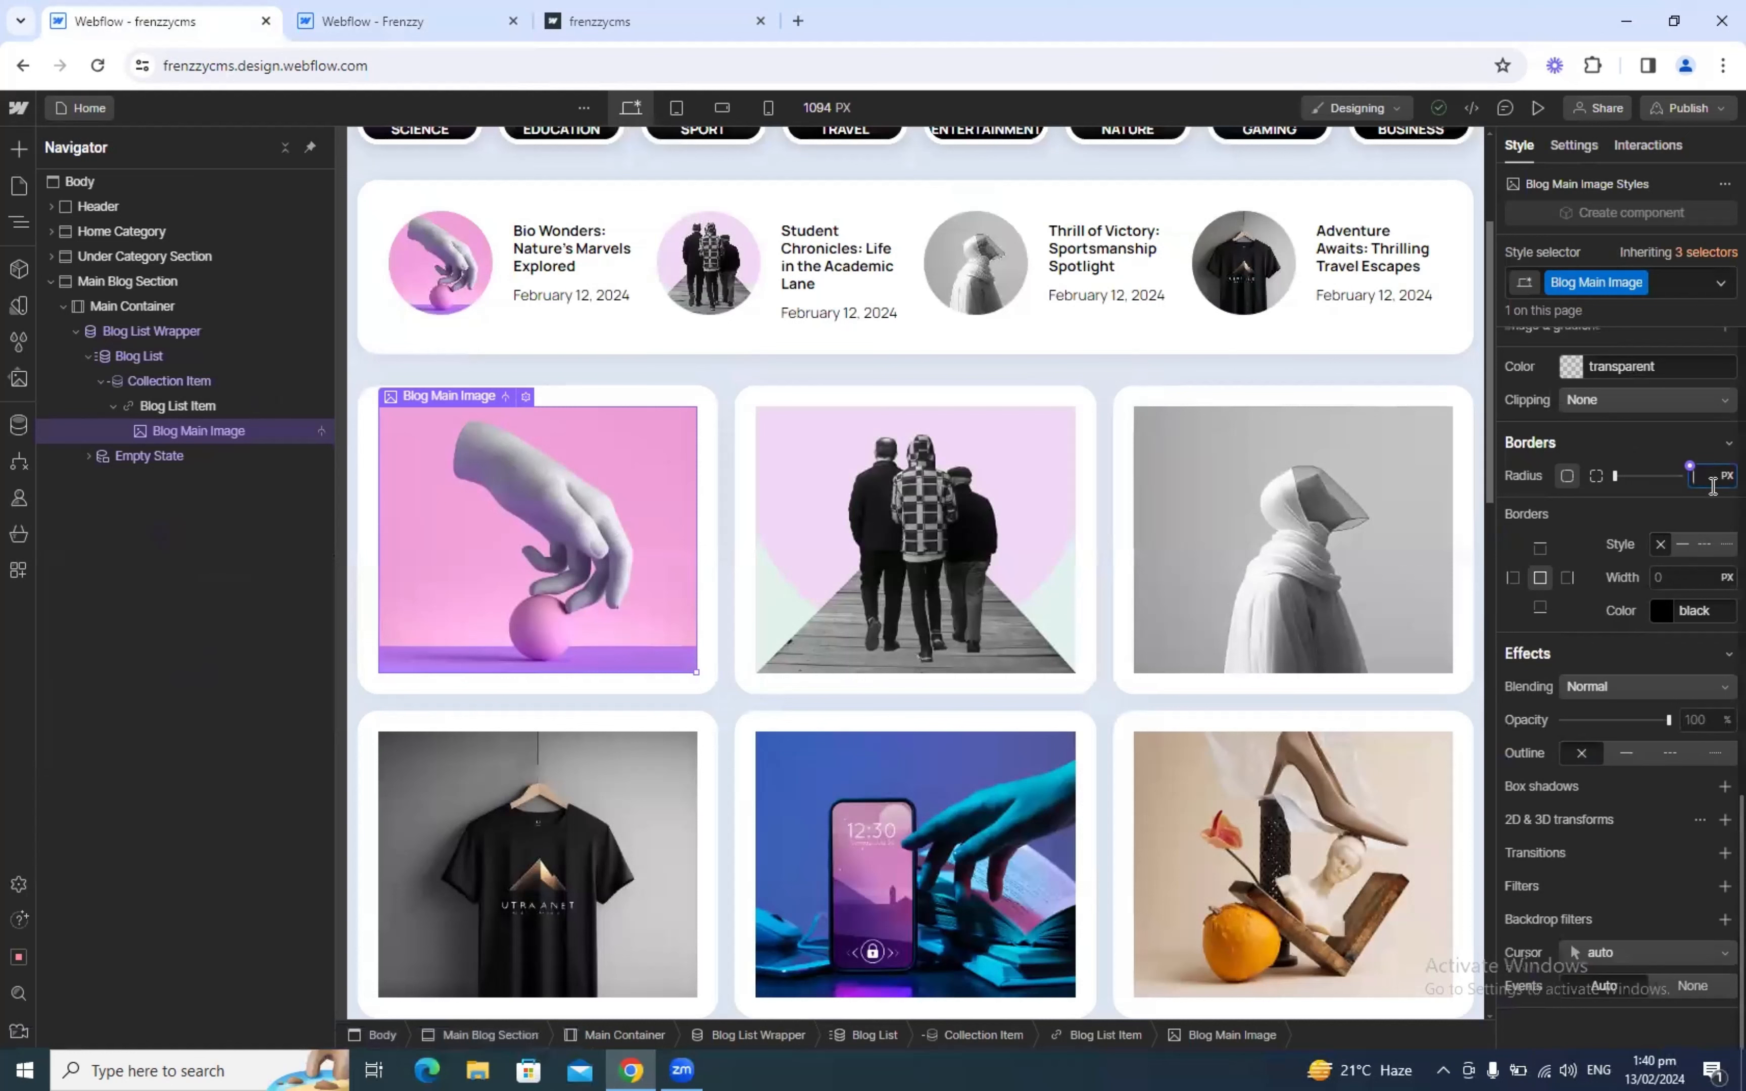
type("20")
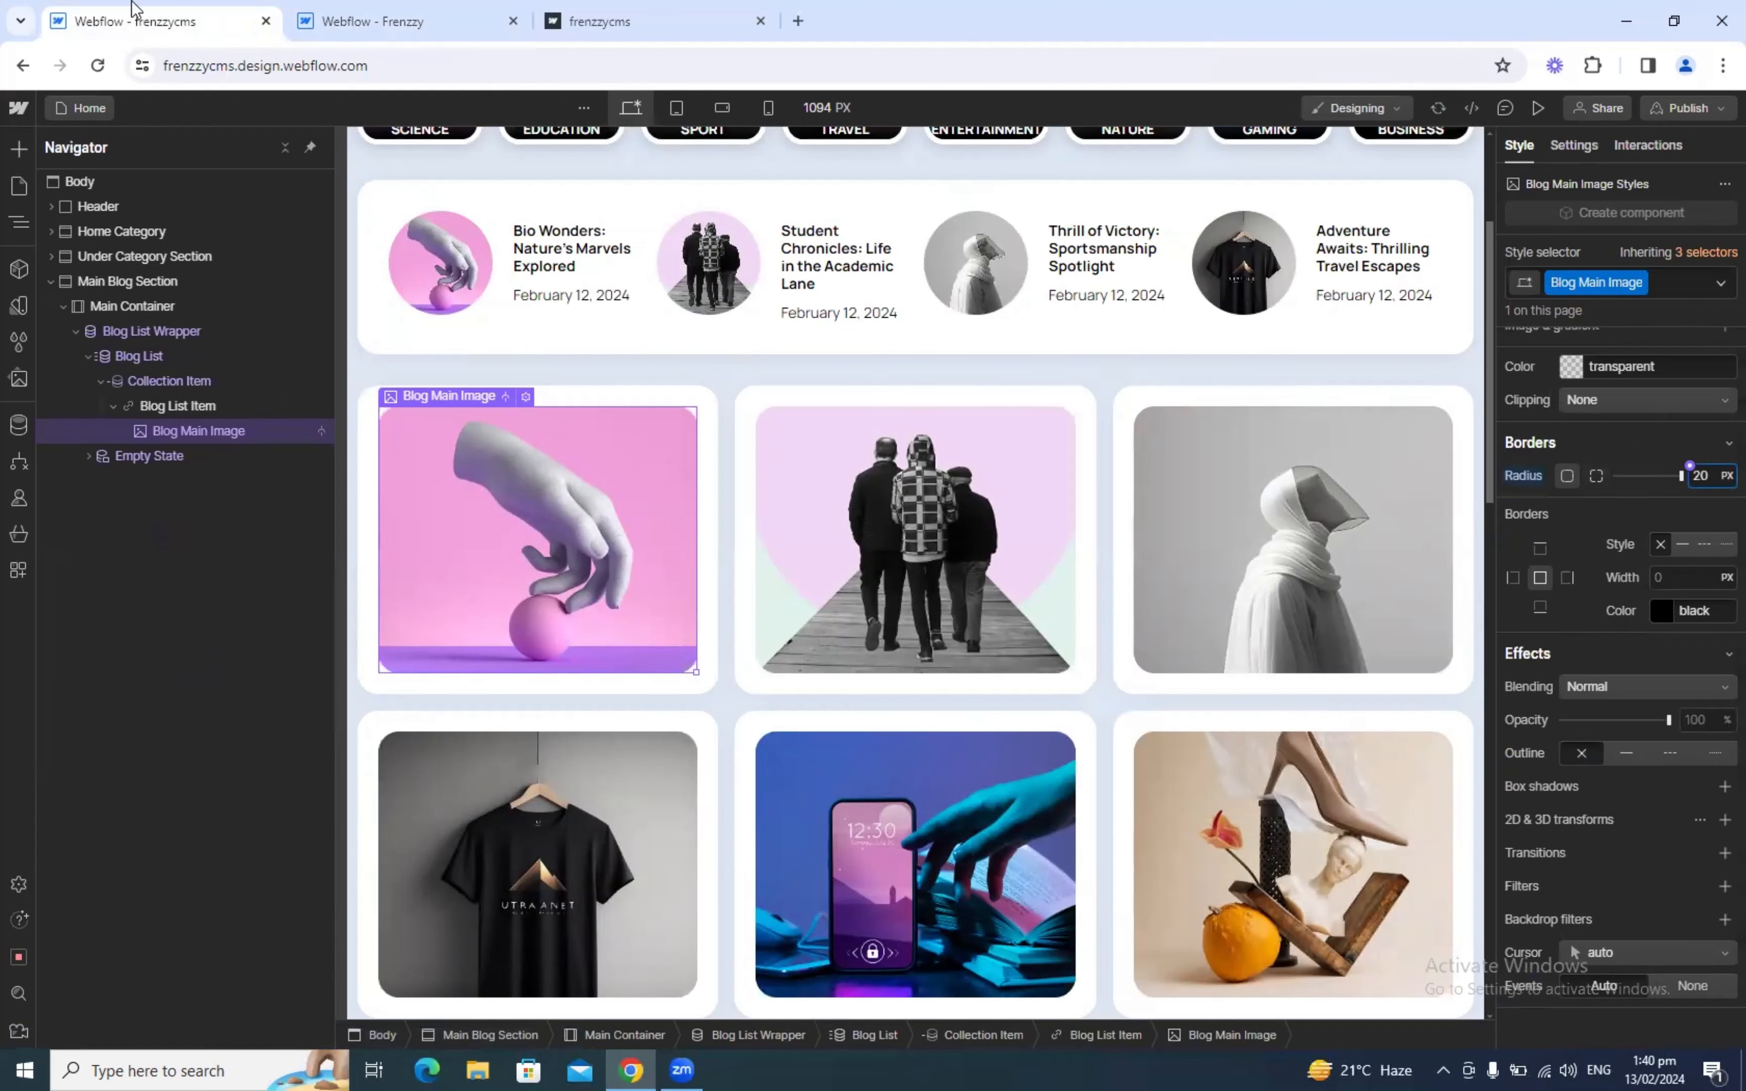
Step: In the Frenzzy reference template, select the Blog Meta block, copy its class name and review its layout and spacing settings
left_click(364, 10)
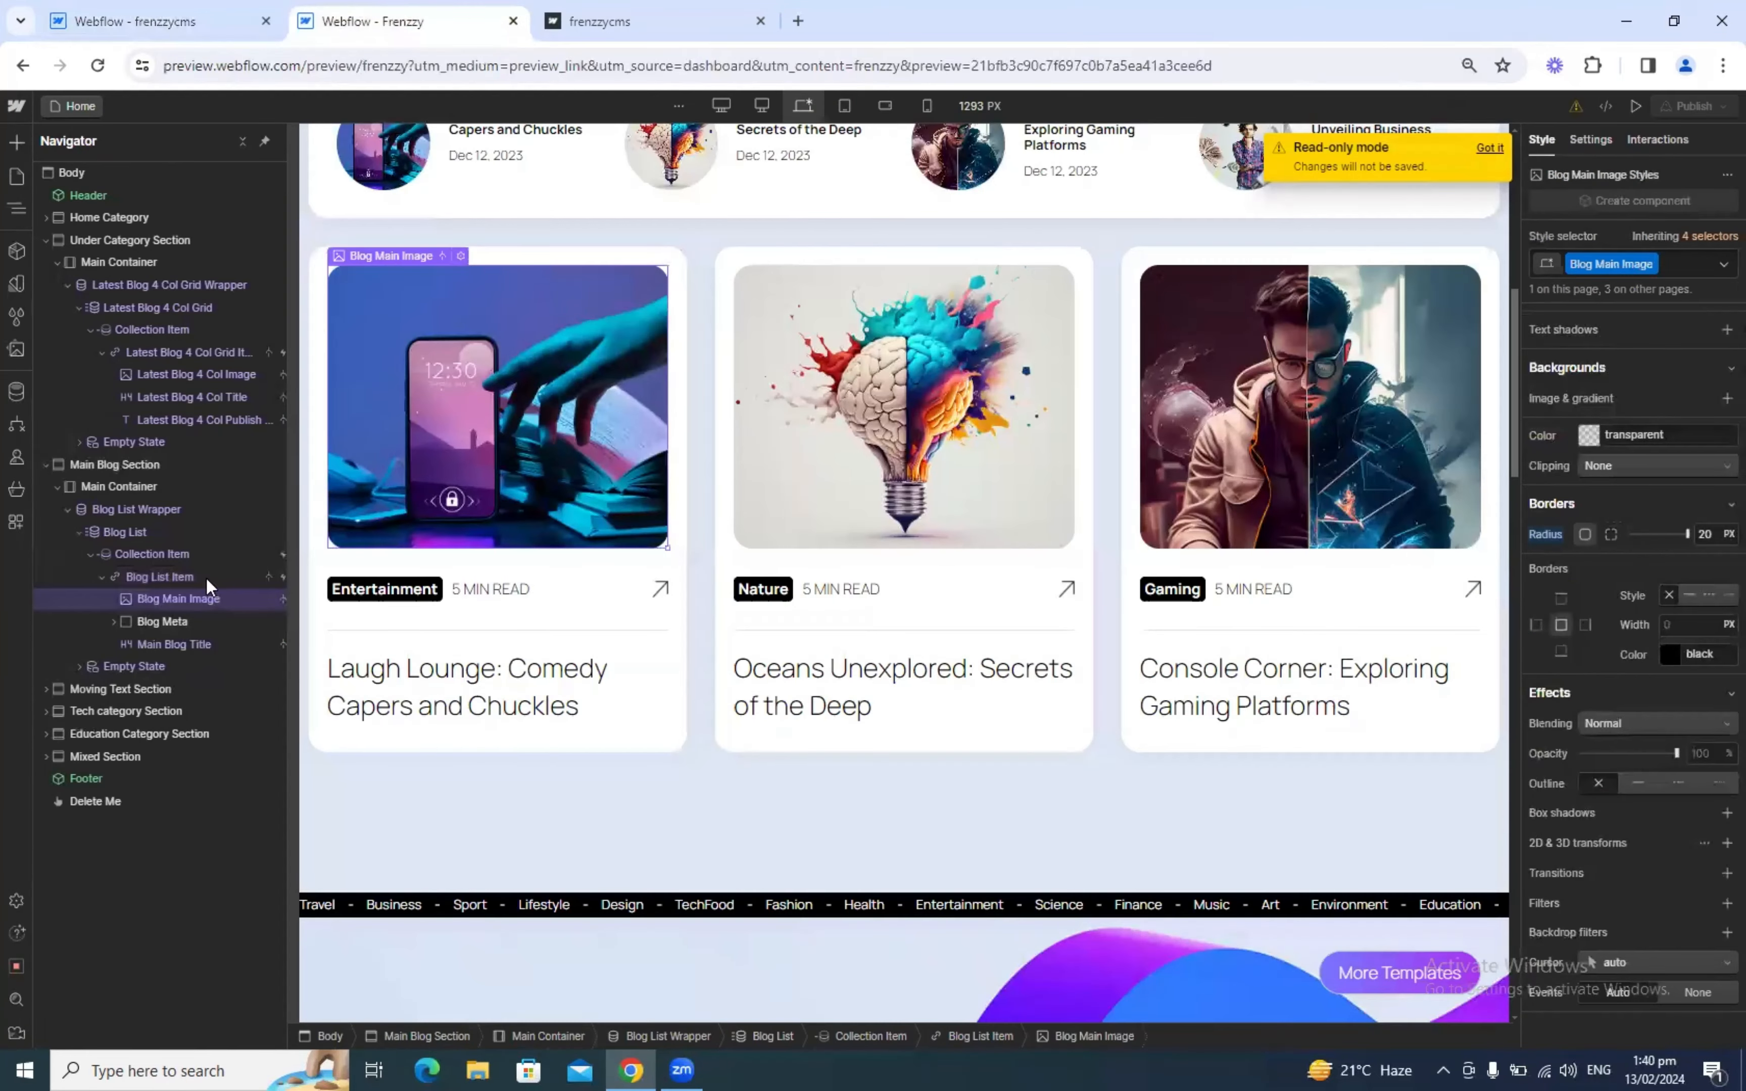
left_click(189, 623)
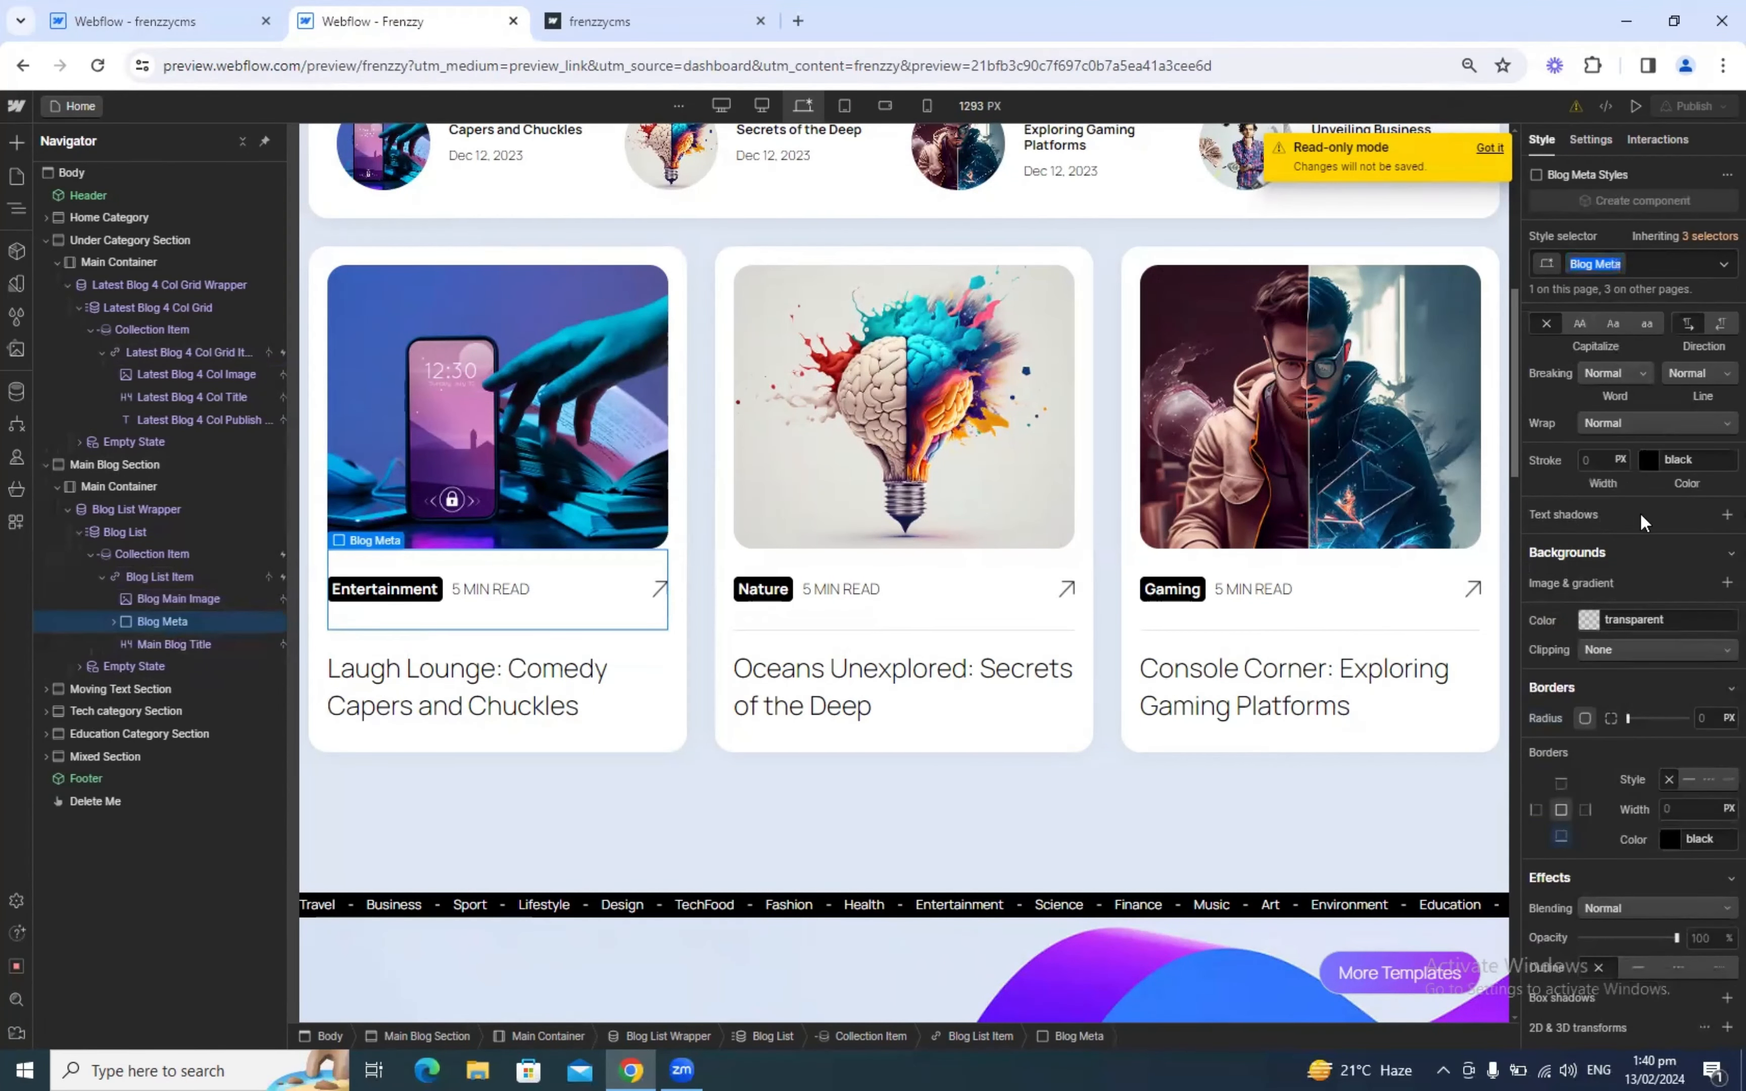
scroll(1683, 664, "up", 10)
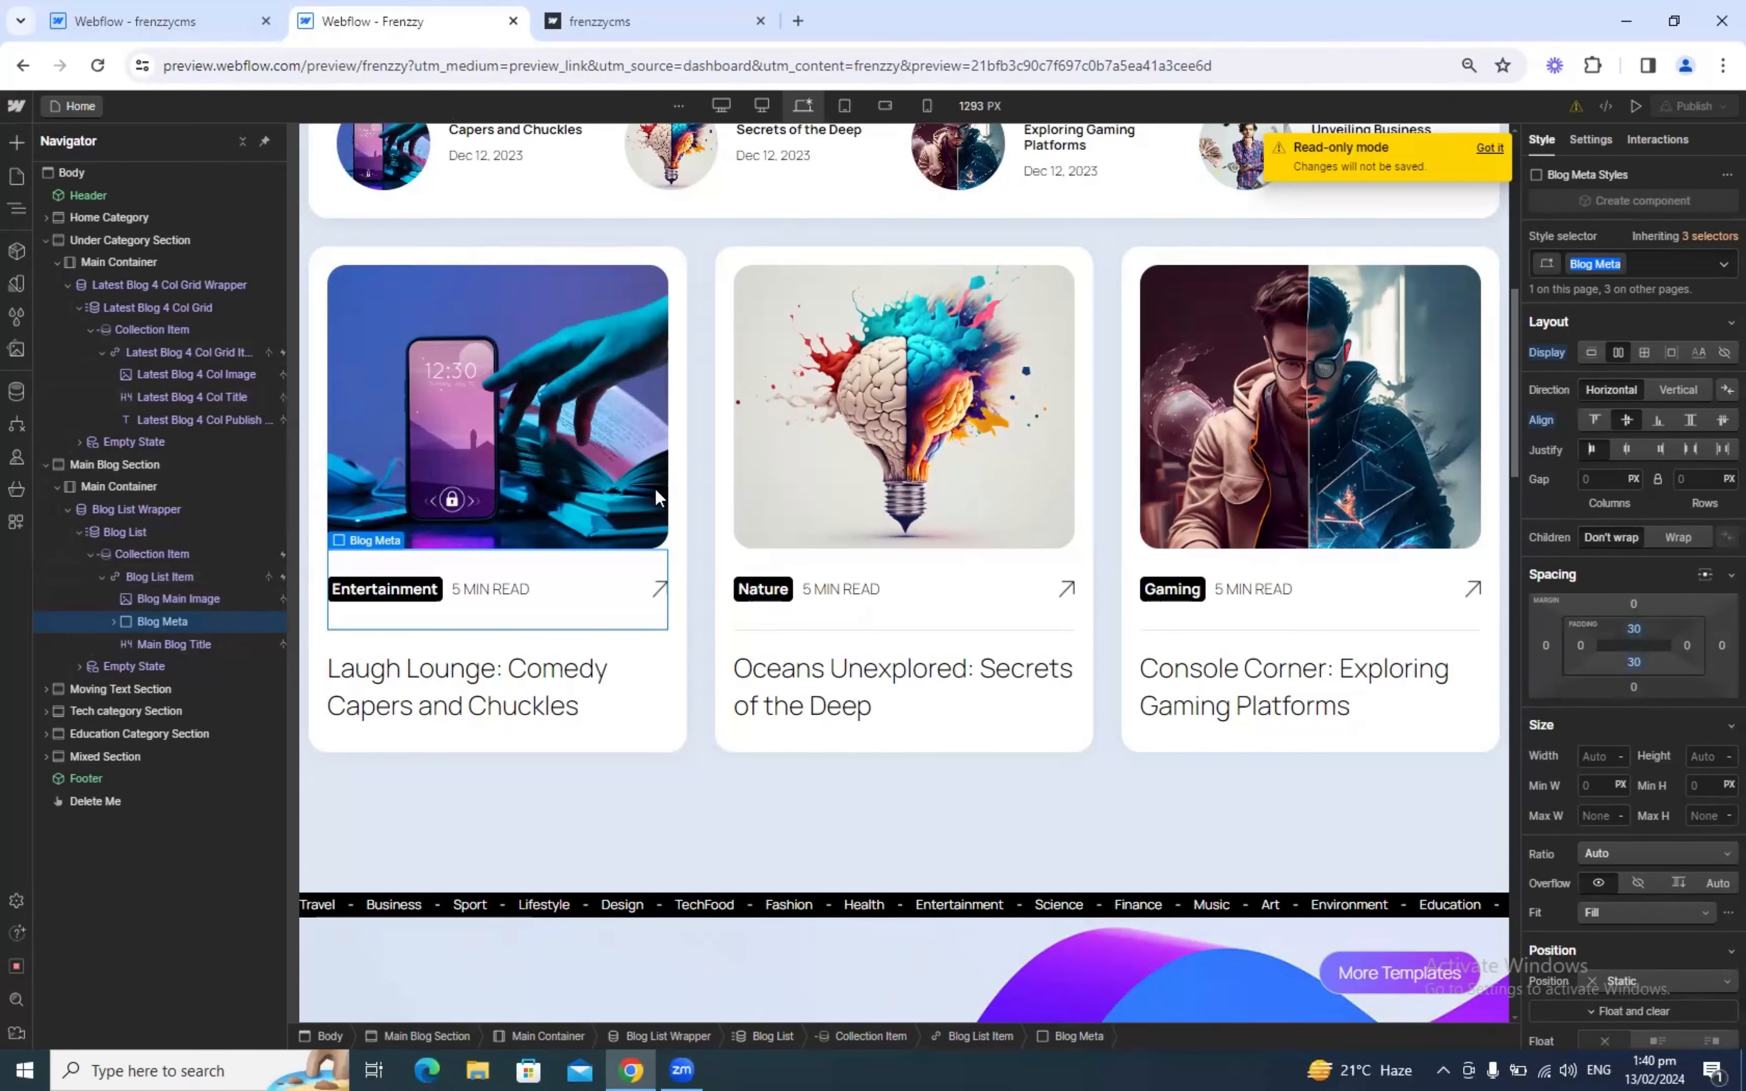
Step: Return to the frenzzycms project and add a div block inside the Blog List Item with the class Blog Meta
left_click(144, 21)
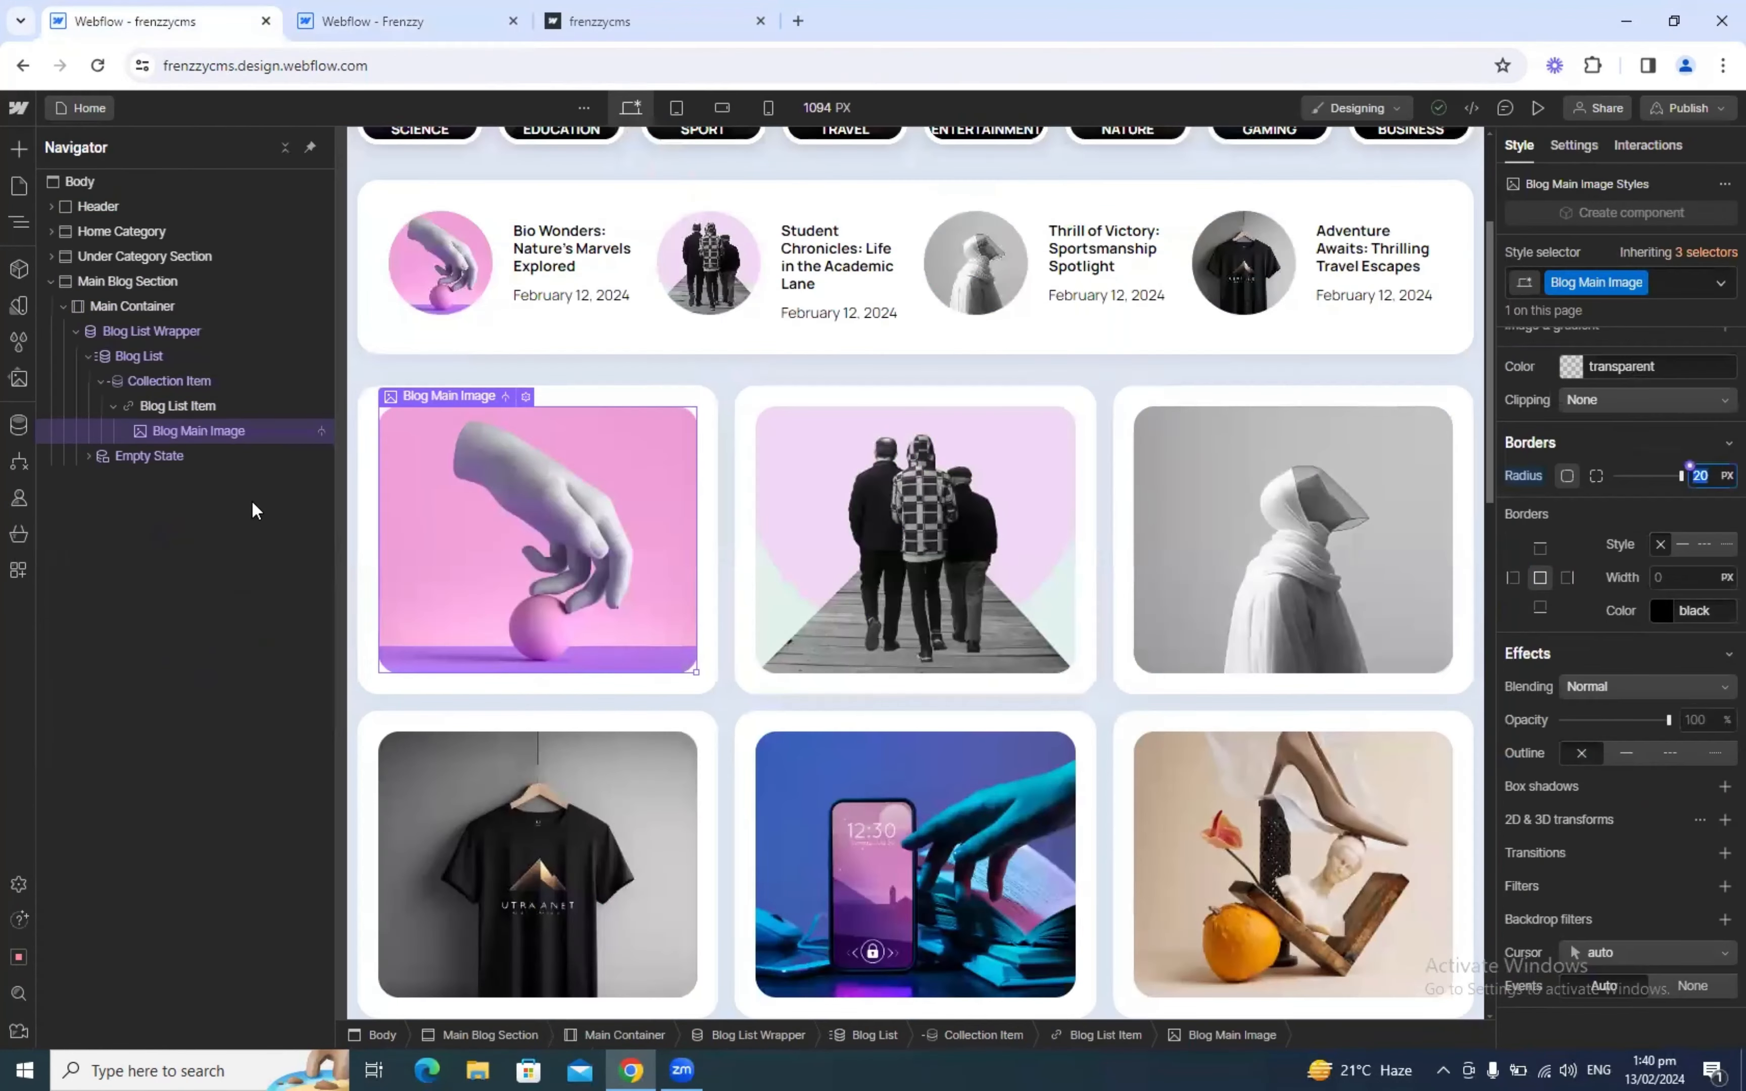
left_click(166, 404)
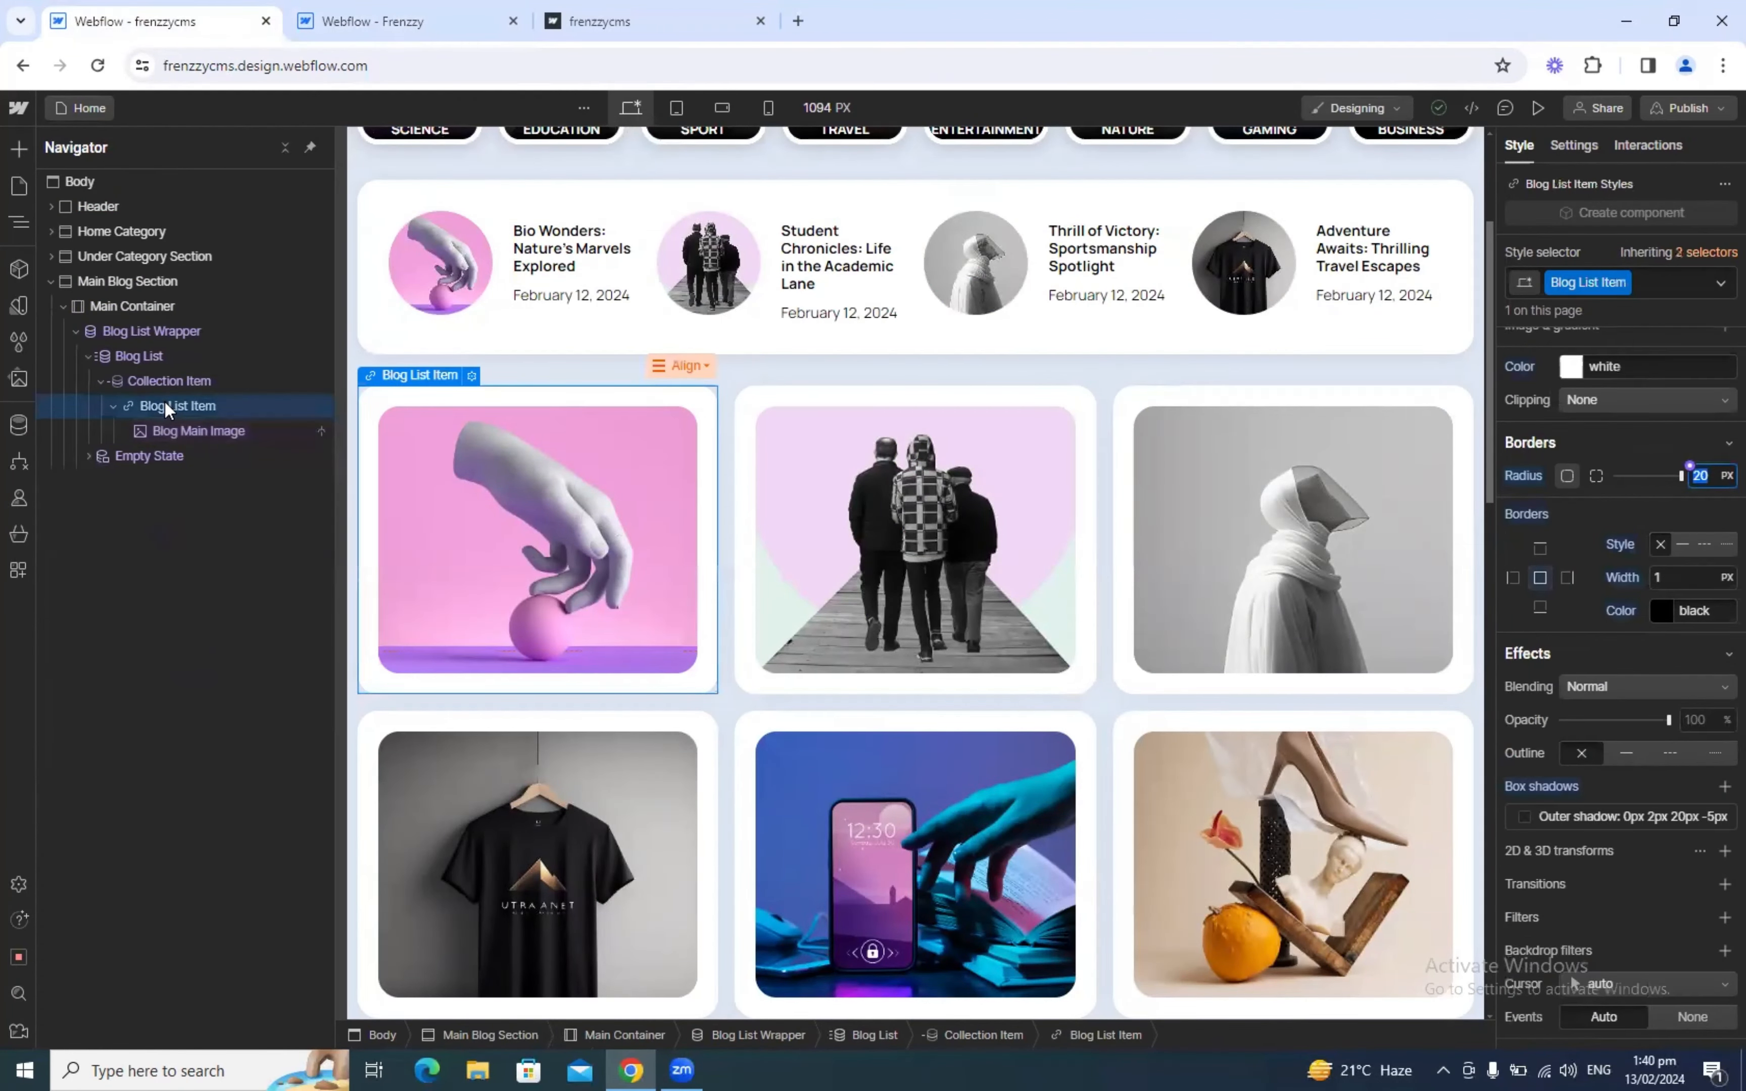
key("ctrl+k")
type("div")
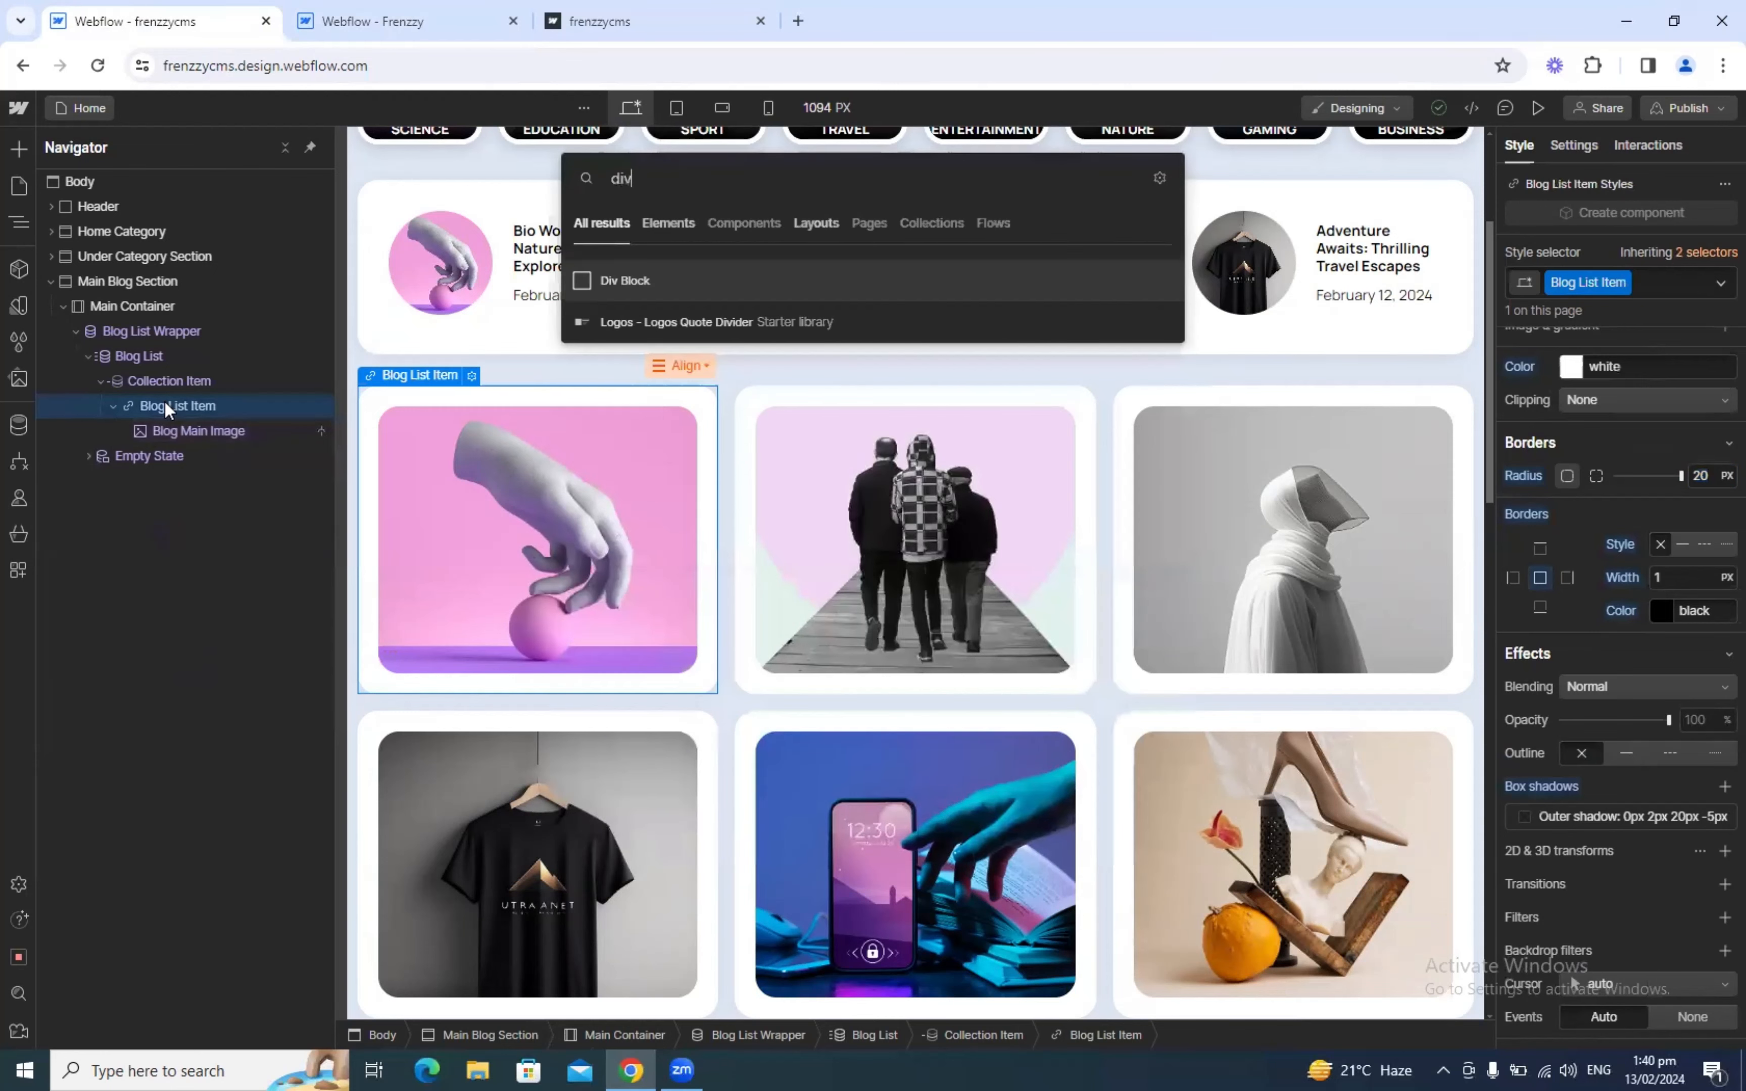
key("Return")
key("ctrl+Return")
type("Blog Meta")
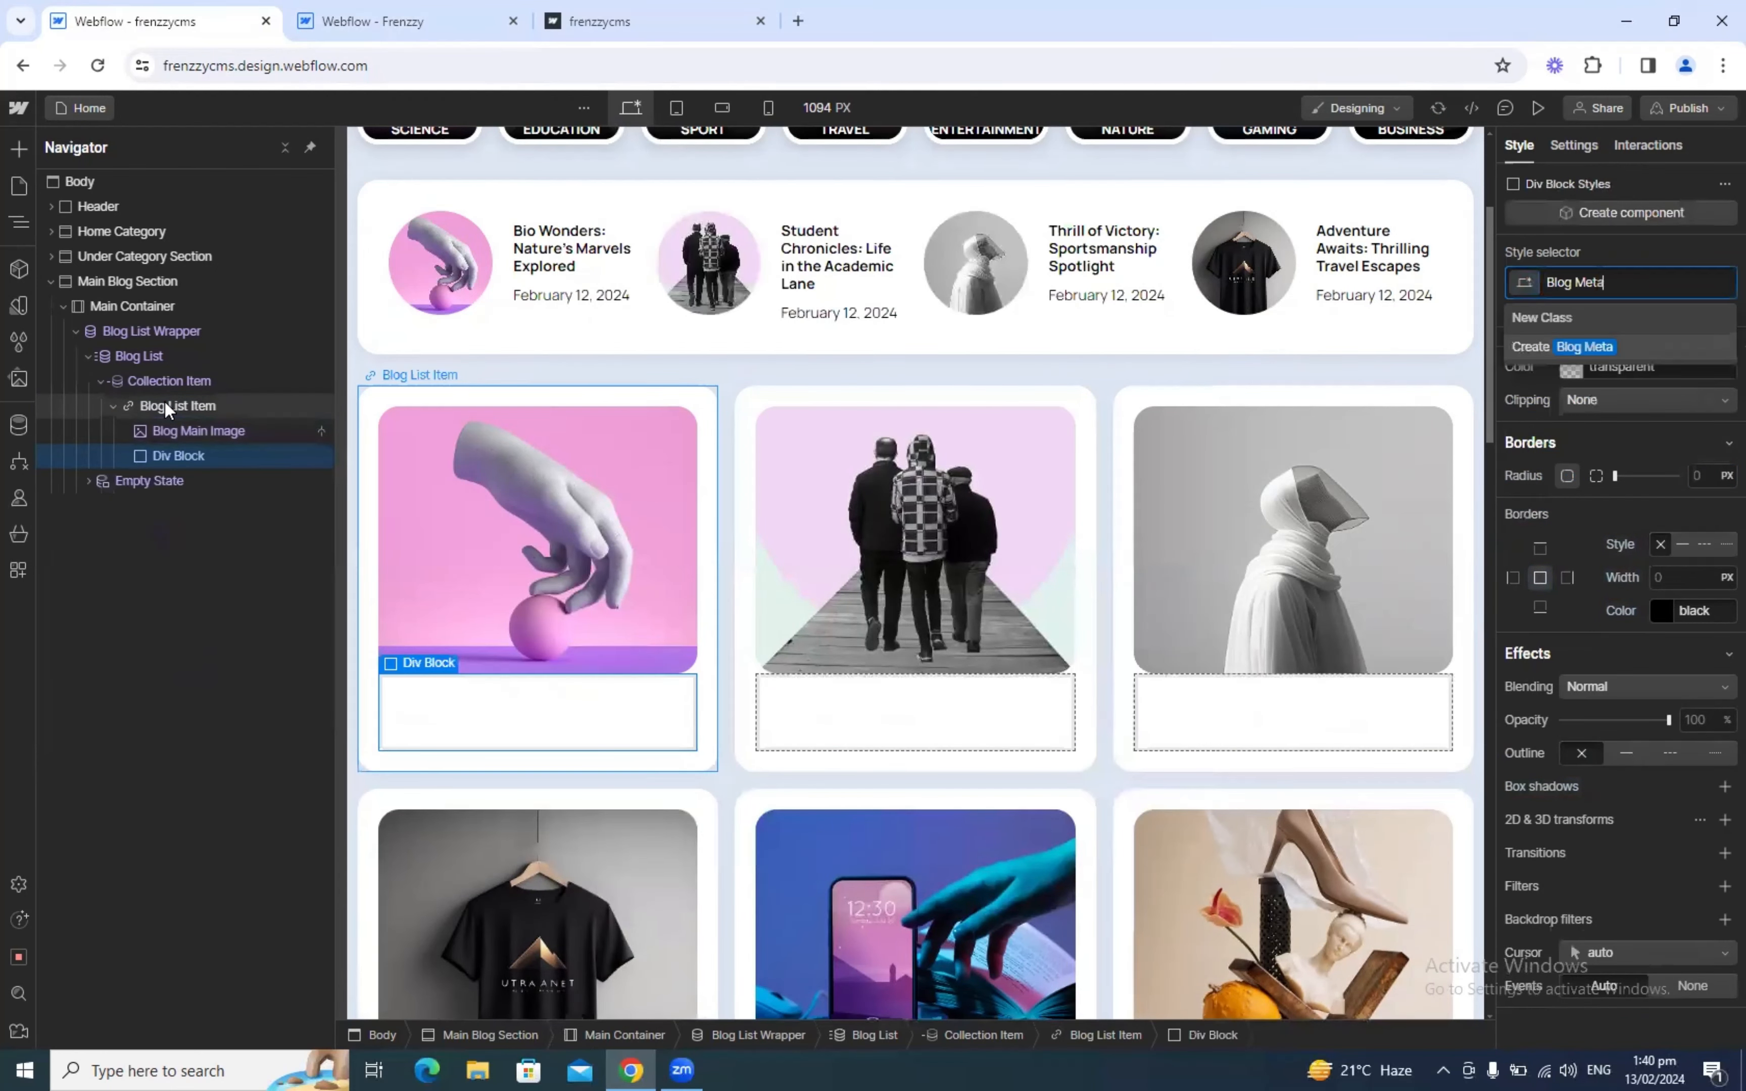
key("Return")
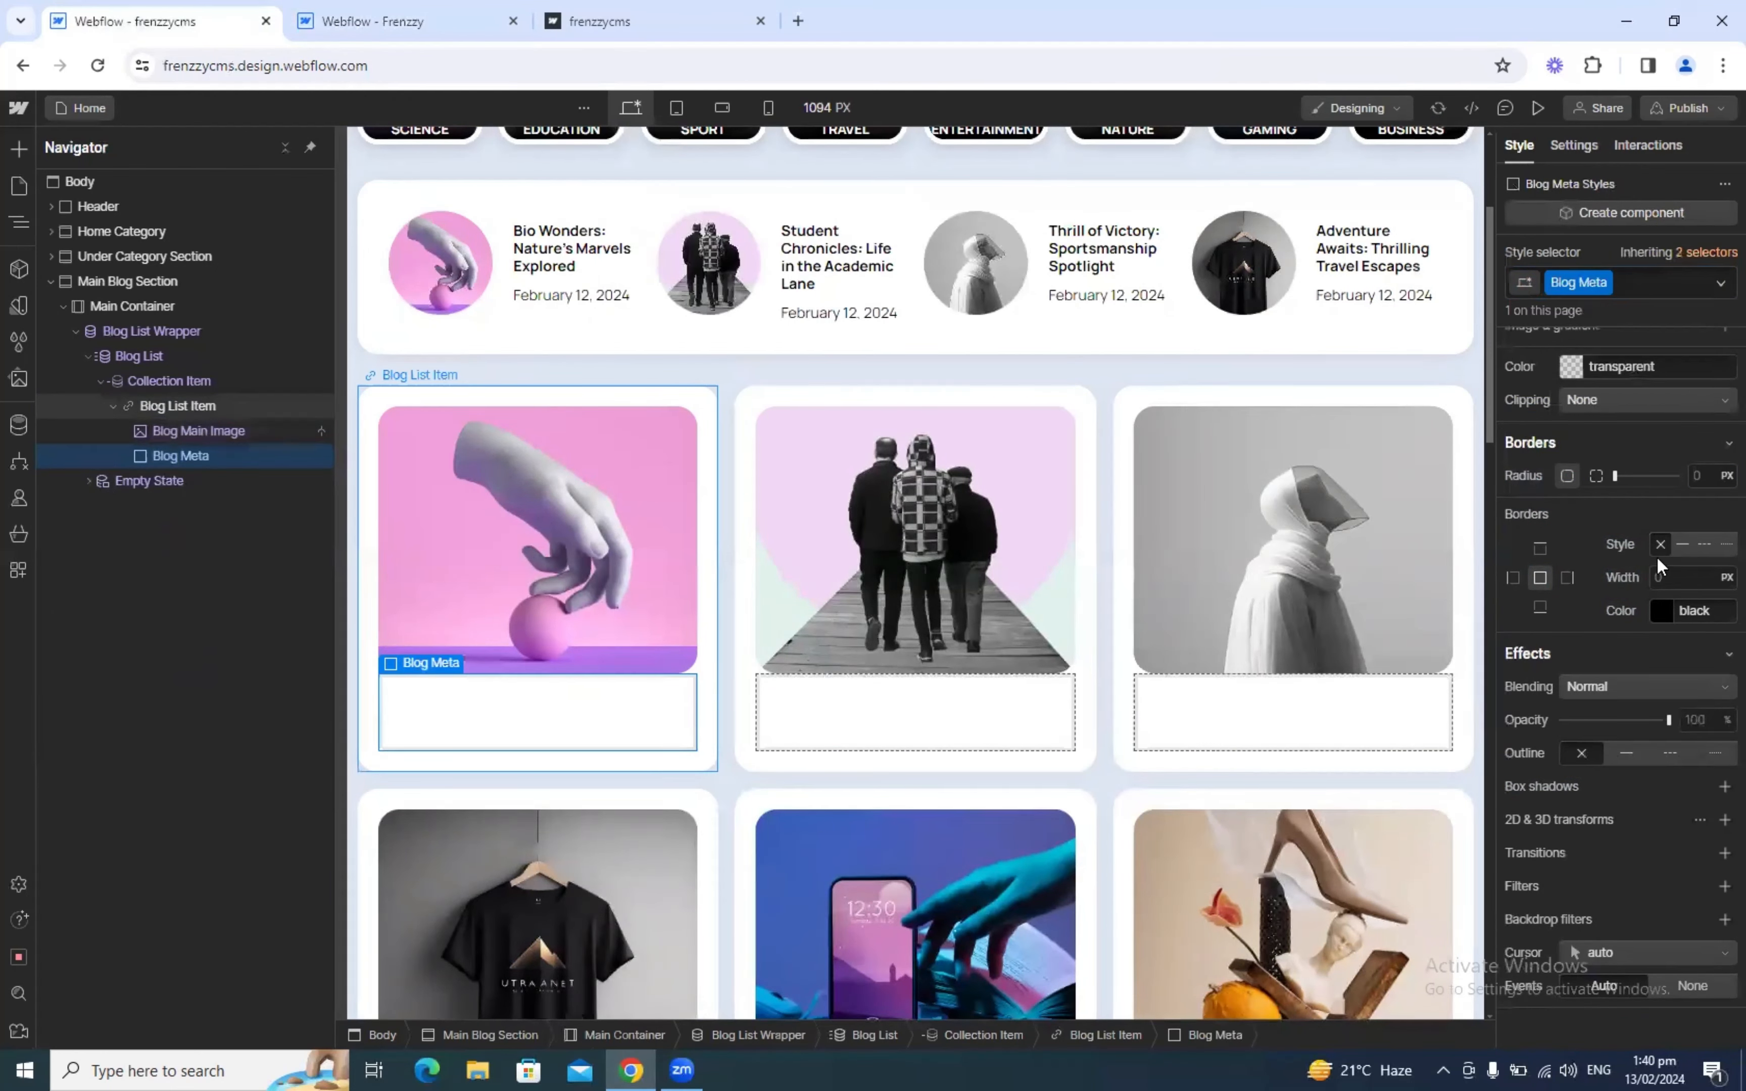
Step: Set the Blog Meta padding to 30 px at the top and bottom, with the left and right padding reset
scroll(1660, 566, "up", 10)
left_click(1619, 482)
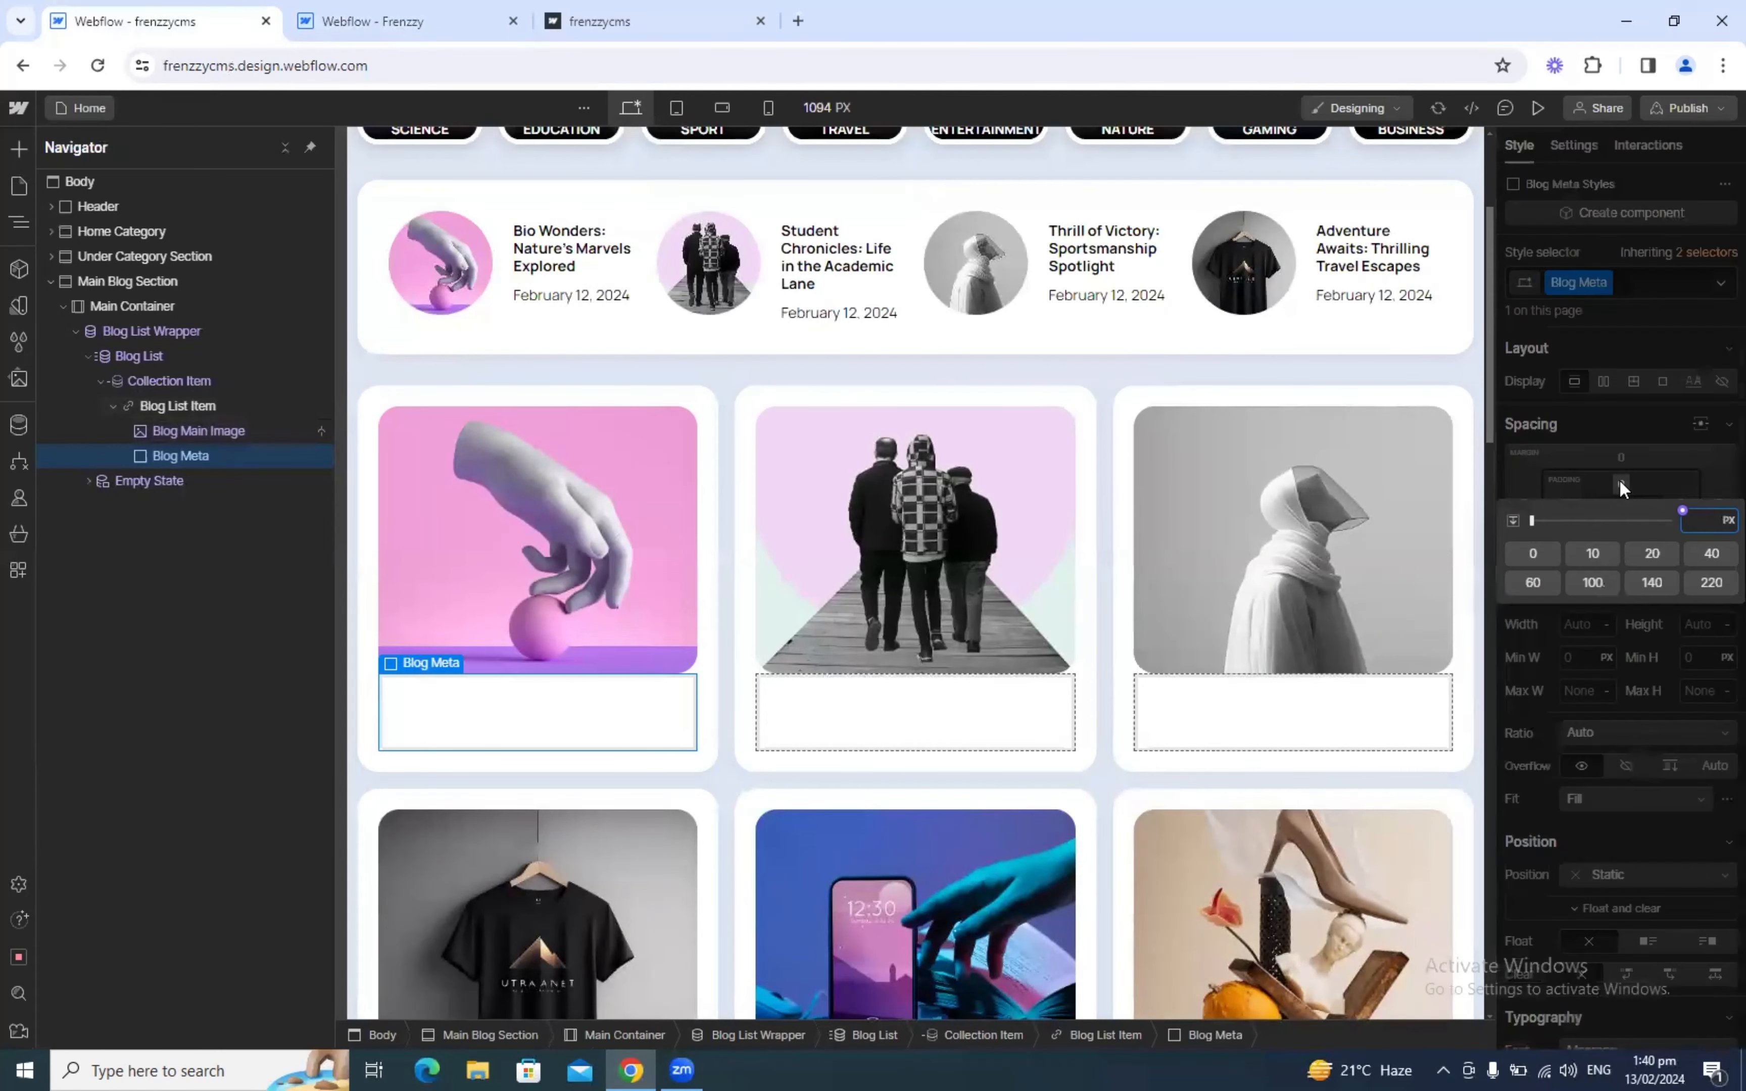
type("30")
key("shift+Return")
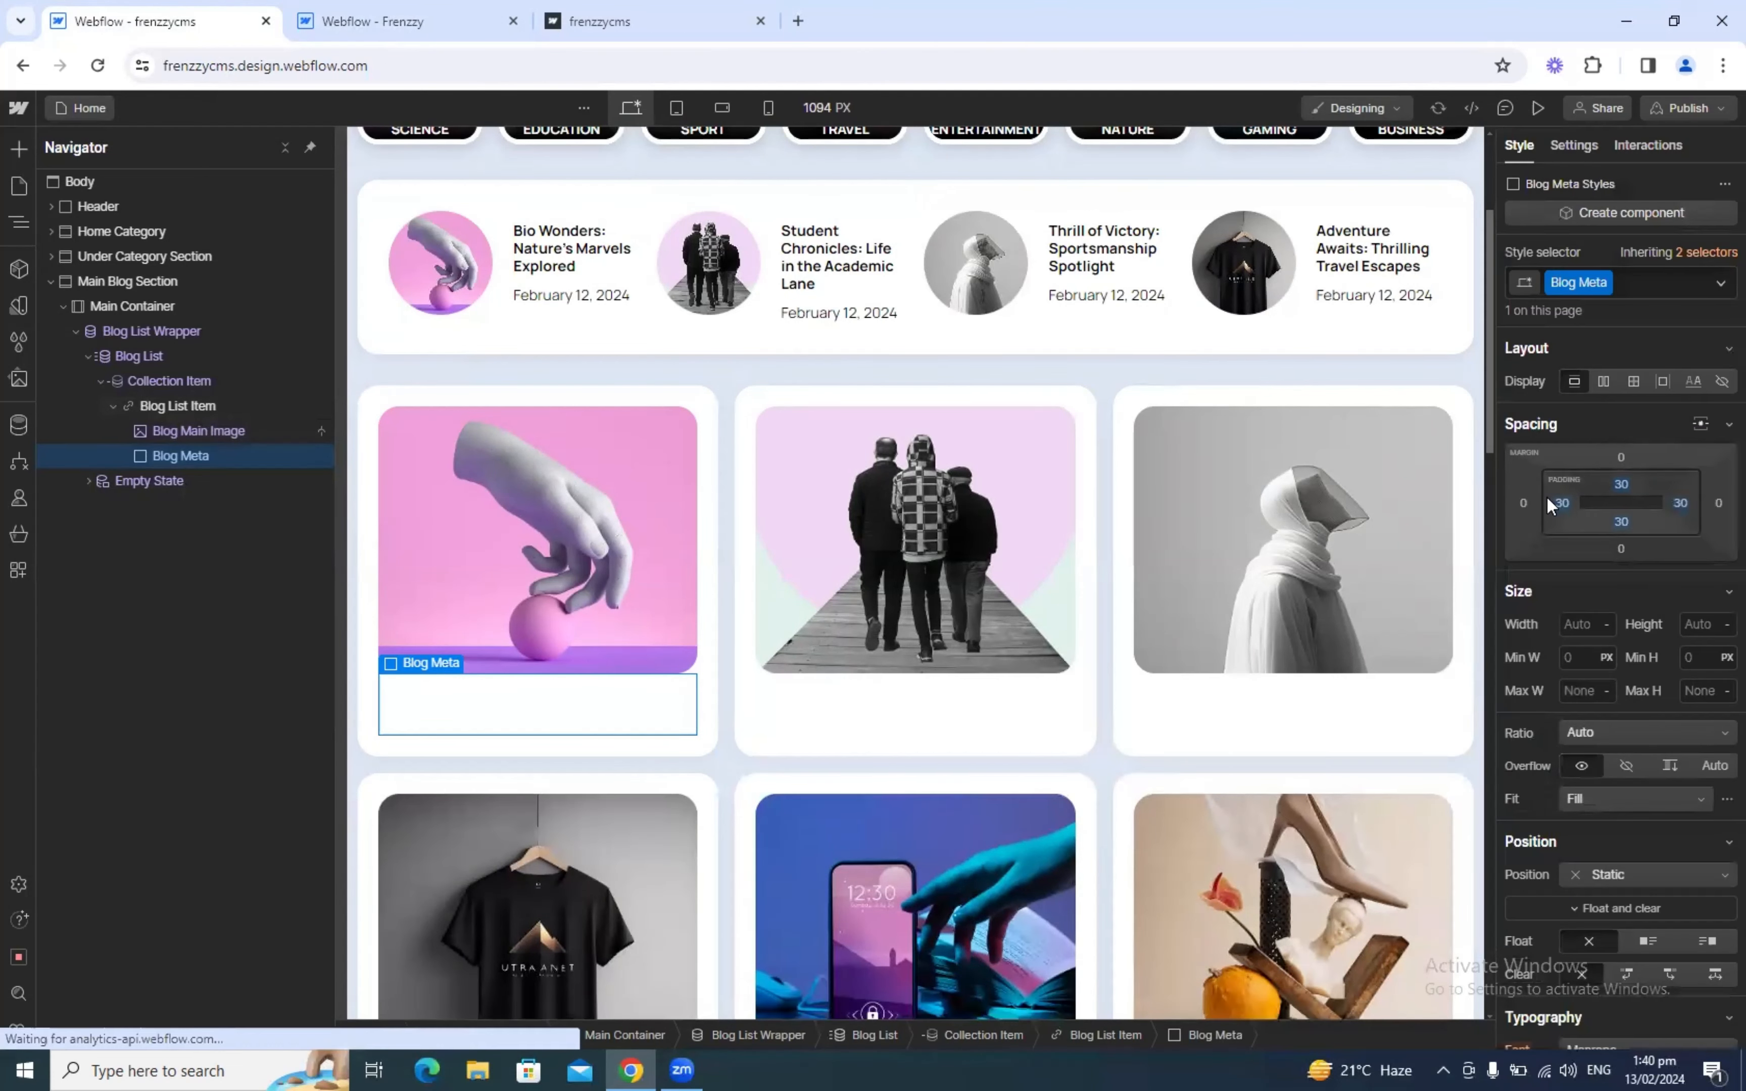
left_click(1568, 510)
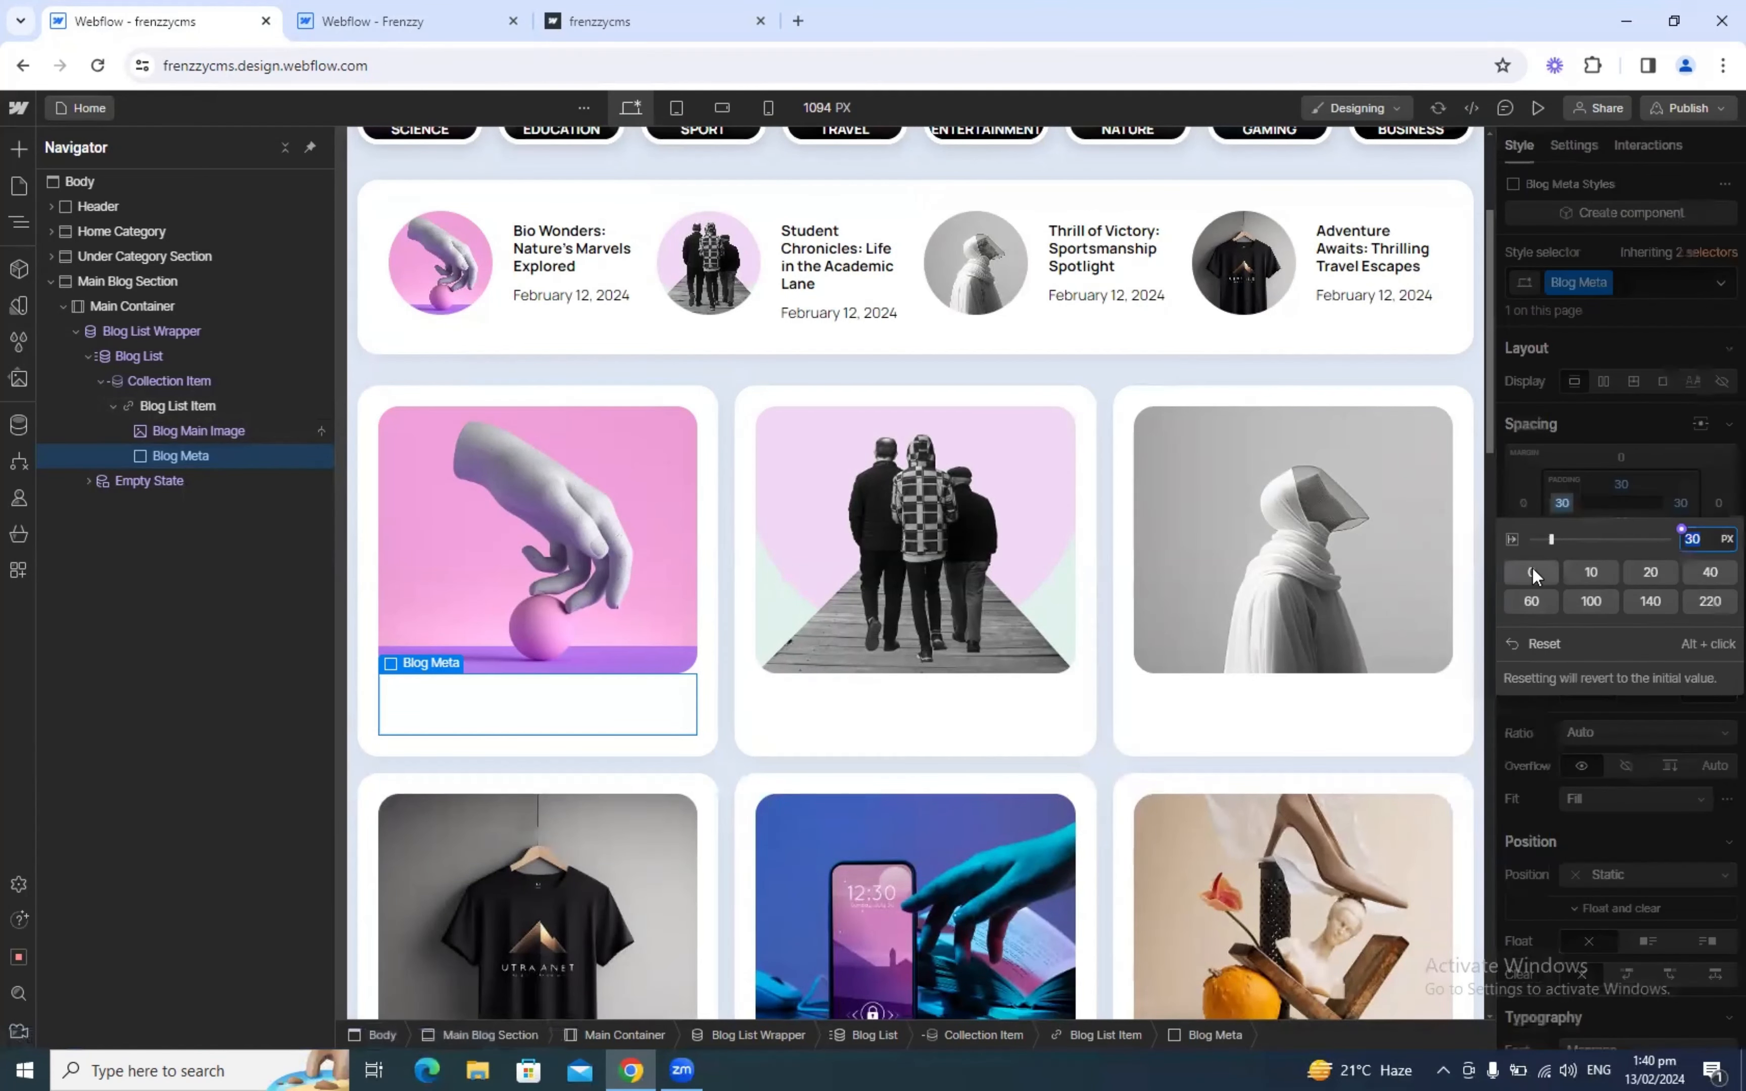
left_click(1543, 637)
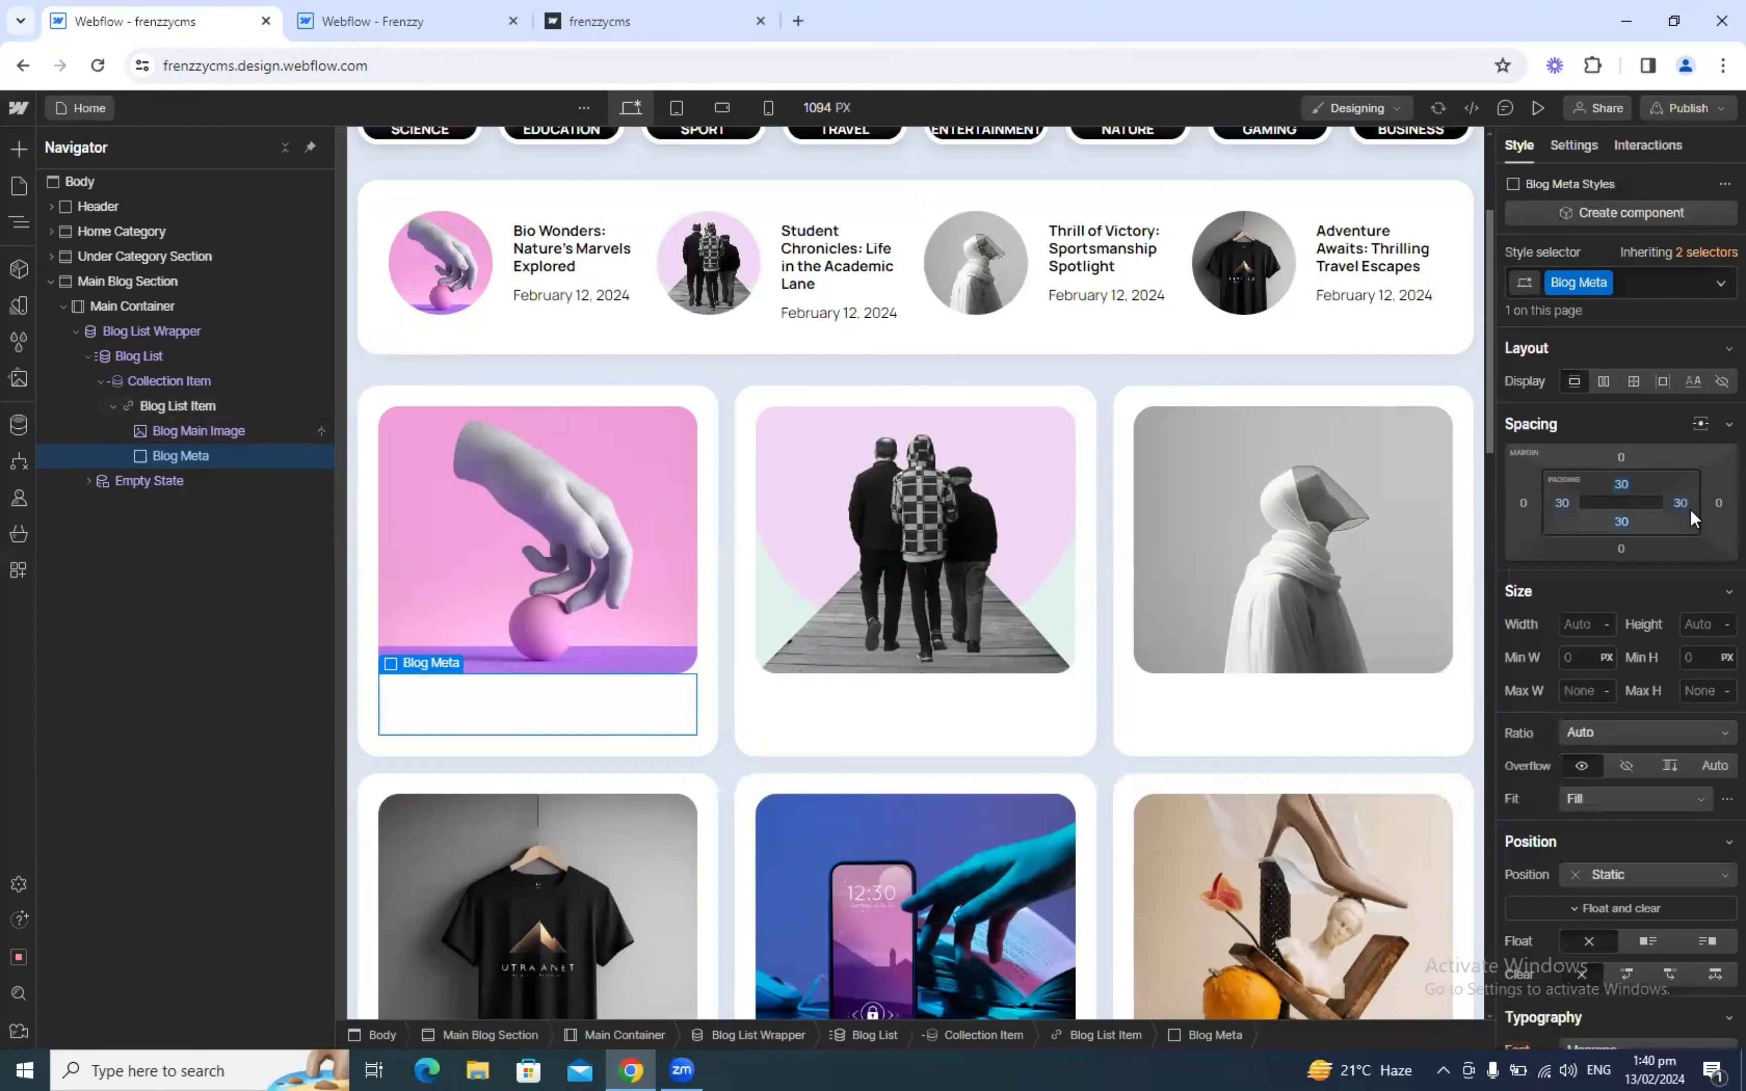
left_click(1687, 506)
left_click(1516, 636)
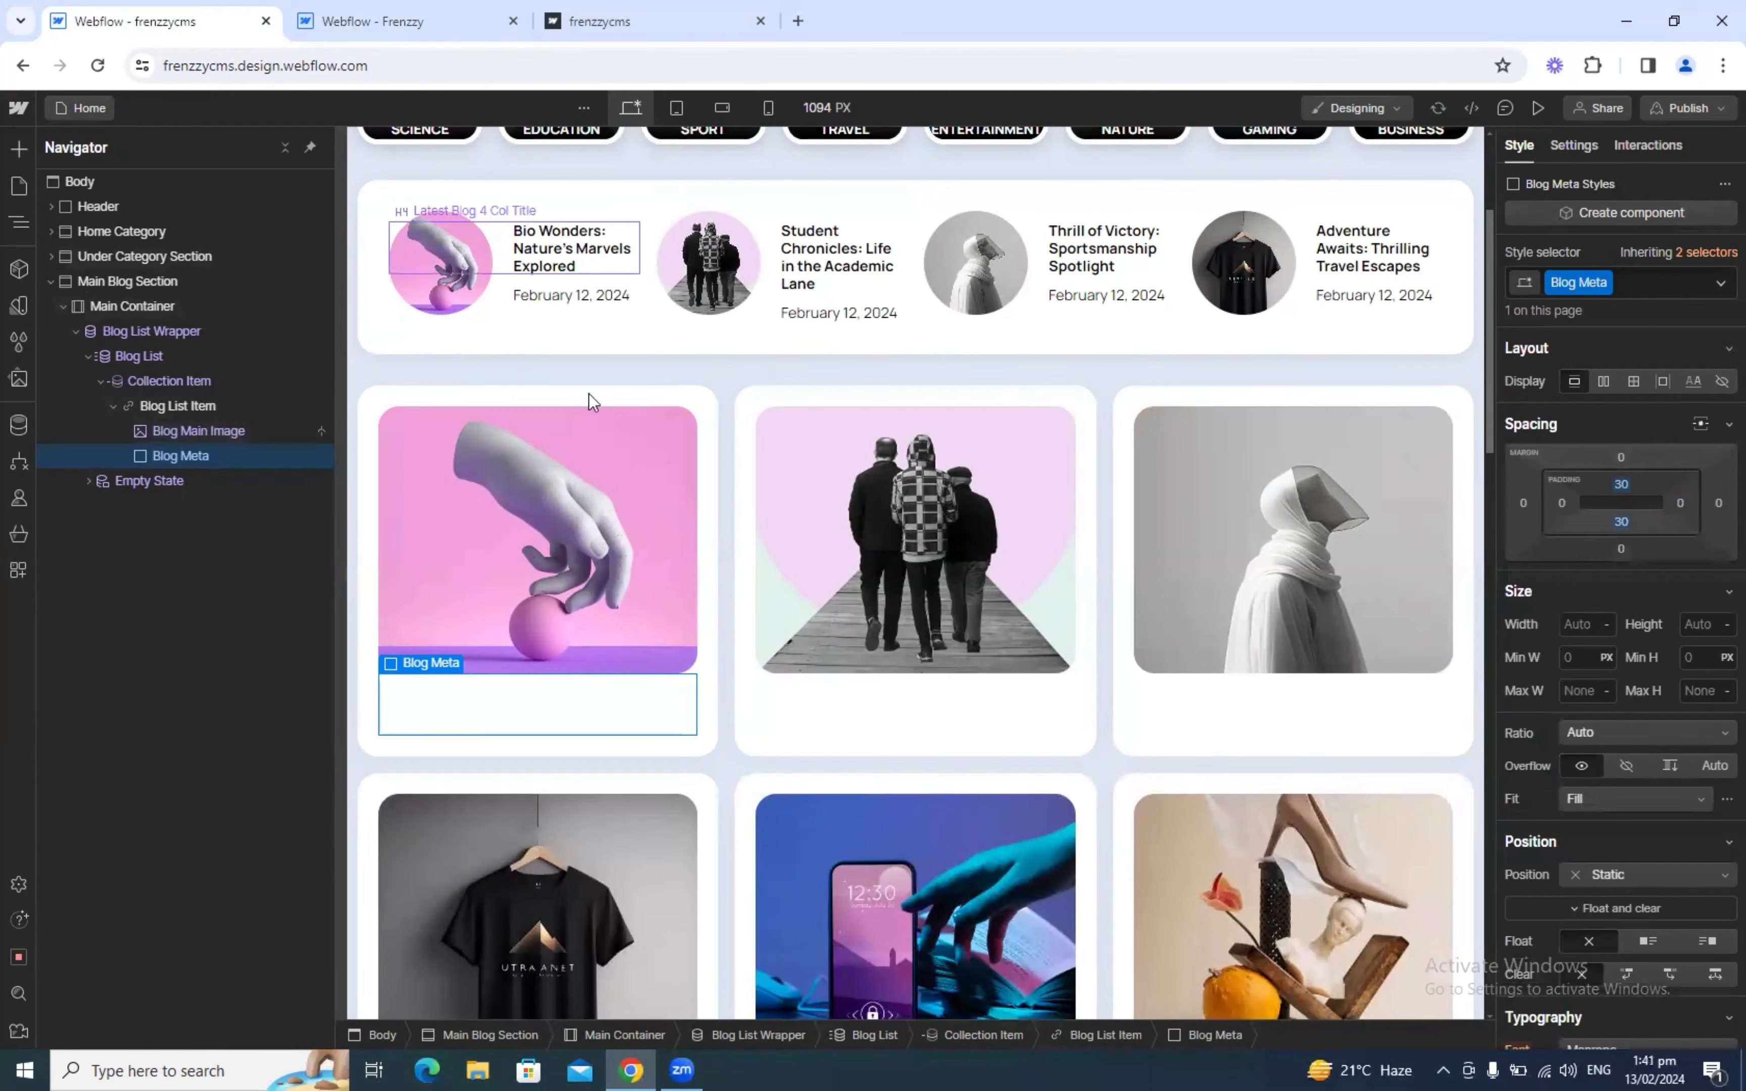
Step: Compare with the Frenzzy reference template and give the frenzzycms Blog Meta block a horizontal flex layout with centered alignment
left_click(460, 14)
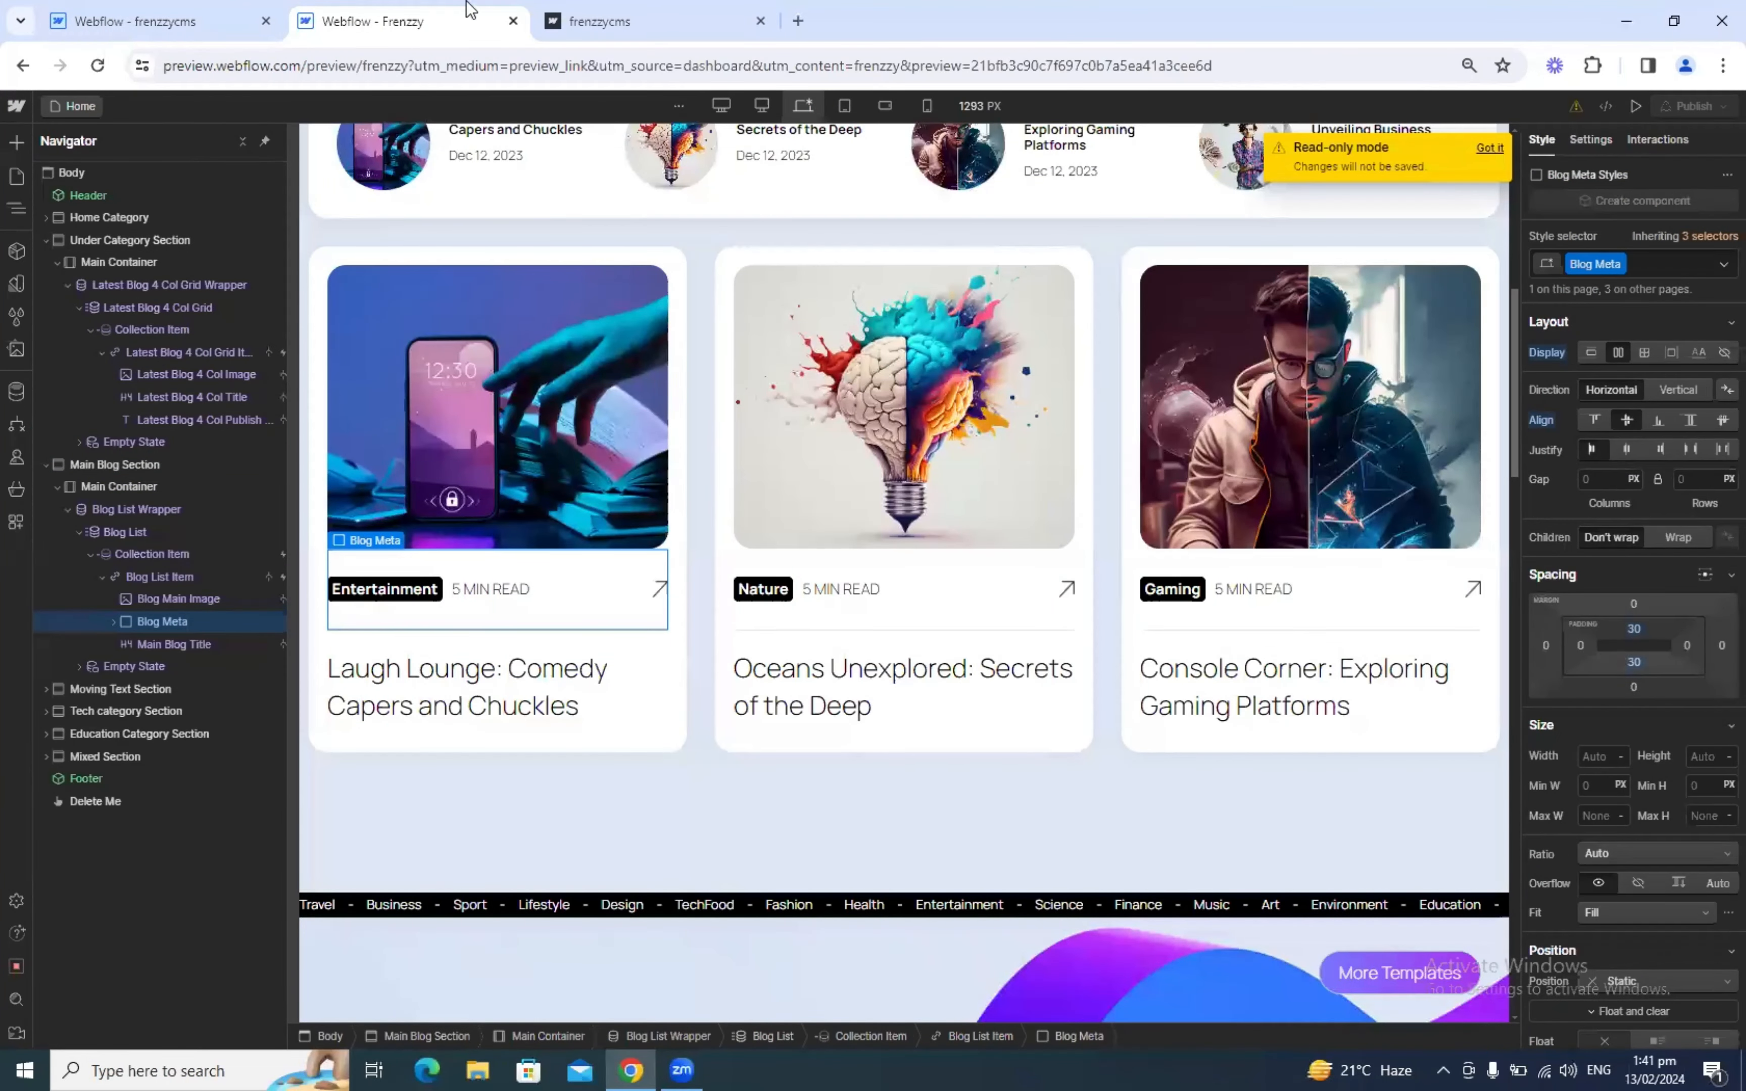
left_click(222, 13)
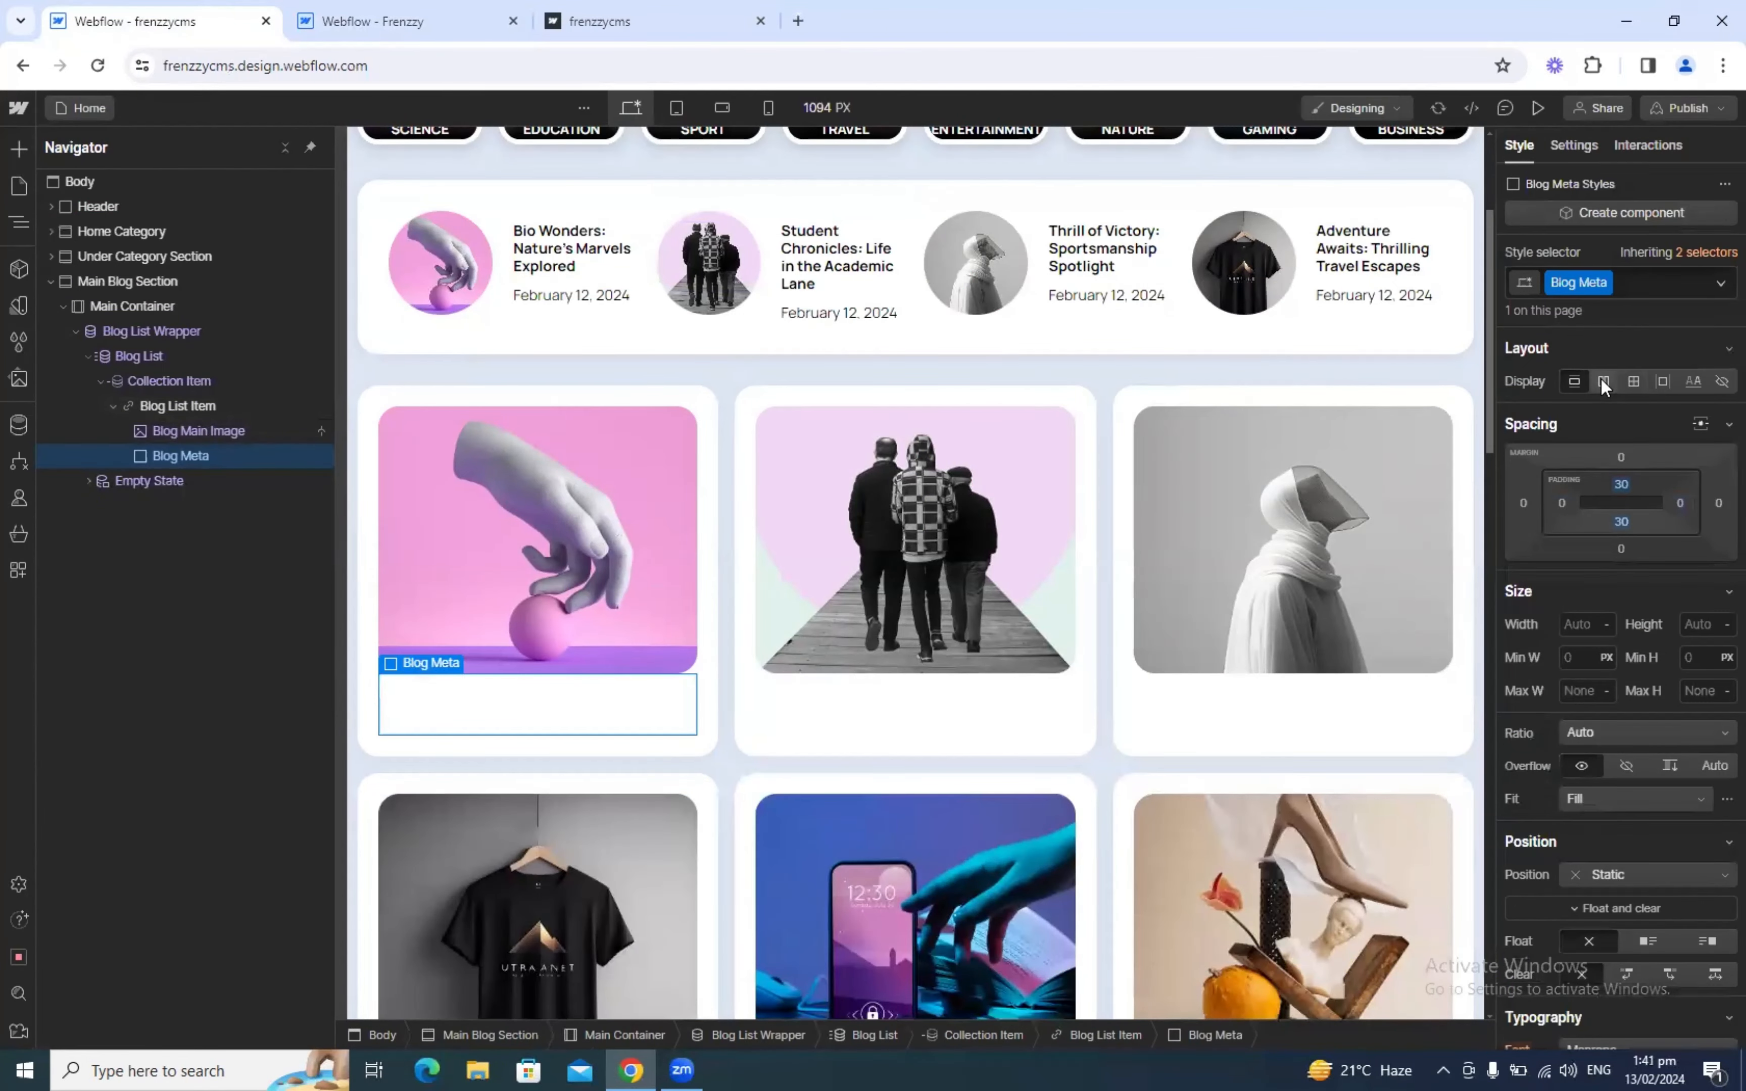
left_click(310, 11)
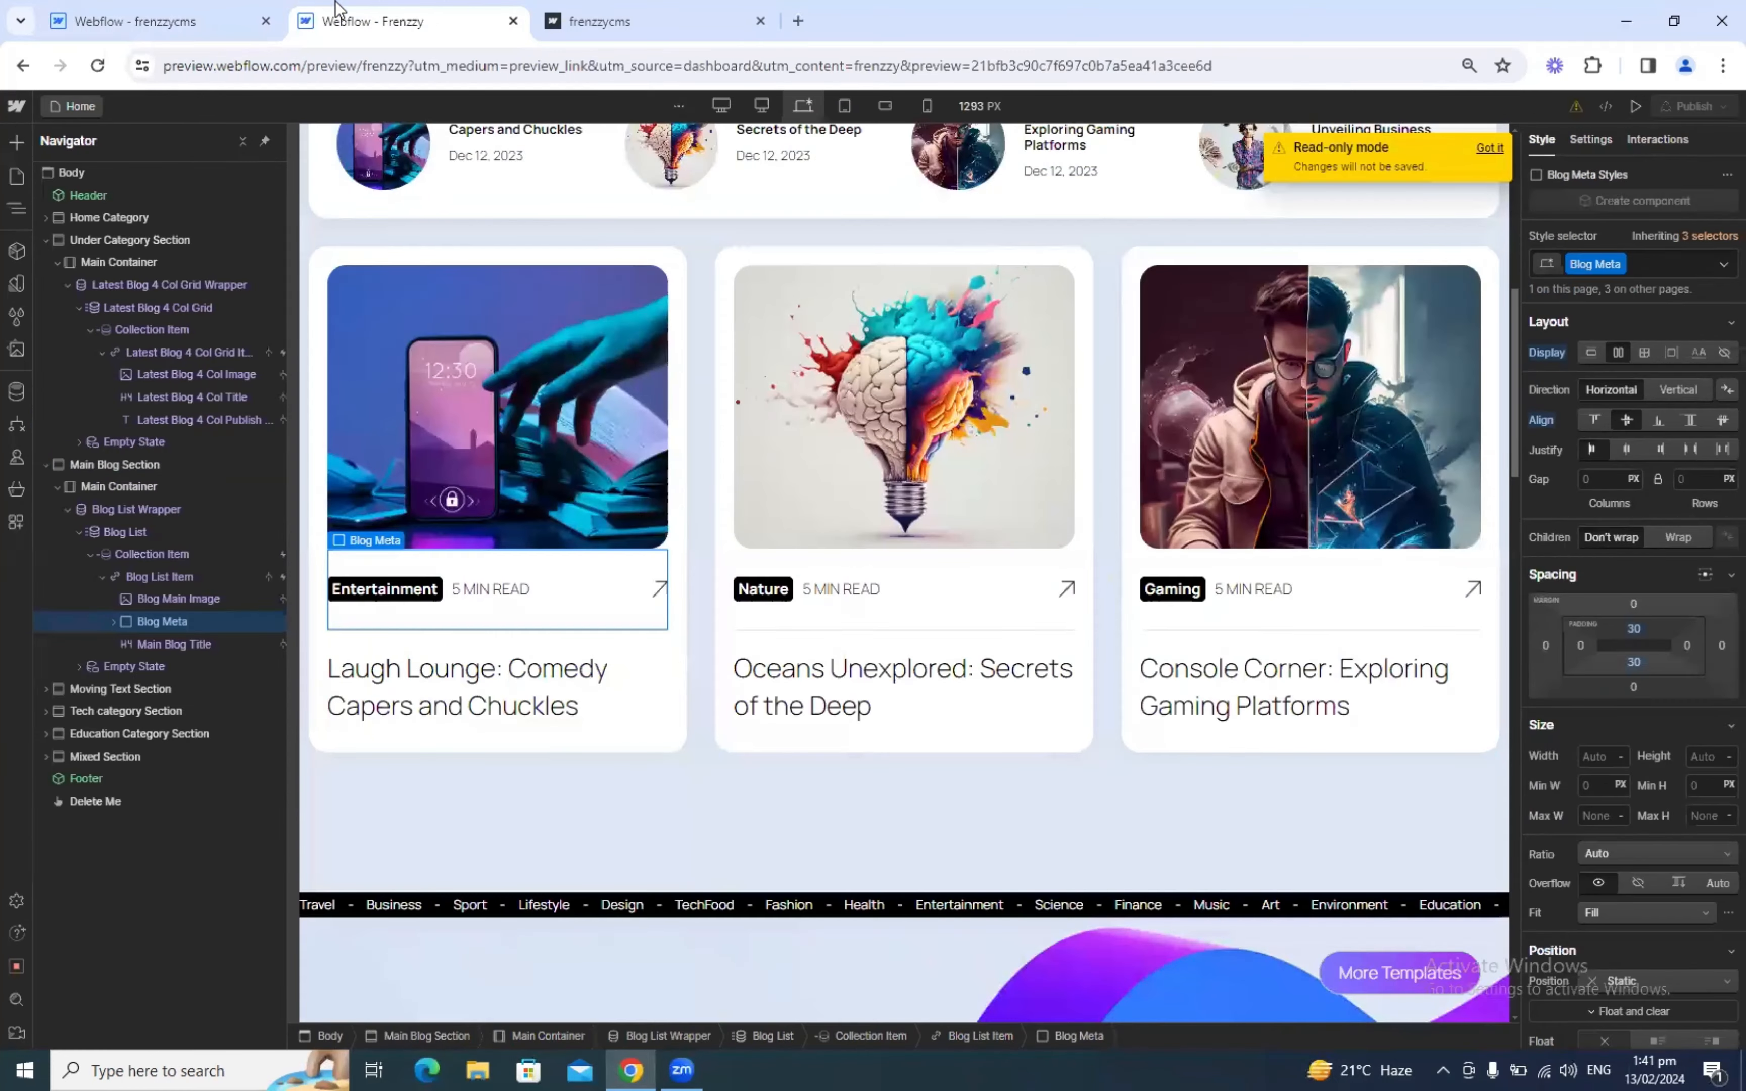
left_click(249, 13)
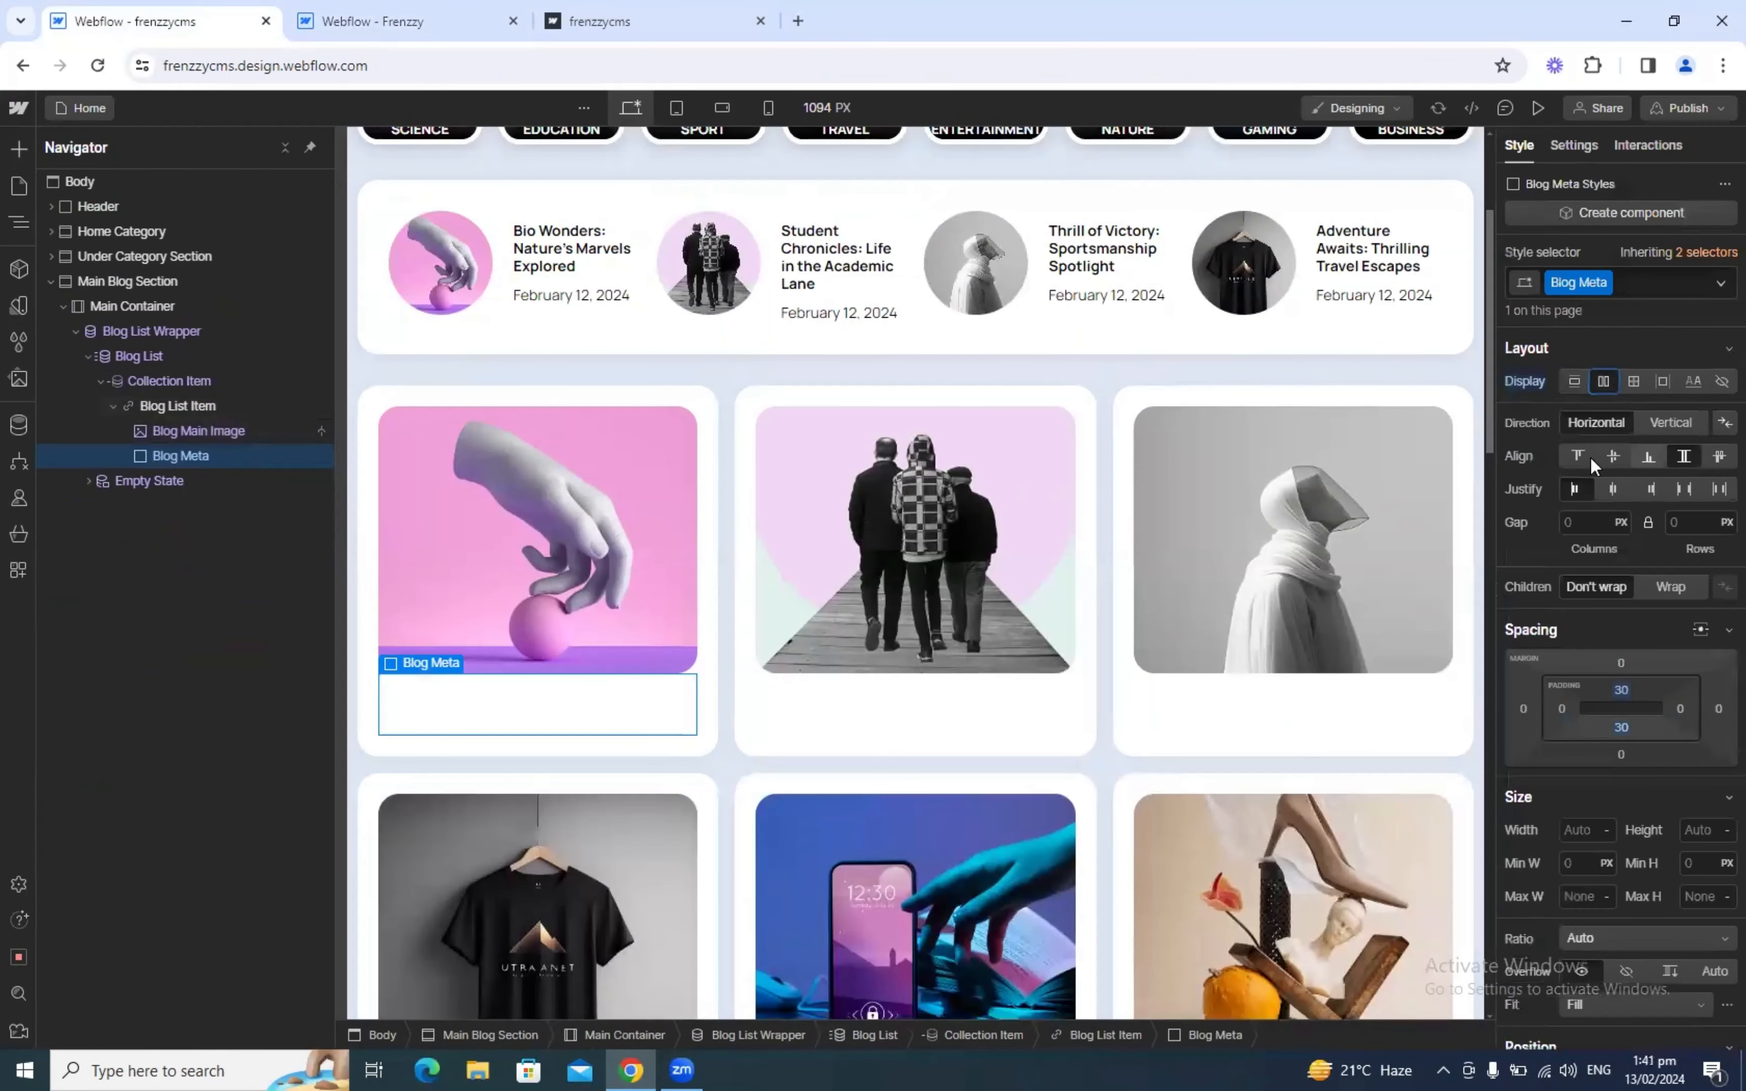
left_click(1613, 456)
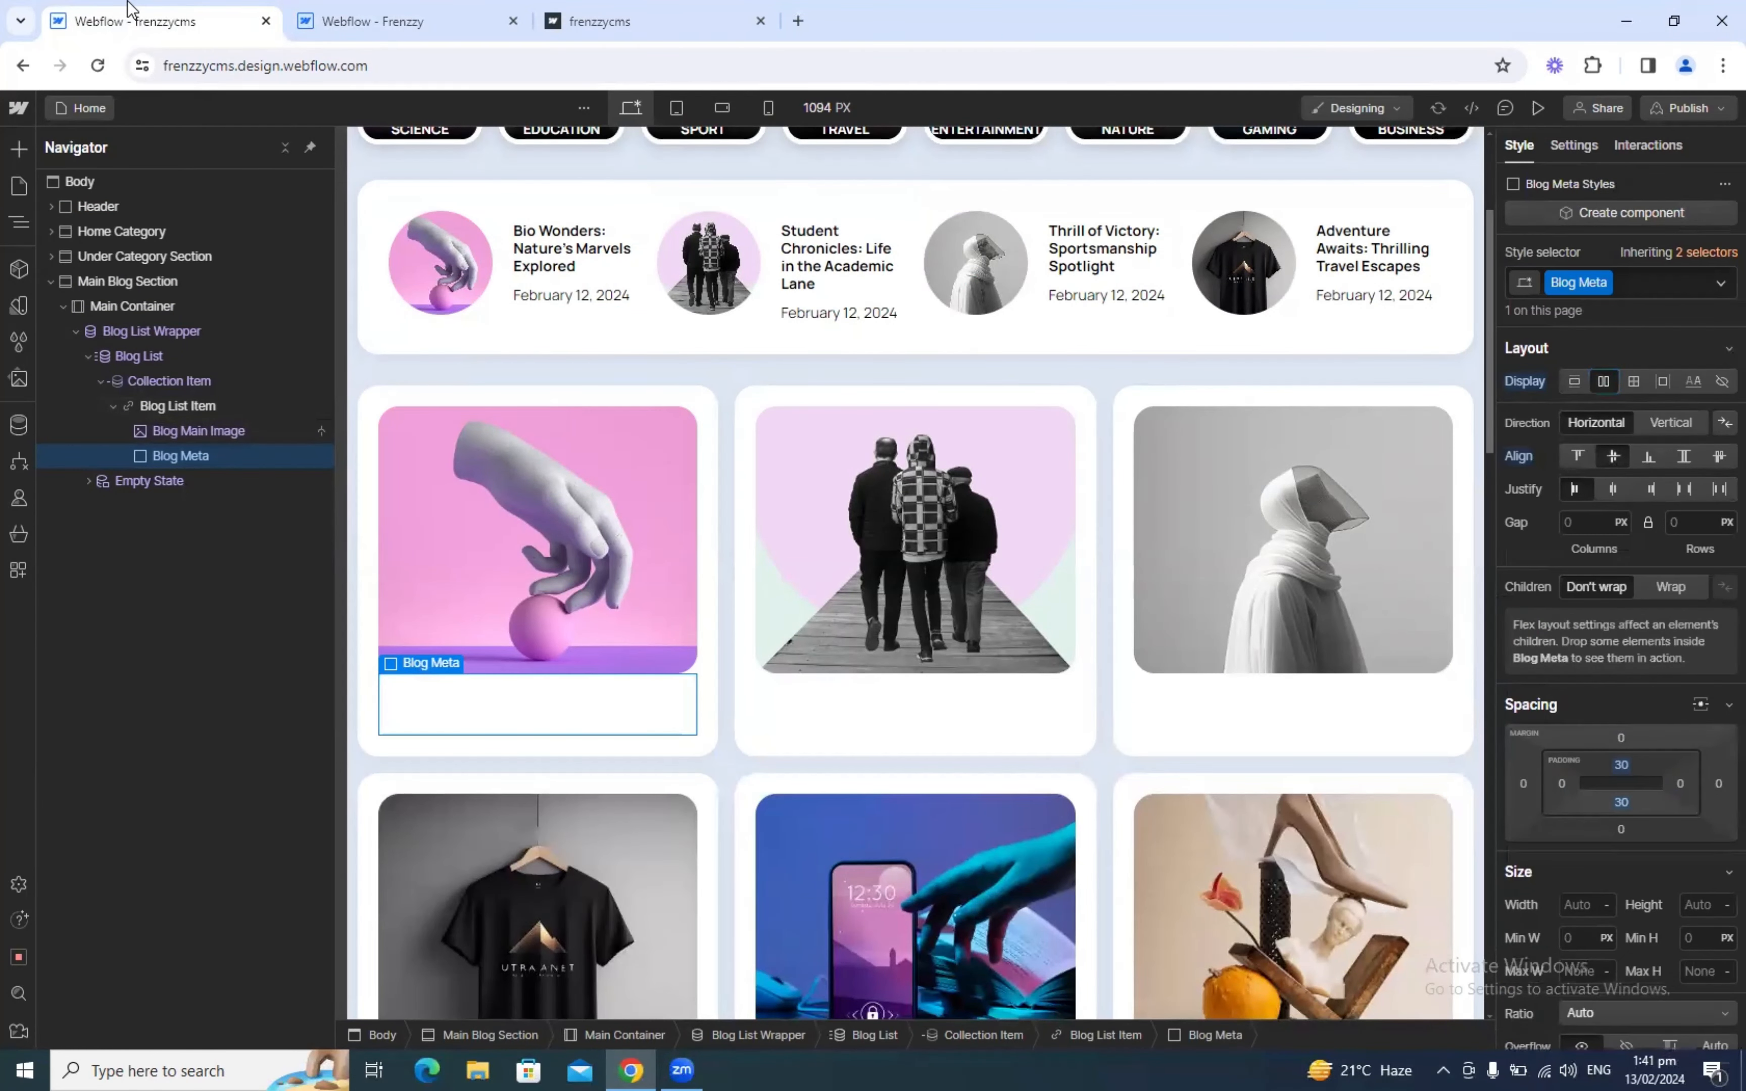
scroll(1648, 622, "down", 8)
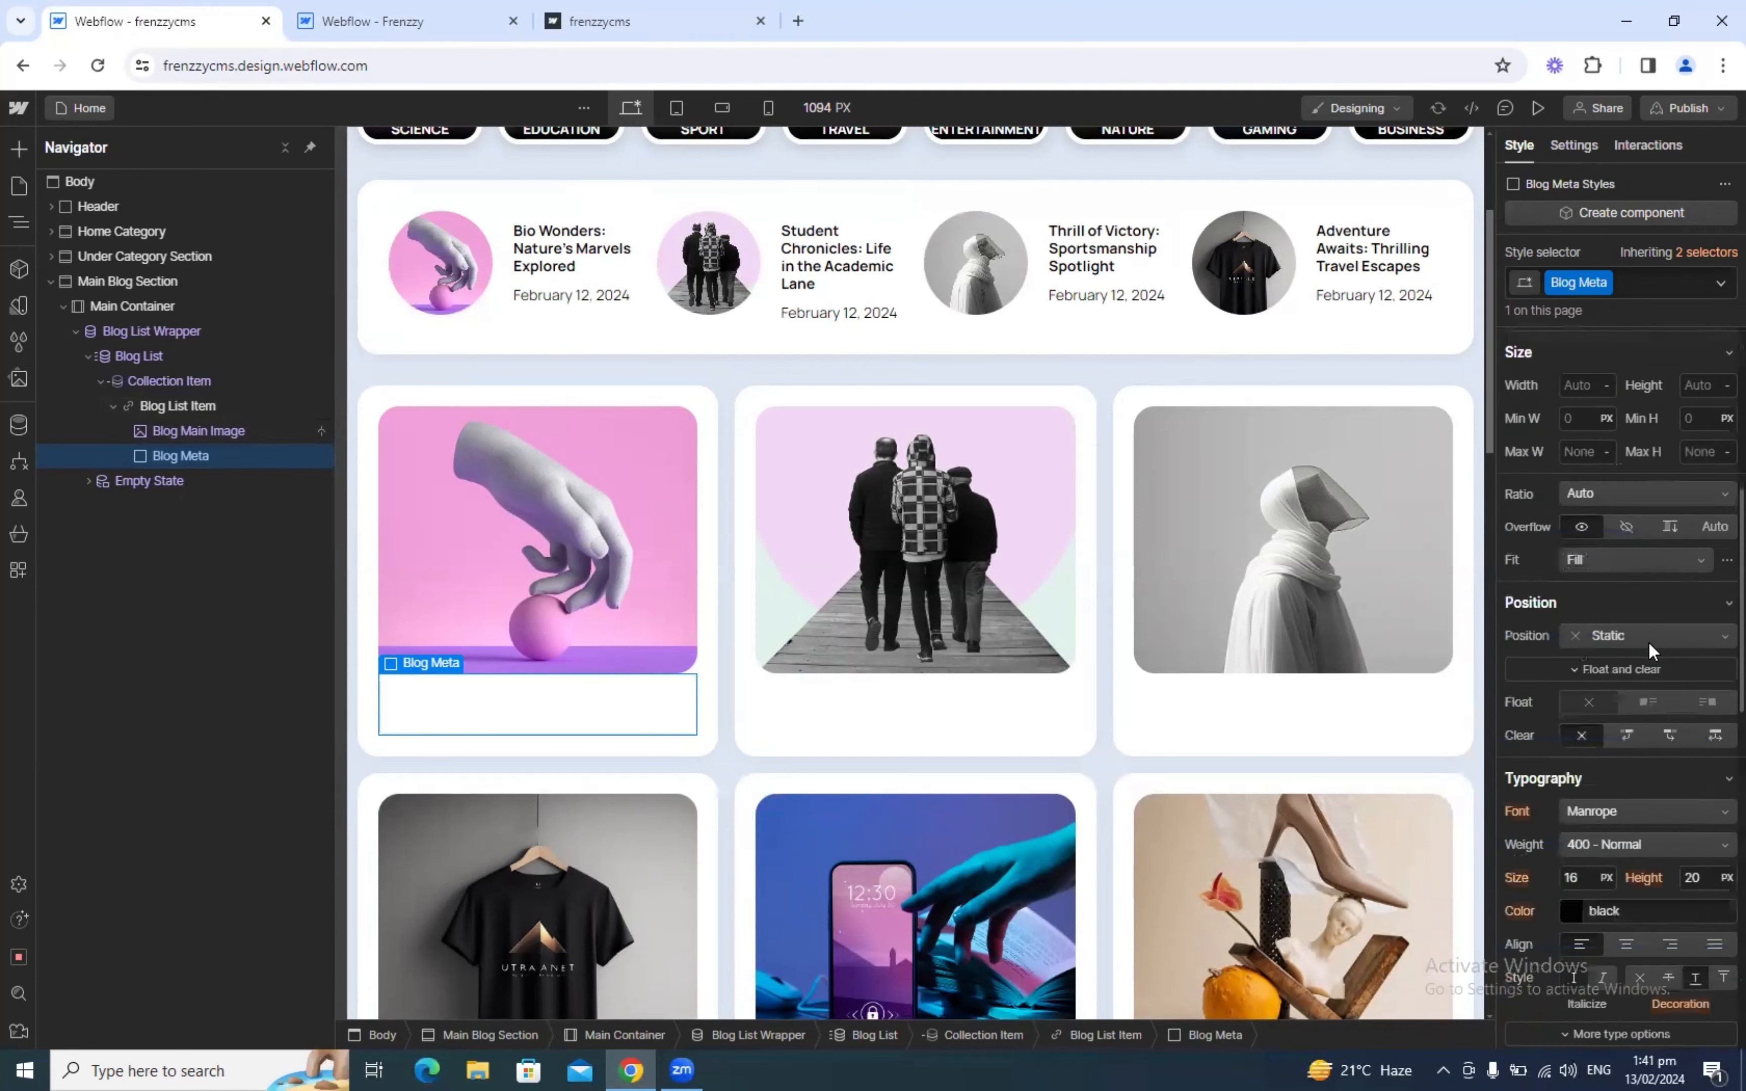
scroll(1652, 650, "down", 10)
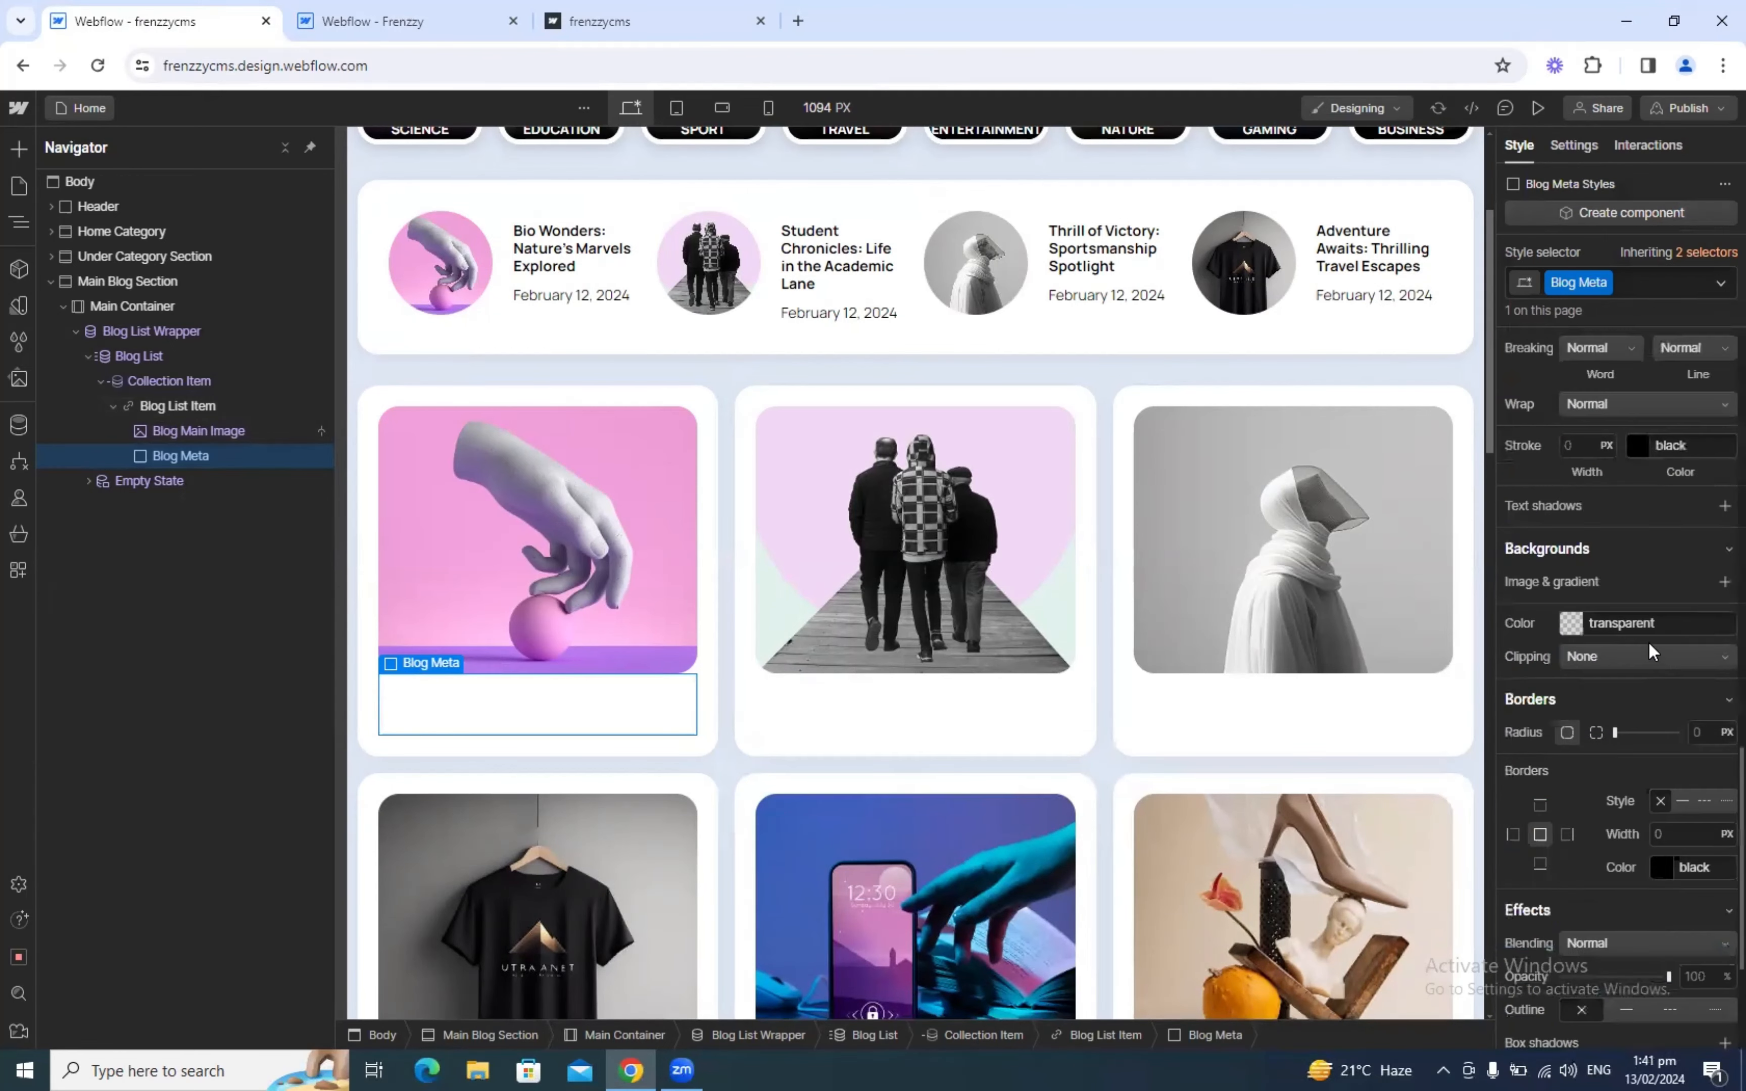
scroll(1164, 626, "down", 3)
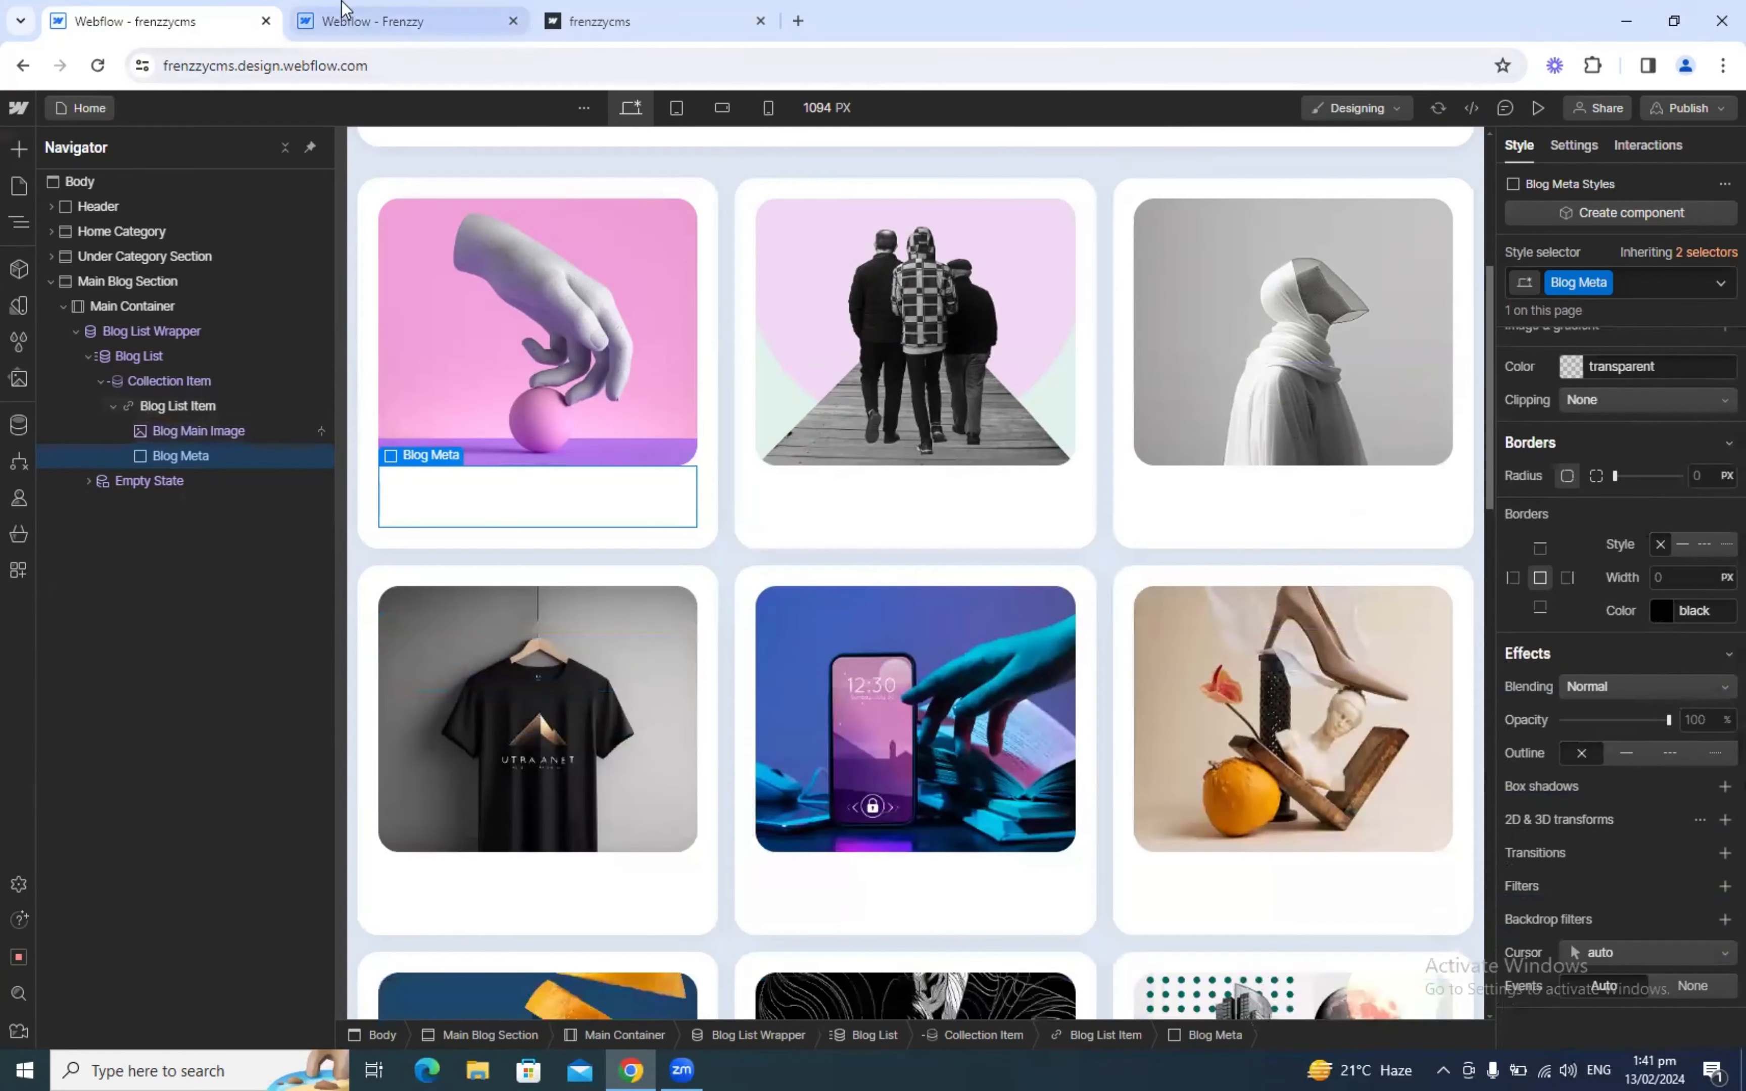
Step: In the Frenzzy reference template, expand Blog Meta, copy the class name Category text Style and return to the frenzzycms project
left_click(331, 11)
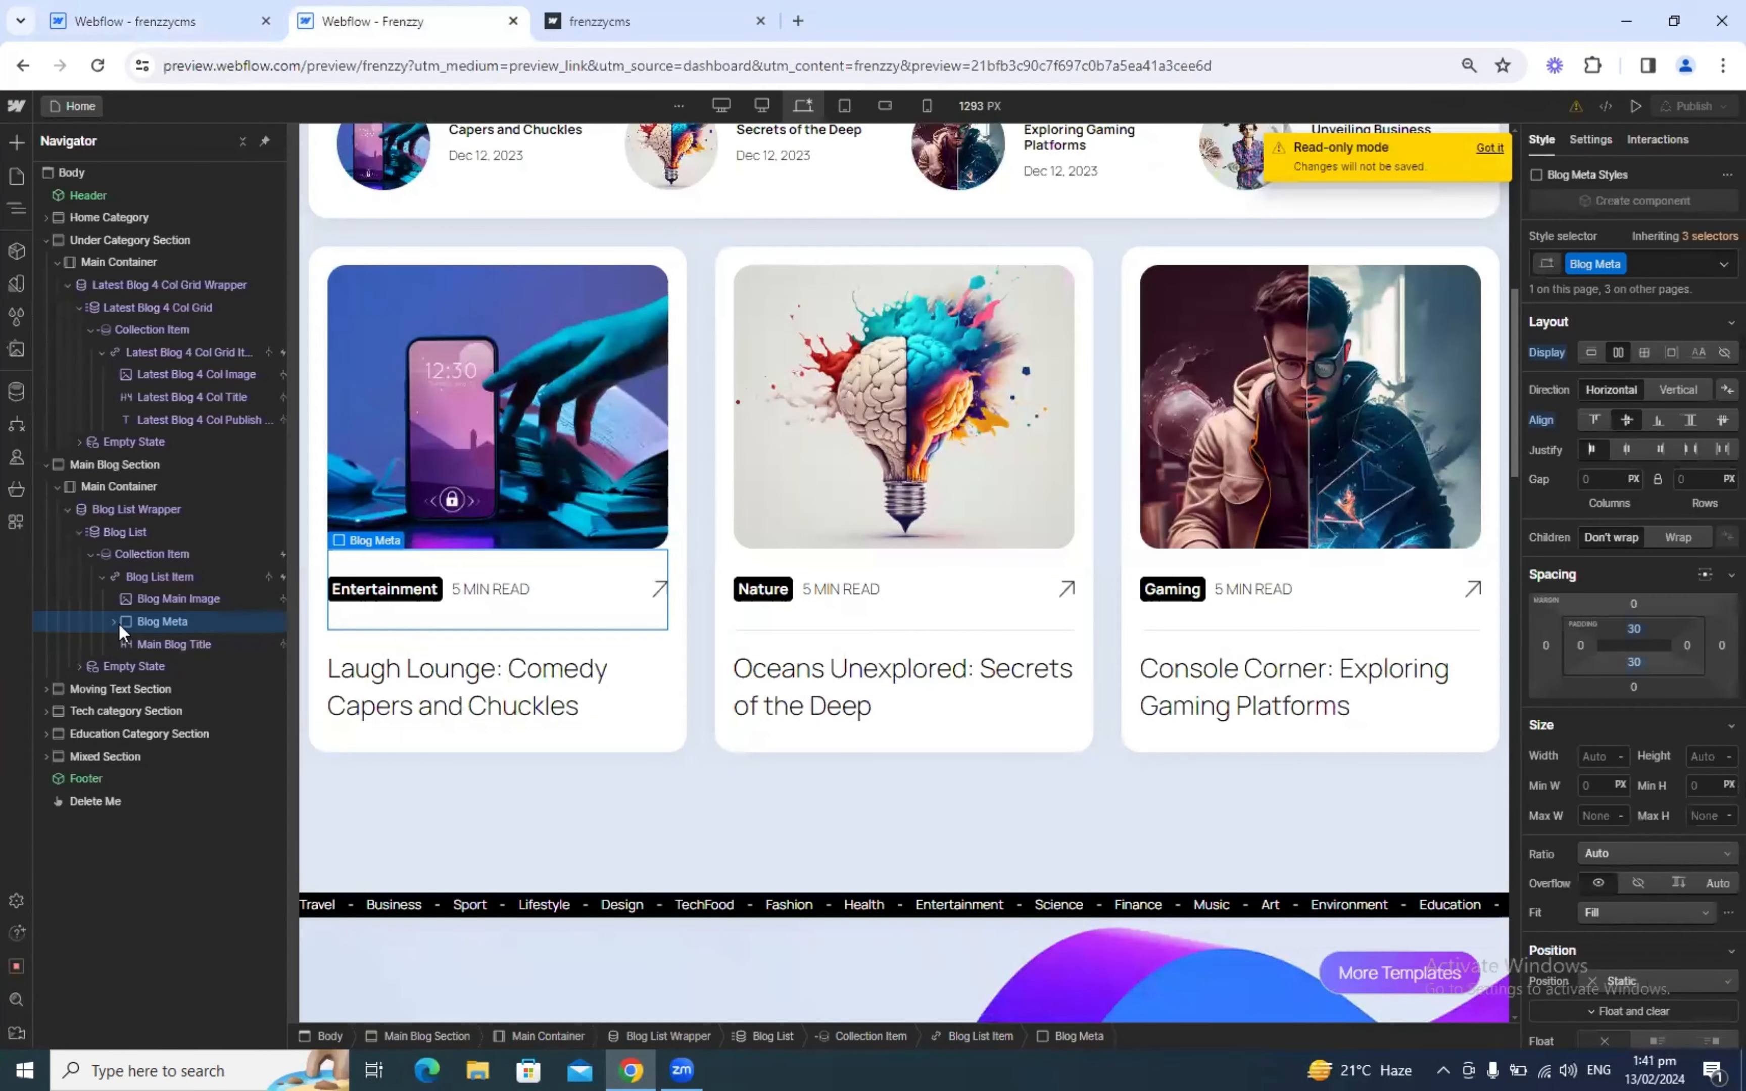
left_click(113, 621)
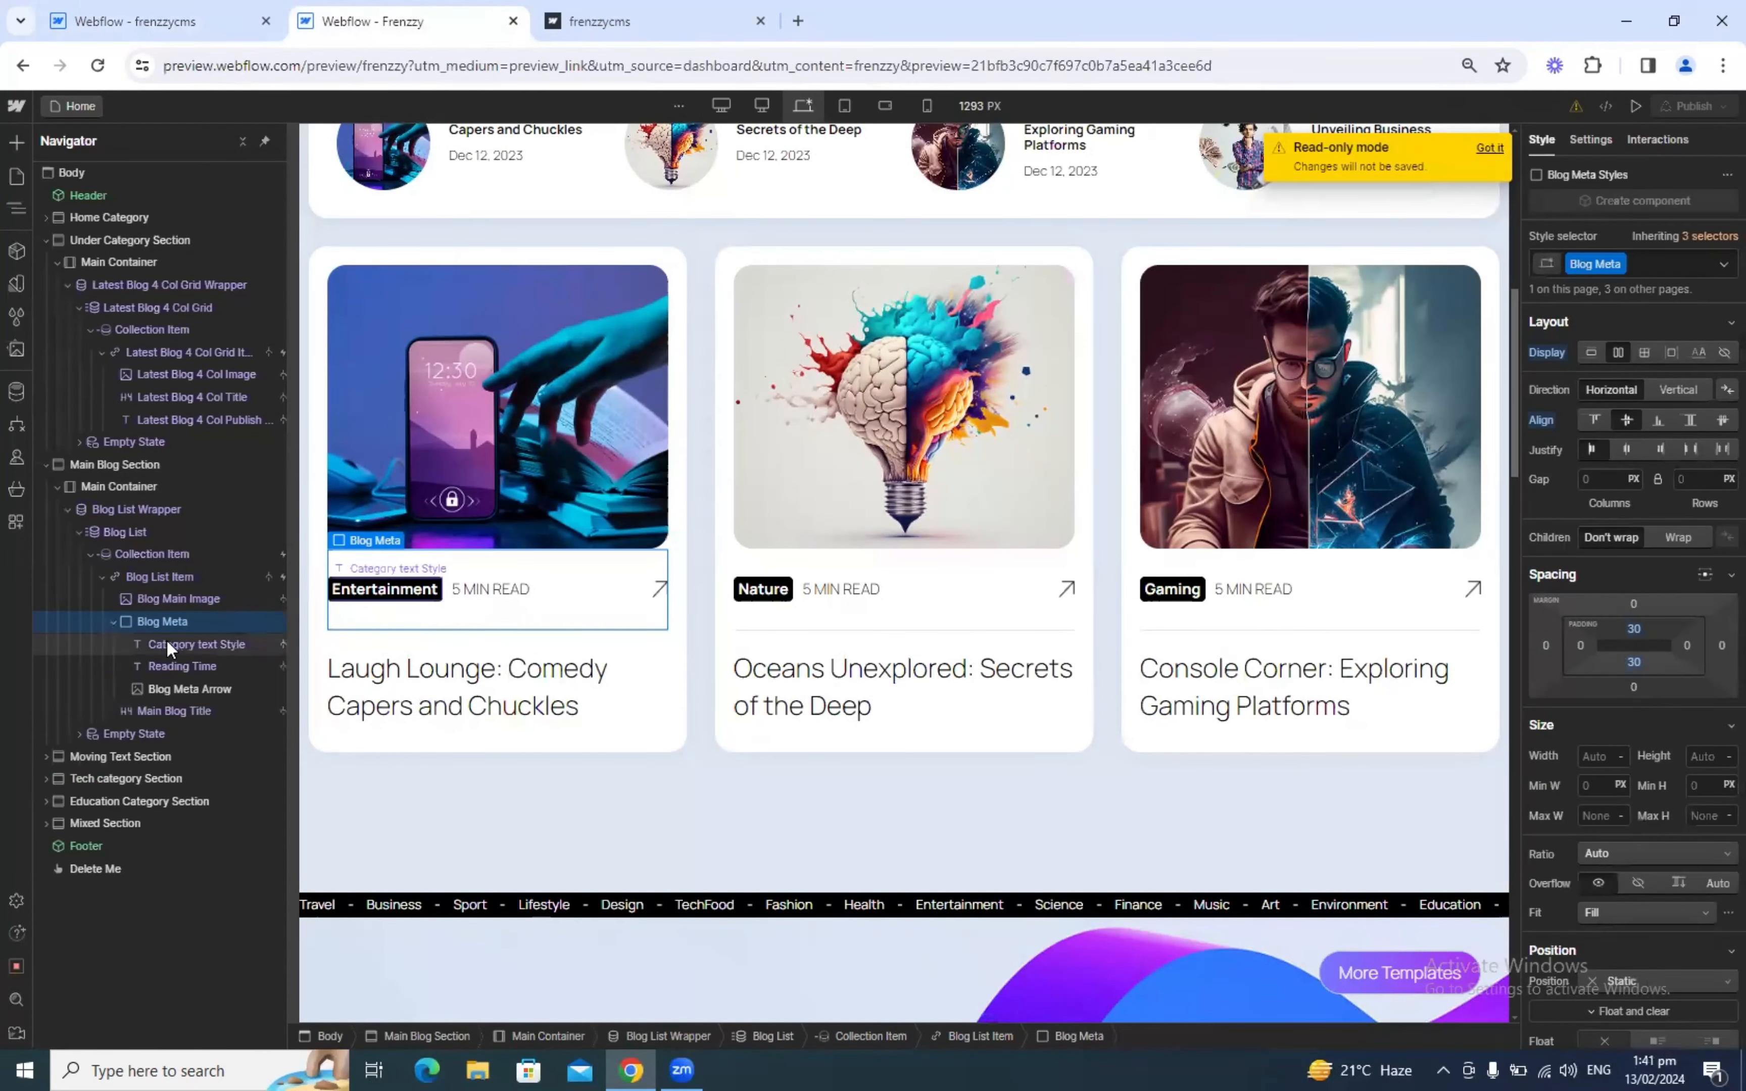
left_click(170, 642)
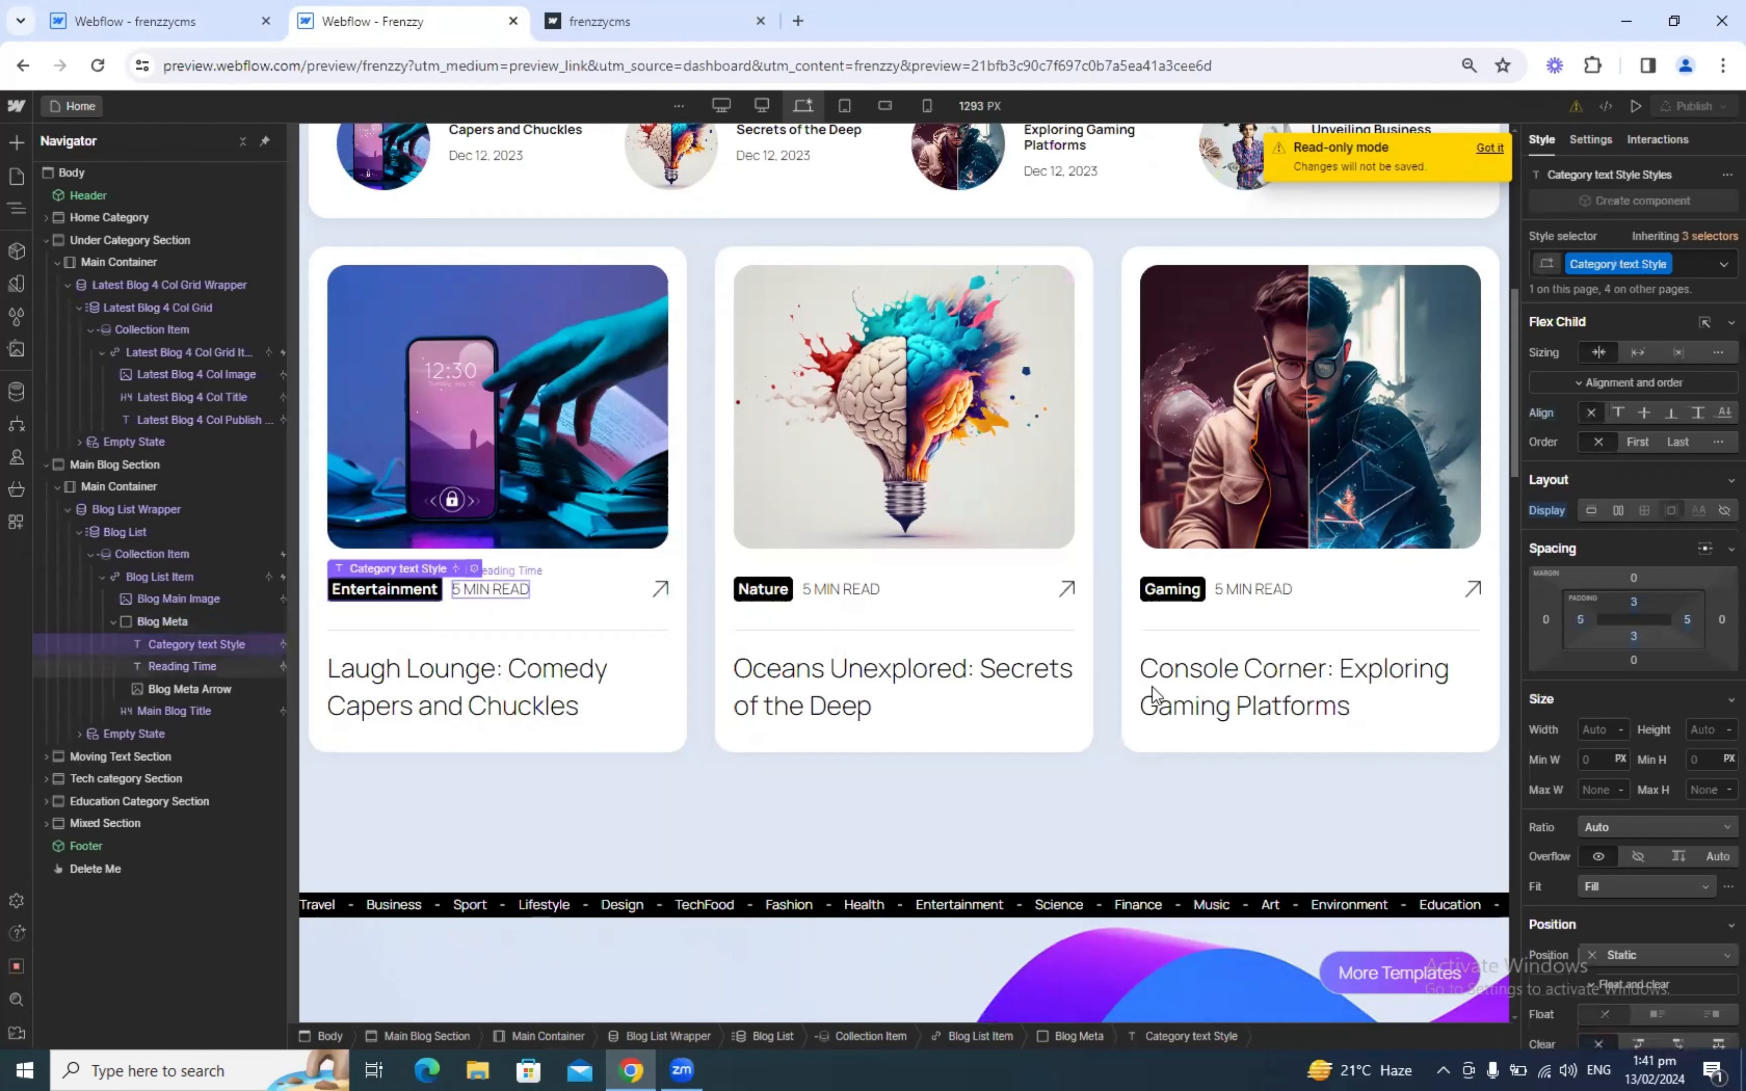
double_click(1622, 262)
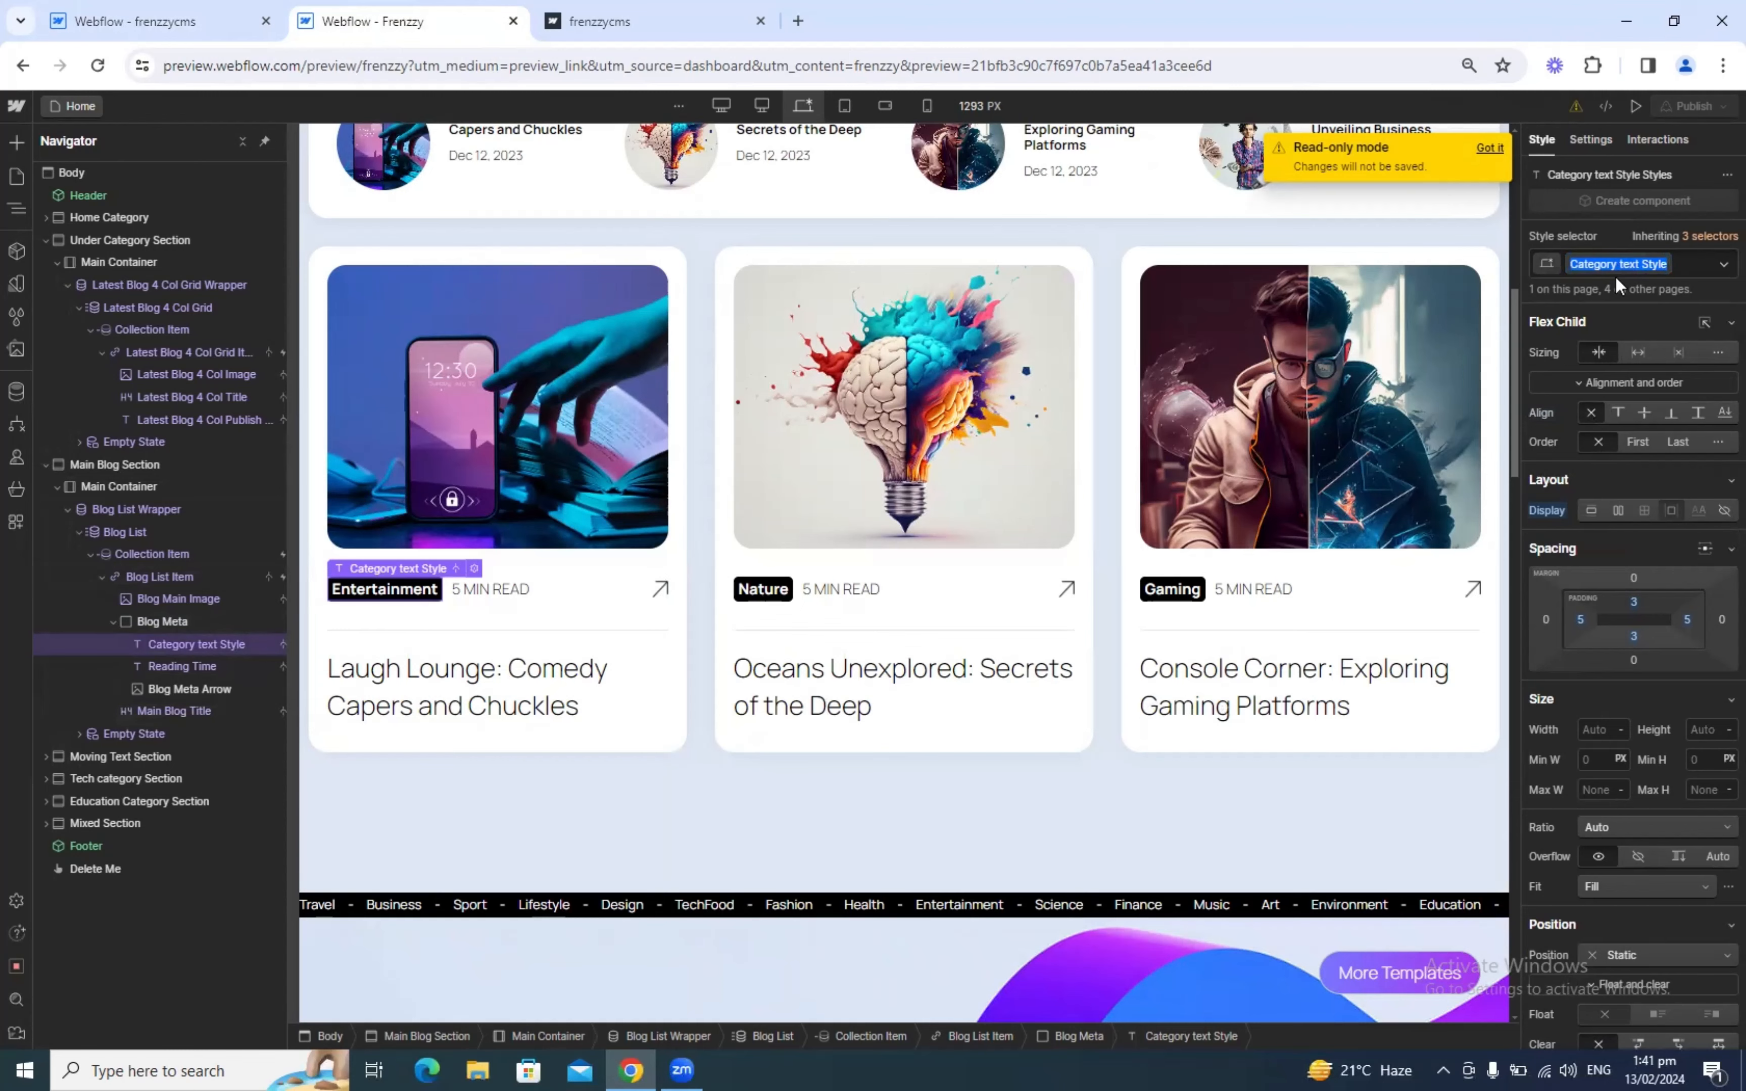
left_click(217, 10)
key("ctrl+k")
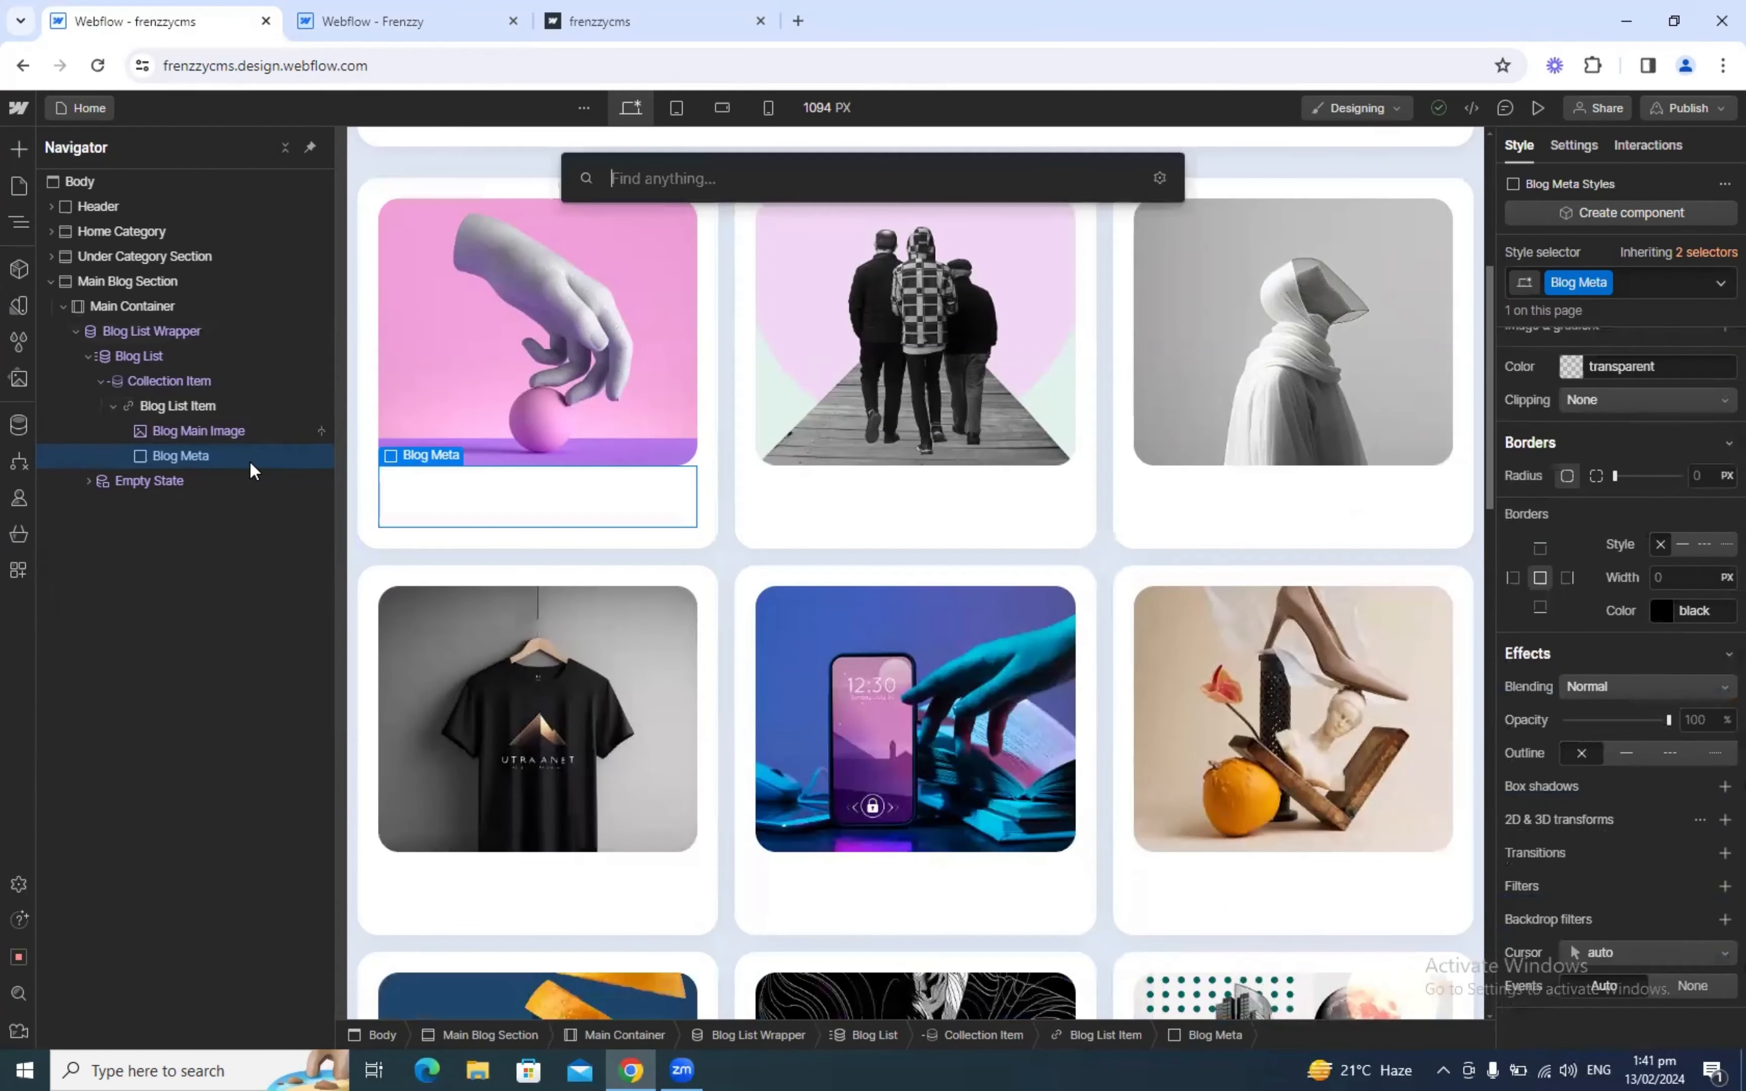
type("text")
key("Return")
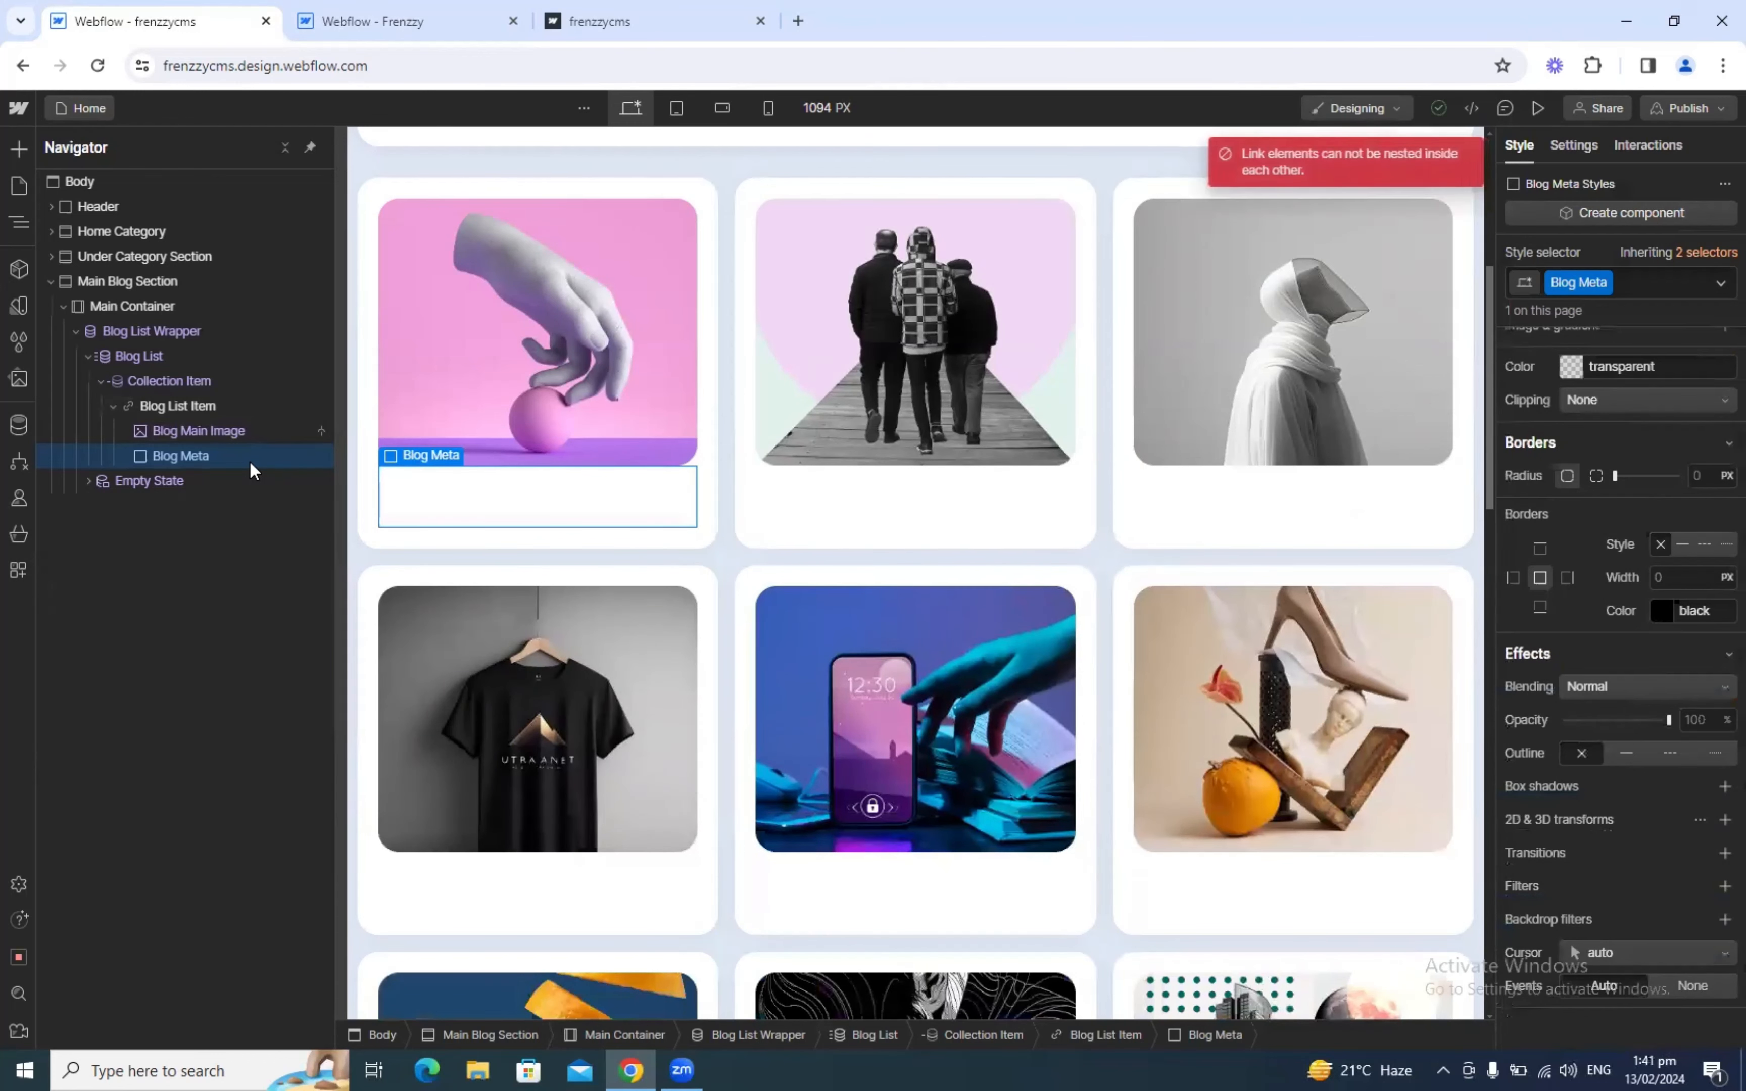
Step: Add a text block inside Blog Meta and give it the class Category text Style
key("ctrl+k")
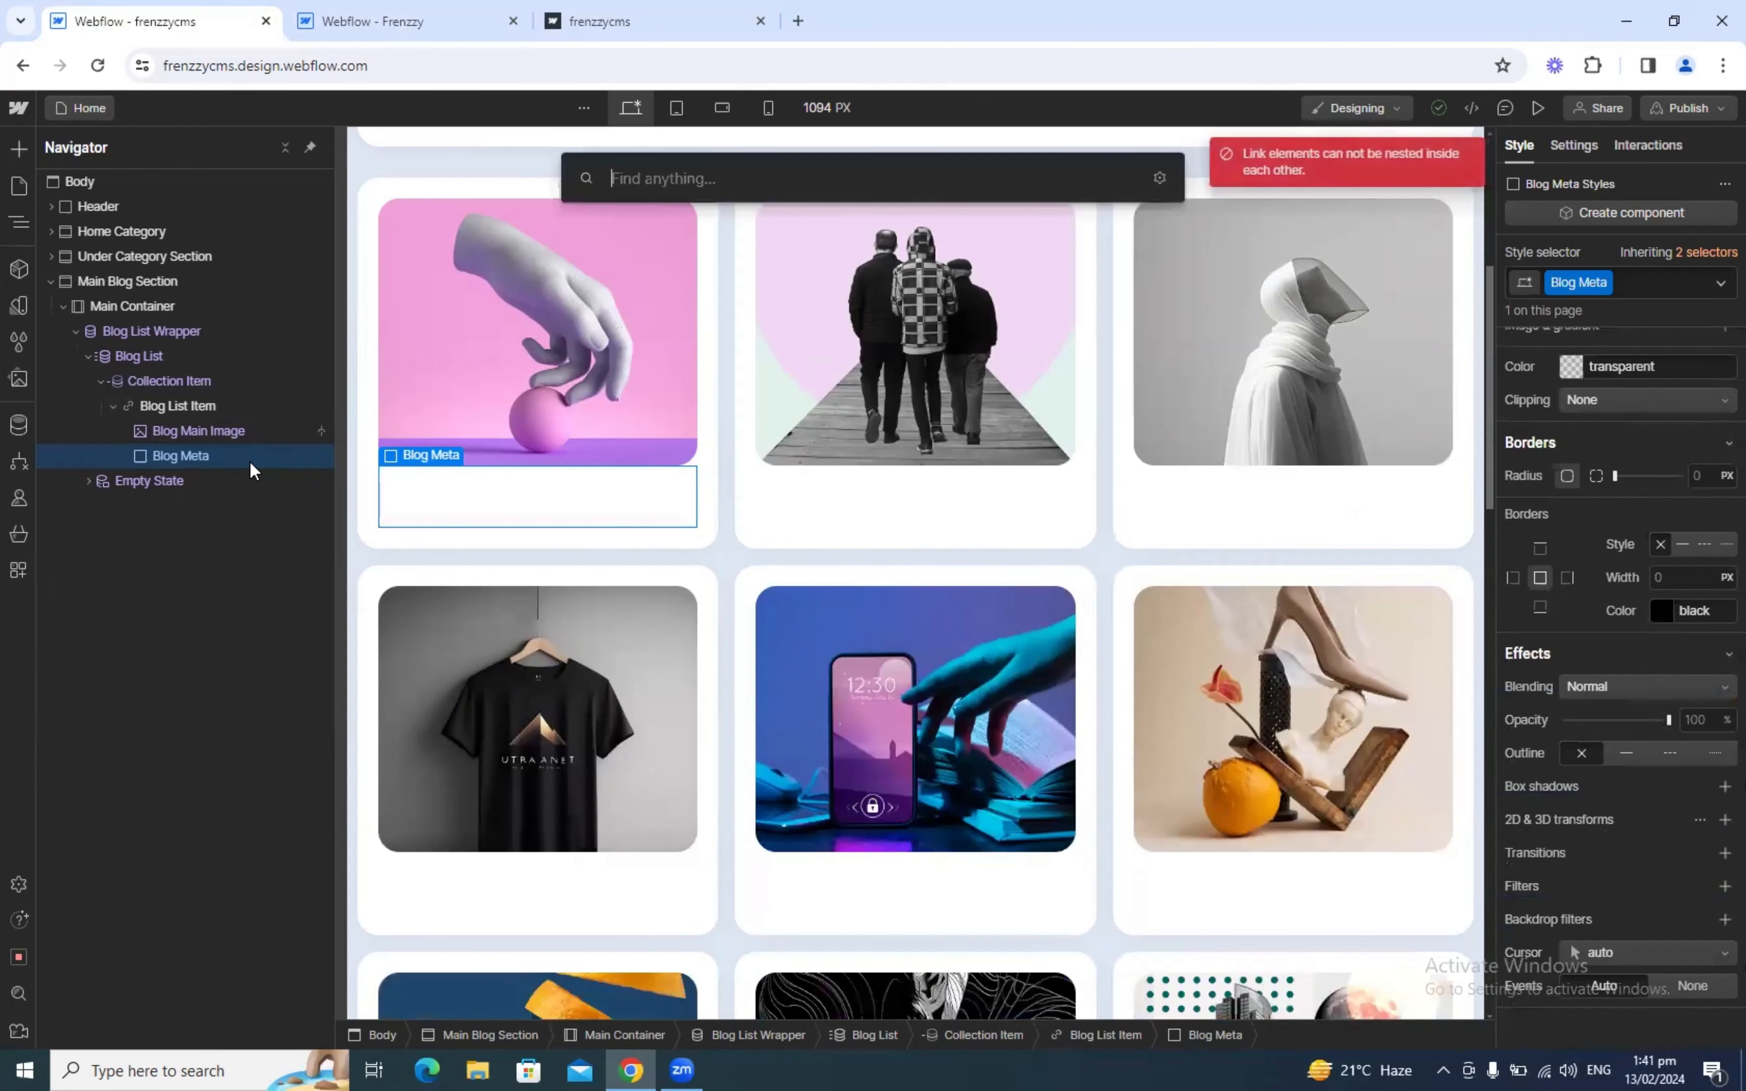
type("text")
key("Down")
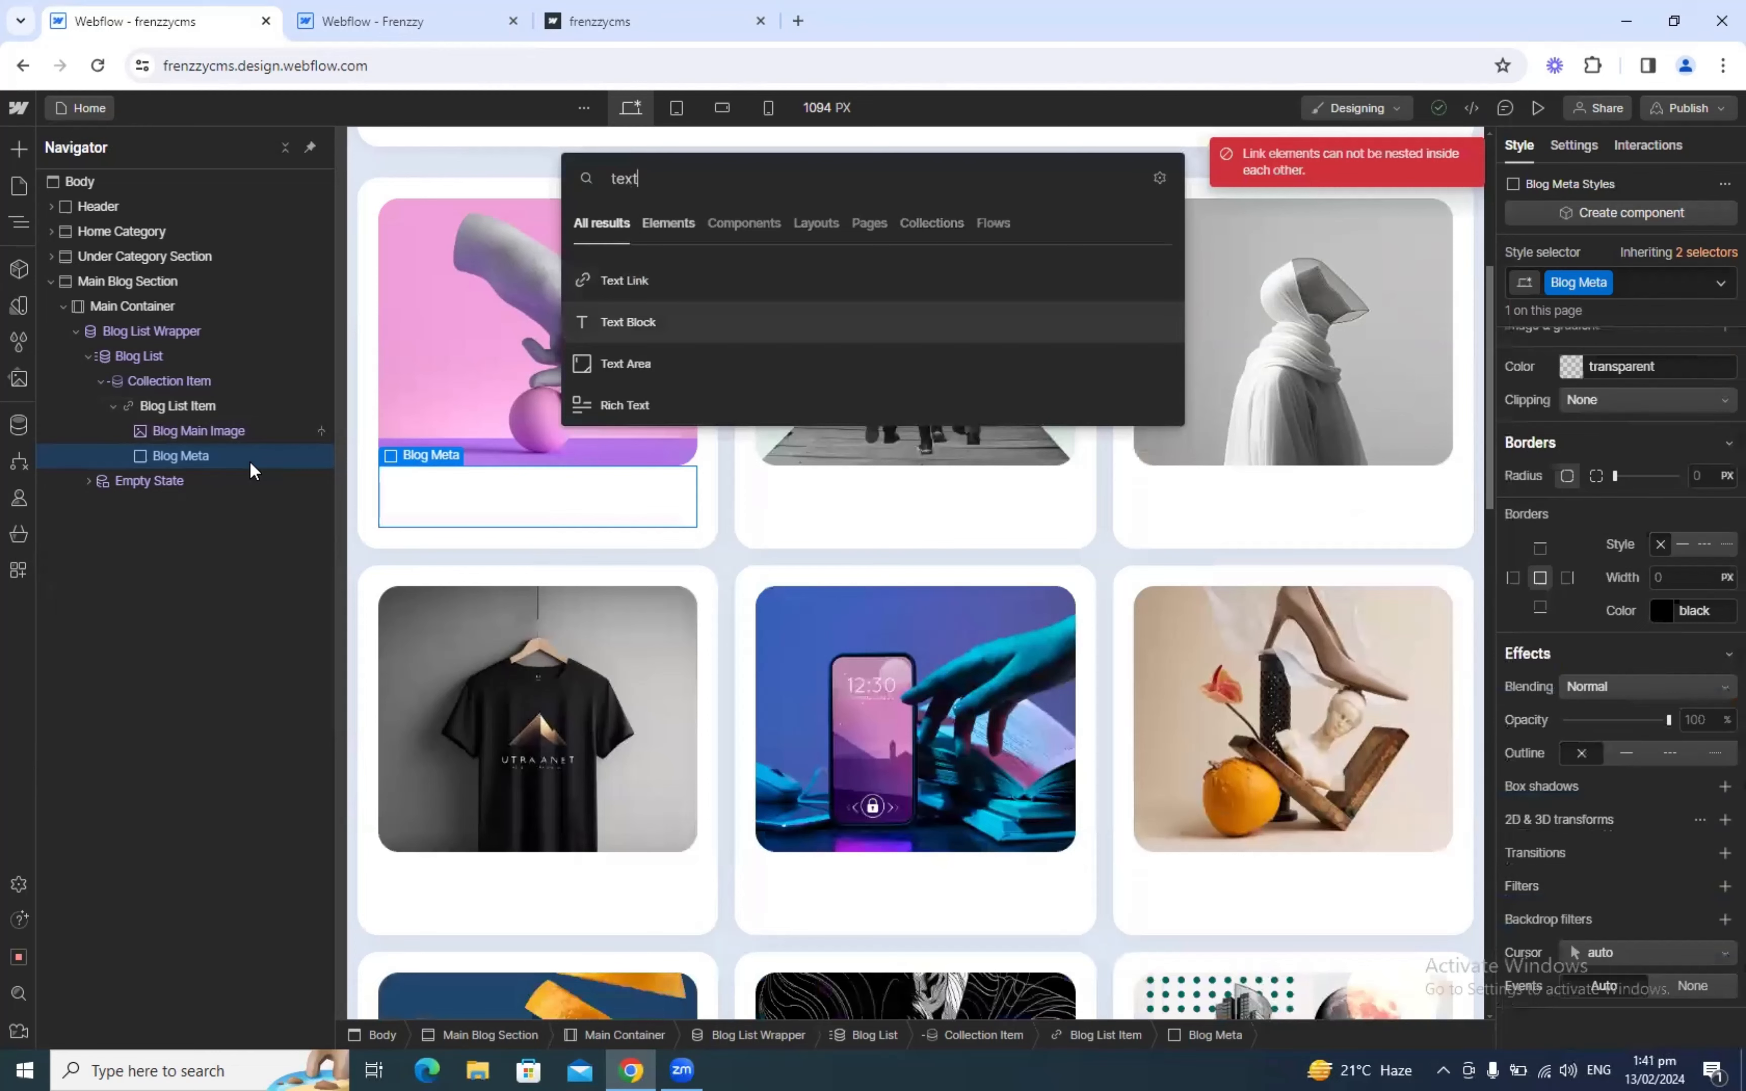
key("Return")
key("ctrl+Return")
type("Category text Style")
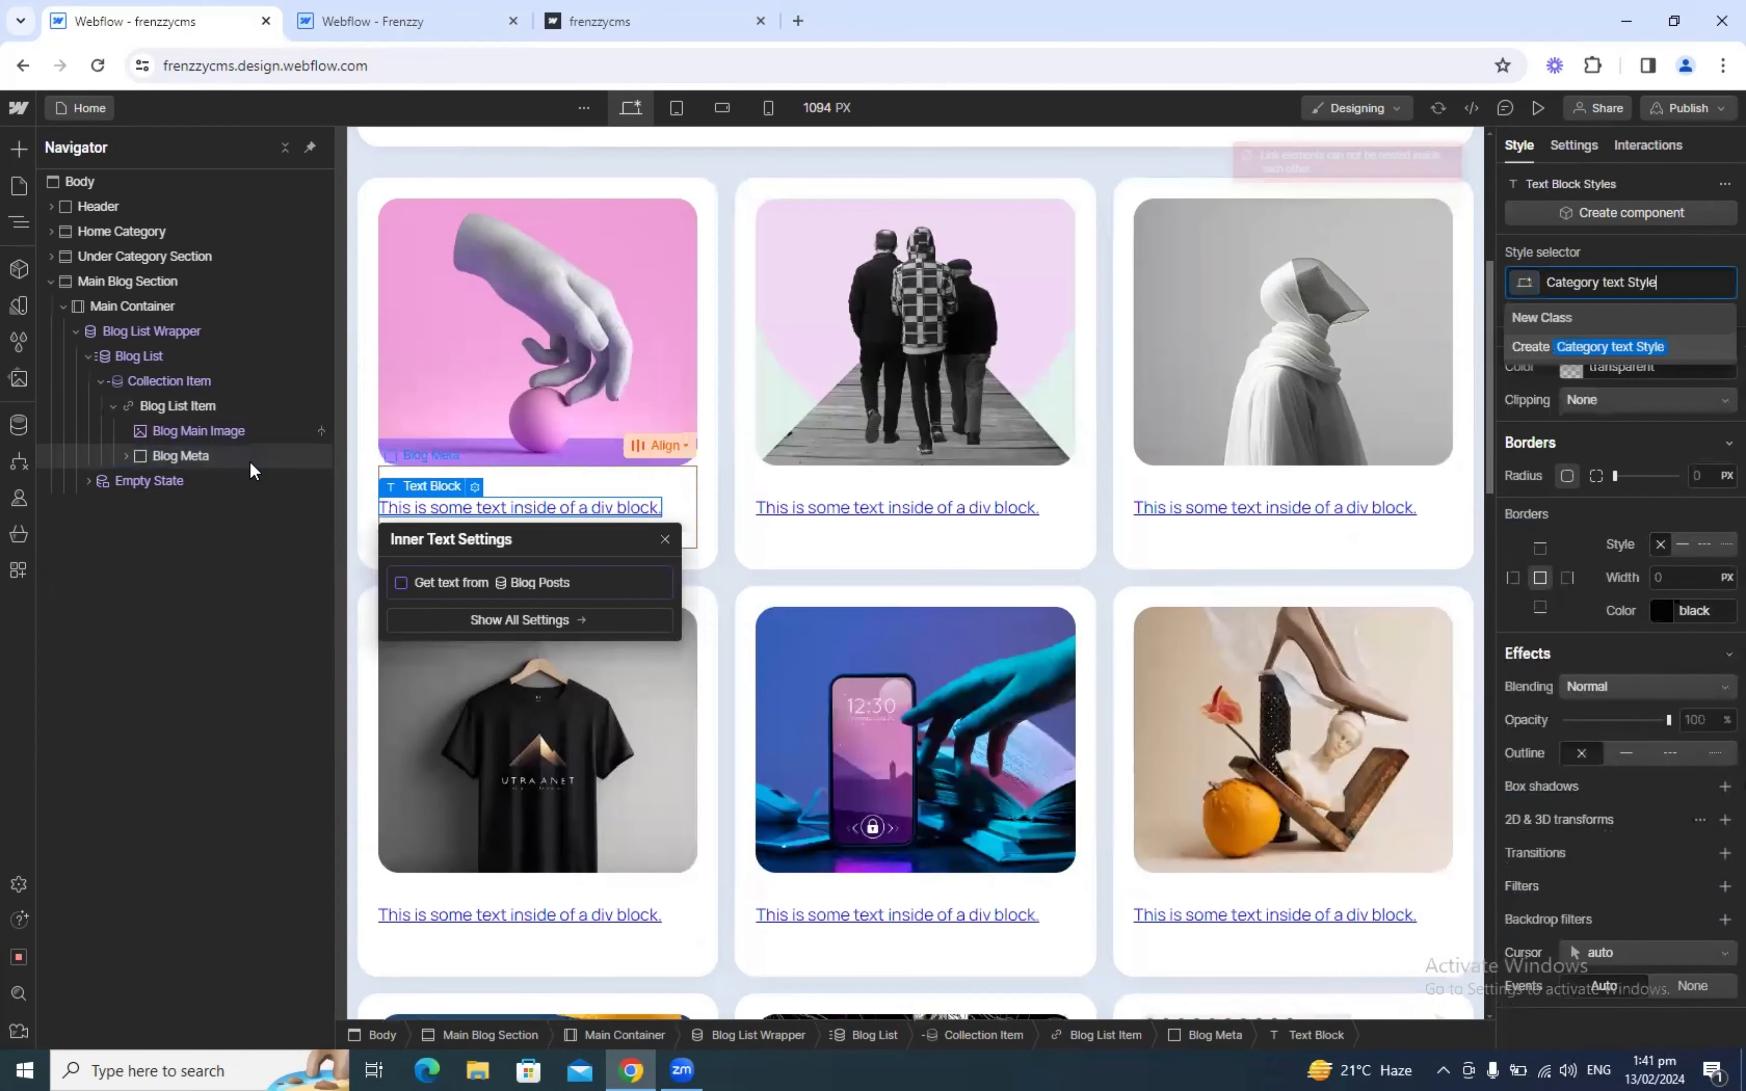
key("Return")
scroll(1710, 664, "up", 6)
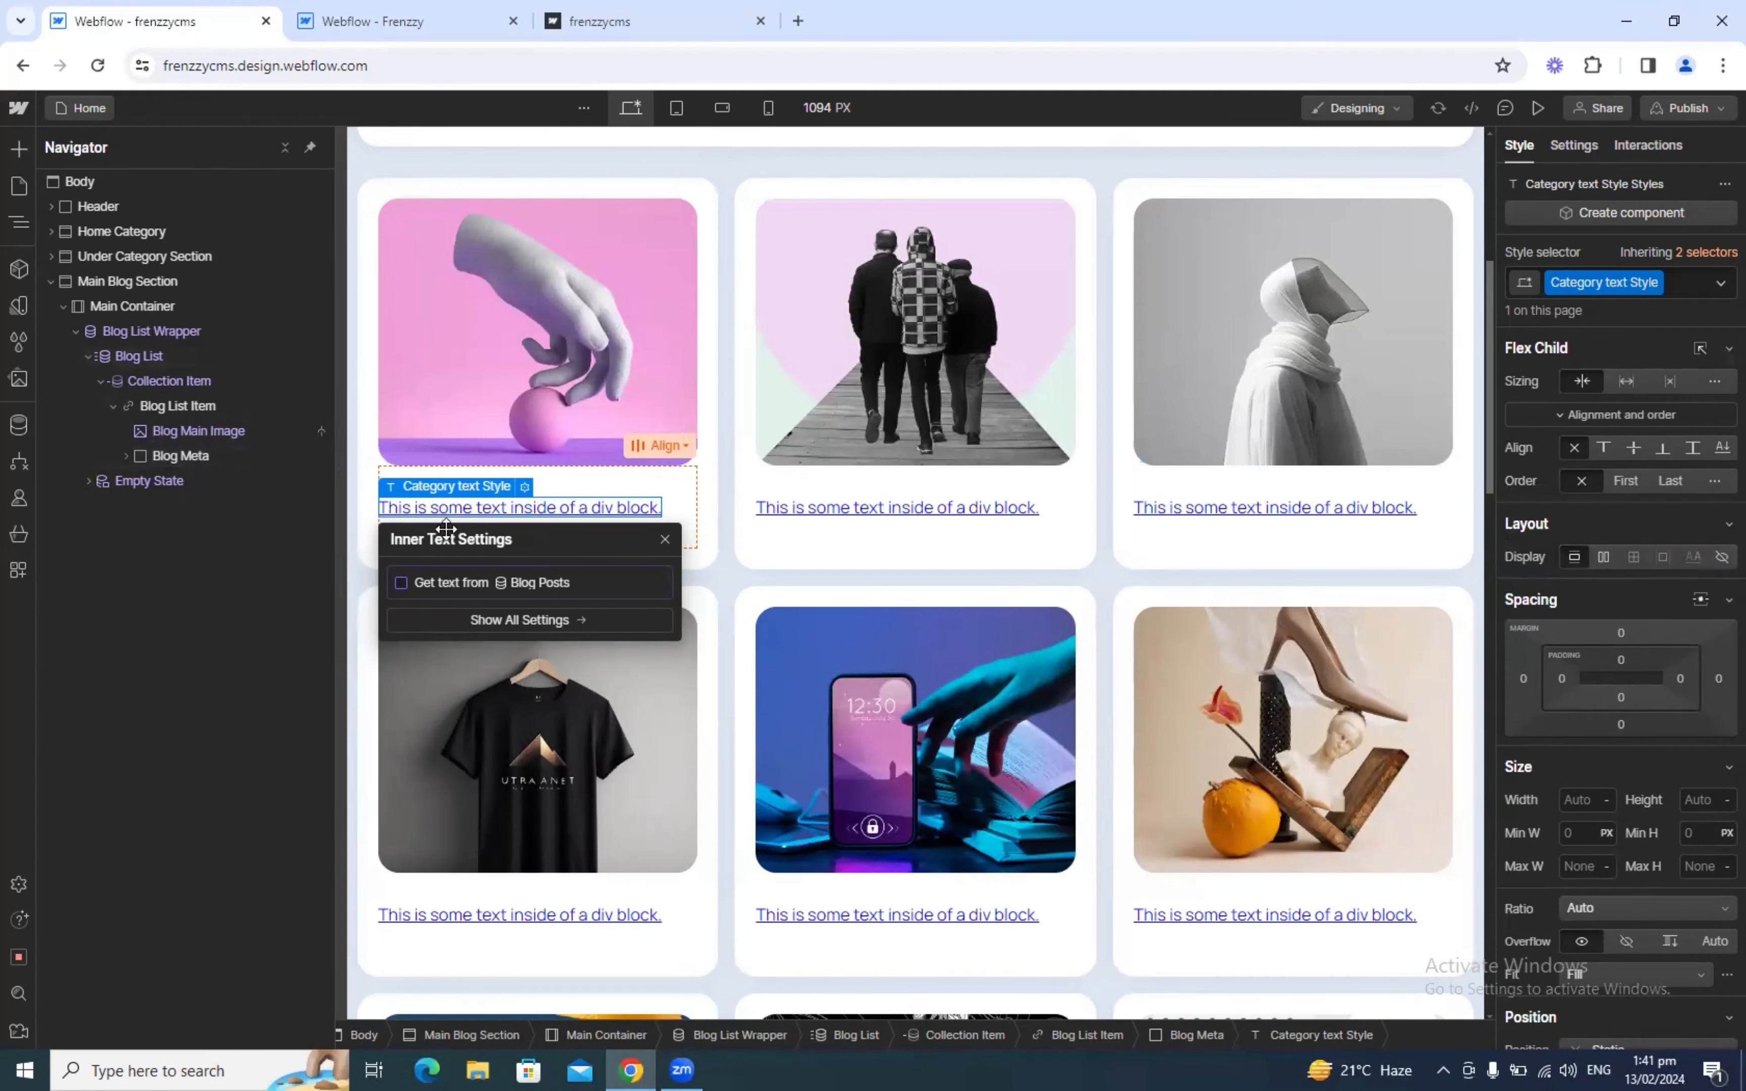
Step: Check the Category text Style typography in the Frenzzy reference template and remove the text decoration from the frenzzycms Blog List Item
left_click(388, 20)
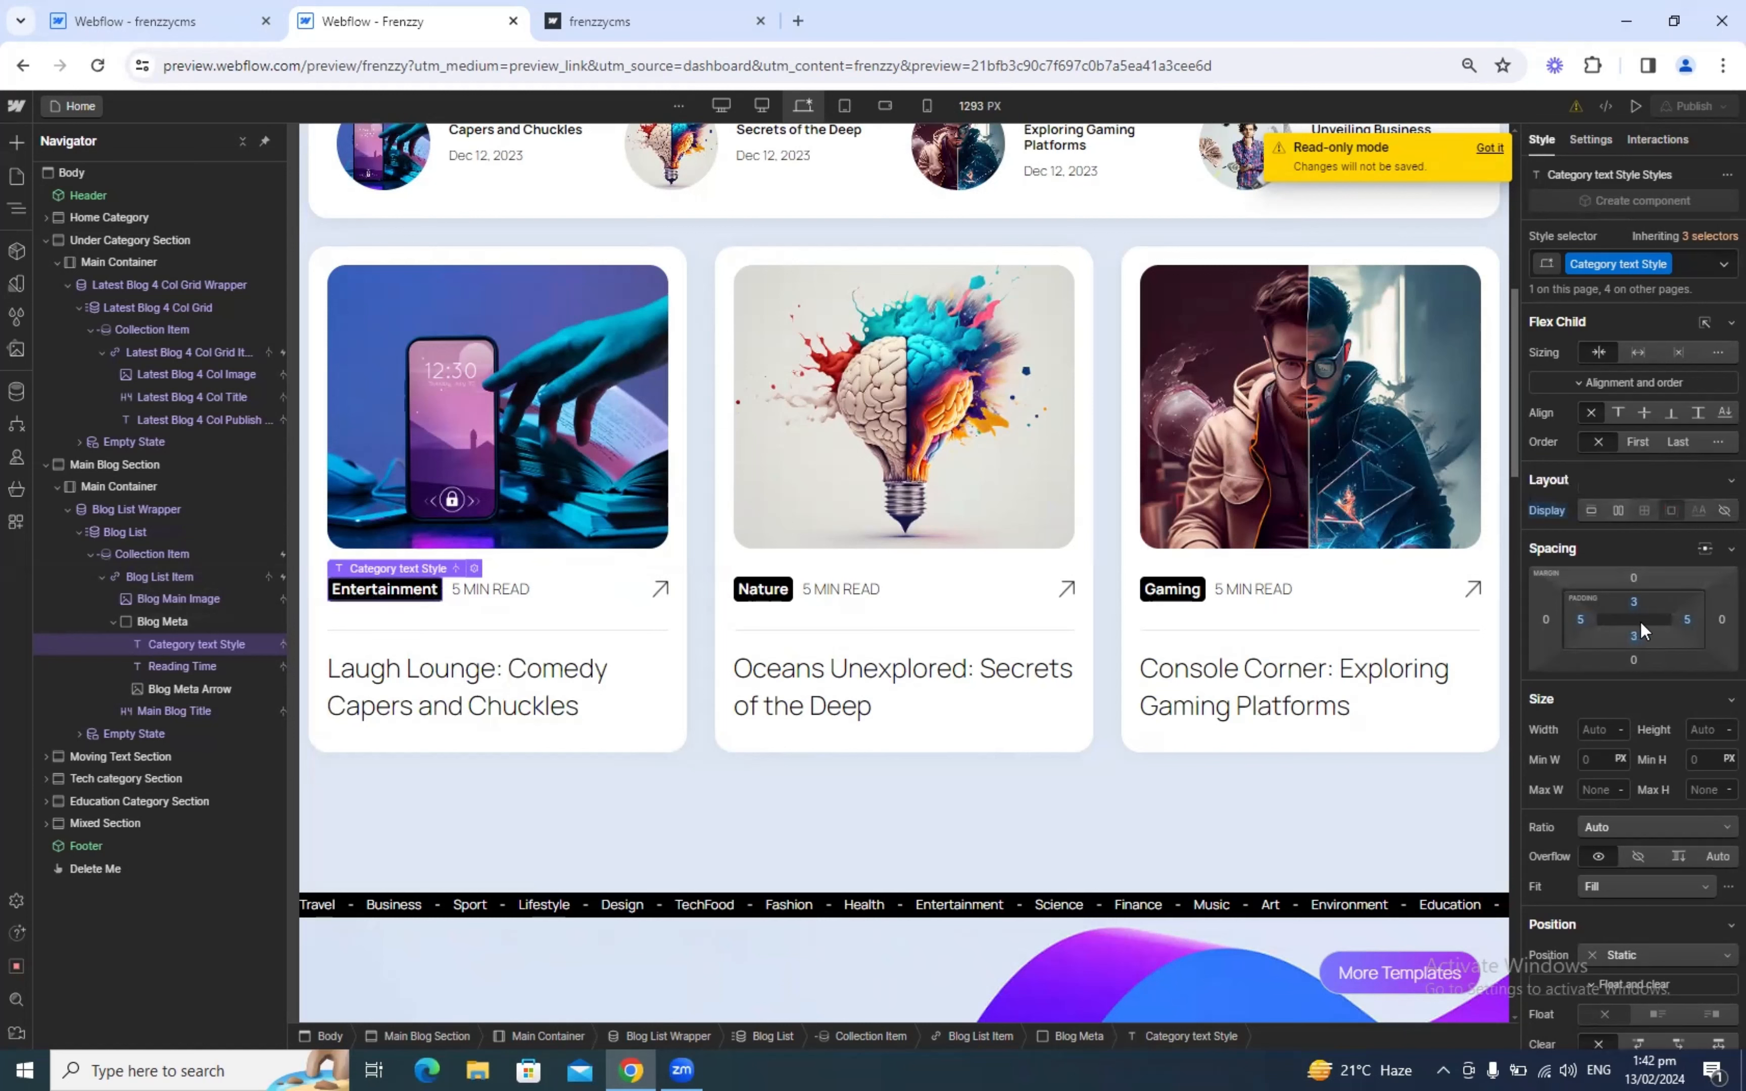
scroll(1587, 630, "down", 7)
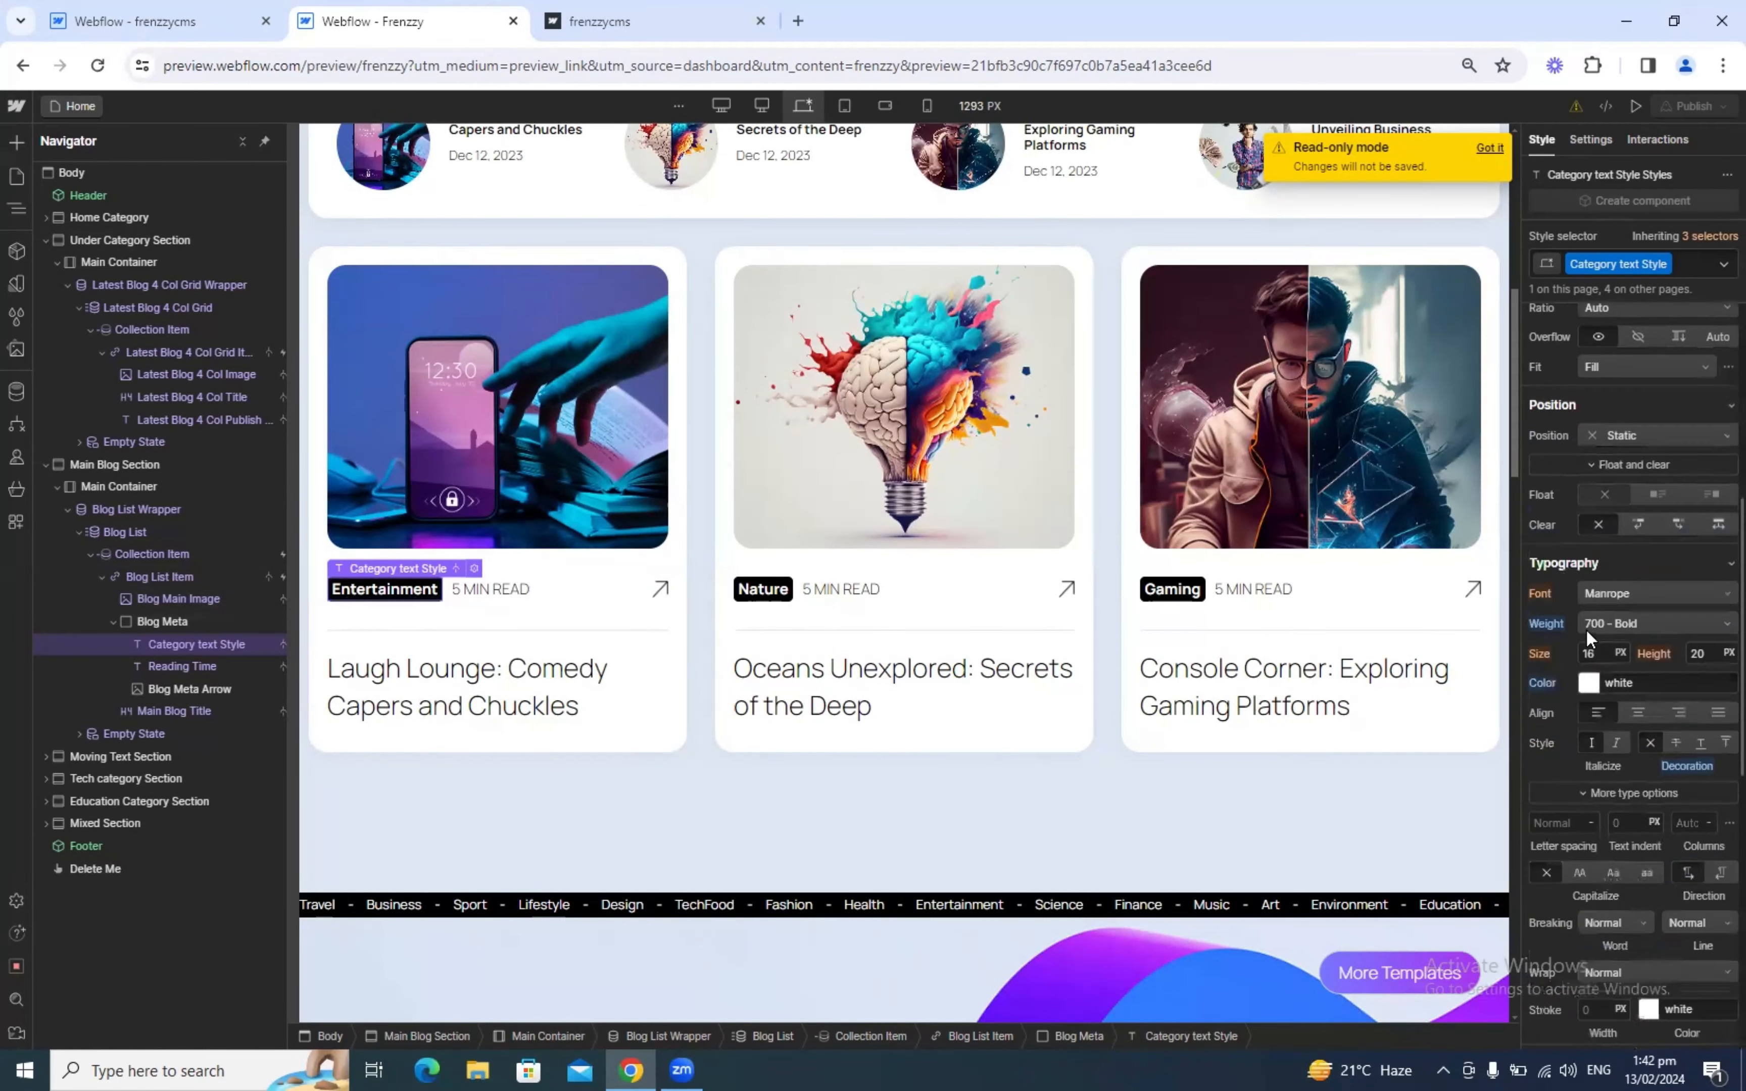
left_click(134, 21)
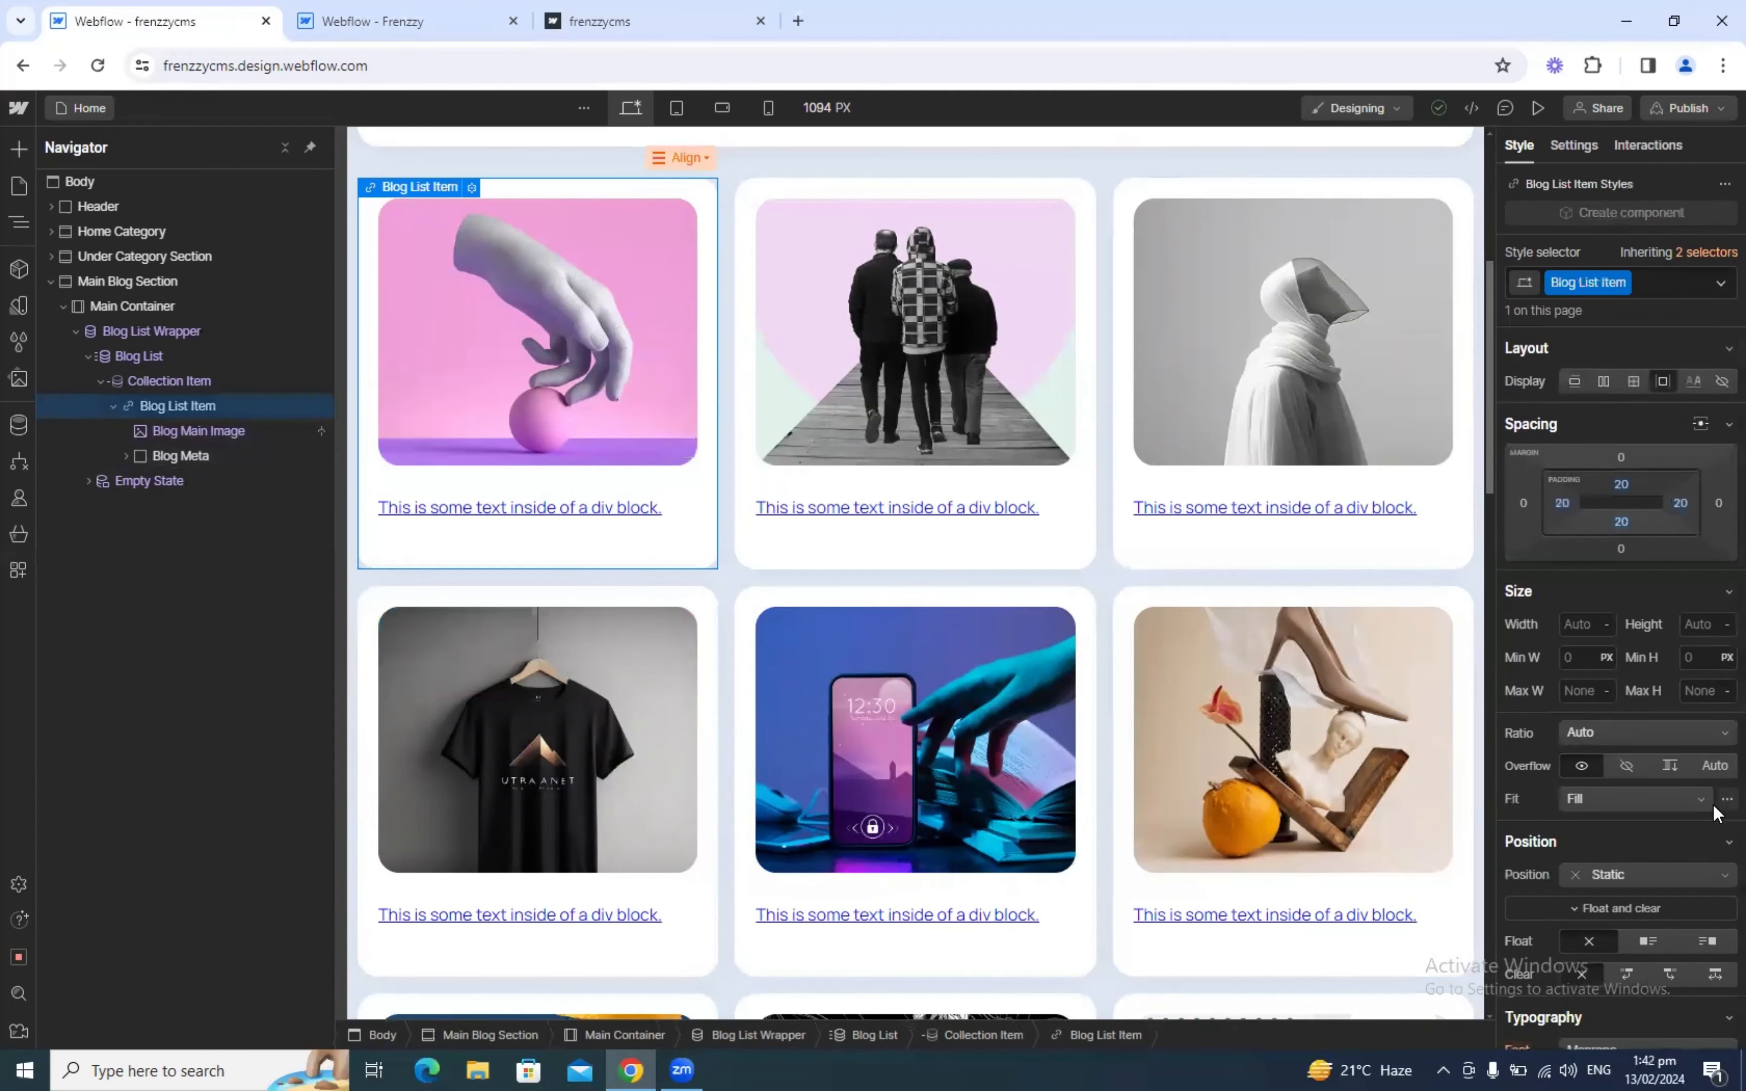
scroll(1715, 811, "down", 2)
scroll(1714, 818, "down", 3)
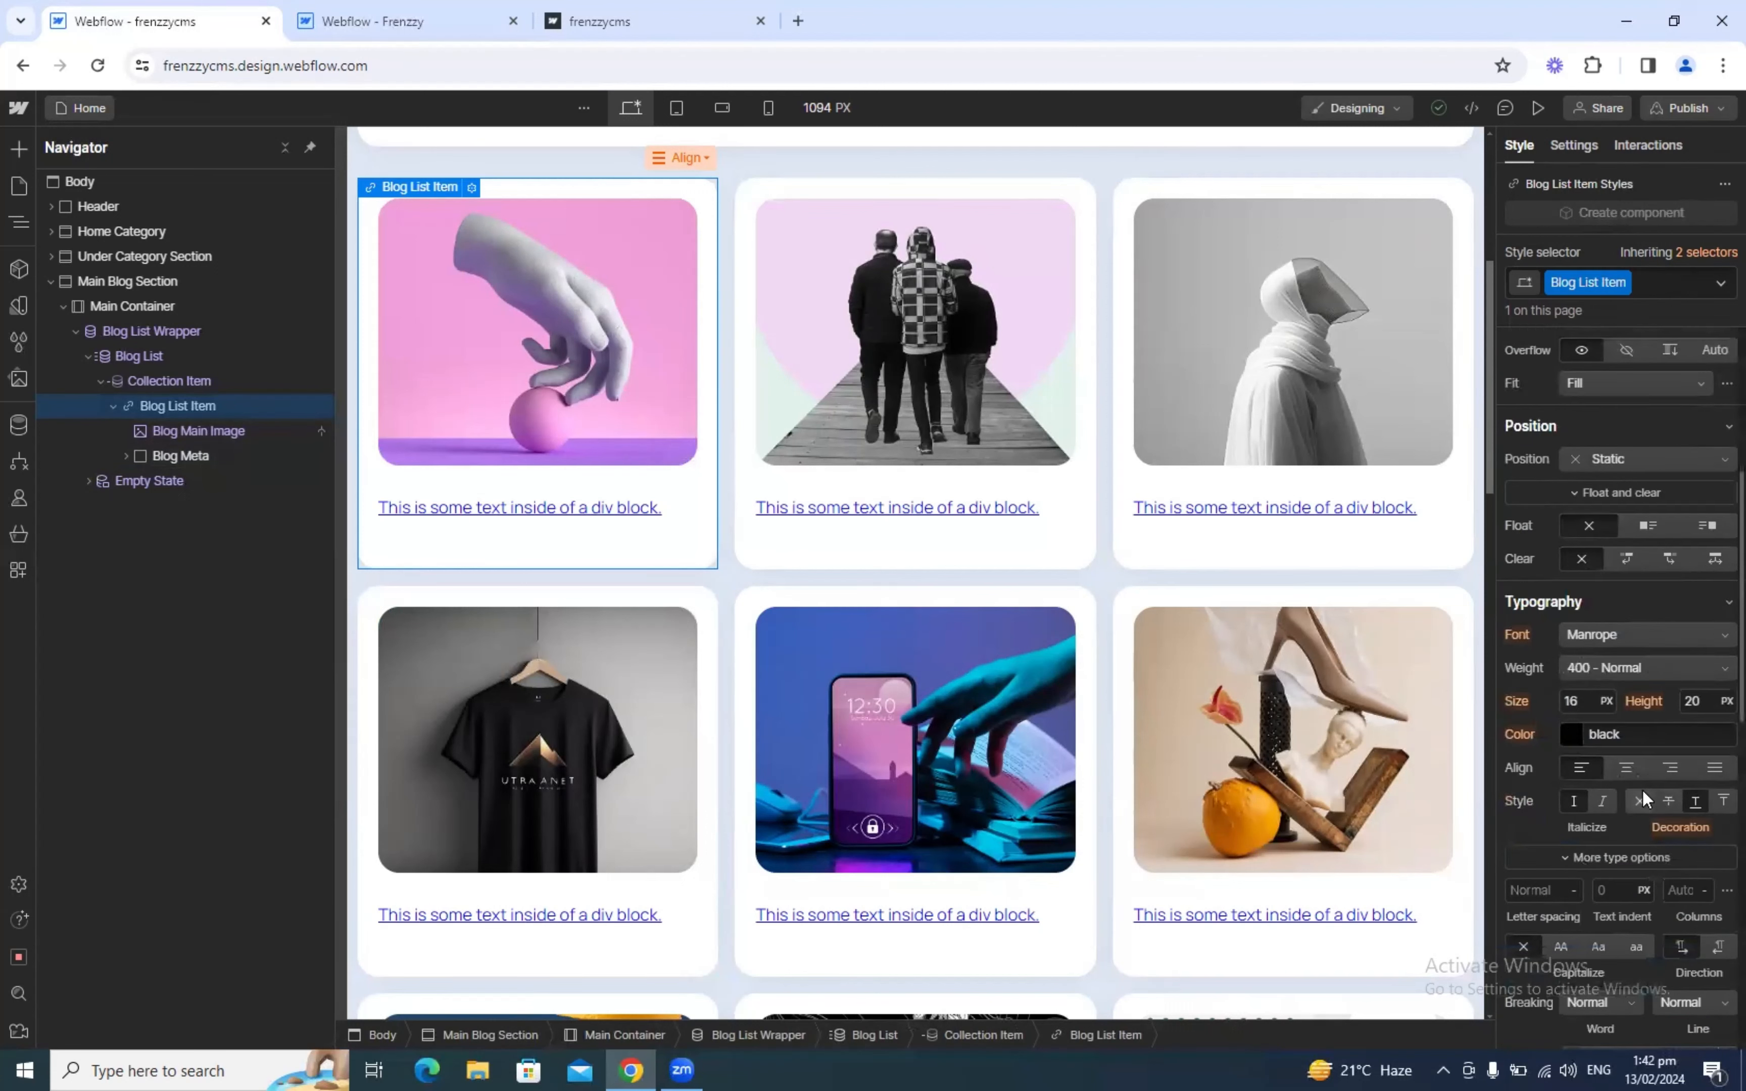
left_click(1639, 800)
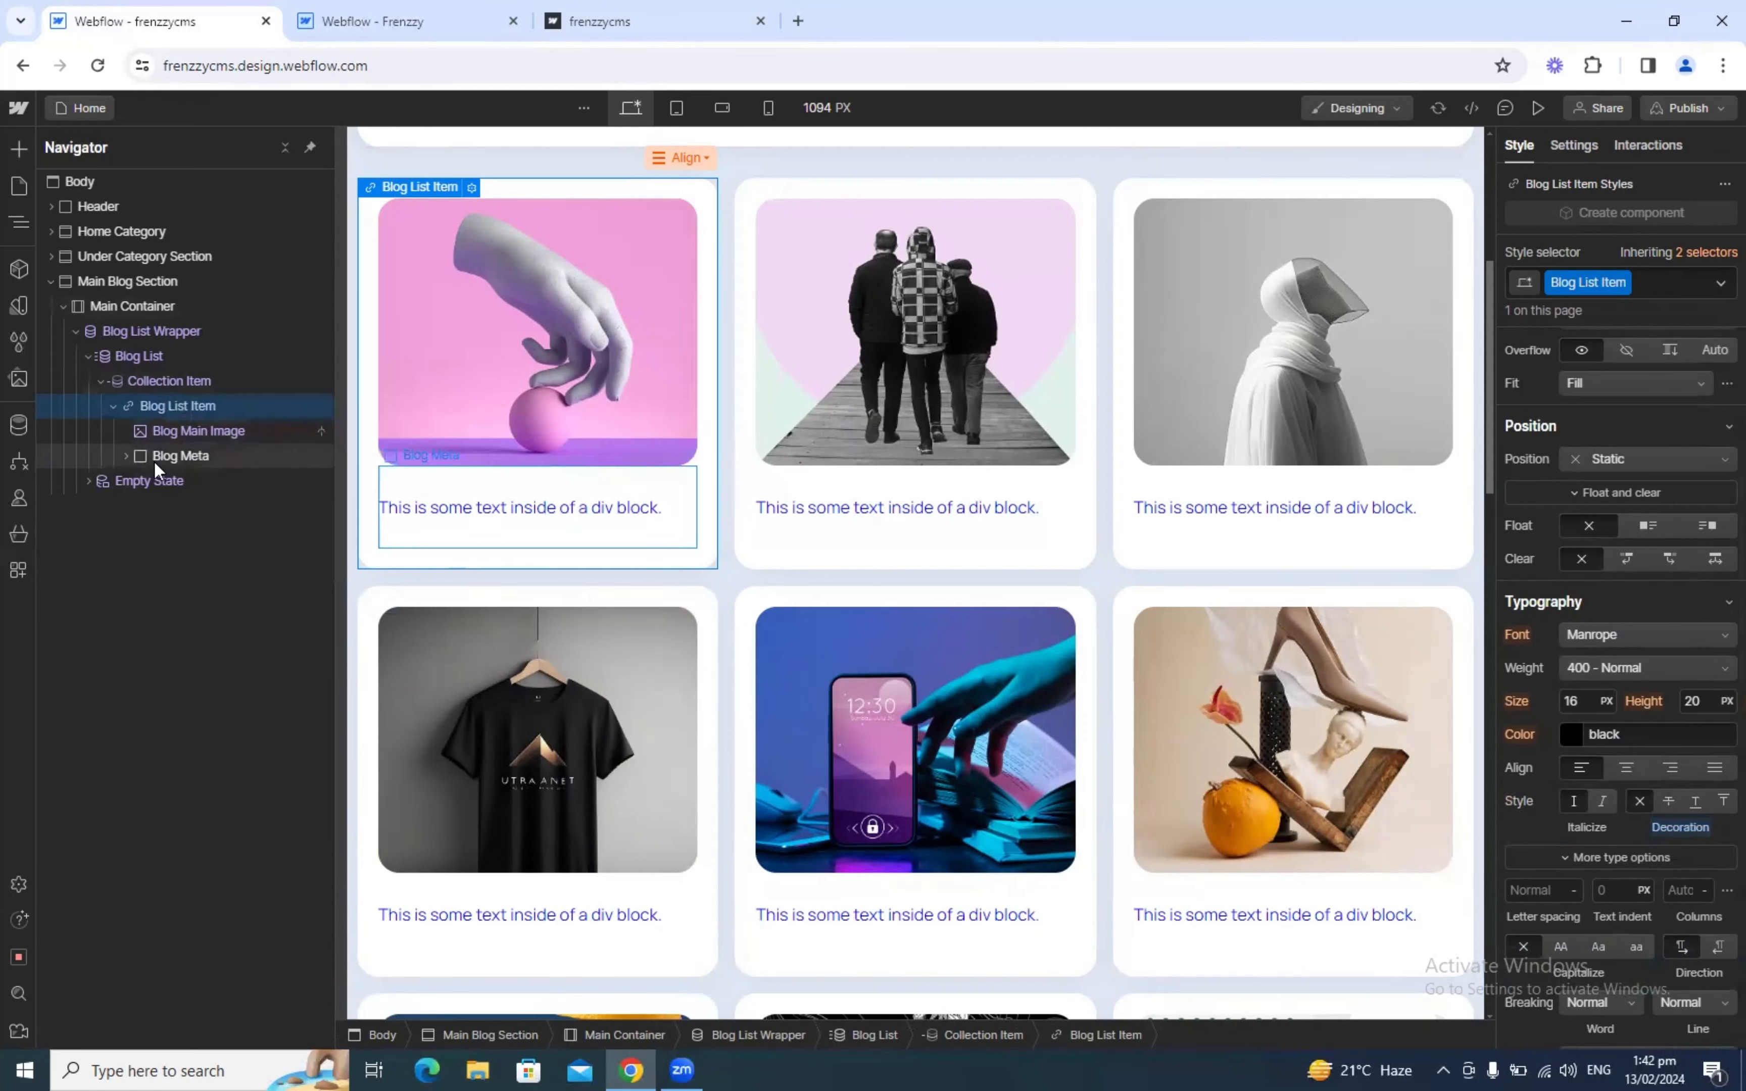
Step: Wrap the placeholder text of the Category text Style block in a text span
left_click(124, 455)
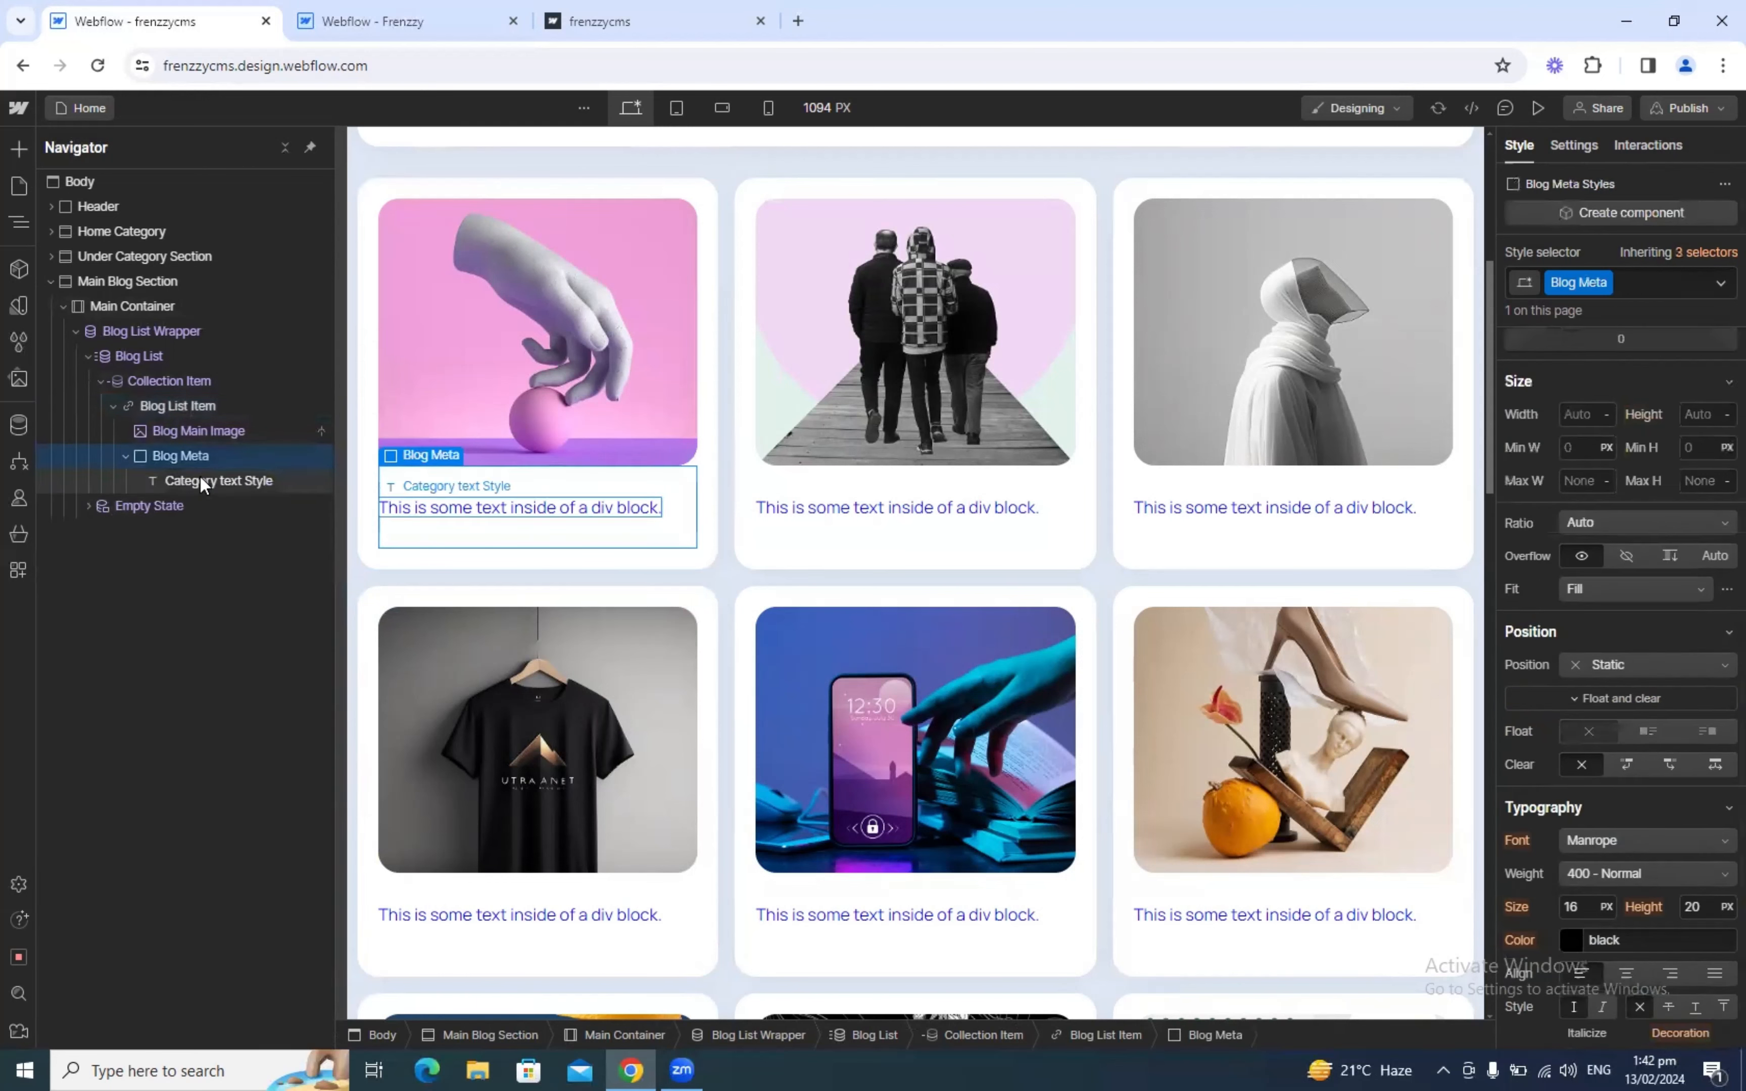
left_click(492, 513)
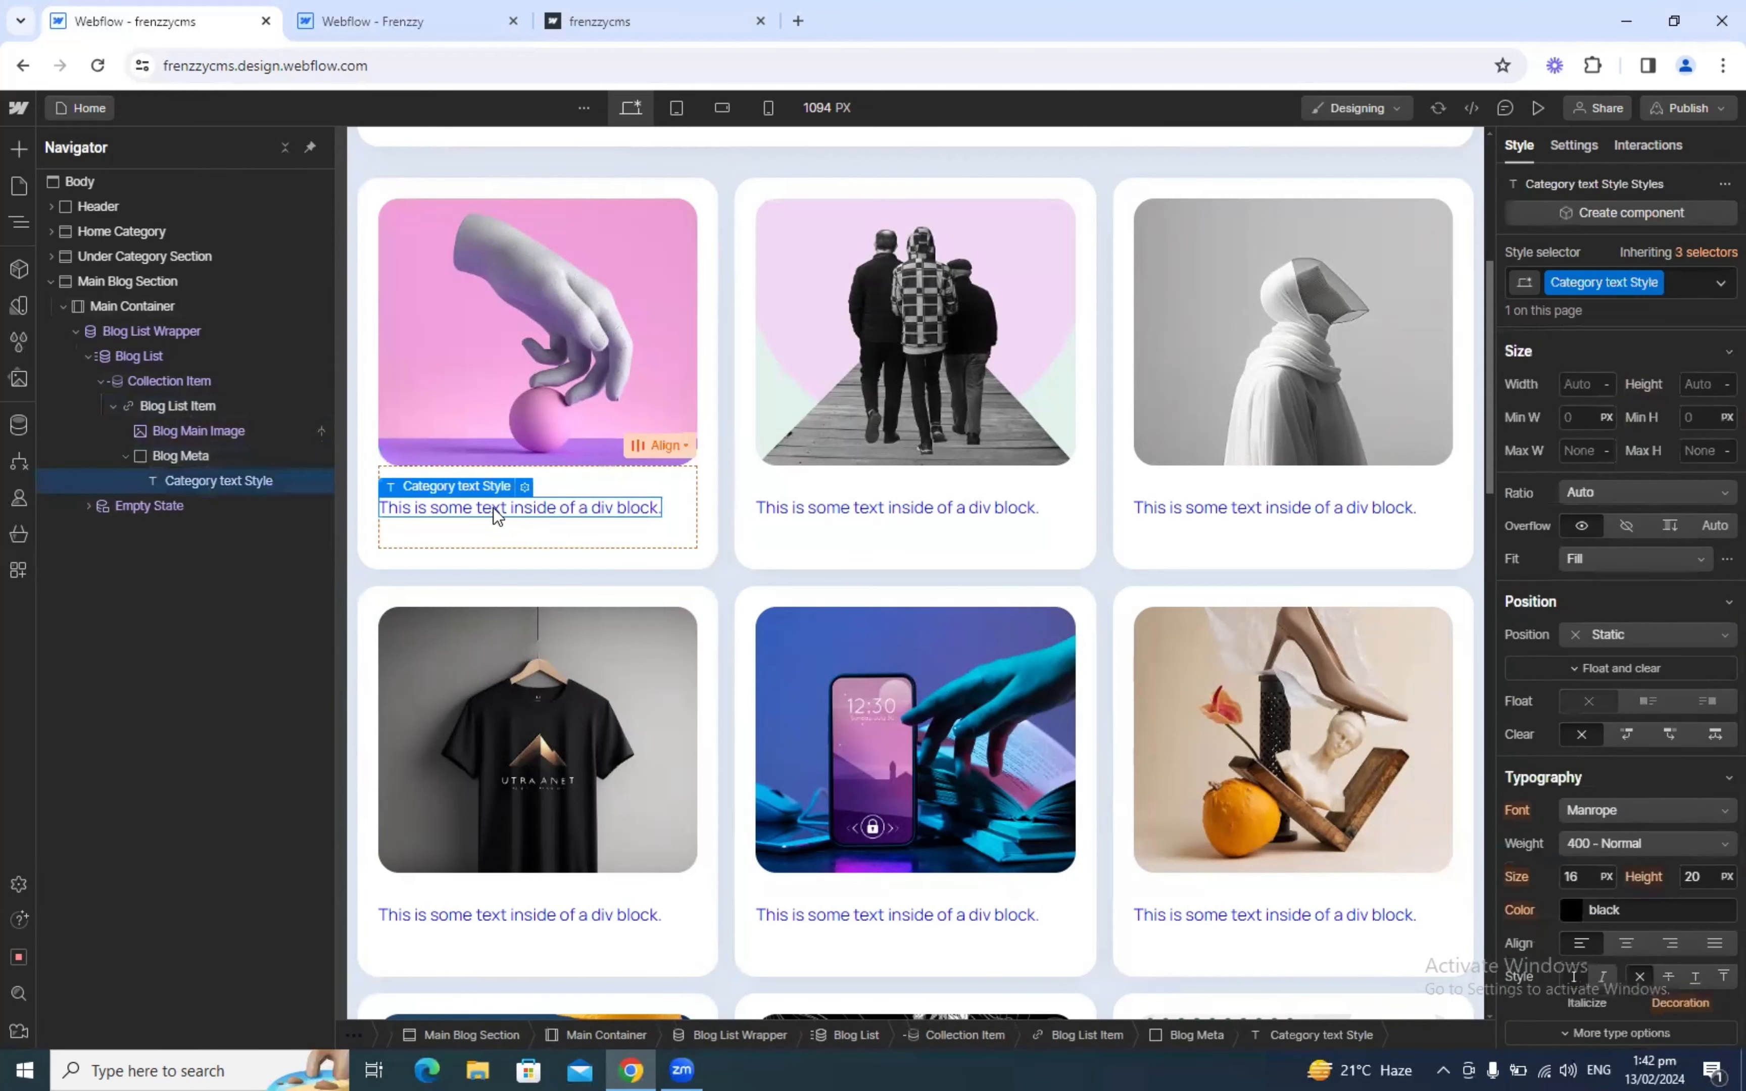
double_click(493, 508)
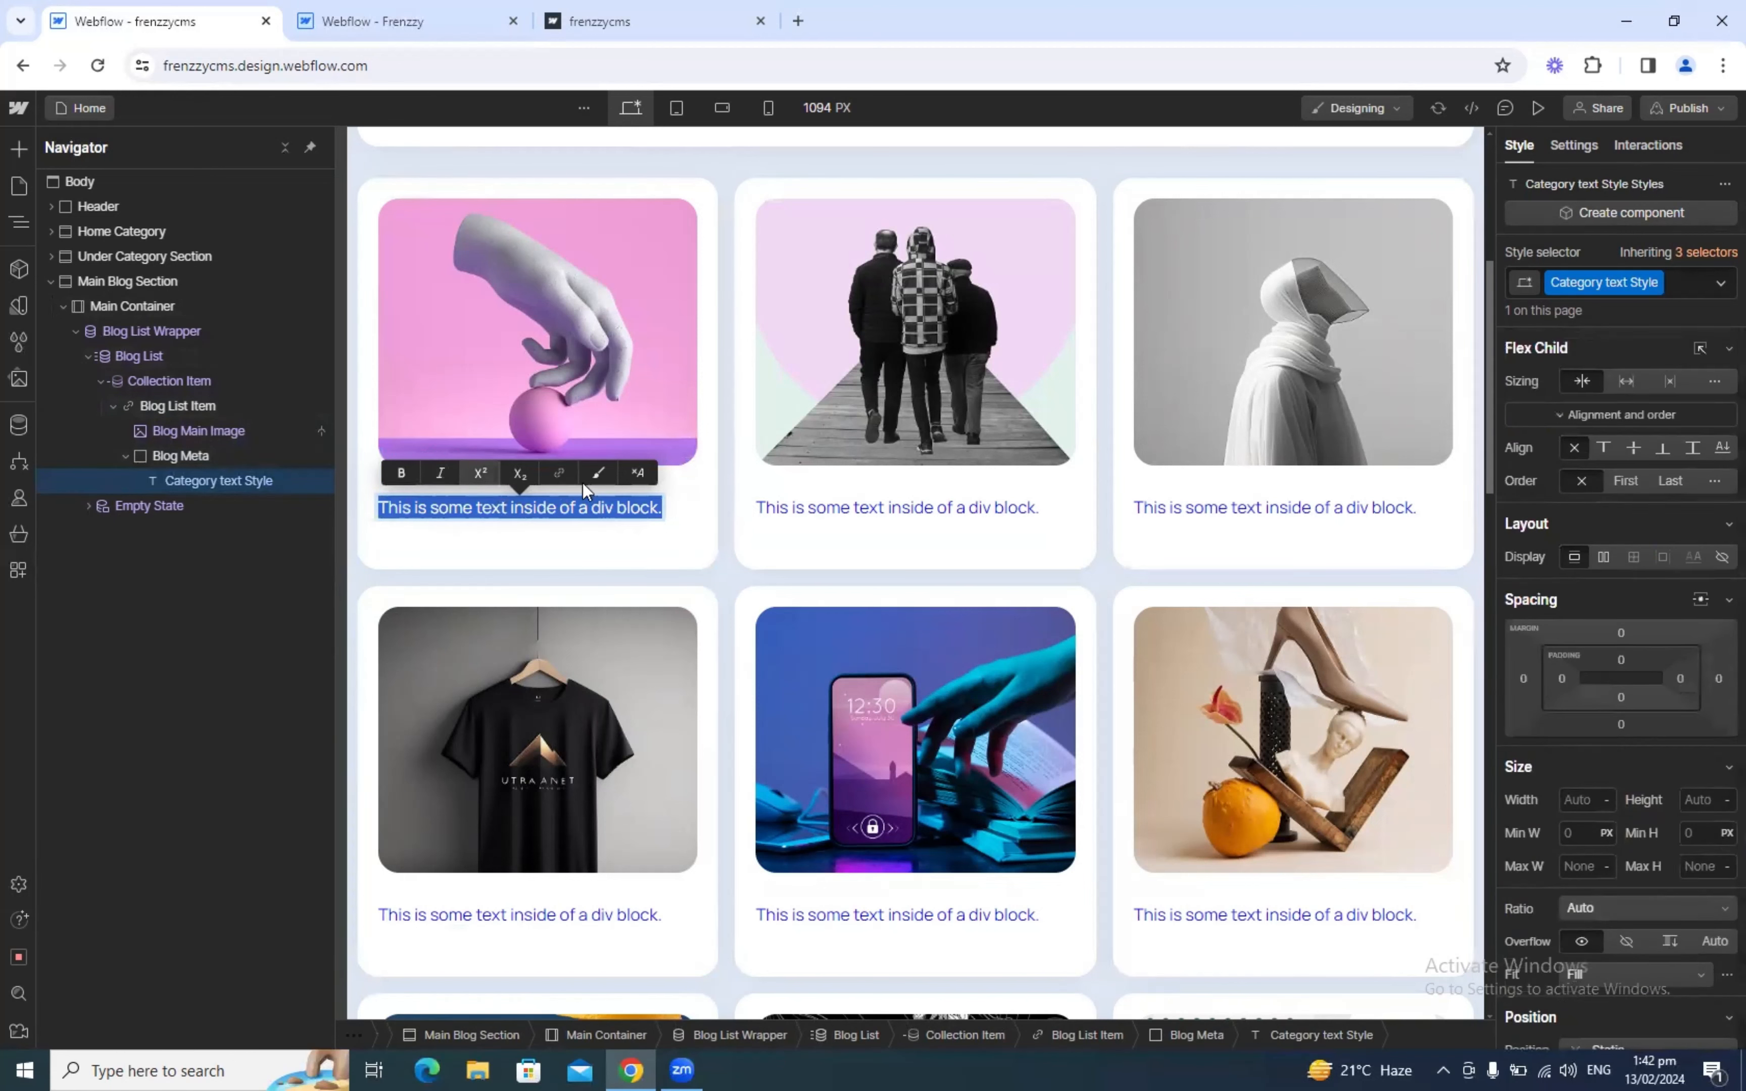
left_click(606, 473)
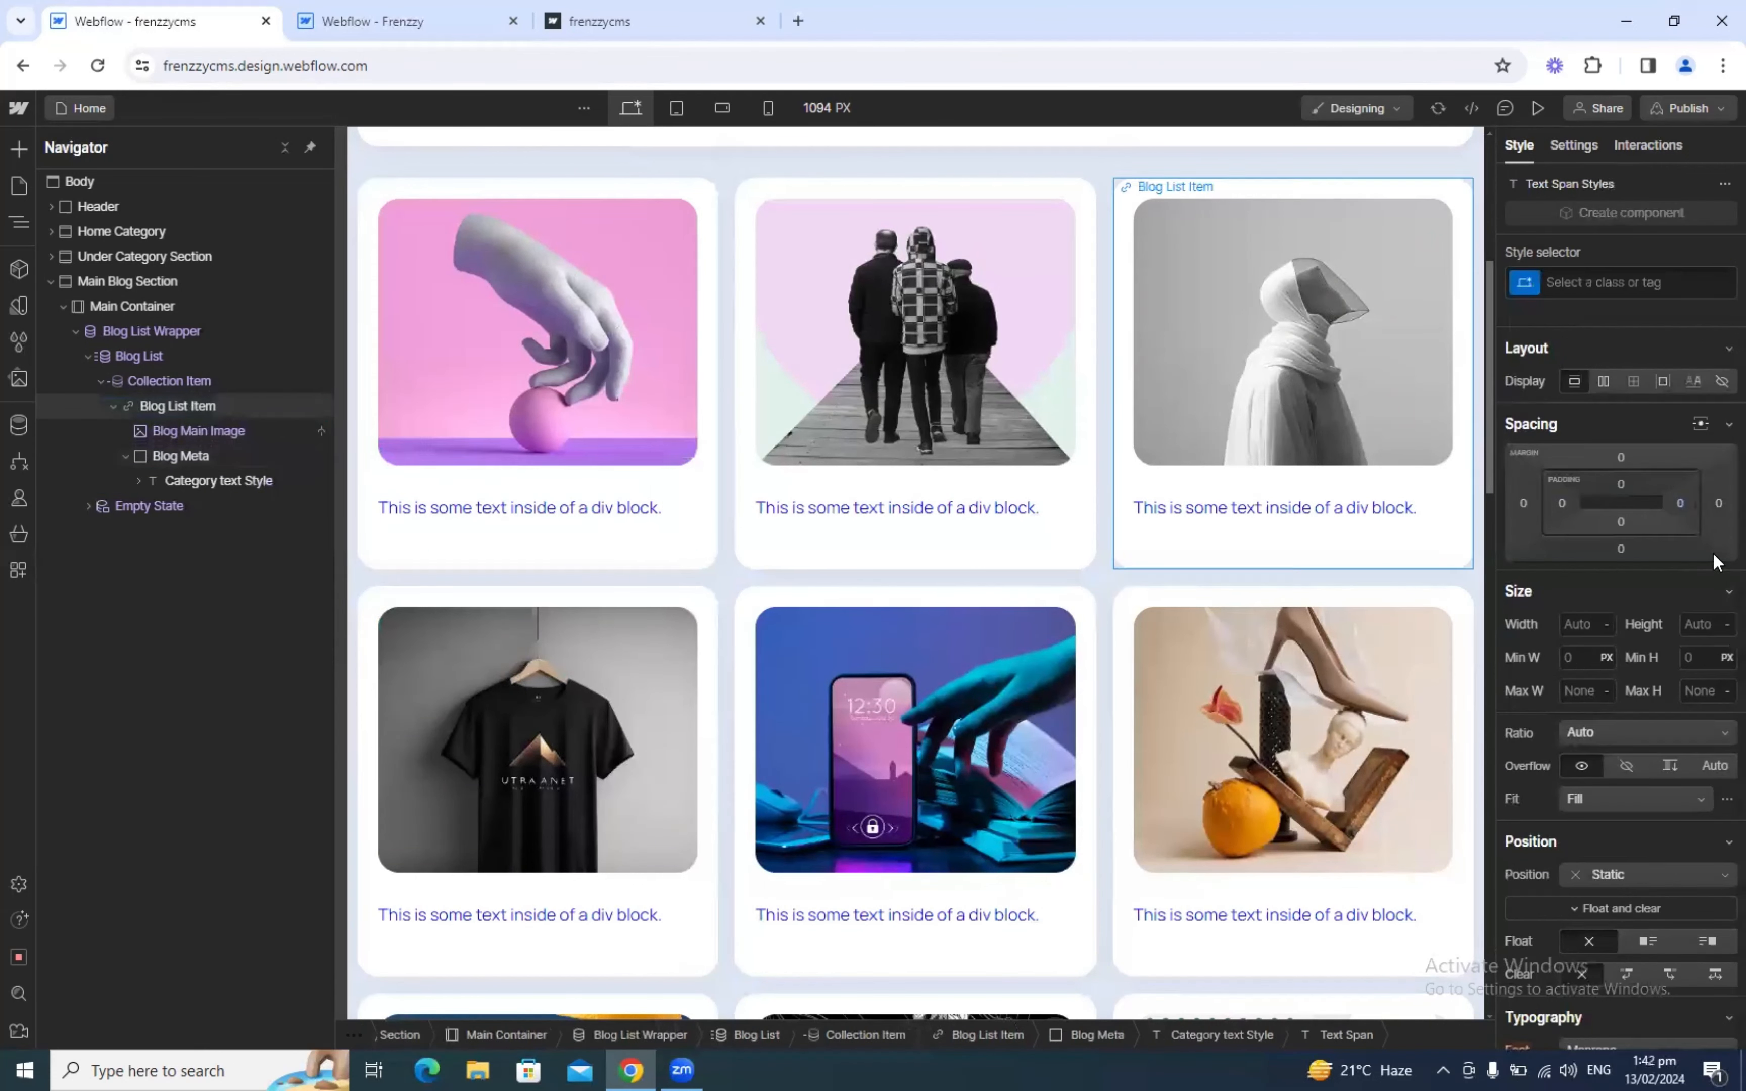
left_click(463, 510)
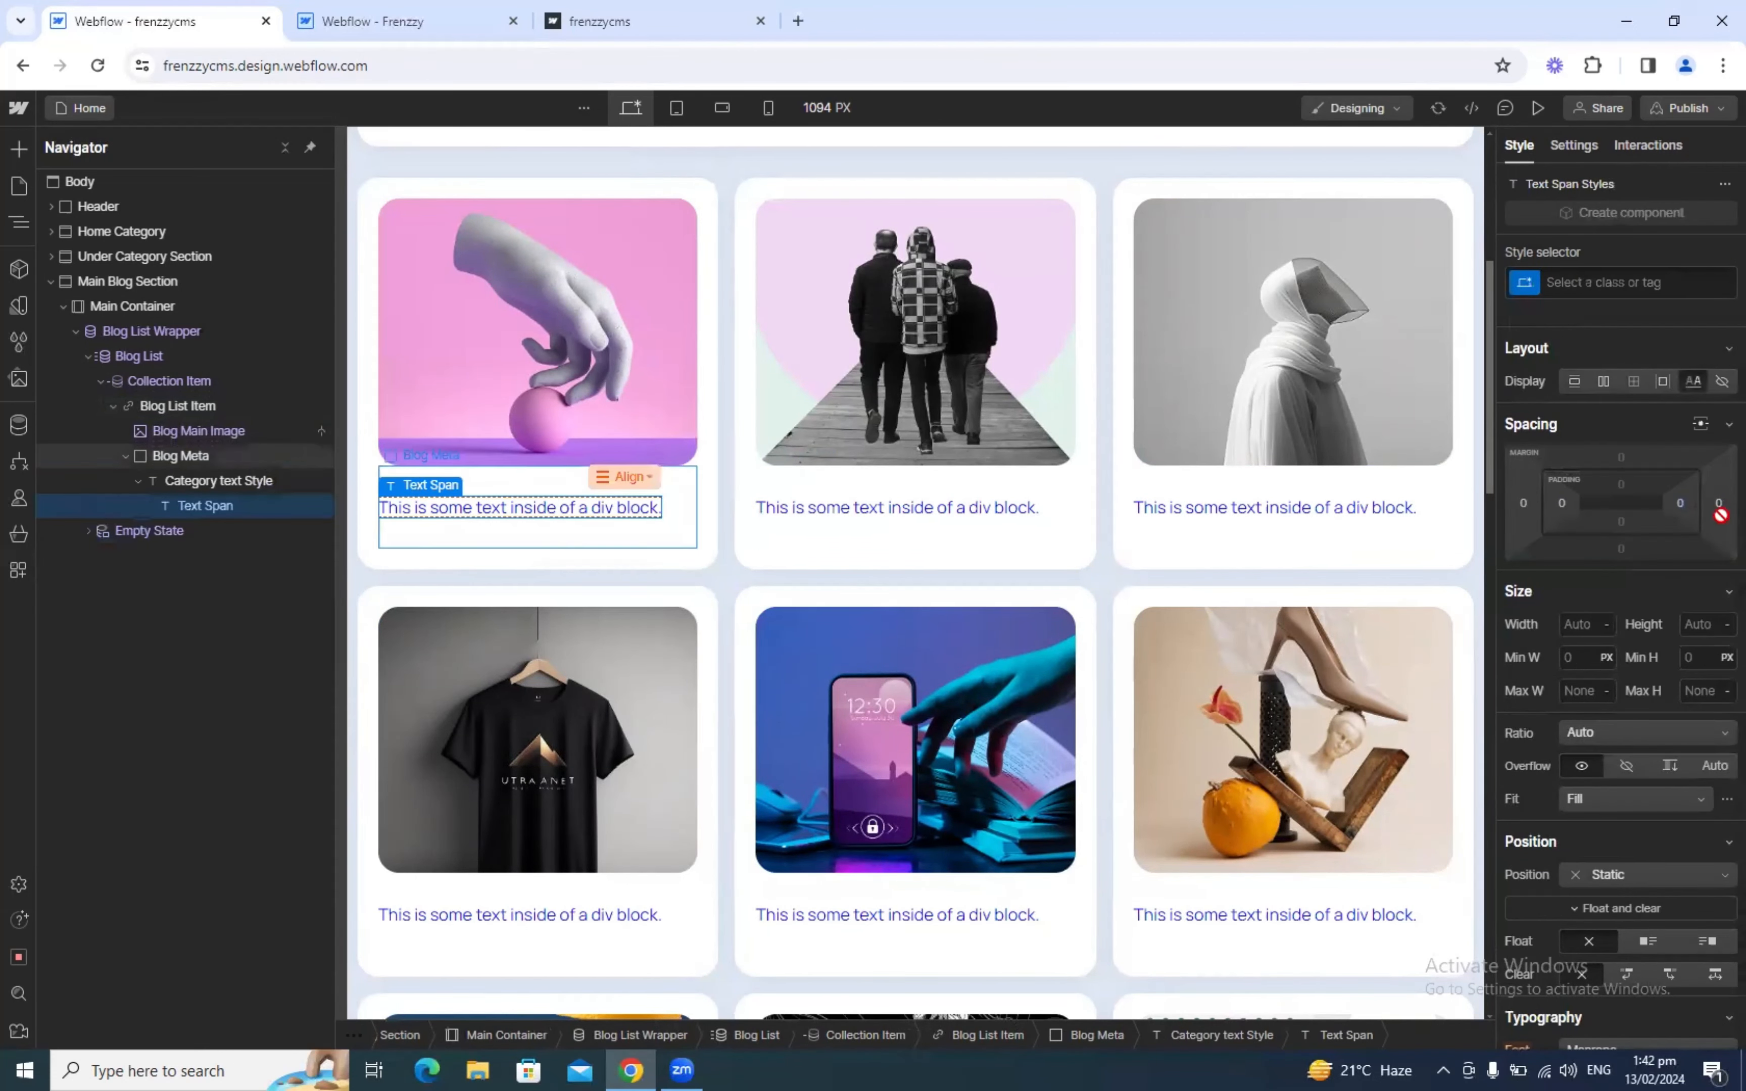
Step: Bind the Category text Style block's text to the Name field under Category in Blog Posts
left_click(242, 485)
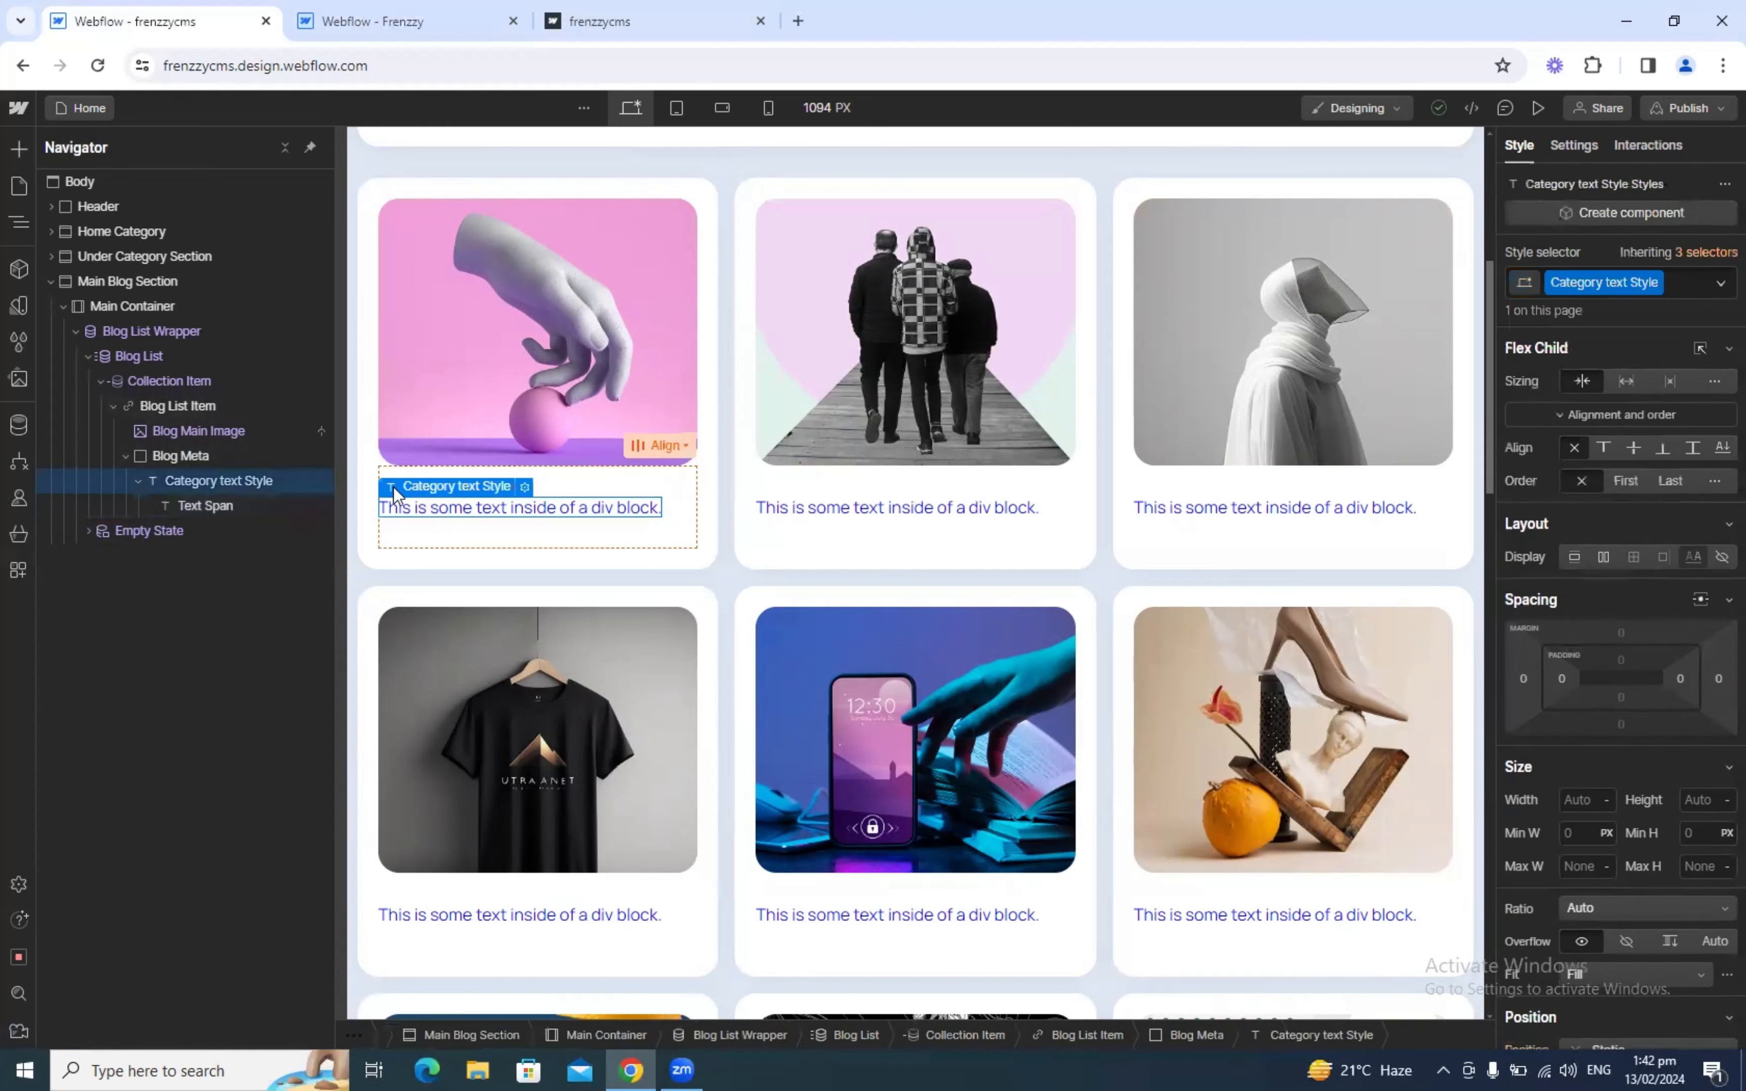
left_click(525, 487)
left_click(449, 607)
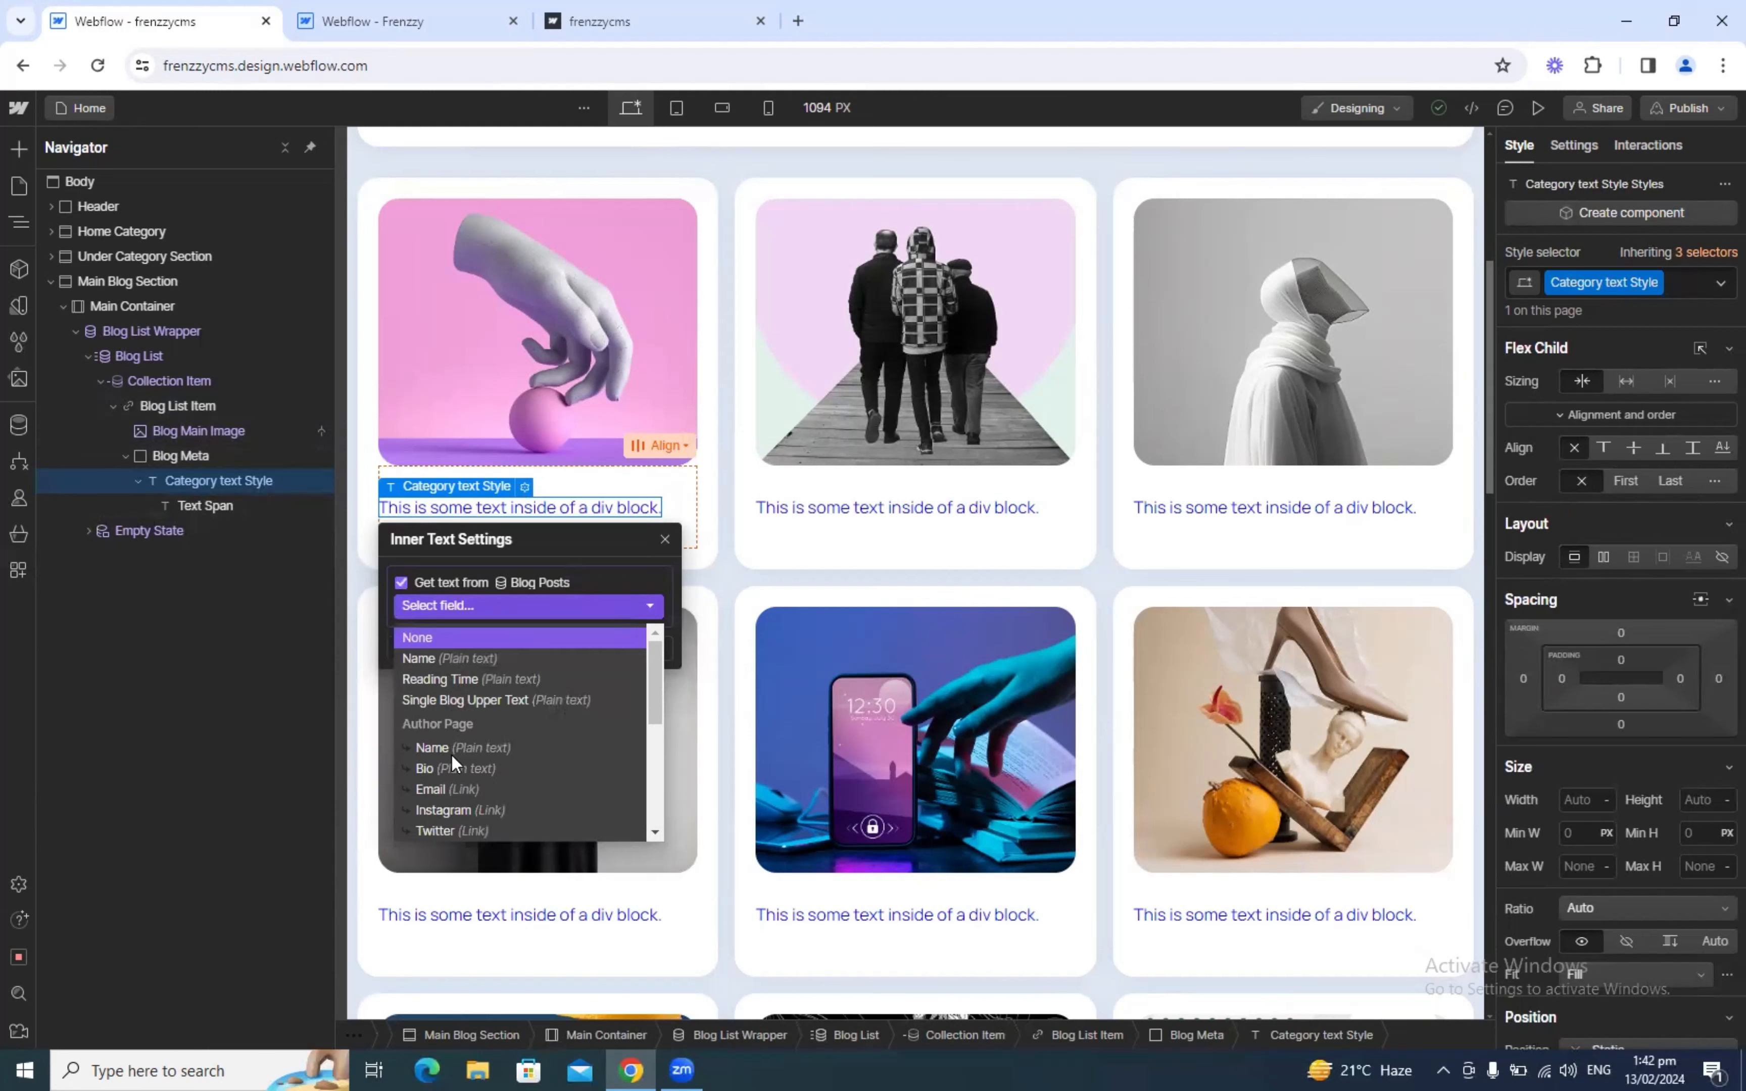
scroll(444, 754, "down", 3)
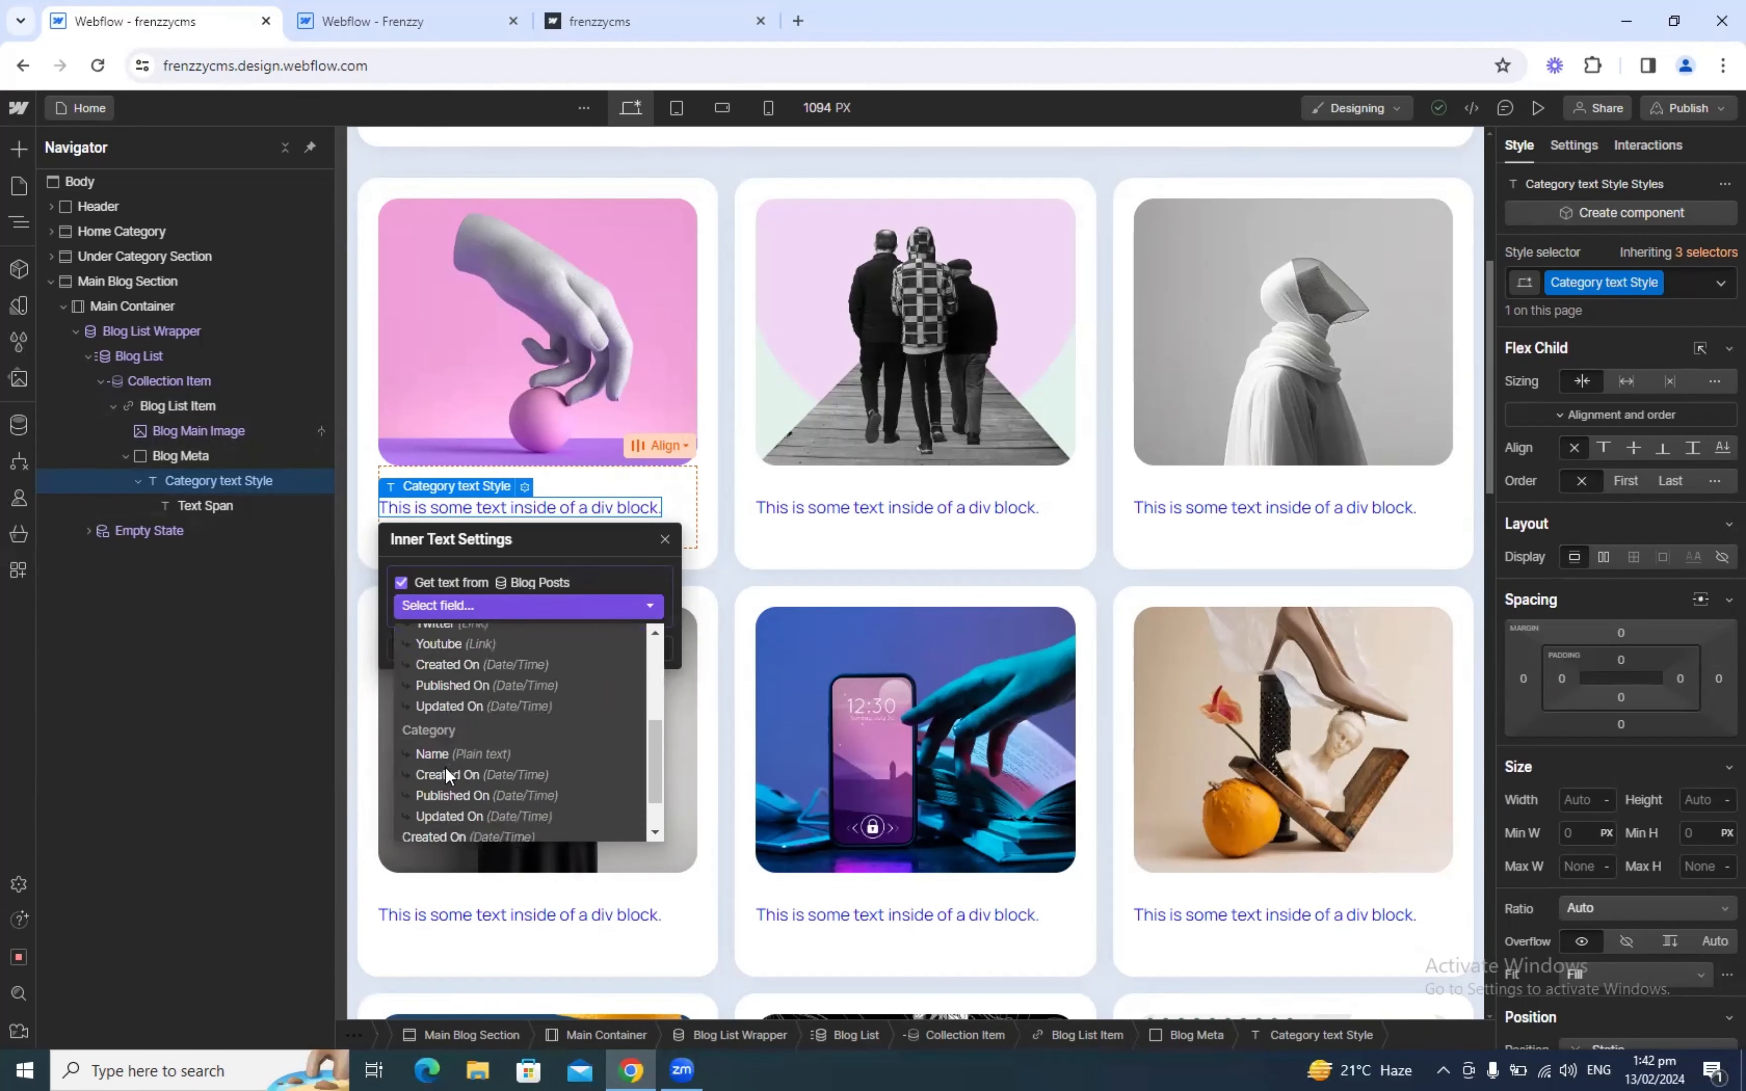
left_click(450, 756)
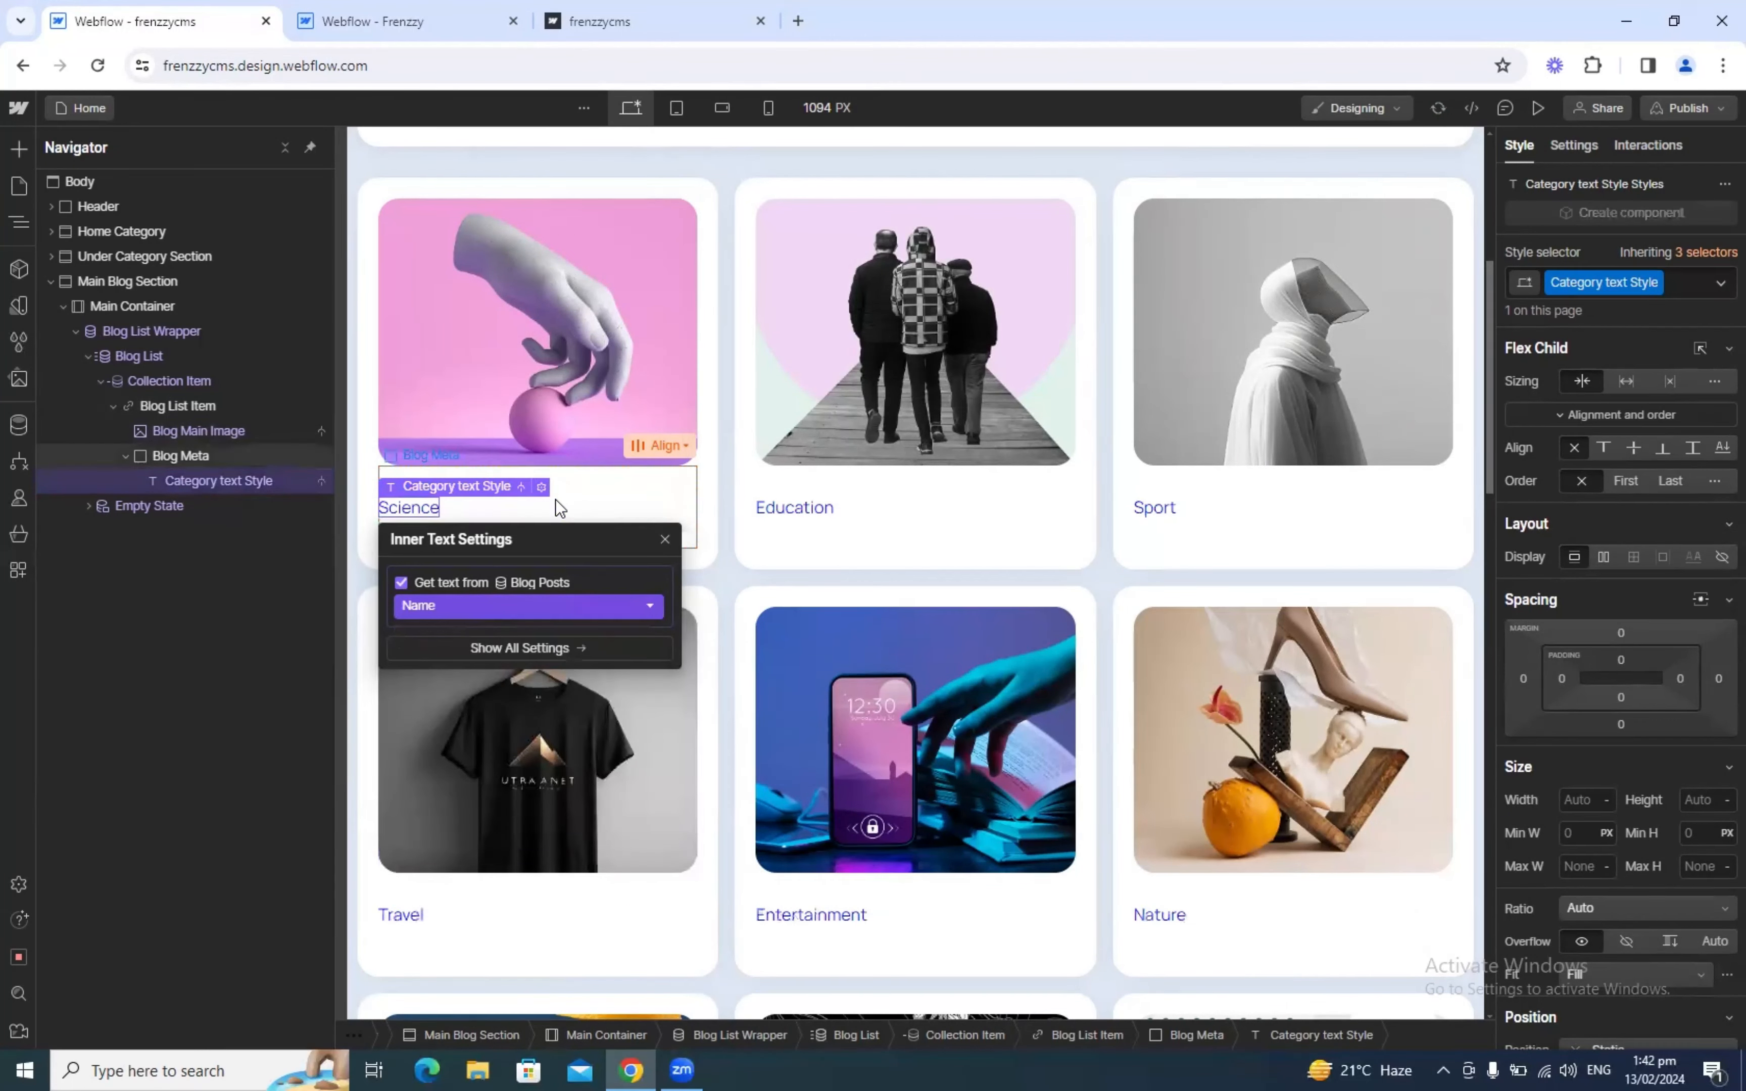
Step: Set the Category text Style padding to 3 px on all sides, checking the spacing in the Frenzzy reference template
left_click(411, 507)
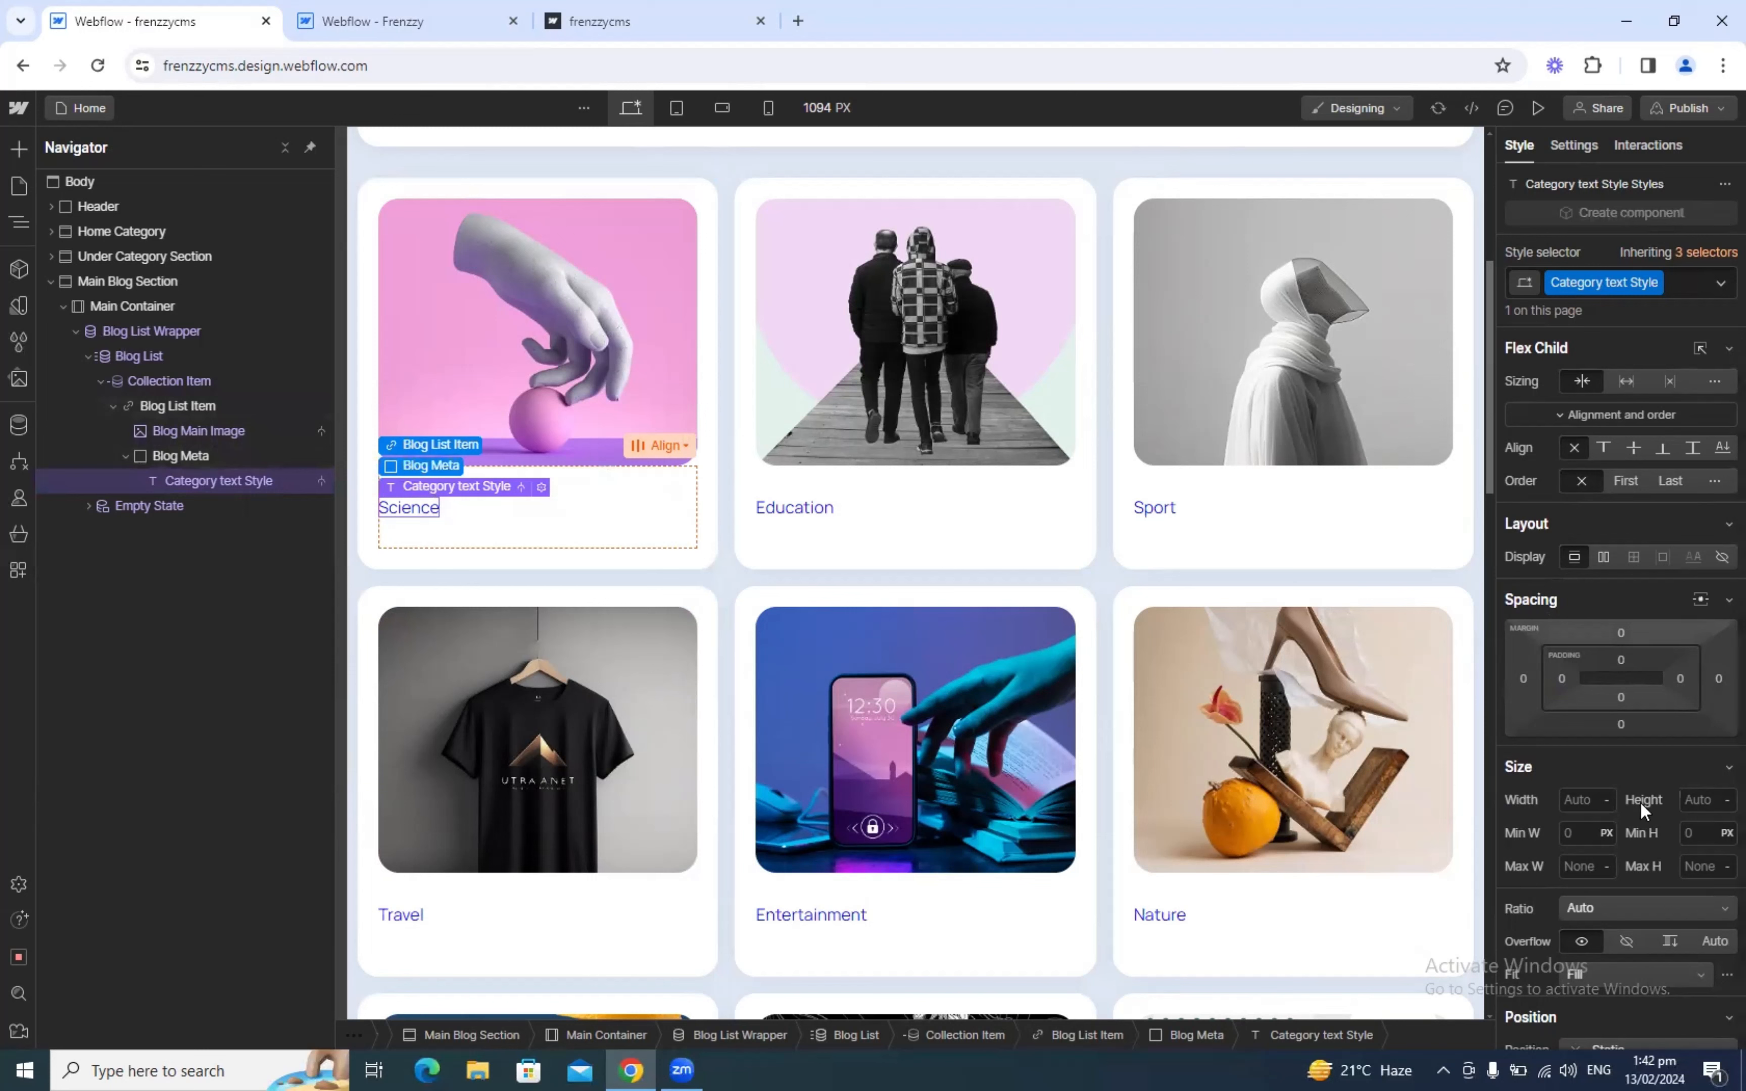
left_click(1621, 660)
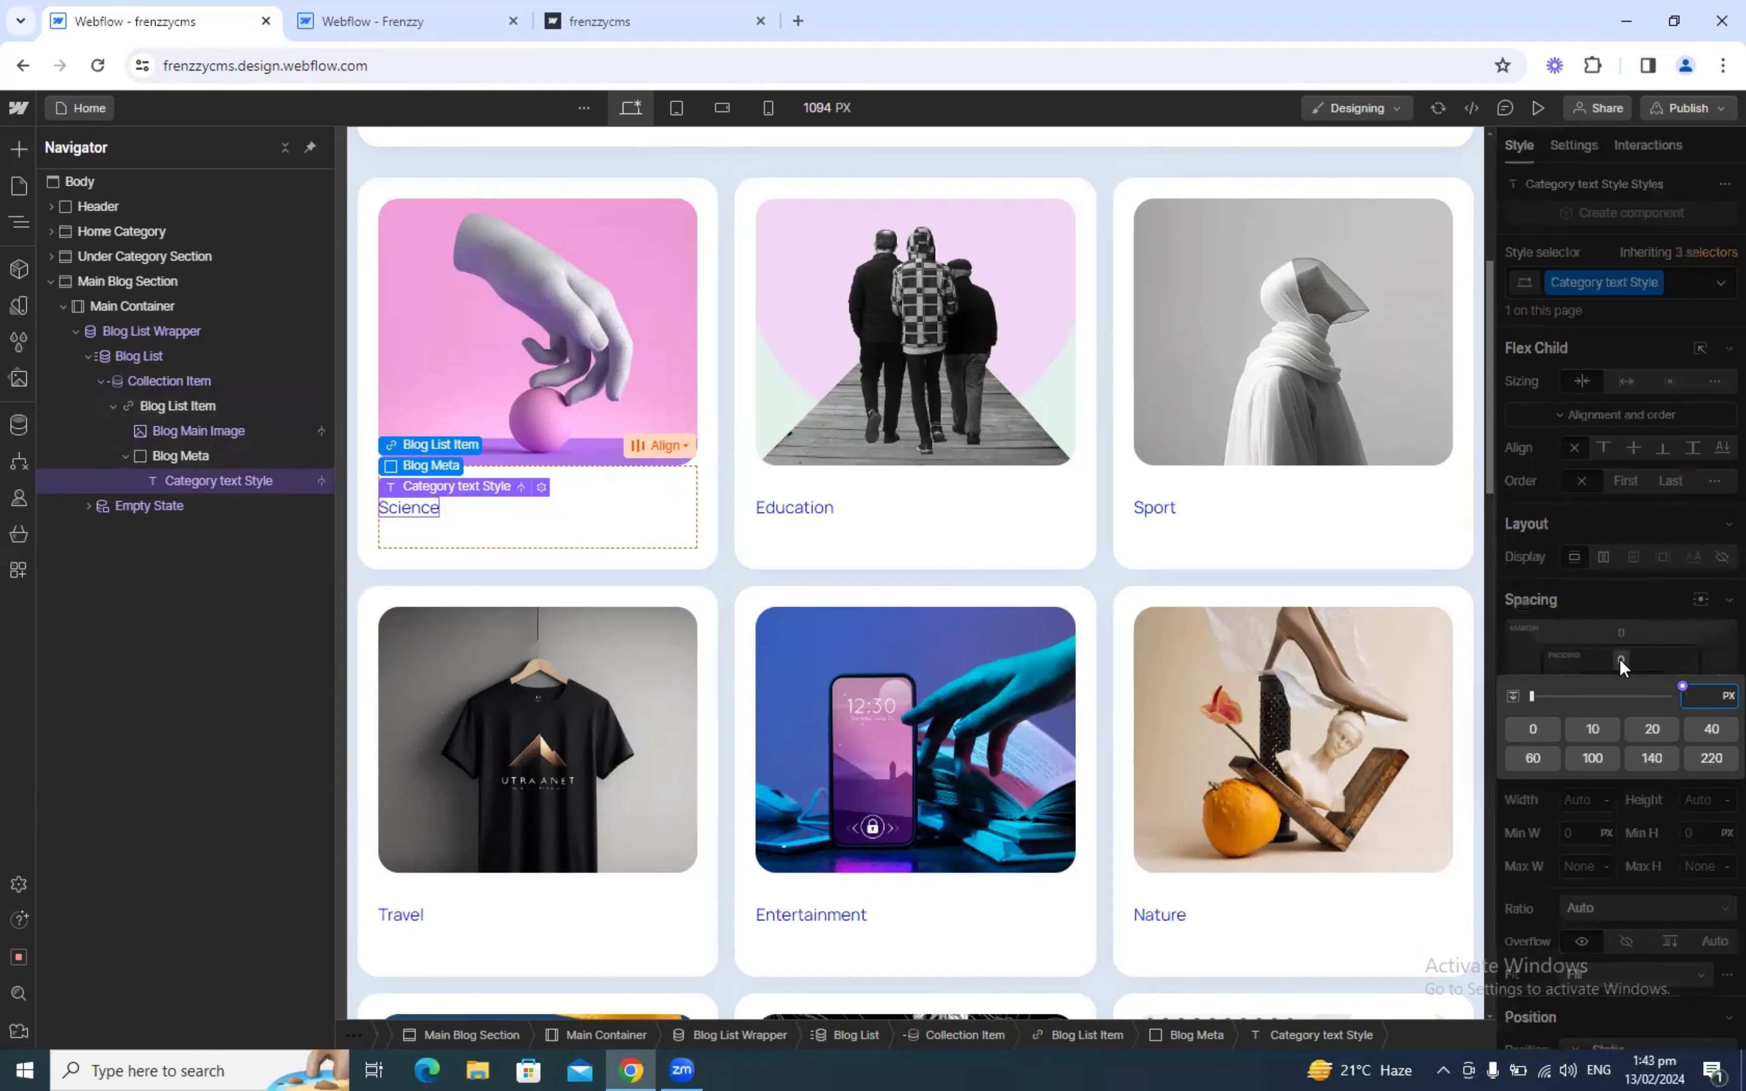
type("3")
left_click(375, 20)
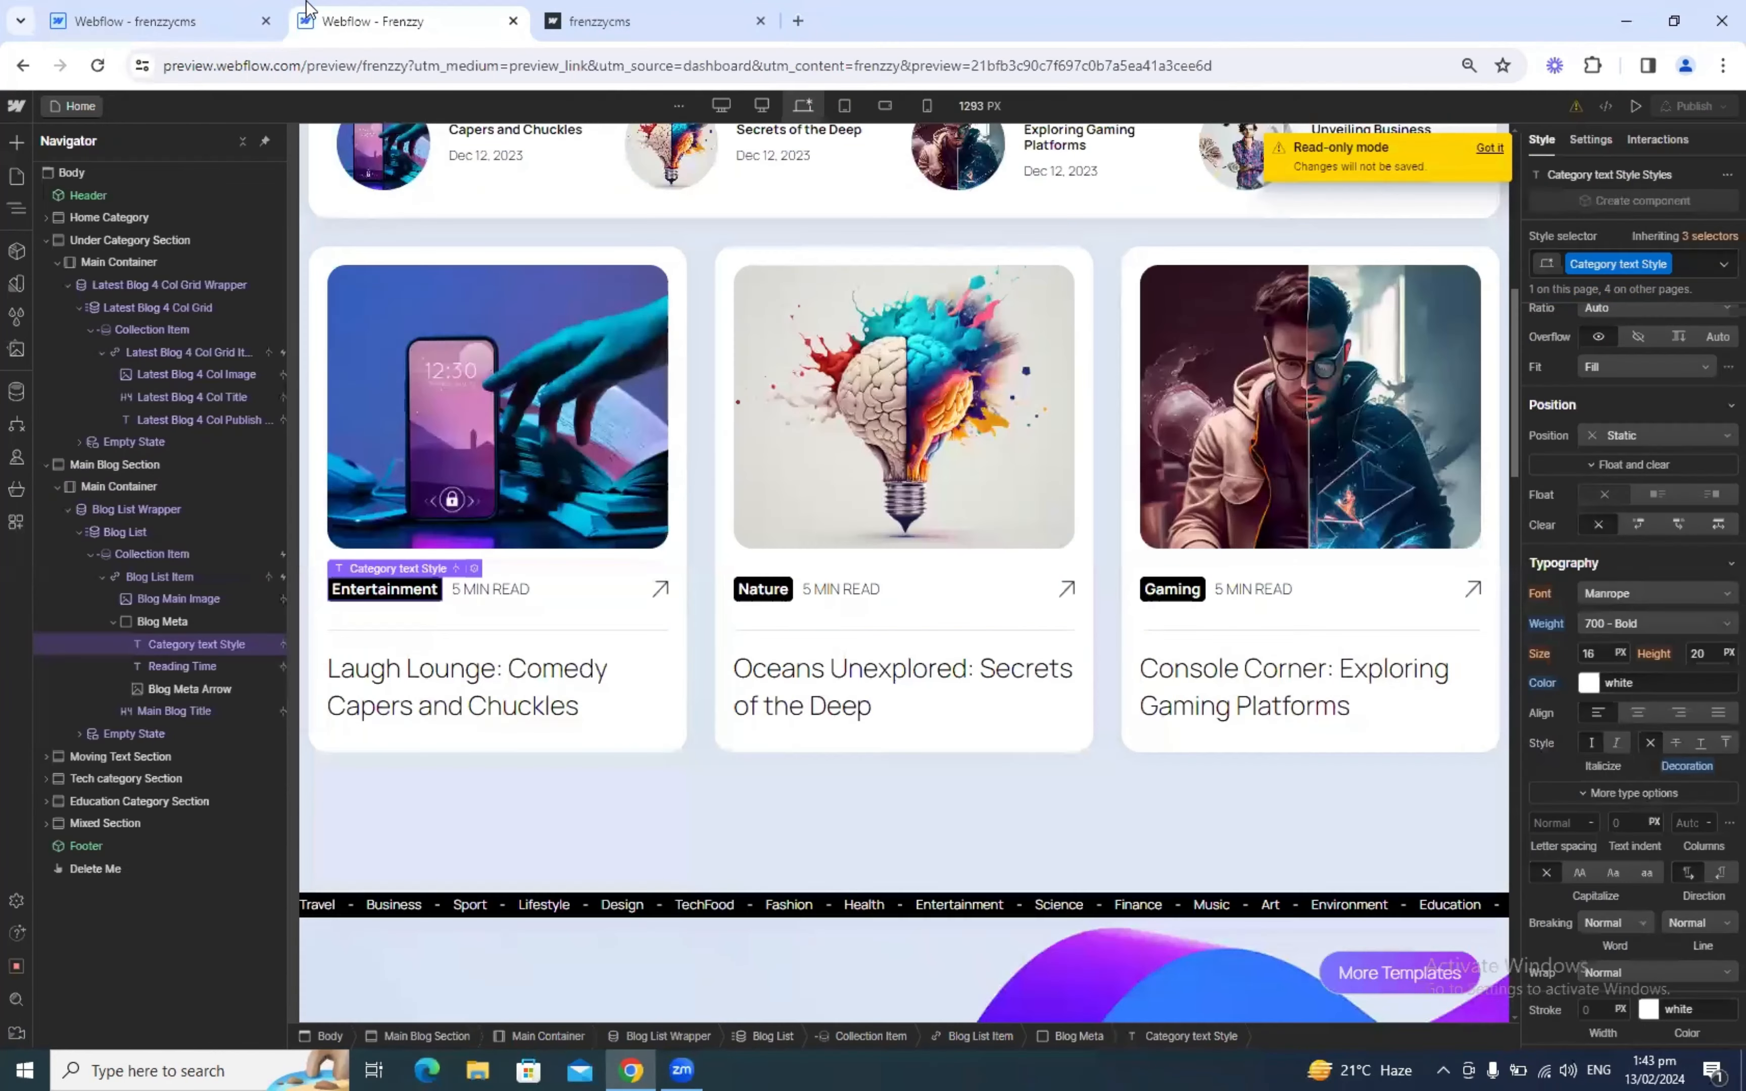
scroll(1635, 579, "up", 5)
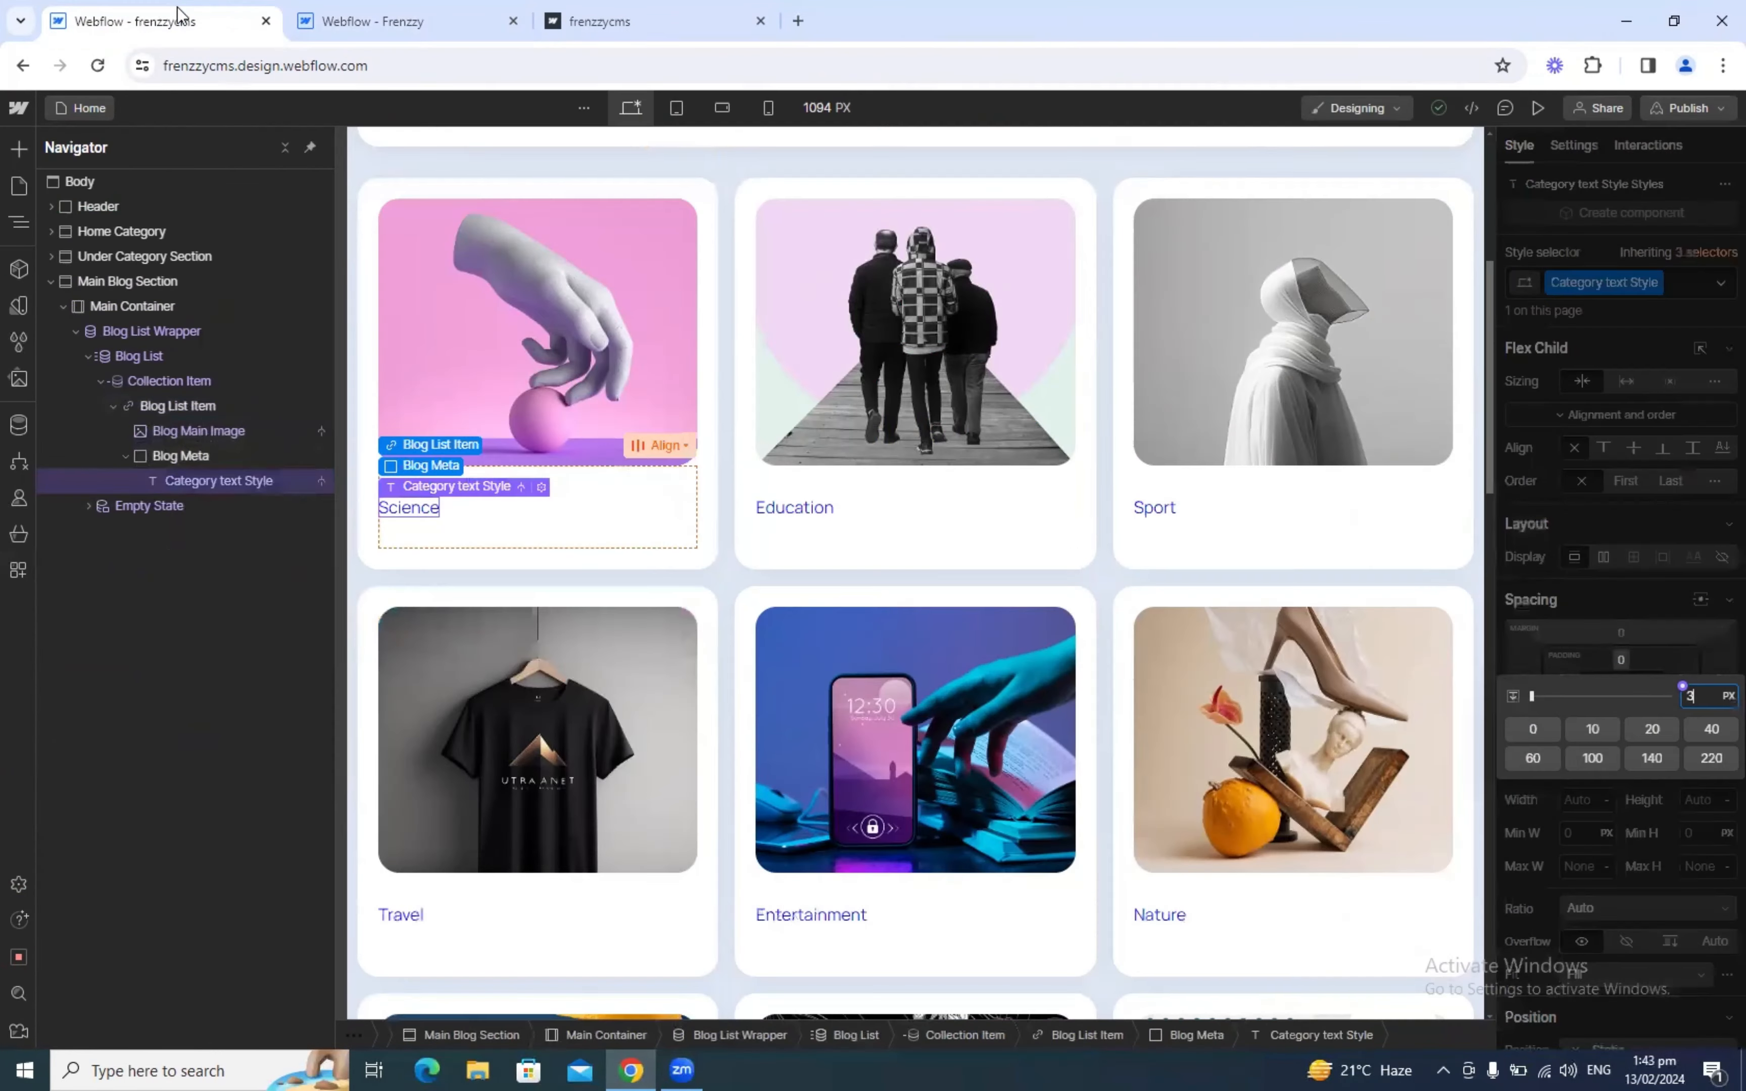
left_click(180, 21)
key("Return")
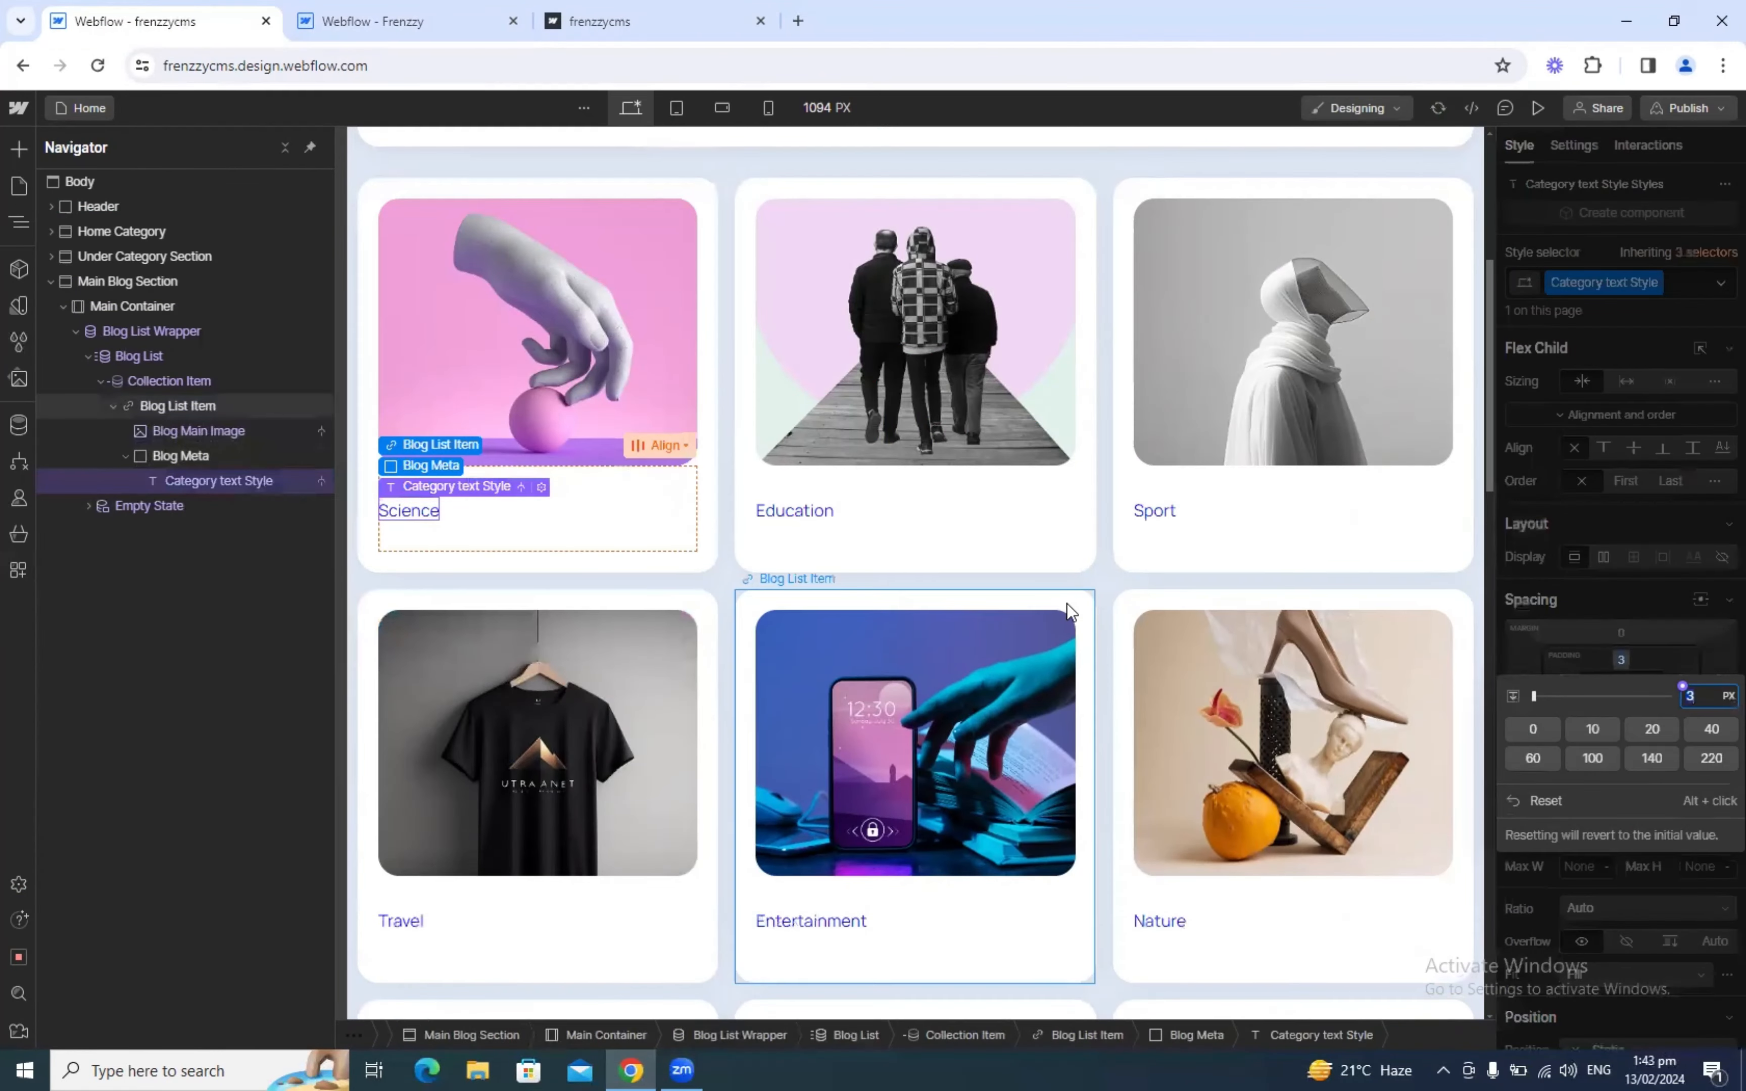
key("shift+Return")
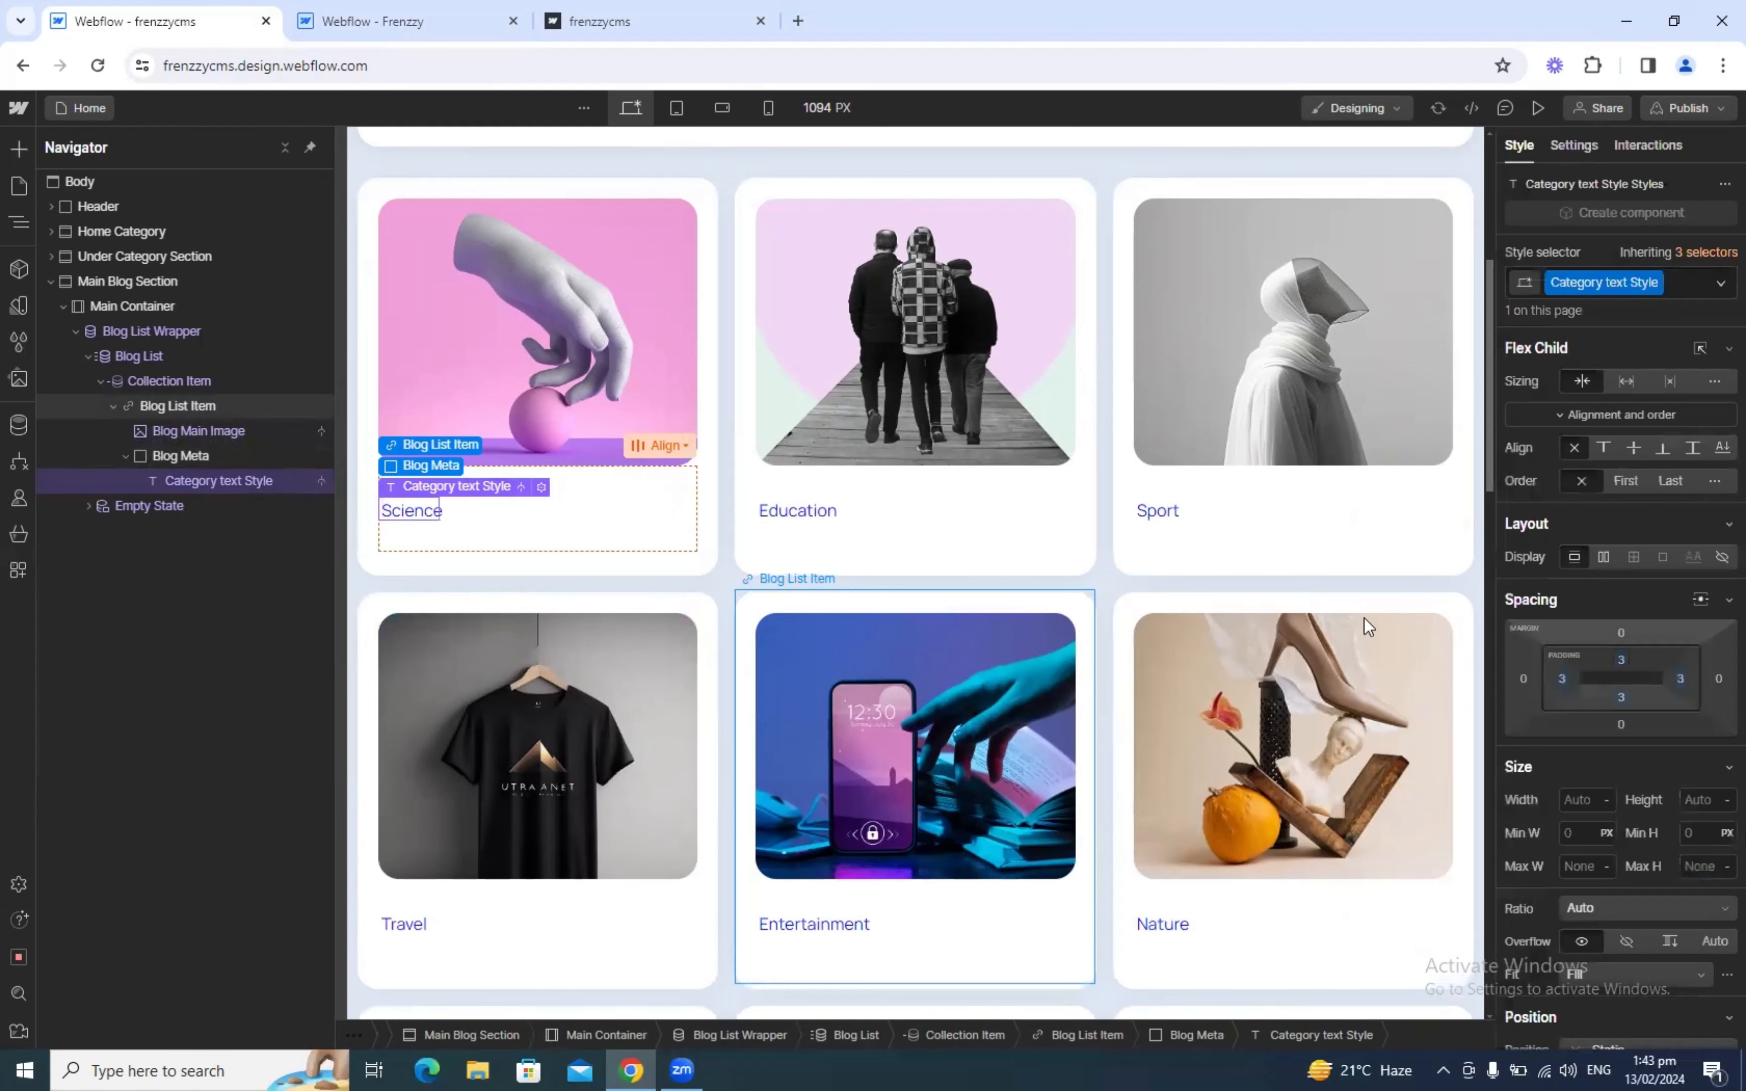
Step: Set the left and right padding of Category text Style to 5 px
left_click(1563, 678)
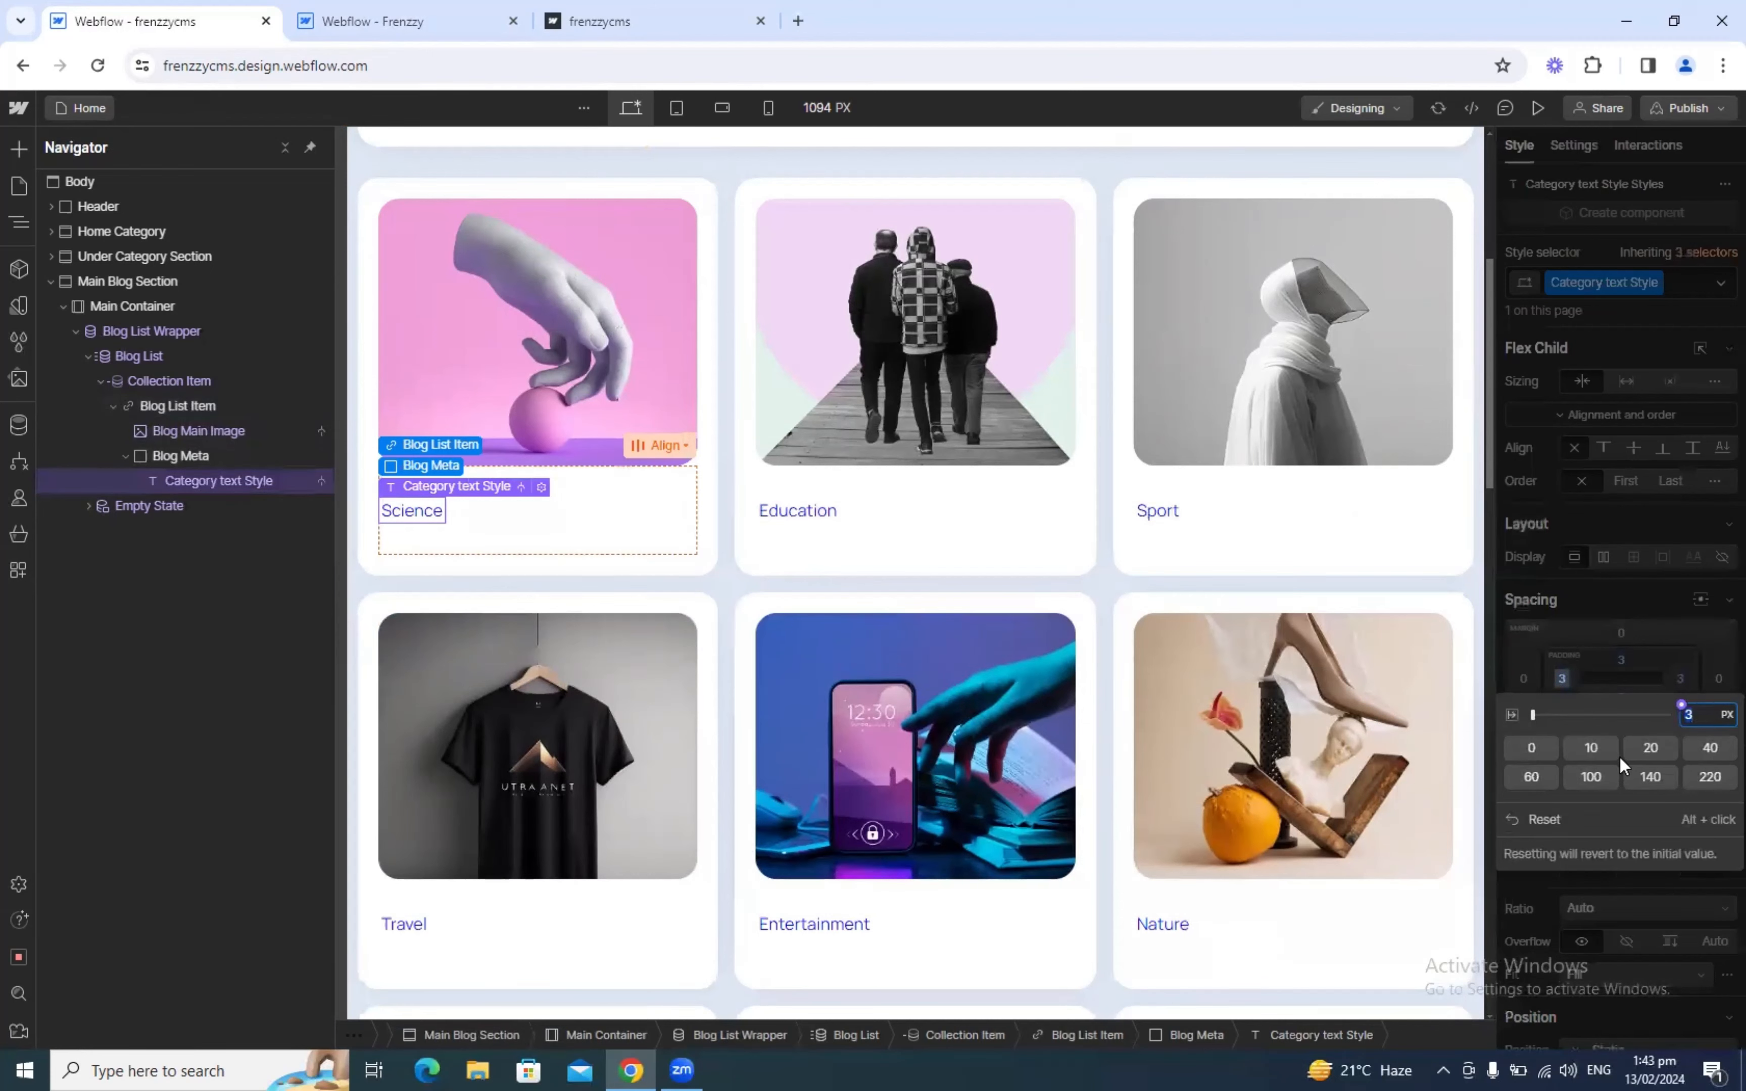
type("5")
key("Return")
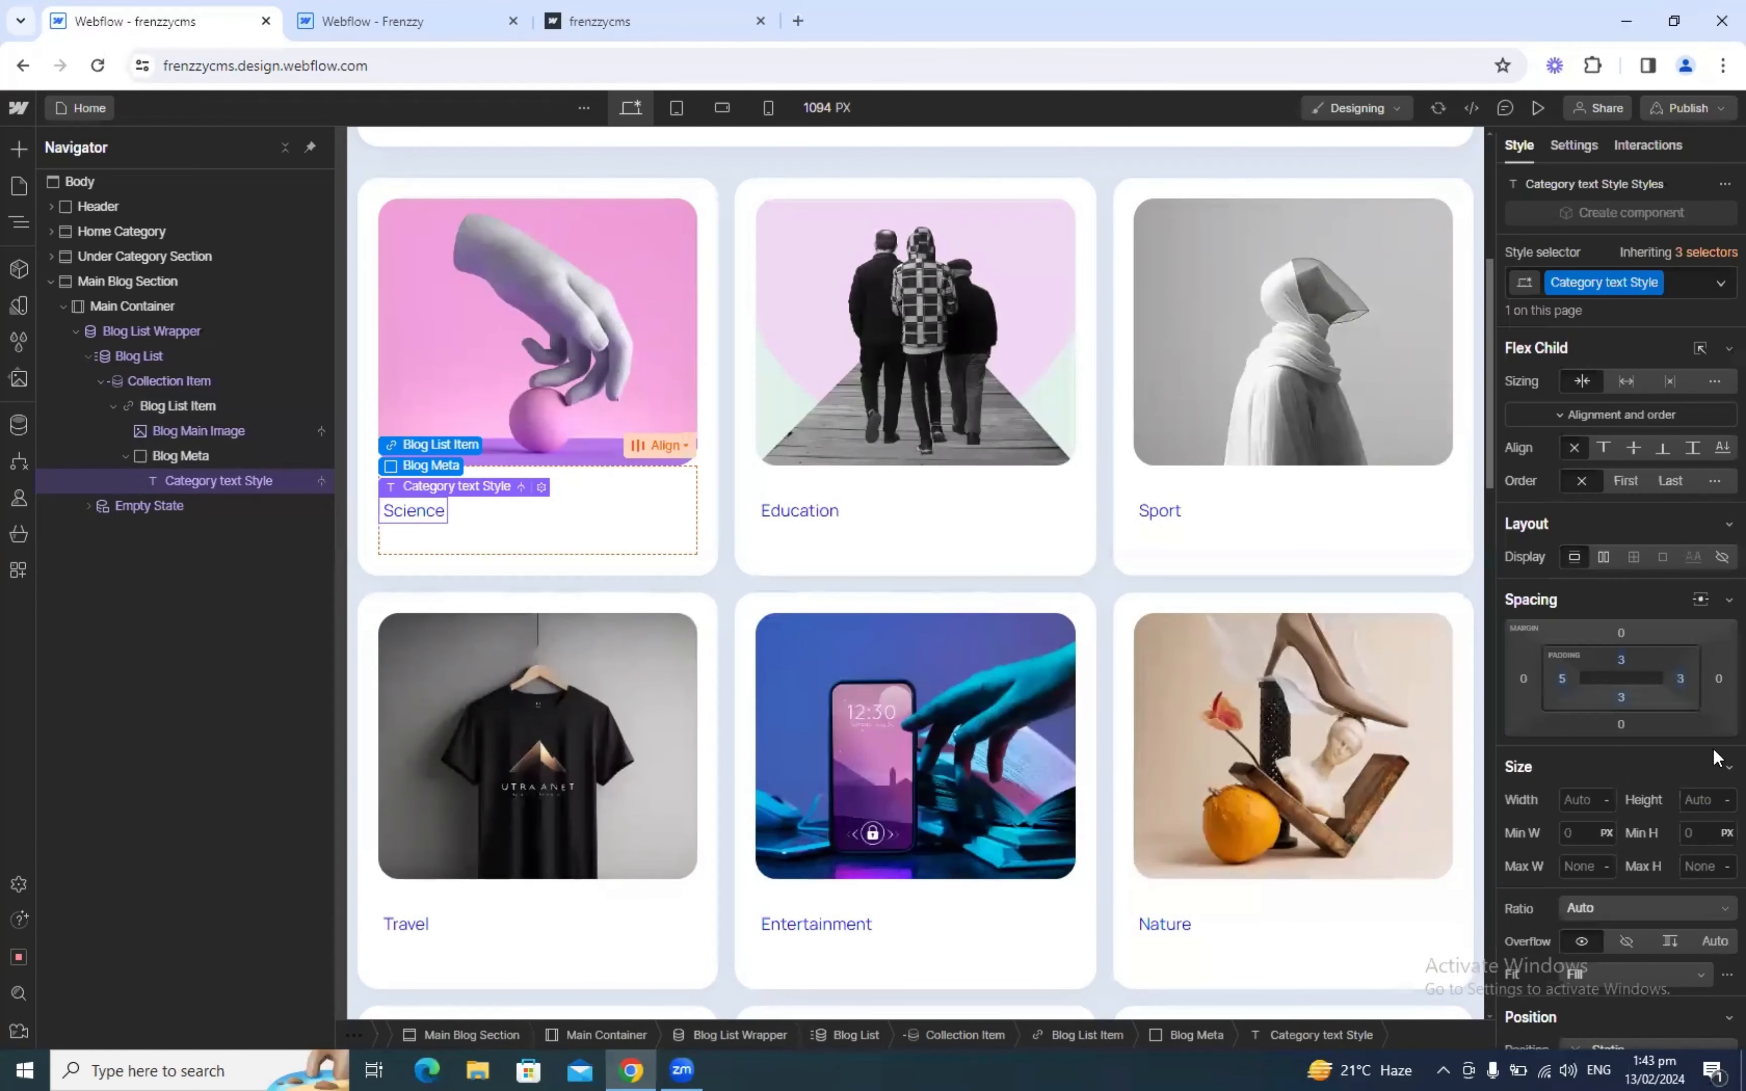
left_click(1682, 678)
type("5")
key("Return")
Step: Set the Category text Style font color to white and its background color to black
scroll(1659, 830, "down", 2)
scroll(1658, 827, "down", 8)
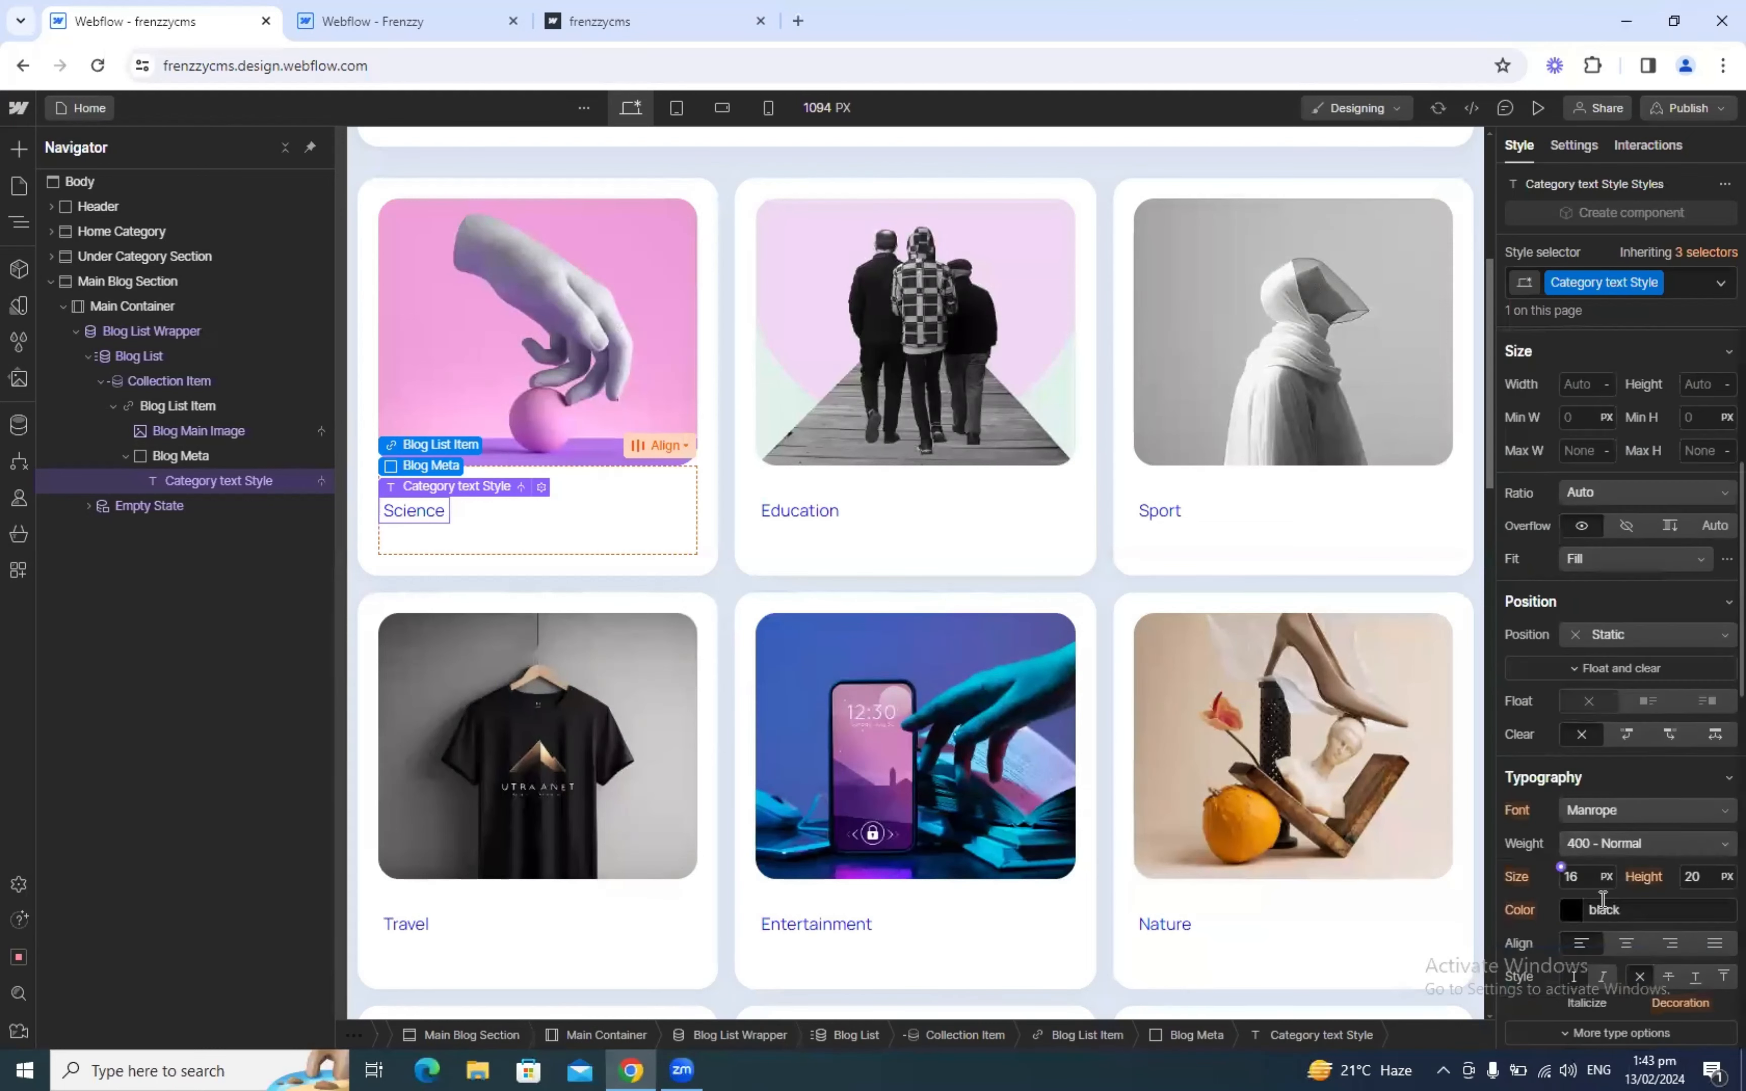
left_click(1610, 807)
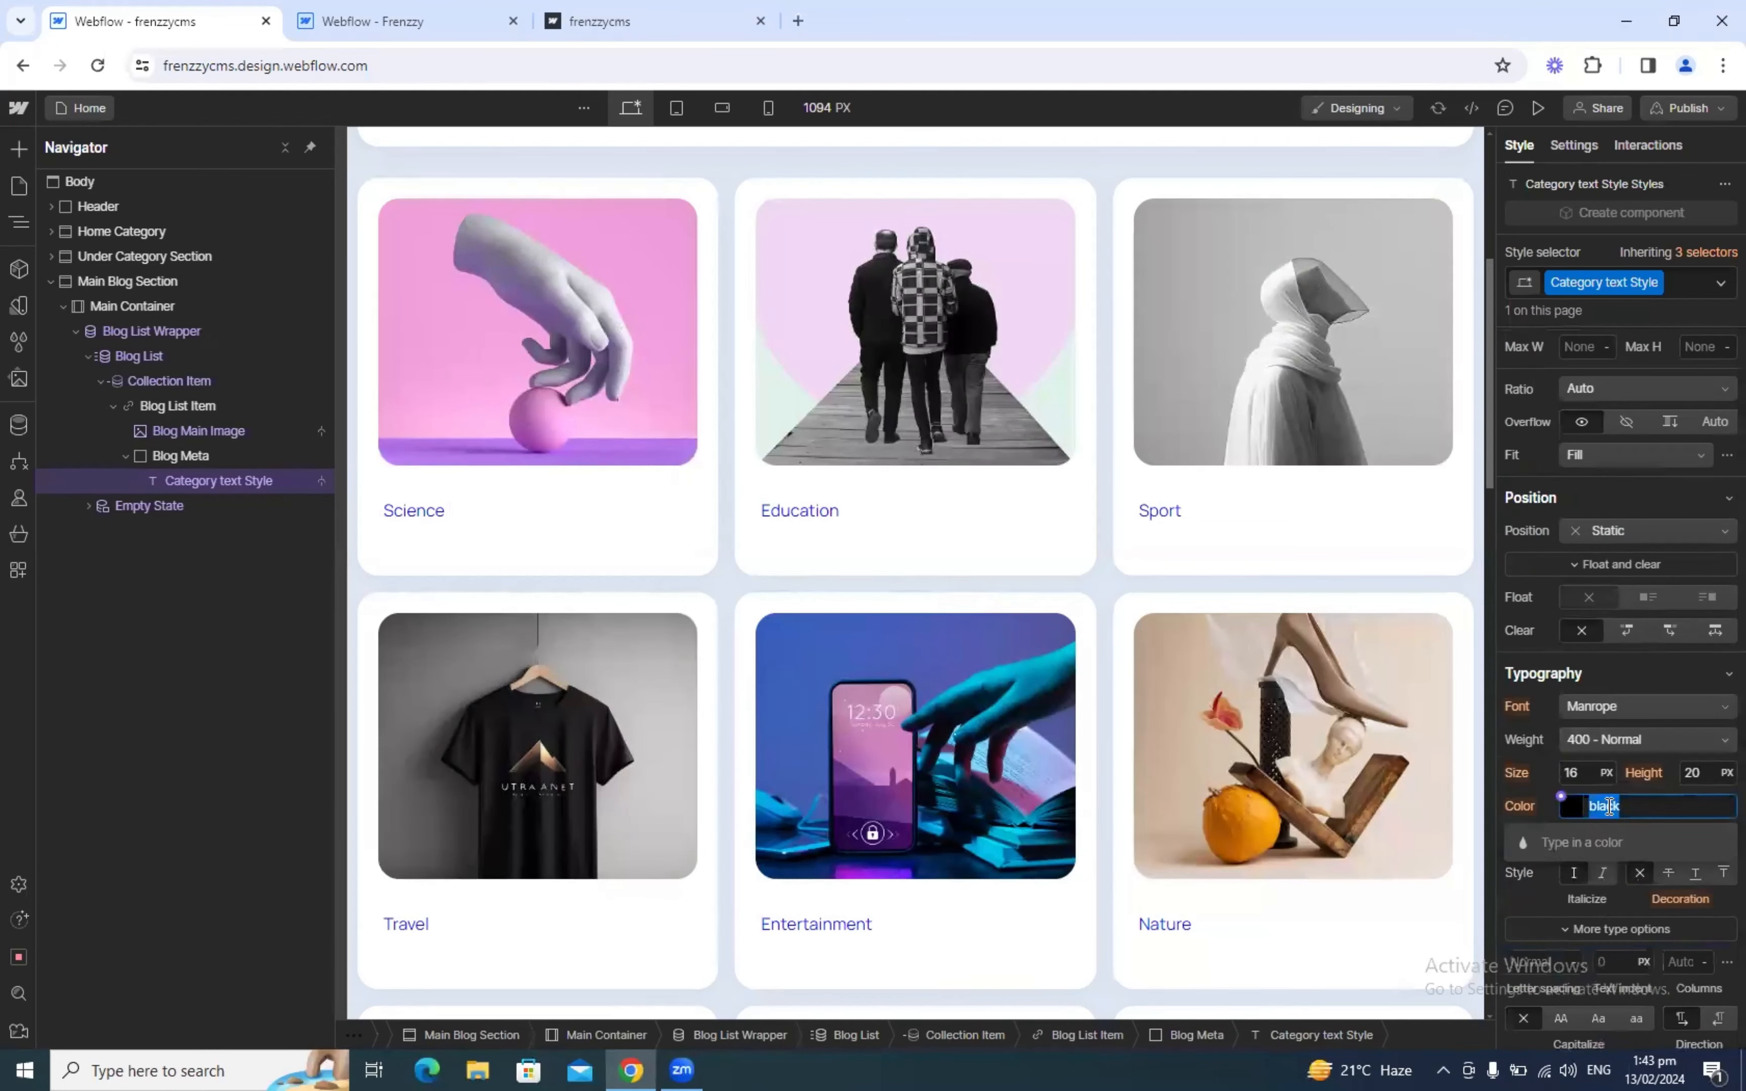
type("white")
key("Return")
scroll(1620, 812, "down", 8)
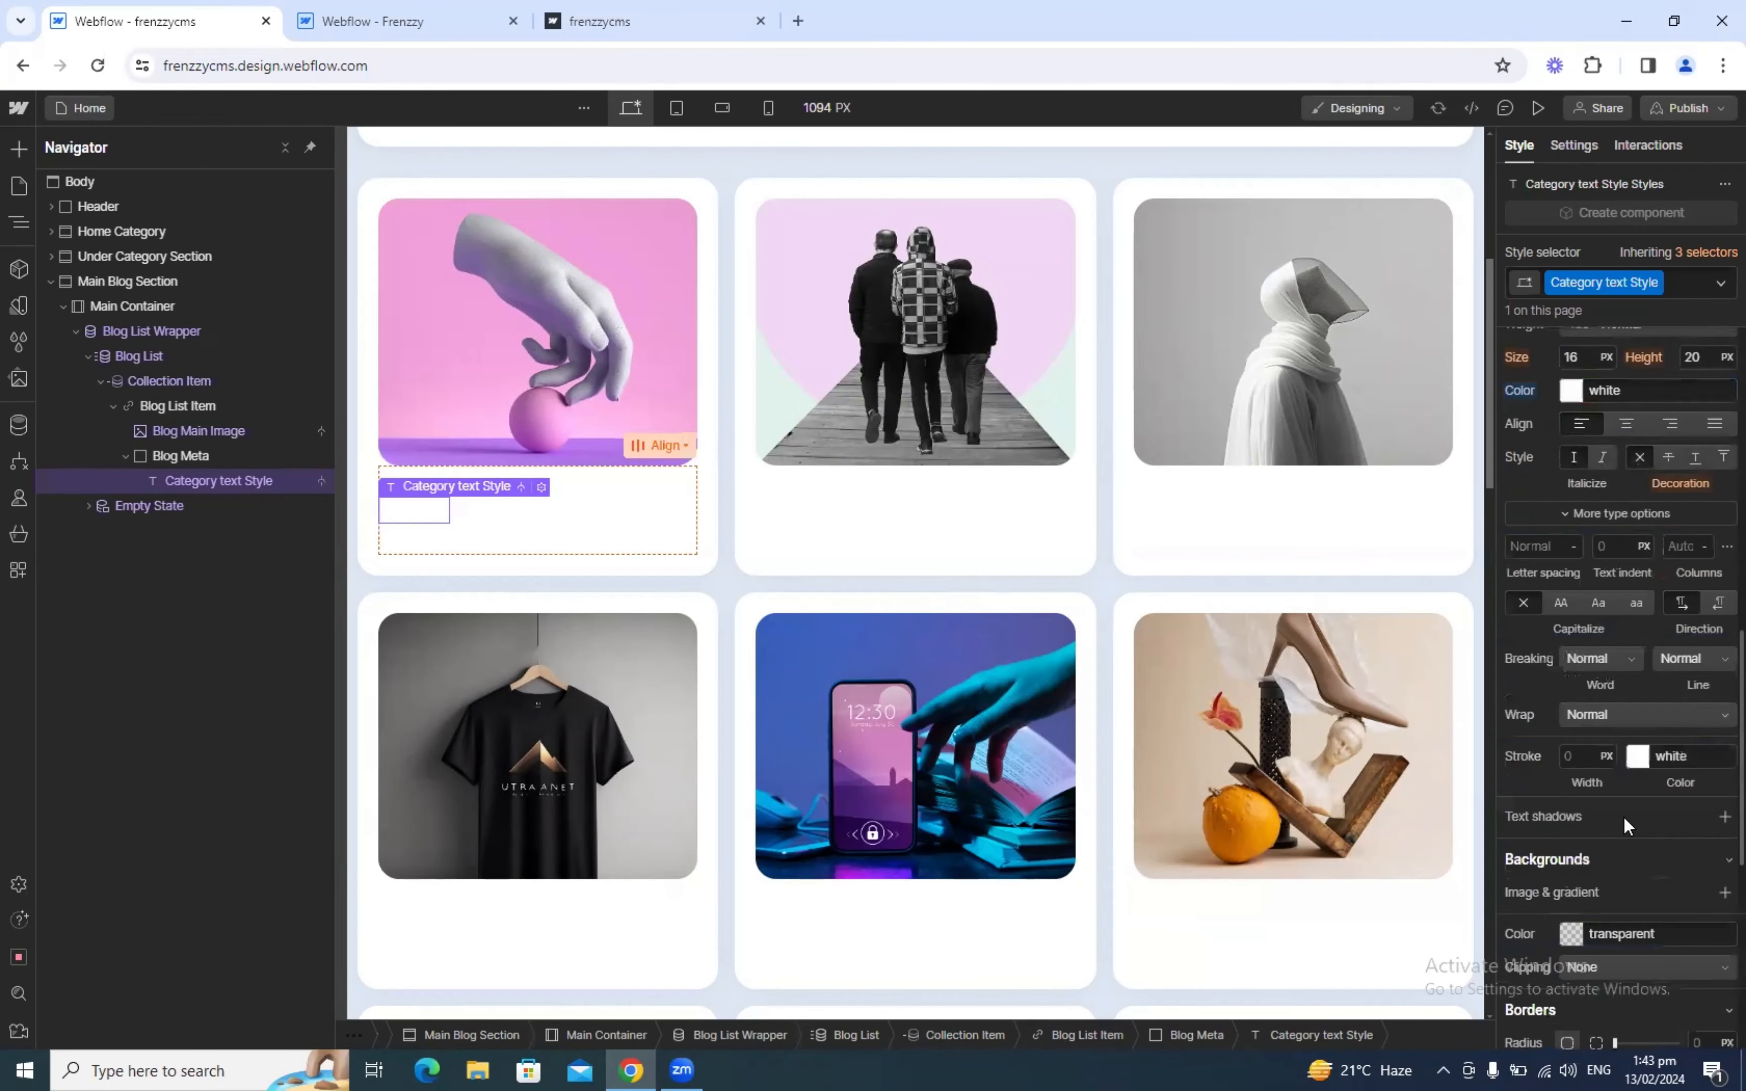
left_click(1603, 934)
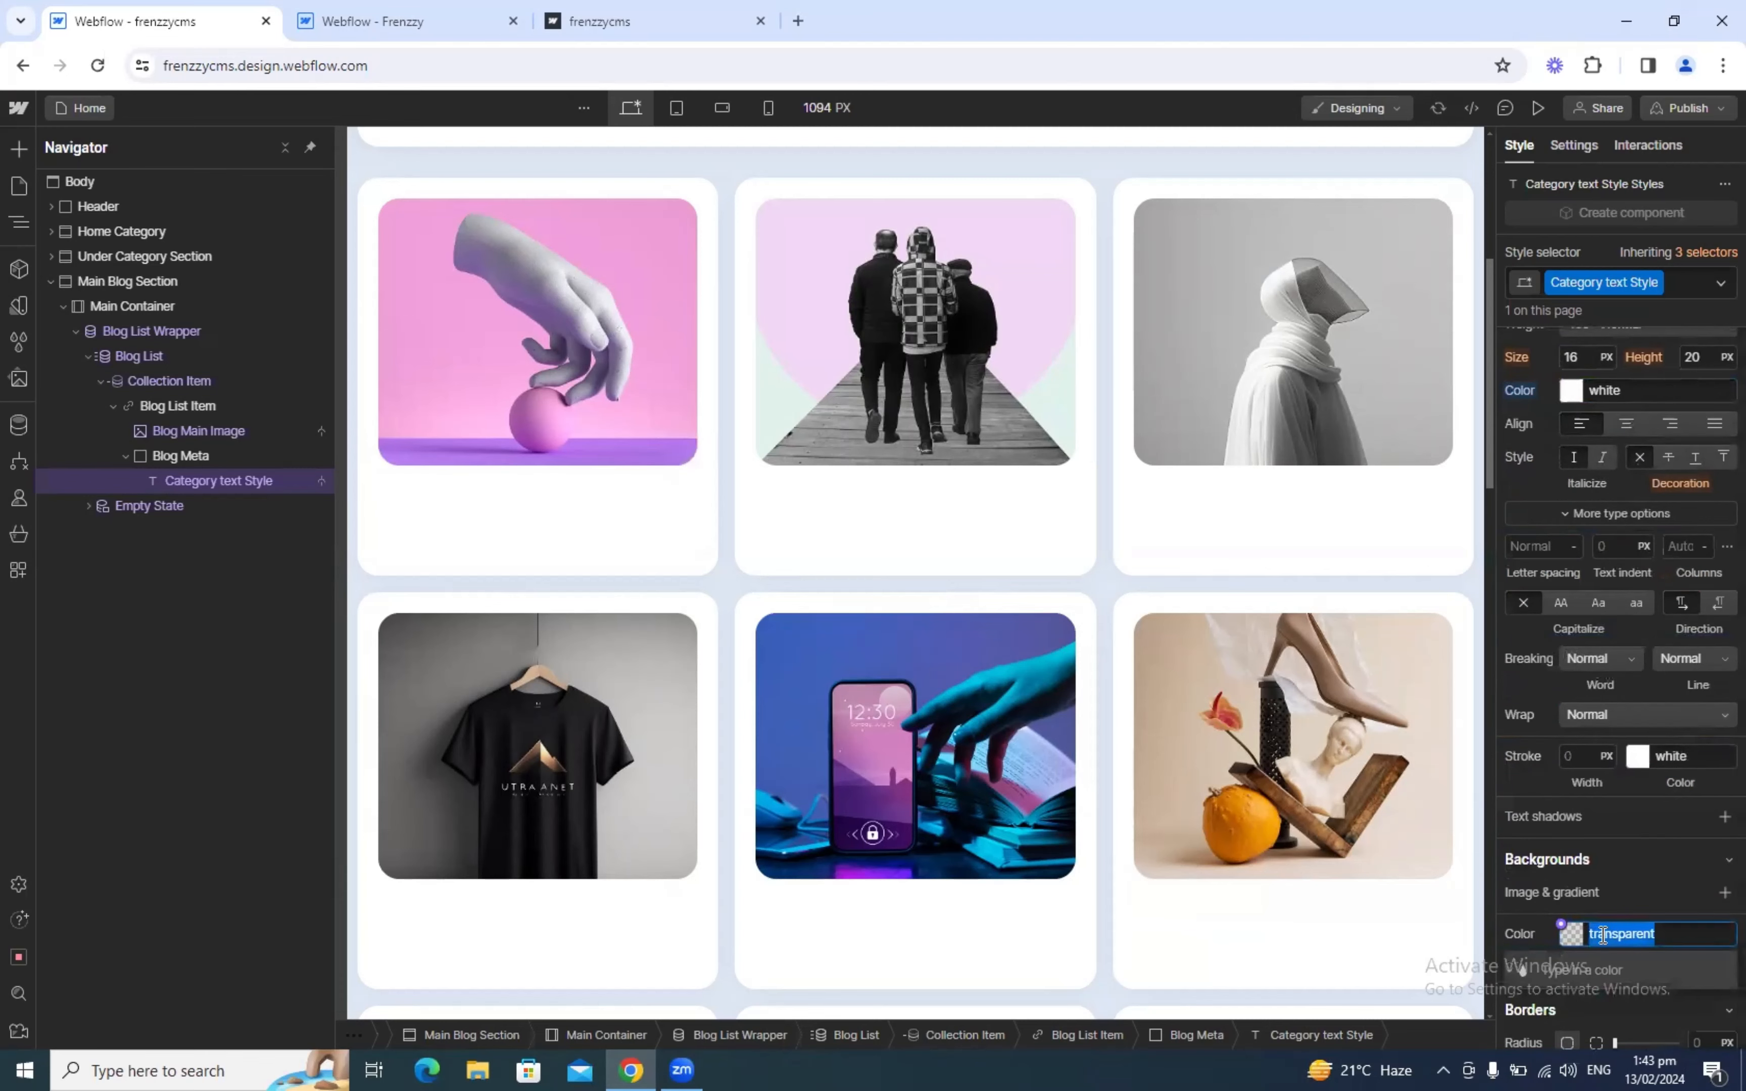
type("black")
key("Return")
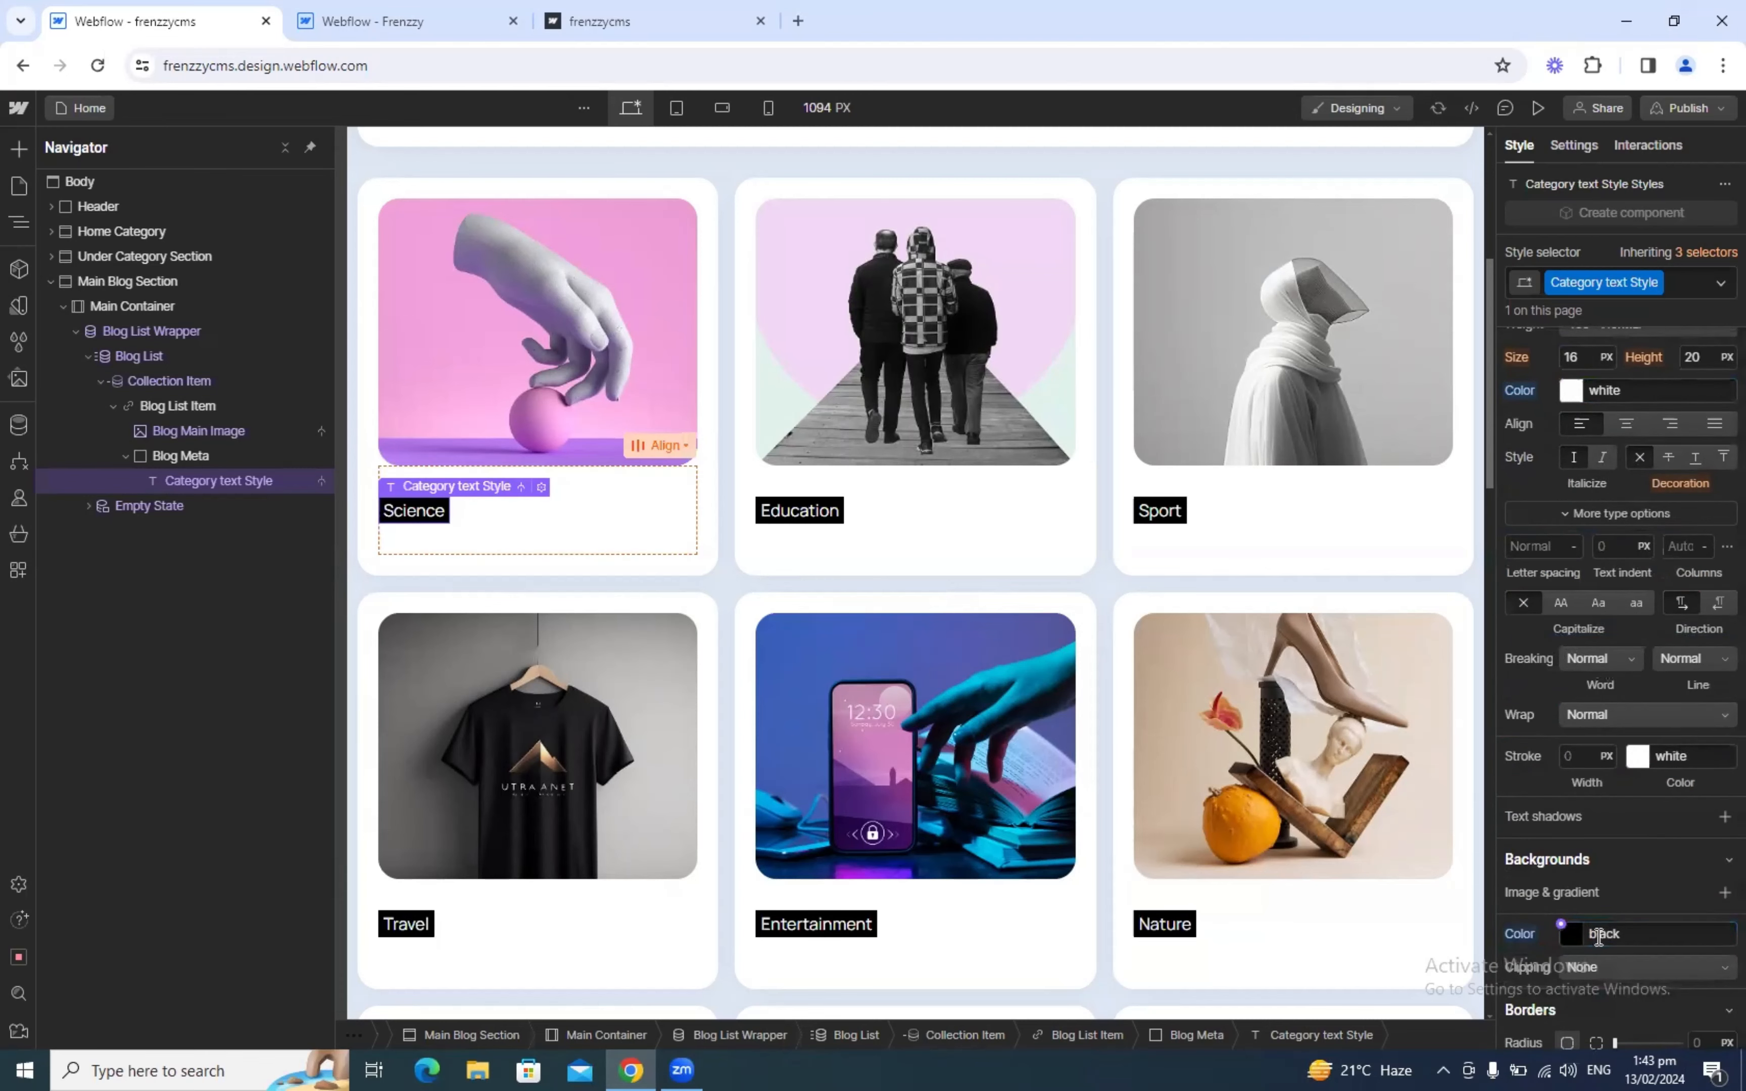
Step: Examine the background and border radius of Category text Style in the Frenzzy reference template and return to the frenzzycms project
key("ctrl+Tab")
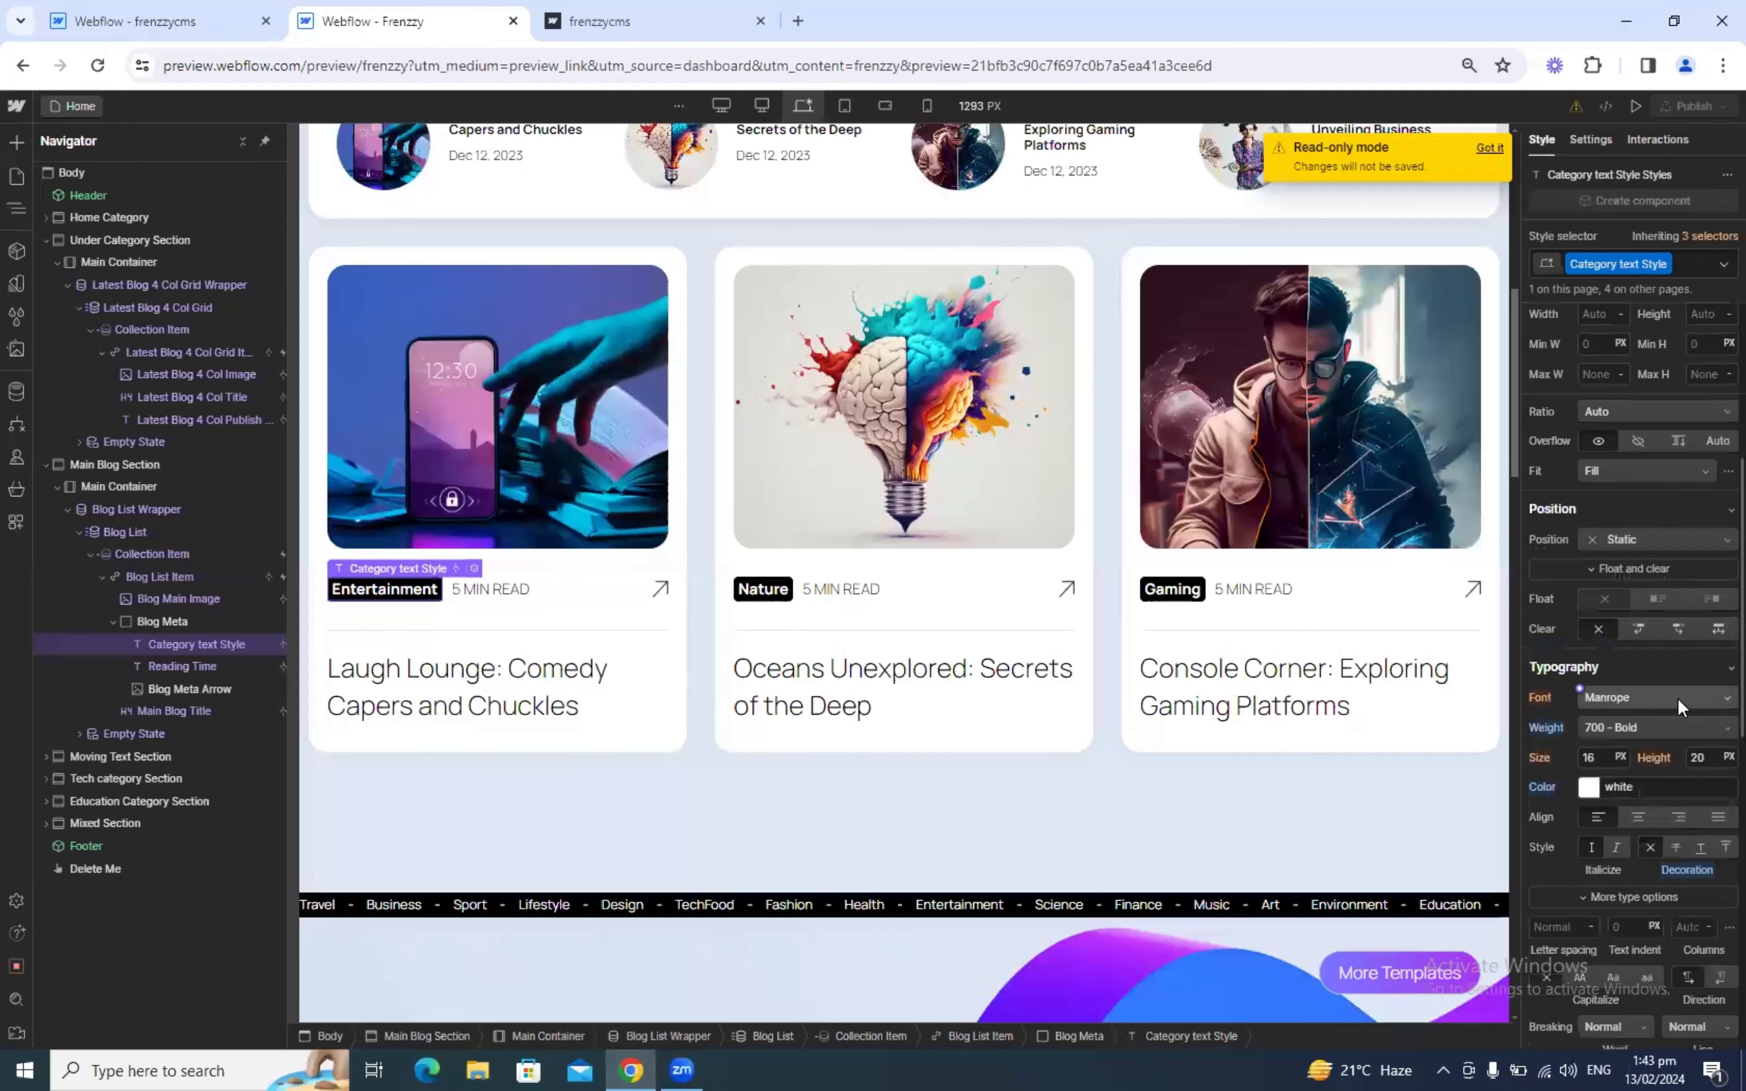
scroll(1677, 697, "down", 10)
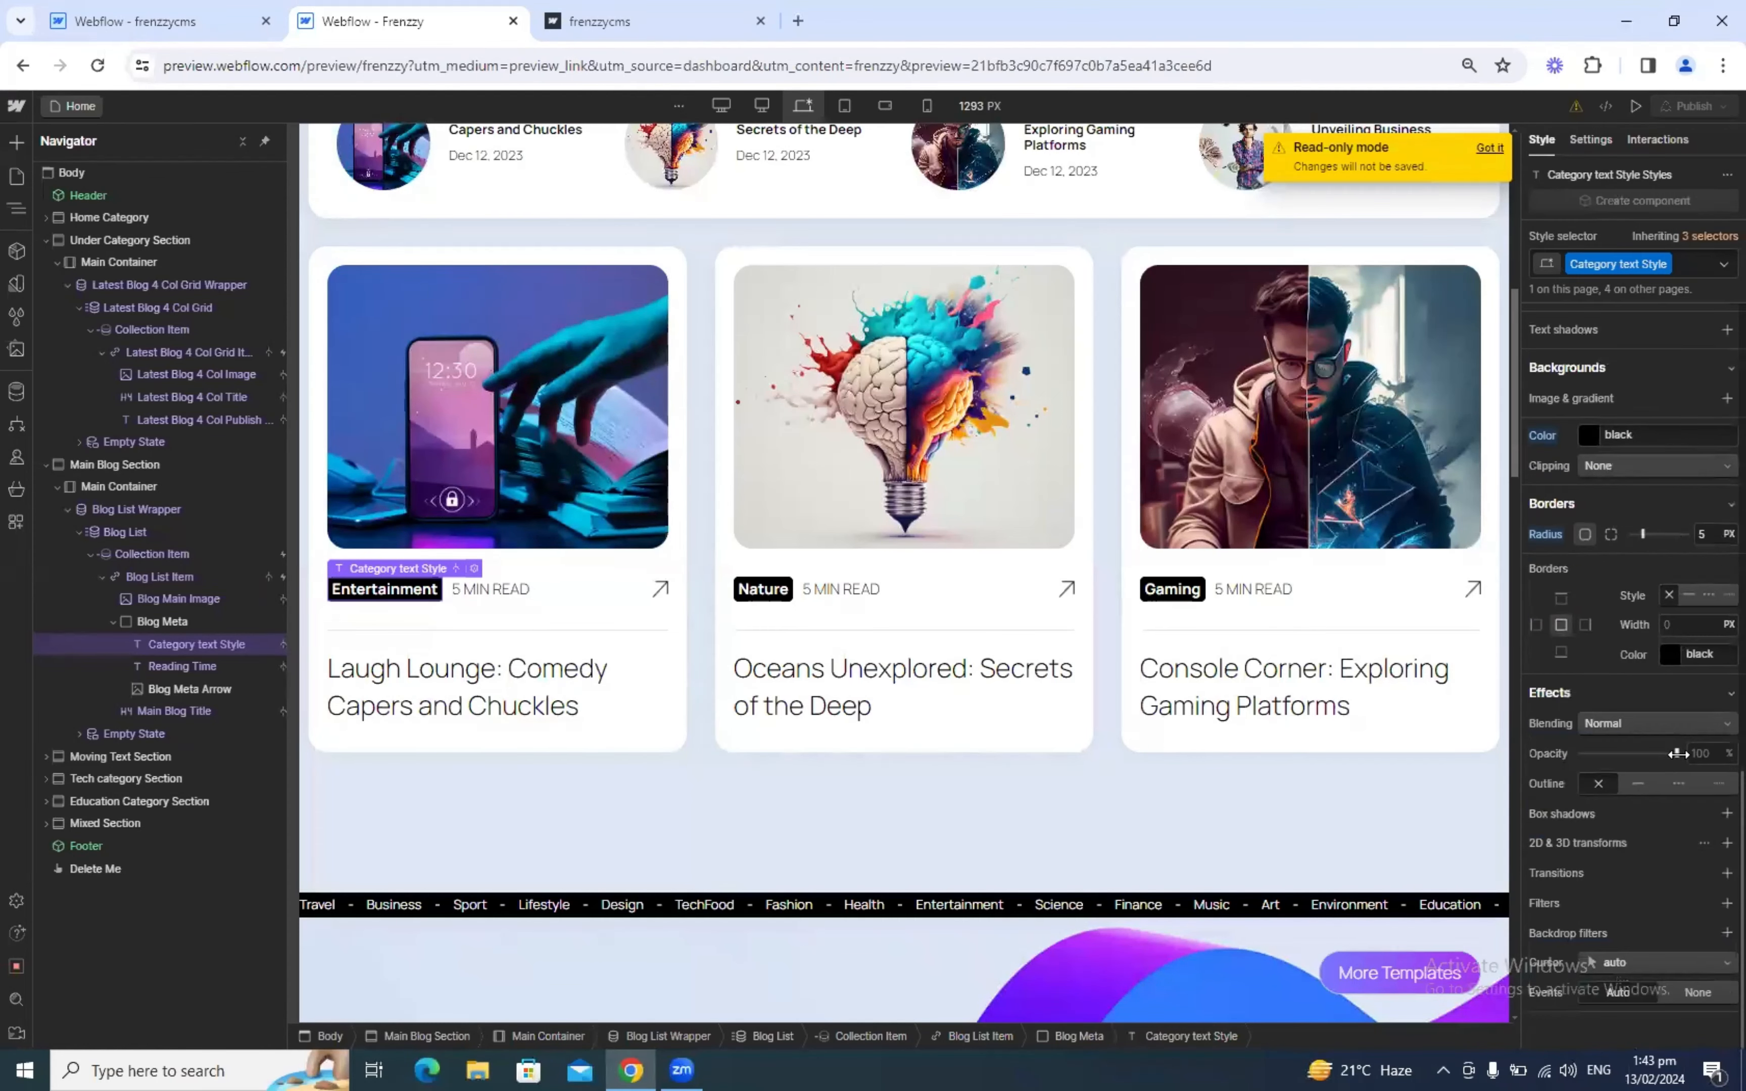
scroll(1676, 765, "up", 4)
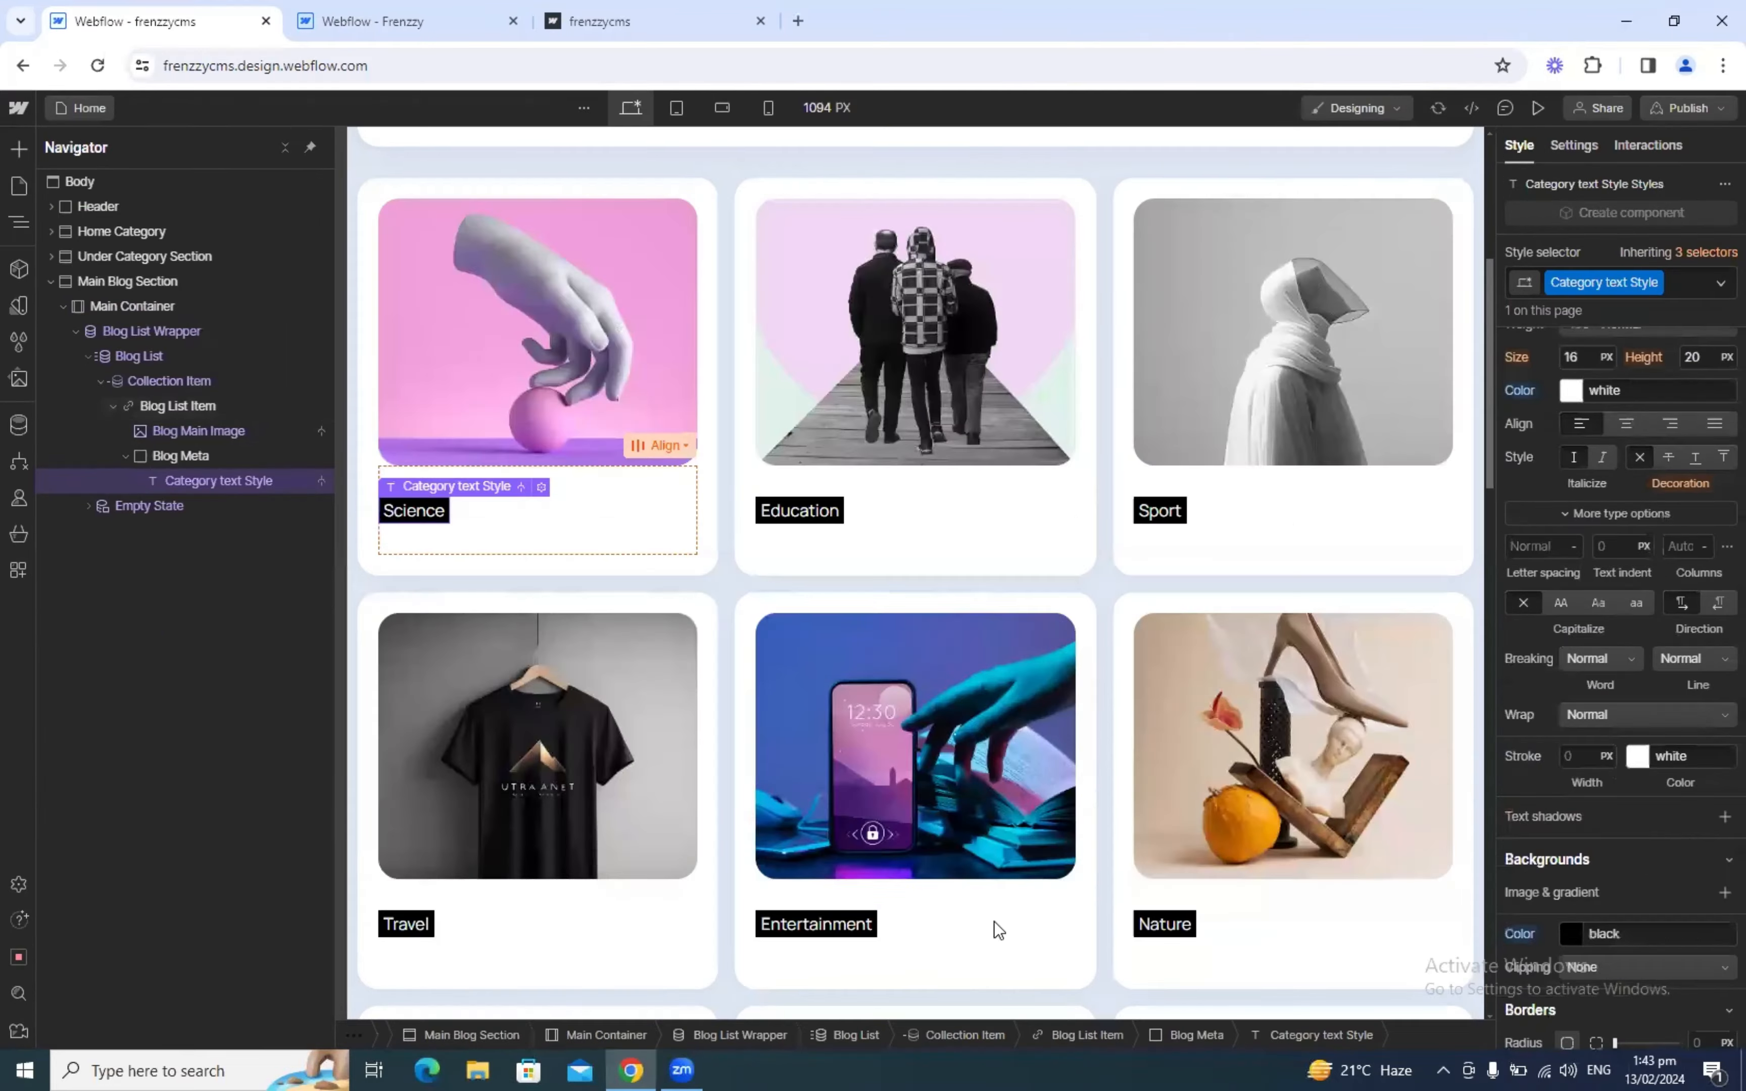
left_click(194, 5)
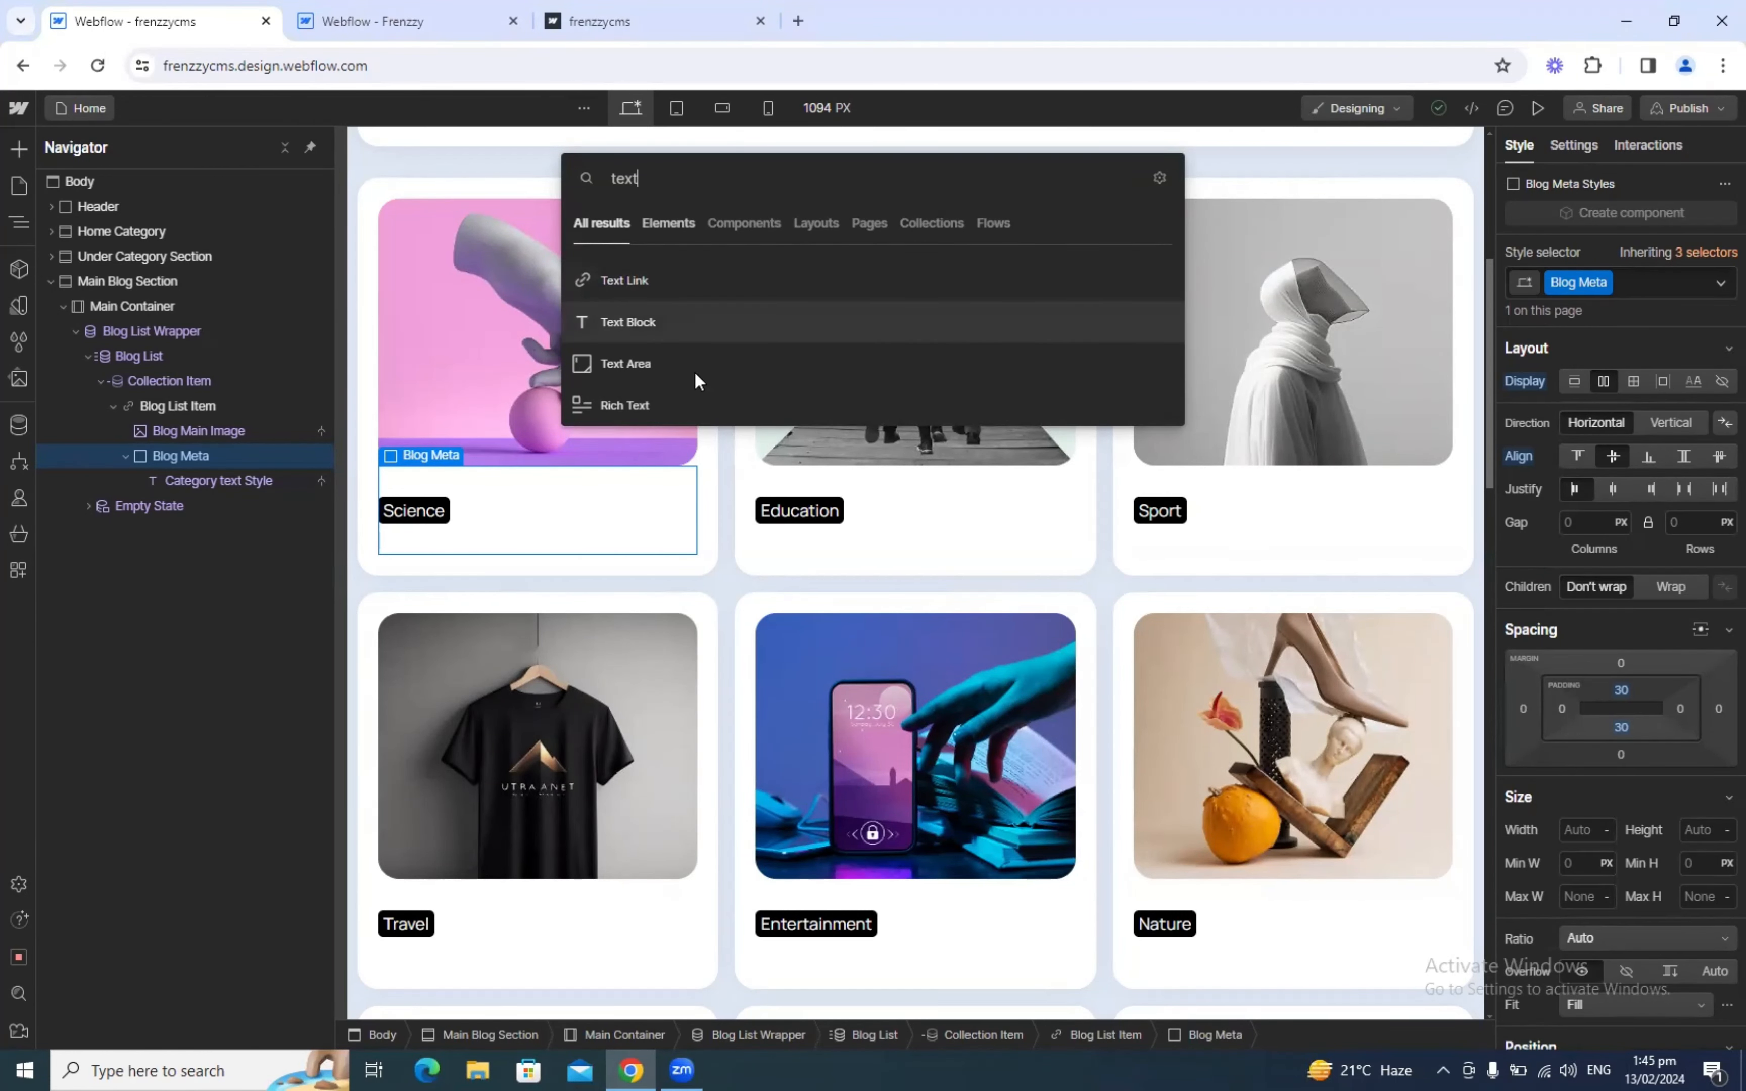
Step: Add a text block inside Blog Meta after the category text and give it the class Reading Time
key("Return")
key("ctrl+Return")
type("Reading Time")
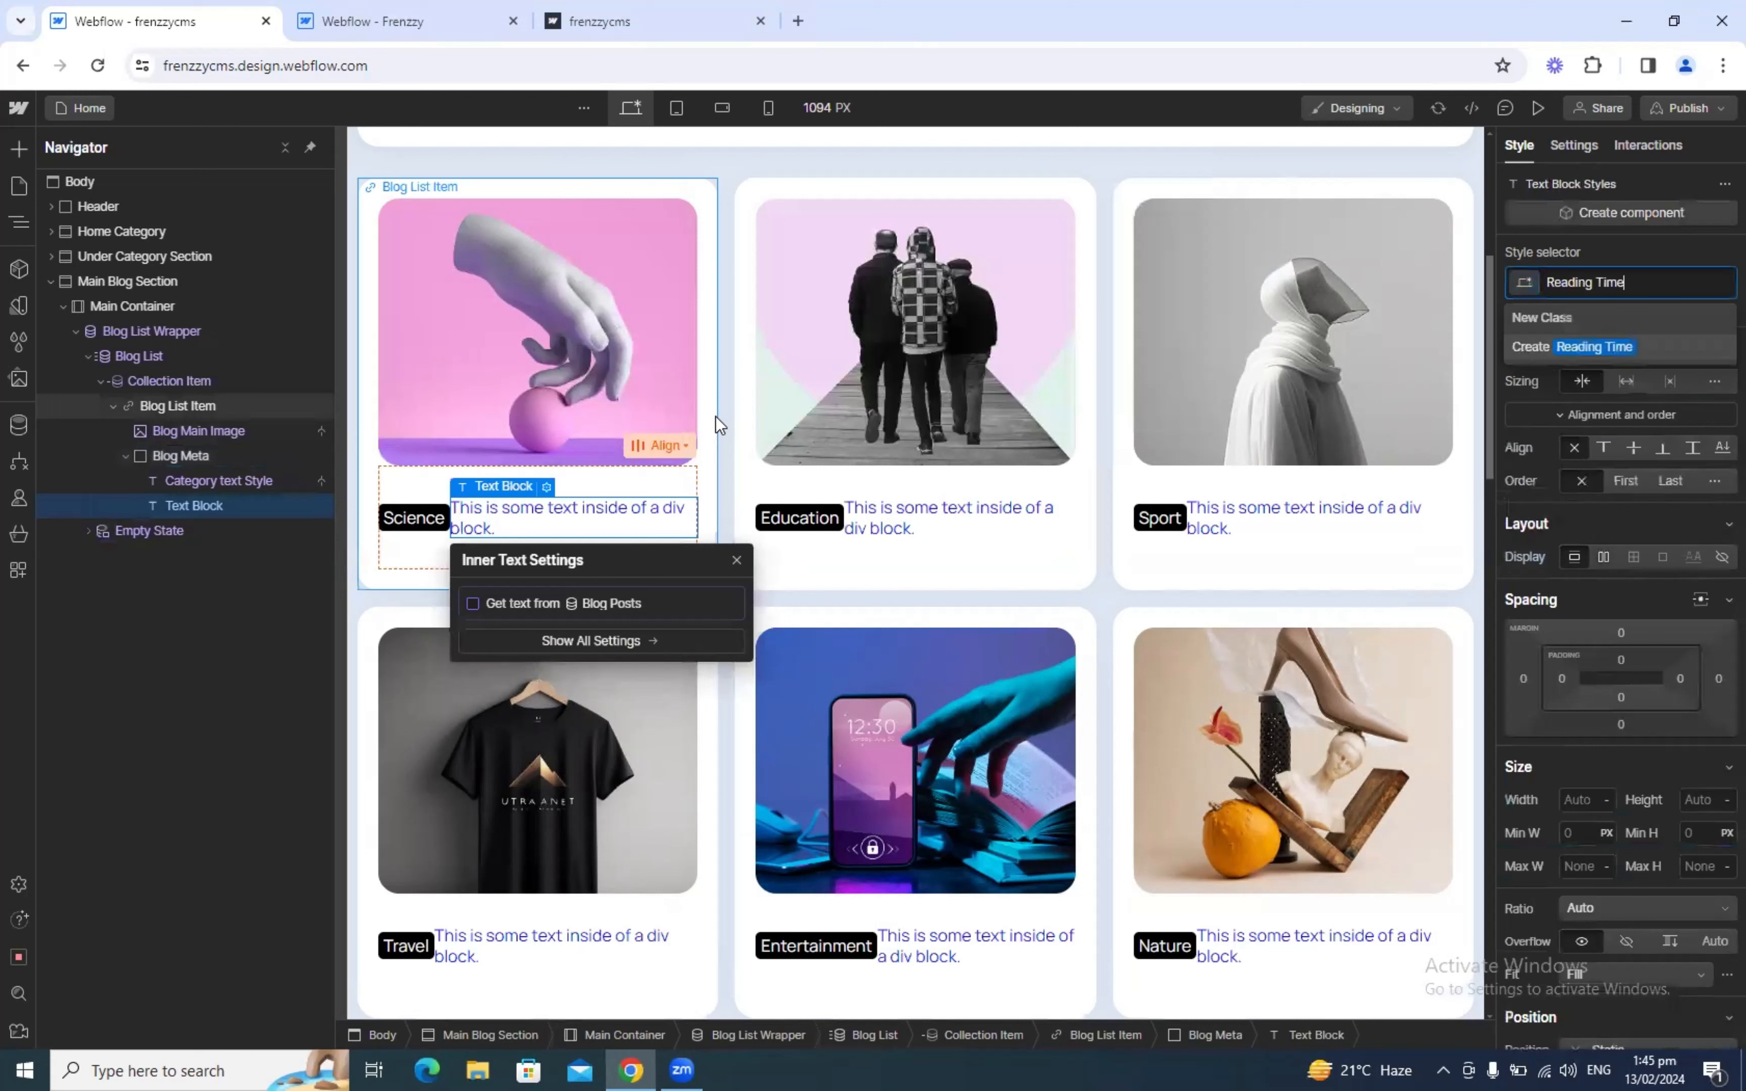
key("Return")
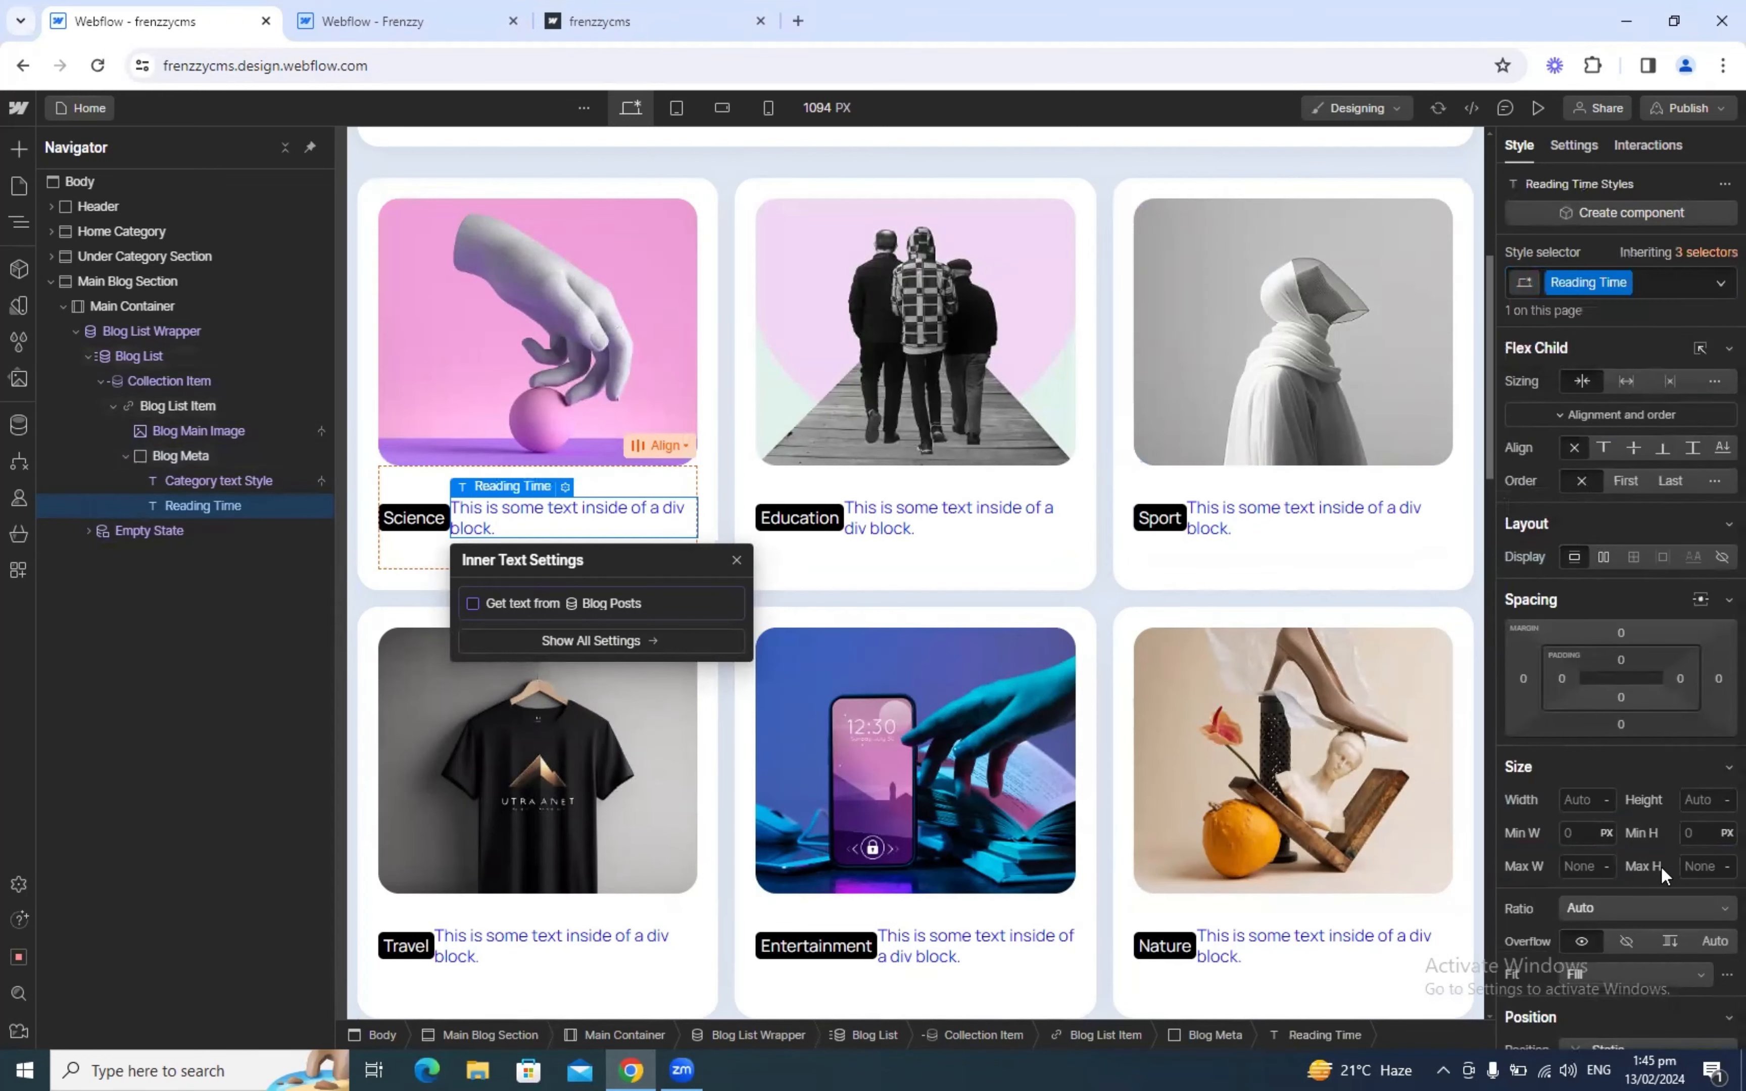
Step: Set the Reading Time text's font color to black
scroll(1638, 888, "down", 5)
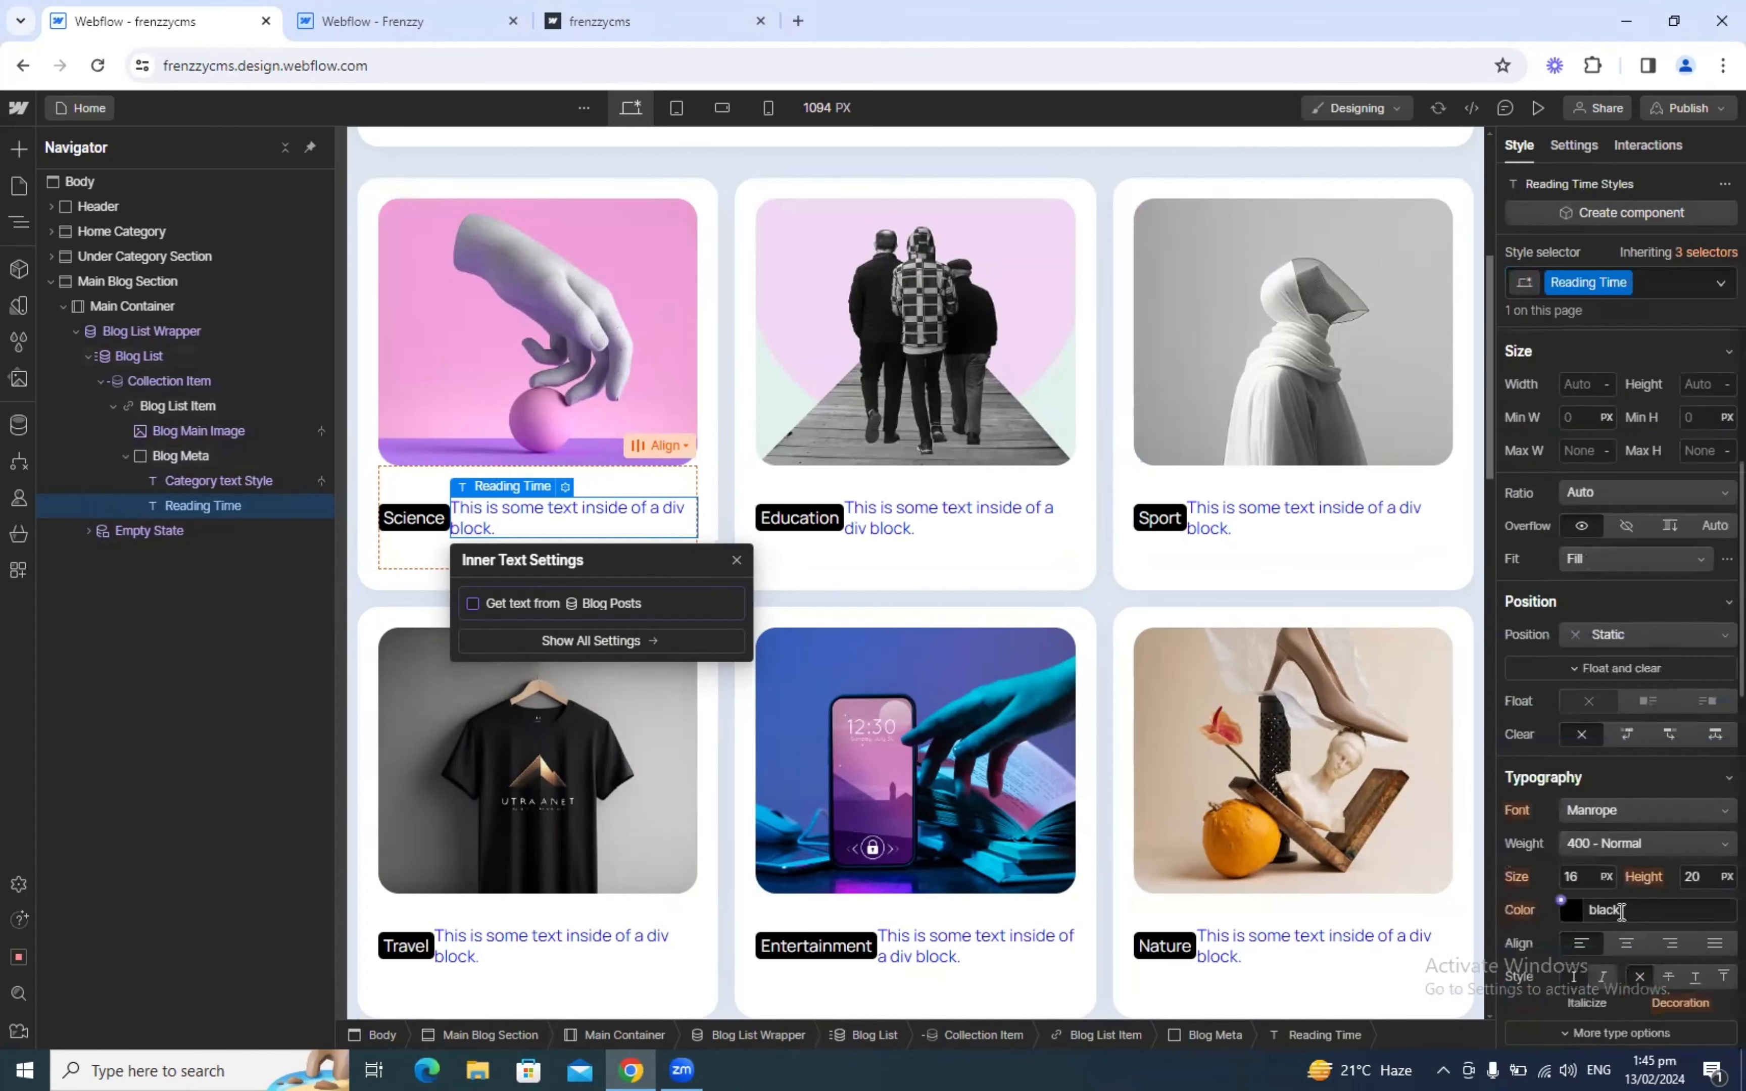
left_click(1620, 912)
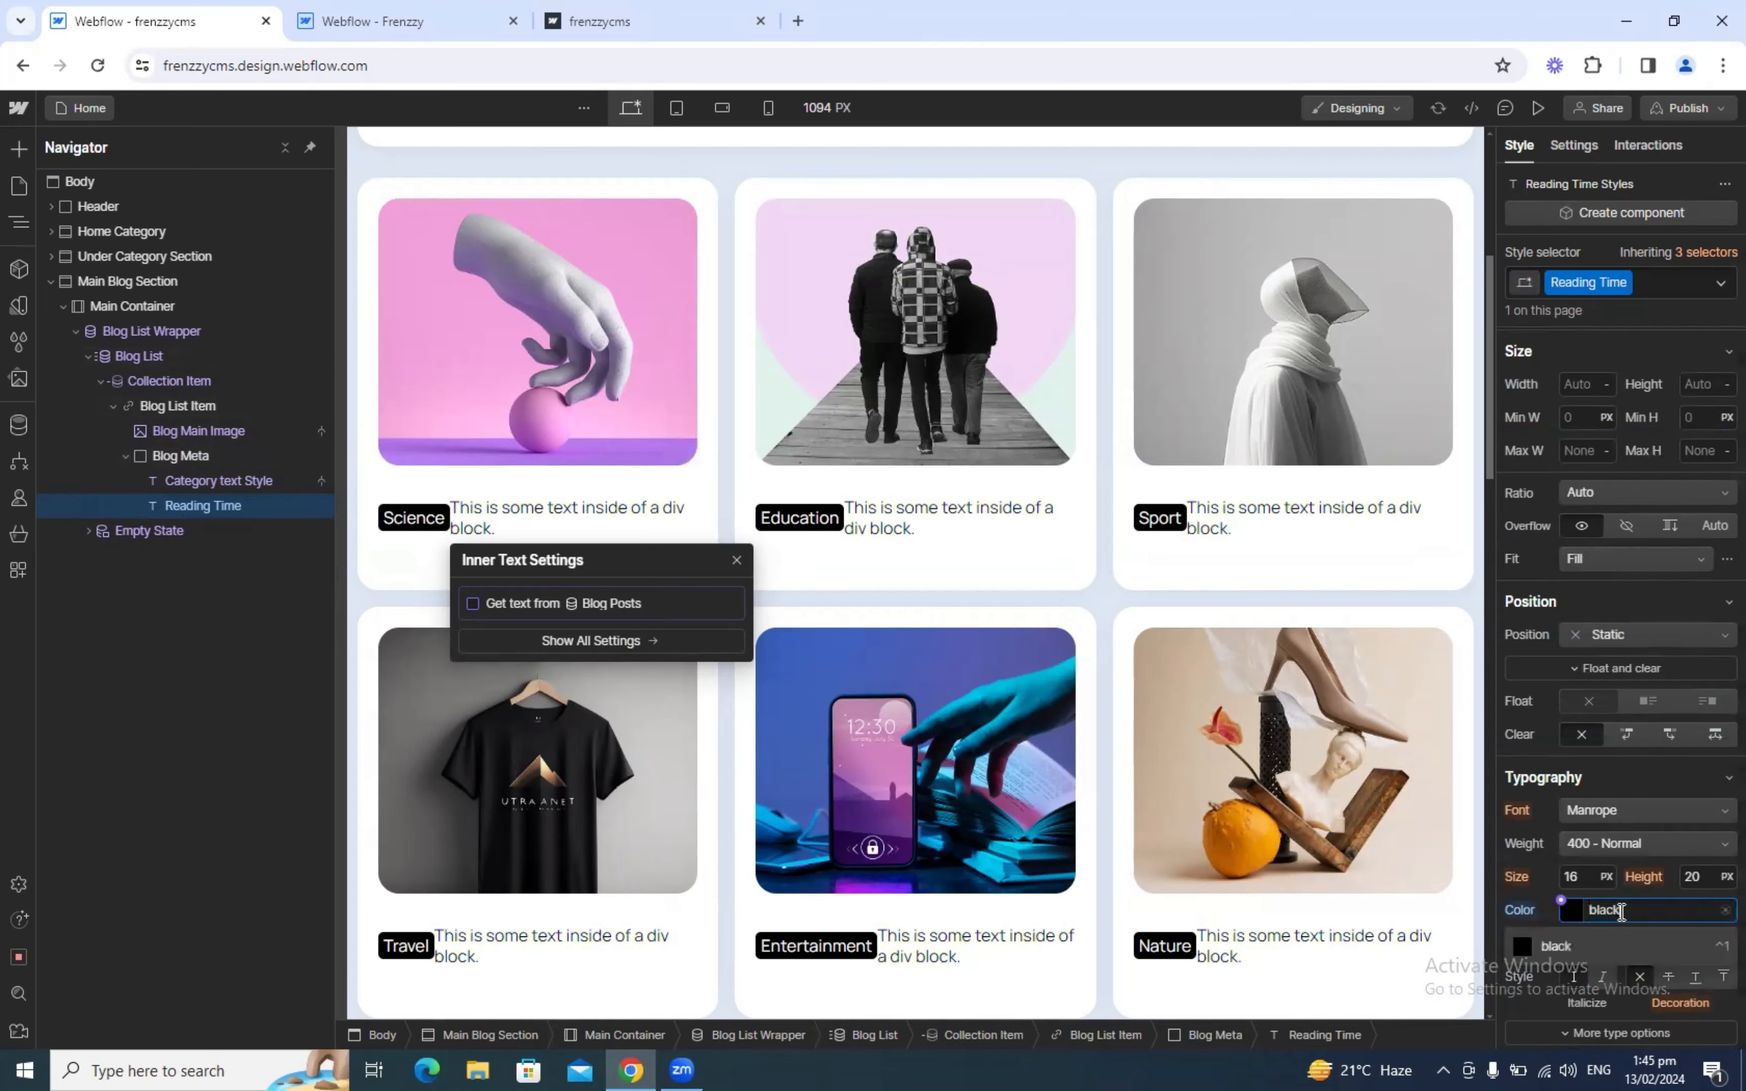
key("Return")
Step: Check the Reading Time typography in the Frenzzy reference template and try to set its font weight to 300 - Light in frenzzycms
left_click(455, 14)
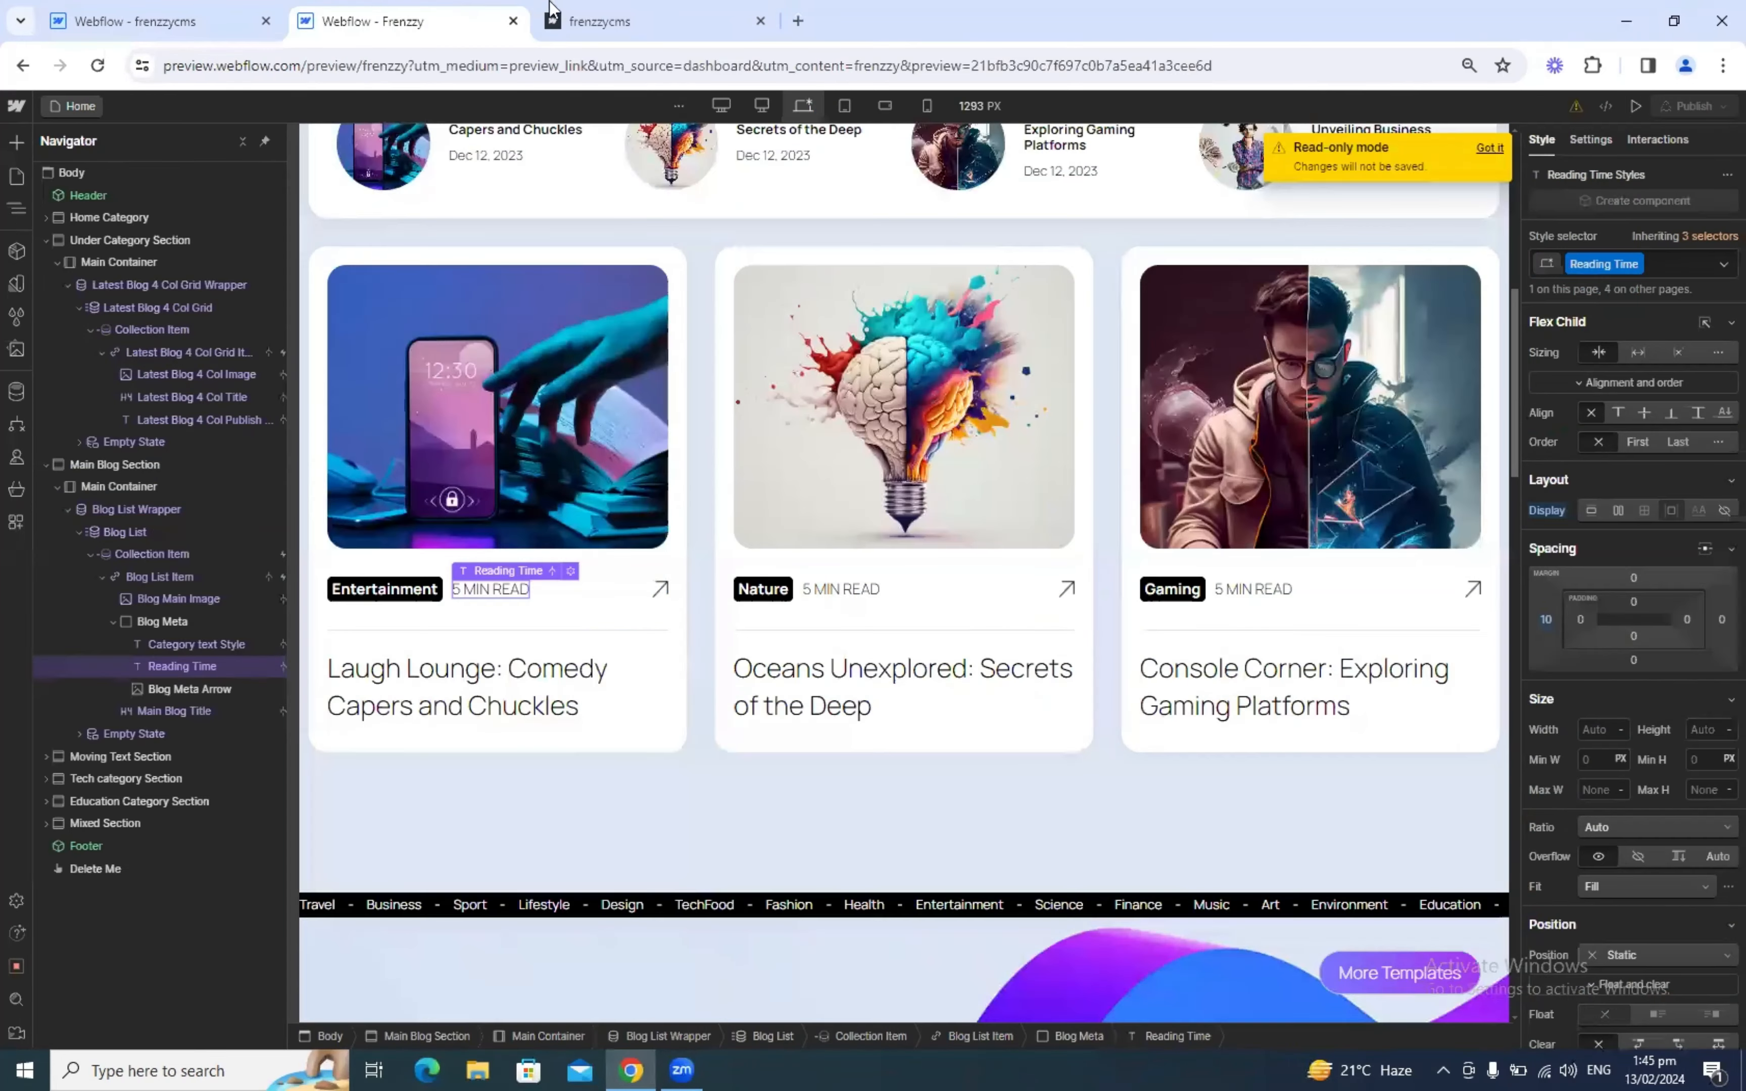
scroll(1714, 656, "down", 3)
scroll(1714, 657, "up", 3)
scroll(1714, 657, "down", 5)
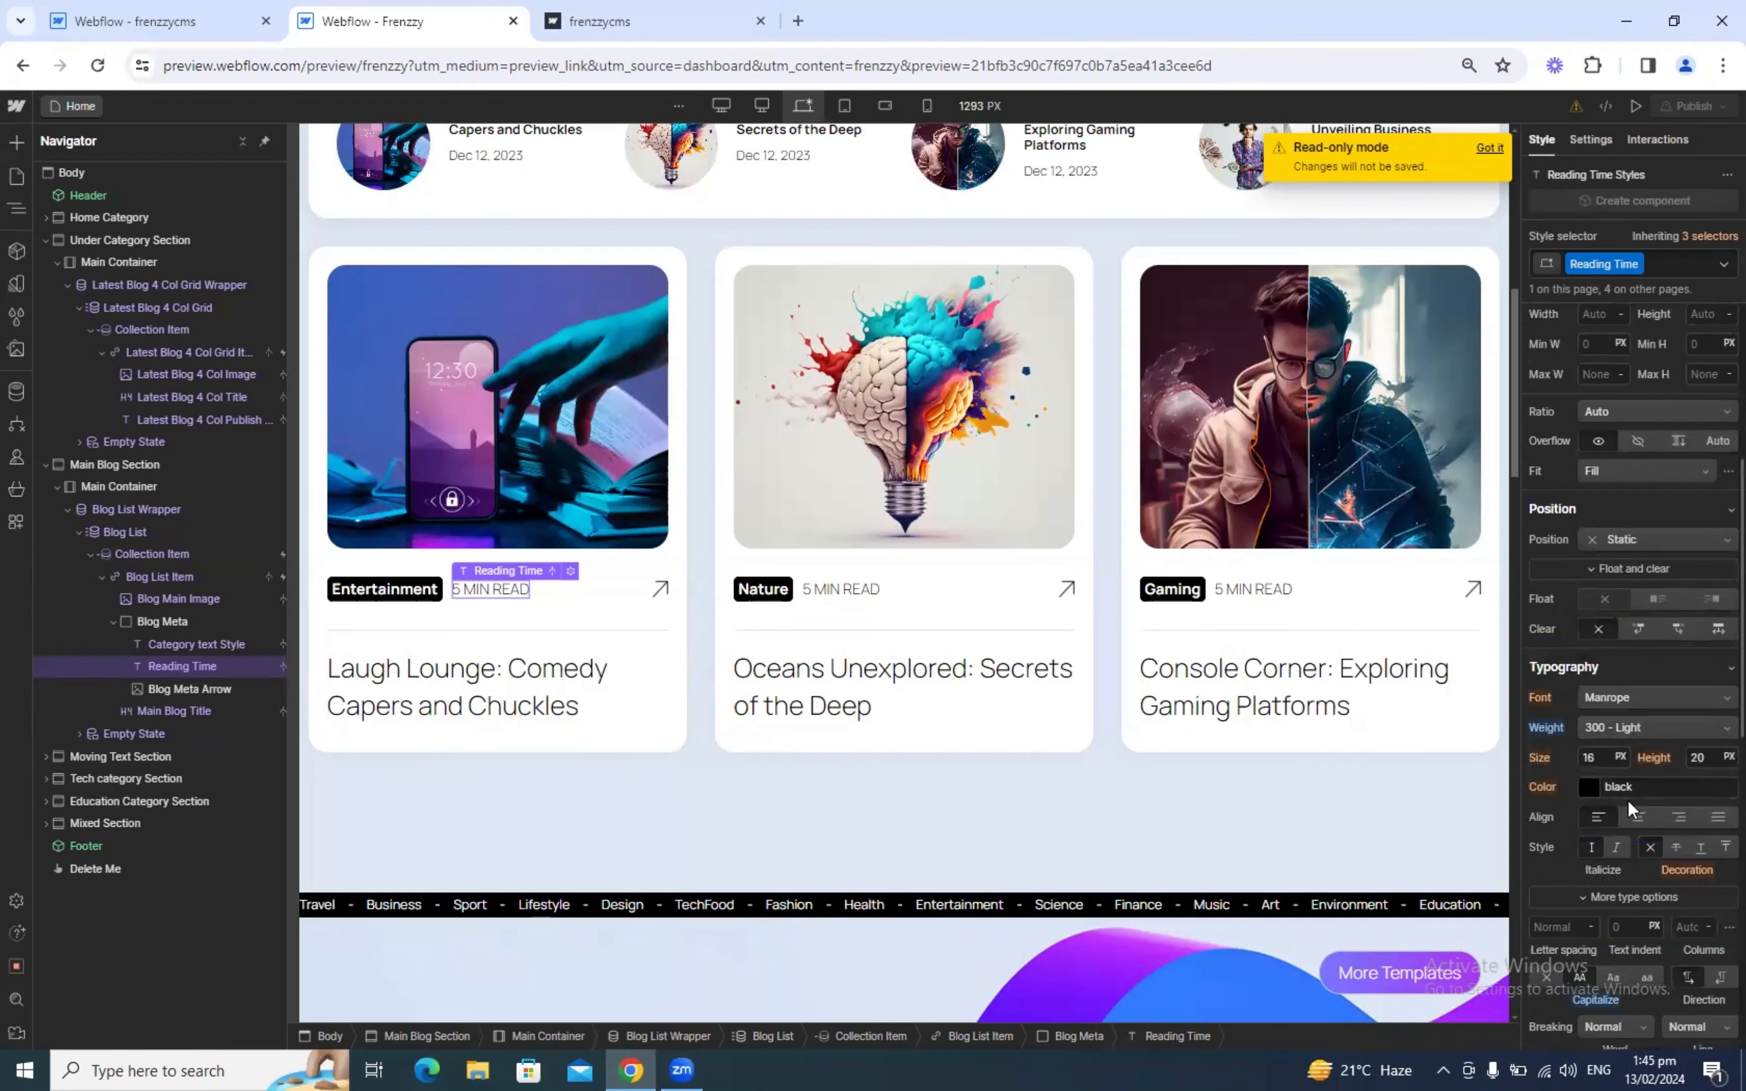
left_click(159, 18)
left_click(373, 18)
left_click(155, 13)
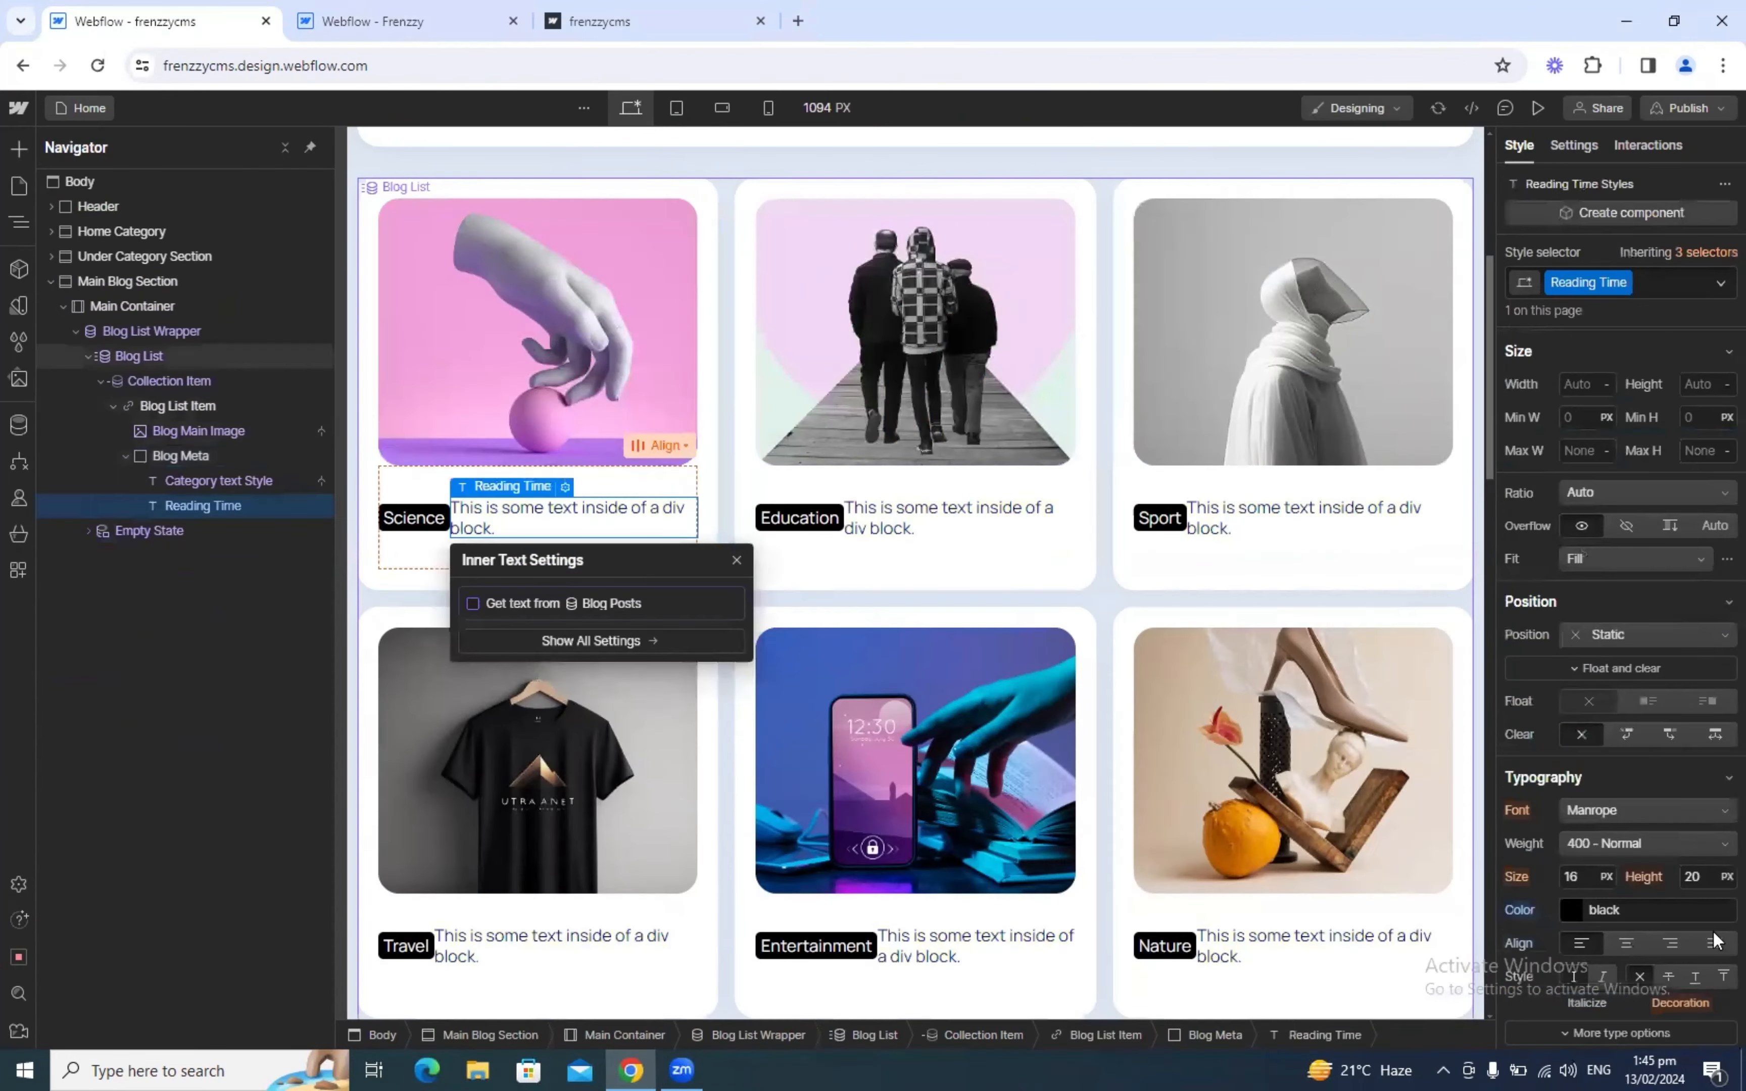
left_click(1608, 848)
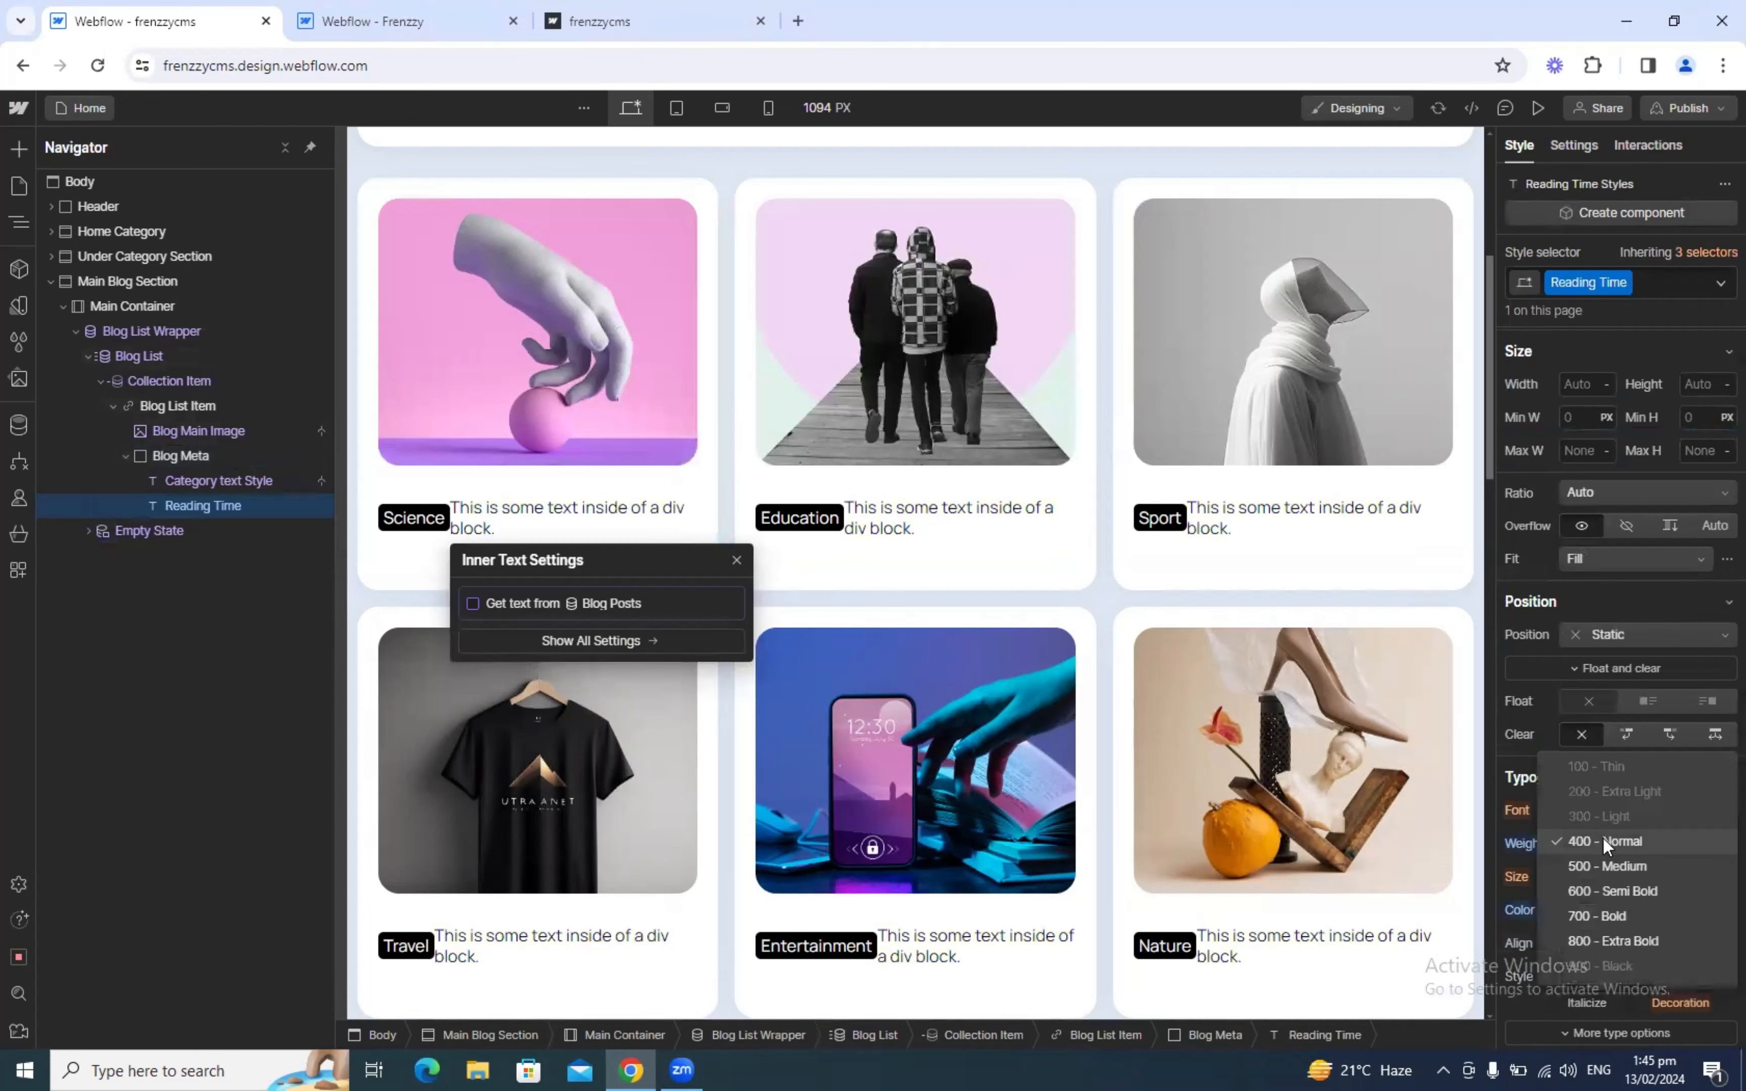
left_click(1603, 815)
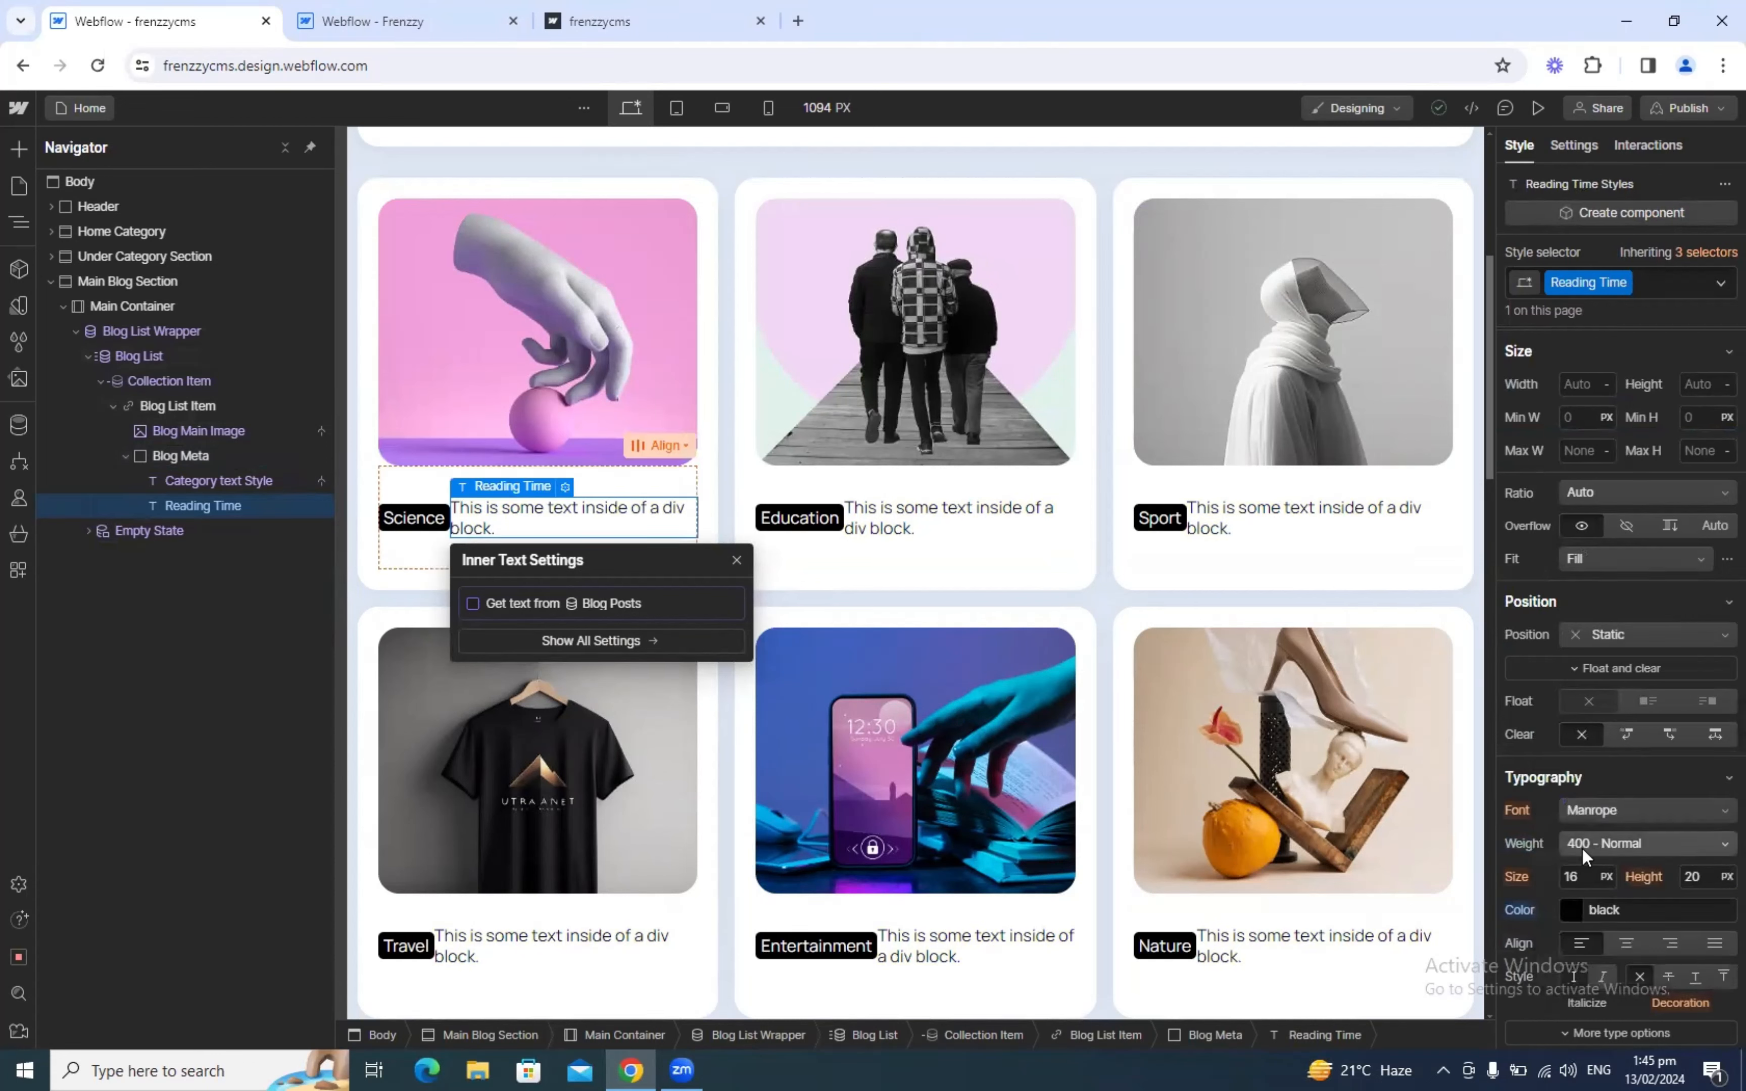
Step: Set the left margin of Reading Time to 10 px
scroll(1582, 847, "up", 5)
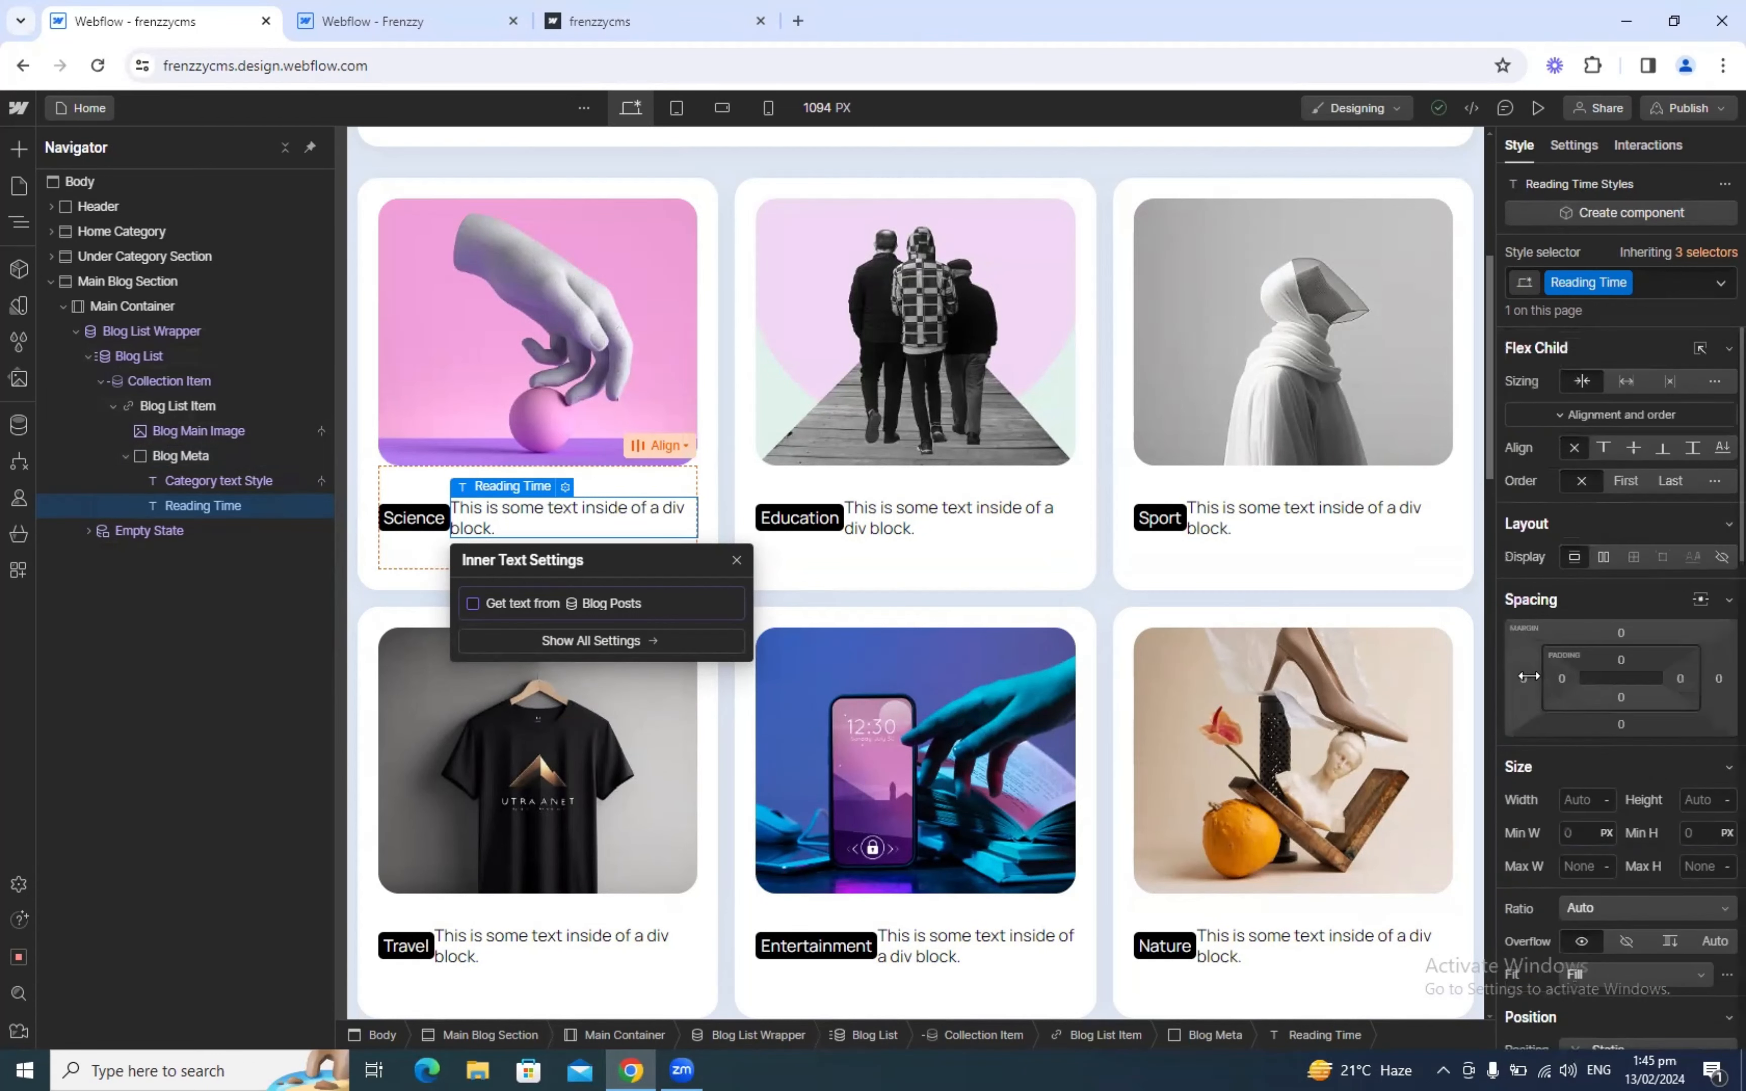
left_click(1521, 674)
left_click(1630, 749)
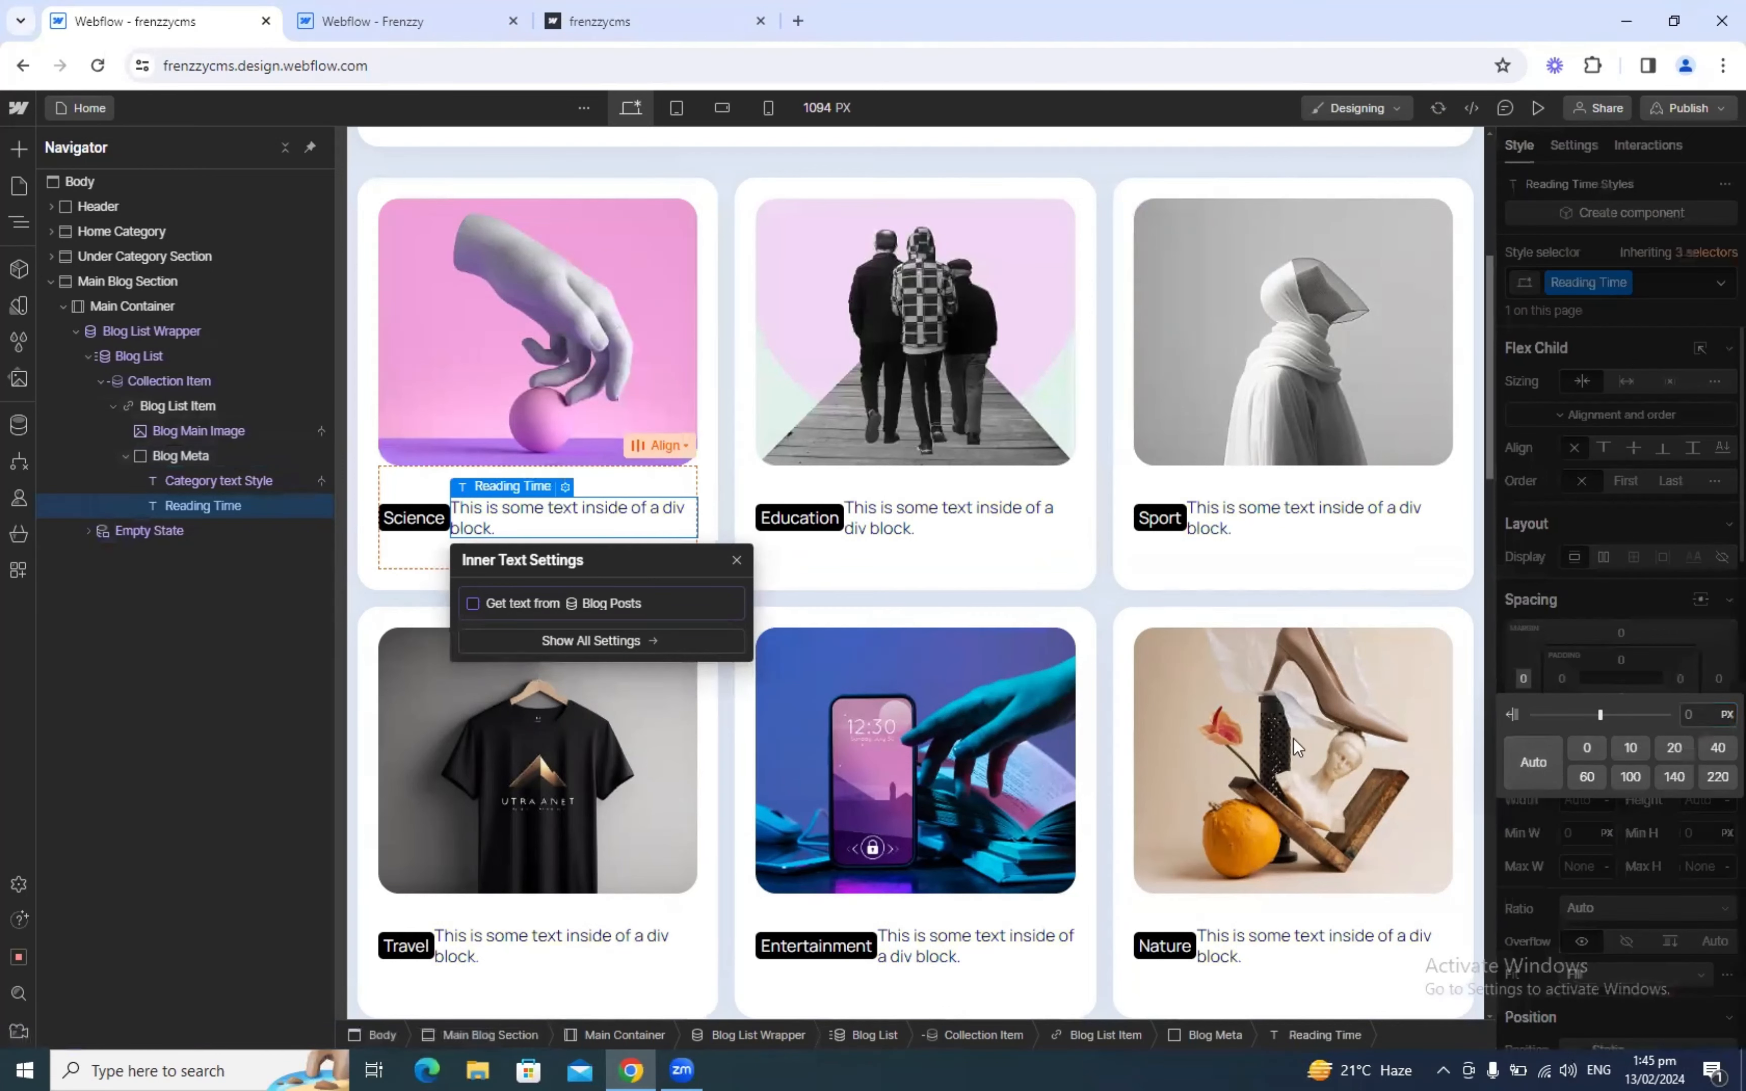
Step: Connect the Reading Time text block to the Reading Time field of the Blog Posts collection
left_click(497, 602)
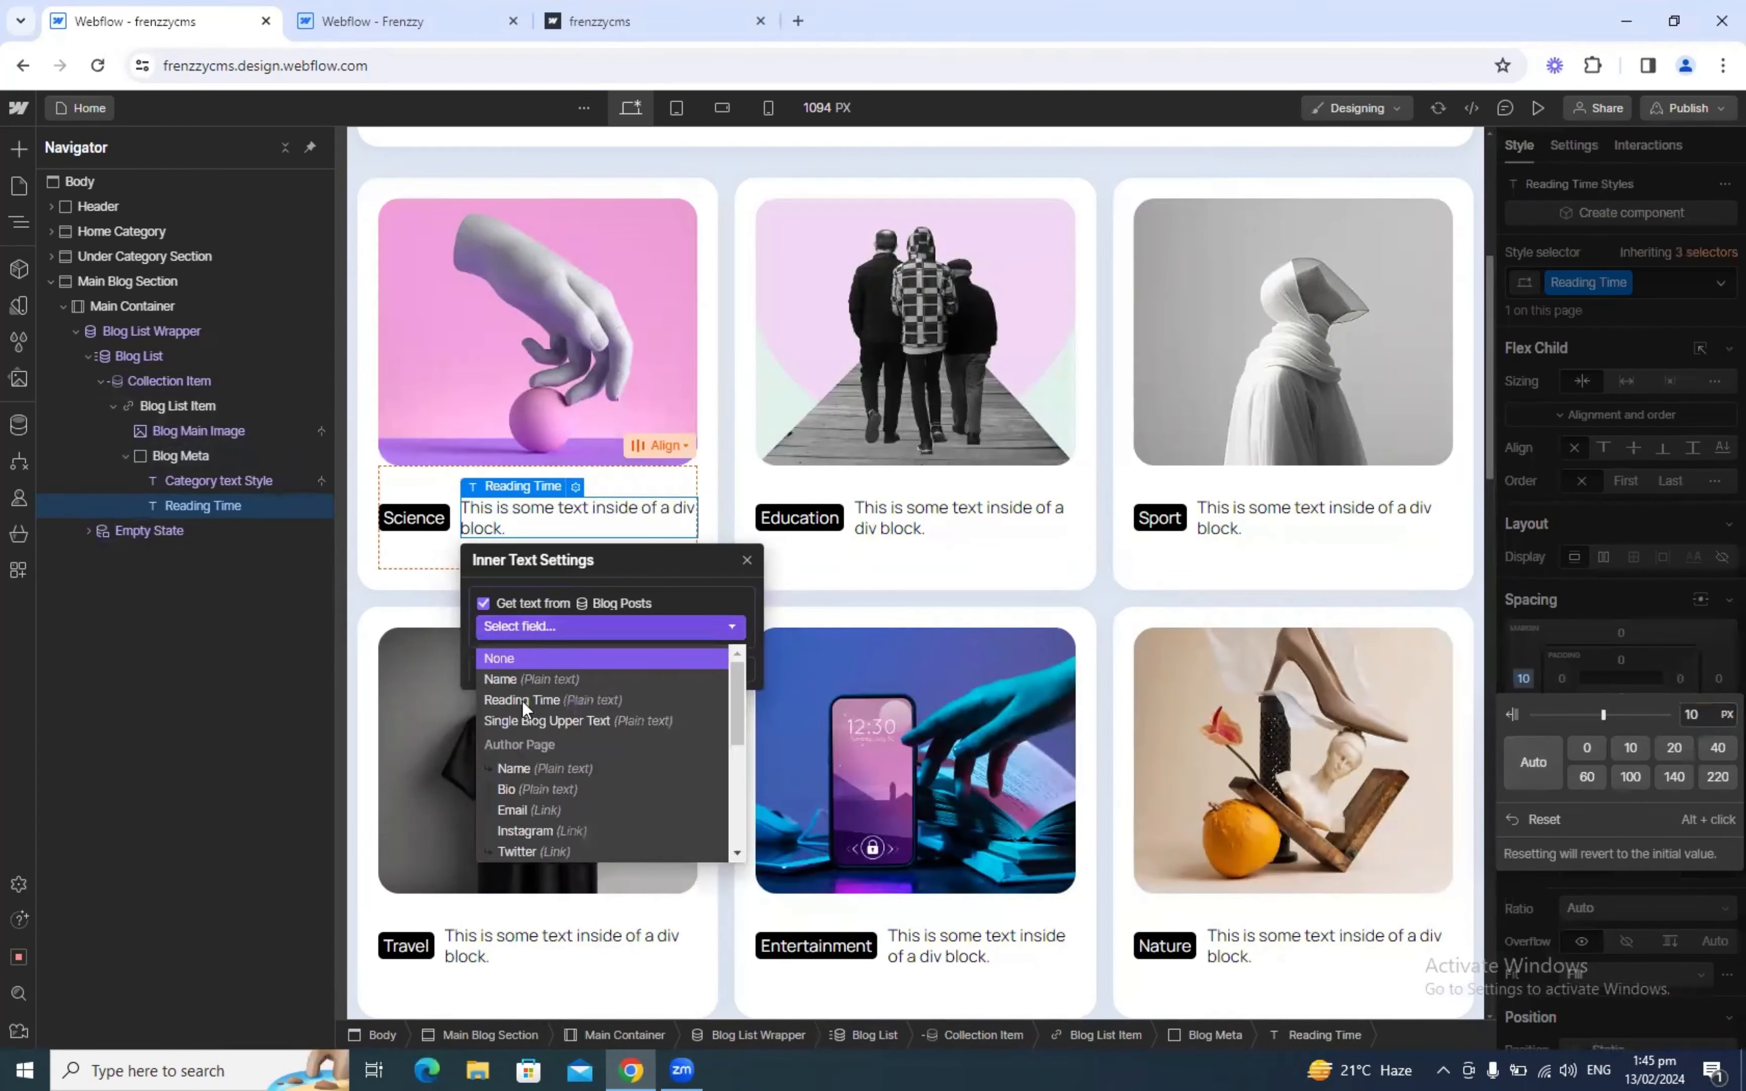
left_click(542, 700)
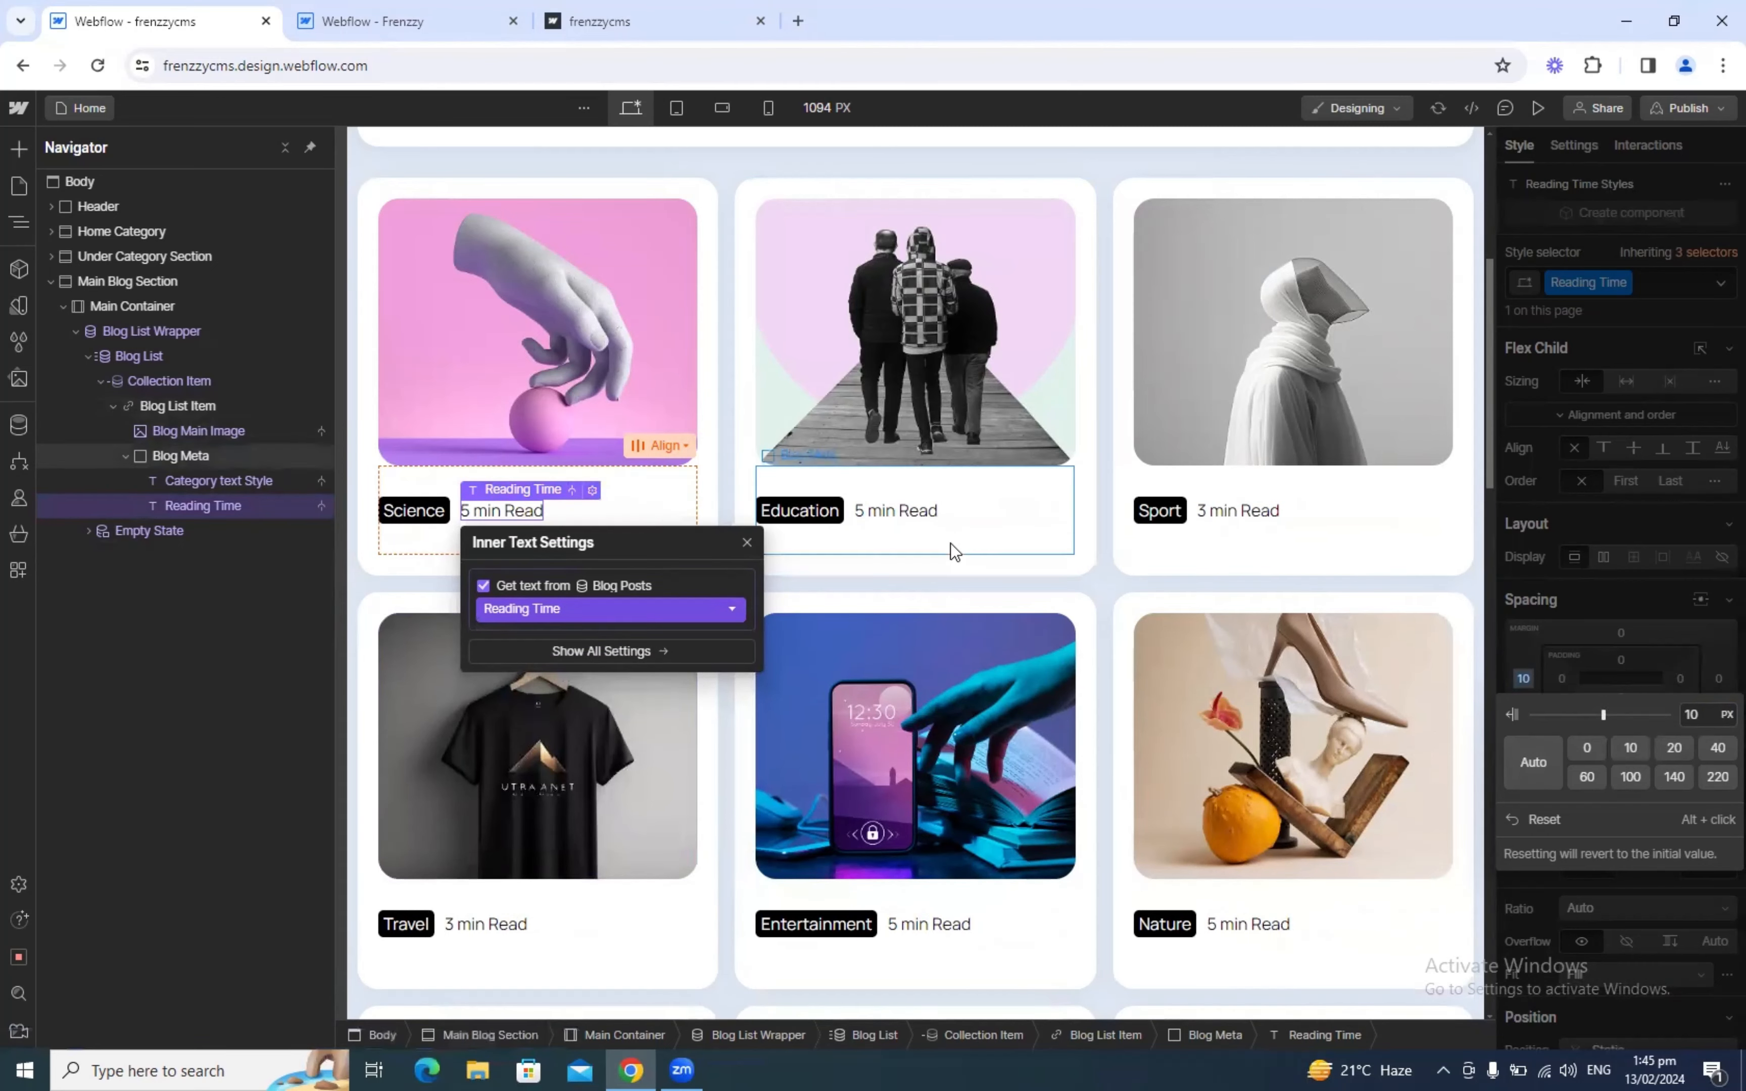
left_click(951, 544)
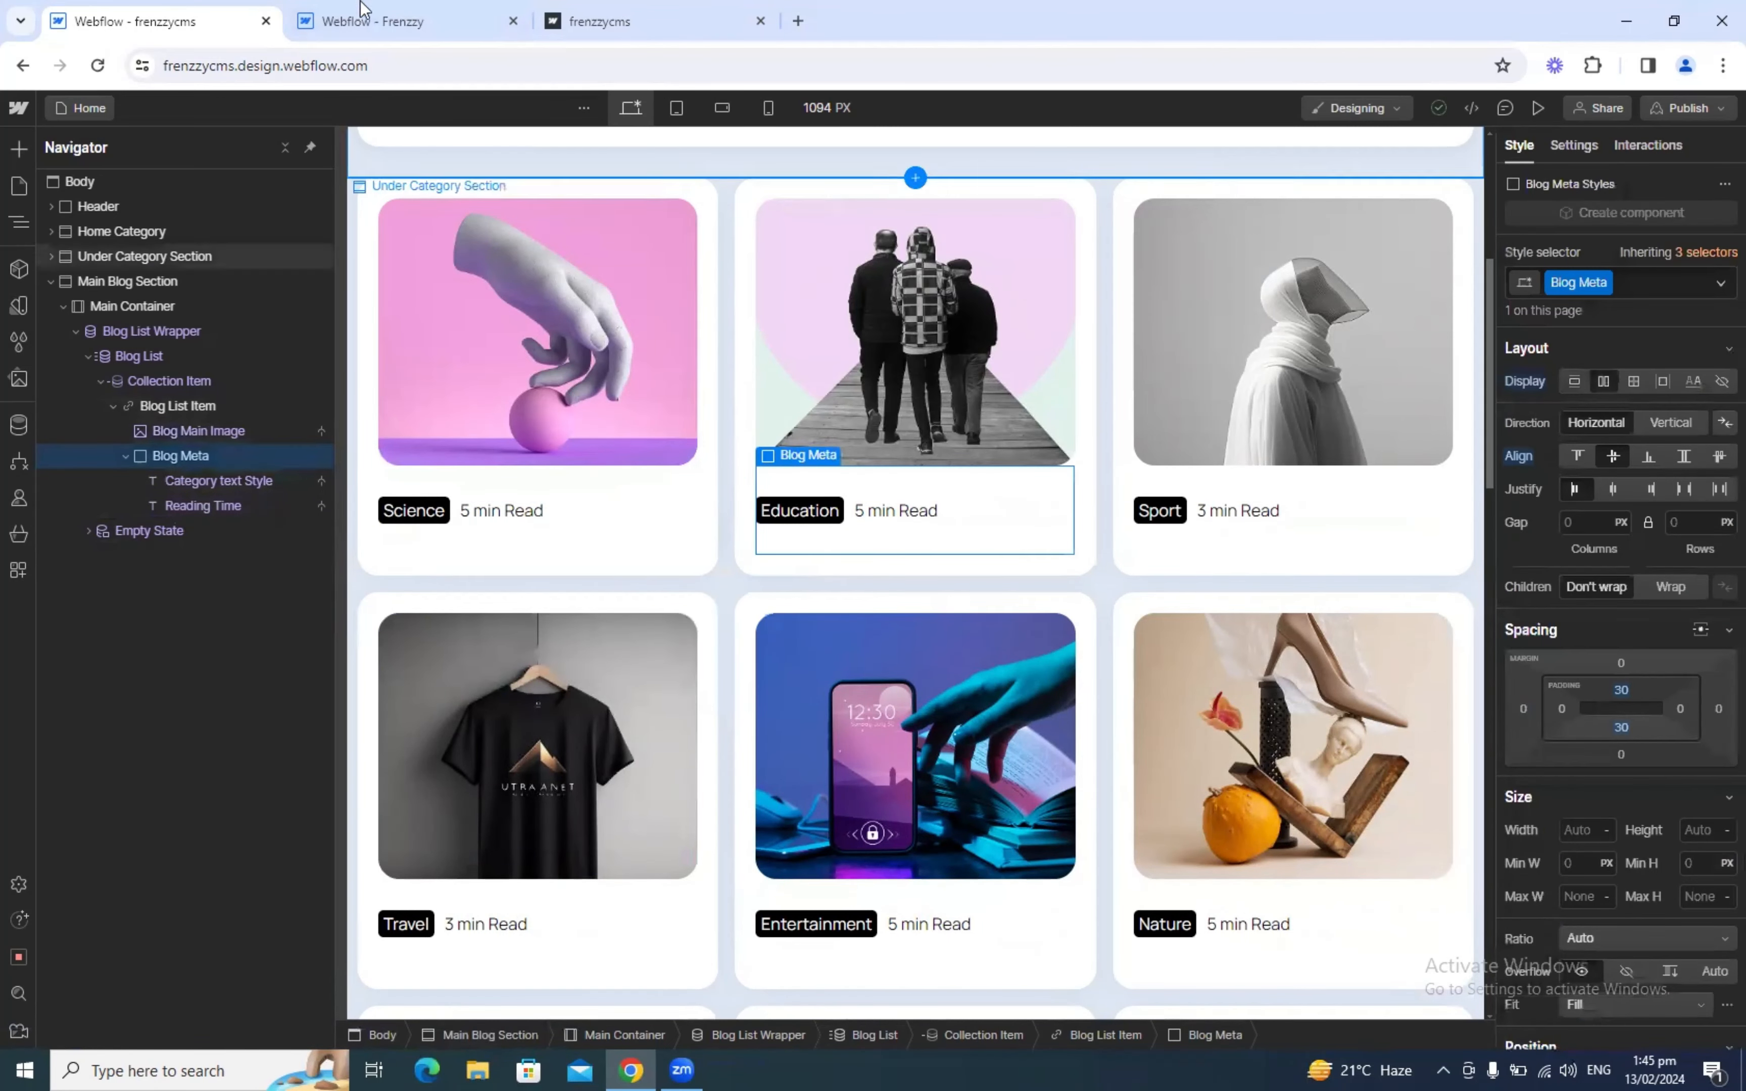
Step: Examine the class name and spacing of Blog Meta Arrow in the Frenzzy reference template
left_click(375, 20)
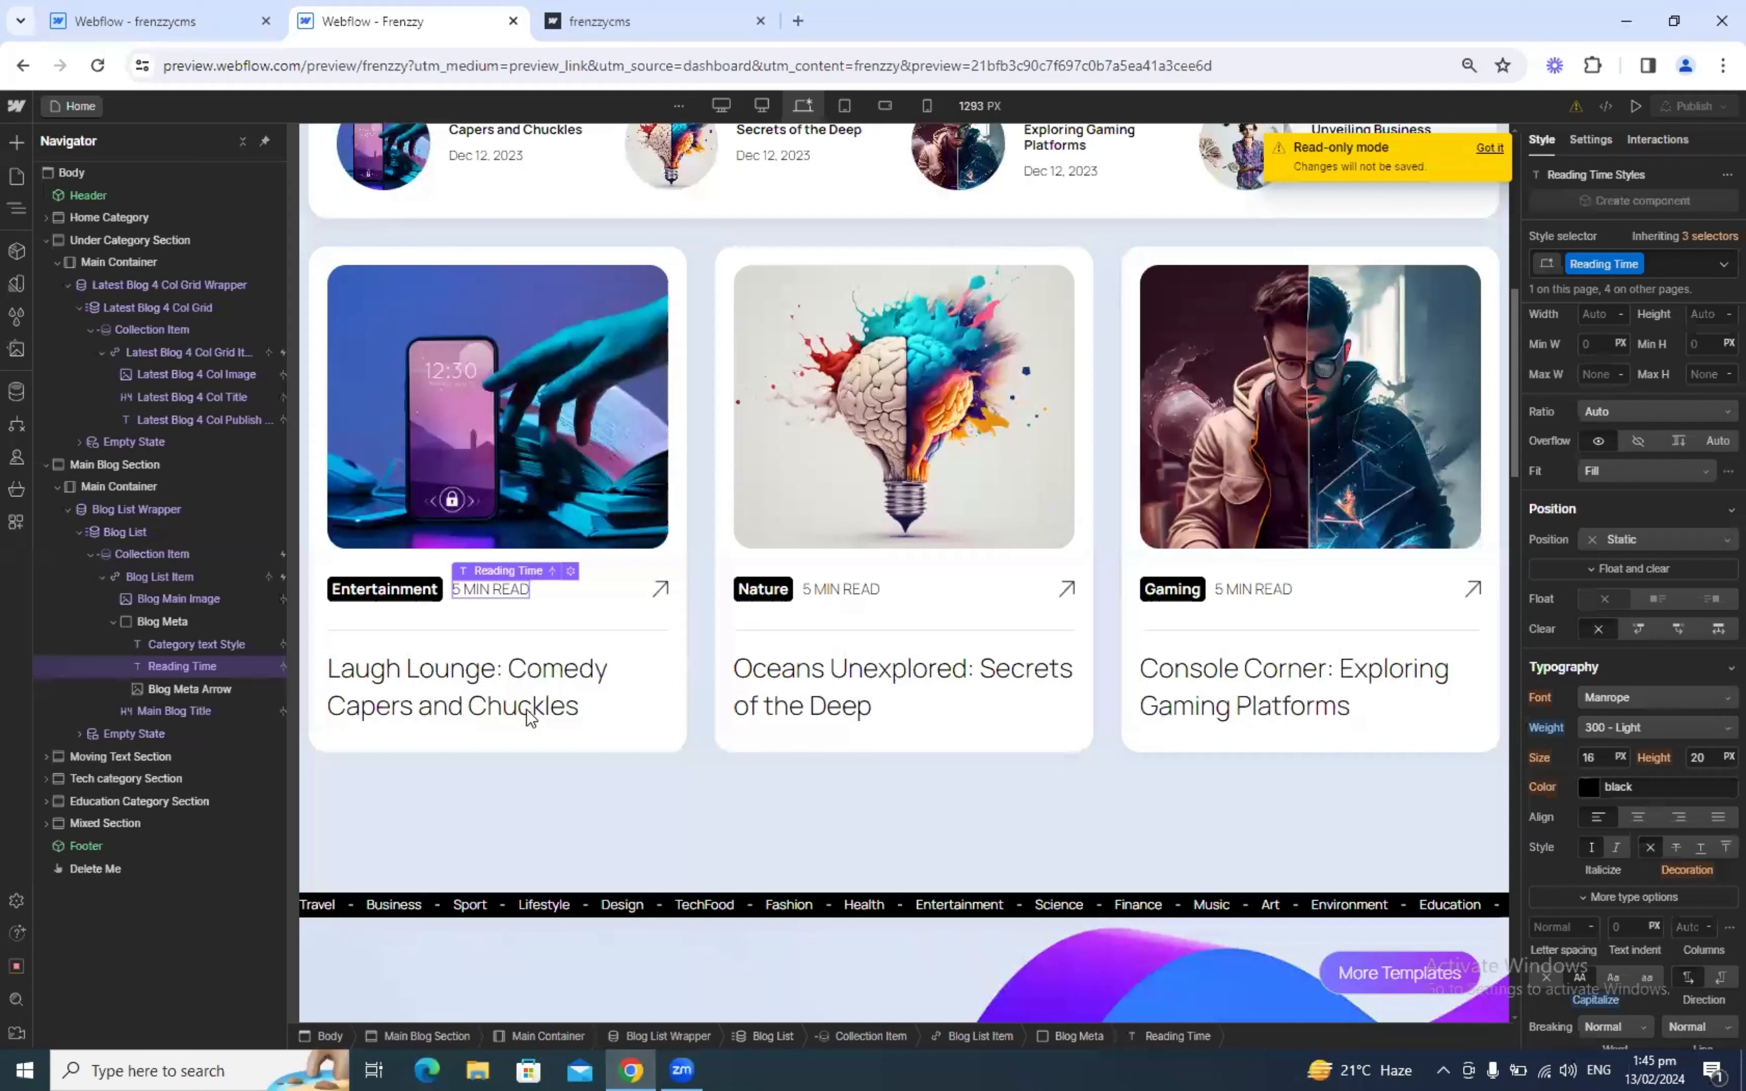
left_click(653, 610)
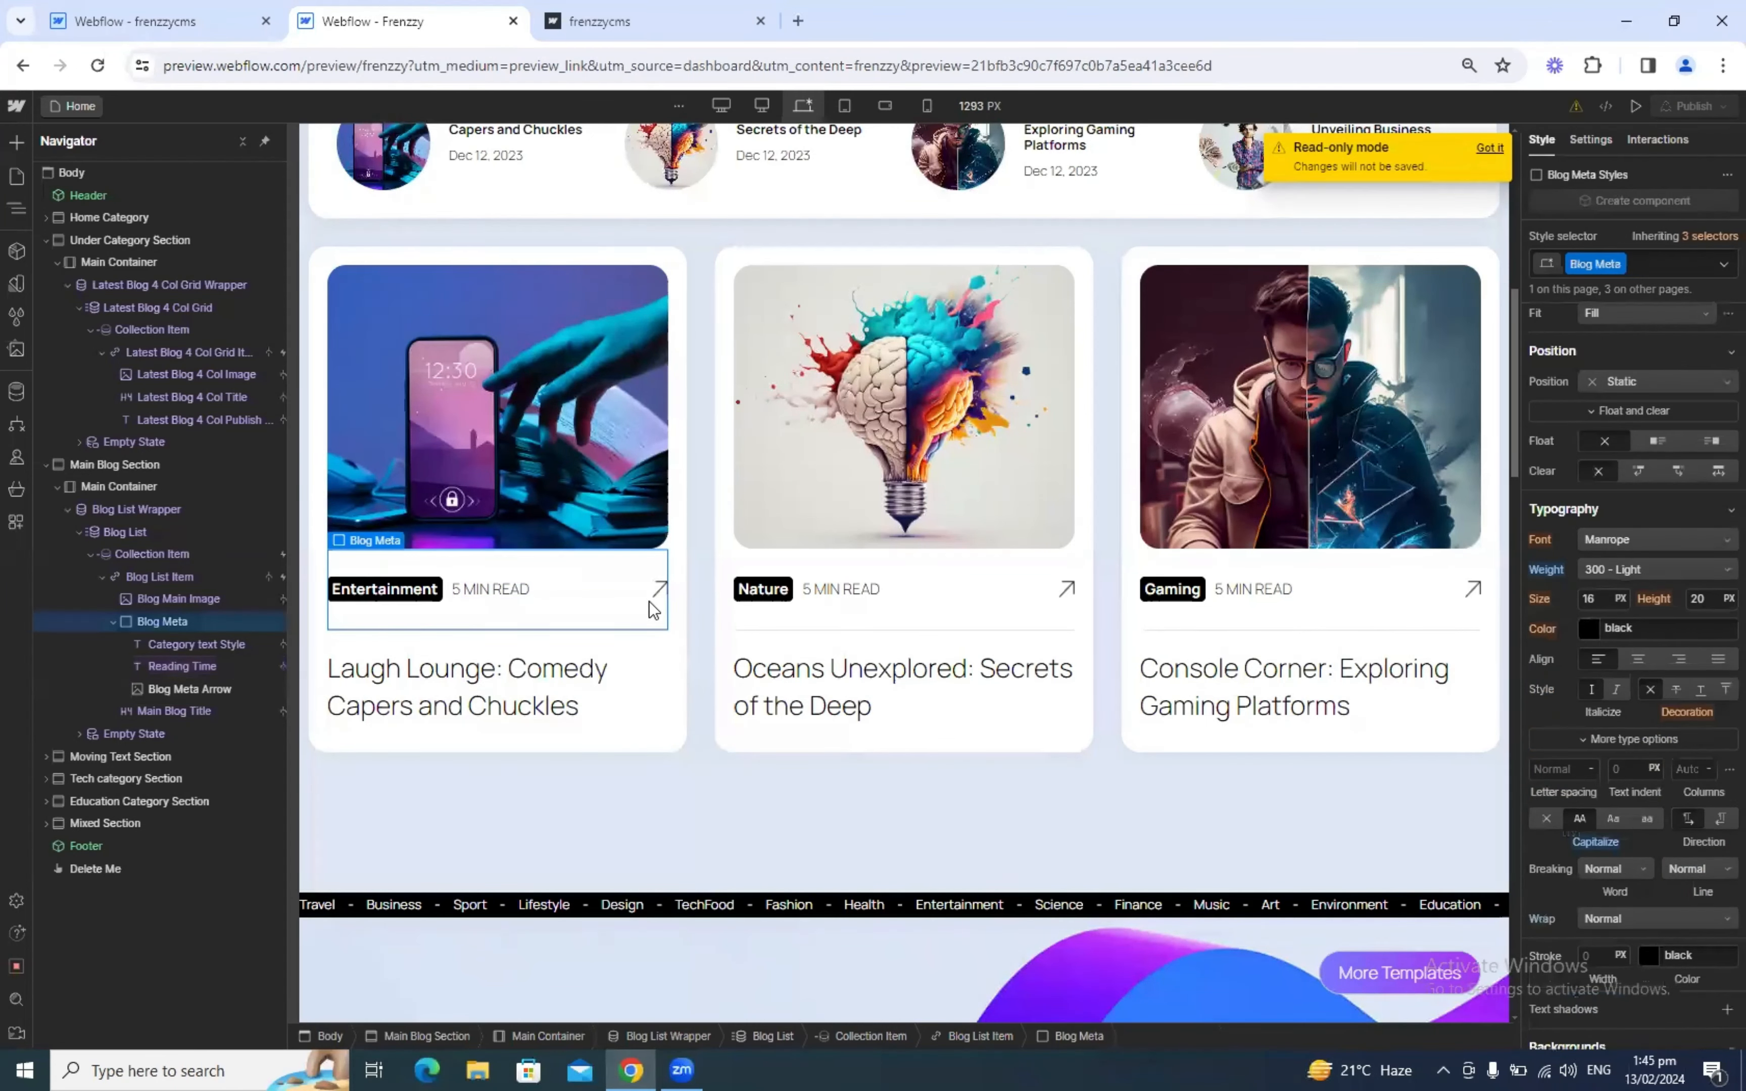
left_click(181, 691)
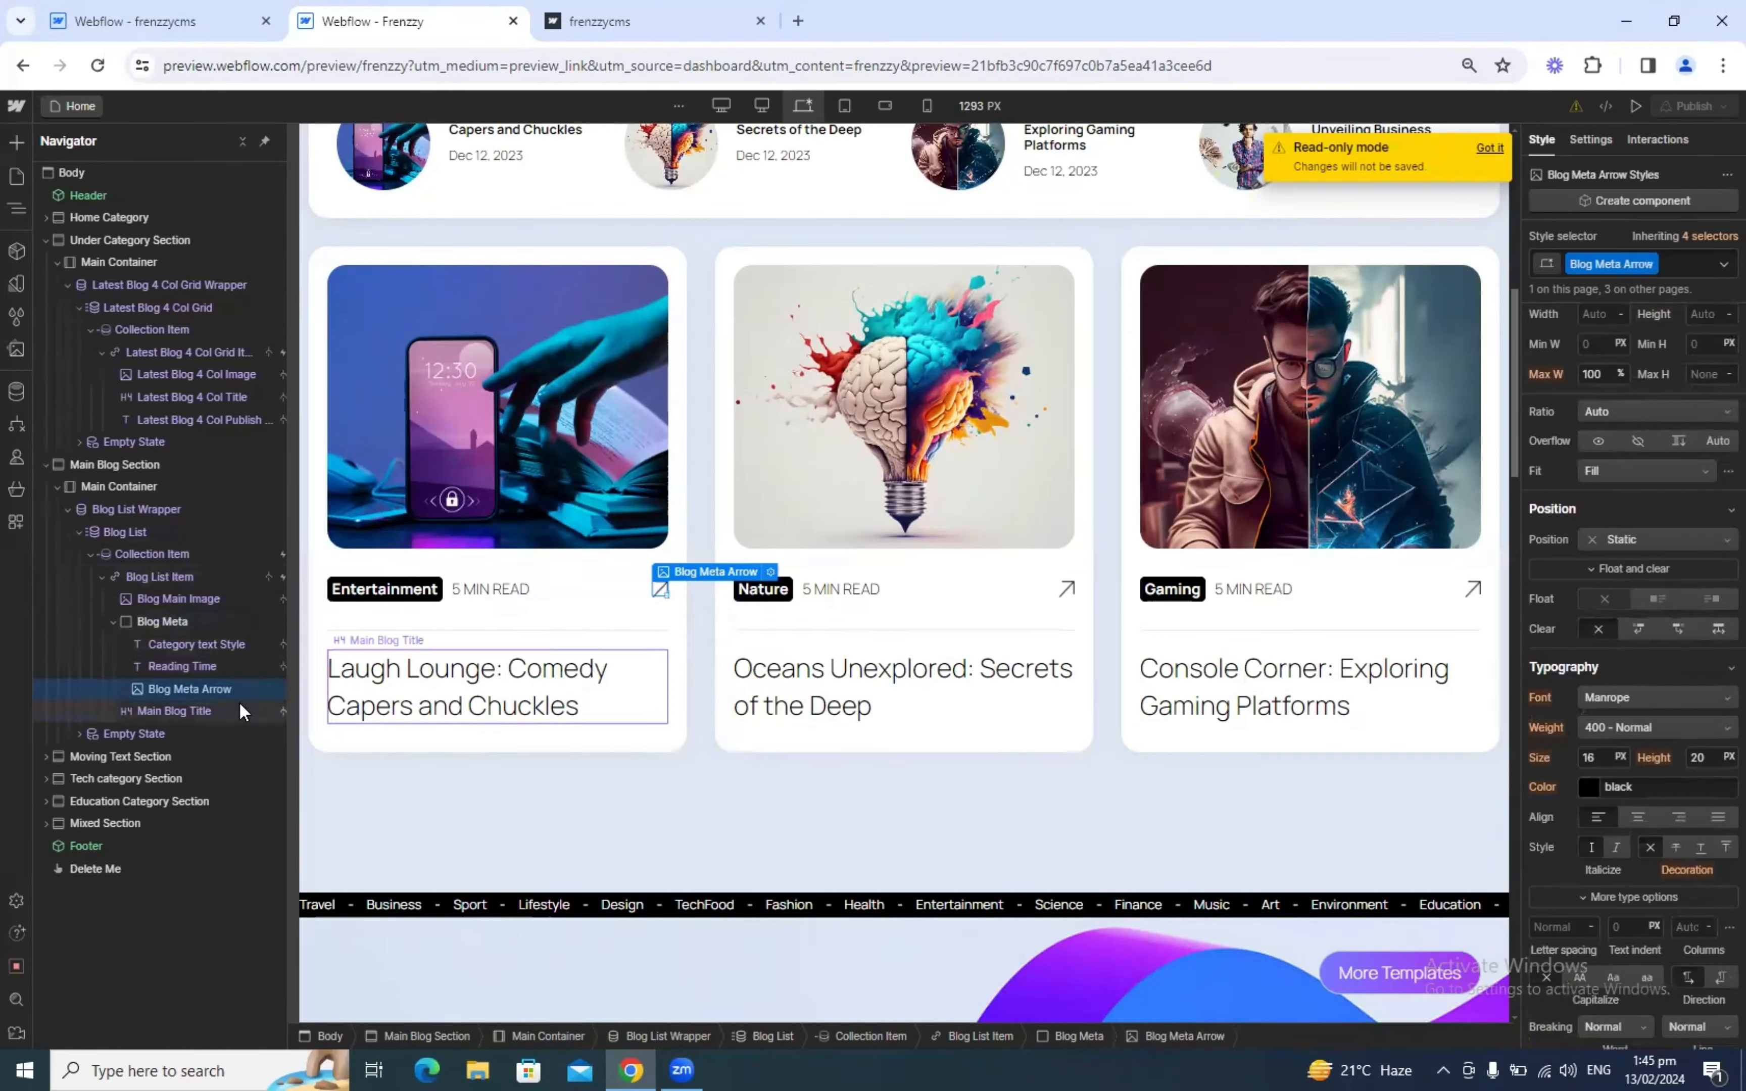
double_click(1610, 264)
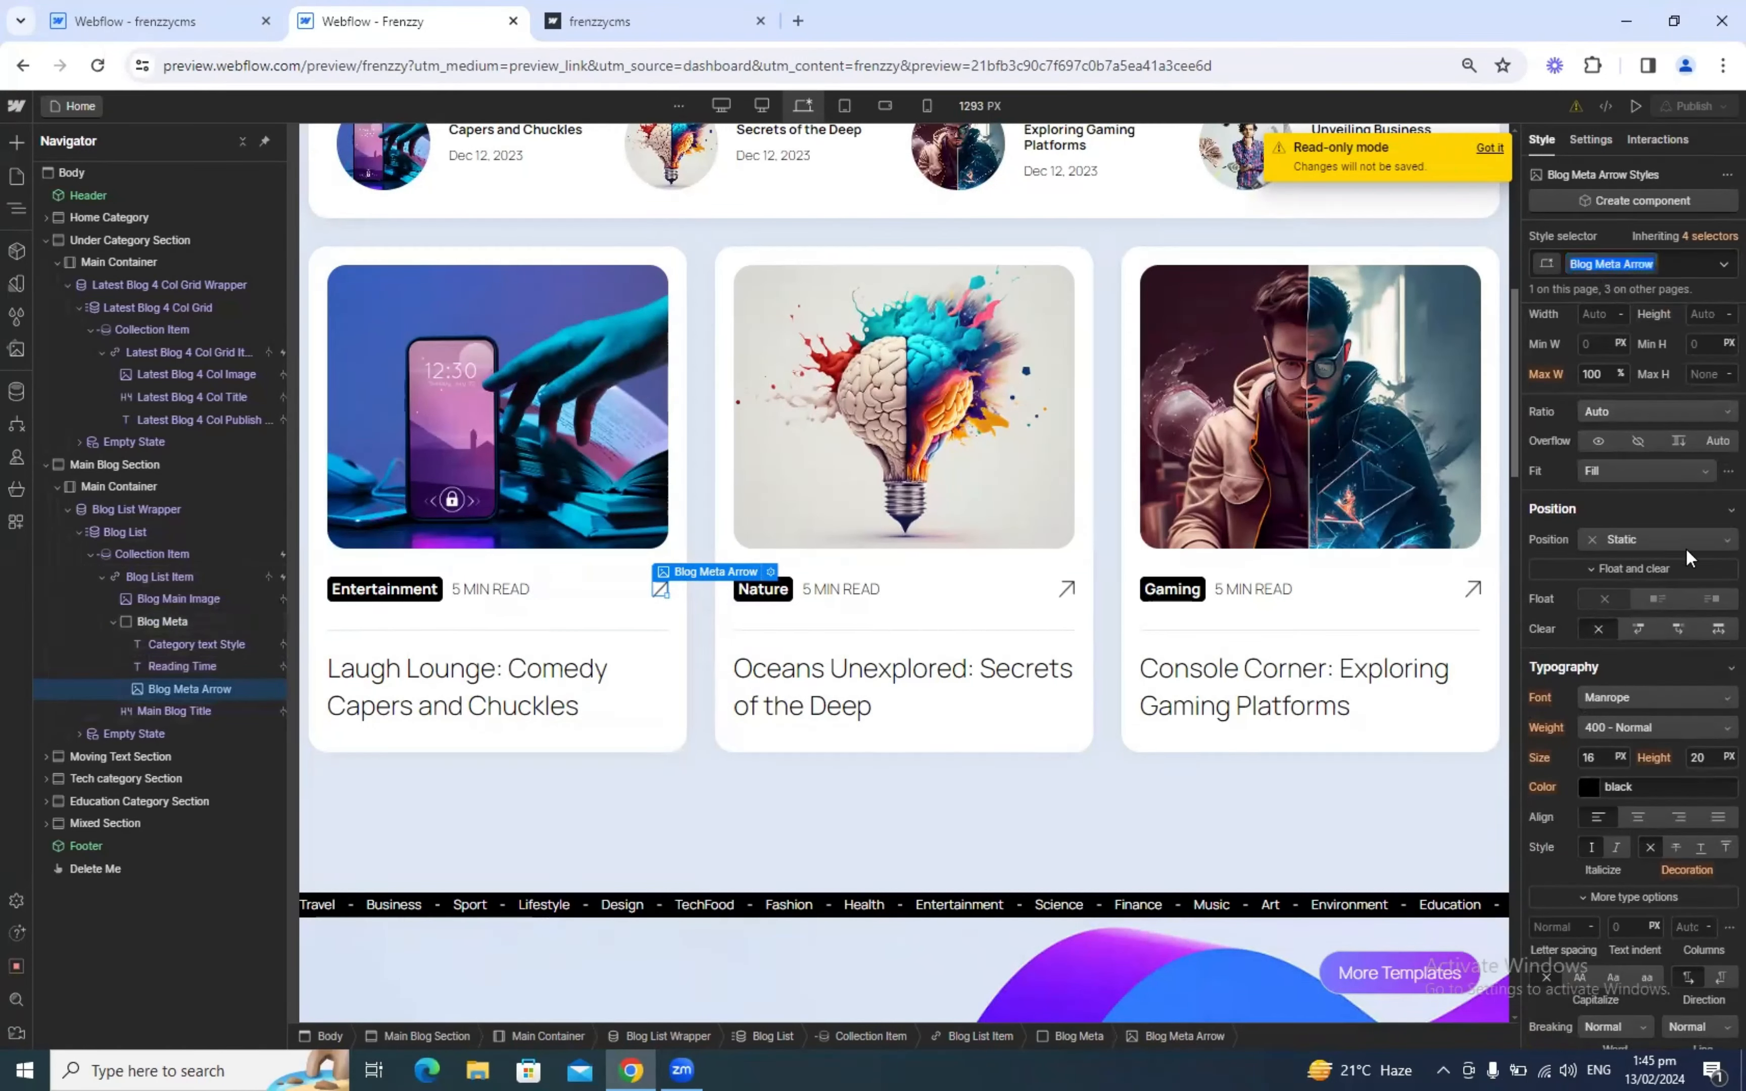
scroll(1718, 662, "up", 5)
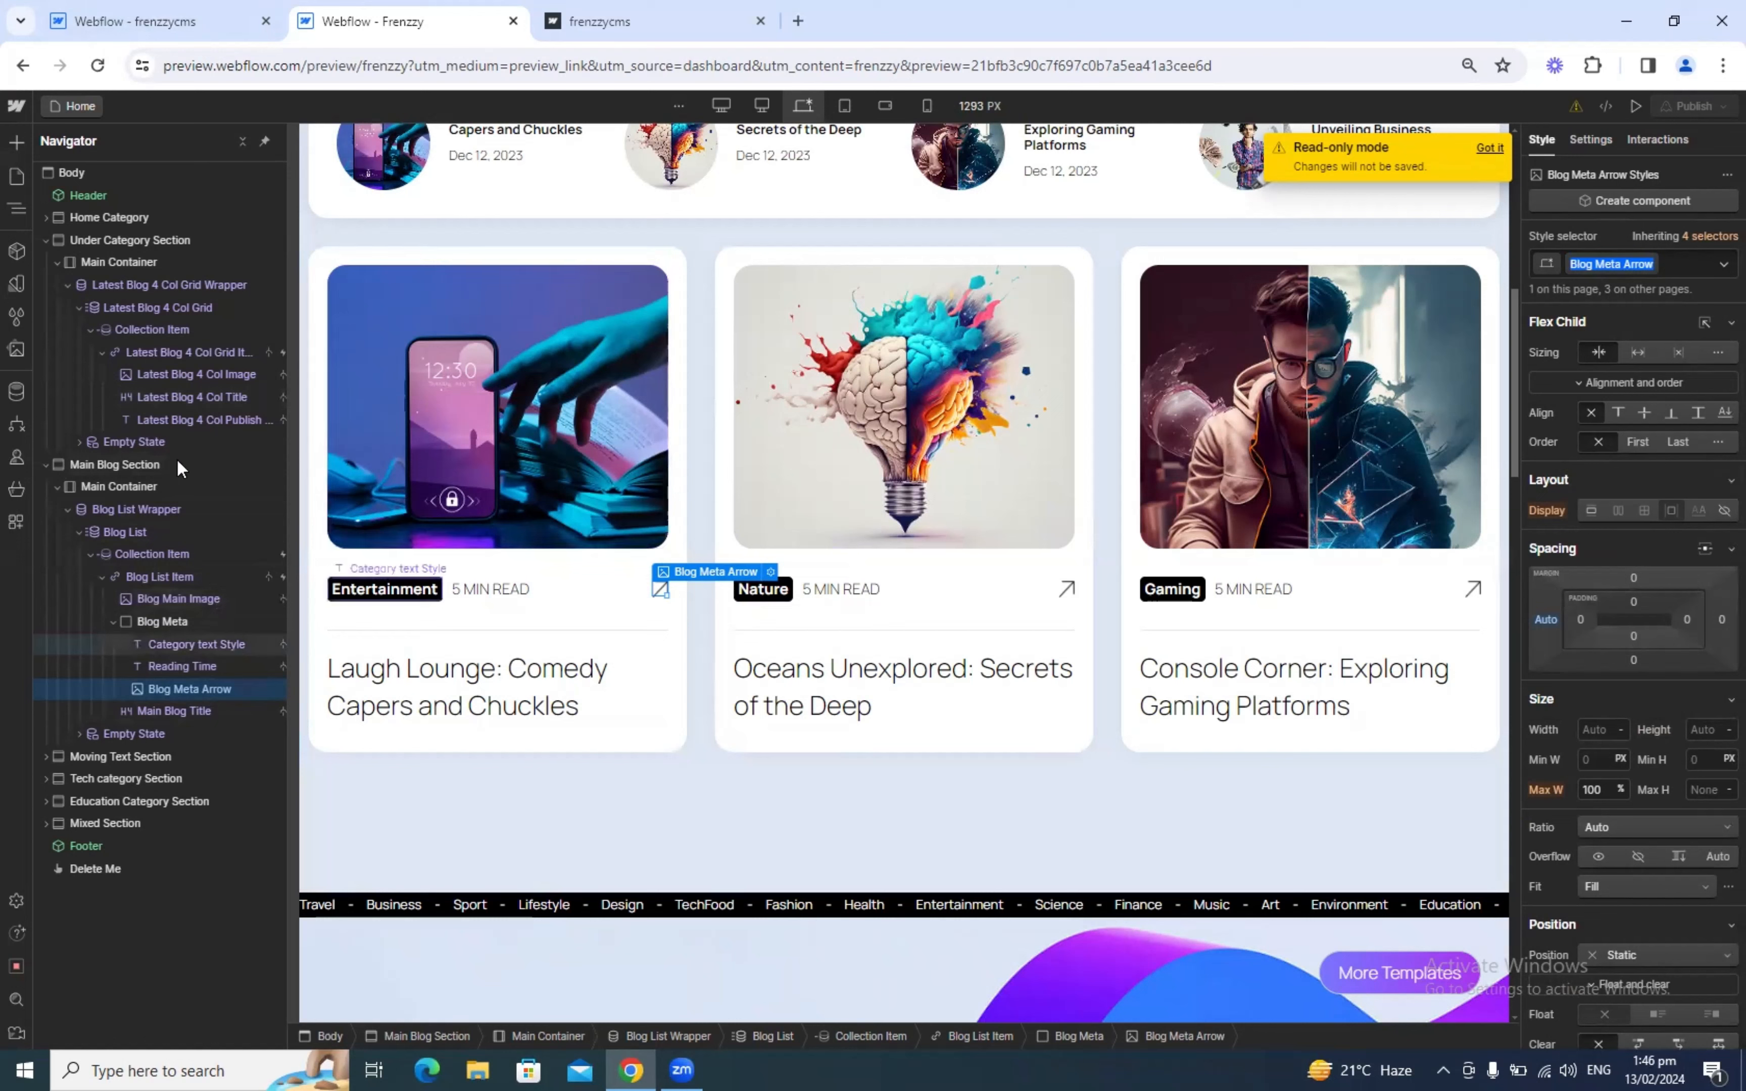
Step: Open the reference template's arrow.png image in its own browser tab and save it as a PNG to the Downloads folder
left_click(1588, 141)
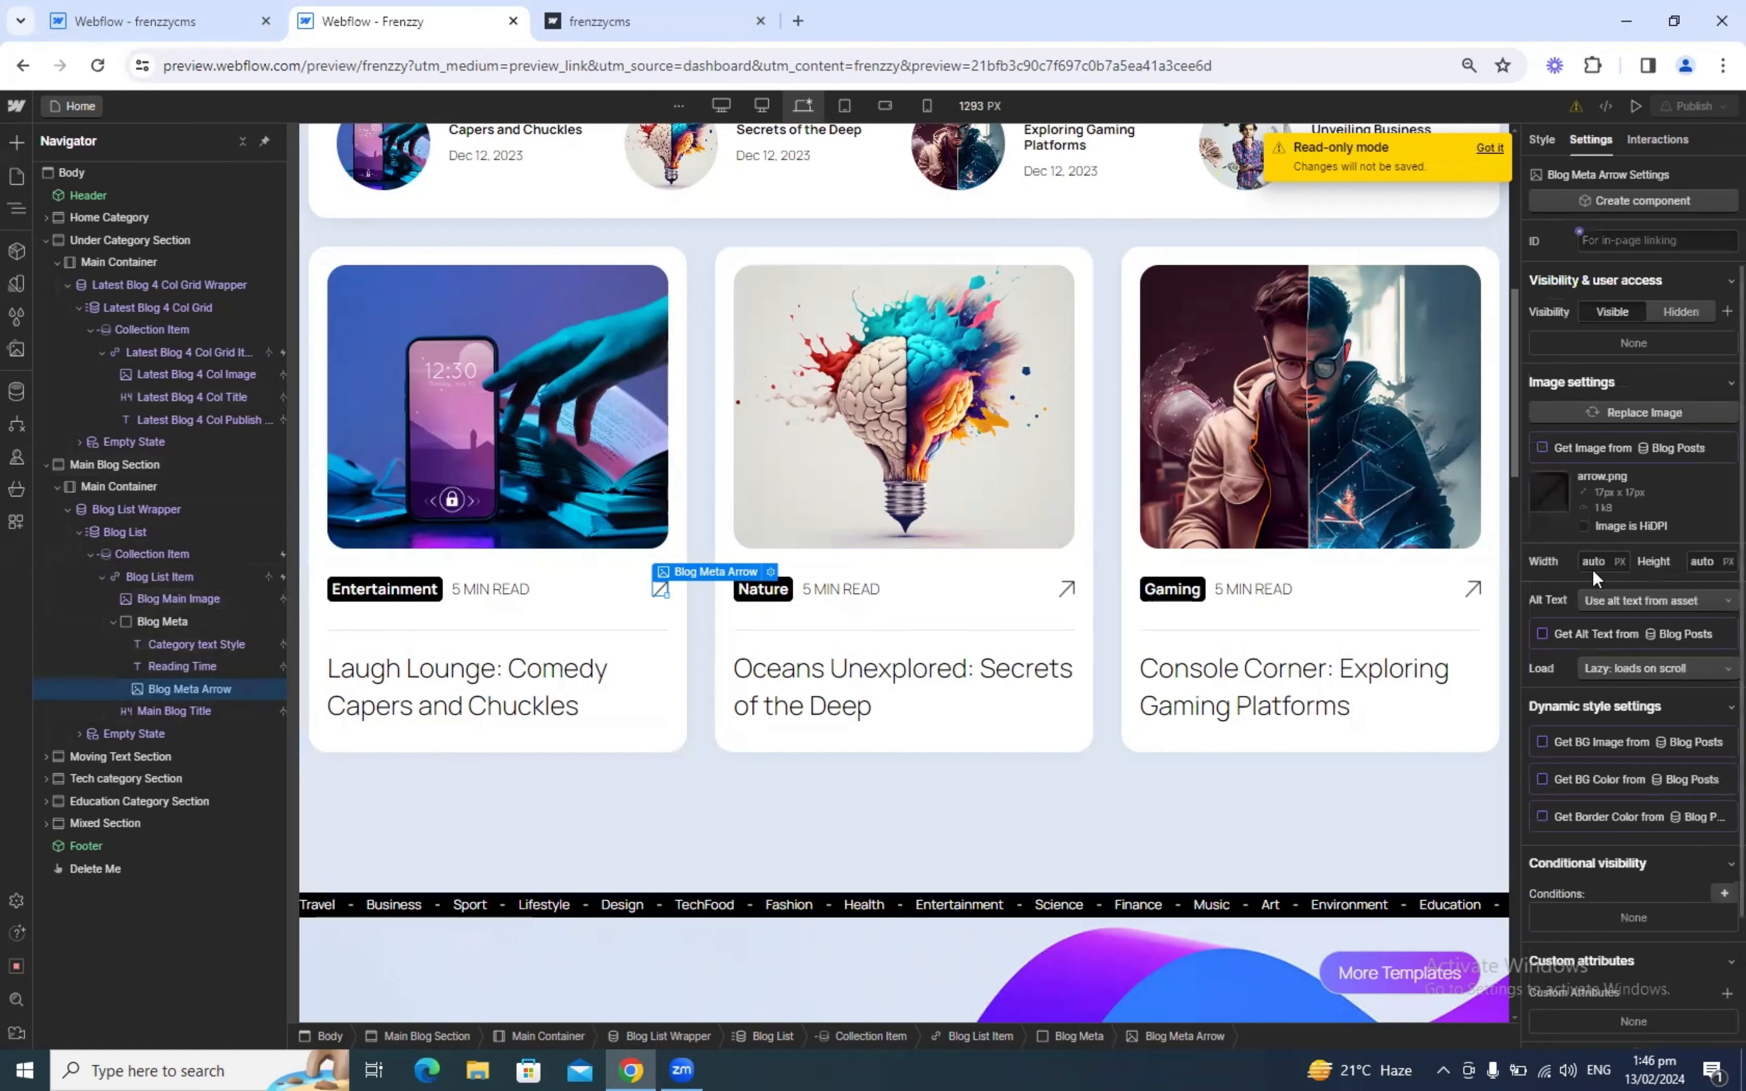
right_click(1551, 488)
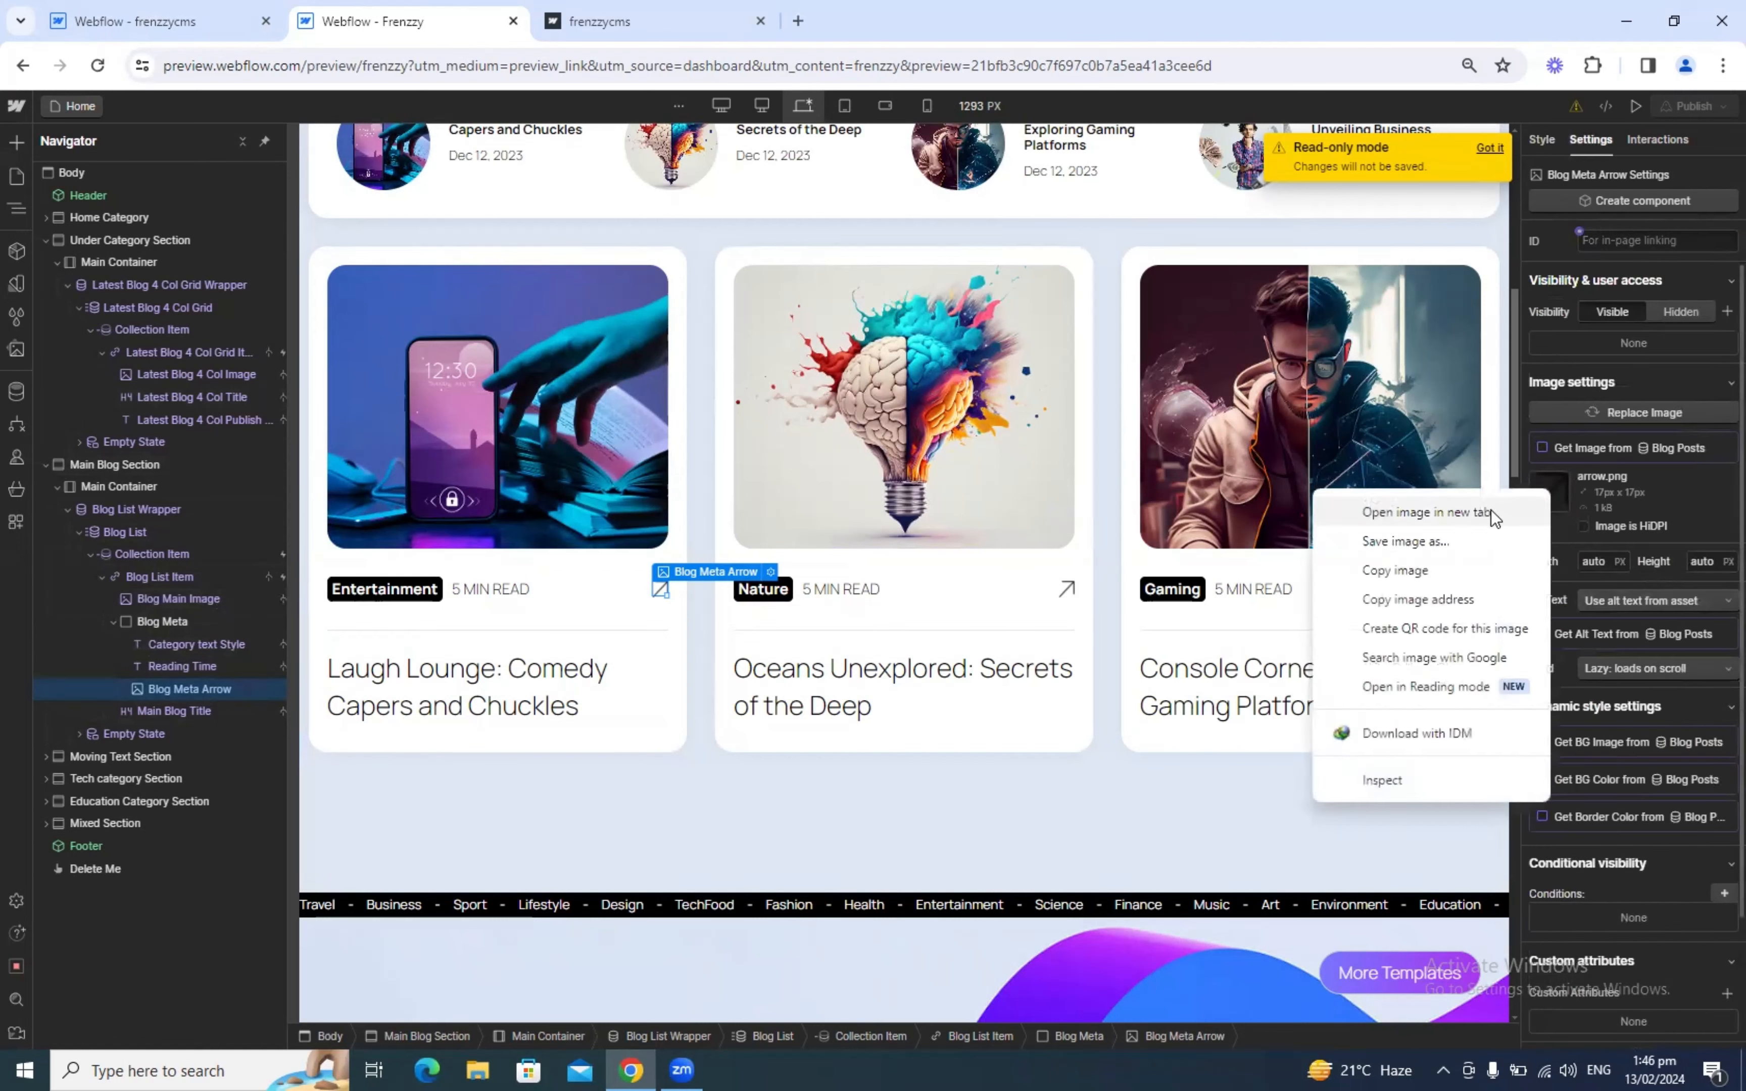
left_click(1490, 510)
left_click(635, 21)
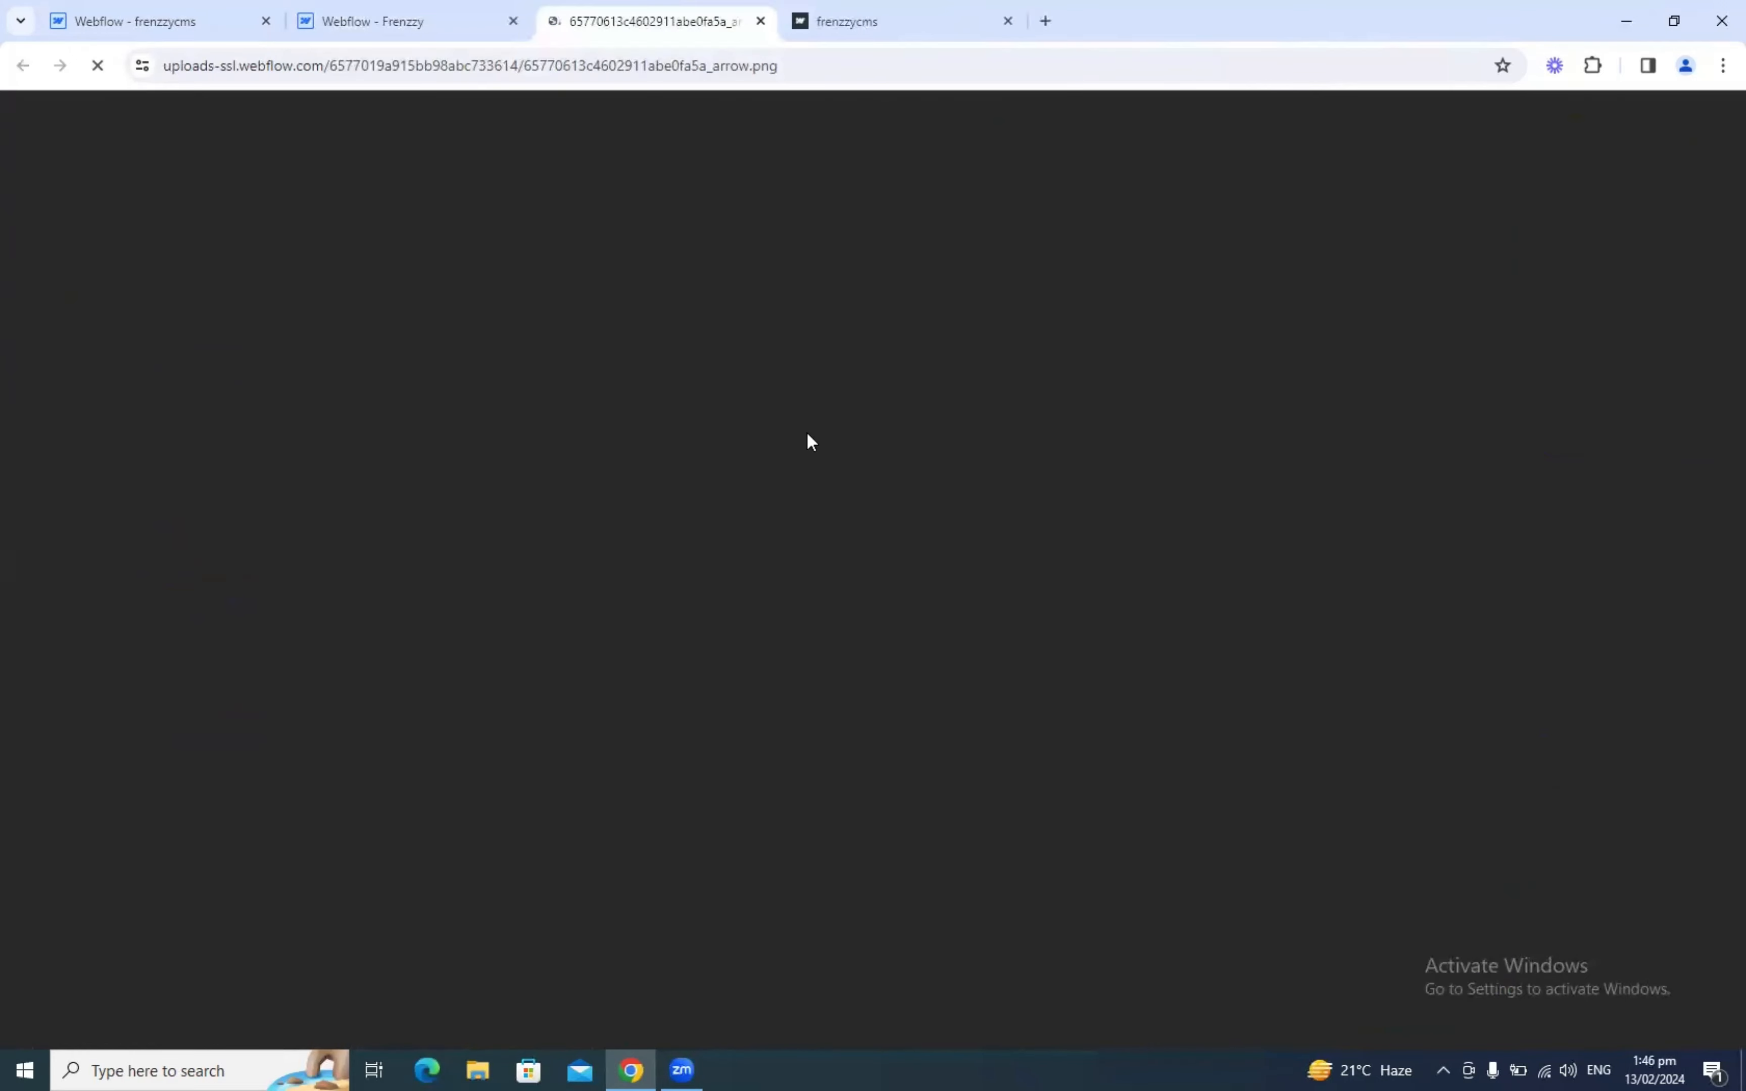
right_click(866, 570)
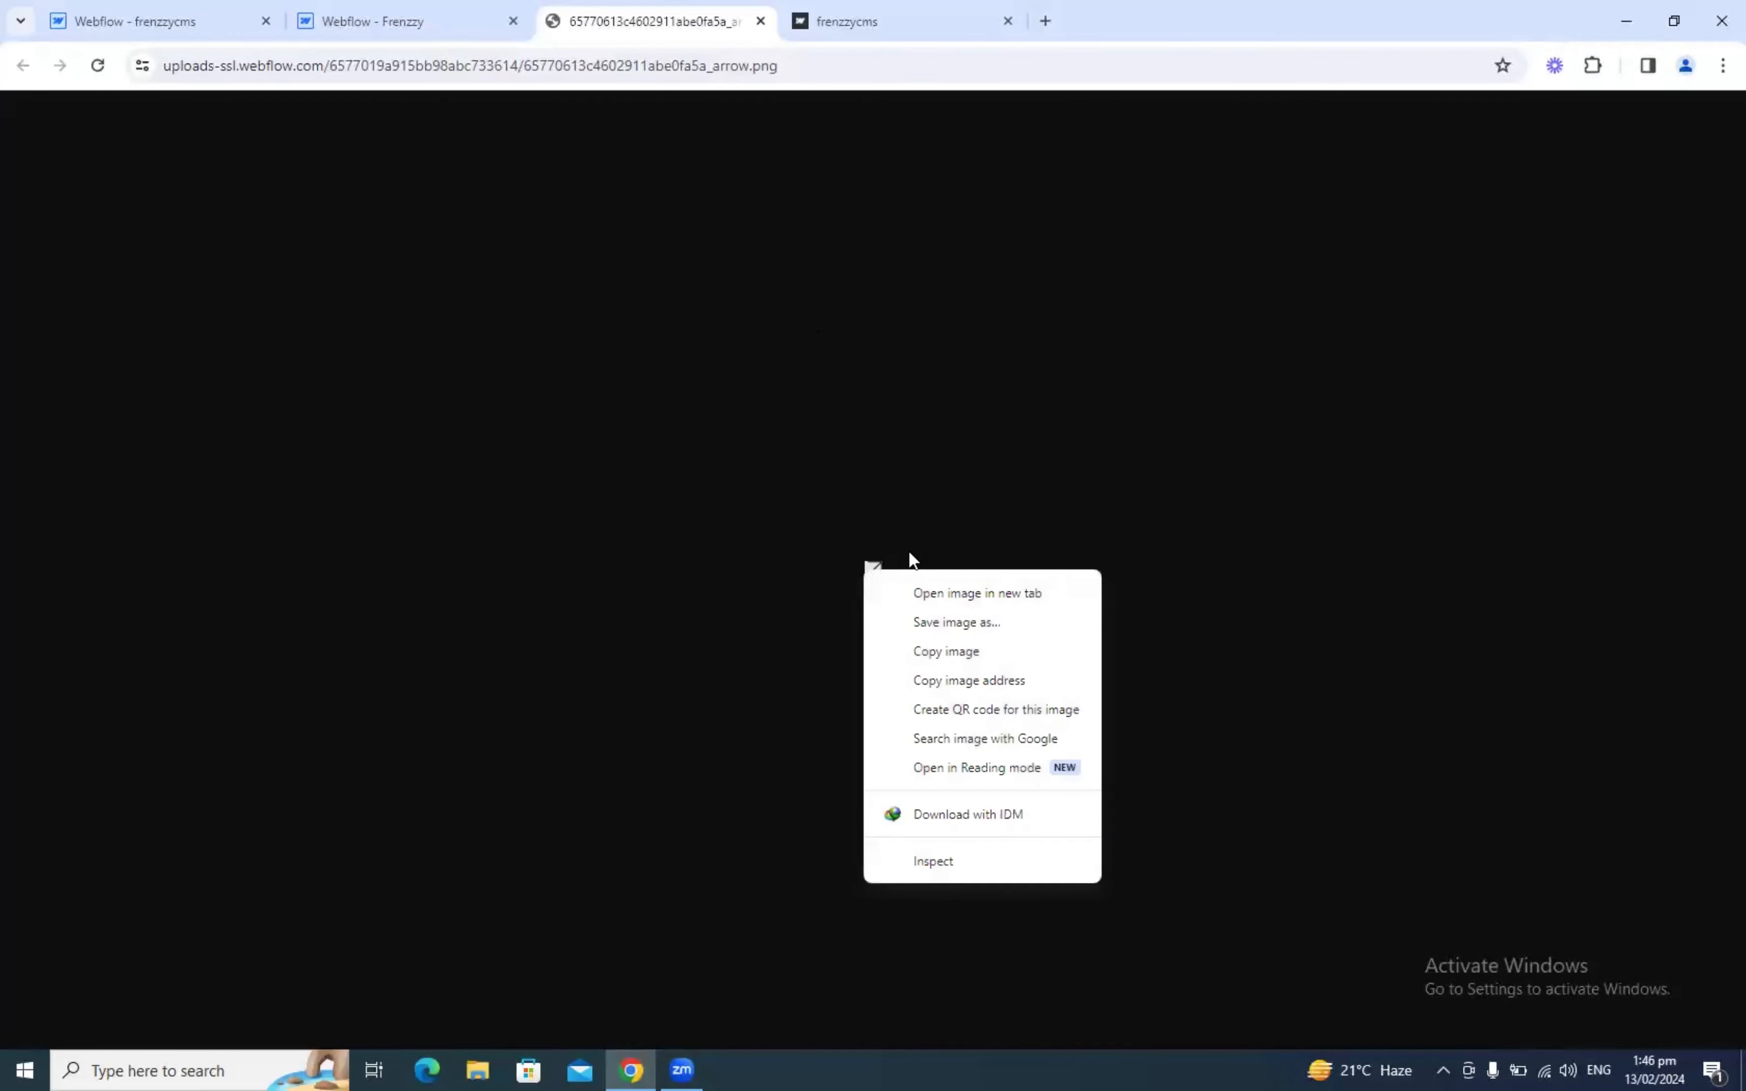
left_click(947, 653)
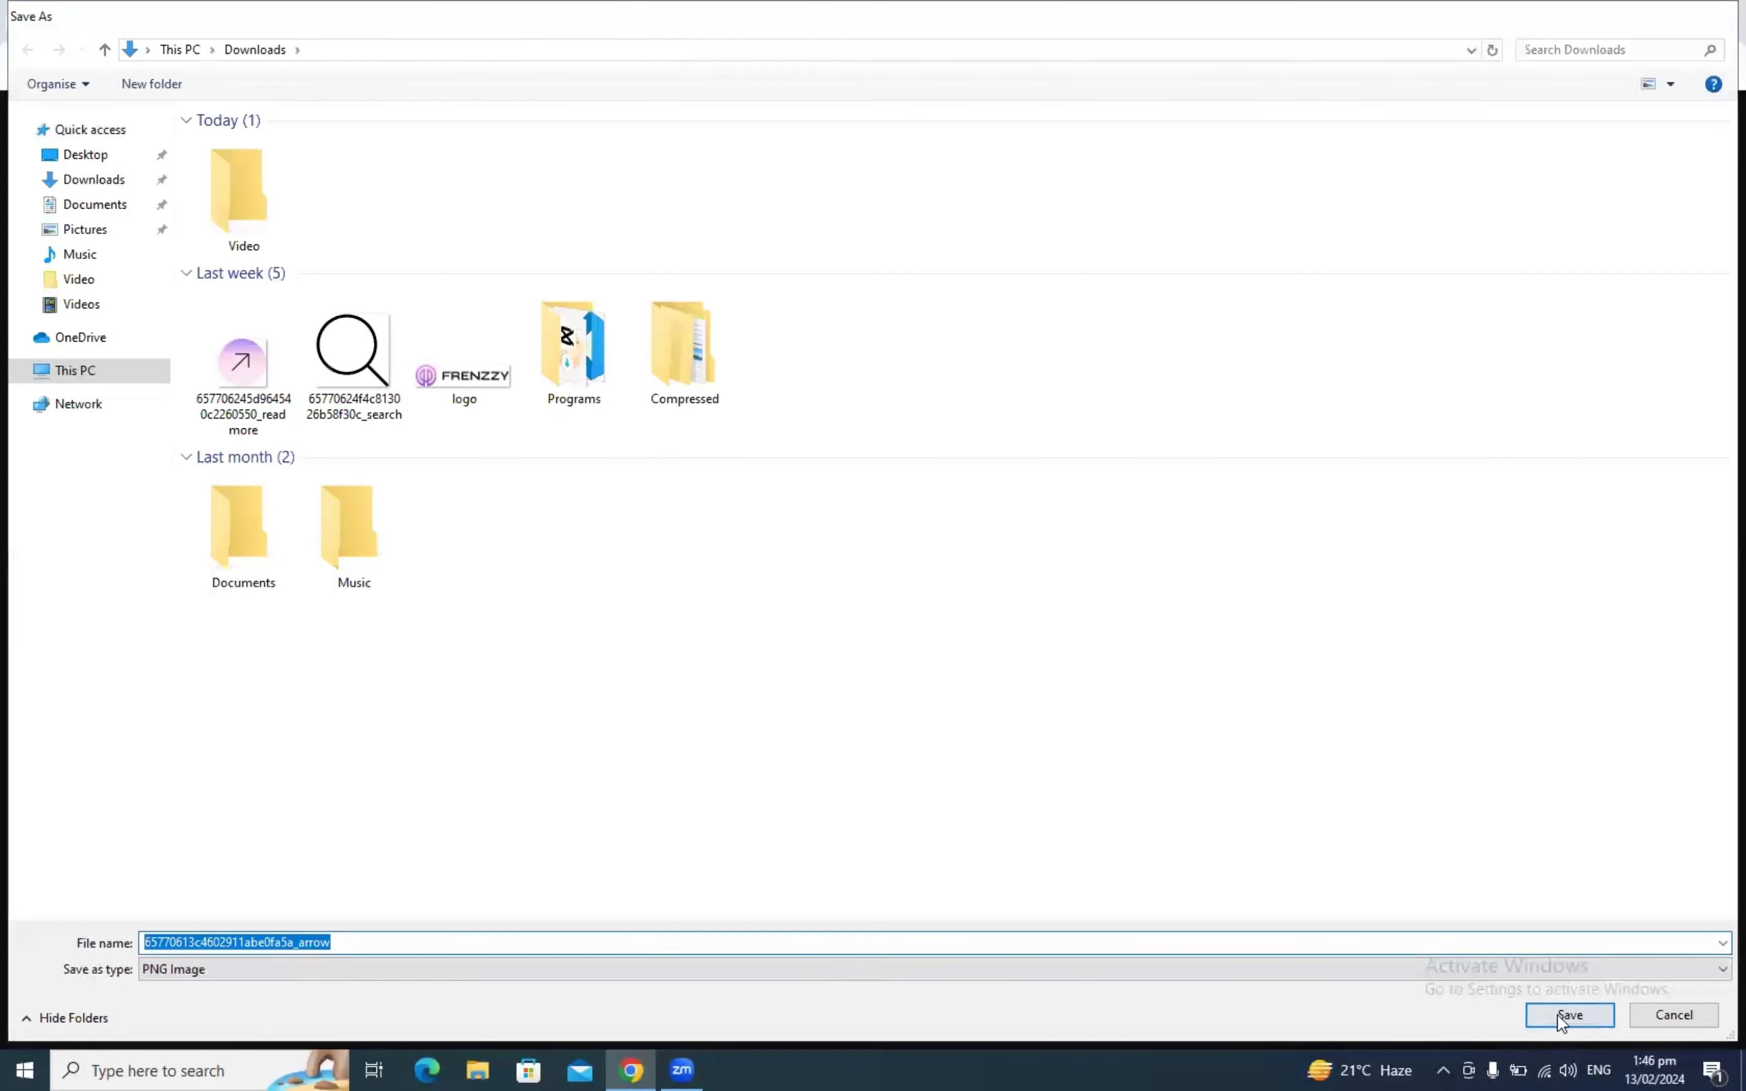
left_click(1561, 1014)
Step: Return to the frenzzycms project and add an image element inside Blog Meta after Reading Time
left_click(838, 18)
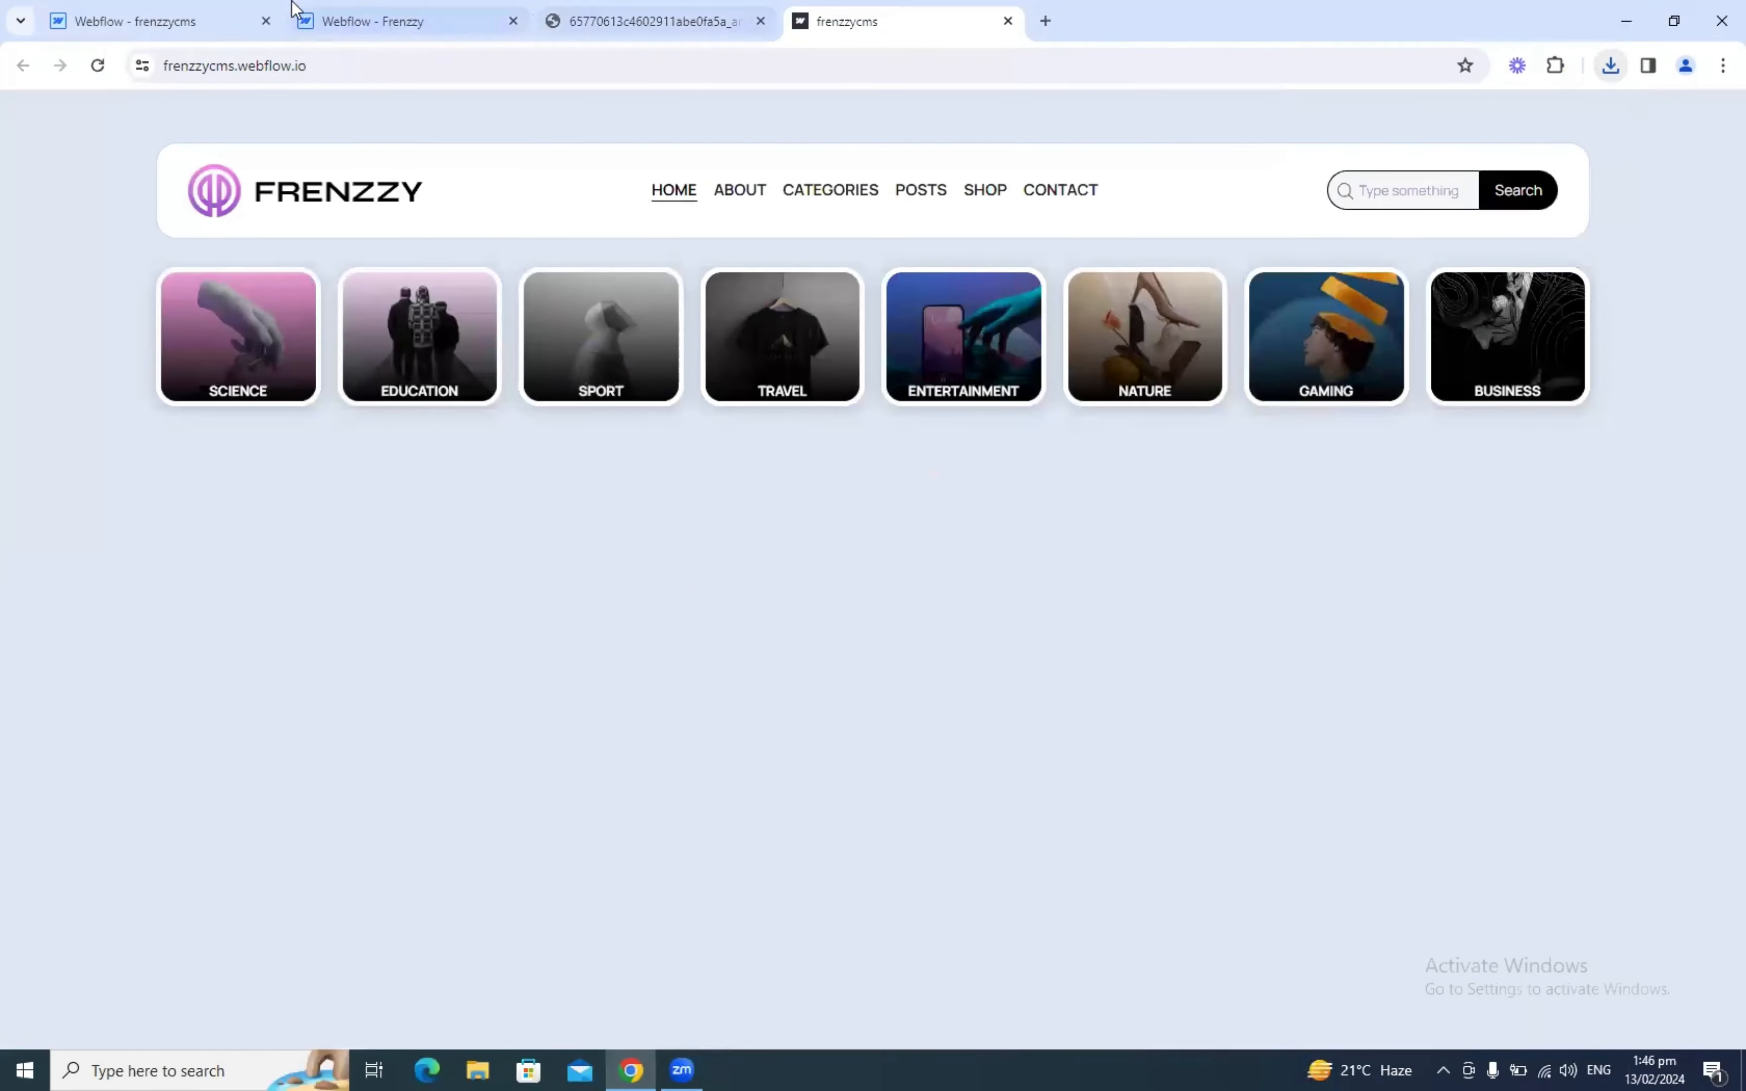
left_click(307, 19)
left_click(178, 15)
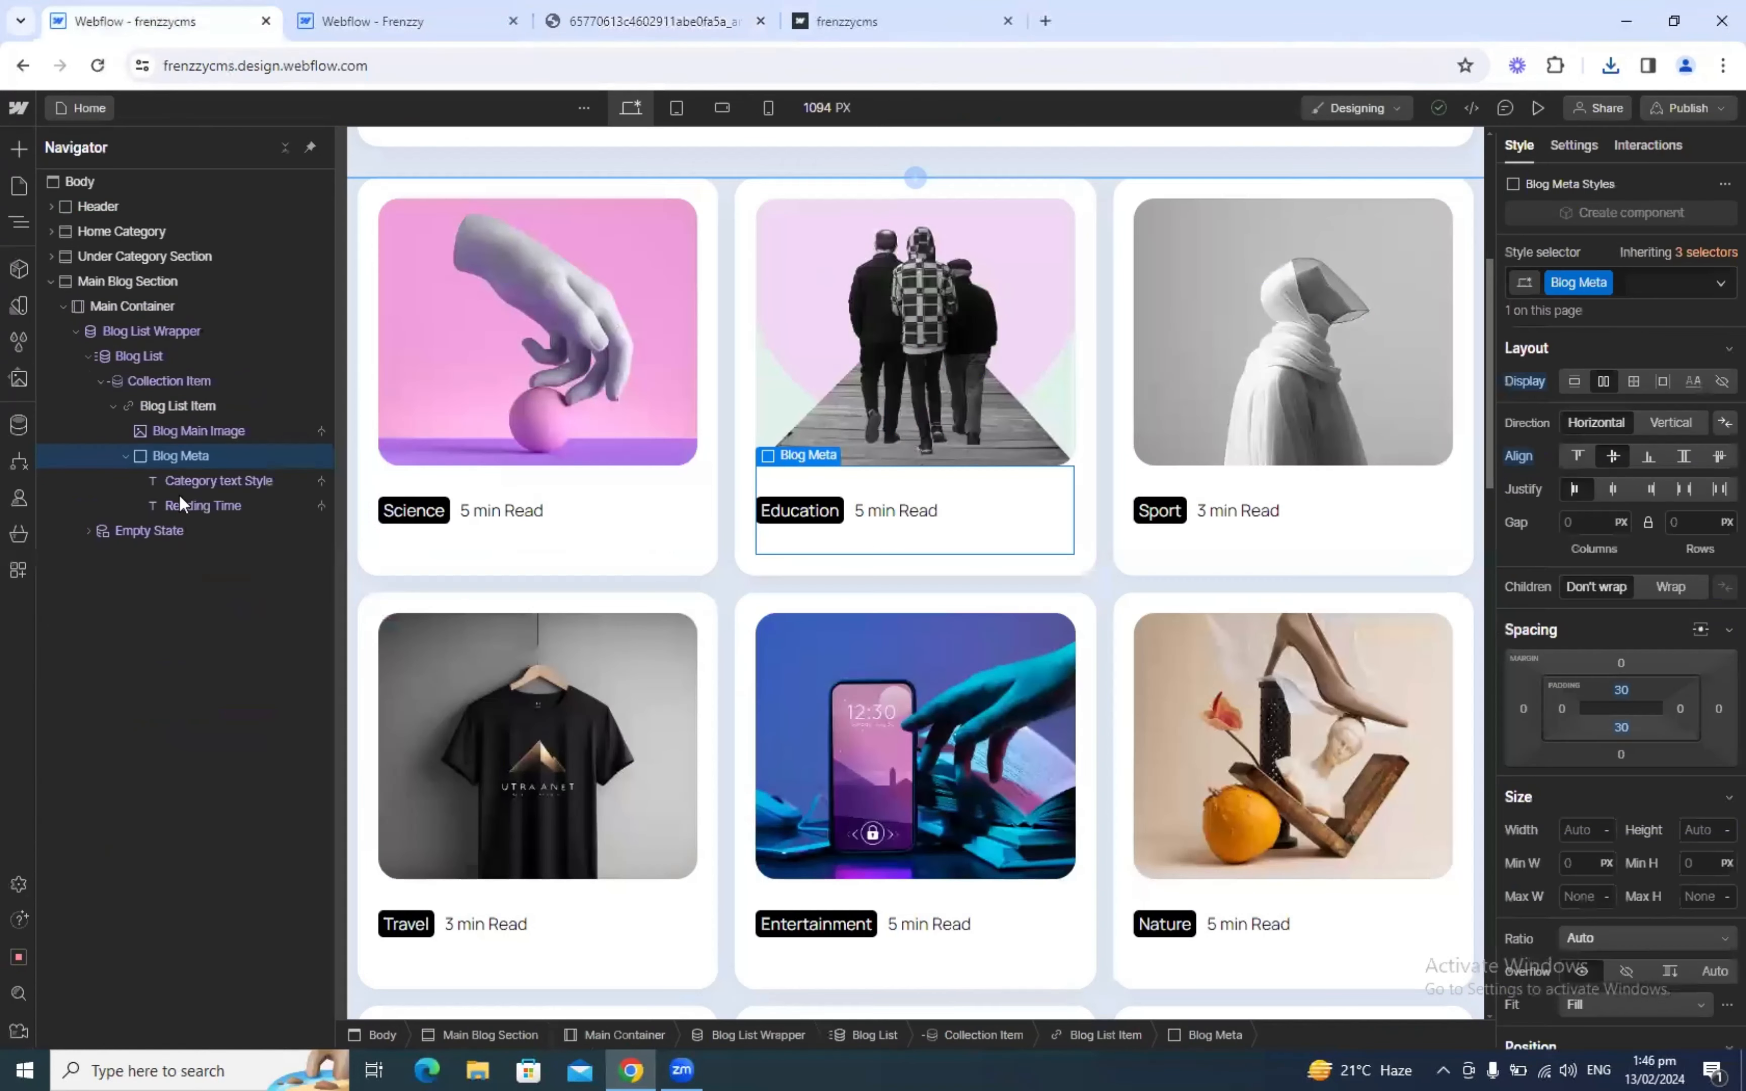
key("ctrl+k")
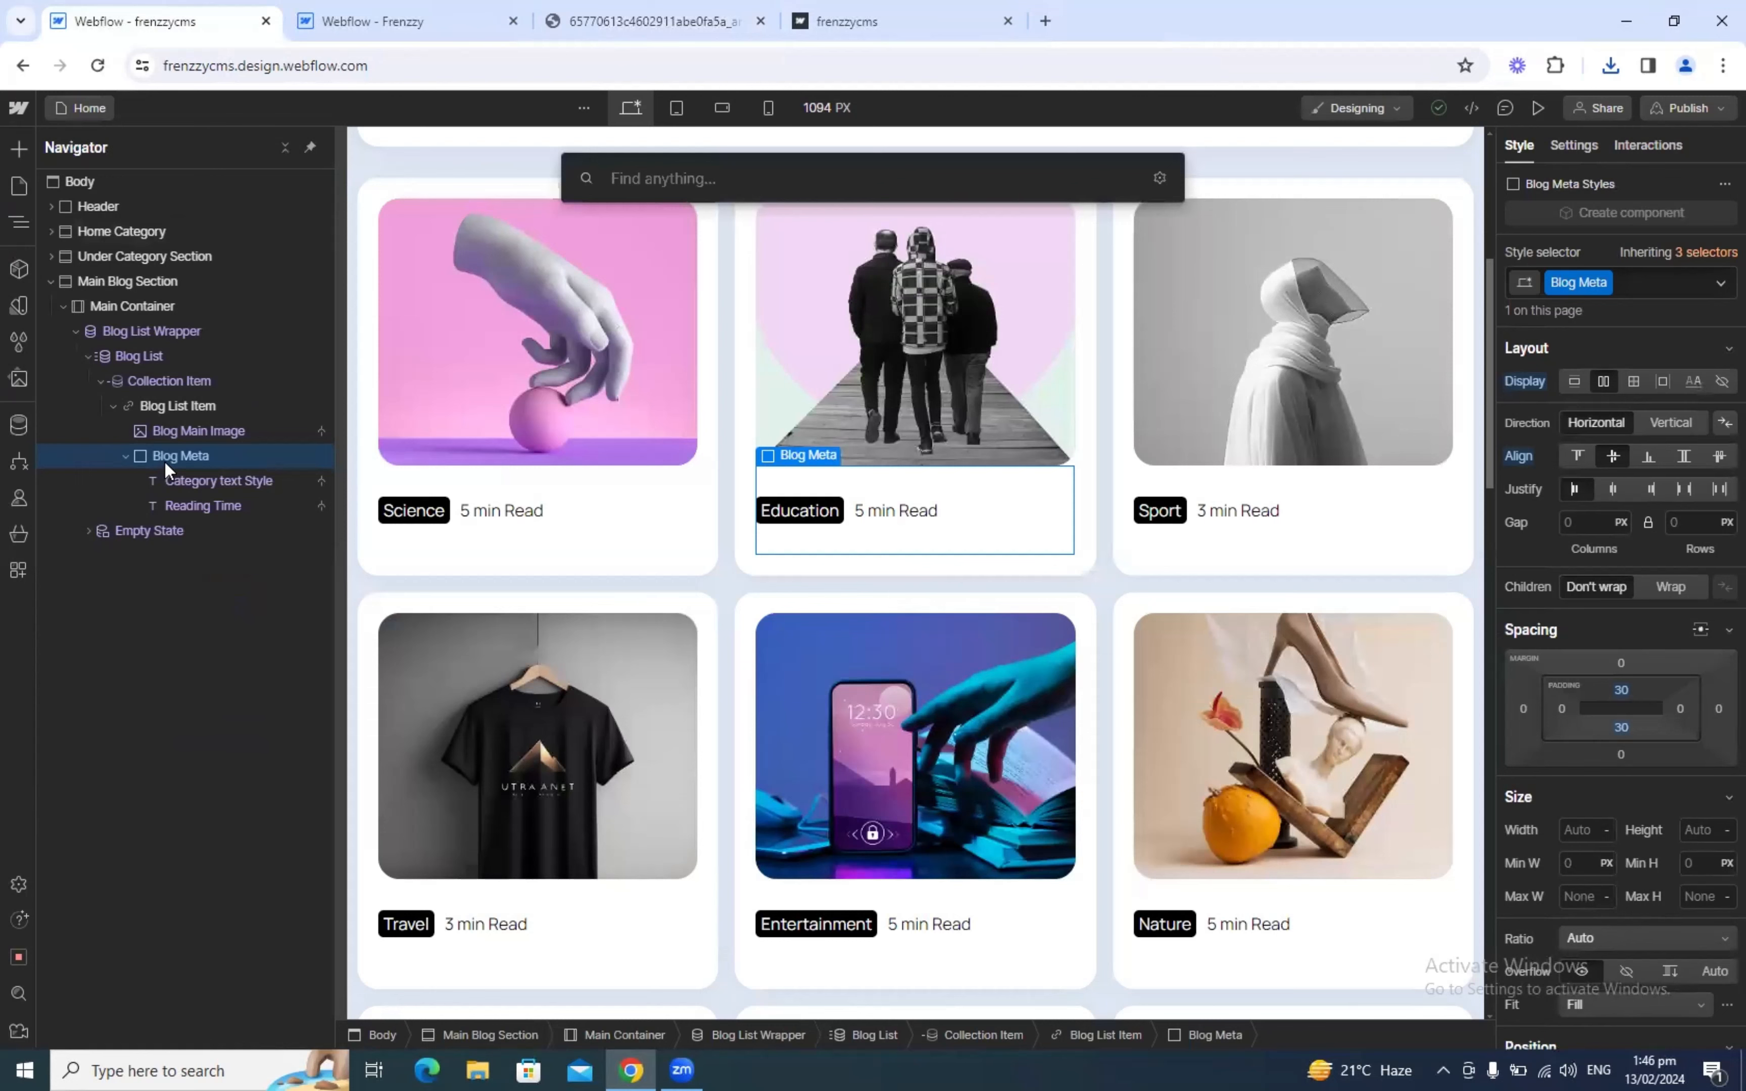
type("ima")
key("Return")
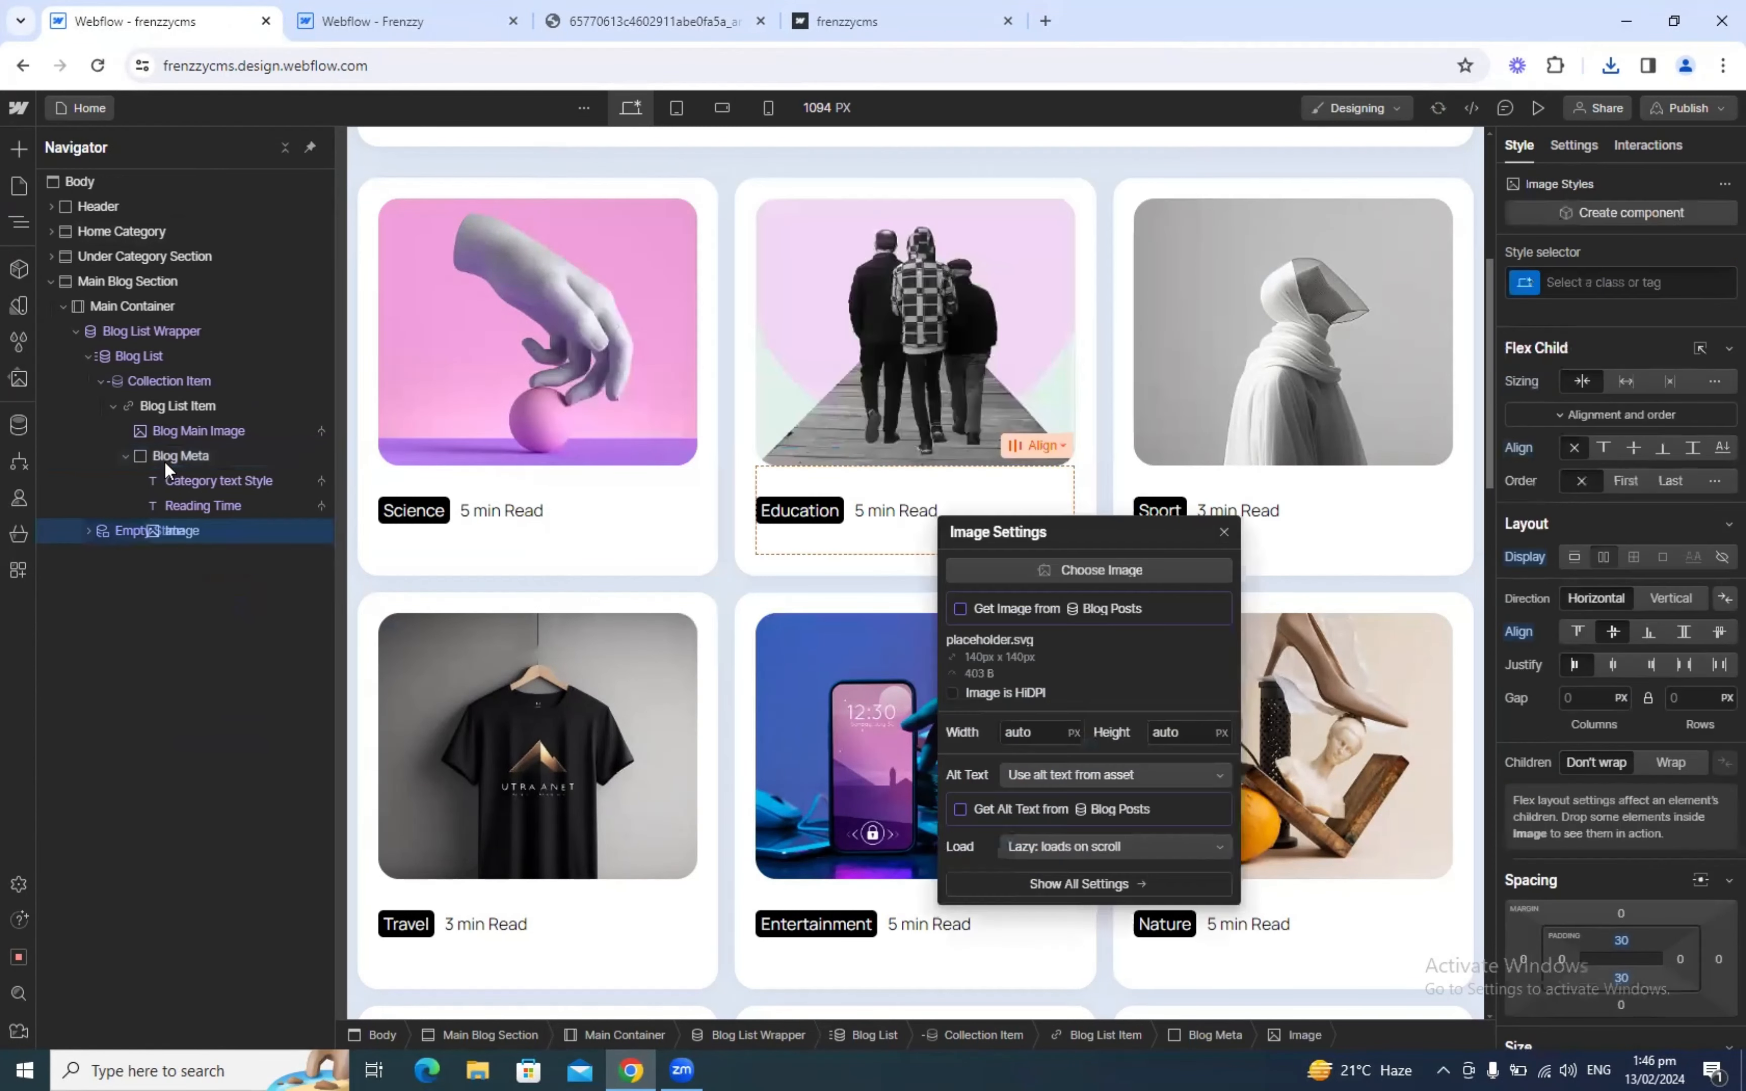
Step: Give the new image element in Blog Meta the class Blog Meta Arrow
key("ctrl+Return")
type("blog")
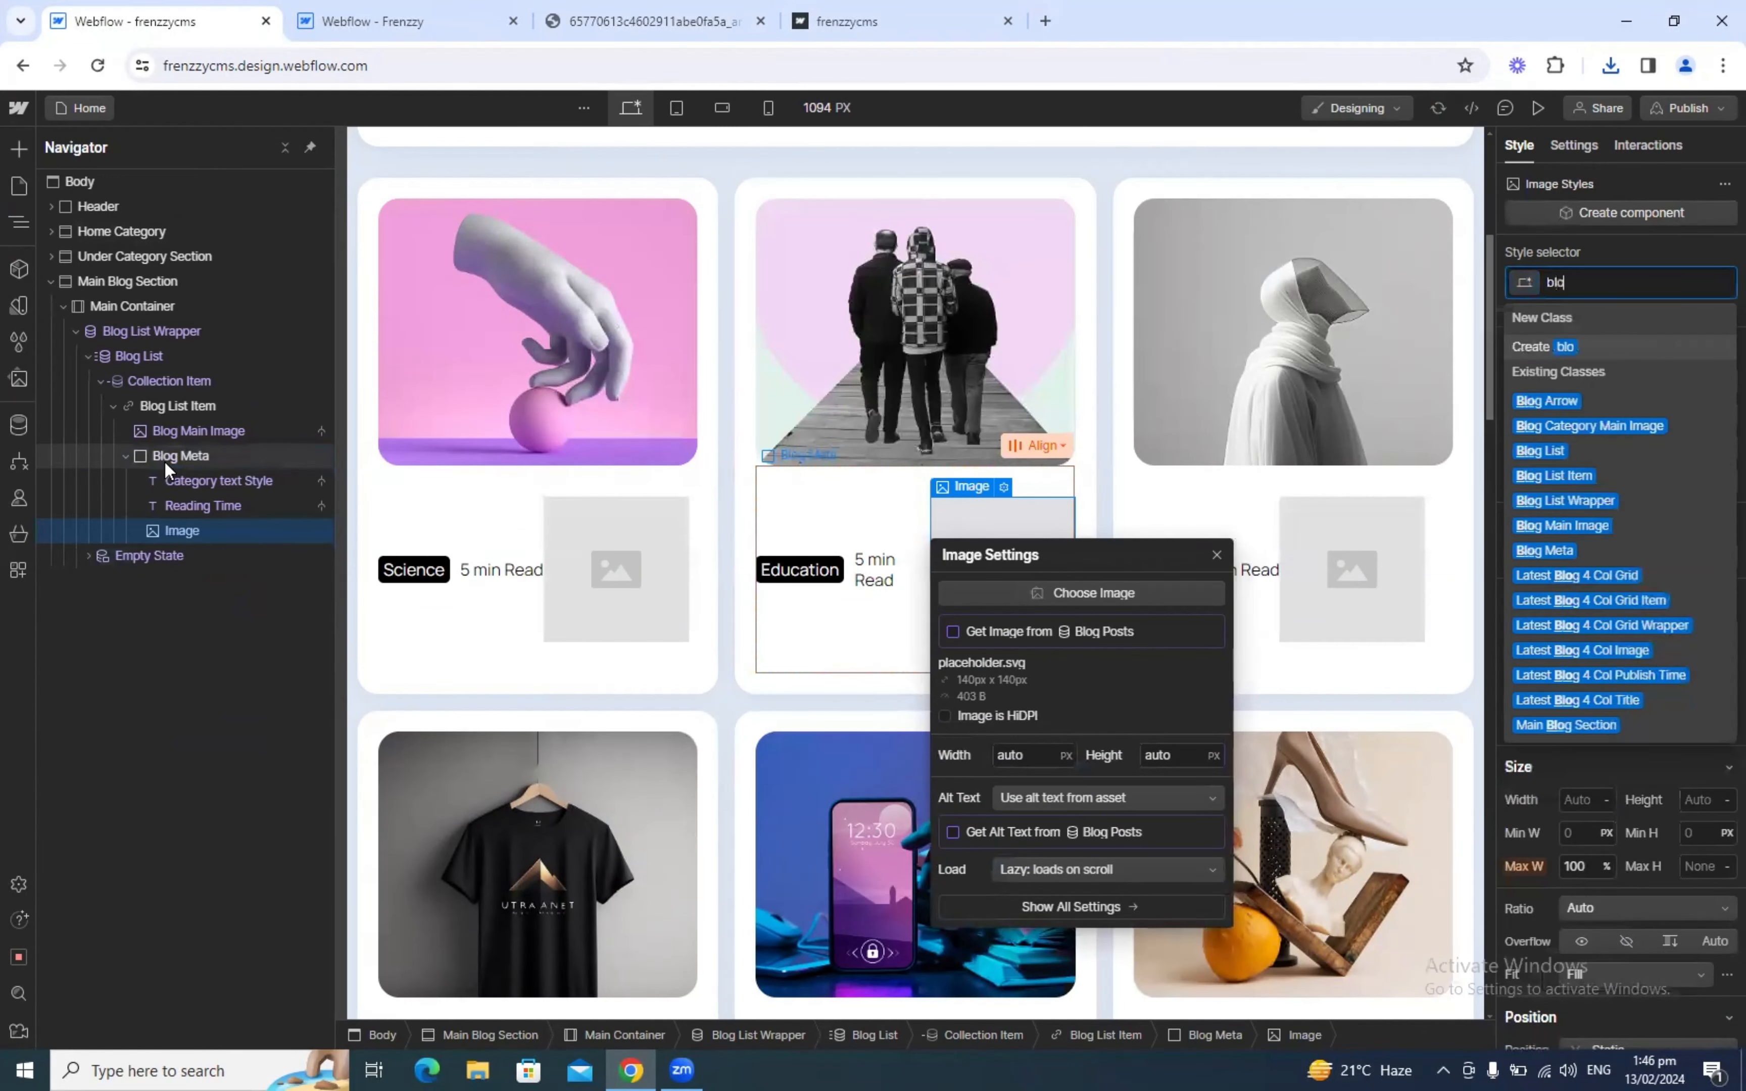
key("BackSpace")
key("BackSpace")
key("BackSpace")
key("BackSpace")
type("Blog Meta Arrow")
key("Return")
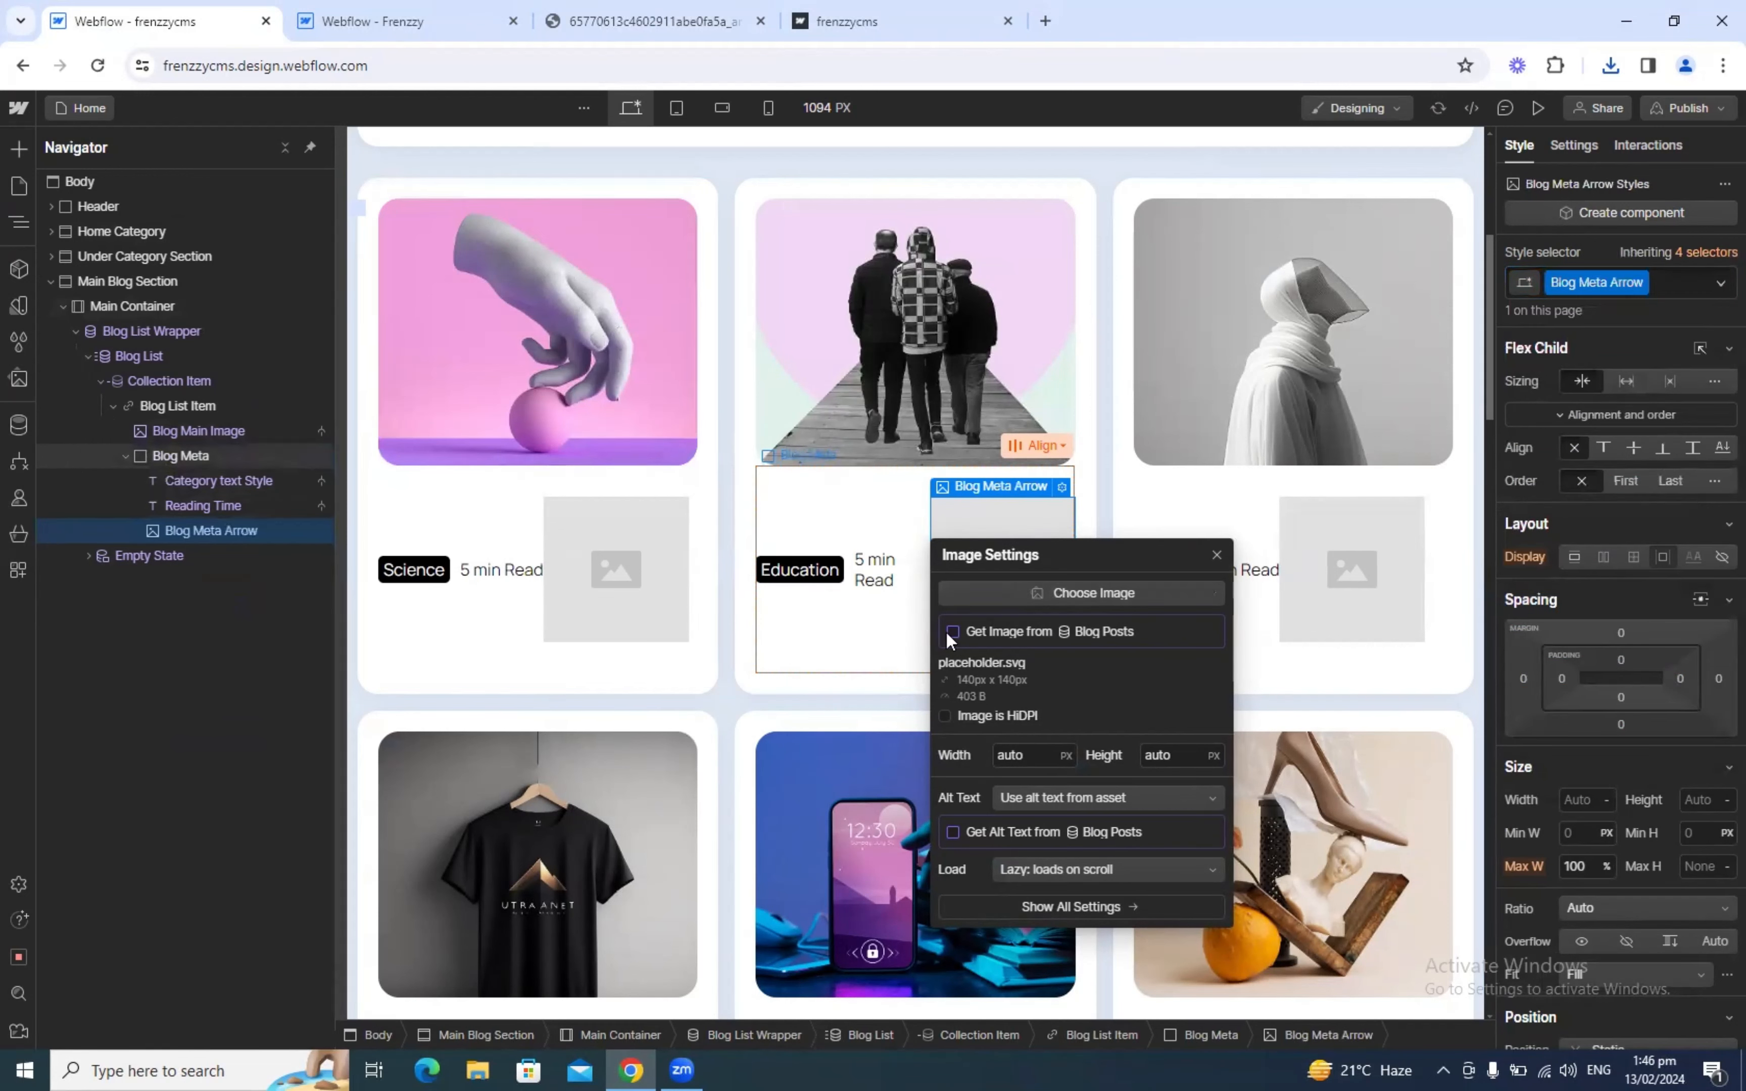
Step: Use the downloaded 65770613c4602911abe0fa5a_arrow file as the Blog Meta Arrow image and set the element's left margin to Auto
left_click(989, 586)
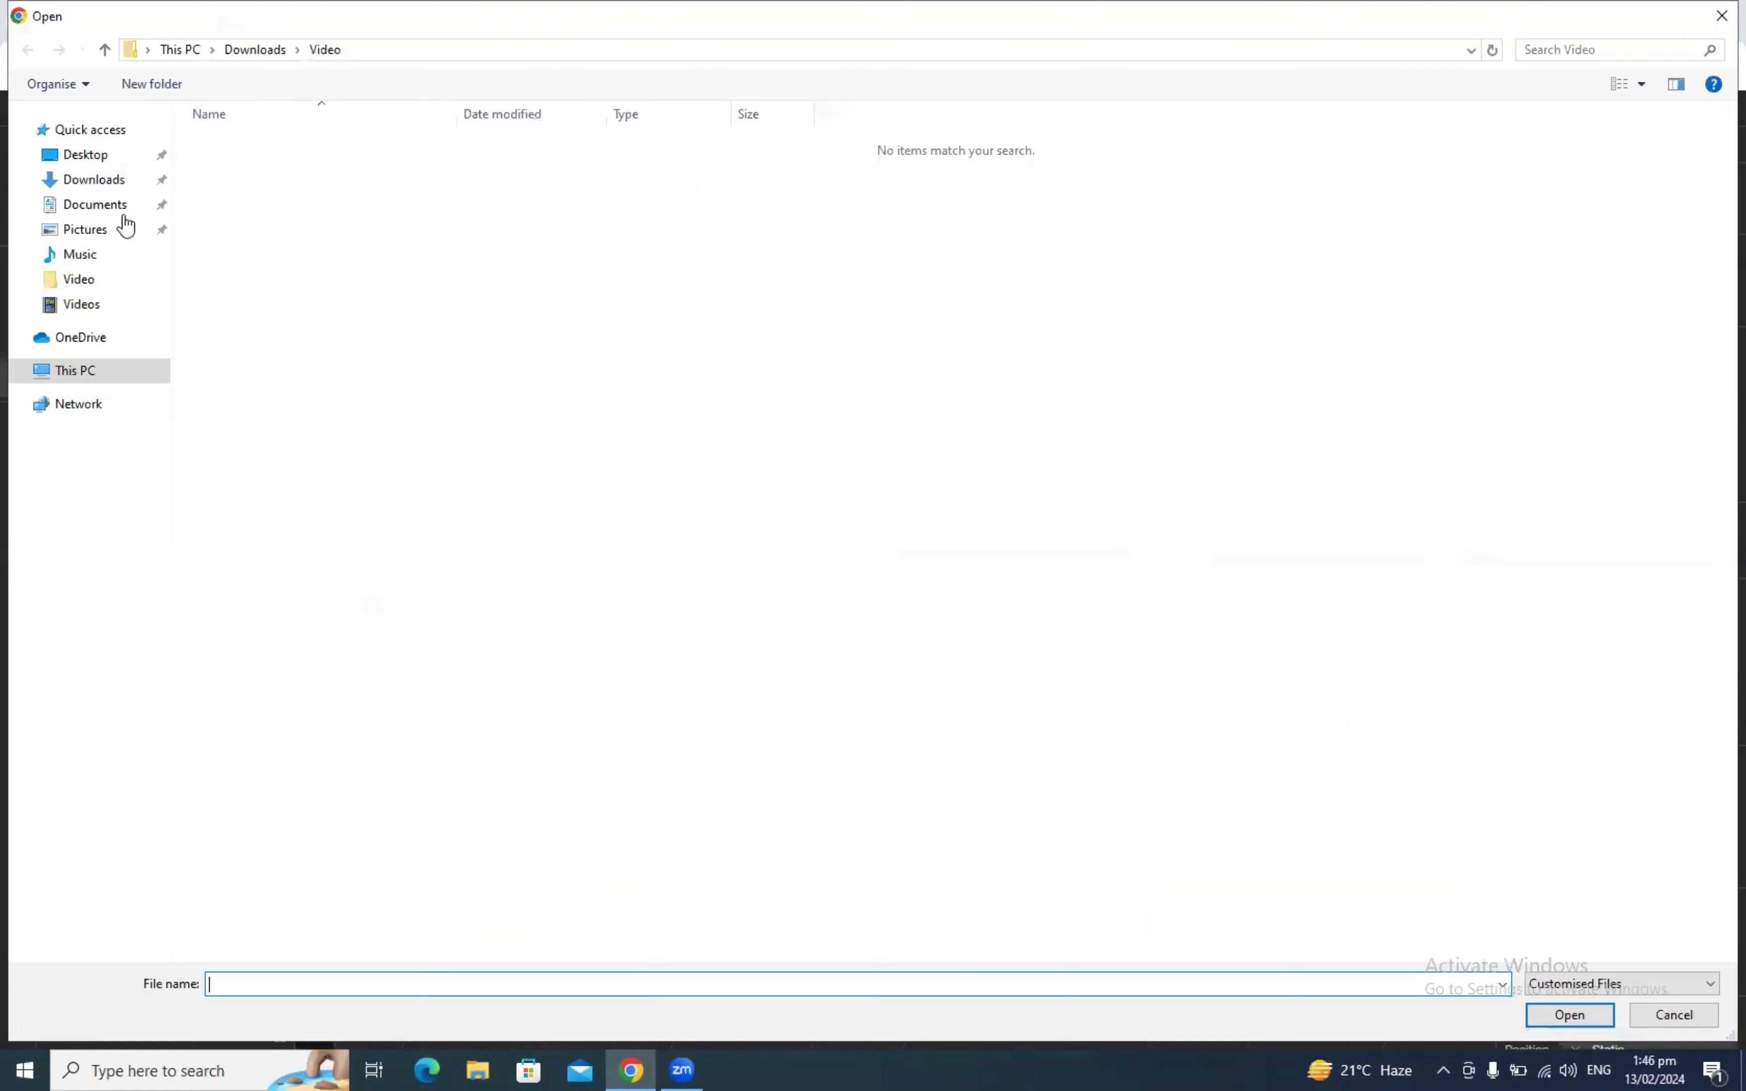
left_click(94, 179)
double_click(215, 200)
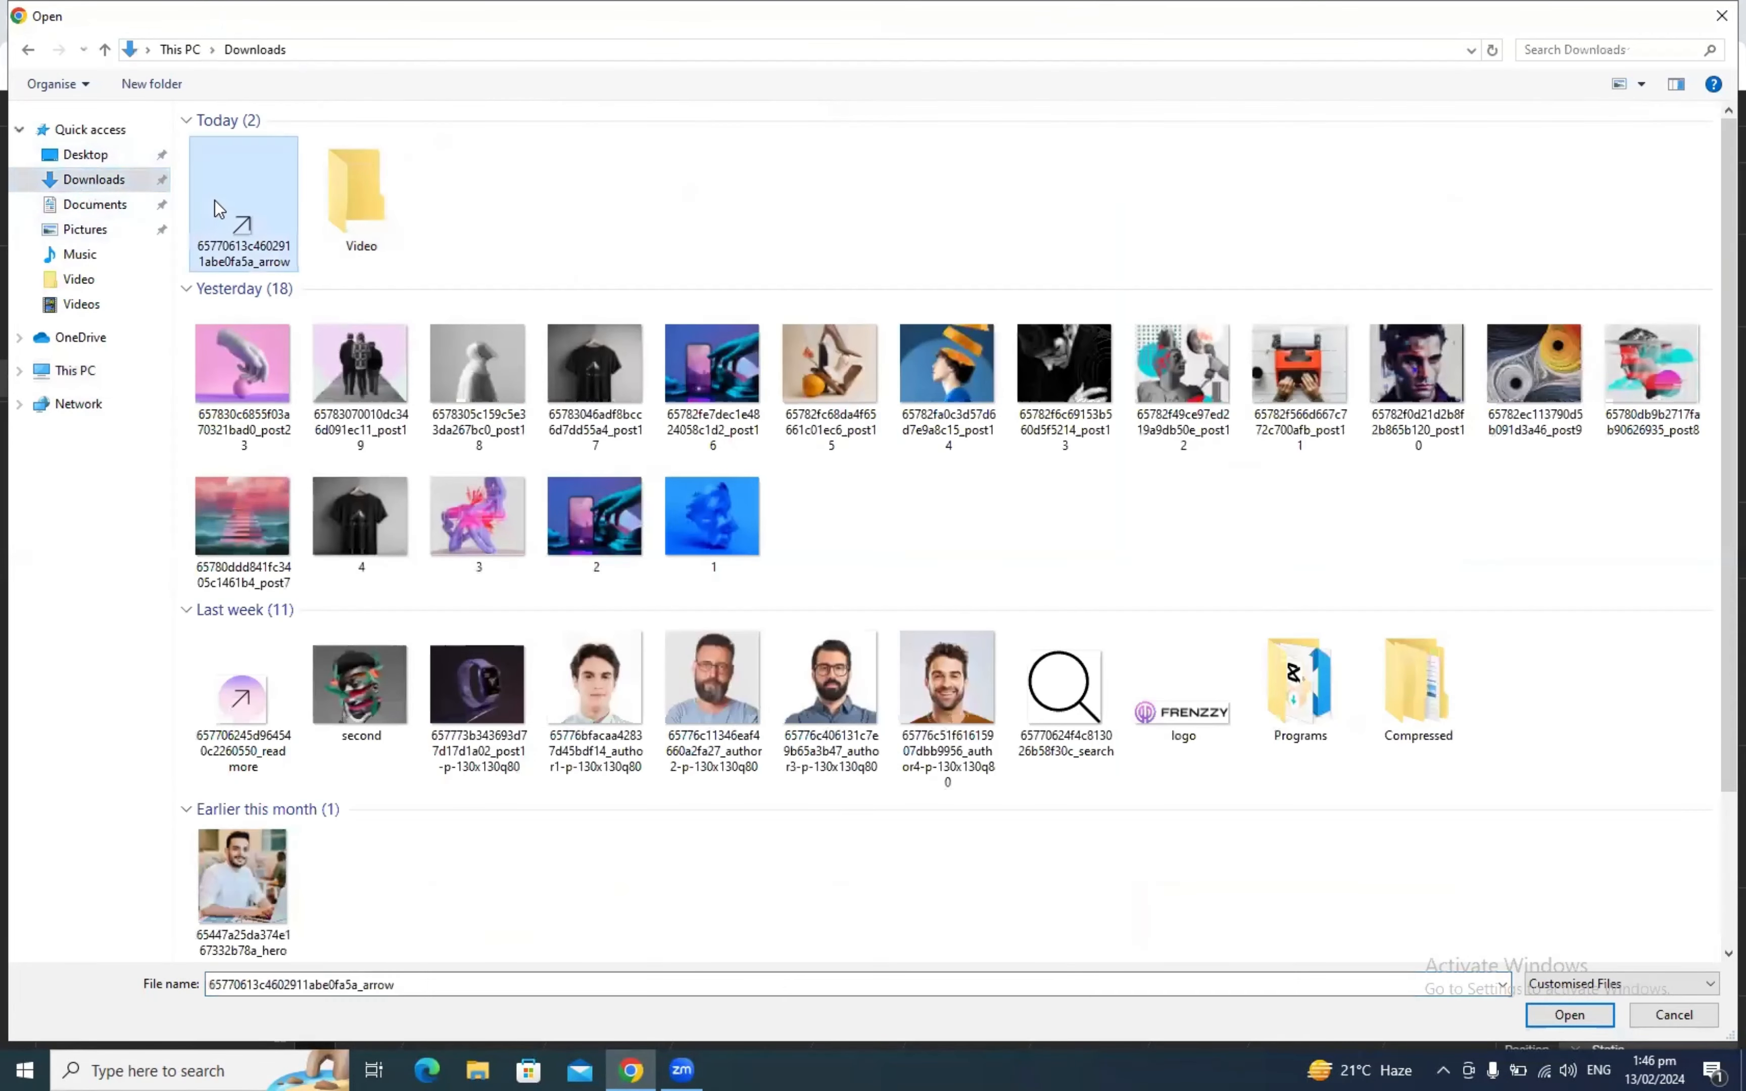
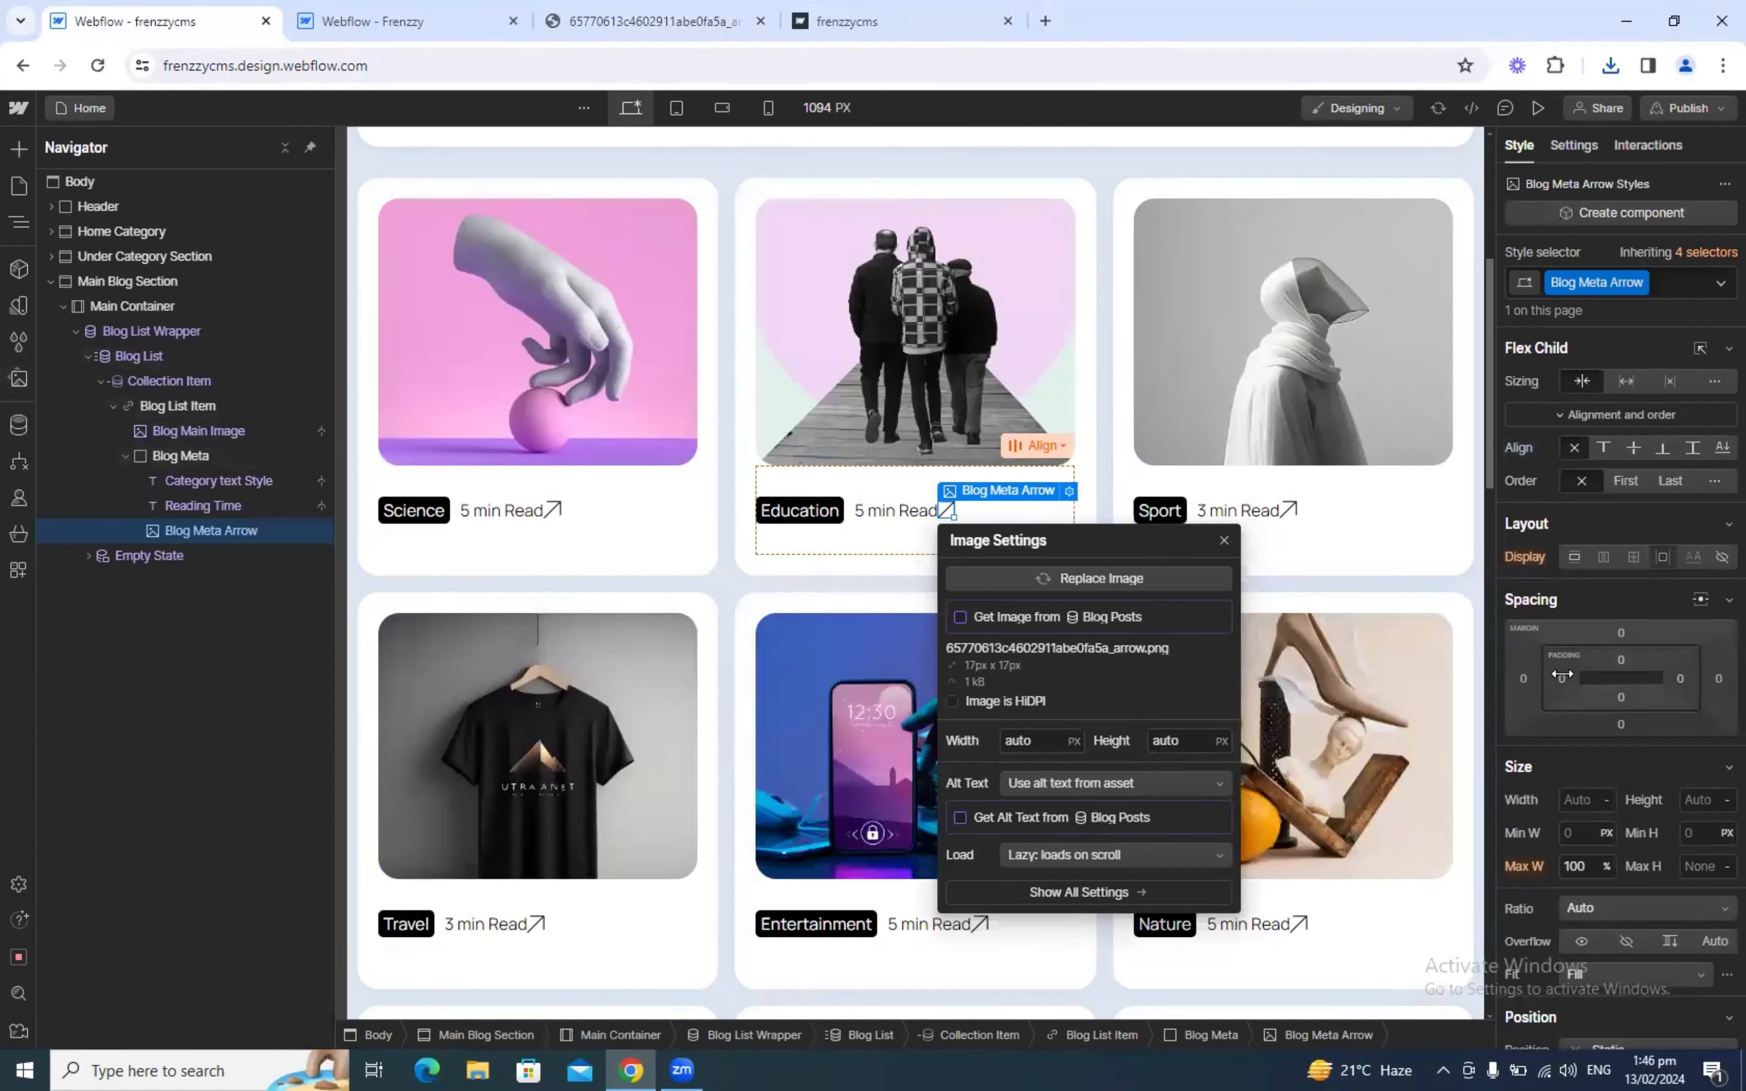
left_click(1521, 691)
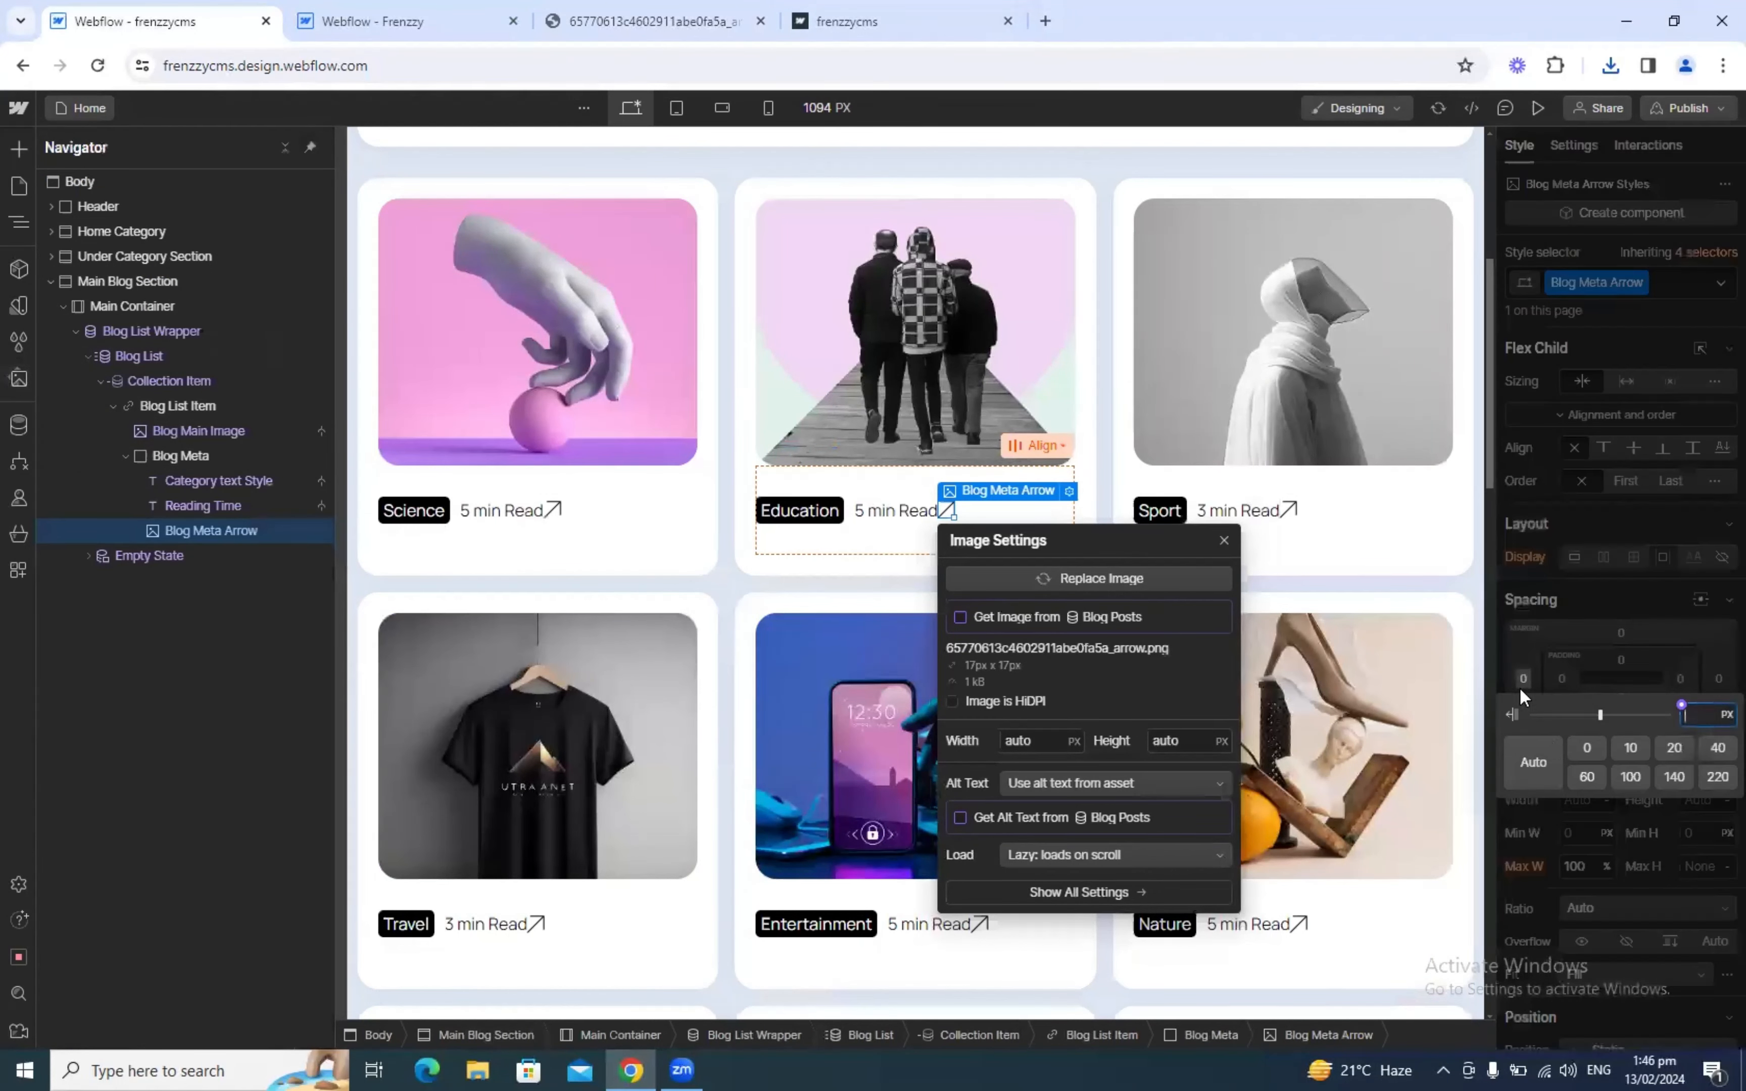
left_click(1544, 754)
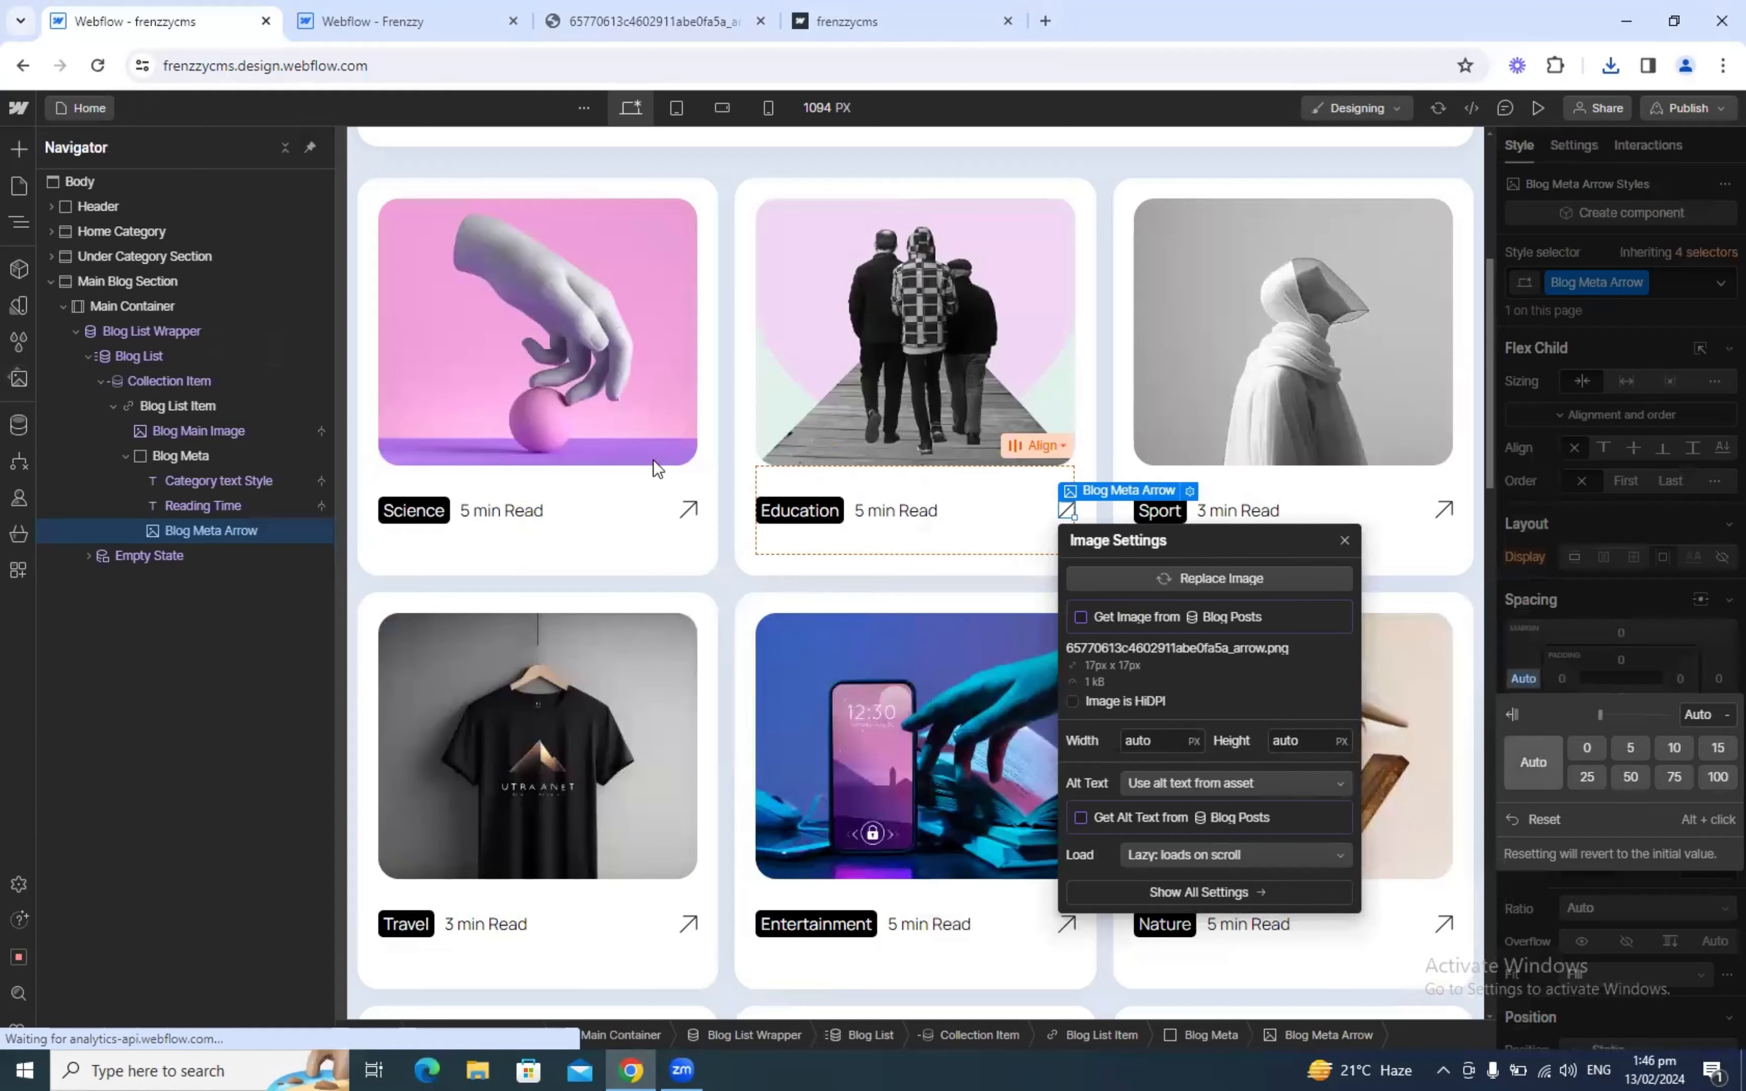
Step: Close the image settings and examine the bottom border's style, width and colour on Blog Meta in the Frenzzy reference template
left_click(534, 561)
left_click(642, 20)
left_click(435, 7)
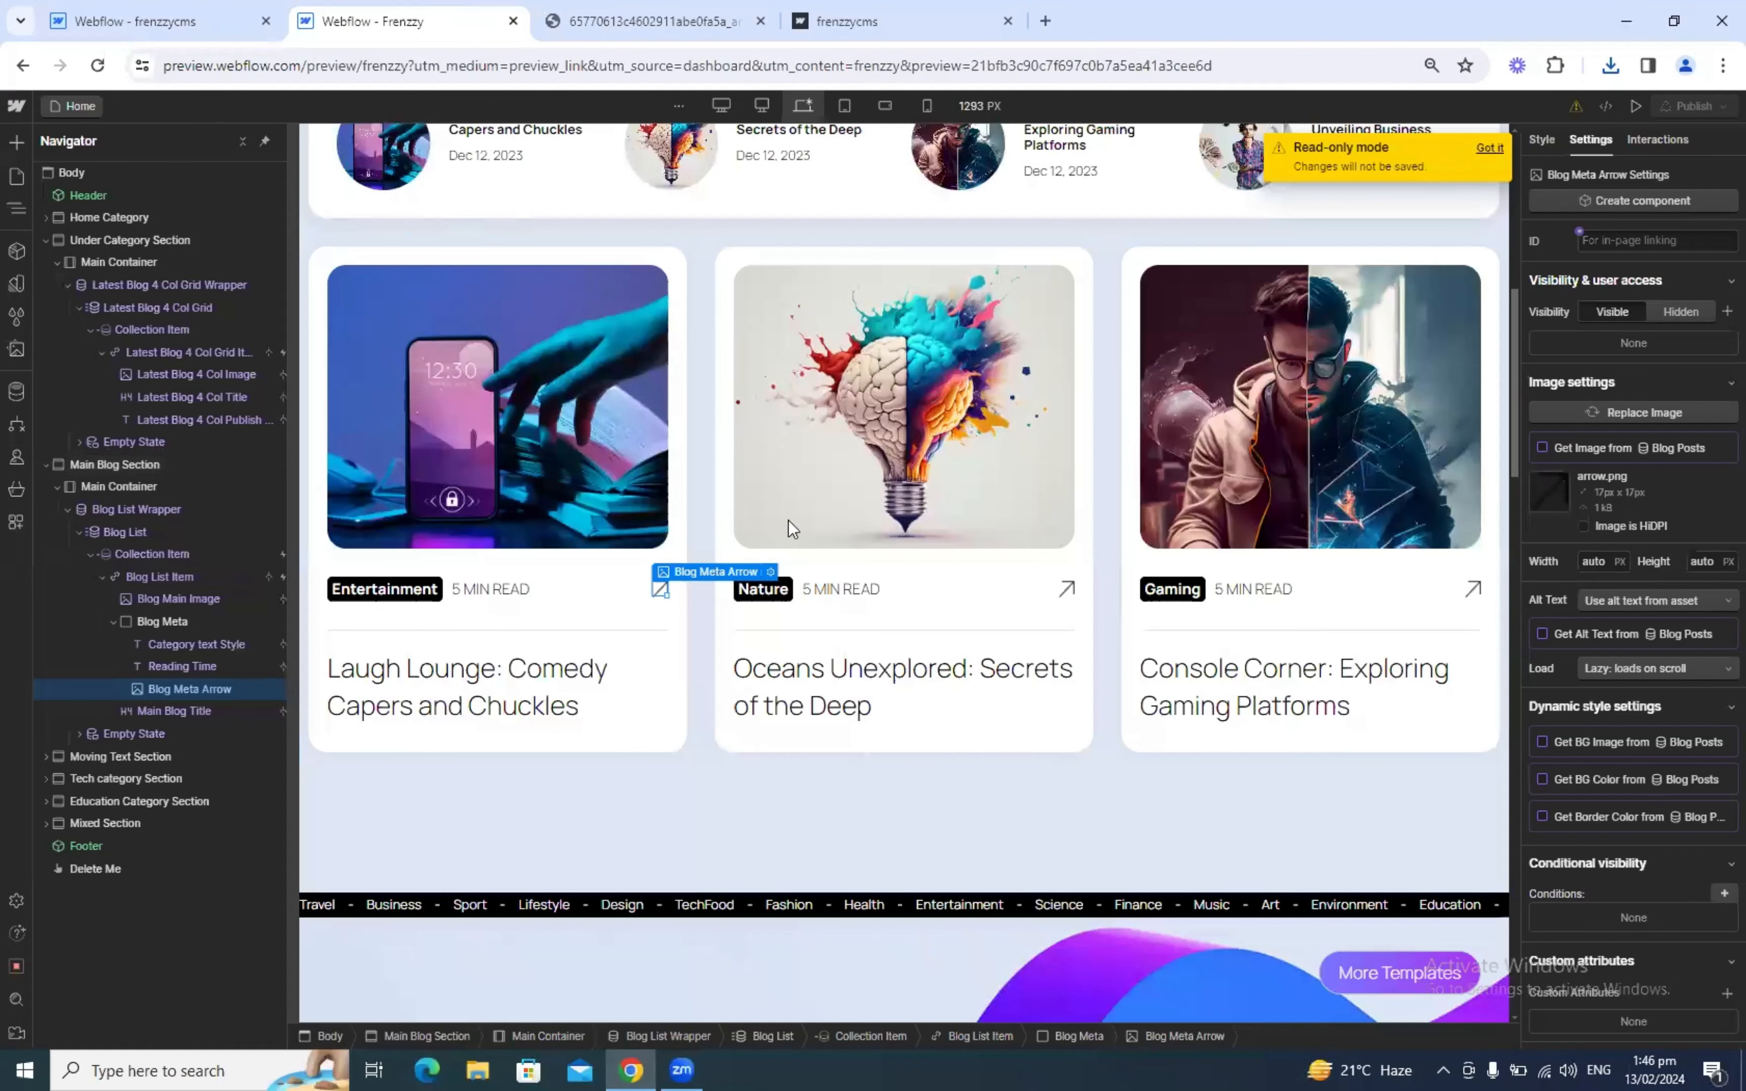
left_click(1011, 613)
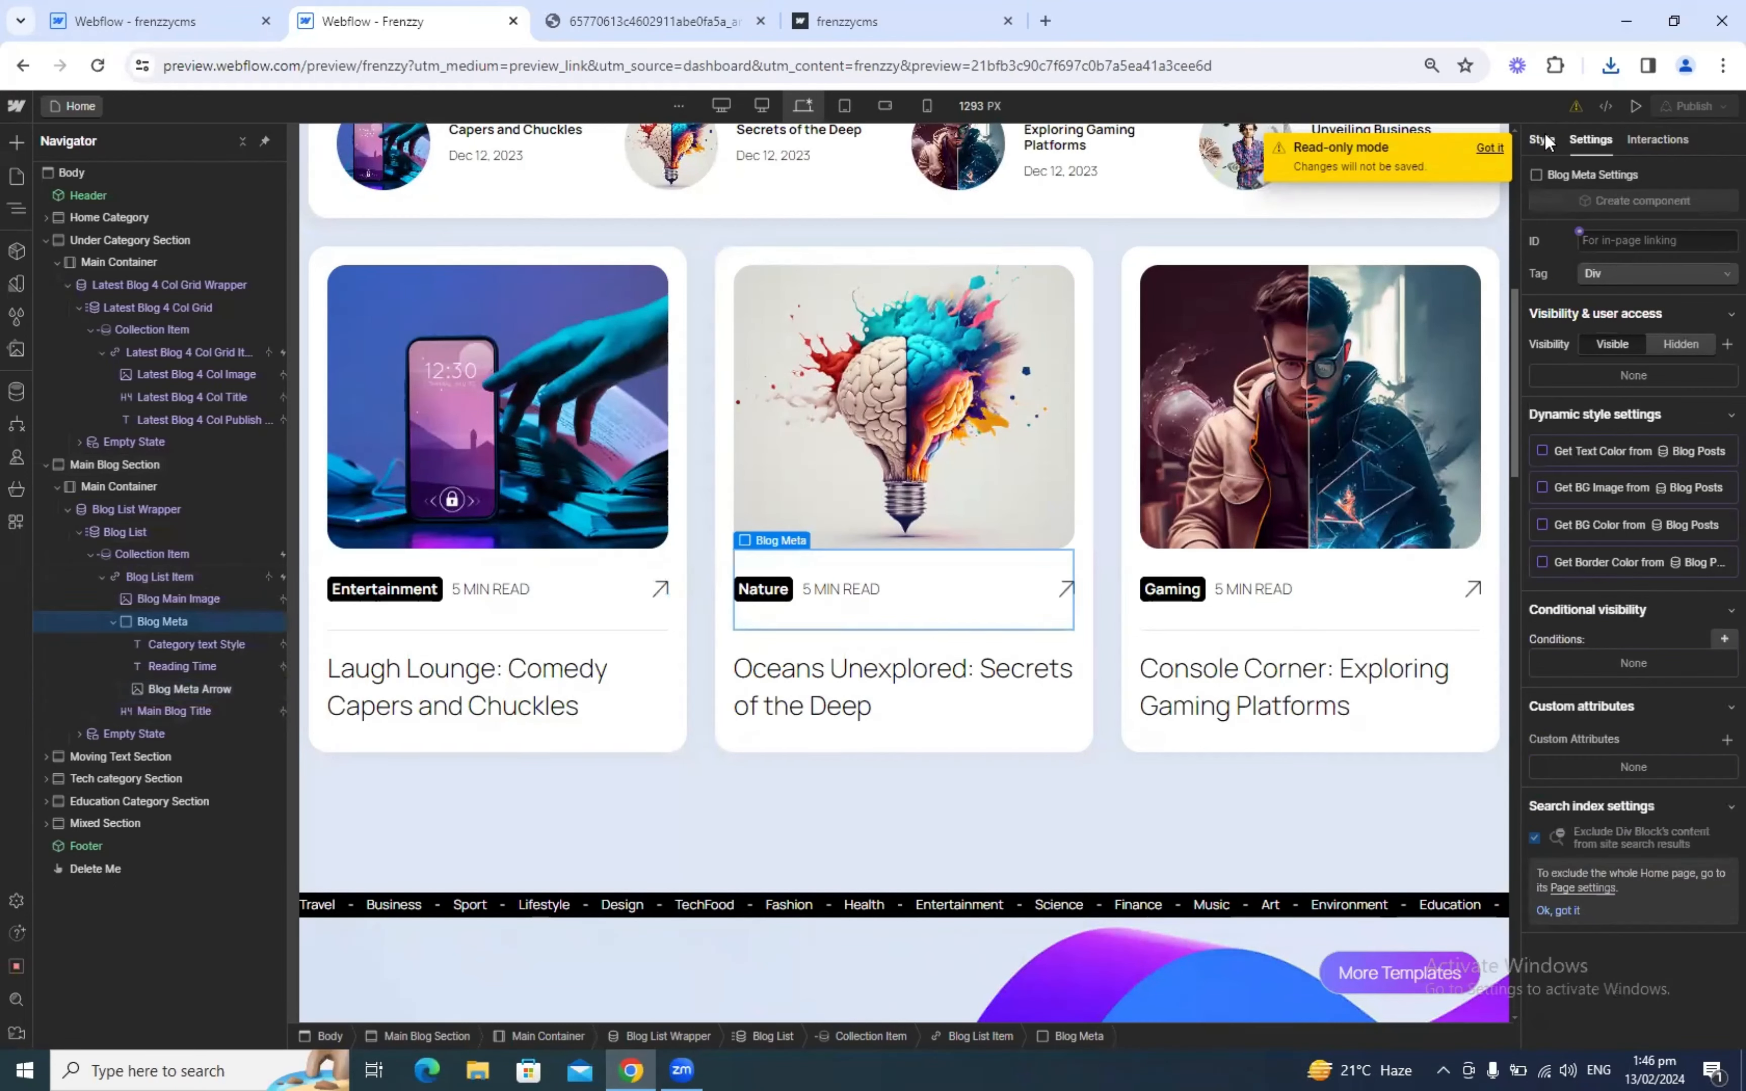
key("s")
scroll(1631, 583, "down", 10)
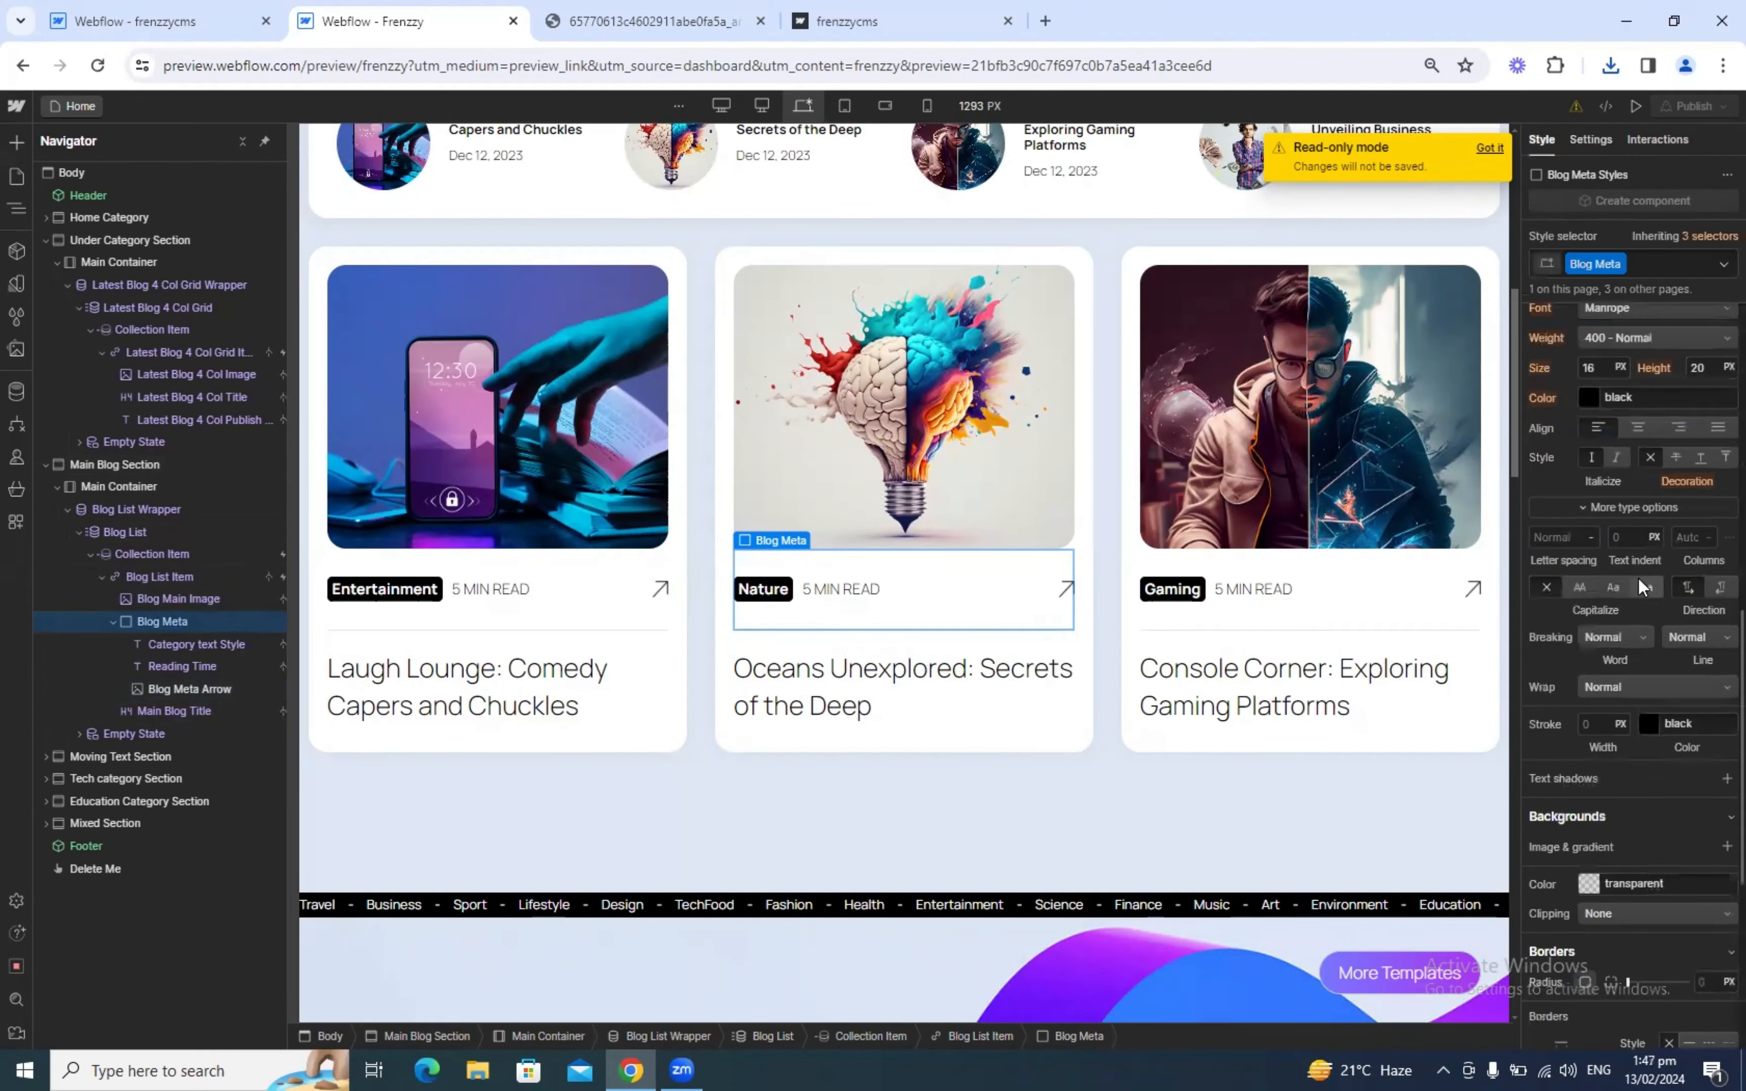
scroll(1638, 586, "down", 3)
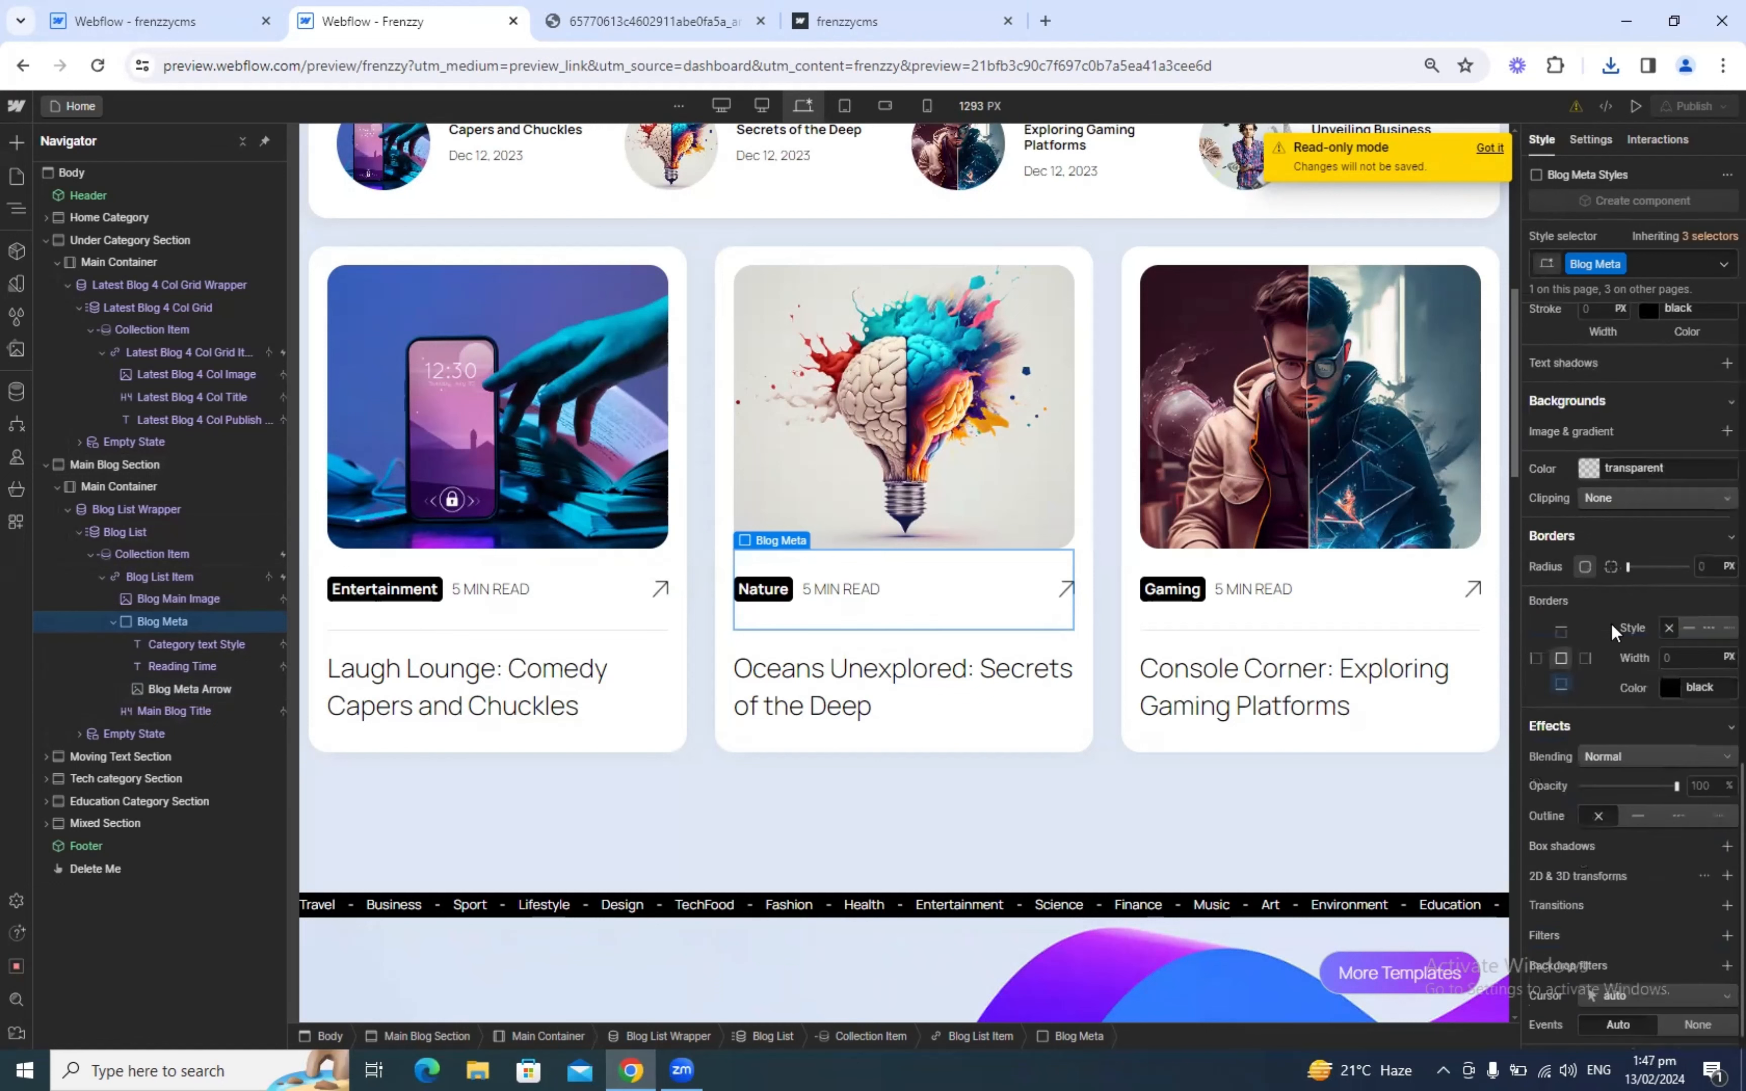
left_click(1561, 687)
left_click(1713, 688)
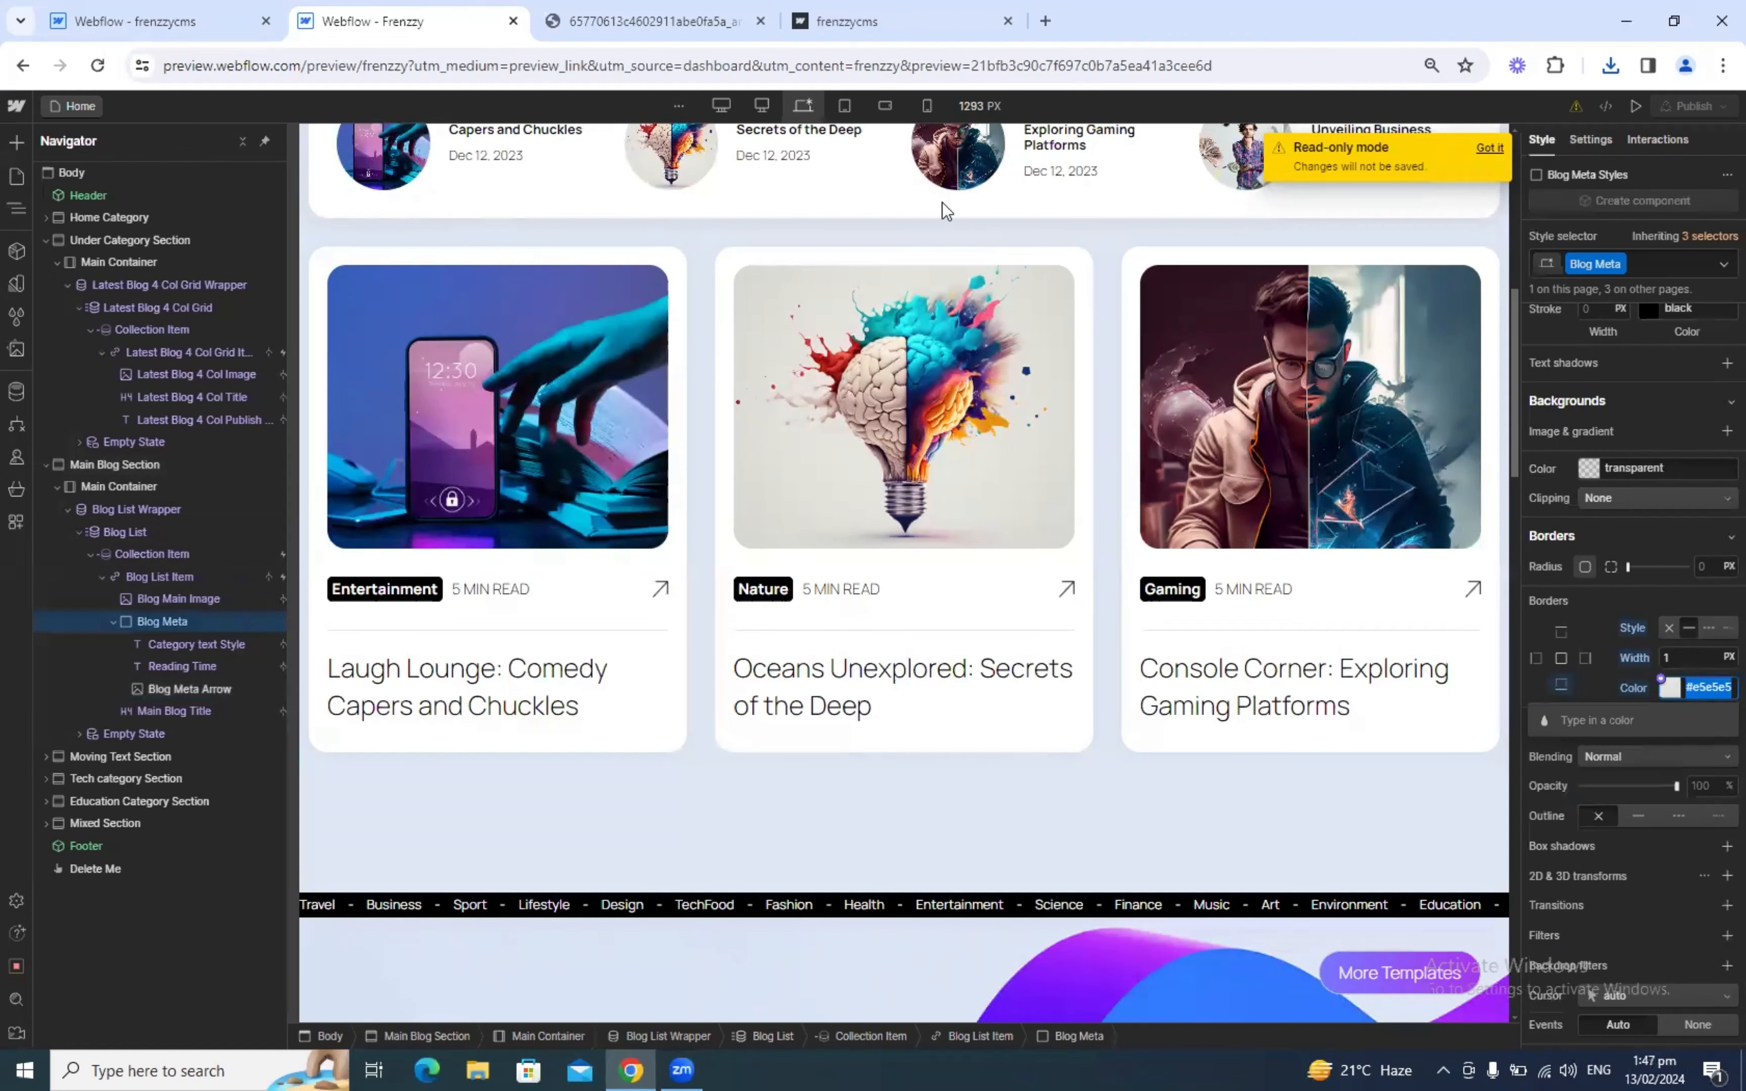
Step: Return to the frenzzycms project and give Blog Meta a solid 1 px bottom border in #e5e5e5
left_click(173, 22)
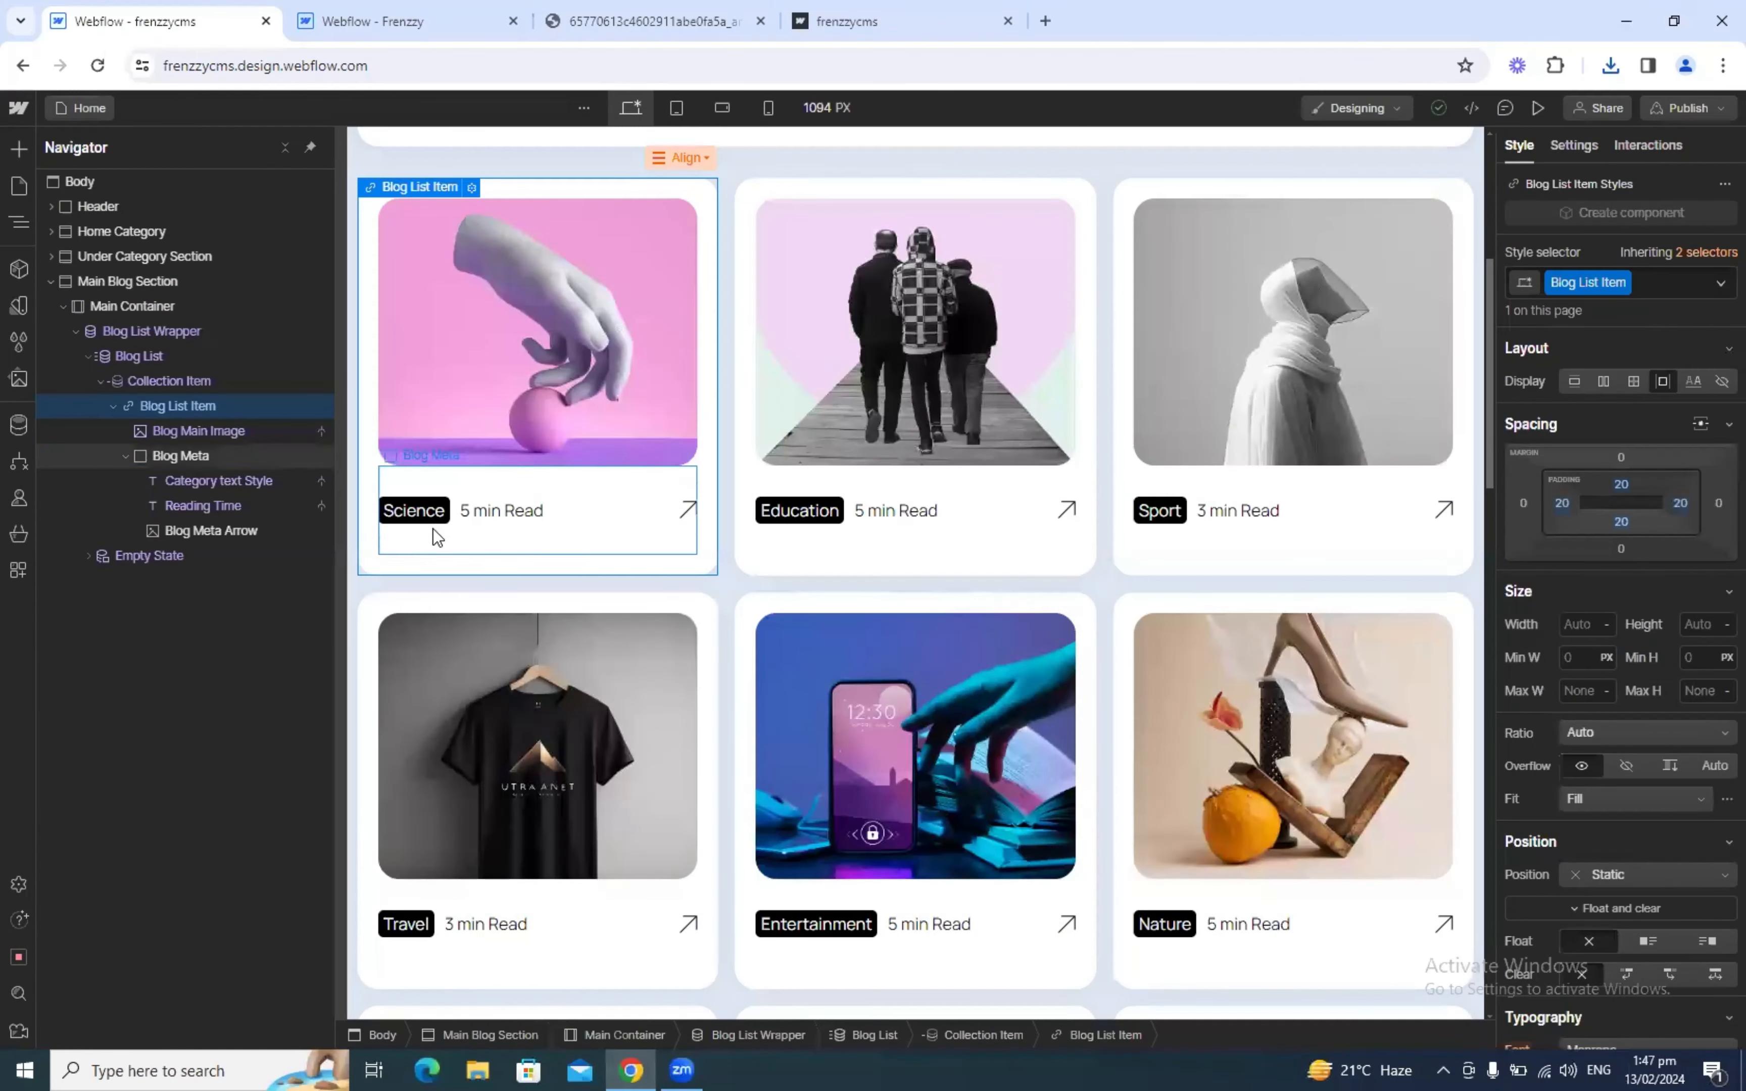
left_click(437, 536)
scroll(1628, 737, "down", 15)
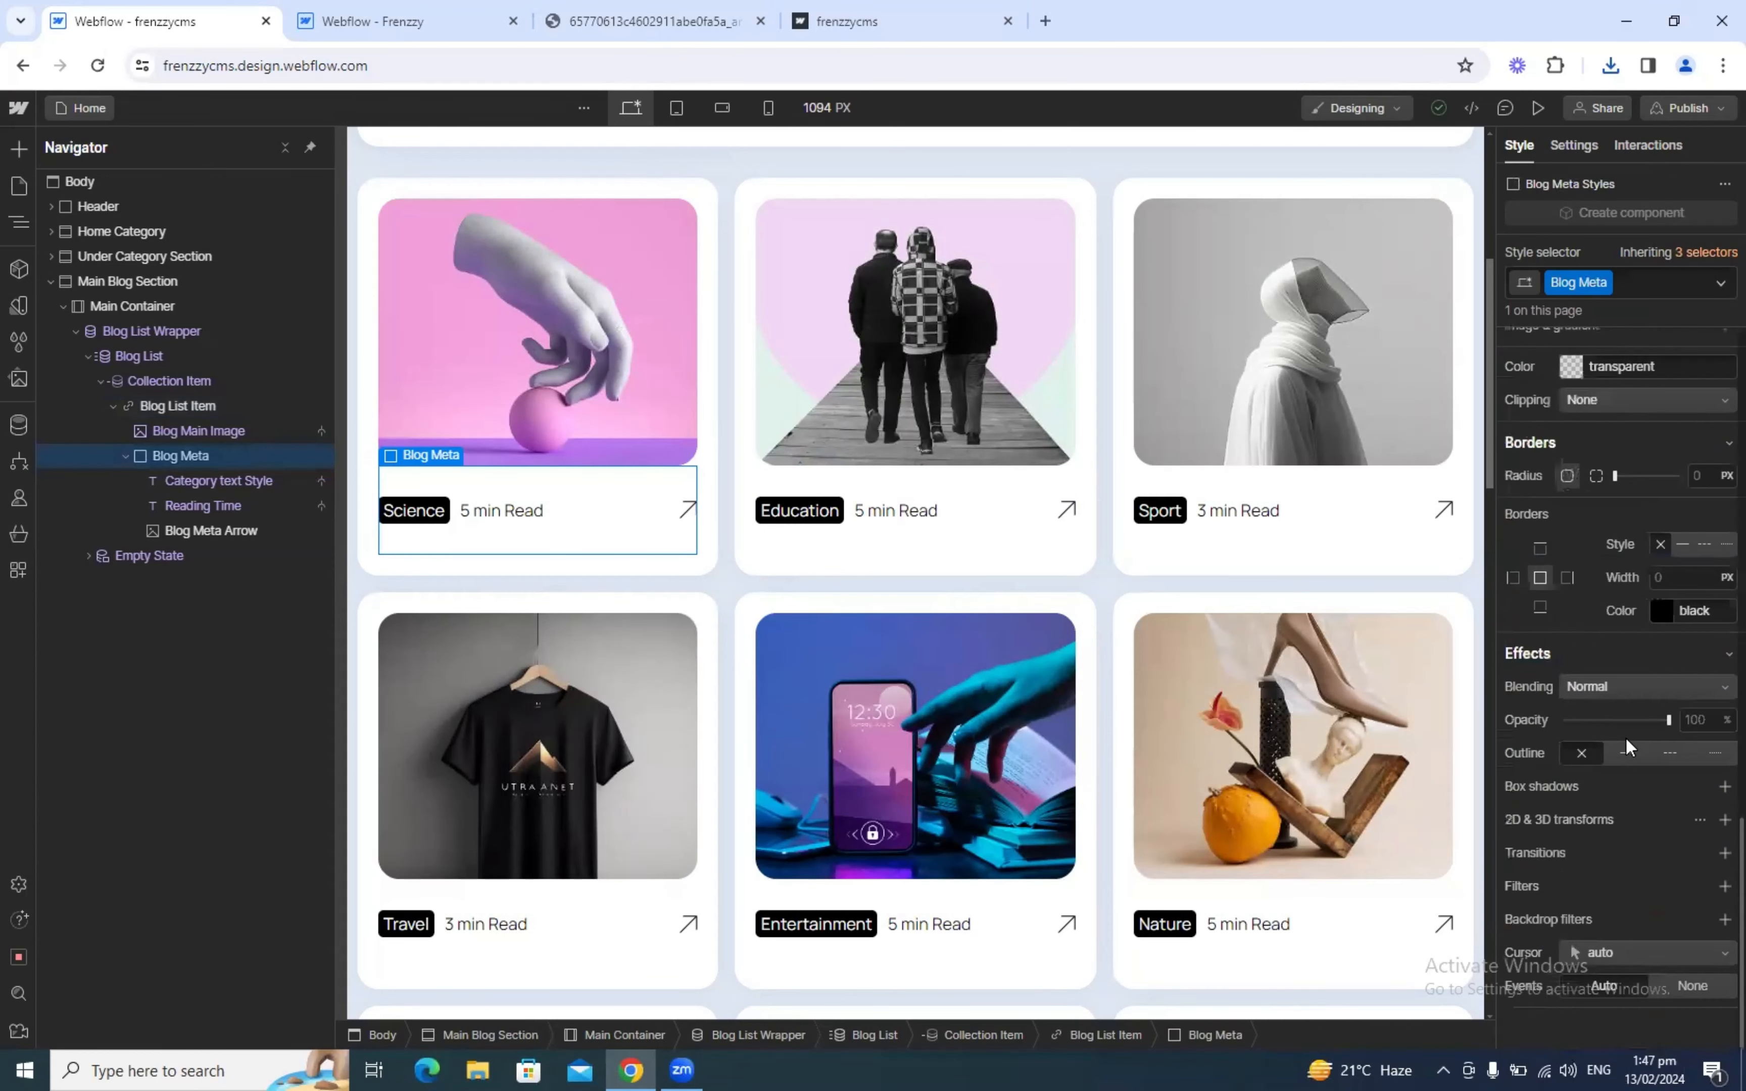
left_click(1539, 606)
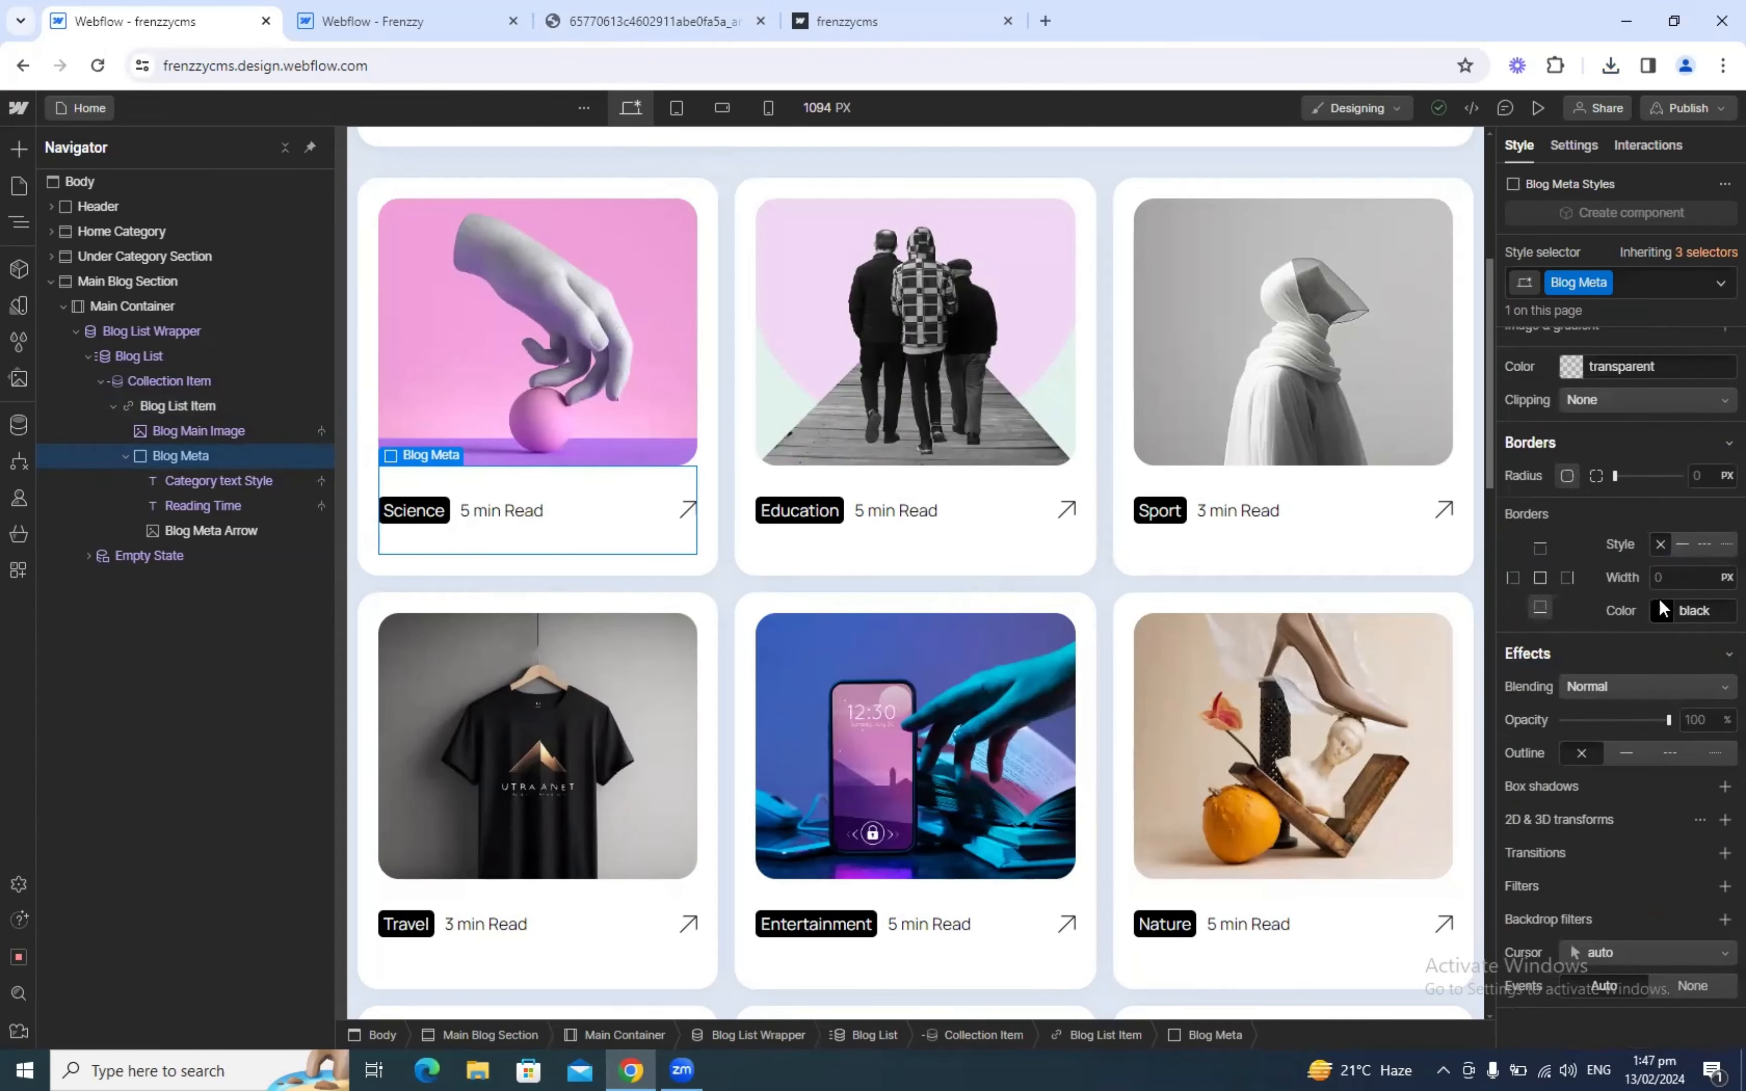
left_click(1706, 611)
type("#e5e5e5")
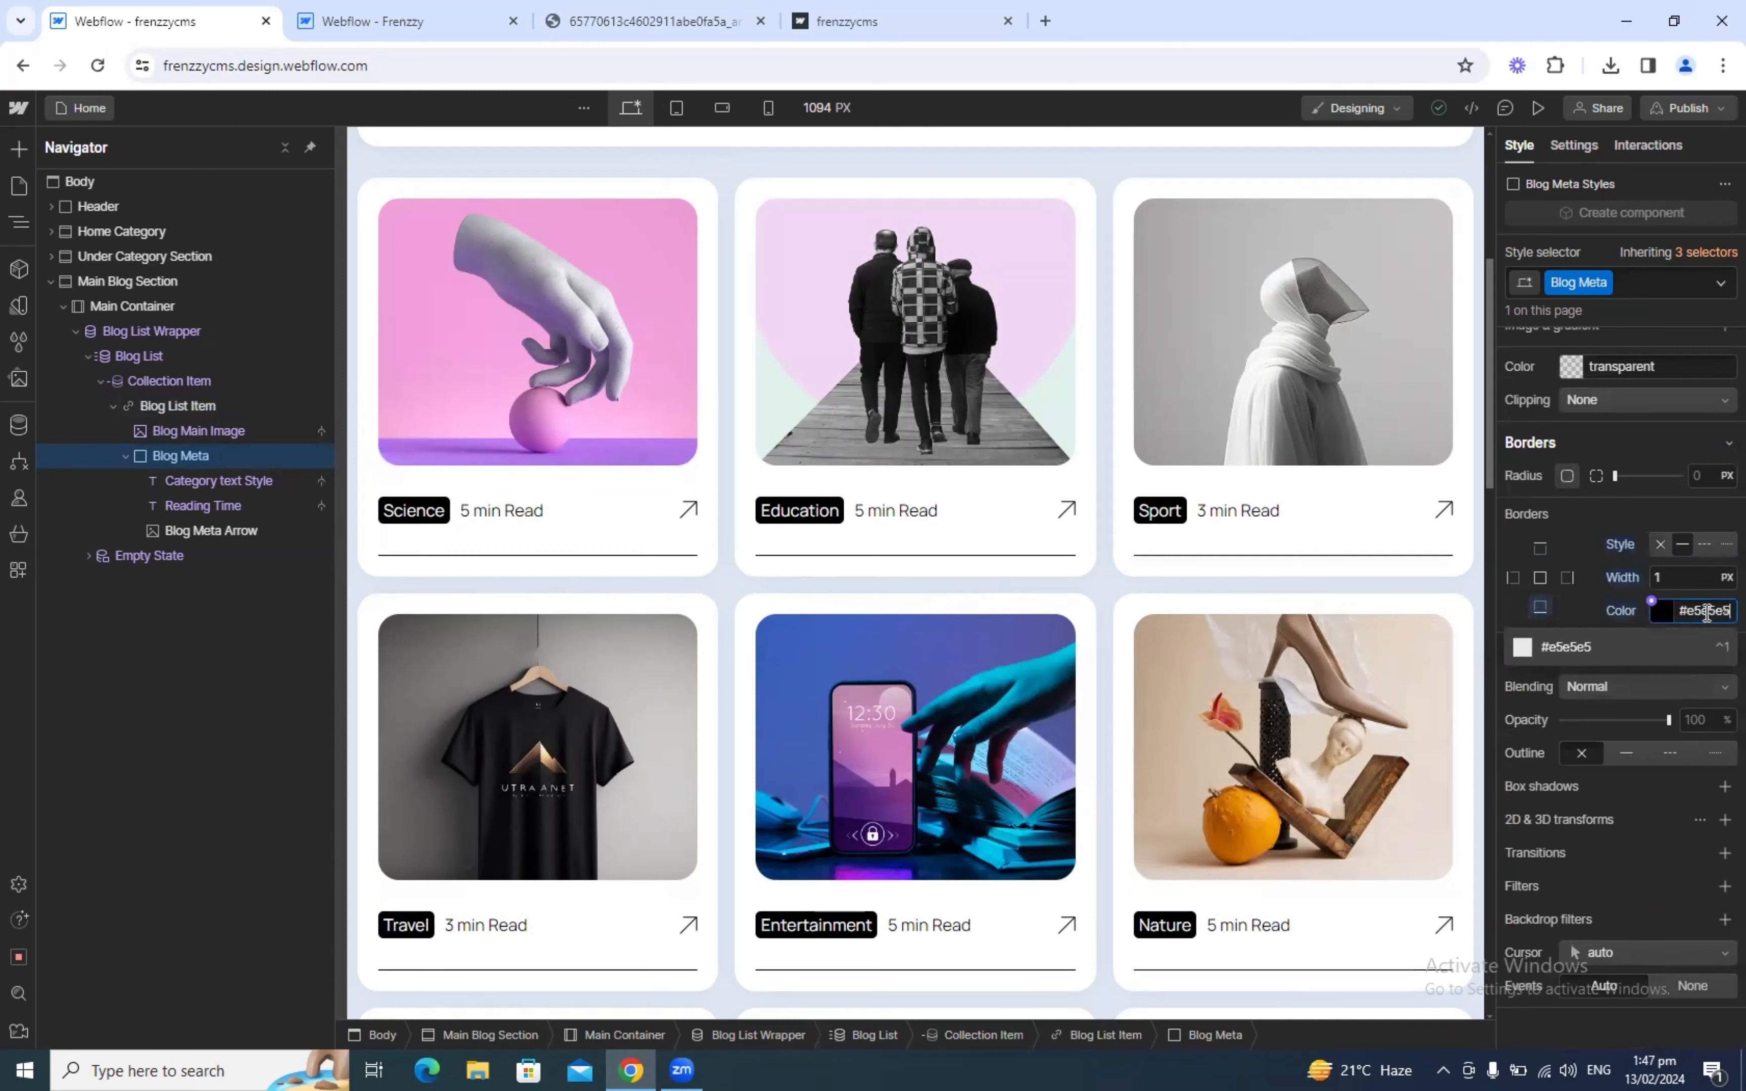
key("Return")
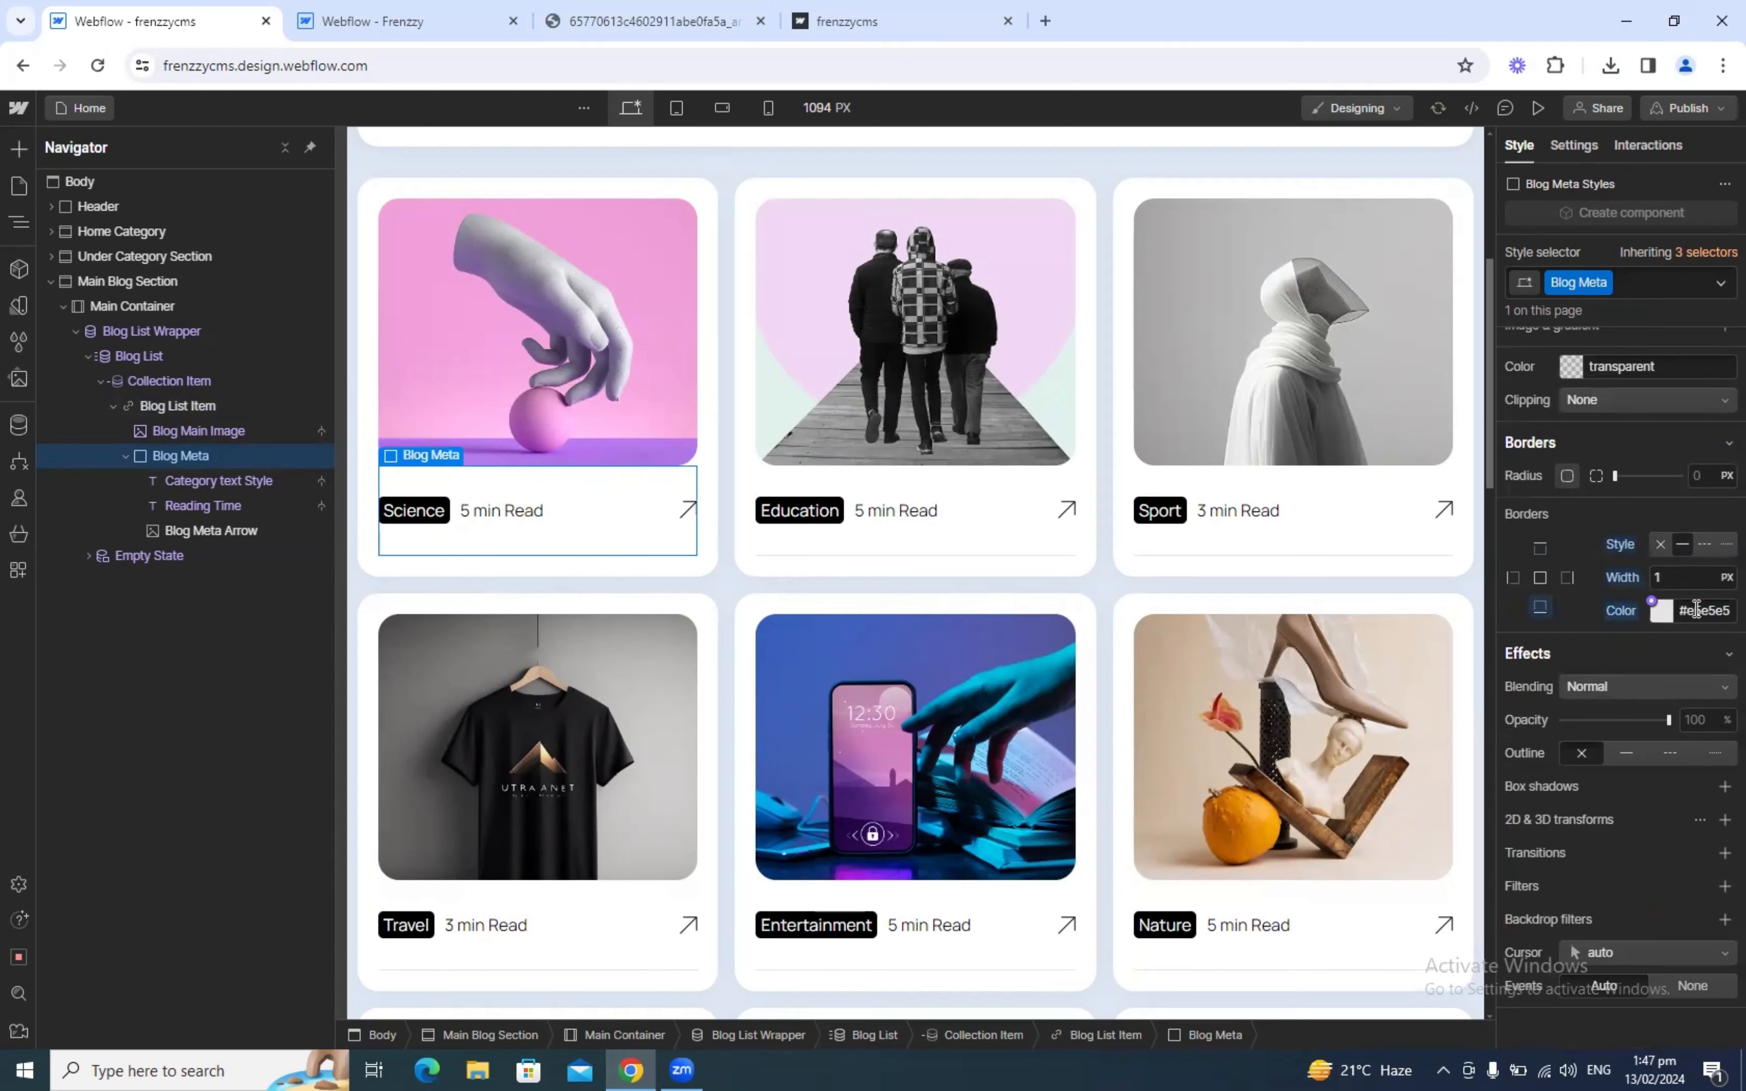
left_click(1698, 610)
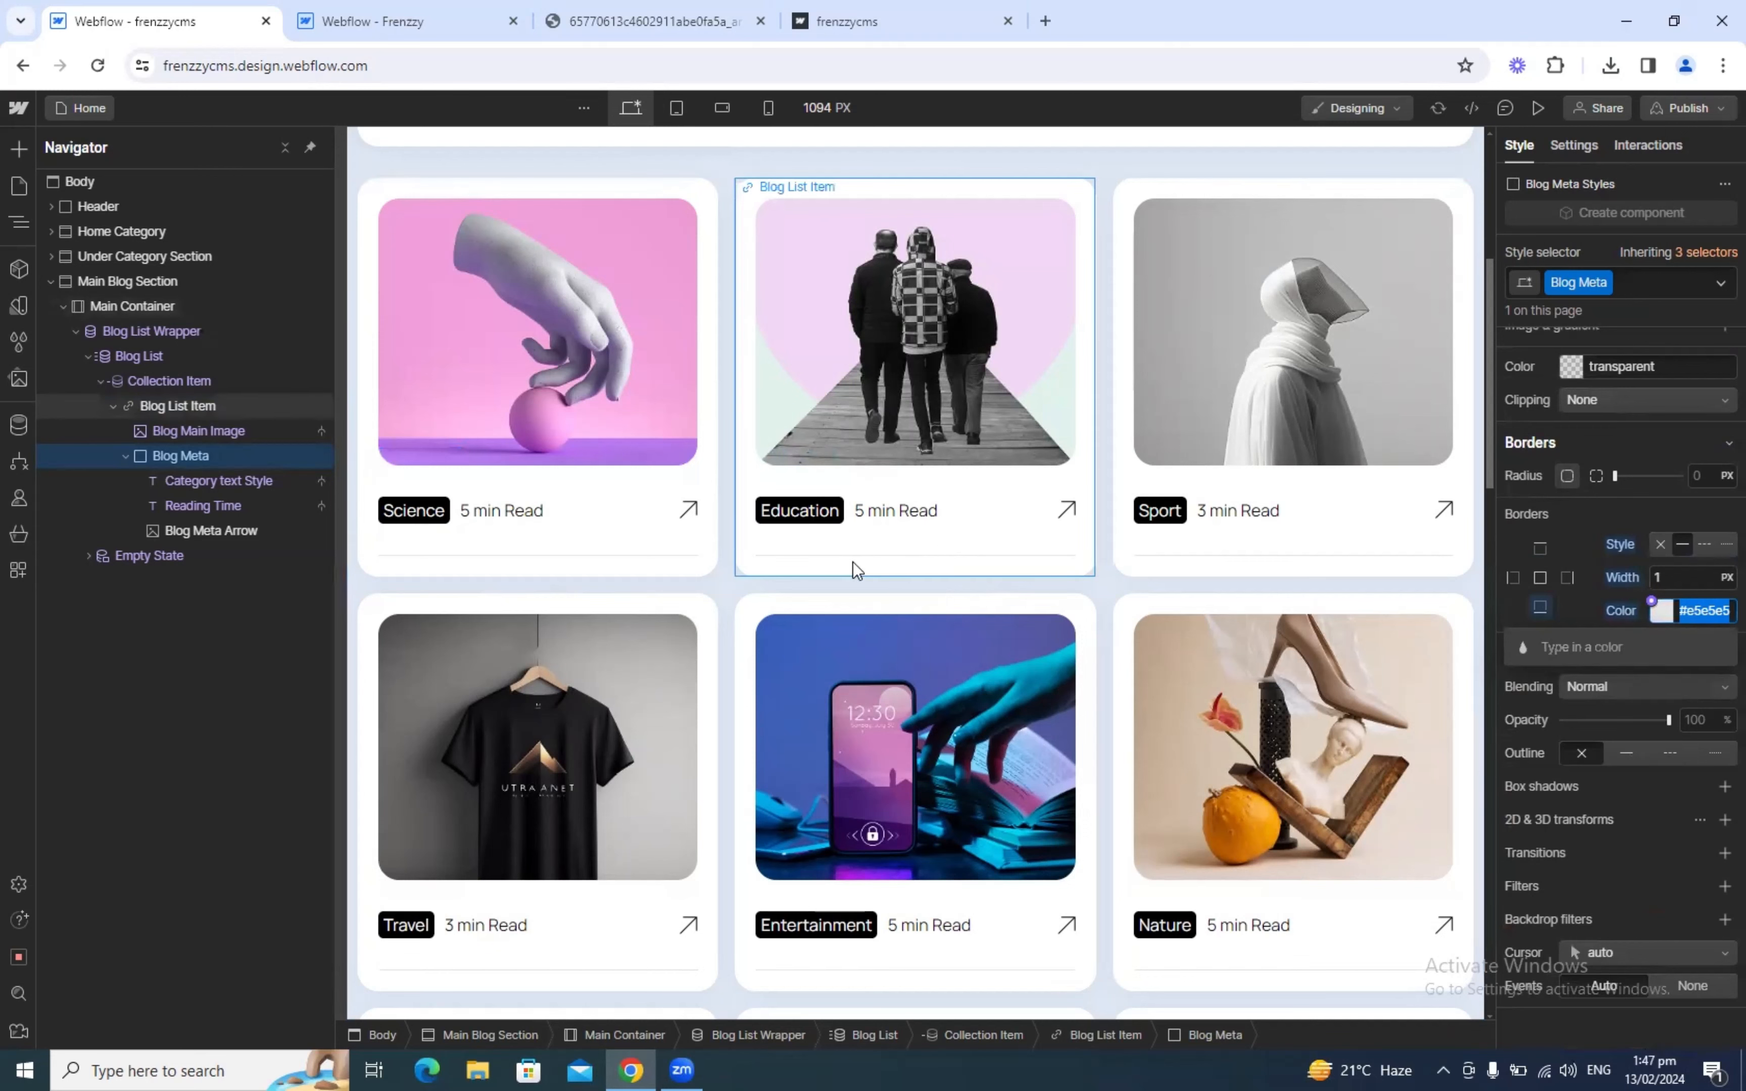
left_click(945, 520)
Step: Switch to the Frenzzy reference template and examine Blog Meta's padding and Main Blog Title's margins and typography
left_click(375, 21)
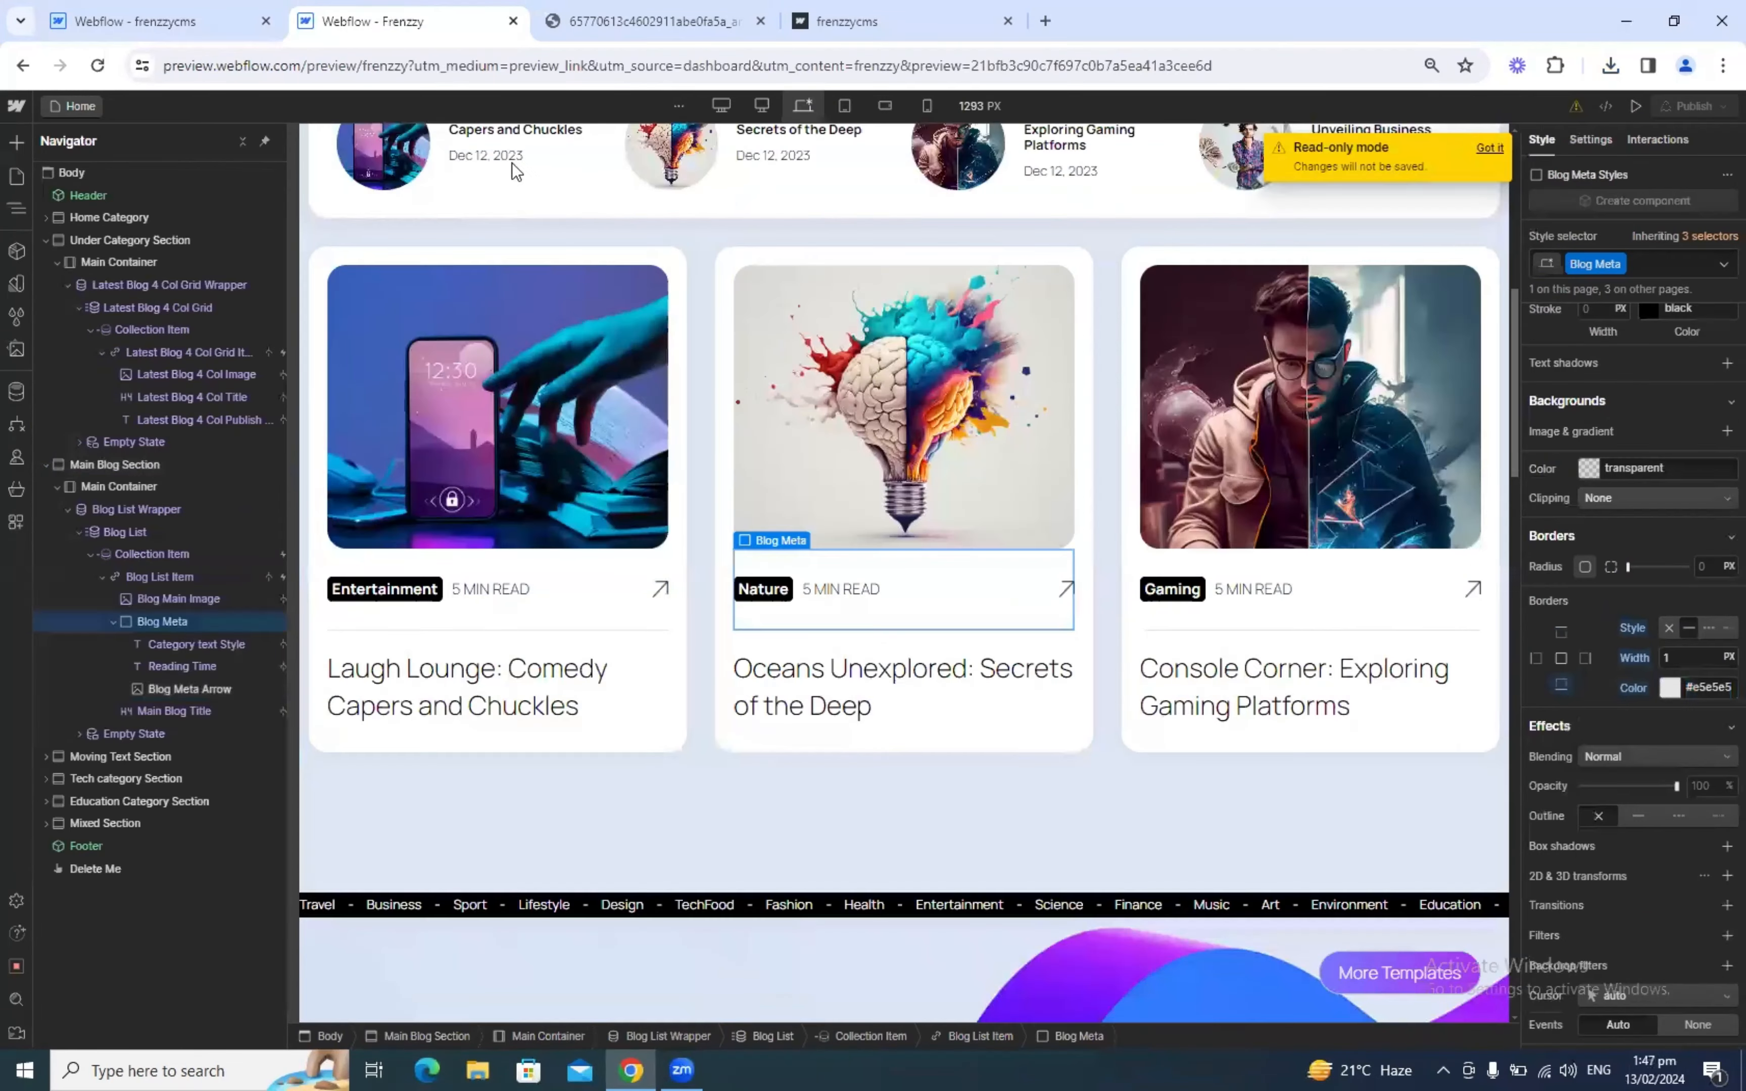
scroll(1646, 641, "up", 10)
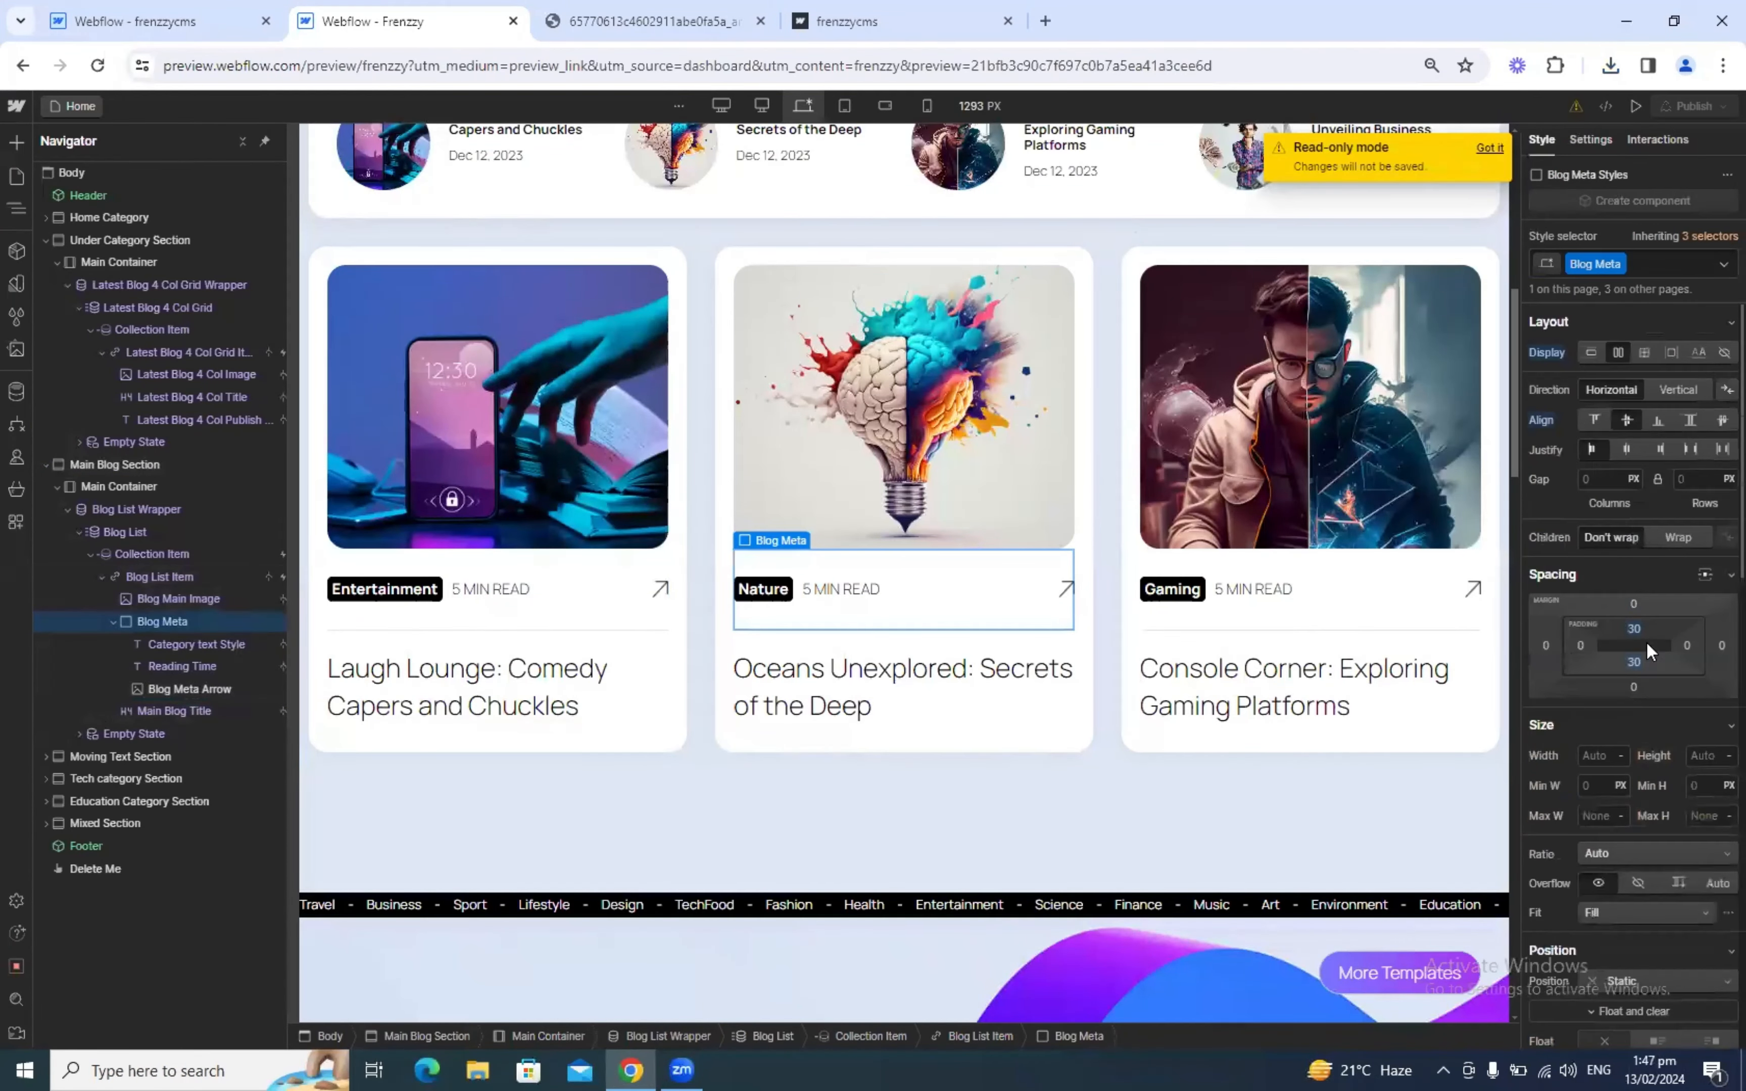
scroll(1647, 642, "down", 10)
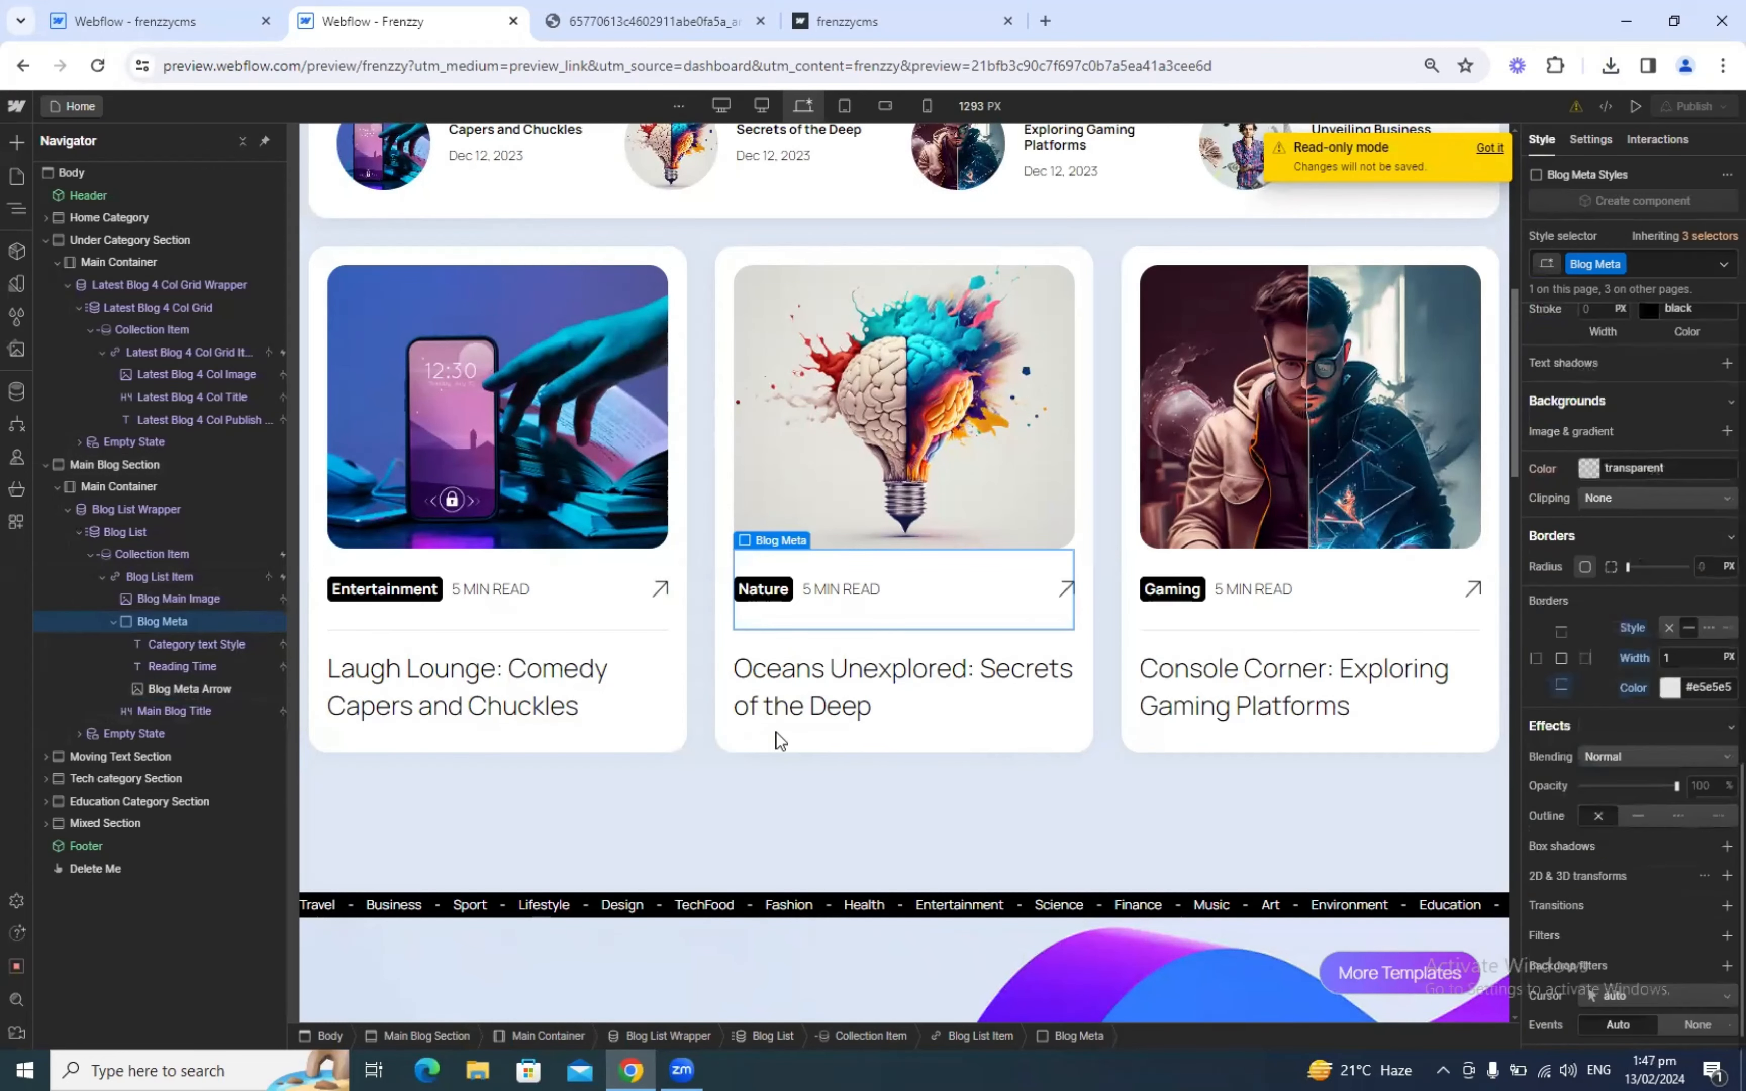
scroll(366, 710, "down", 5)
left_click(173, 711)
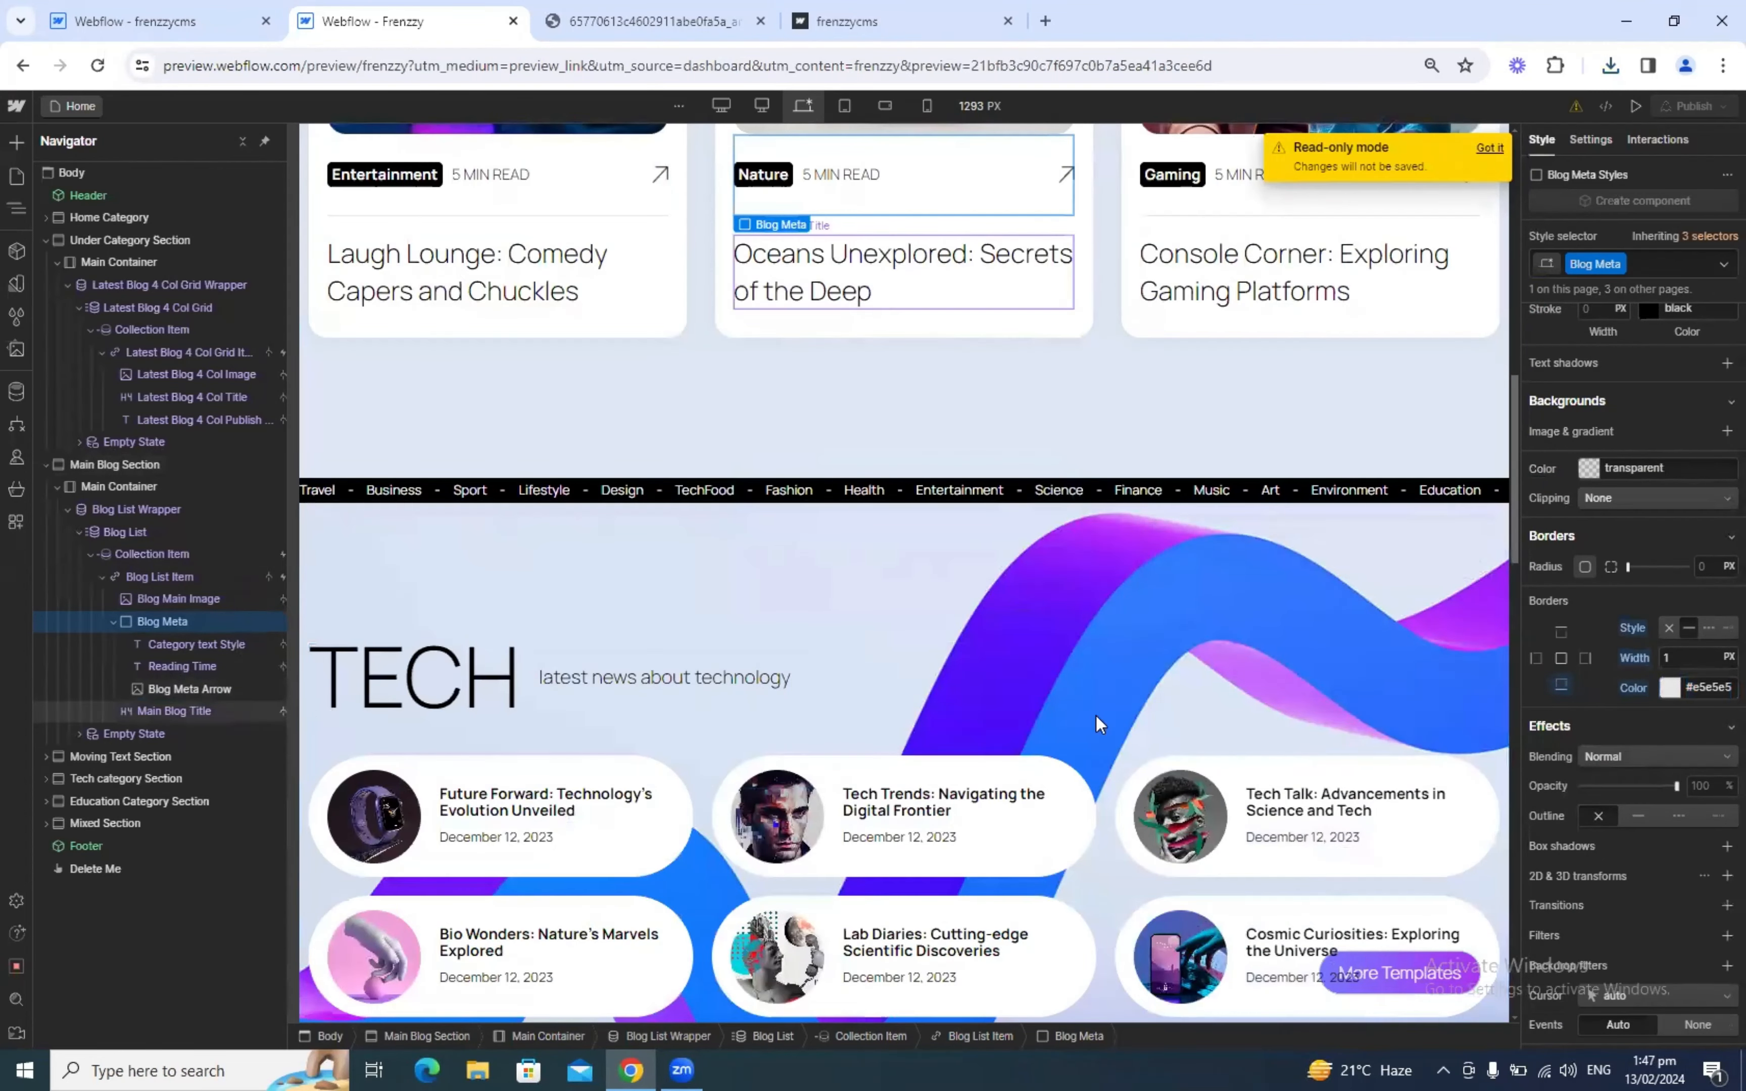
scroll(1694, 666, "up", 8)
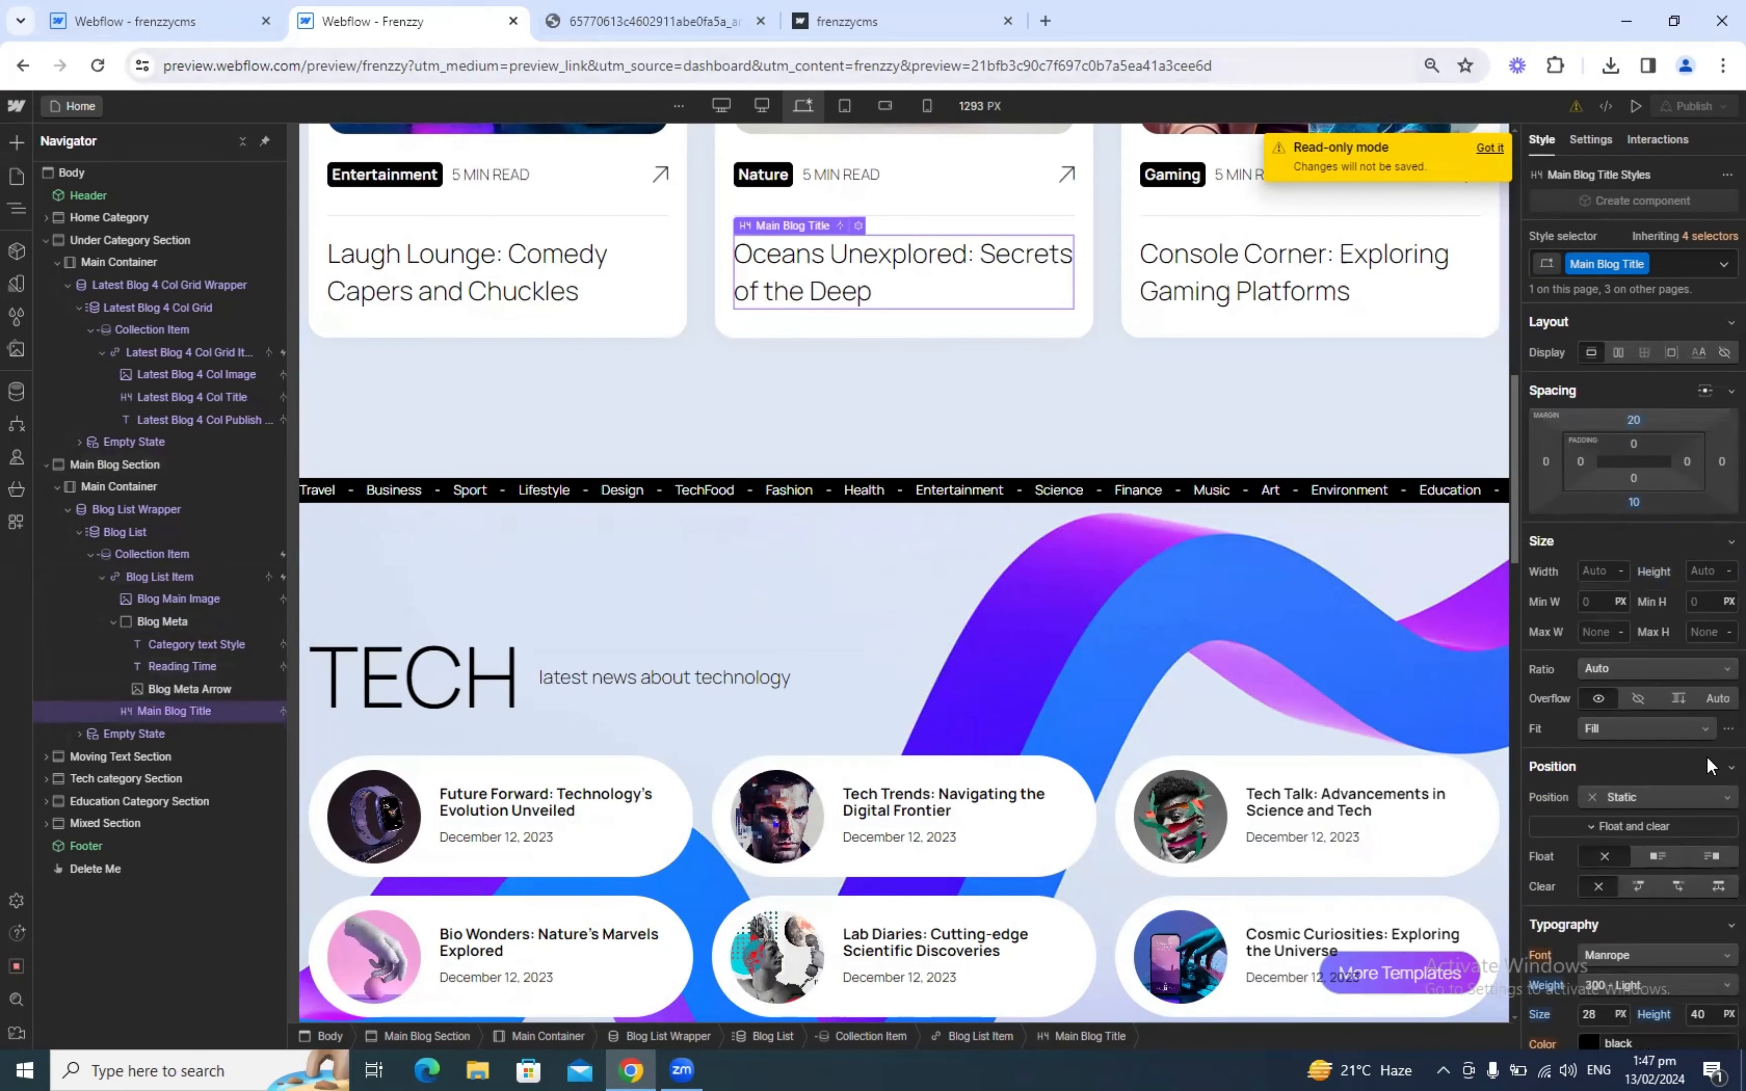
scroll(1707, 758, "down", 3)
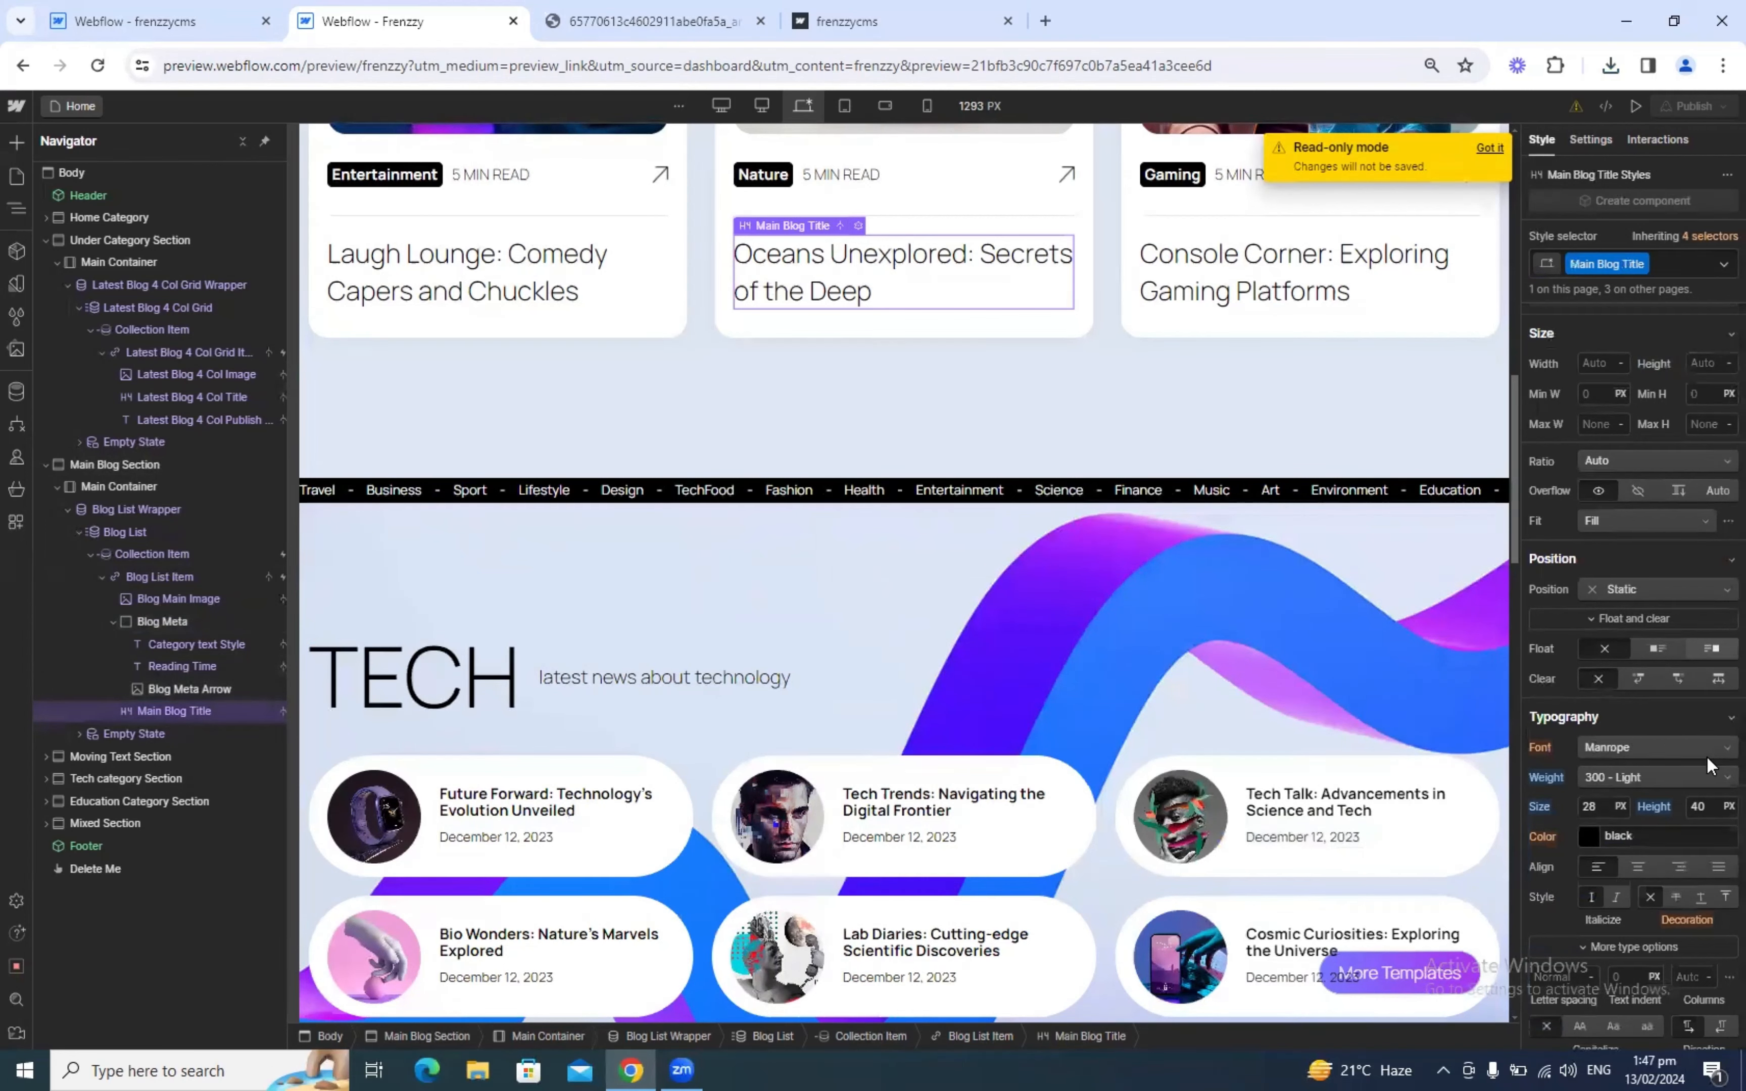
Step: Return to the frenzzycms project and add a heading element inside Blog List Item after Blog Meta
left_click(166, 21)
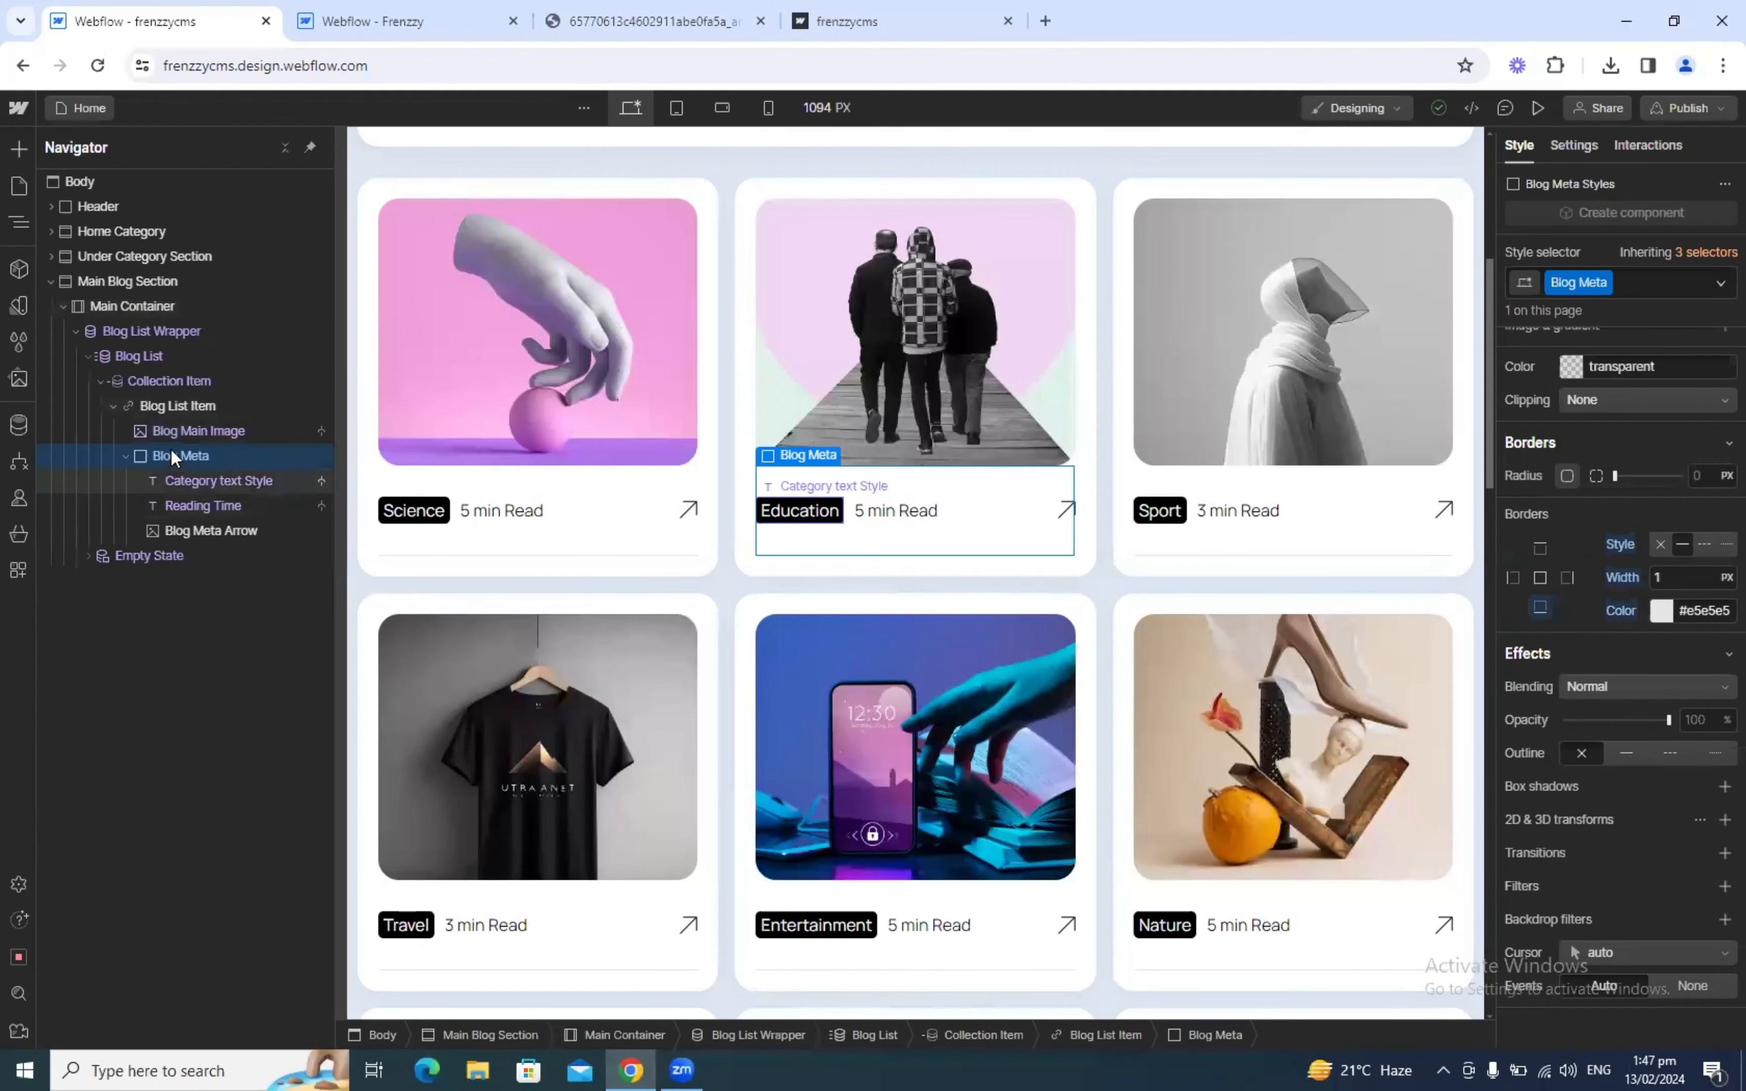
left_click(155, 404)
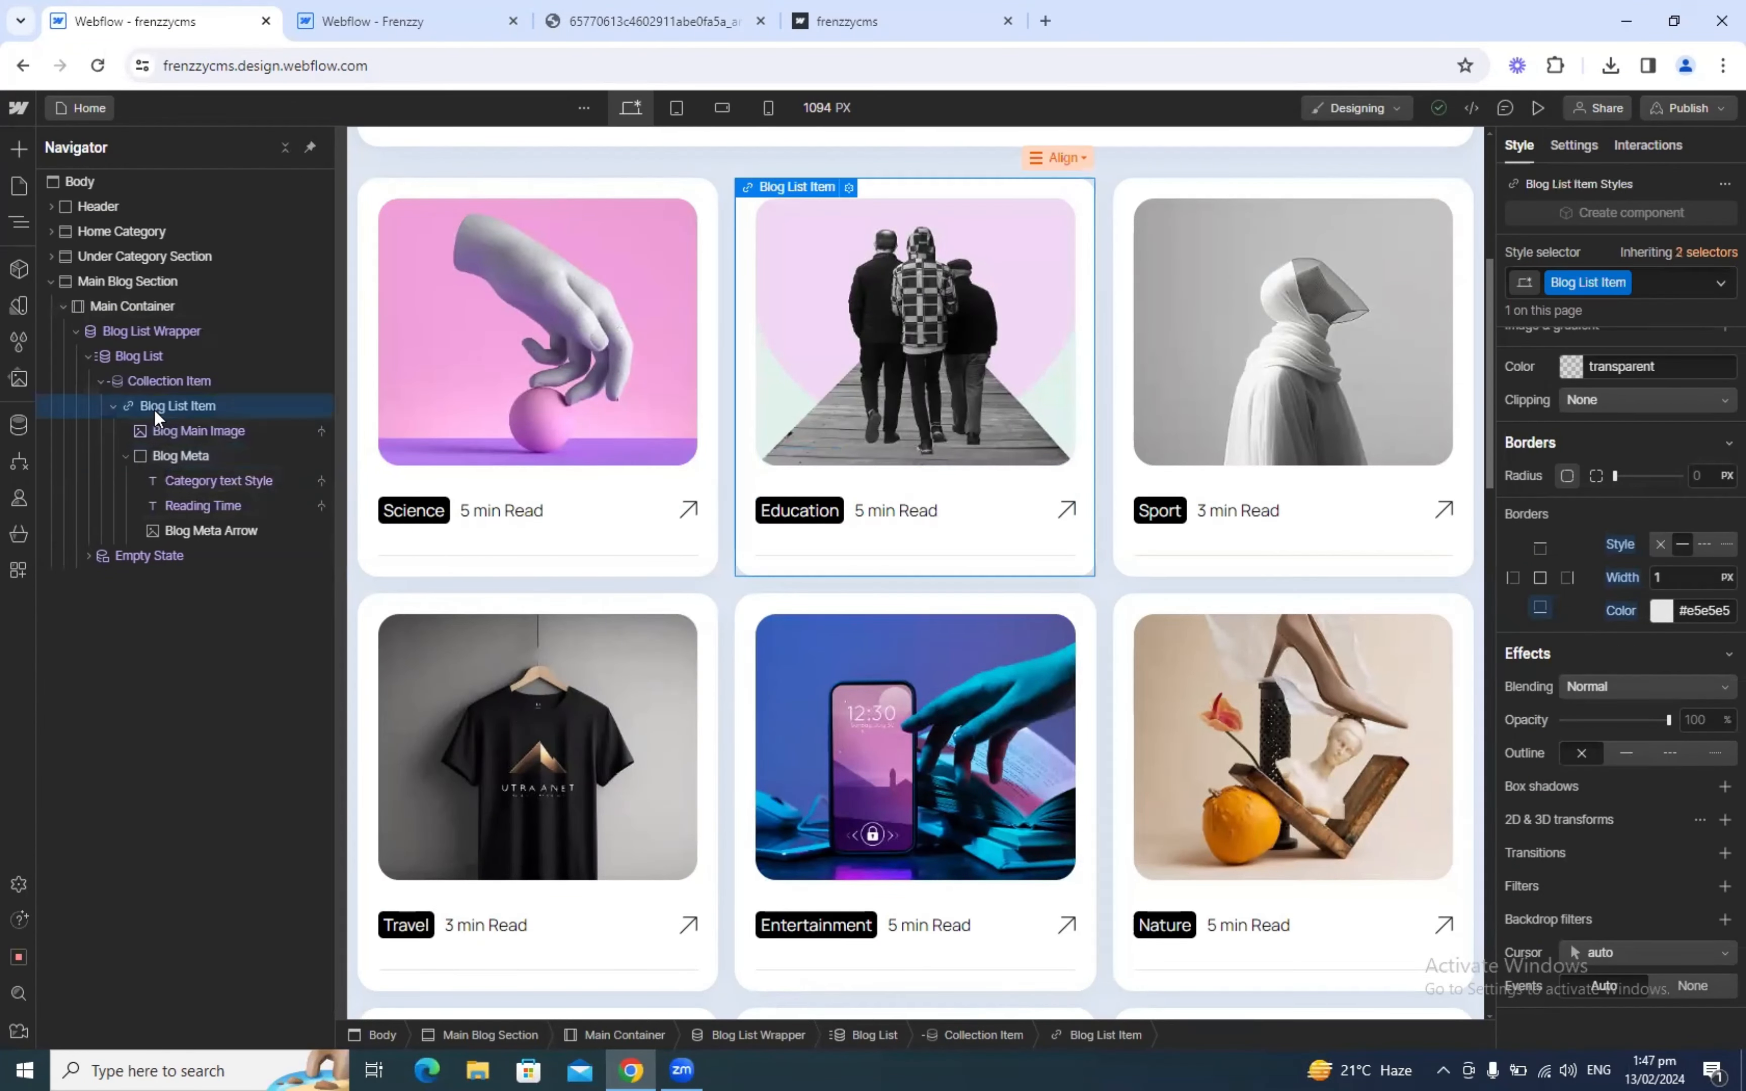
left_click(122, 457)
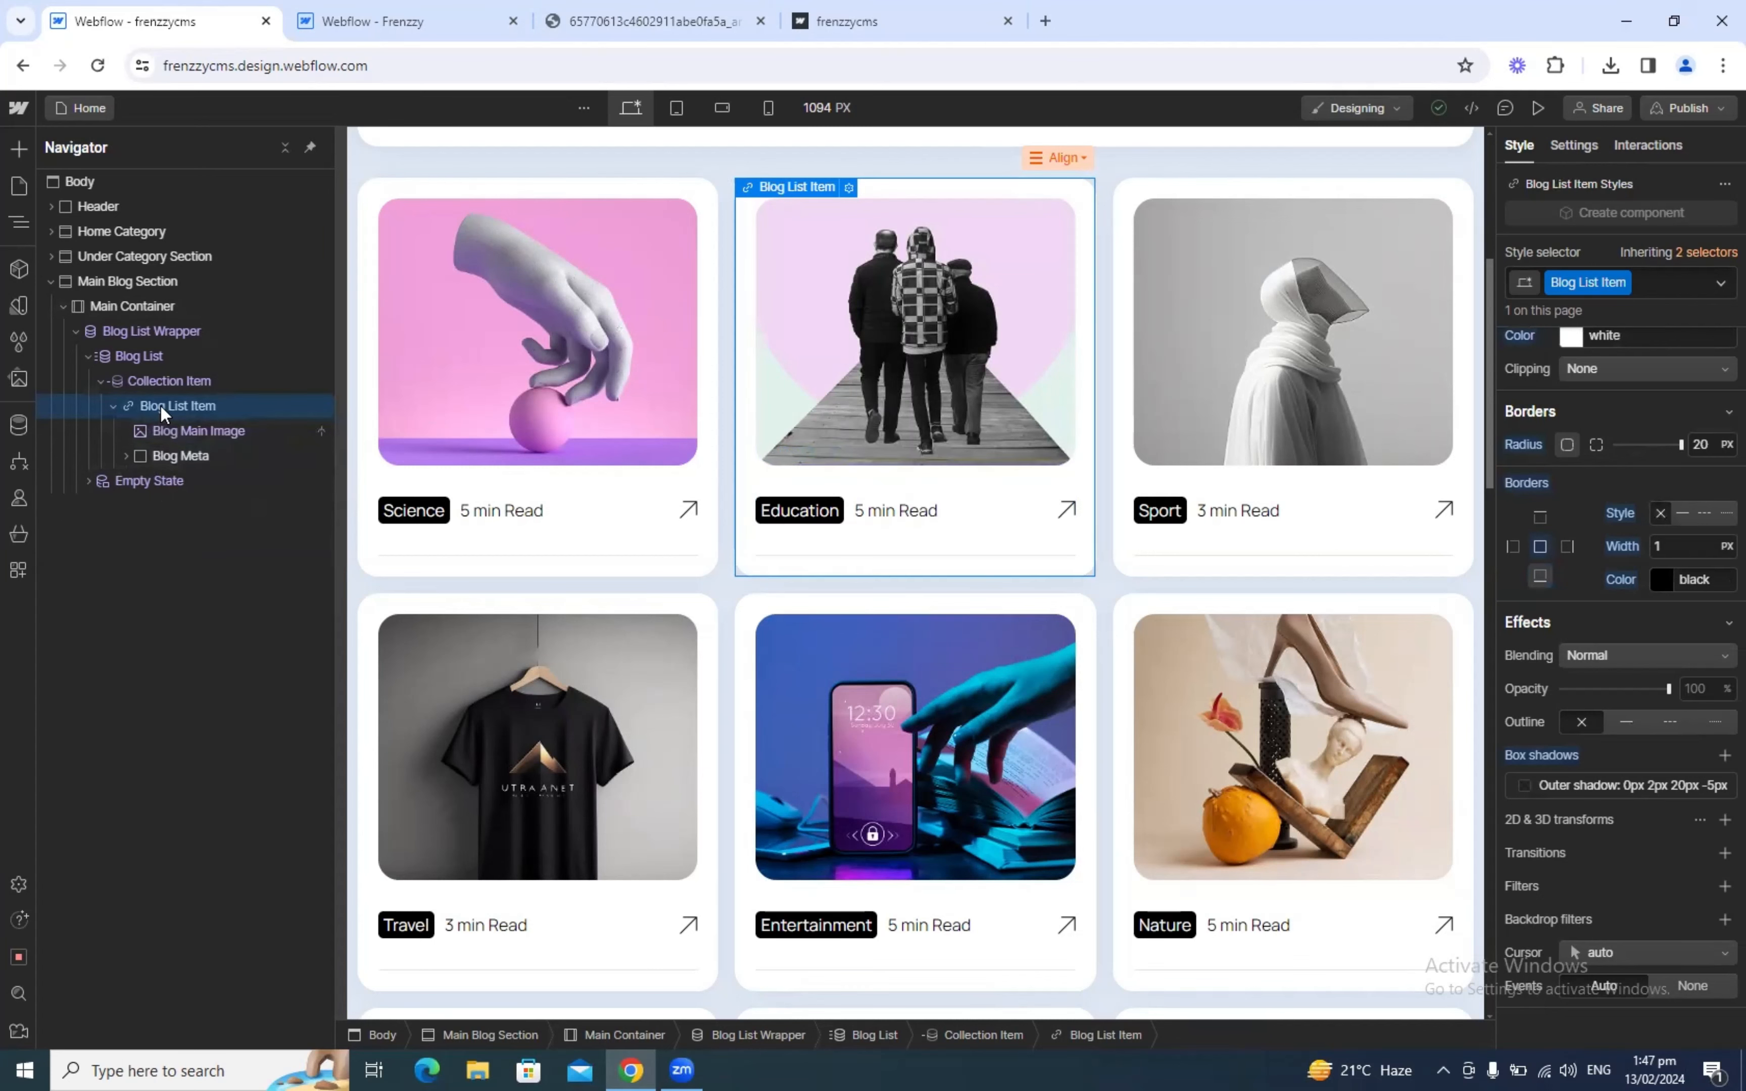
key("ctrl+k")
type("headin")
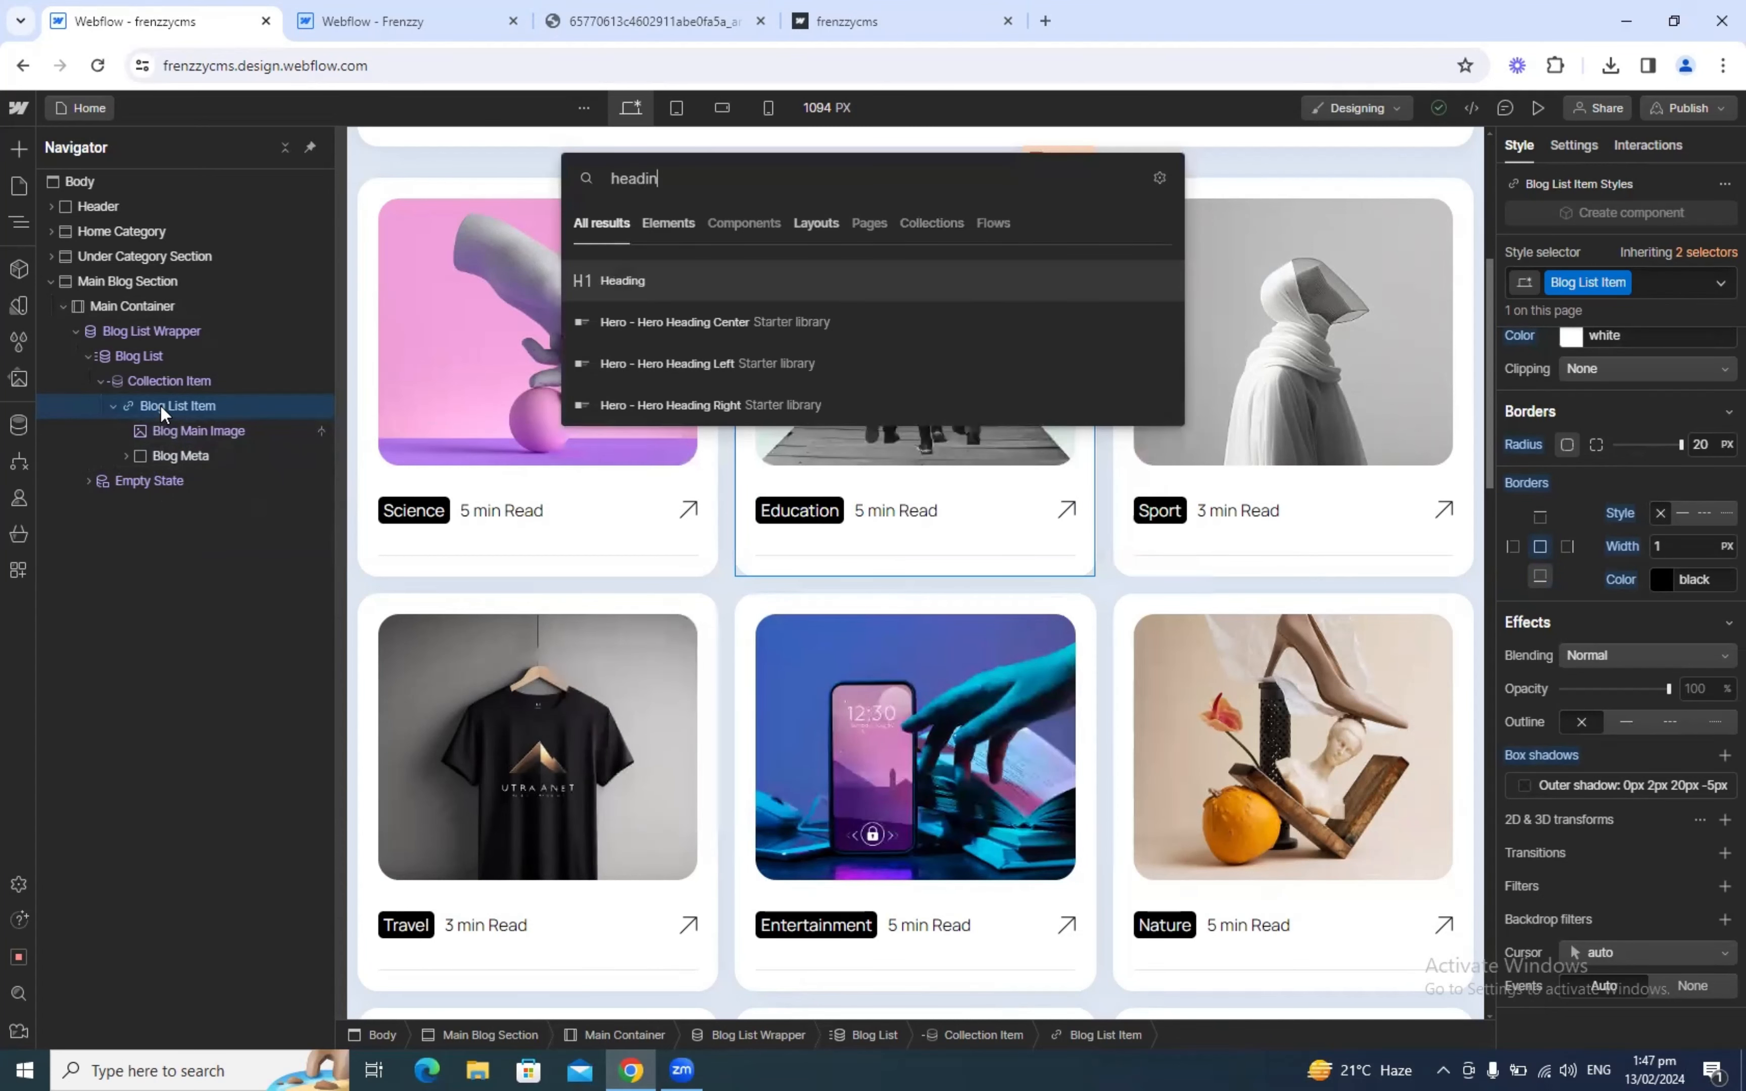
key("Return")
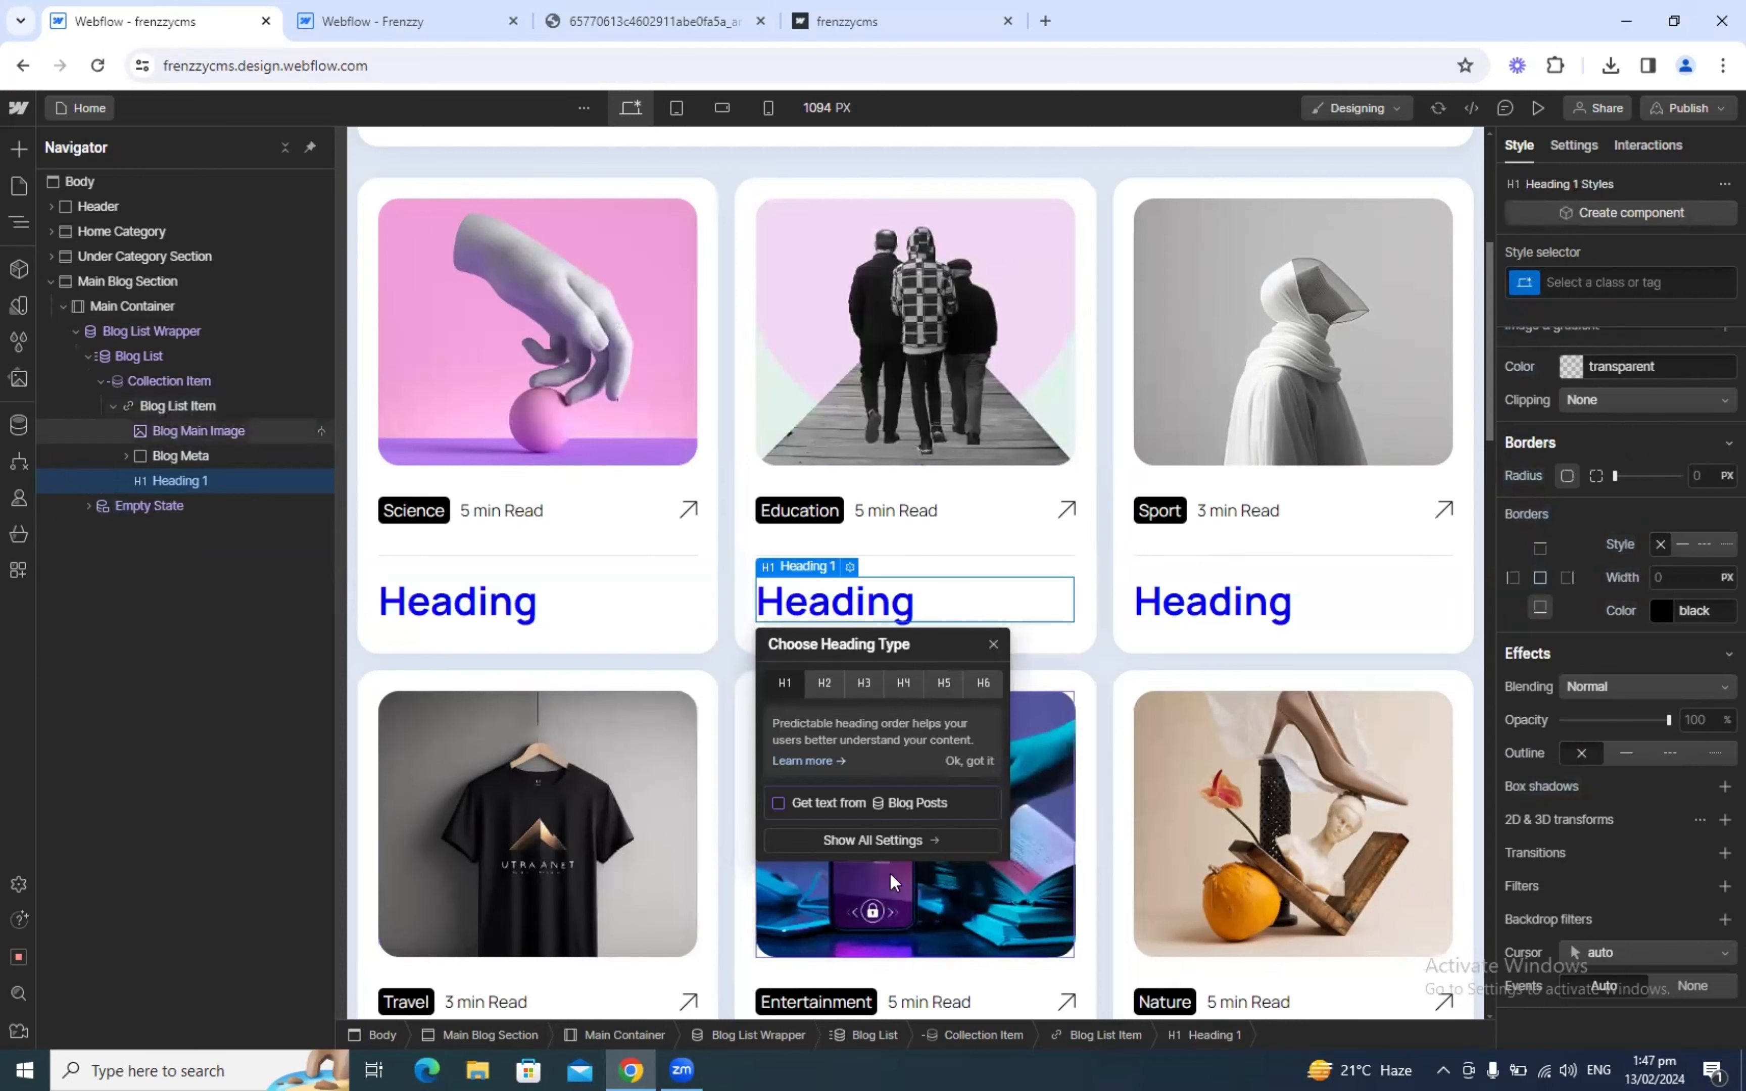
left_click(811, 809)
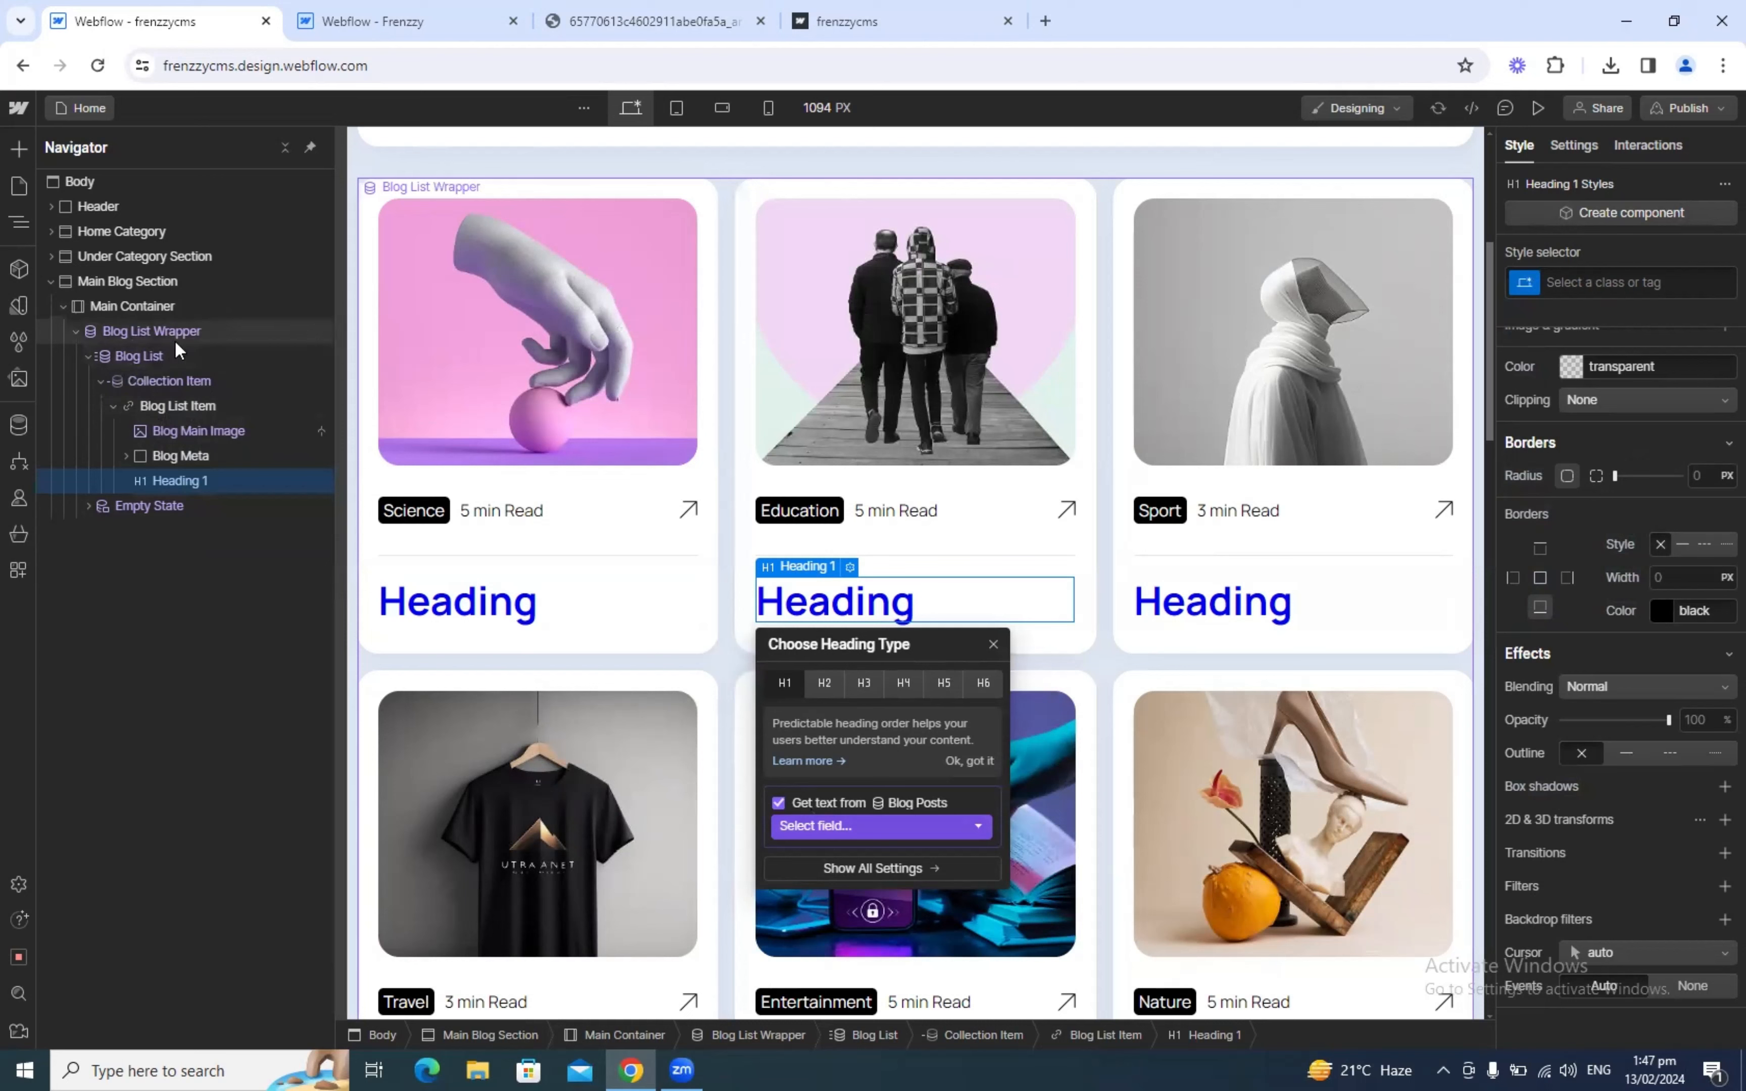
Step: Set the text colour of Blog List Item to black
left_click(186, 407)
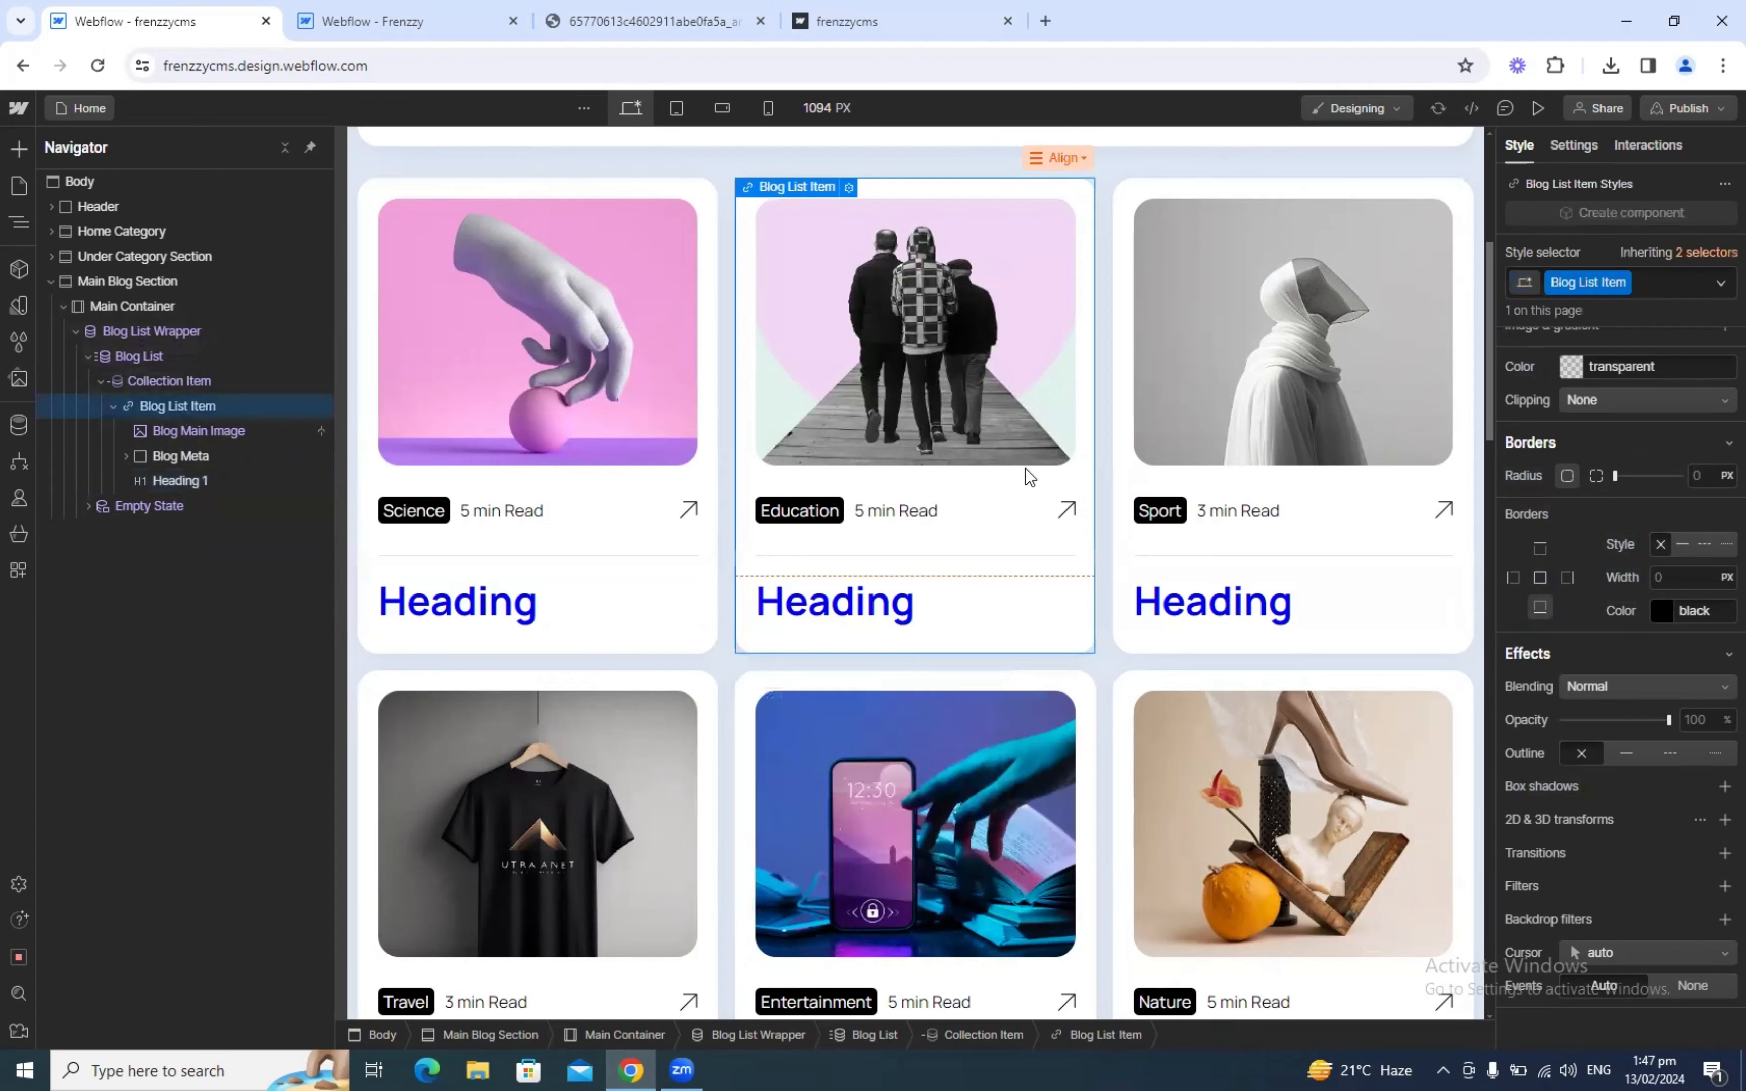
scroll(1643, 641, "up", 4)
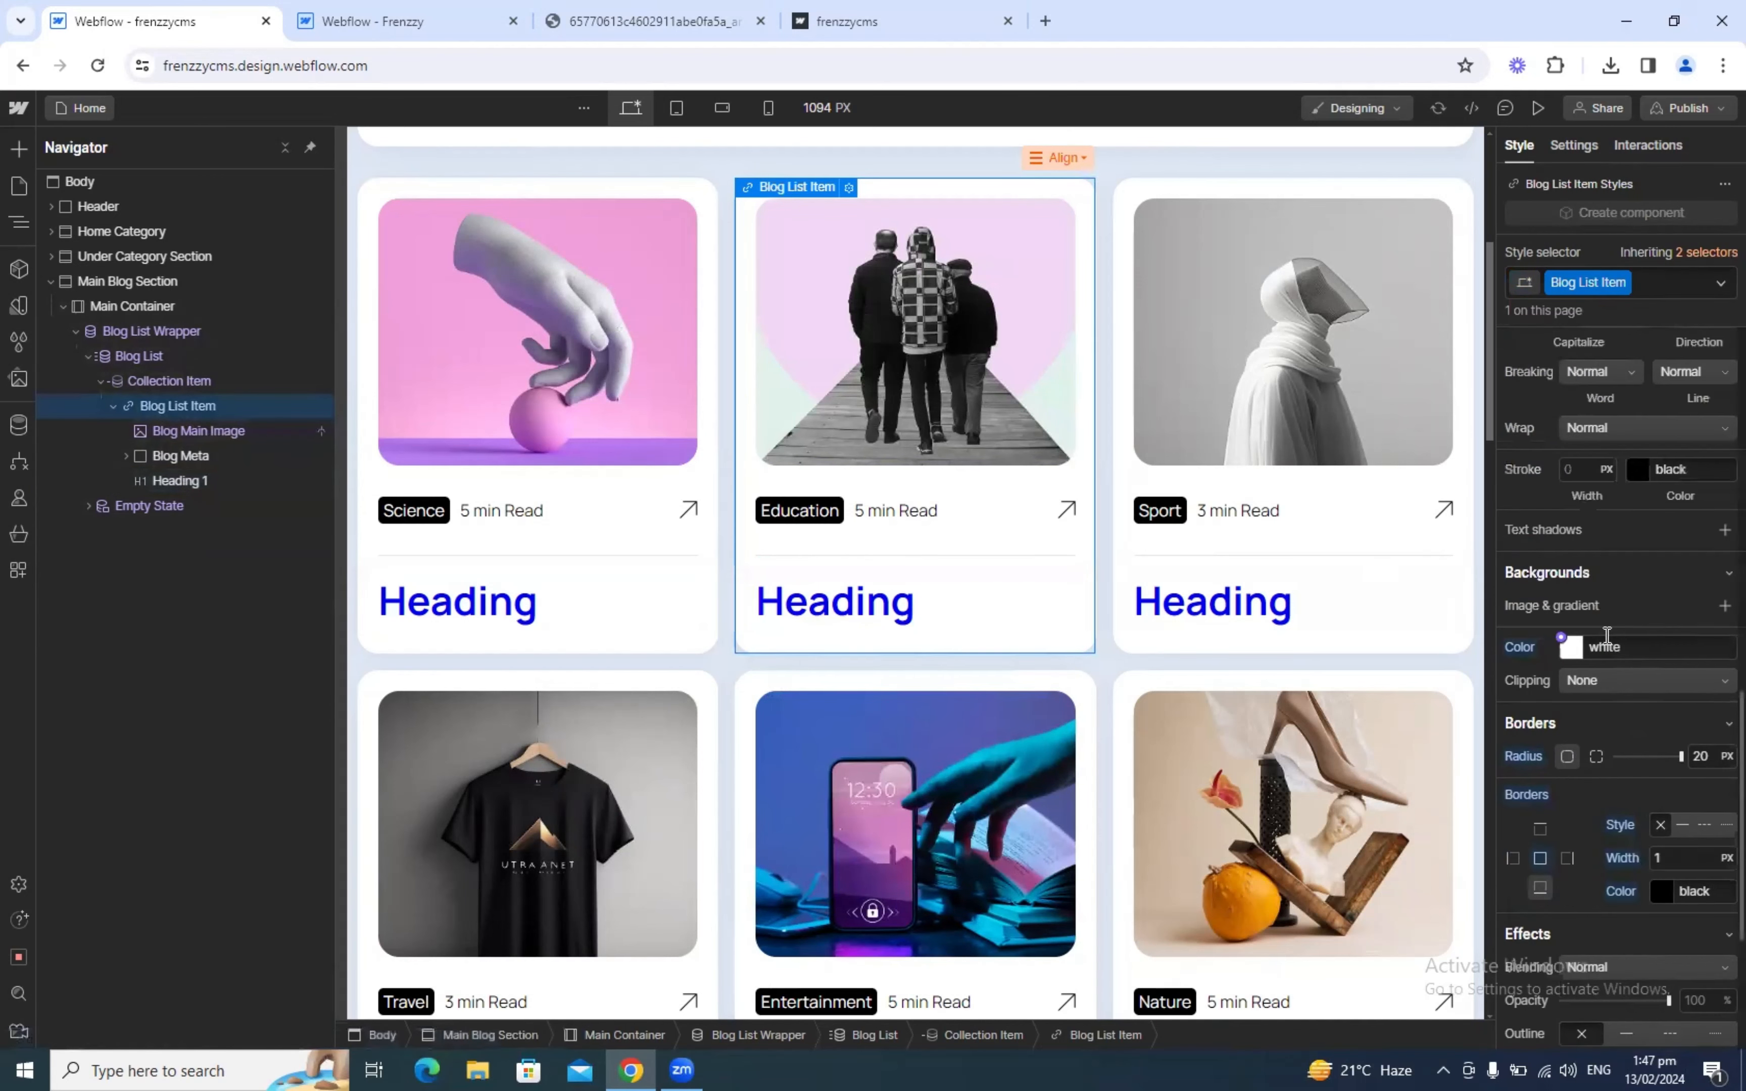
scroll(1608, 635, "up", 4)
left_click(1620, 415)
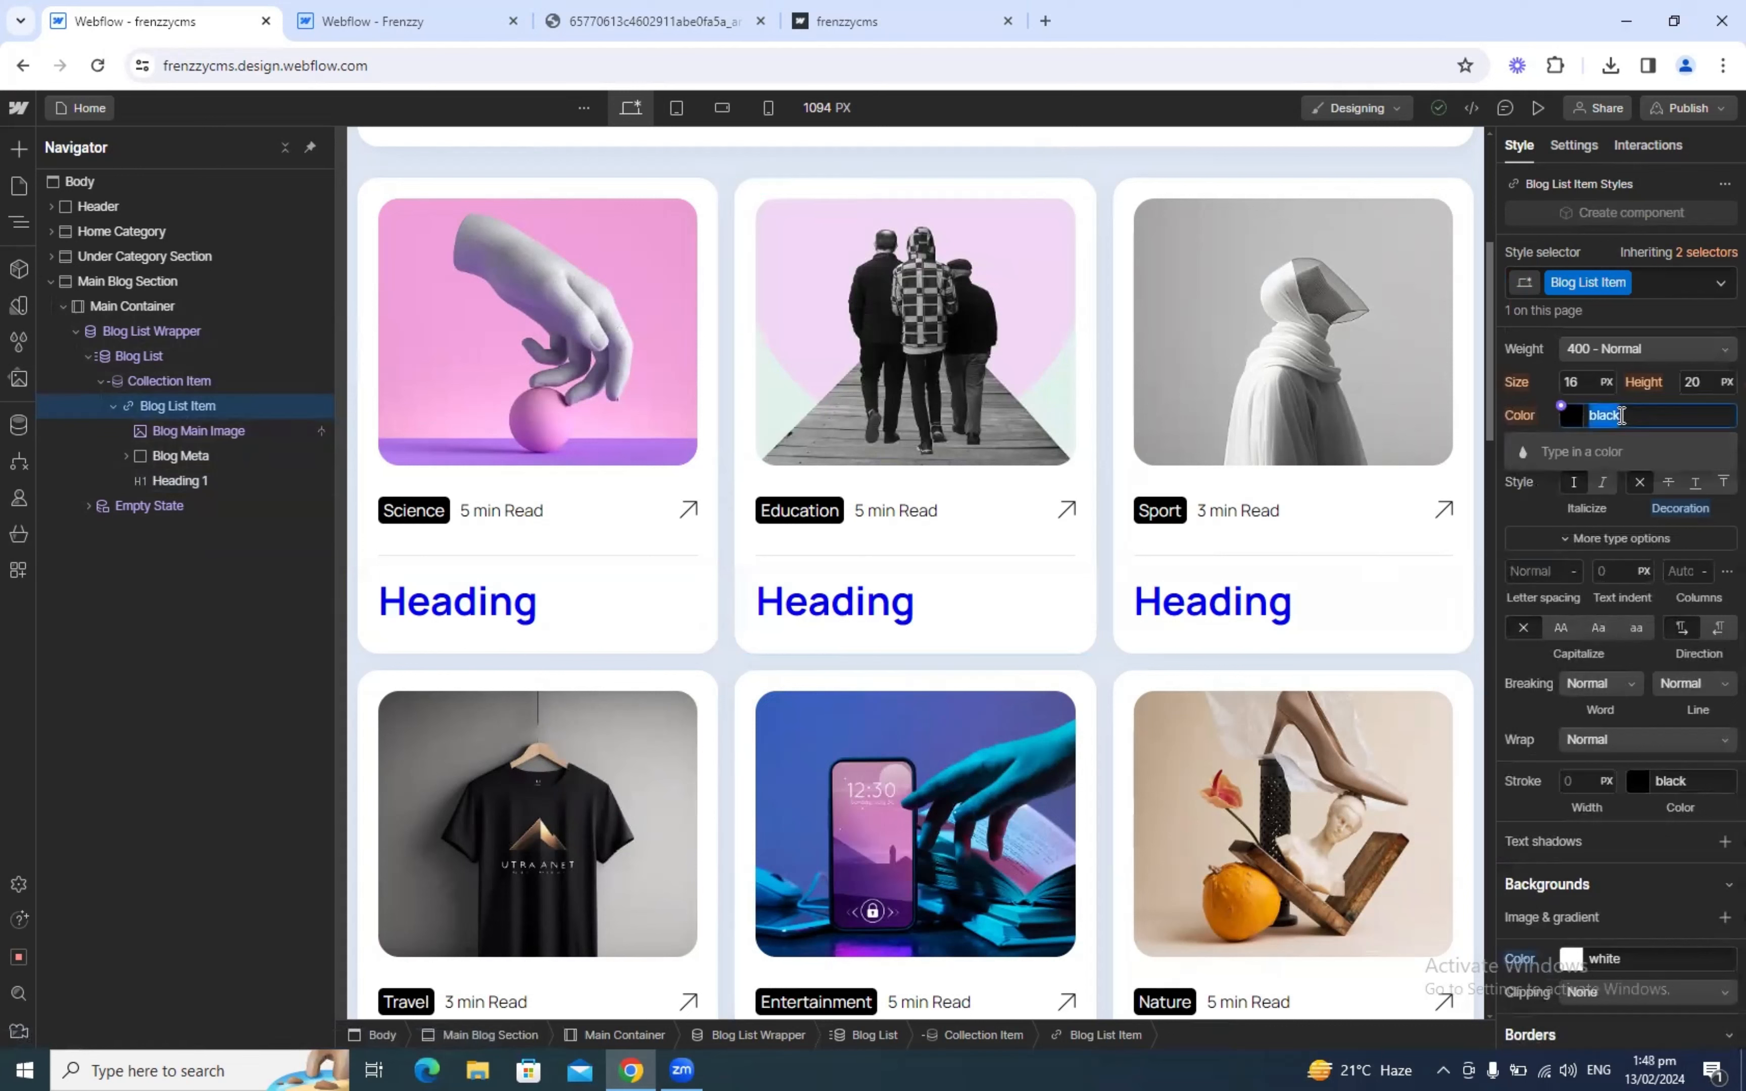
type("black")
key("Return")
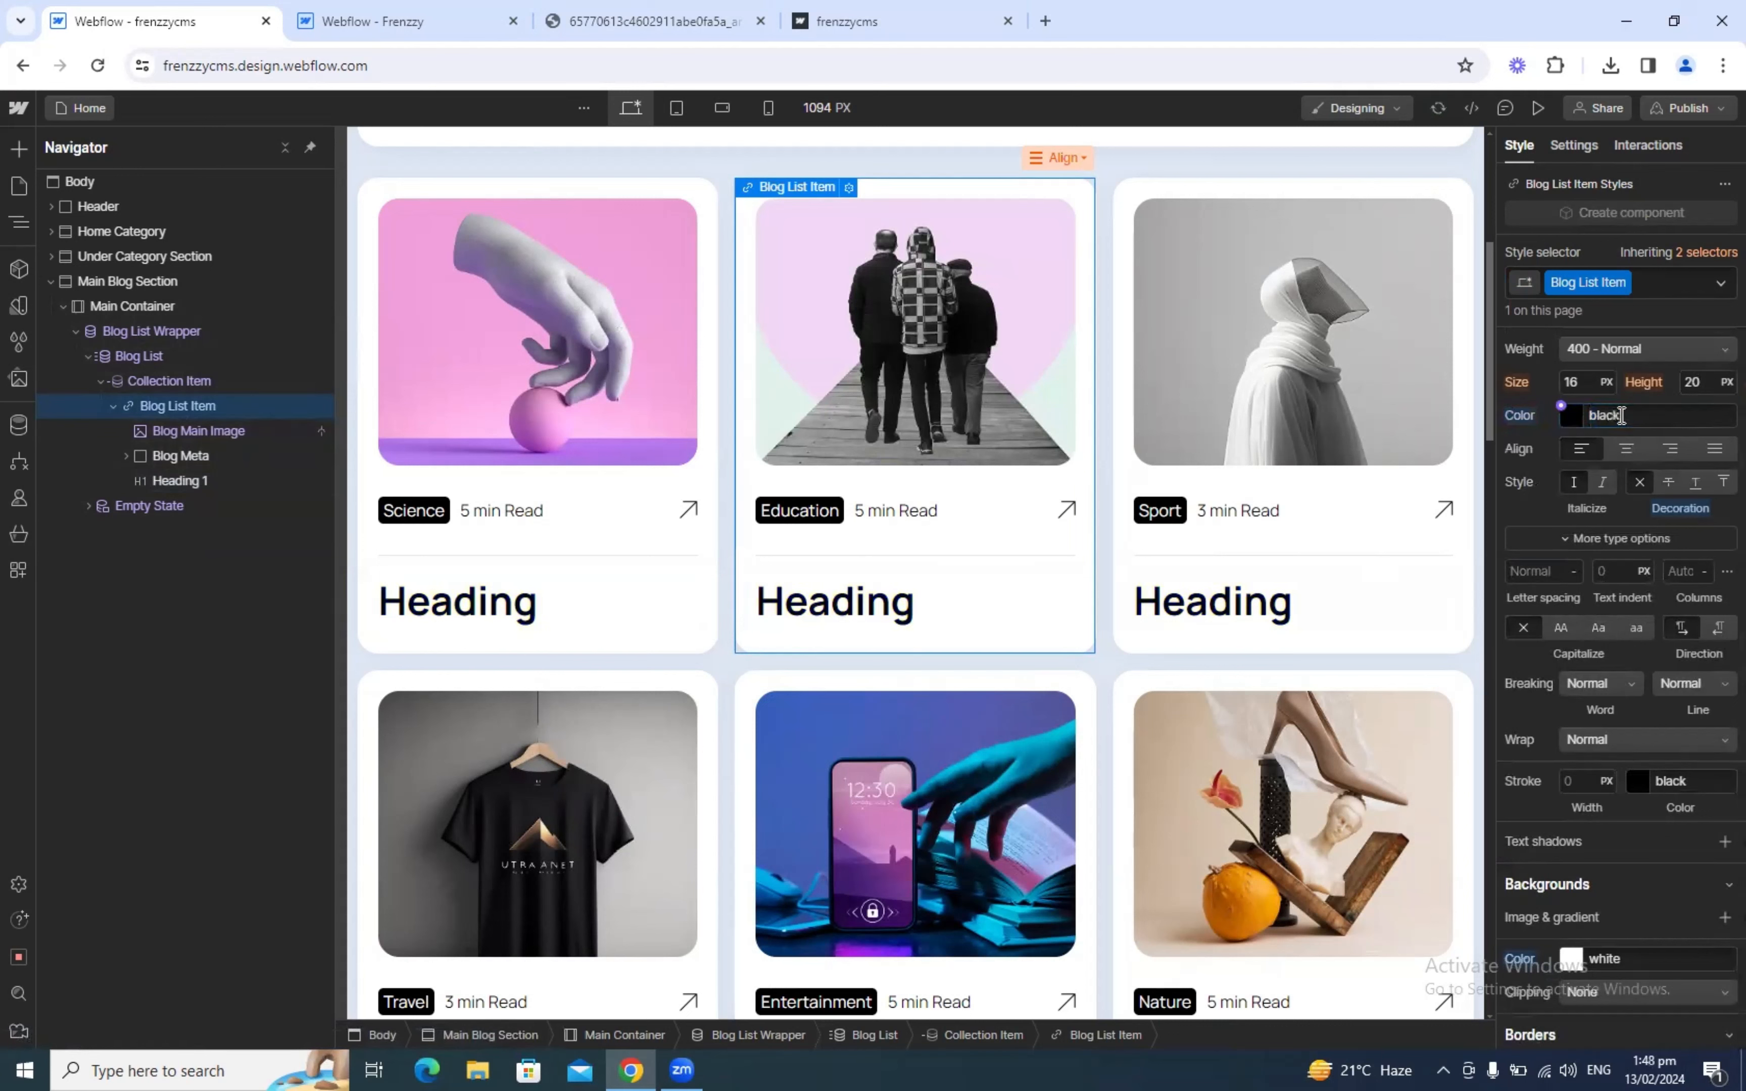
Step: Change the new heading in Blog List Item to heading type H4
left_click(485, 605)
left_click(471, 567)
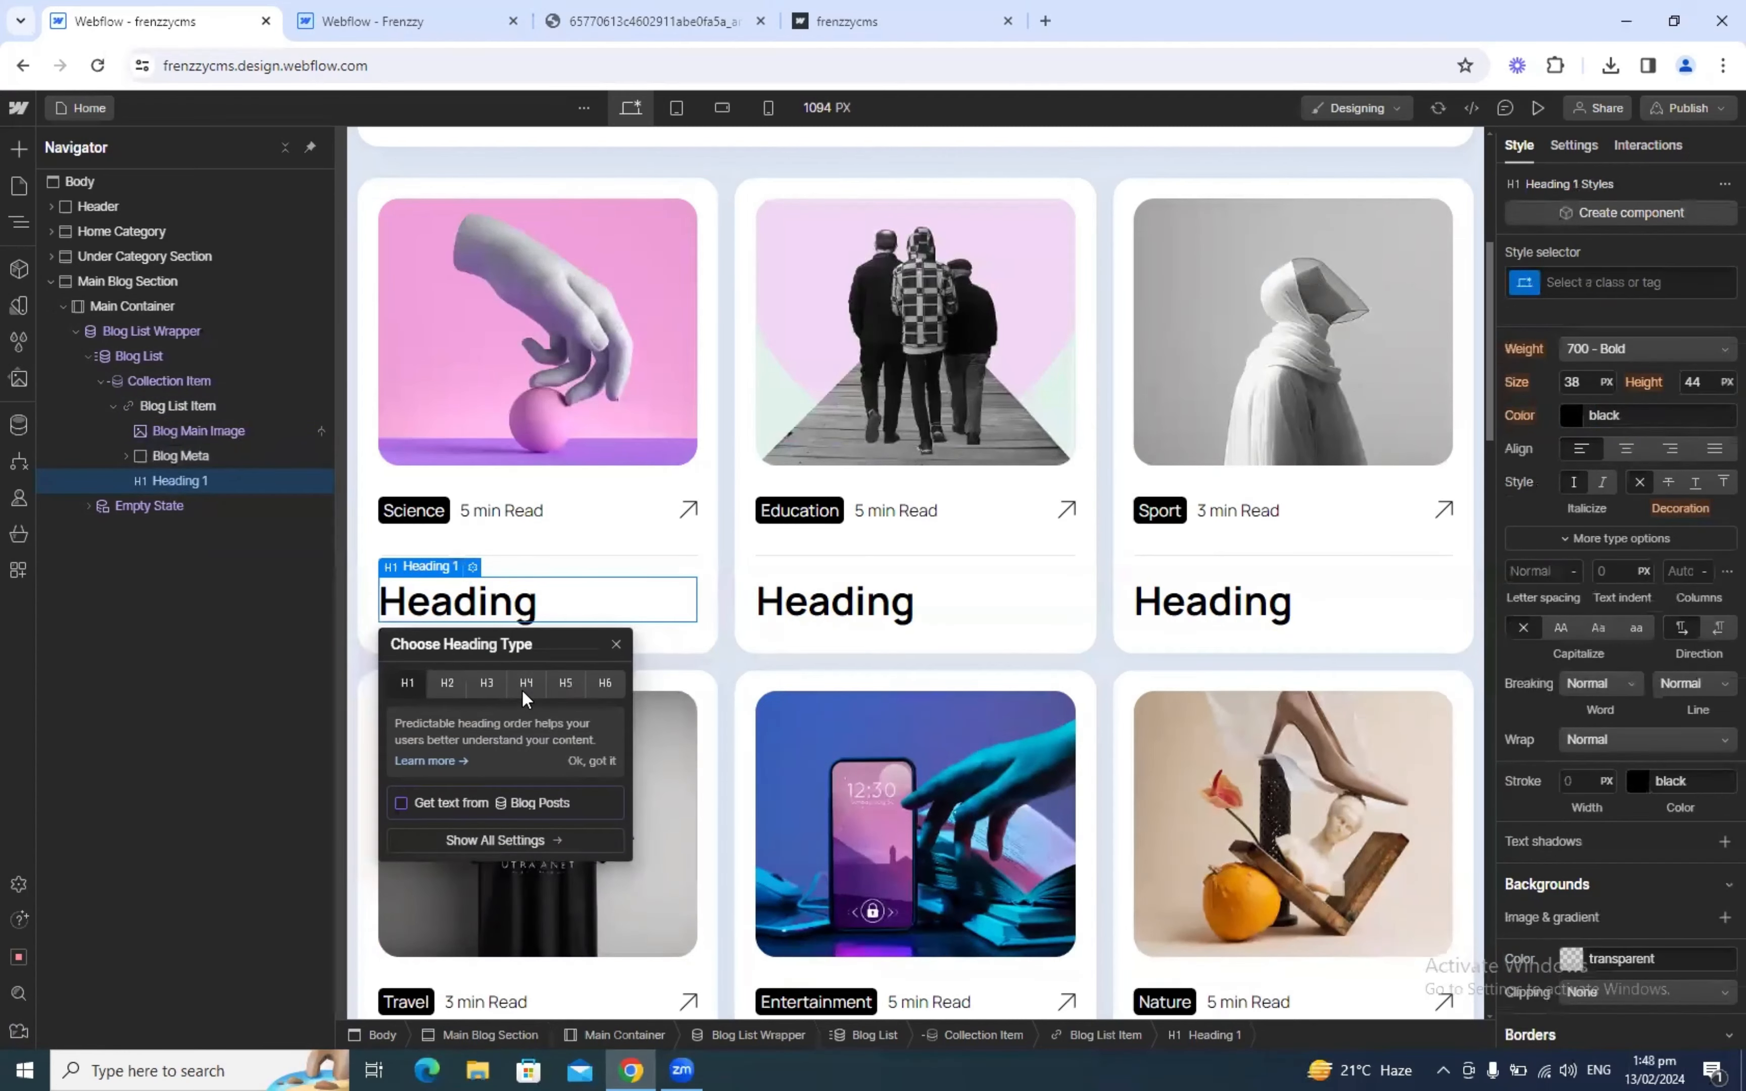
left_click(521, 690)
Step: Take the title's class name from the Frenzzy reference template and give the new H4 heading the class Main Blog Title
left_click(430, 21)
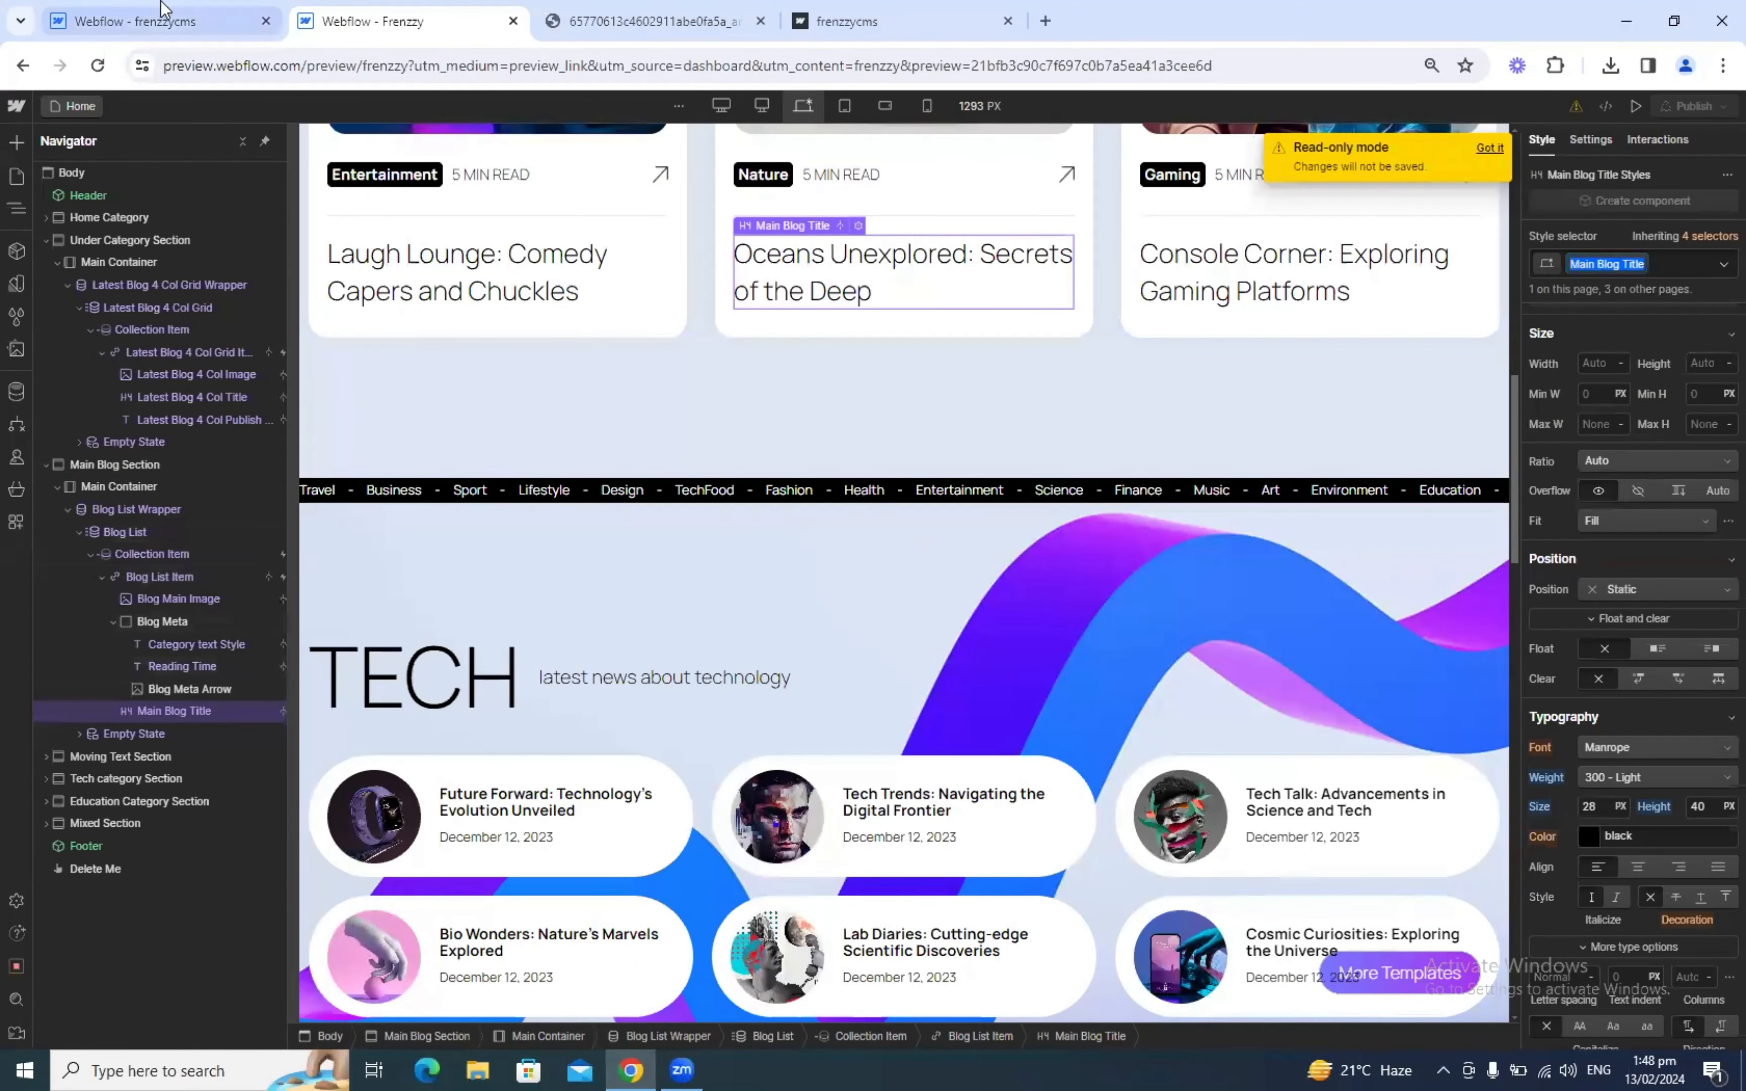
left_click(166, 21)
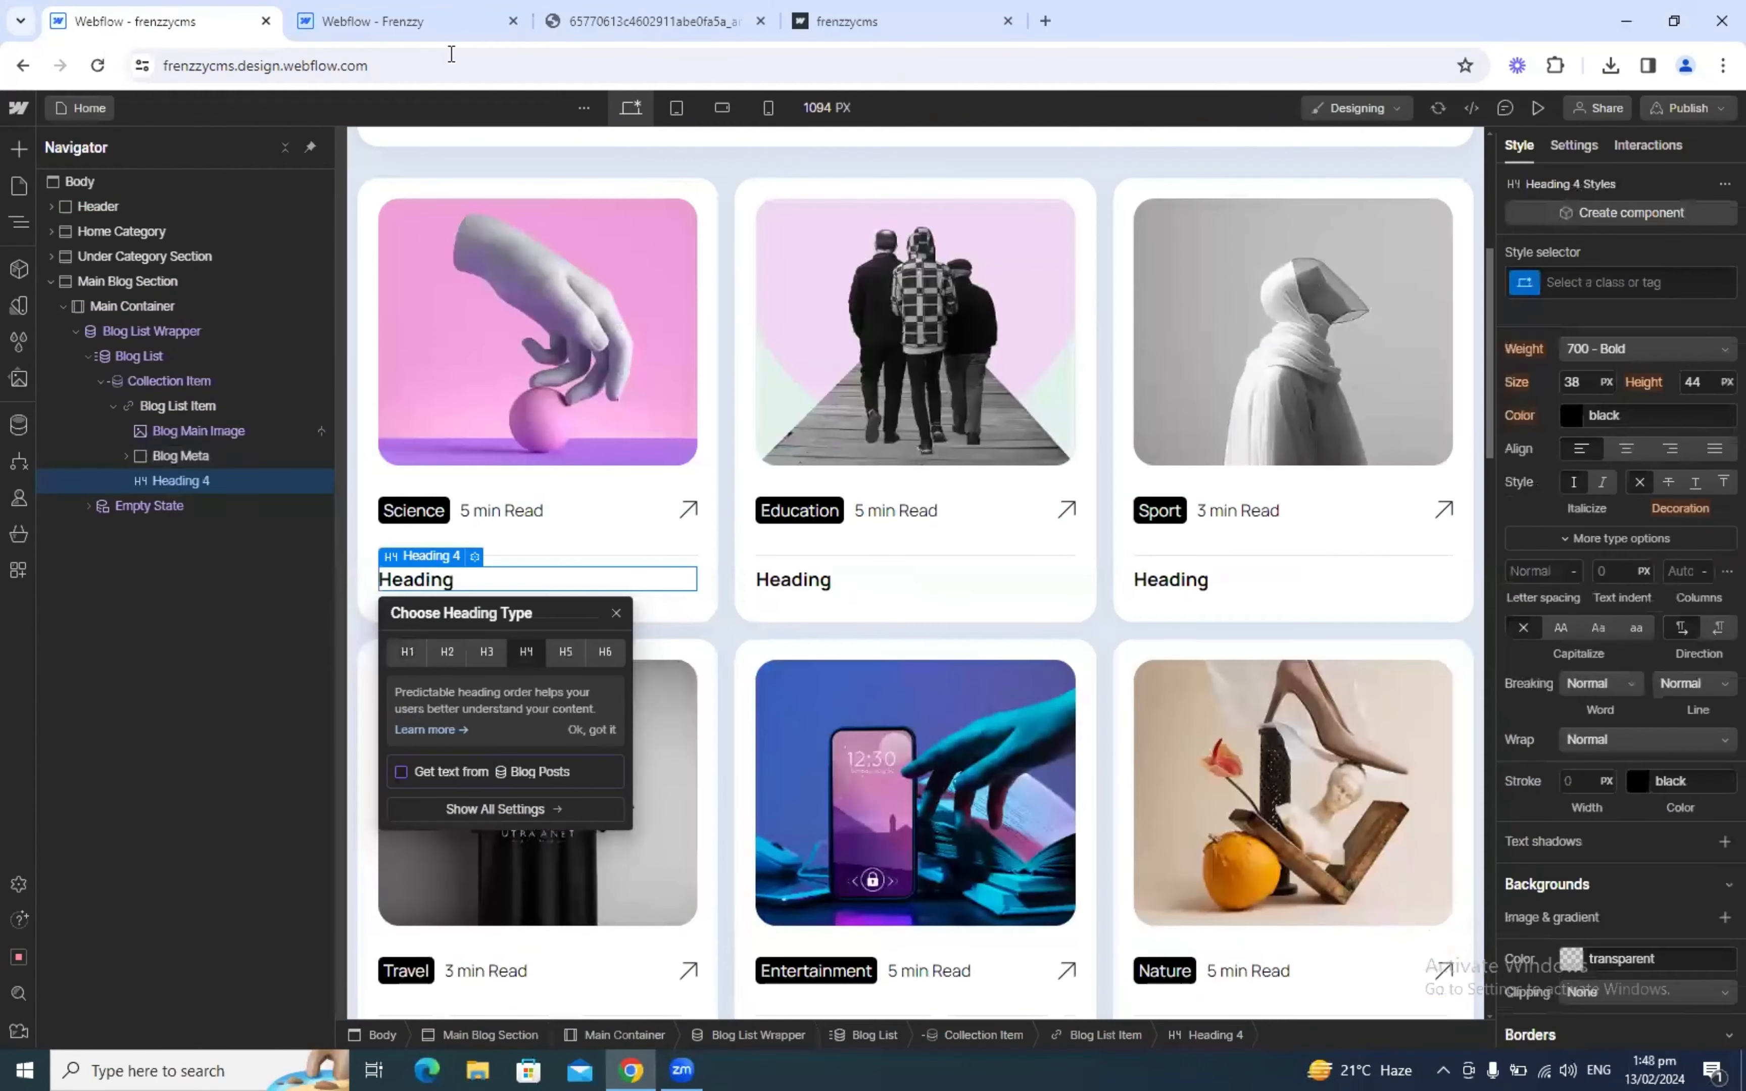
left_click(1601, 281)
type("Main Blog Title")
key("Return")
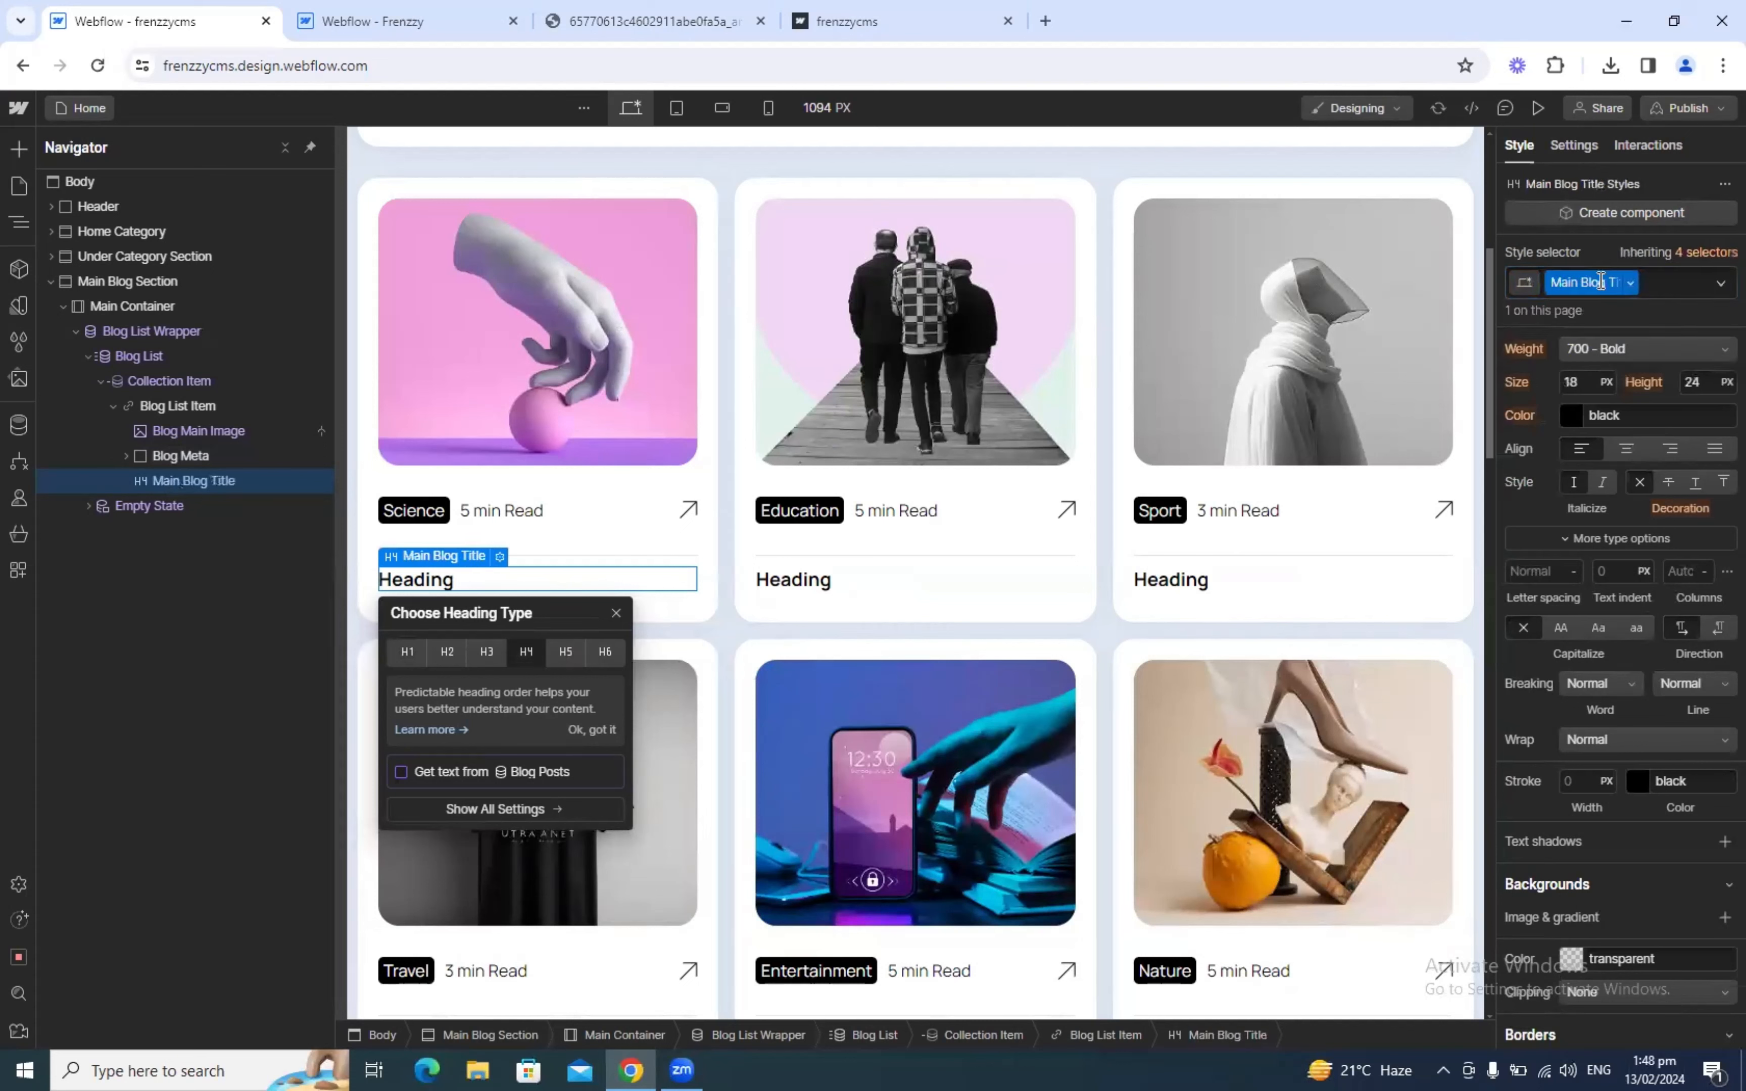
Step: Set Main Blog Title's font size to 28 px and its line height to 40 px
left_click(1595, 380)
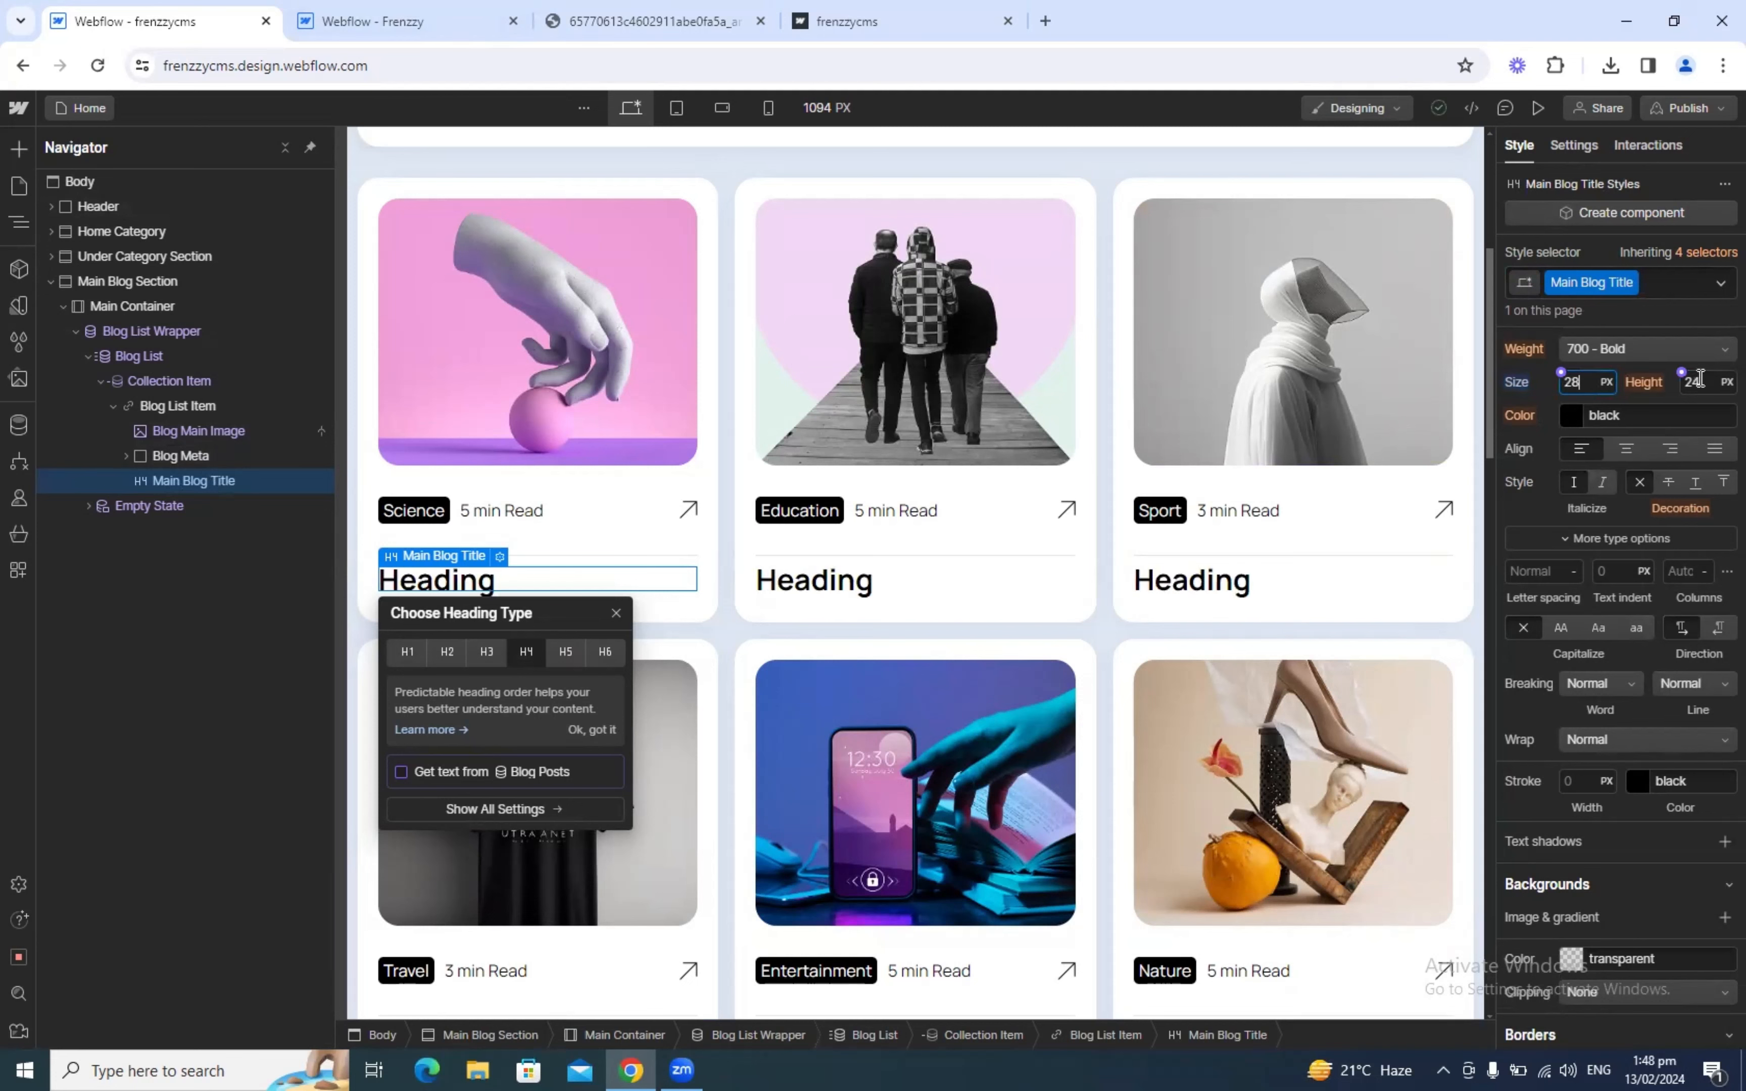
left_click(1700, 376)
type("40")
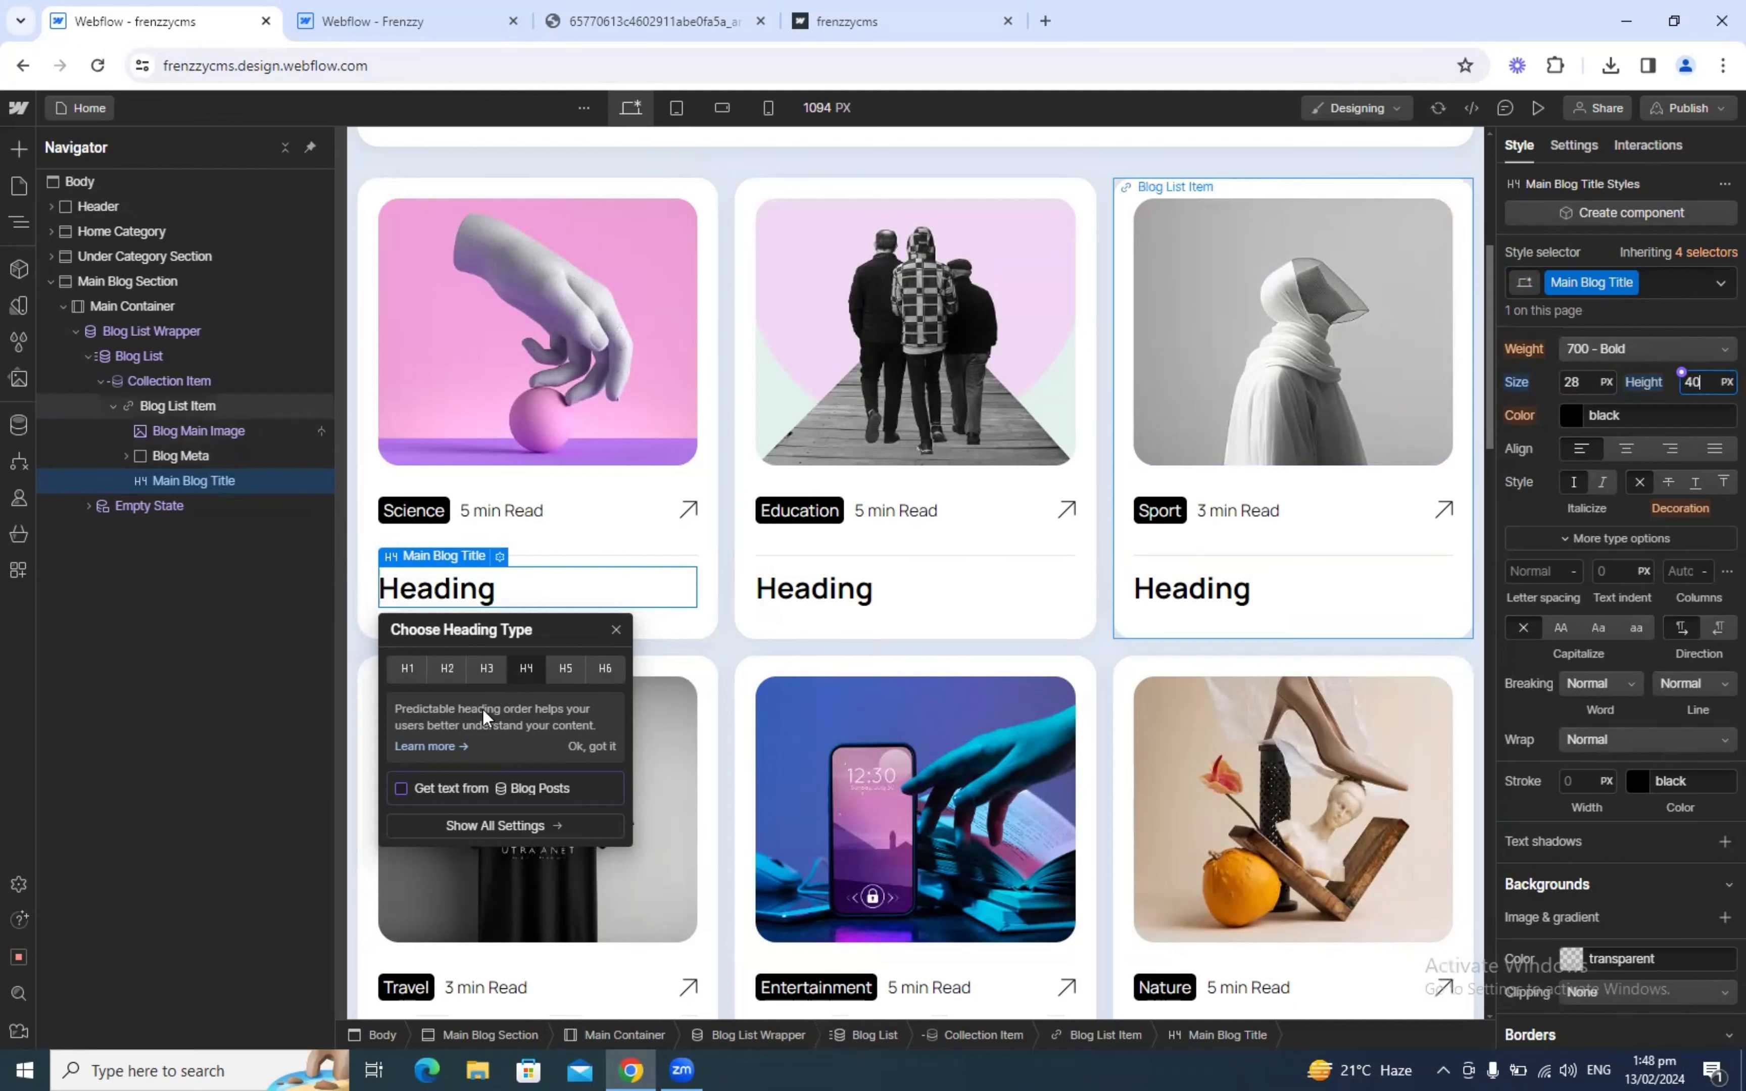
Step: Connect the Main Blog Title text to the Name field of the Blog Posts collection
left_click(462, 784)
left_click(460, 814)
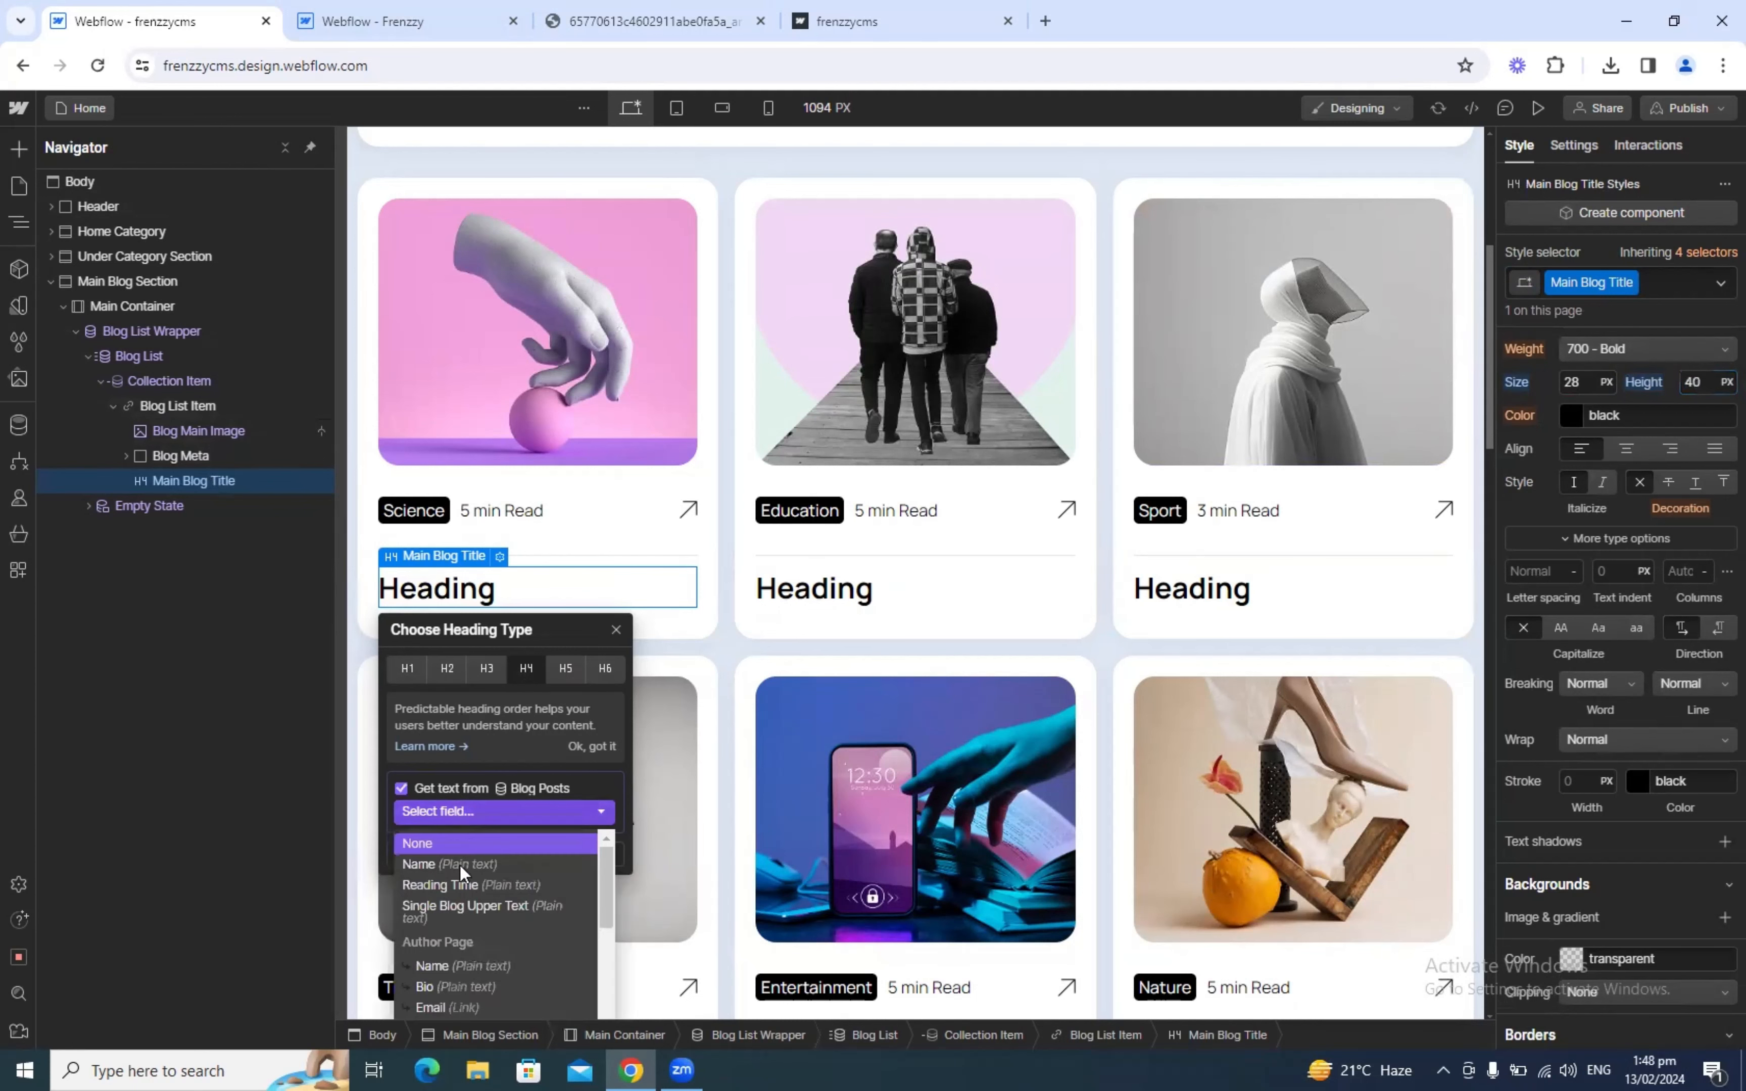
left_click(472, 864)
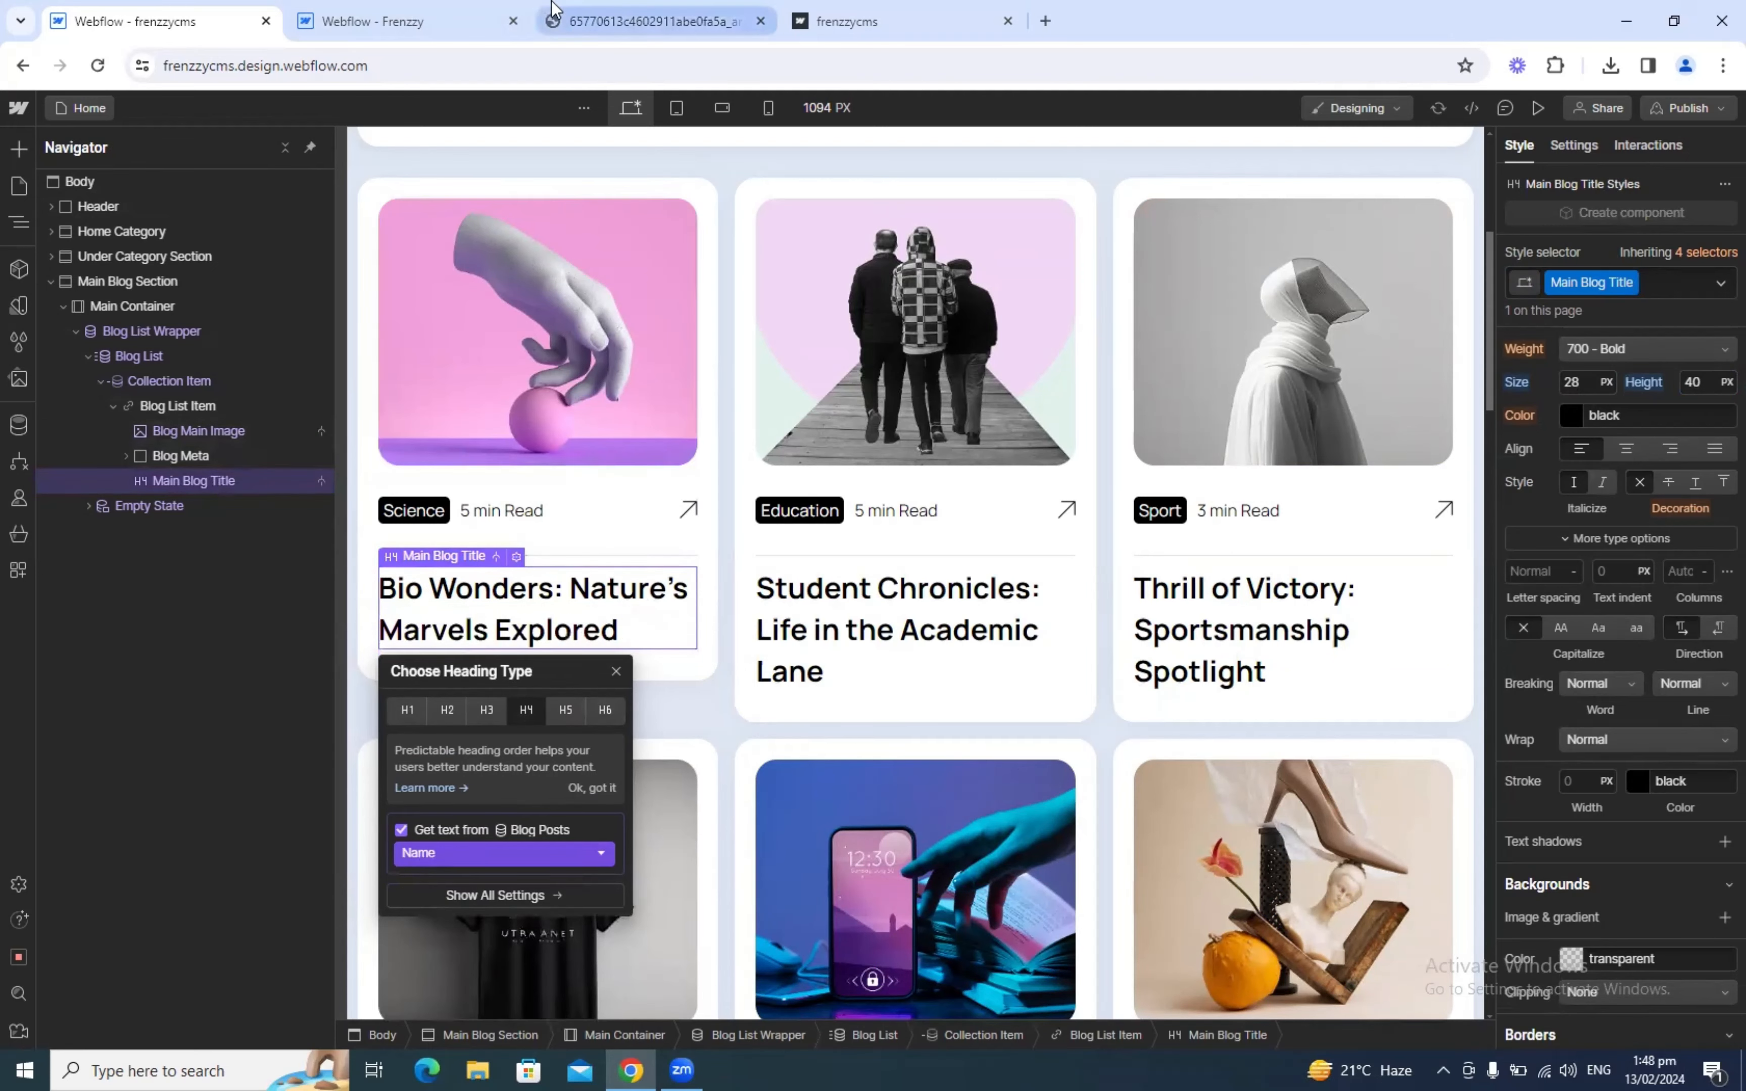
Step: Check the title's spacing in the Frenzzy reference template and set Main Blog Title's top margin to 20 px
left_click(450, 6)
scroll(865, 470, "up", 3)
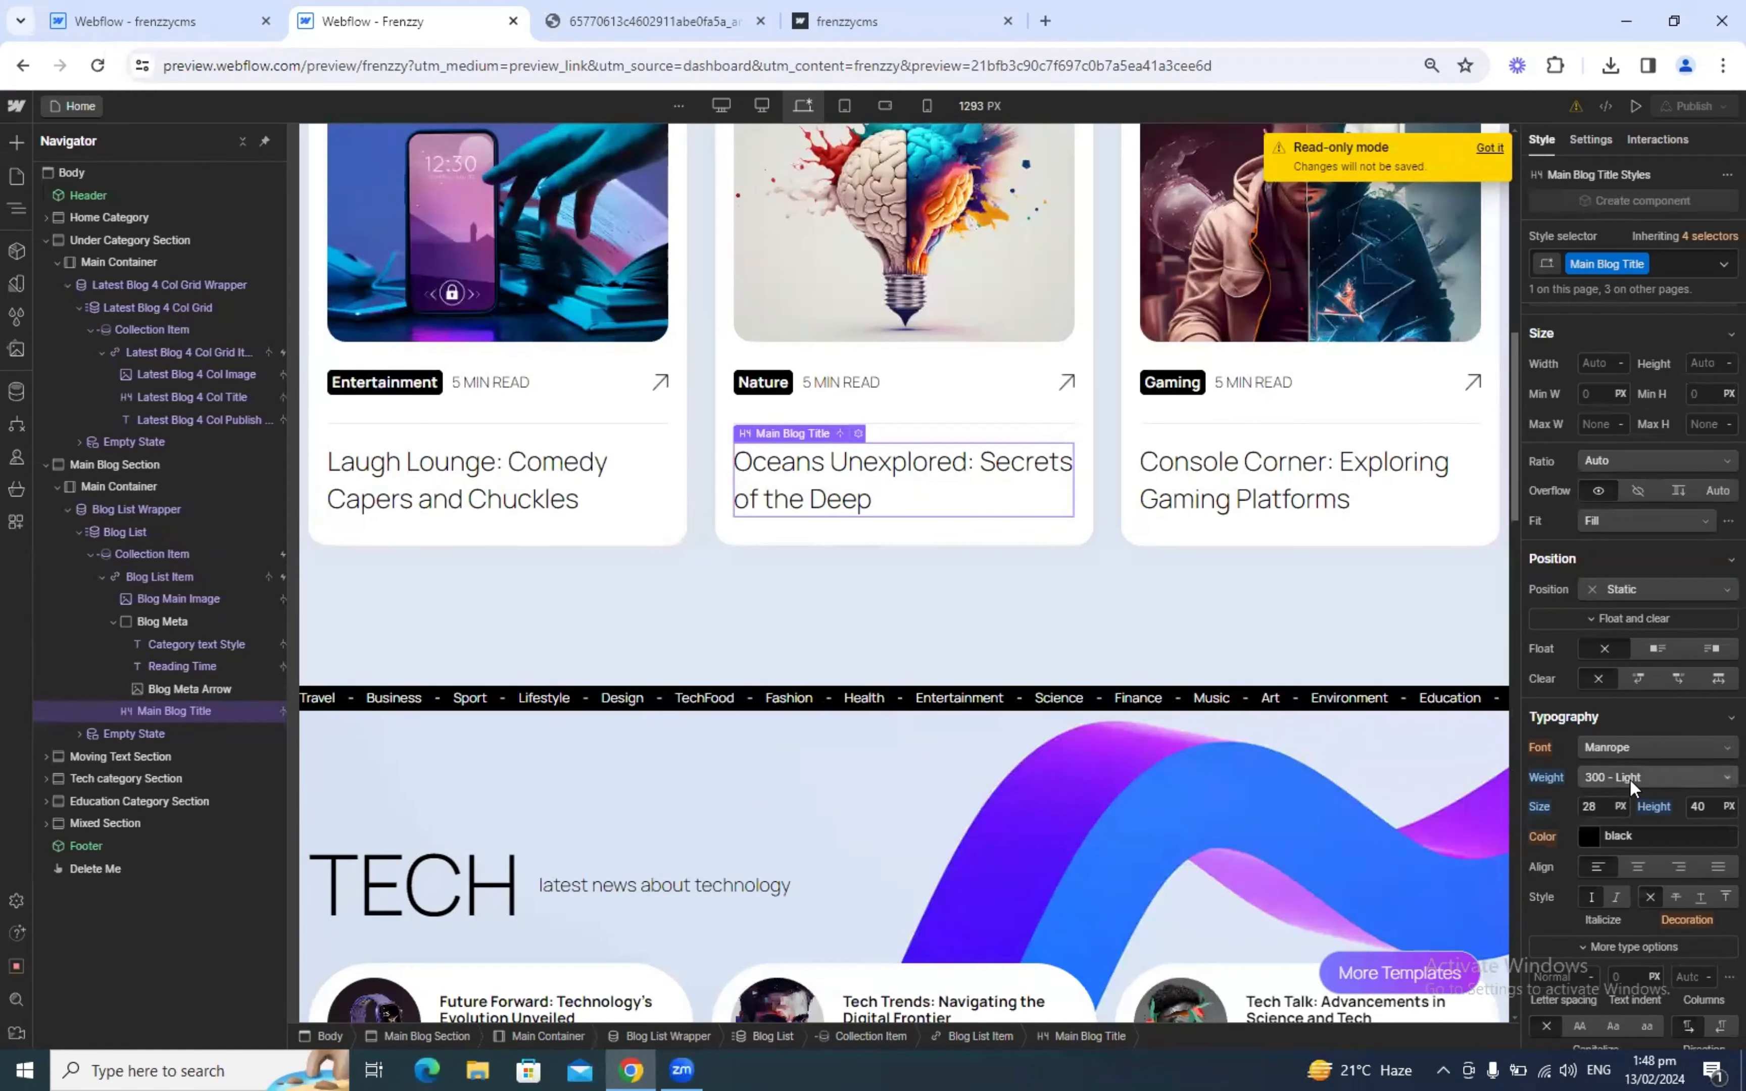
scroll(1629, 779, "up", 3)
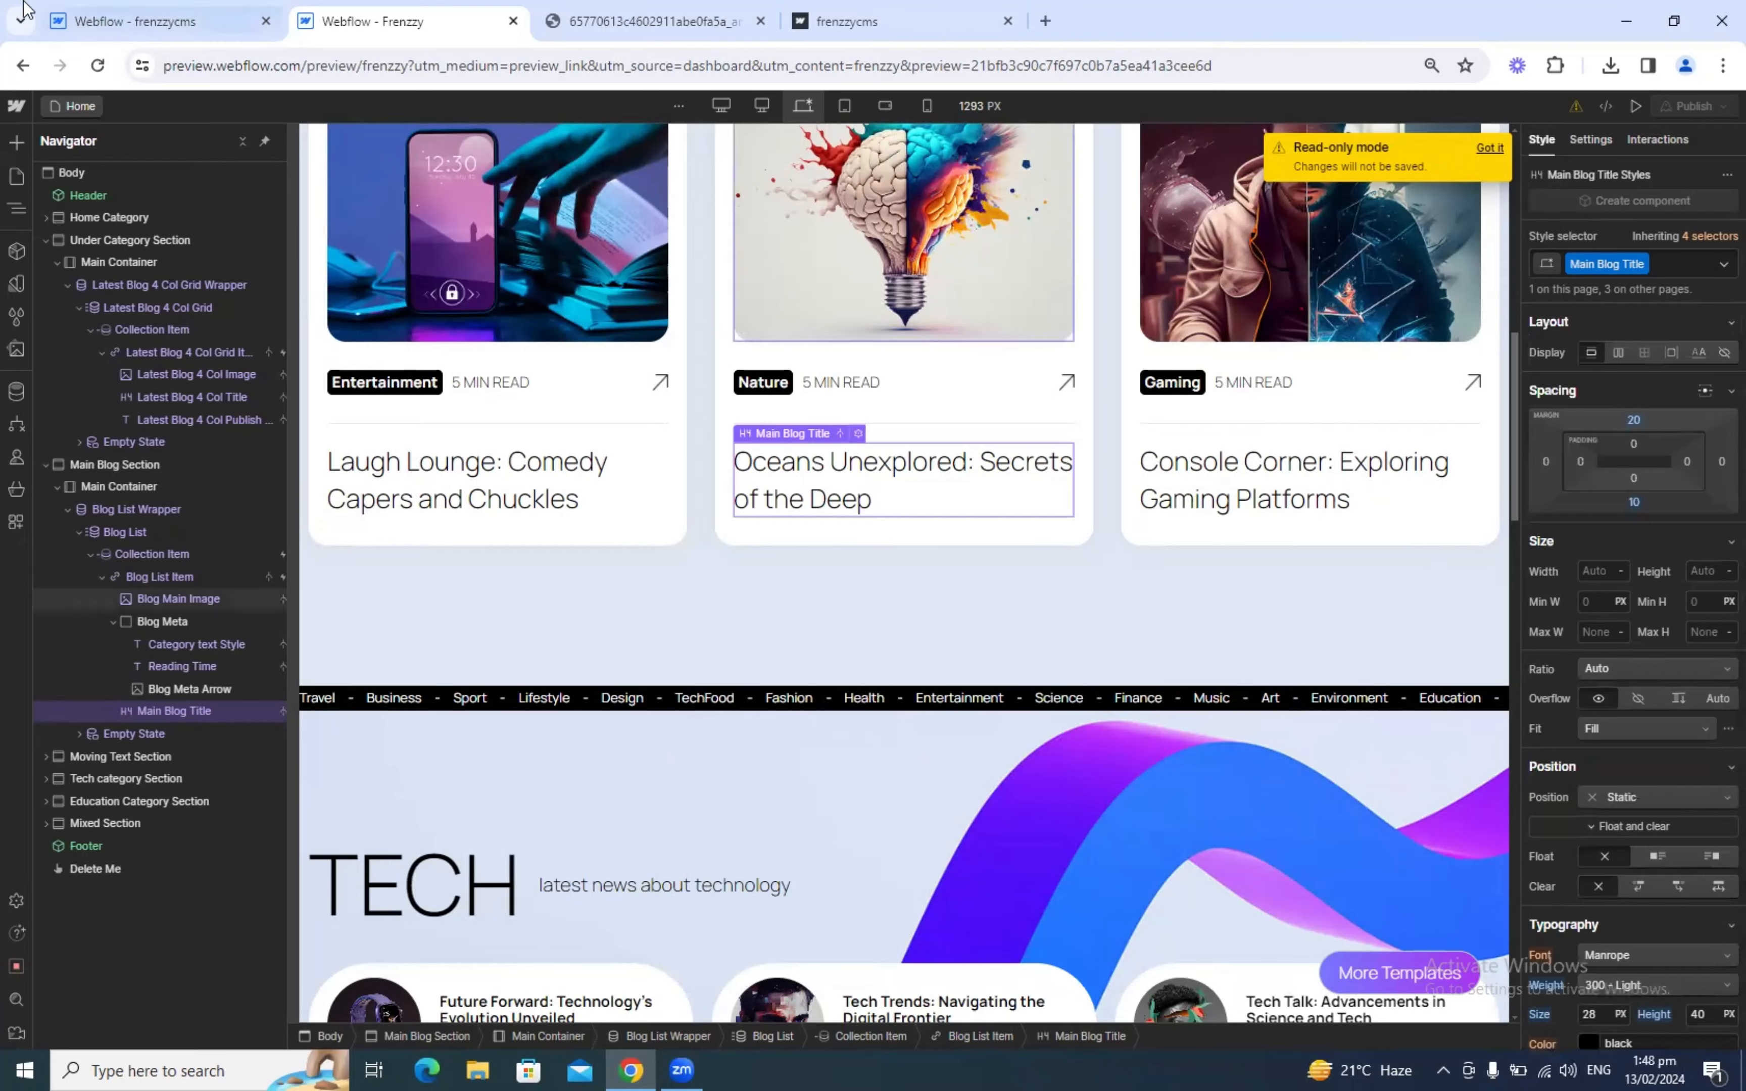
left_click(137, 9)
scroll(1603, 357, "up", 5)
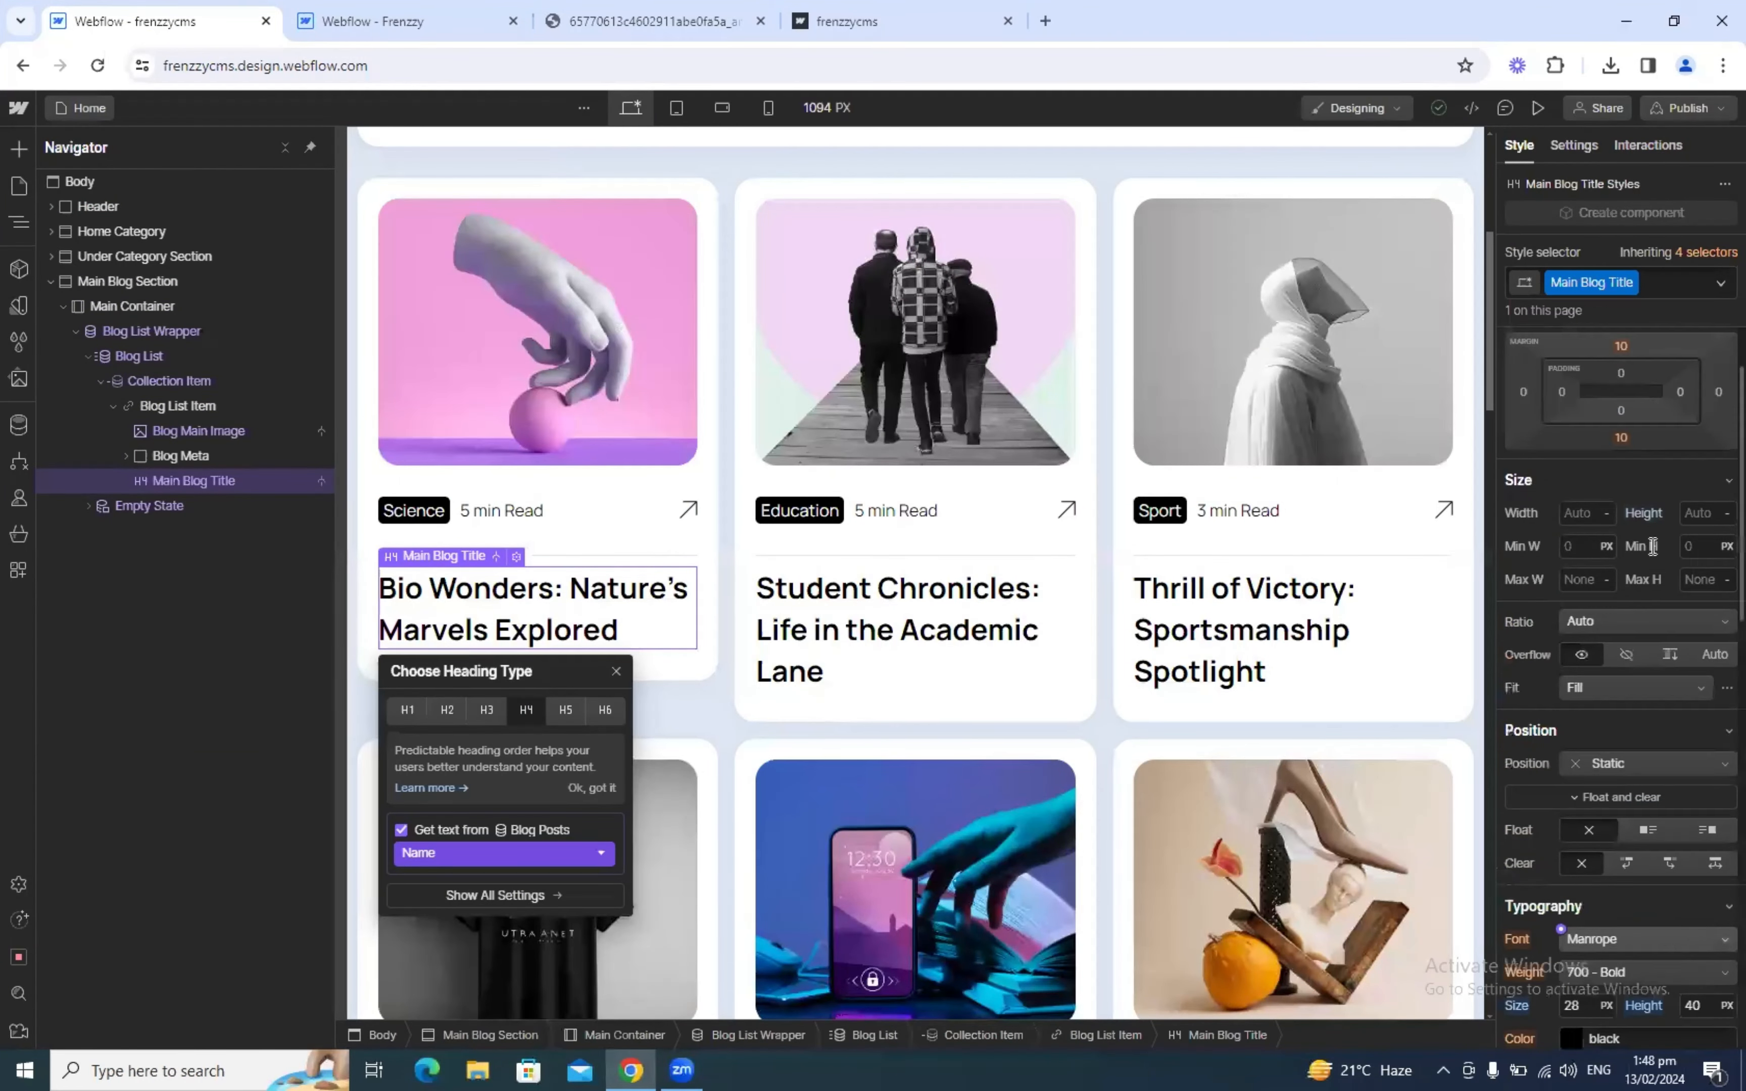
left_click(1621, 351)
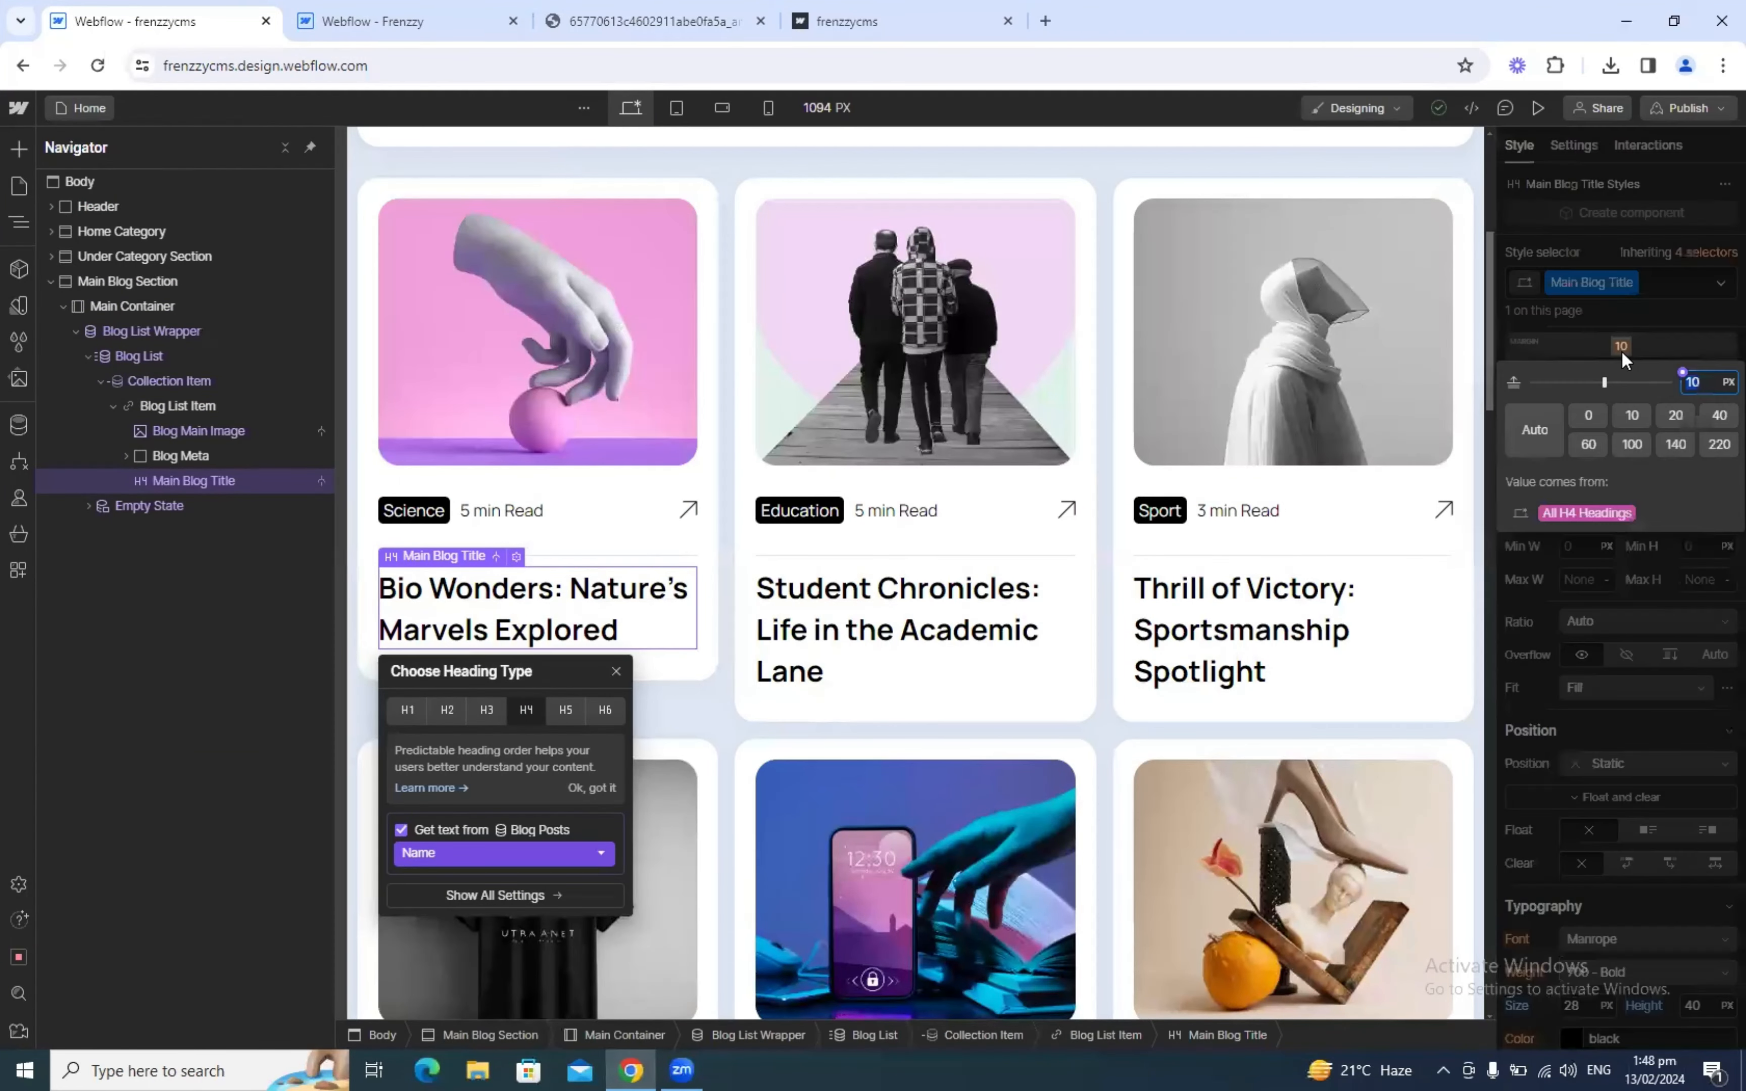
type("20")
key("Return")
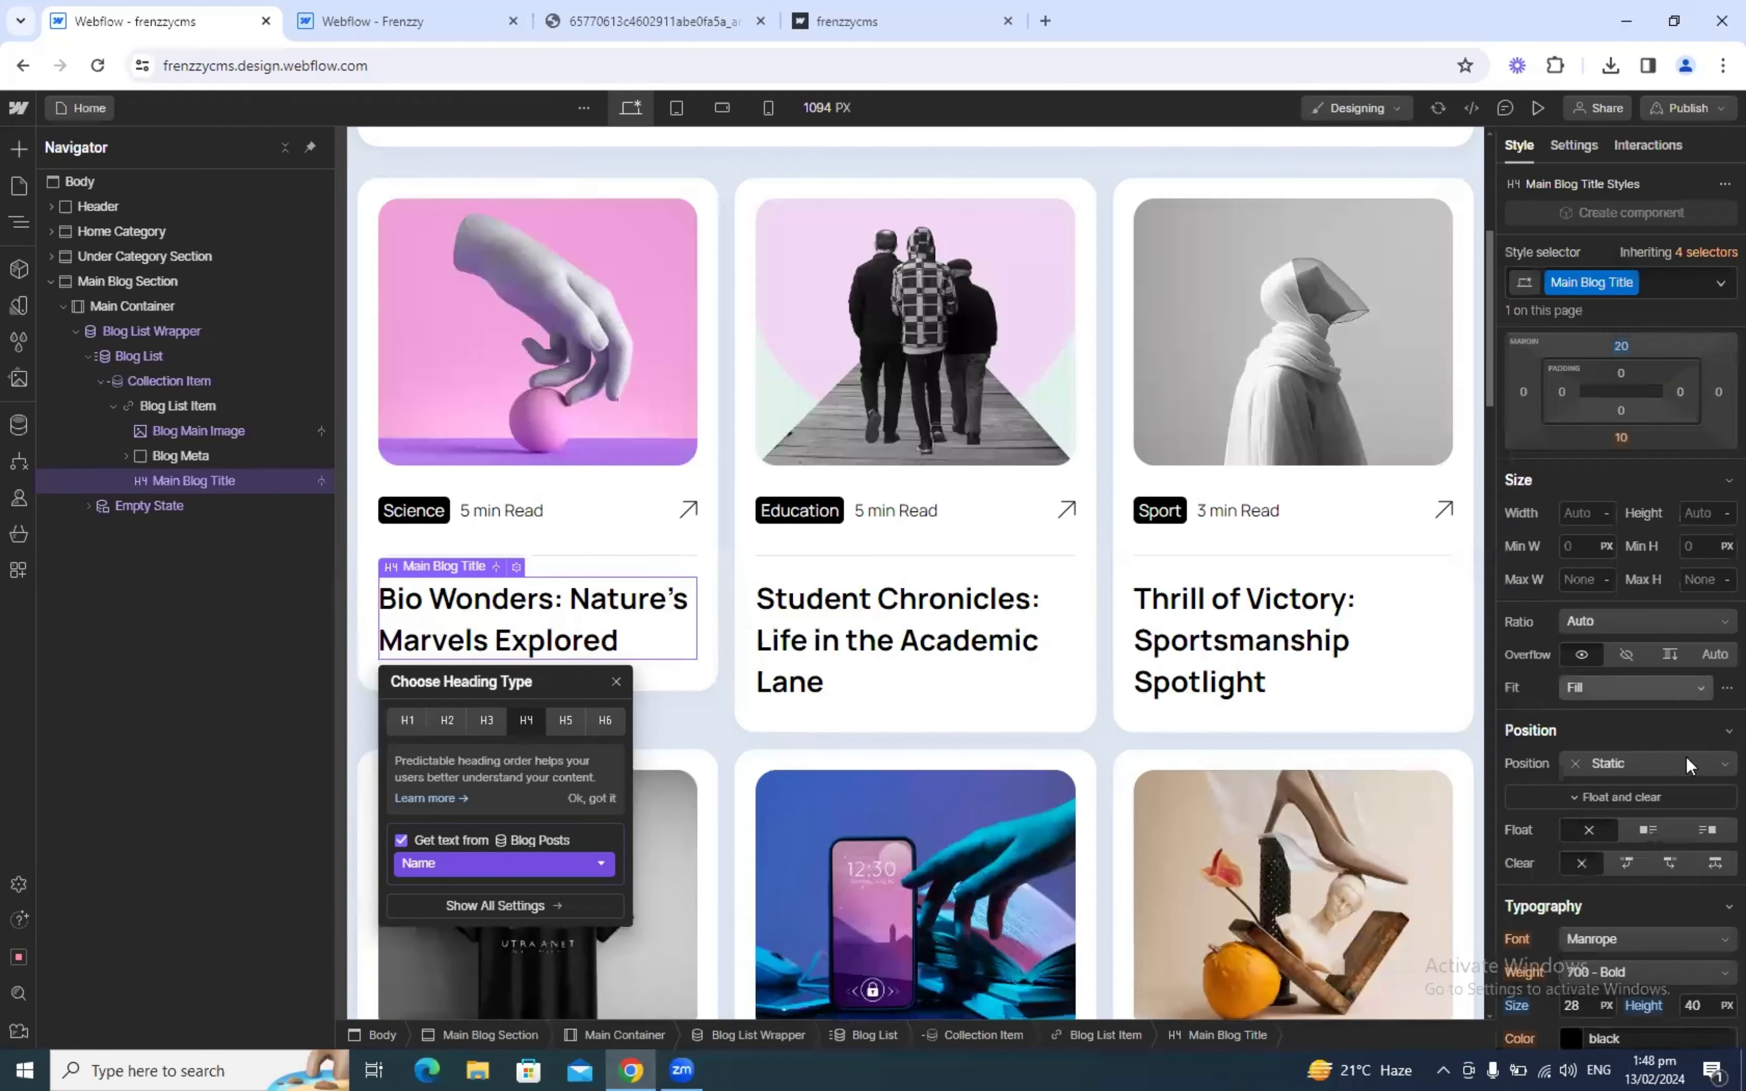
Step: Set Main Blog Title's font weight to 400 - Normal and close its heading settings
scroll(1686, 756, "down", 6)
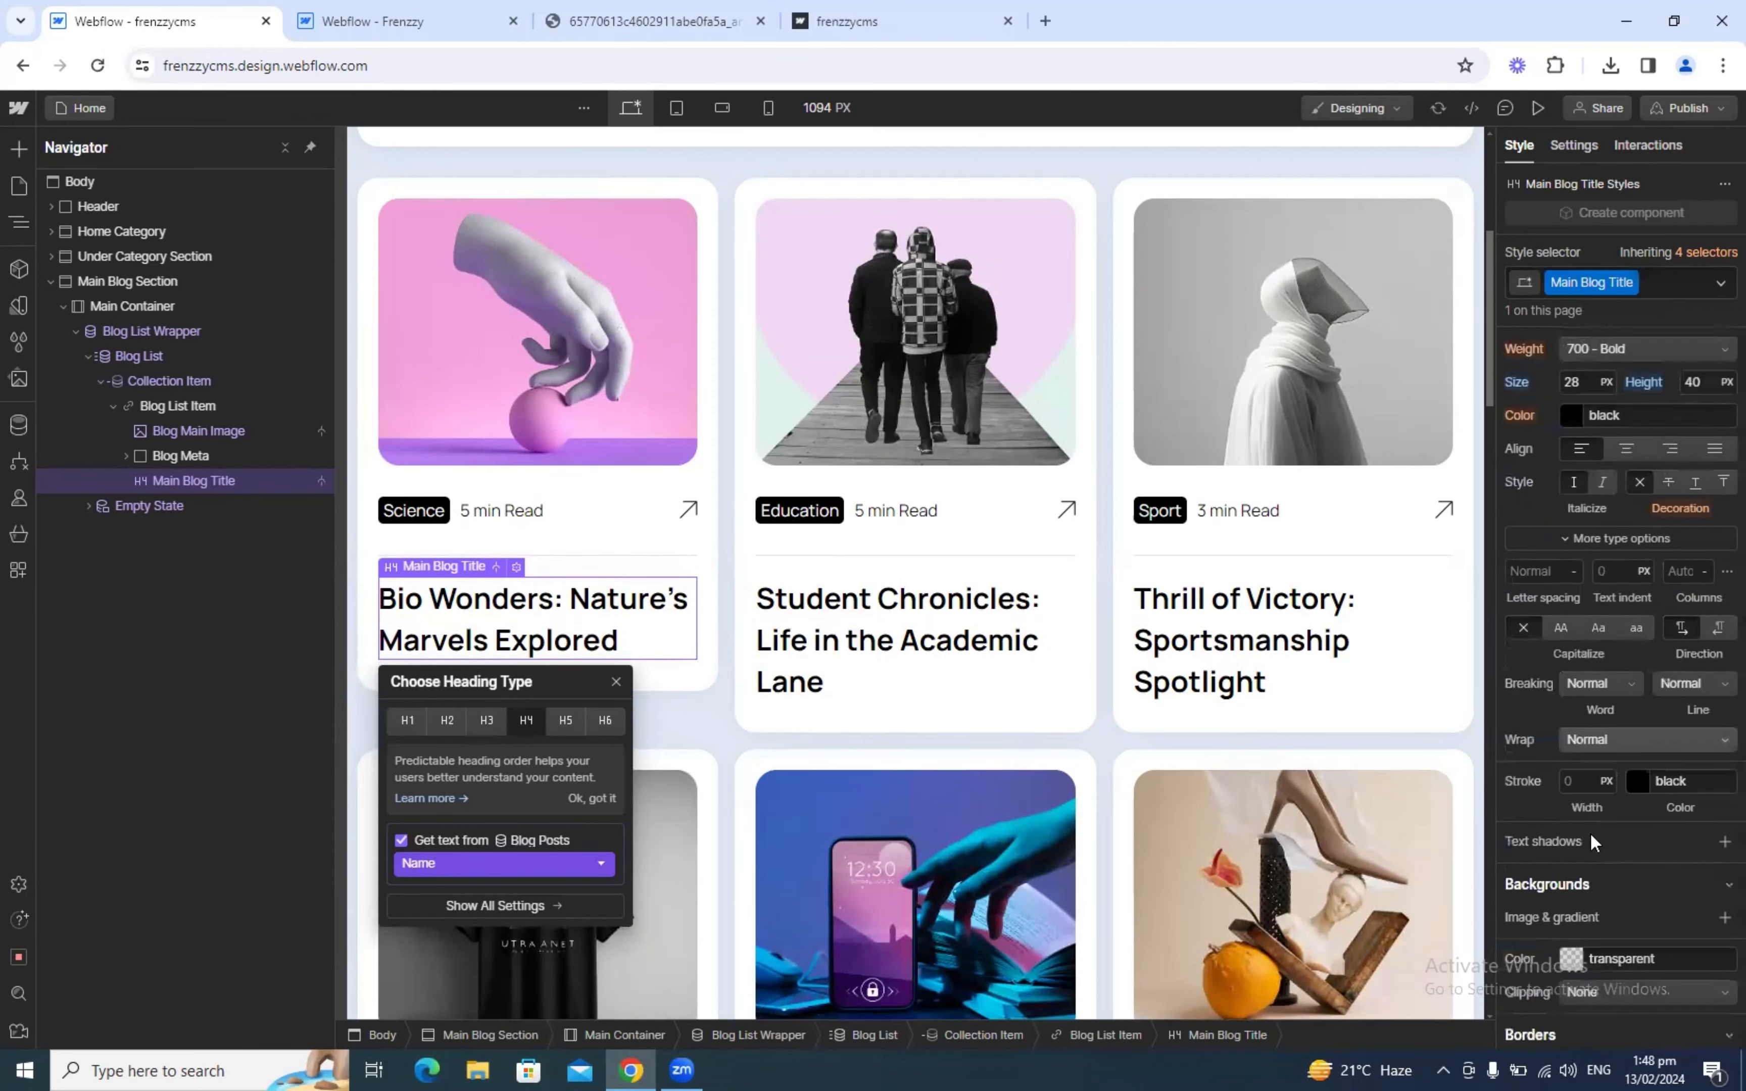
scroll(1591, 831, "down", 2)
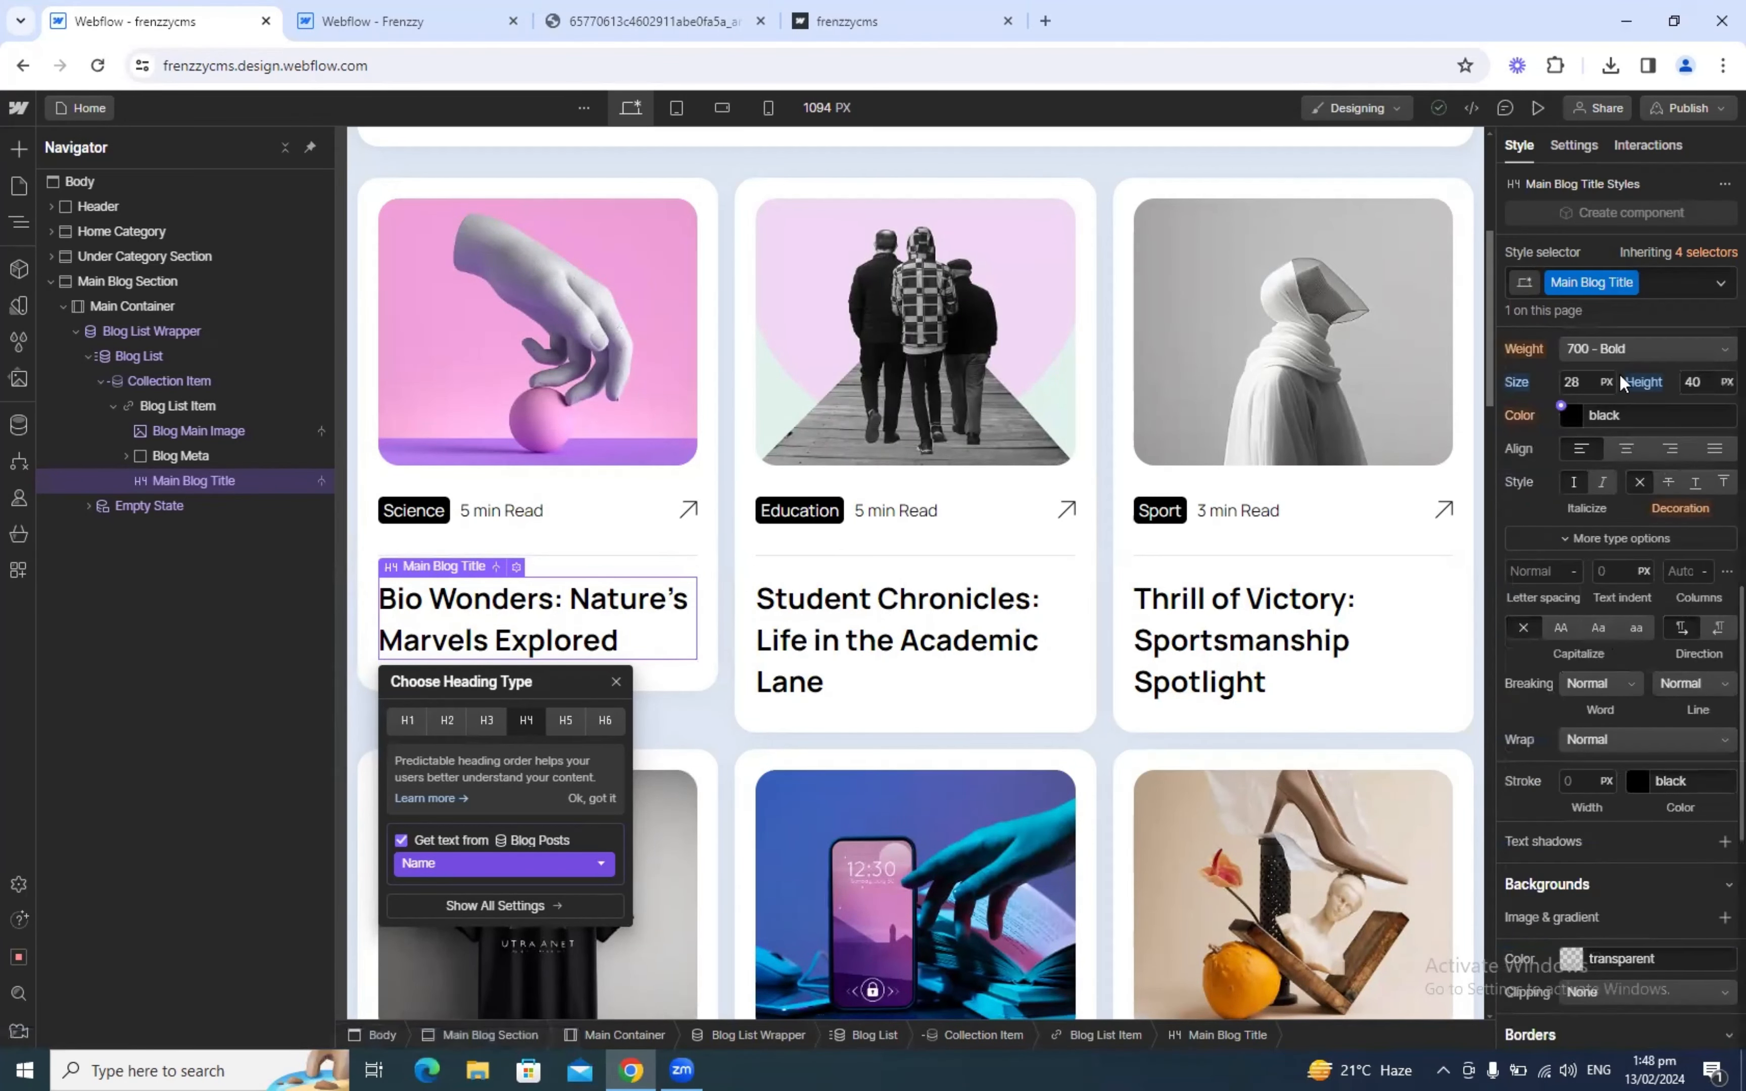
left_click(1628, 342)
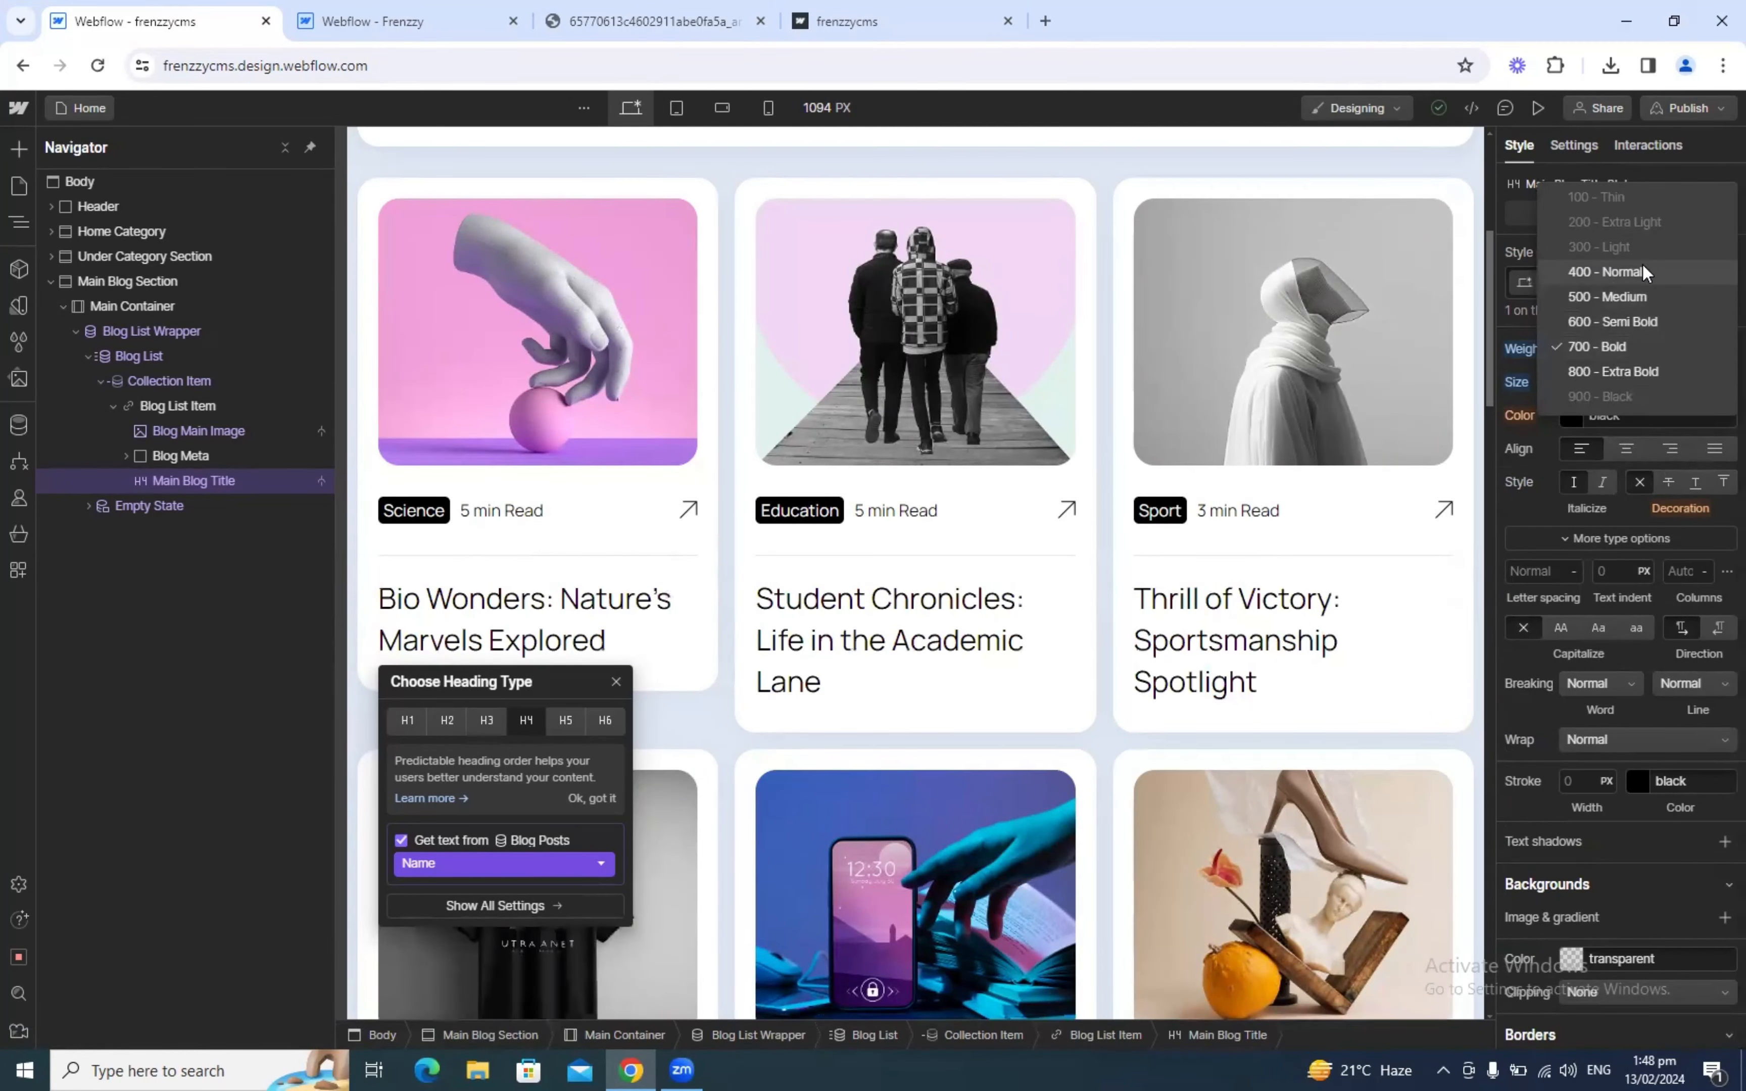
left_click(1643, 271)
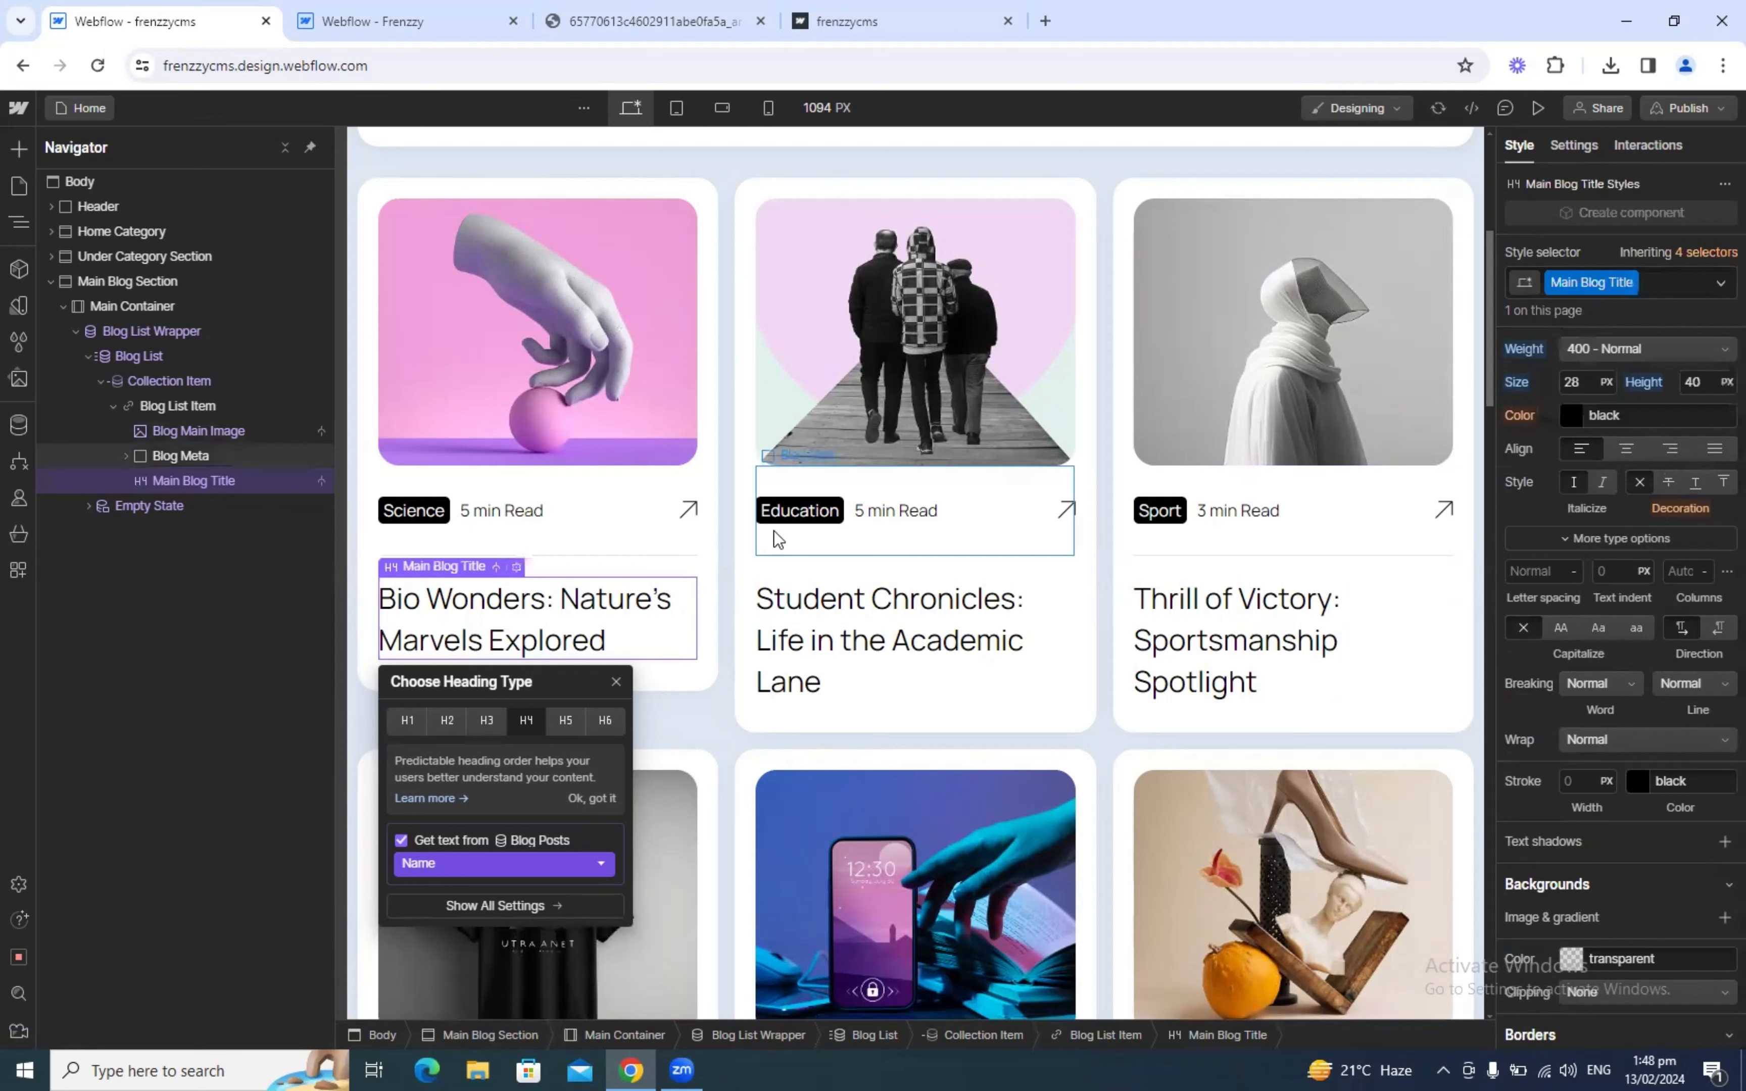
left_click(508, 612)
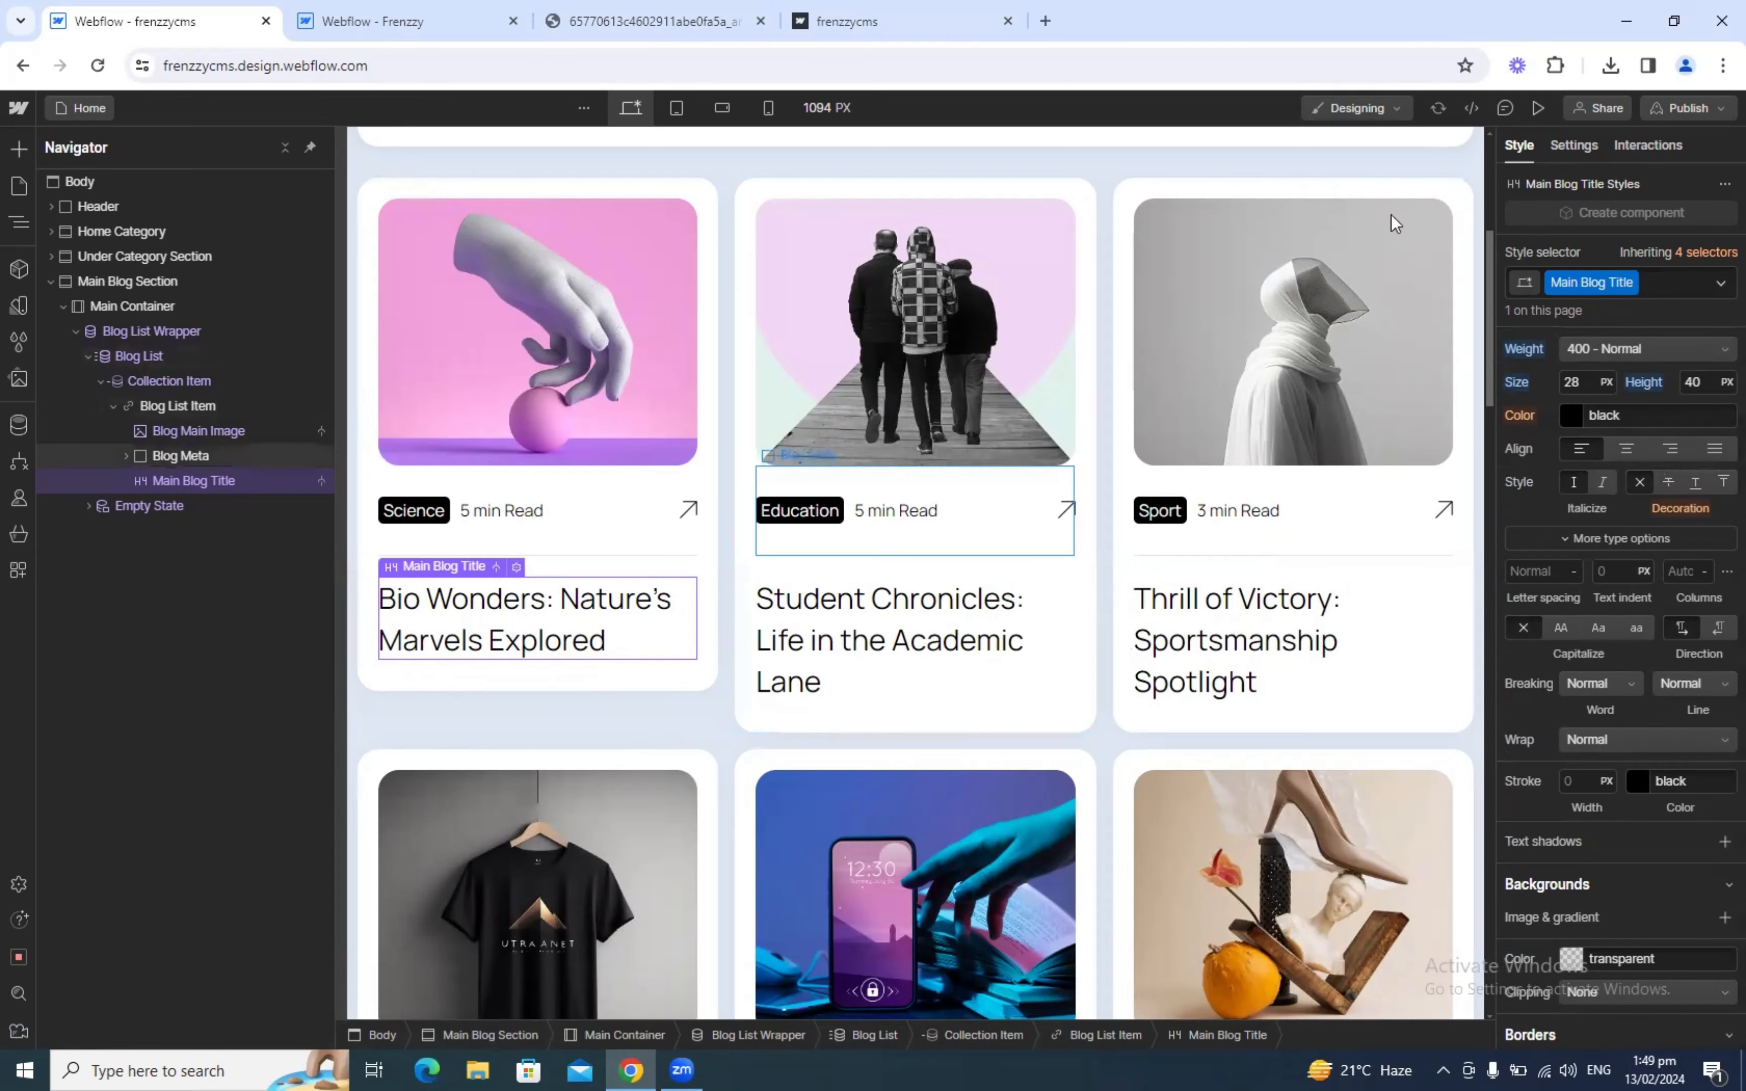
Step: Preview the home page, look through the blog cards in the main blog section, and return to the designer
left_click(1528, 114)
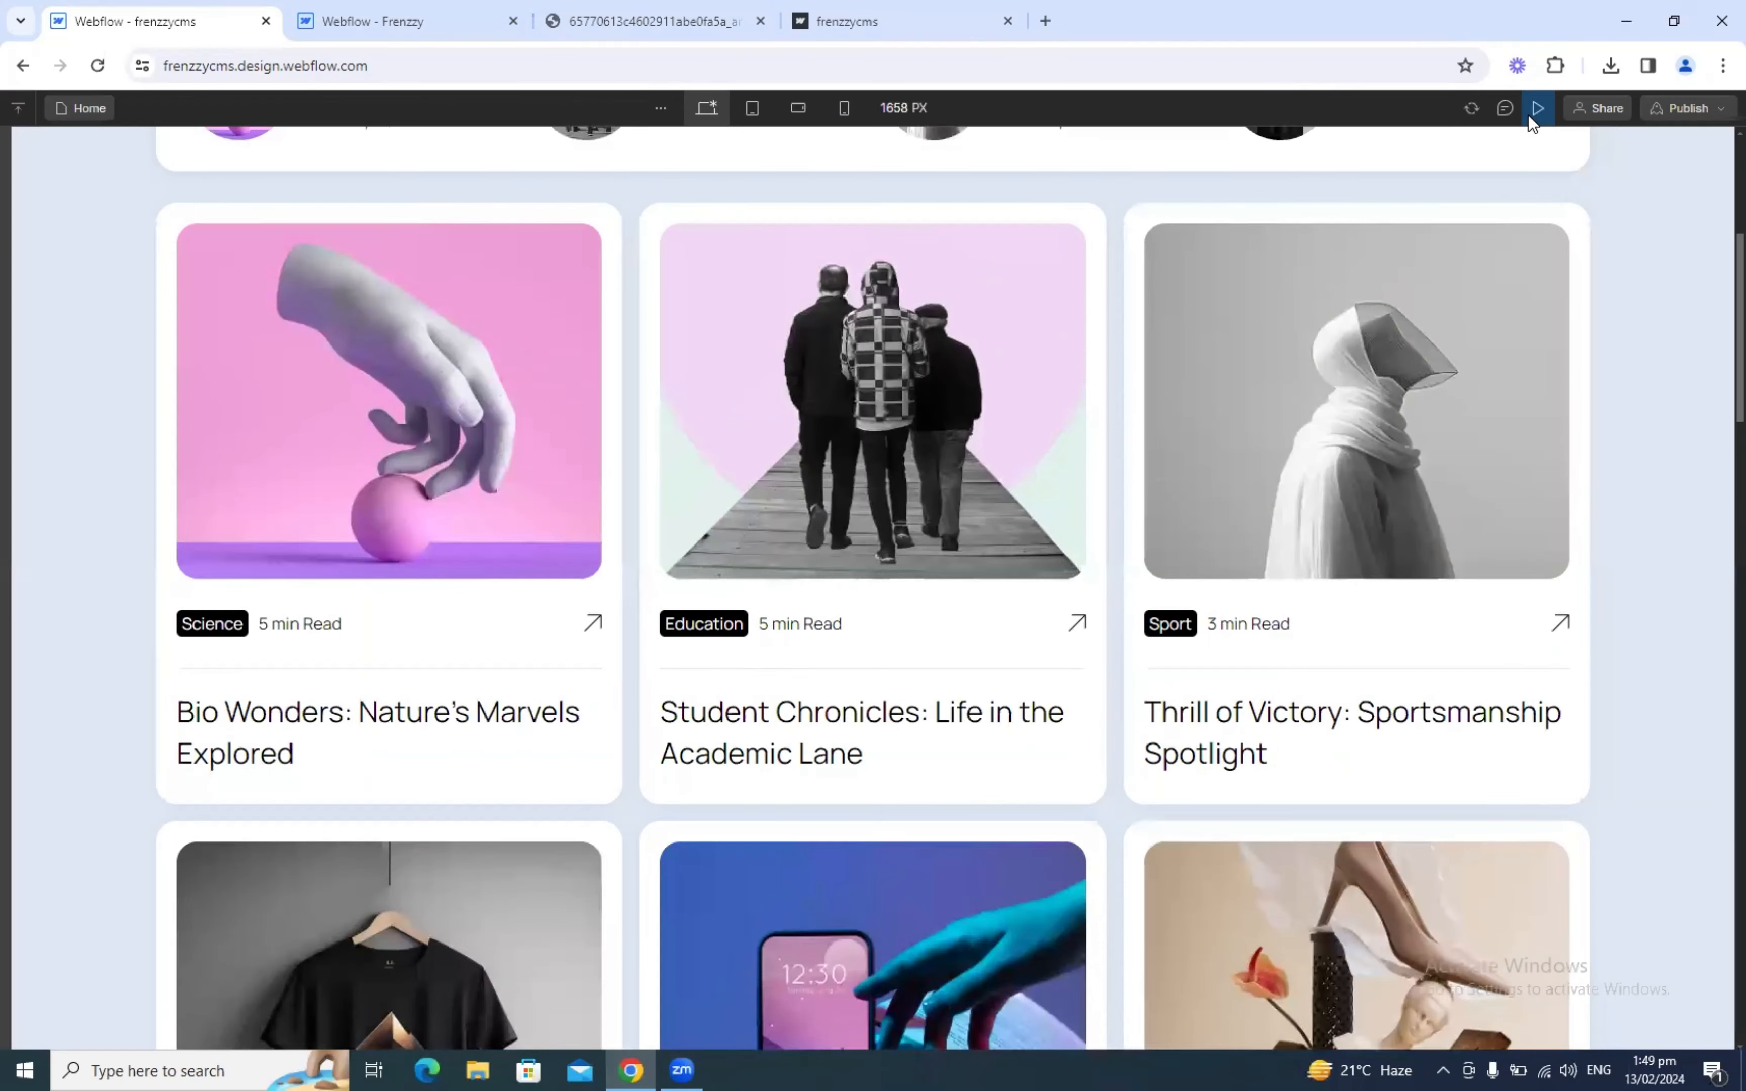
scroll(1136, 558, "down", 10)
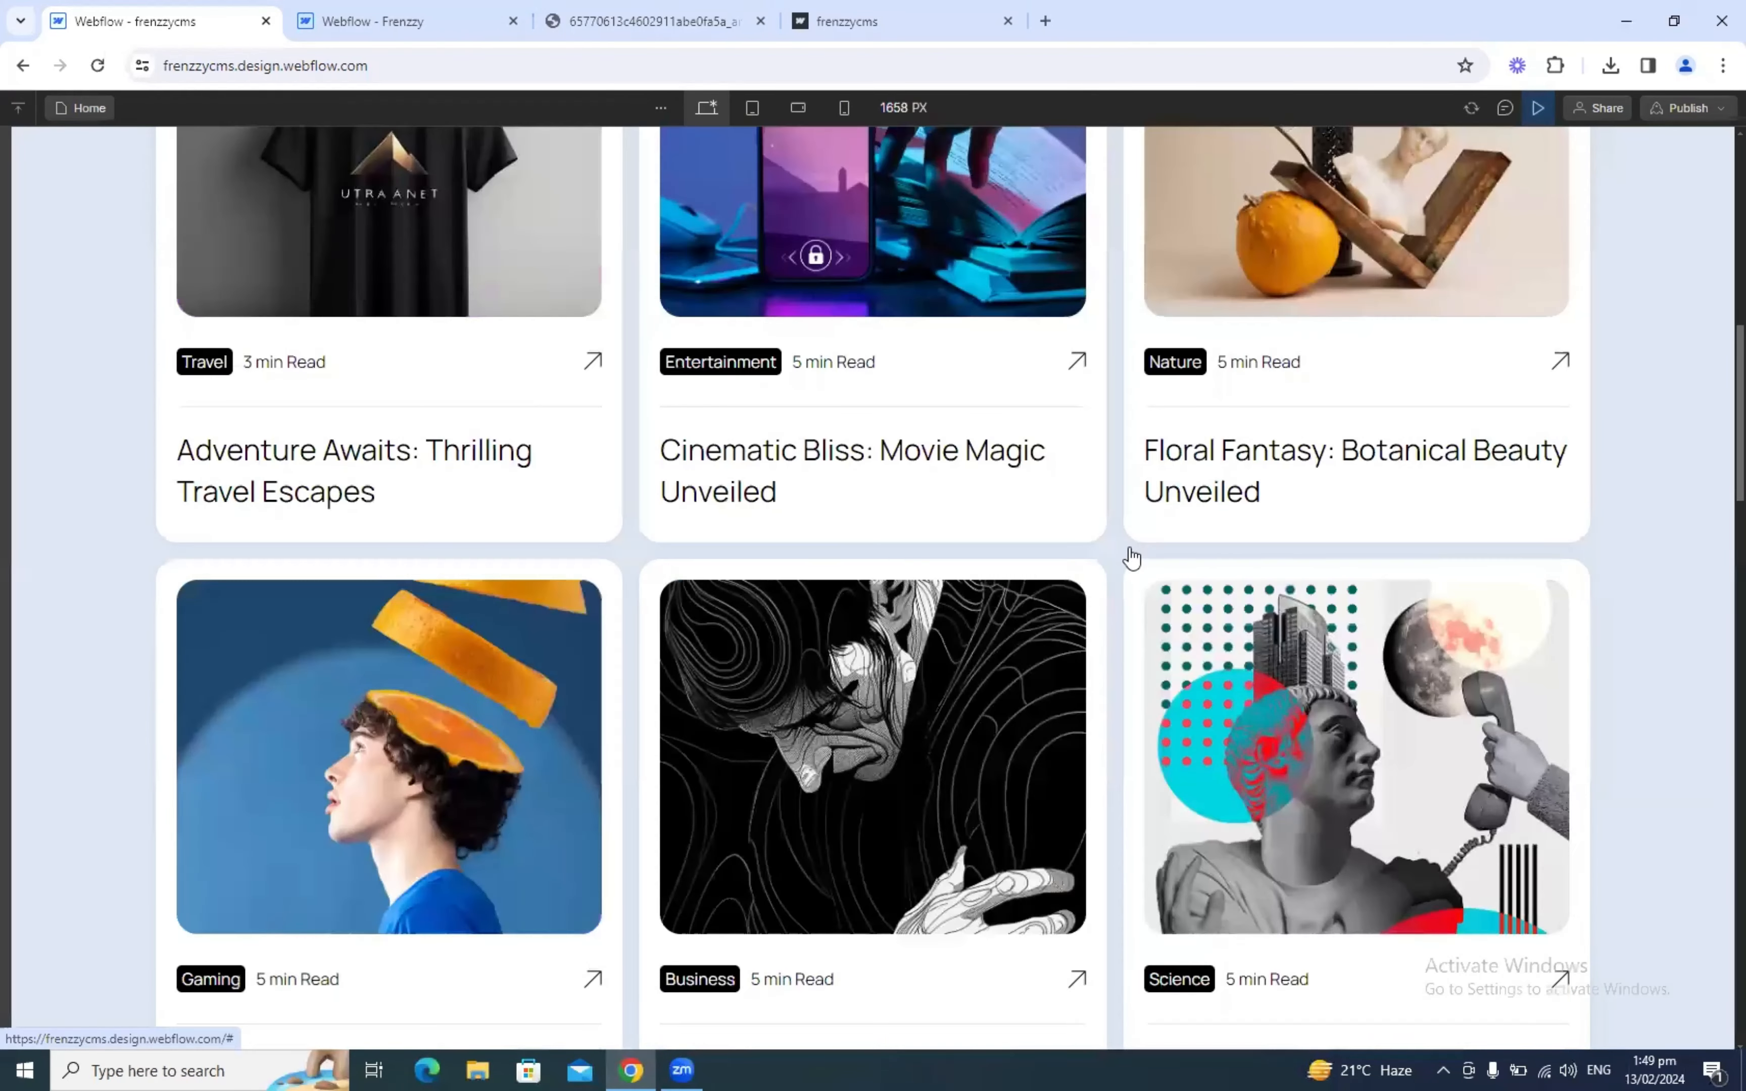
scroll(1132, 557, "down", 6)
scroll(1131, 557, "down", 15)
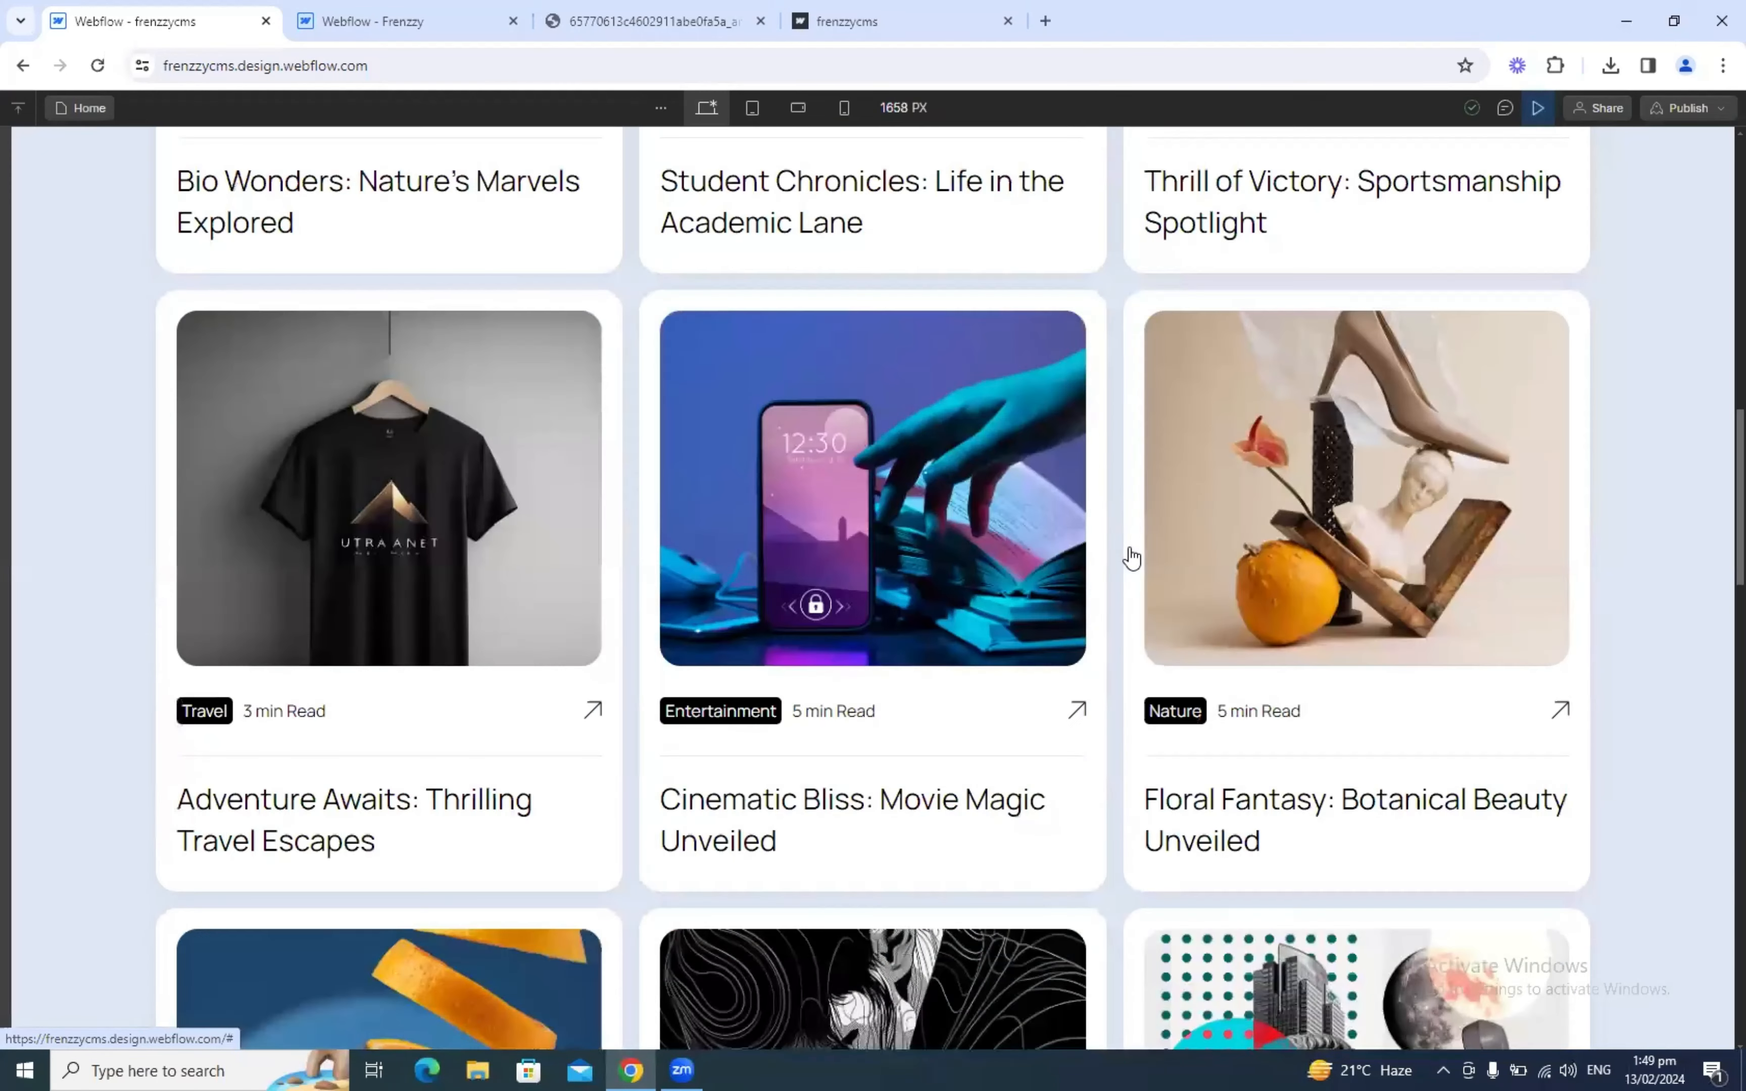
scroll(1131, 558, "up", 7)
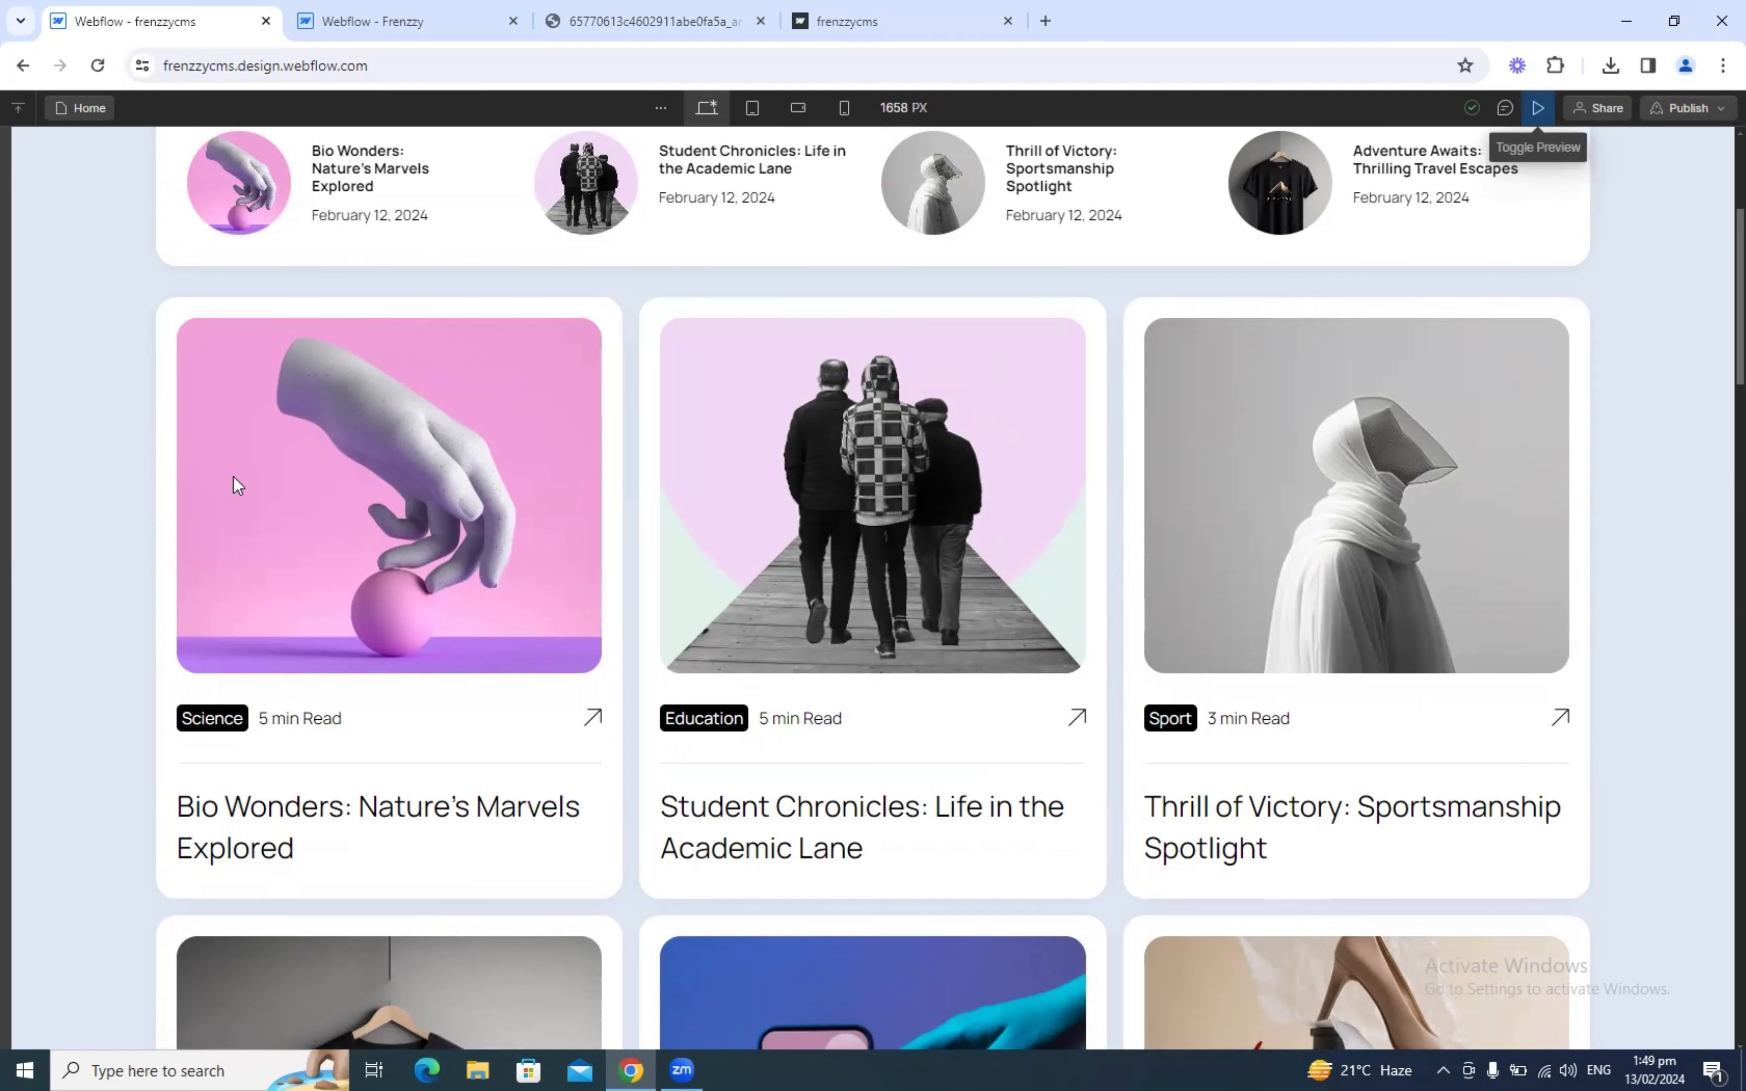
key("ctrl+shift+p")
mouse_move(351, 9)
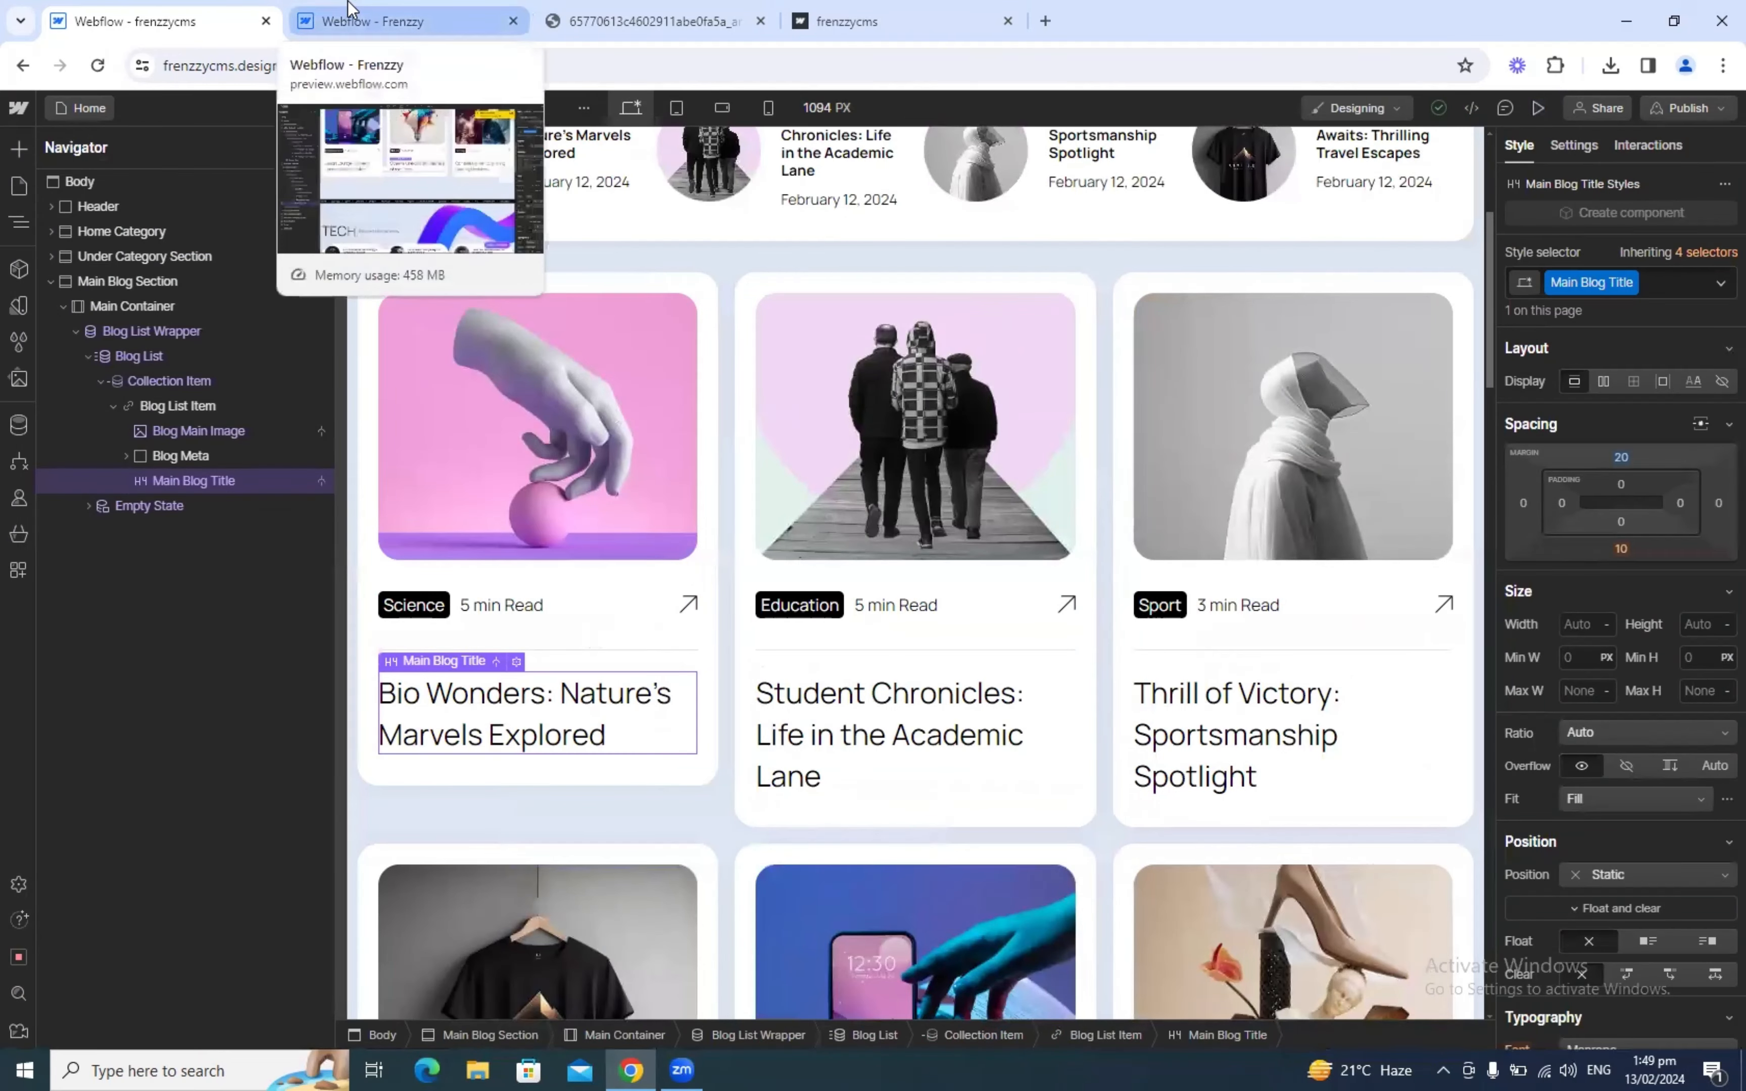
left_click(401, 8)
left_click(699, 14)
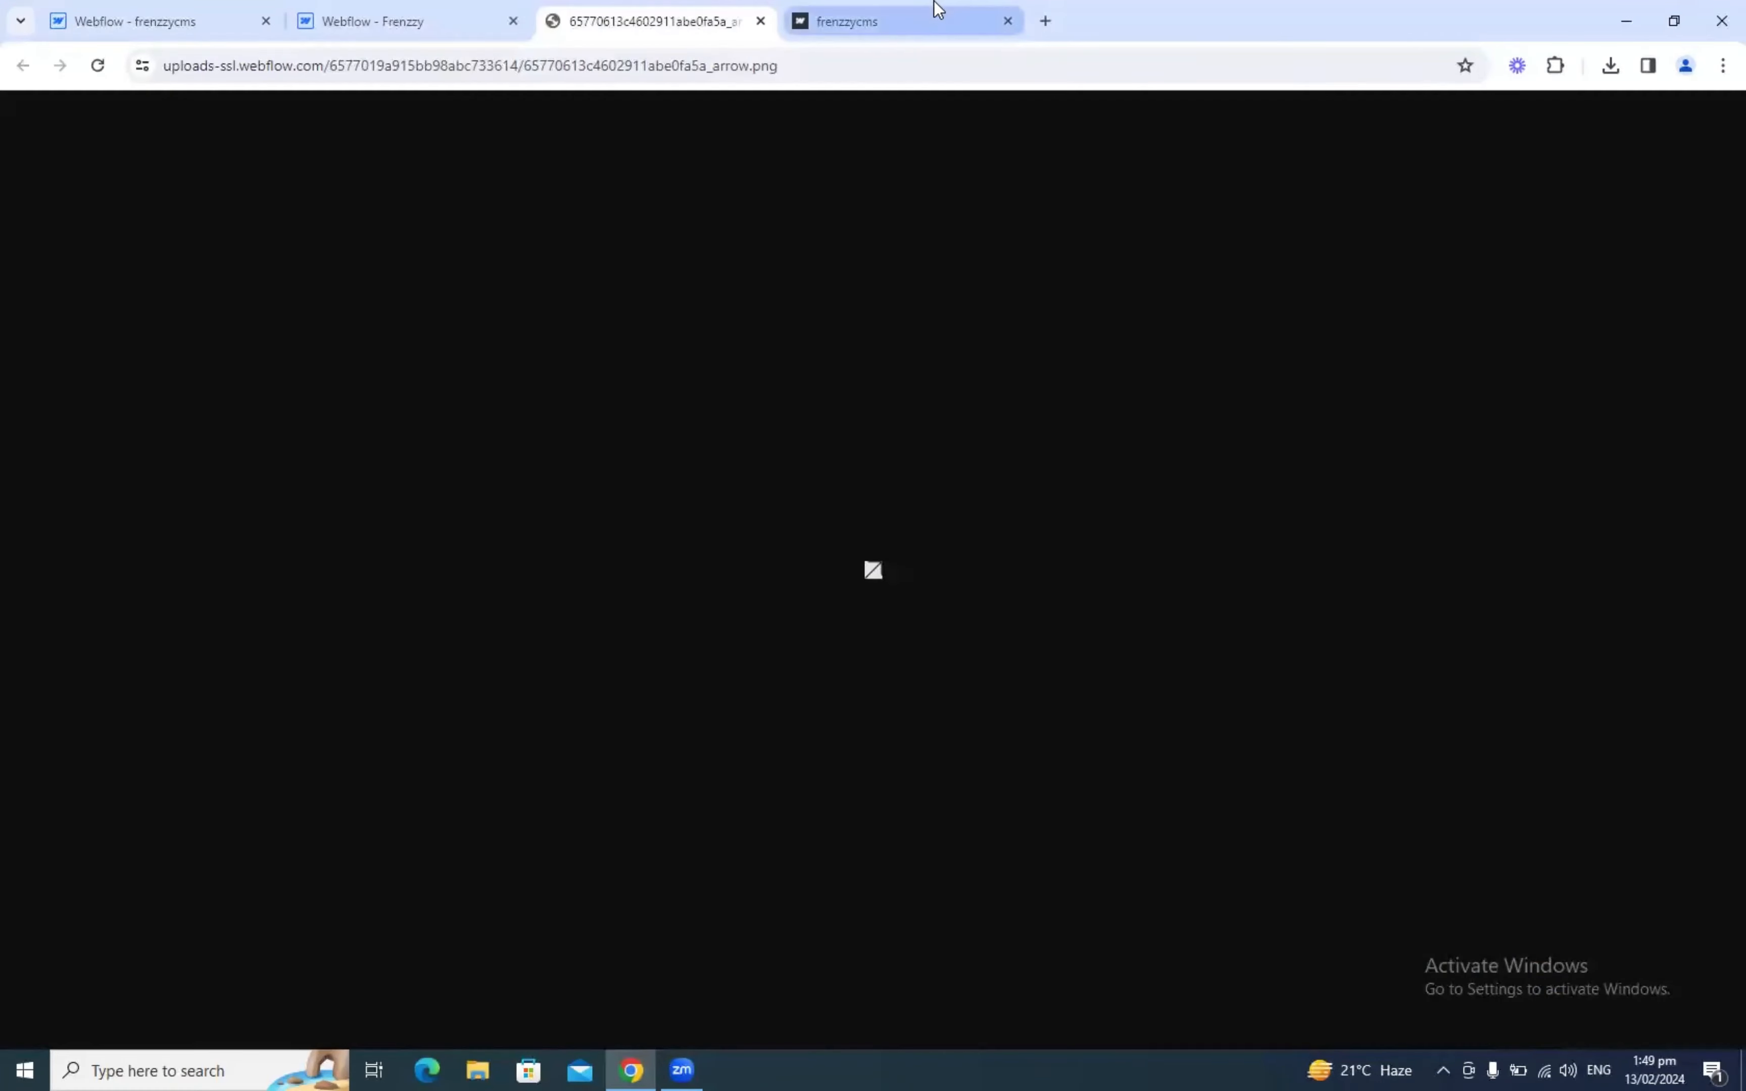
left_click(364, 8)
left_click(162, 15)
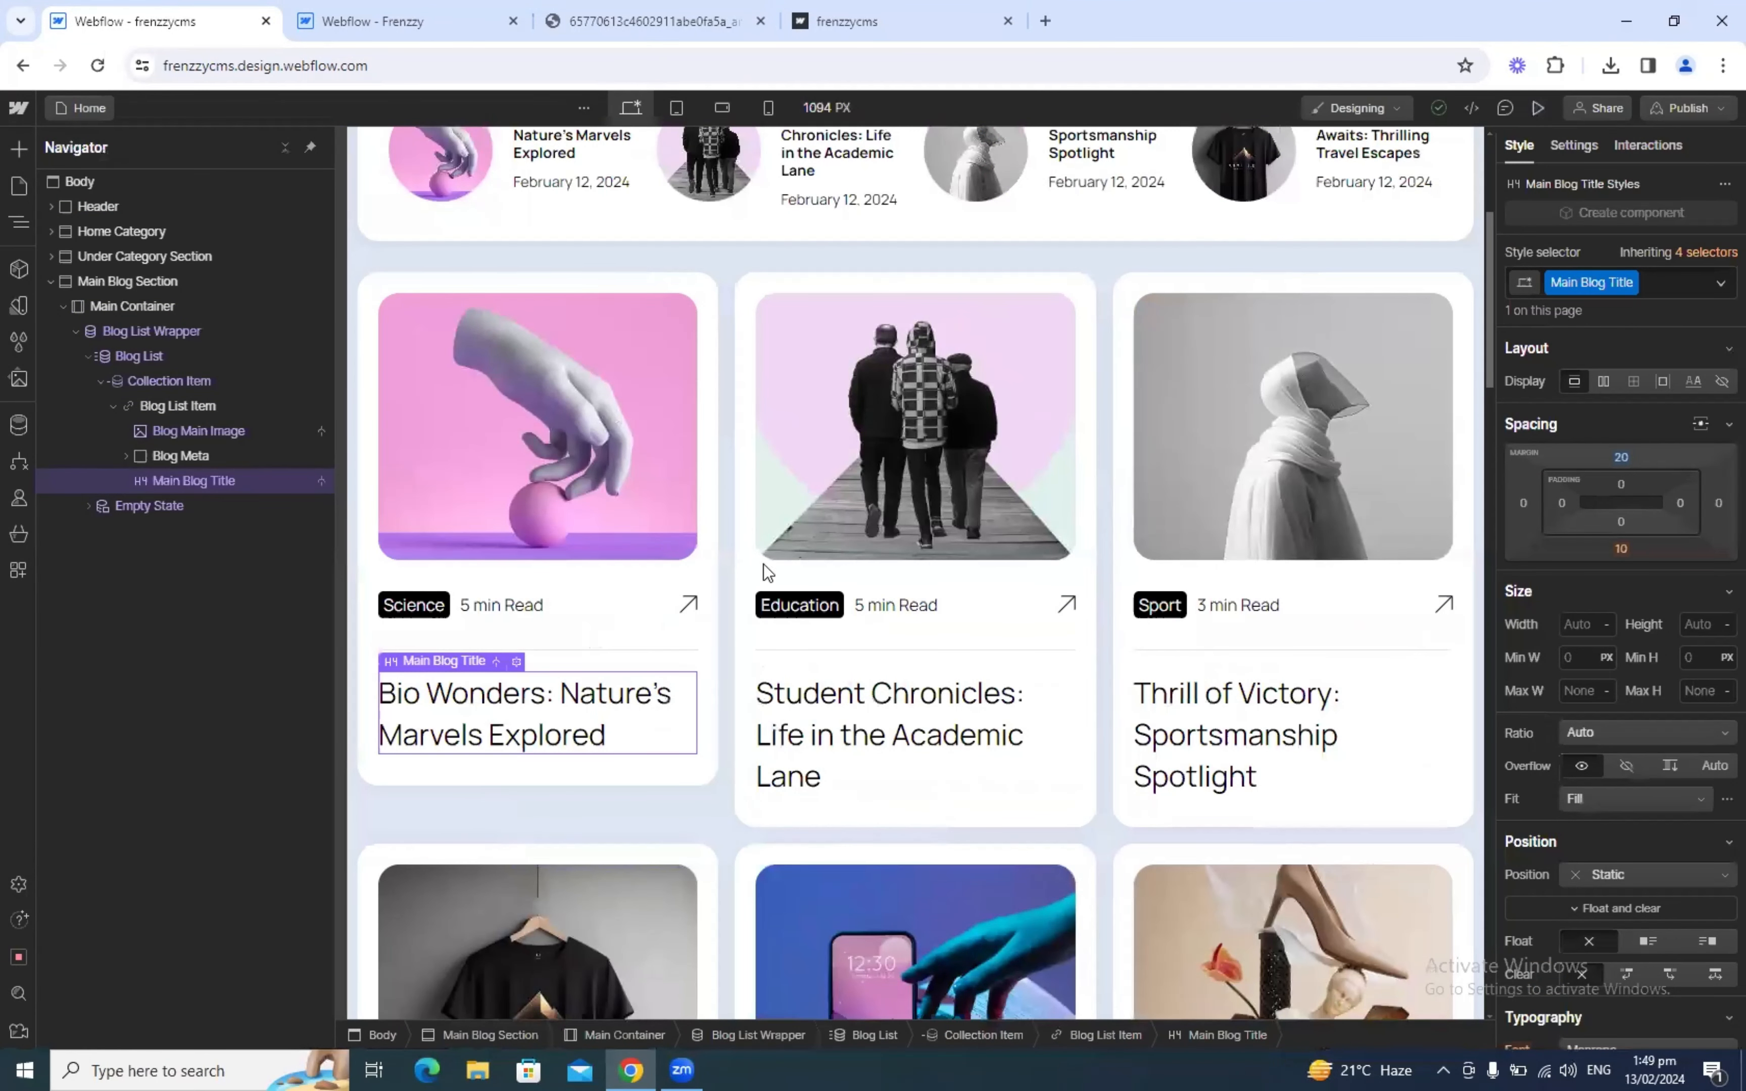
scroll(1564, 606, "down", 12)
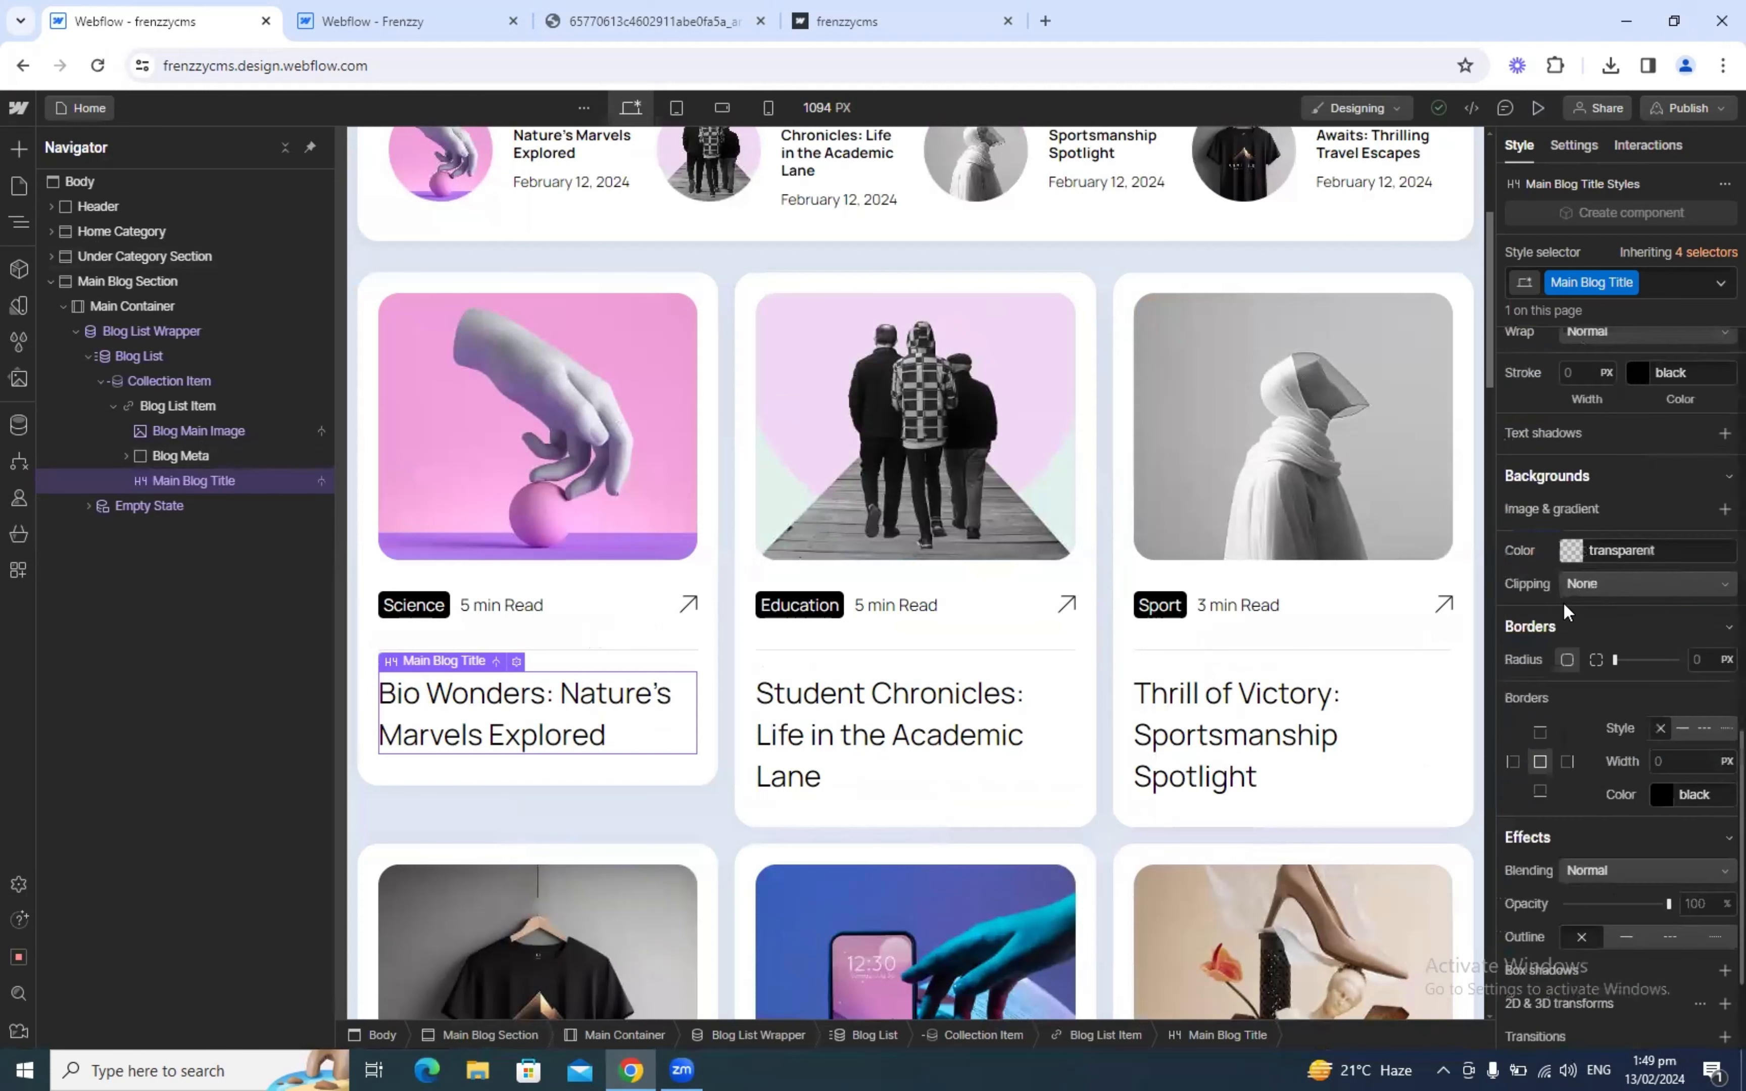
scroll(1564, 602, "up", 10)
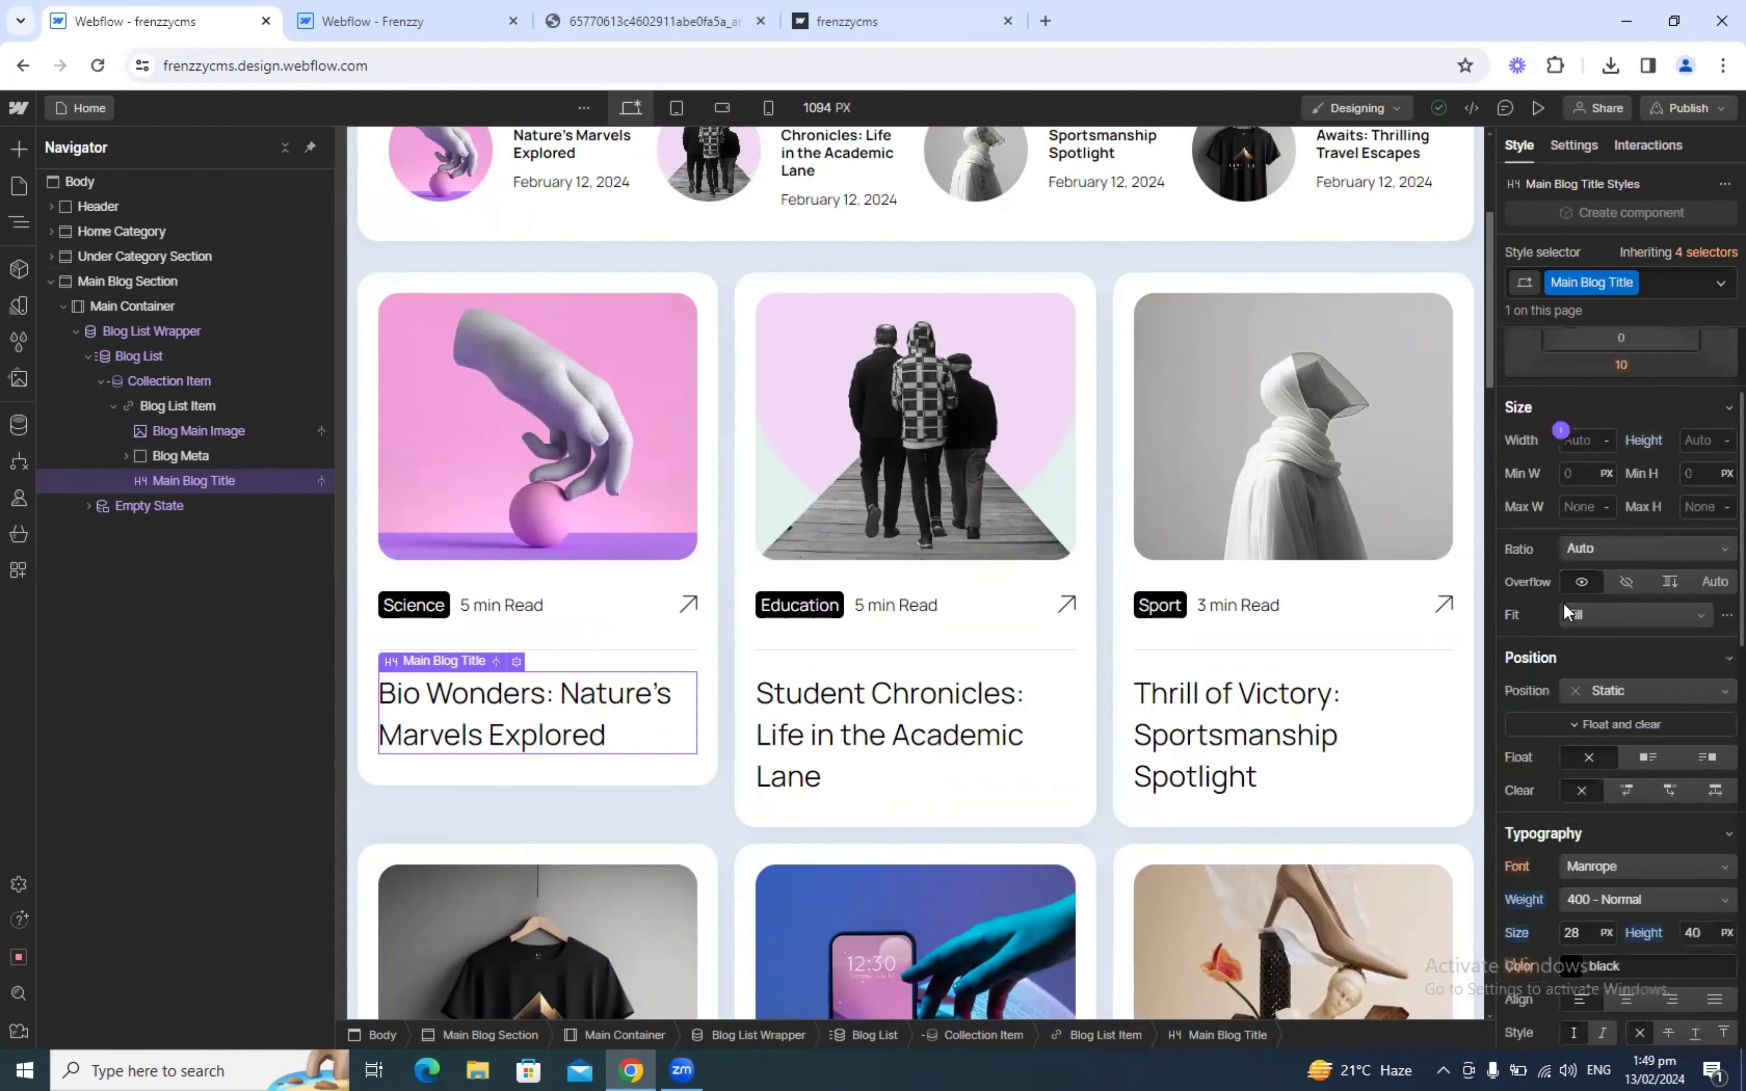
scroll(1564, 601, "up", 3)
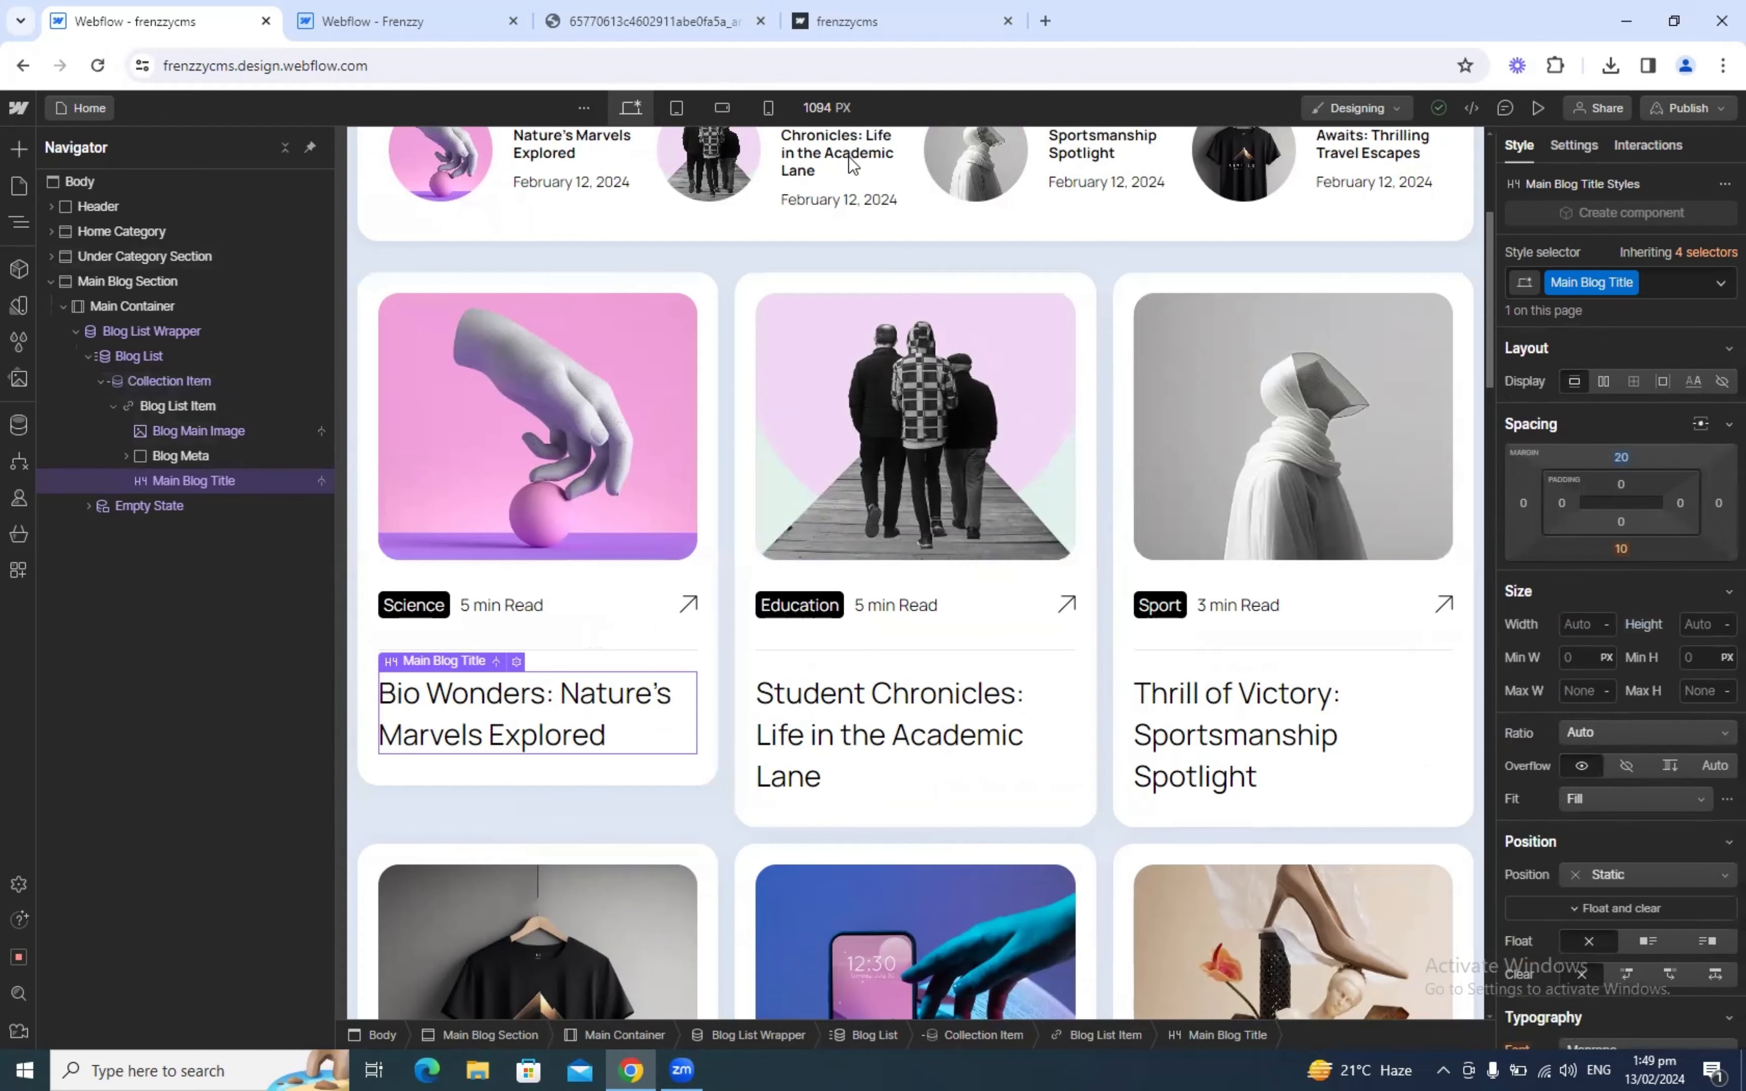
scroll(979, 339, "down", 2)
key("ctrl+minus")
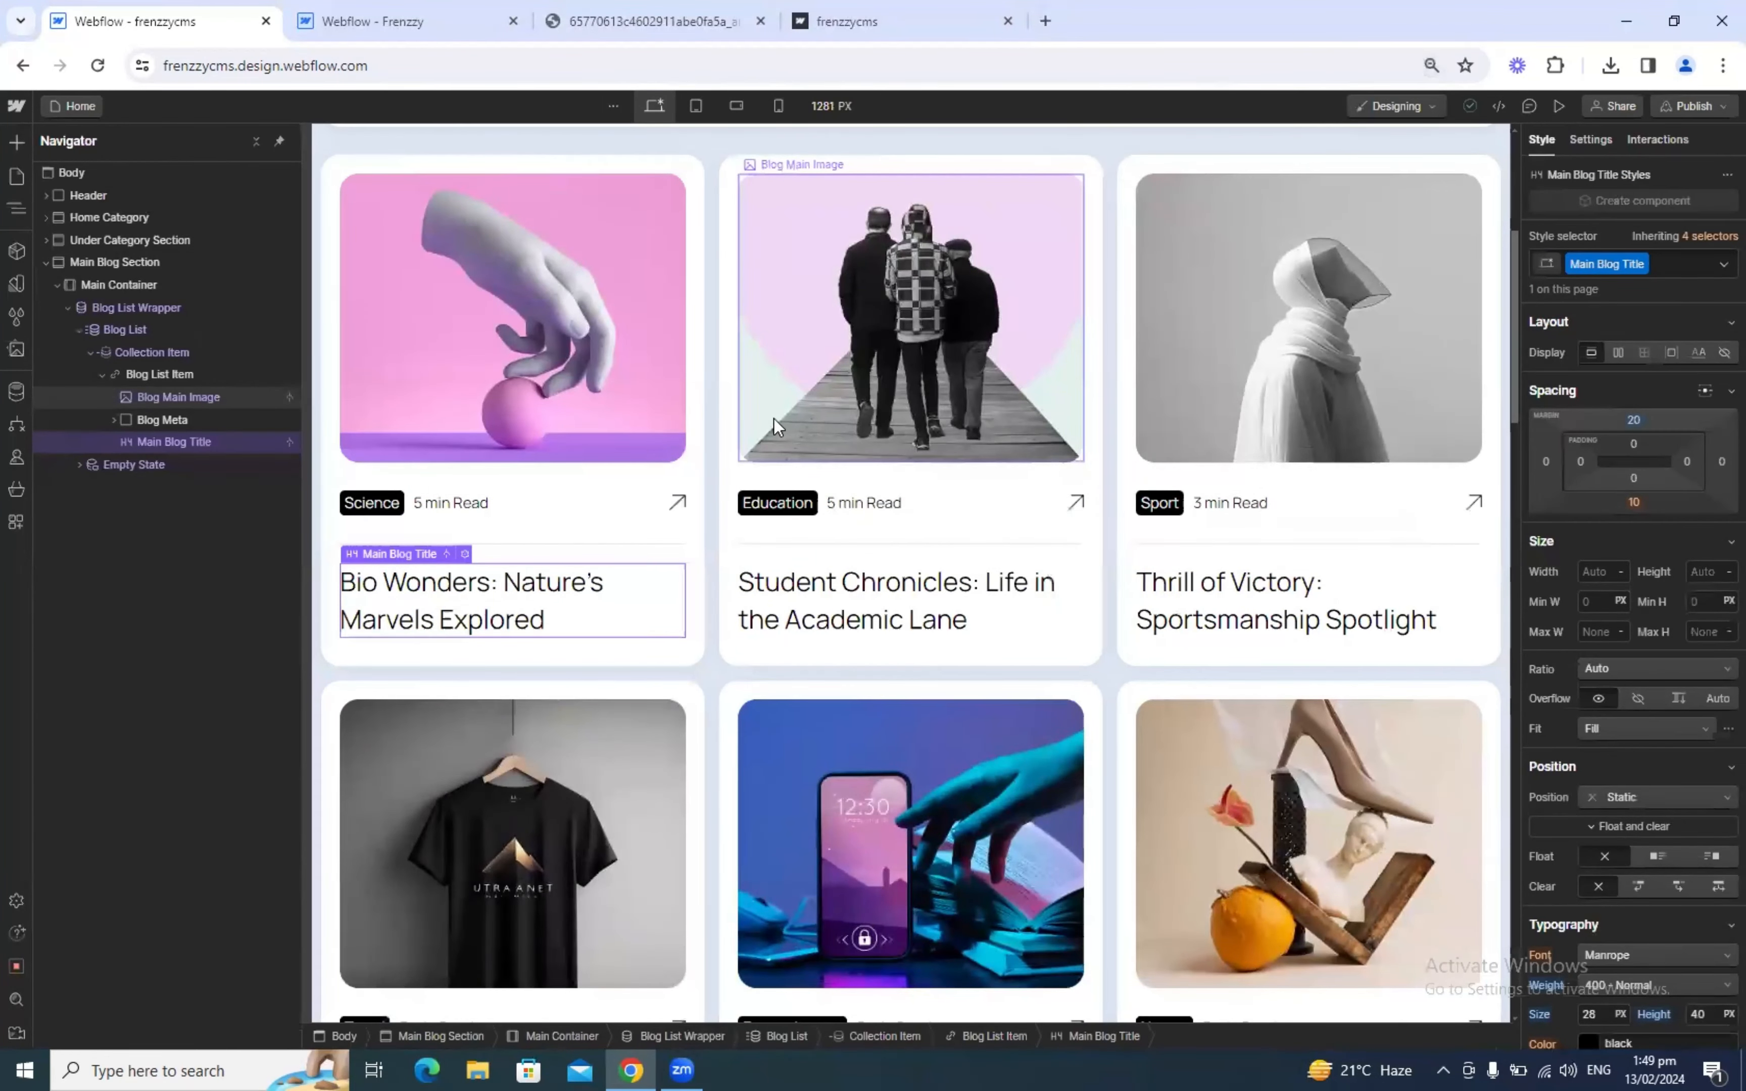
scroll(487, 483, "up", 2)
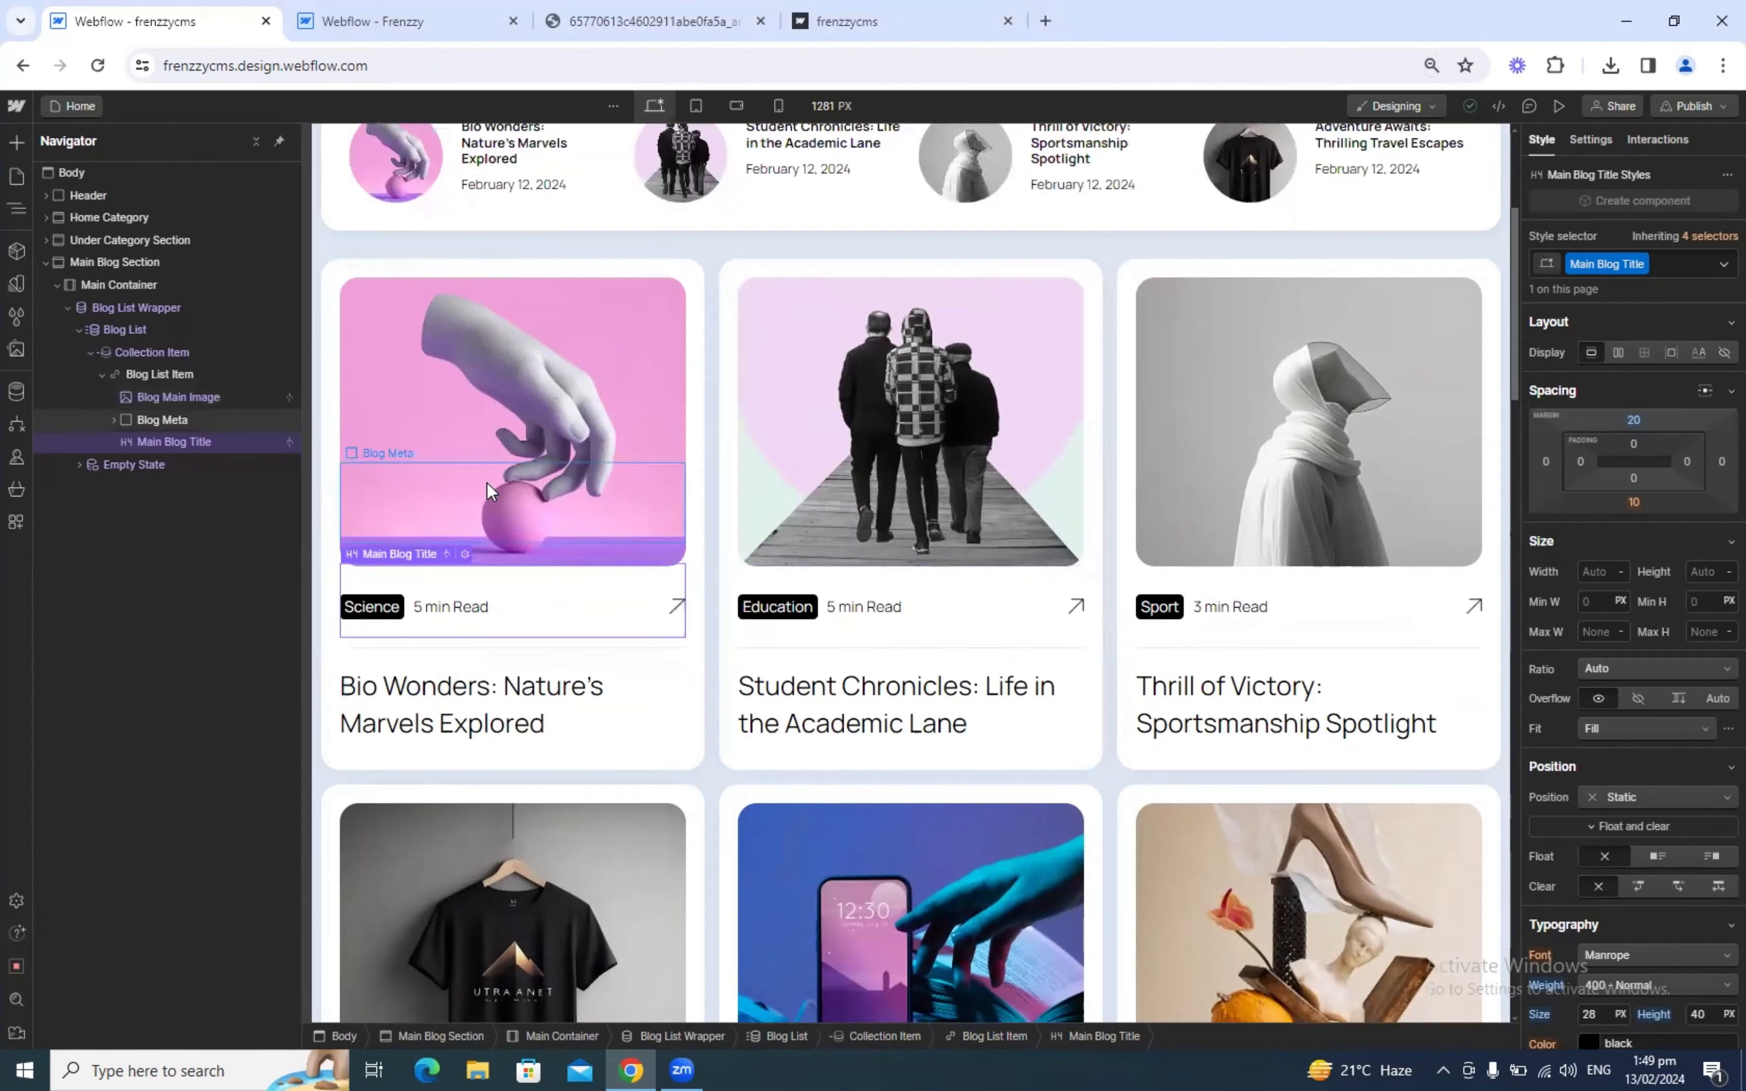
scroll(487, 483, "down", 2)
scroll(487, 483, "up", 3)
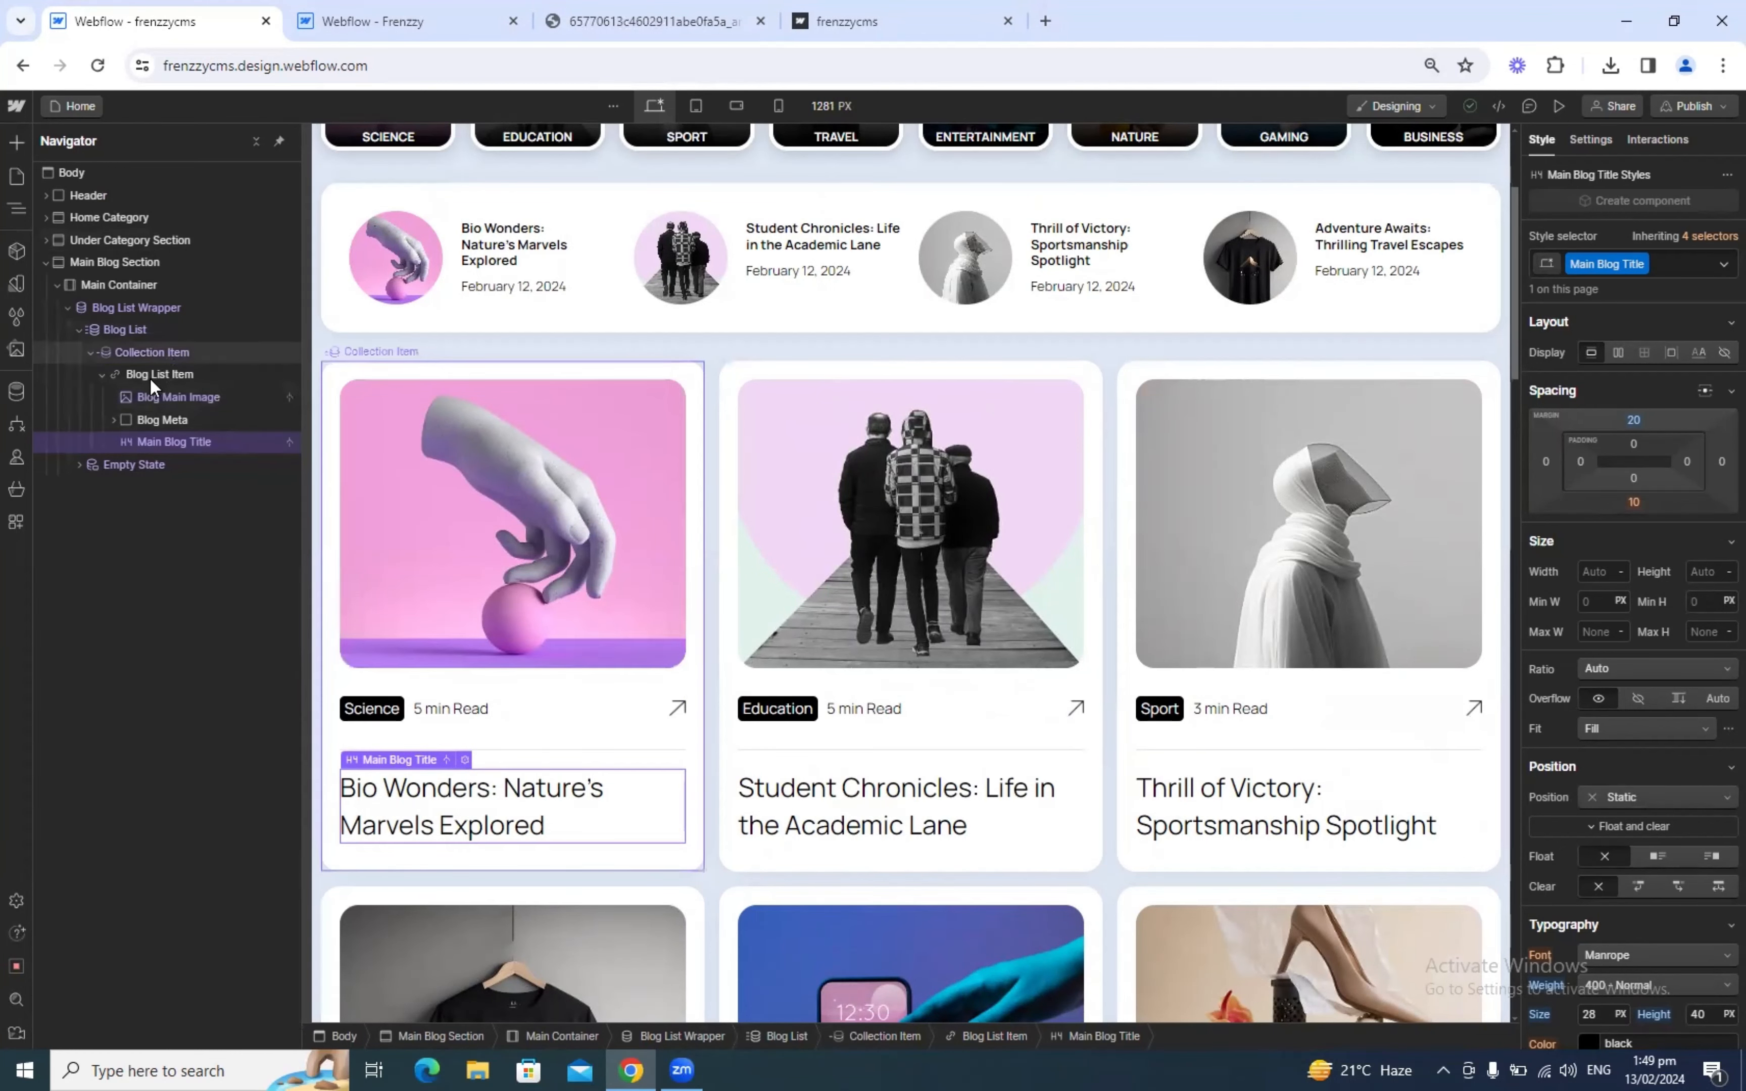
Step: Look up the interactions on the Main Blog Section's Collection Item in the Frenzzy reference template
left_click(167, 357)
key("ctrl+Tab")
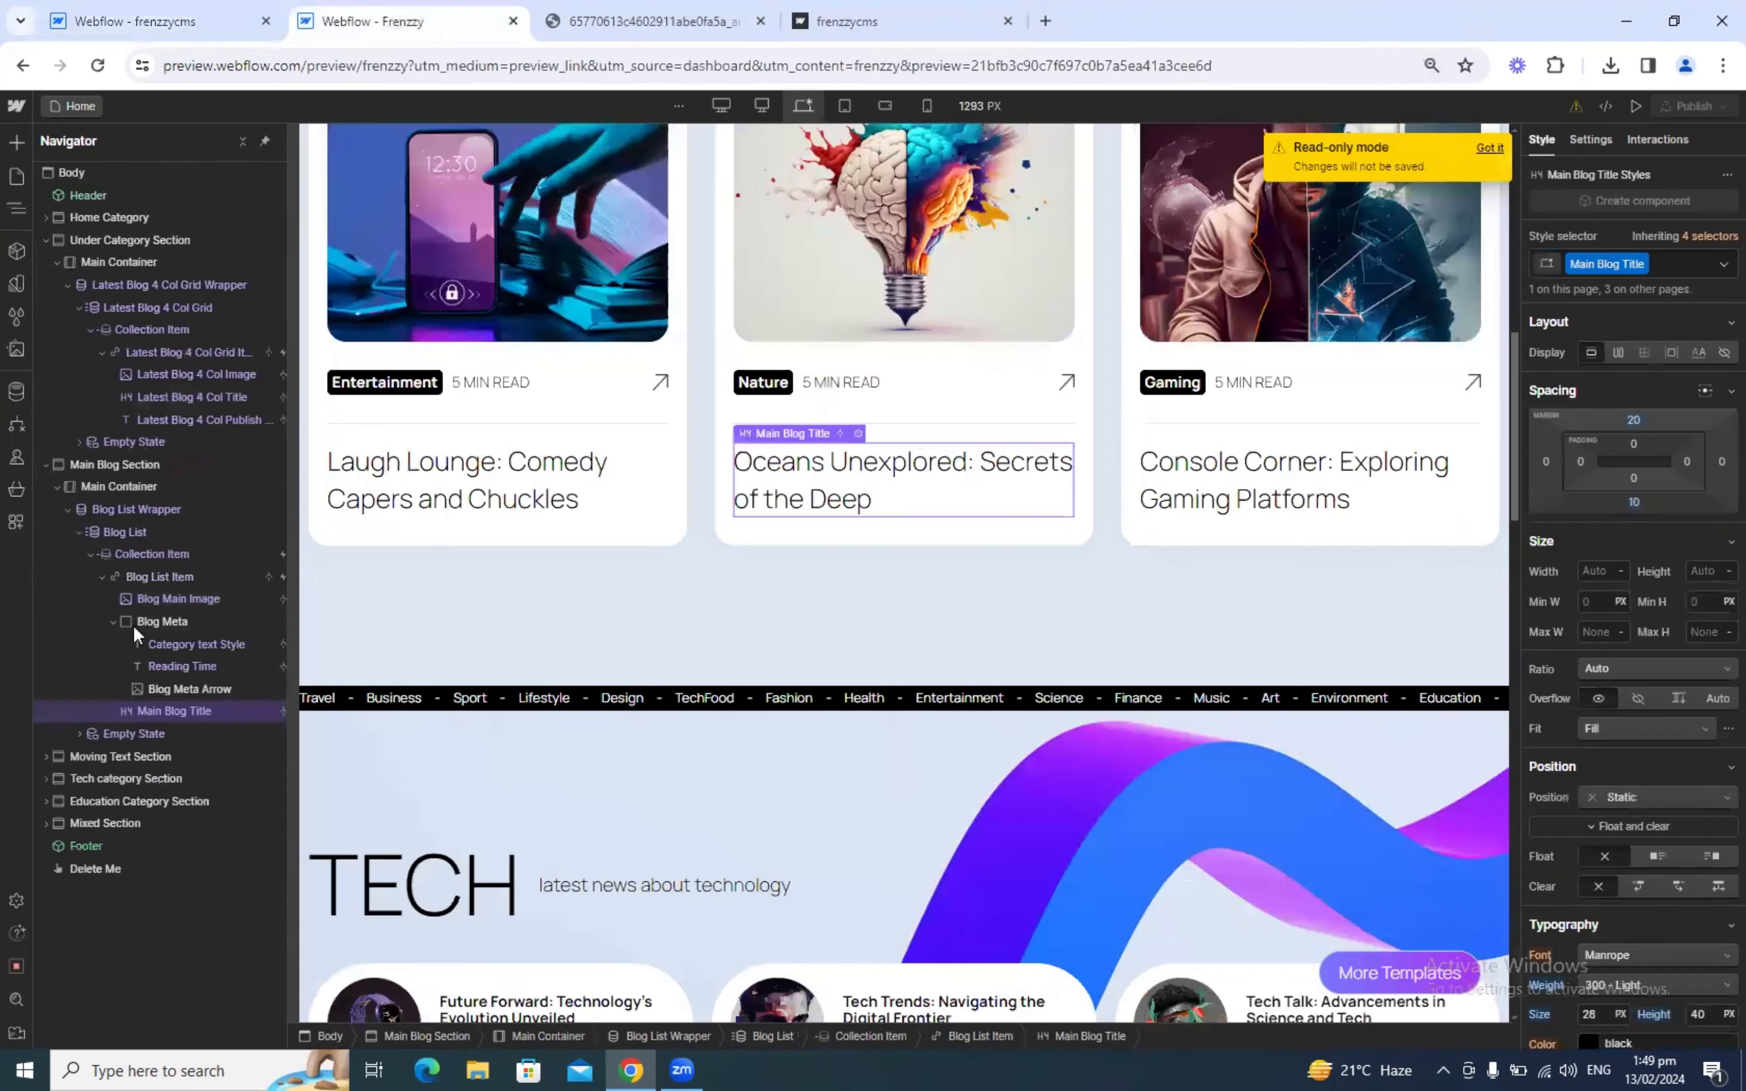
left_click(179, 556)
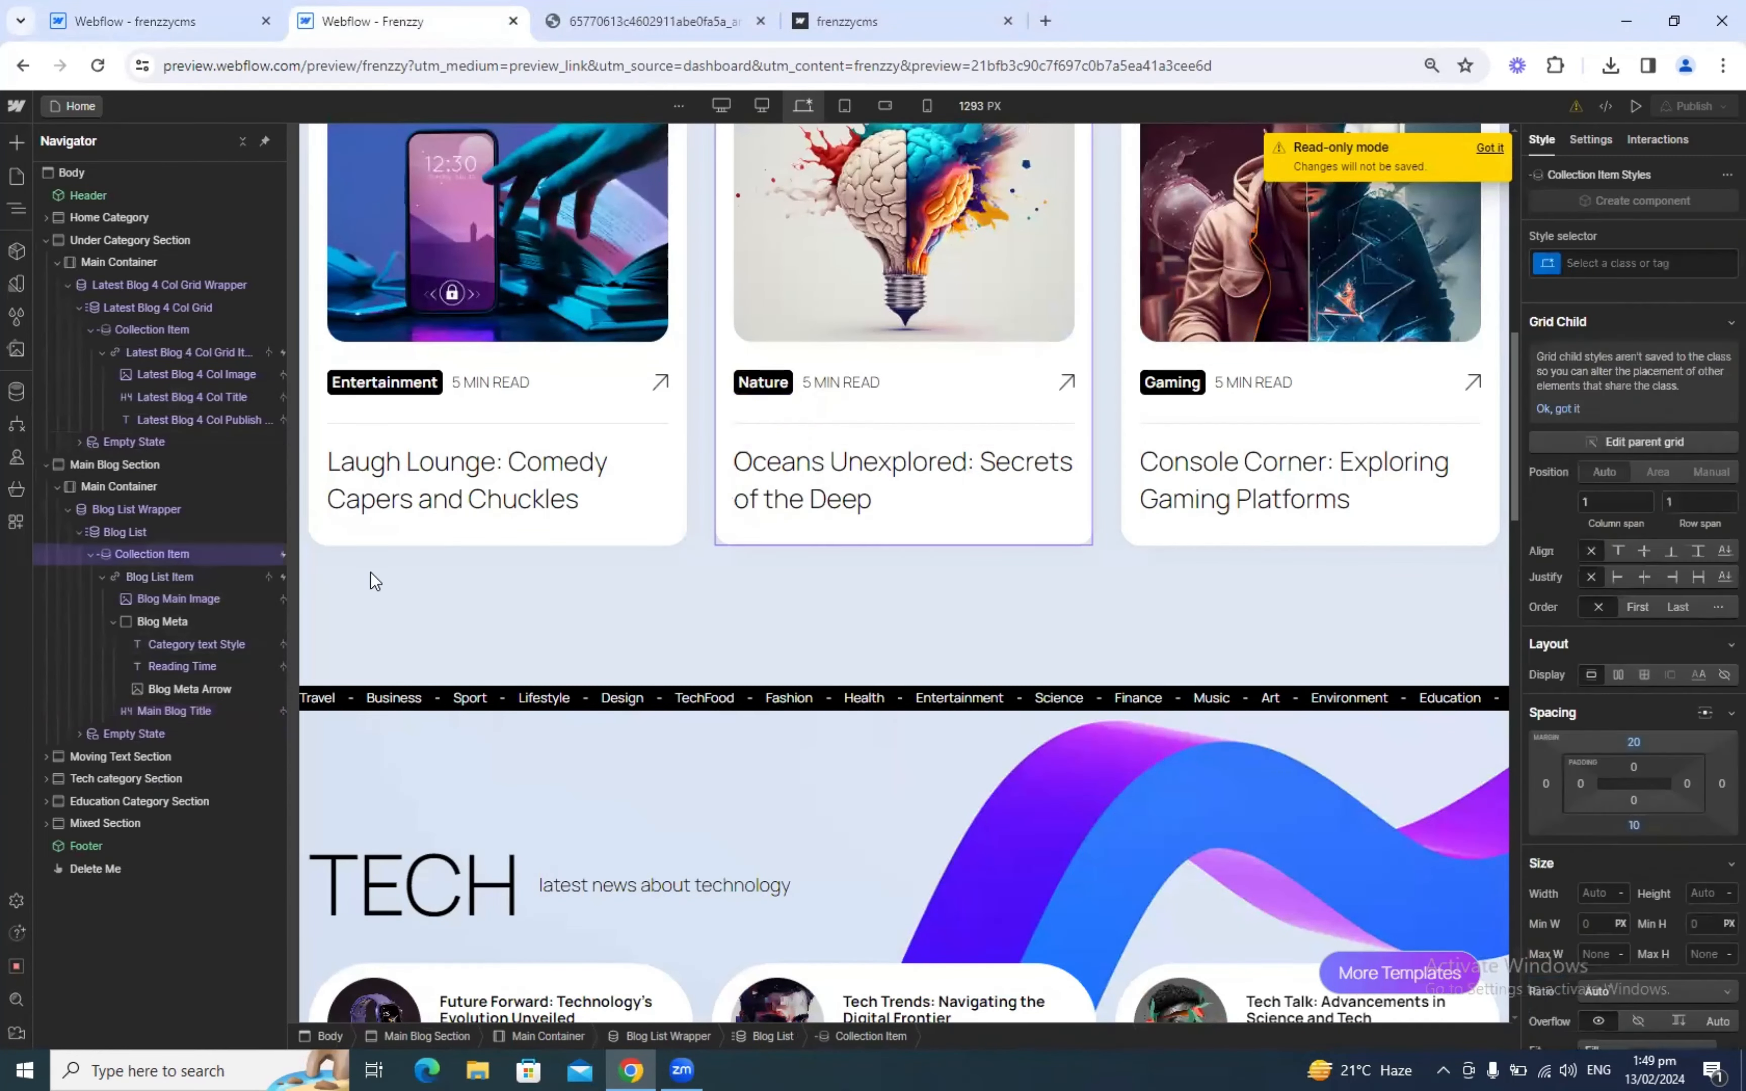
left_click(1662, 138)
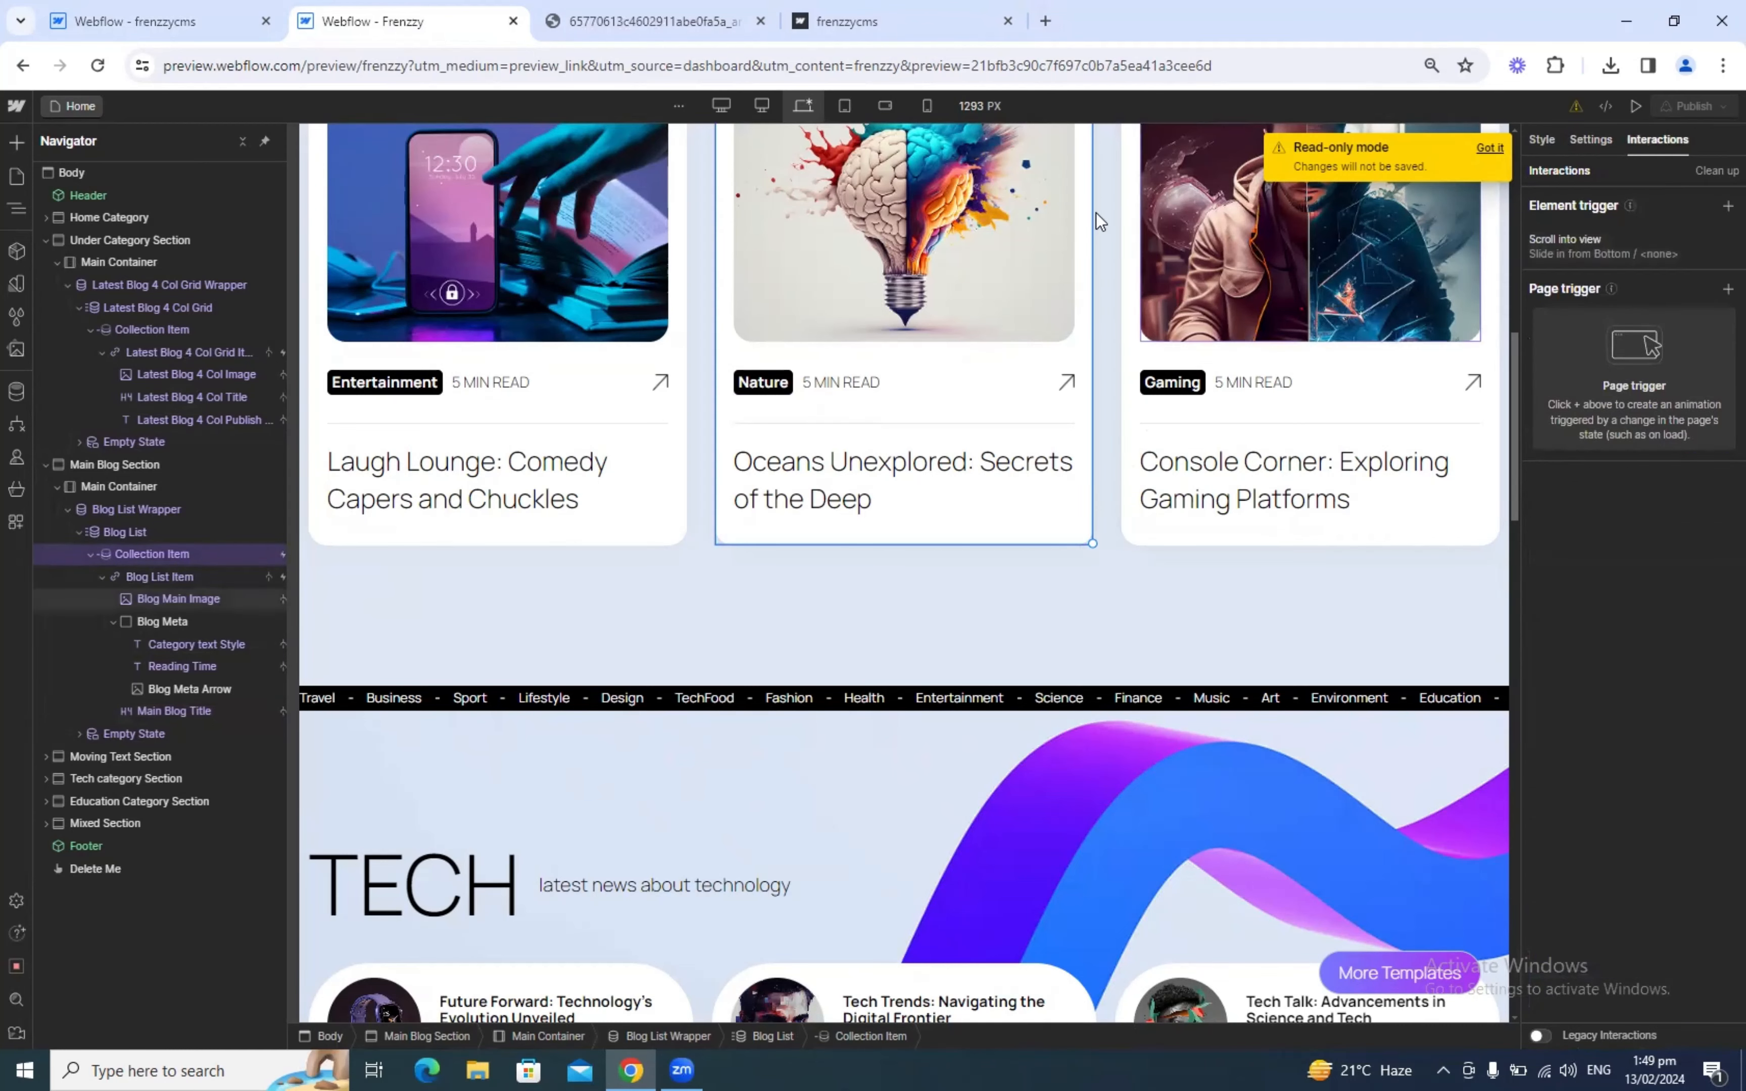
Step: In the frenzzycms project, give the Blog List's Collection Item a Scroll into view trigger with a Slide in action From Bottom
left_click(106, 4)
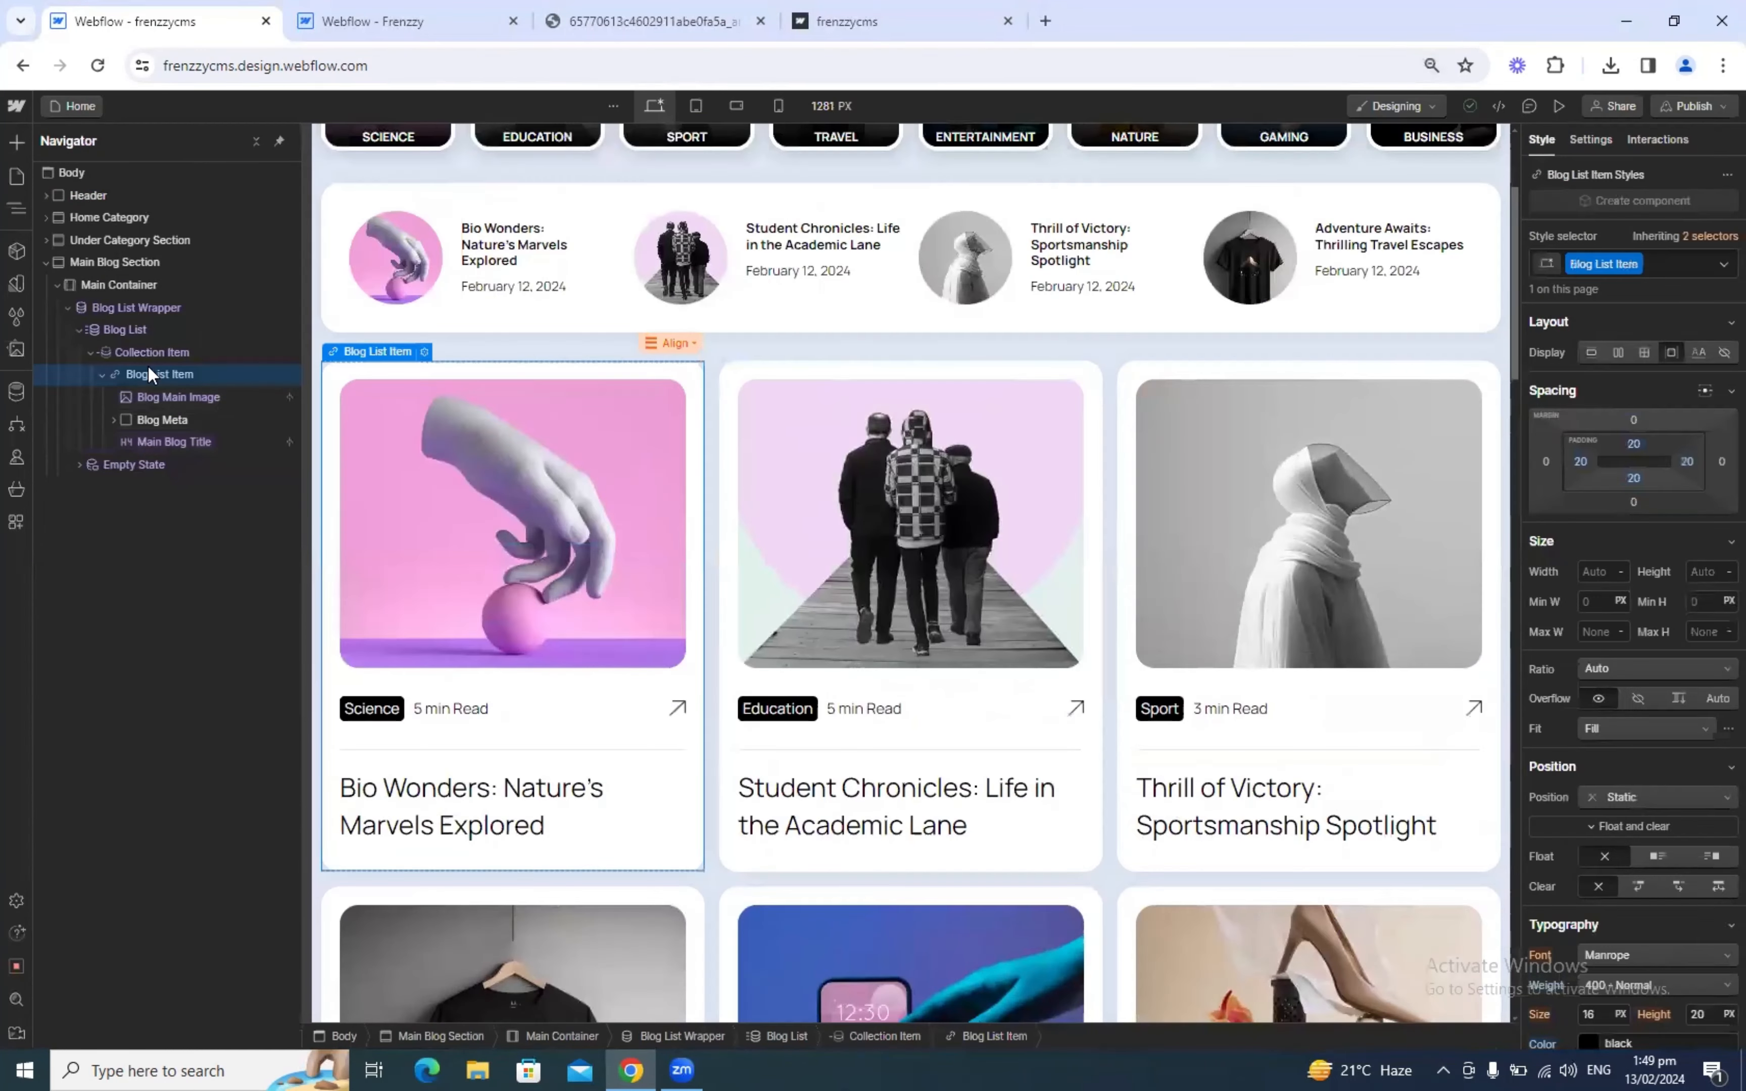
left_click(1662, 138)
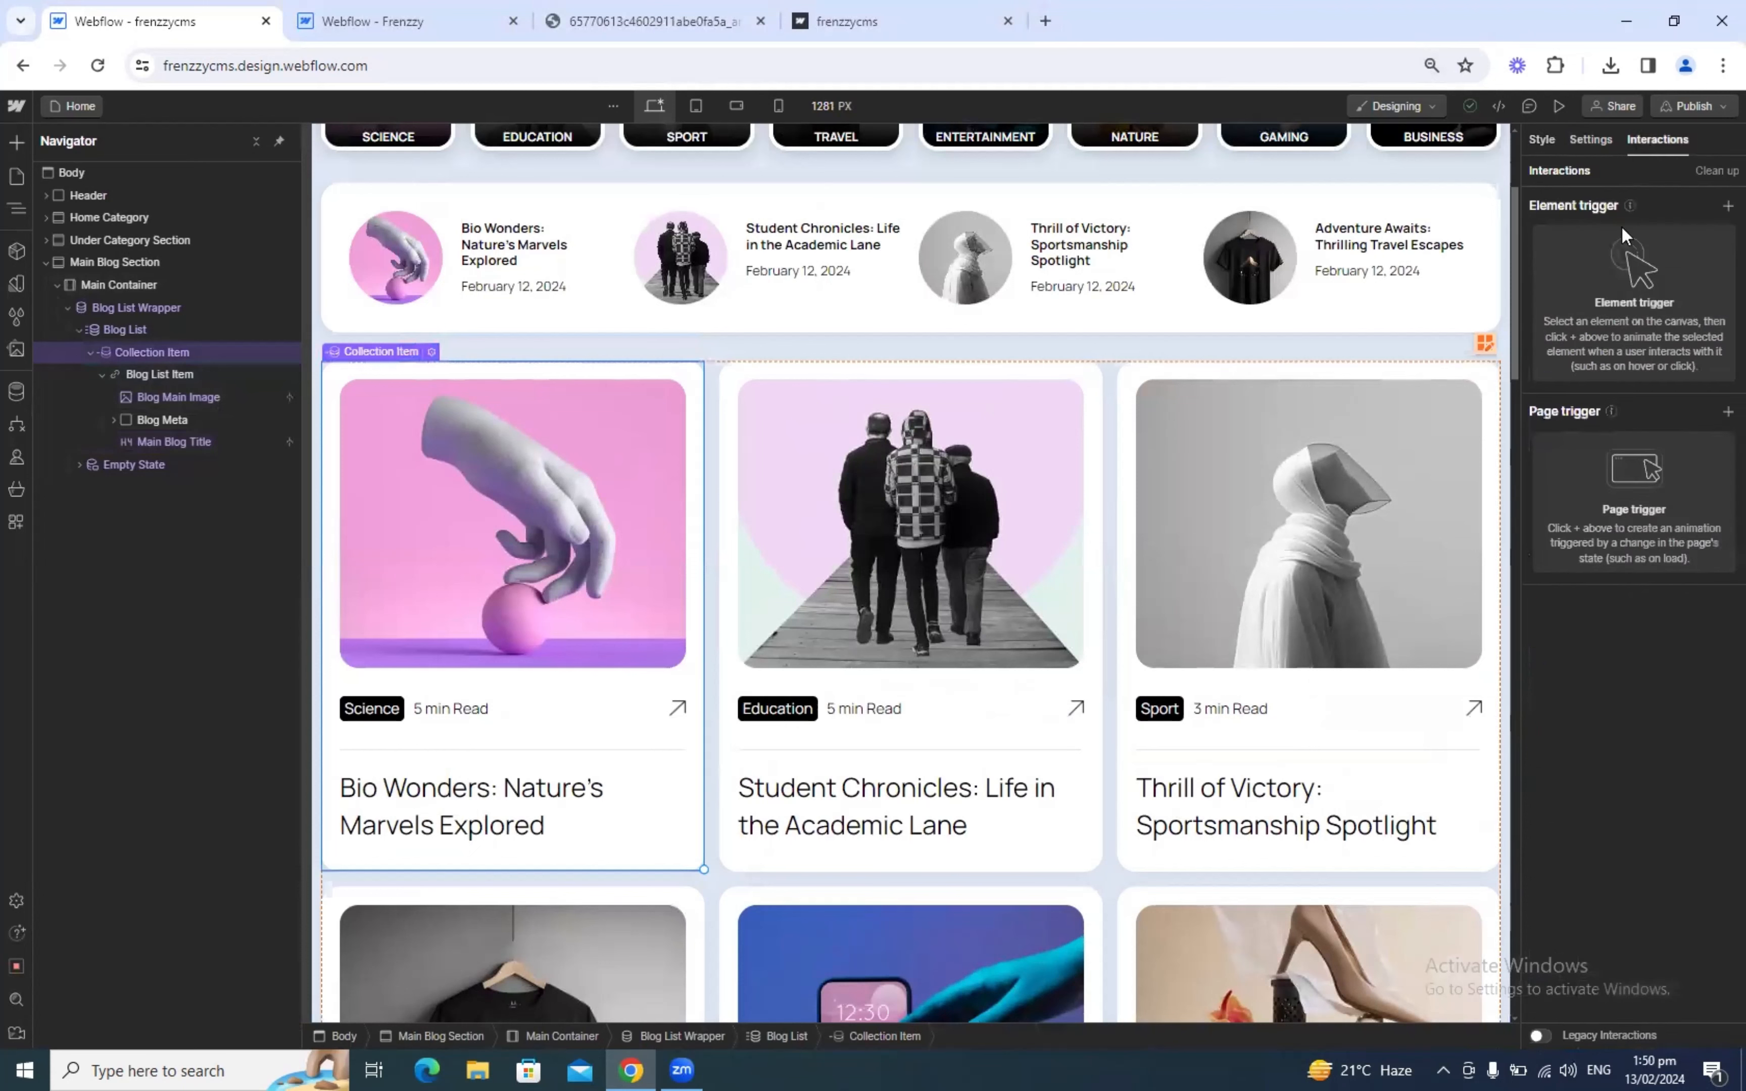
left_click(1715, 214)
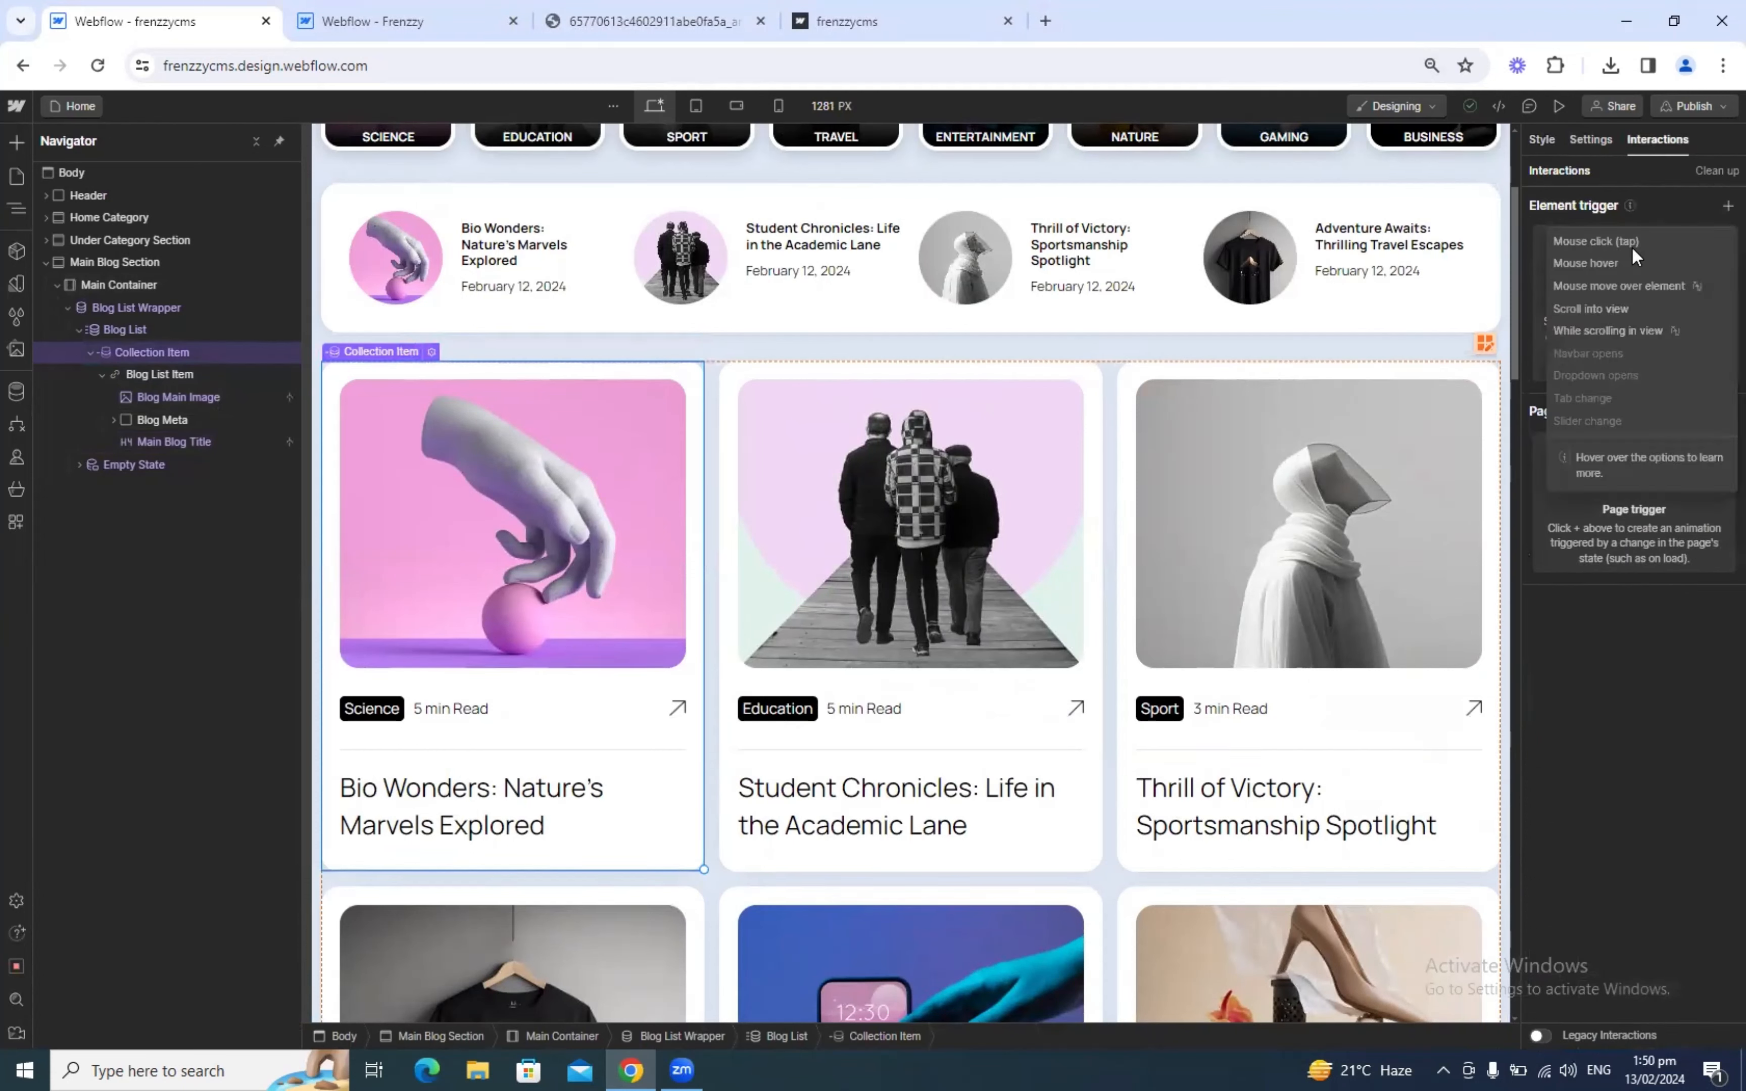
left_click(1608, 306)
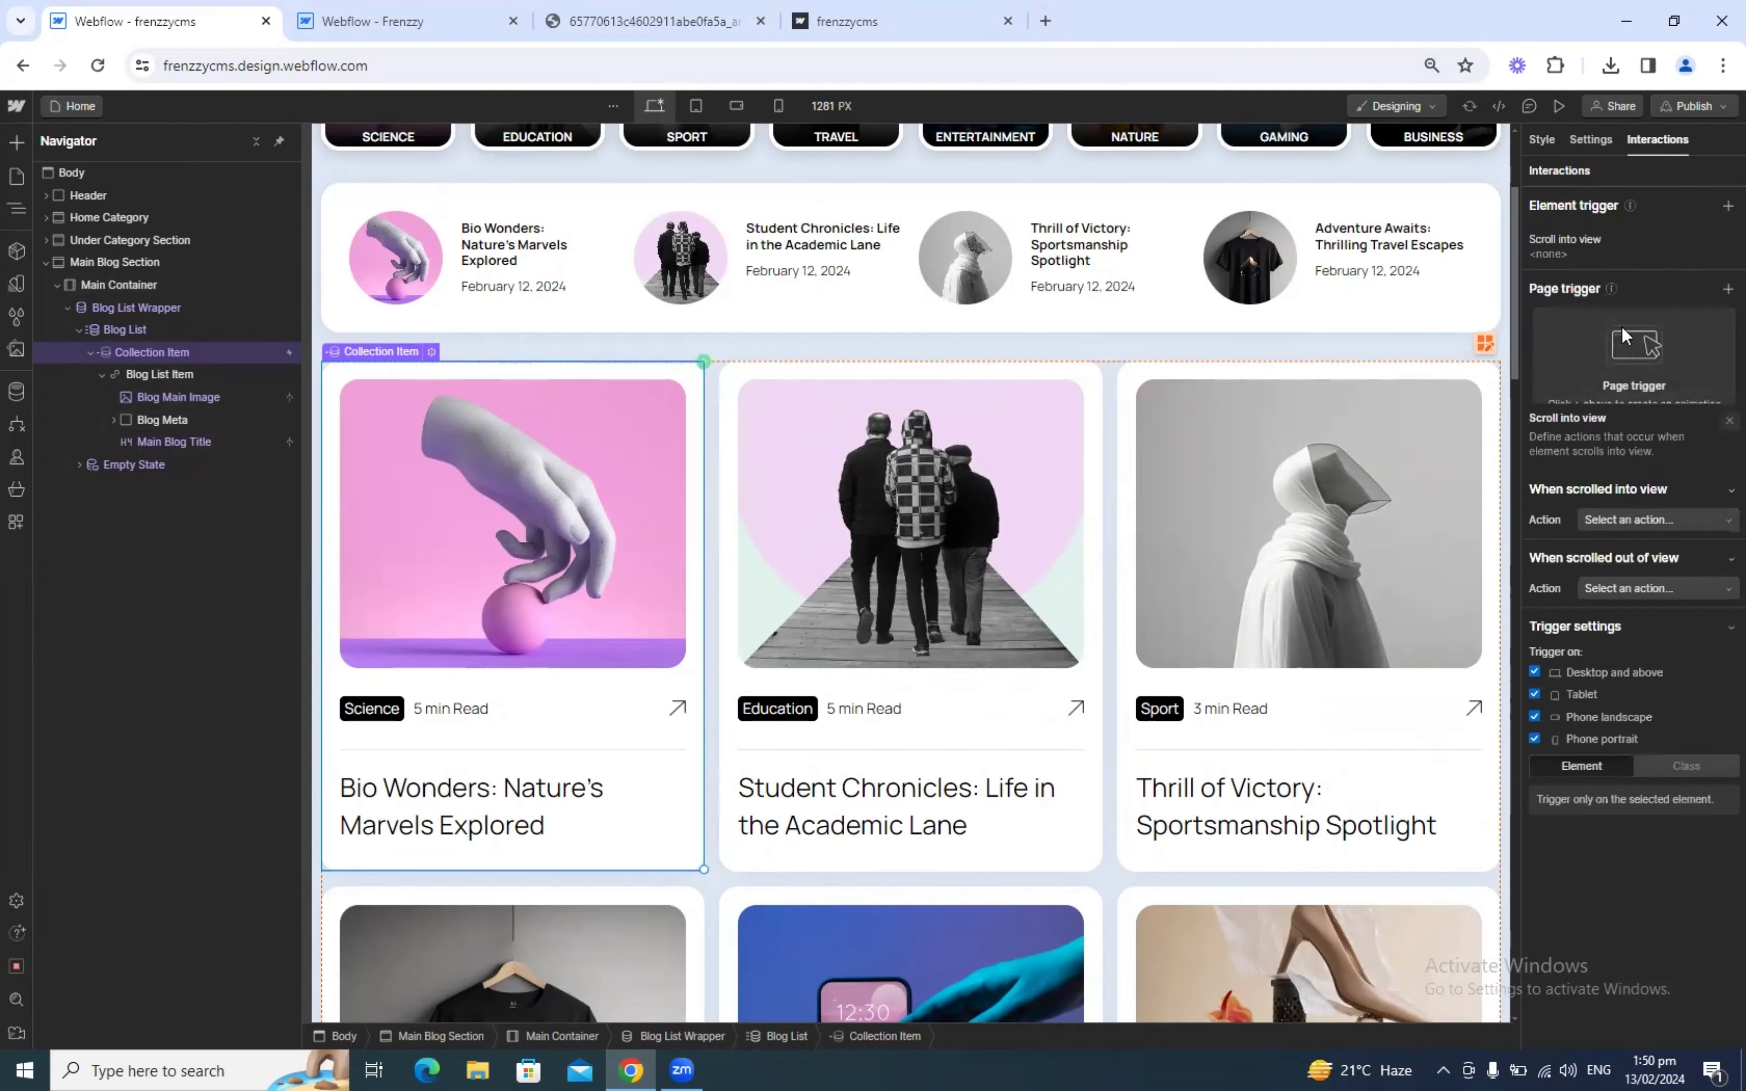
left_click(1615, 305)
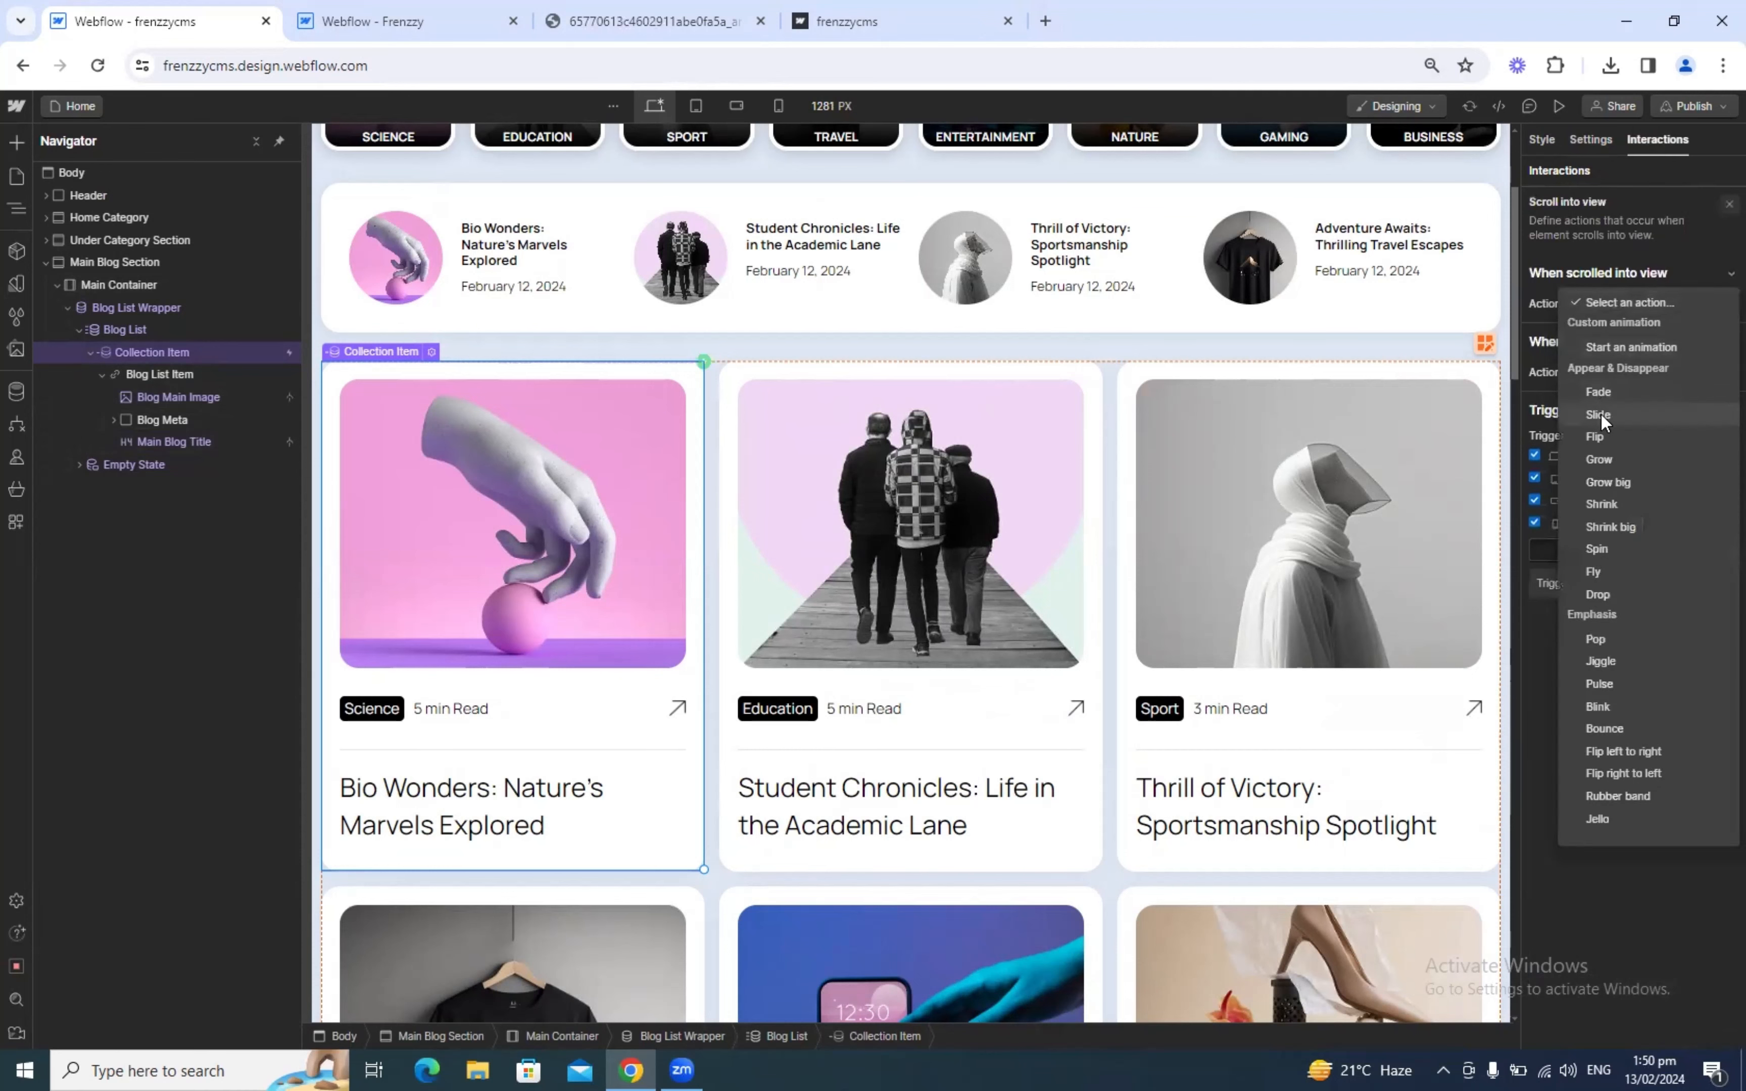
left_click(1623, 415)
left_click(1623, 361)
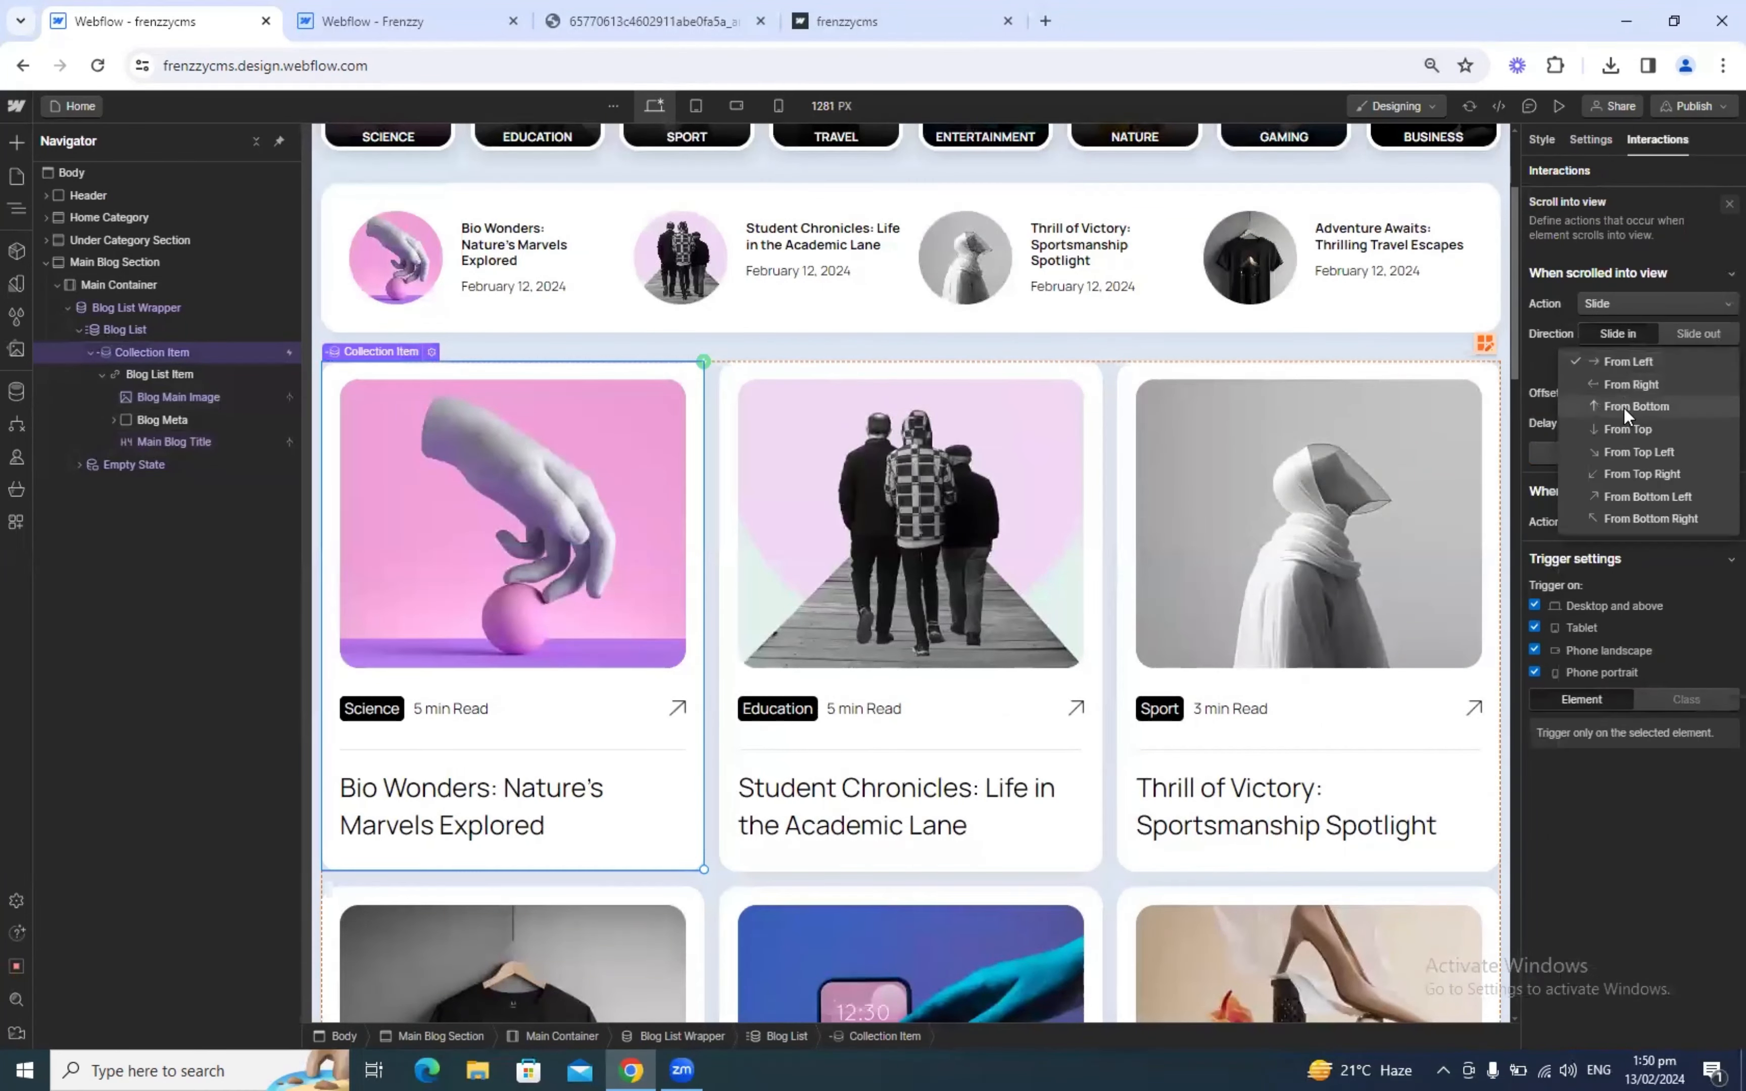
left_click(1625, 403)
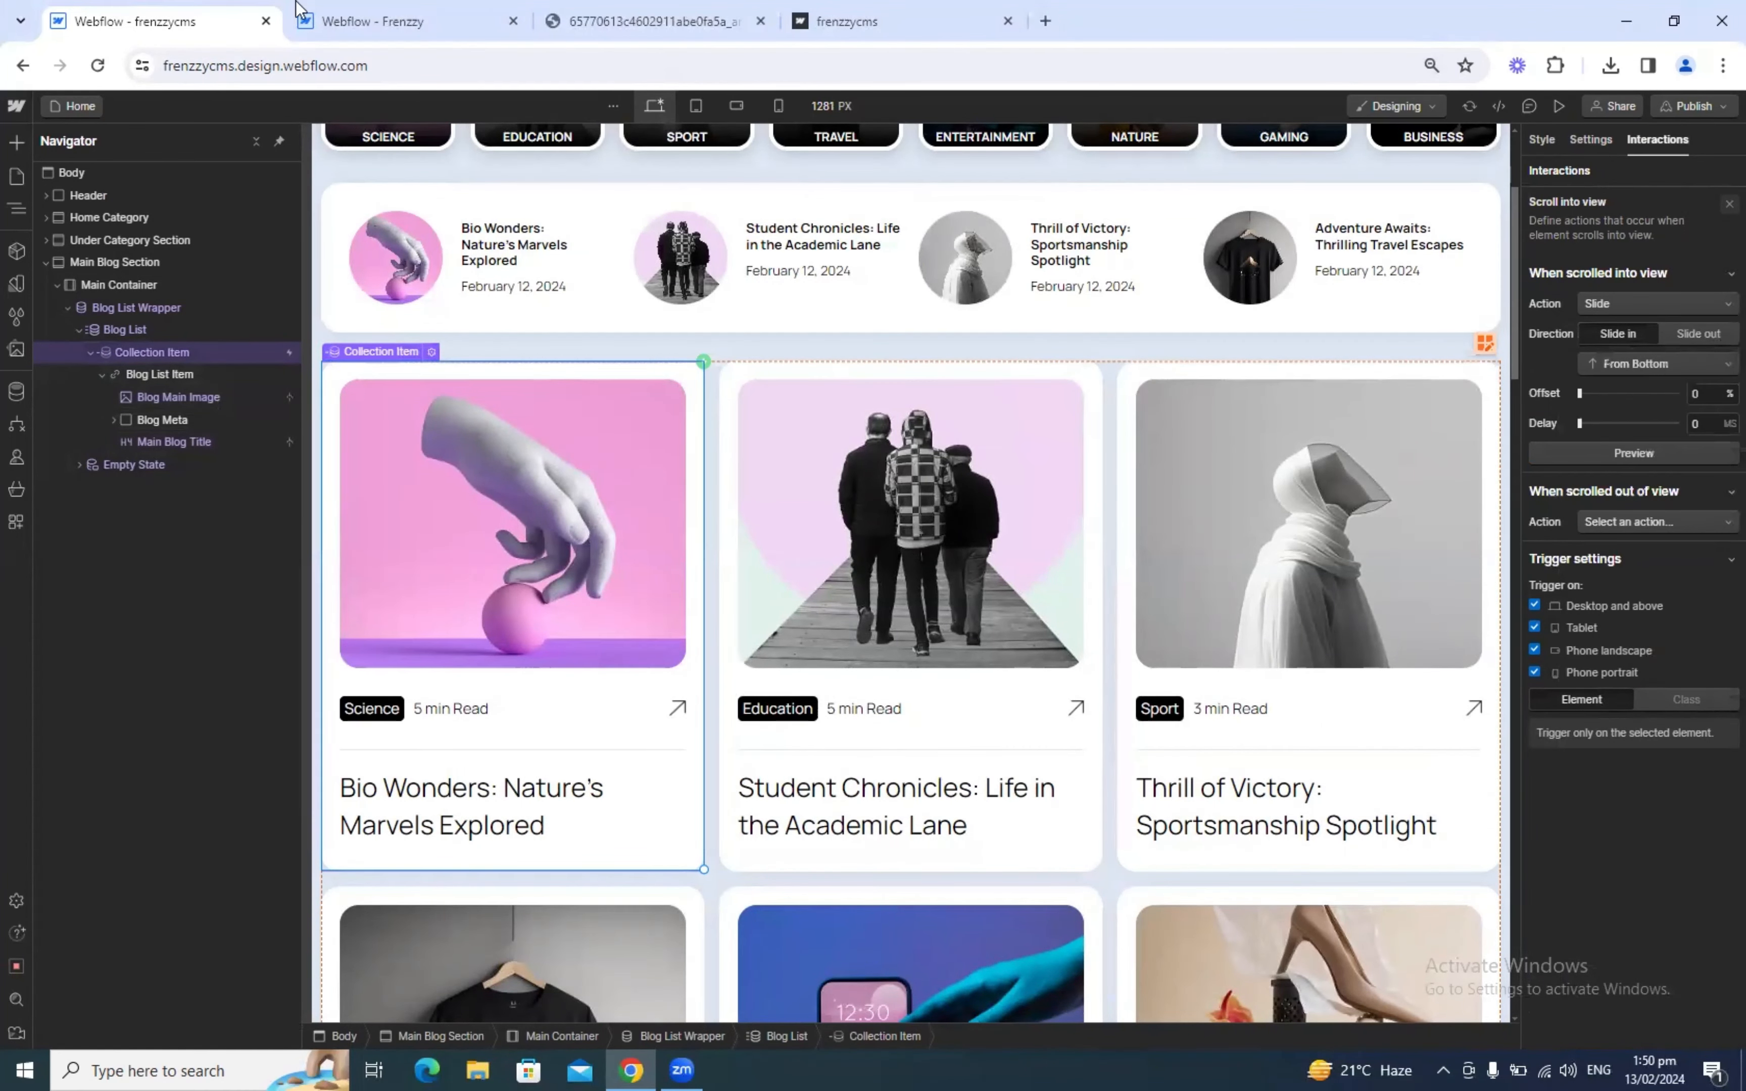
Step: In the Frenzzy reference template, open the Blog List Item's Main Blog In hover animation and copy its name
left_click(310, 15)
left_click(211, 578)
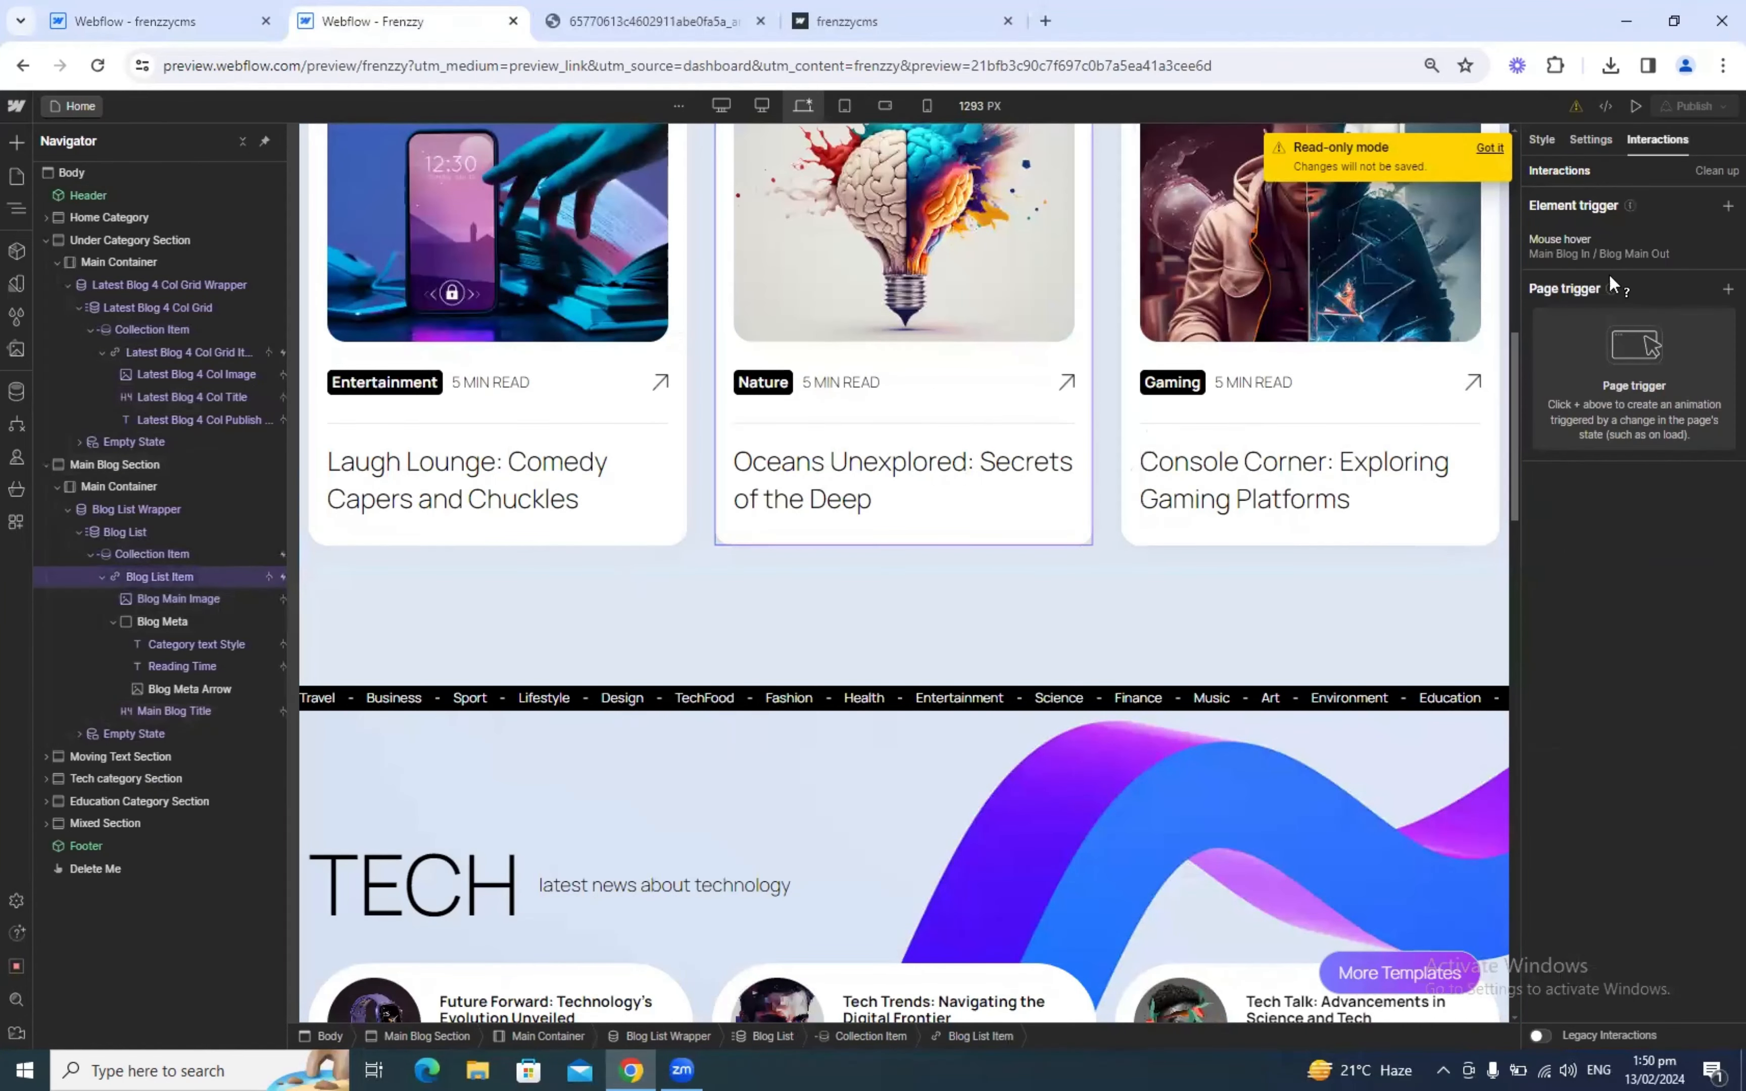
left_click(1580, 256)
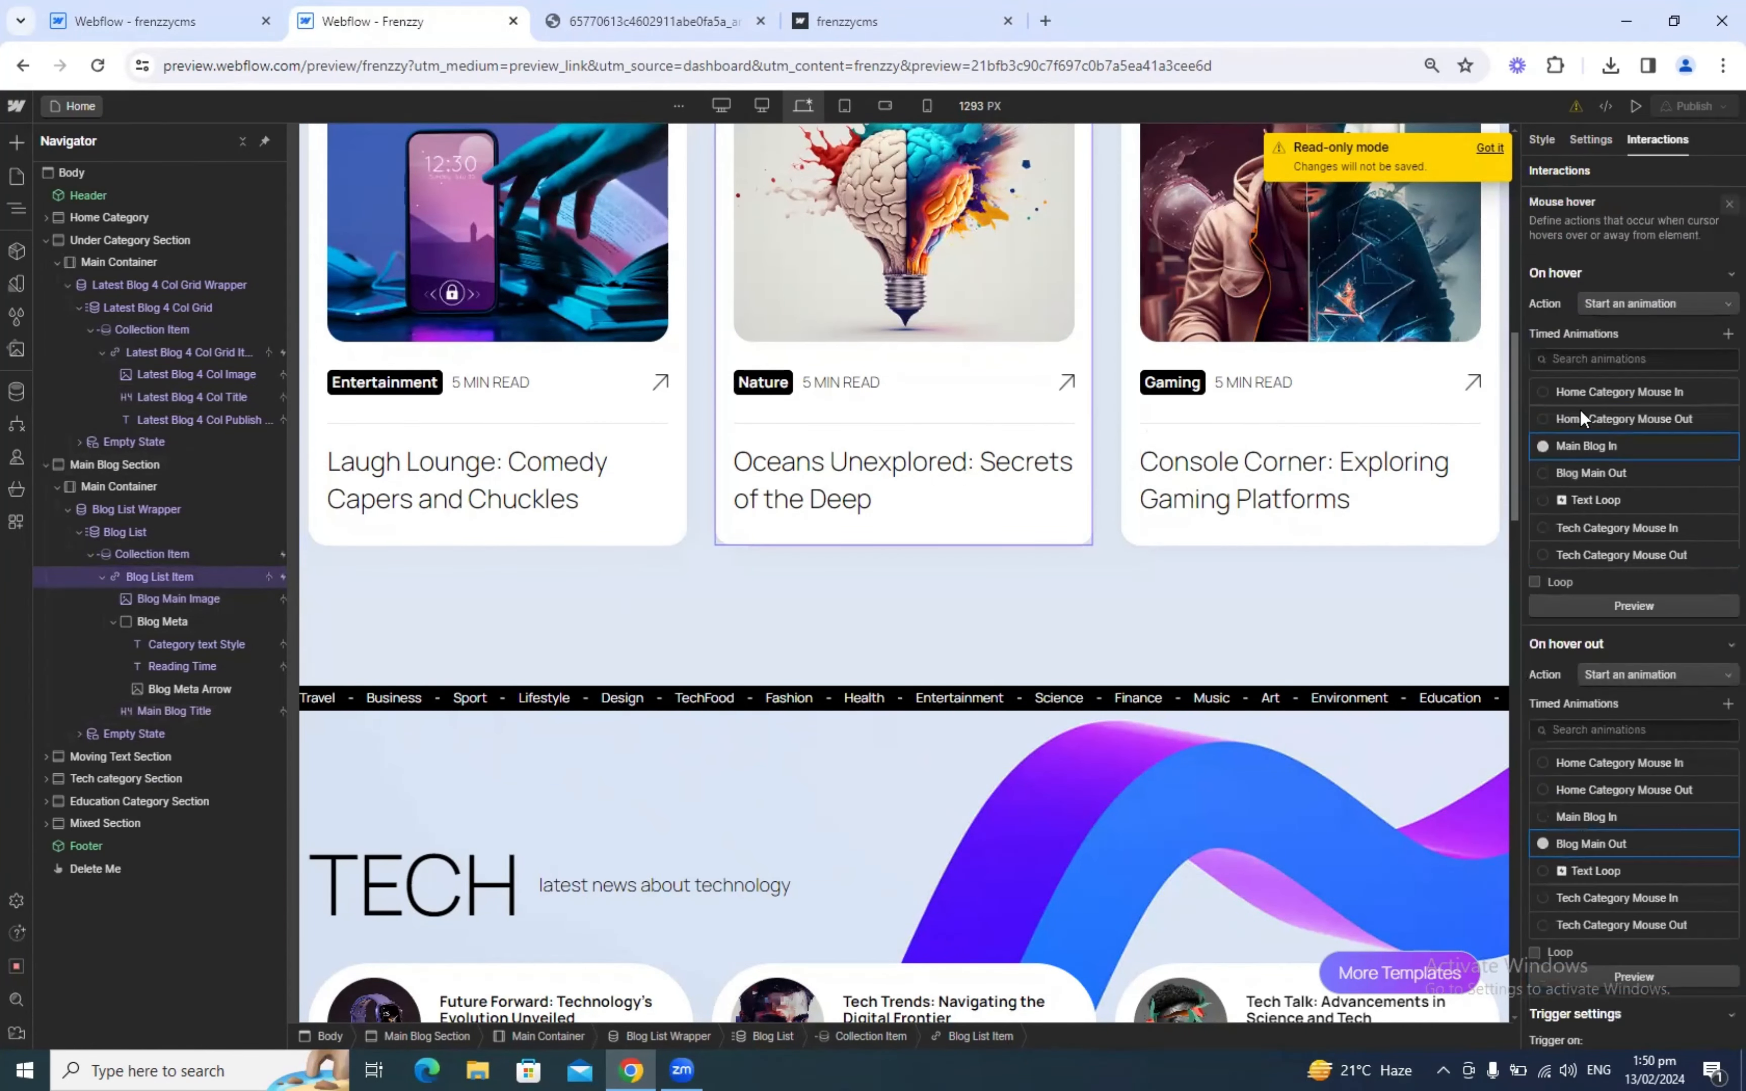
left_click(1578, 447)
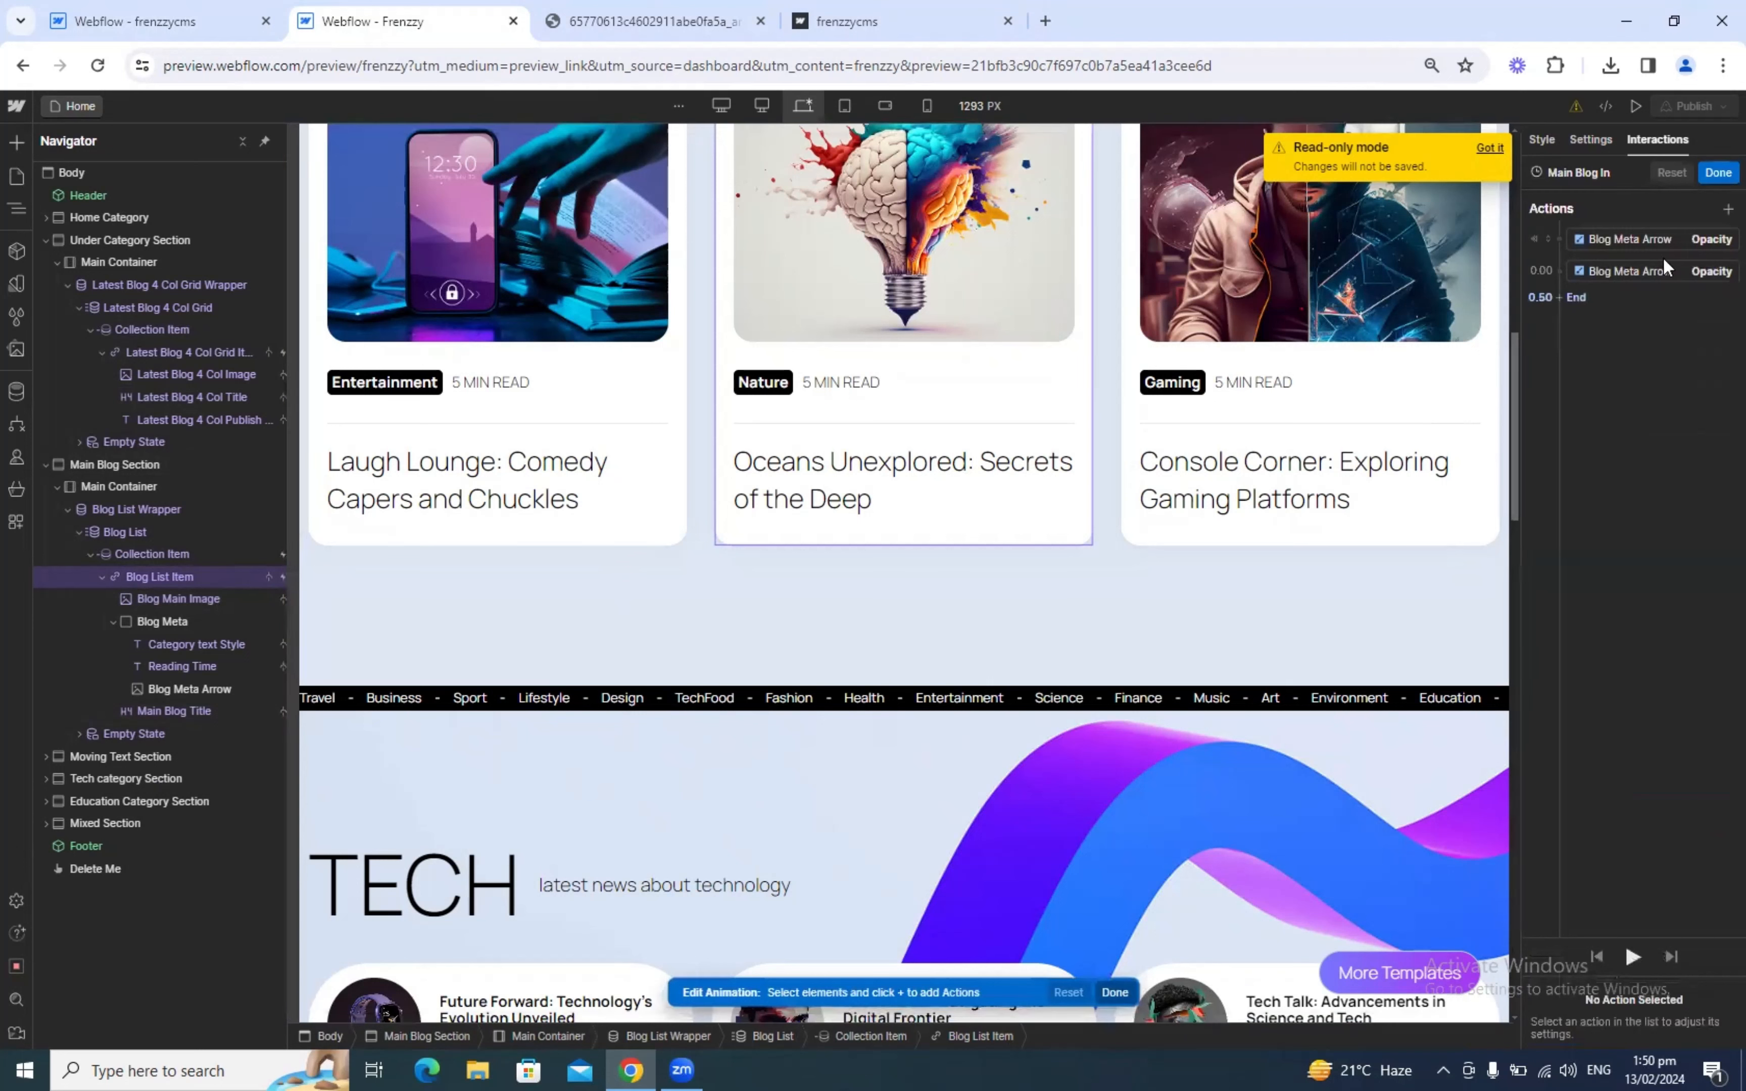
left_click(1635, 270)
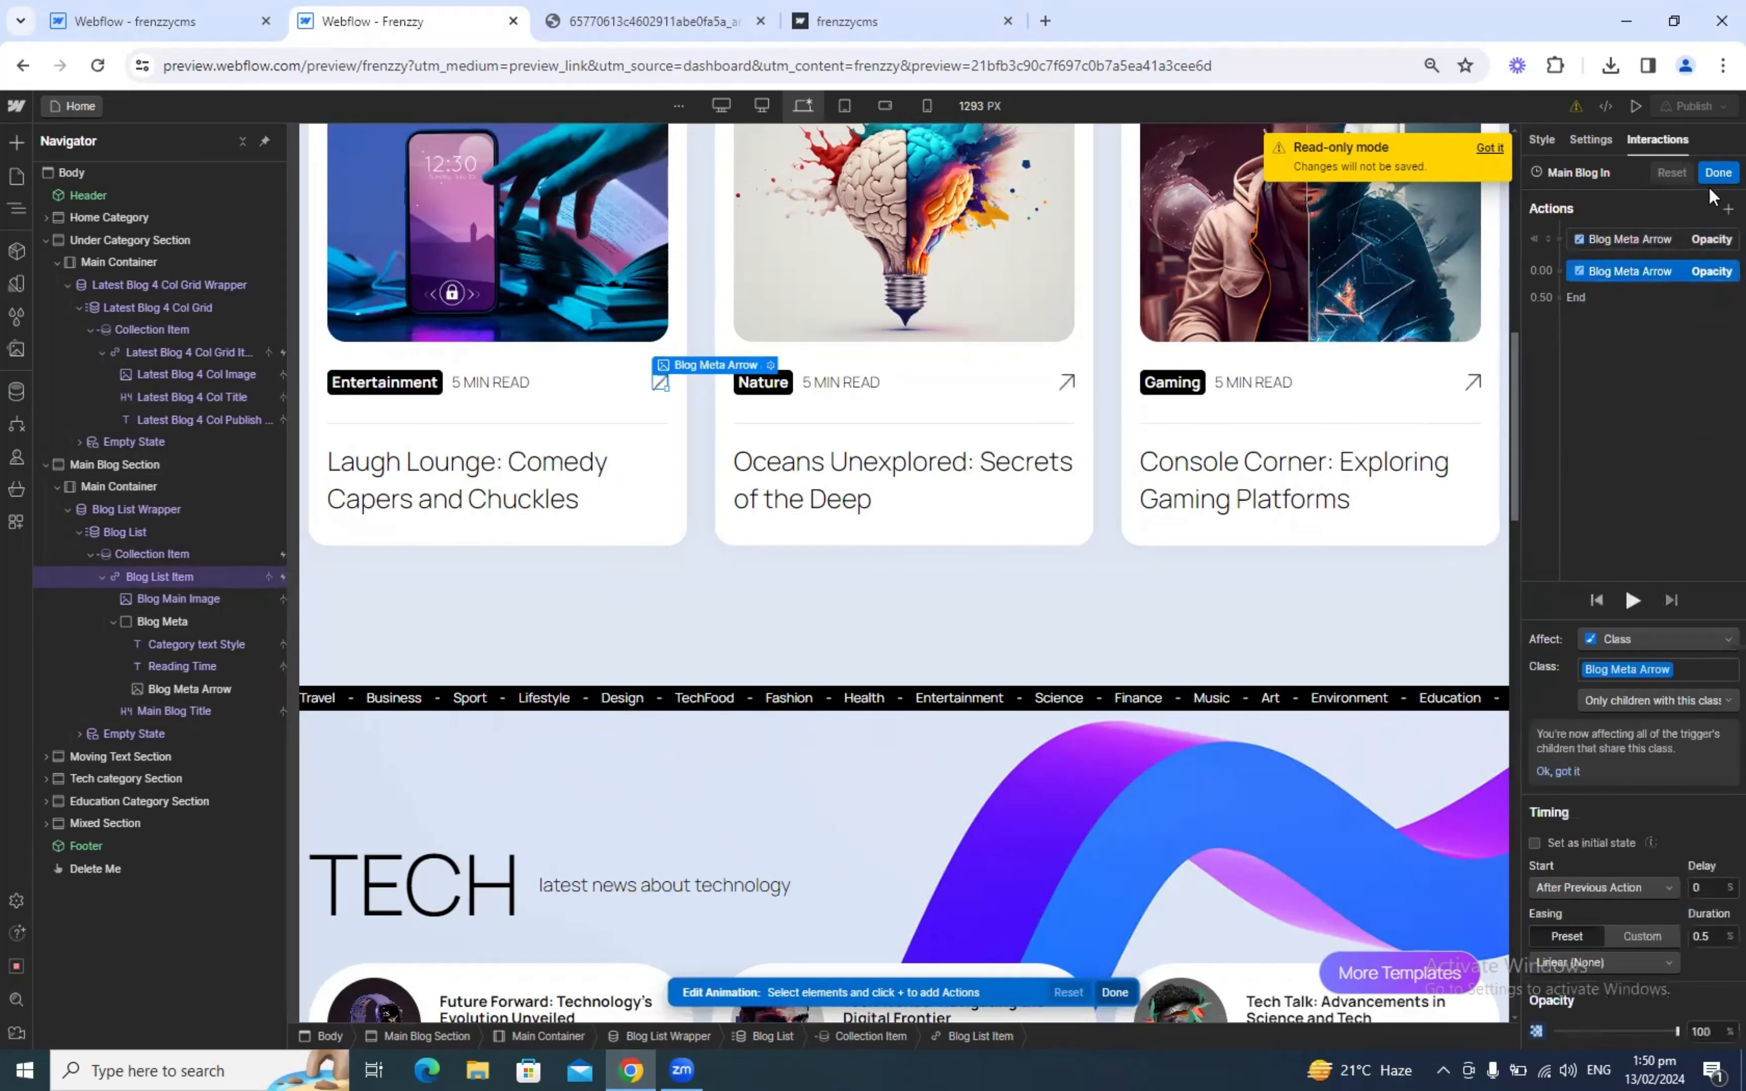
left_click(1588, 176)
key("ctrl+c")
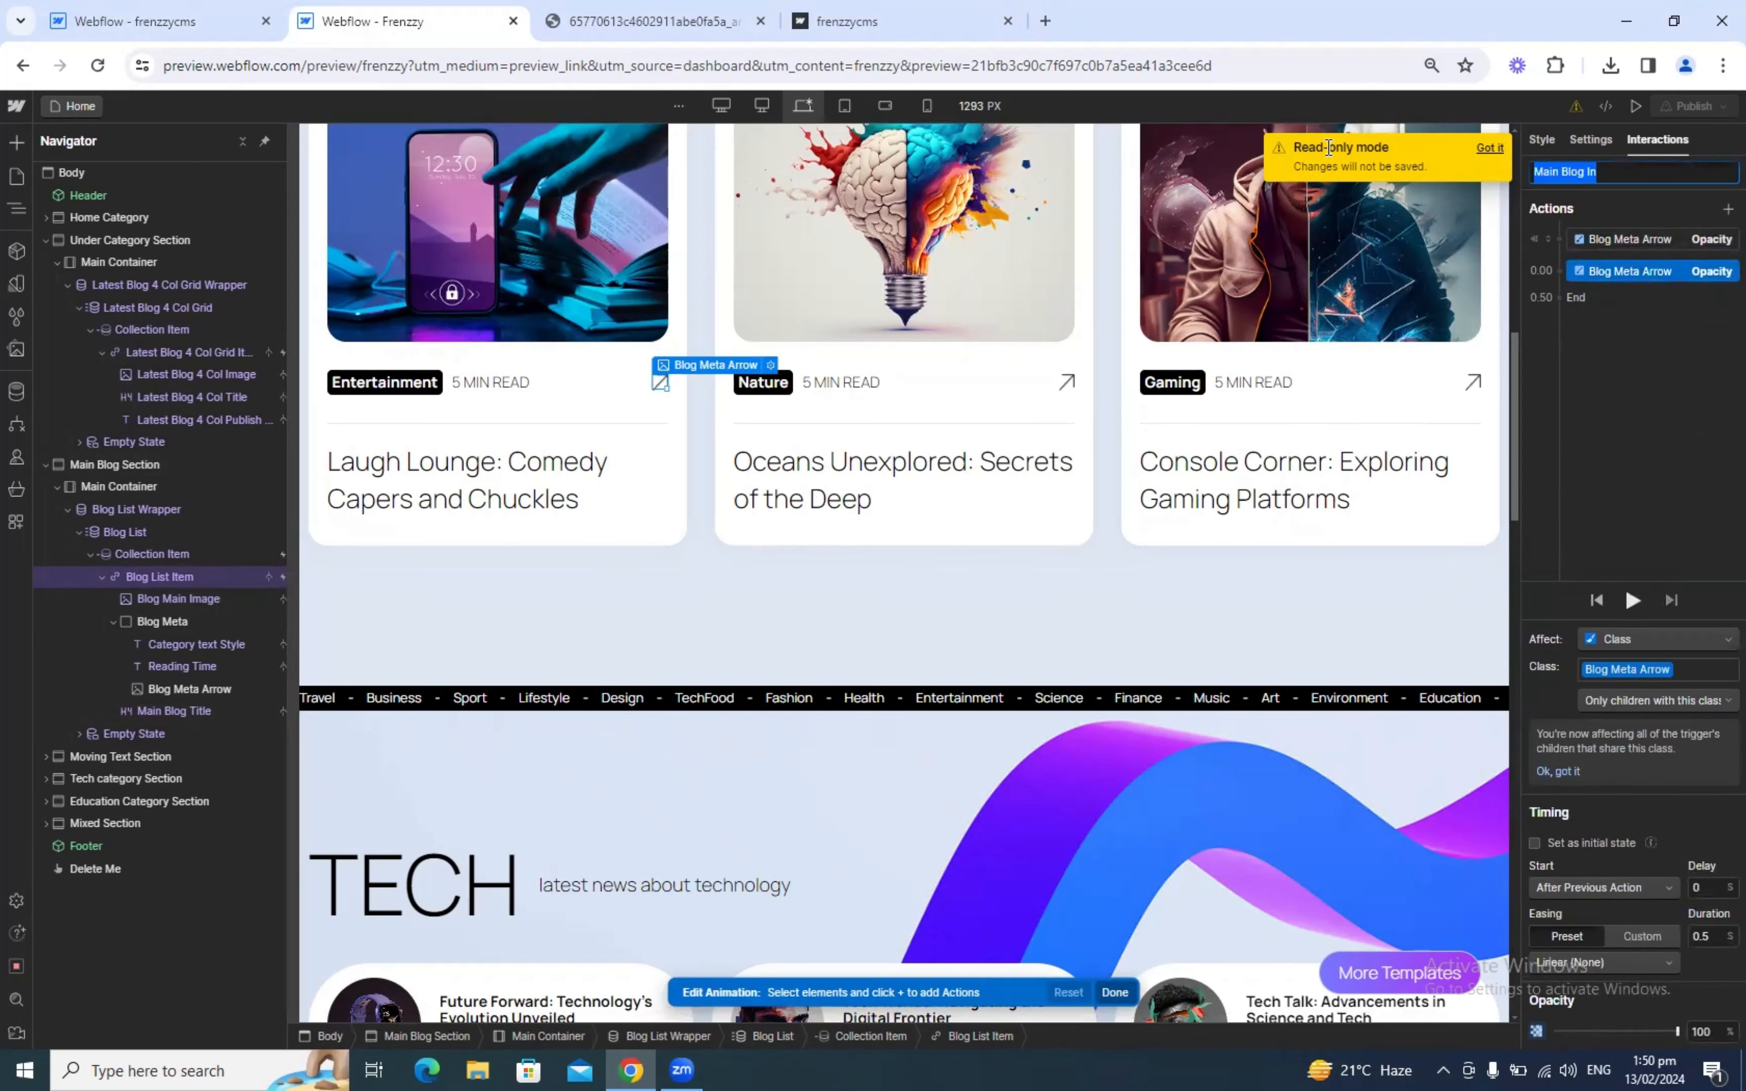
Step: Back in the frenzzycms project, add a Mouse hover trigger to the Blog List Item in the Main Blog Section
left_click(167, 20)
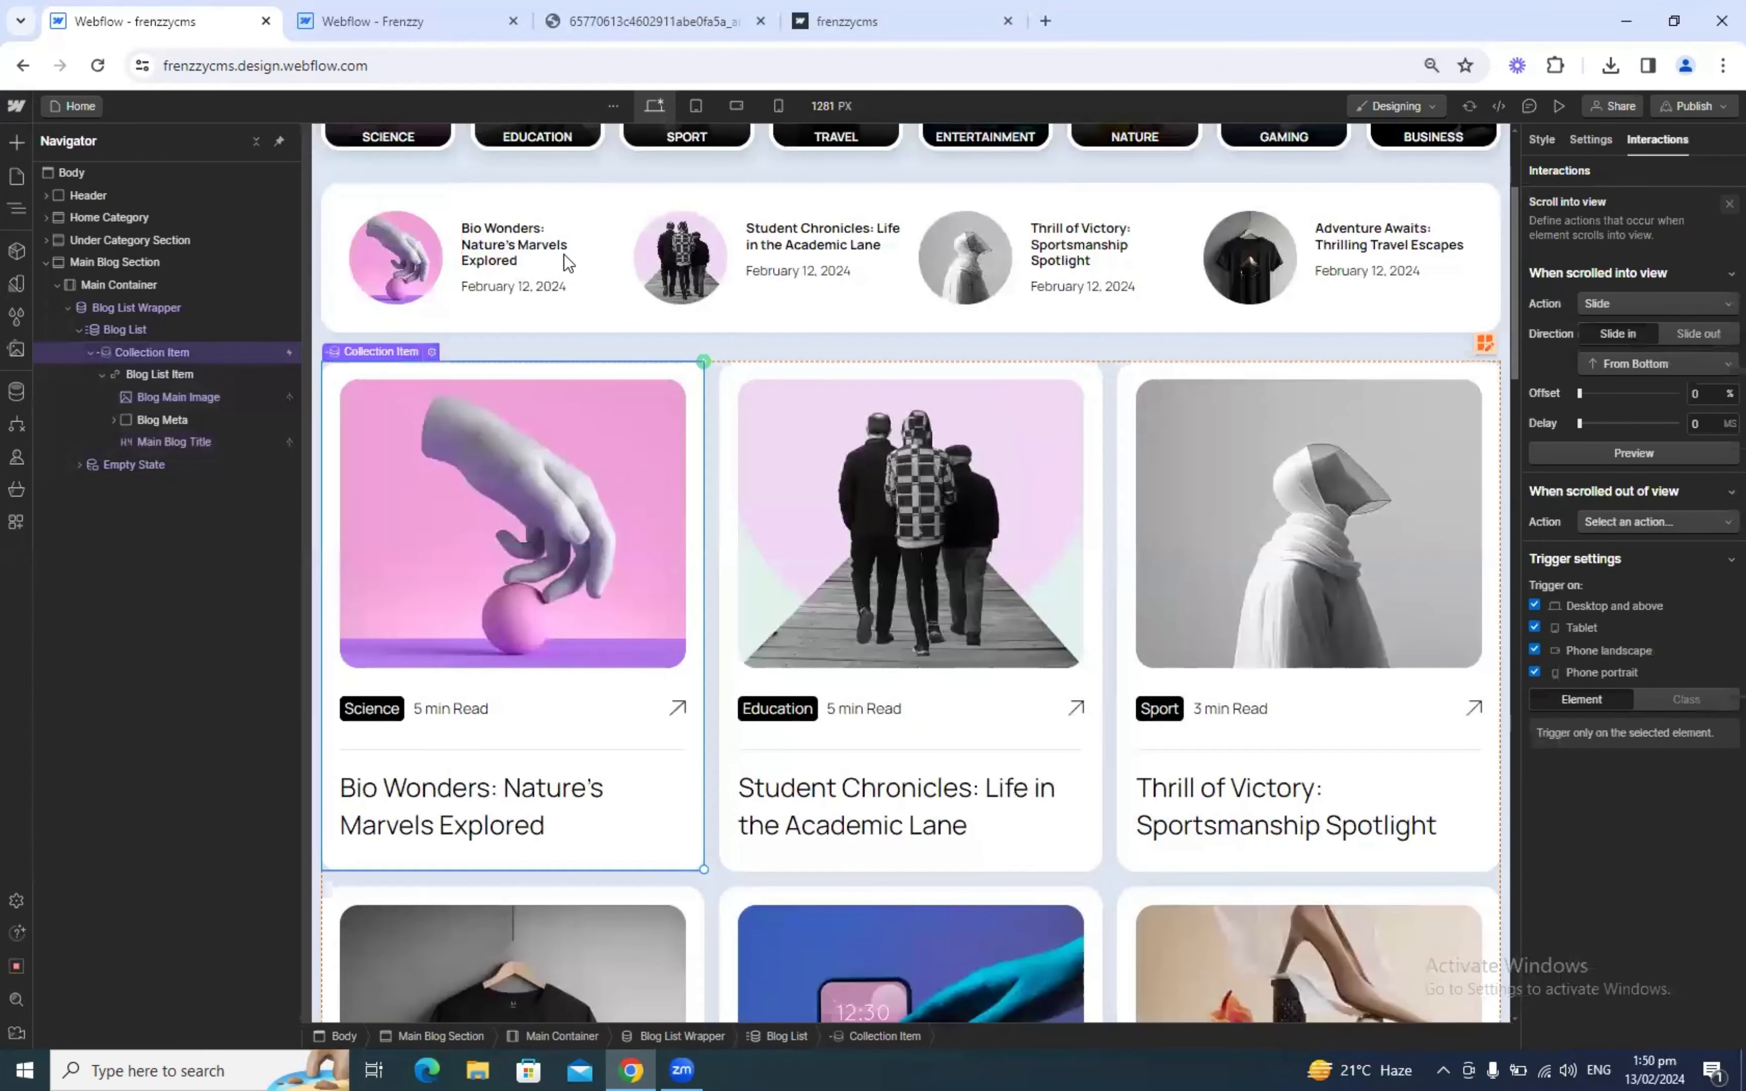
left_click(159, 374)
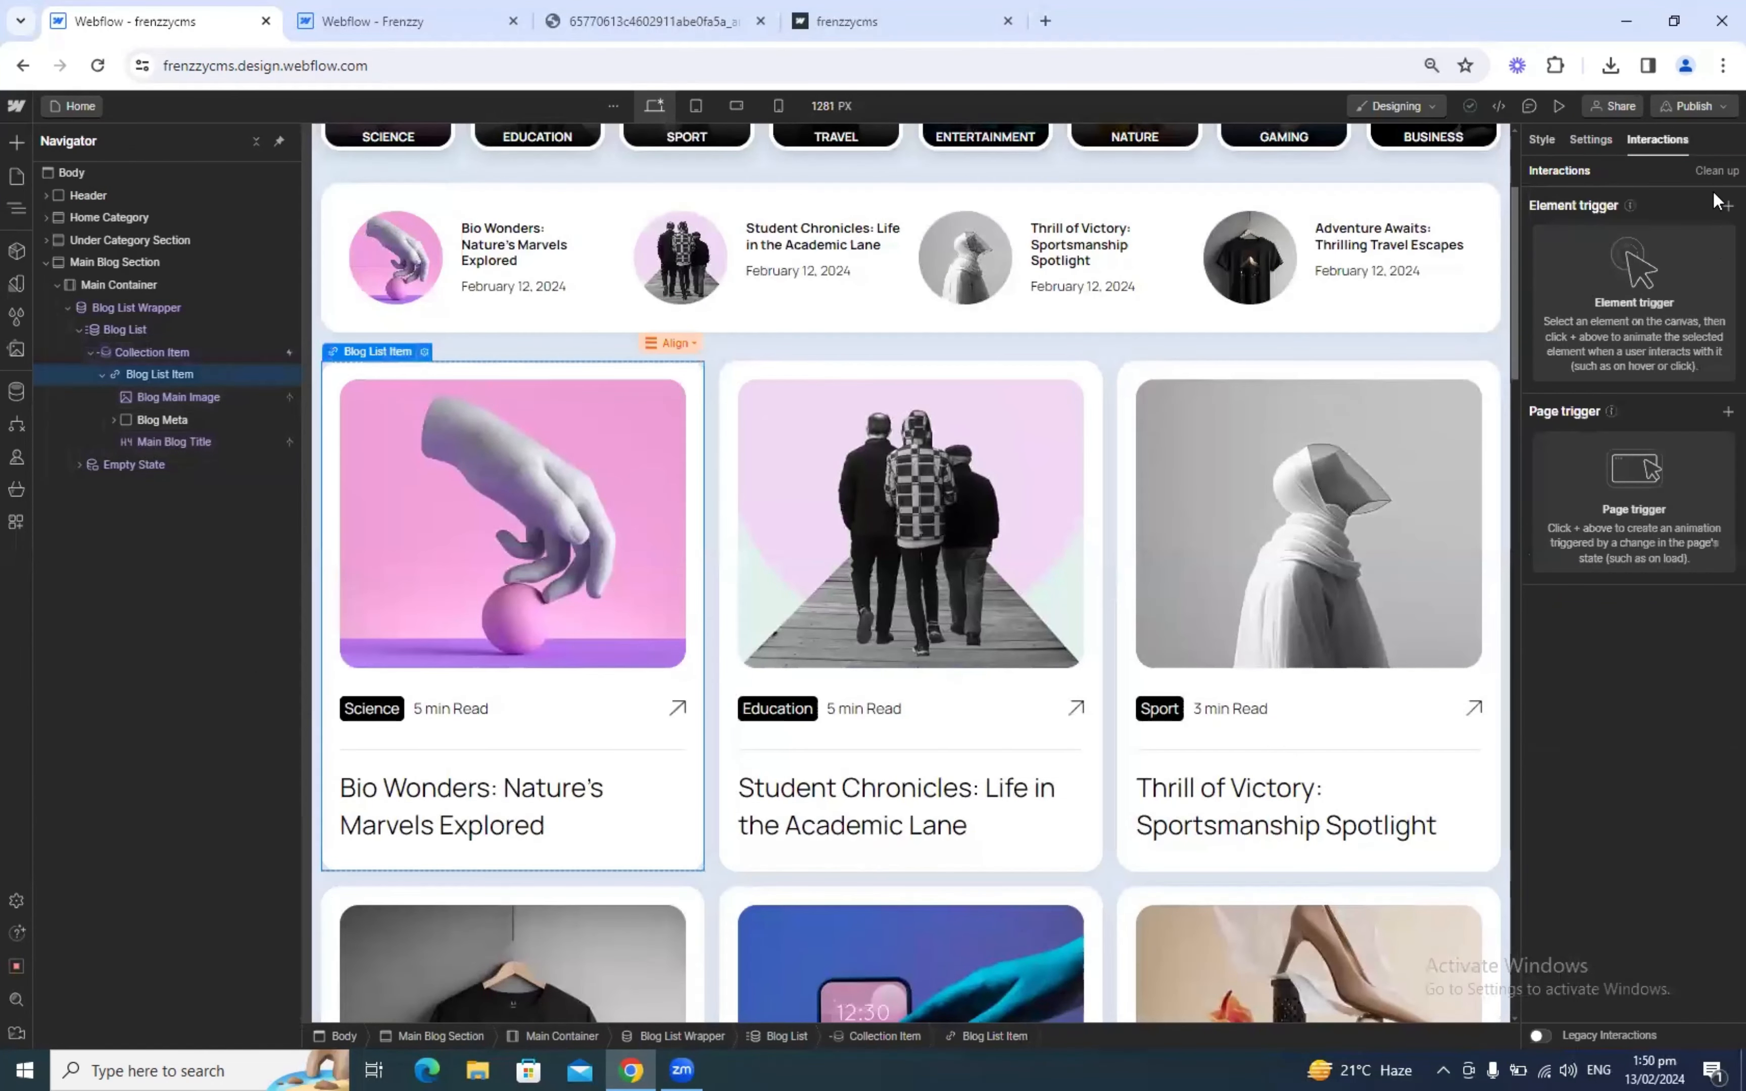
left_click(1726, 205)
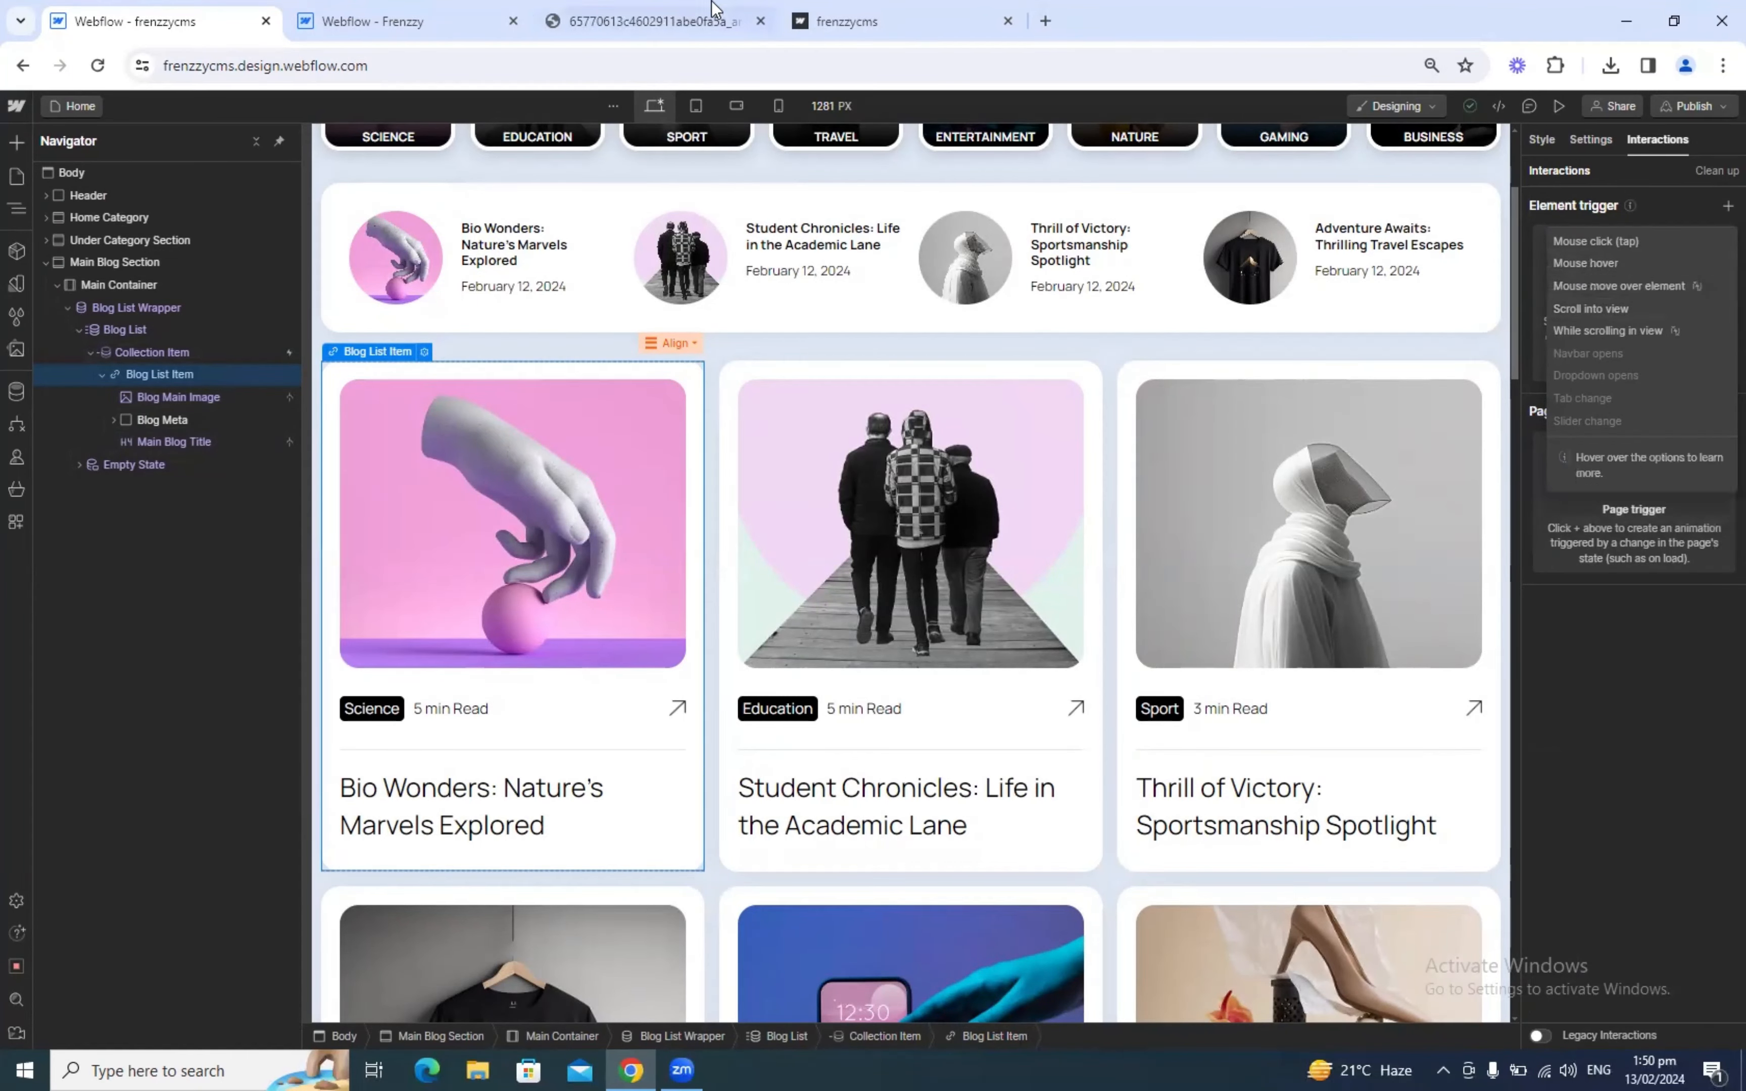
left_click(426, 10)
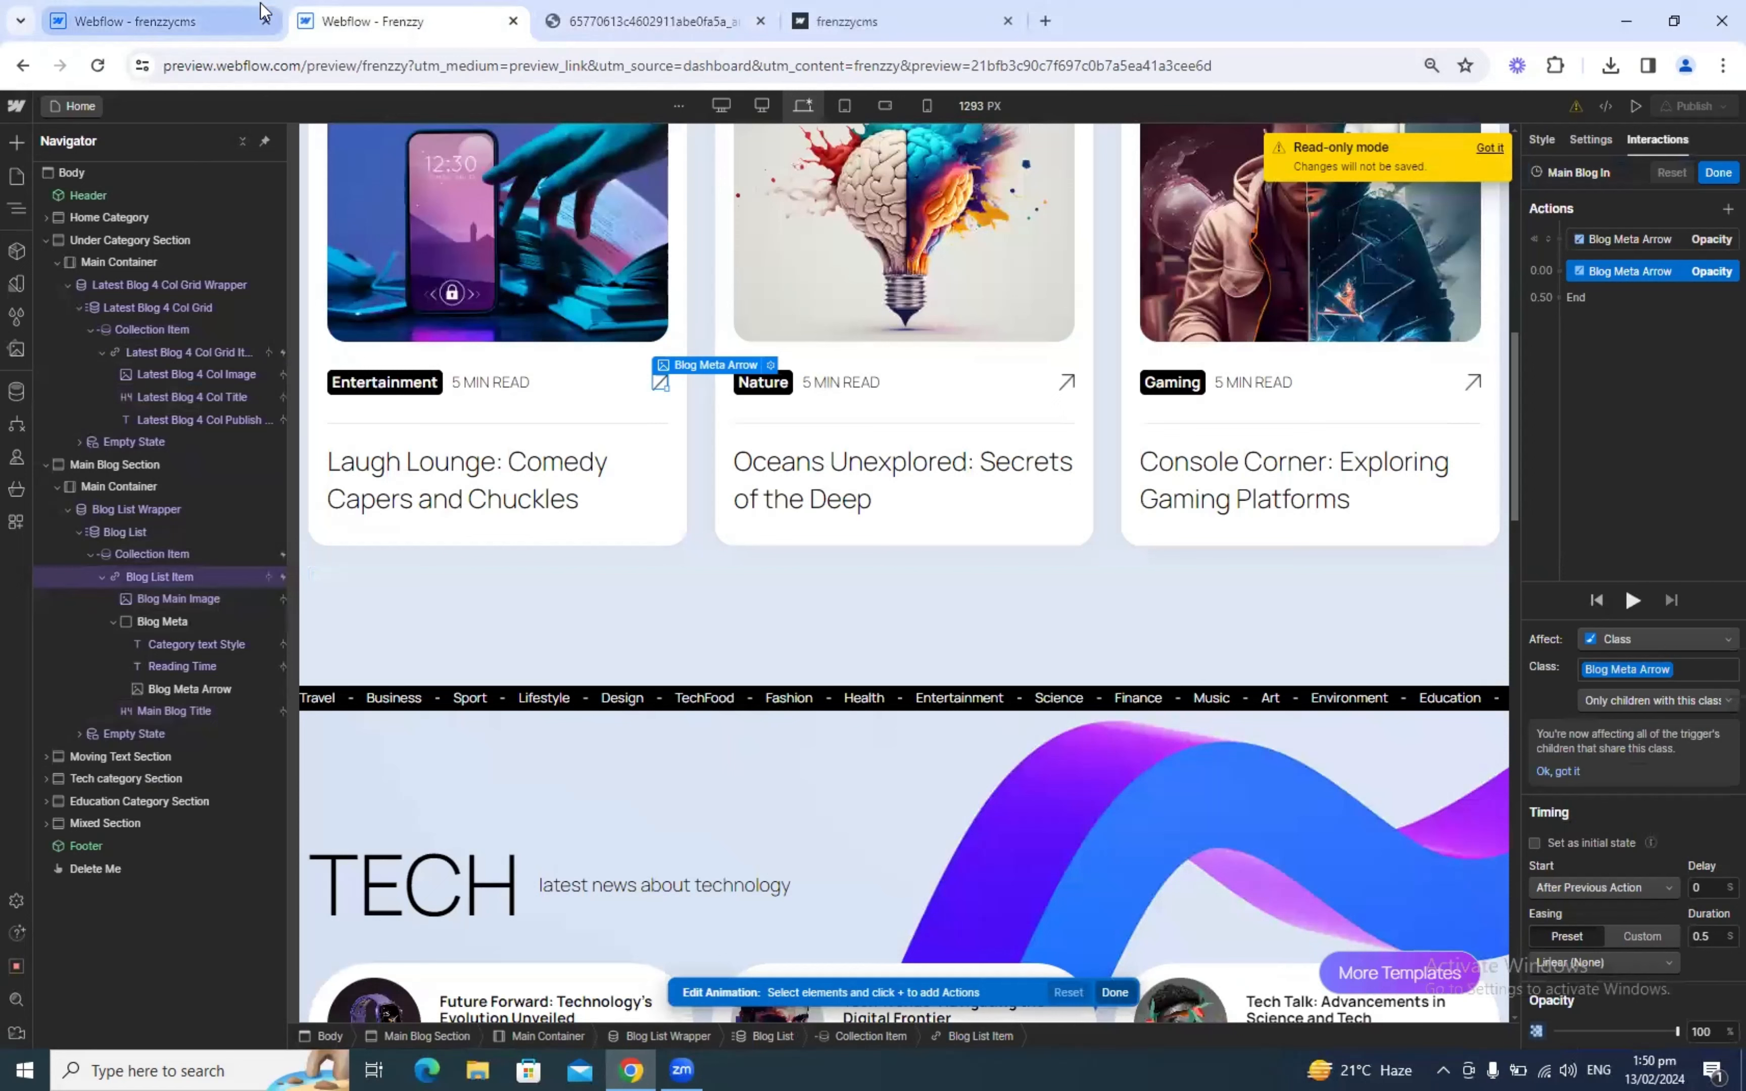
left_click(1717, 174)
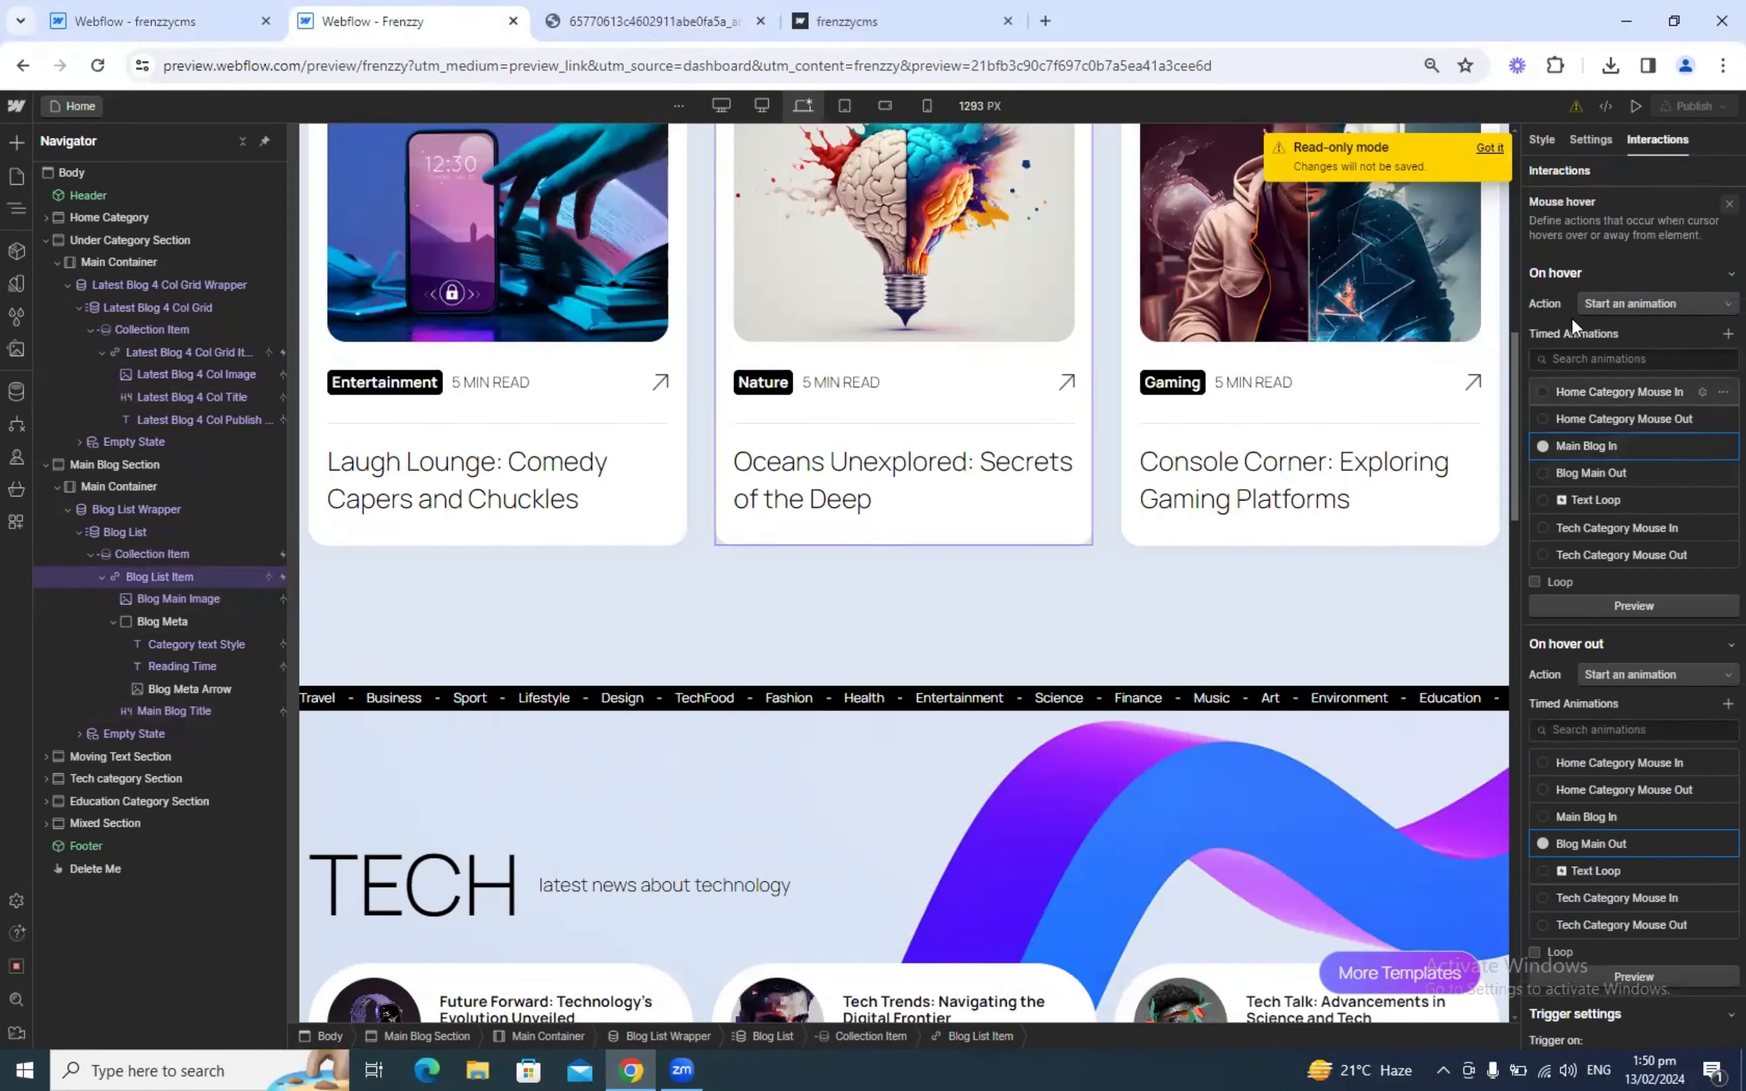
left_click(86, 18)
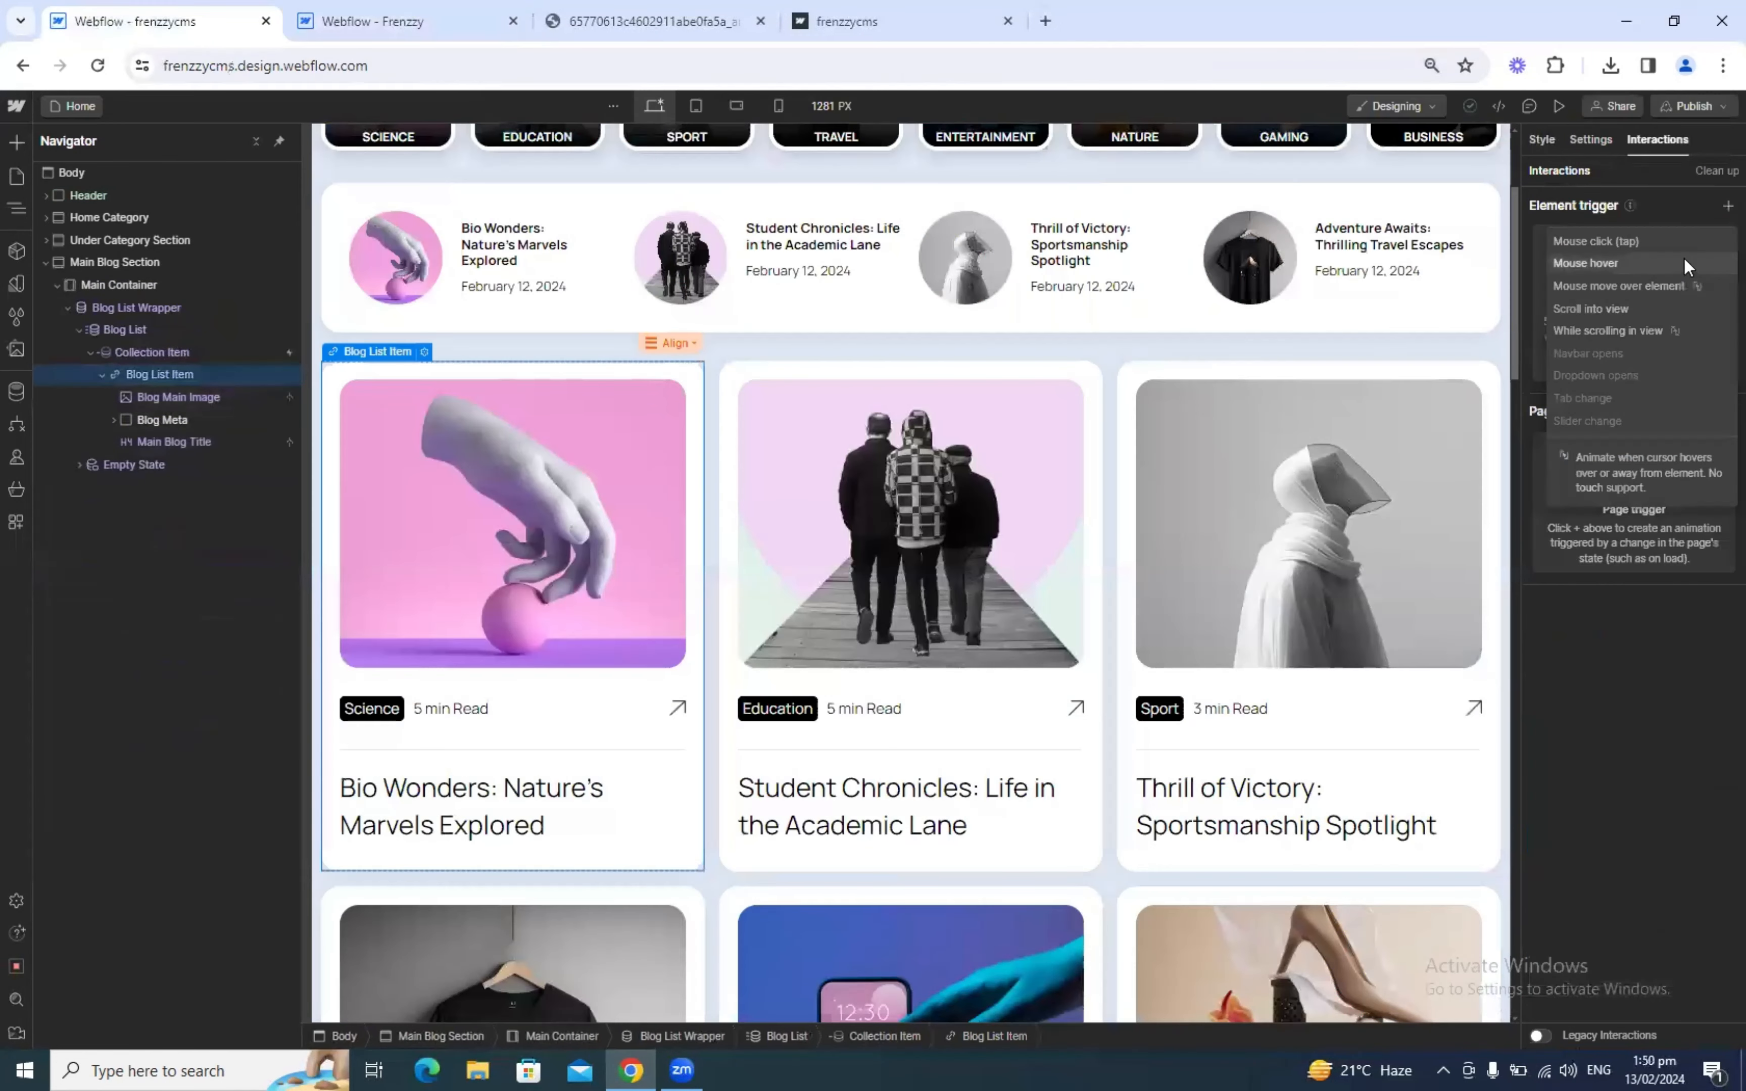
left_click(1592, 264)
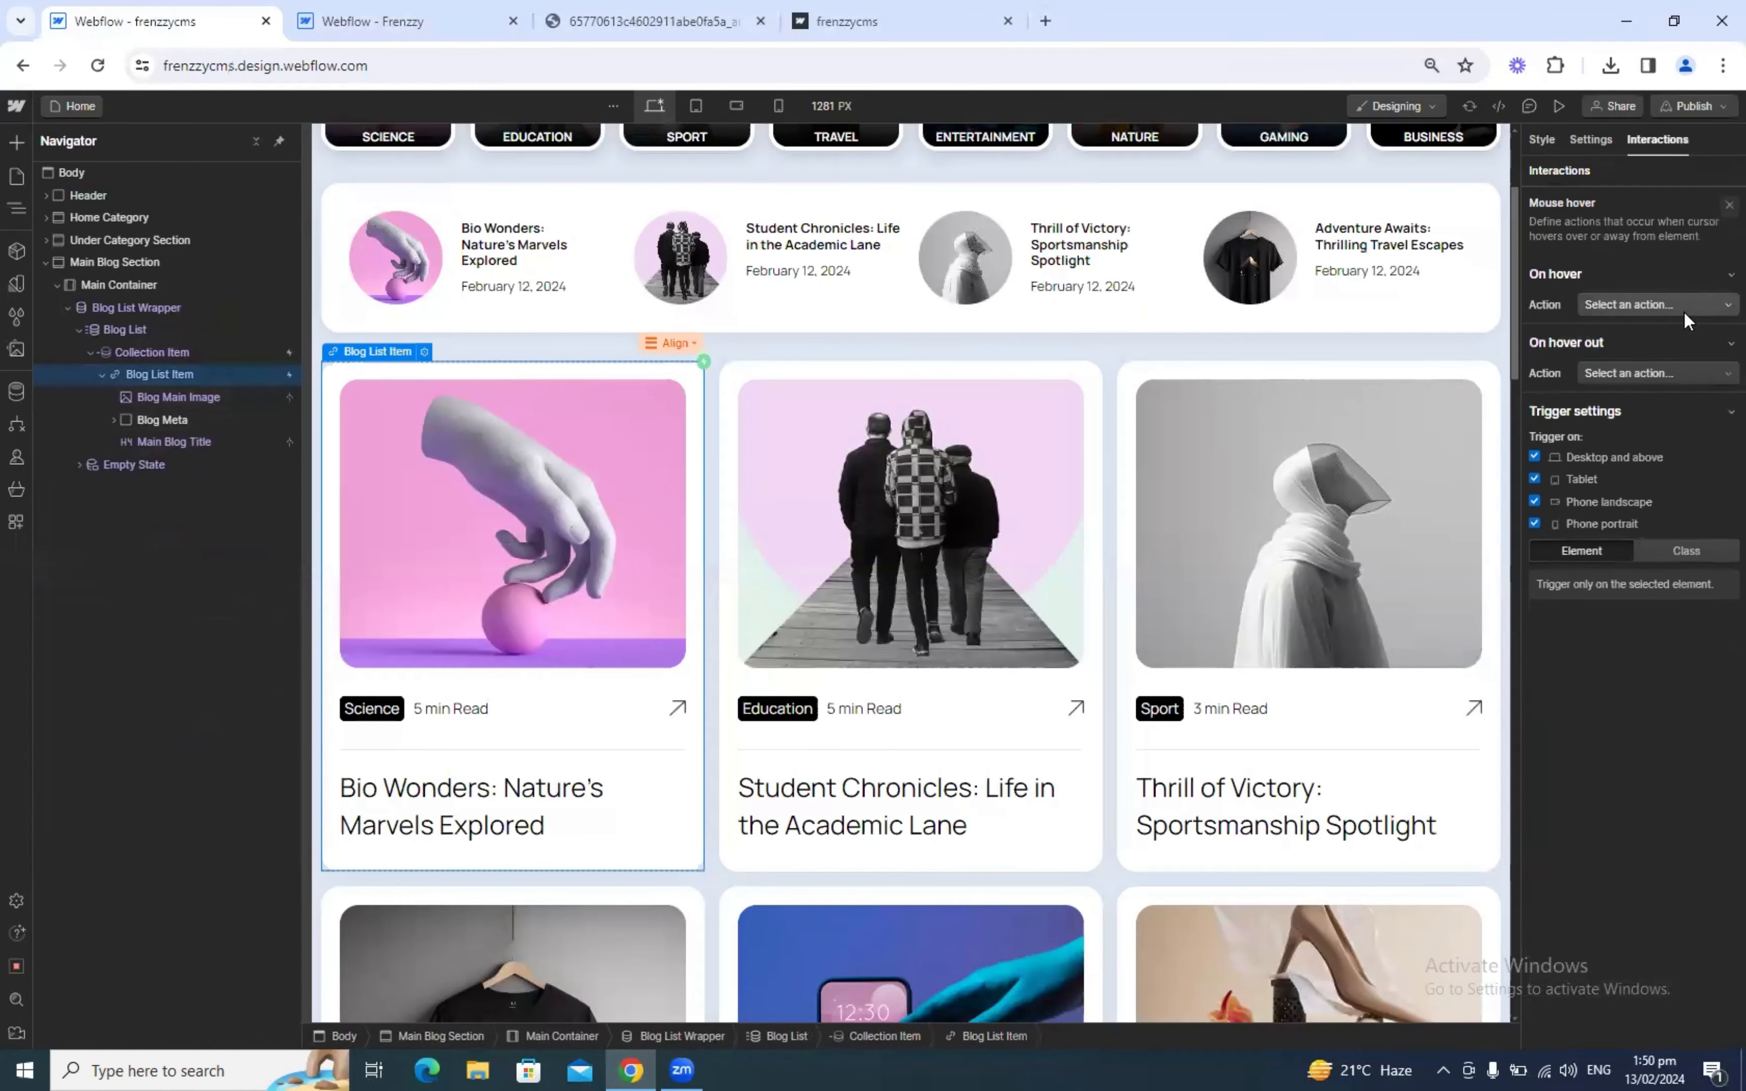
Step: Set the On hover action to Start an animation and create a timed animation named Main Blog In
left_click(1674, 300)
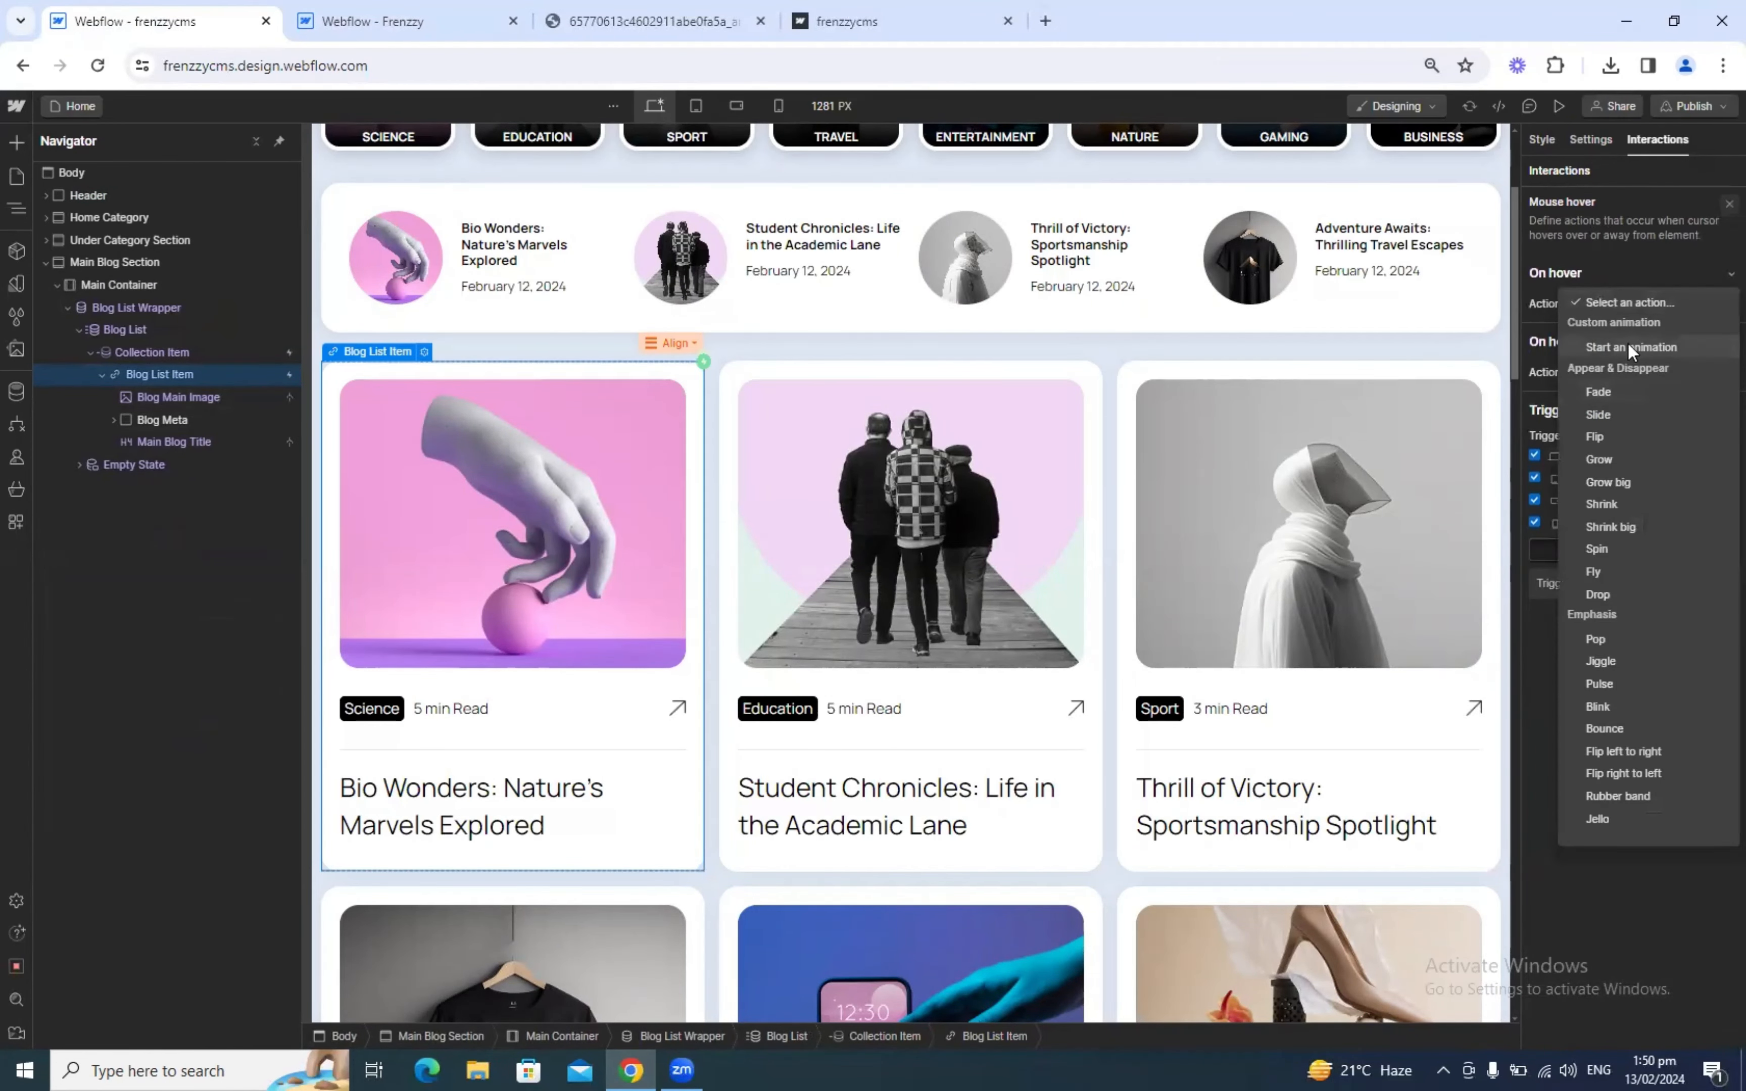
left_click(1632, 340)
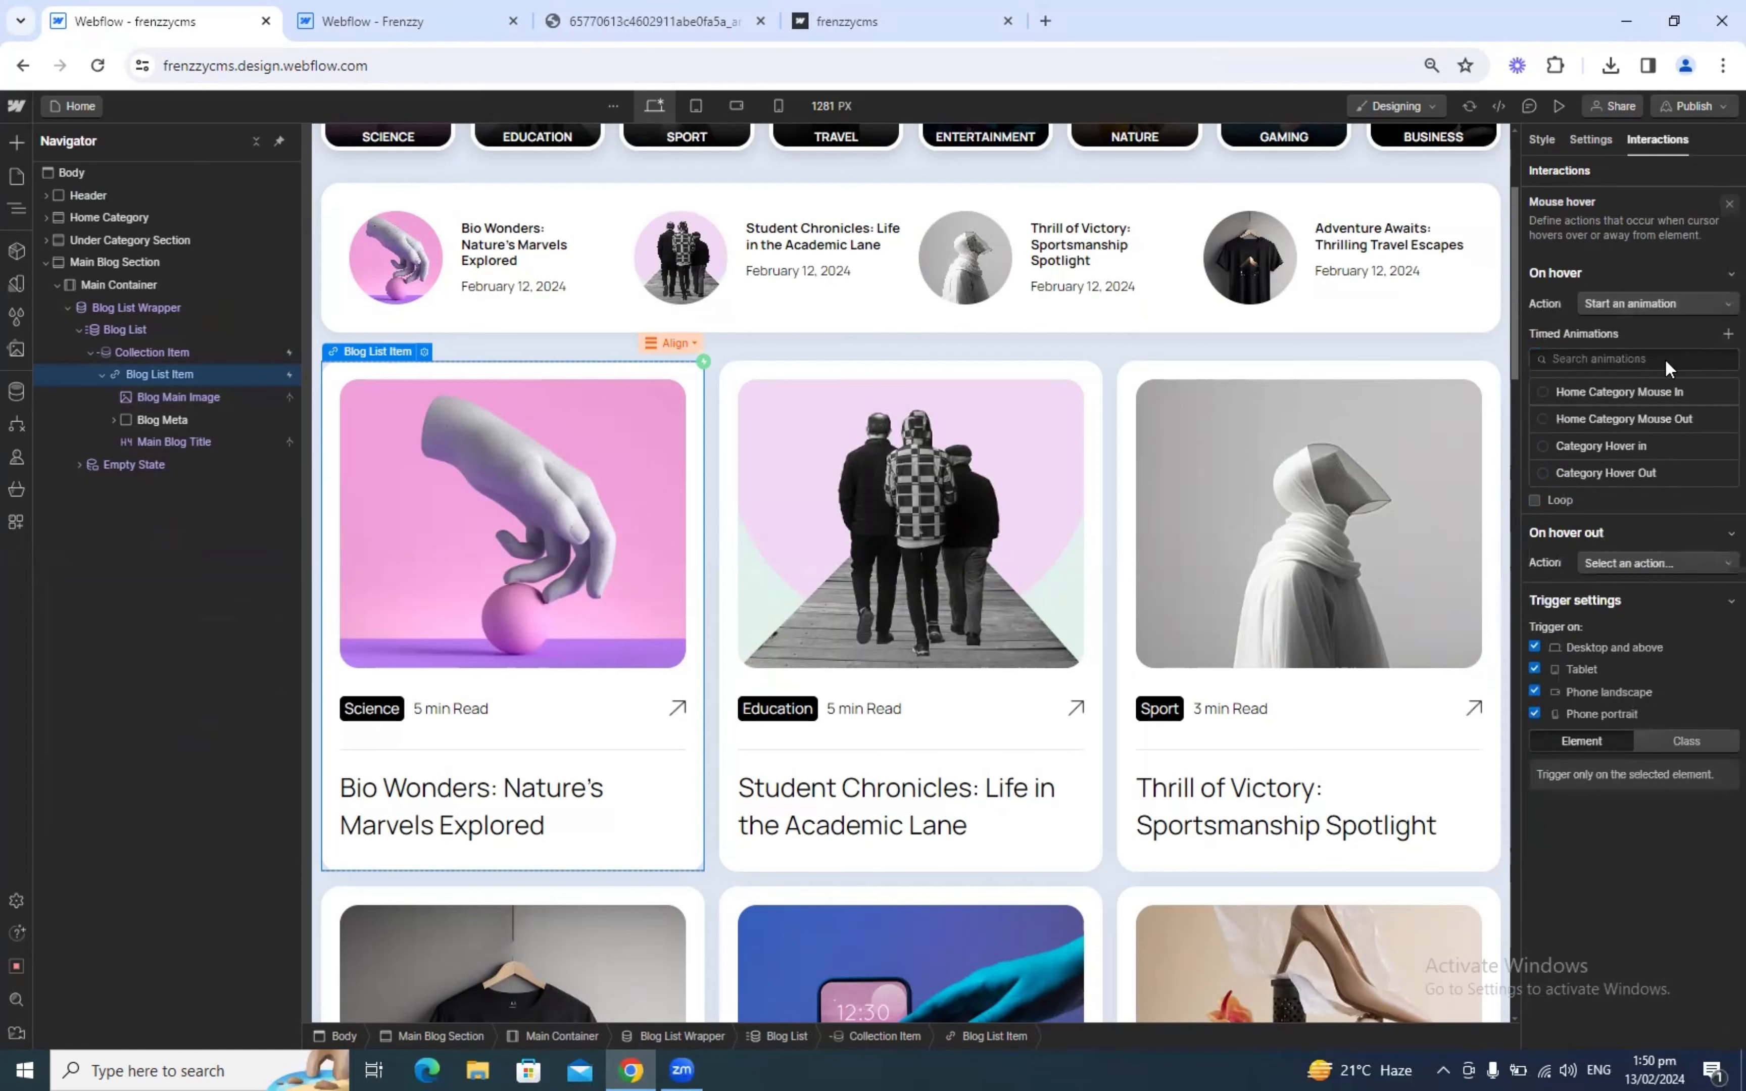
left_click(1727, 334)
key("ctrl+v")
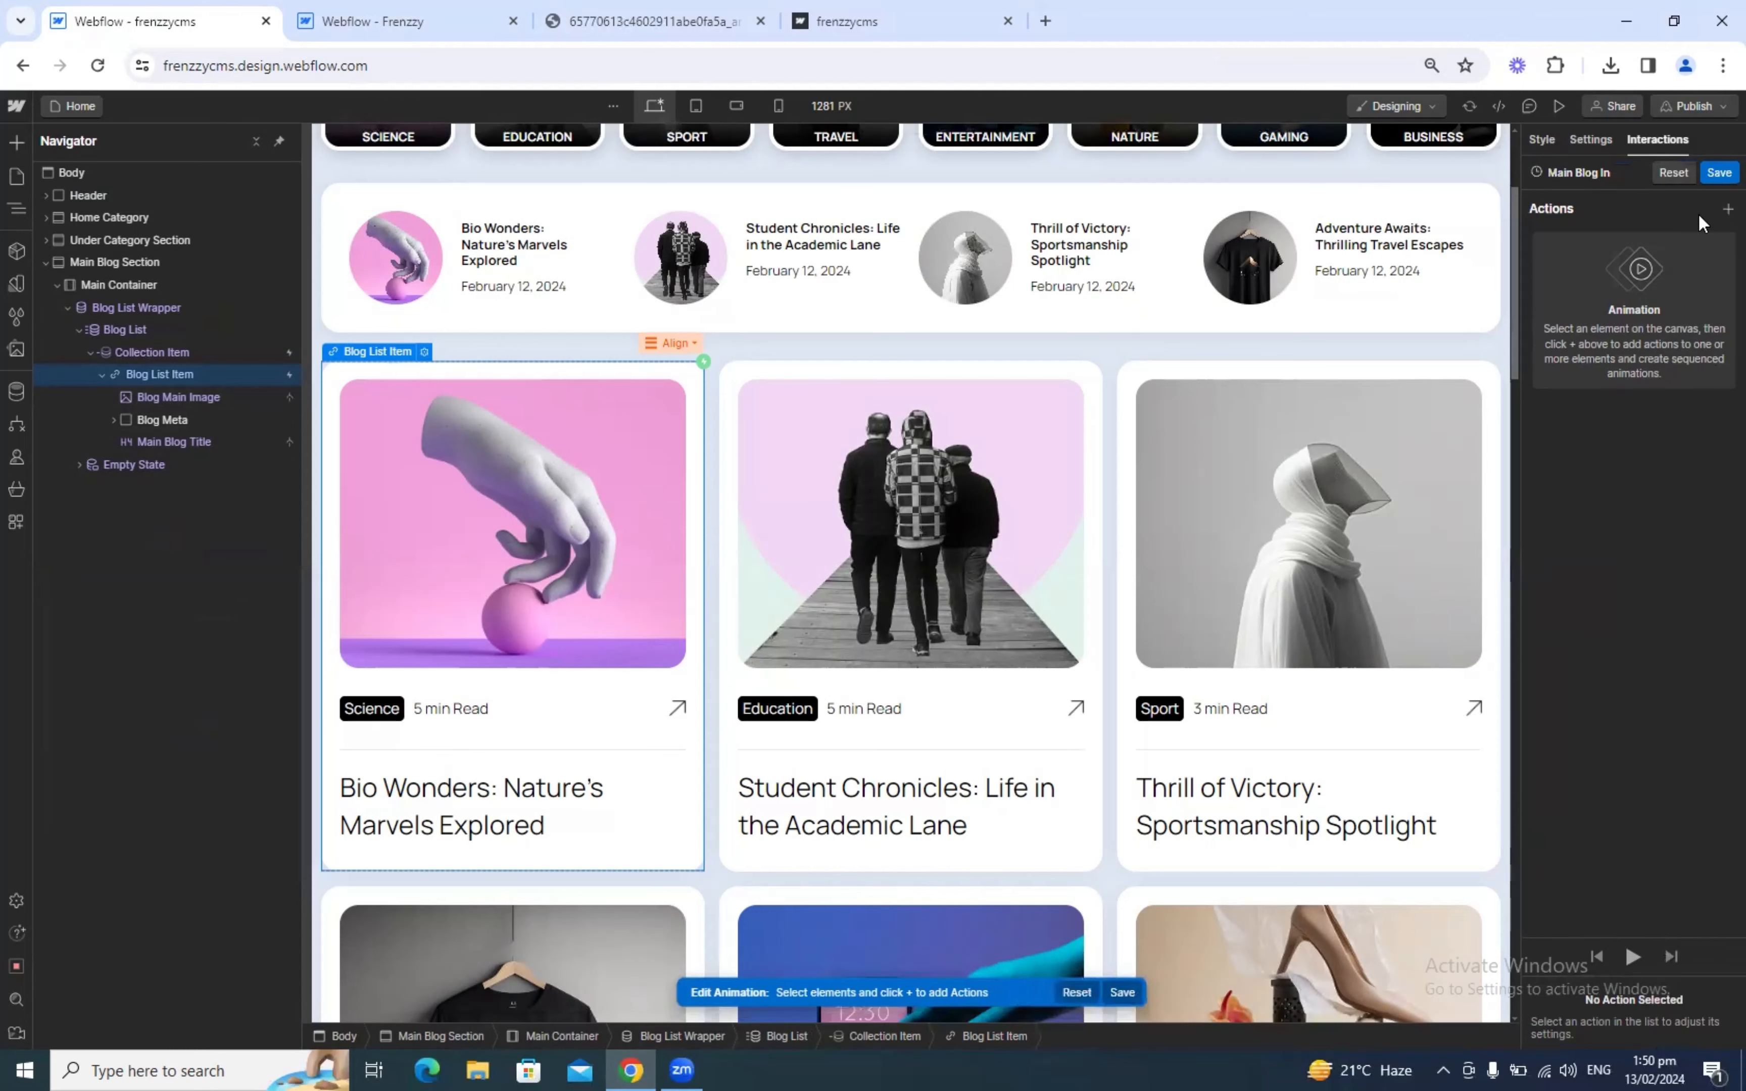
Step: Examine the two Blog Meta Arrow opacity actions of Main Blog In in the Frenzzy reference and return to frenzzycms
left_click(1716, 211)
left_click(466, 18)
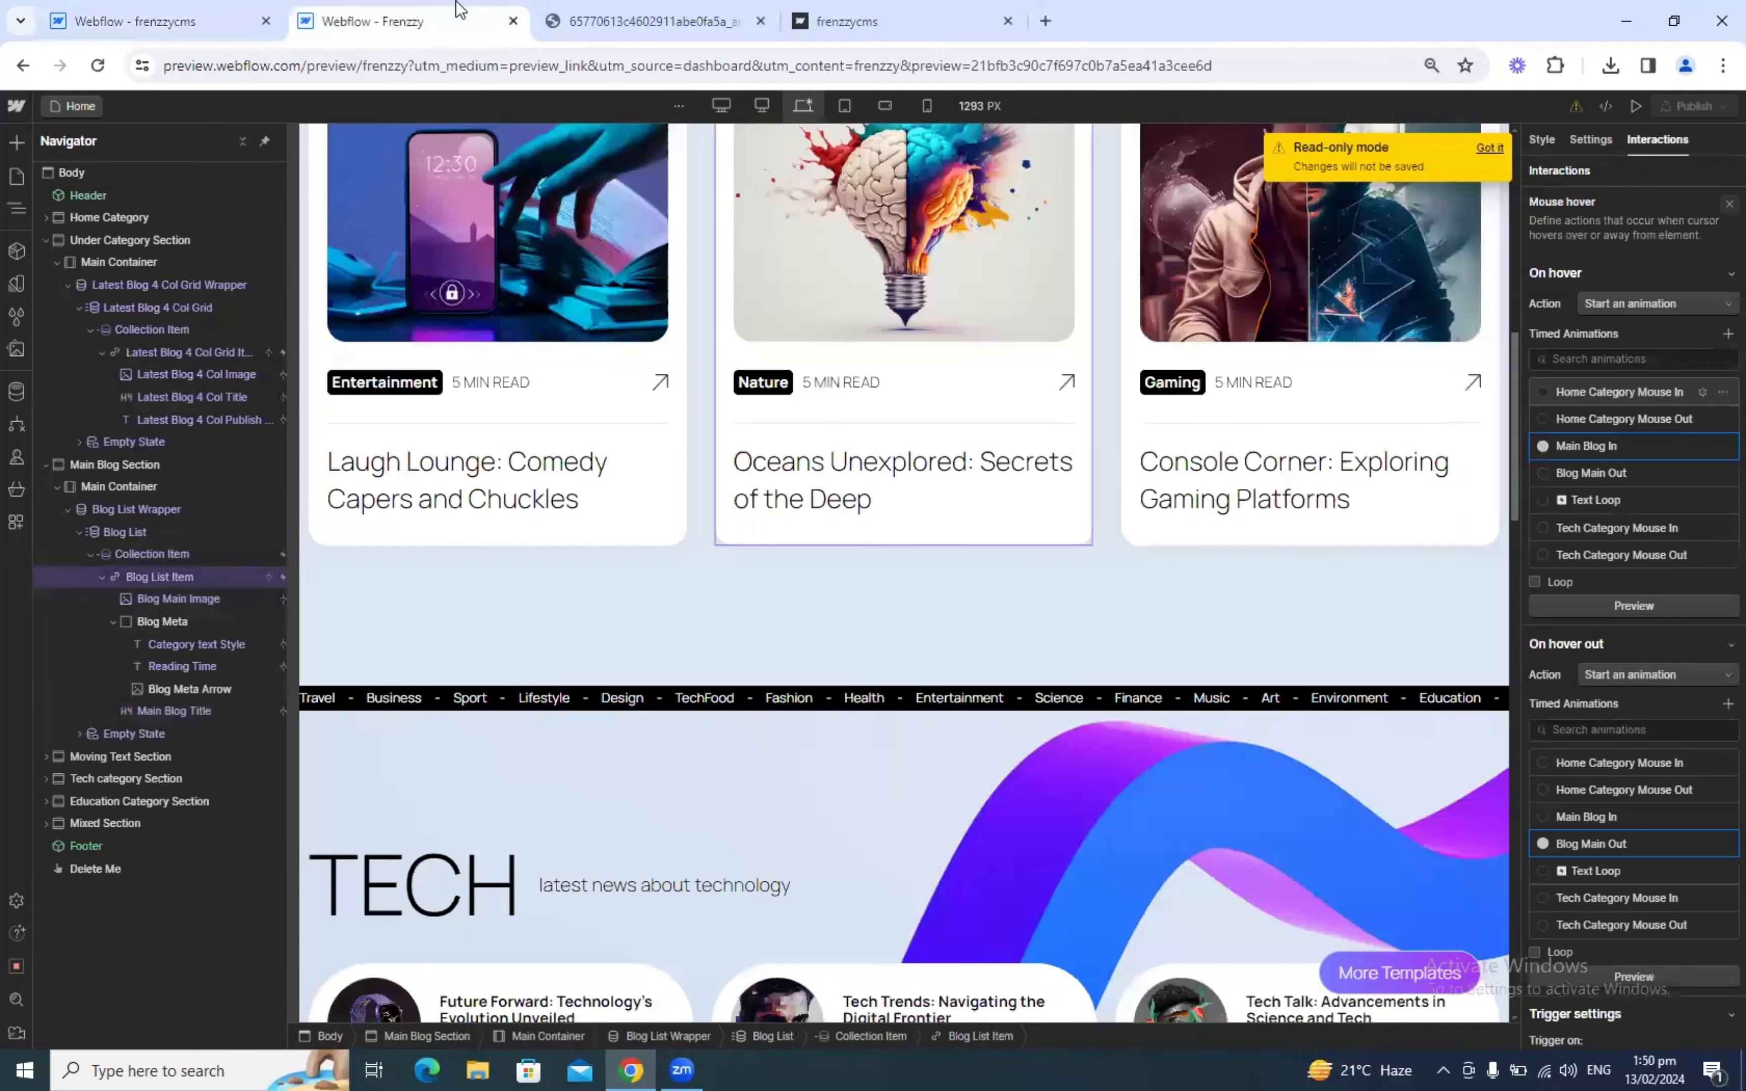
left_click(1654, 442)
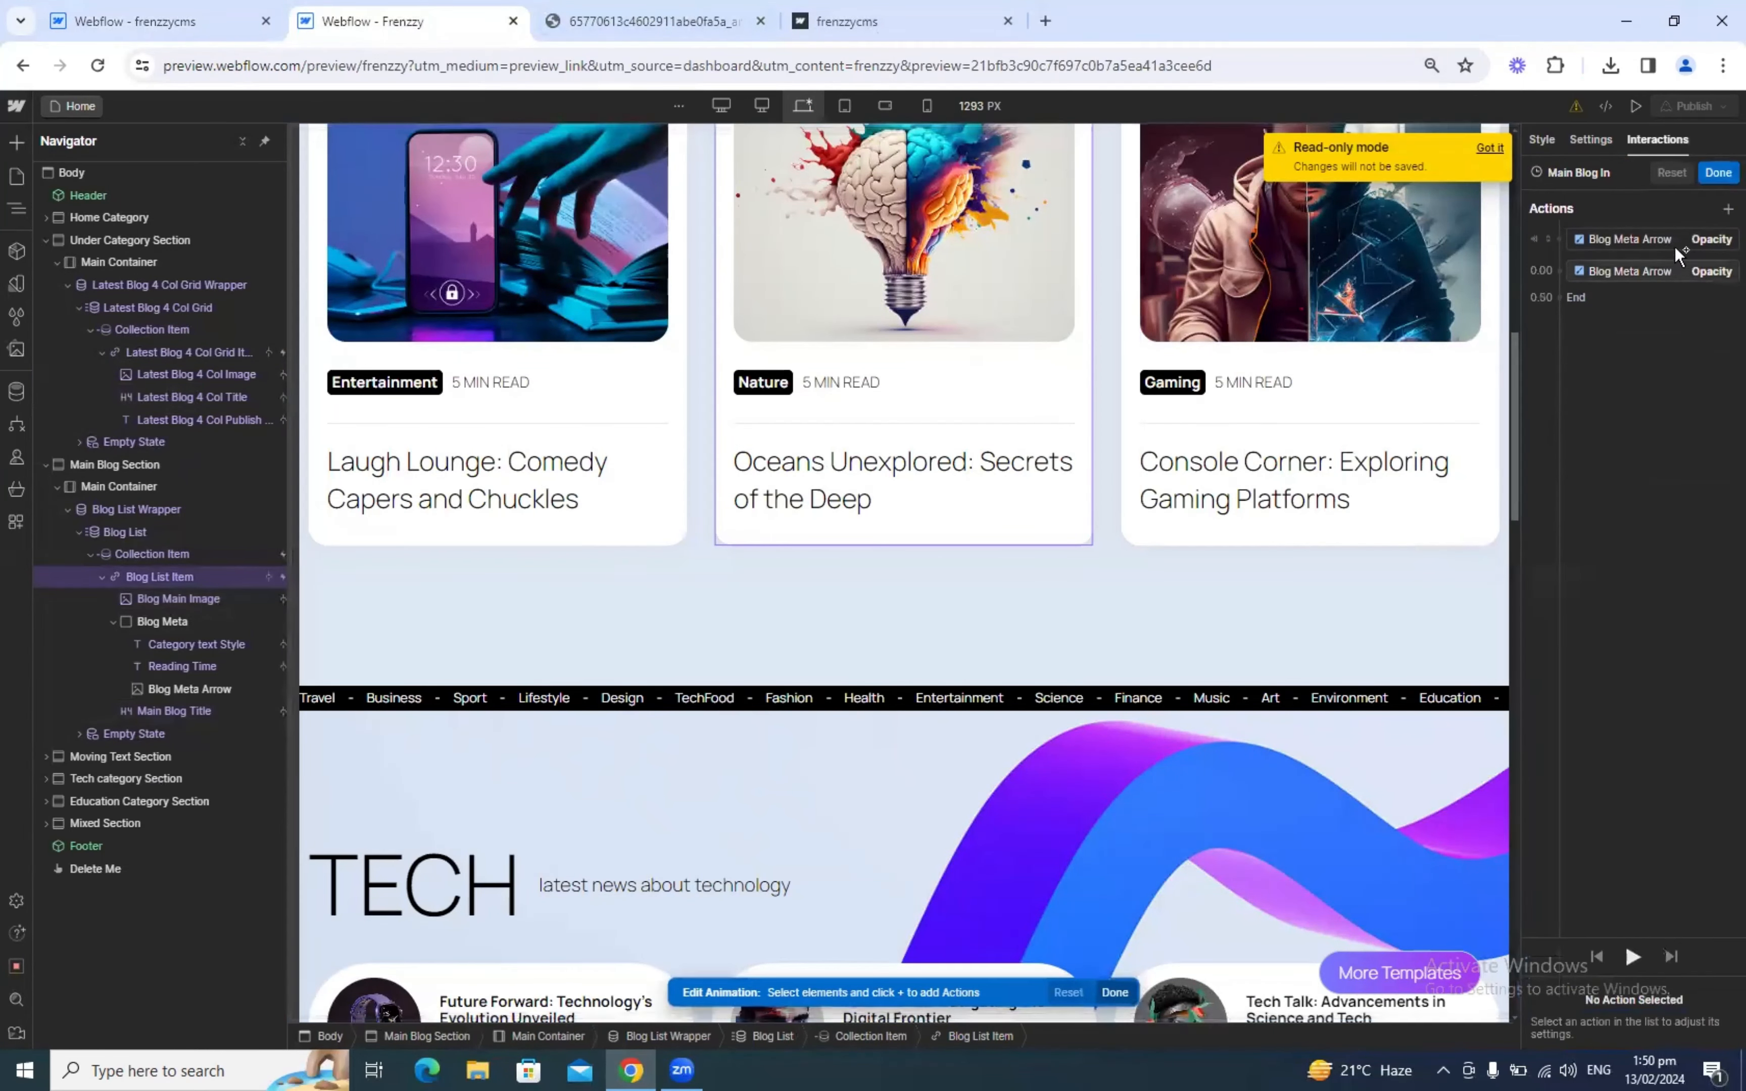
left_click(1669, 241)
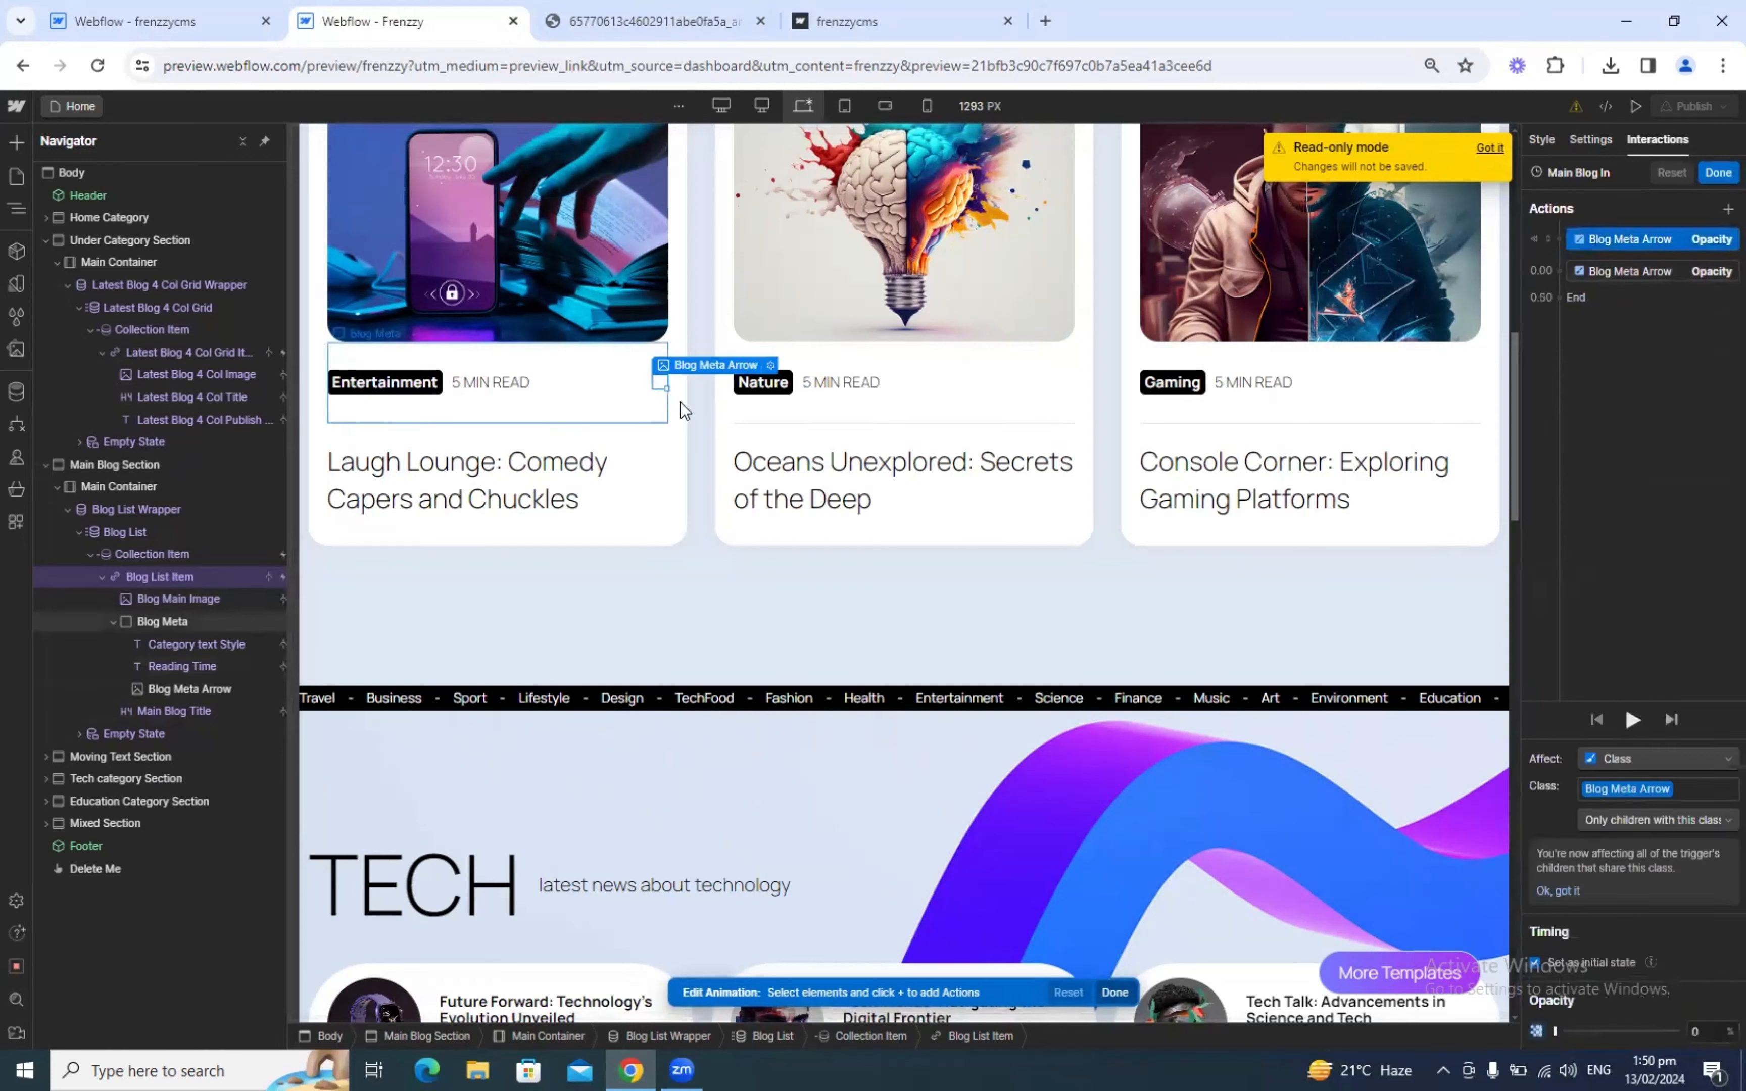
left_click(1679, 273)
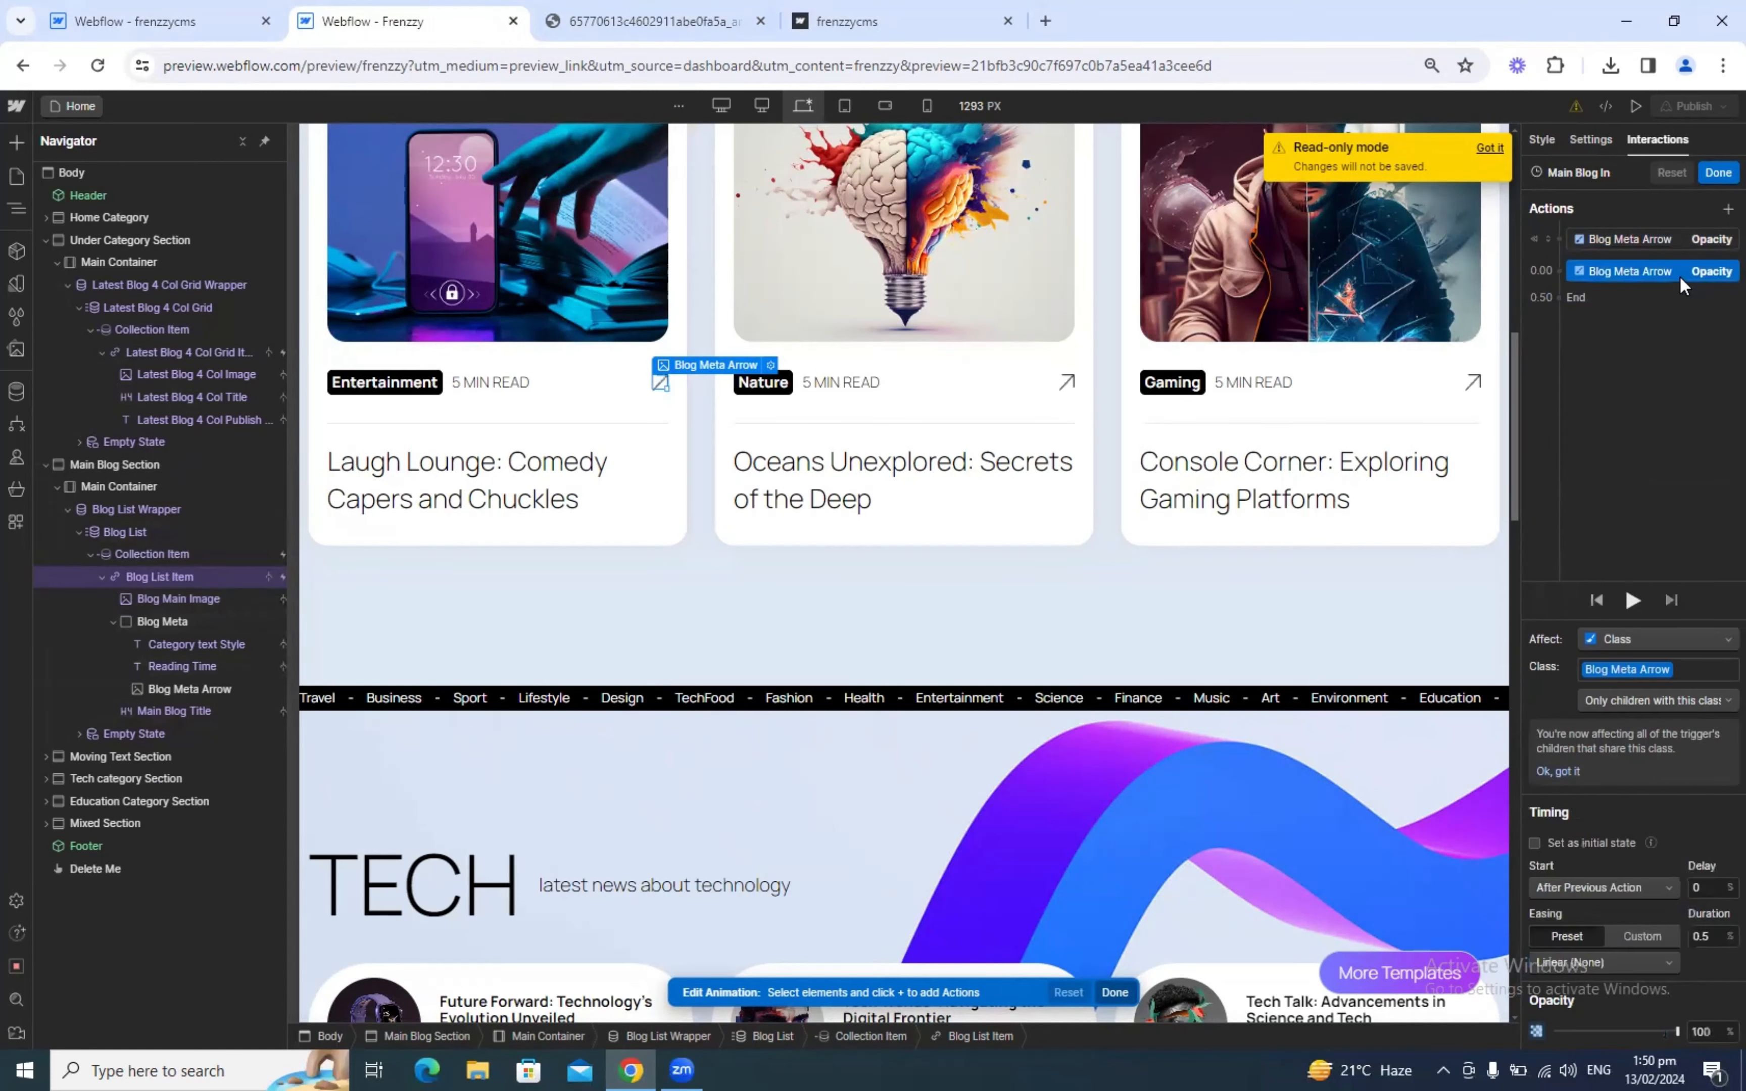
left_click(1652, 238)
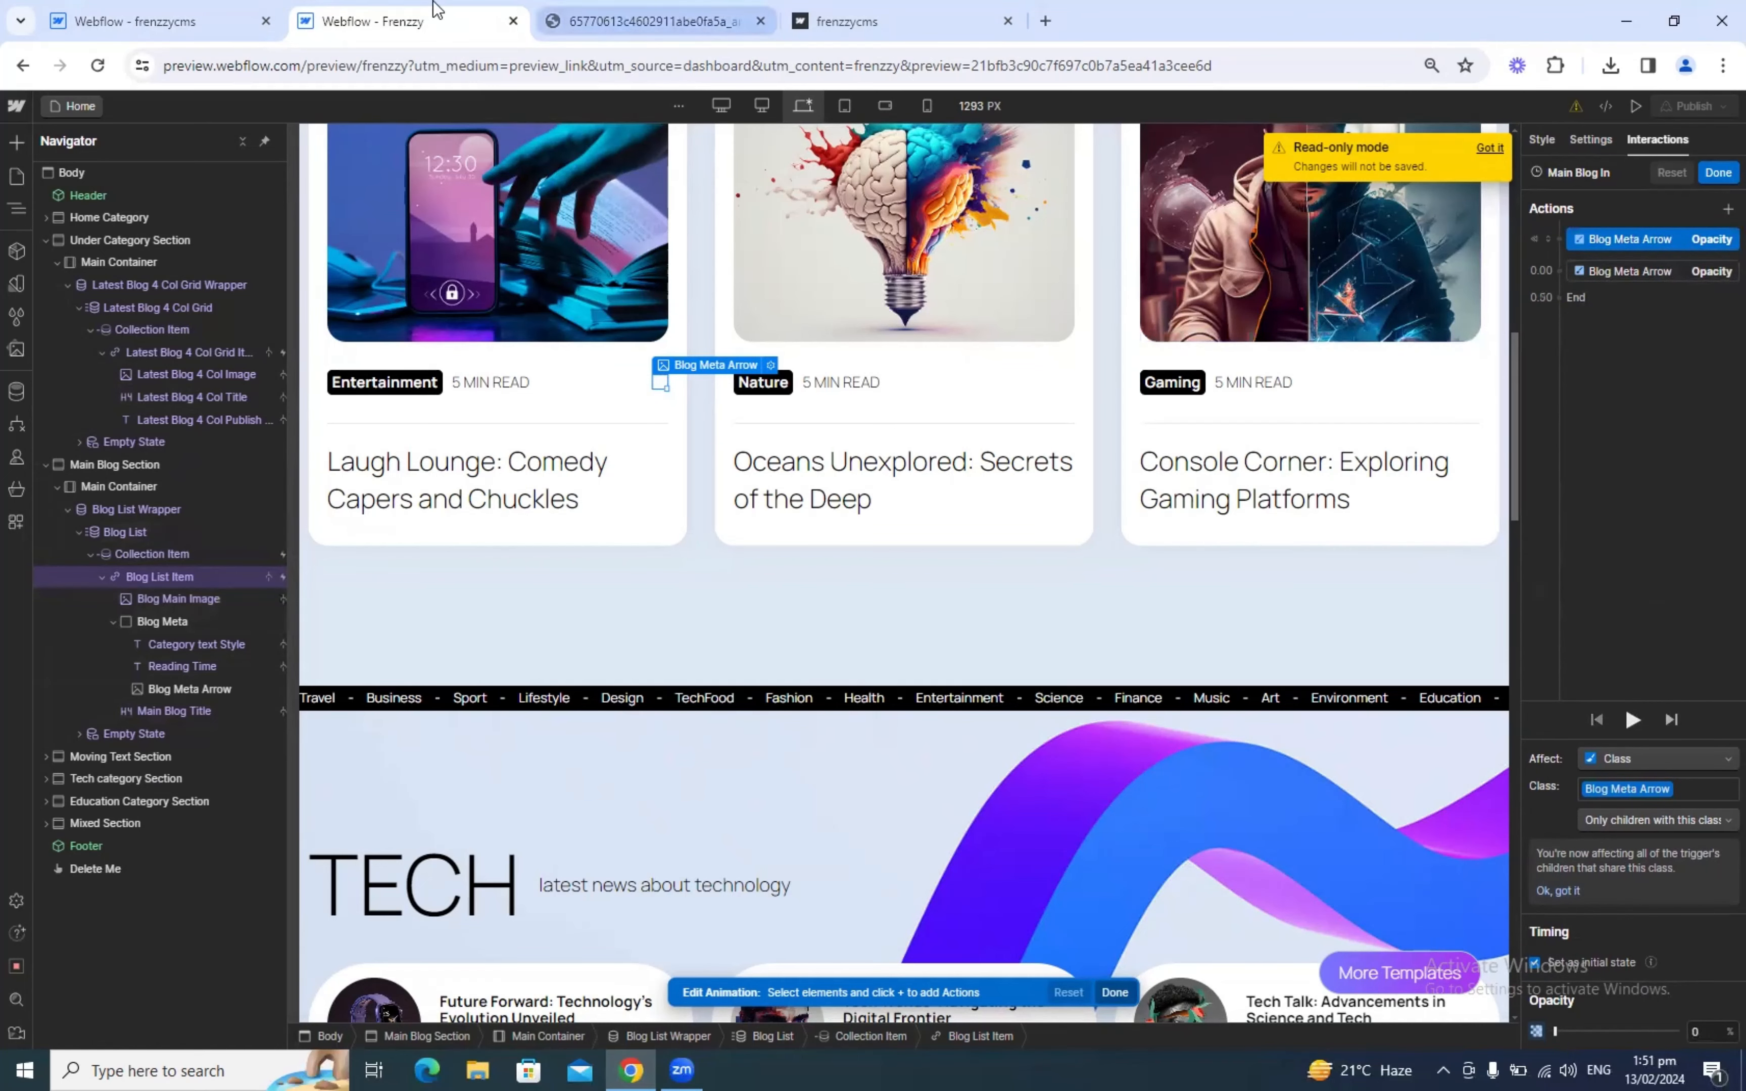
left_click(211, 9)
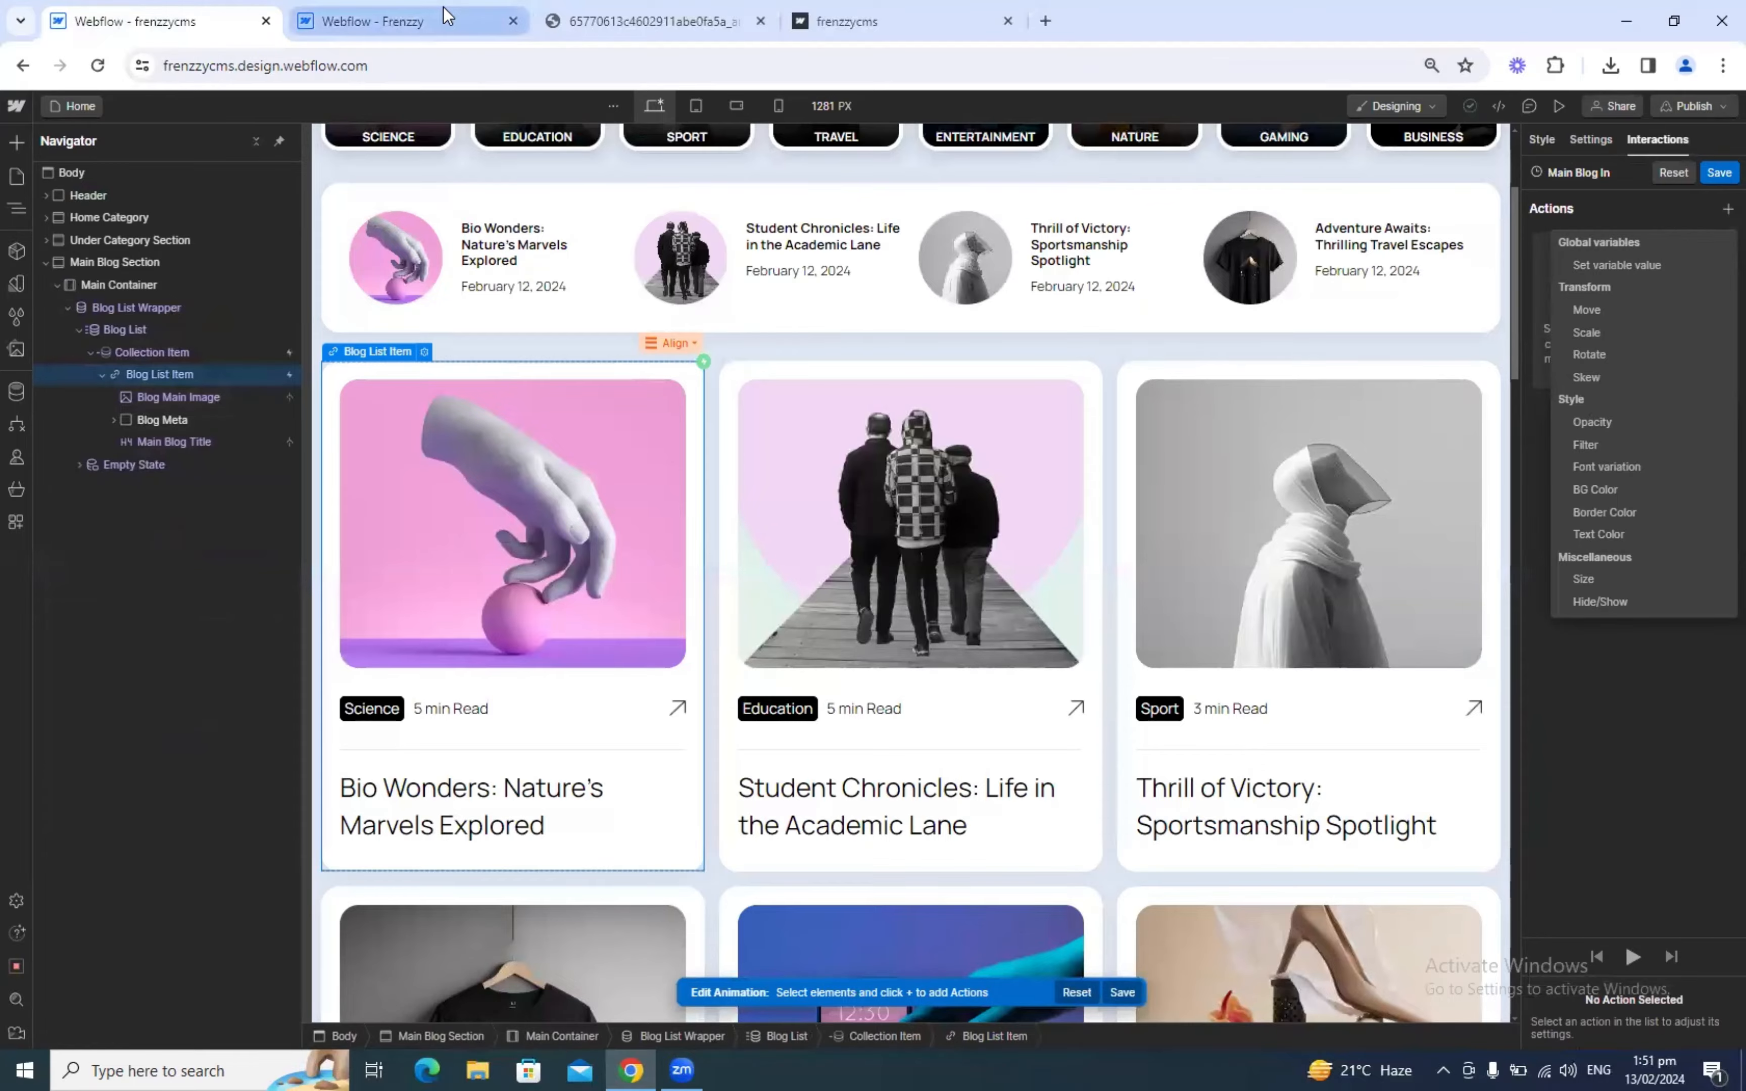
left_click(448, 16)
left_click(231, 33)
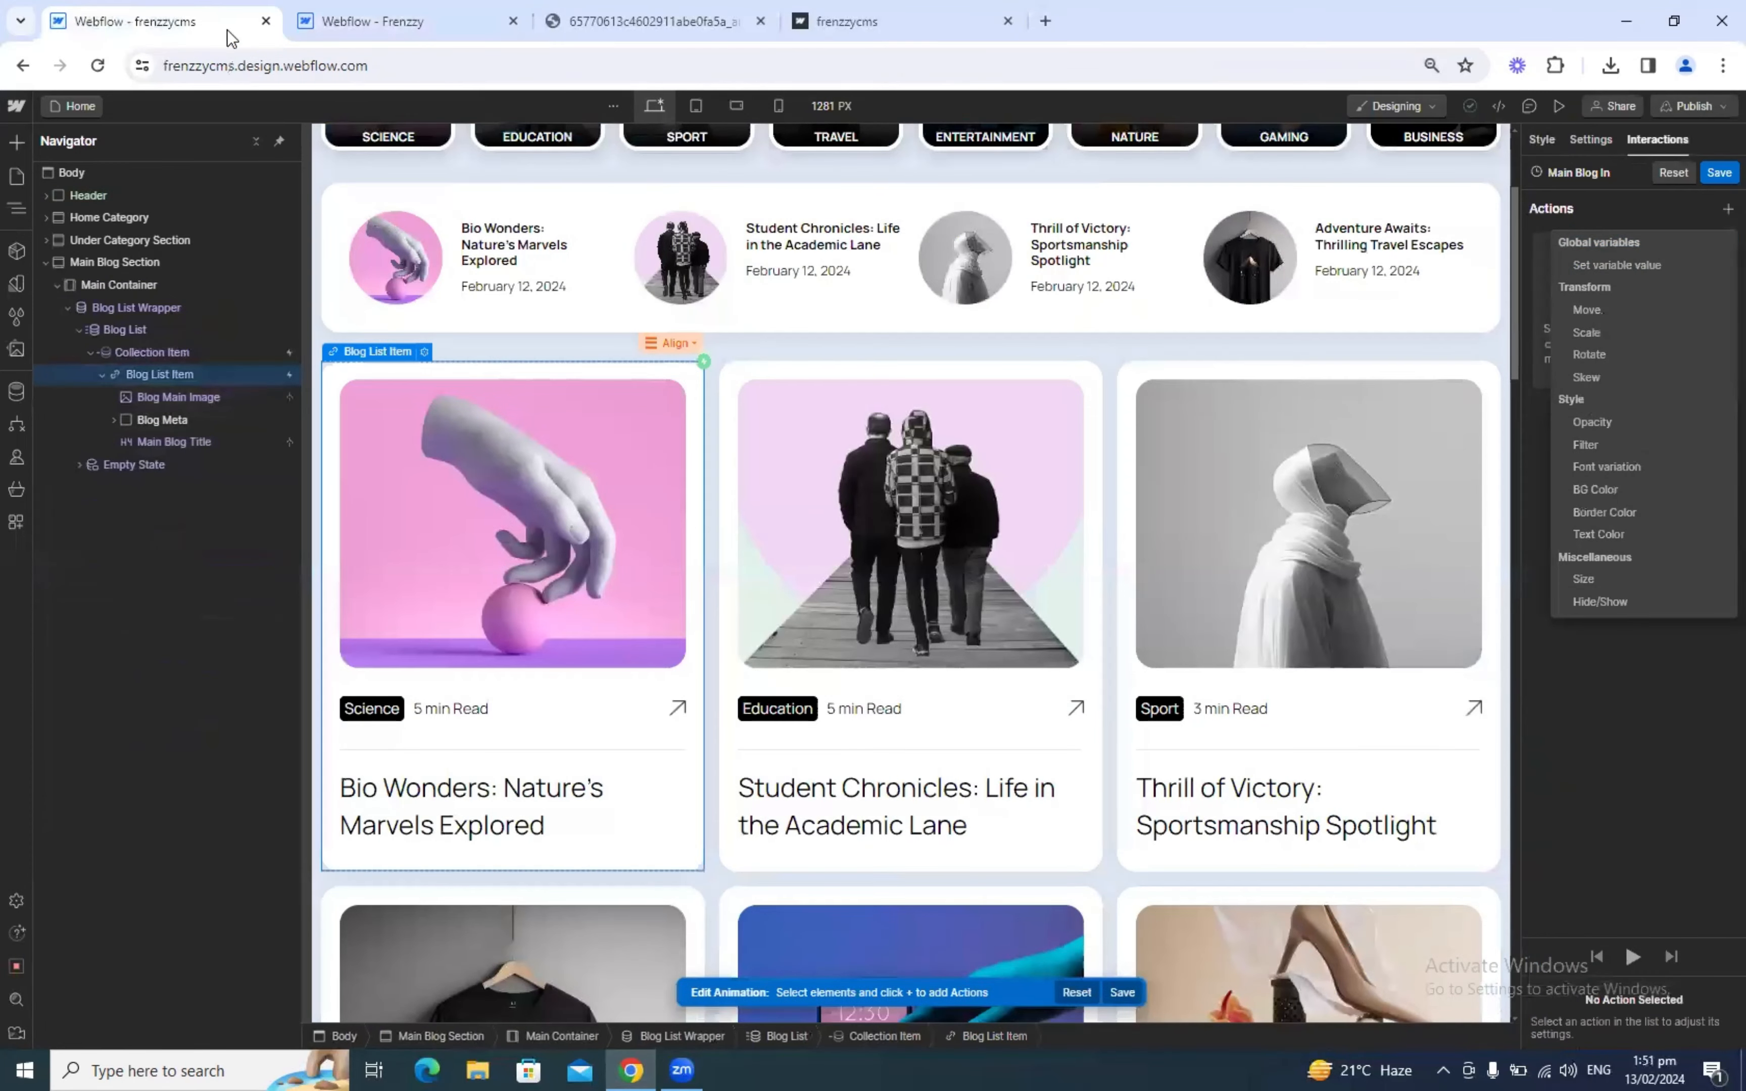
Step: Add an Opacity action of 0% for the Blog Meta Arrow to Main Blog In and set it as initial state
left_click(677, 706)
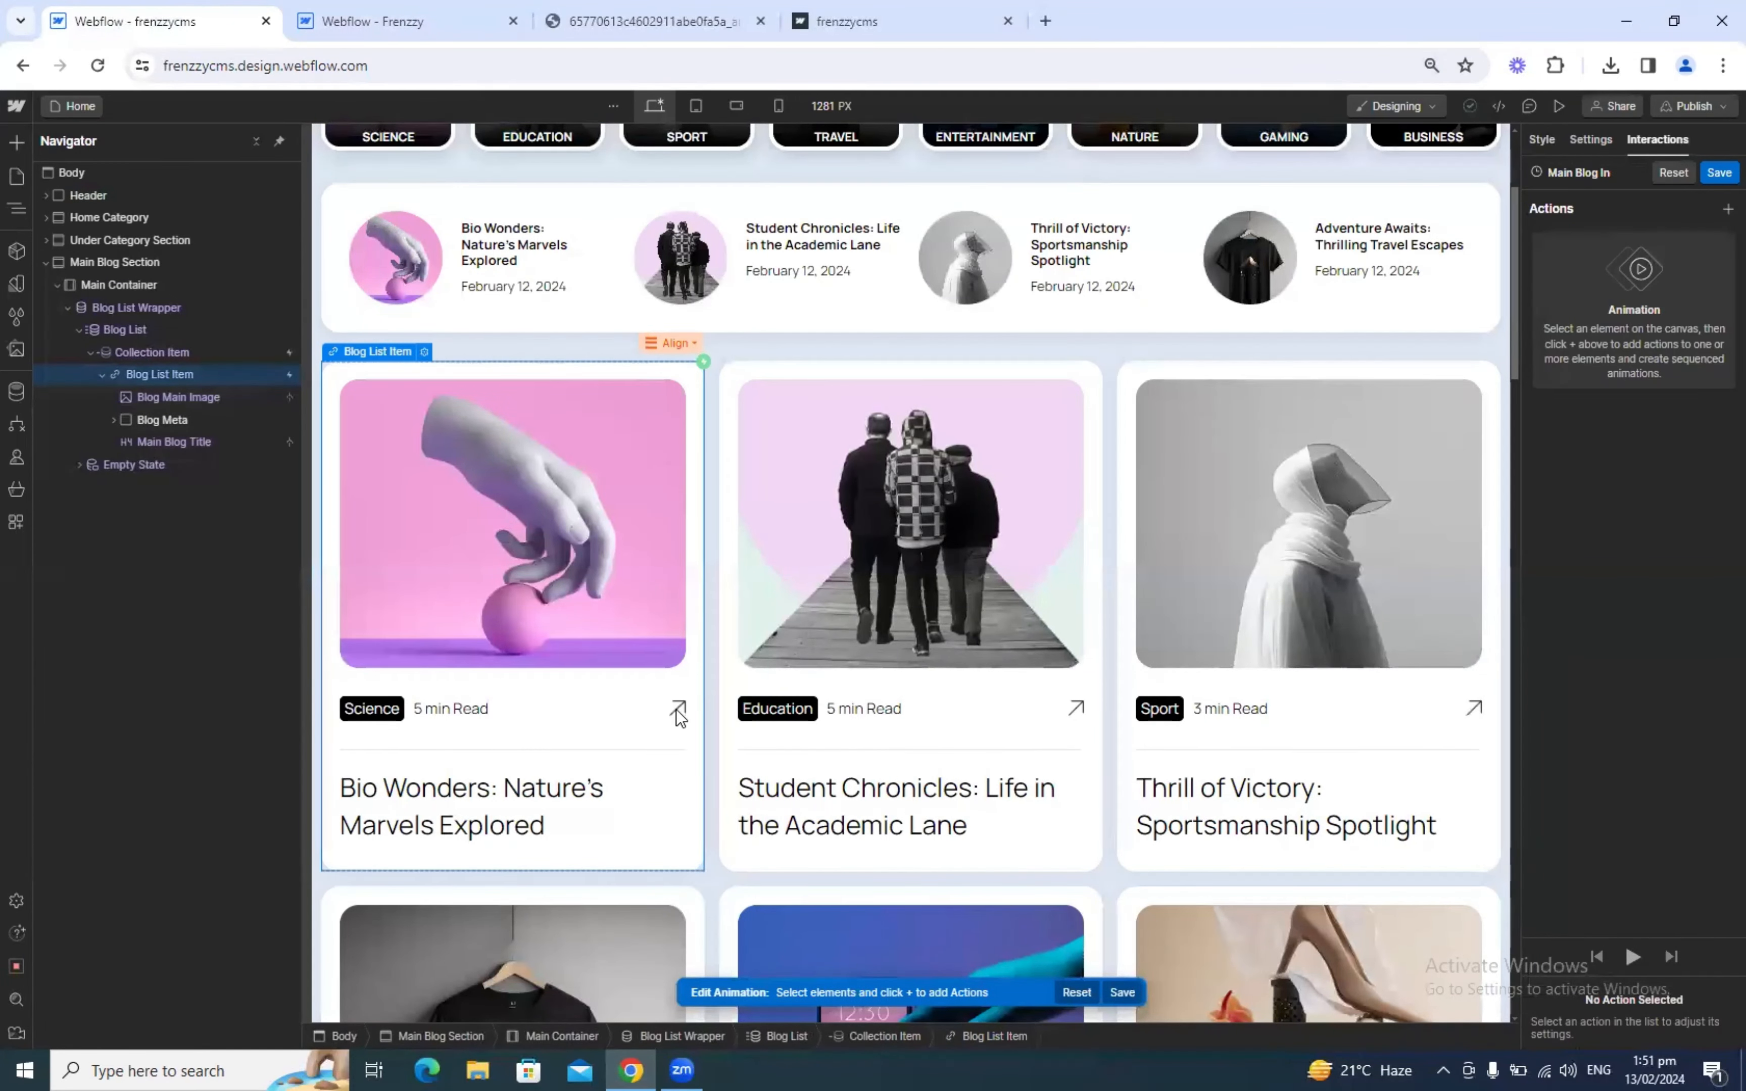
left_click(678, 709)
left_click(1728, 209)
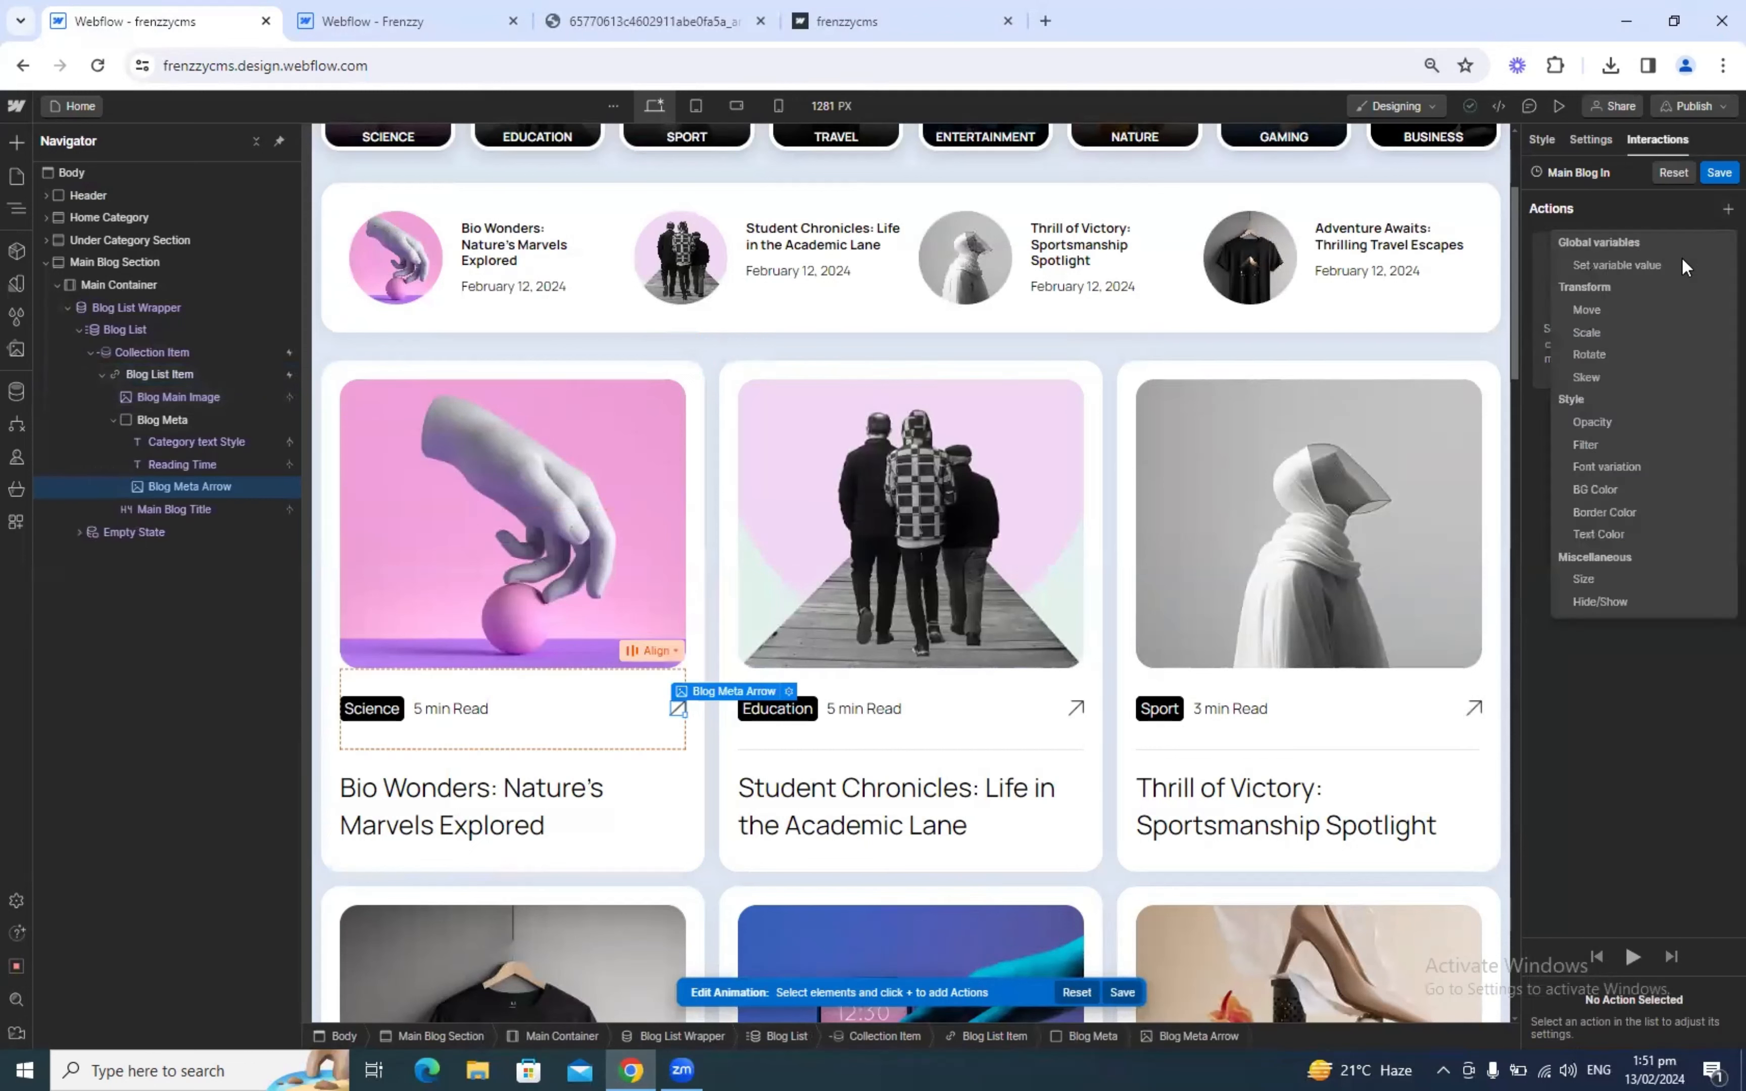
left_click(1587, 422)
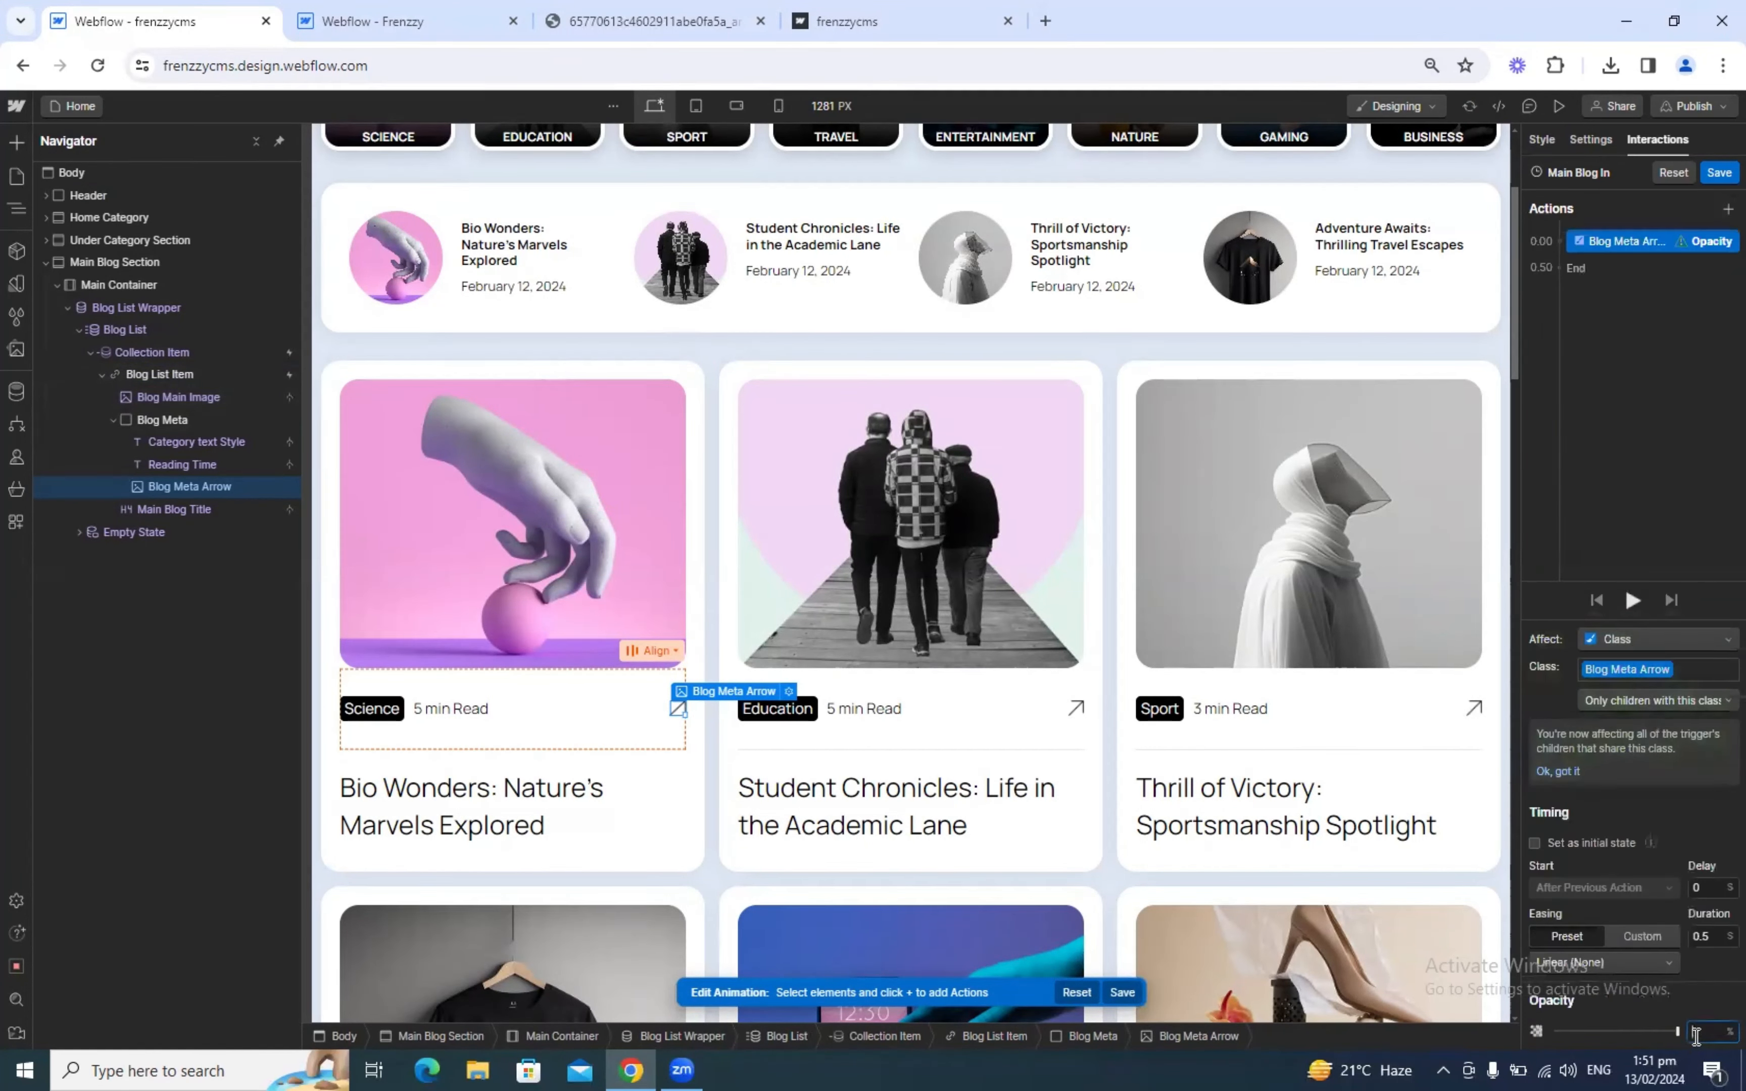
type("0")
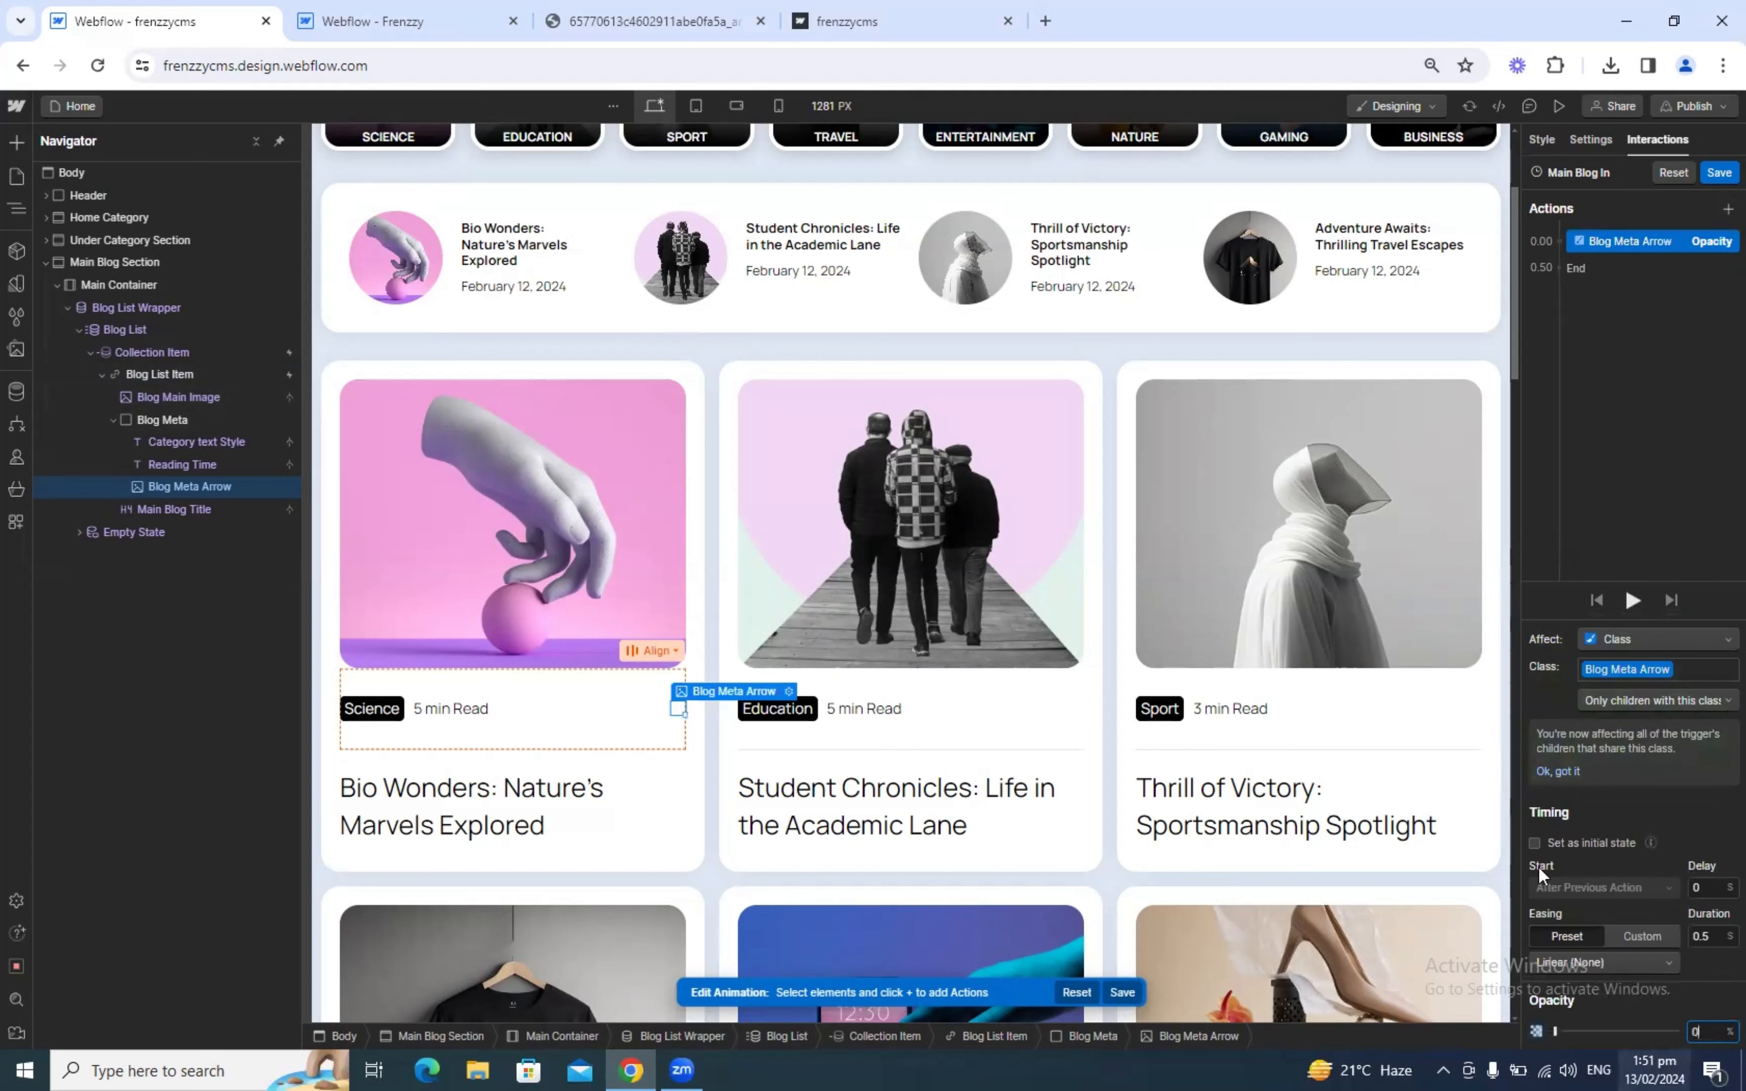
left_click(1541, 847)
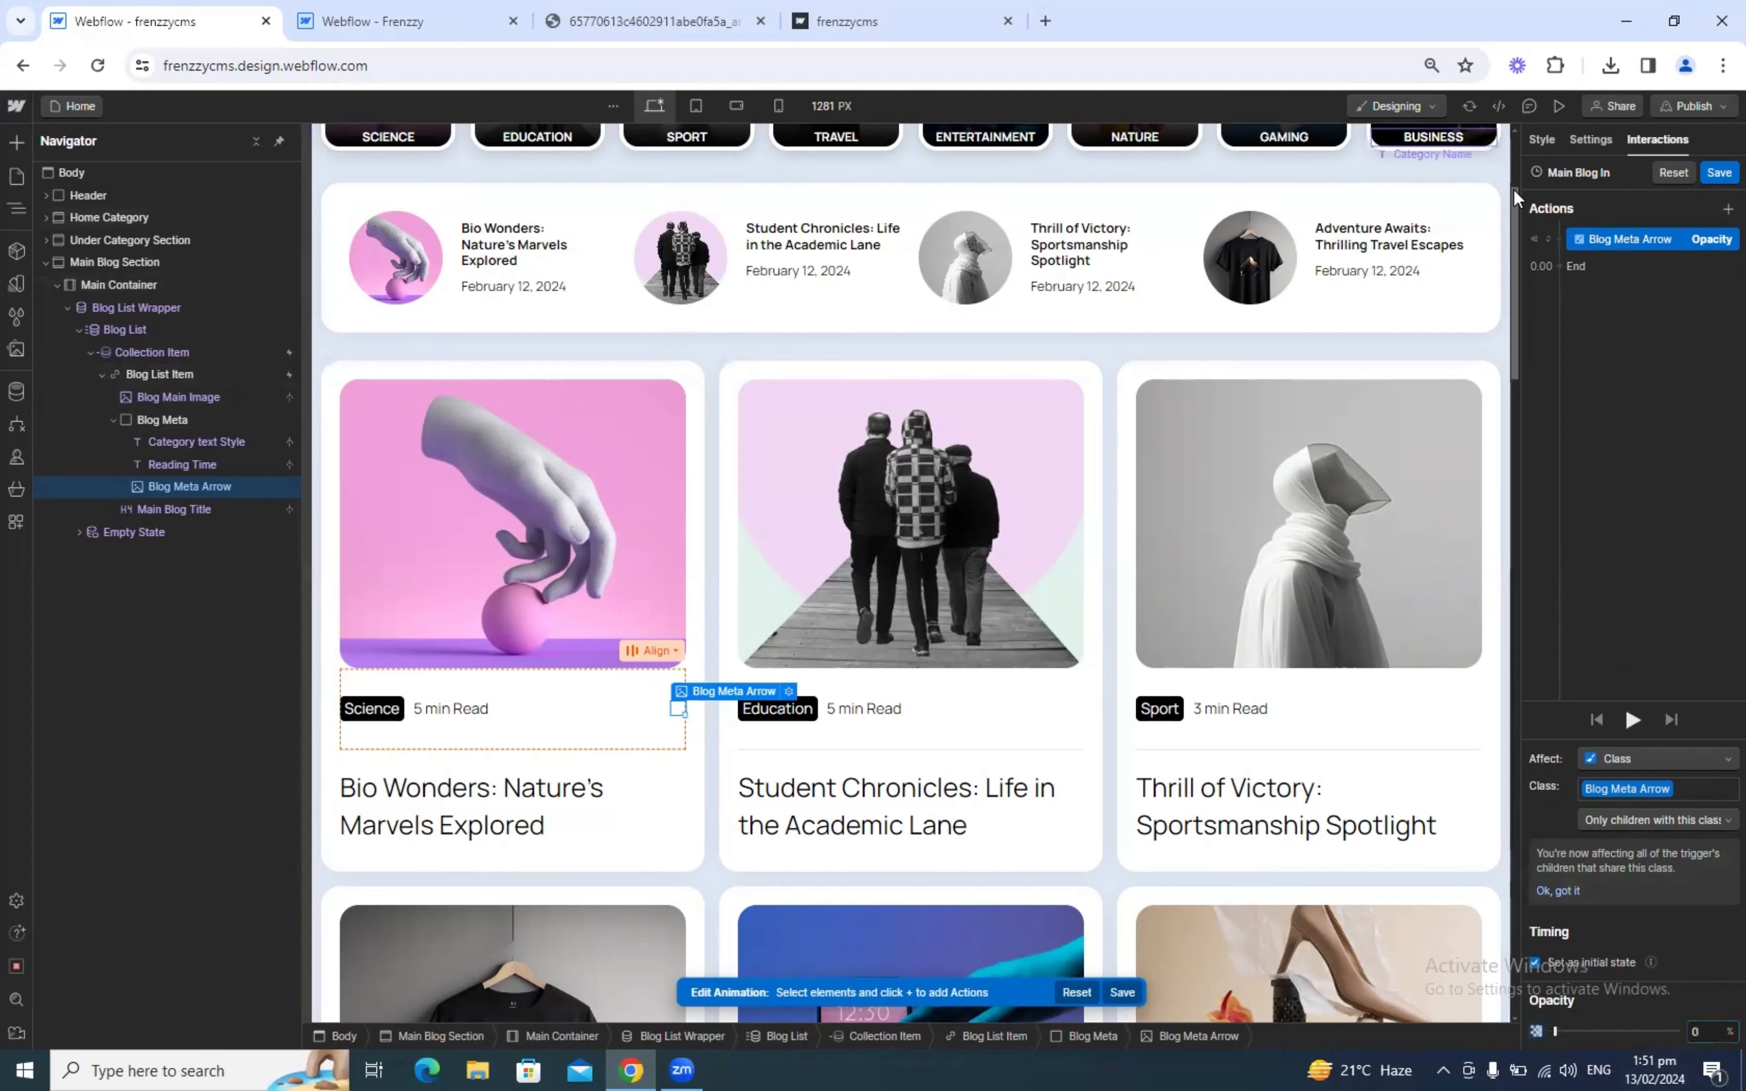
Step: Add a second Blog Meta Arrow Opacity action of 100% after the initial state in Main Blog In
left_click(1558, 264)
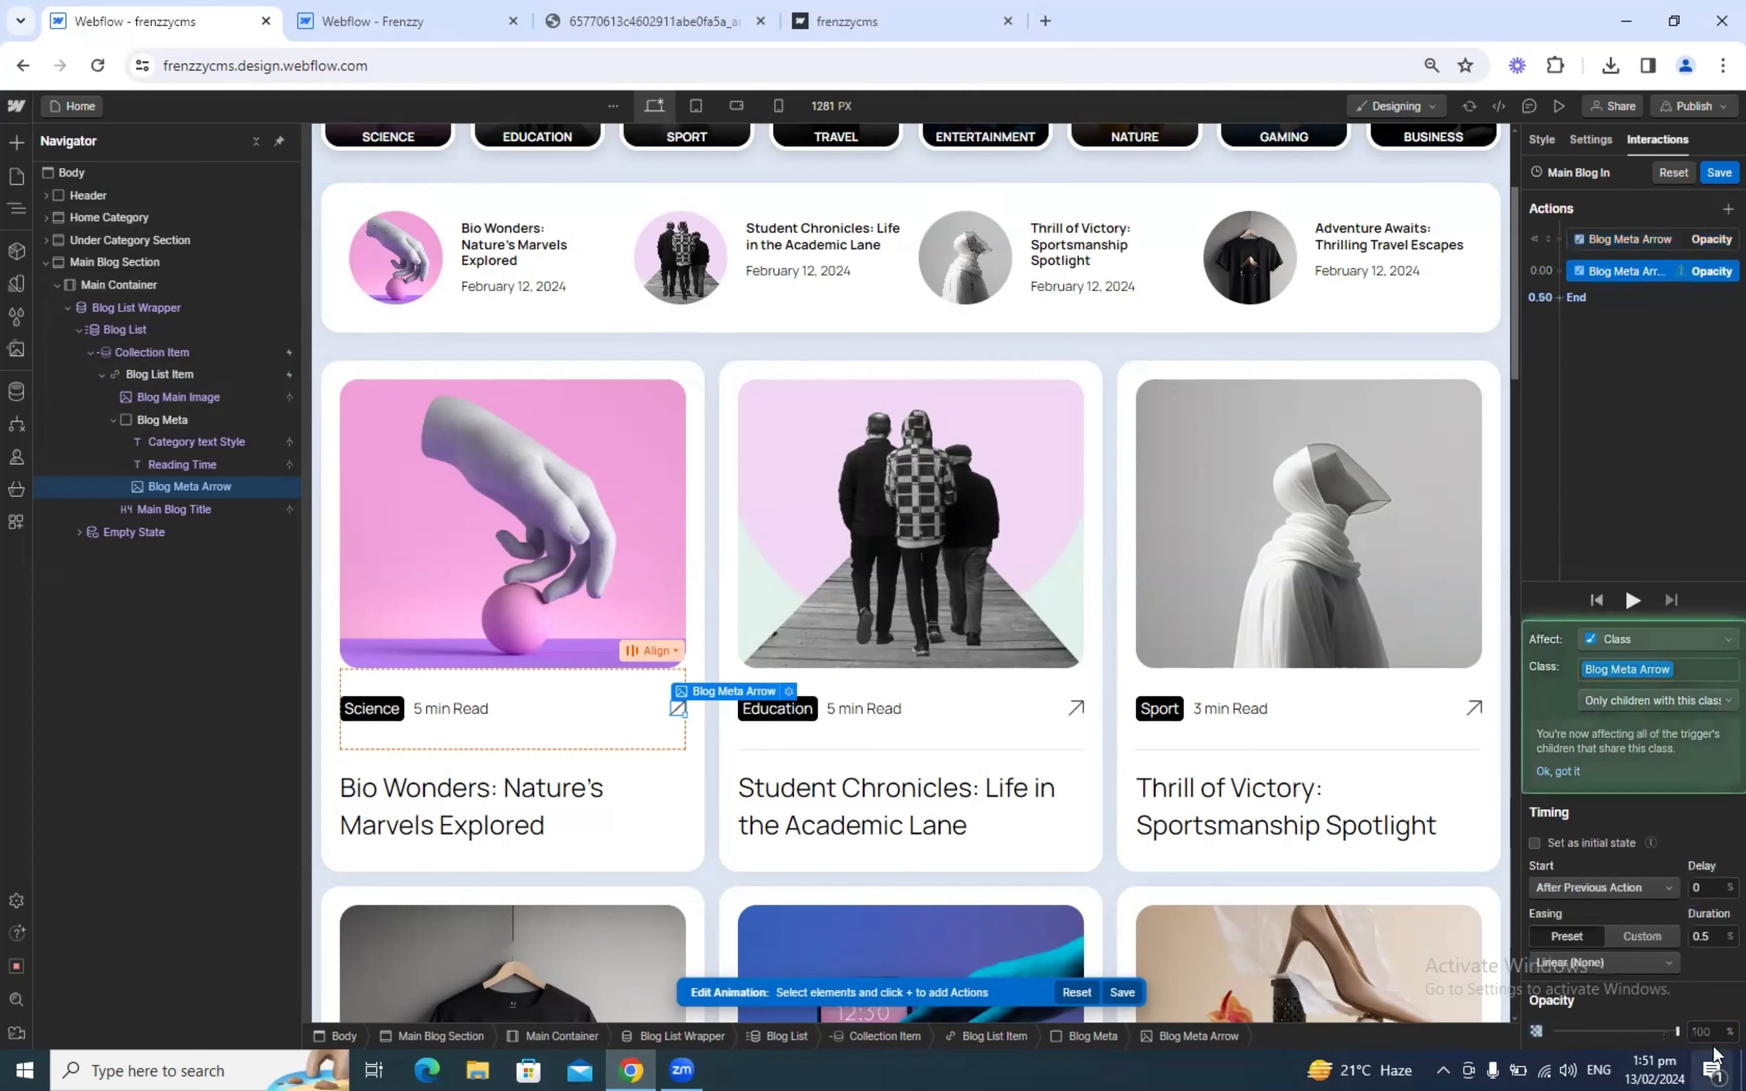
left_click(1692, 1033)
key("BackSpace")
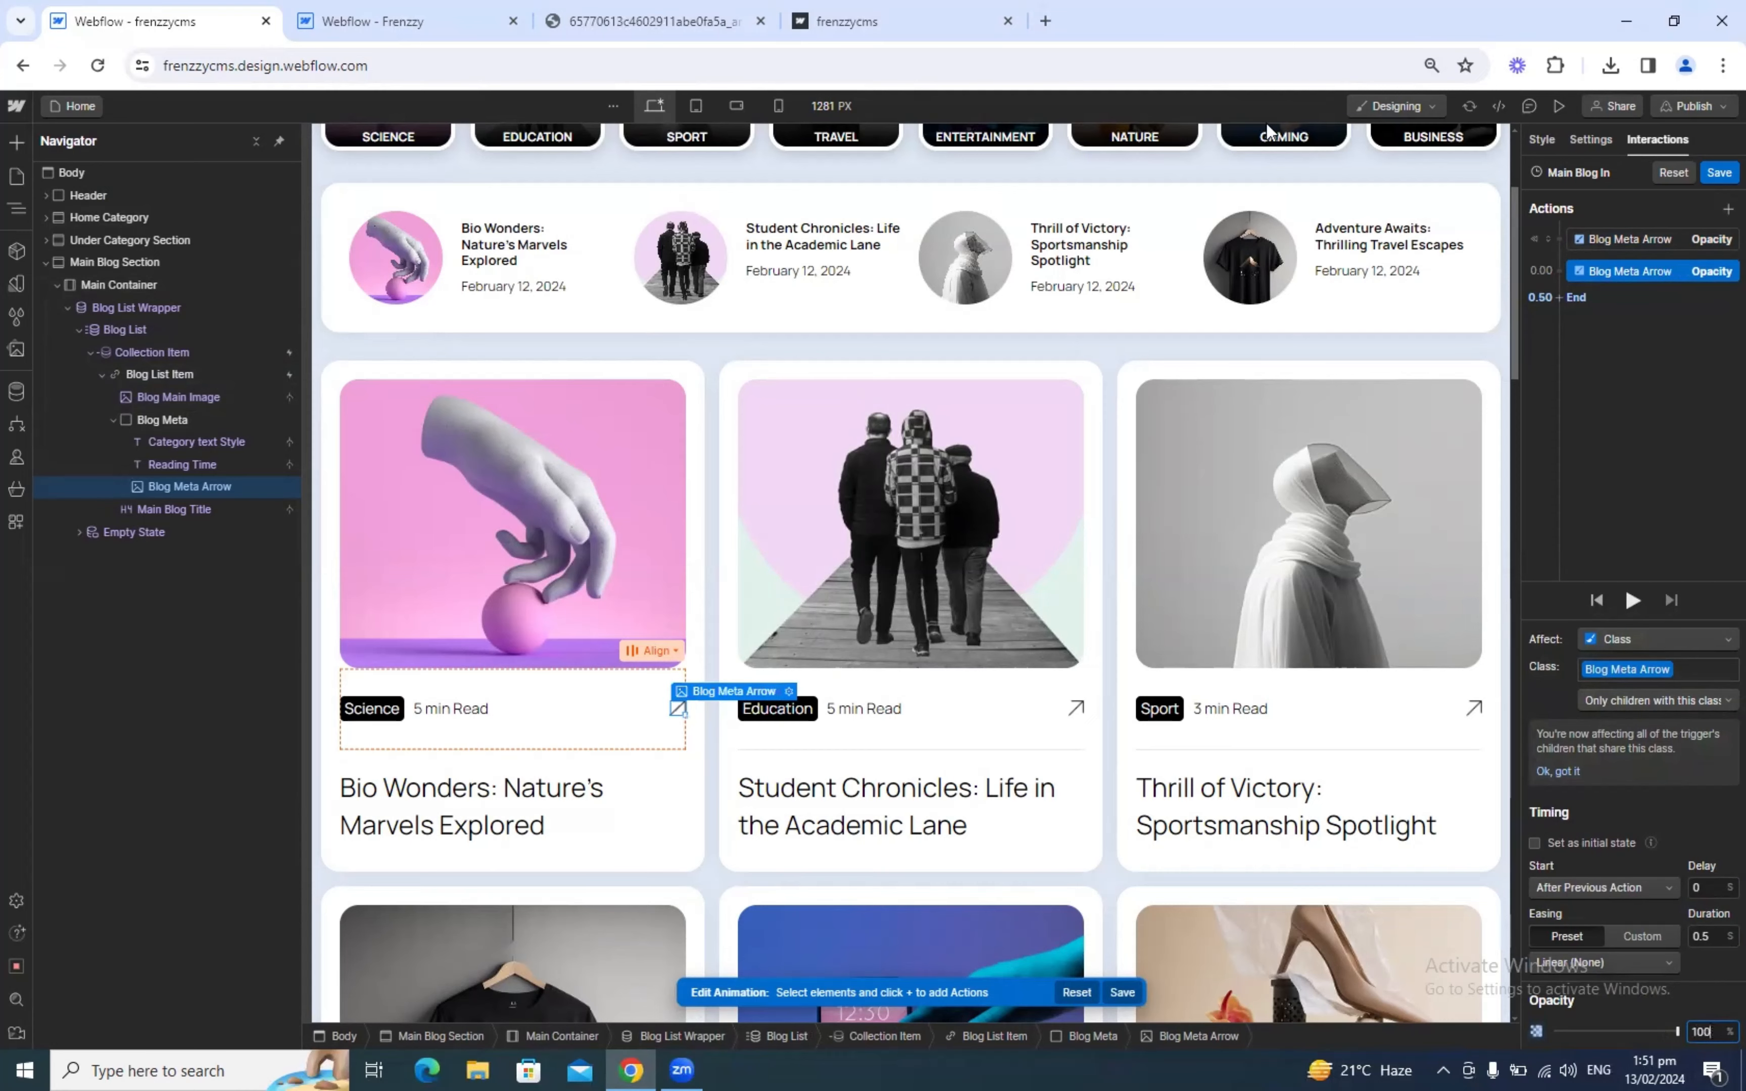
Step: Compare the second Blog Meta Arrow opacity action's settings with those in the Frenzzy reference's Main Blog In animation
left_click(830, 10)
left_click(653, 9)
left_click(461, 9)
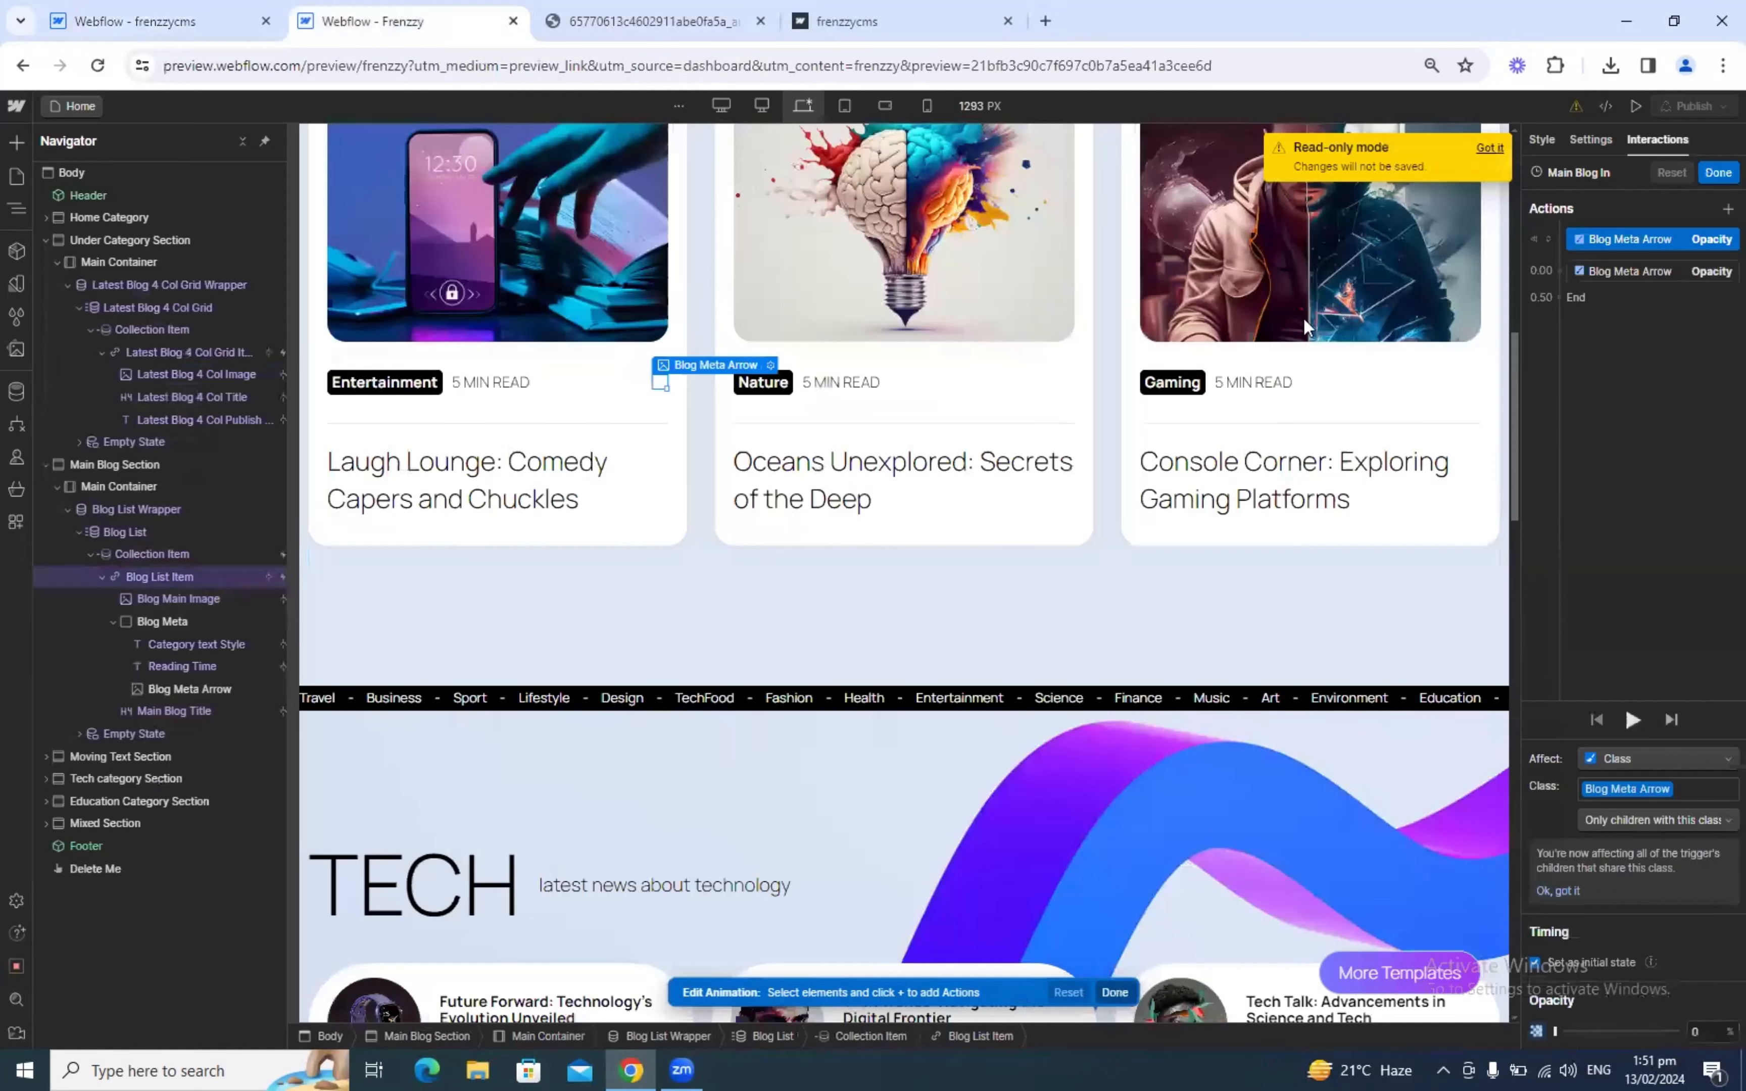
left_click(1666, 278)
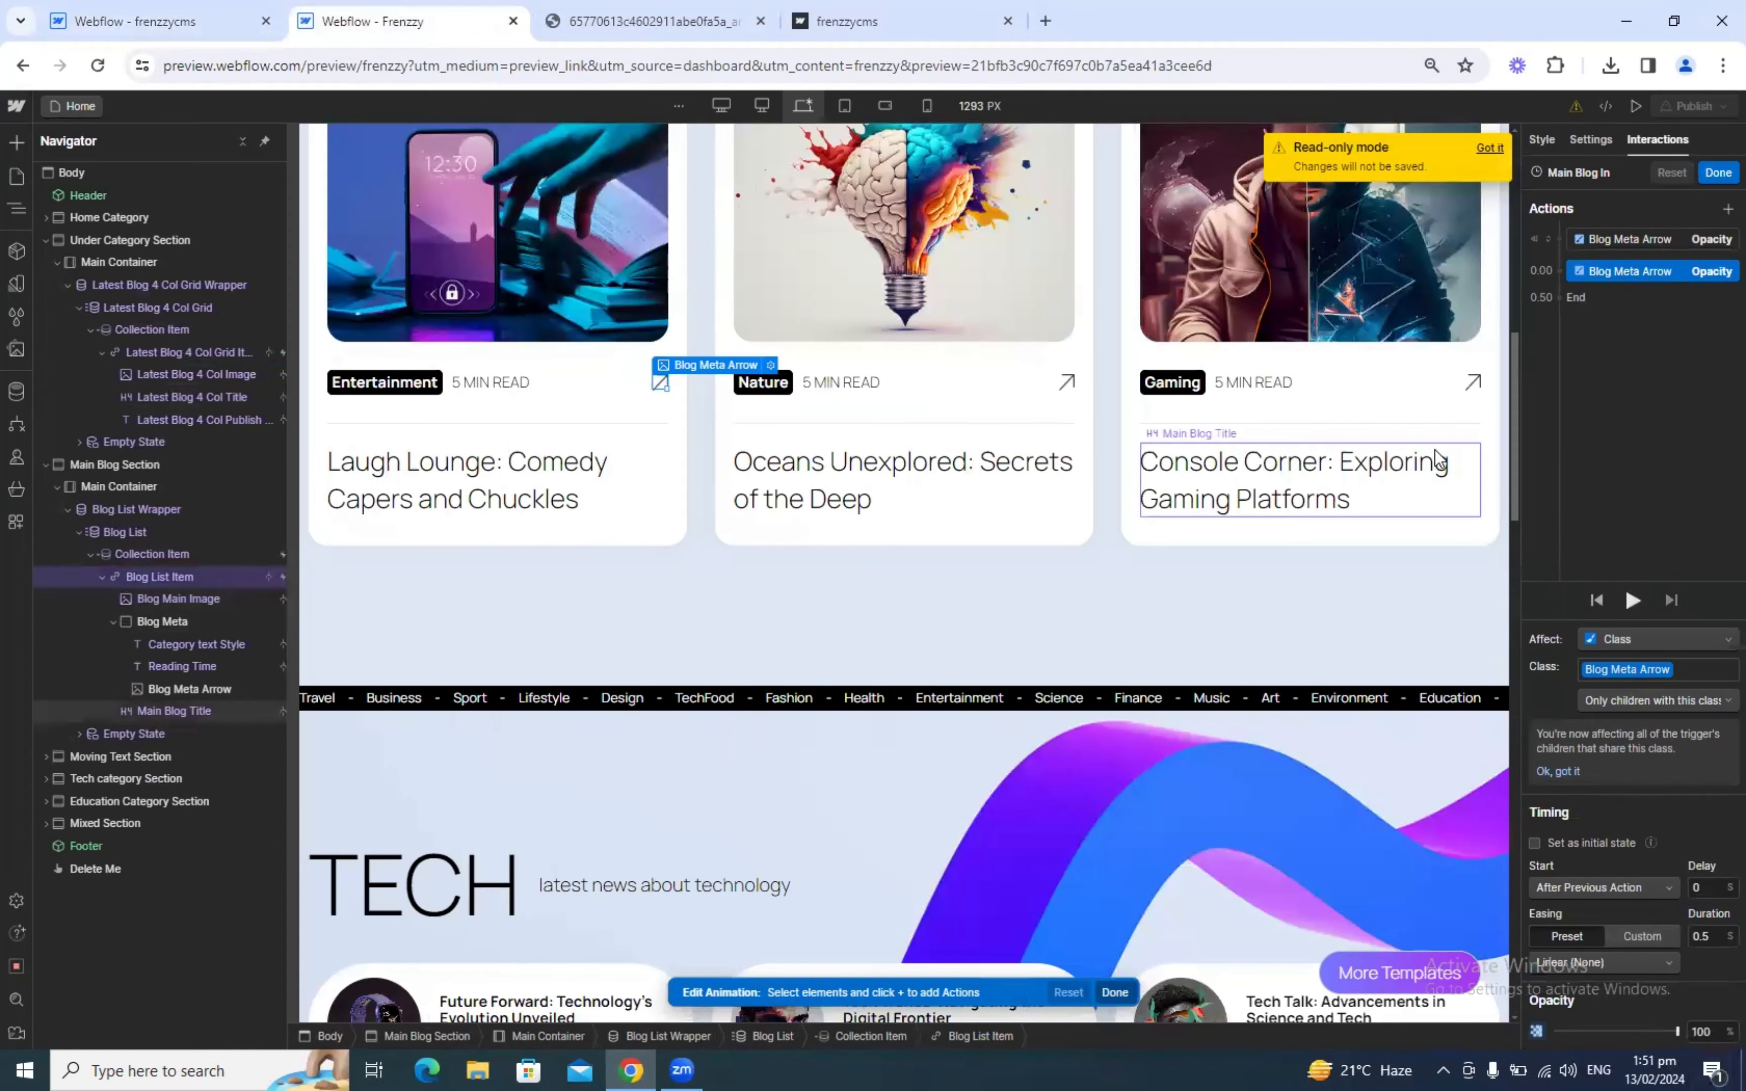
left_click(195, 8)
left_click(465, 9)
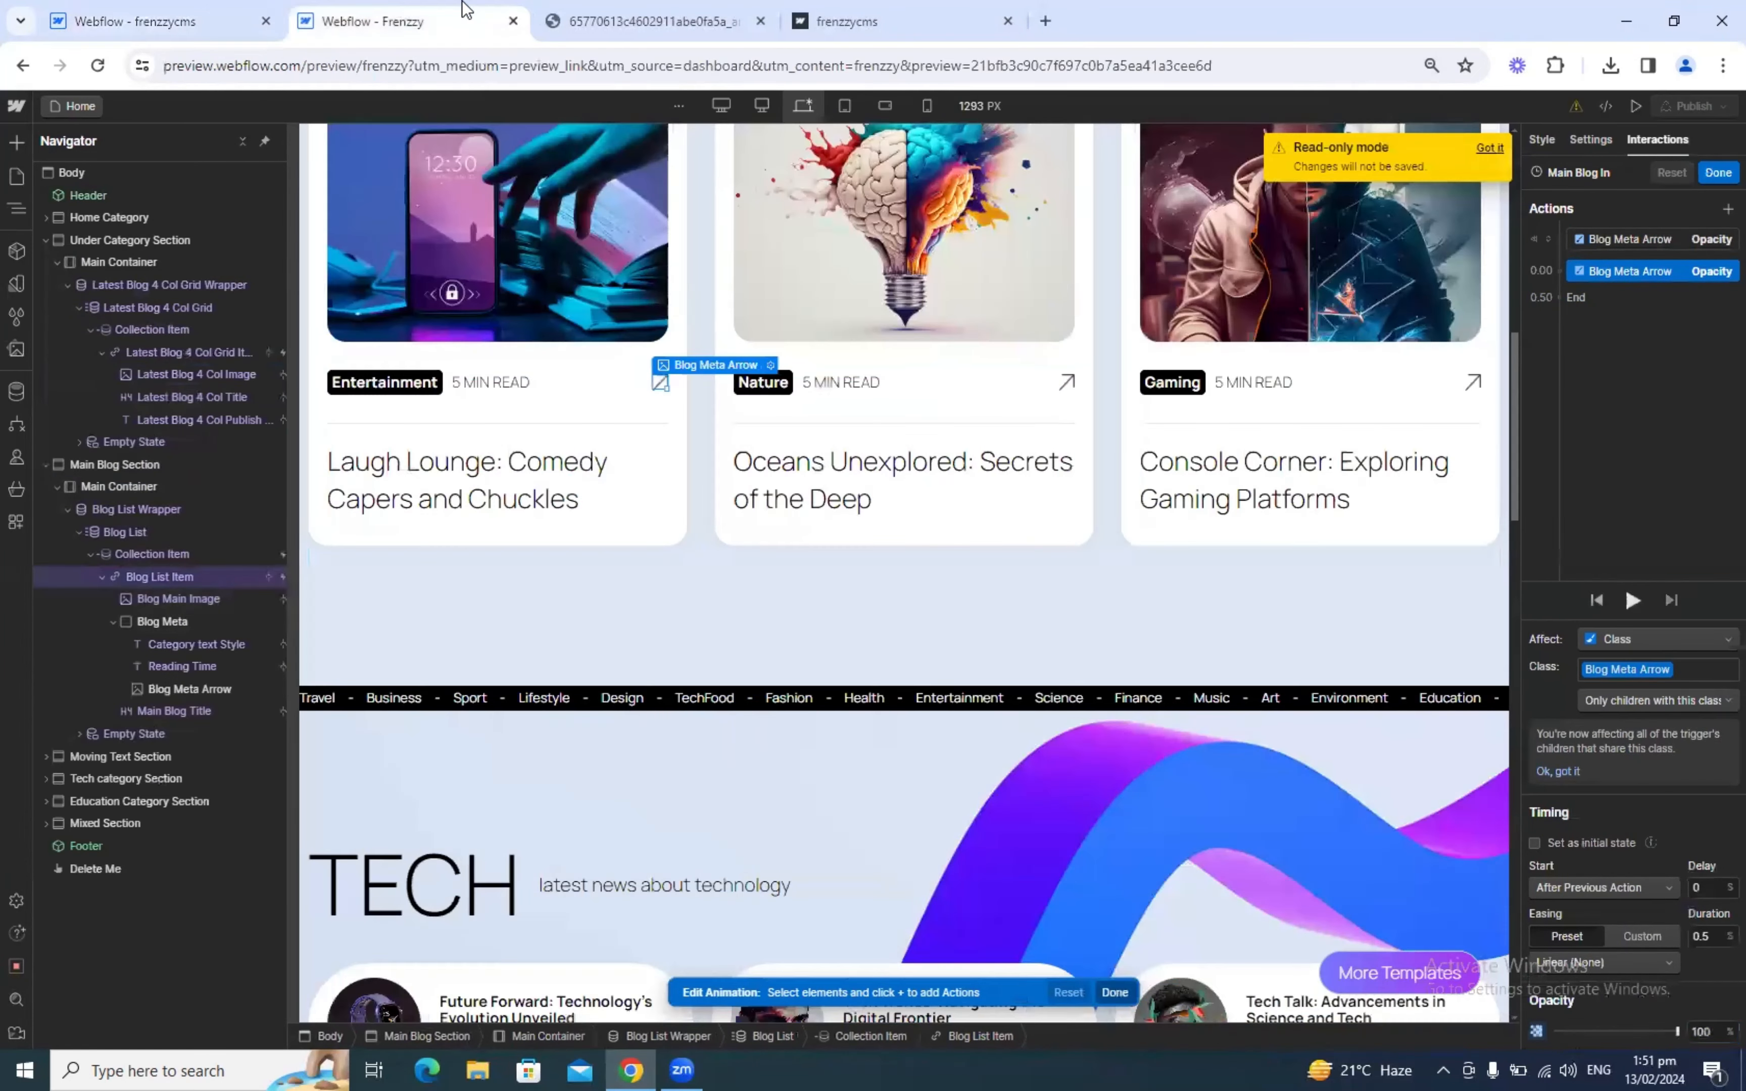
left_click(204, 9)
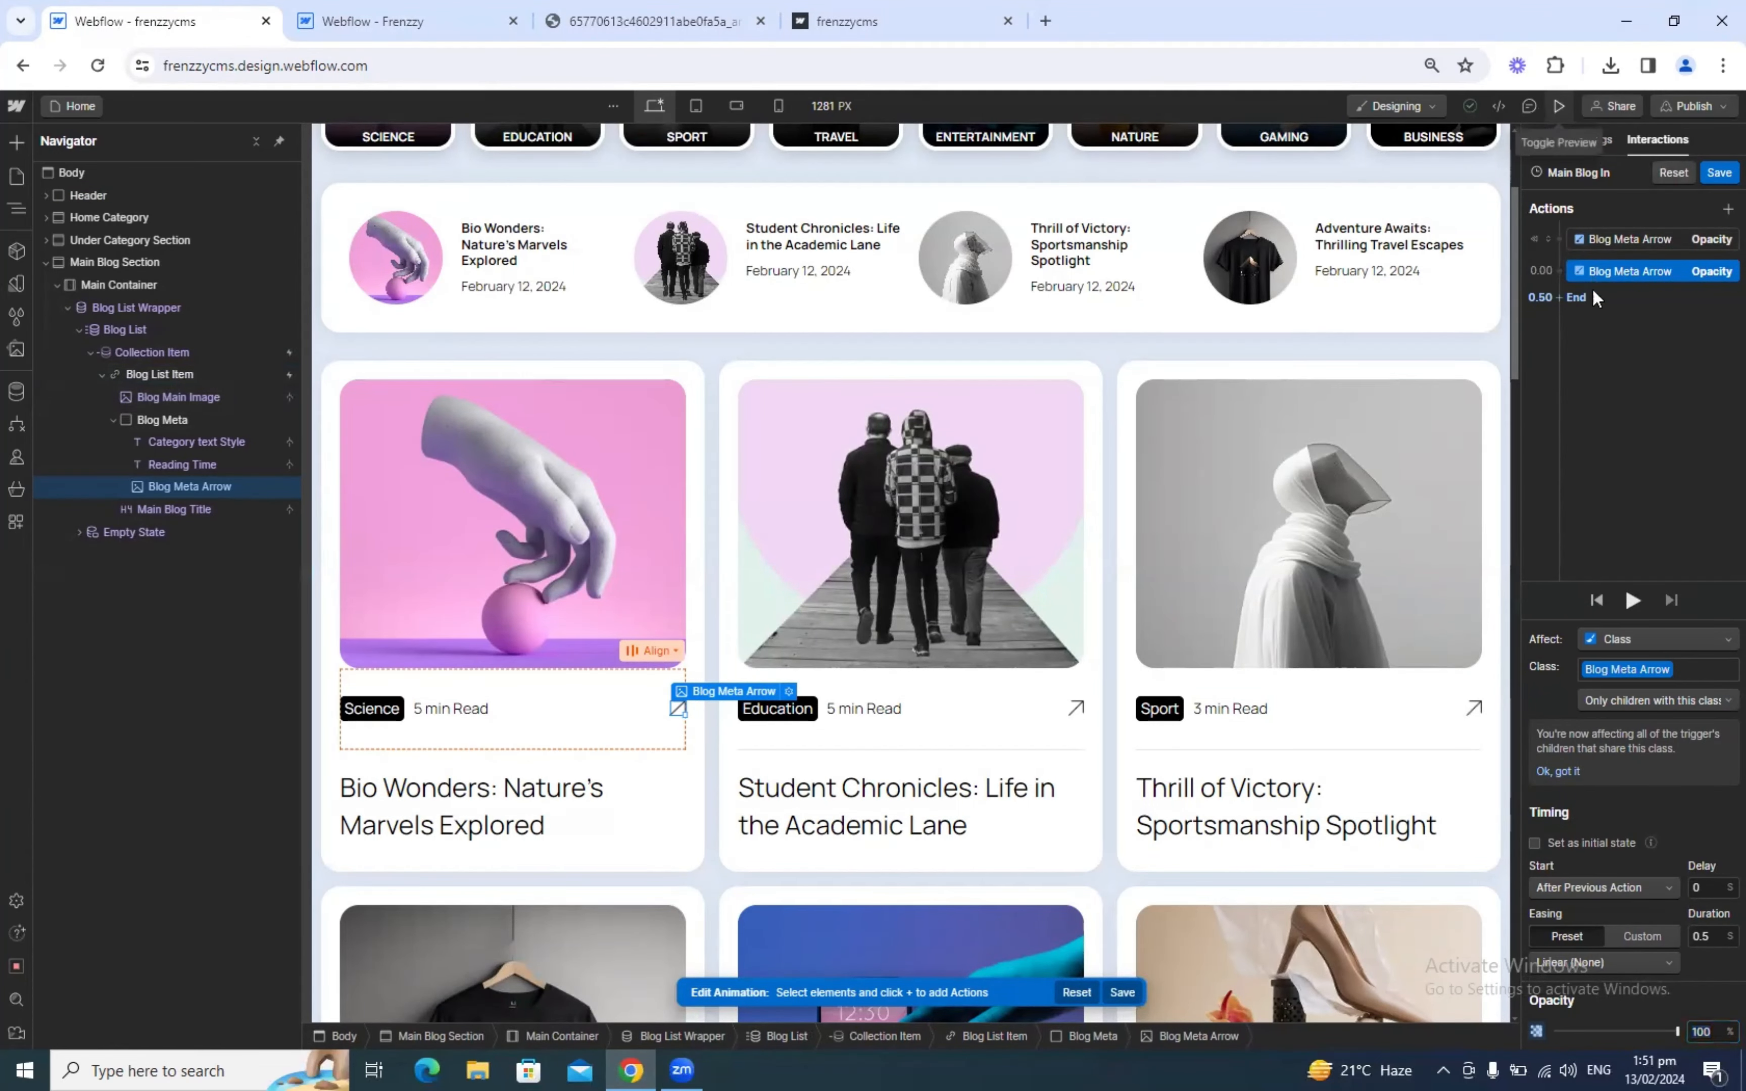
Step: Preview the home page and check the arrow's hover behavior on the main blog cards
key("ctrl+shift+p")
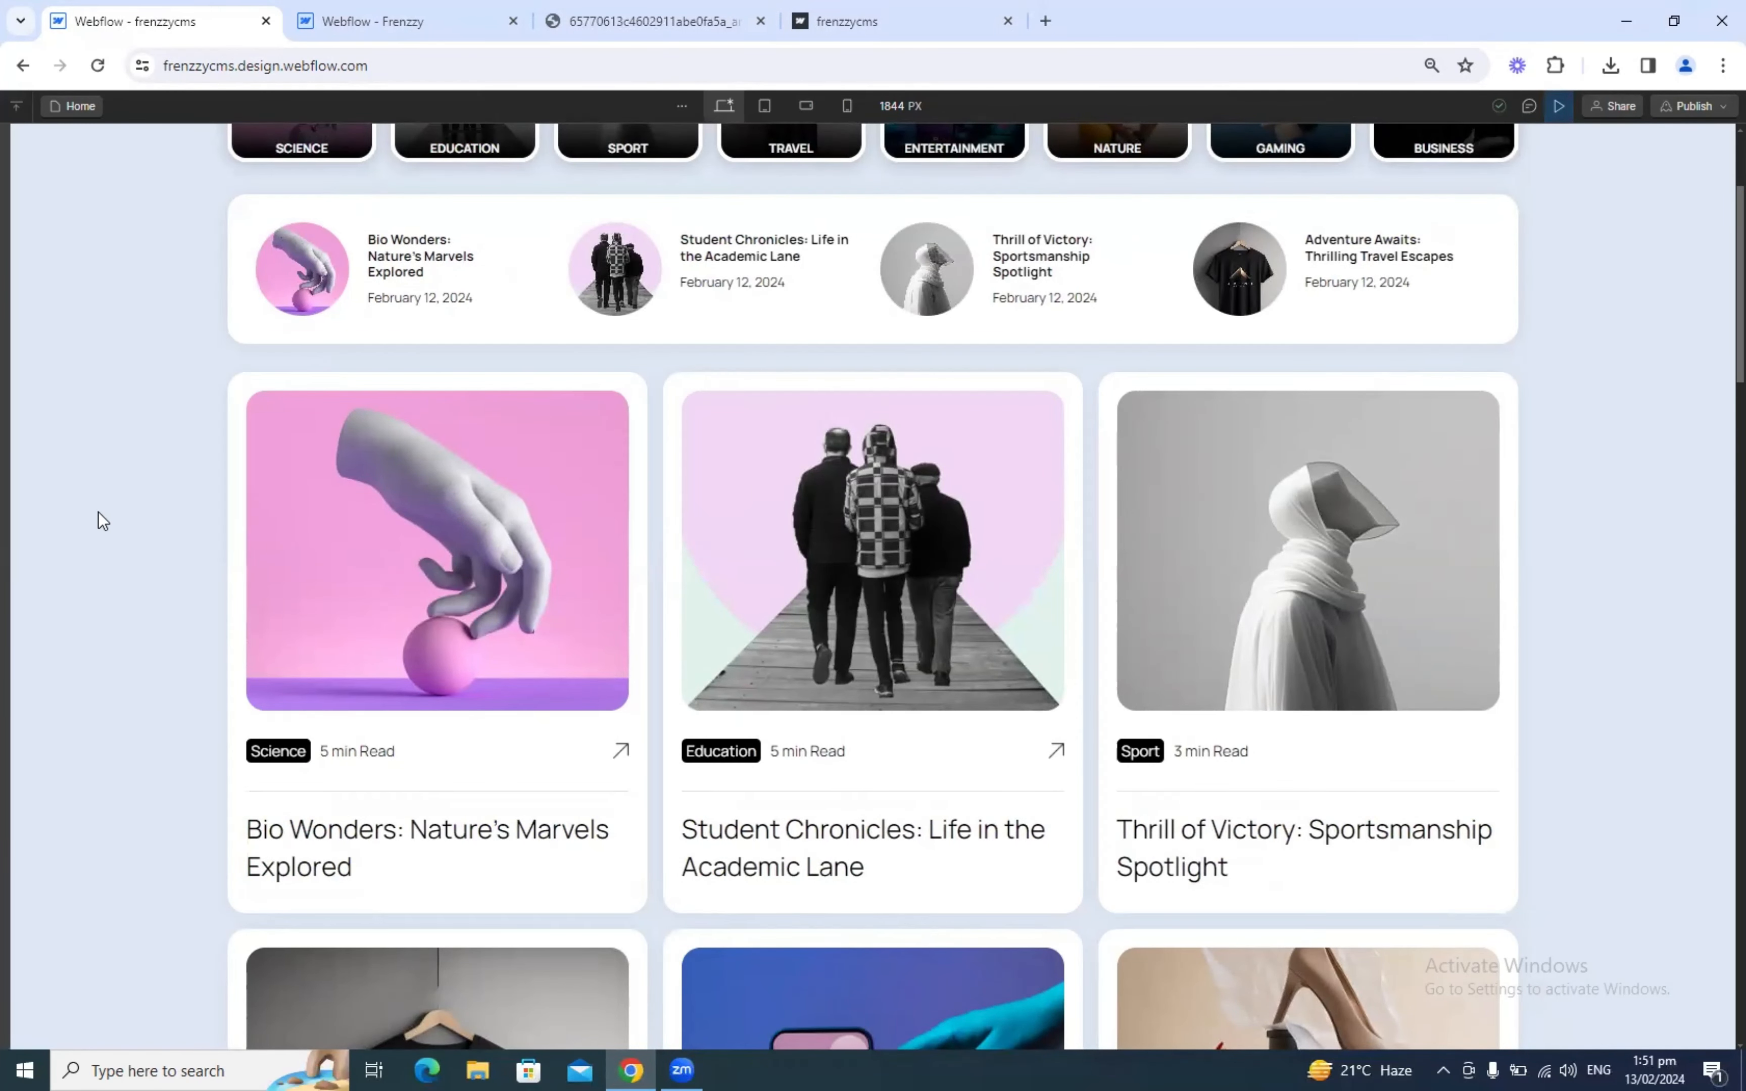
scroll(98, 512, "down", 1)
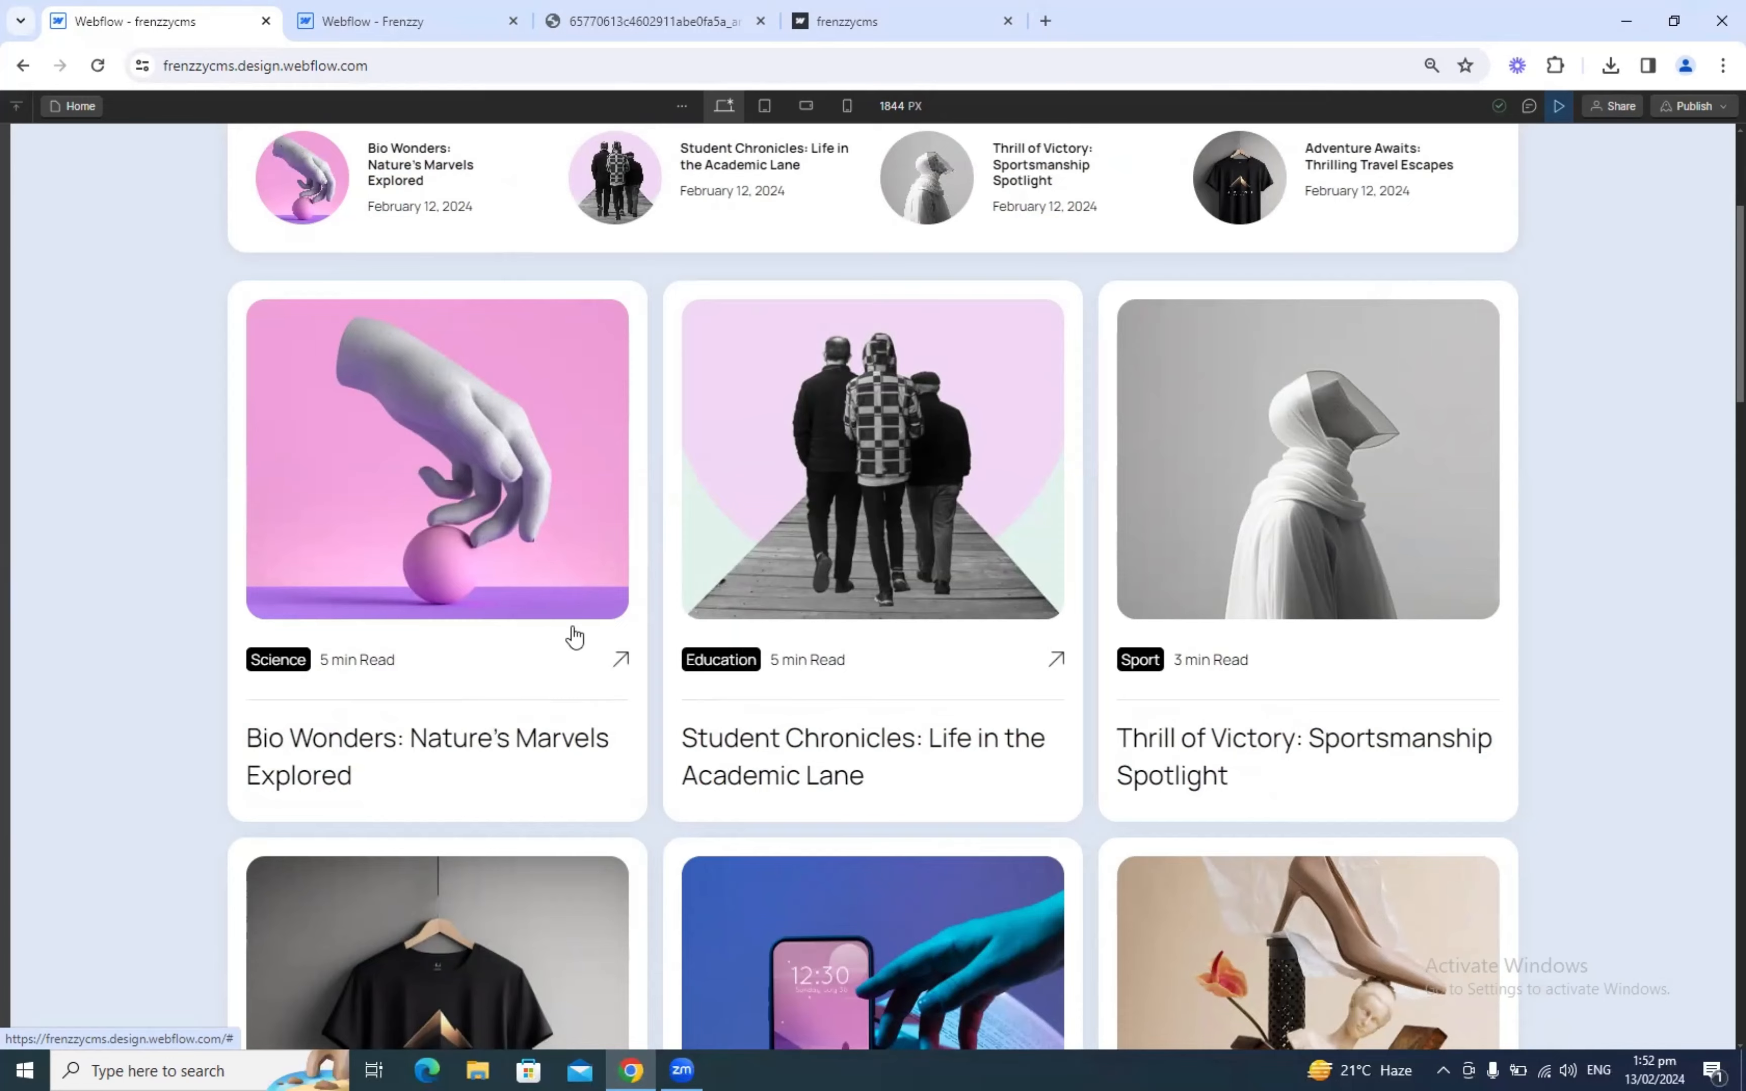
Step: Check the Blog Main Out hover-out animation and its Blog Meta Arrow opacity action in the Frenzzy reference, then return to frenzzycms
left_click(469, 13)
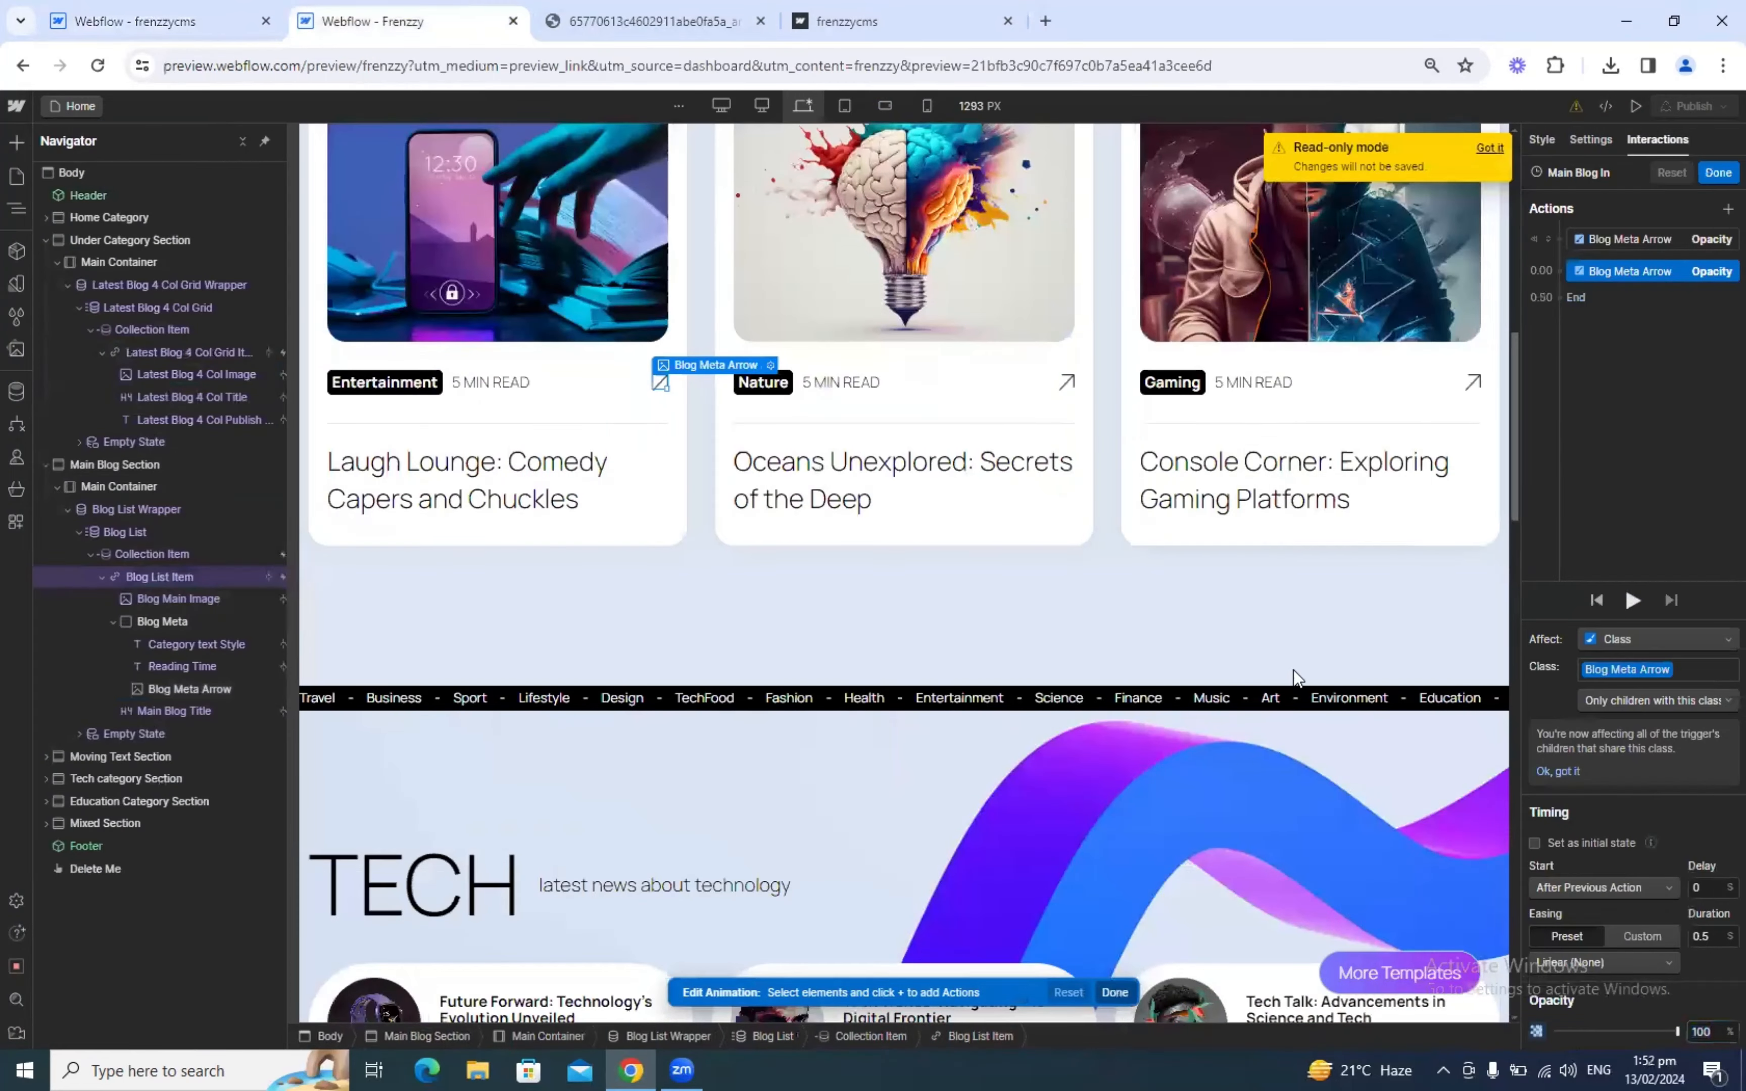
scroll(1268, 650, "up", 4)
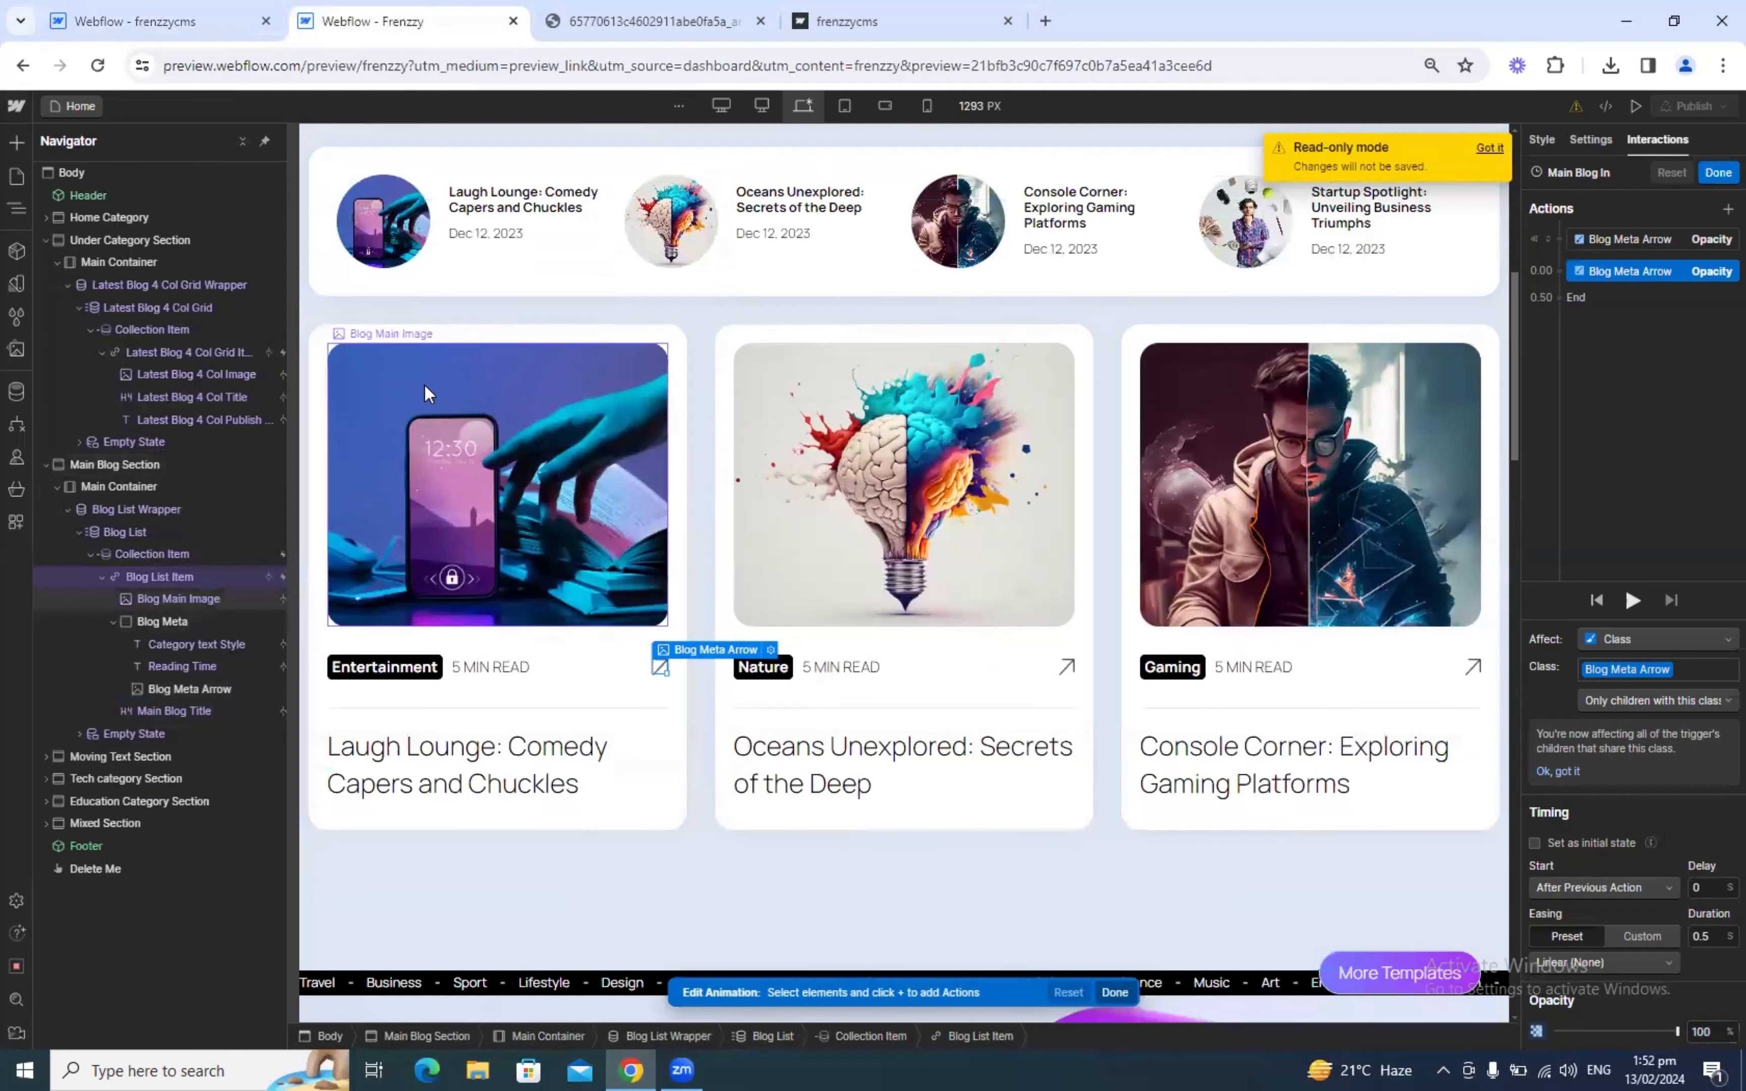
left_click(390, 325)
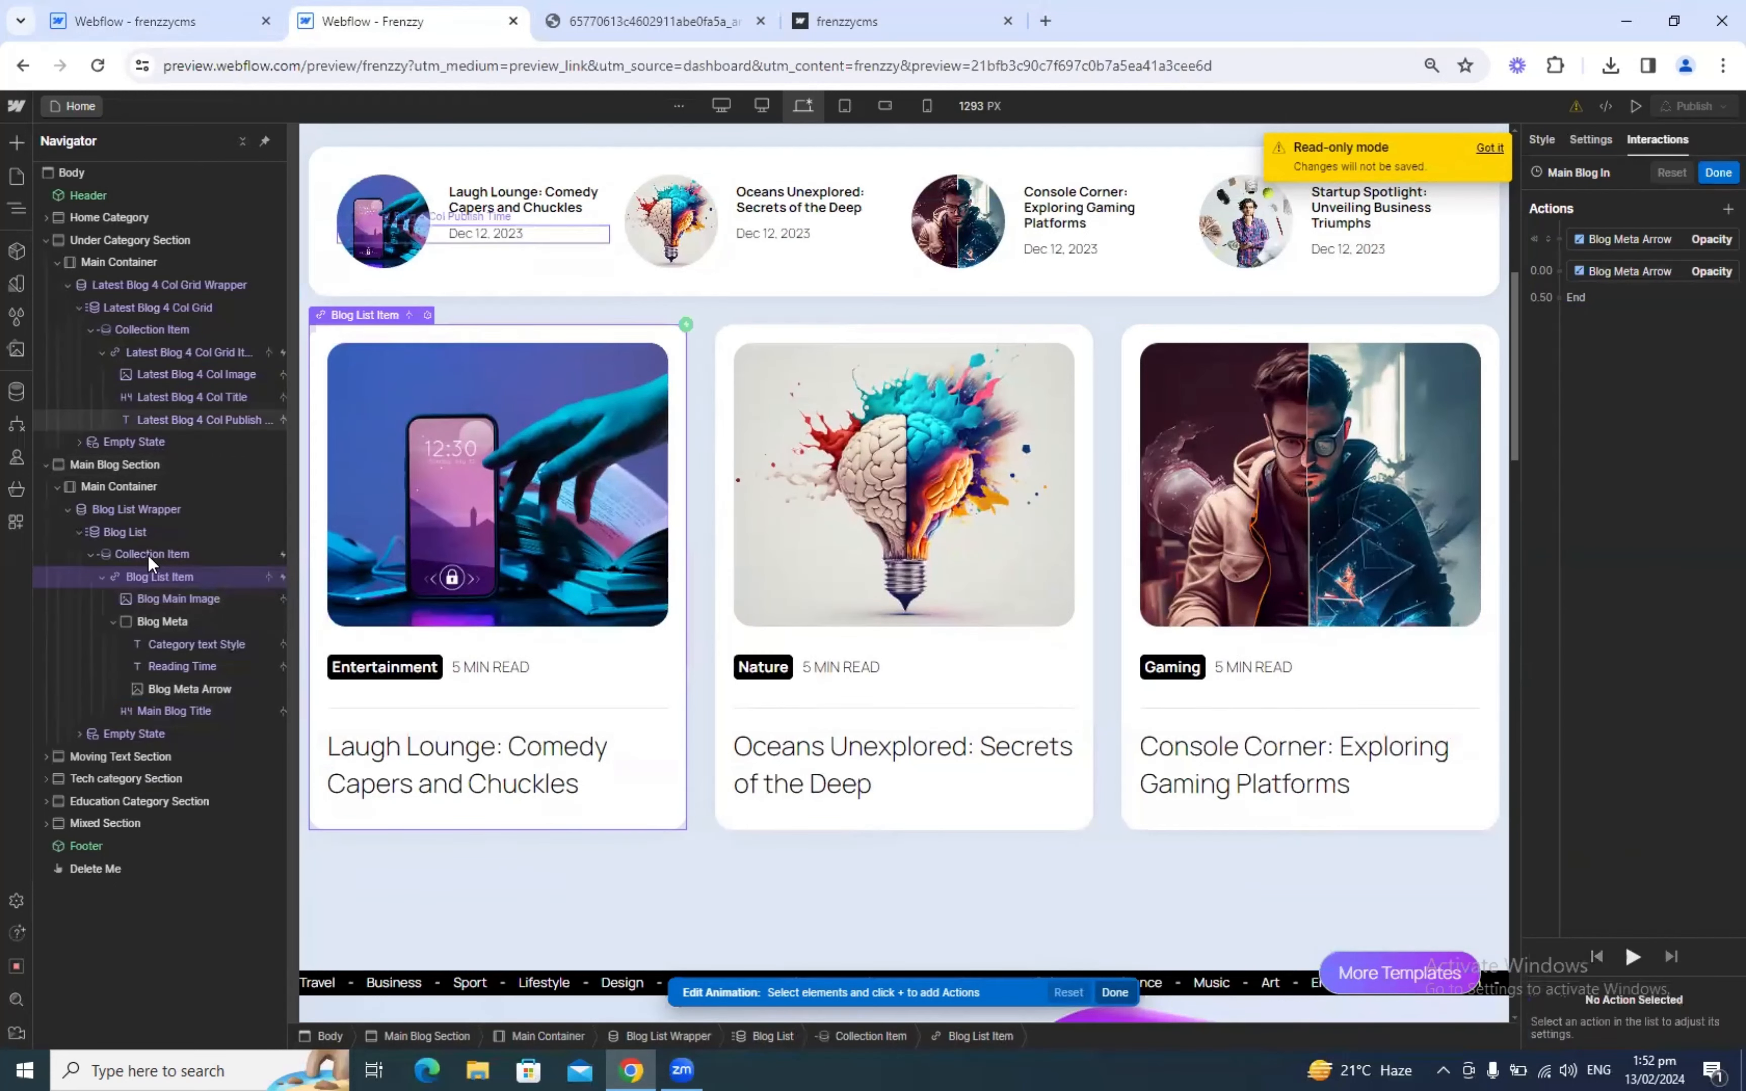
left_click(137, 511)
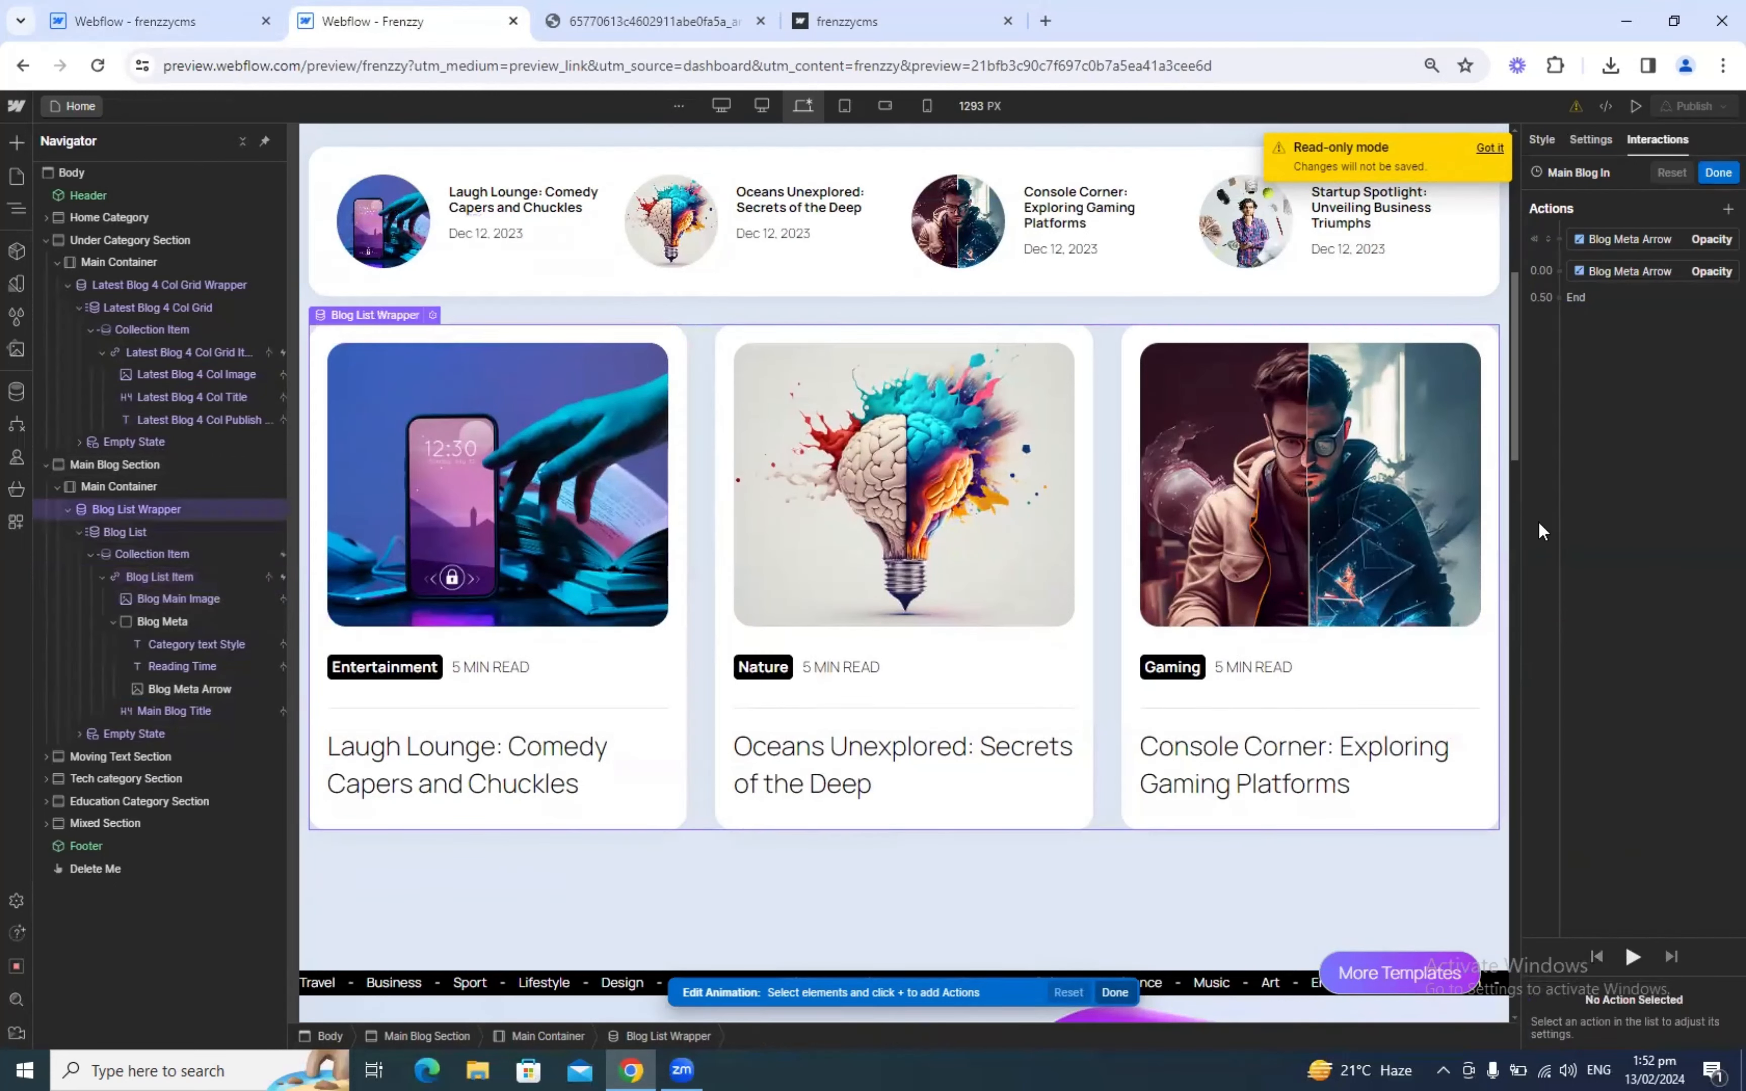
left_click(1718, 173)
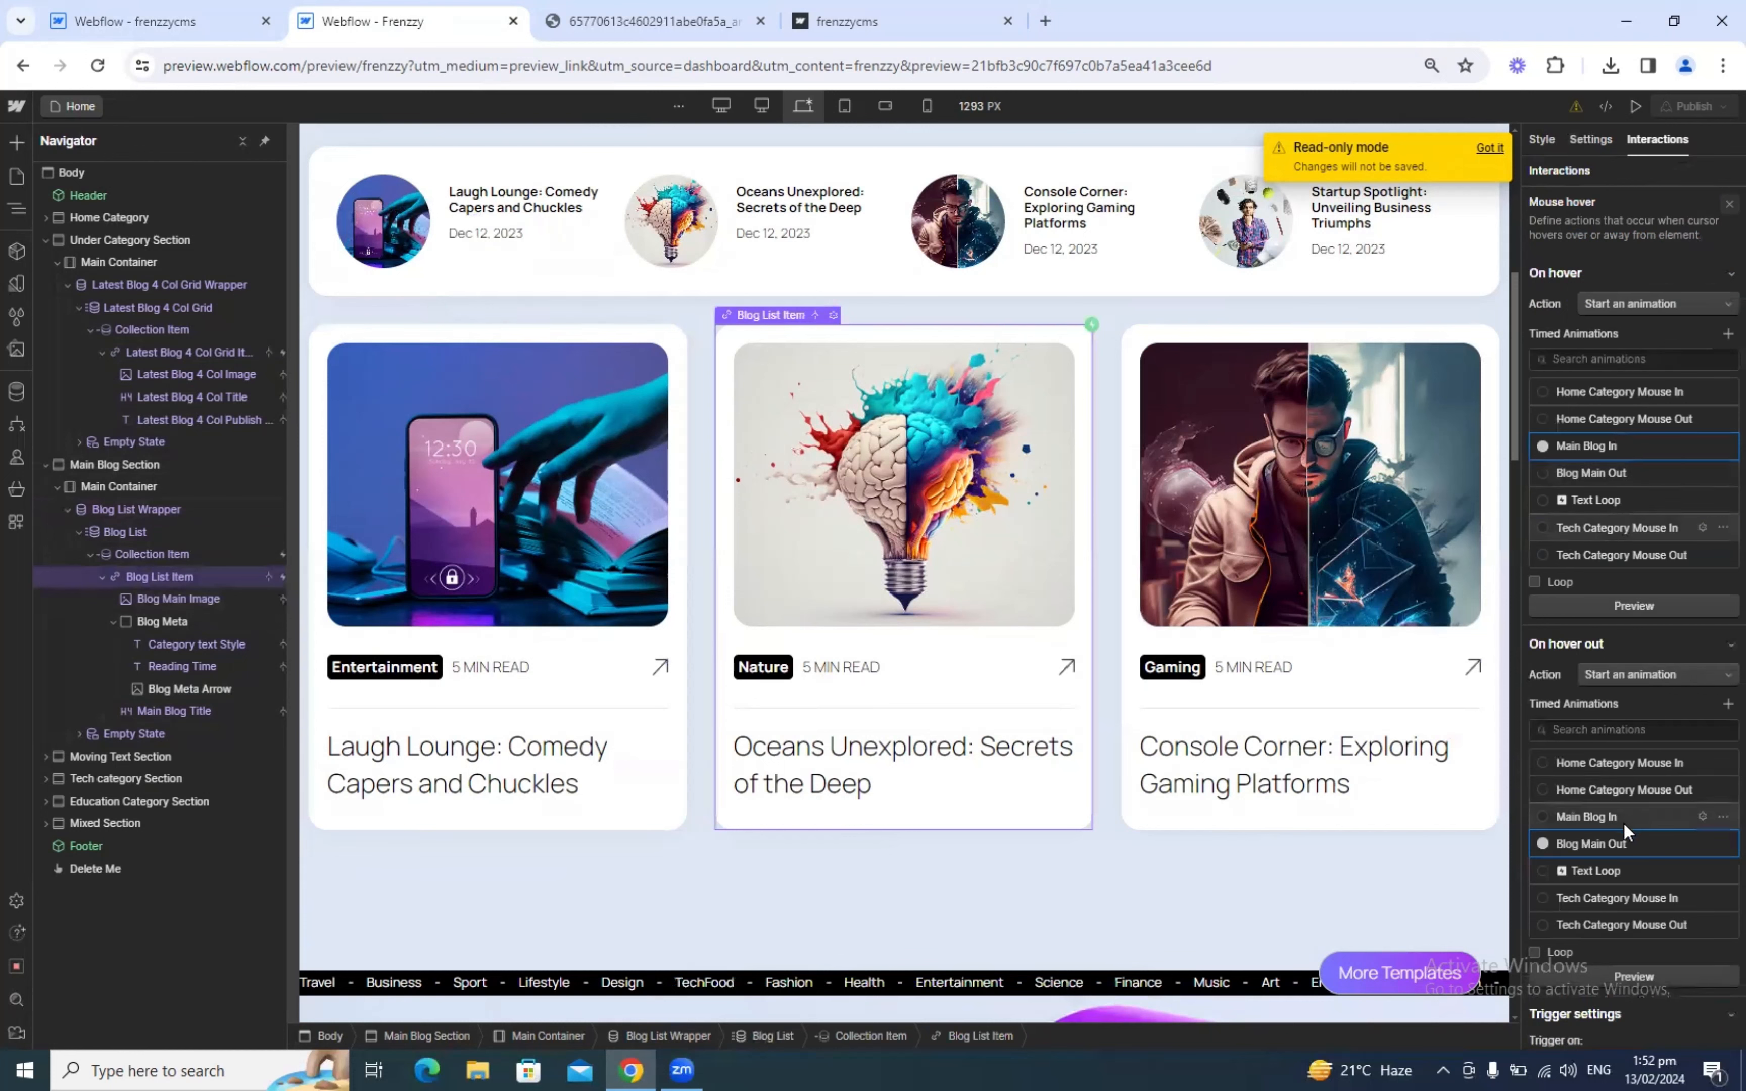
left_click(1599, 847)
left_click(1652, 460)
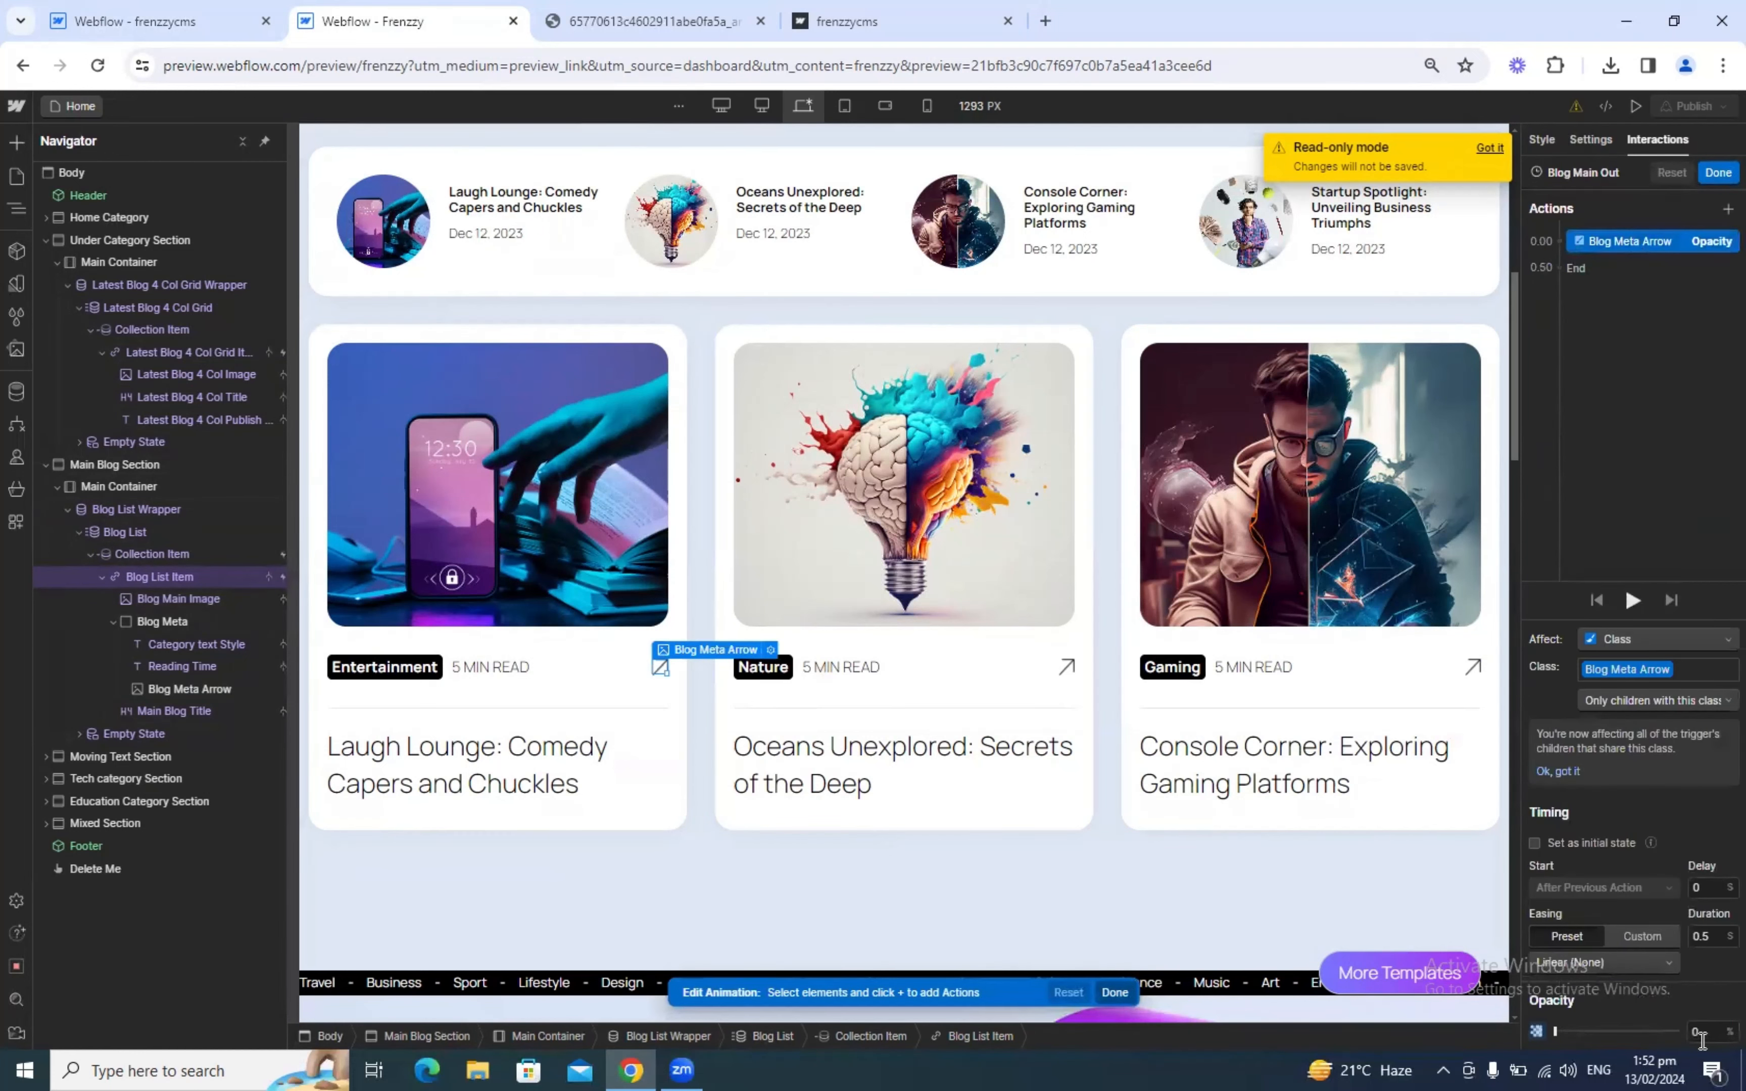
left_click(135, 21)
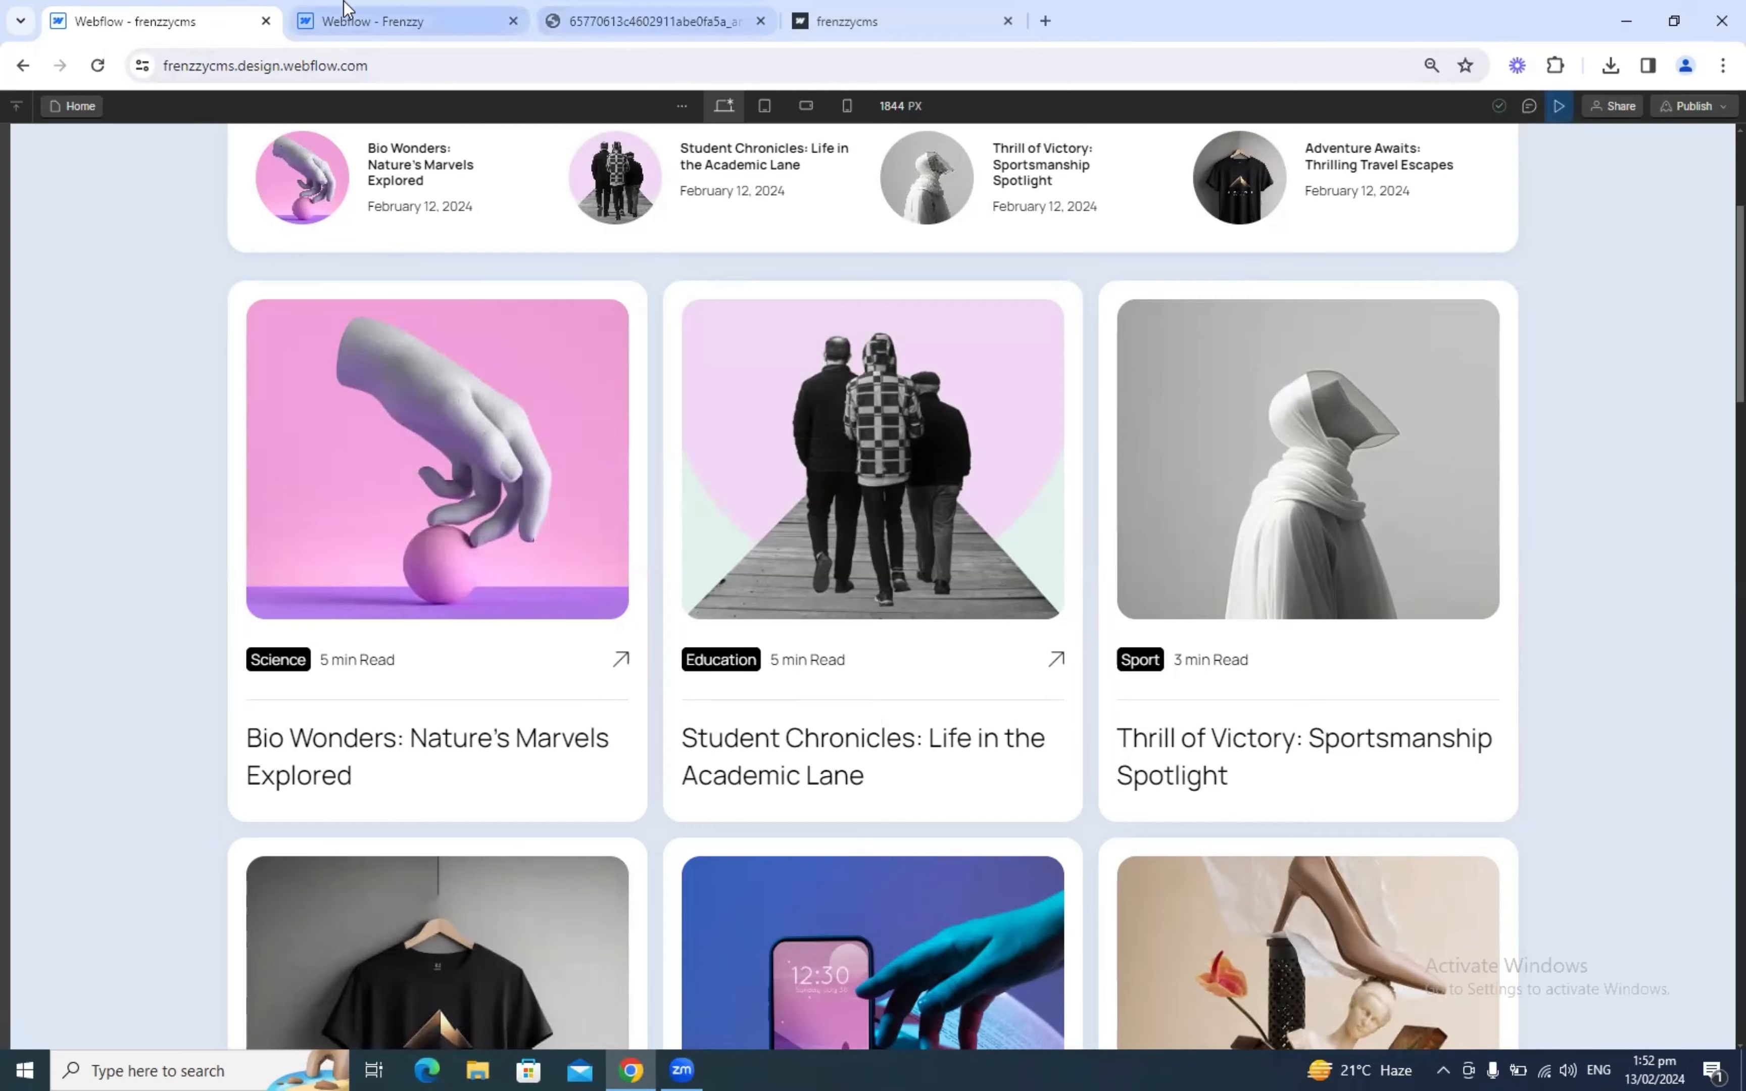
left_click(346, 20)
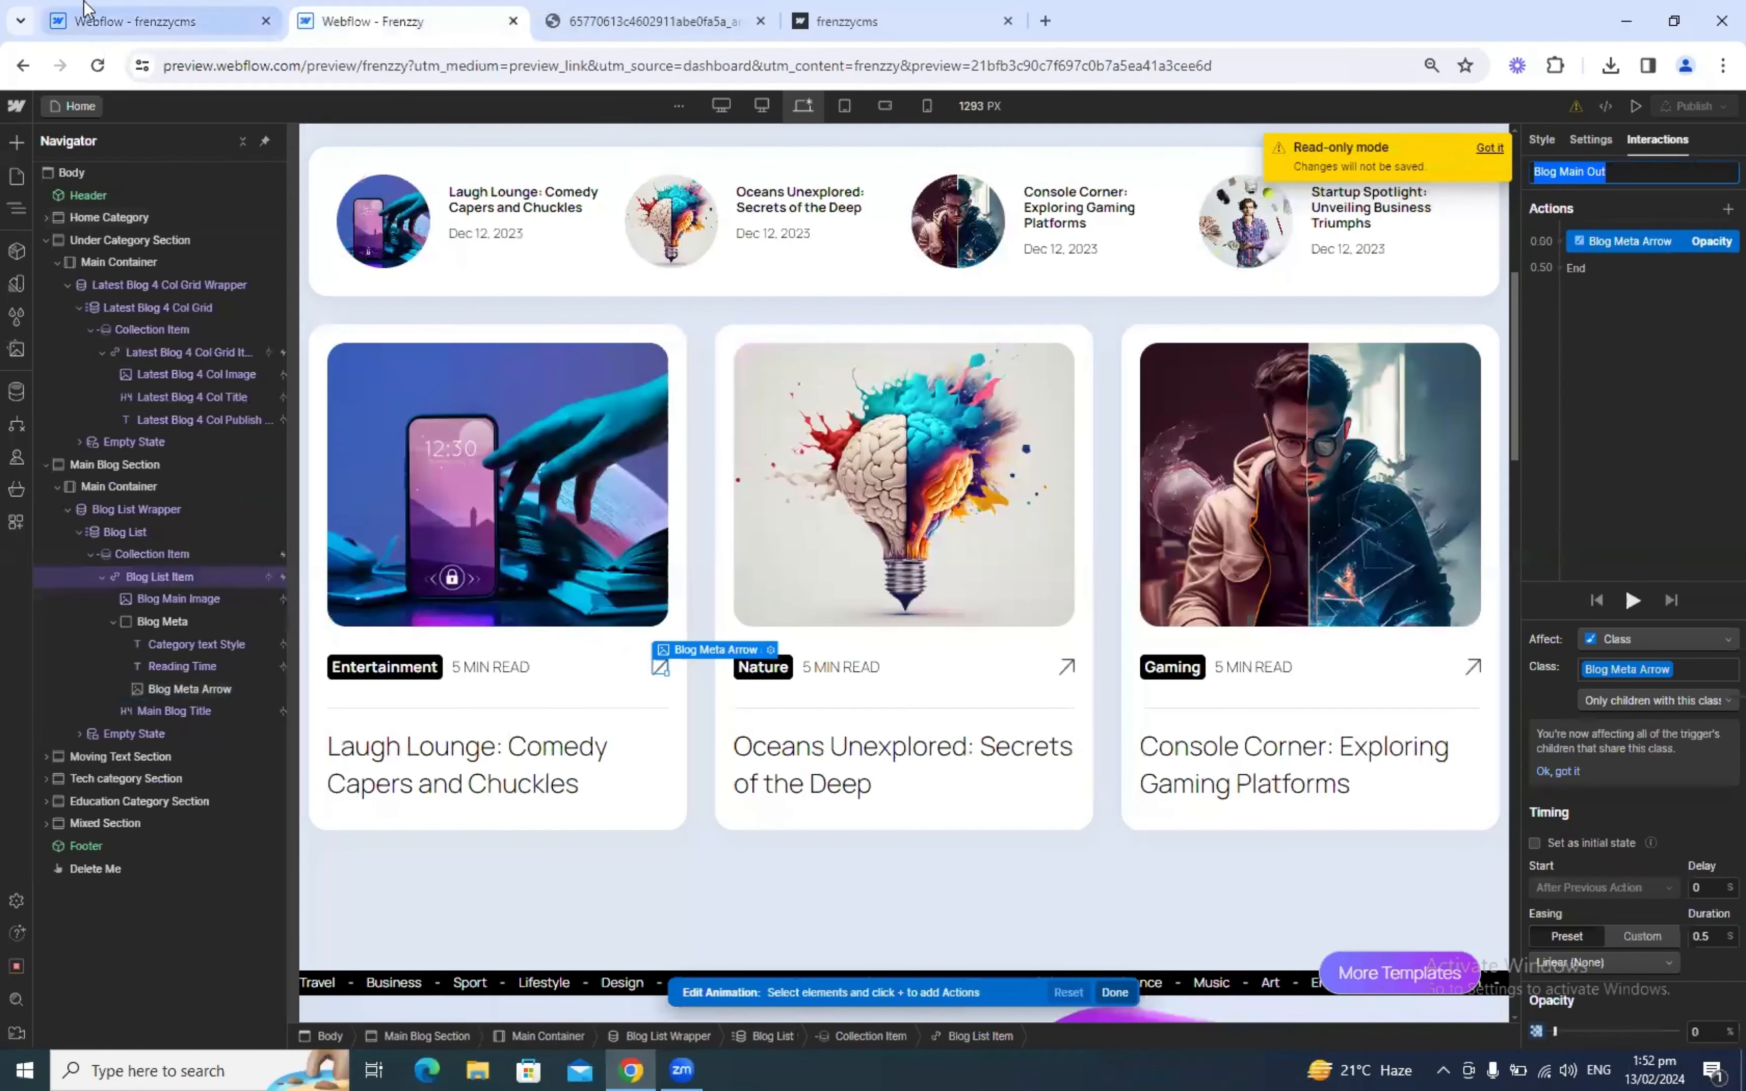
left_click(134, 20)
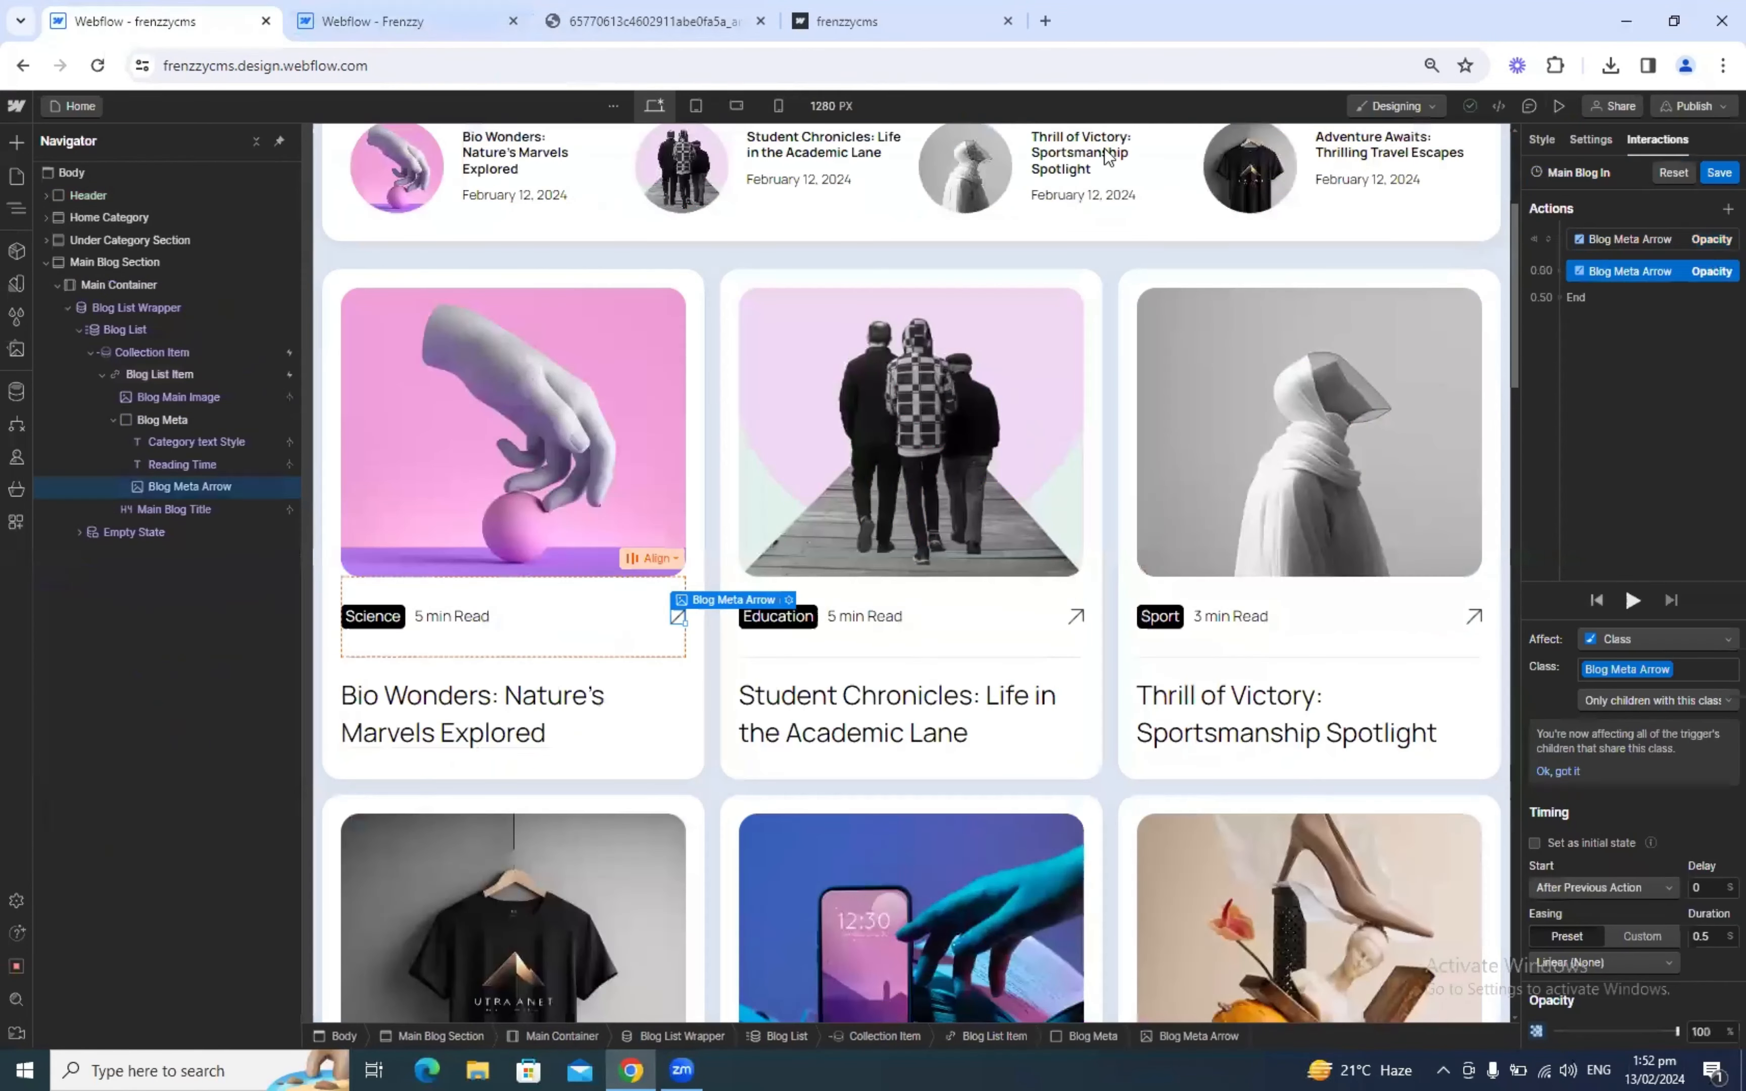
Step: Save Main Blog In and give the Blog List Item's hover-out trigger a new timed animation named Blog Main Out
left_click(1719, 172)
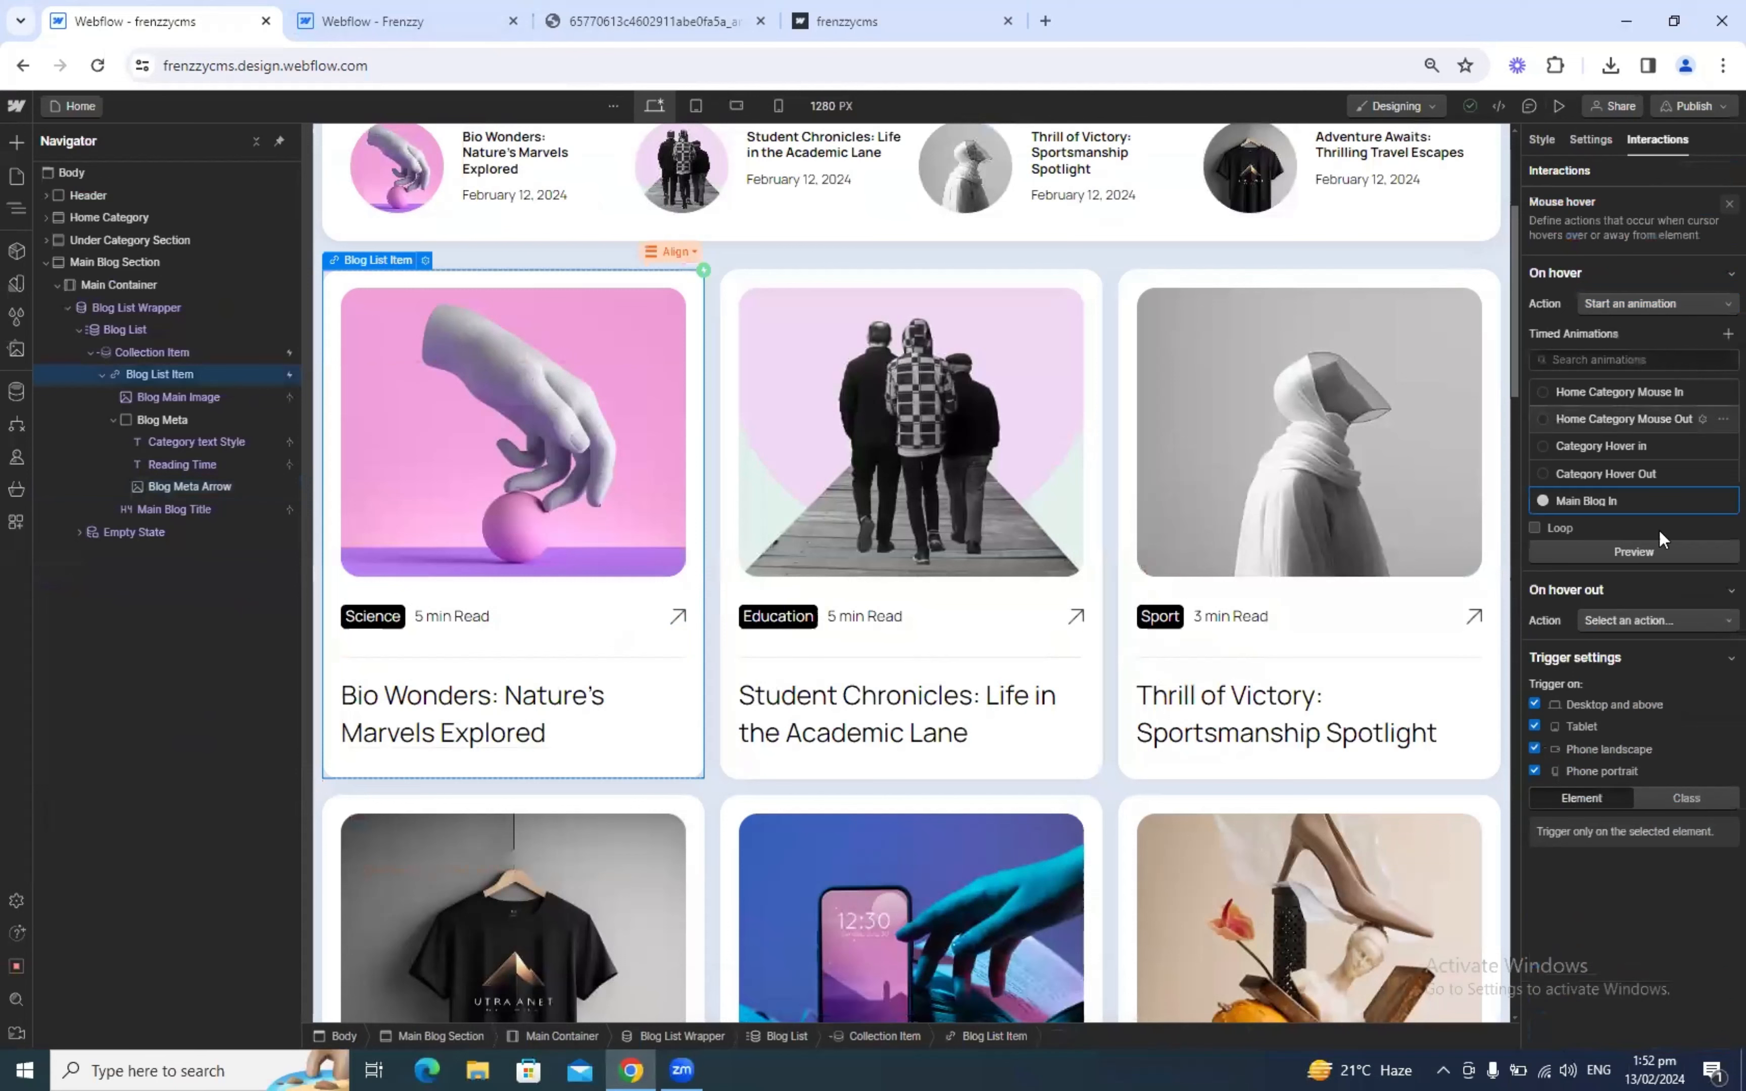
left_click(1620, 619)
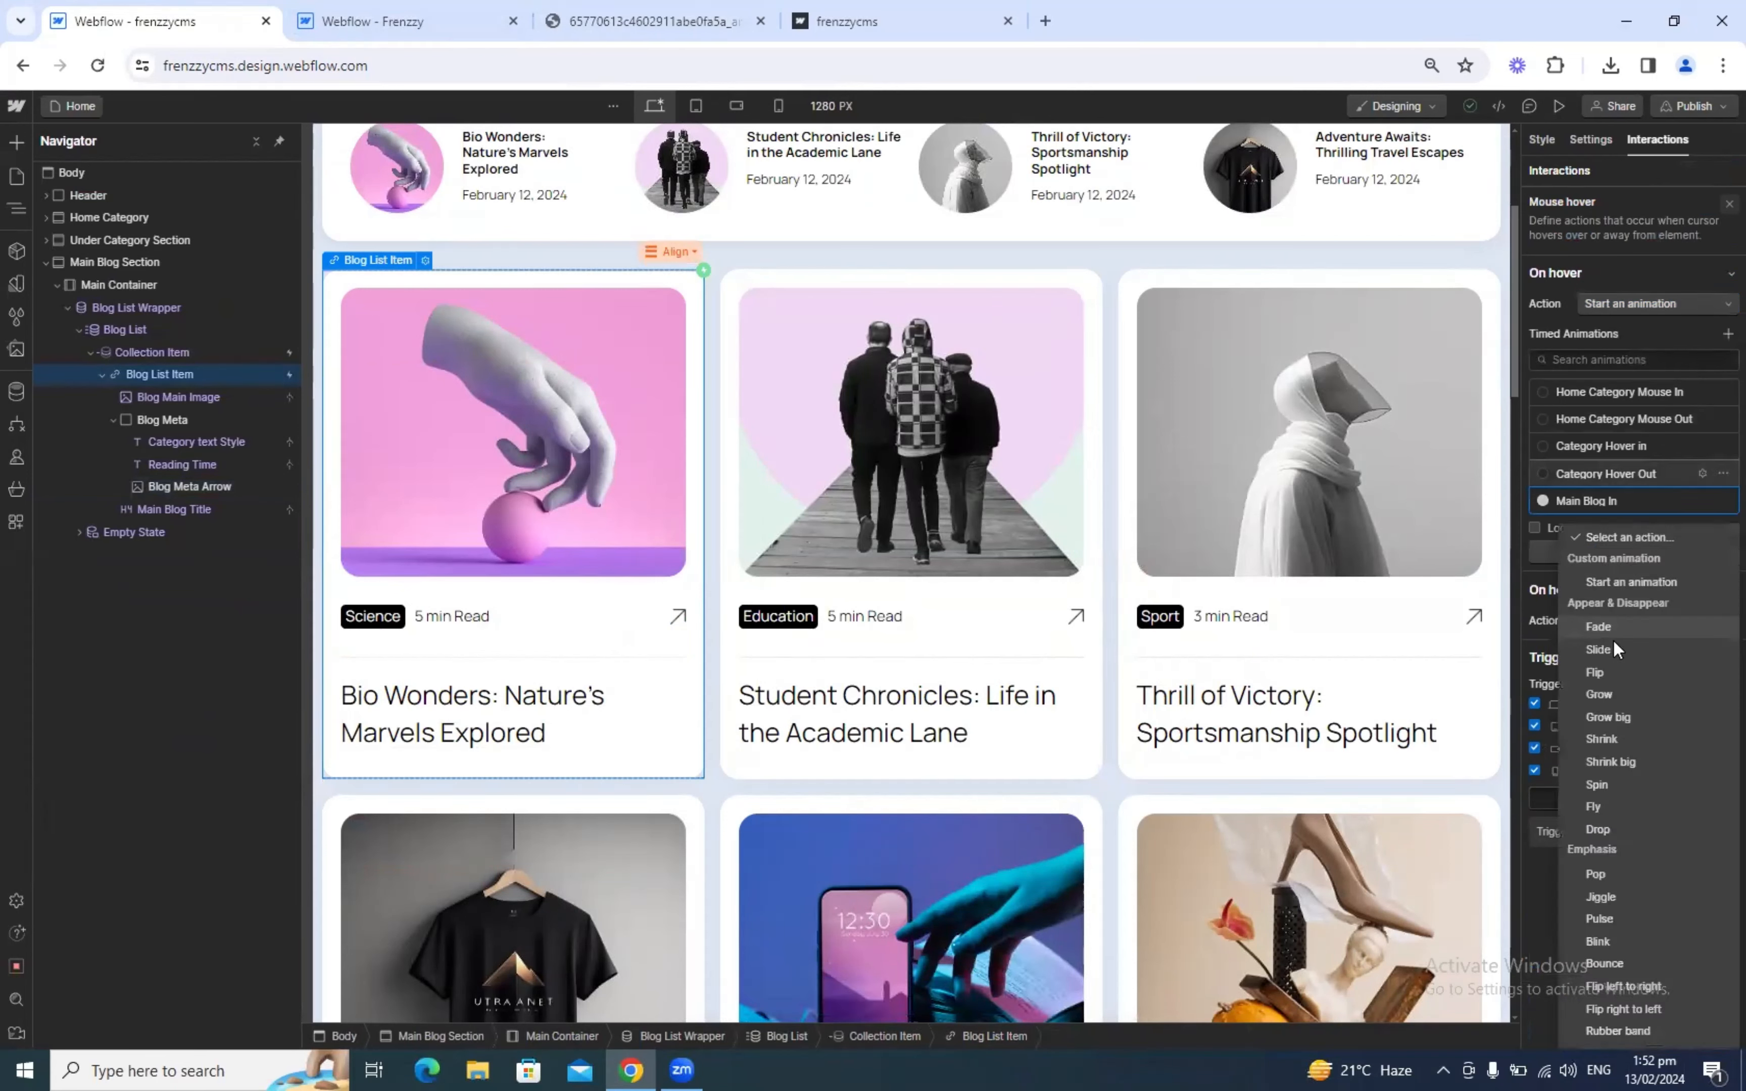
left_click(1618, 579)
left_click(1728, 650)
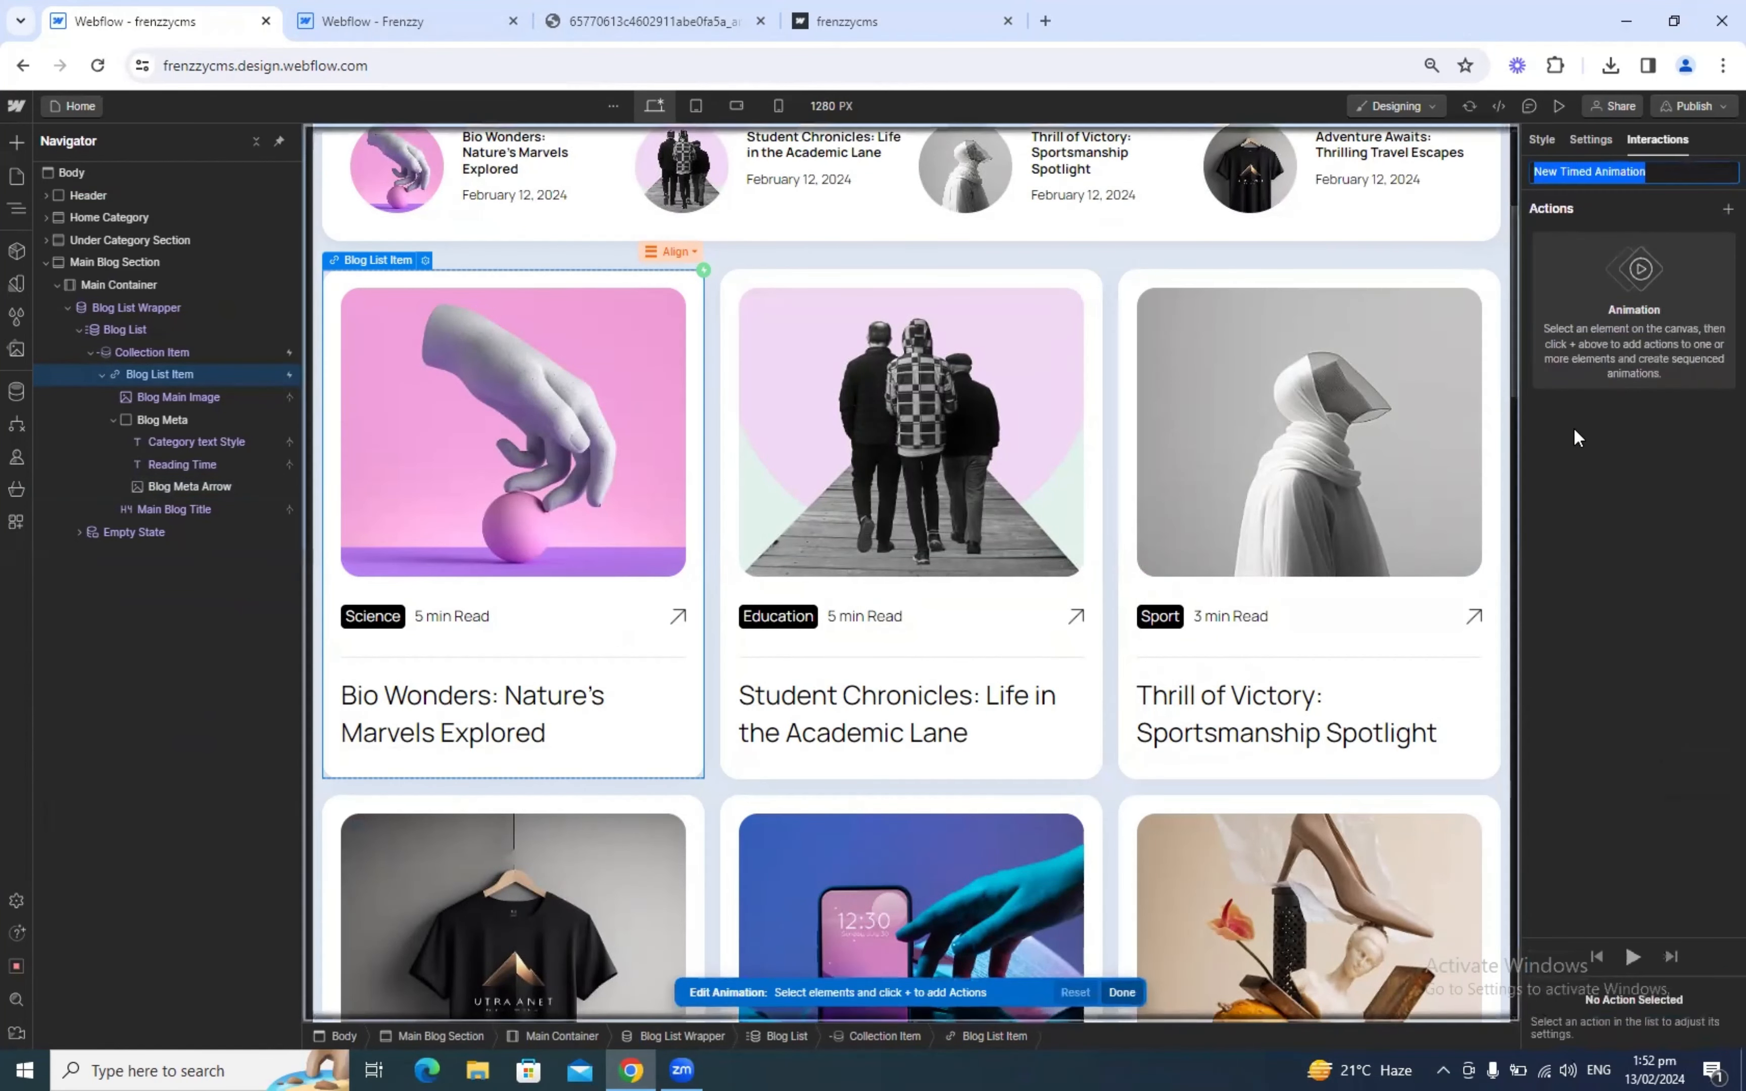
type("Blog Main Out")
Step: Add an Opacity action of 0% for the Blog Meta Arrow to Blog Main Out and save the animation
left_click(1728, 208)
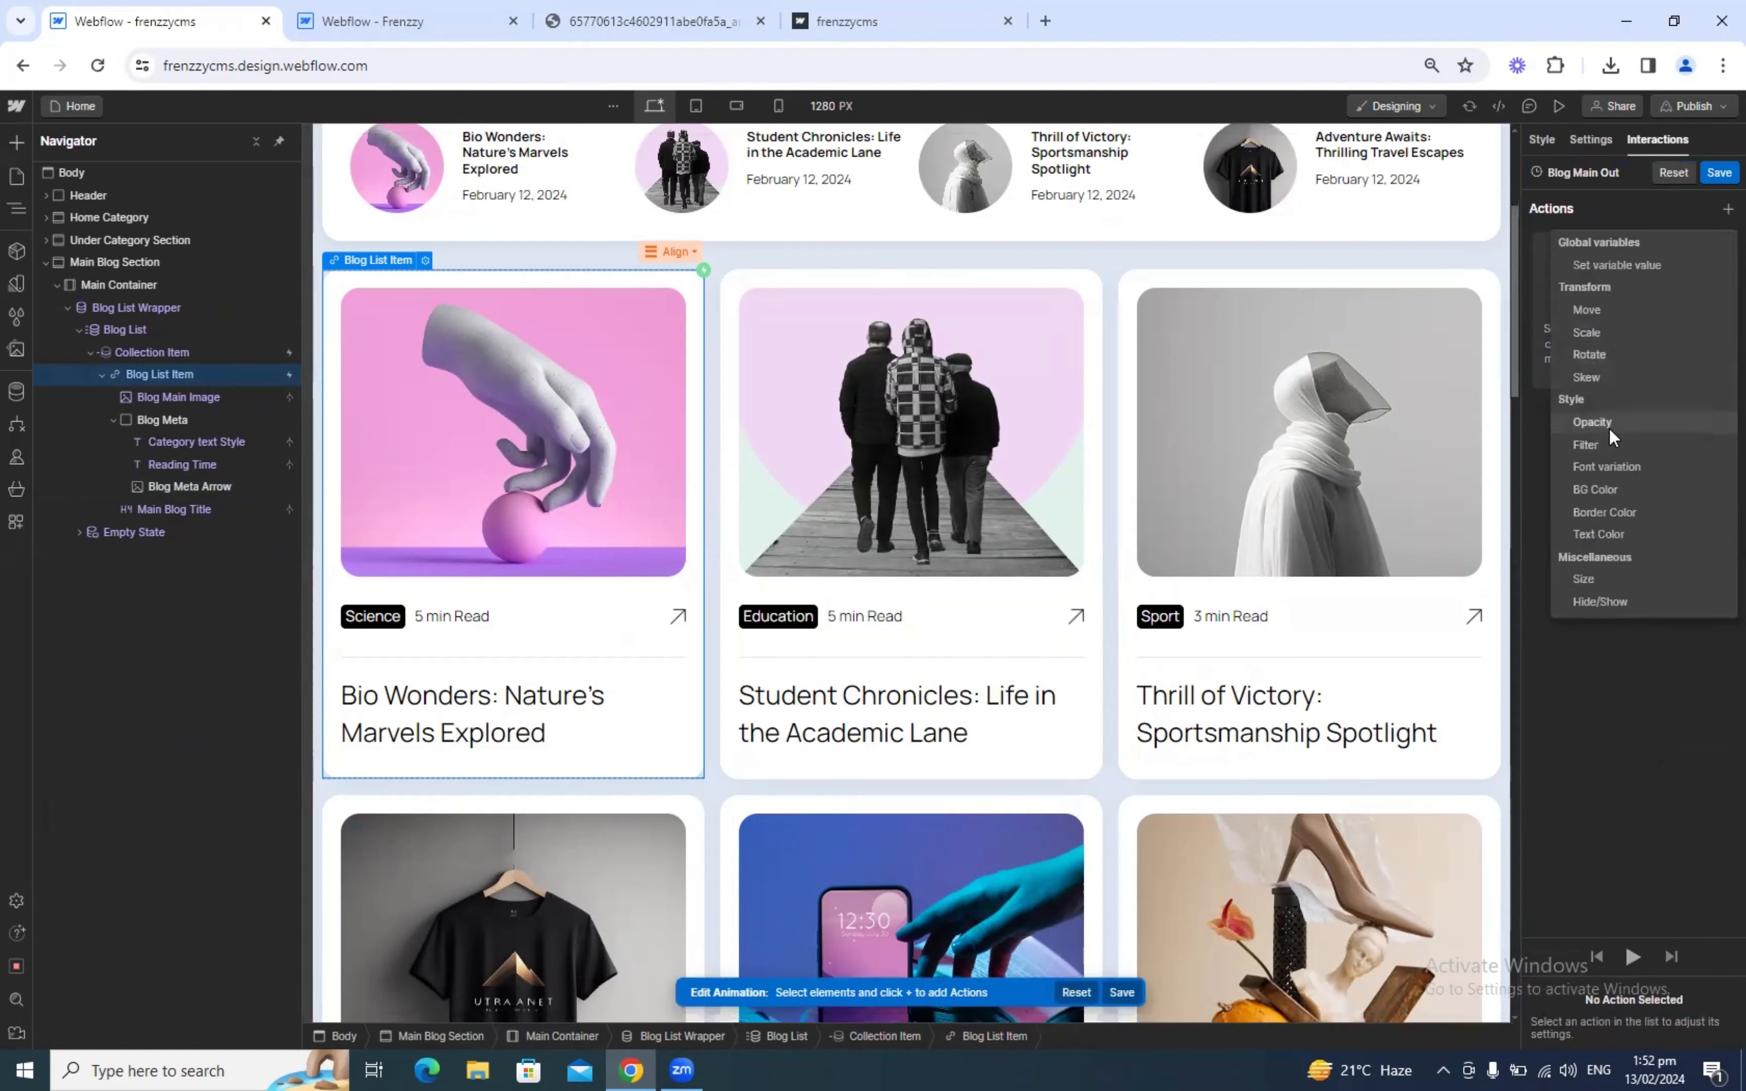
left_click(1668, 191)
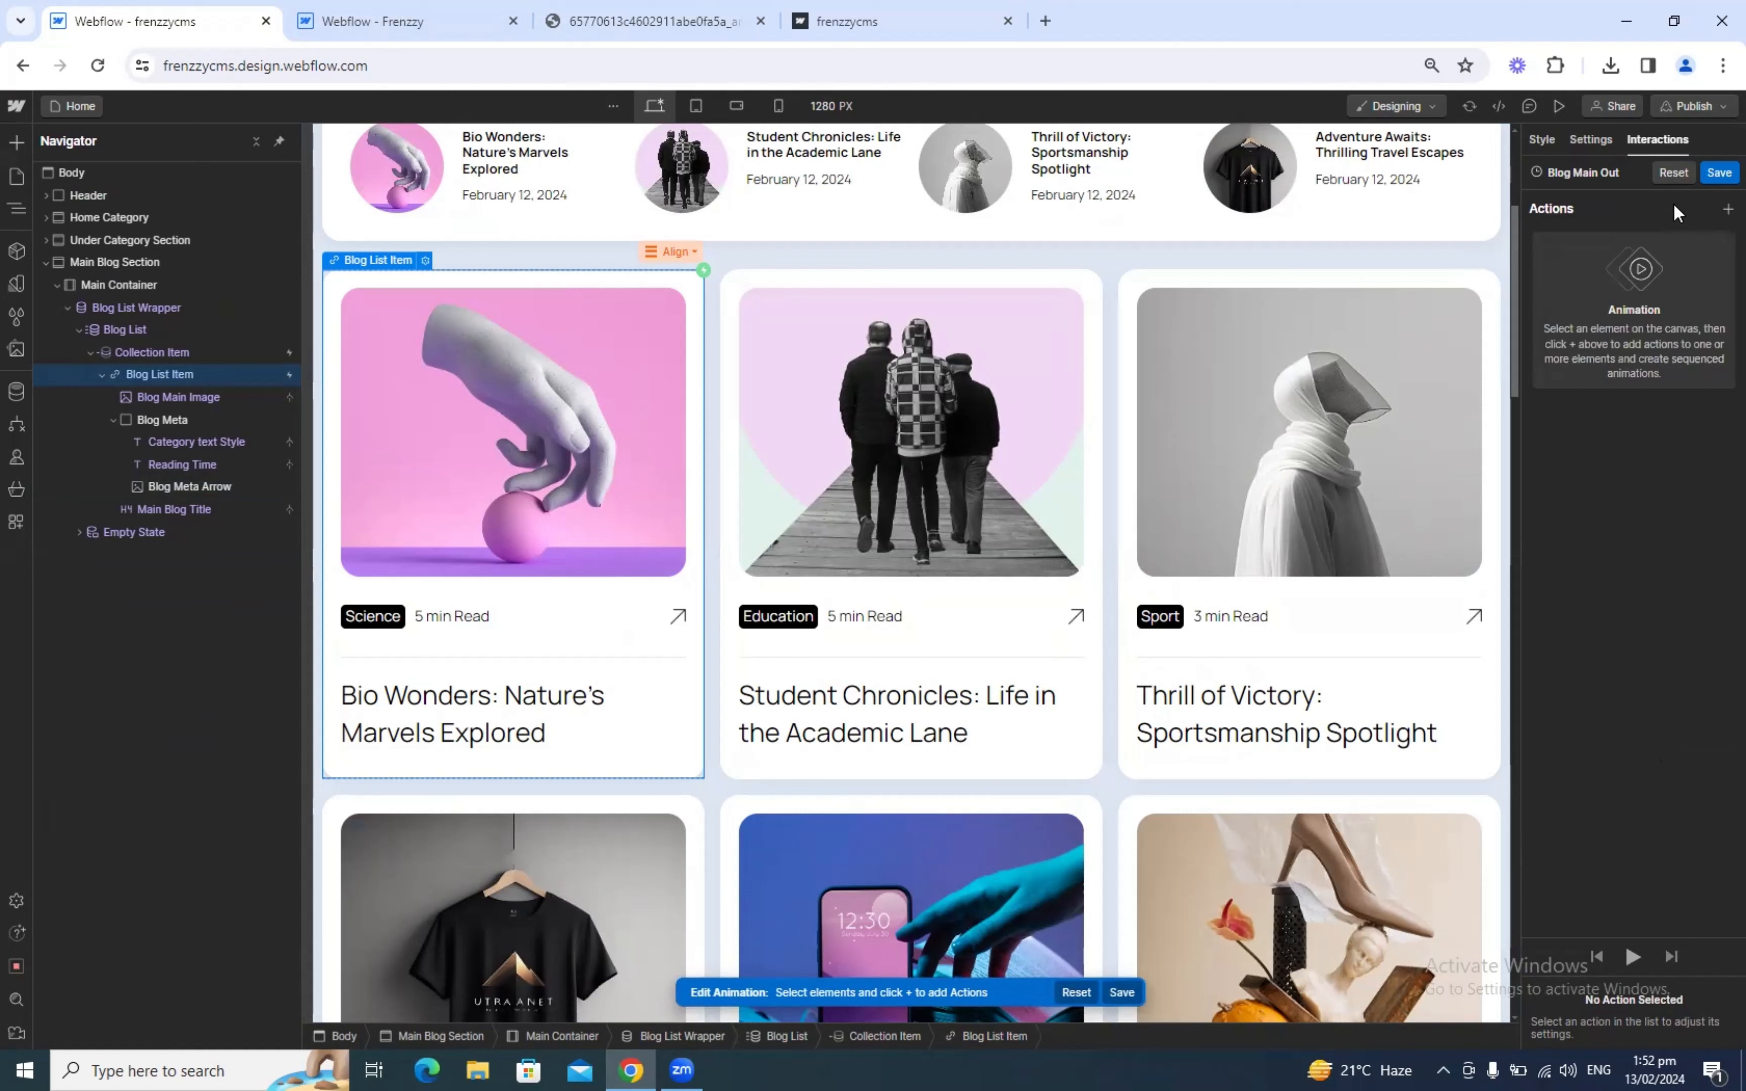
left_click(678, 616)
left_click(1728, 208)
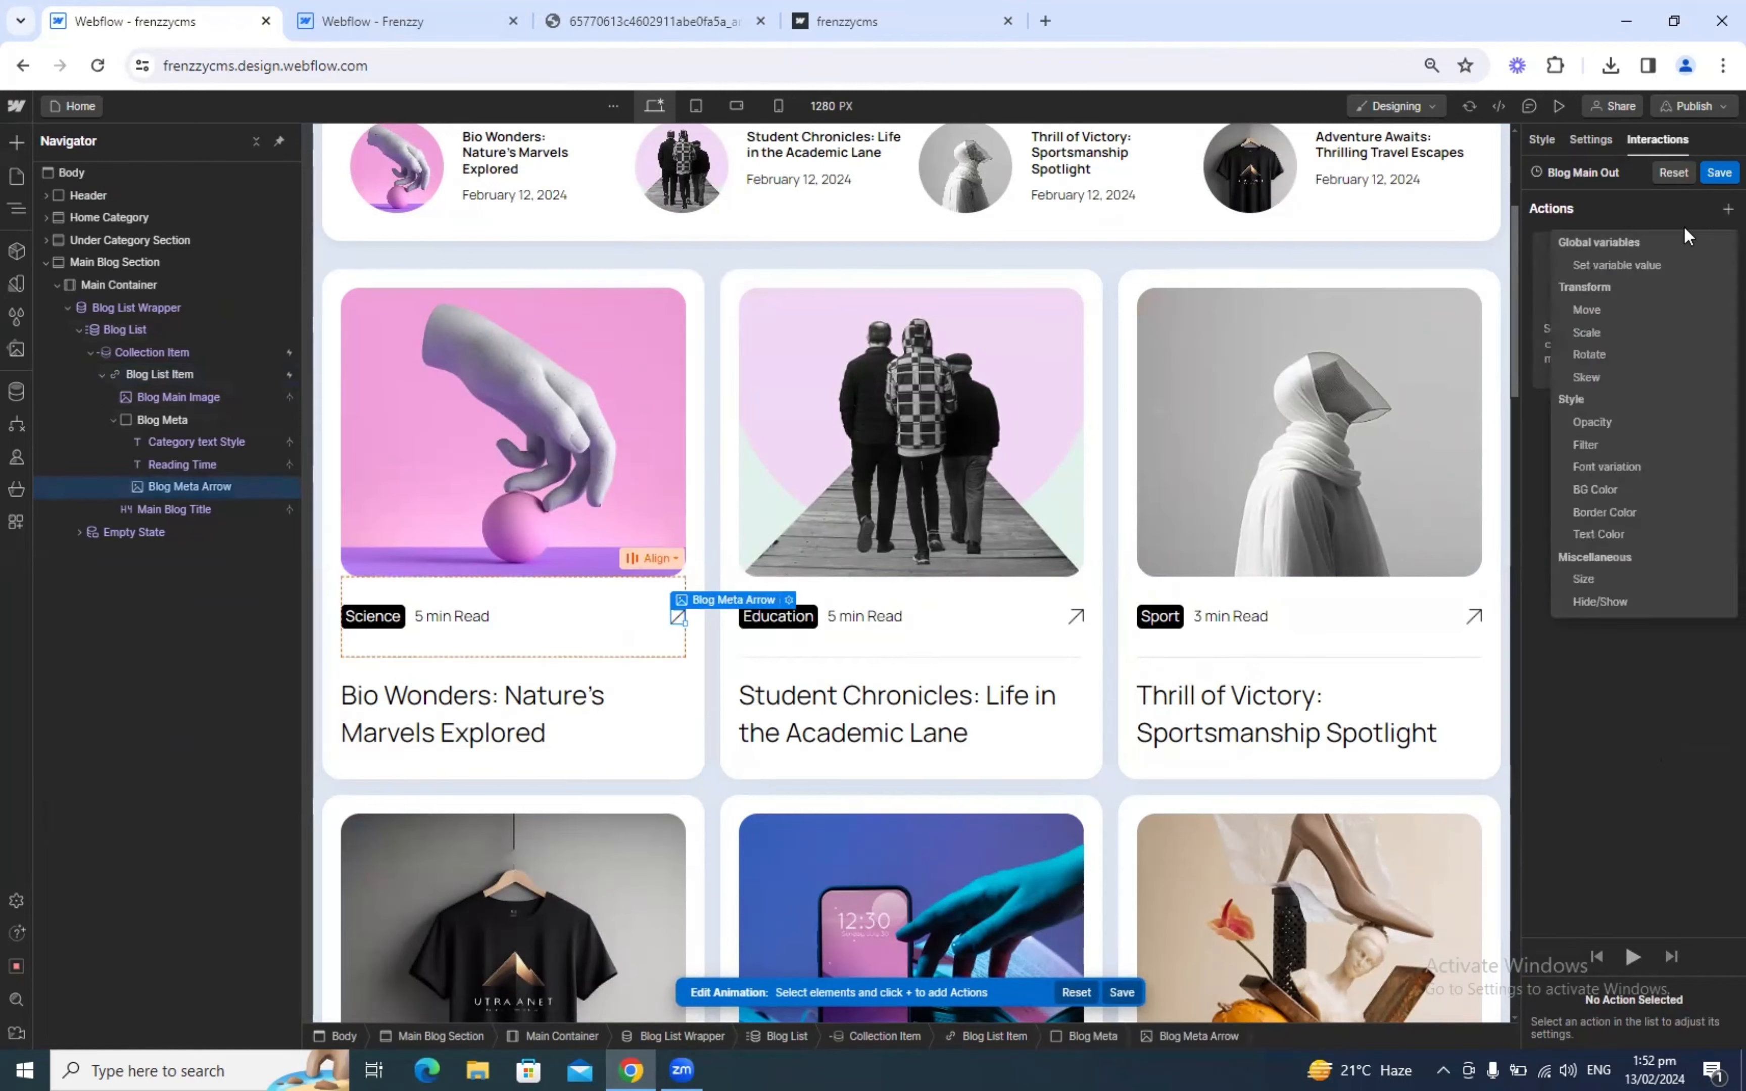
left_click(1604, 425)
left_click(1708, 1031)
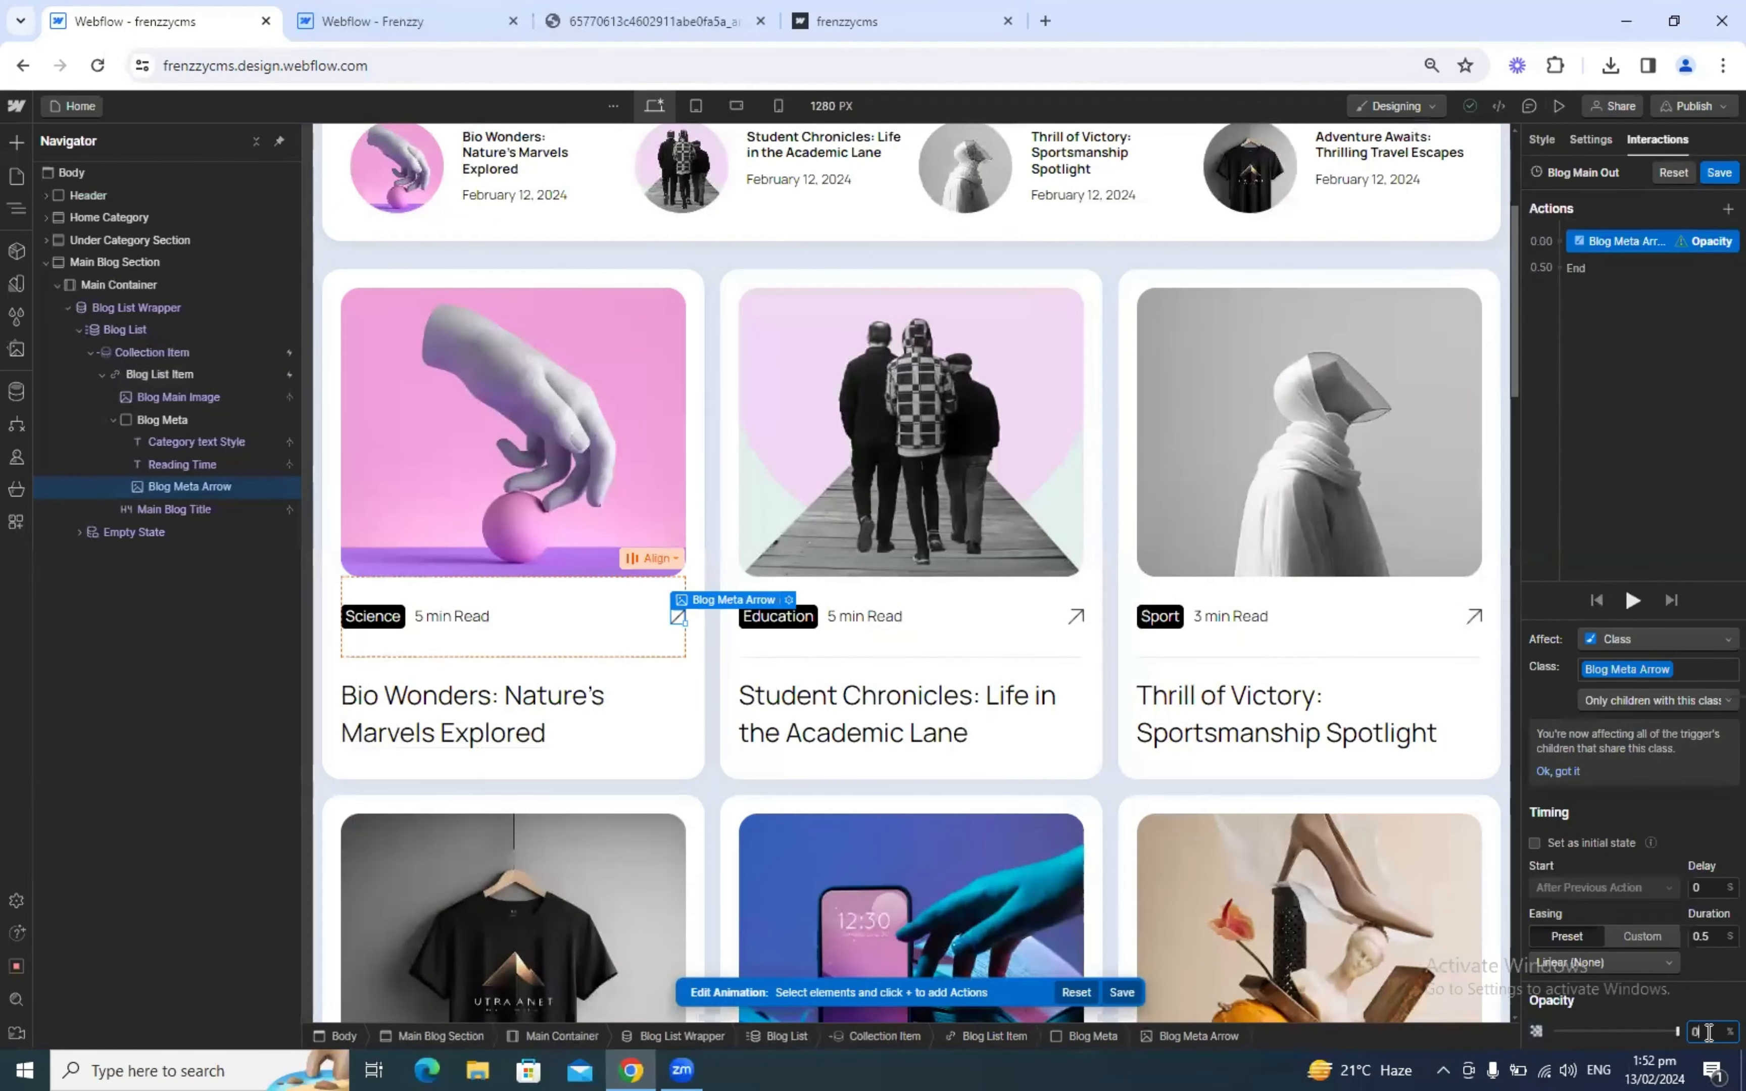
left_click(1719, 172)
left_click(1718, 204)
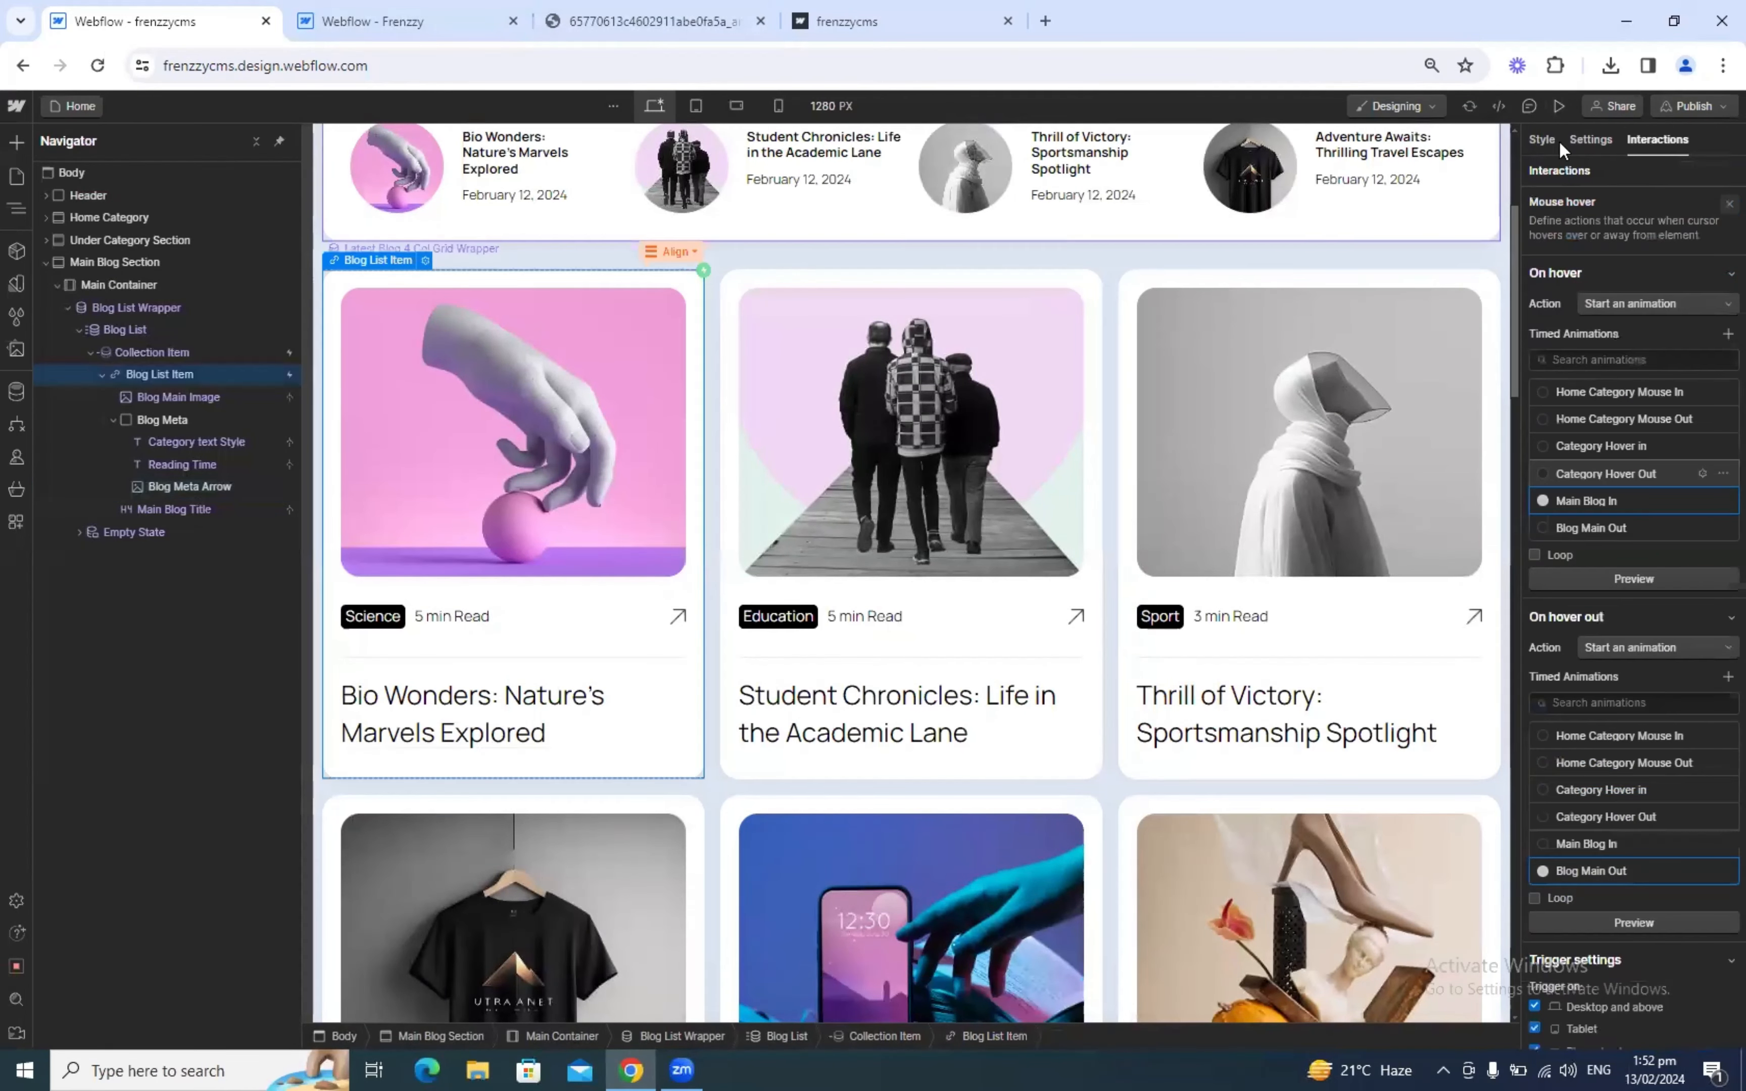
Step: Preview the home page and test the arrow's hover-in and hover-out behavior on the main blog cards
left_click(1559, 106)
key("Escape")
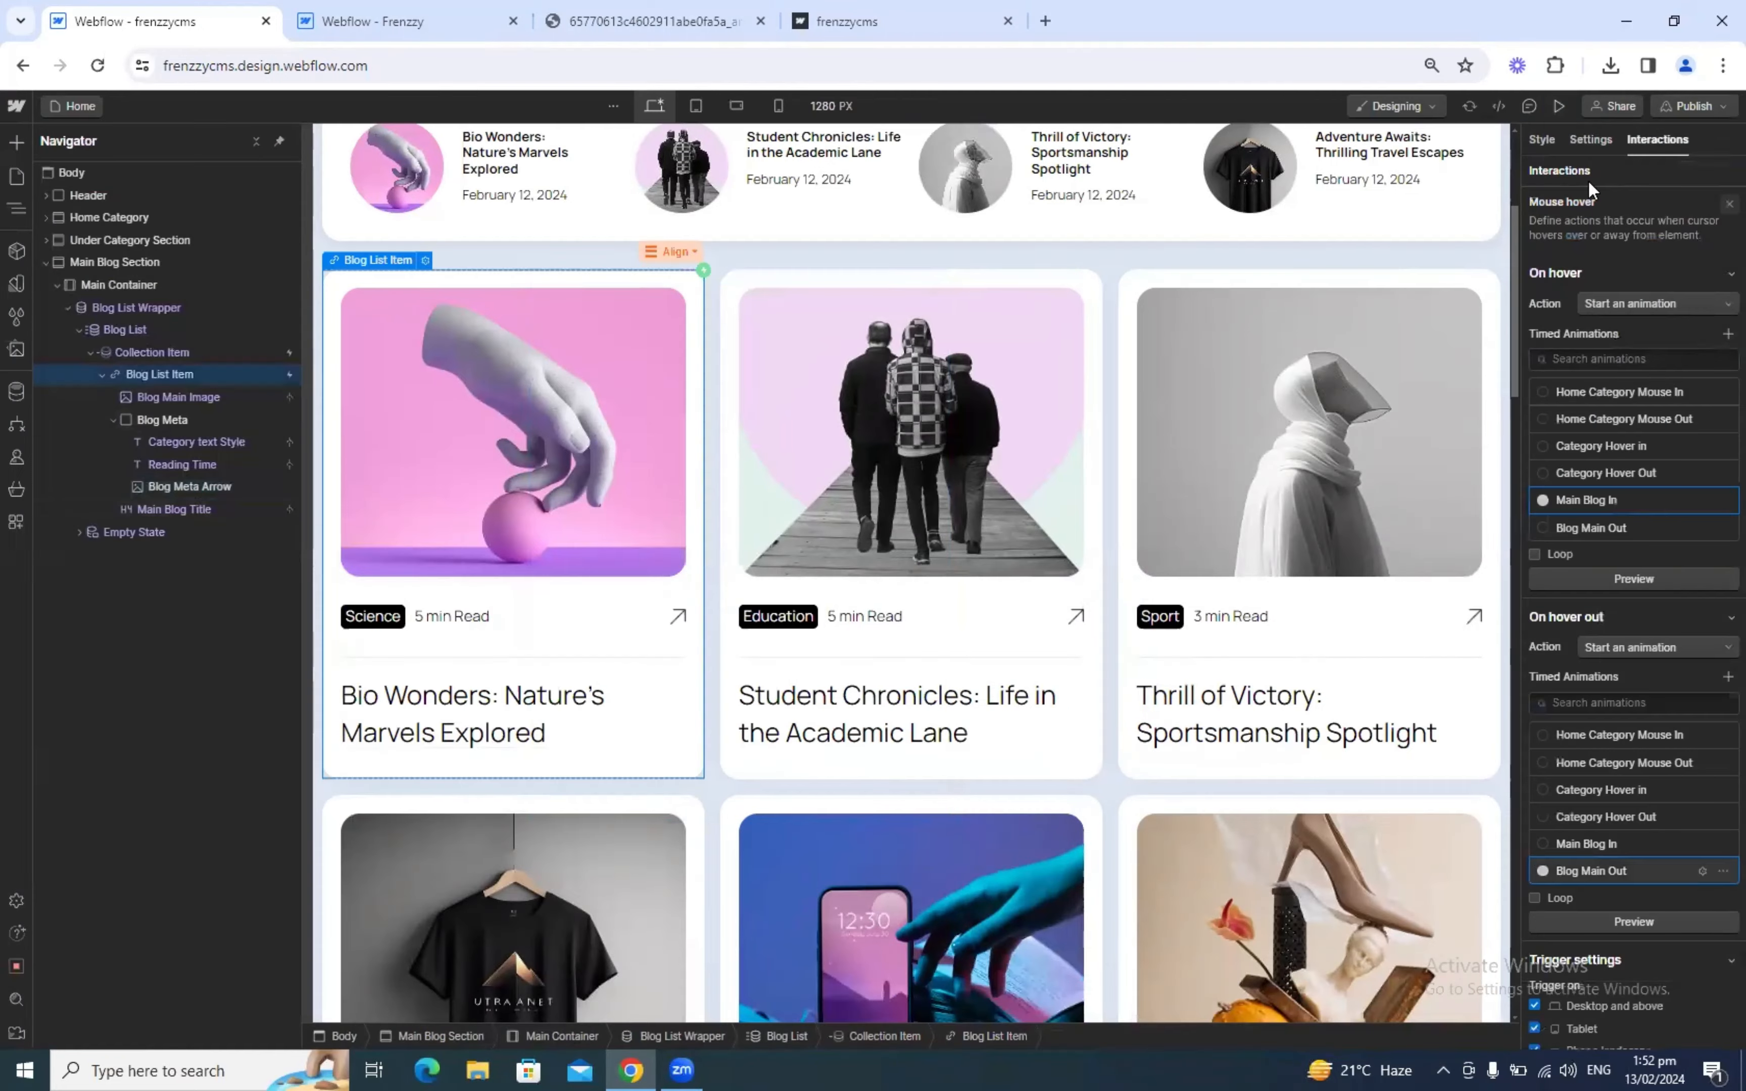
left_click(1553, 110)
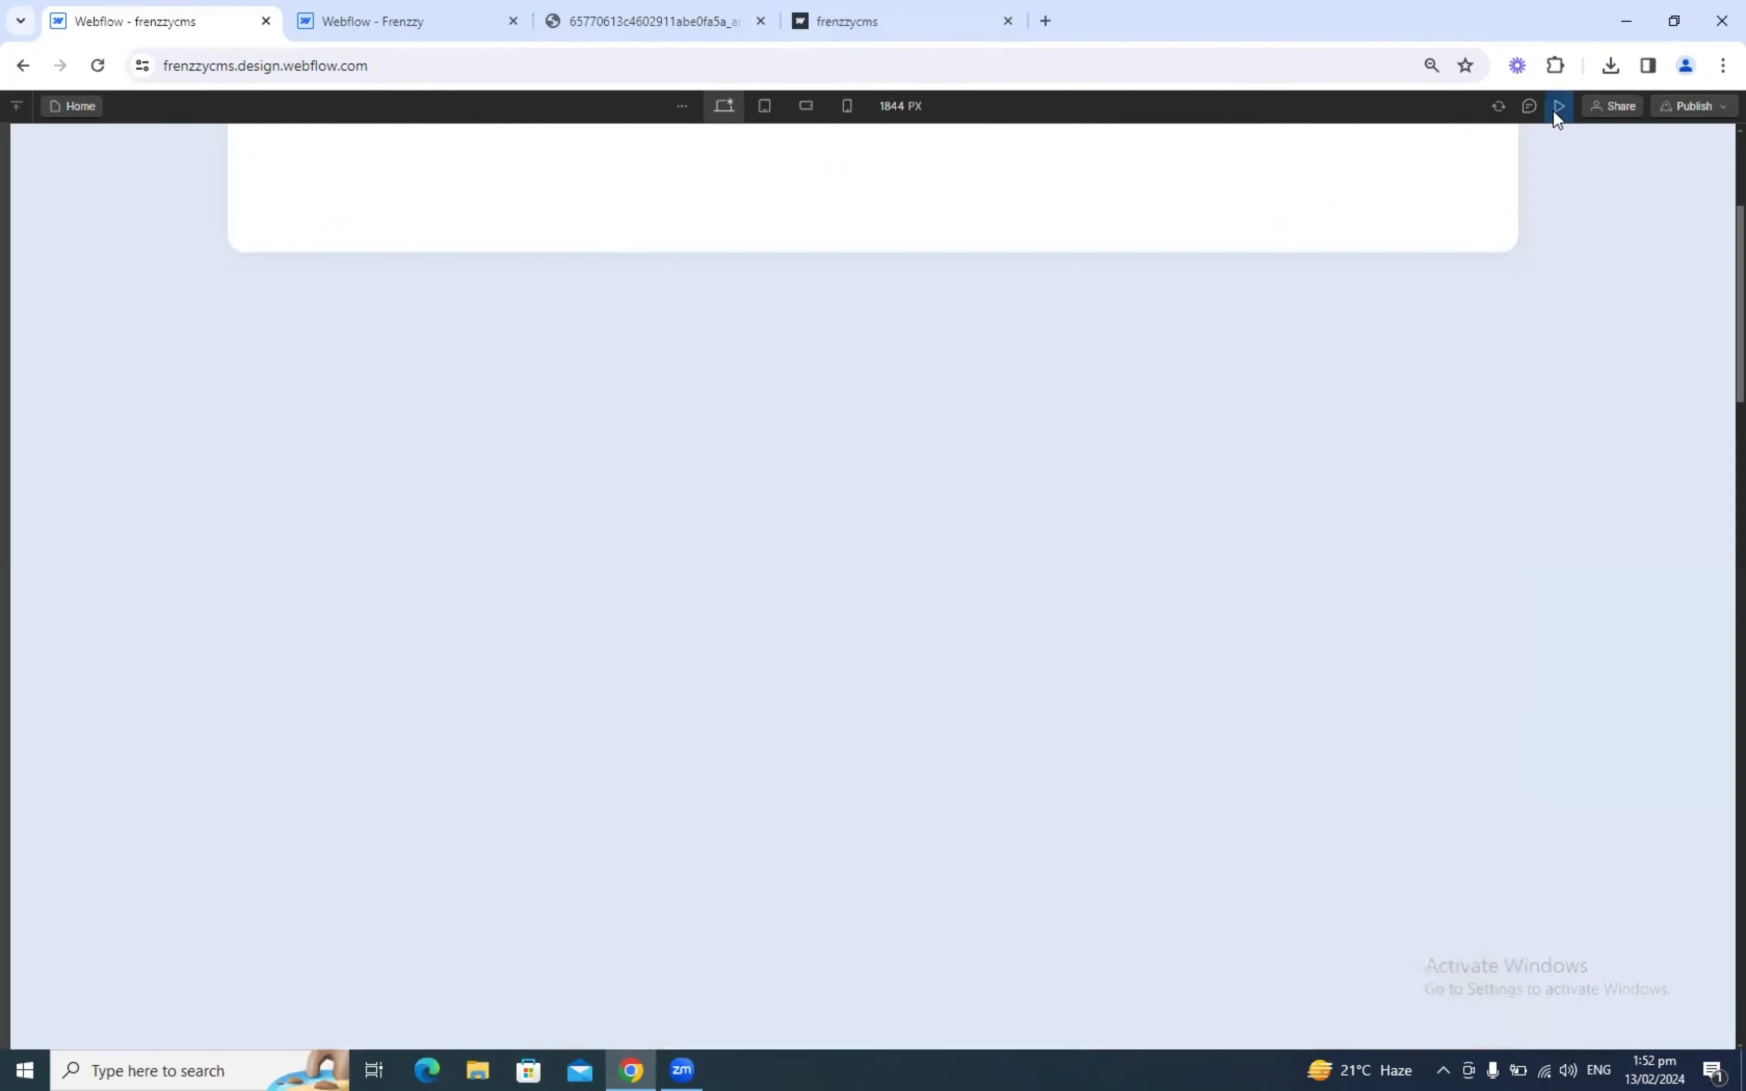
left_click(1553, 109)
left_click(1553, 109)
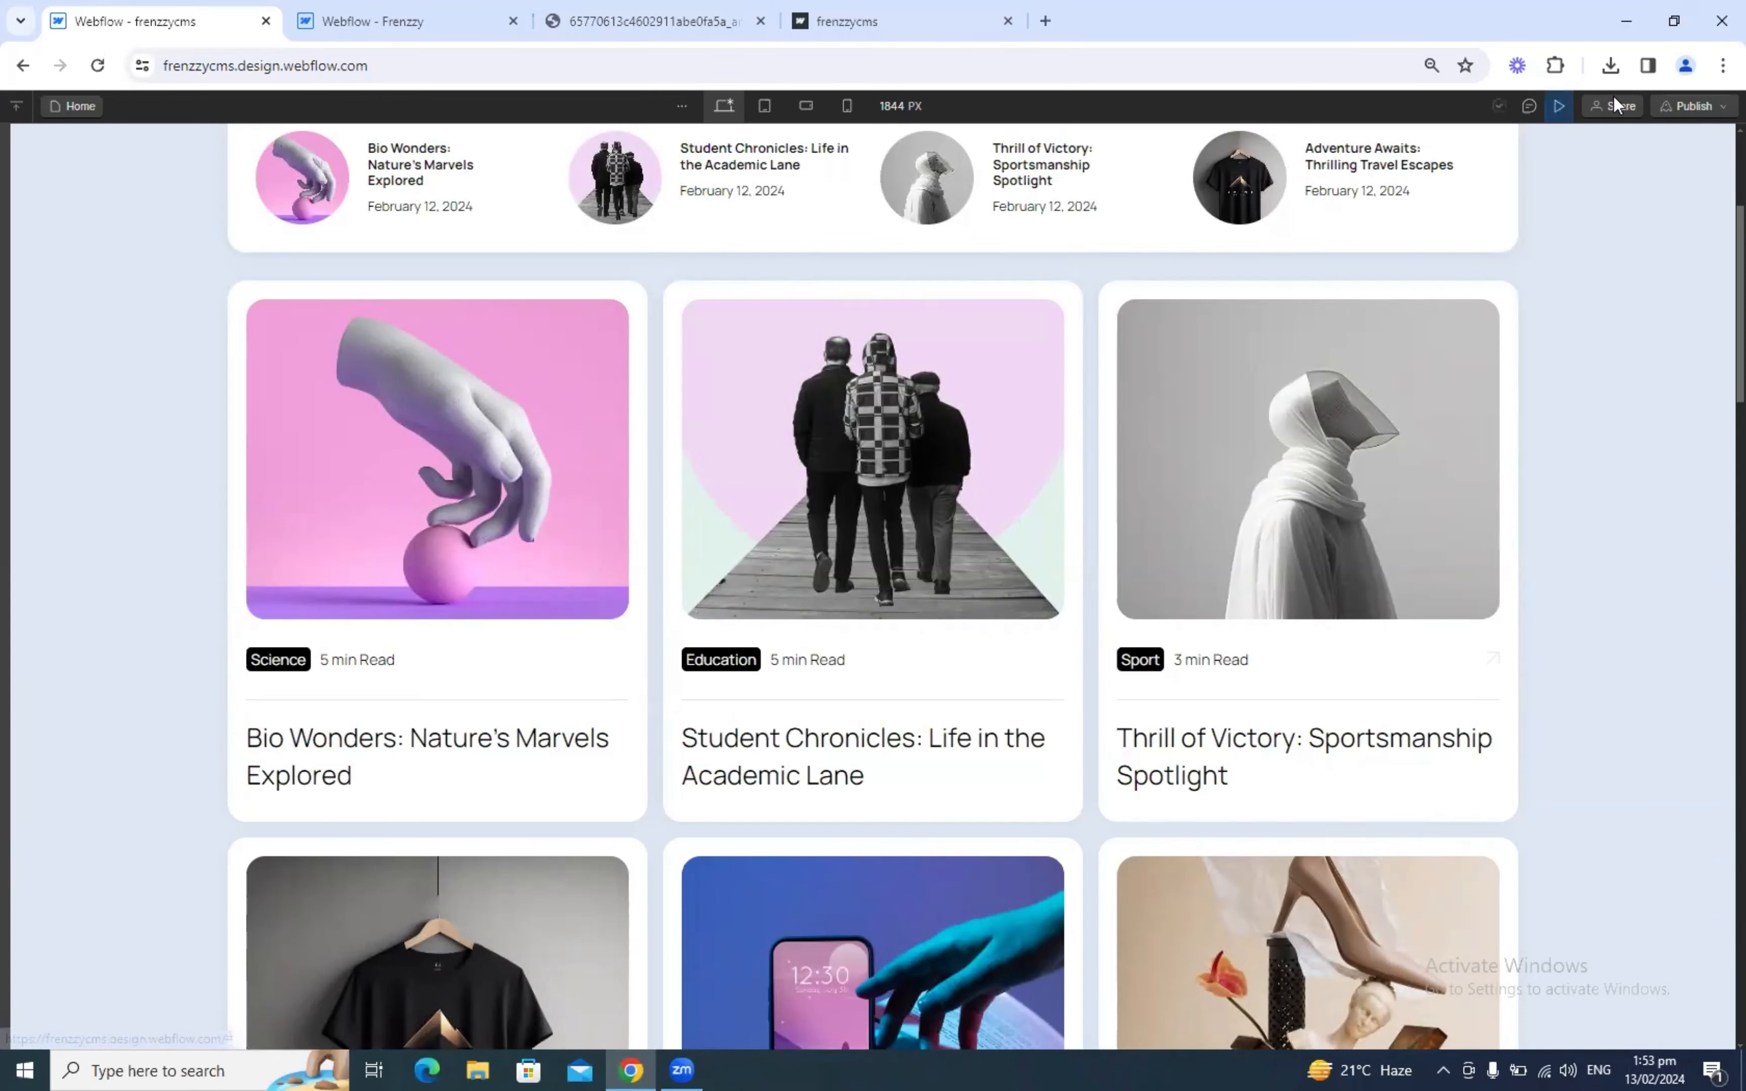
left_click(1558, 110)
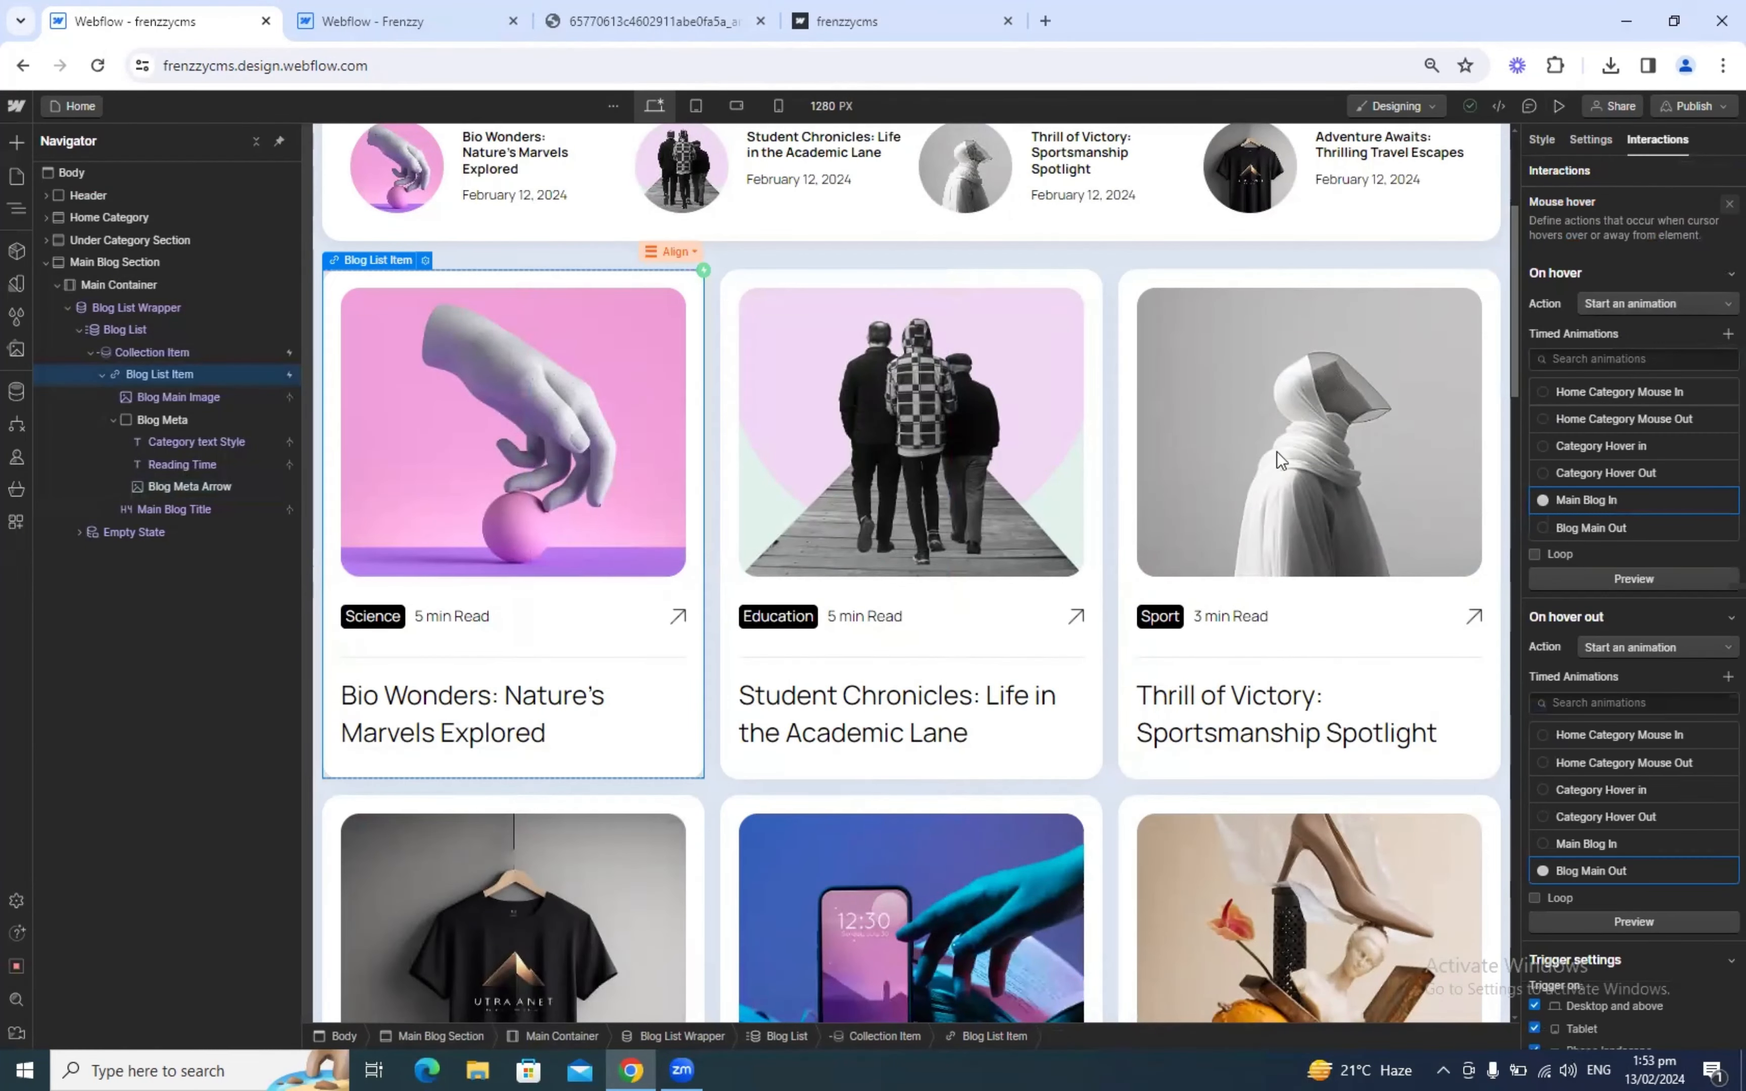
Step: Limit the Blog List Wrapper's collection list to show 3 items starting at 1
left_click(559, 274)
left_click(1591, 139)
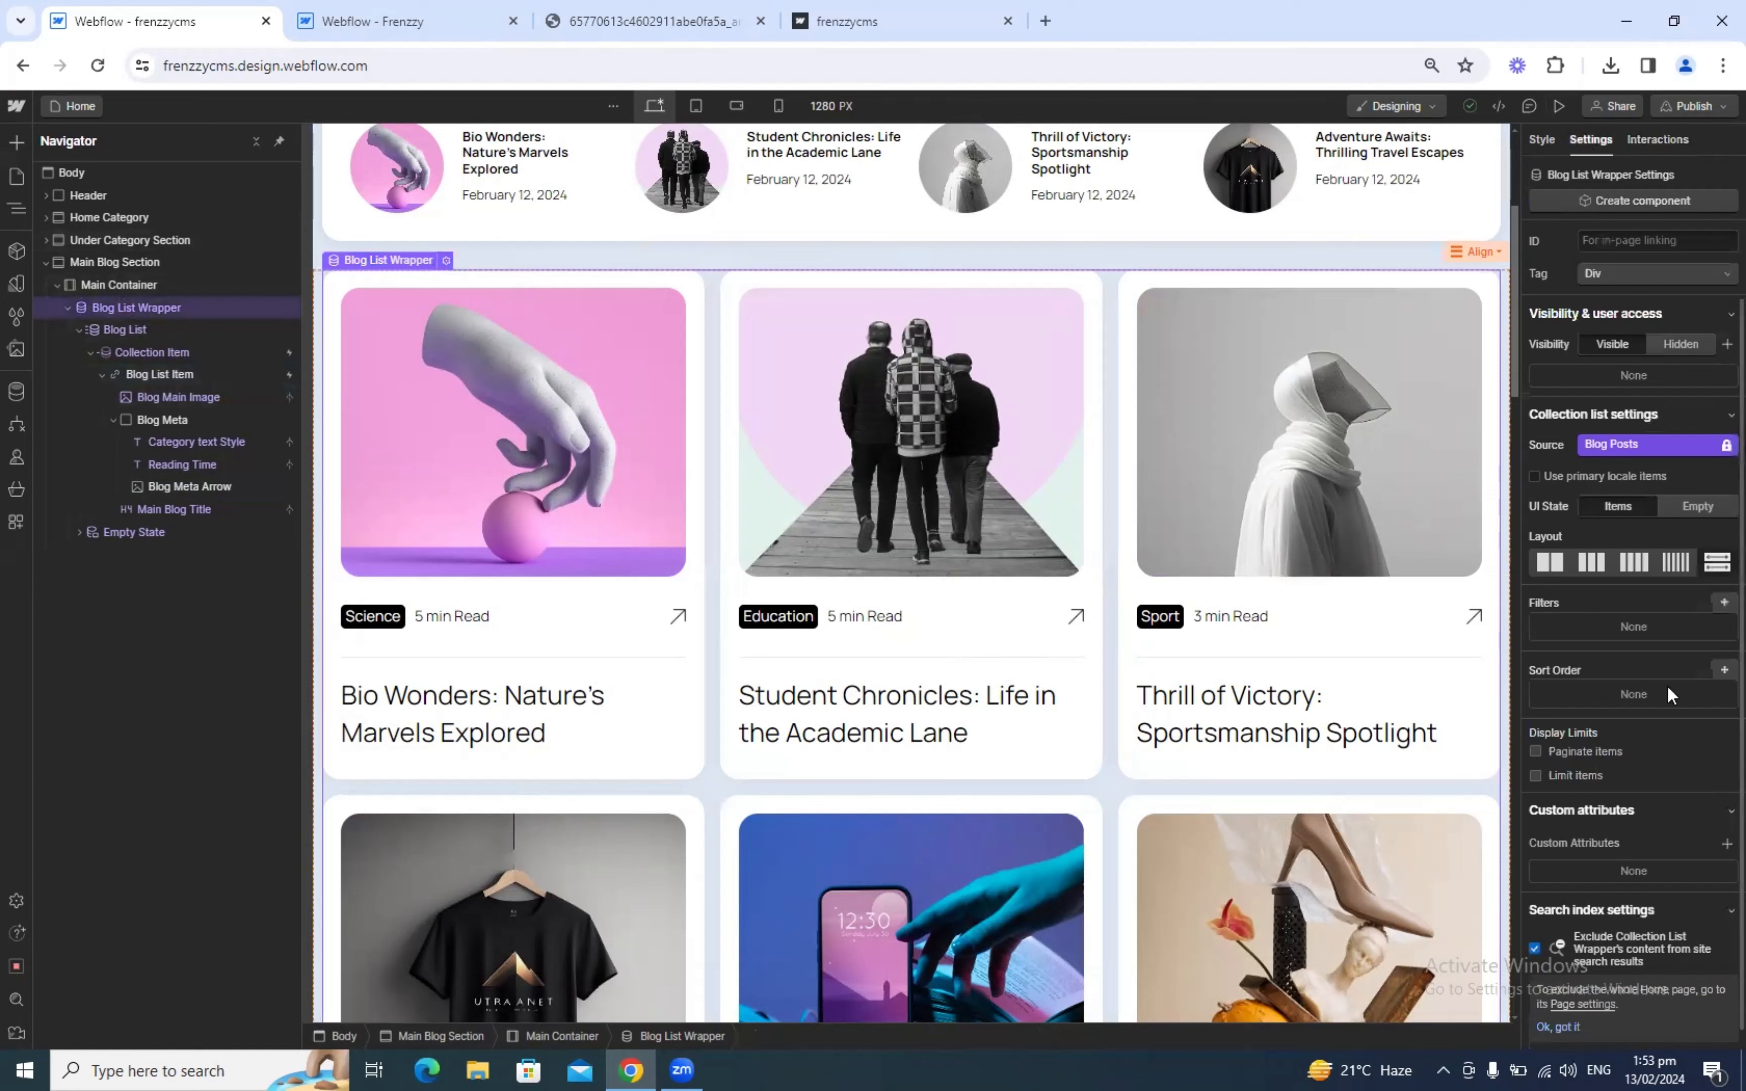
left_click(1584, 747)
left_click(1568, 772)
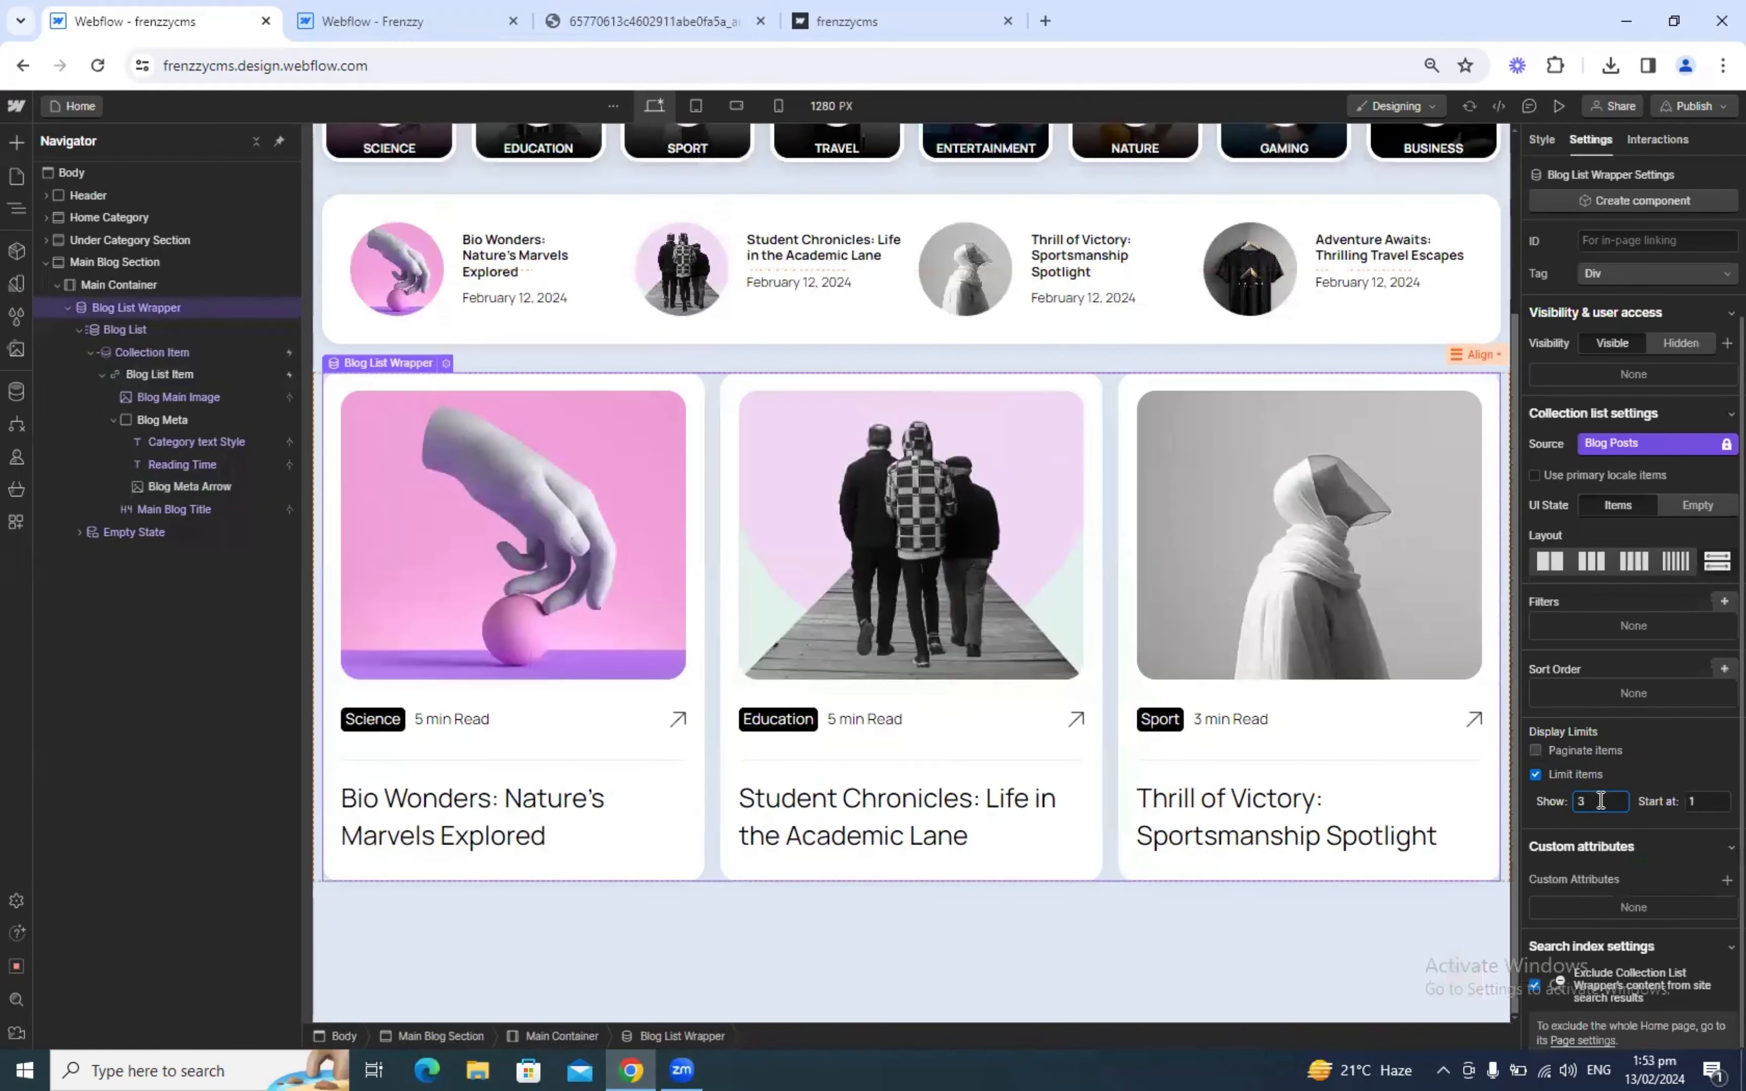
Step: Compare the item limit with the Blog List Wrapper's collection list settings in the Frenzzy reference
left_click(317, 20)
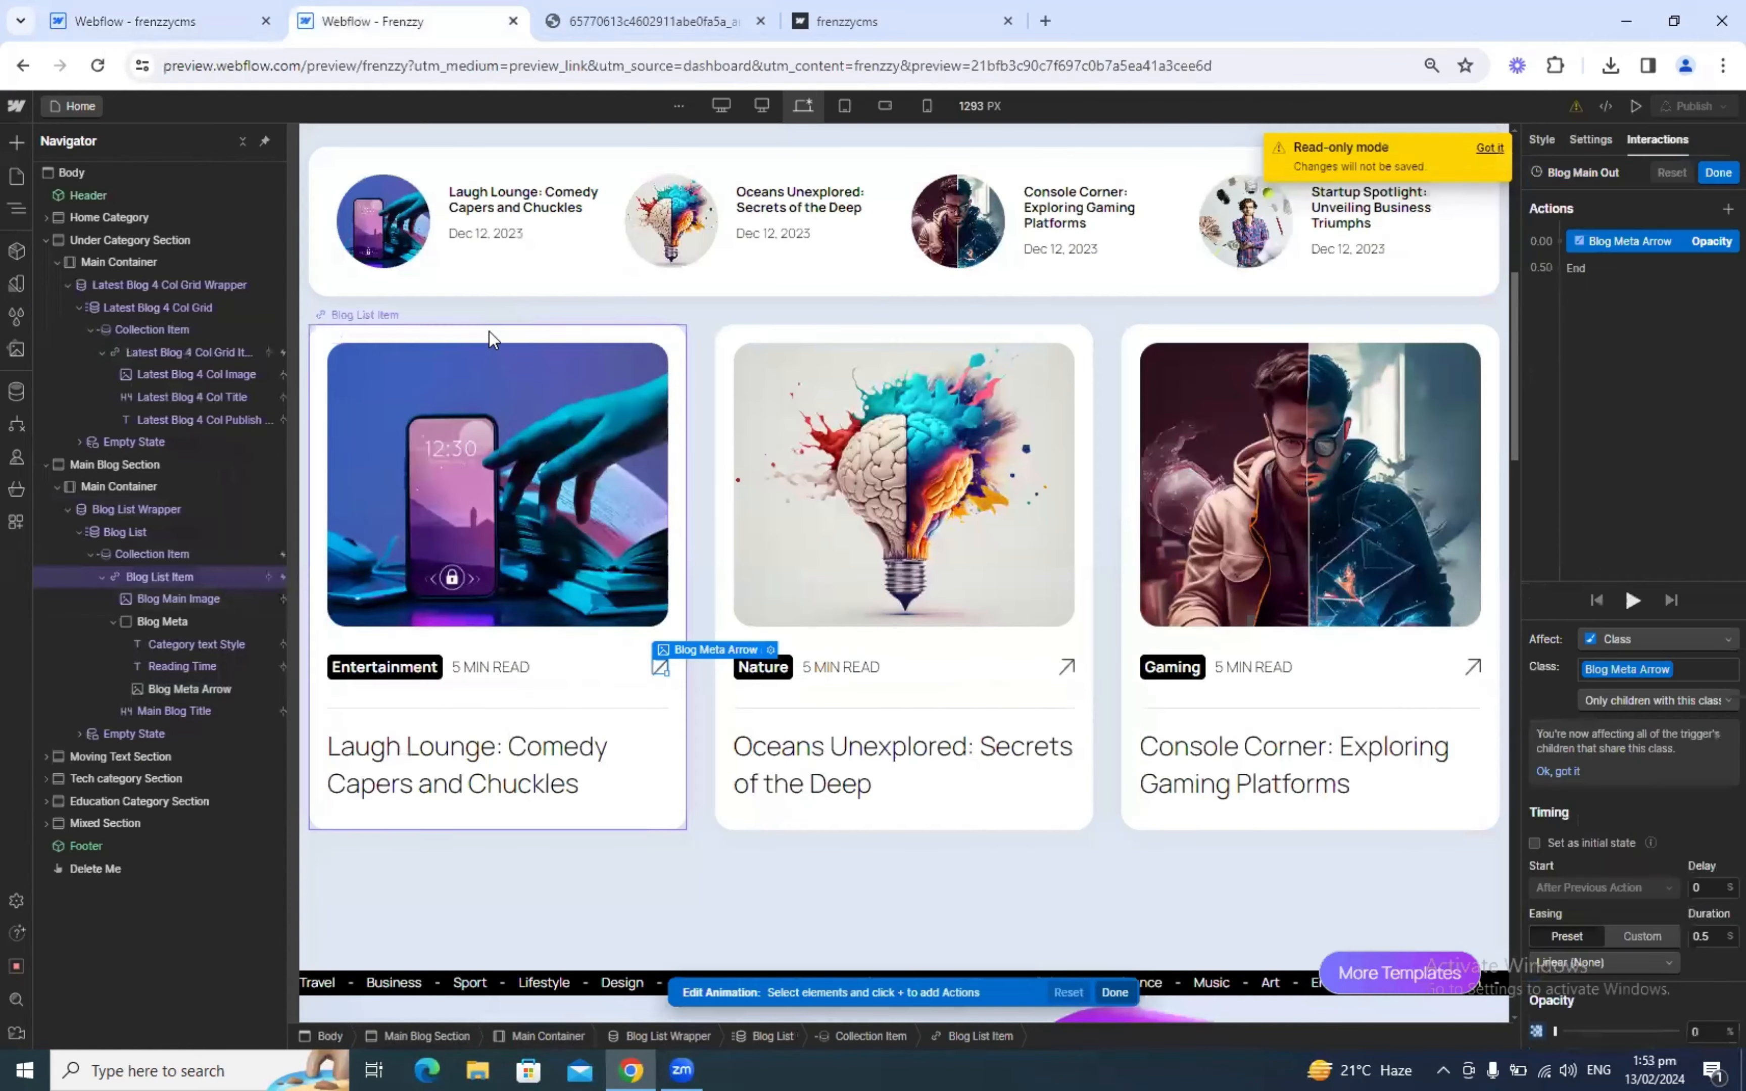
left_click(490, 332)
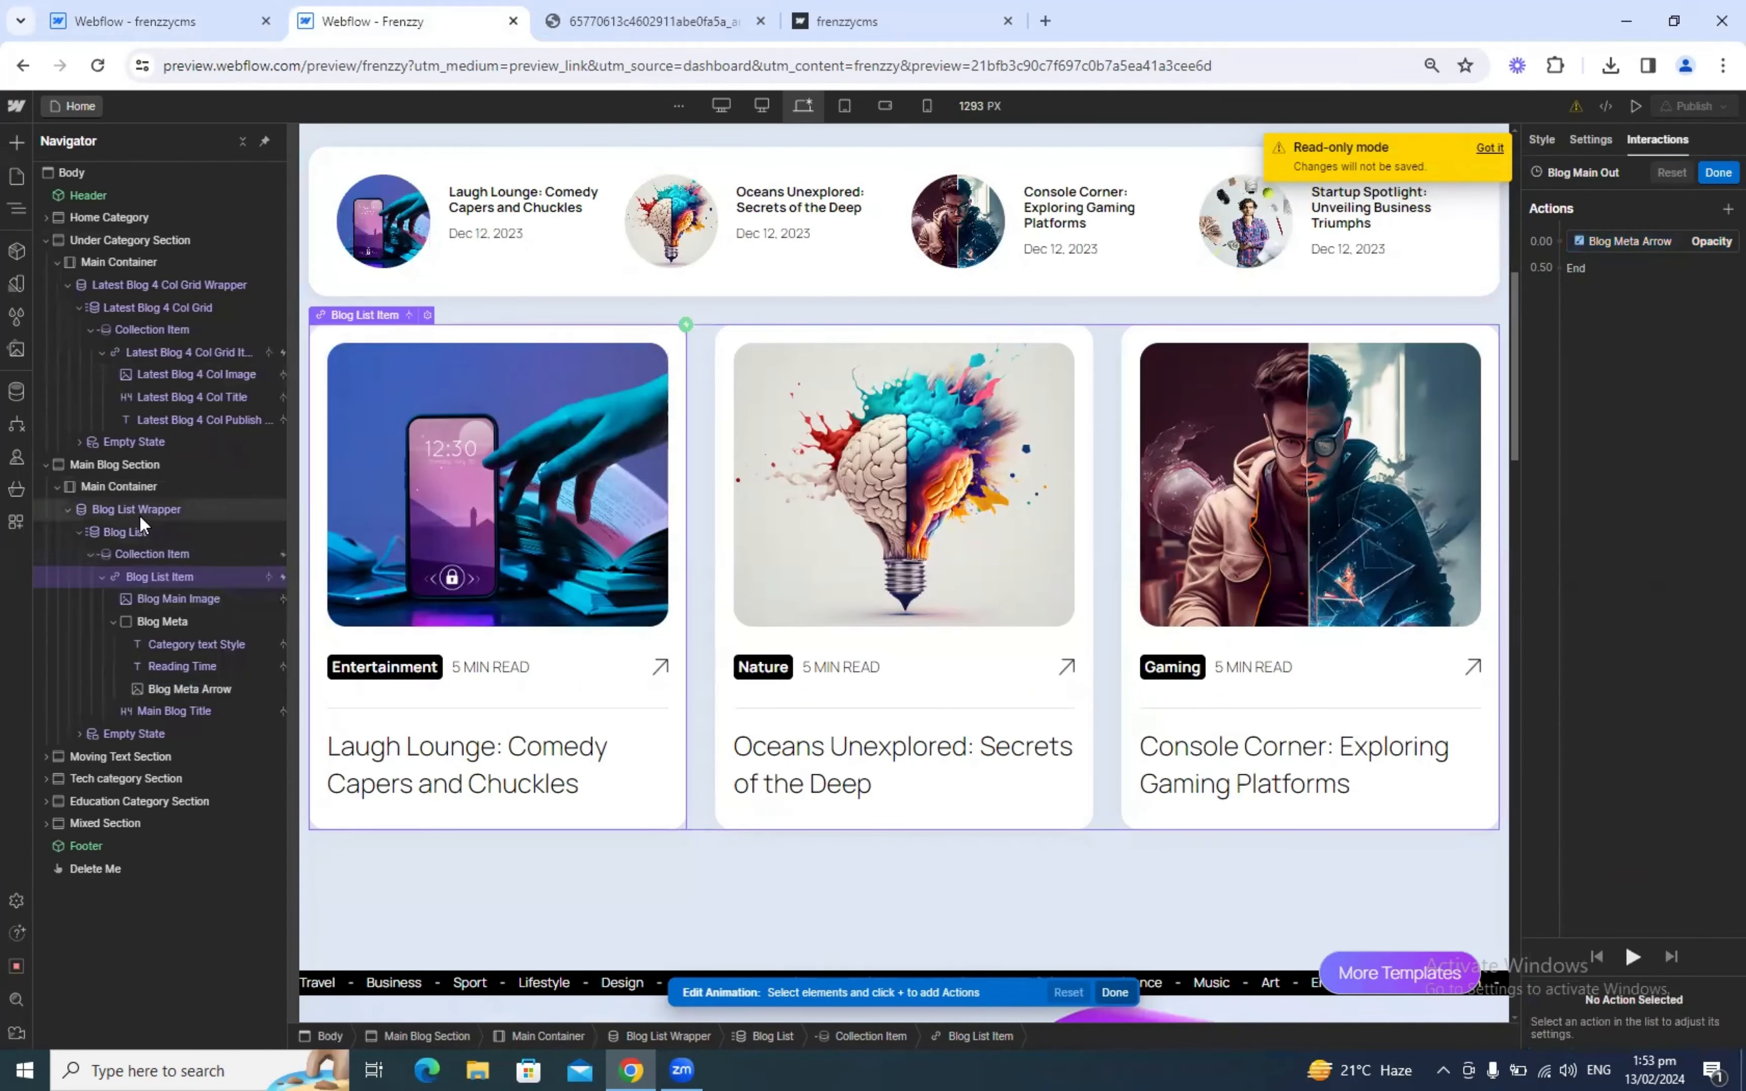
left_click(285, 509)
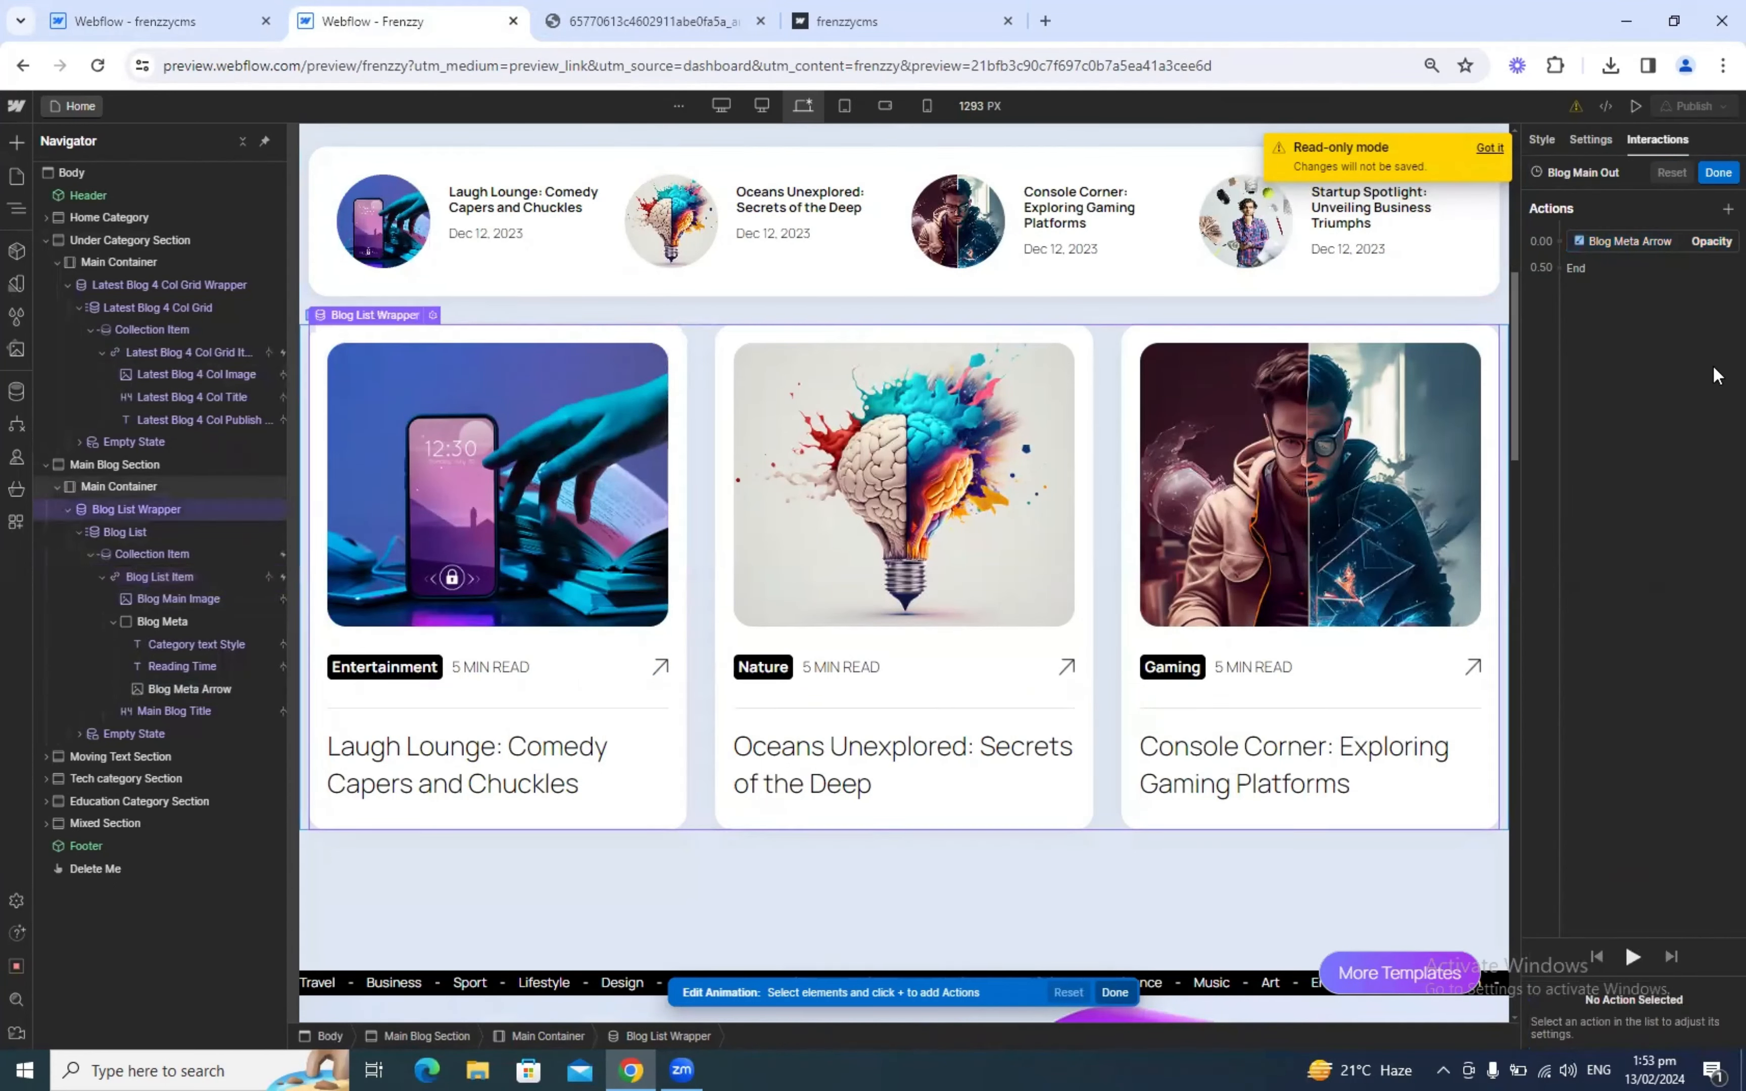
left_click(1718, 172)
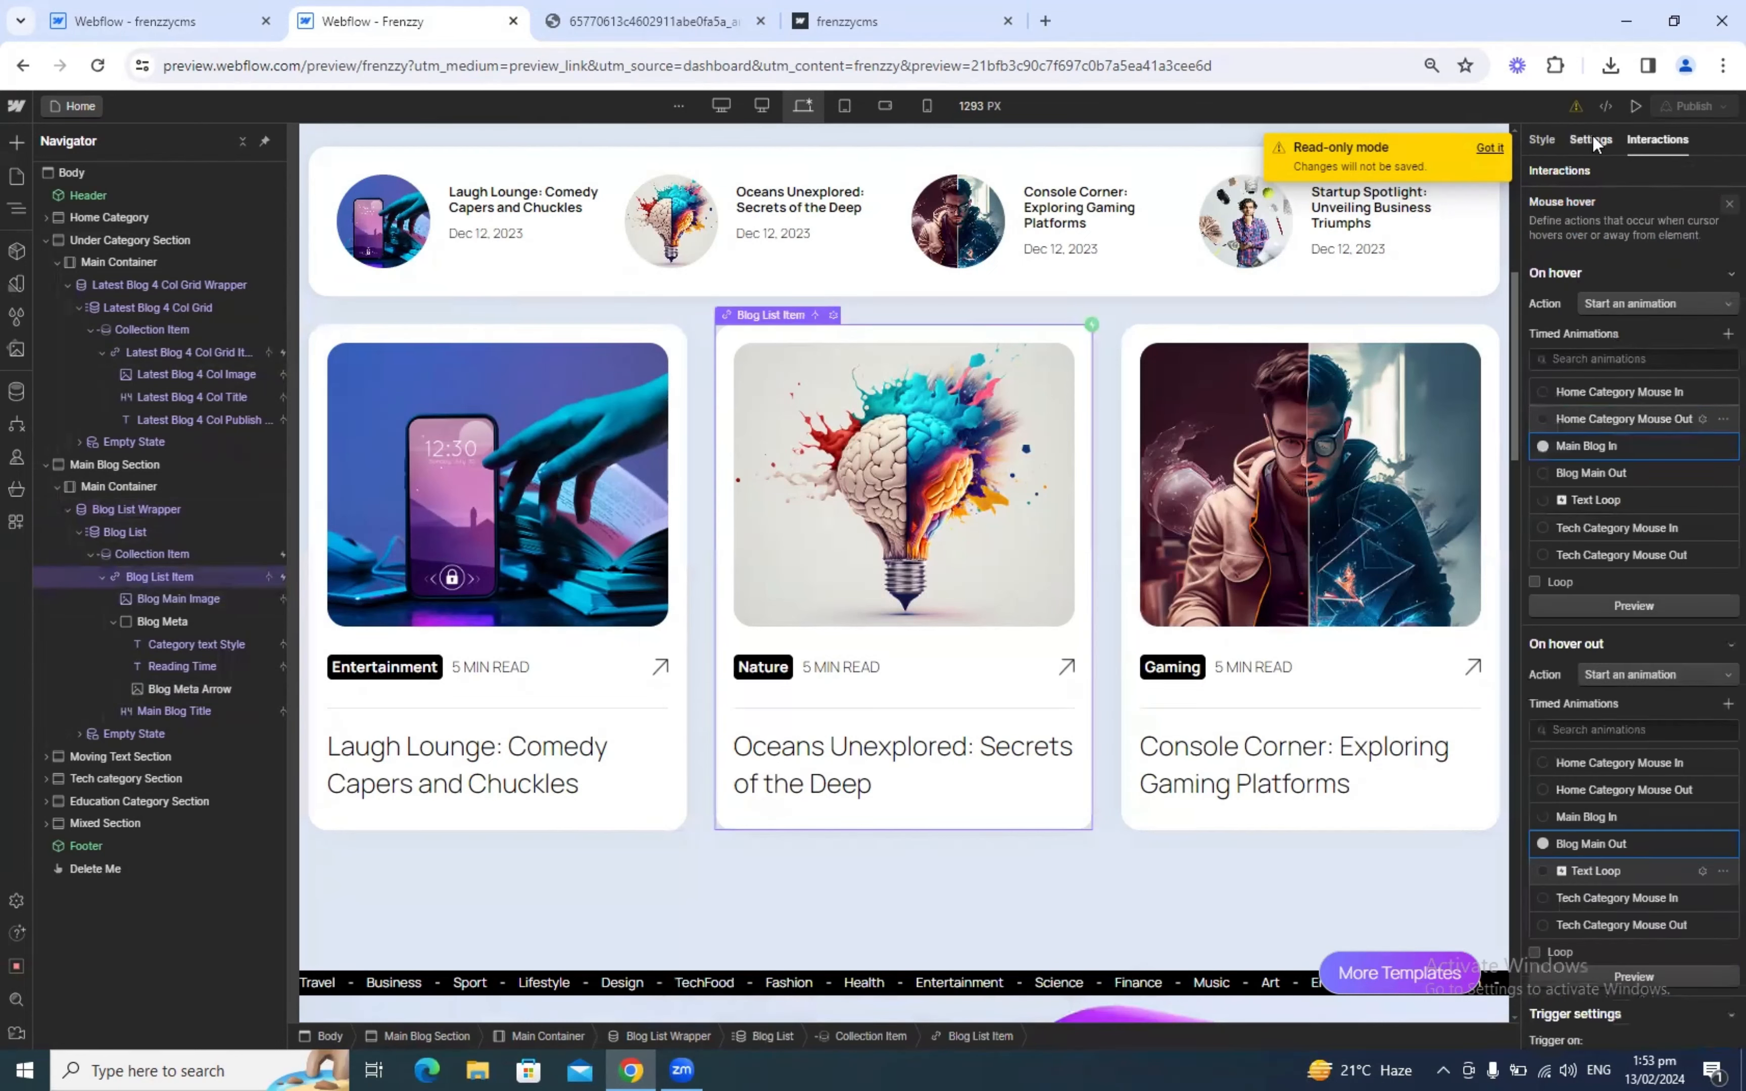
key("d")
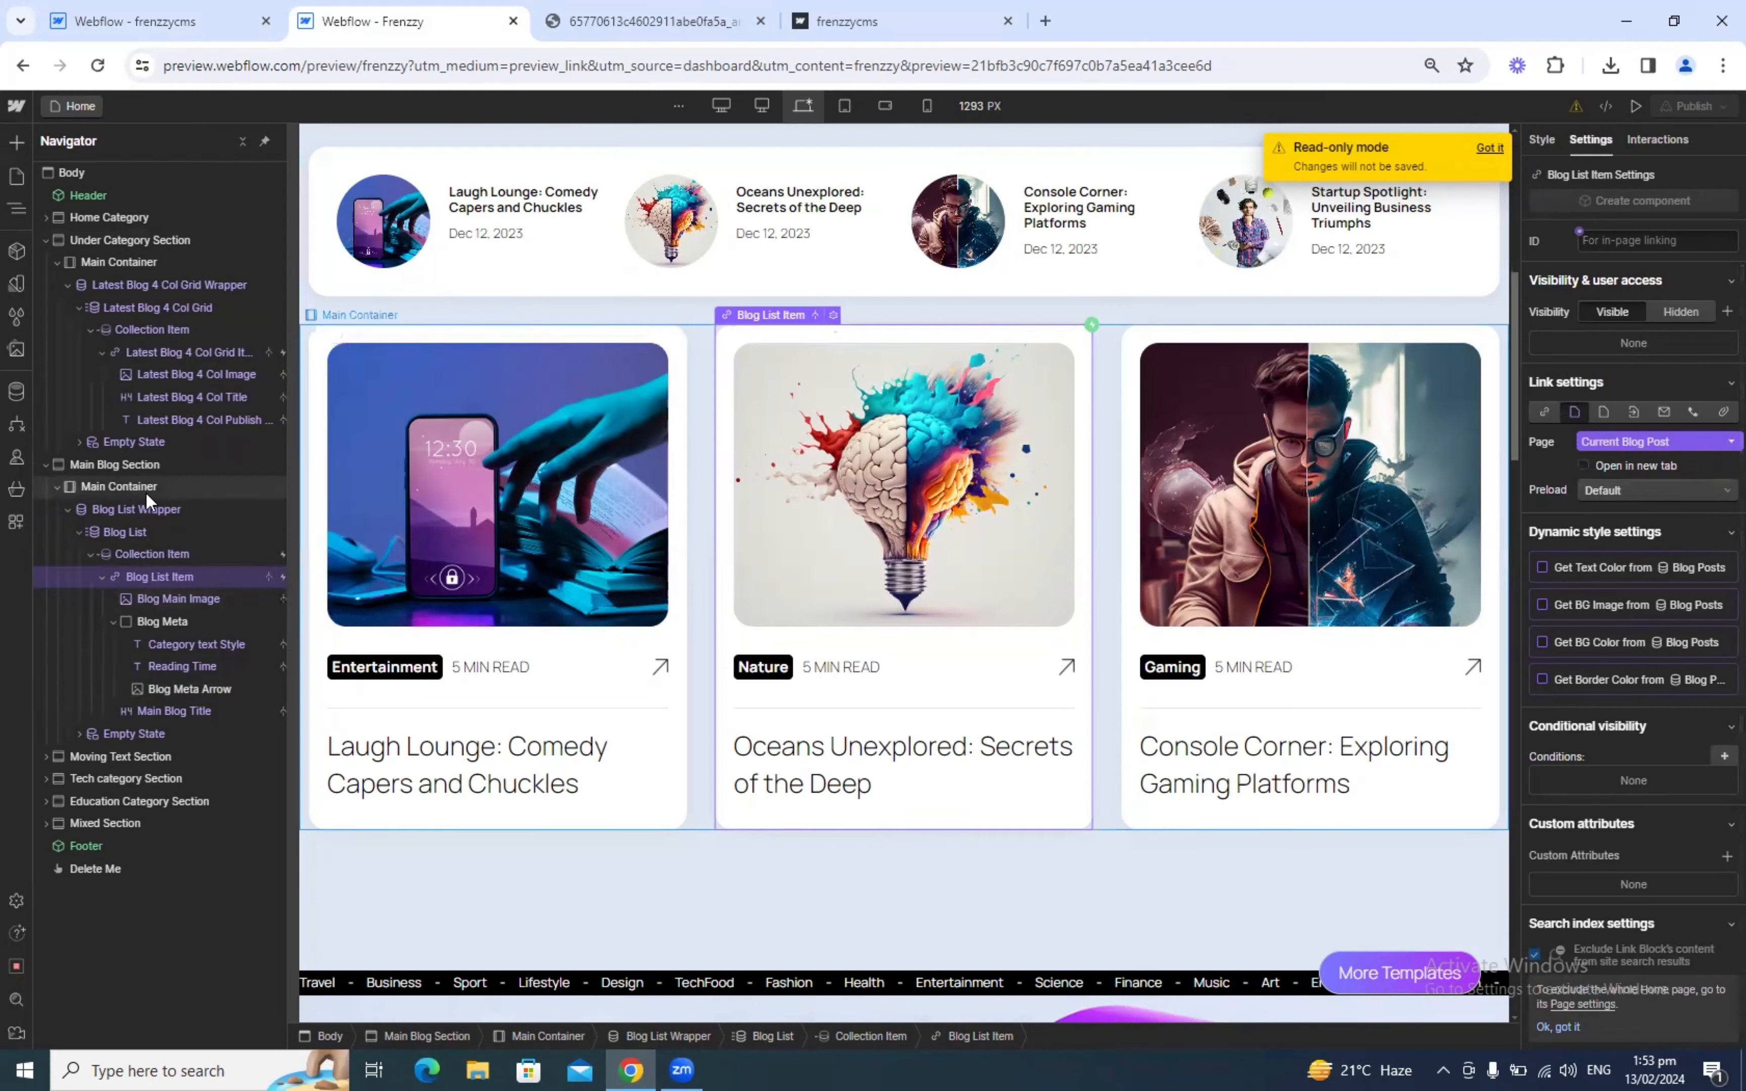
left_click(233, 509)
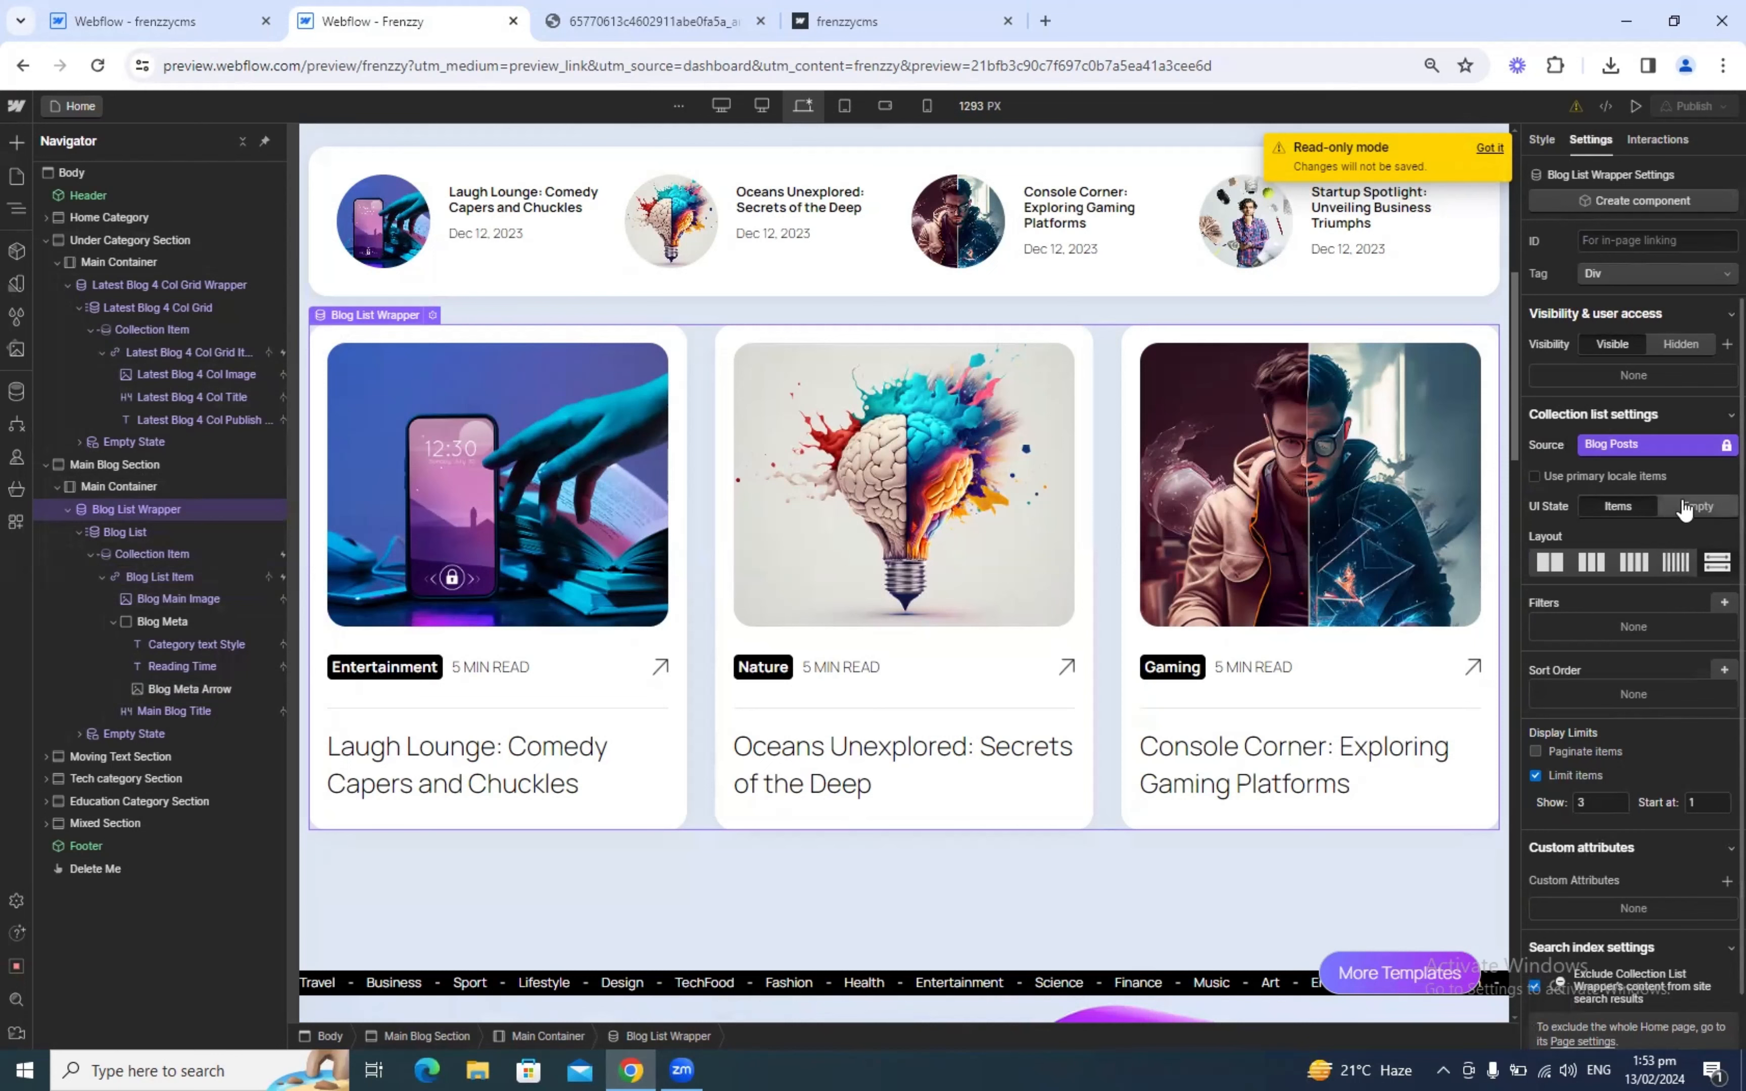
scroll(1629, 694, "down", 1)
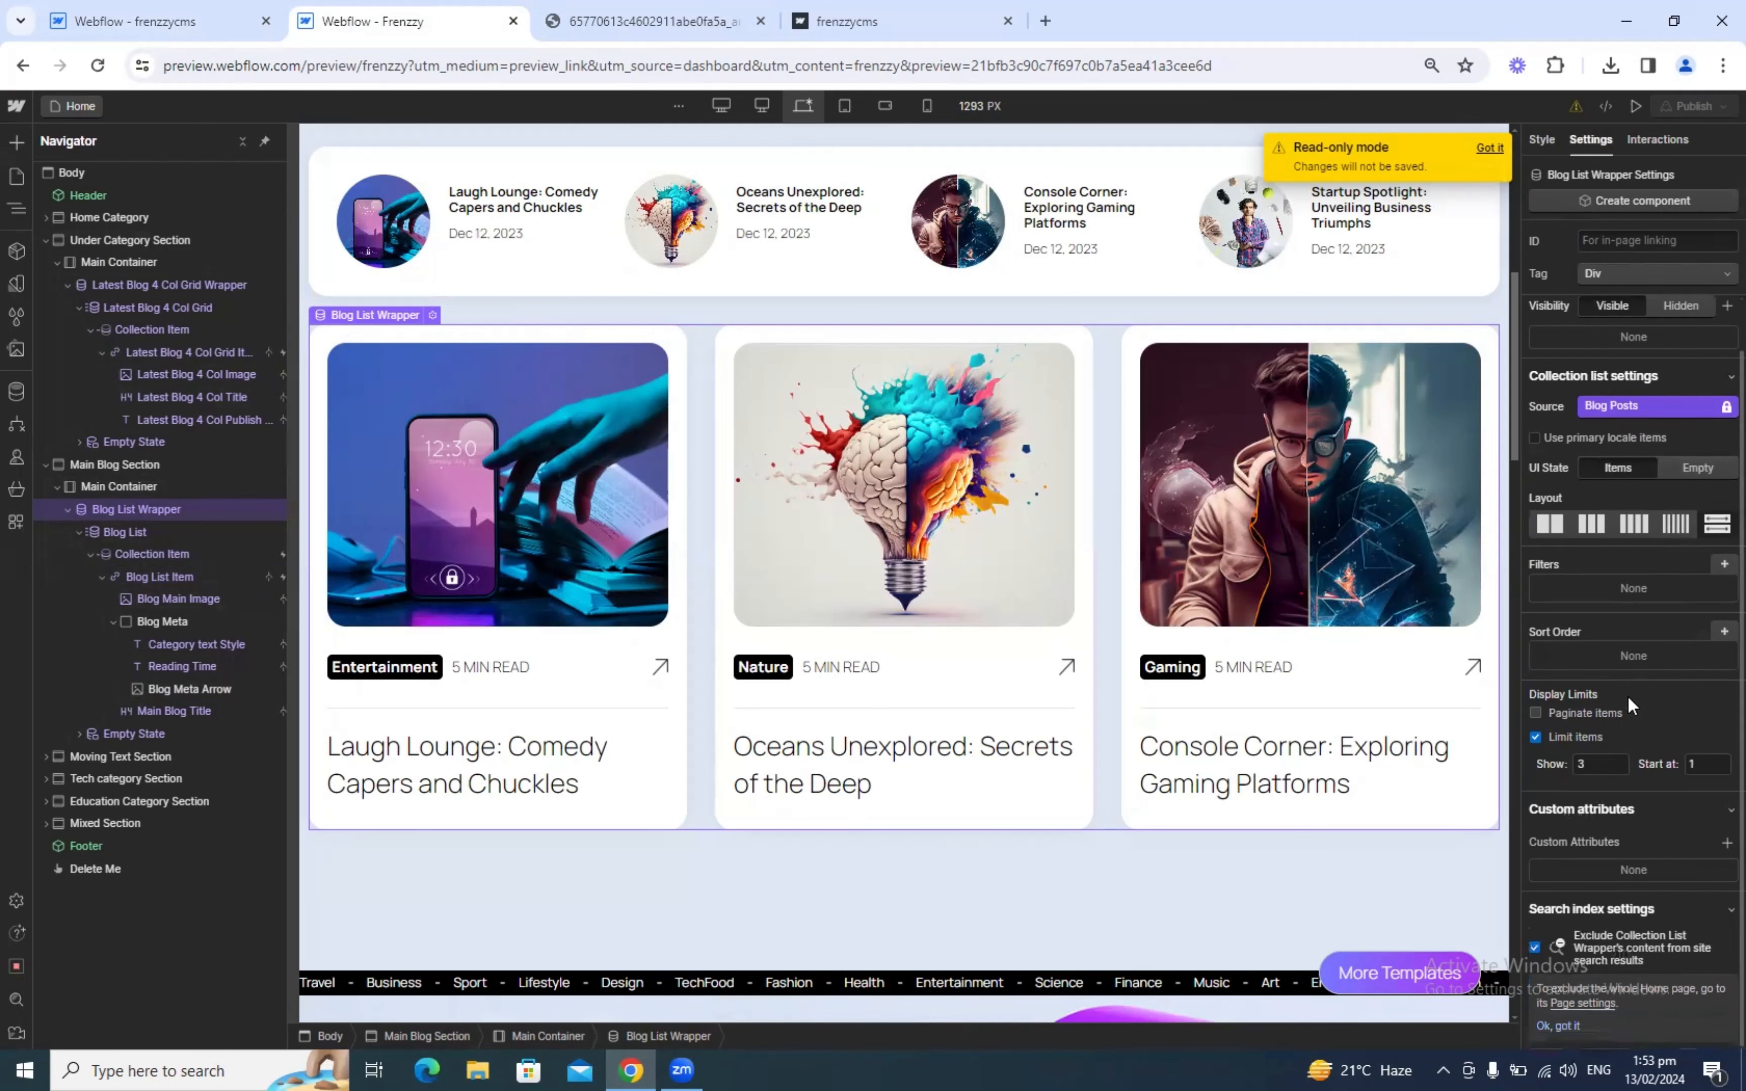
scroll(1628, 696, "up", 1)
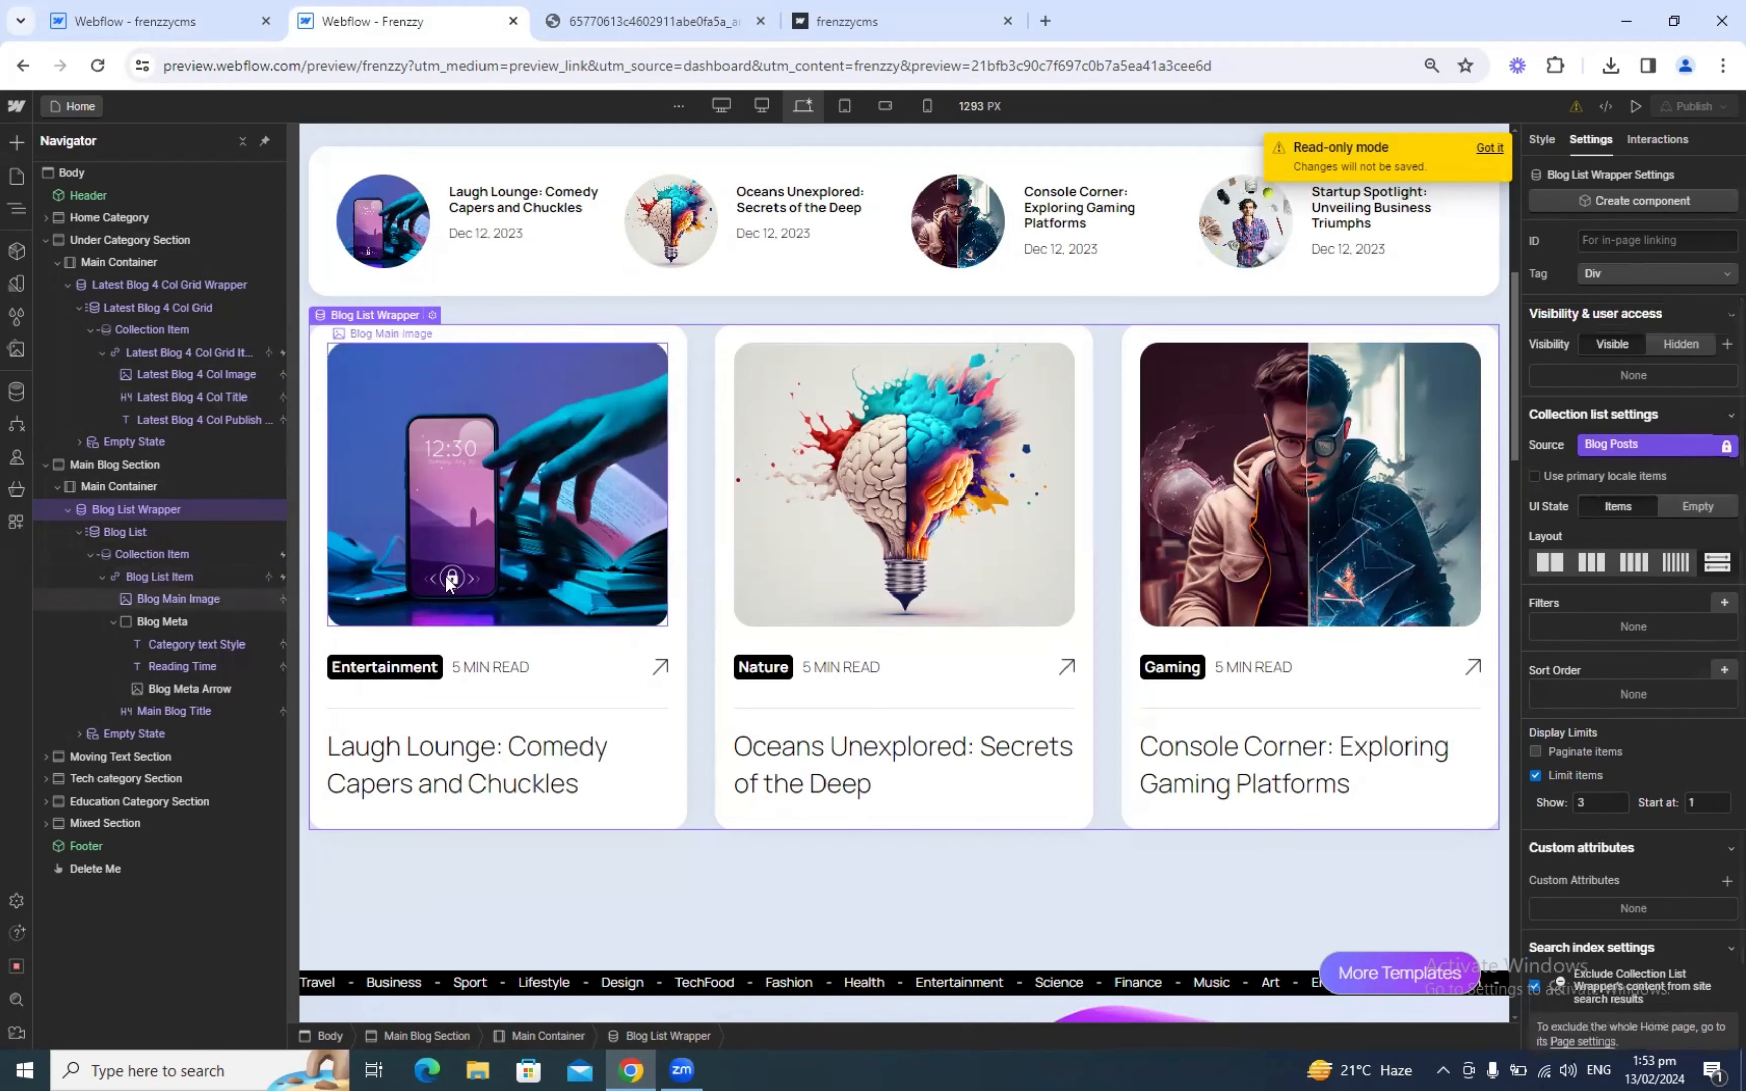
Step: Close the arrow.png image page and return to the frenzzycms project
left_click(549, 10)
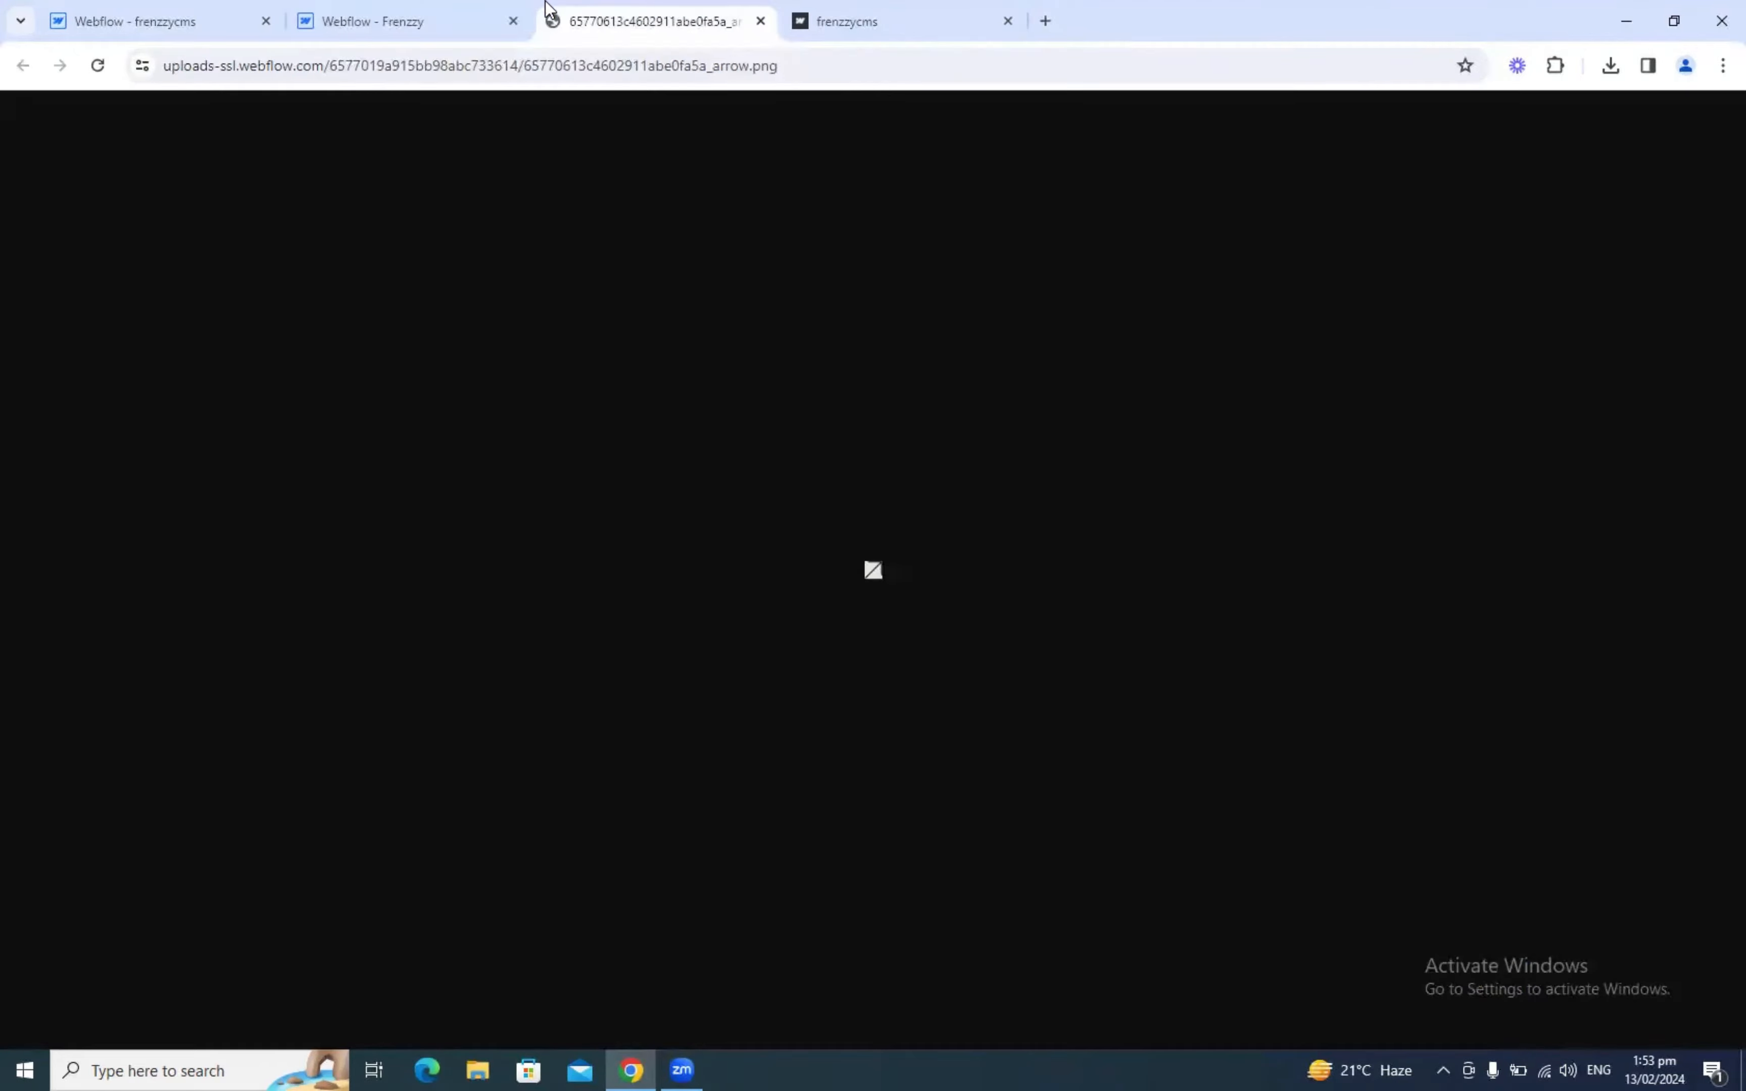
left_click(762, 22)
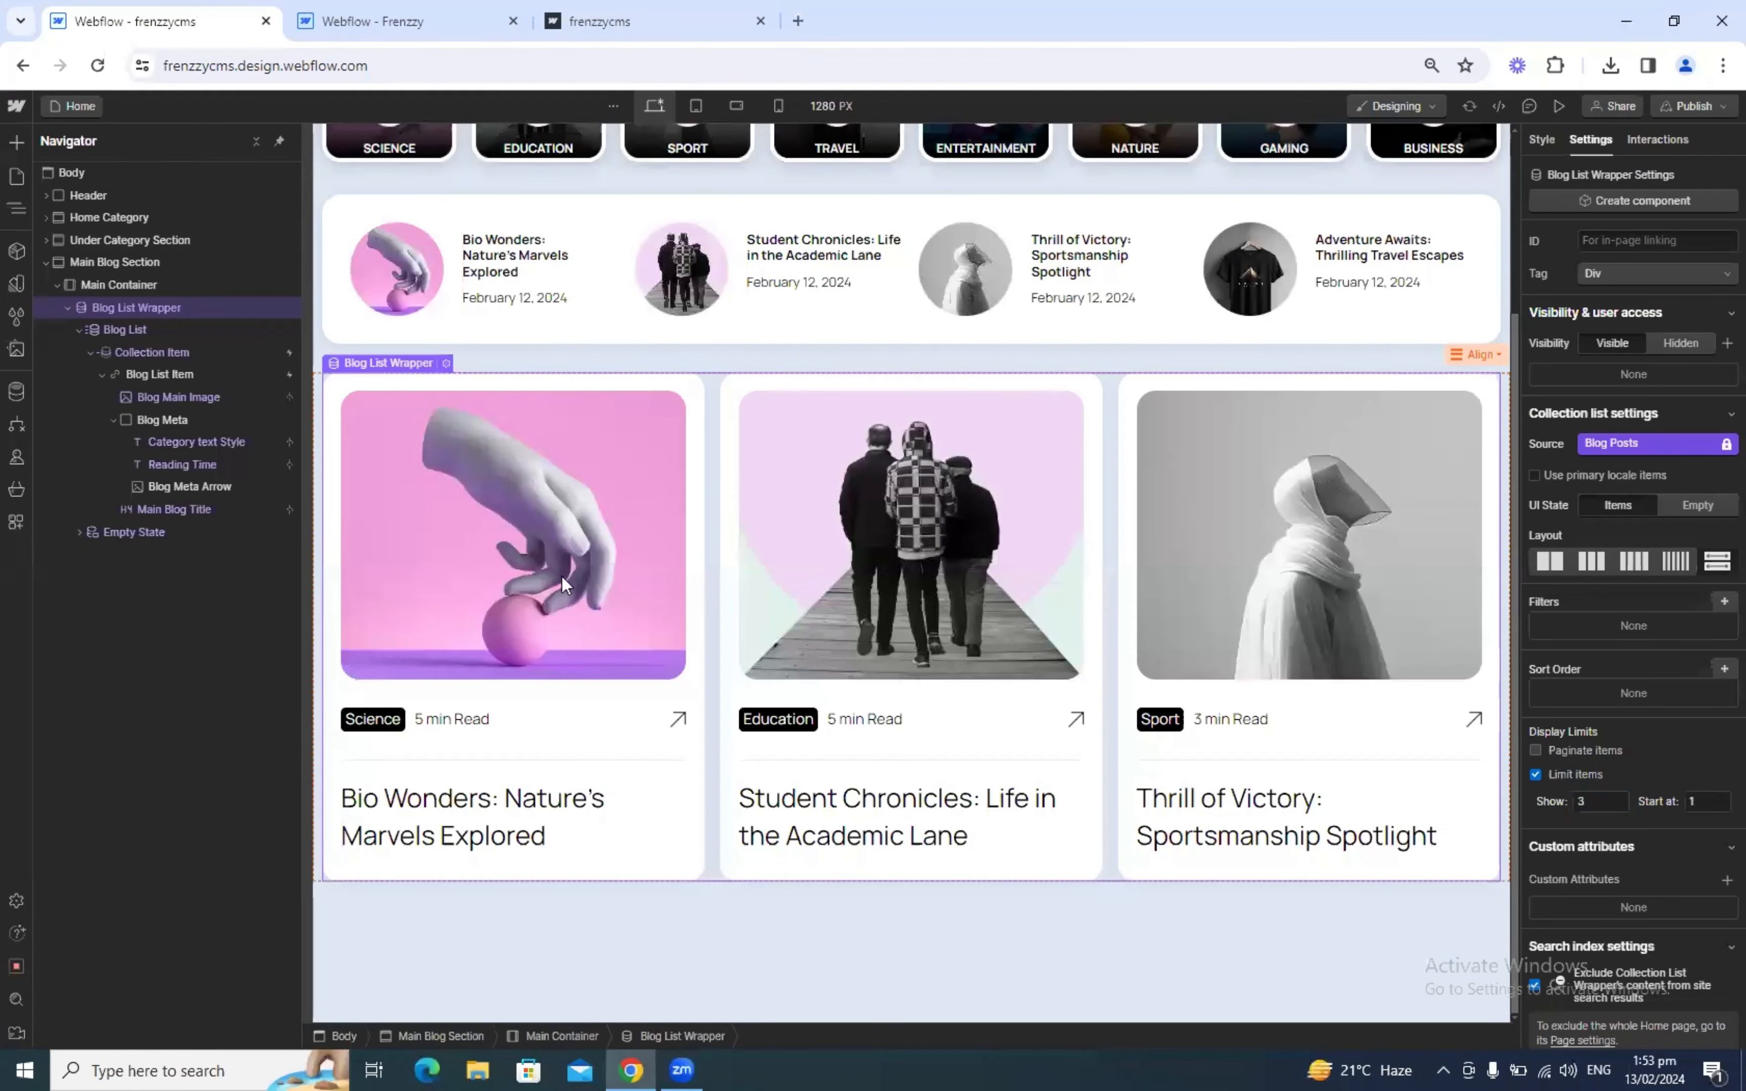
scroll(746, 317, "up", 3)
Step: Examine the moving category text strip and the Tech section below the main blog cards in the Frenzzy reference
left_click(531, 22)
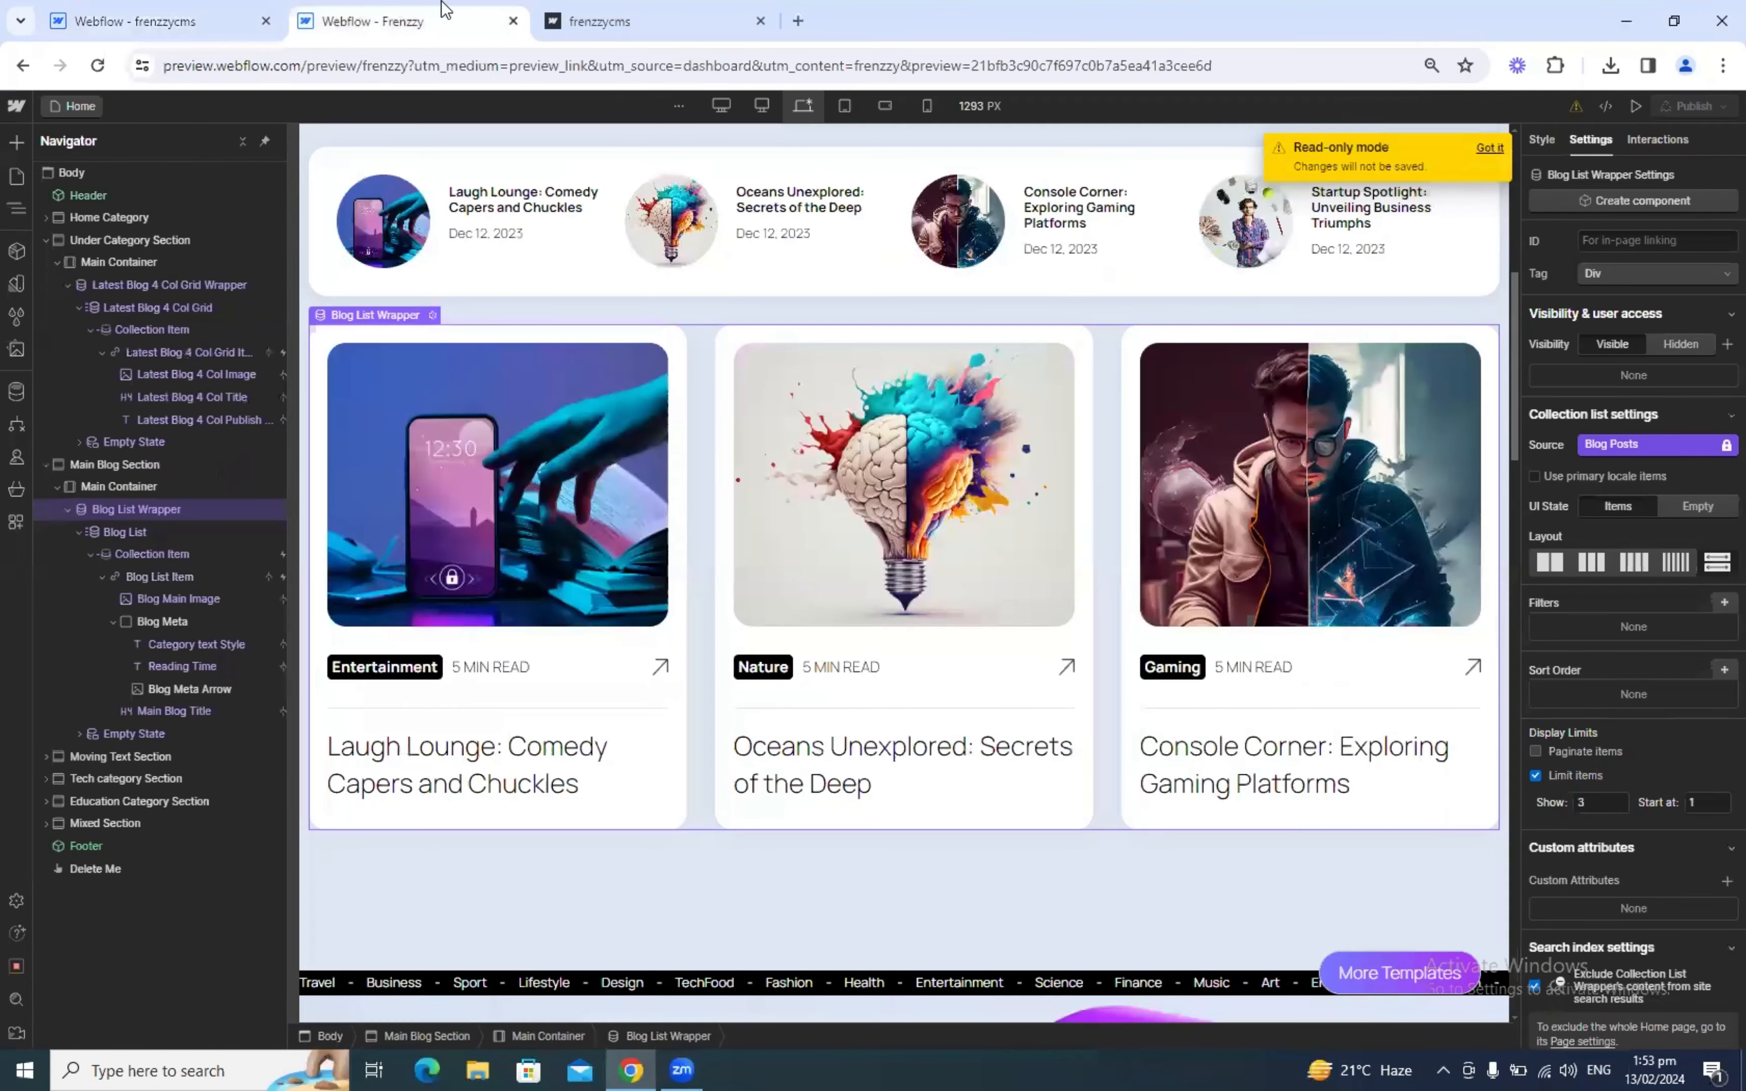
scroll(624, 669, "down", 8)
scroll(623, 668, "up", 5)
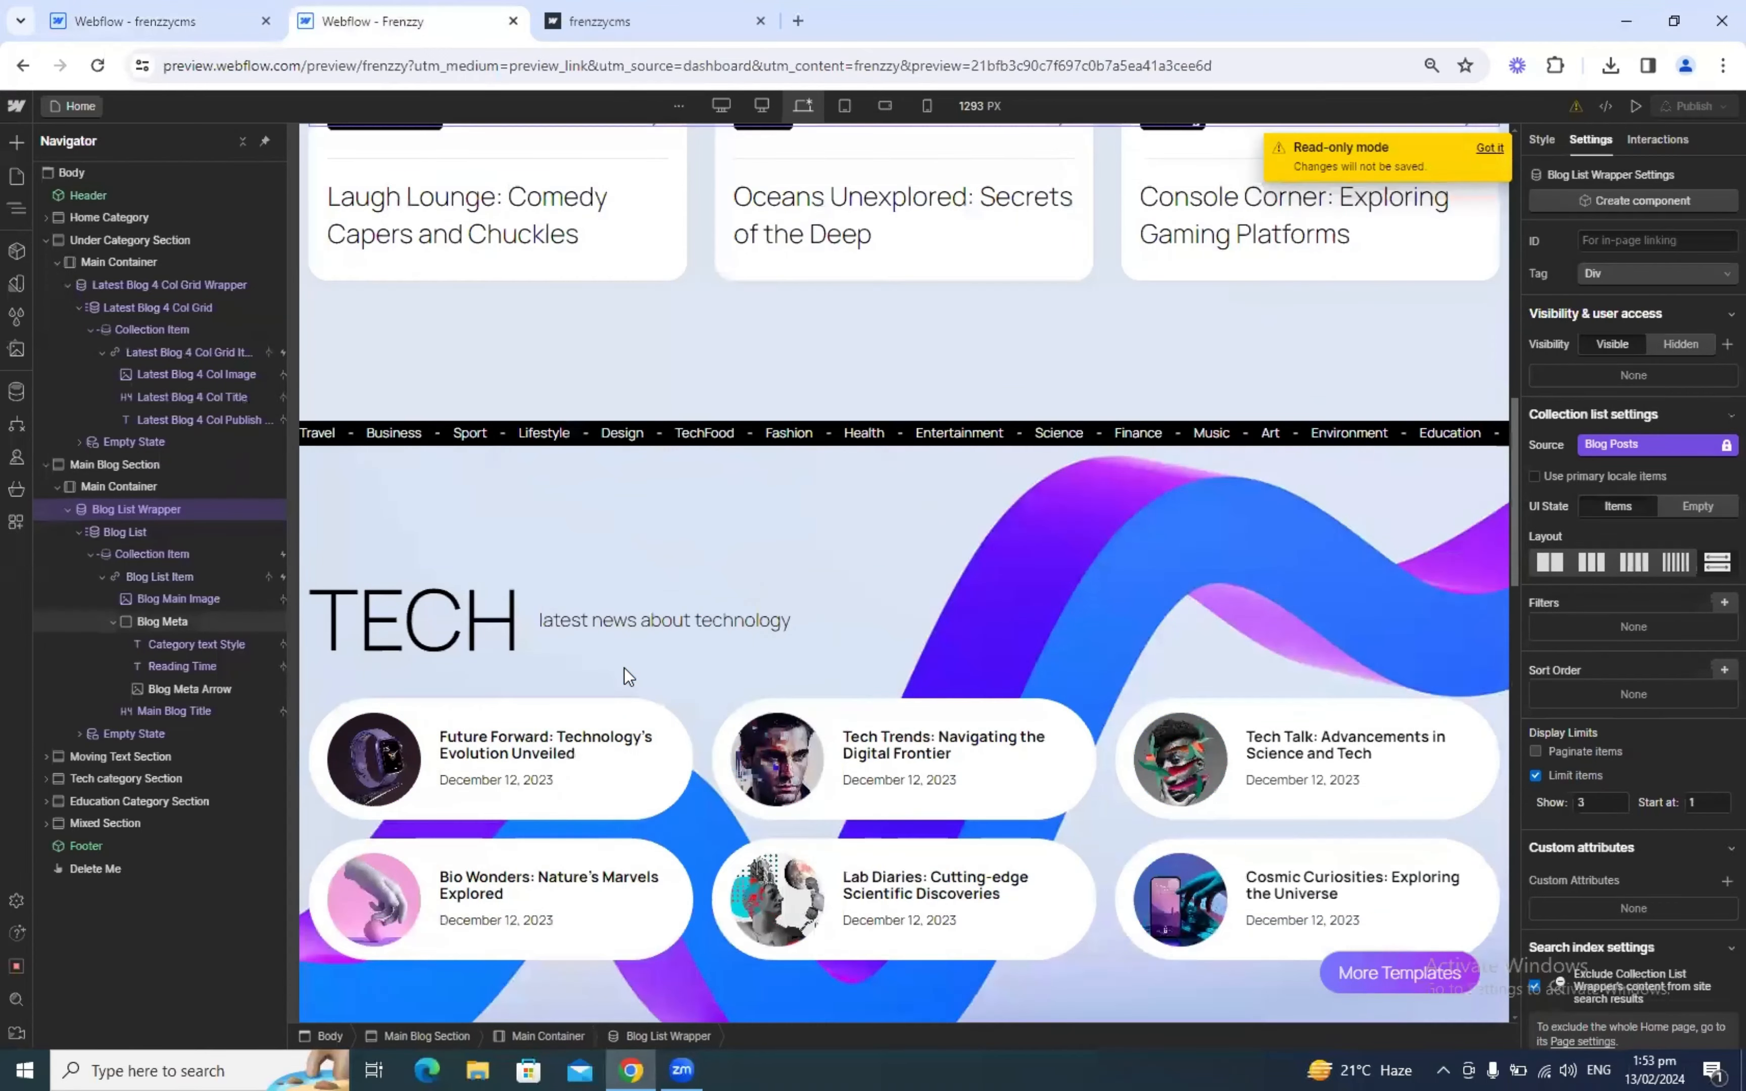
scroll(1052, 685, "down", 2)
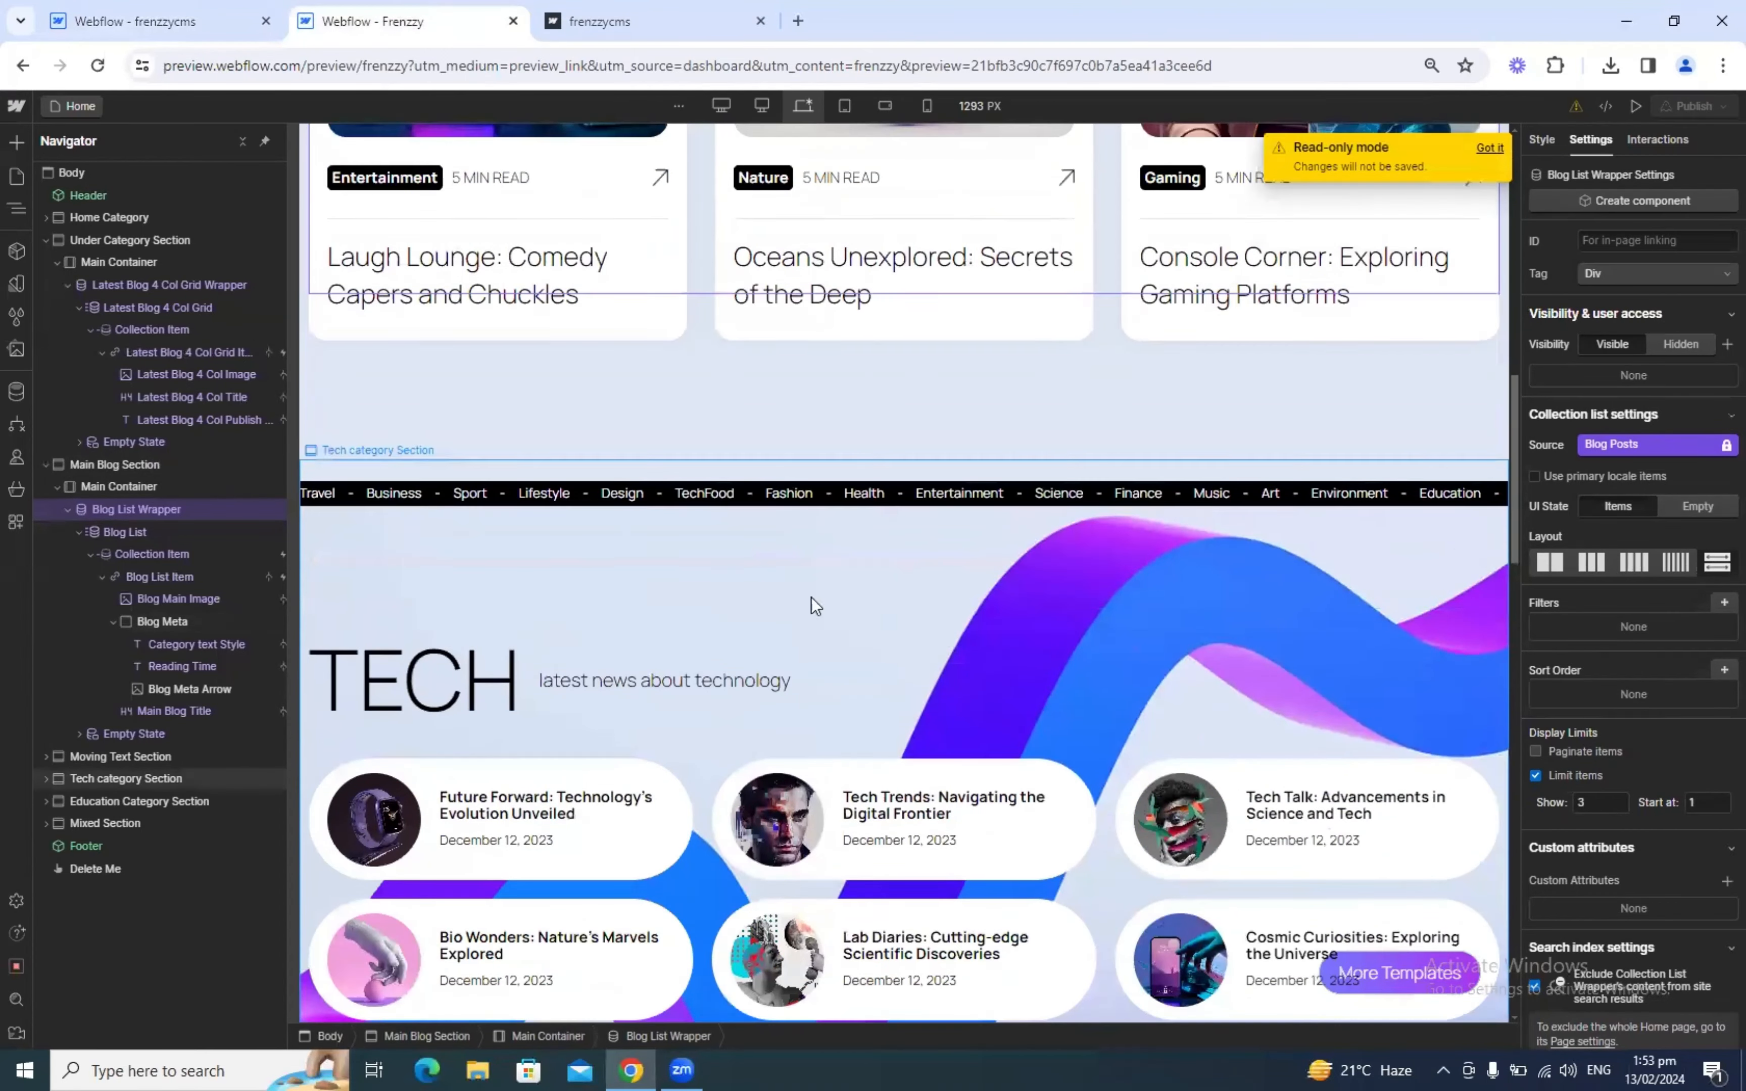